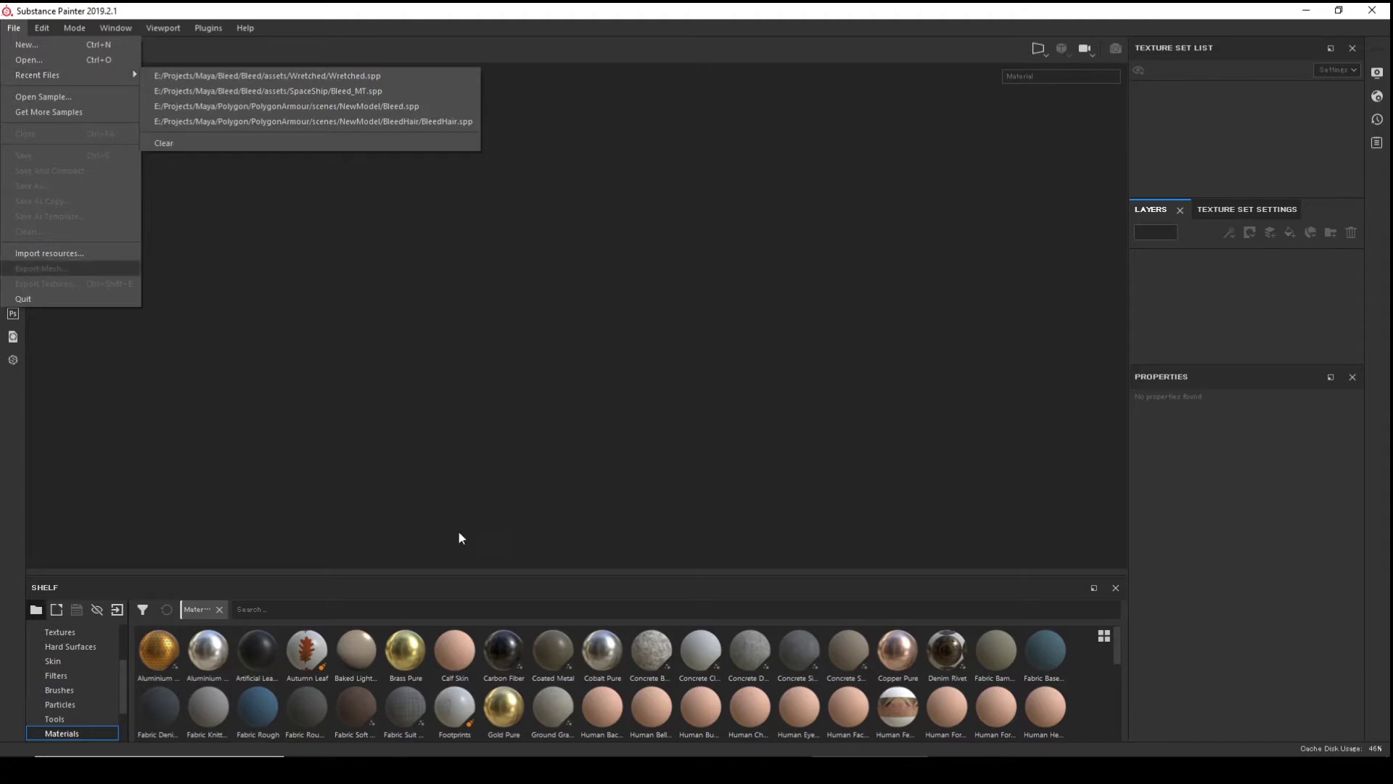
{"action": "left_click", "coordinate": [664, 345]}
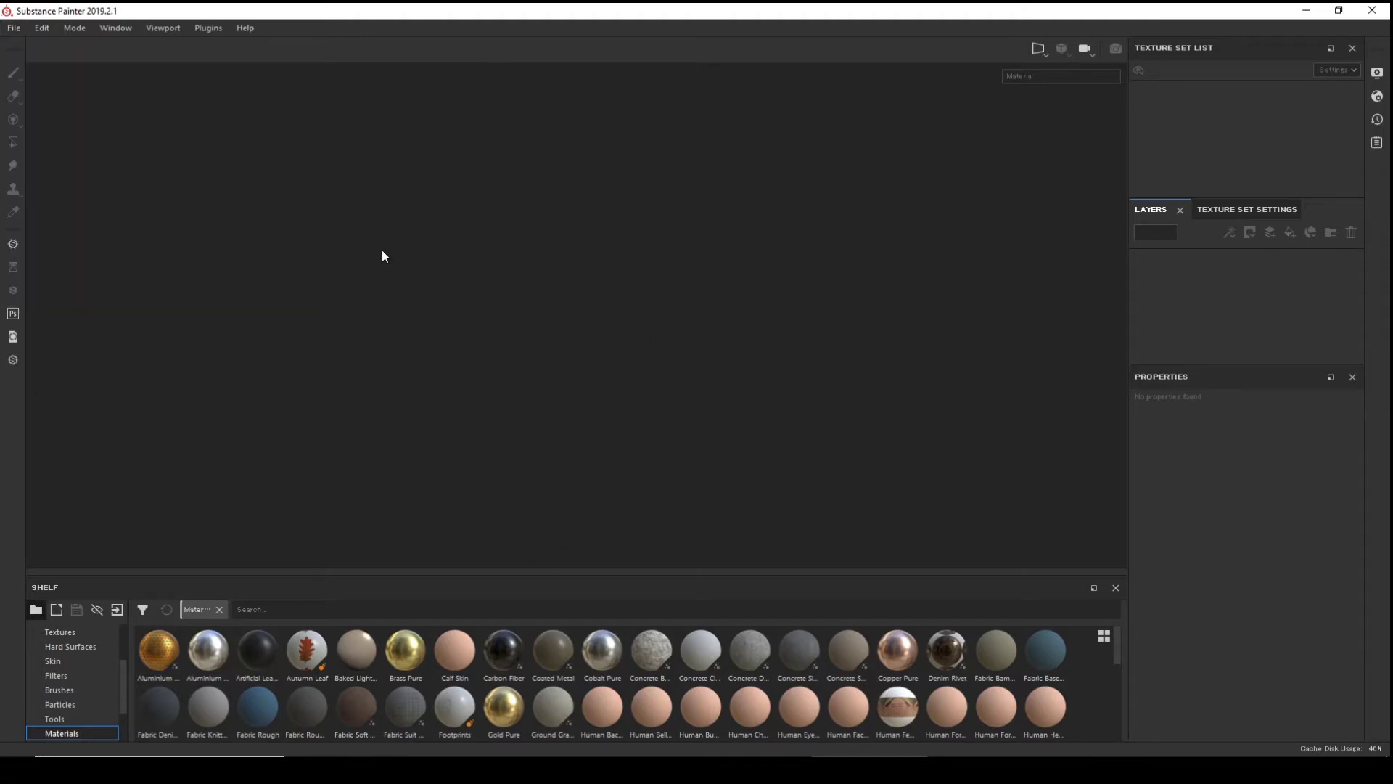
{"action": "left_click", "coordinate": [13, 29]}
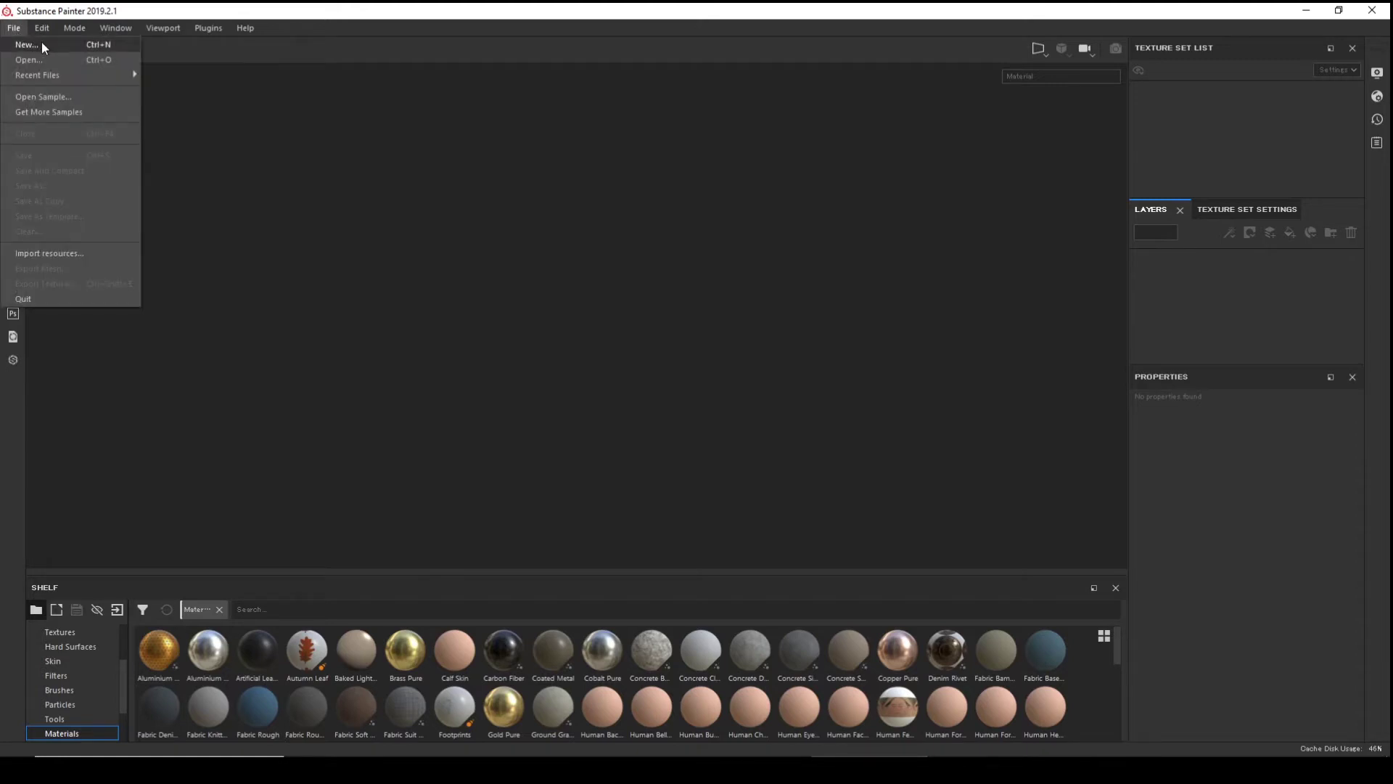
{"action": "left_click", "coordinate": [41, 45]}
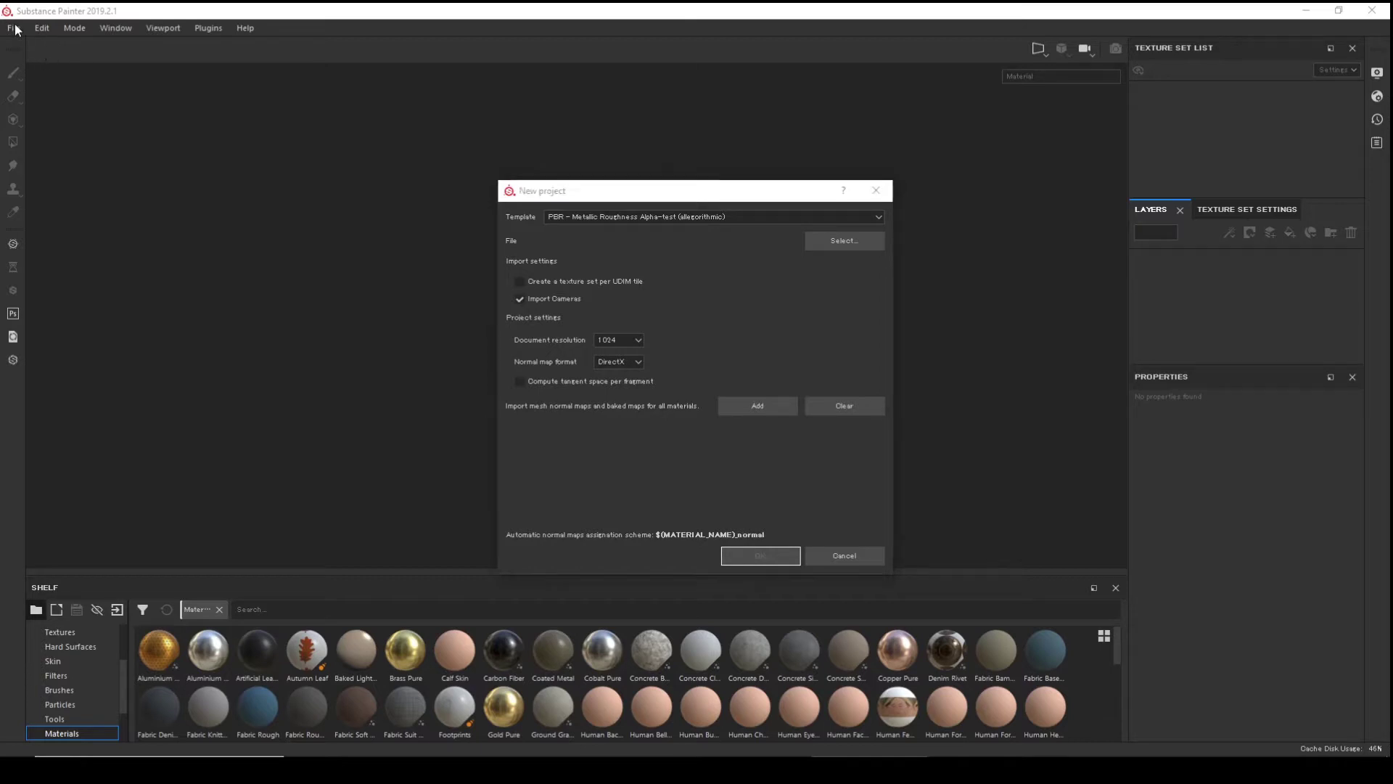
{"action": "left_click", "coordinate": [876, 190]}
- Start a new project and choose Texture_Ready.fbx from the Bleed project's assets/Peter folder as its mesh
{"action": "left_click", "coordinate": [13, 28]}
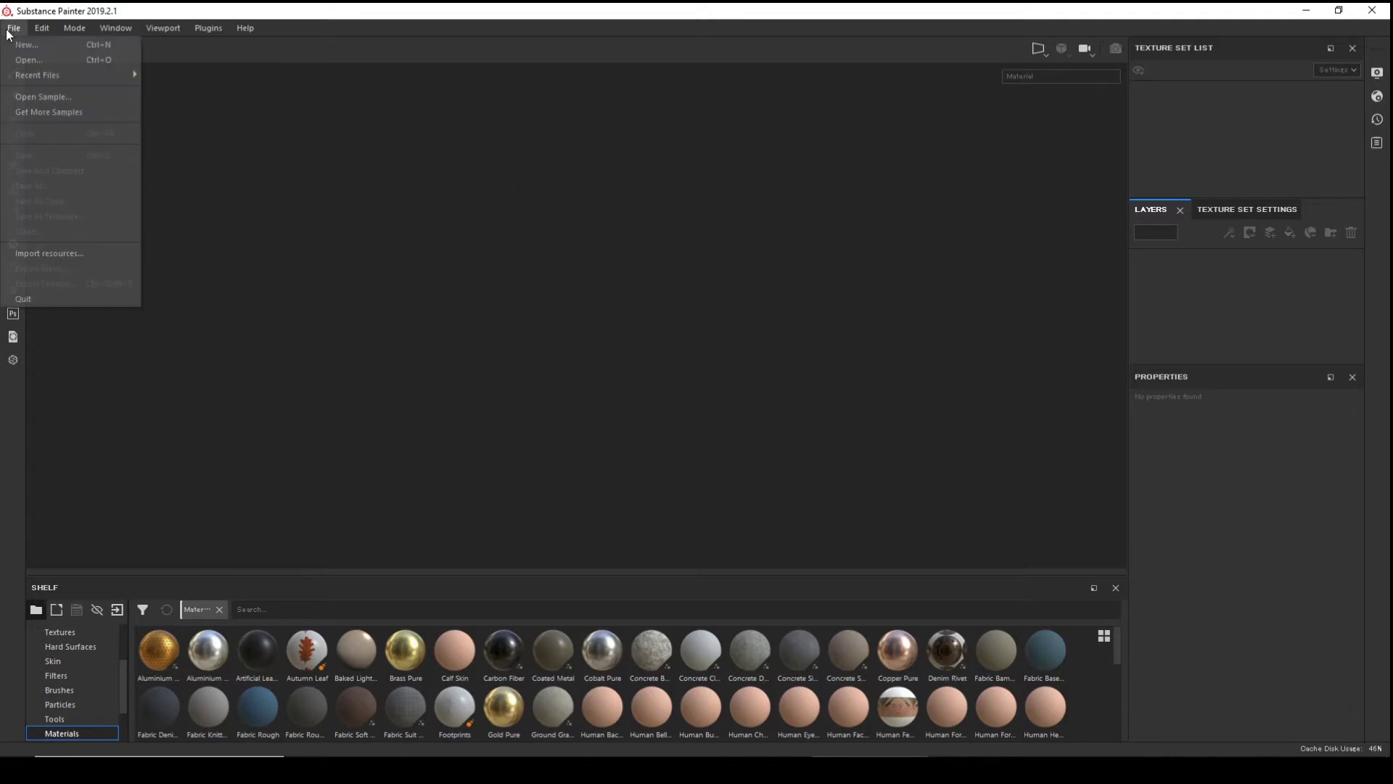
{"action": "left_click", "coordinate": [639, 305]}
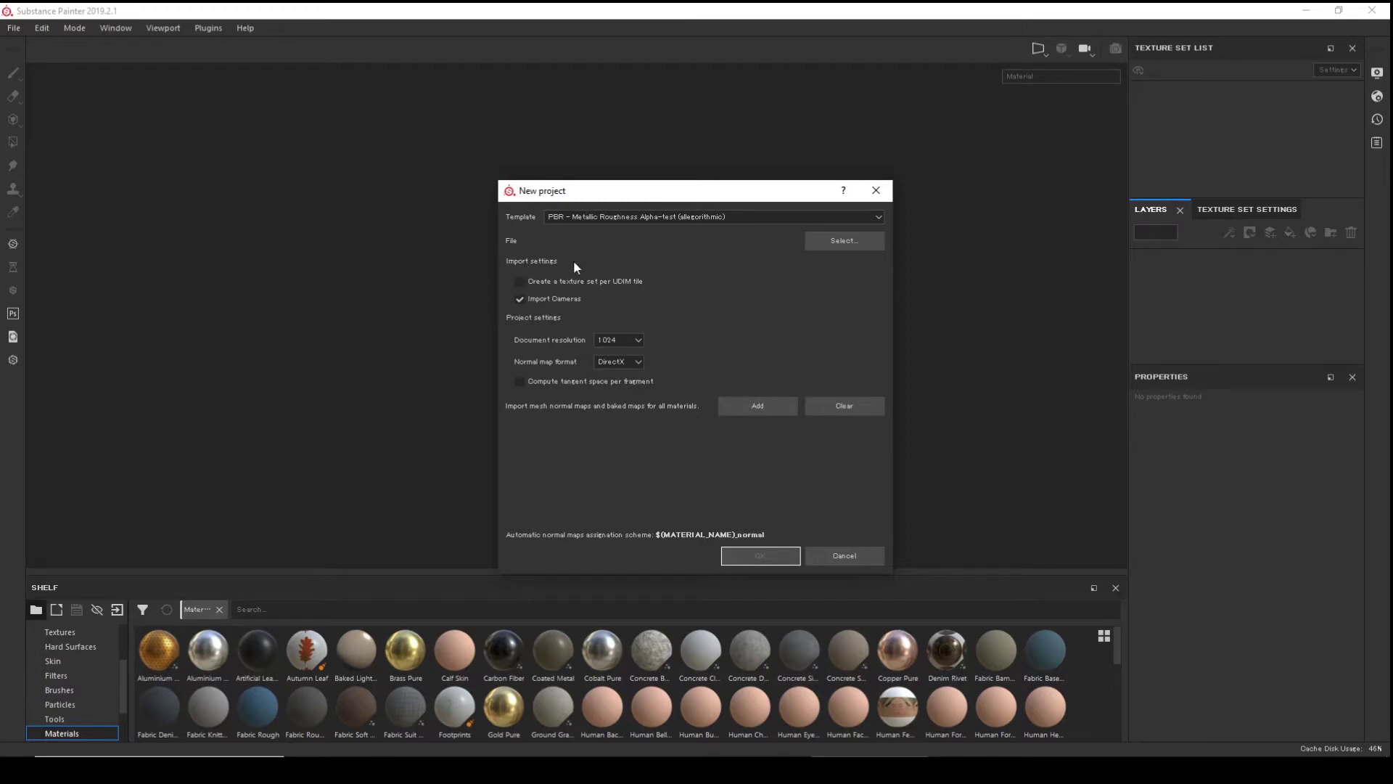
{"action": "left_click", "coordinate": [846, 241]}
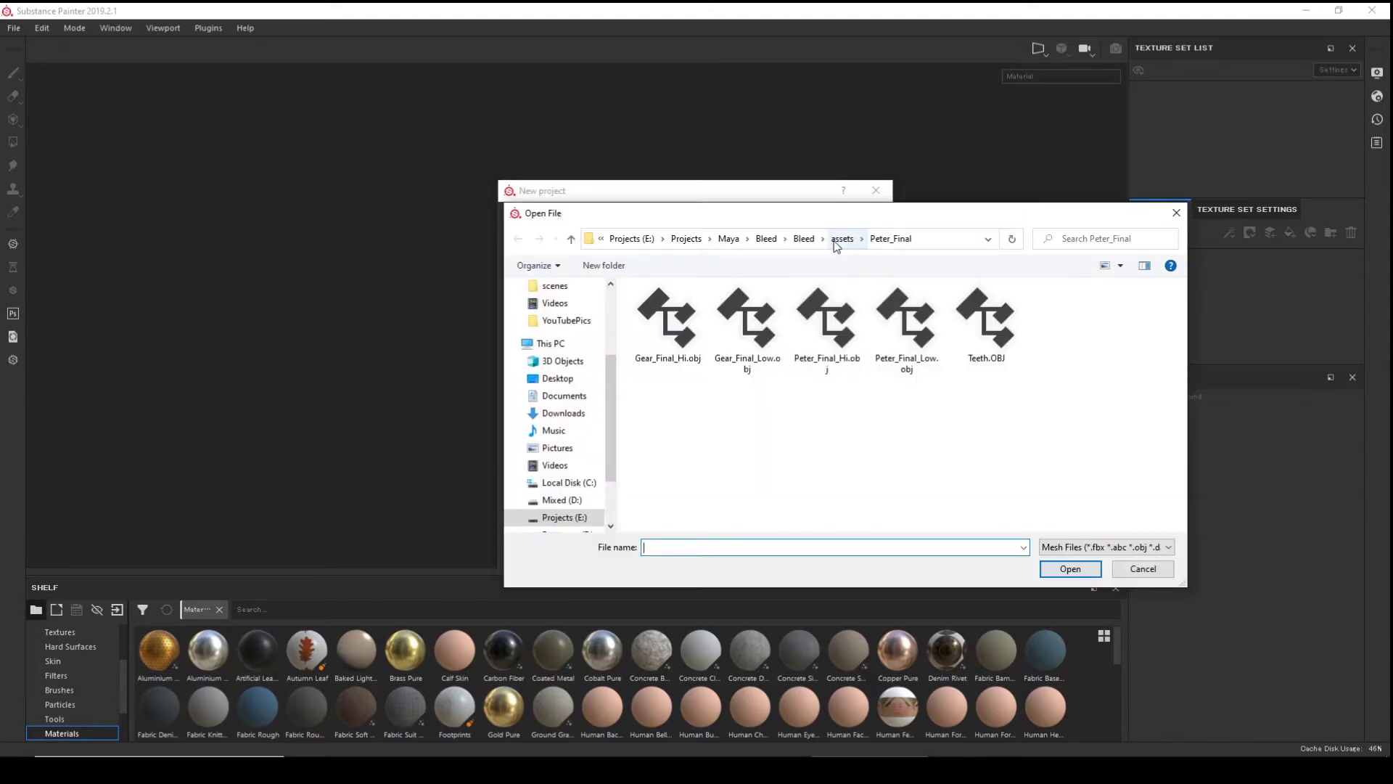
{"action": "left_click", "coordinate": [838, 241]}
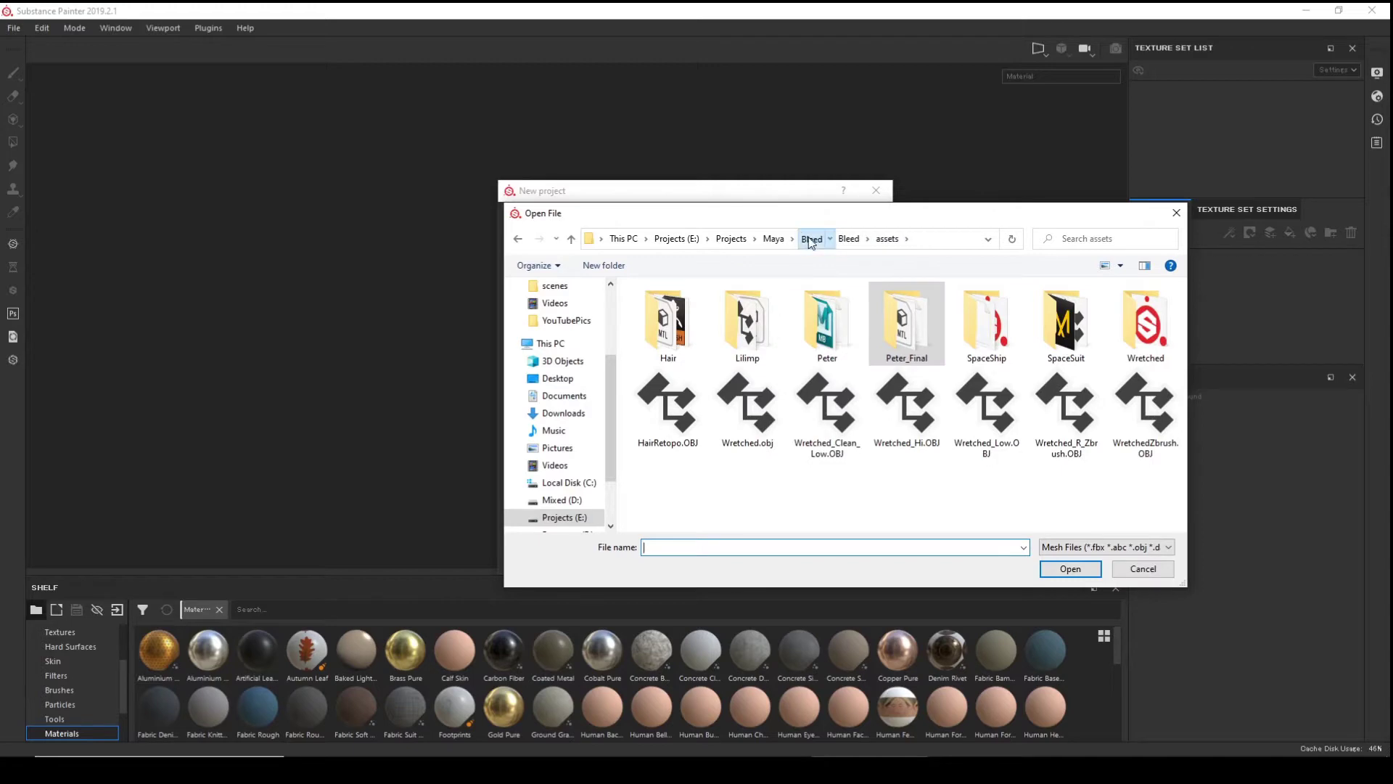
{"action": "left_click", "coordinate": [811, 239]}
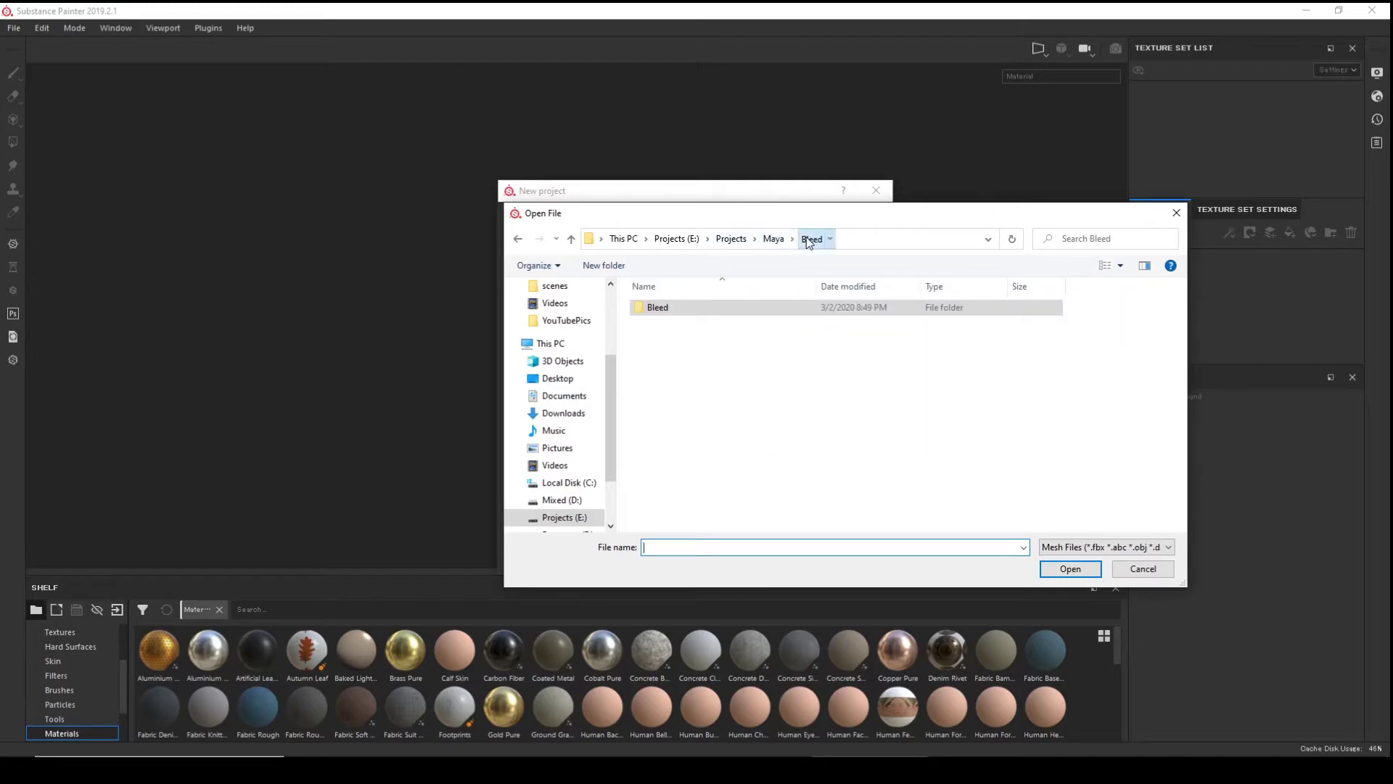
{"action": "double_click", "coordinate": [687, 300]}
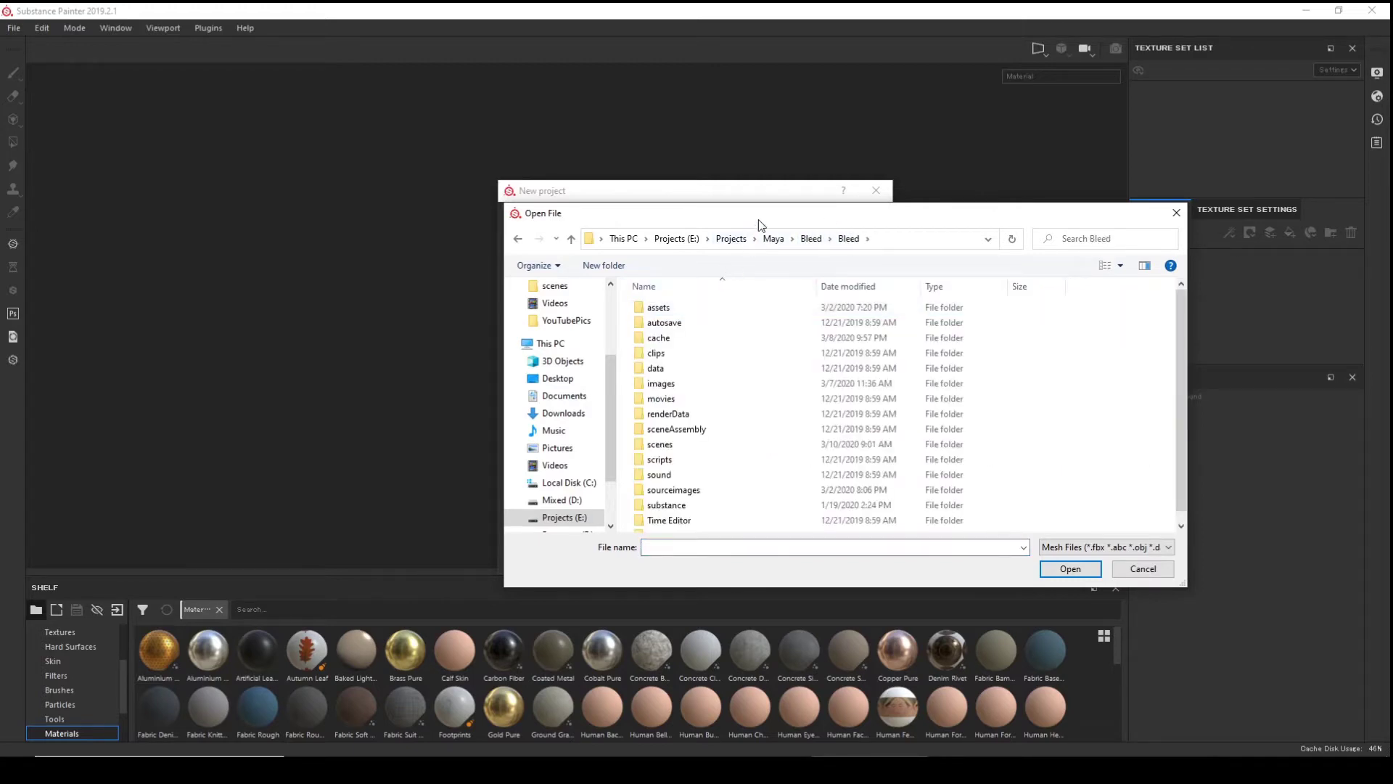
{"action": "key", "text": "Escape"}
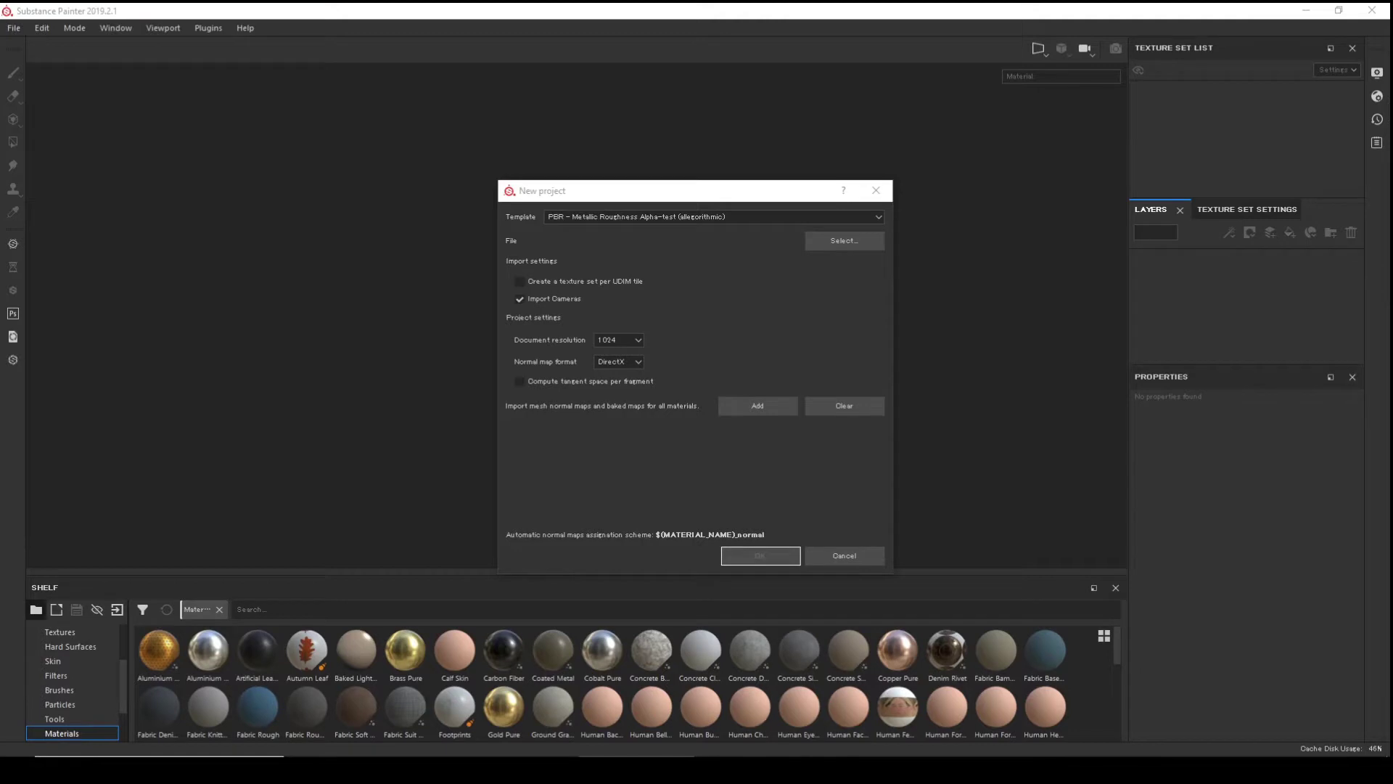
{"action": "key", "text": "Return"}
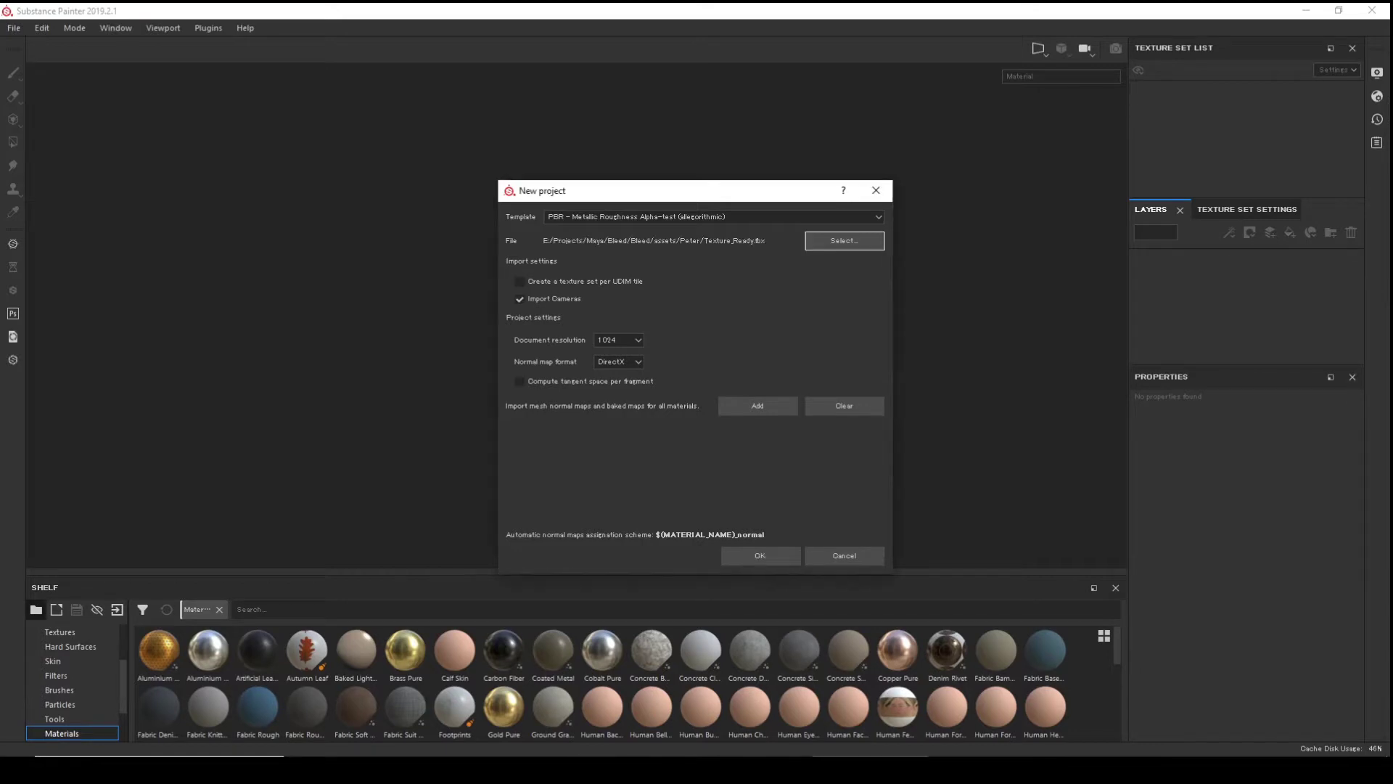
- Set the new project's document resolution to 2048
{"action": "left_click", "coordinate": [608, 338]}
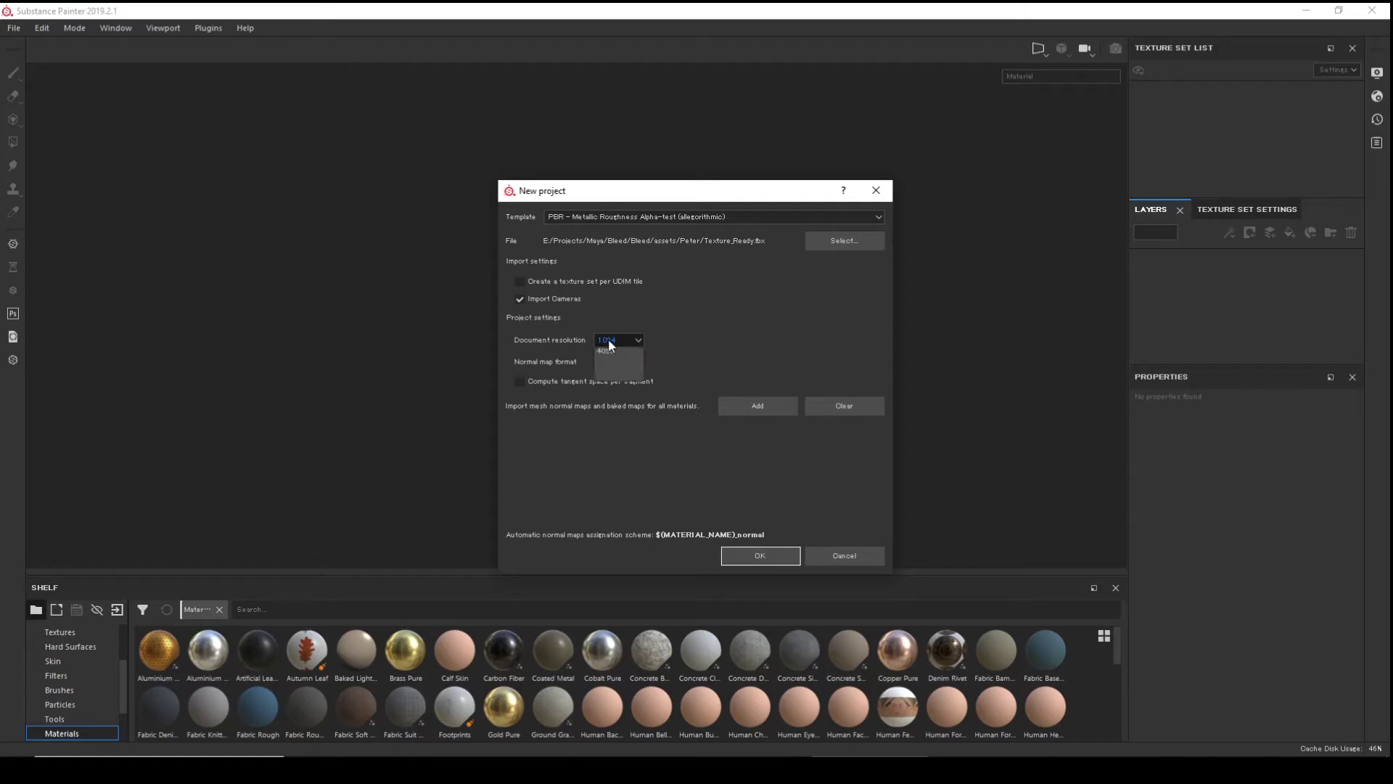
{"action": "left_click", "coordinate": [608, 383]}
{"action": "left_click", "coordinate": [614, 381]}
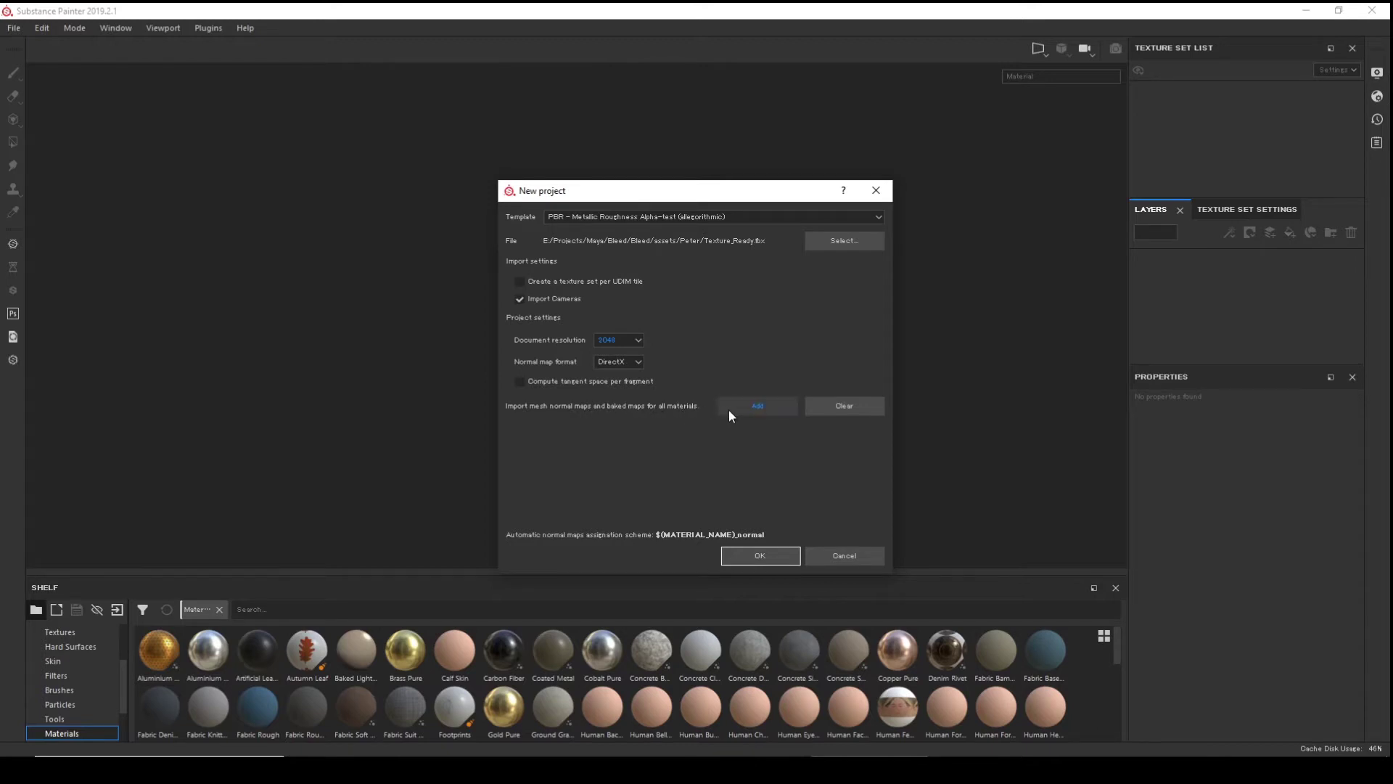
- Add Gear.png and sampledDiffuseColor_2.png from the Bleed images folder to the imported maps and create the project
{"action": "left_click", "coordinate": [760, 408]}
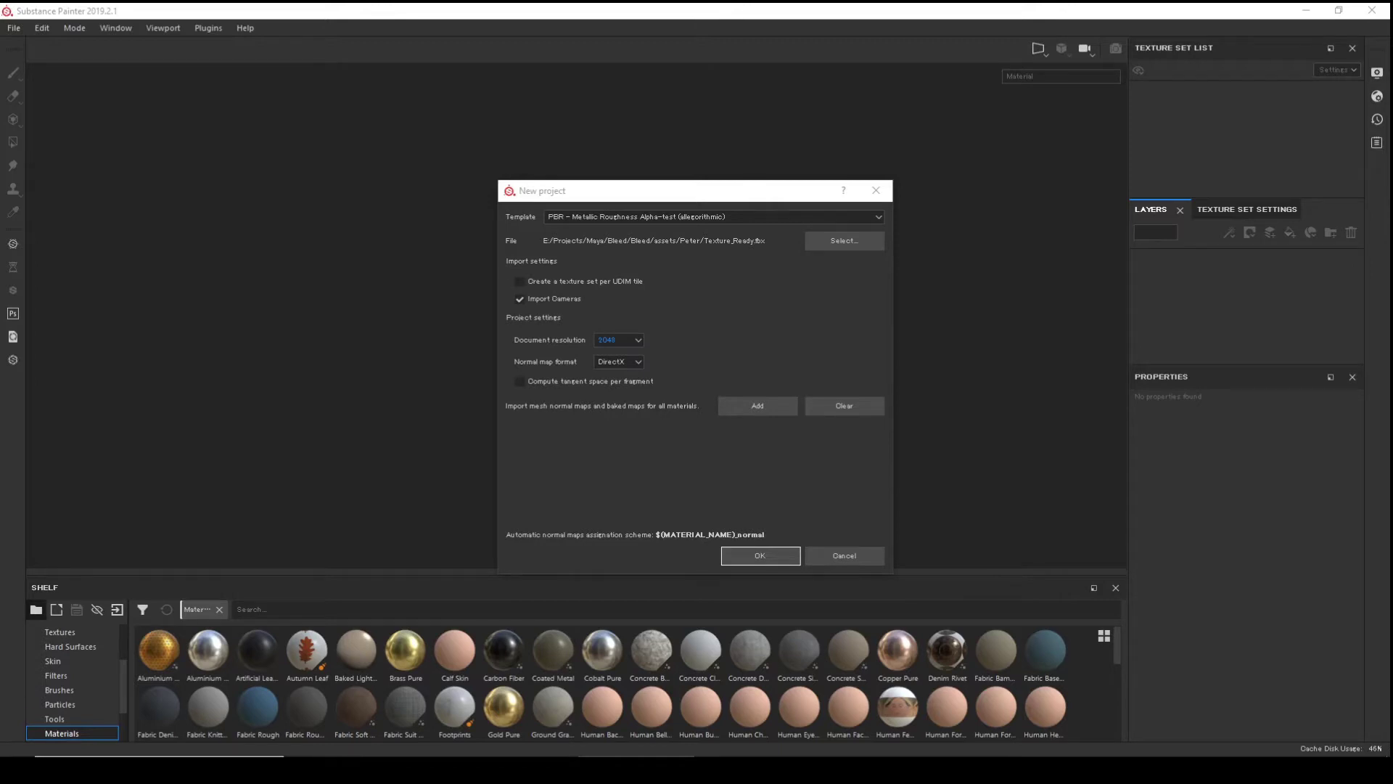
{"action": "key", "text": "Return"}
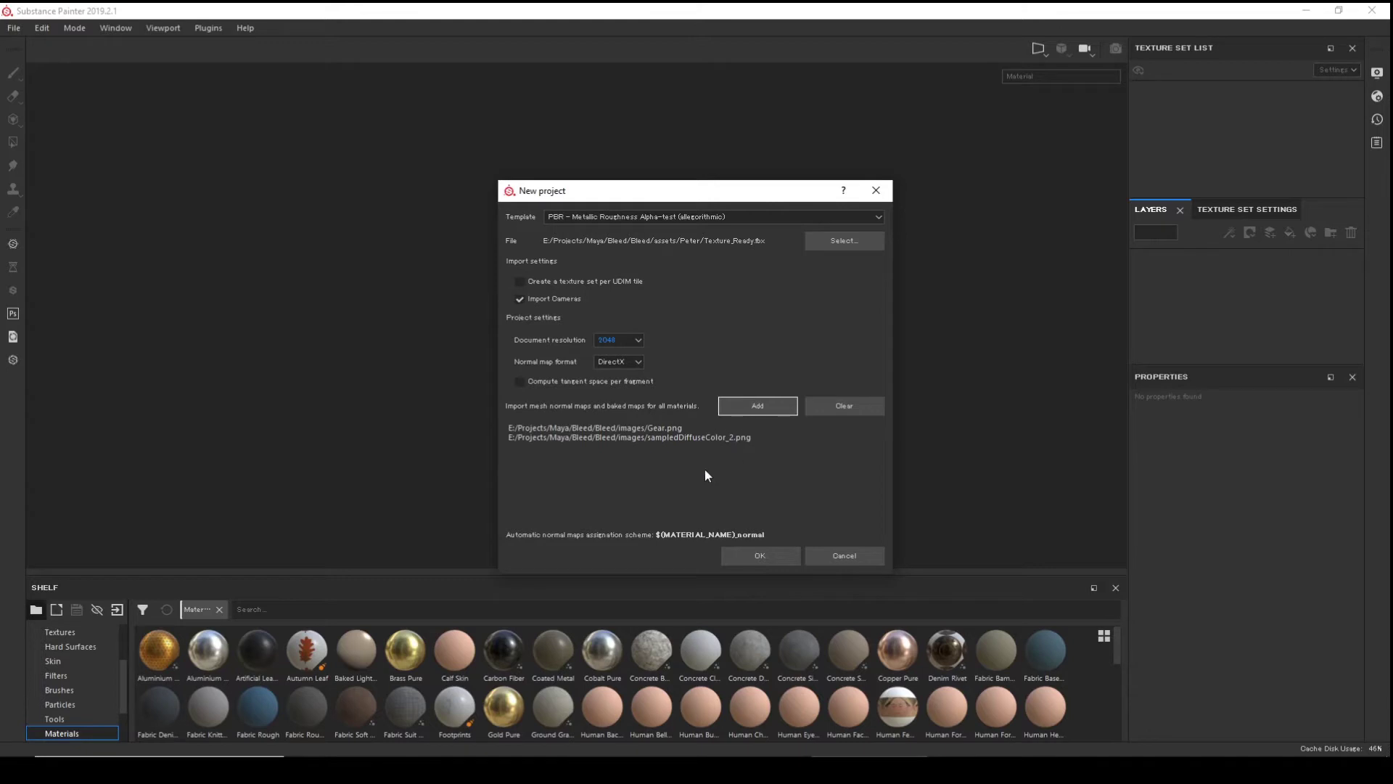
{"action": "left_click", "coordinate": [761, 556]}
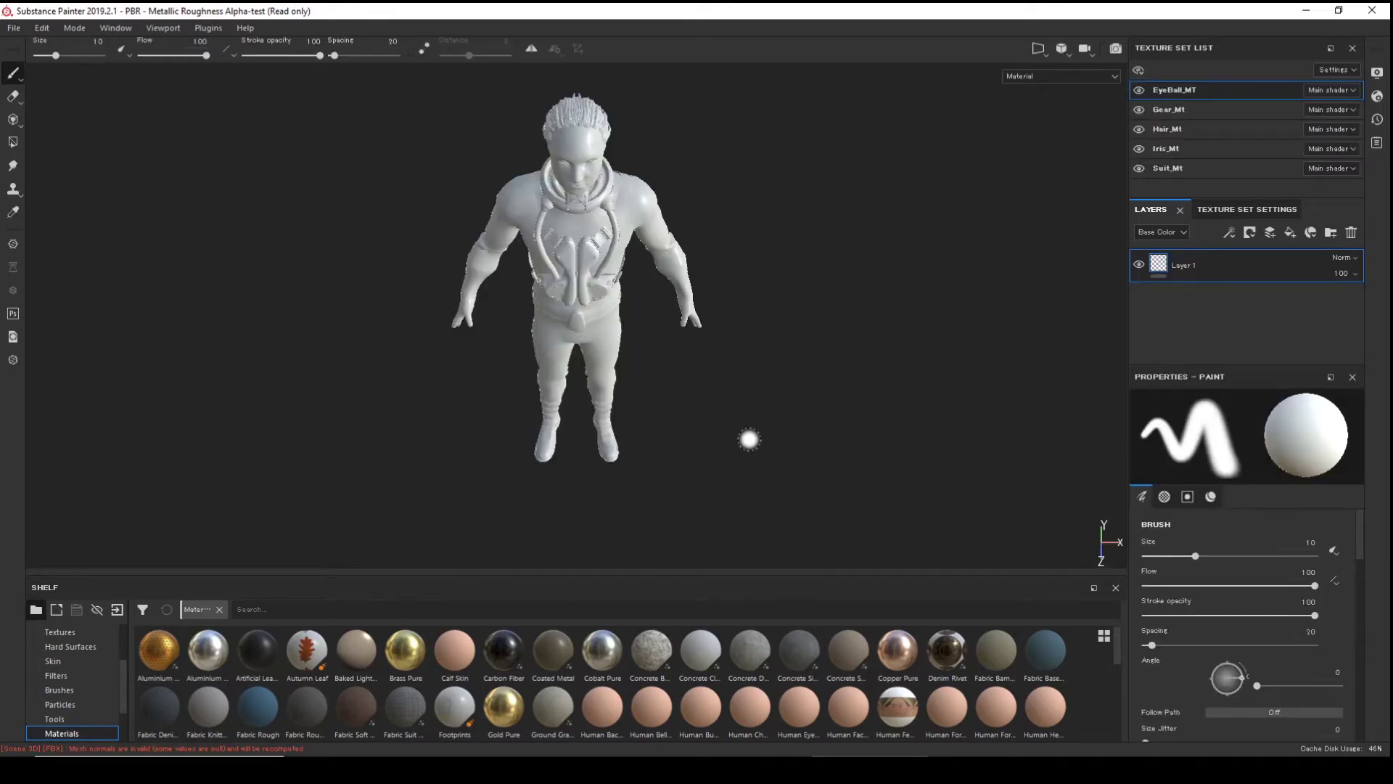
- Inspect the imported character from several angles and show its UV layout beside the 3D view
{"action": "mouse_move", "coordinate": [749, 438]}
{"action": "left_mouse_down", "text": "alt"}
{"action": "mouse_move", "coordinate": [687, 332]}
{"action": "mouse_move", "coordinate": [709, 395]}
{"action": "mouse_move", "coordinate": [155, 385]}
{"action": "mouse_move", "coordinate": [539, 429]}
{"action": "mouse_move", "coordinate": [690, 407]}
{"action": "left_mouse_up", "text": "alt"}
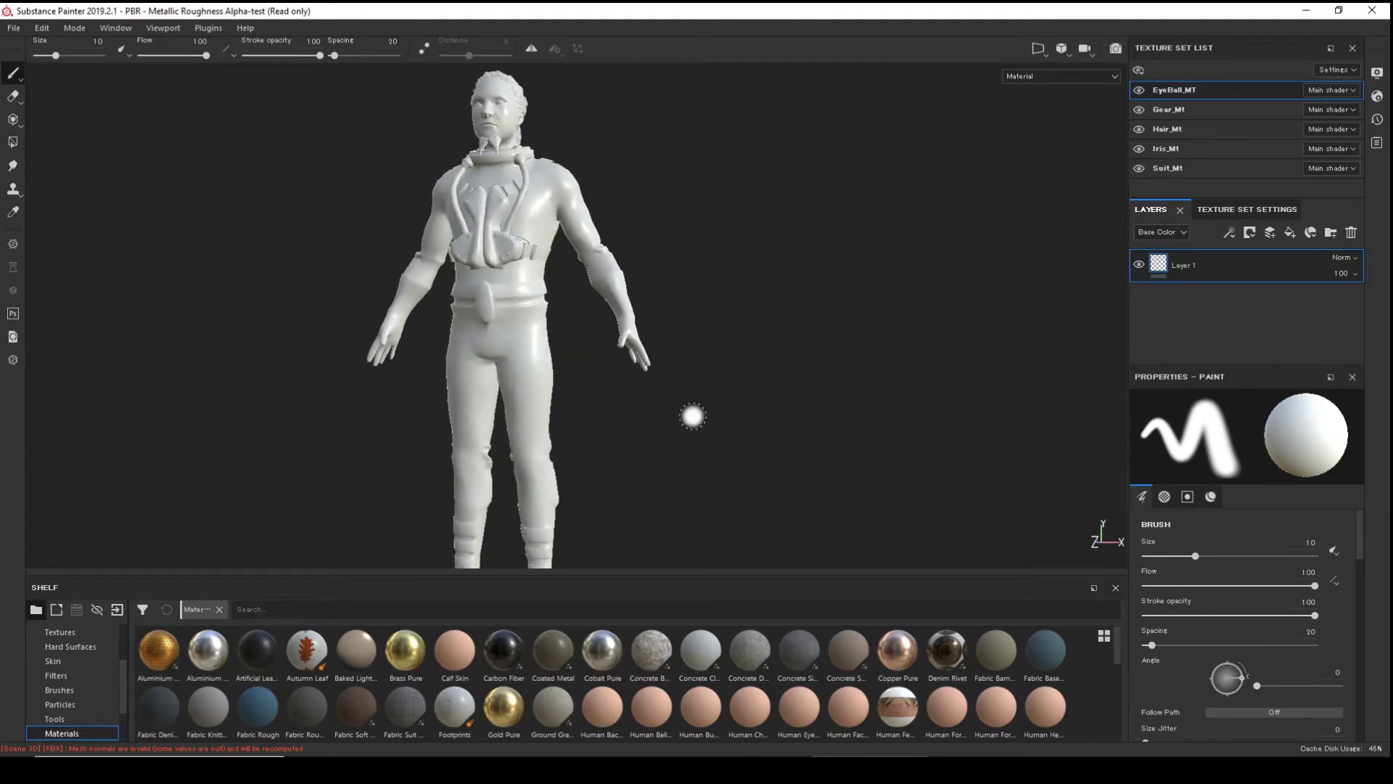
{"action": "mouse_move", "coordinate": [690, 413]}
{"action": "right_mouse_down", "text": "alt"}
{"action": "mouse_move", "coordinate": [634, 329]}
{"action": "mouse_move", "coordinate": [618, 230]}
{"action": "mouse_move", "coordinate": [663, 436]}
{"action": "right_mouse_up", "text": "alt"}
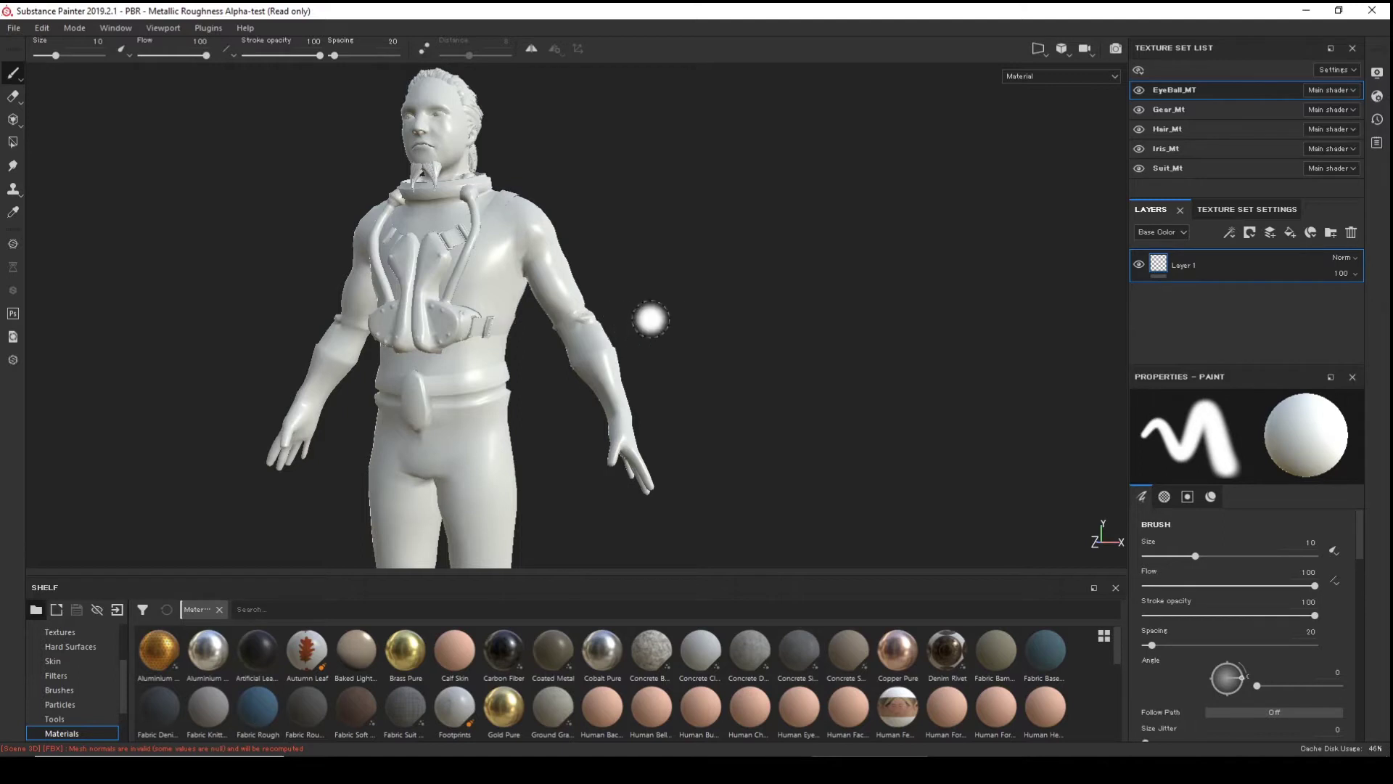
{"action": "mouse_move", "coordinate": [703, 323]}
{"action": "left_mouse_down", "text": "alt"}
{"action": "mouse_move", "coordinate": [537, 326]}
{"action": "mouse_move", "coordinate": [784, 351]}
{"action": "left_mouse_up", "text": "alt"}
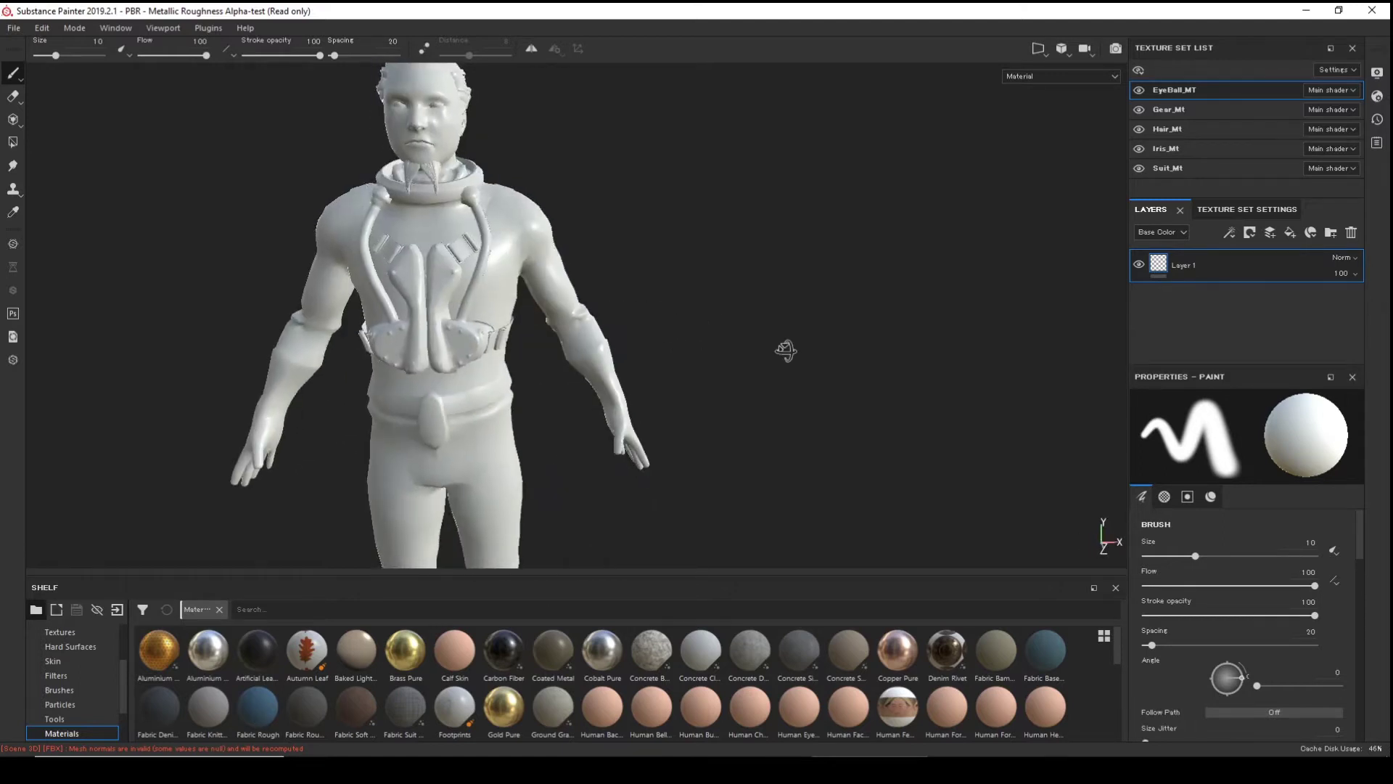
{"action": "key", "text": "F1"}
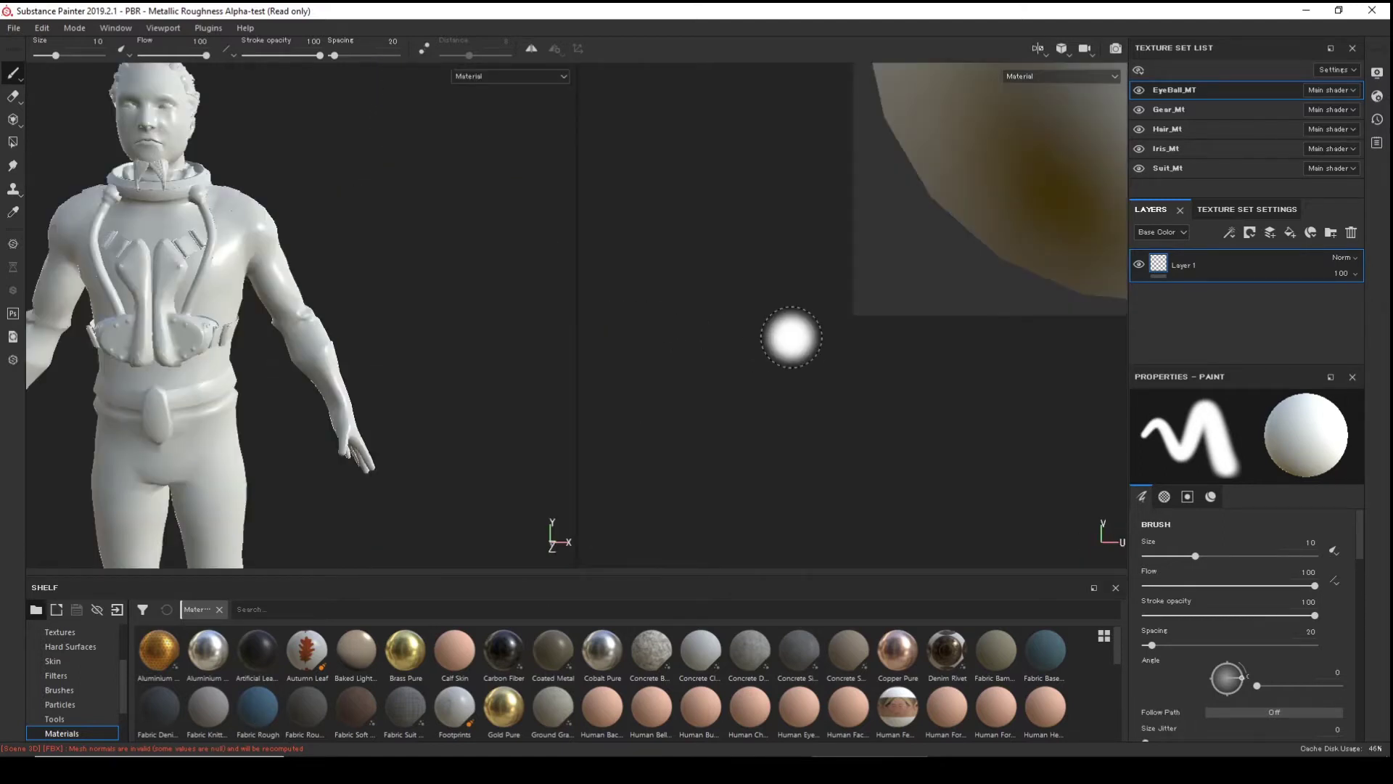
{"action": "right_click_drag", "start_coordinate": [824, 367], "coordinate": [651, 291], "text": "alt"}
{"action": "scroll", "coordinate": [616, 280], "scroll_direction": "down", "scroll_amount": 5}
{"action": "mouse_move", "coordinate": [616, 280]}
{"action": "middle_mouse_down", "text": "alt"}
{"action": "mouse_move", "coordinate": [697, 360]}
{"action": "mouse_move", "coordinate": [693, 338]}
{"action": "middle_mouse_up", "text": "alt"}
{"action": "mouse_move", "coordinate": [435, 327]}
{"action": "left_mouse_down", "text": "alt"}
{"action": "mouse_move", "coordinate": [352, 271]}
{"action": "mouse_move", "coordinate": [451, 261]}
{"action": "mouse_move", "coordinate": [433, 299]}
{"action": "mouse_move", "coordinate": [450, 291]}
{"action": "left_mouse_up", "text": "alt"}
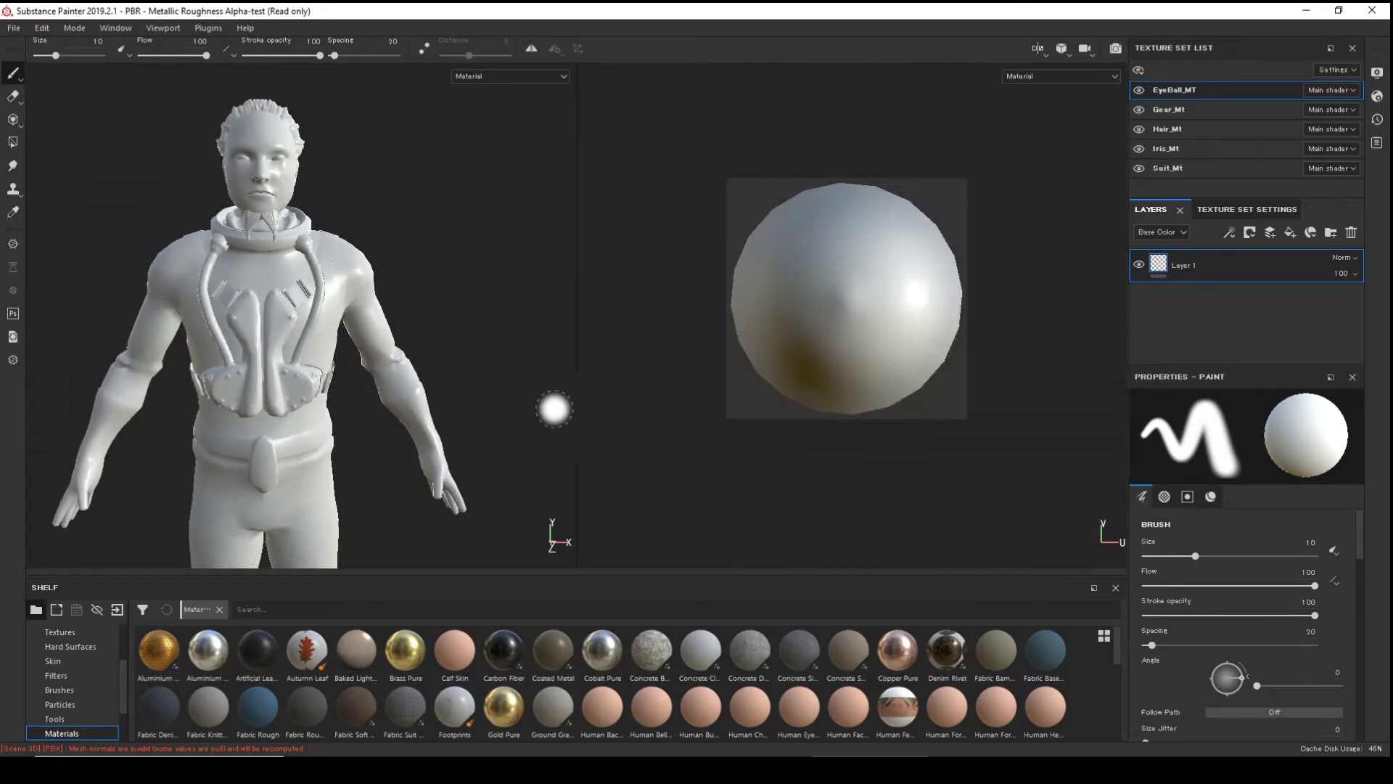
- Review the UV layouts of the Gear, Hair, Iris and Suit texture sets, keeping Suit selected, and return to the 3D-only view
{"action": "left_click", "coordinate": [1182, 106]}
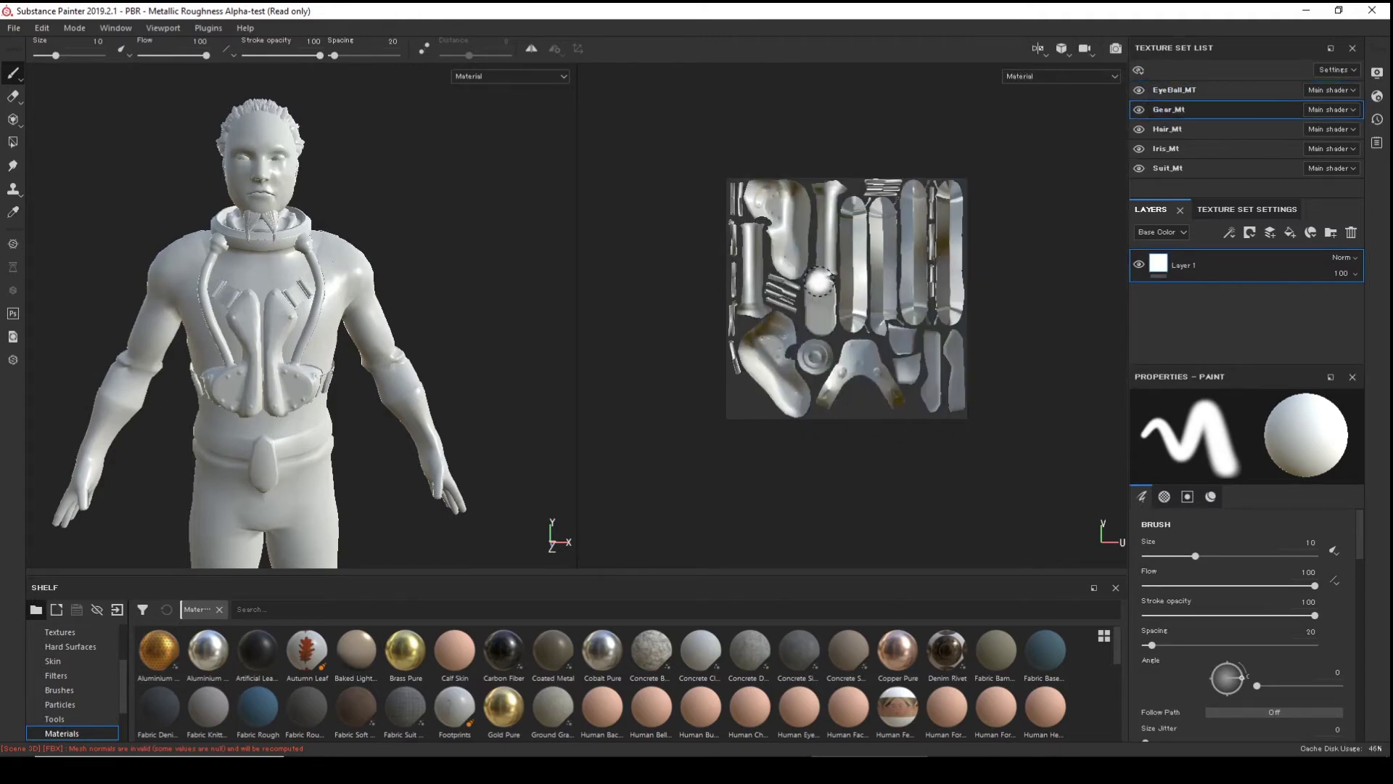
{"action": "left_click", "coordinate": [1190, 128]}
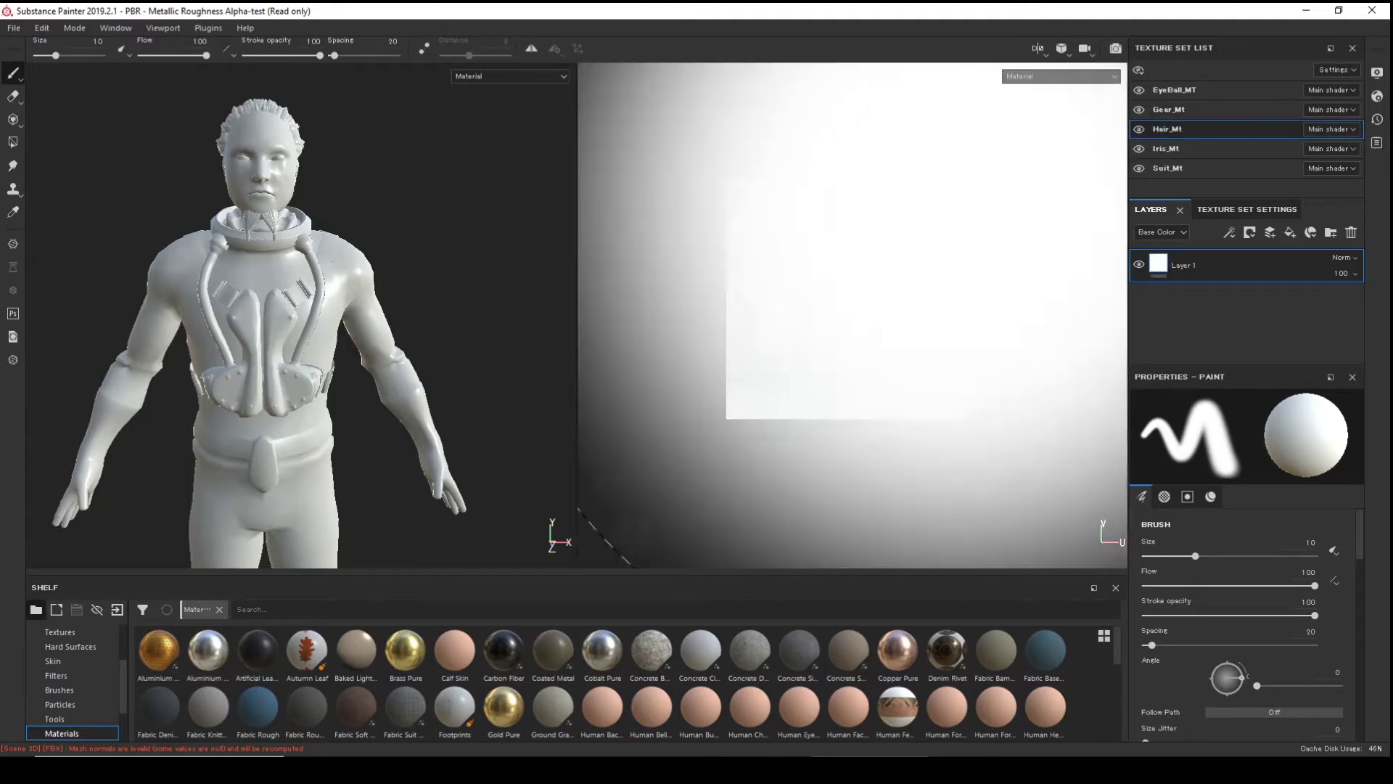
{"action": "left_click", "coordinate": [1195, 149]}
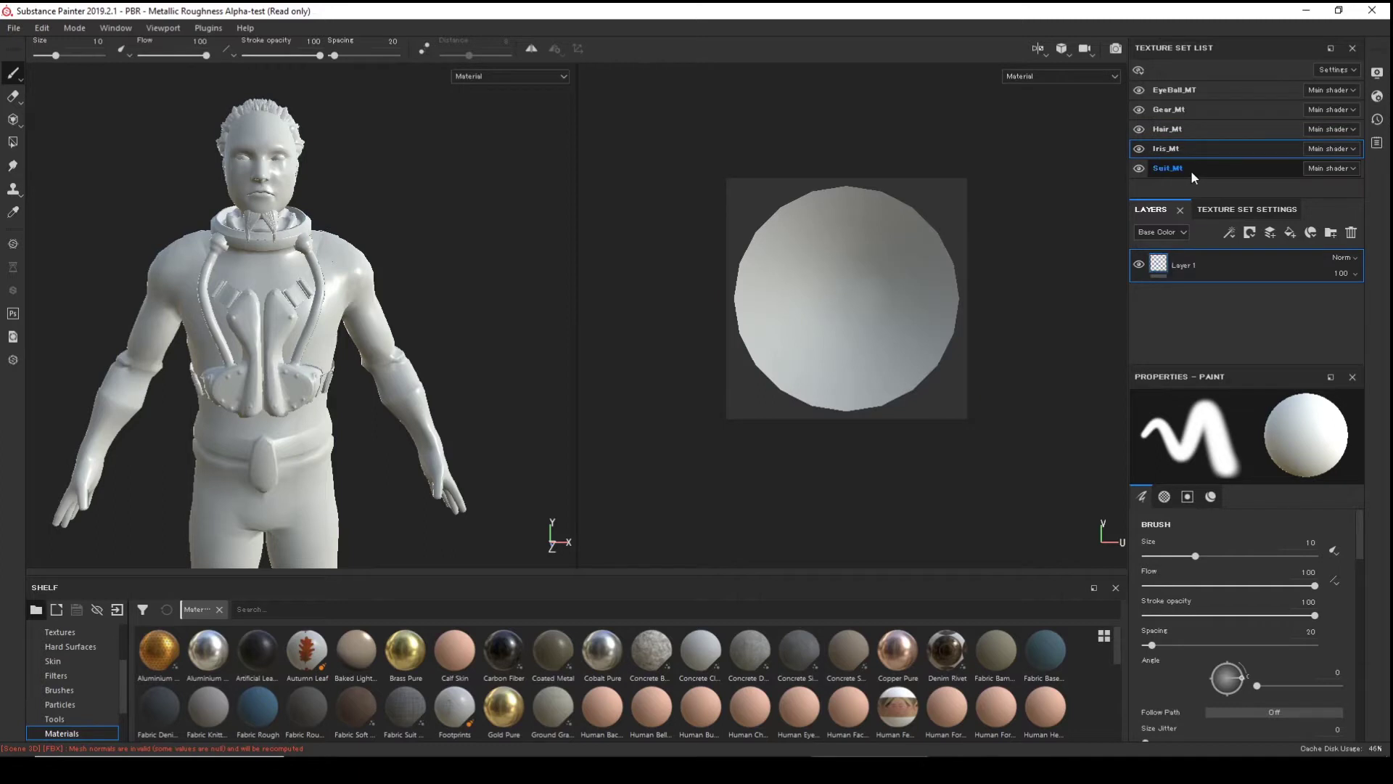
{"action": "left_click", "coordinate": [1191, 171]}
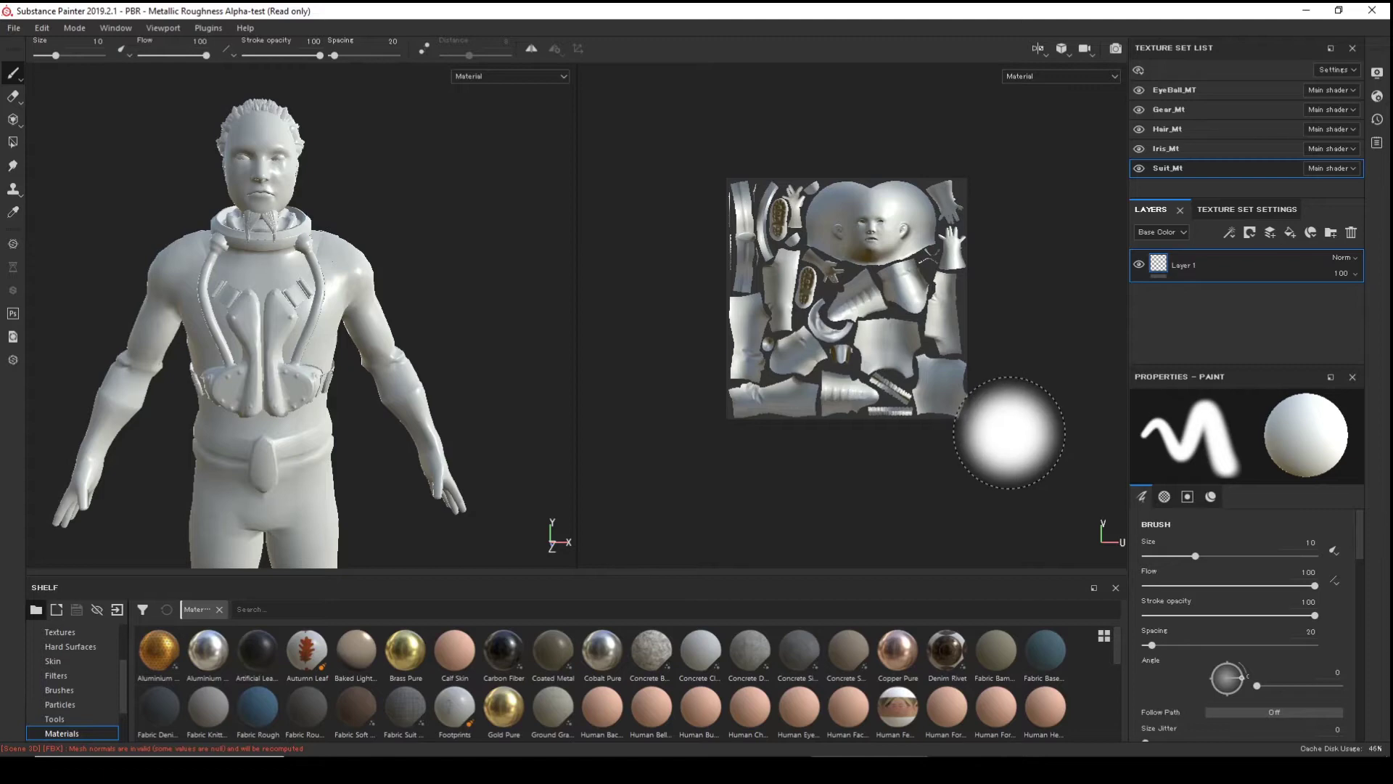
{"action": "key", "text": "F2"}
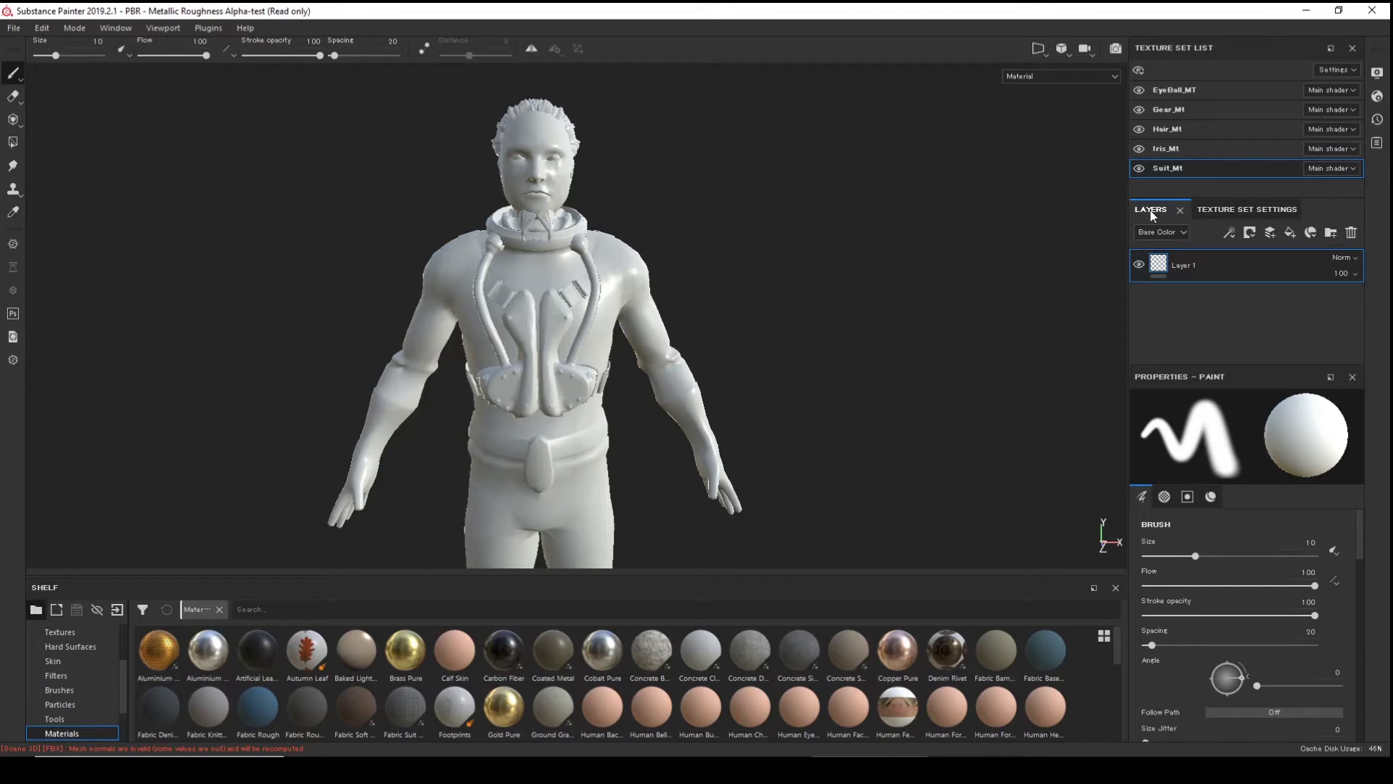
- In the Suit texture set's mesh map baking settings, exclude the ID map and set the output size to 4096
{"action": "left_click", "coordinate": [1242, 211]}
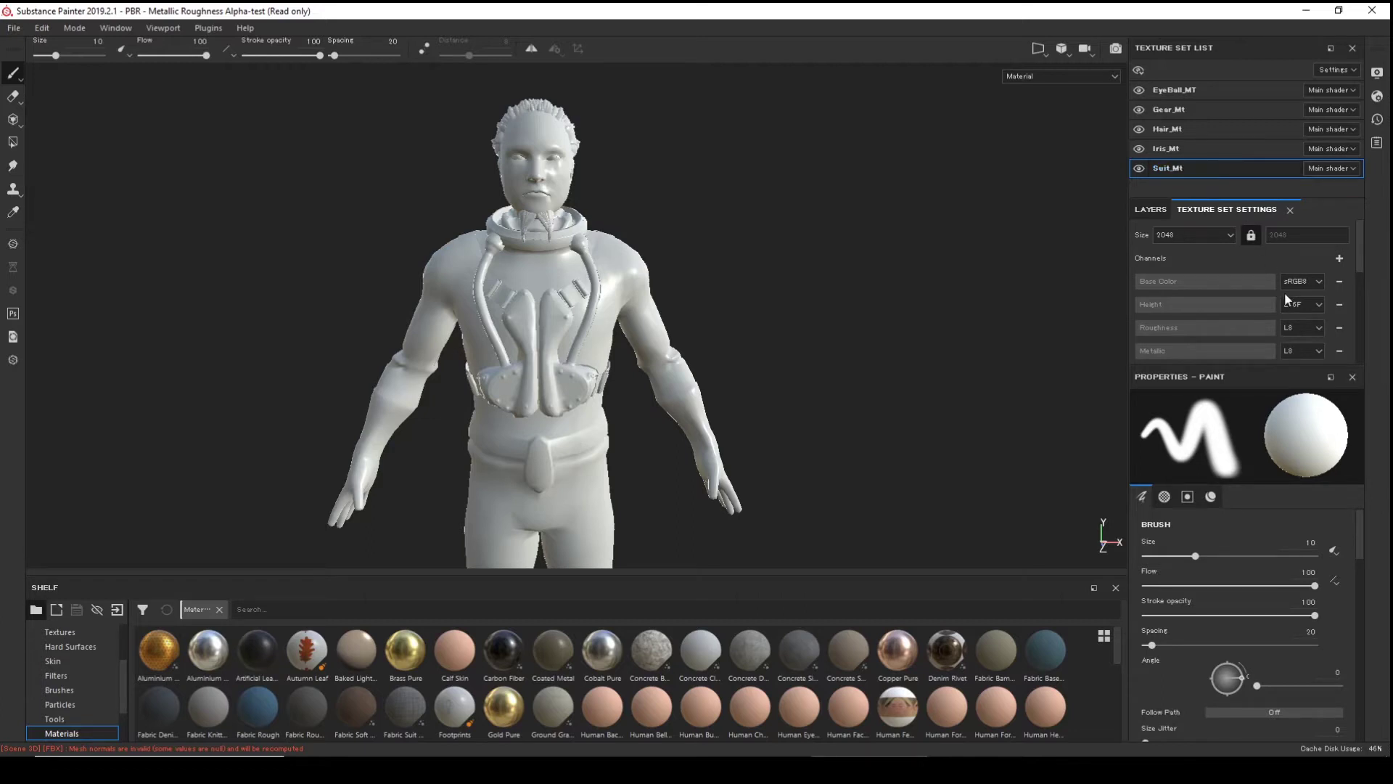
{"action": "scroll", "coordinate": [1284, 293], "scroll_direction": "down", "scroll_amount": 5}
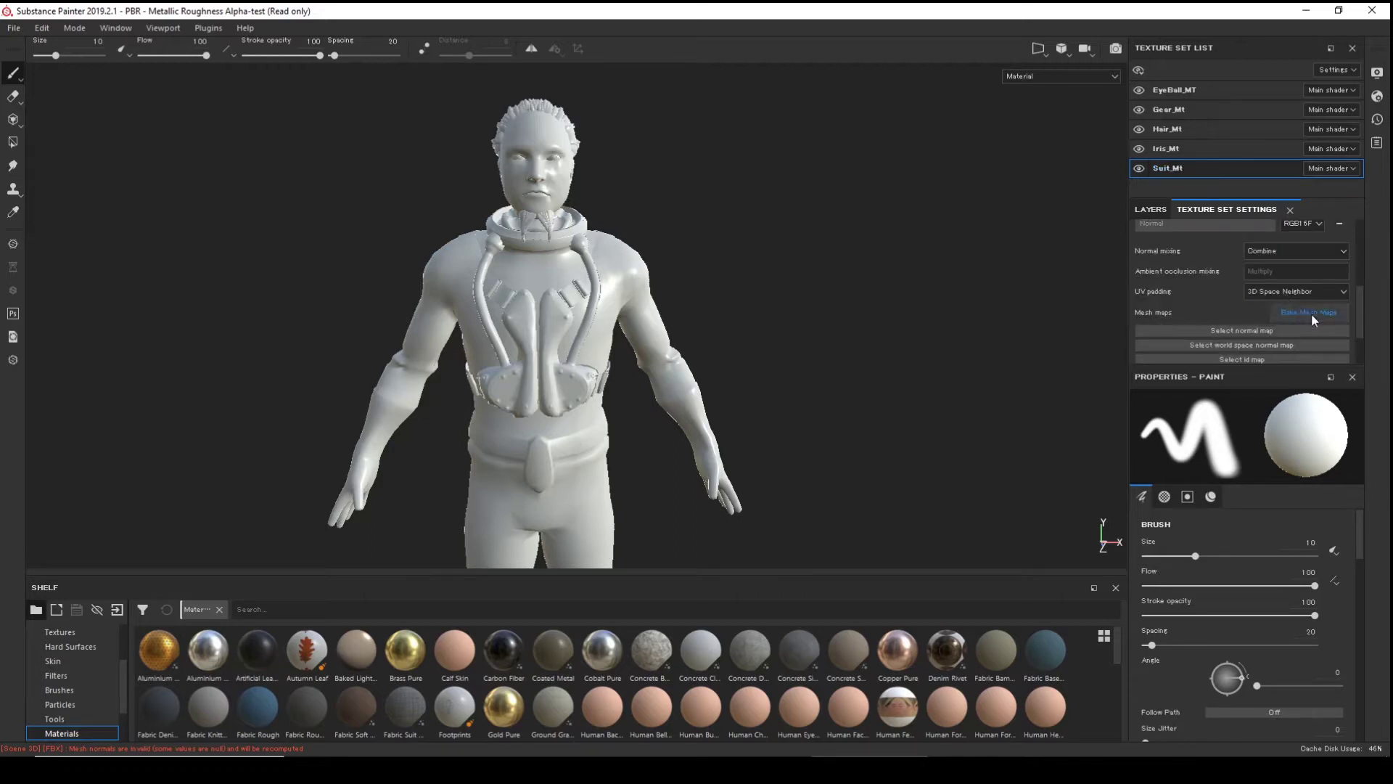
{"action": "left_click", "coordinate": [1312, 314]}
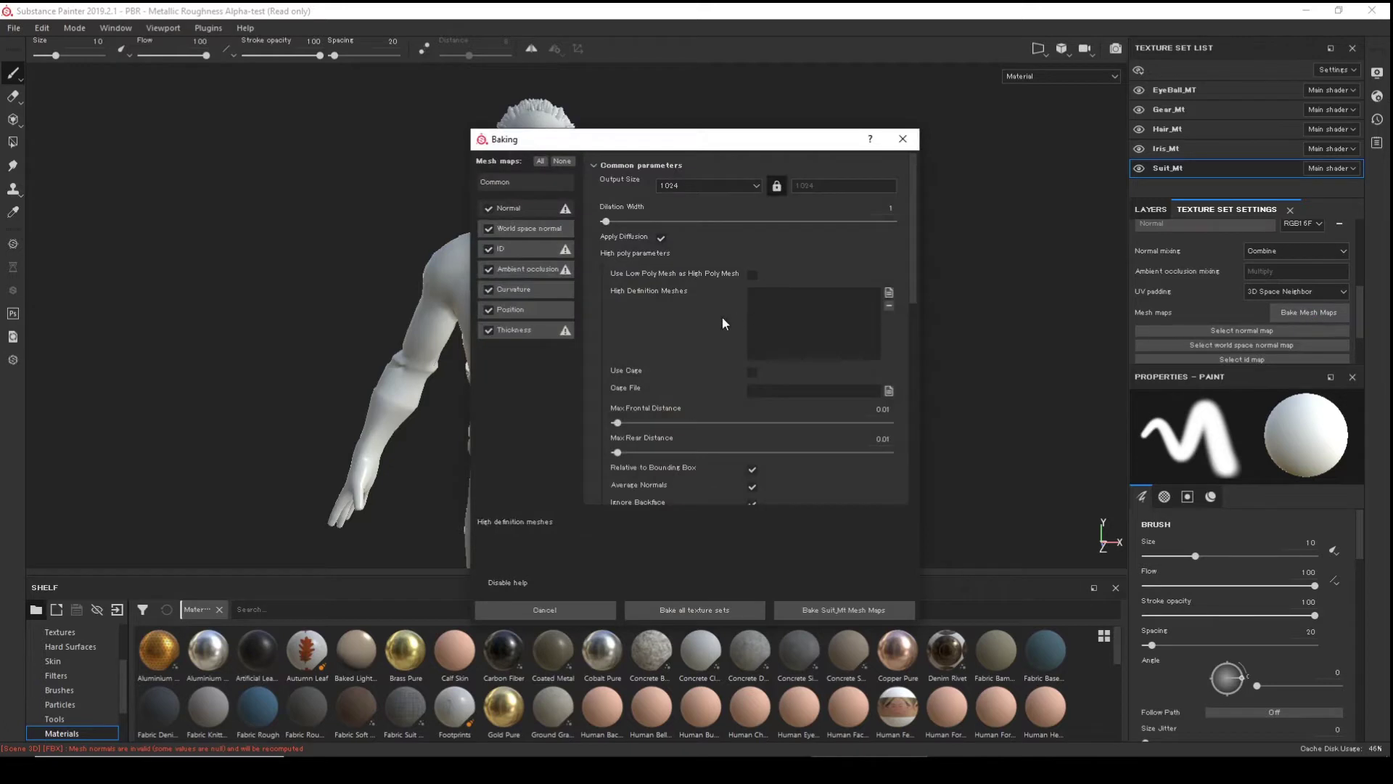
{"action": "left_click", "coordinate": [489, 249]}
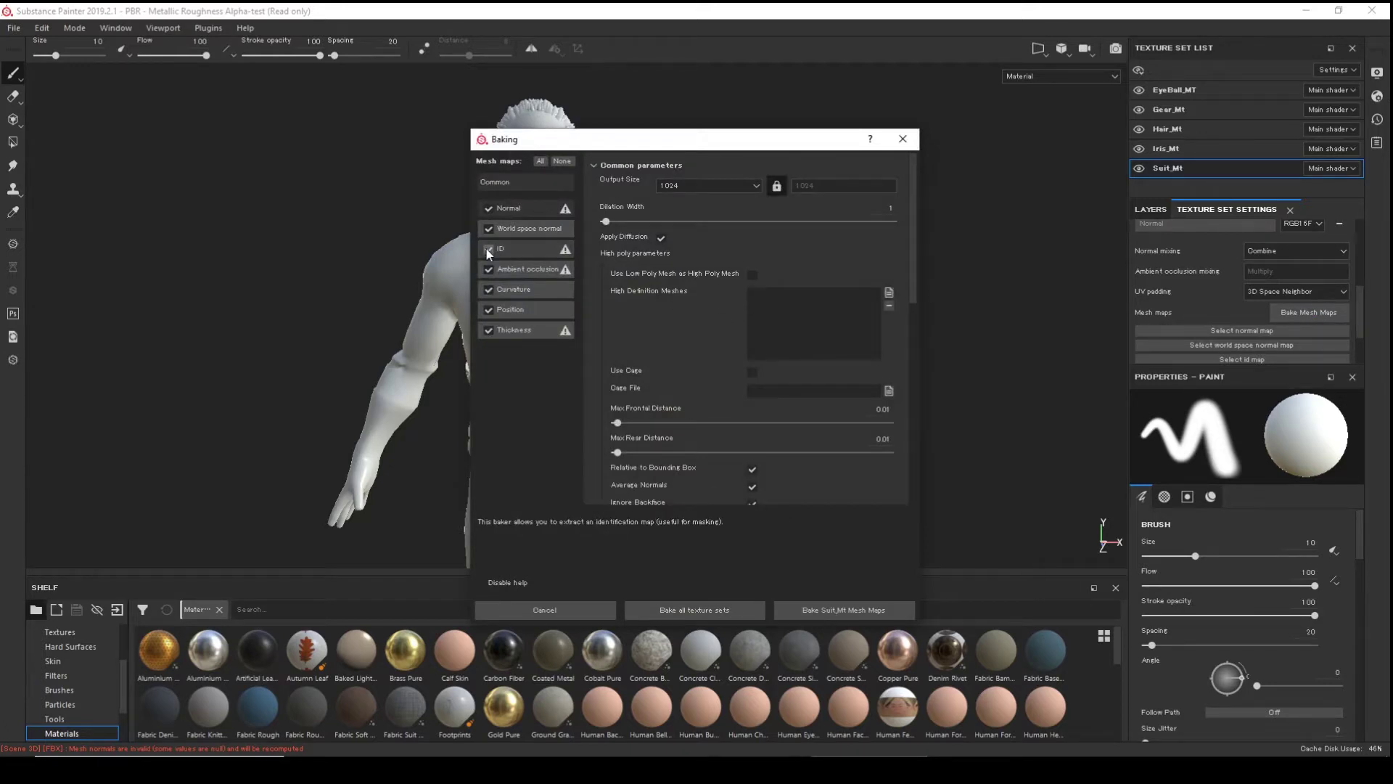
{"action": "left_click", "coordinate": [698, 185]}
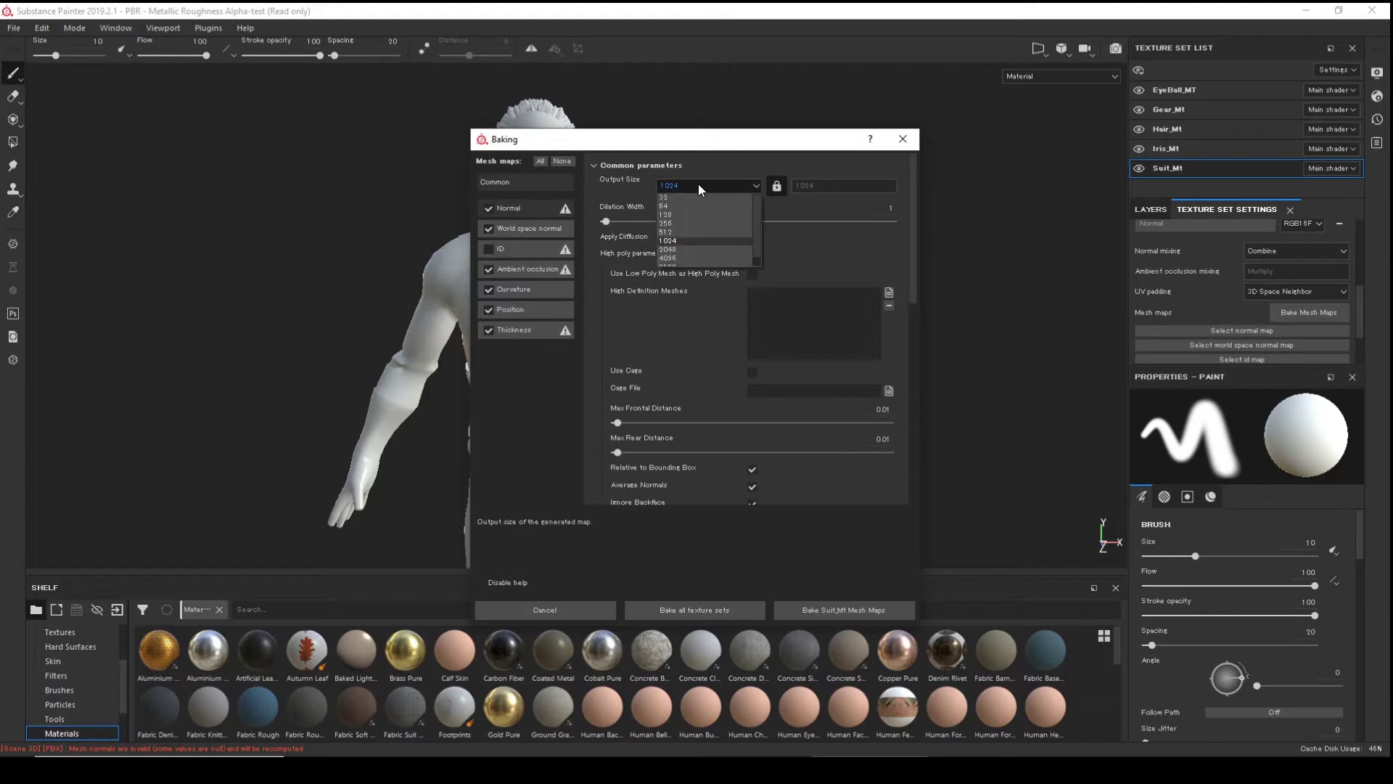
{"action": "left_click", "coordinate": [677, 258]}
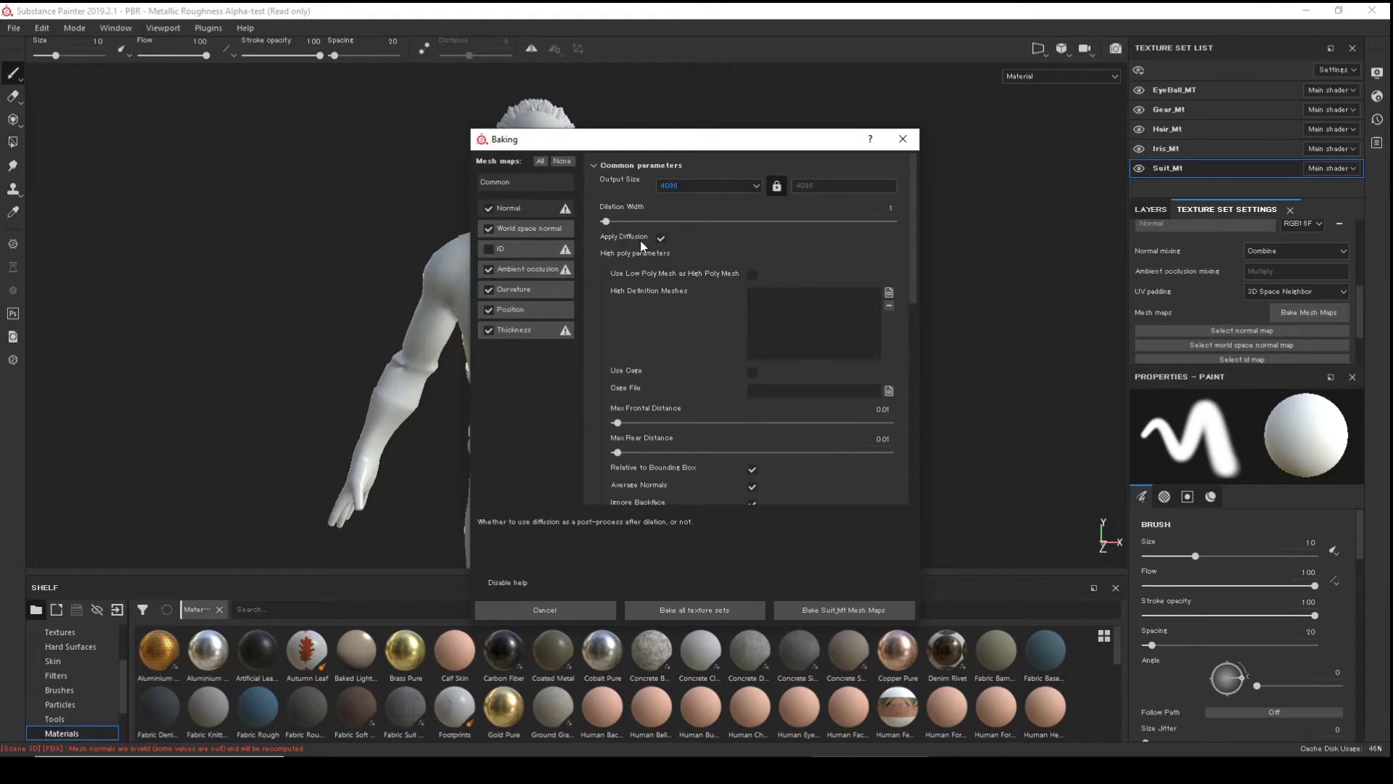
- Exclude the Thickness map from the mesh map bake
{"action": "scroll", "coordinate": [630, 253], "scroll_direction": "down", "scroll_amount": 1}
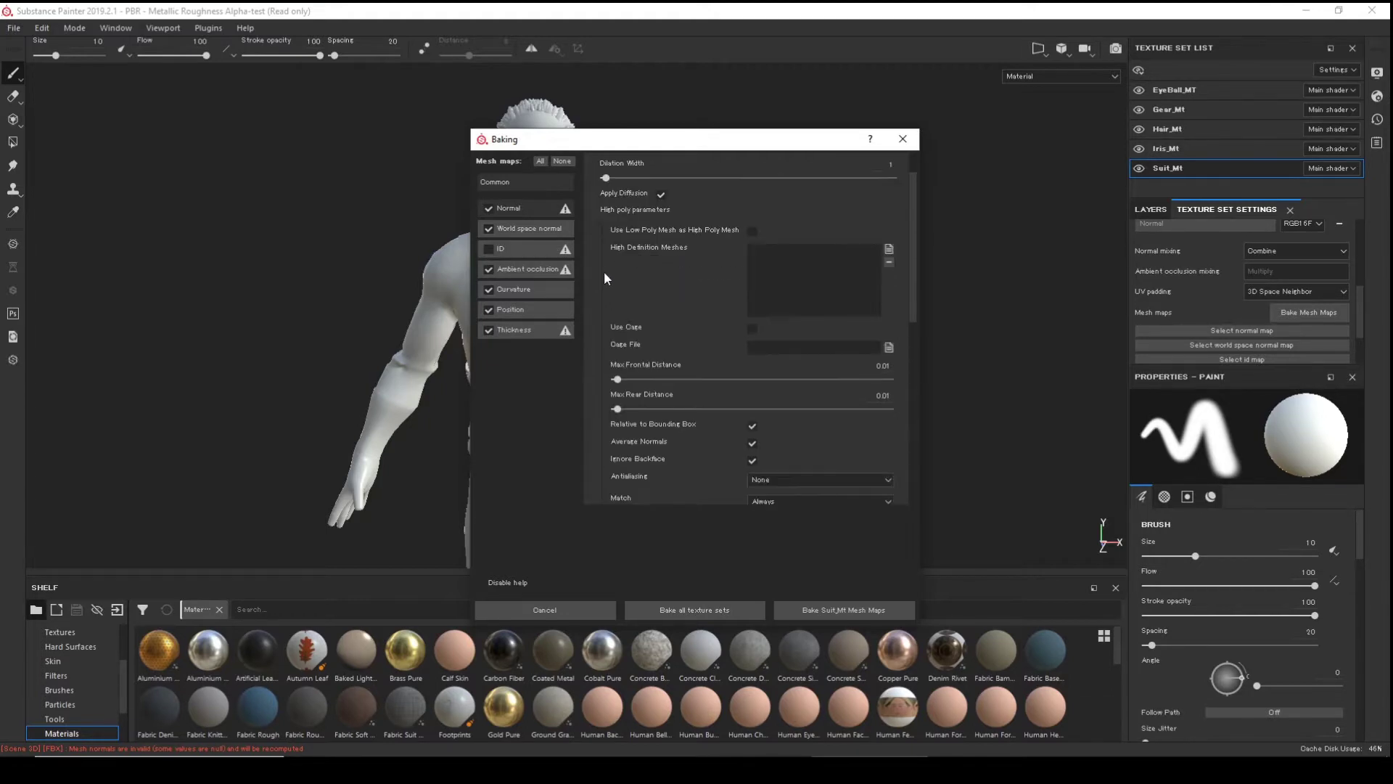
{"action": "left_click", "coordinate": [488, 331]}
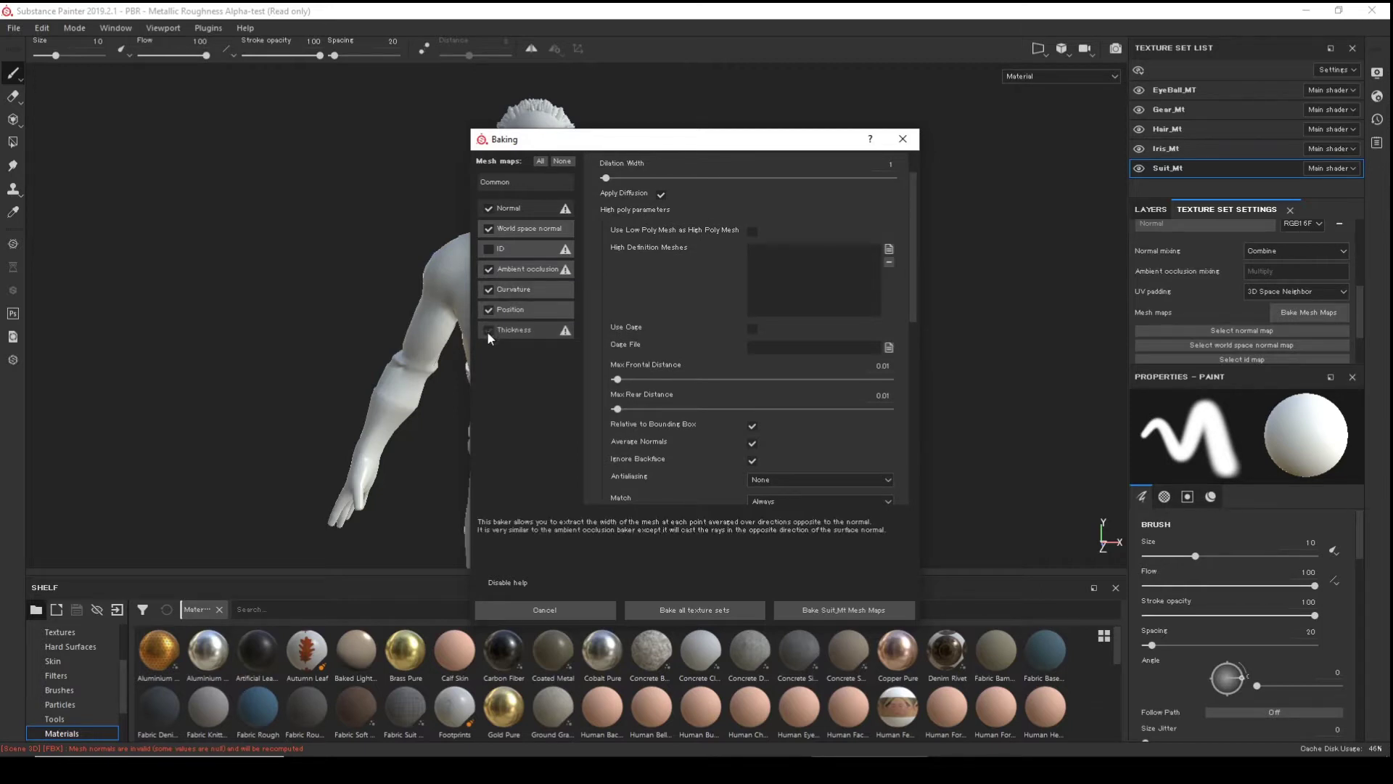
{"action": "scroll", "coordinate": [832, 354], "scroll_direction": "down", "scroll_amount": 3}
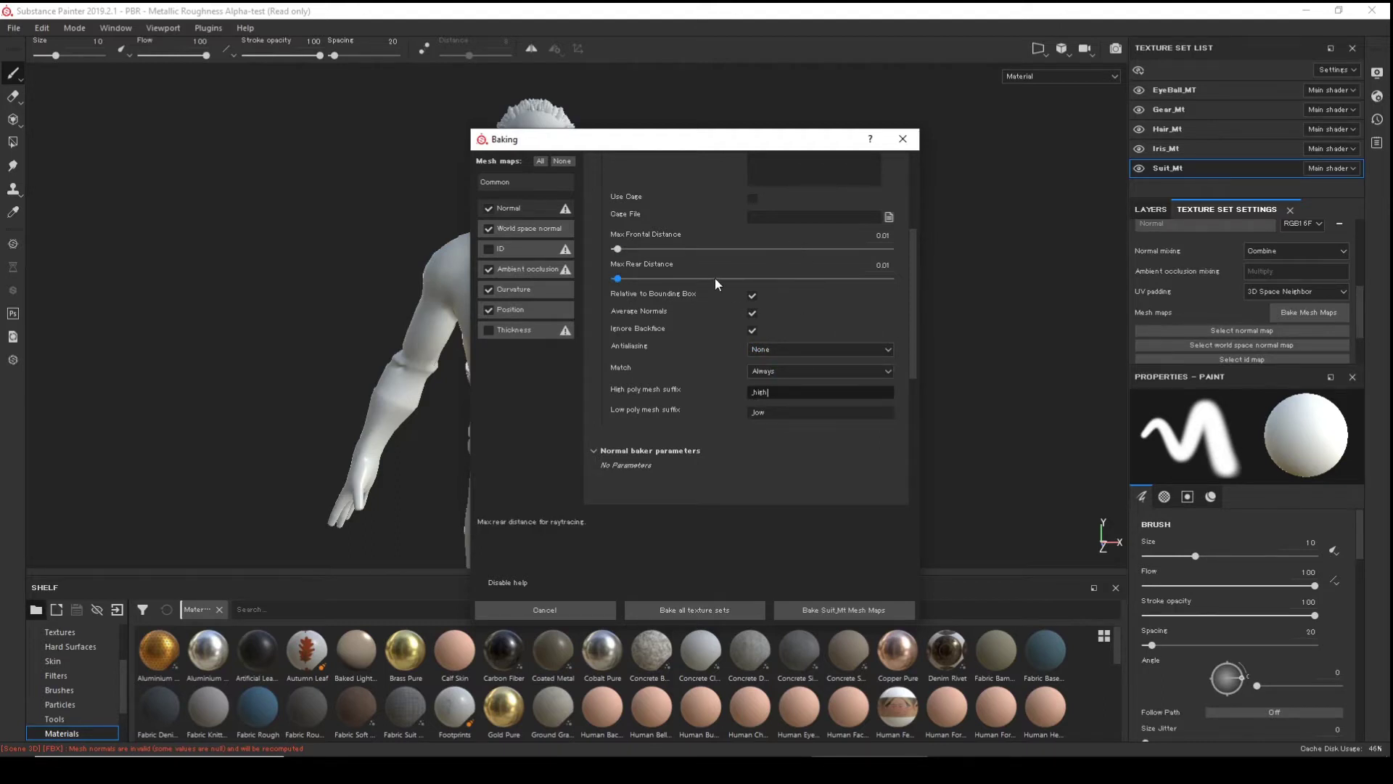
- Set the bake's antialiasing to Subsampling 4x4
{"action": "left_click", "coordinate": [806, 349]}
{"action": "left_click", "coordinate": [804, 376]}
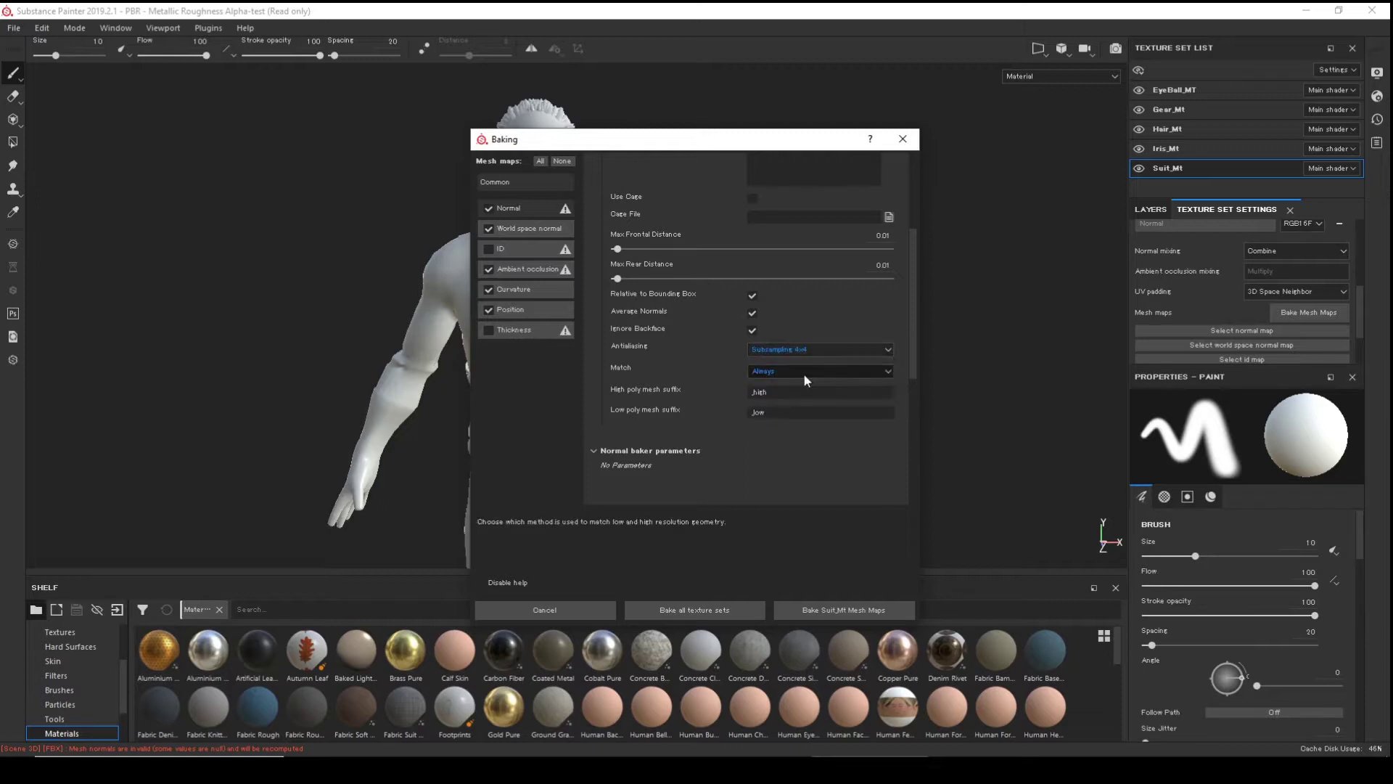
- Load Peter_Final_Hi.obj from the Peter_Final assets folder as the high definition mesh and bake the Suit texture set's mesh maps
{"action": "scroll", "coordinate": [718, 323], "scroll_direction": "up", "scroll_amount": 3}
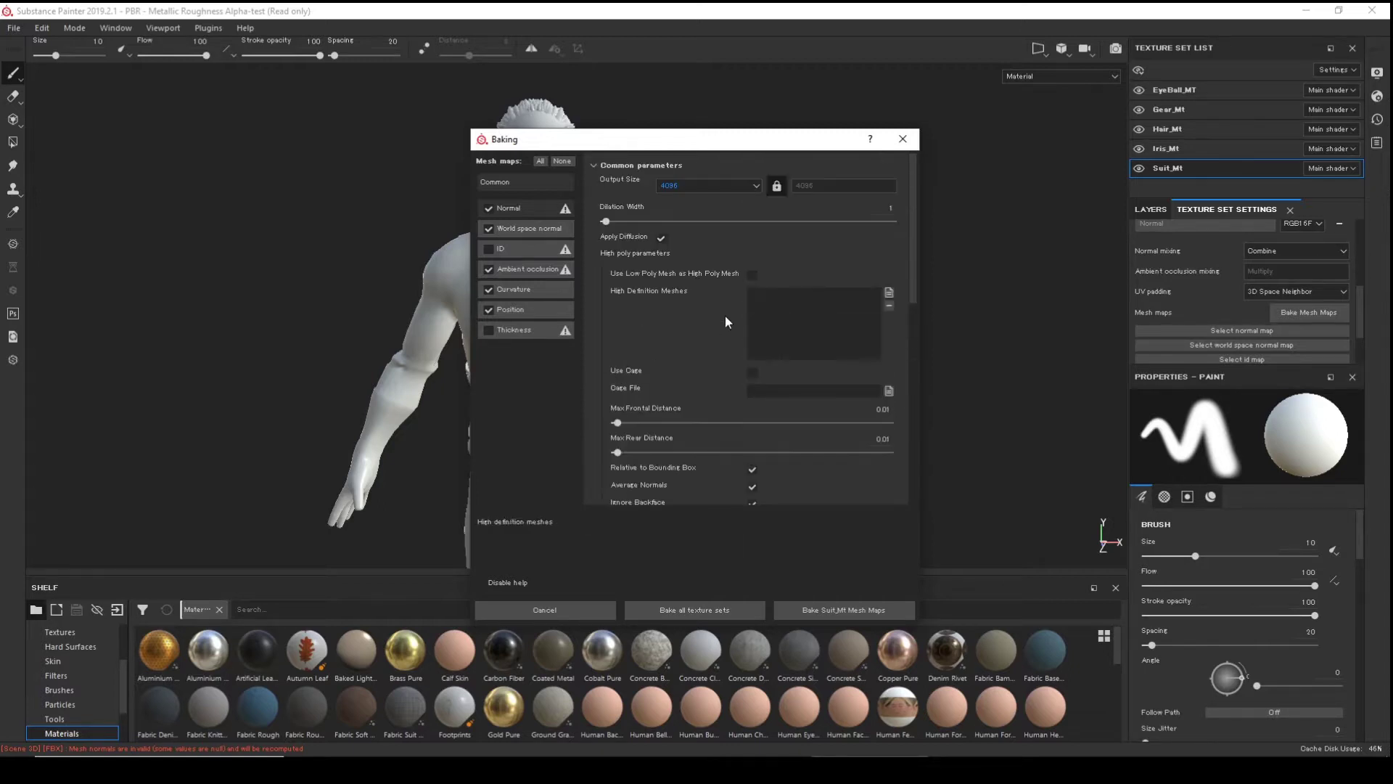
{"action": "left_click", "coordinate": [889, 293]}
{"action": "left_click", "coordinate": [832, 191]}
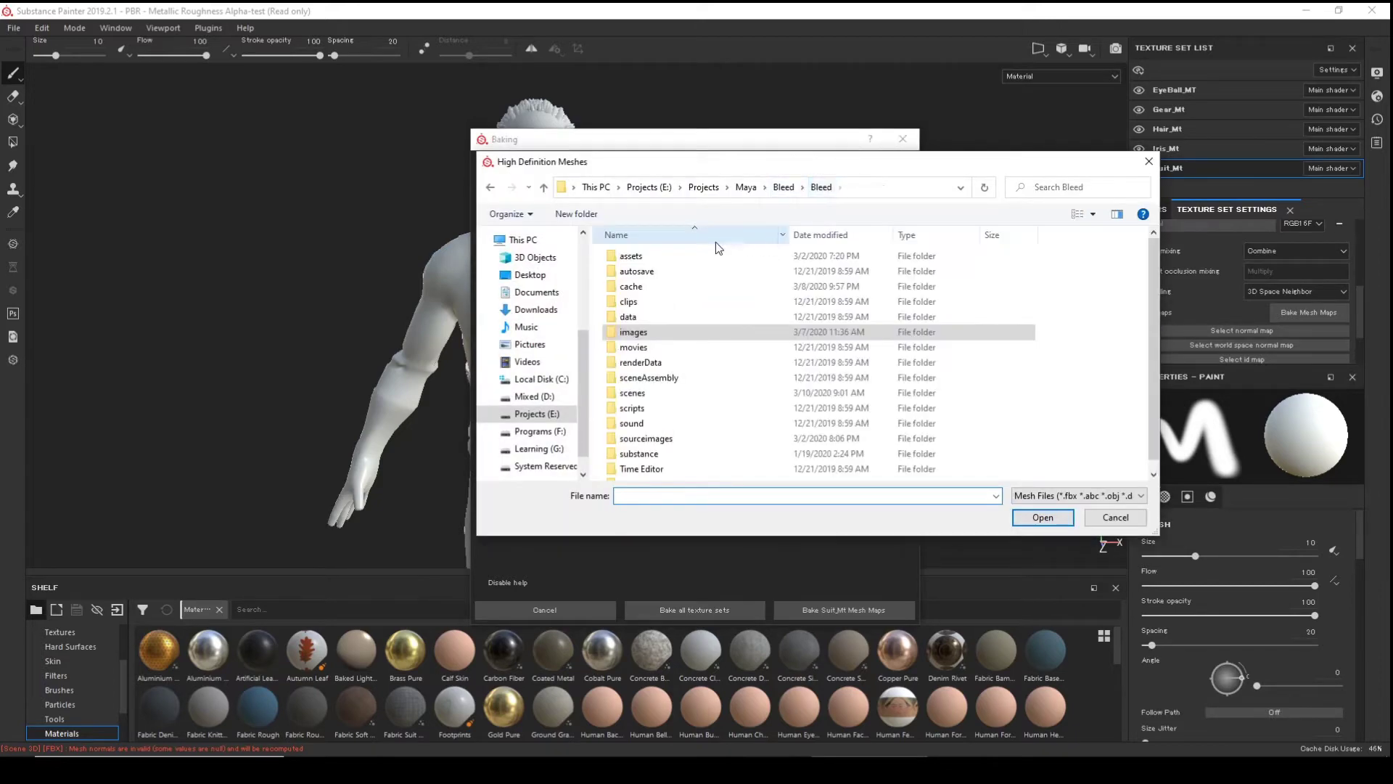
{"action": "double_click", "coordinate": [660, 262]}
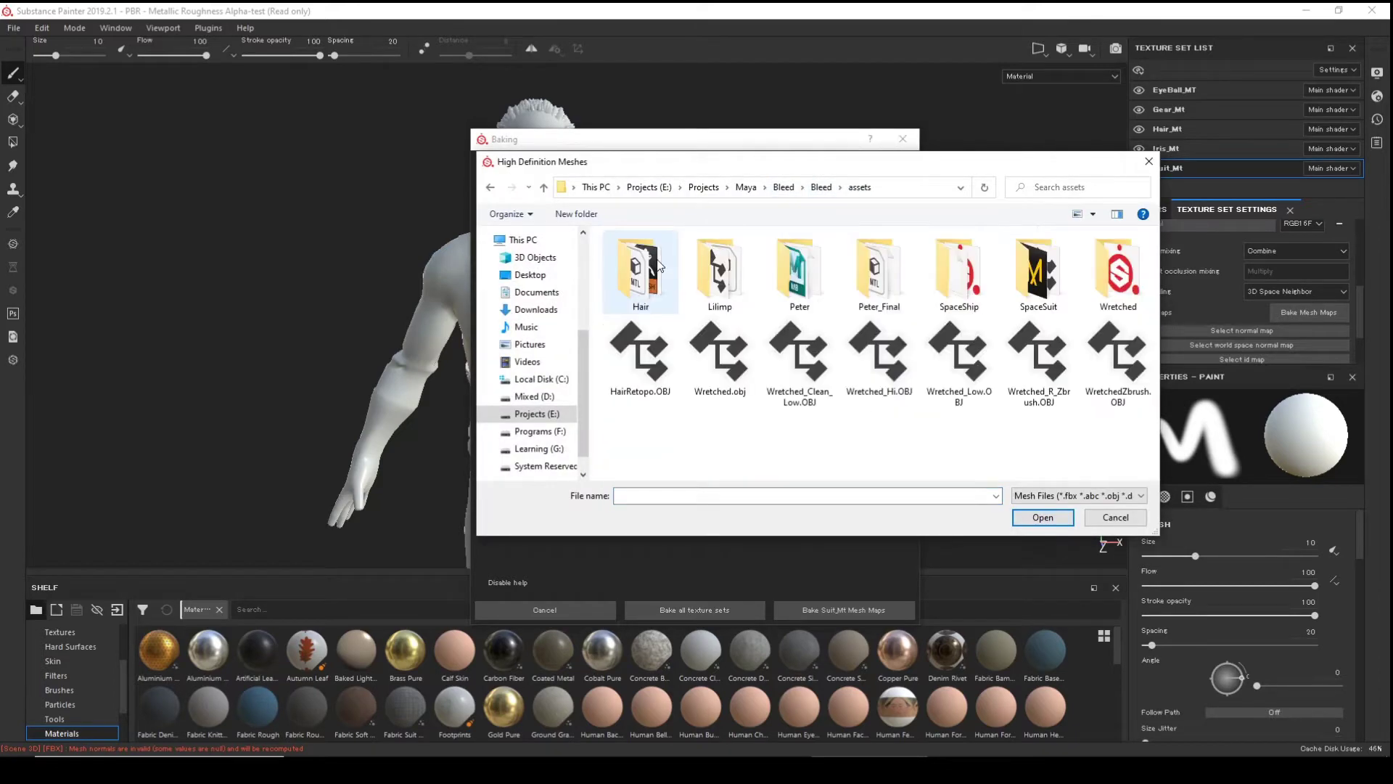
{"action": "double_click", "coordinate": [798, 274]}
{"action": "double_click", "coordinate": [722, 275]}
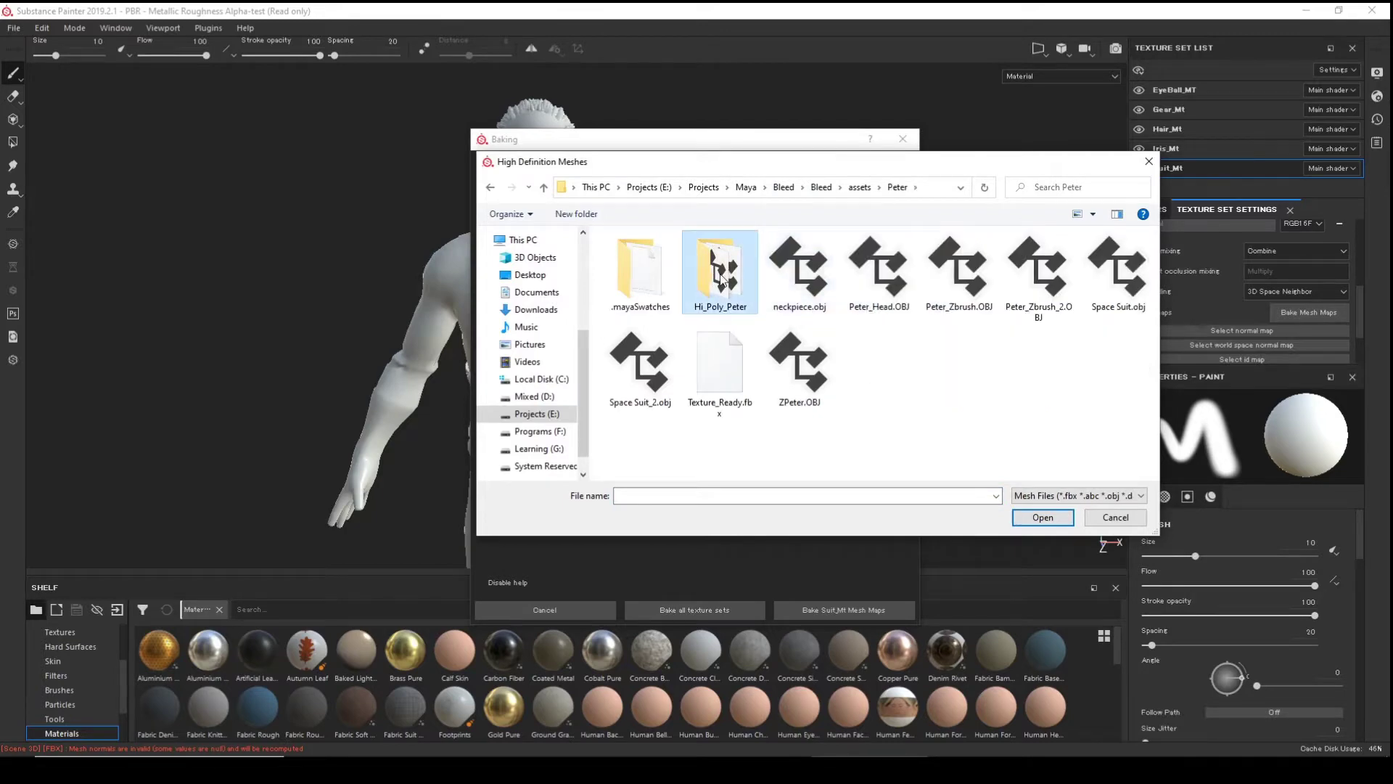
{"action": "left_click", "coordinate": [490, 187]}
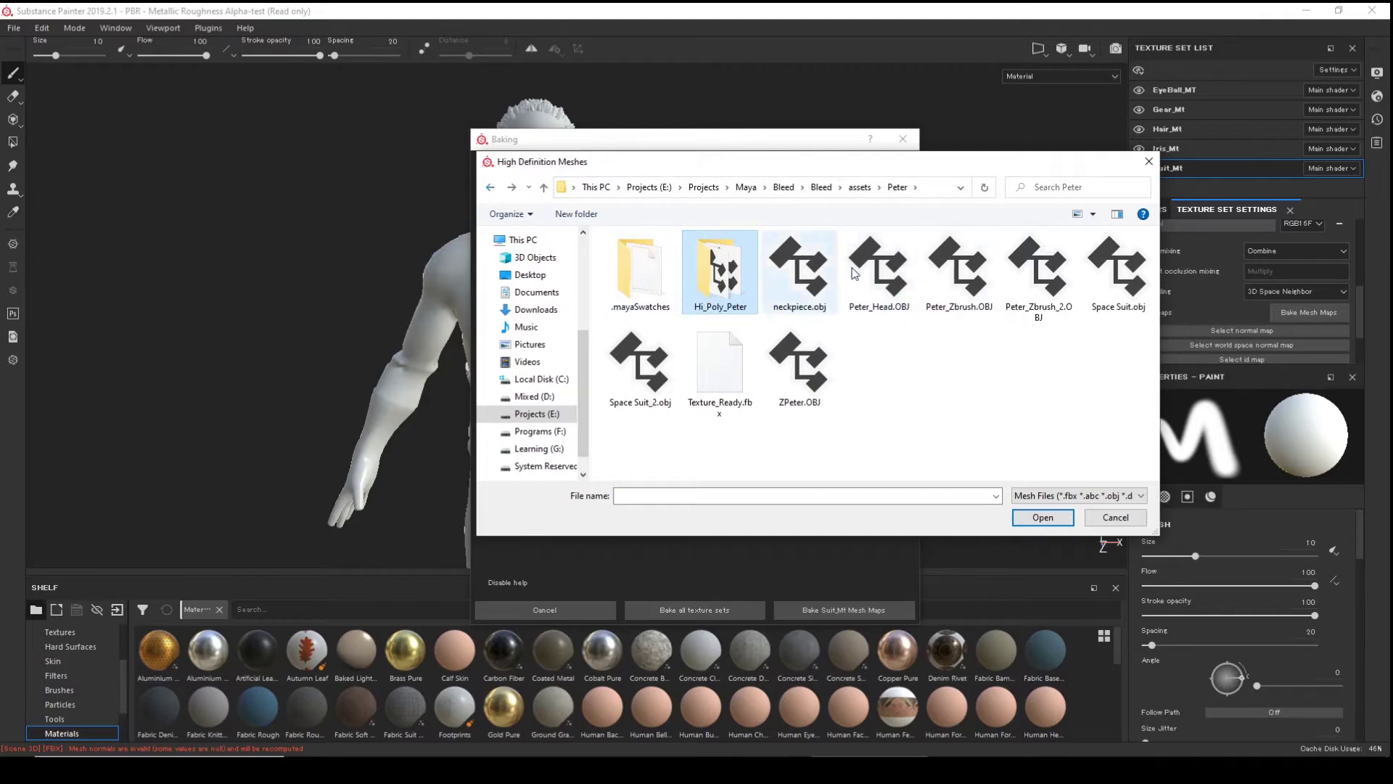
{"action": "left_click", "coordinate": [490, 188]}
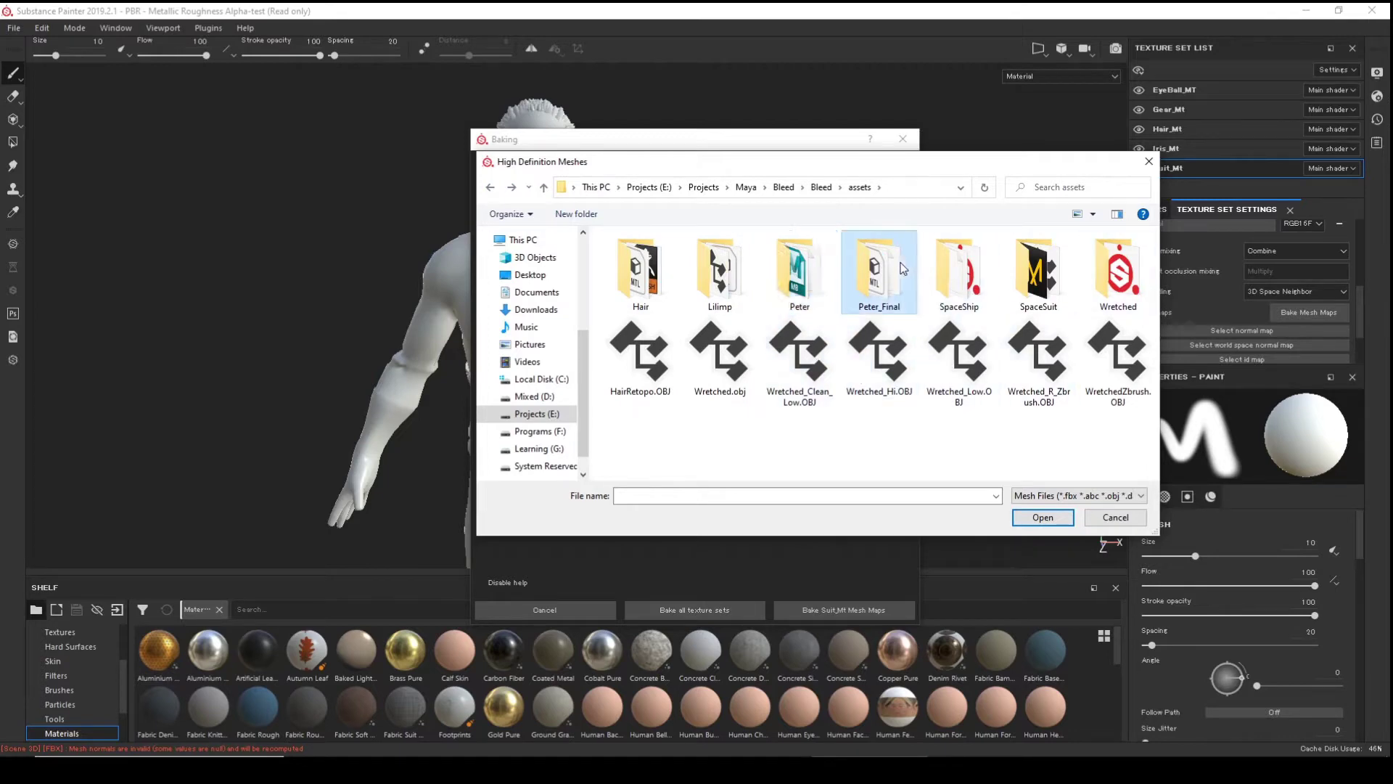
{"action": "double_click", "coordinate": [870, 272]}
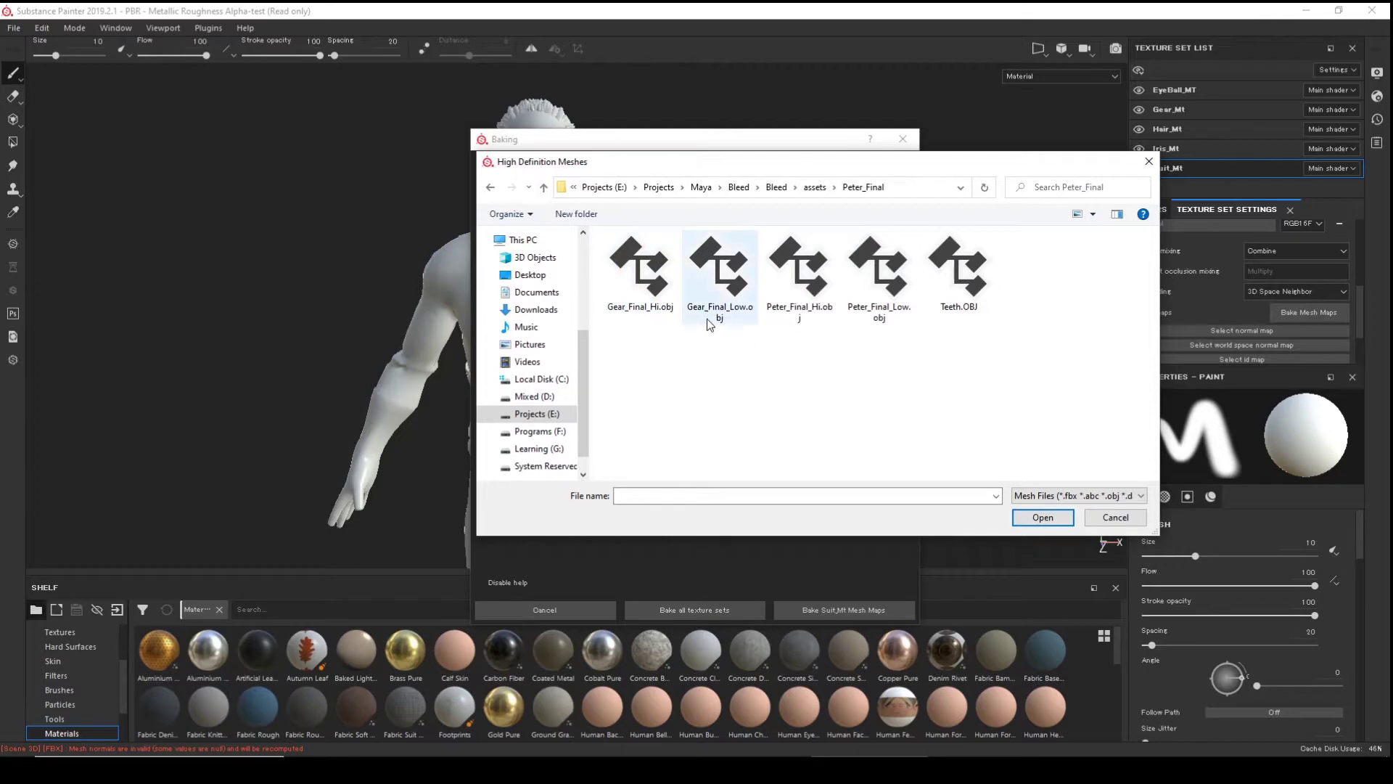
{"action": "left_click", "coordinate": [812, 278]}
{"action": "left_click", "coordinate": [1043, 518]}
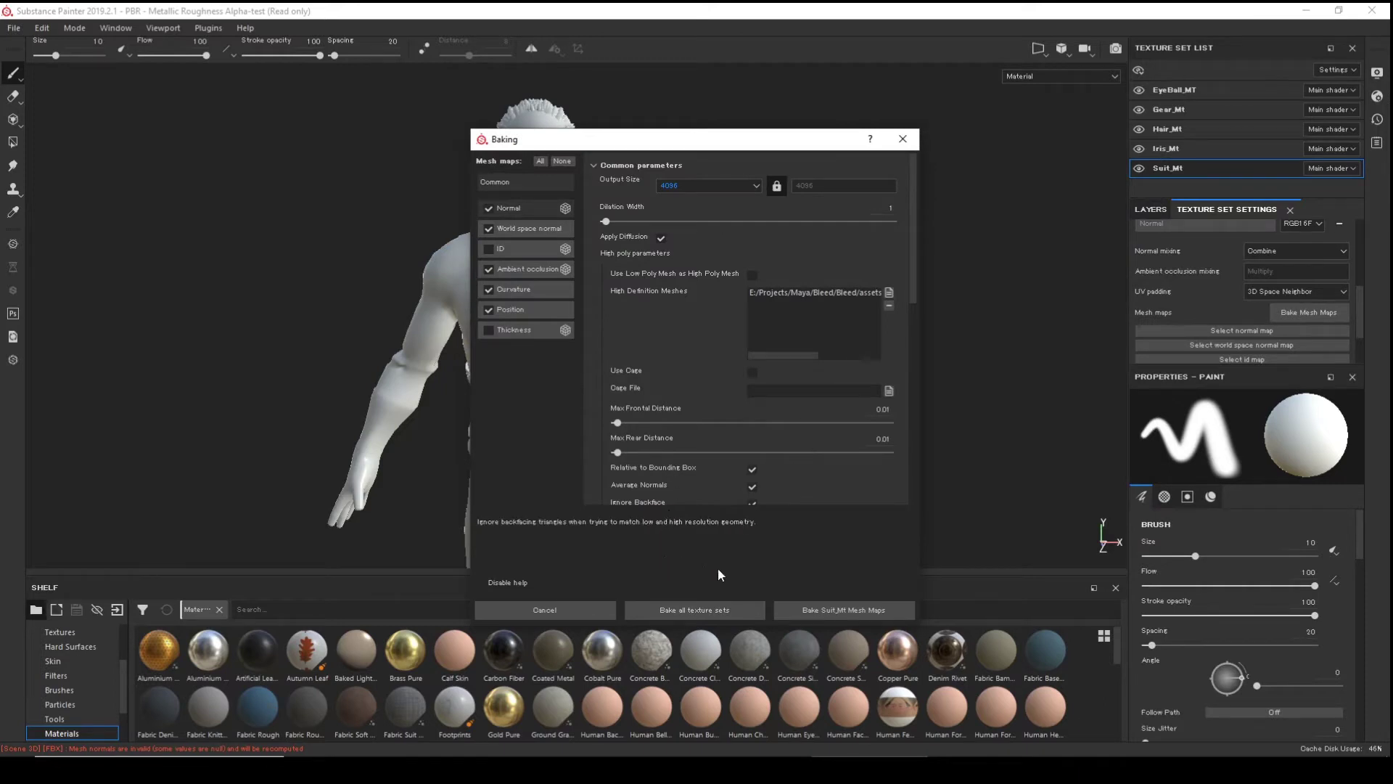
{"action": "left_click", "coordinate": [886, 611]}
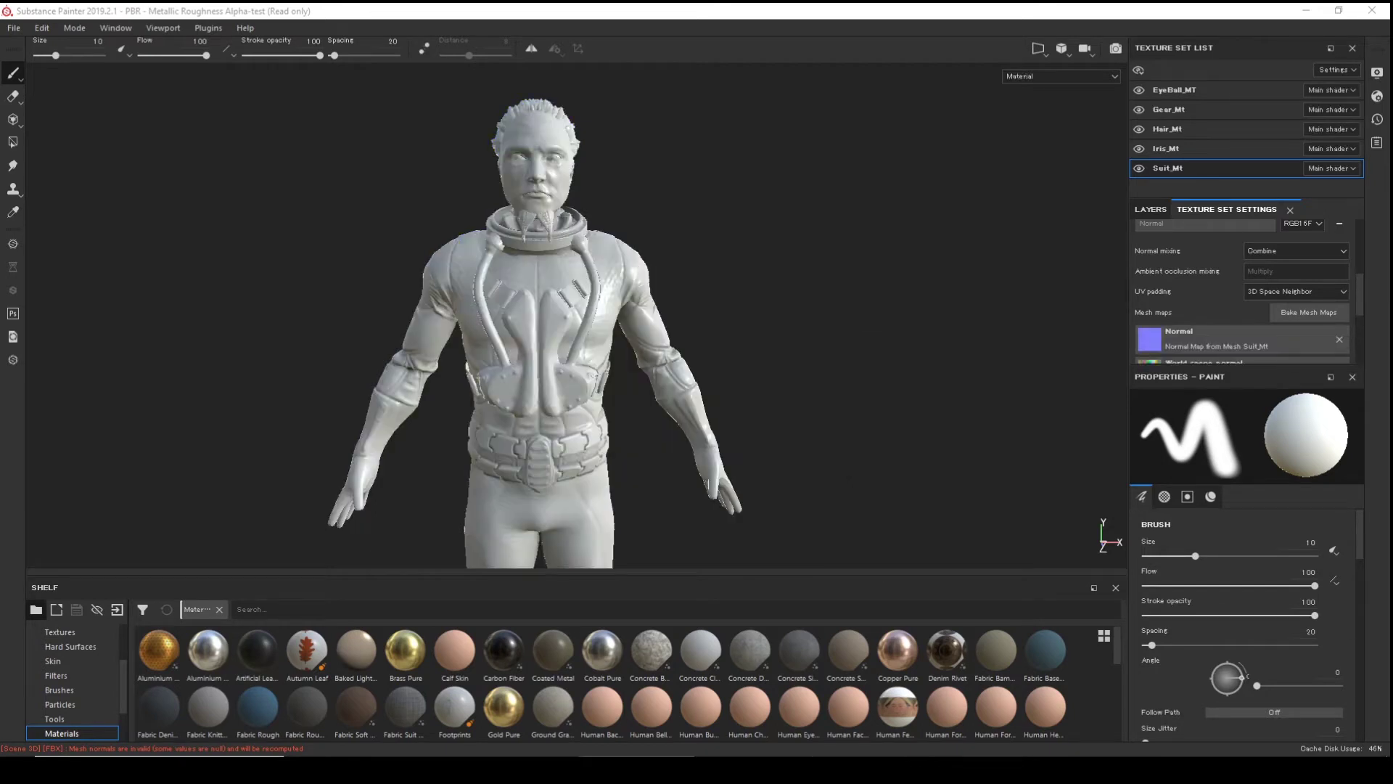
- Inspect the baked suit detail on the character's head, torso and arms from several angles
{"action": "mouse_move", "coordinate": [863, 342]}
{"action": "left_mouse_down", "text": "alt"}
{"action": "mouse_move", "coordinate": [433, 295]}
{"action": "mouse_move", "coordinate": [809, 295]}
{"action": "left_mouse_up", "text": "alt"}
{"action": "right_click_drag", "start_coordinate": [808, 296], "coordinate": [888, 148], "text": "alt"}
{"action": "left_click_drag", "start_coordinate": [889, 148], "coordinate": [544, 192], "text": "alt"}
{"action": "middle_click_drag", "start_coordinate": [771, 112], "coordinate": [755, 544], "text": "alt"}
{"action": "right_click_drag", "start_coordinate": [755, 544], "coordinate": [715, 464], "text": "alt"}
{"action": "left_click_drag", "start_coordinate": [715, 407], "coordinate": [1119, 375], "text": "alt"}
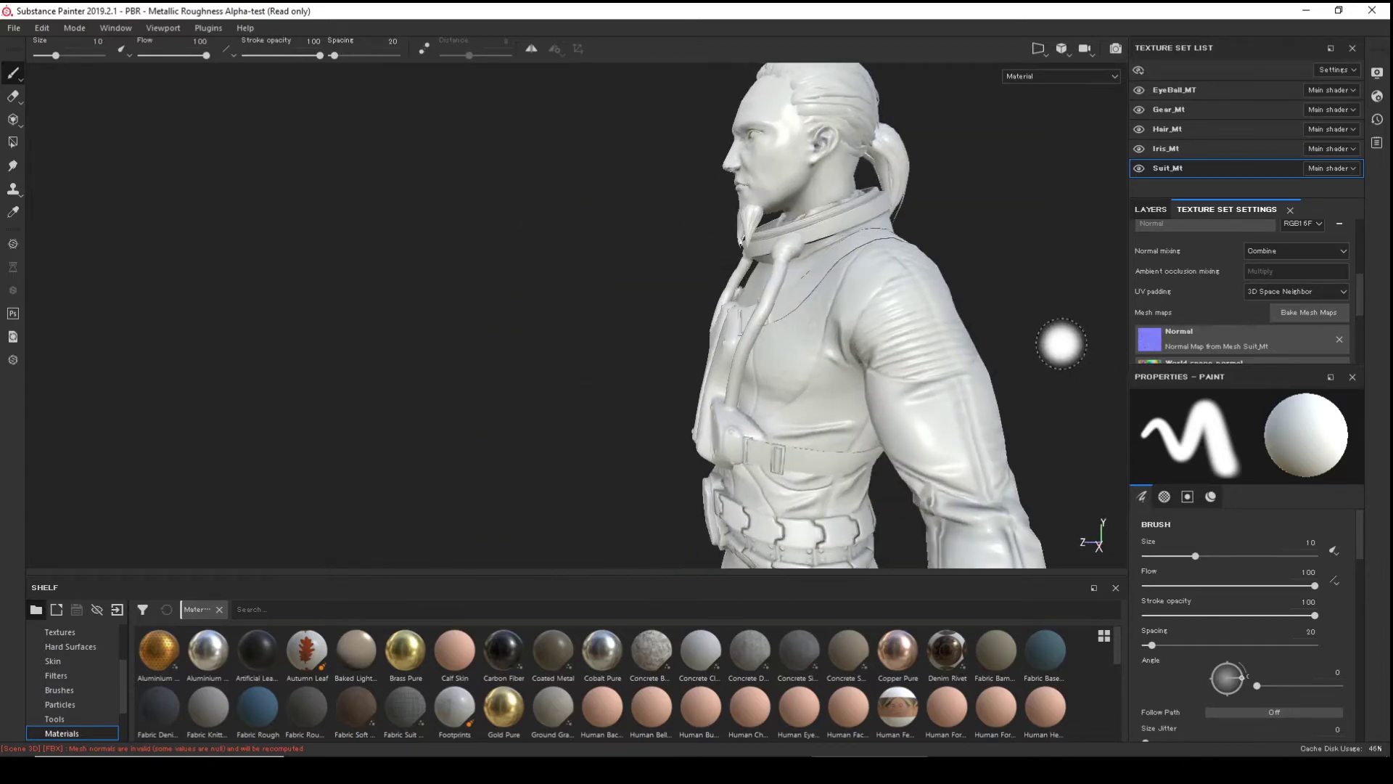
{"action": "middle_click_drag", "start_coordinate": [1060, 343], "coordinate": [977, 293], "text": "alt"}
{"action": "right_click_drag", "start_coordinate": [978, 293], "coordinate": [754, 294], "text": "alt"}
{"action": "left_click_drag", "start_coordinate": [754, 294], "coordinate": [924, 333], "text": "alt"}
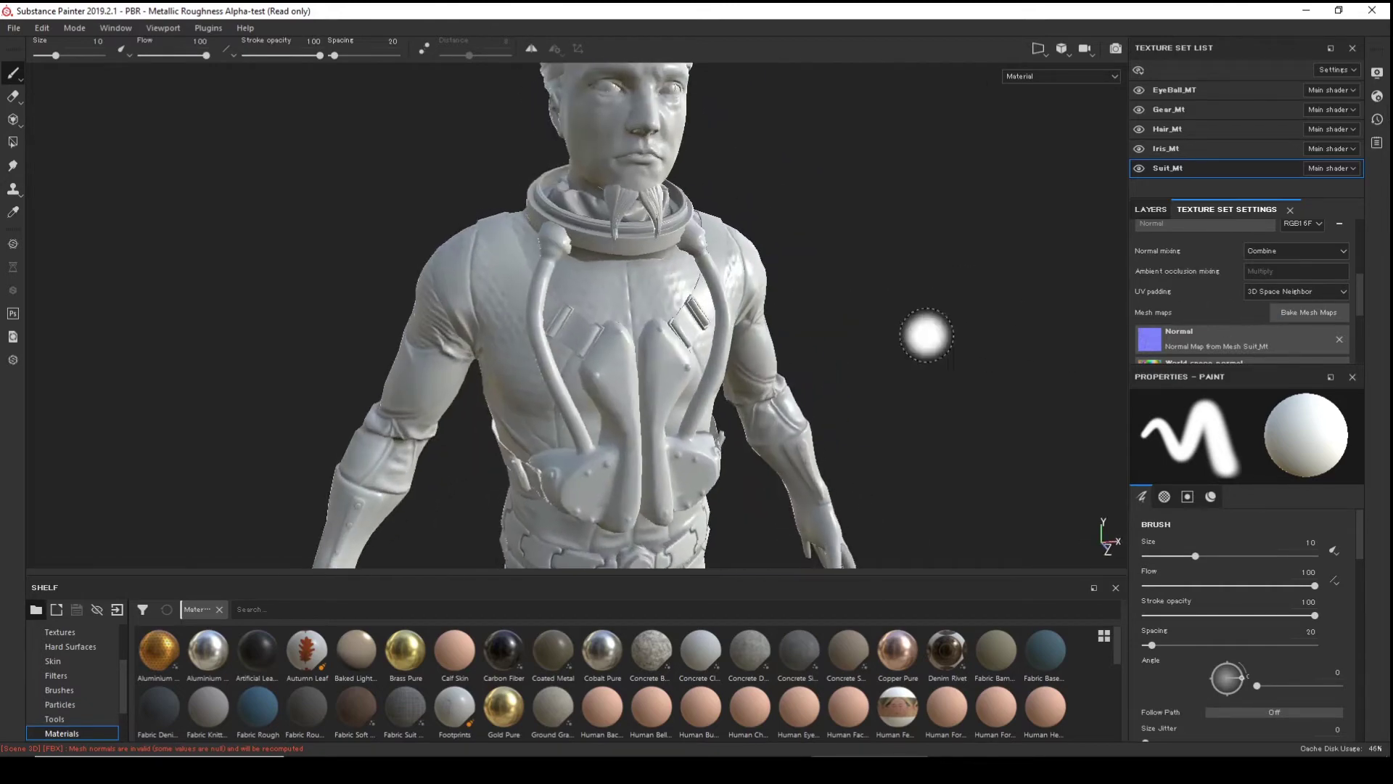
{"action": "middle_click_drag", "start_coordinate": [924, 333], "coordinate": [936, 62], "text": "alt"}
{"action": "right_click_drag", "start_coordinate": [873, 227], "coordinate": [892, 156], "text": "alt"}
{"action": "middle_click_drag", "start_coordinate": [892, 156], "coordinate": [877, 392], "text": "alt"}
{"action": "right_click_drag", "start_coordinate": [877, 392], "coordinate": [902, 450], "text": "alt"}
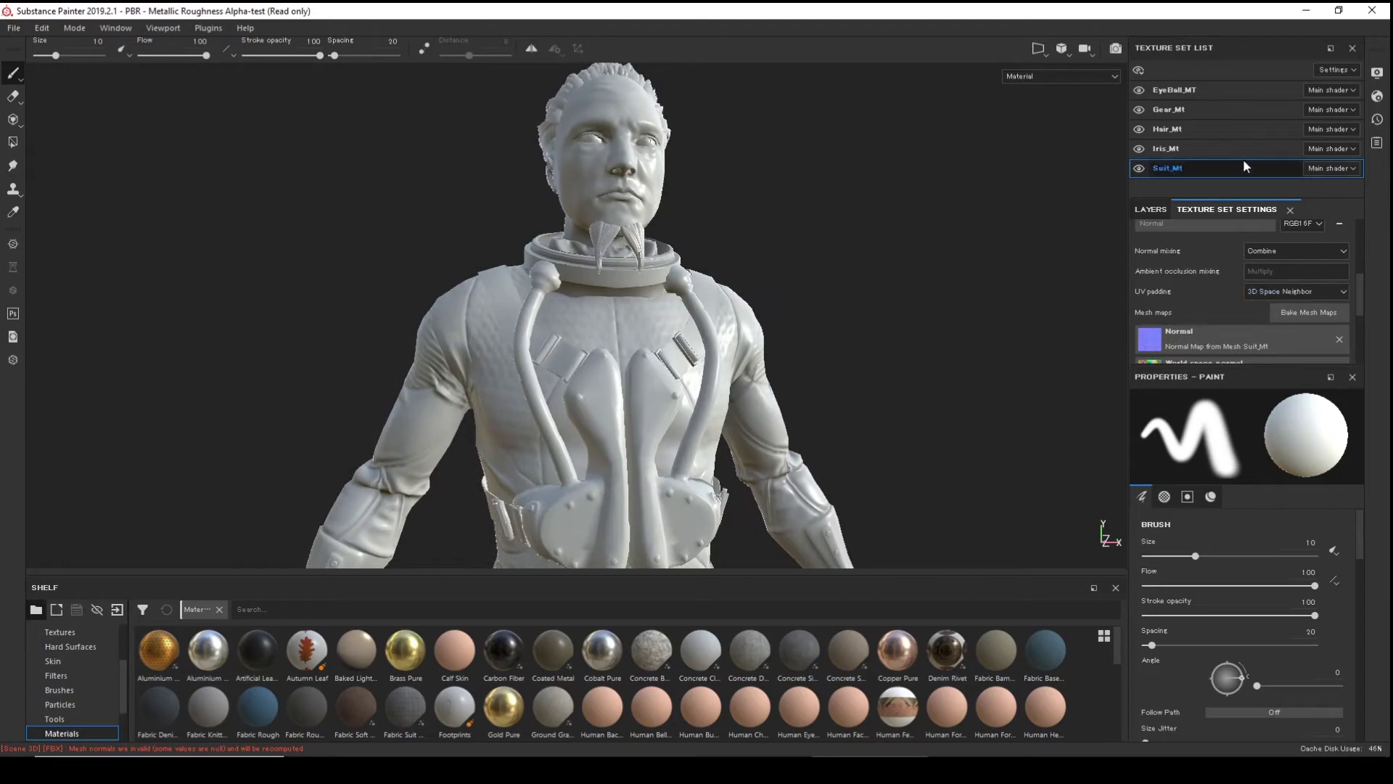
{"action": "left_click", "coordinate": [1175, 108]}
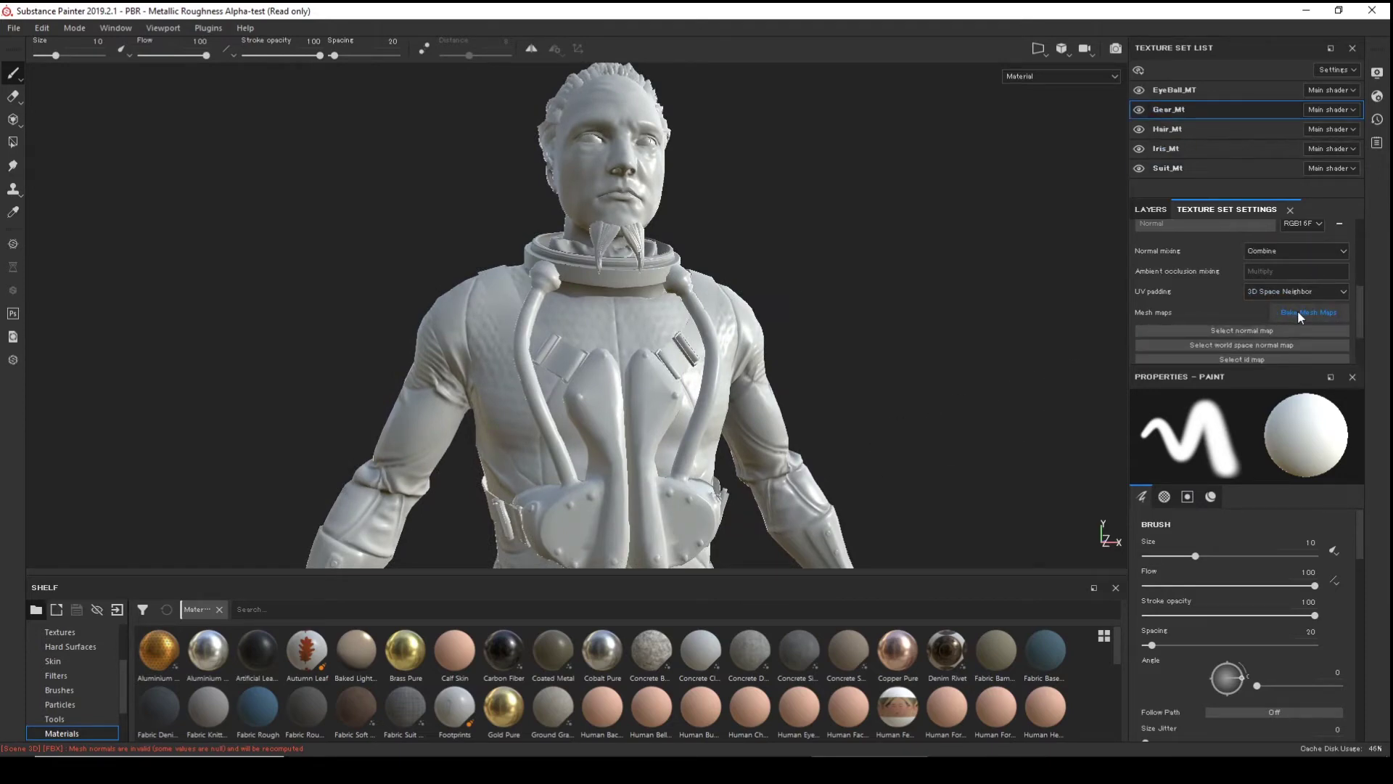
{"action": "left_click", "coordinate": [1193, 152]}
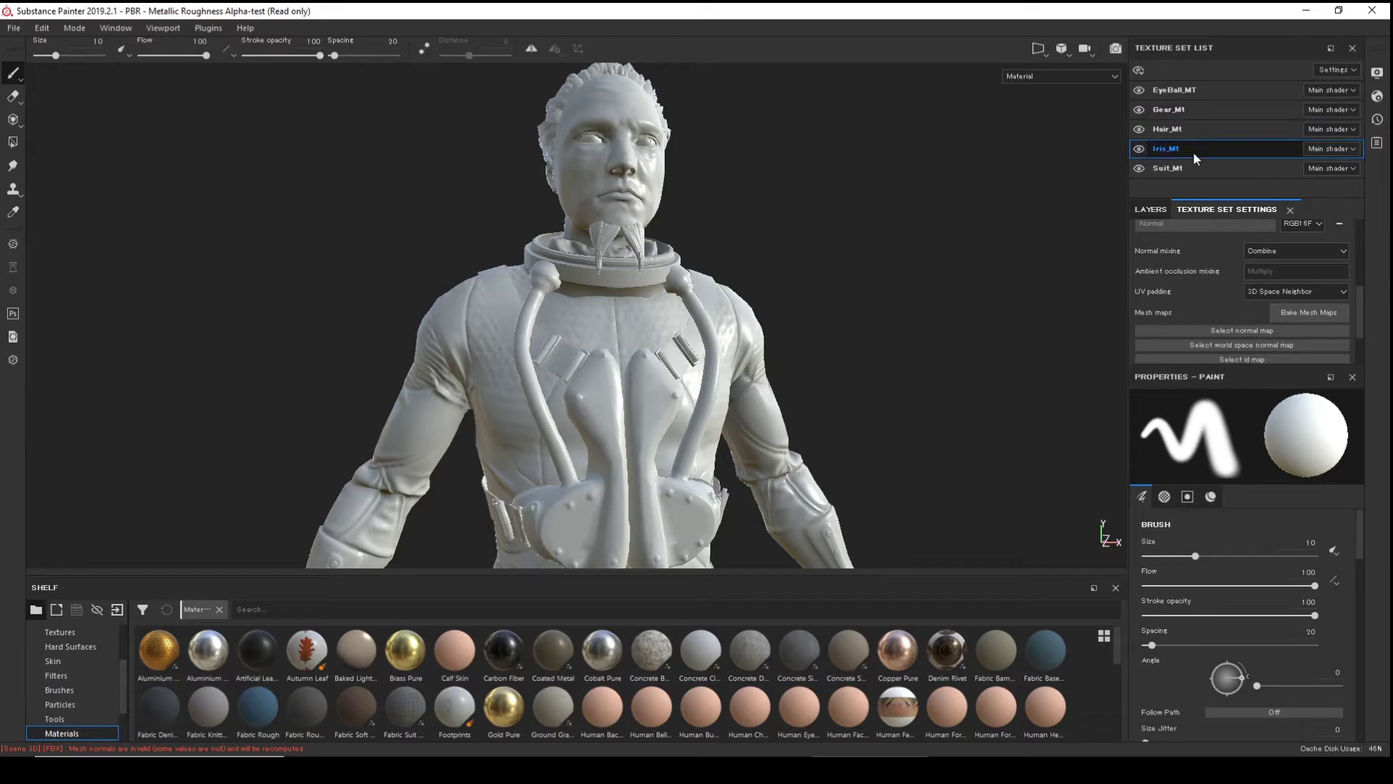
{"action": "scroll", "coordinate": [1252, 342], "scroll_direction": "down", "scroll_amount": 1}
{"action": "scroll", "coordinate": [1252, 343], "scroll_direction": "up", "scroll_amount": 4}
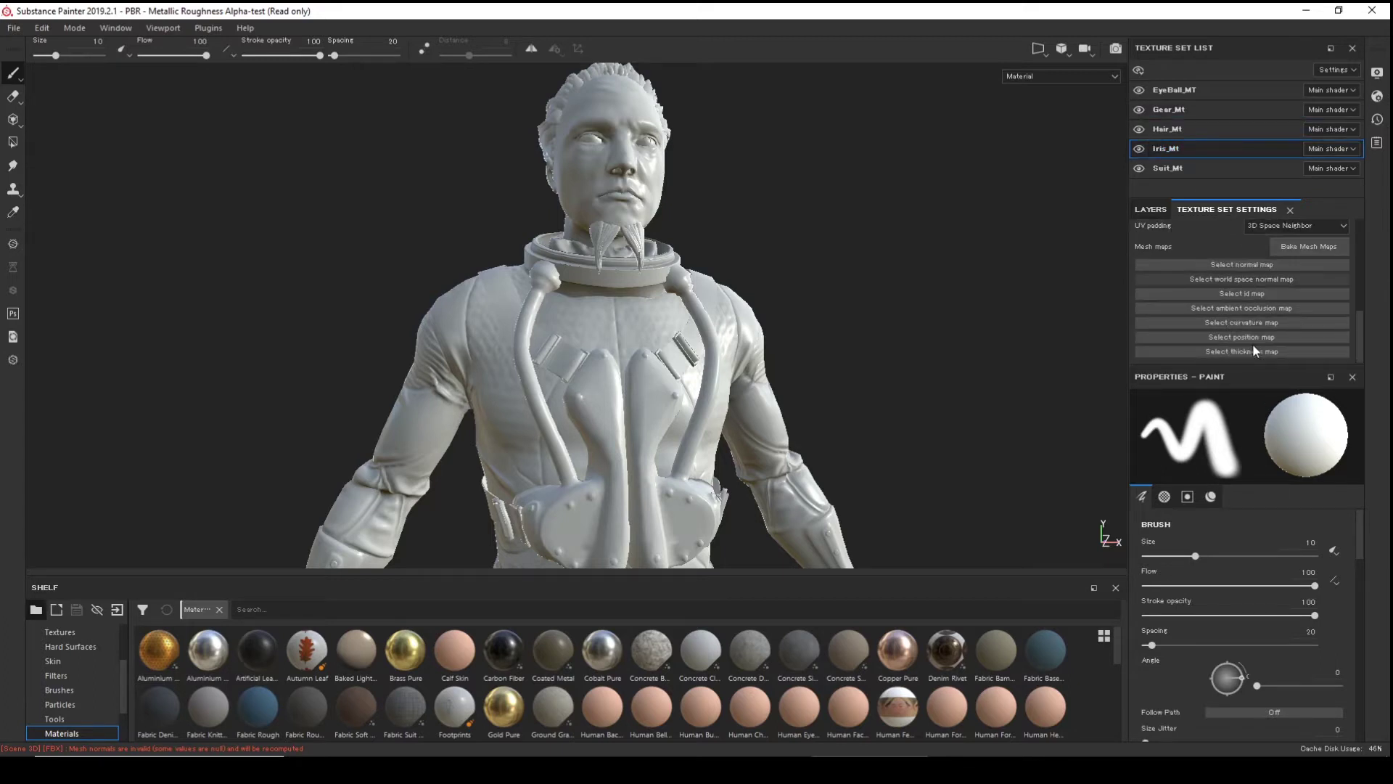
{"action": "scroll", "coordinate": [1252, 339], "scroll_direction": "down", "scroll_amount": 4}
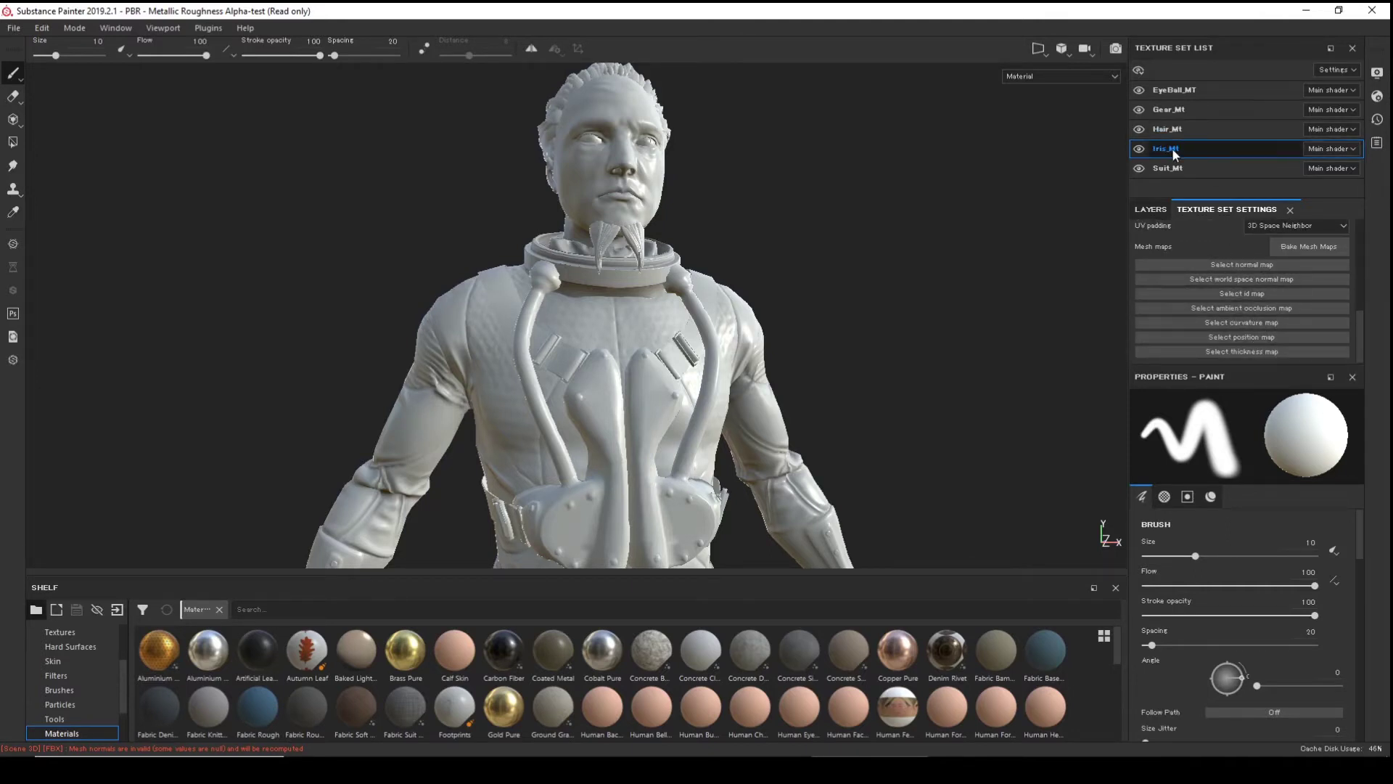
- Assign the project texture sampledDiffuseColor_0 as the Suit texture set's ID map
{"action": "left_click", "coordinate": [1174, 168]}
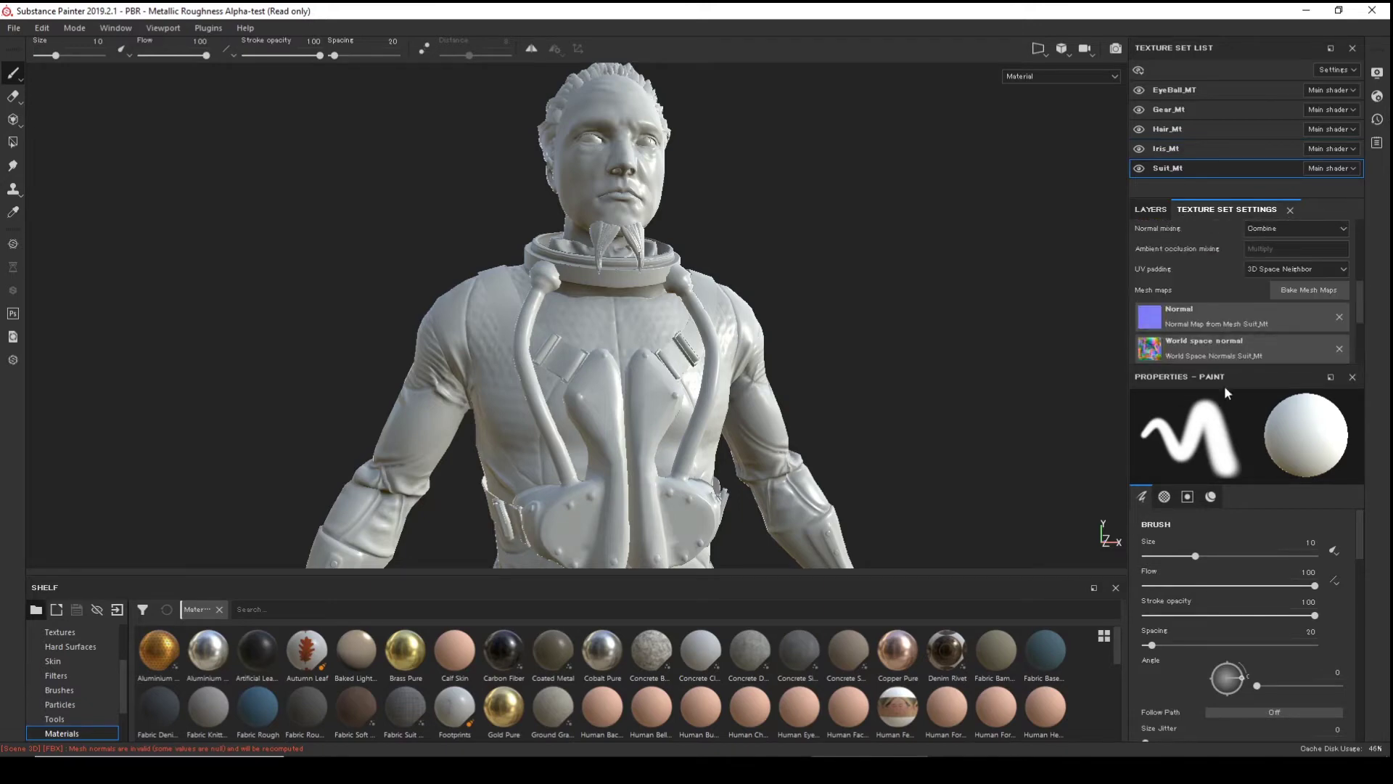
{"action": "scroll", "coordinate": [1222, 321], "scroll_direction": "down", "scroll_amount": 2}
{"action": "left_click", "coordinate": [1215, 241]}
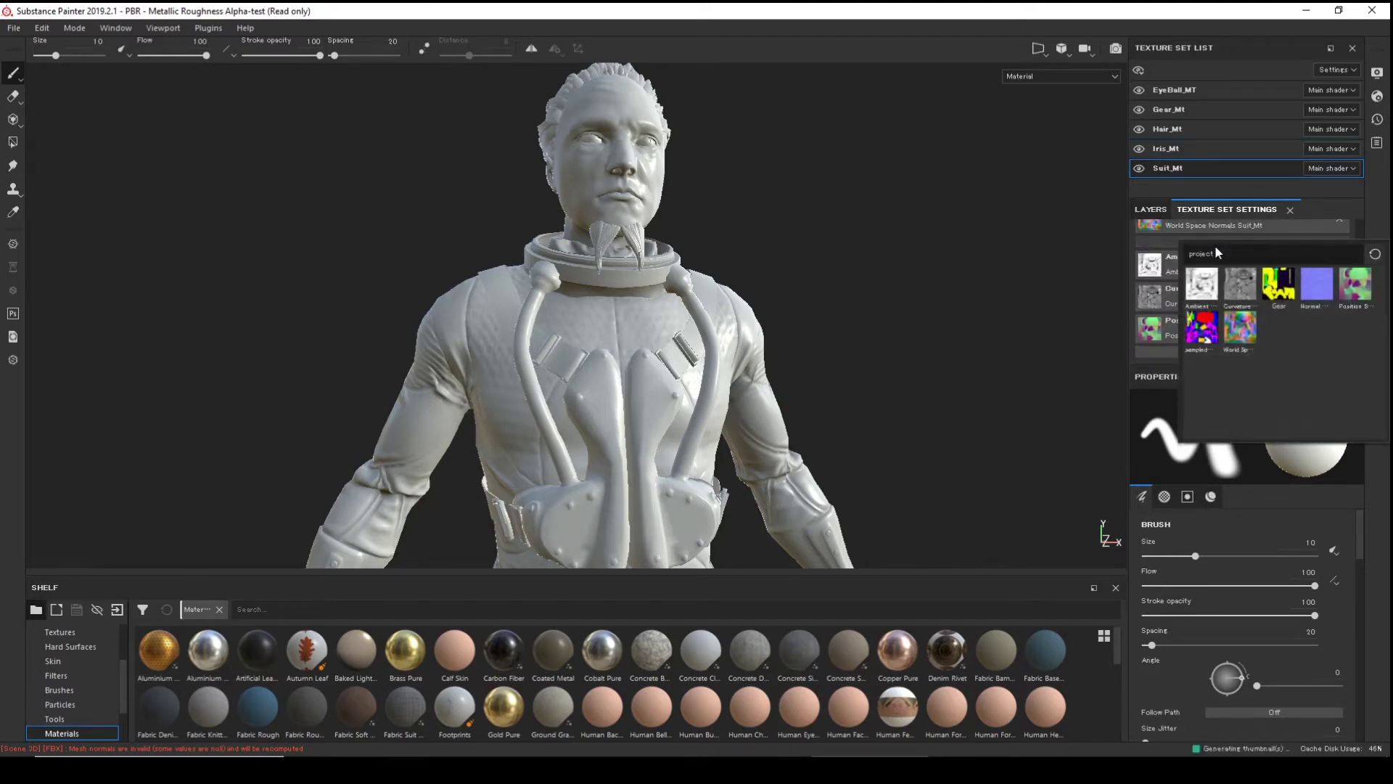
{"action": "left_click", "coordinate": [1193, 330]}
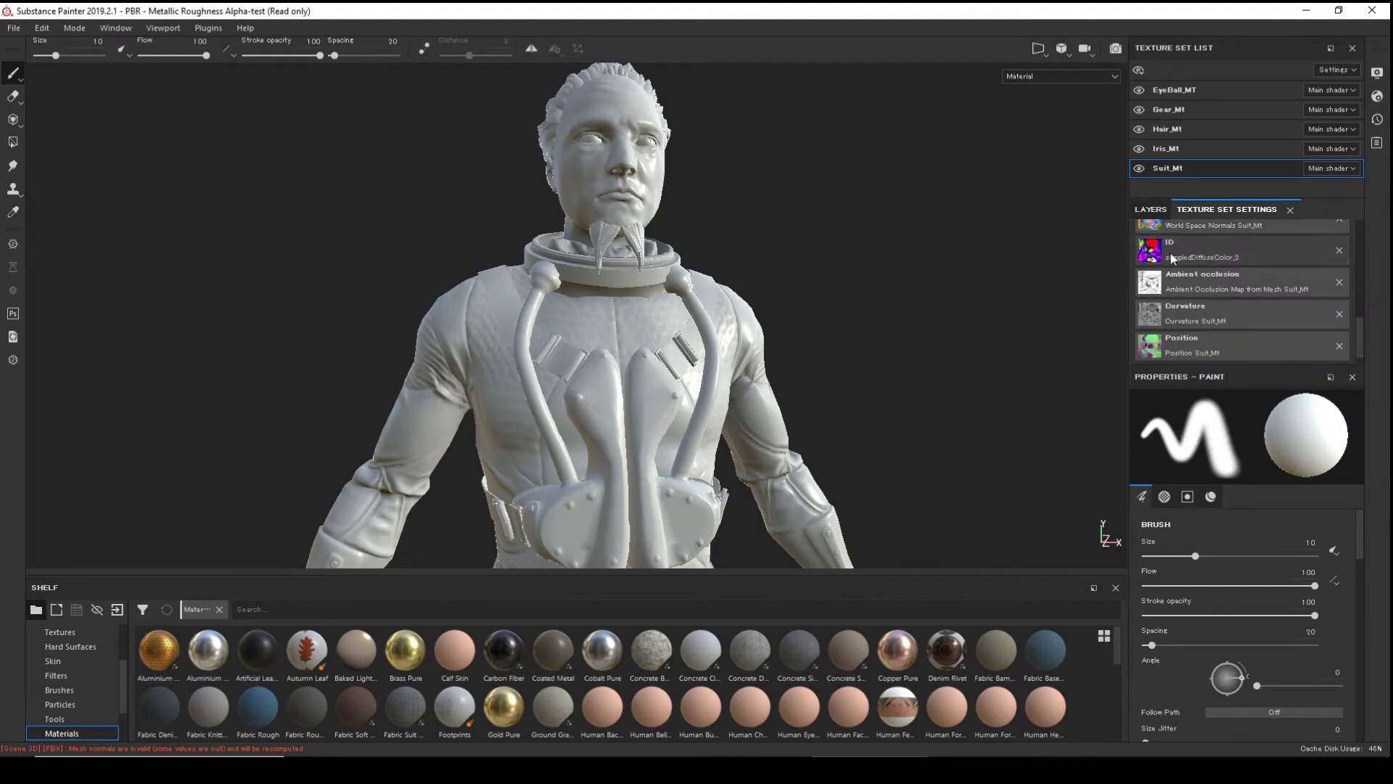
- In the Gear texture set's baking settings, replace the high definition mesh with Gear_Final_Hi.obj
{"action": "scroll", "coordinate": [1220, 312], "scroll_direction": "up", "scroll_amount": 3}
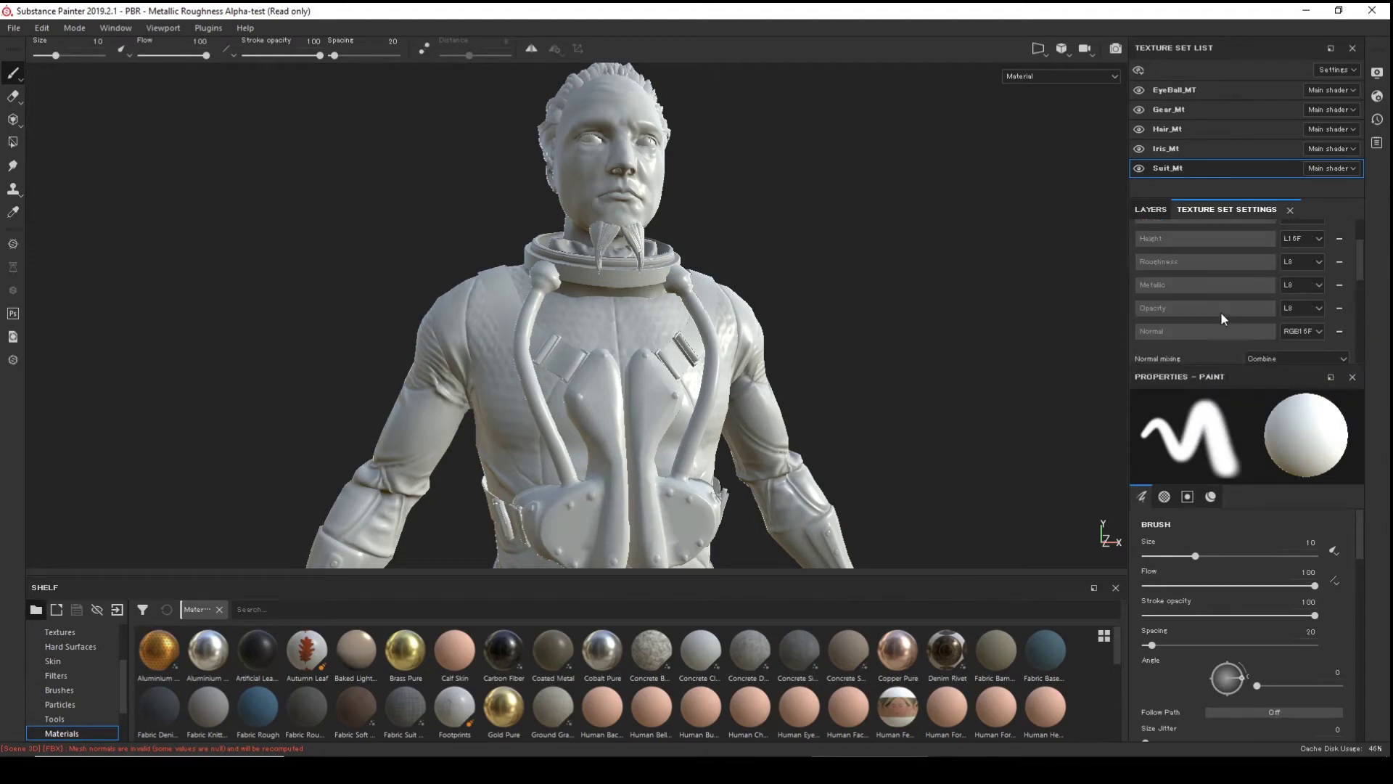
{"action": "left_click", "coordinate": [1181, 110]}
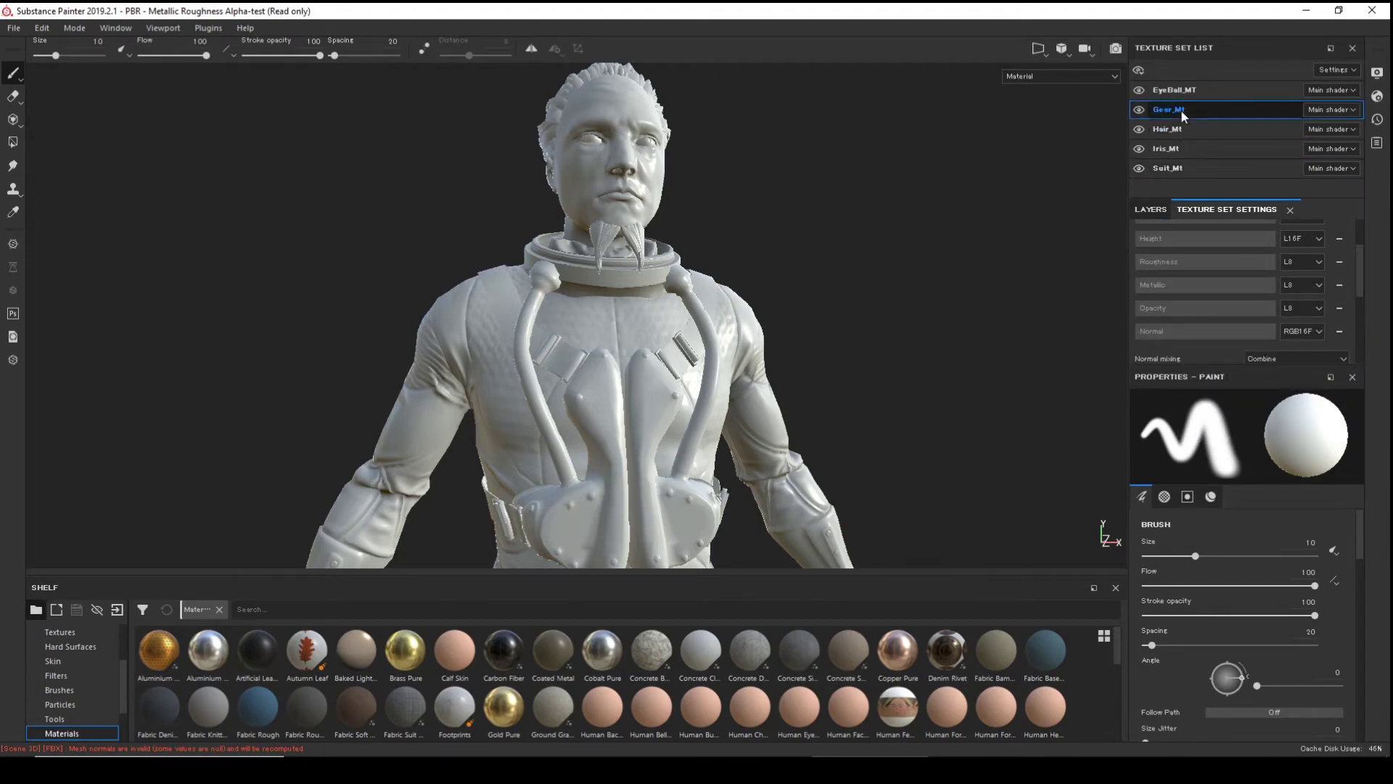
{"action": "scroll", "coordinate": [1295, 290], "scroll_direction": "down", "scroll_amount": 3}
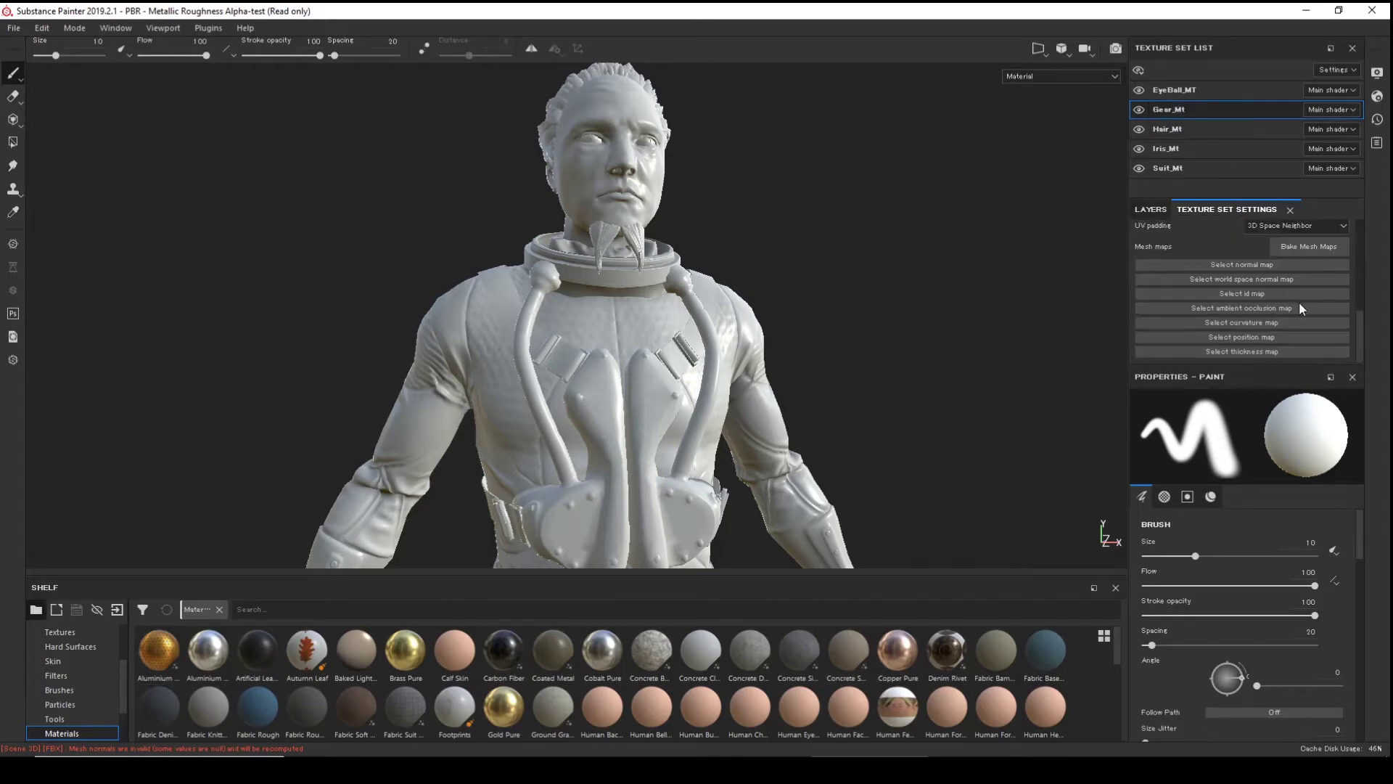
{"action": "left_click", "coordinate": [1311, 291]}
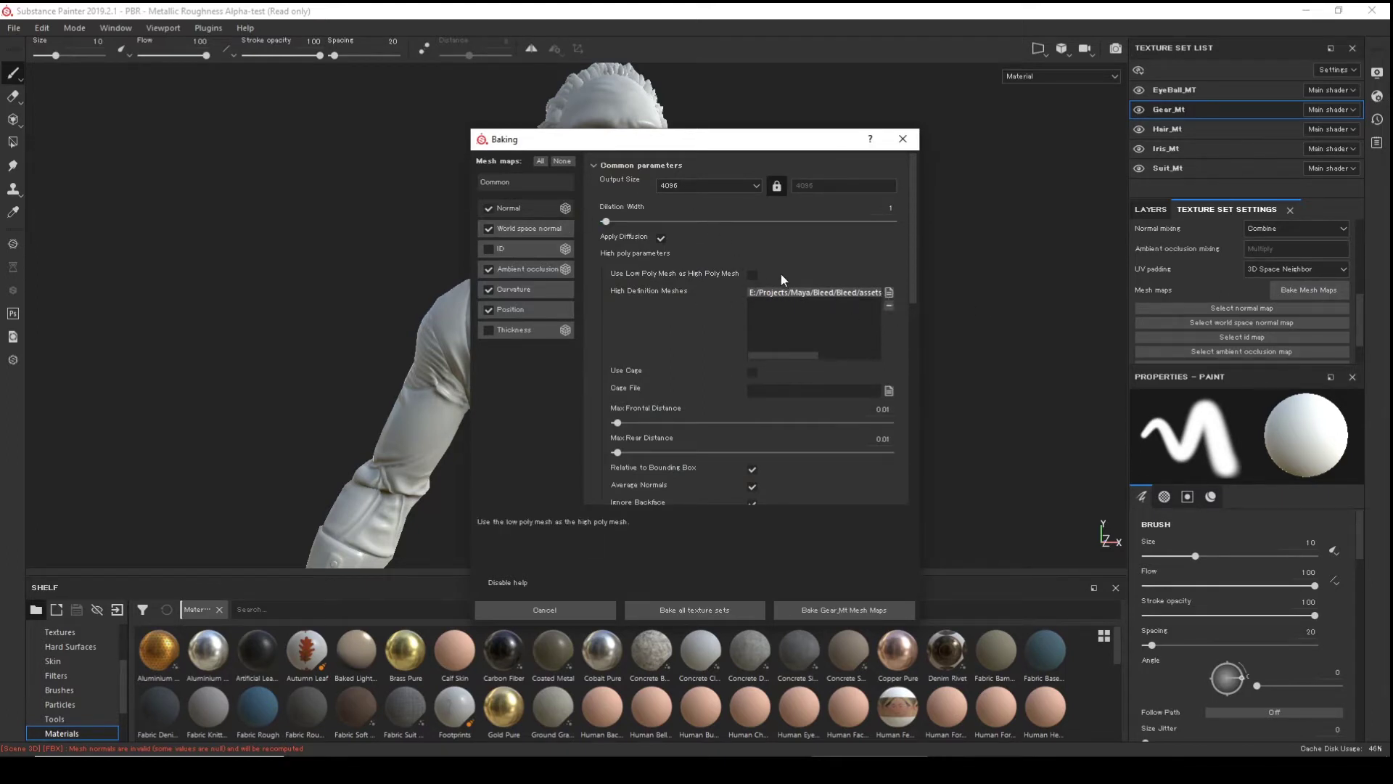
{"action": "left_click", "coordinate": [888, 305]}
{"action": "left_click", "coordinate": [888, 294]}
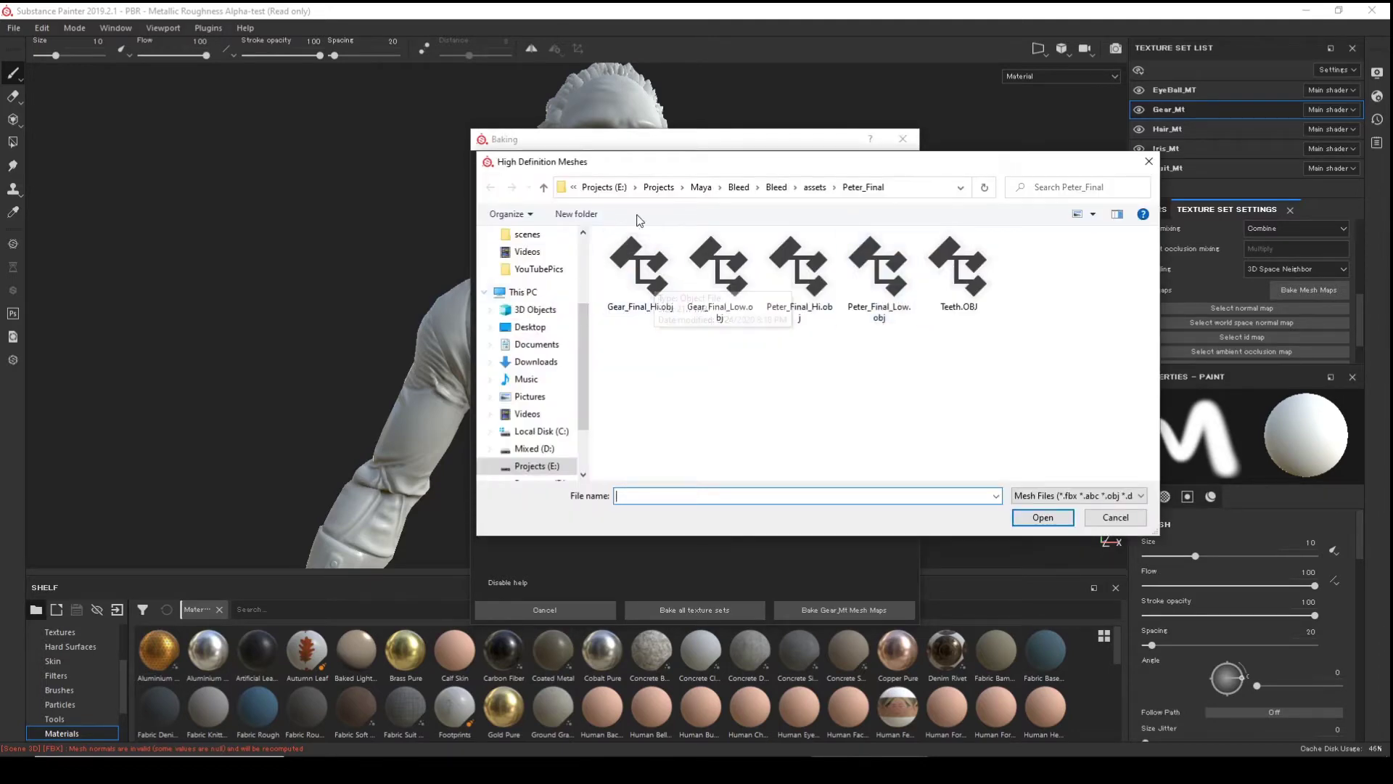
{"action": "left_click", "coordinate": [639, 272]}
{"action": "double_click", "coordinate": [639, 273]}
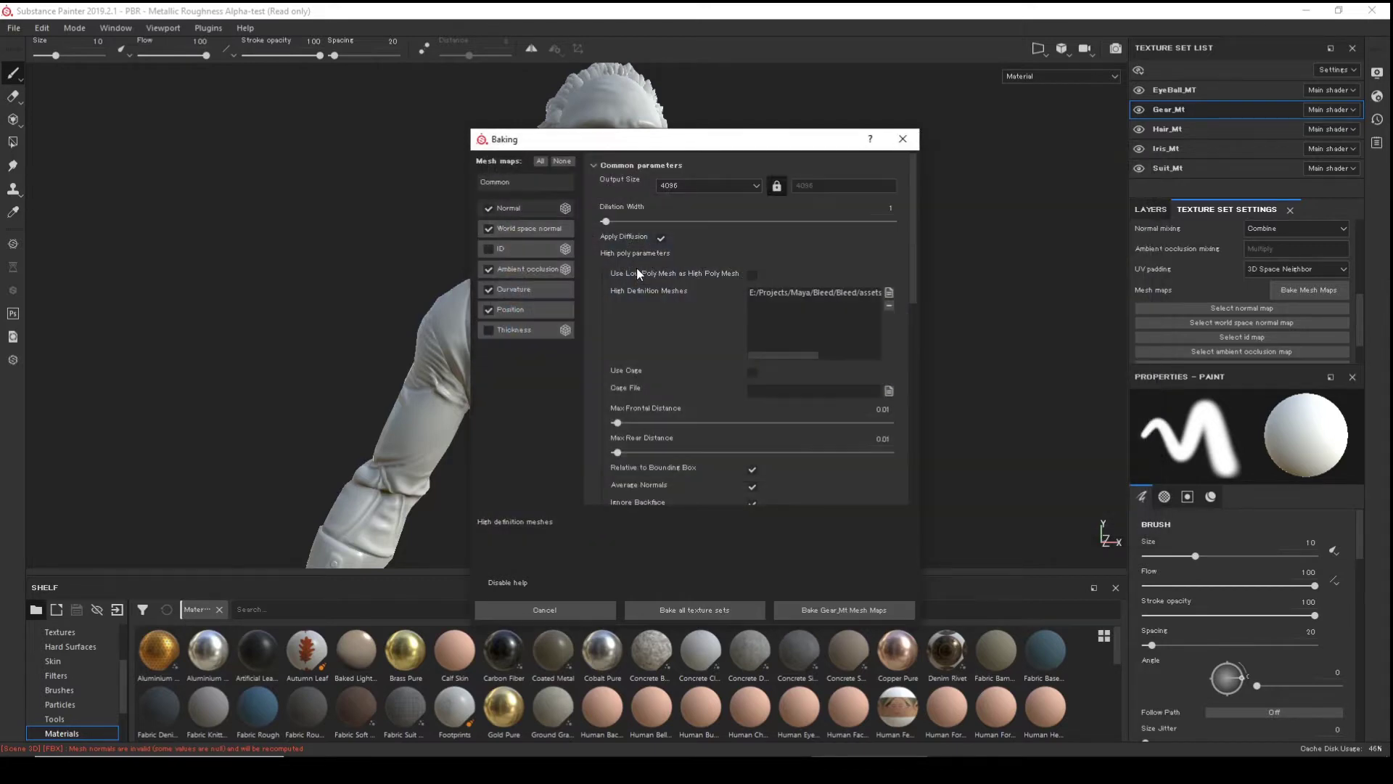
- Review the remaining baking parameters and bake the Gear texture set's mesh maps
{"action": "scroll", "coordinate": [743, 369], "scroll_direction": "down", "scroll_amount": 5}
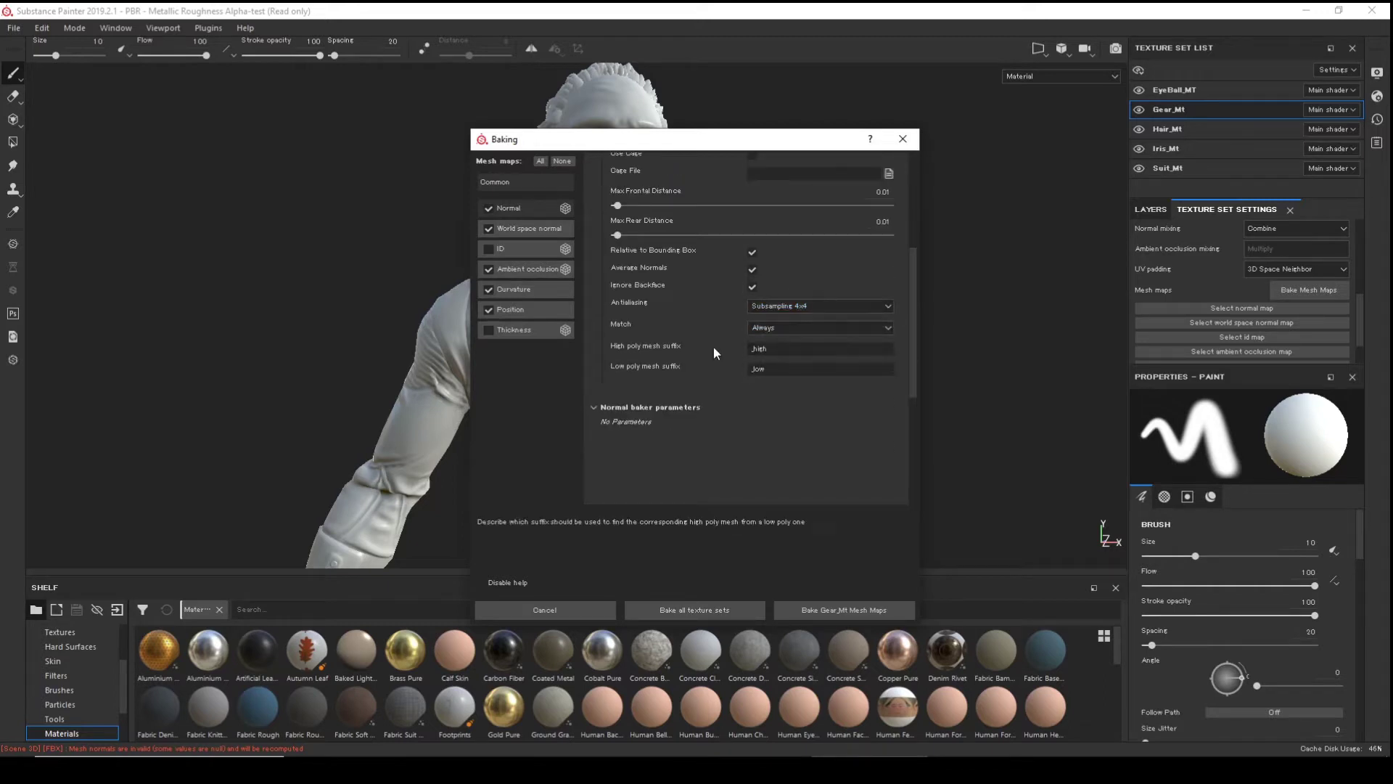
{"action": "scroll", "coordinate": [685, 341], "scroll_direction": "up", "scroll_amount": 5}
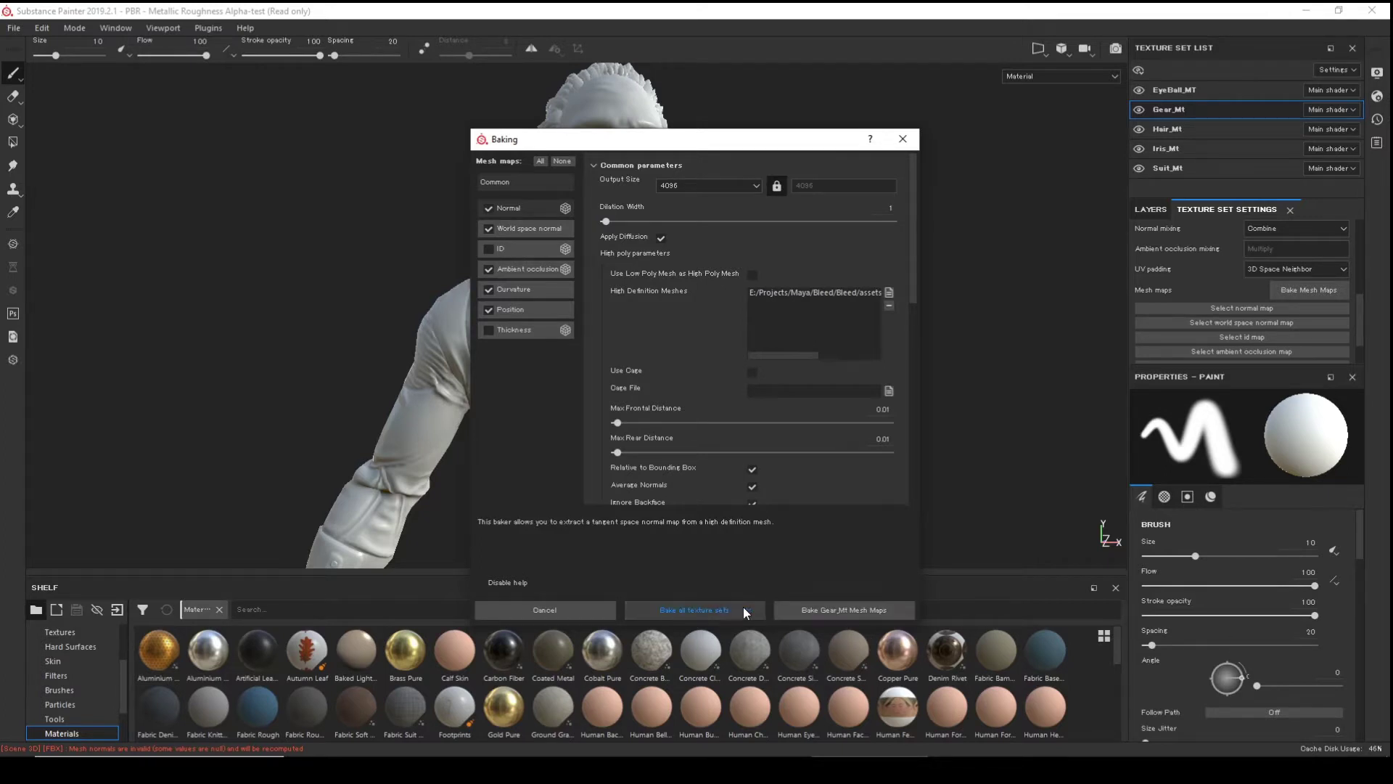
{"action": "left_click", "coordinate": [847, 609]}
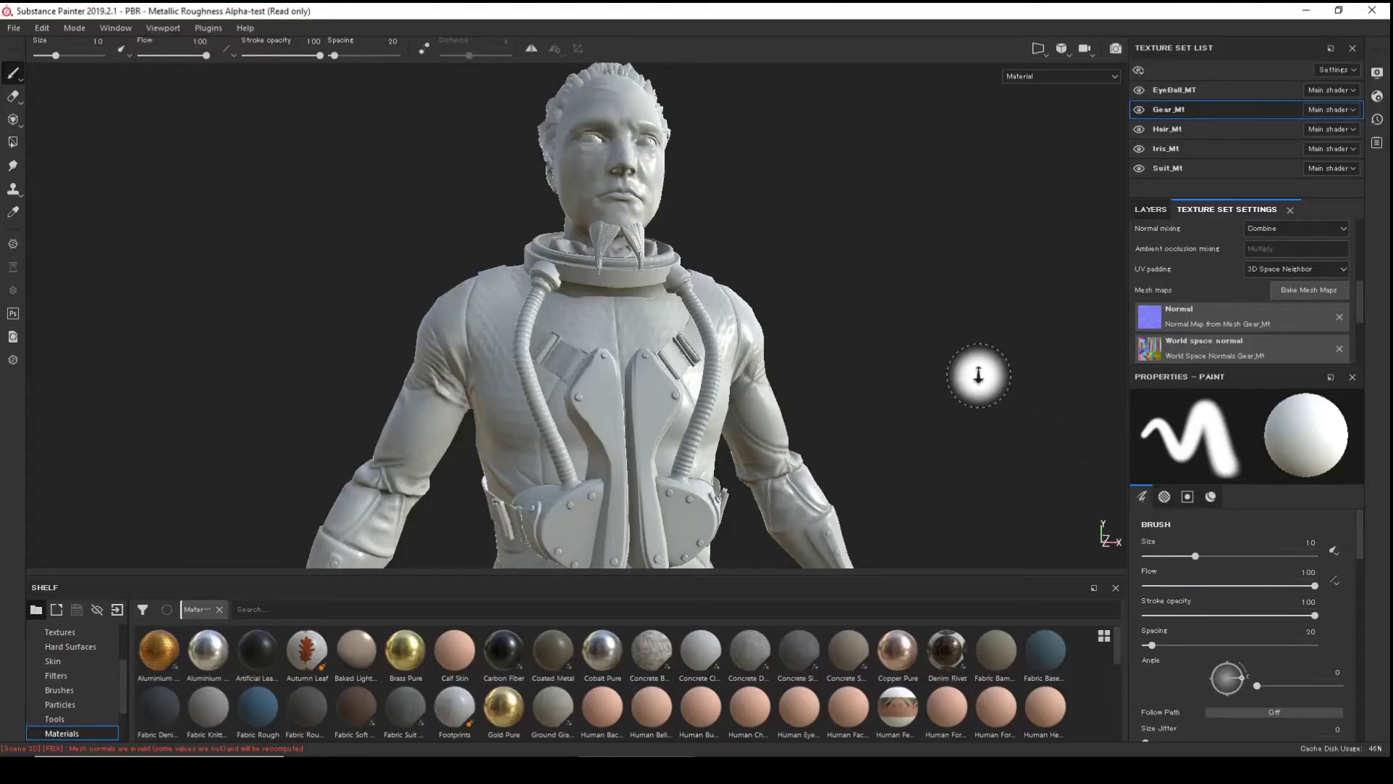
- Inspect the baked gear detail on the hoses, chest plates and belt from different angles and distances
{"action": "right_click_drag", "start_coordinate": [849, 330], "coordinate": [841, 405], "text": "alt"}
{"action": "middle_click_drag", "start_coordinate": [841, 405], "coordinate": [862, 249], "text": "alt"}
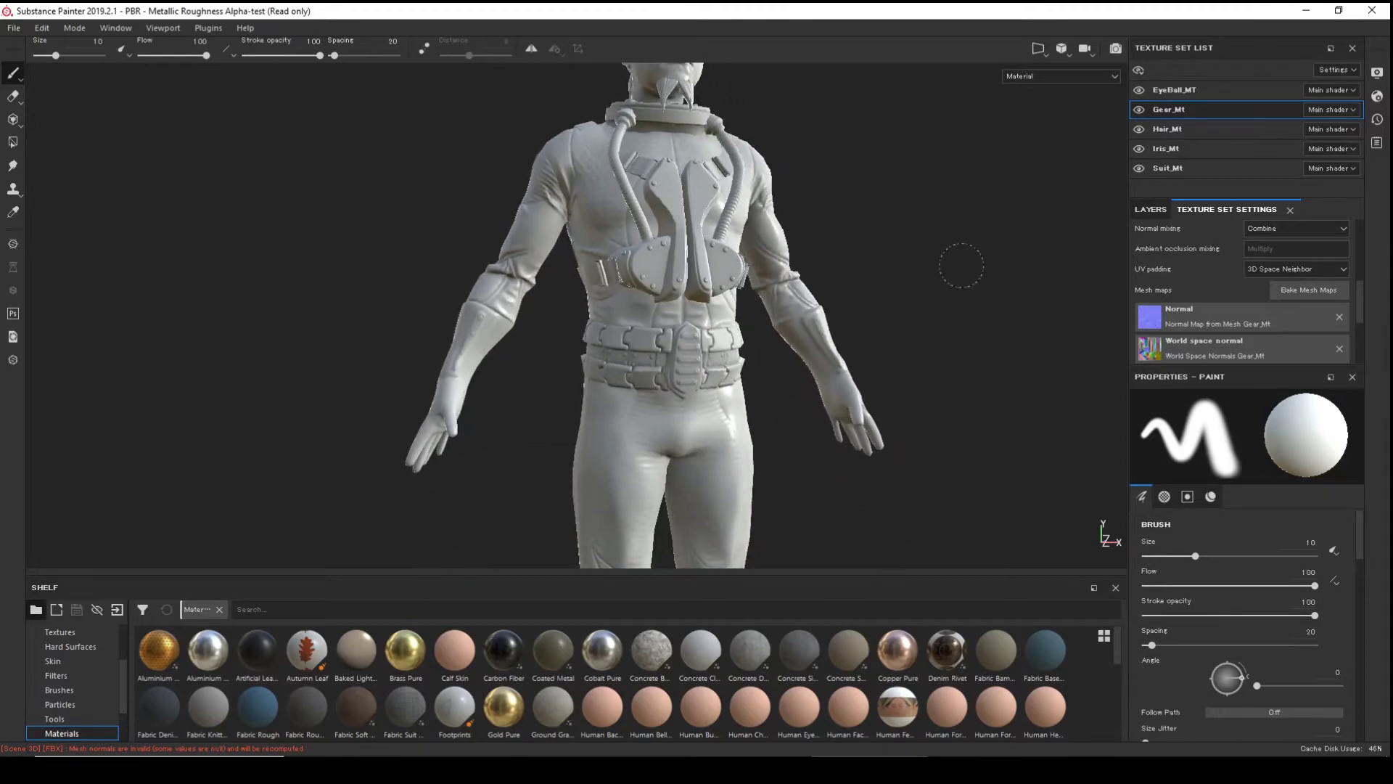
{"action": "left_click_drag", "start_coordinate": [885, 270], "coordinate": [760, 286], "text": "alt"}
{"action": "mouse_move", "coordinate": [761, 285]}
{"action": "right_mouse_down", "text": "alt"}
{"action": "mouse_move", "coordinate": [849, 345]}
{"action": "mouse_move", "coordinate": [834, 276]}
{"action": "mouse_move", "coordinate": [911, 302]}
{"action": "mouse_move", "coordinate": [913, 321]}
{"action": "right_mouse_up", "text": "alt"}
{"action": "mouse_move", "coordinate": [733, 268]}
{"action": "right_mouse_down", "text": "alt"}
{"action": "mouse_move", "coordinate": [929, 243]}
{"action": "mouse_move", "coordinate": [844, 254]}
{"action": "mouse_move", "coordinate": [868, 451]}
{"action": "mouse_move", "coordinate": [814, 292]}
{"action": "mouse_move", "coordinate": [736, 274]}
{"action": "mouse_move", "coordinate": [697, 221]}
{"action": "mouse_move", "coordinate": [736, 274]}
{"action": "mouse_move", "coordinate": [640, 274]}
{"action": "right_mouse_up", "text": "alt"}
{"action": "mouse_move", "coordinate": [640, 275]}
{"action": "left_mouse_down", "text": "alt"}
{"action": "mouse_move", "coordinate": [696, 287]}
{"action": "mouse_move", "coordinate": [635, 269]}
{"action": "mouse_move", "coordinate": [851, 274]}
{"action": "mouse_move", "coordinate": [679, 293]}
{"action": "left_mouse_up", "text": "alt"}
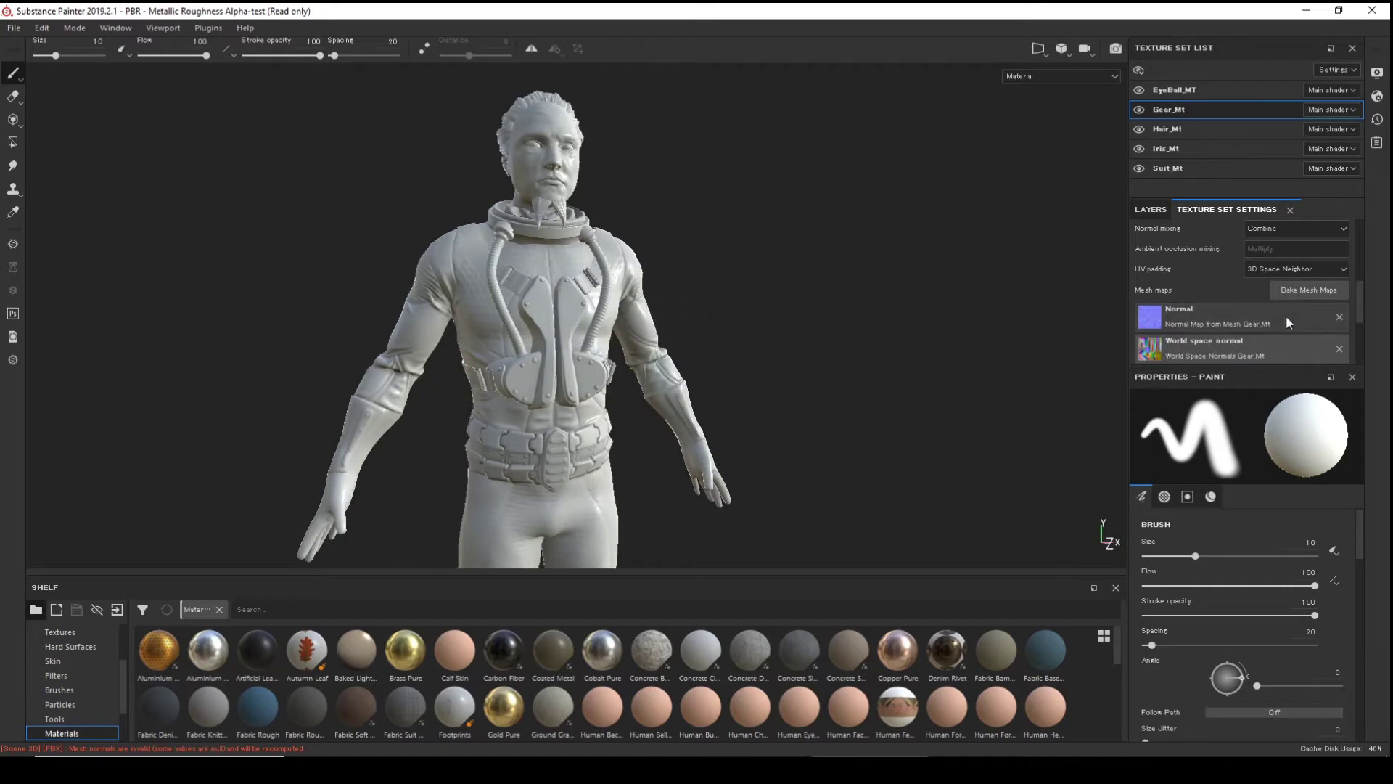
- Assign the project texture Gear as the Gear texture set's ID map and look over the character from its side
{"action": "scroll", "coordinate": [1284, 316], "scroll_direction": "down", "scroll_amount": 2}
{"action": "left_click", "coordinate": [1267, 286]}
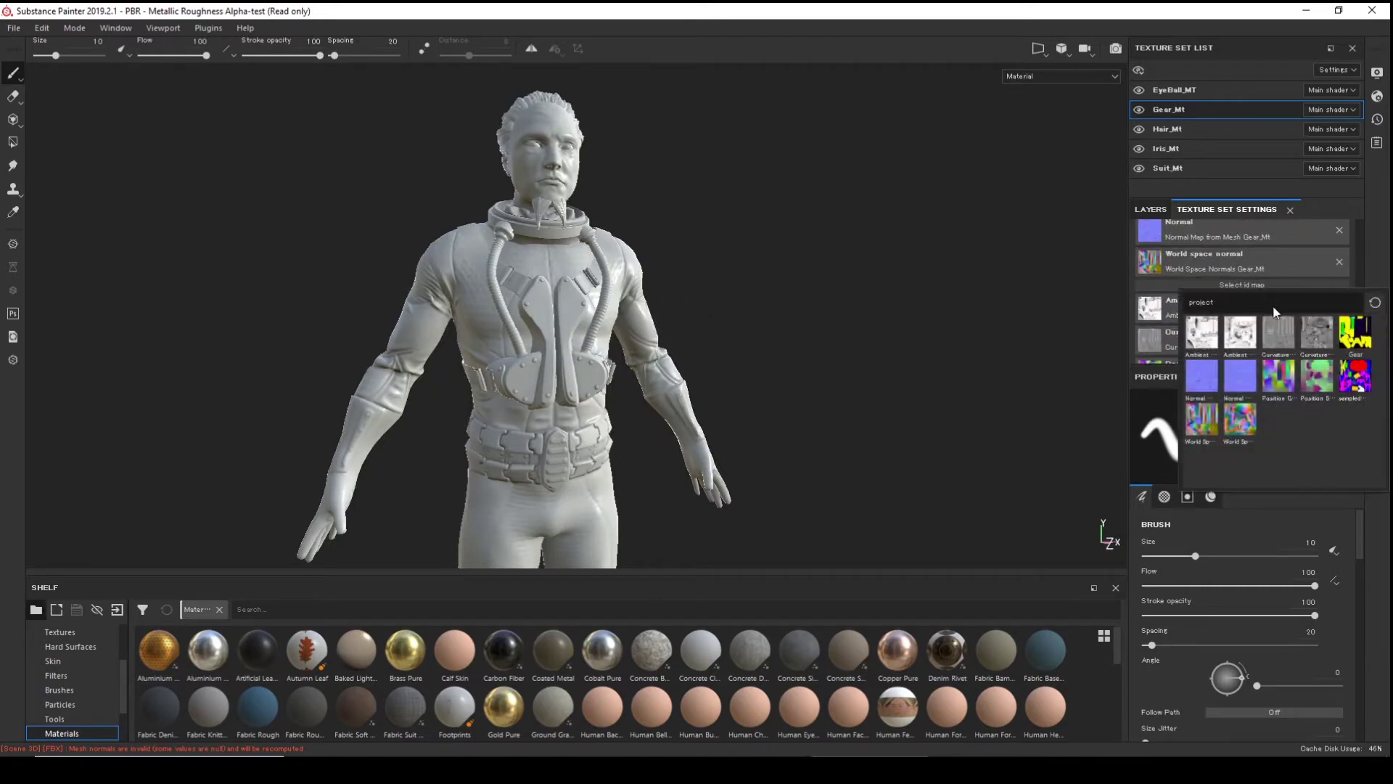
{"action": "left_click", "coordinate": [1351, 339]}
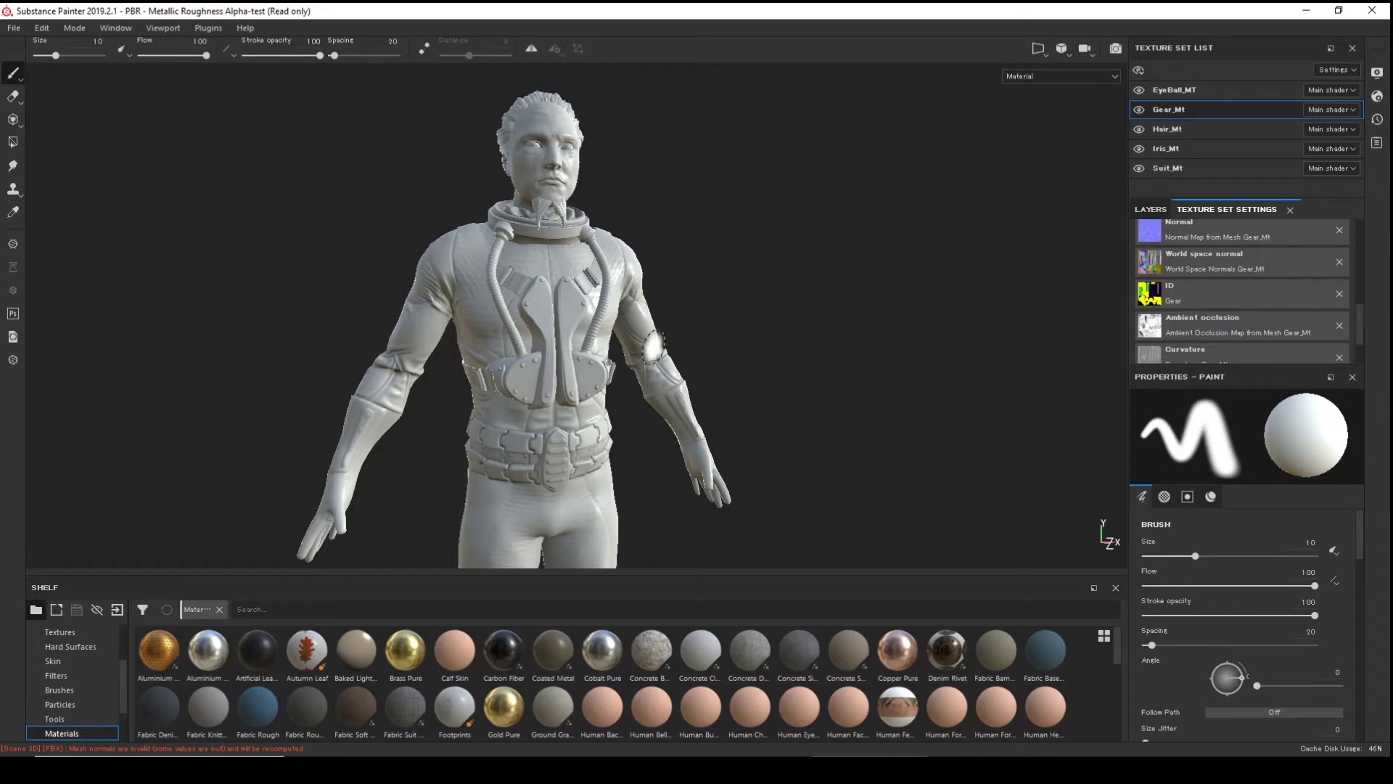
{"action": "mouse_move", "coordinate": [686, 310]}
{"action": "middle_mouse_down"}
{"action": "mouse_move", "coordinate": [722, 320]}
{"action": "mouse_move", "coordinate": [715, 358]}
{"action": "middle_mouse_up"}
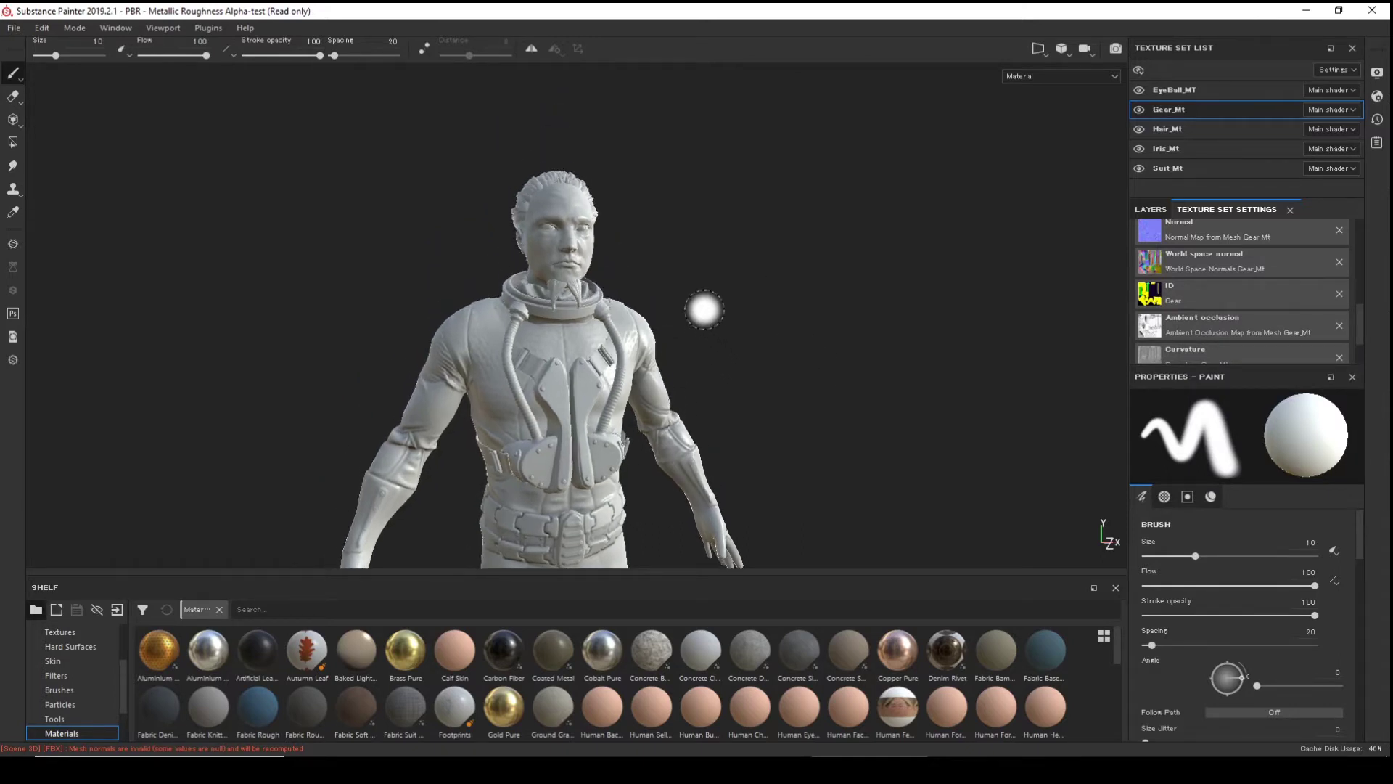
{"action": "left_click_drag", "start_coordinate": [747, 303], "coordinate": [964, 348], "text": "alt"}
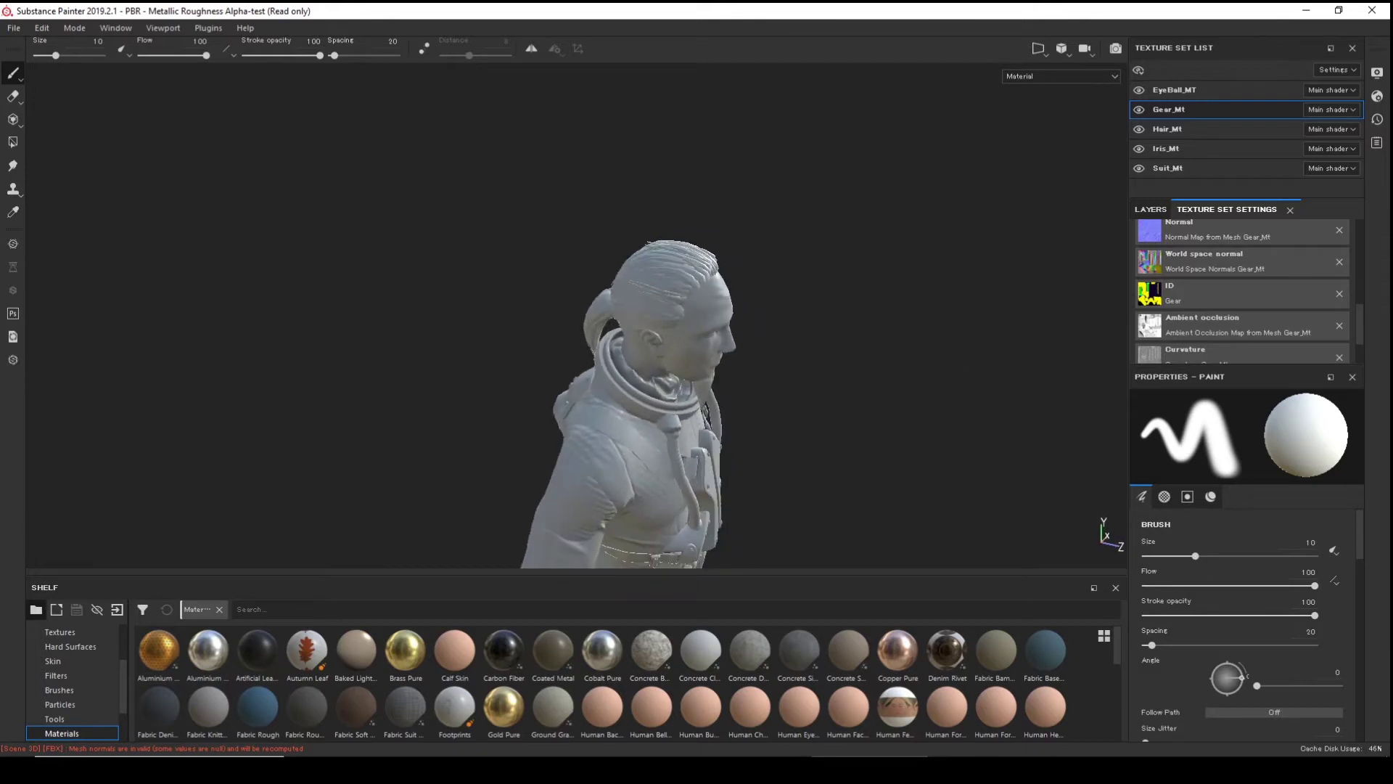
- Examine the baked detail on the character's front, from belt to head, and look through the Gear texture set's mesh maps
{"action": "right_click_drag", "start_coordinate": [1110, 529], "coordinate": [1127, 544], "text": "alt"}
{"action": "mouse_move", "coordinate": [1126, 544]}
{"action": "left_mouse_down", "text": "alt"}
{"action": "mouse_move", "coordinate": [915, 407]}
{"action": "mouse_move", "coordinate": [881, 291]}
{"action": "mouse_move", "coordinate": [650, 304]}
{"action": "mouse_move", "coordinate": [703, 295]}
{"action": "mouse_move", "coordinate": [746, 254]}
{"action": "mouse_move", "coordinate": [745, 270]}
{"action": "left_mouse_up", "text": "alt"}
{"action": "middle_click_drag", "start_coordinate": [745, 270], "coordinate": [803, 161], "text": "alt"}
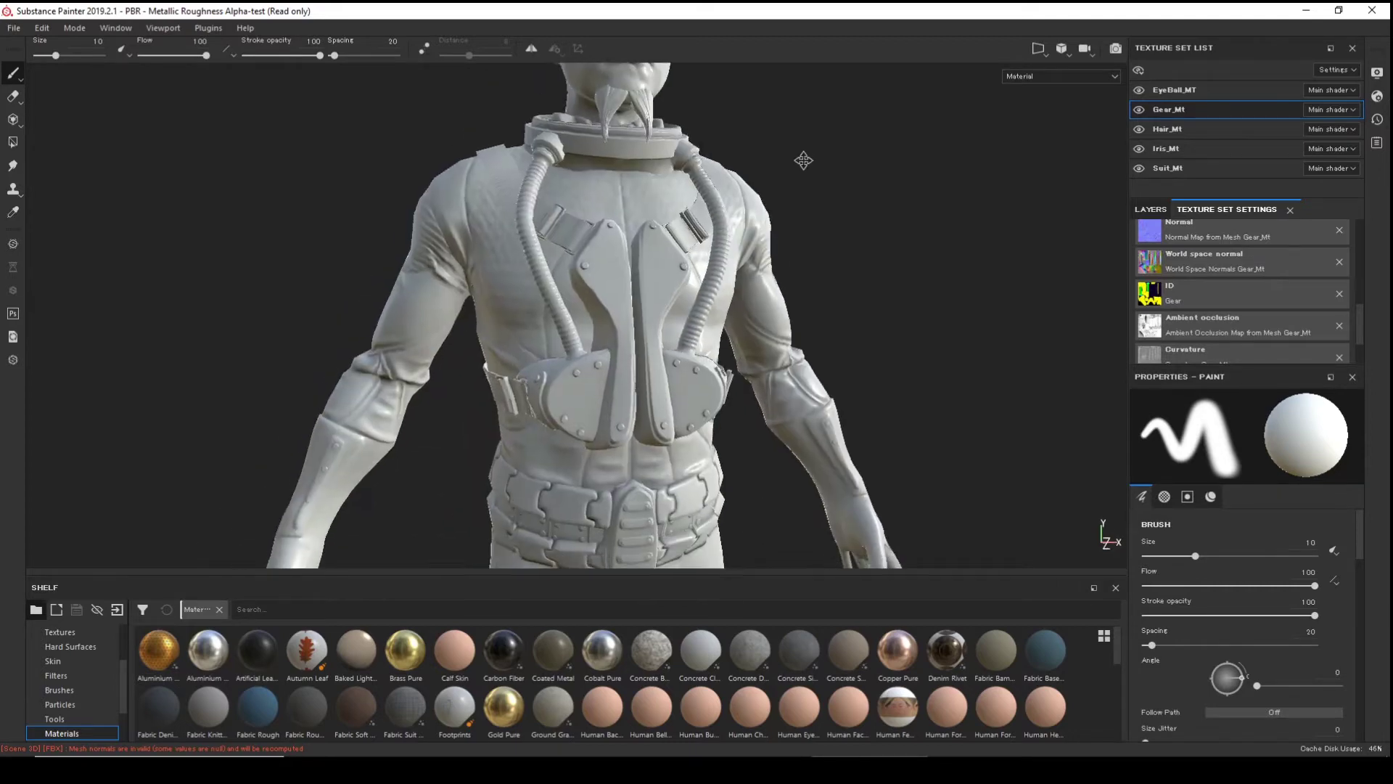
{"action": "left_click_drag", "start_coordinate": [821, 193], "coordinate": [718, 192], "text": "alt"}
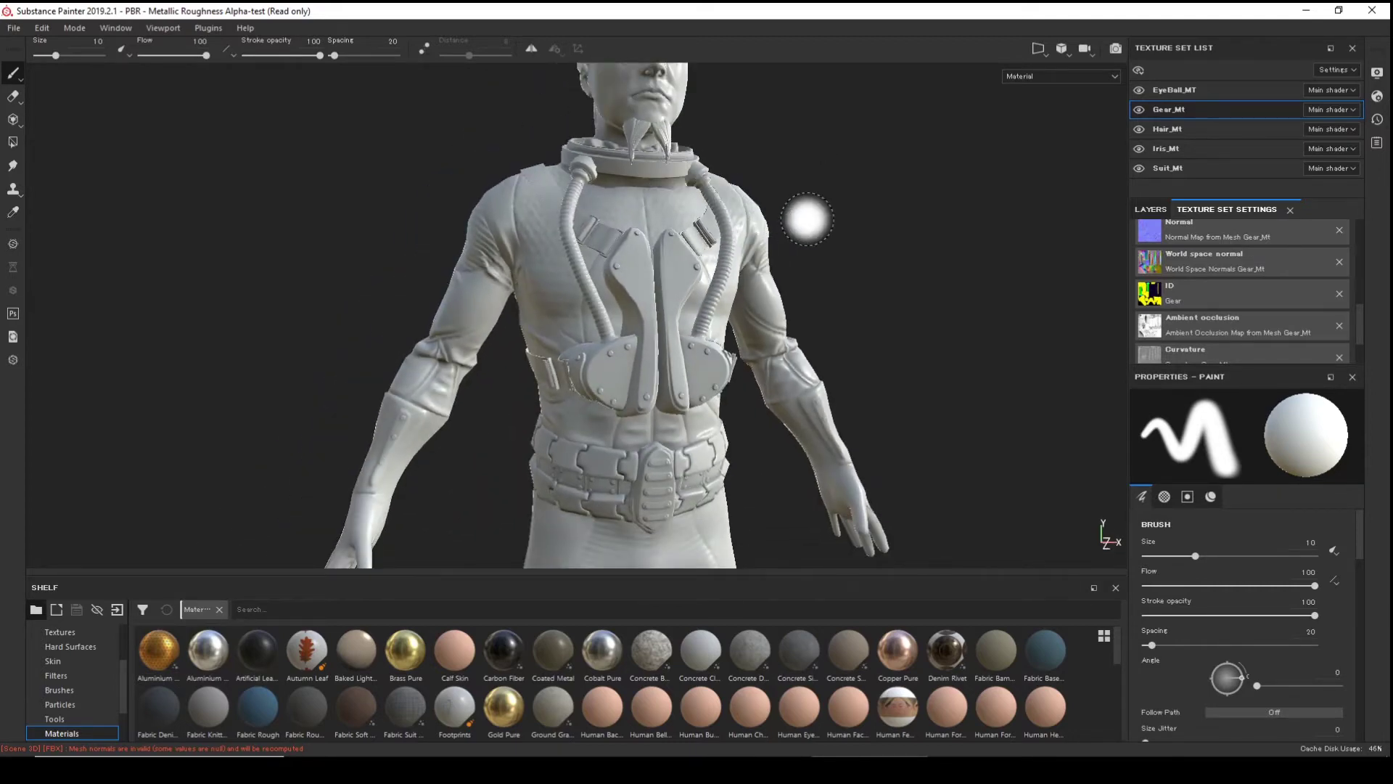
{"action": "left_click_drag", "start_coordinate": [790, 218], "coordinate": [655, 227], "text": "alt"}
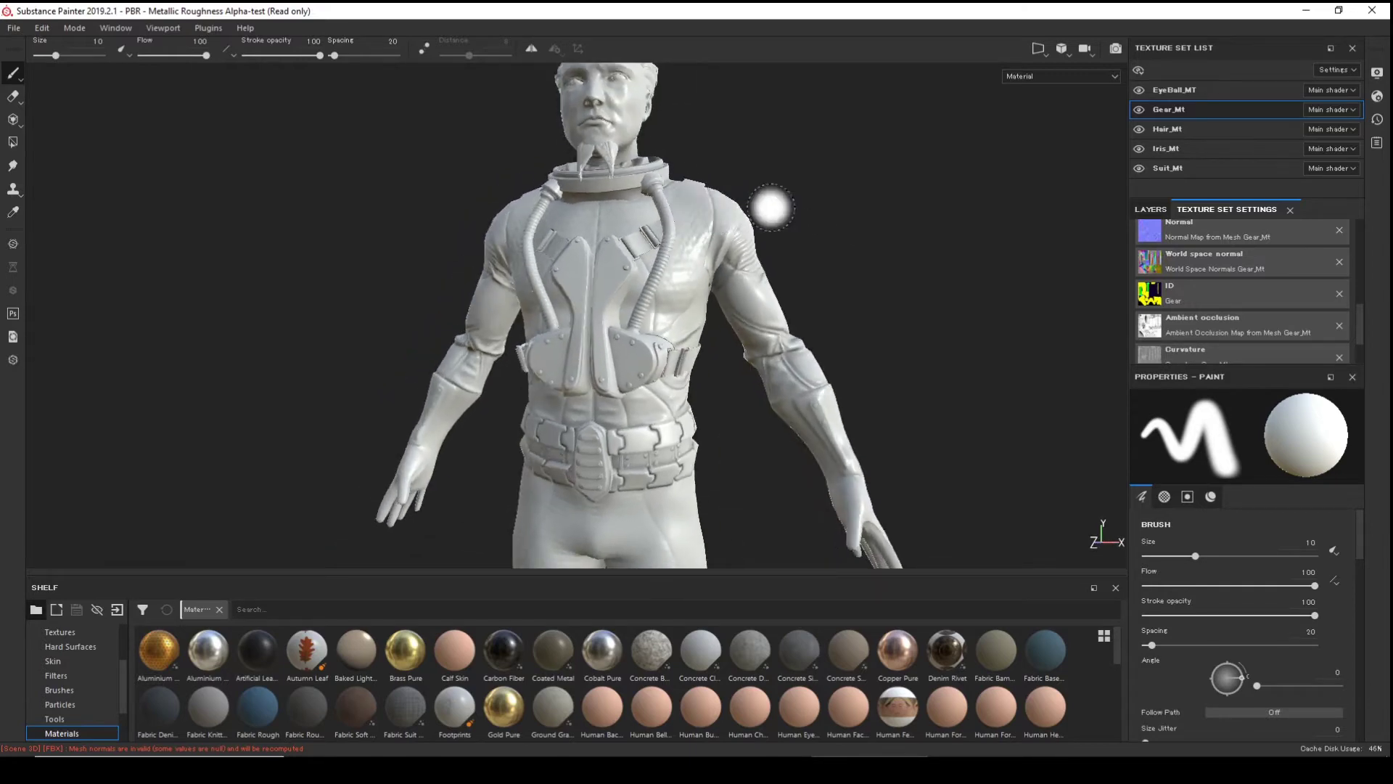
{"action": "scroll", "coordinate": [771, 208], "scroll_direction": "up", "scroll_amount": 5}
{"action": "scroll", "coordinate": [689, 283], "scroll_direction": "down", "scroll_amount": 5}
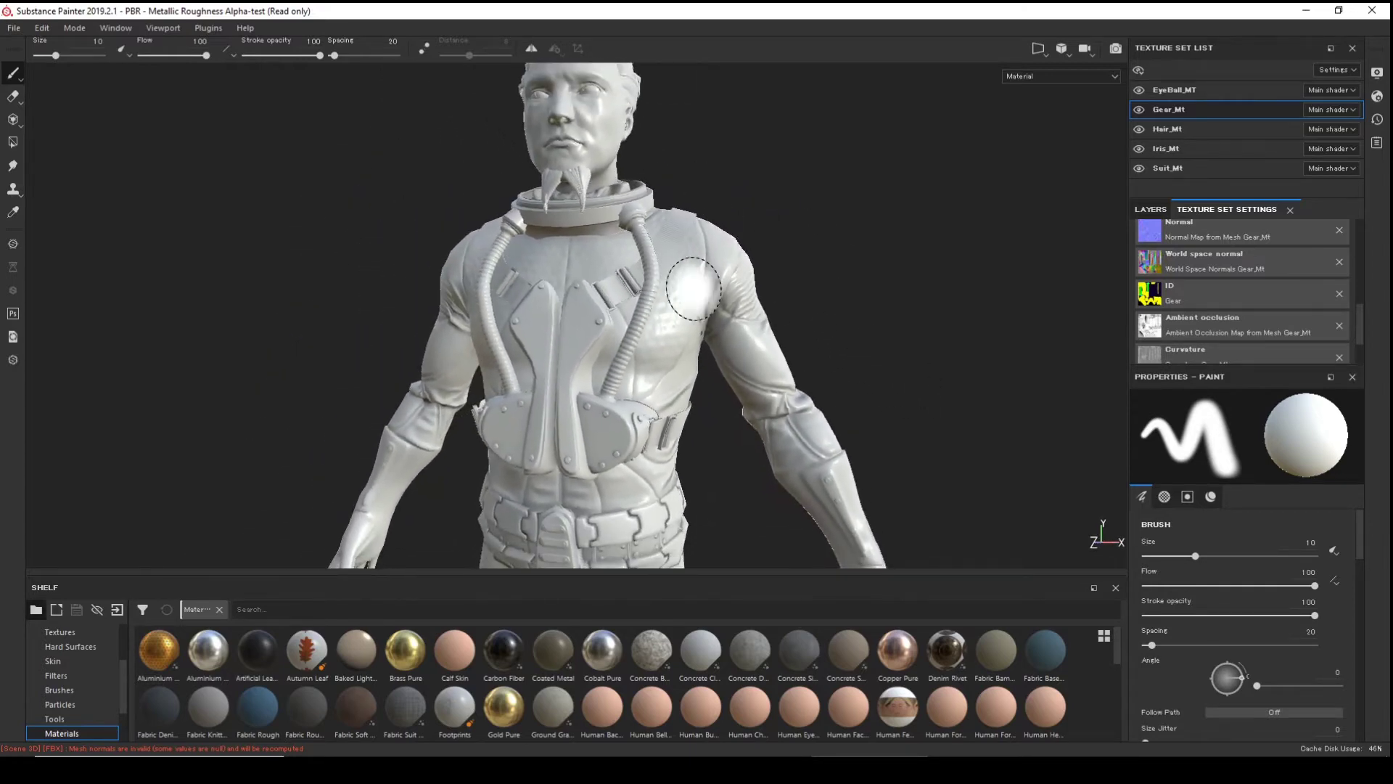
{"action": "mouse_move", "coordinate": [850, 251]}
{"action": "left_mouse_down", "text": "alt"}
{"action": "mouse_move", "coordinate": [798, 251]}
{"action": "mouse_move", "coordinate": [917, 255]}
{"action": "mouse_move", "coordinate": [987, 221]}
{"action": "mouse_move", "coordinate": [904, 273]}
{"action": "left_mouse_up", "text": "alt"}
{"action": "mouse_move", "coordinate": [816, 196]}
{"action": "middle_mouse_down", "text": "alt"}
{"action": "mouse_move", "coordinate": [798, 357]}
{"action": "mouse_move", "coordinate": [804, 336]}
{"action": "middle_mouse_up", "text": "alt"}
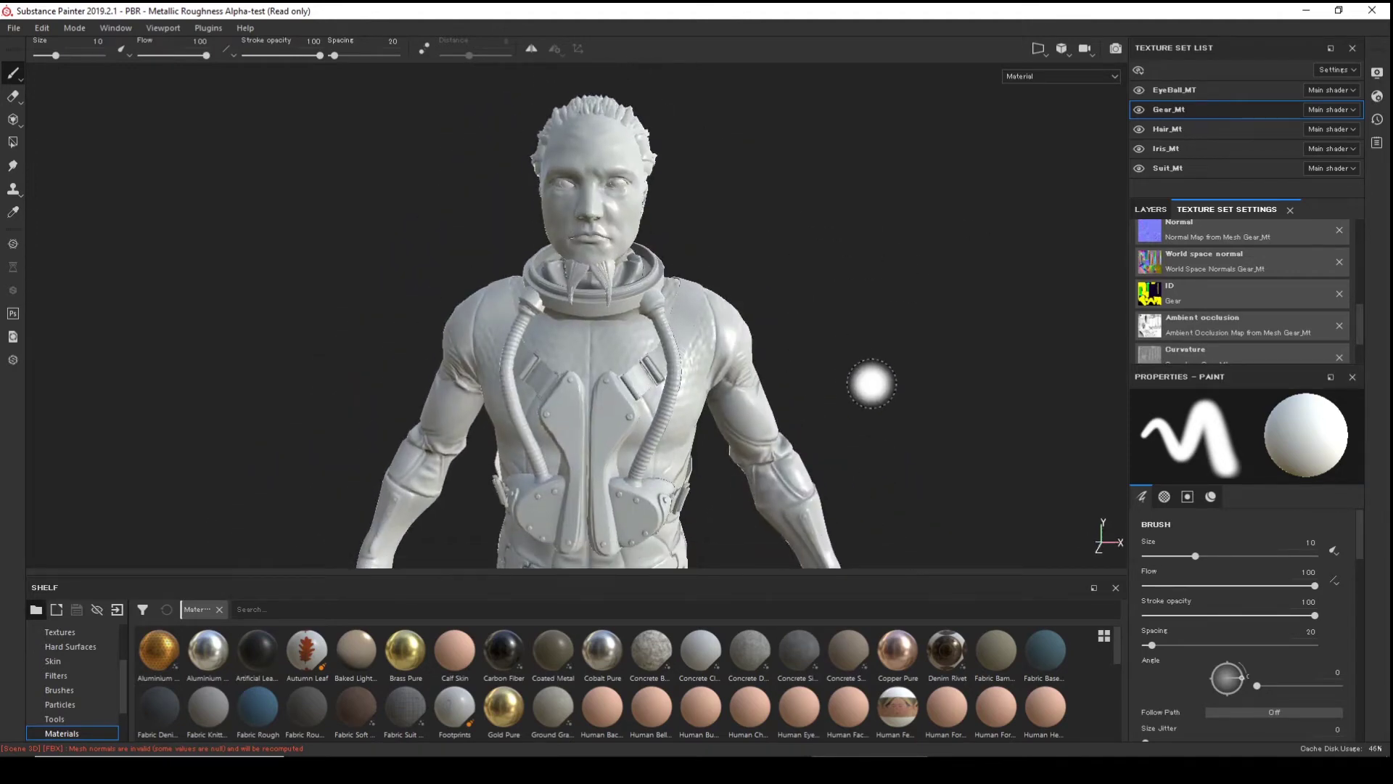
{"action": "scroll", "coordinate": [1254, 309], "scroll_direction": "down", "scroll_amount": 2}
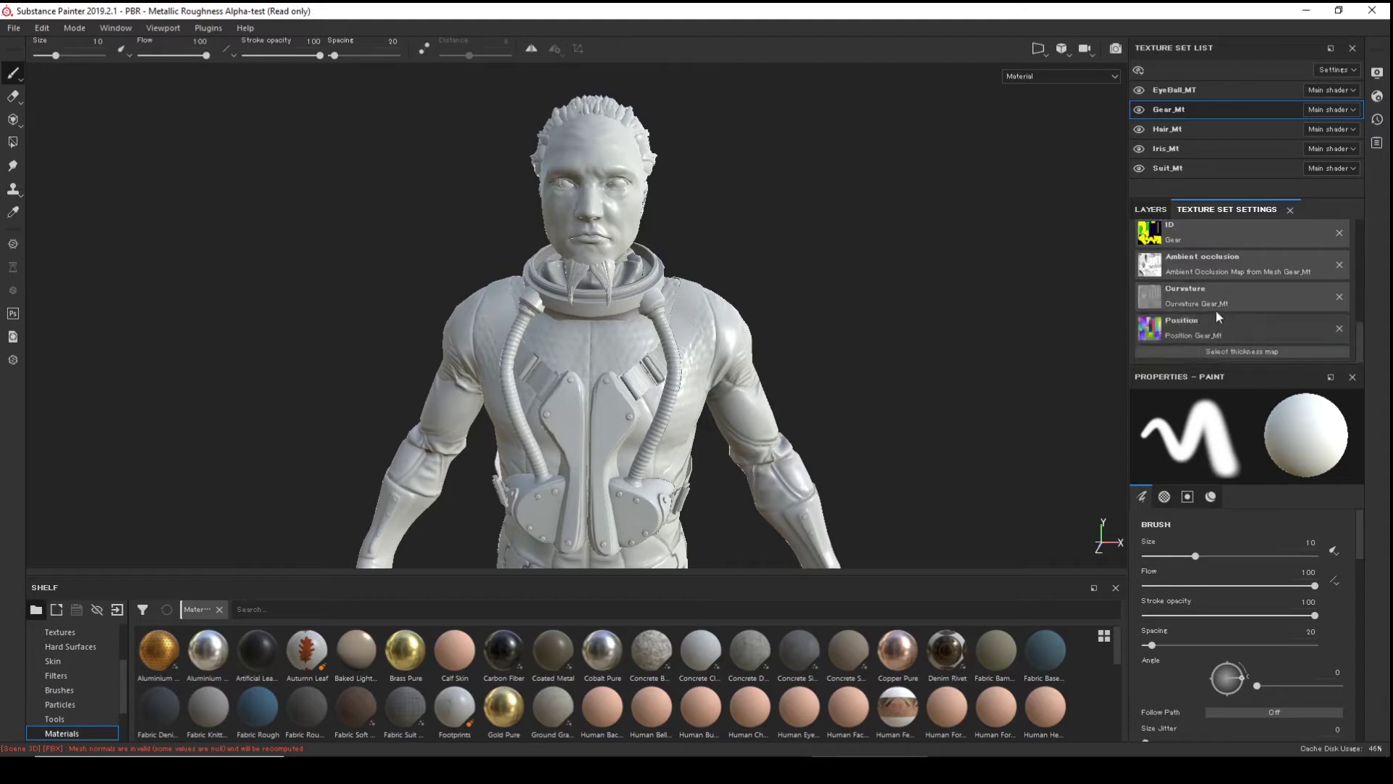
{"action": "scroll", "coordinate": [1211, 283], "scroll_direction": "up", "scroll_amount": 2}
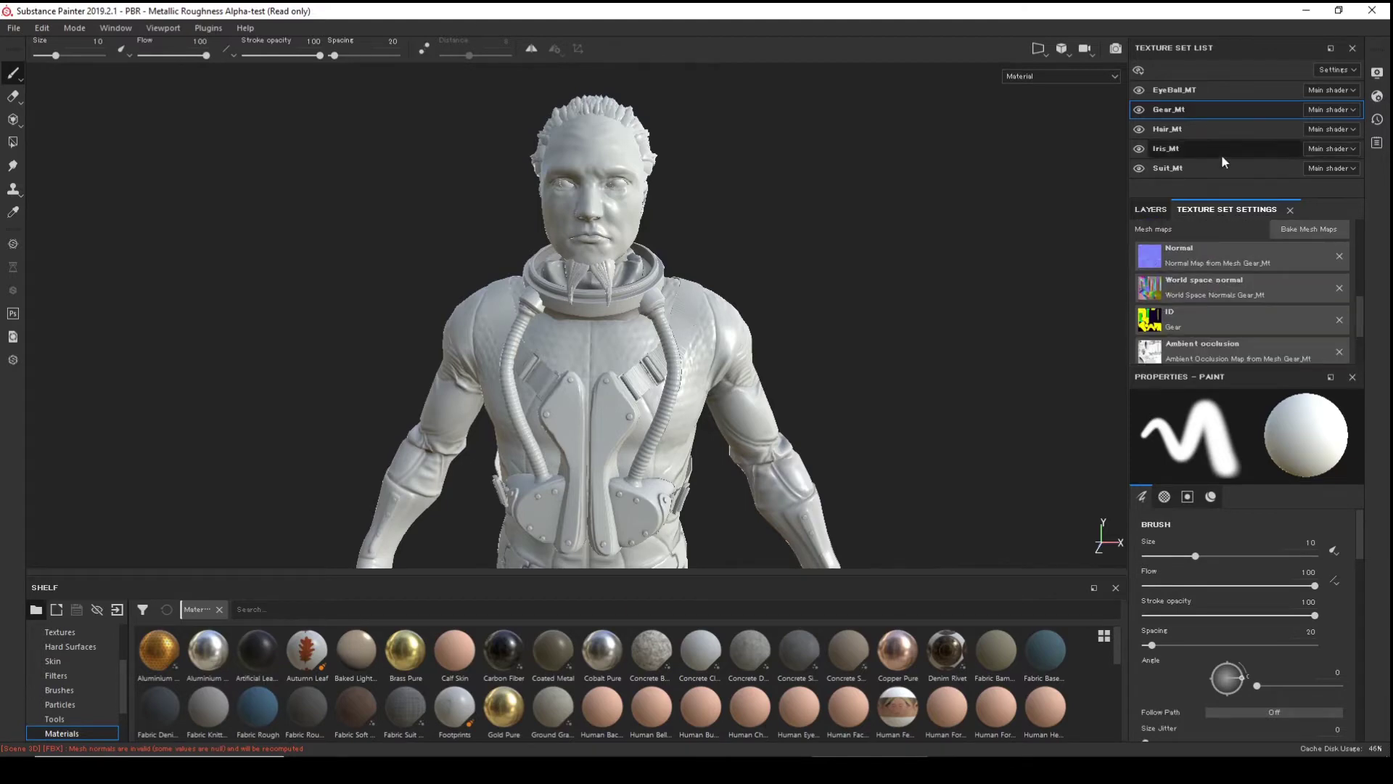
- Make the Suit texture set active, show its layer stack, and display the smart materials in the shelf
{"action": "left_click", "coordinate": [1180, 164]}
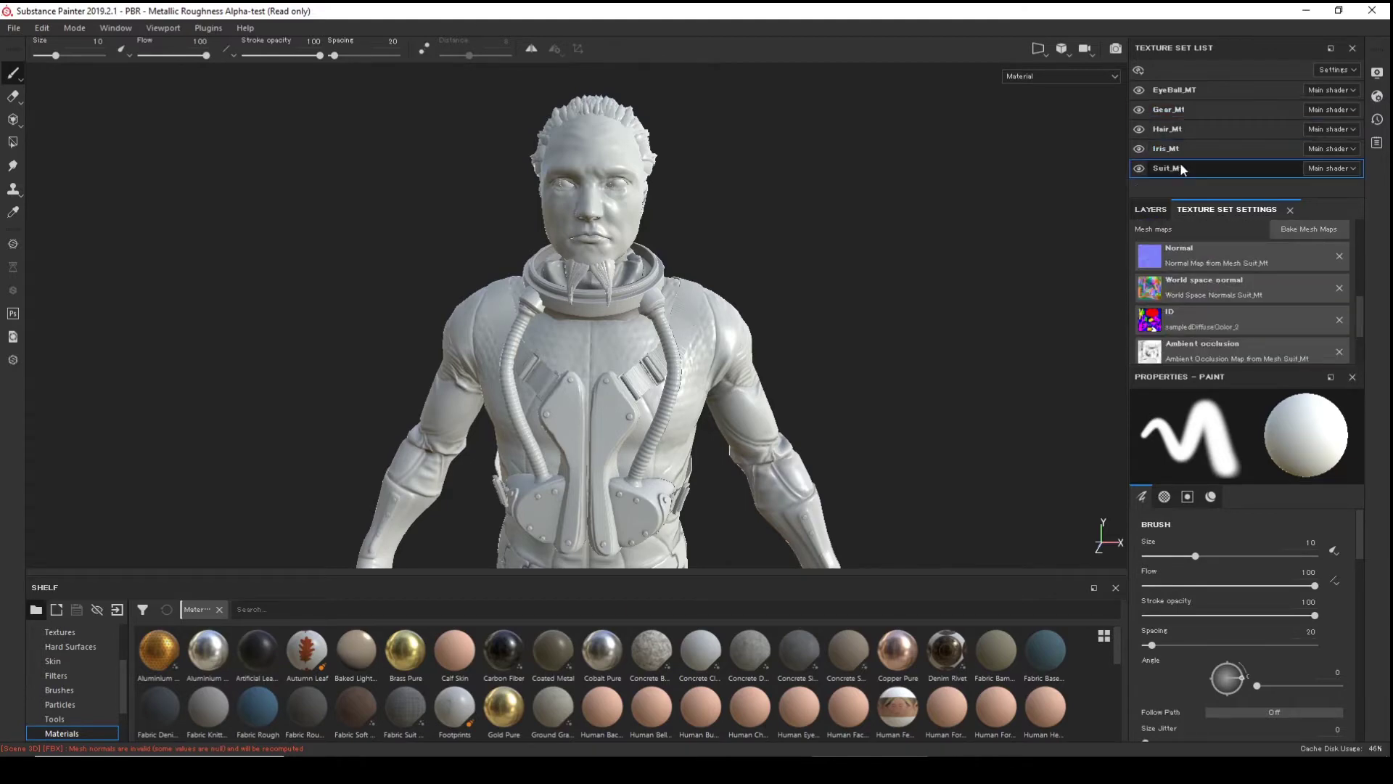
{"action": "left_click", "coordinate": [1153, 210]}
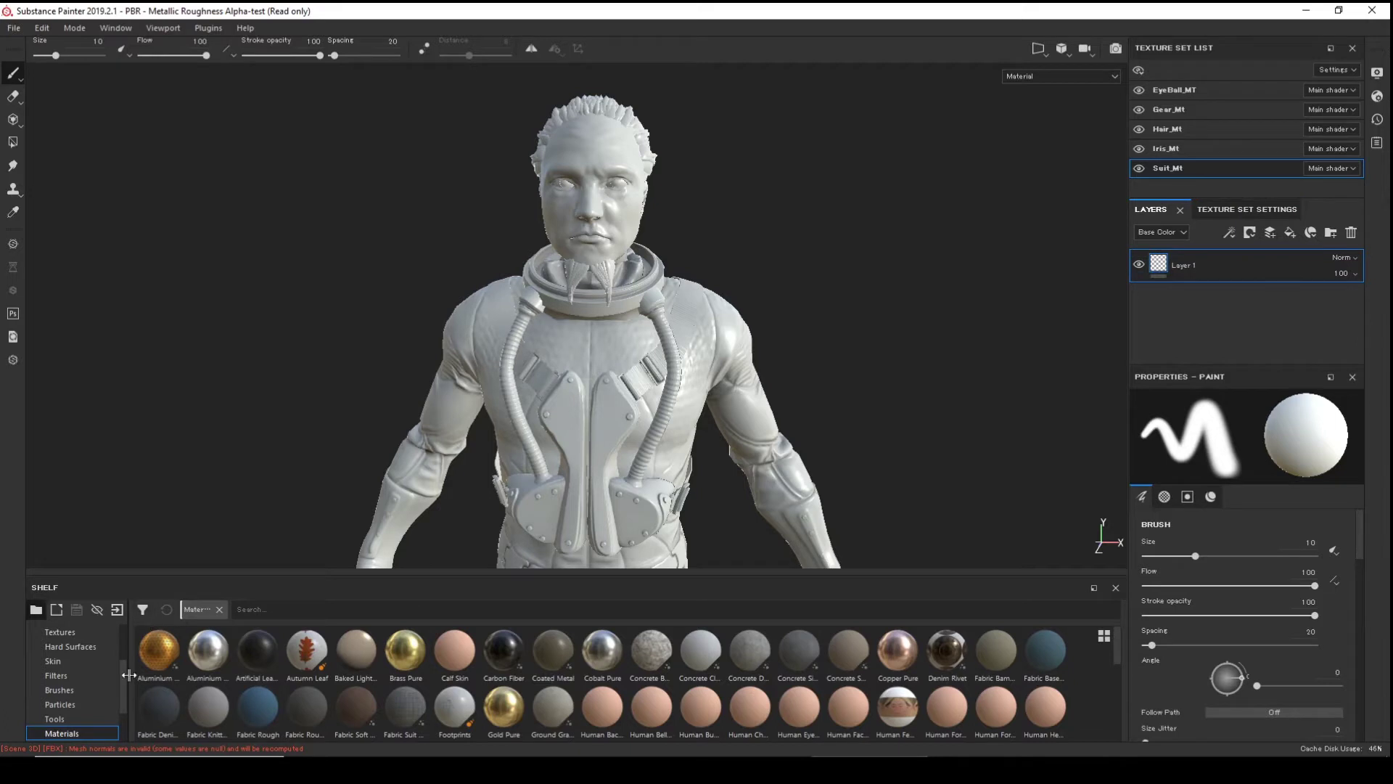
{"action": "mouse_move", "coordinate": [119, 680]}
{"action": "left_mouse_down"}
{"action": "mouse_move", "coordinate": [120, 655]}
{"action": "mouse_move", "coordinate": [120, 707]}
{"action": "left_mouse_up"}
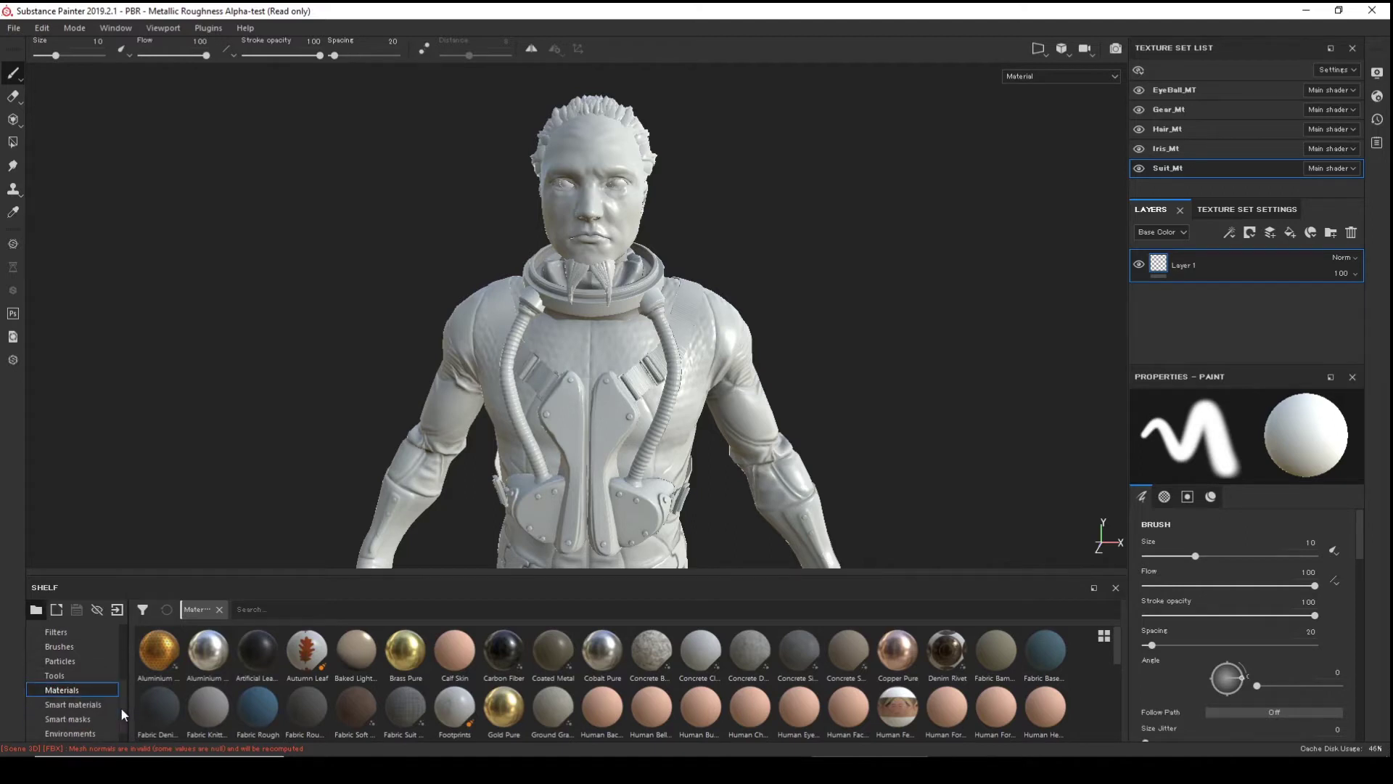
{"action": "left_click", "coordinate": [76, 704]}
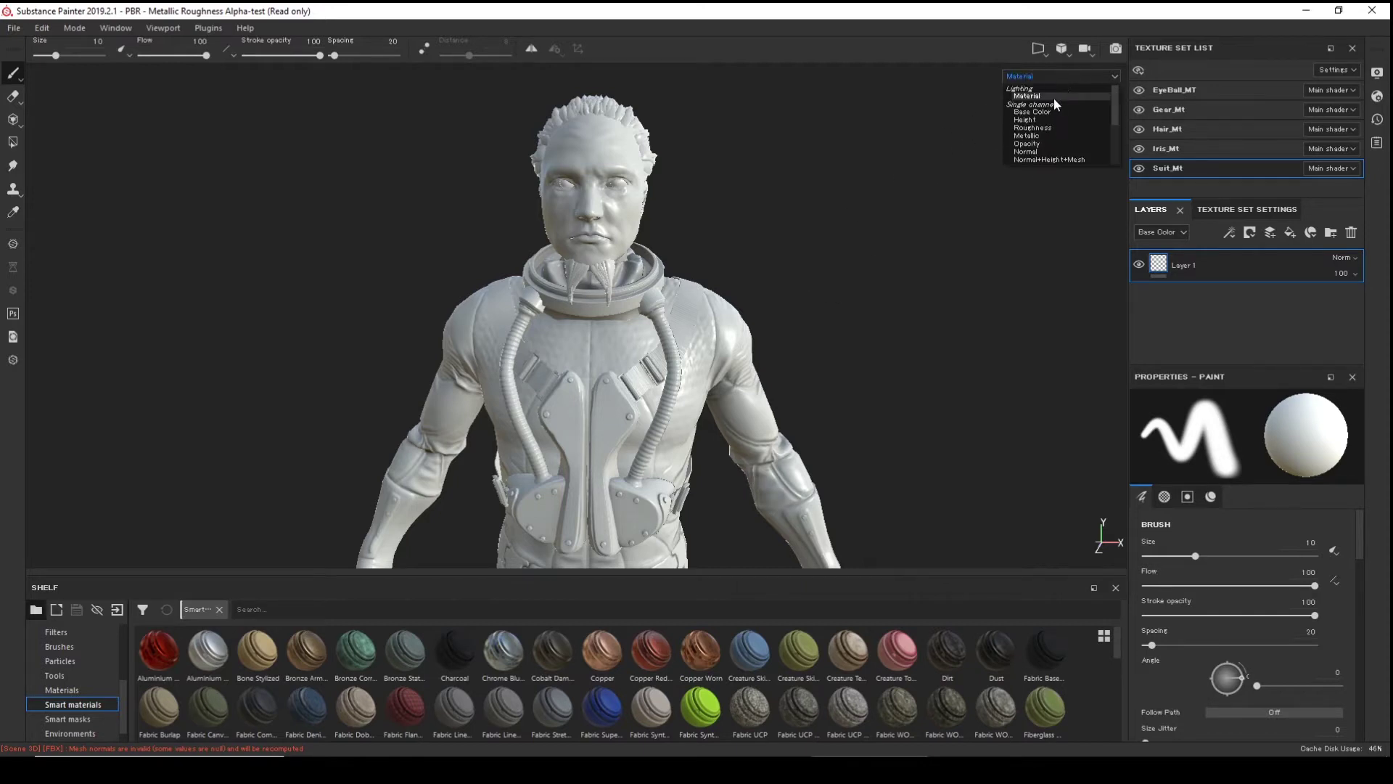
- Display the Base Color channel and the Height channel on the character, examining the torso and legs from several angles
{"action": "left_click", "coordinate": [1049, 113]}
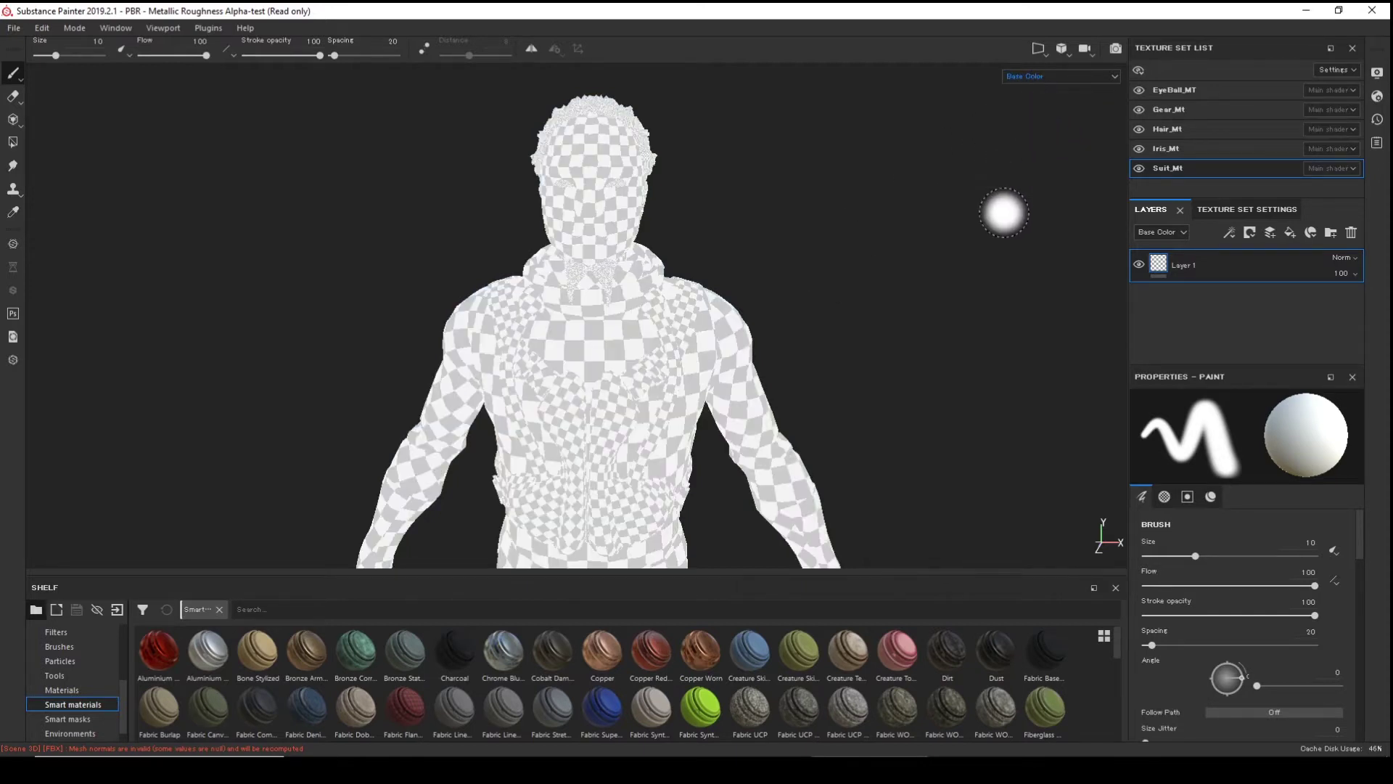
{"action": "mouse_move", "coordinate": [899, 360]}
{"action": "left_mouse_down", "text": "alt"}
{"action": "mouse_move", "coordinate": [778, 340]}
{"action": "mouse_move", "coordinate": [880, 253]}
{"action": "left_mouse_up", "text": "alt"}
{"action": "left_click", "coordinate": [1049, 75]}
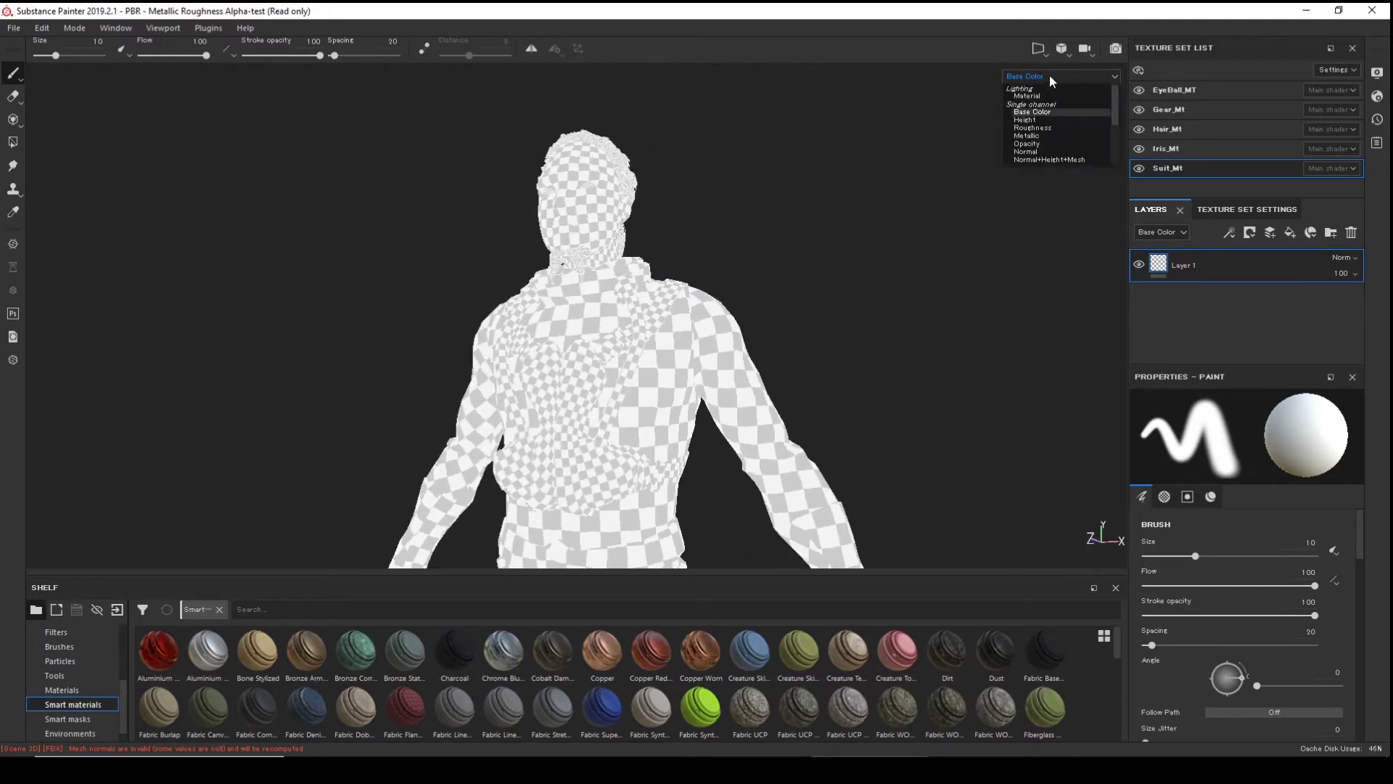
{"action": "left_click", "coordinate": [1047, 119]}
{"action": "right_click_drag", "start_coordinate": [956, 178], "coordinate": [805, 249], "text": "alt"}
{"action": "middle_click_drag", "start_coordinate": [806, 249], "coordinate": [790, 140], "text": "alt"}
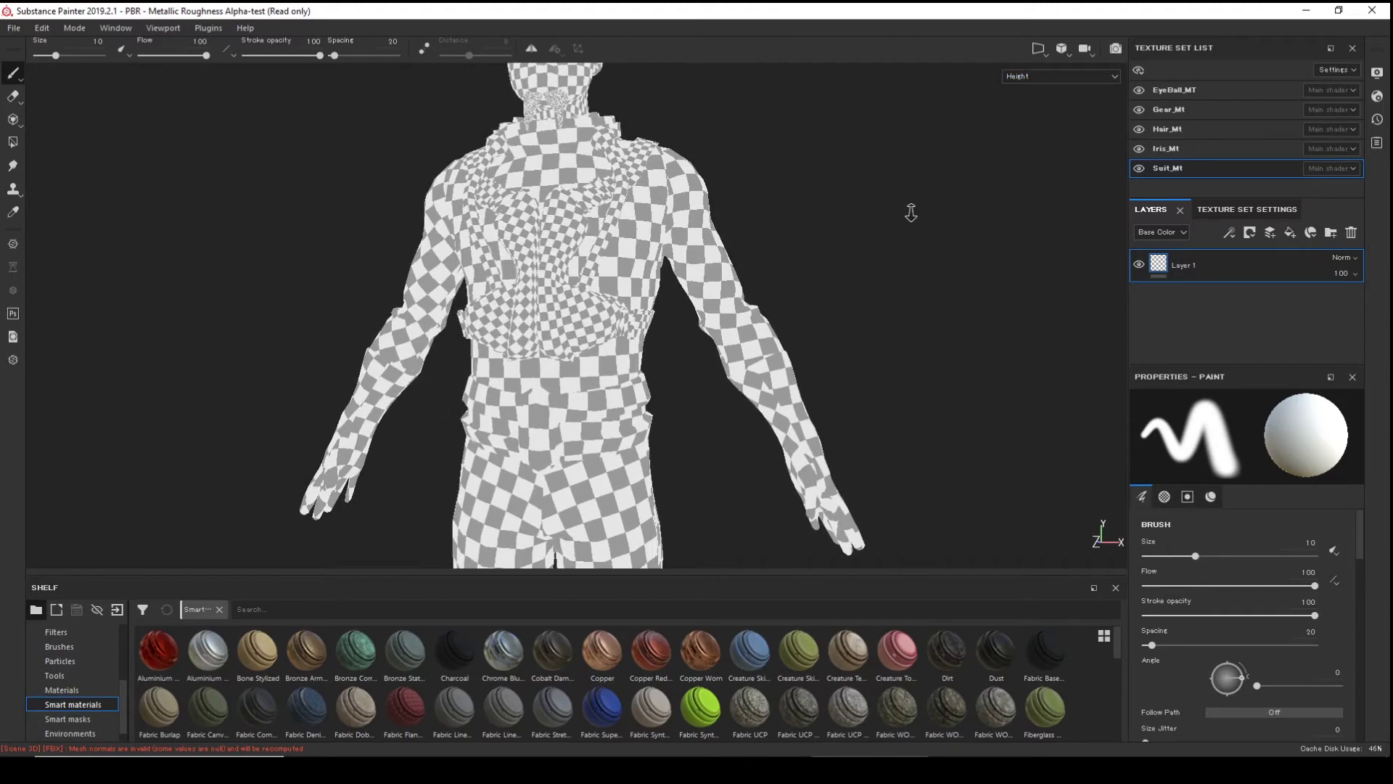
{"action": "right_click_drag", "start_coordinate": [911, 211], "coordinate": [876, 180], "text": "alt"}
{"action": "left_click_drag", "start_coordinate": [877, 181], "coordinate": [818, 255], "text": "alt"}
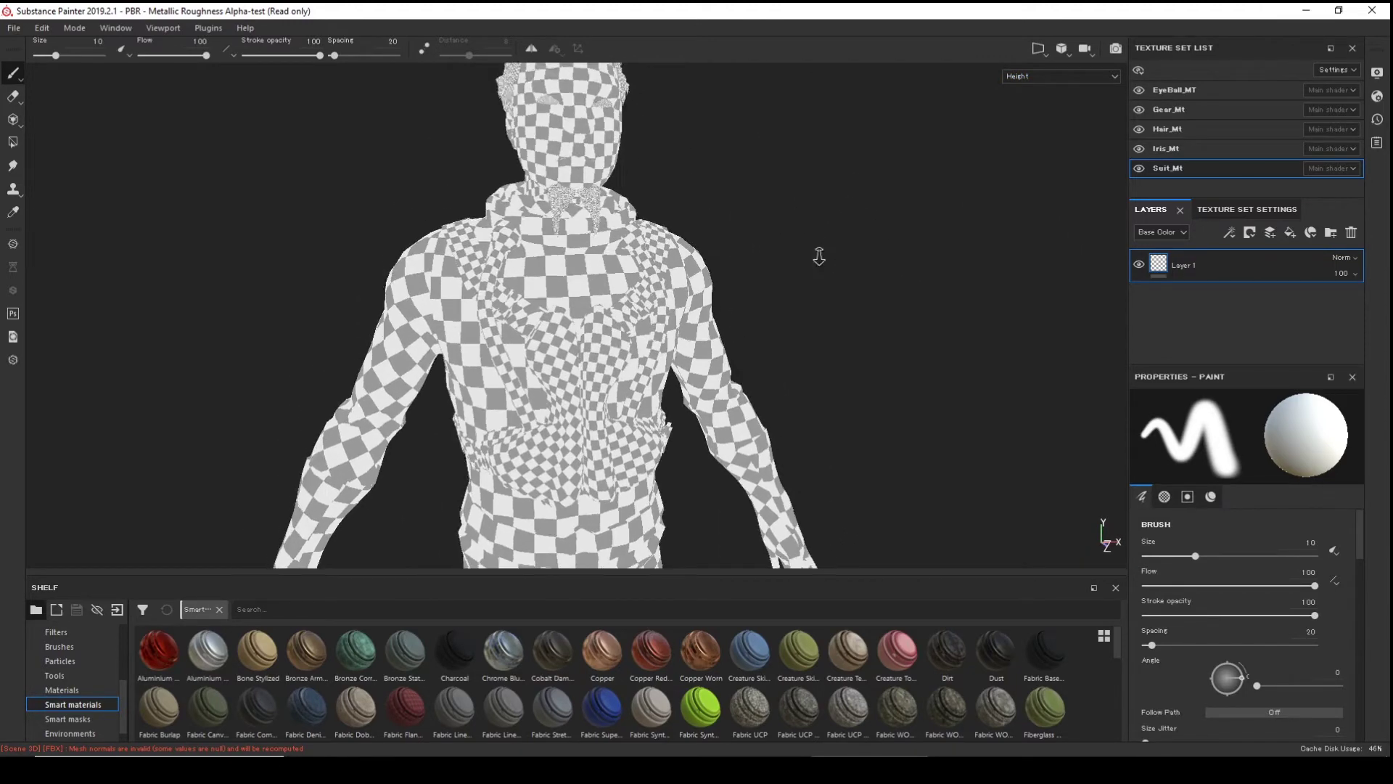
{"action": "right_click_drag", "start_coordinate": [817, 255], "coordinate": [644, 229], "text": "alt"}
{"action": "left_click_drag", "start_coordinate": [642, 229], "coordinate": [785, 231], "text": "alt"}
{"action": "left_click_drag", "start_coordinate": [1033, 238], "coordinate": [740, 218], "text": "alt"}
{"action": "middle_click_drag", "start_coordinate": [740, 217], "coordinate": [786, 153], "text": "alt"}
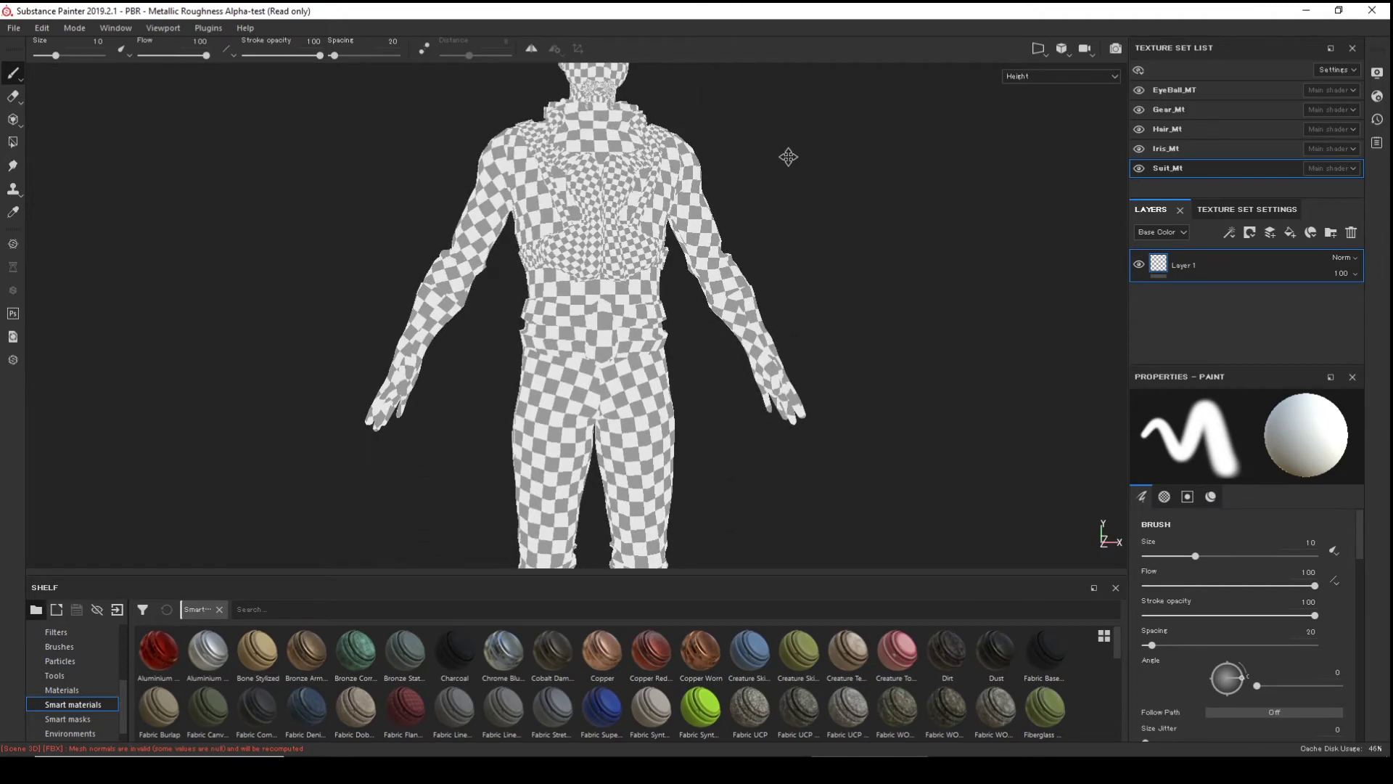
- Display the ID mesh map on the character and examine the color regions of the suit, gear and head
{"action": "left_click", "coordinate": [1043, 73]}
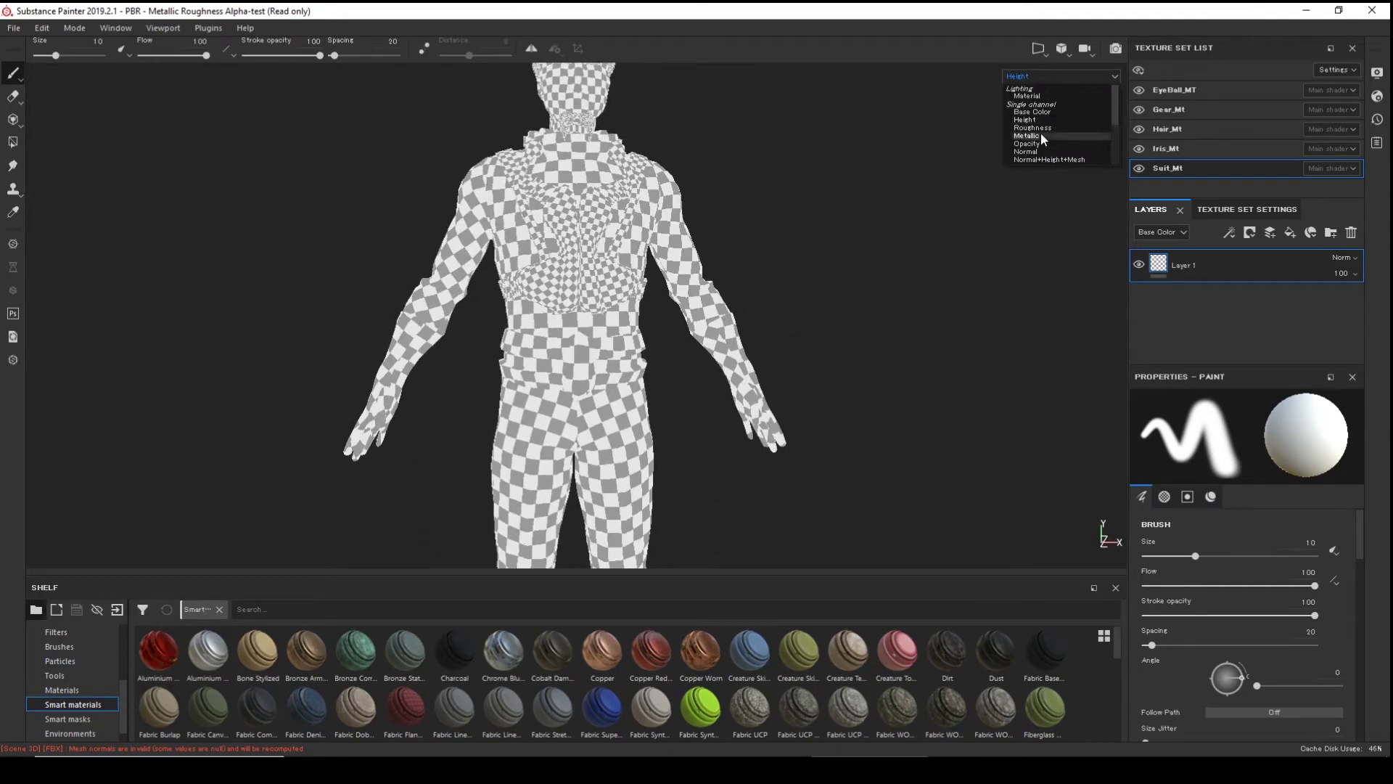
{"action": "scroll", "coordinate": [1038, 149], "scroll_direction": "down", "scroll_amount": 3}
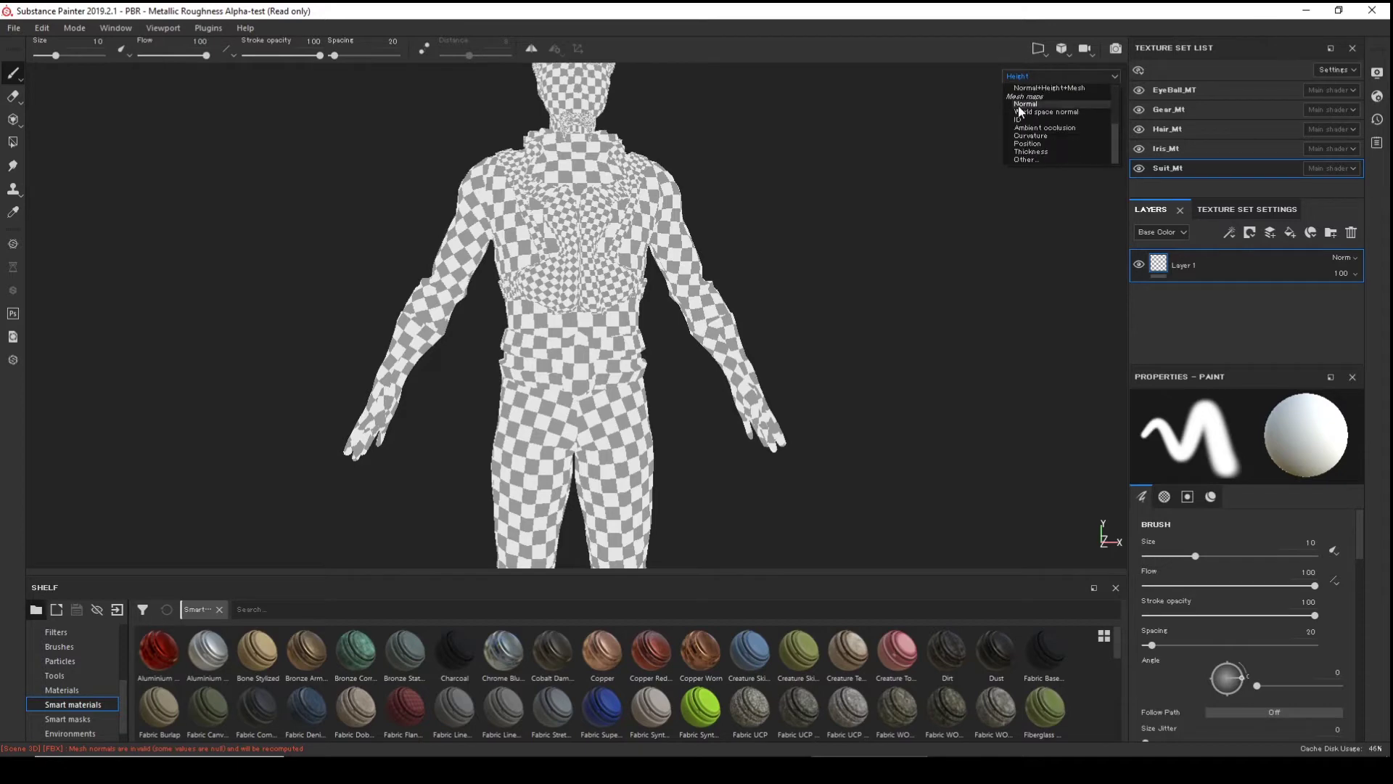
{"action": "left_click", "coordinate": [1021, 118]}
{"action": "mouse_move", "coordinate": [789, 179]}
{"action": "left_mouse_down", "text": "alt"}
{"action": "mouse_move", "coordinate": [833, 211]}
{"action": "mouse_move", "coordinate": [799, 193]}
{"action": "left_mouse_up", "text": "alt"}
{"action": "middle_click_drag", "start_coordinate": [798, 193], "coordinate": [810, 281], "text": "alt"}
{"action": "left_click_drag", "start_coordinate": [809, 281], "coordinate": [743, 239], "text": "alt"}
{"action": "middle_click_drag", "start_coordinate": [743, 240], "coordinate": [770, 173], "text": "alt"}
{"action": "left_click_drag", "start_coordinate": [771, 173], "coordinate": [779, 321], "text": "alt"}
{"action": "scroll", "coordinate": [779, 321], "scroll_direction": "up", "scroll_amount": 4}
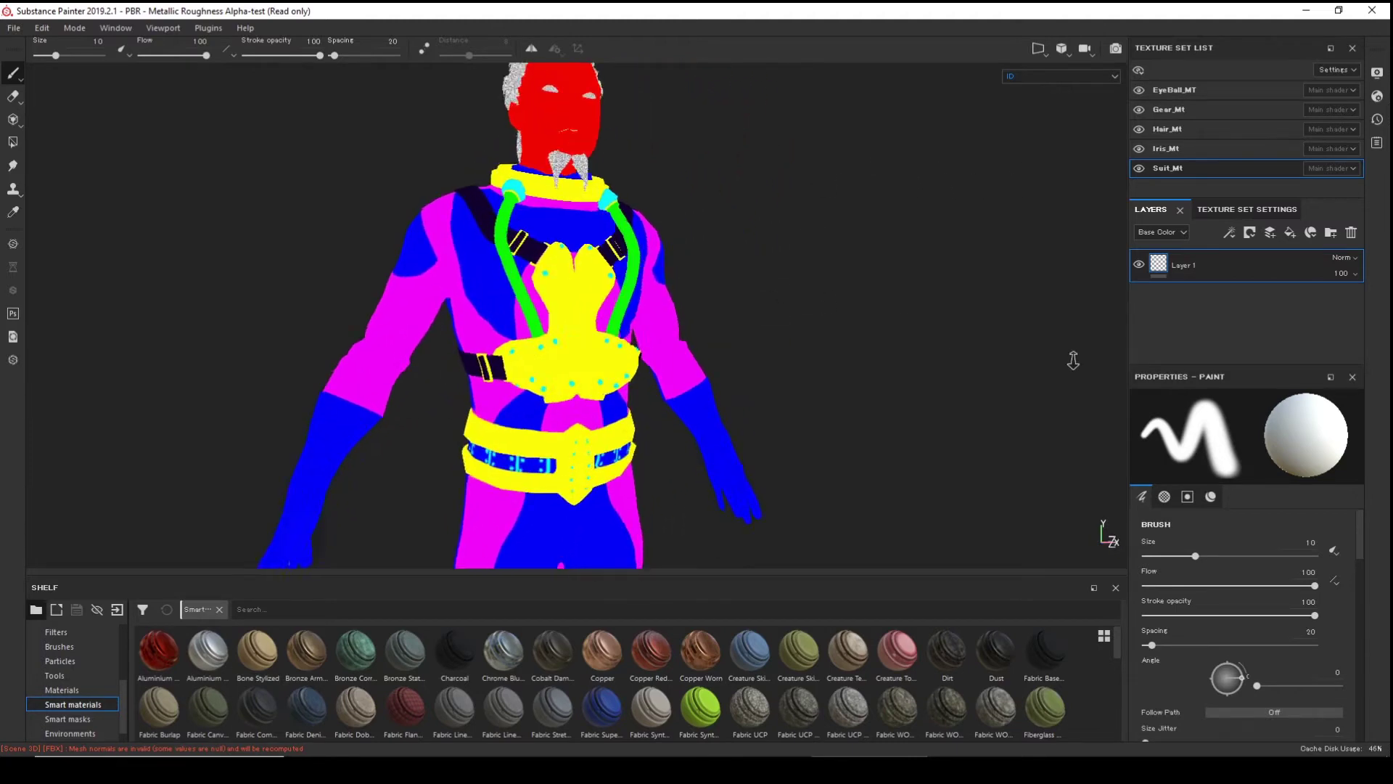
- Switch the viewport display to the Base Color channel and to the Normal channel to compare them on the character
{"action": "left_click", "coordinate": [1054, 78]}
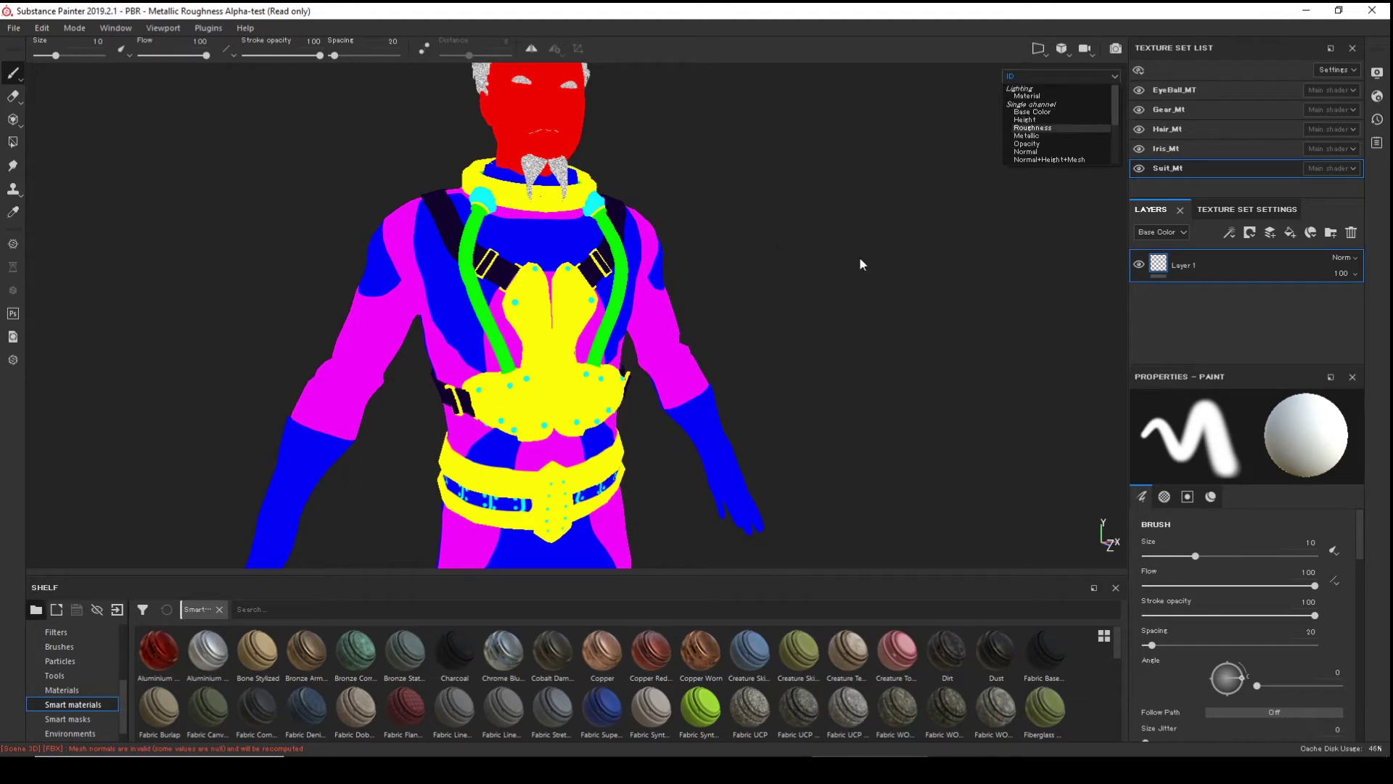
{"action": "left_click", "coordinate": [1037, 112]}
{"action": "left_click_drag", "start_coordinate": [786, 208], "coordinate": [689, 210], "text": "alt"}
{"action": "left_click", "coordinate": [1044, 76]}
{"action": "scroll", "coordinate": [1034, 108], "scroll_direction": "down", "scroll_amount": 1}
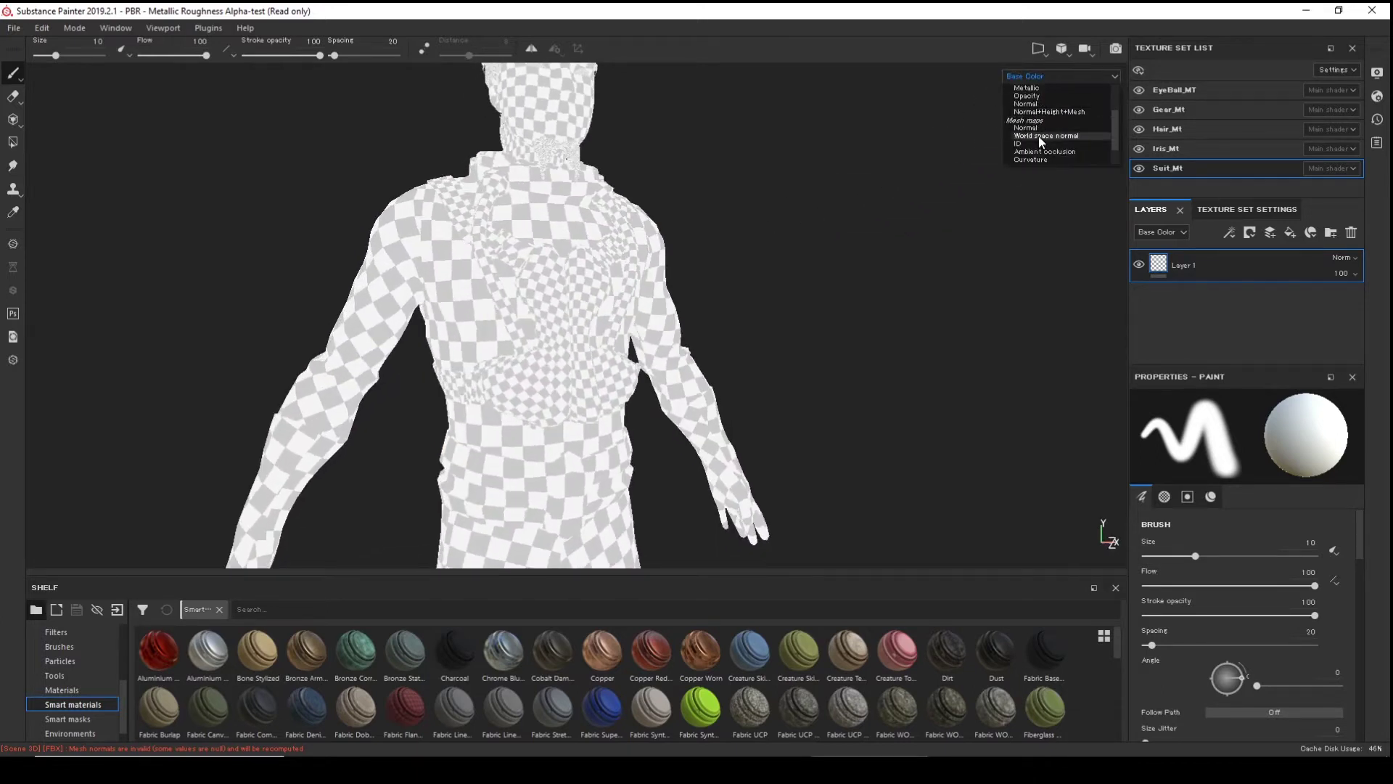
{"action": "left_click", "coordinate": [1033, 105]}
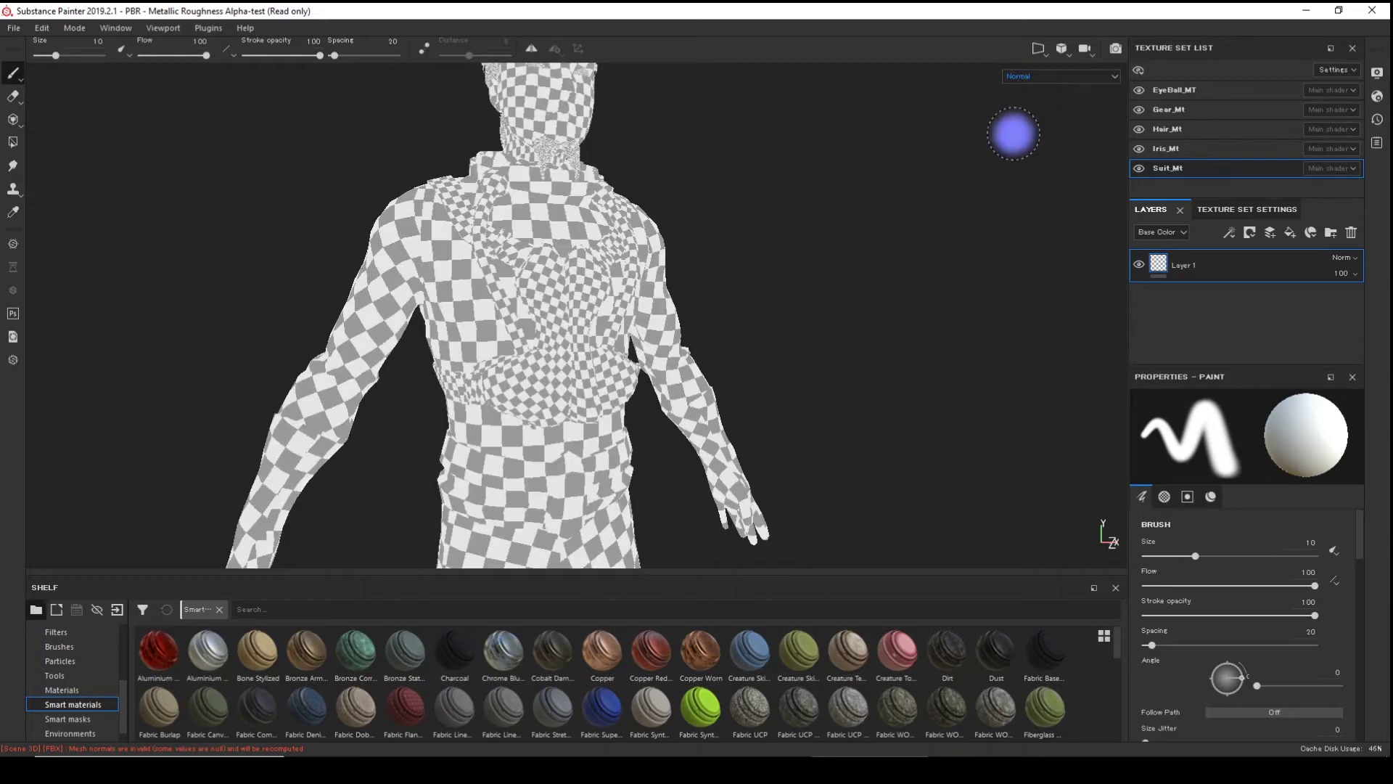
- Return the viewport to the Material display and look over the character's front with its baked detail
{"action": "left_click", "coordinate": [1058, 83]}
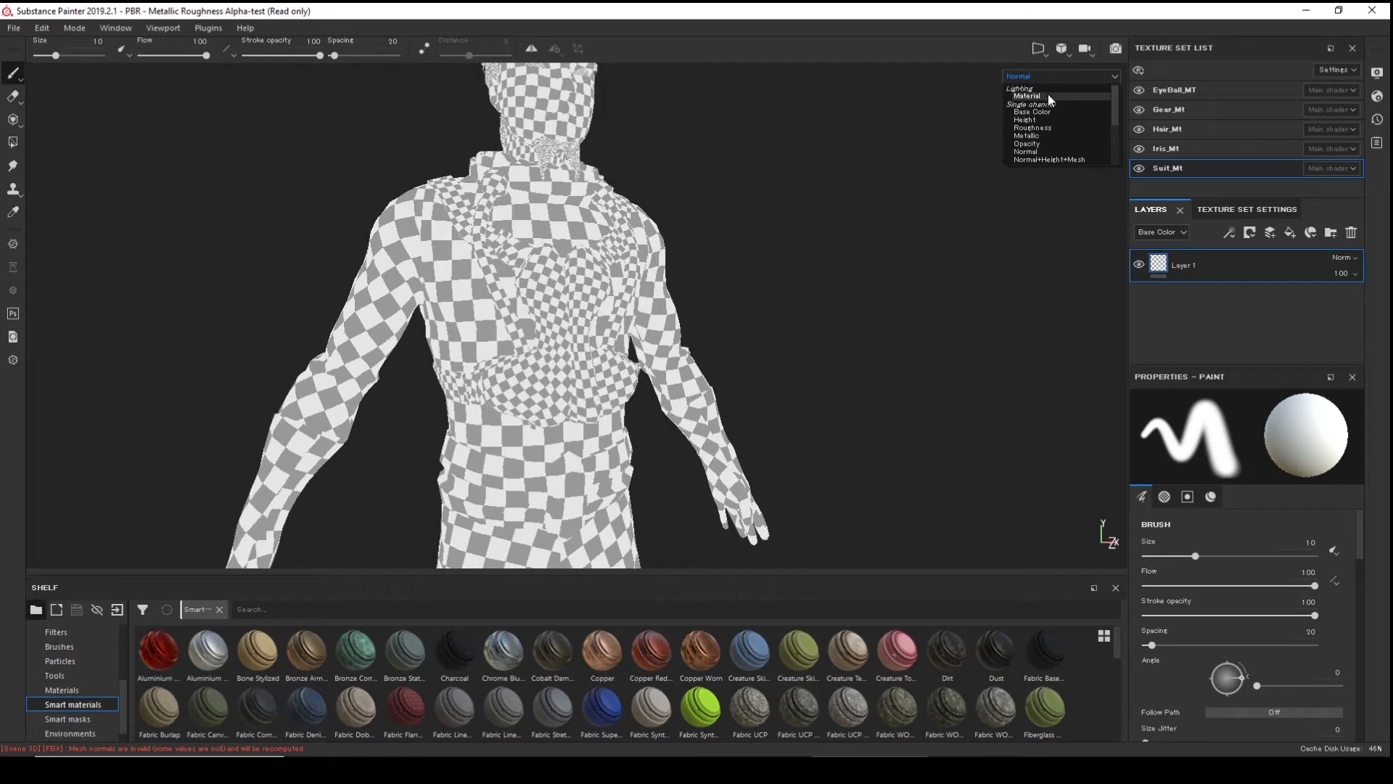
{"action": "left_click", "coordinate": [1011, 260]}
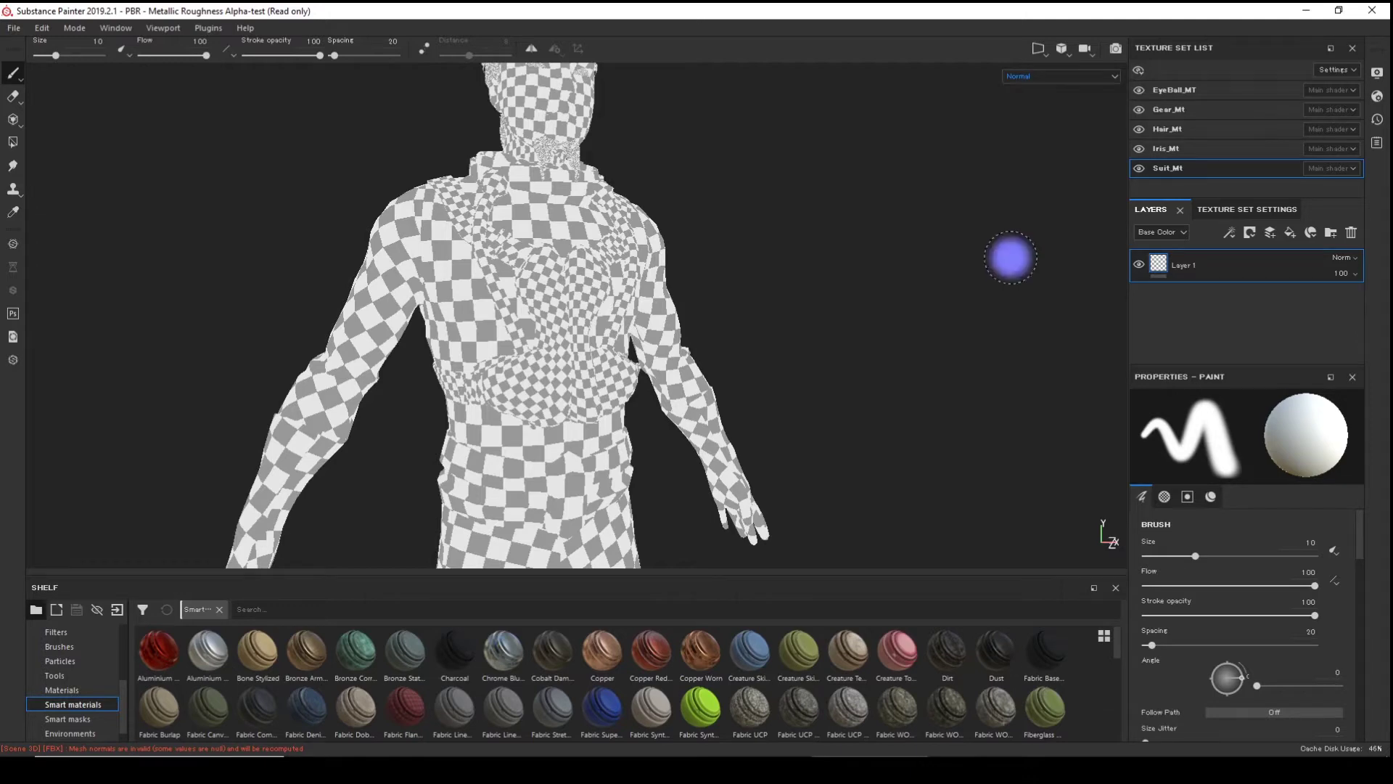
{"action": "key", "text": "m"}
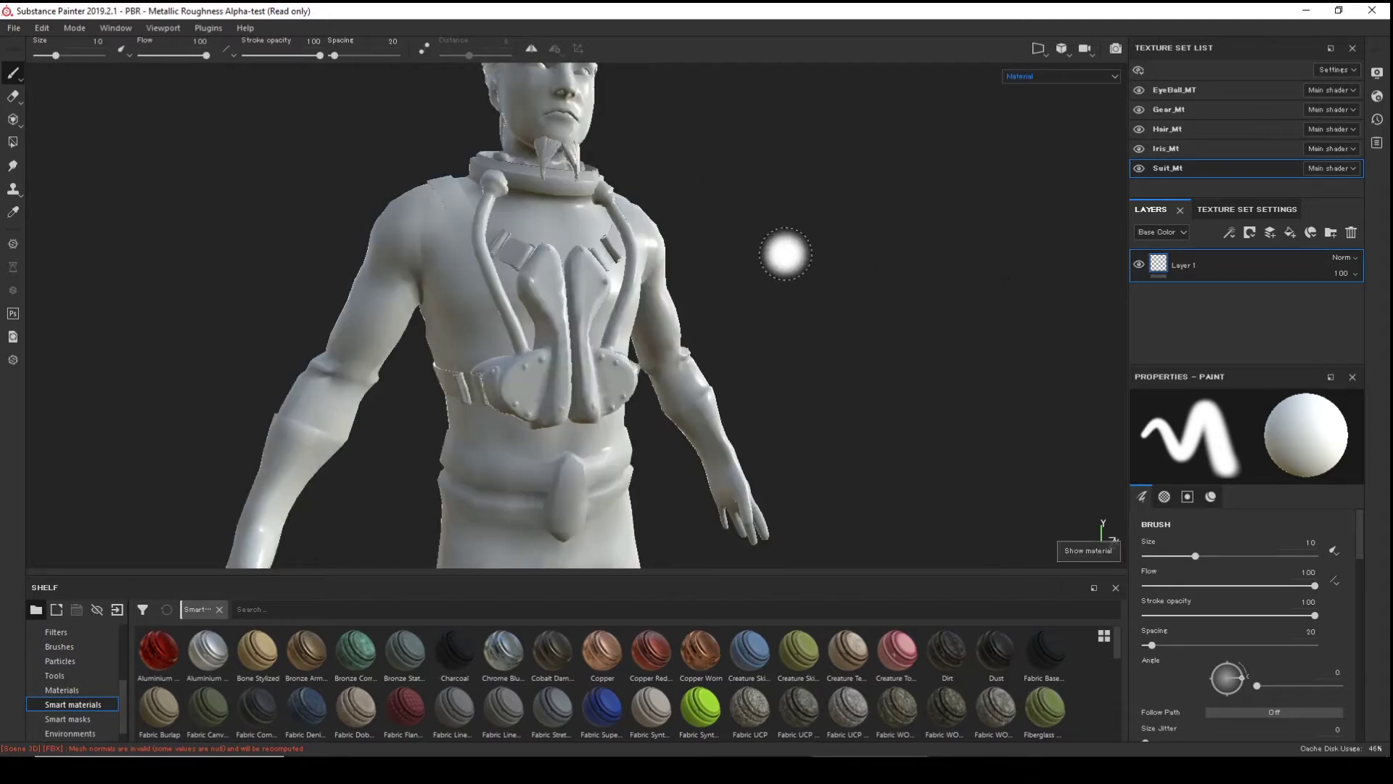
{"action": "mouse_move", "coordinate": [785, 253]}
{"action": "left_mouse_down", "text": "alt"}
{"action": "mouse_move", "coordinate": [828, 274]}
{"action": "mouse_move", "coordinate": [808, 268]}
{"action": "left_mouse_up", "text": "alt"}
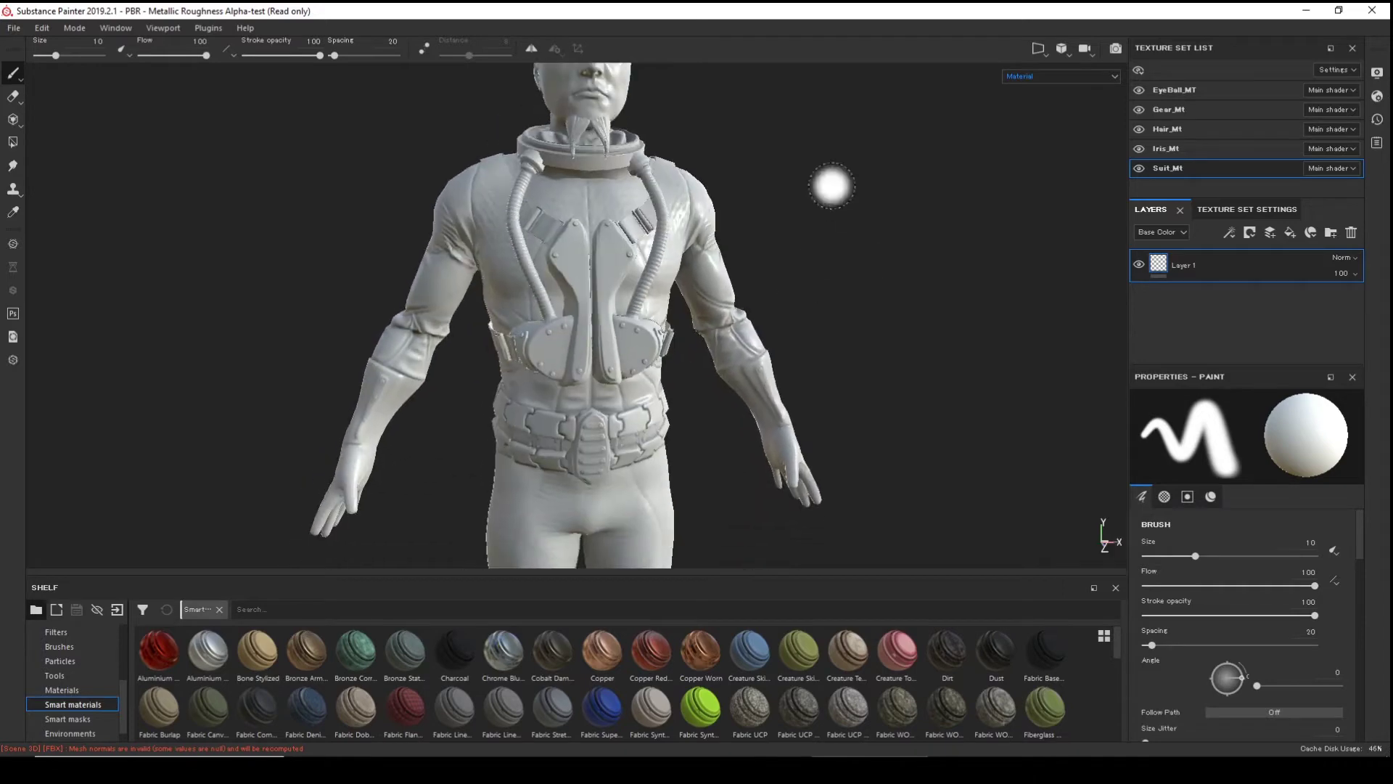
{"action": "left_click_drag", "start_coordinate": [832, 187], "coordinate": [818, 233], "text": "alt"}
{"action": "middle_click_drag", "start_coordinate": [818, 233], "coordinate": [789, 277], "text": "alt"}
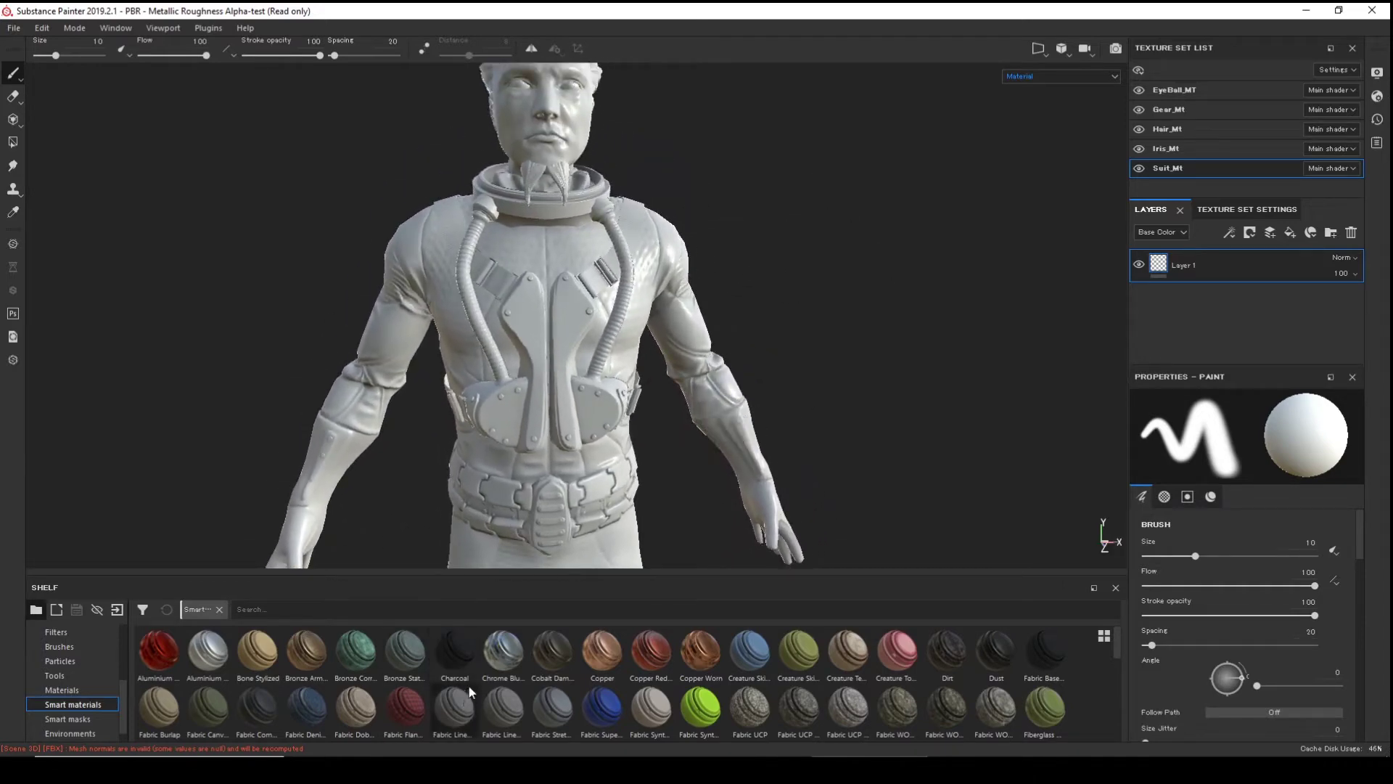
- Find the Skin Human Simple smart material in the shelf and apply it to the Suit texture set
{"action": "scroll", "coordinate": [854, 680], "scroll_direction": "down", "scroll_amount": 2}
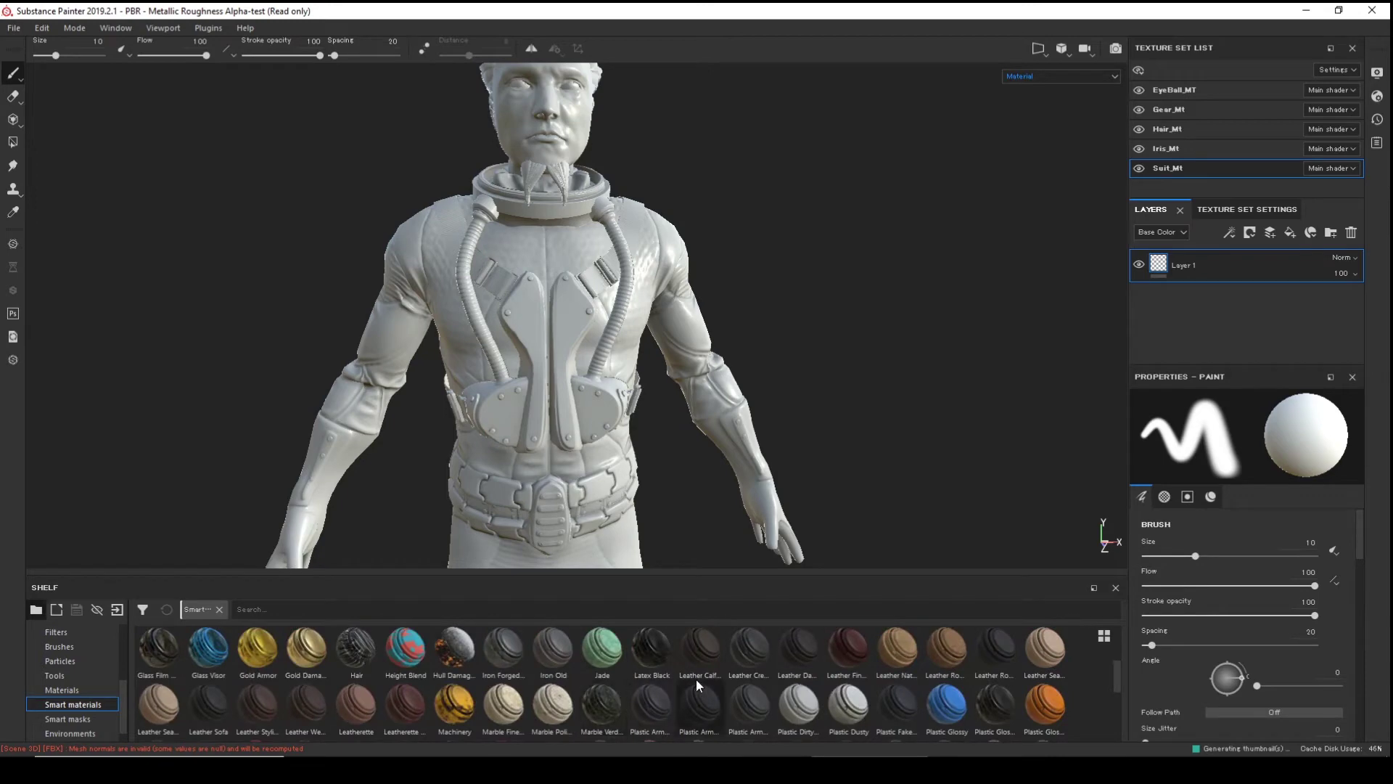
{"action": "scroll", "coordinate": [695, 677], "scroll_direction": "down", "scroll_amount": 3}
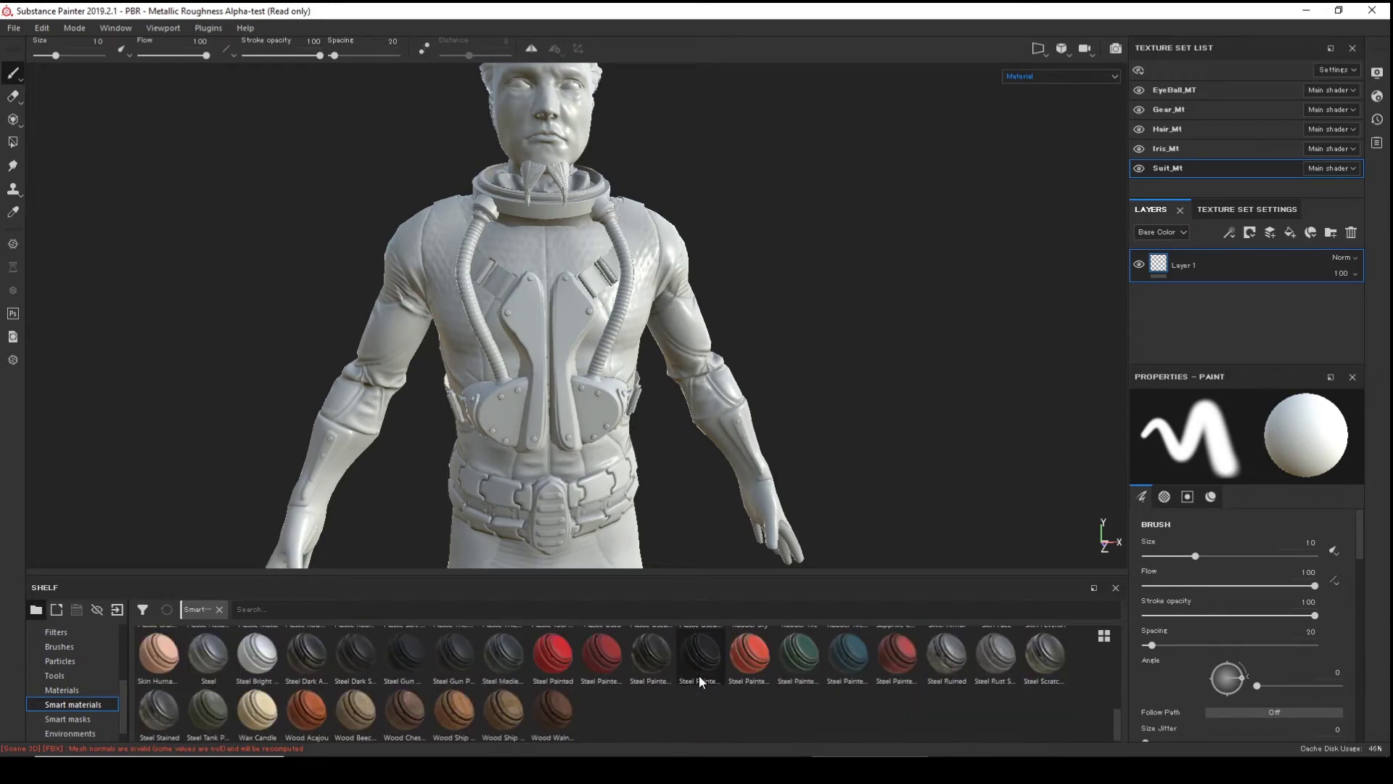
{"action": "scroll", "coordinate": [700, 677], "scroll_direction": "up", "scroll_amount": 3}
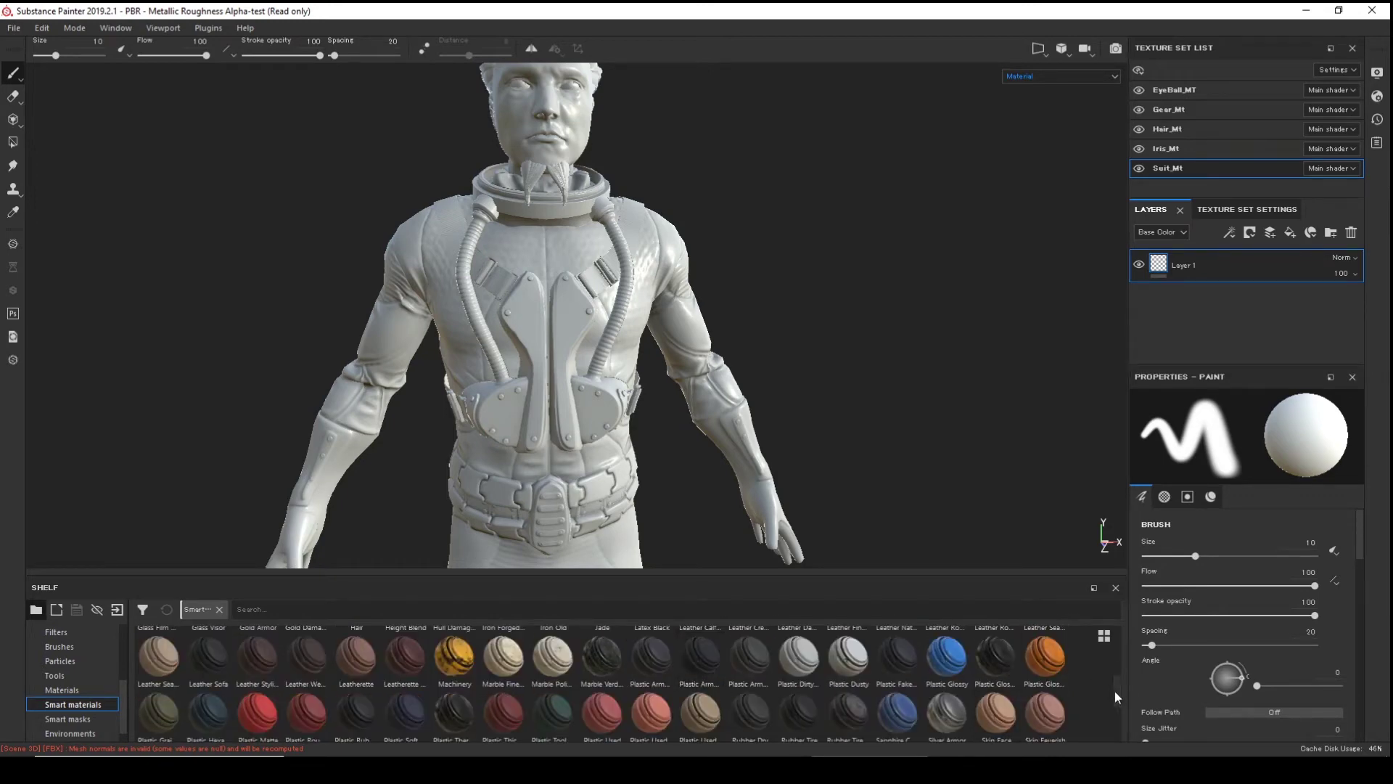
{"action": "left_click_drag", "start_coordinate": [1114, 691], "coordinate": [1118, 702]}
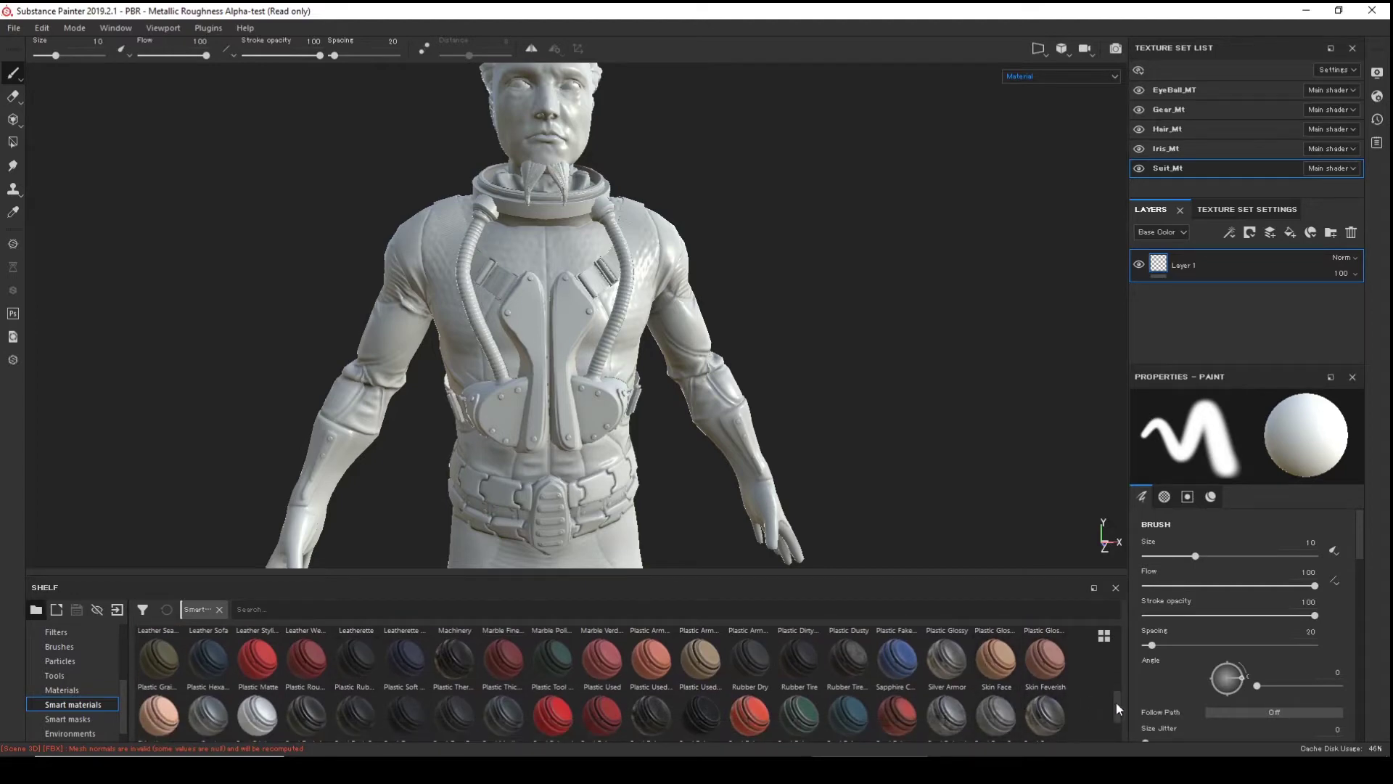
{"action": "left_click_drag", "start_coordinate": [1117, 704], "coordinate": [1117, 707]}
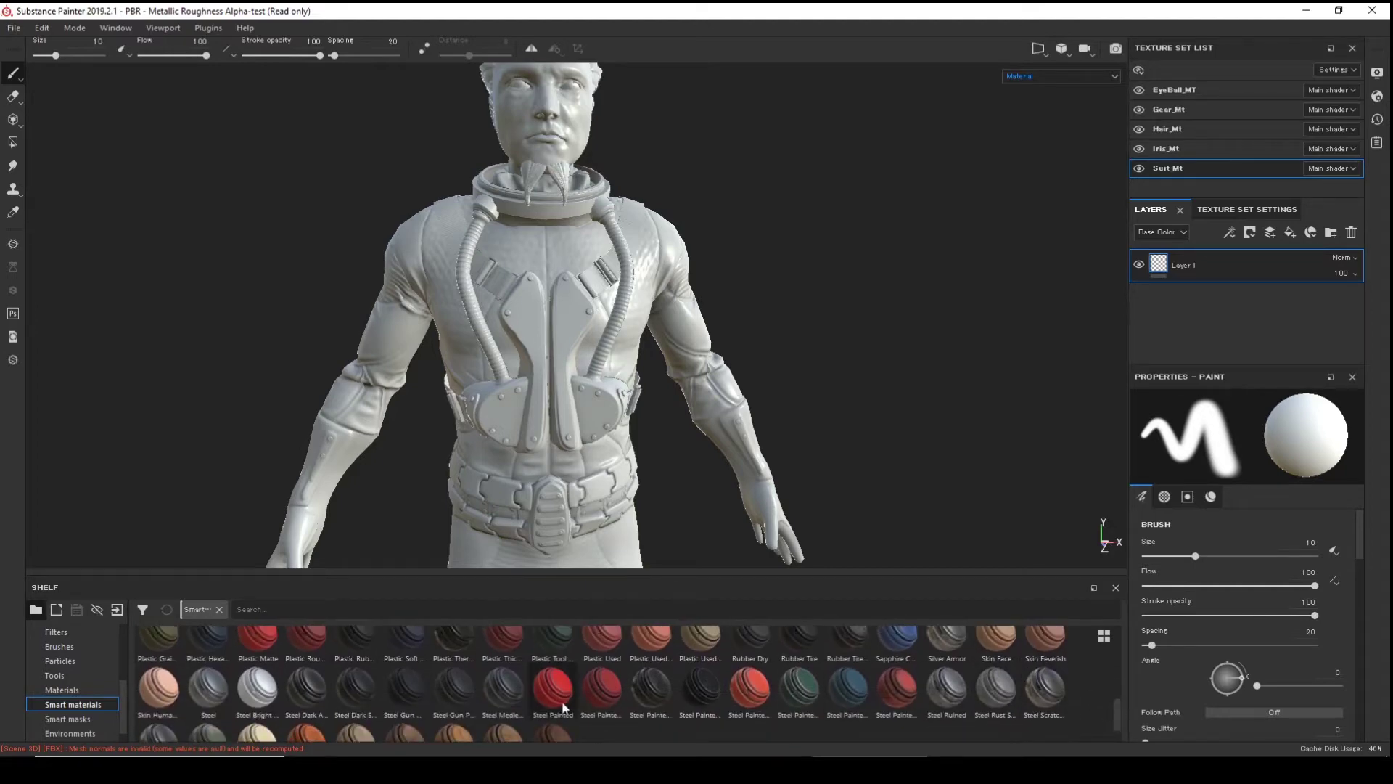
{"action": "left_click_drag", "start_coordinate": [157, 695], "coordinate": [538, 252]}
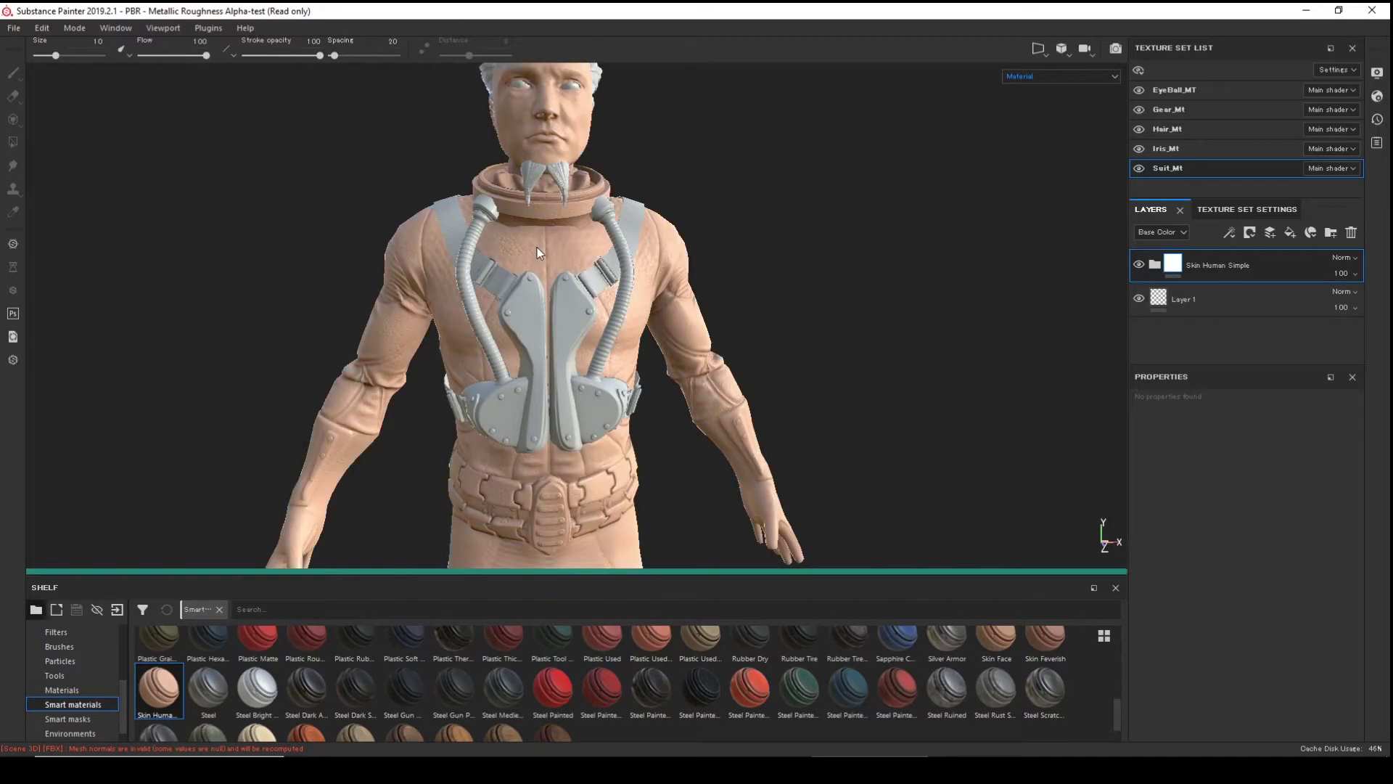
- Expand the Skin Human Simple material and hide its Surface skin and Dots layers
{"action": "middle_click_drag", "start_coordinate": [638, 180], "coordinate": [822, 407]}
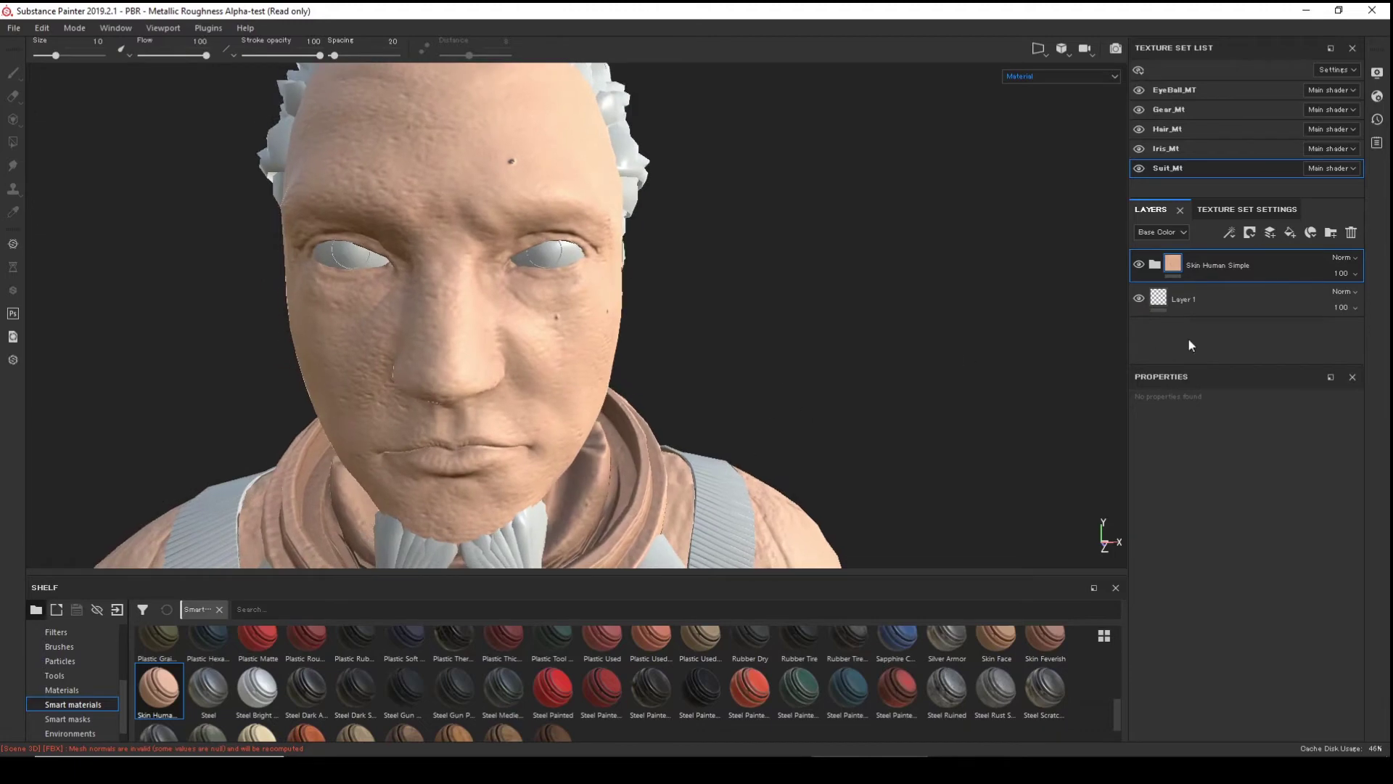
{"action": "left_click", "coordinate": [1157, 265]}
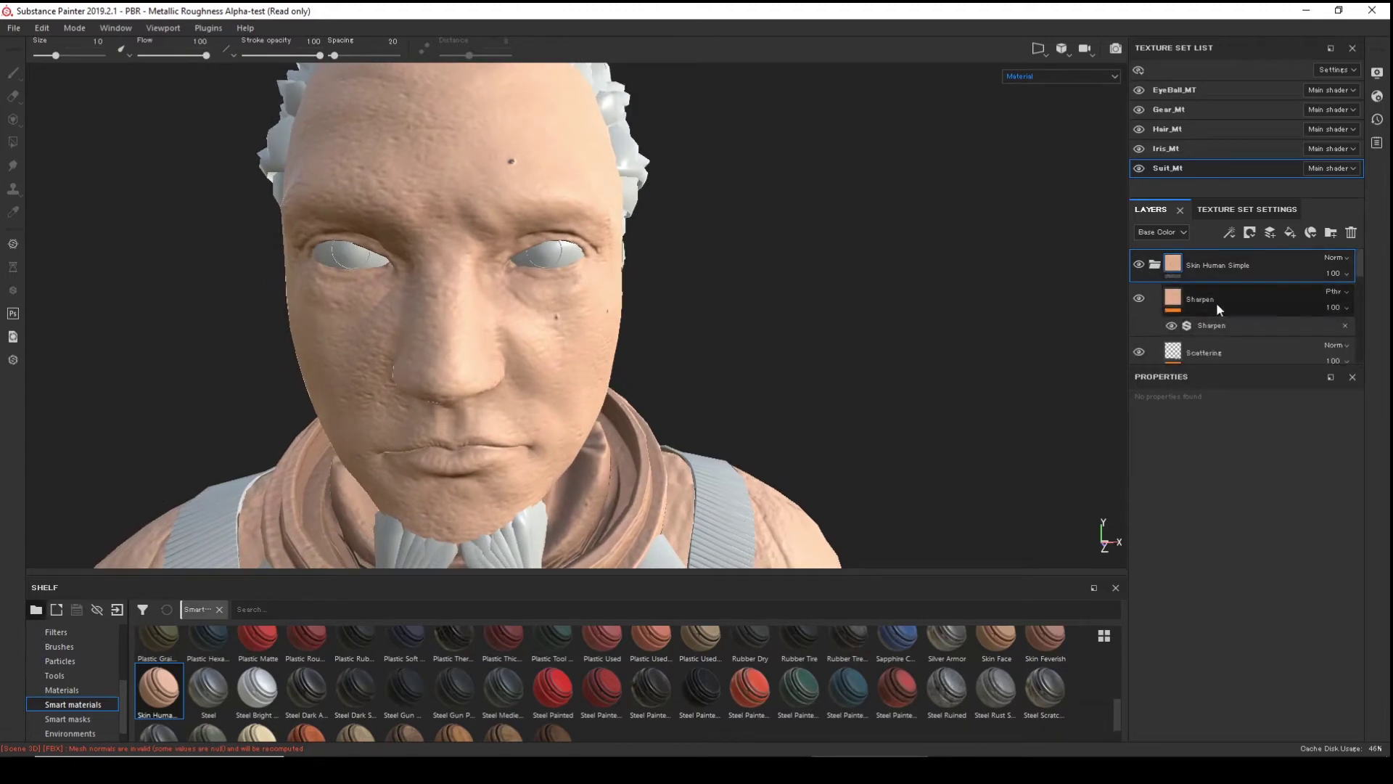
{"action": "scroll", "coordinate": [1207, 298], "scroll_direction": "down", "scroll_amount": 3}
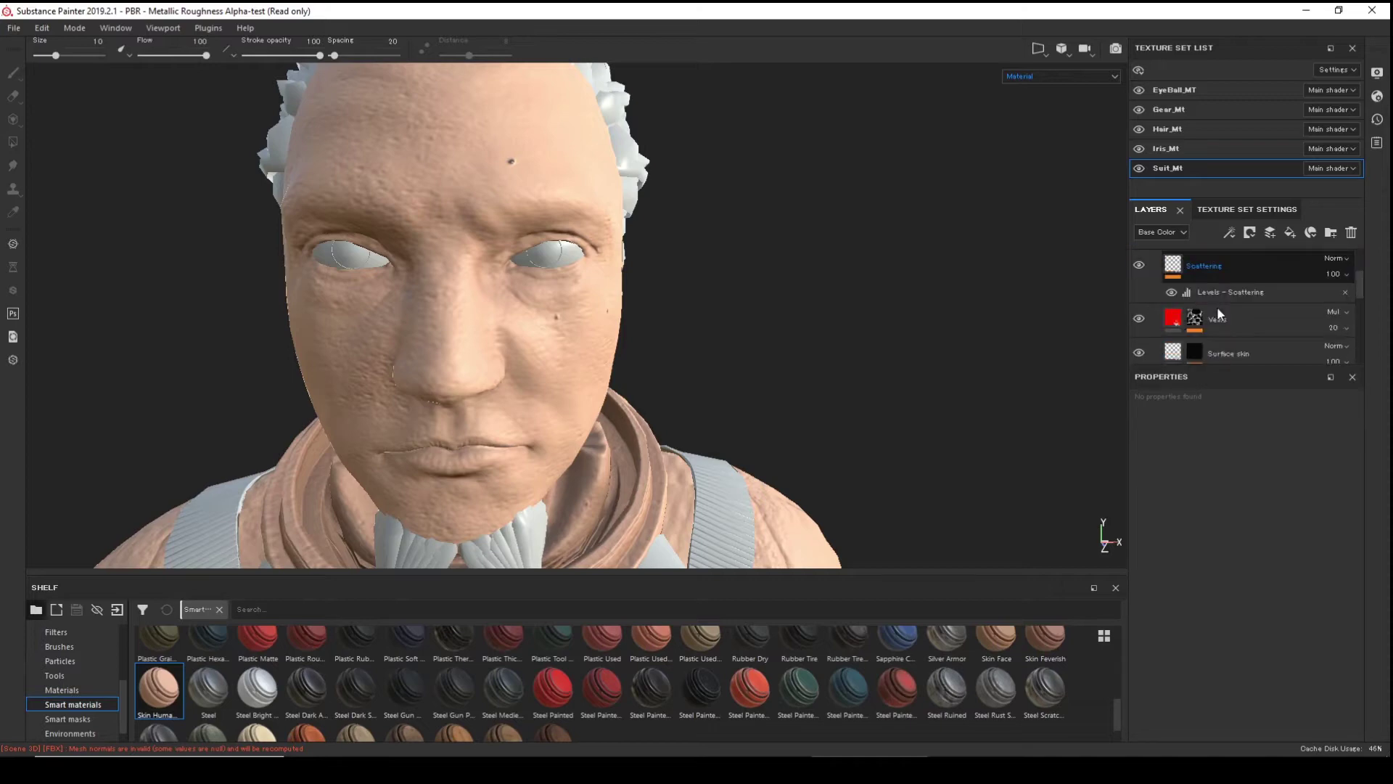
{"action": "scroll", "coordinate": [1234, 299], "scroll_direction": "down", "scroll_amount": 1}
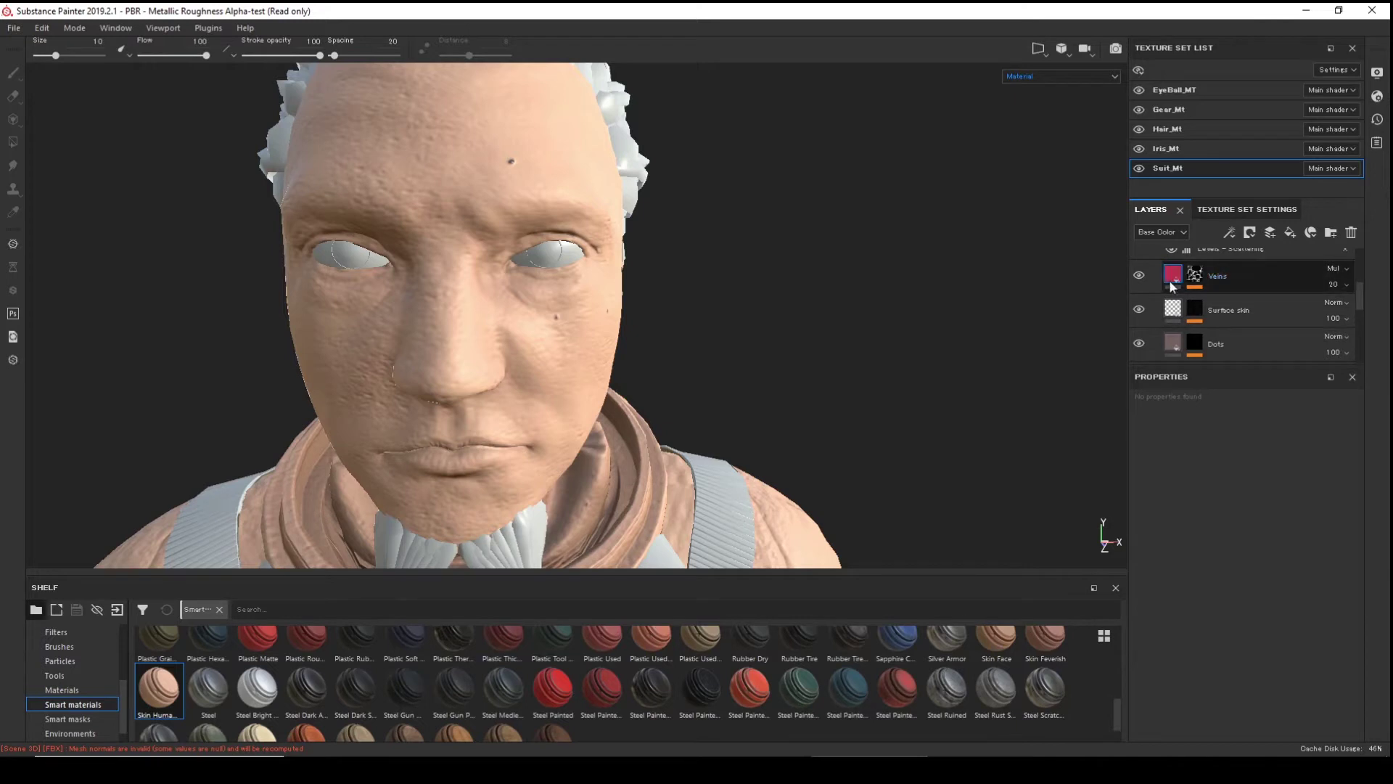
{"action": "scroll", "coordinate": [1247, 312], "scroll_direction": "down", "scroll_amount": 1}
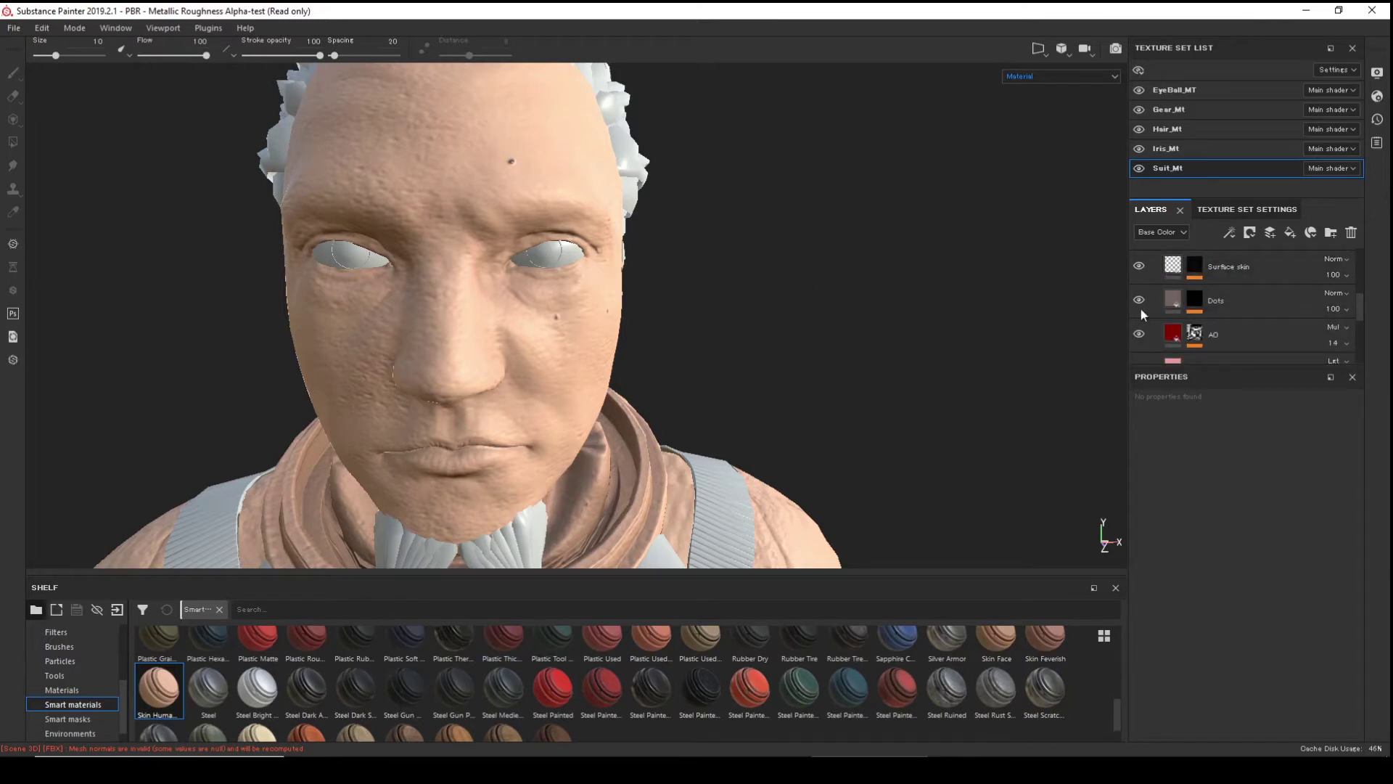
{"action": "scroll", "coordinate": [1235, 313], "scroll_direction": "up", "scroll_amount": 2}
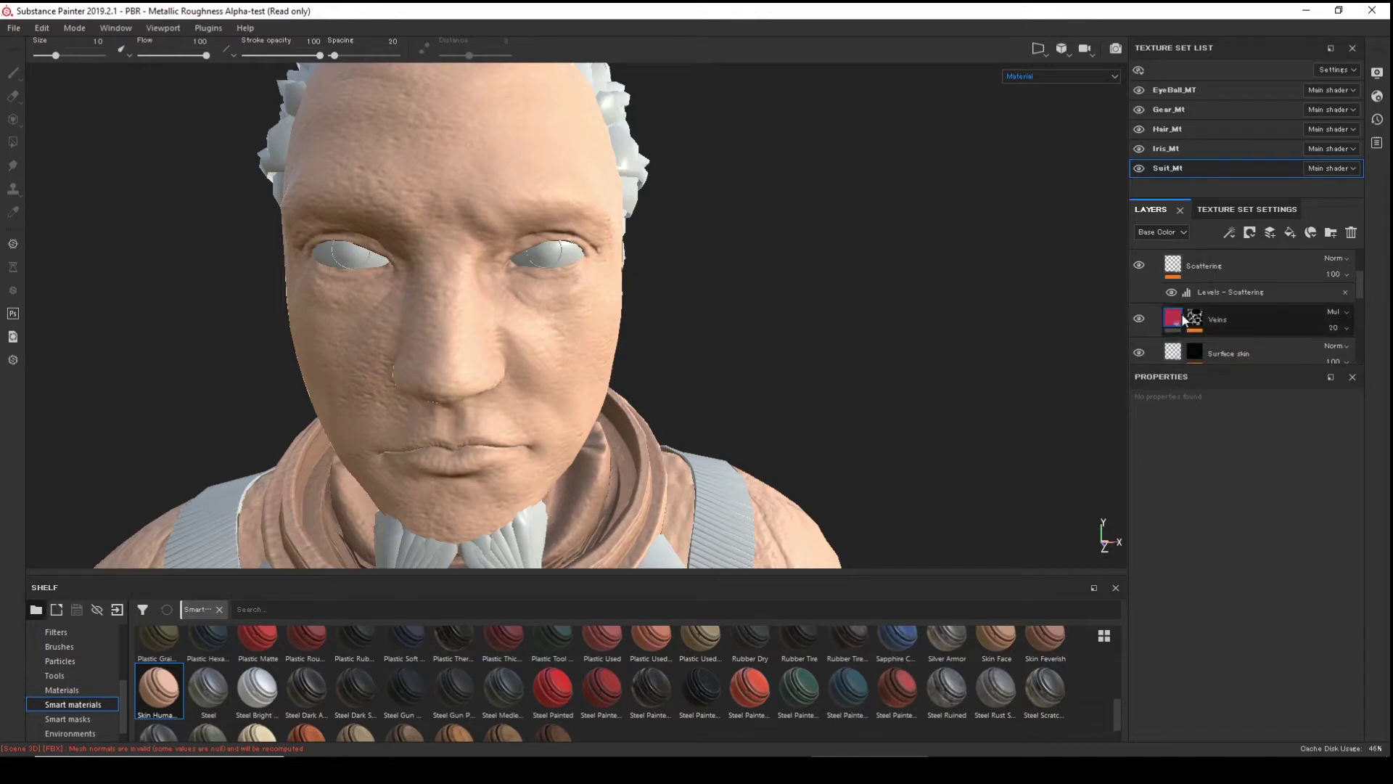
{"action": "scroll", "coordinate": [1169, 317], "scroll_direction": "down", "scroll_amount": 1}
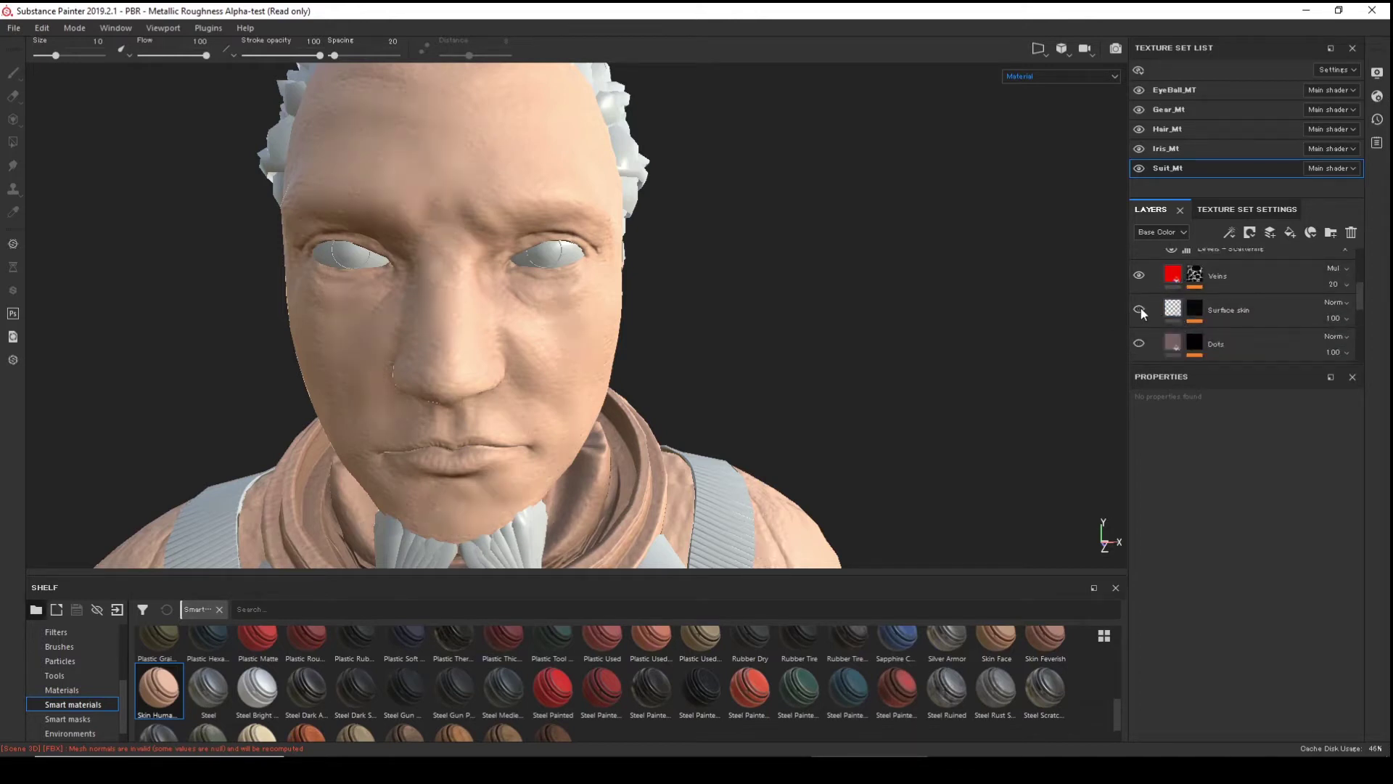
- Examine the skin on the face from the side and front with the two layers hidden
{"action": "left_click_drag", "start_coordinate": [762, 325], "coordinate": [920, 412], "text": "alt"}
{"action": "right_click_drag", "start_coordinate": [920, 412], "coordinate": [988, 478], "text": "alt"}
{"action": "left_click_drag", "start_coordinate": [987, 478], "coordinate": [929, 407], "text": "alt"}
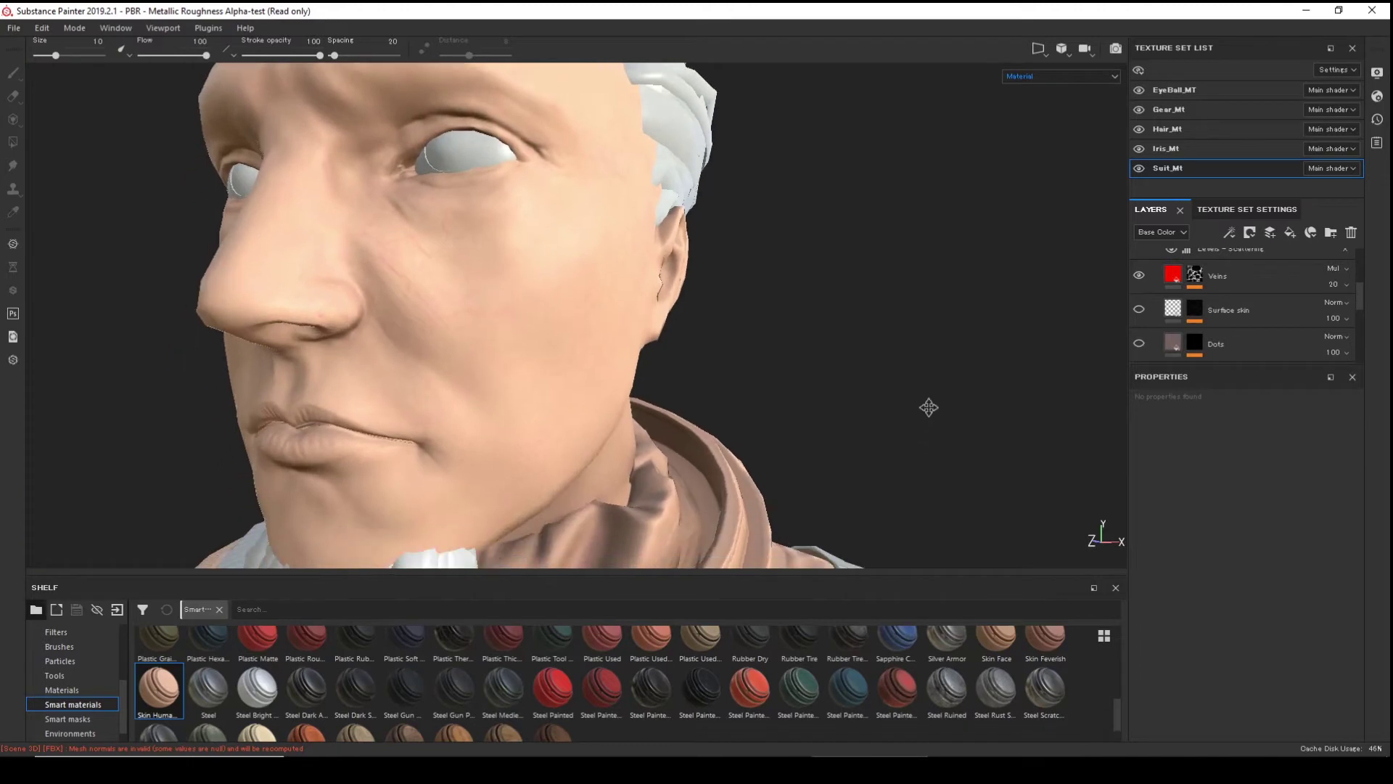
{"action": "left_click_drag", "start_coordinate": [747, 317], "coordinate": [958, 308], "text": "alt"}
{"action": "right_click_drag", "start_coordinate": [958, 308], "coordinate": [516, 298], "text": "alt"}
{"action": "left_click_drag", "start_coordinate": [515, 298], "coordinate": [567, 310], "text": "alt"}
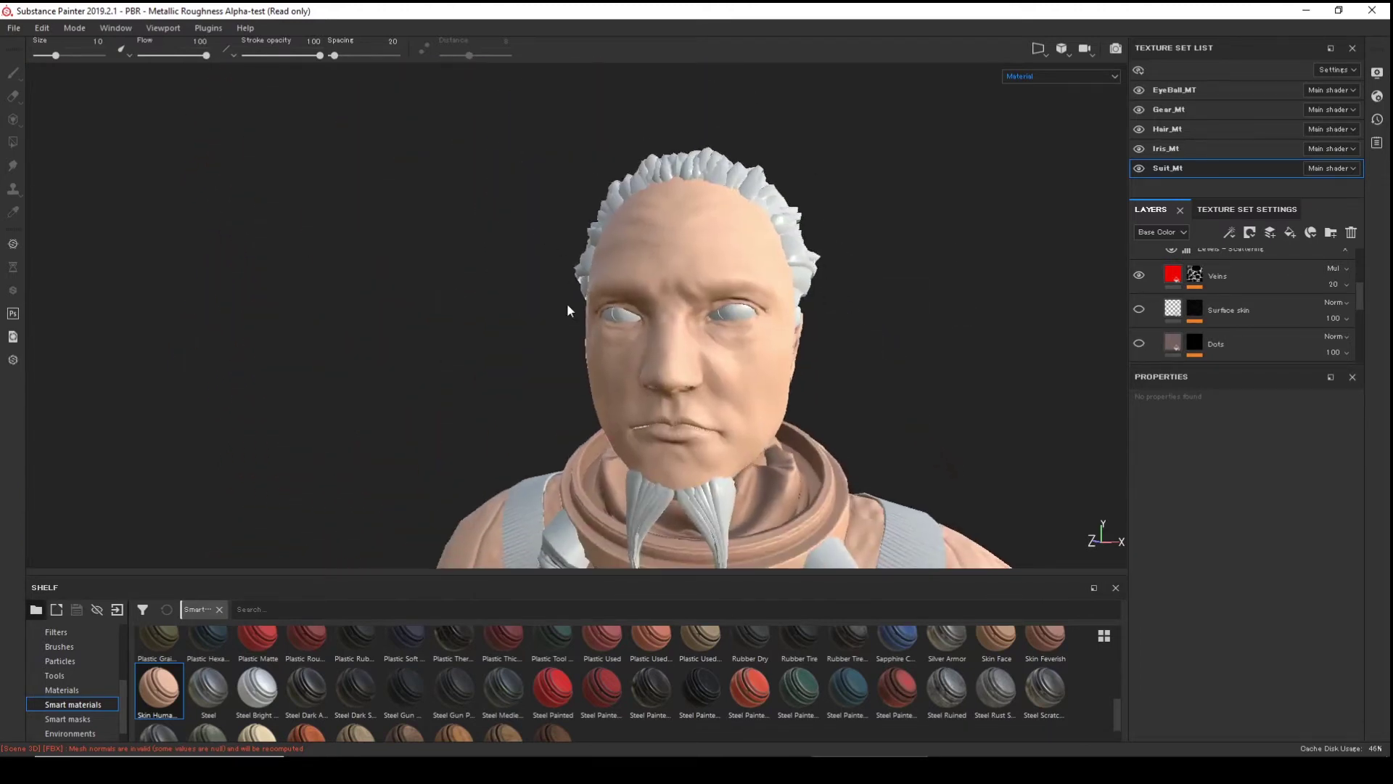
{"action": "left_click_drag", "start_coordinate": [558, 366], "coordinate": [510, 305], "text": "alt"}
- Add a color selection mask to the Skin Human Simple material and pick the head's red ID color
{"action": "scroll", "coordinate": [1145, 287], "scroll_direction": "up", "scroll_amount": 3}
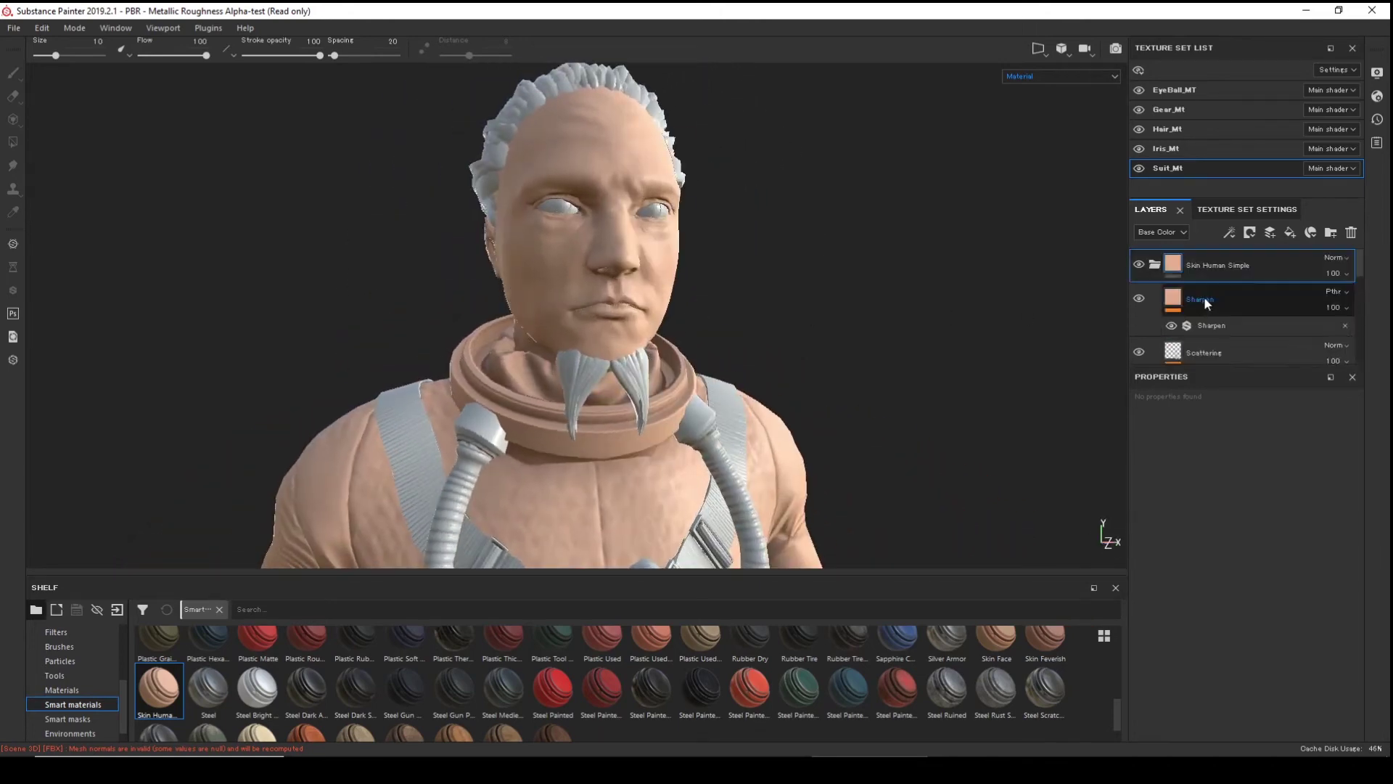
{"action": "left_click", "coordinate": [1155, 267]}
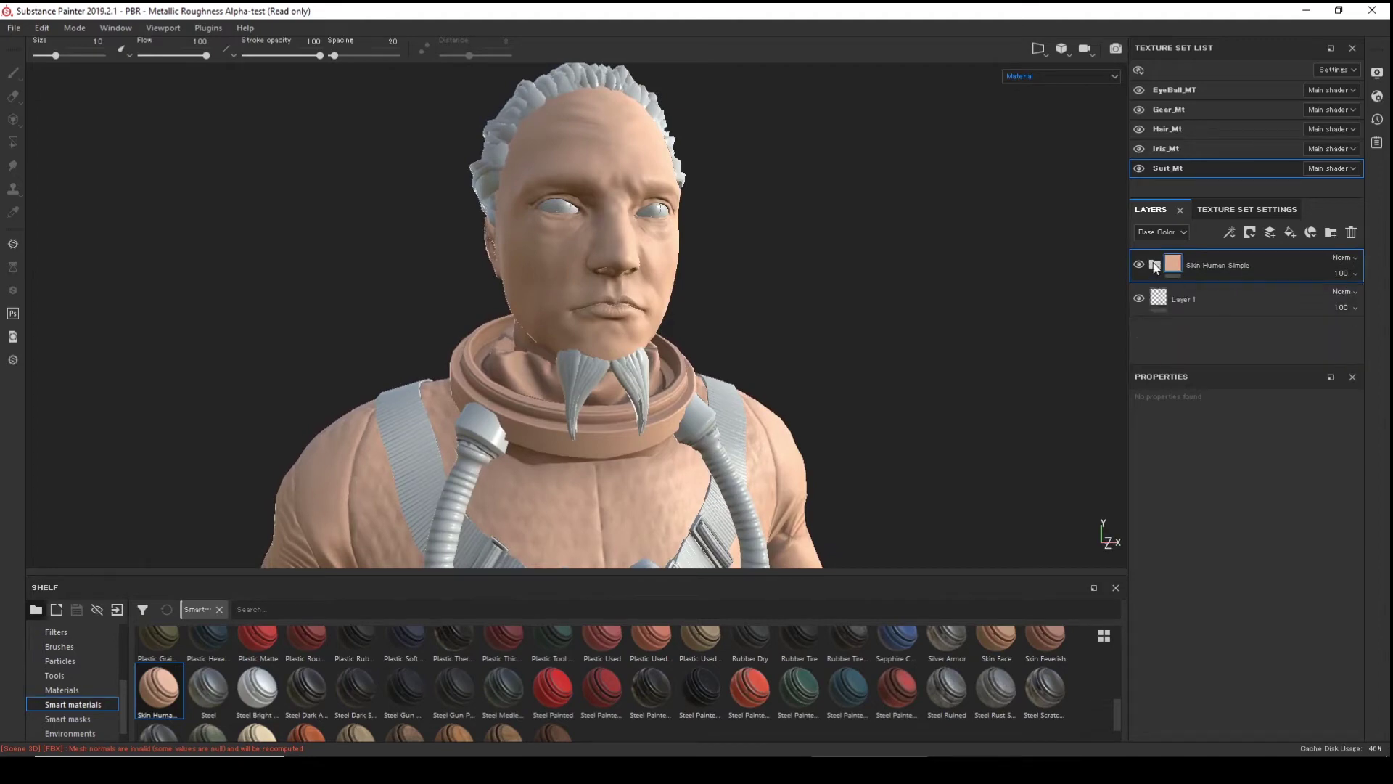
{"action": "right_click", "coordinate": [1155, 267]}
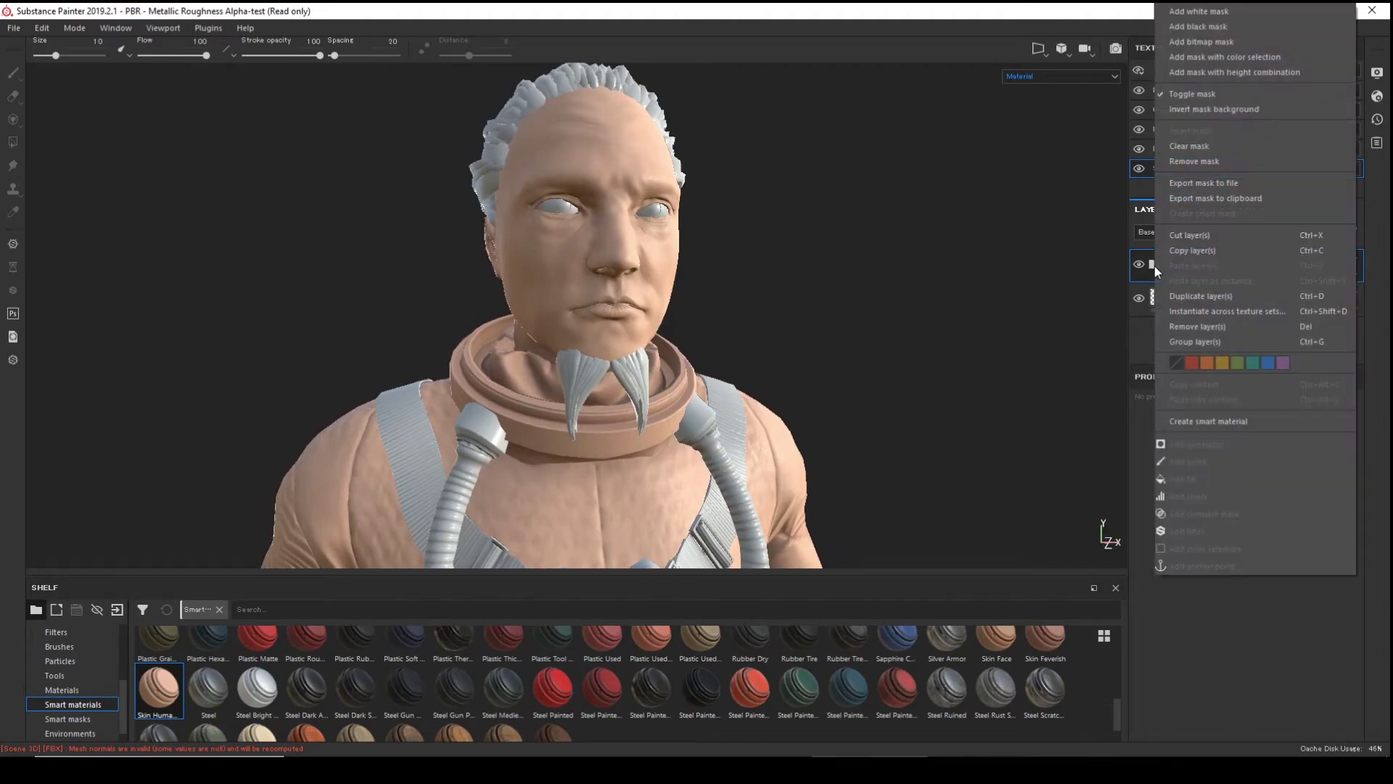
{"action": "left_click", "coordinate": [1258, 56]}
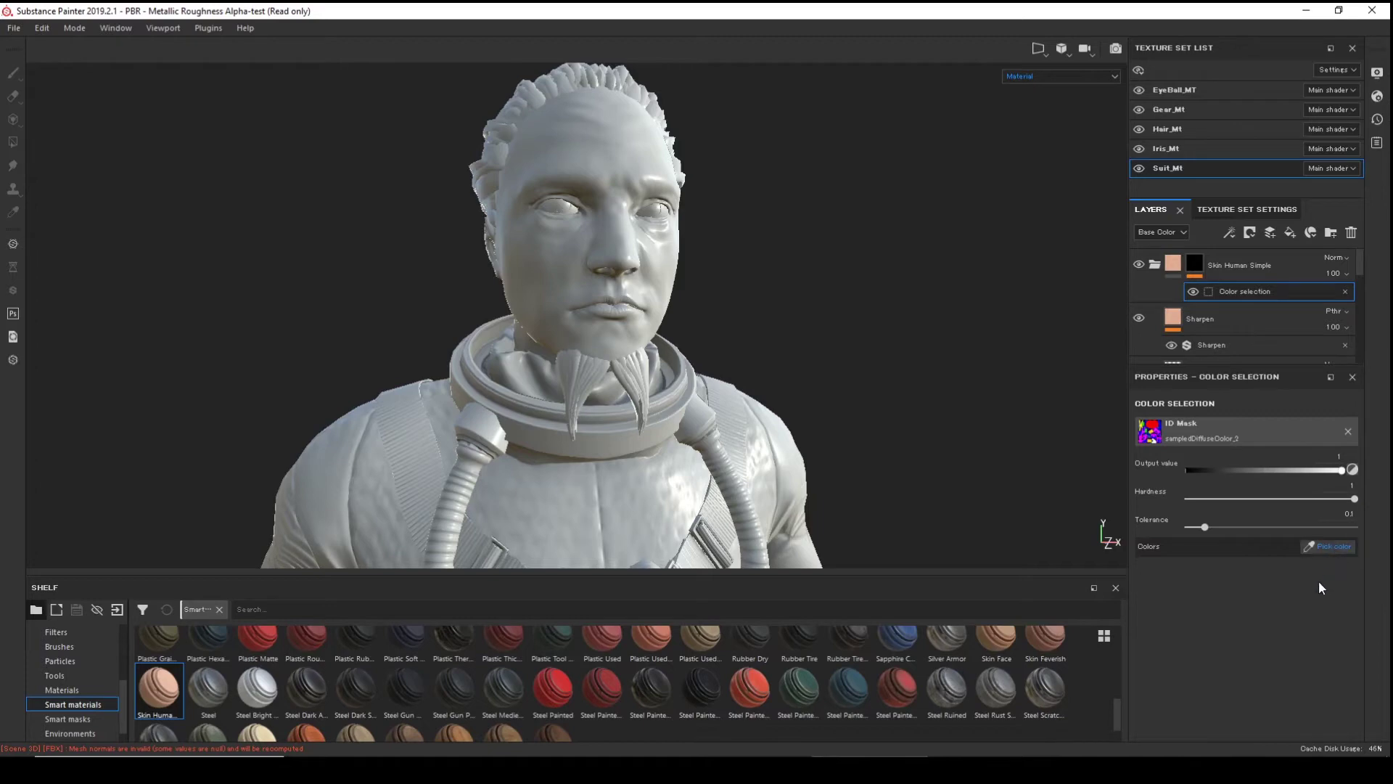
{"action": "left_click", "coordinate": [1331, 545]}
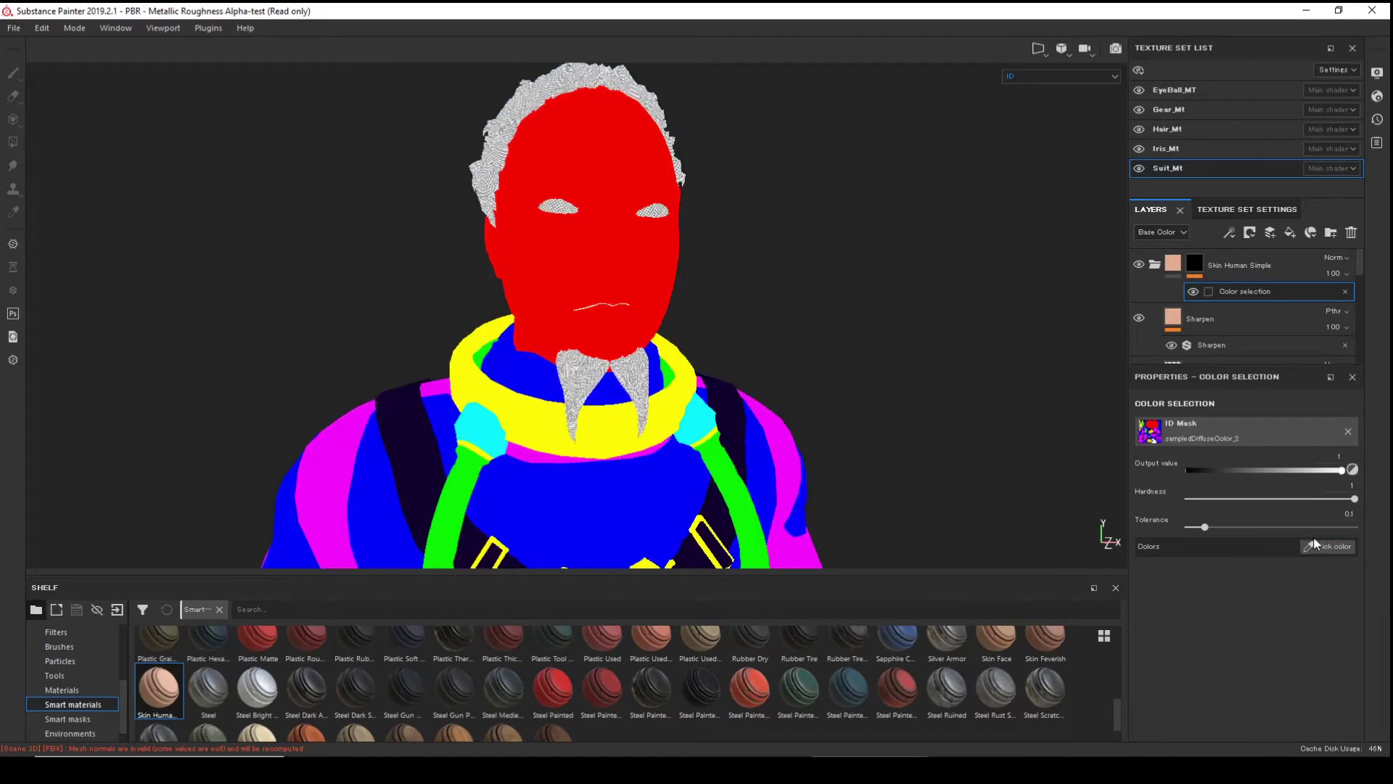
{"action": "left_click", "coordinate": [572, 255]}
- Check from several angles how the masked skin material covers the head and leaves the suit
{"action": "left_click_drag", "start_coordinate": [572, 258], "coordinate": [818, 298], "text": "alt"}
{"action": "scroll", "coordinate": [670, 283], "scroll_direction": "down", "scroll_amount": 3}
{"action": "middle_click_drag", "start_coordinate": [818, 298], "coordinate": [832, 322], "text": "alt"}
{"action": "right_click_drag", "start_coordinate": [832, 322], "coordinate": [1011, 354], "text": "alt"}
{"action": "left_click_drag", "start_coordinate": [1011, 354], "coordinate": [701, 300], "text": "alt"}
{"action": "middle_click_drag", "start_coordinate": [700, 300], "coordinate": [787, 213], "text": "alt"}
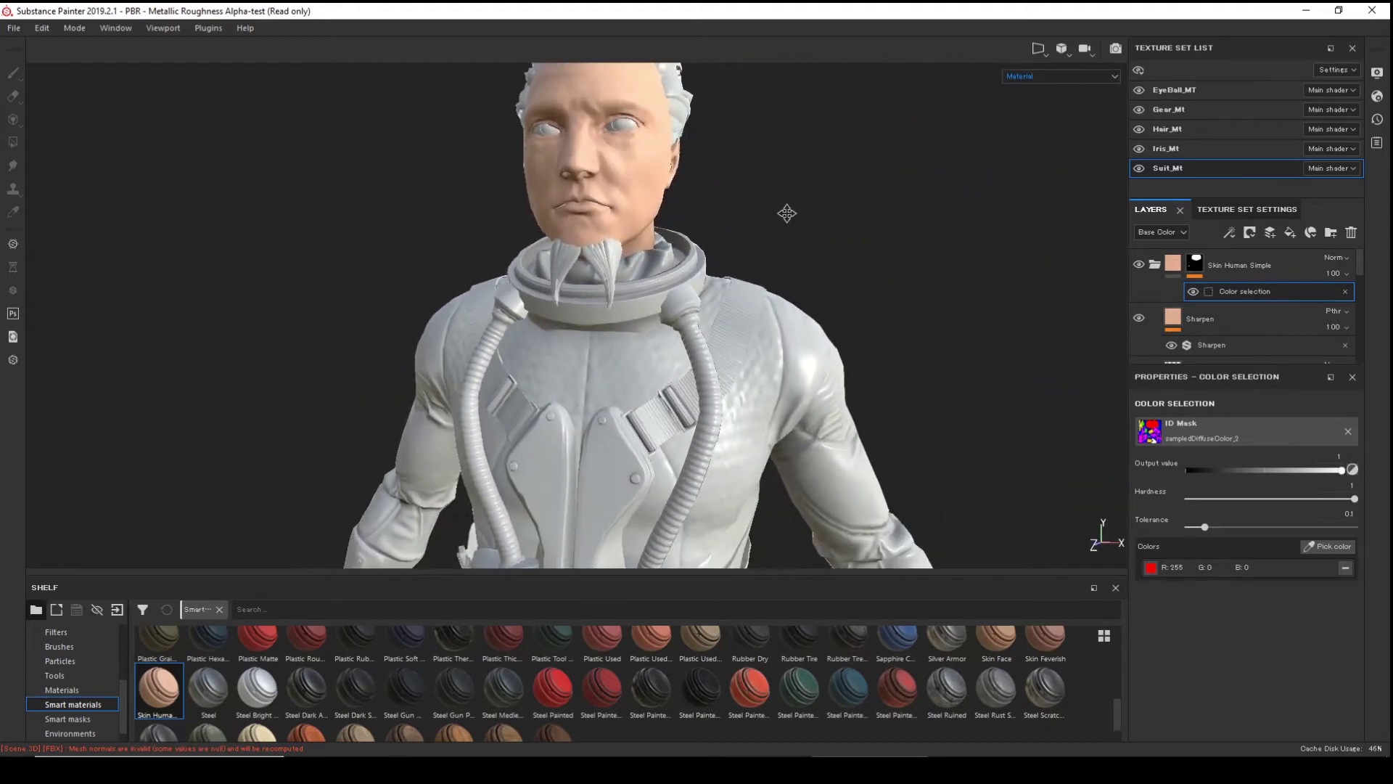
{"action": "scroll", "coordinate": [766, 249], "scroll_direction": "up", "scroll_amount": 3}
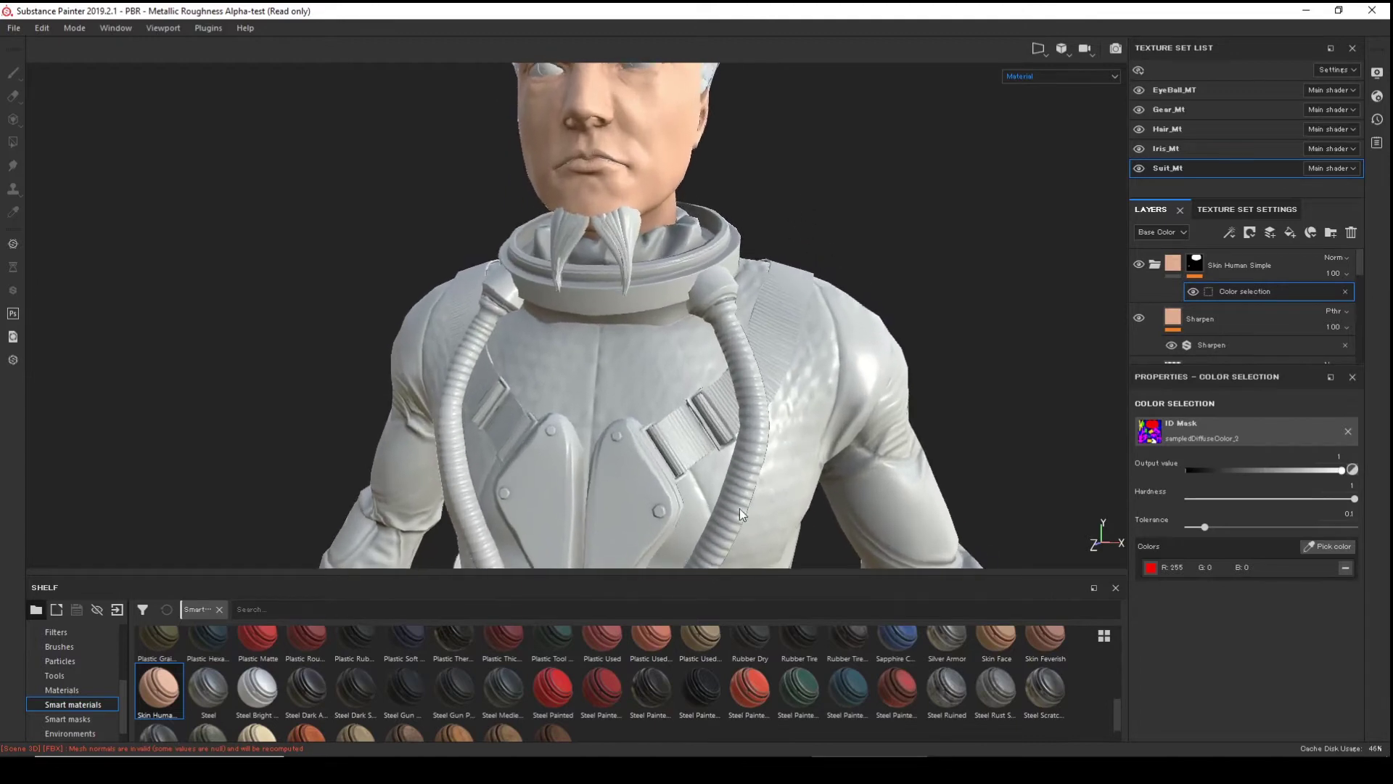
- Enlarge the shelf, preview the leather smart materials and apply Leather Stylized to the Suit texture set
{"action": "scroll", "coordinate": [639, 661], "scroll_direction": "down", "scroll_amount": 1}
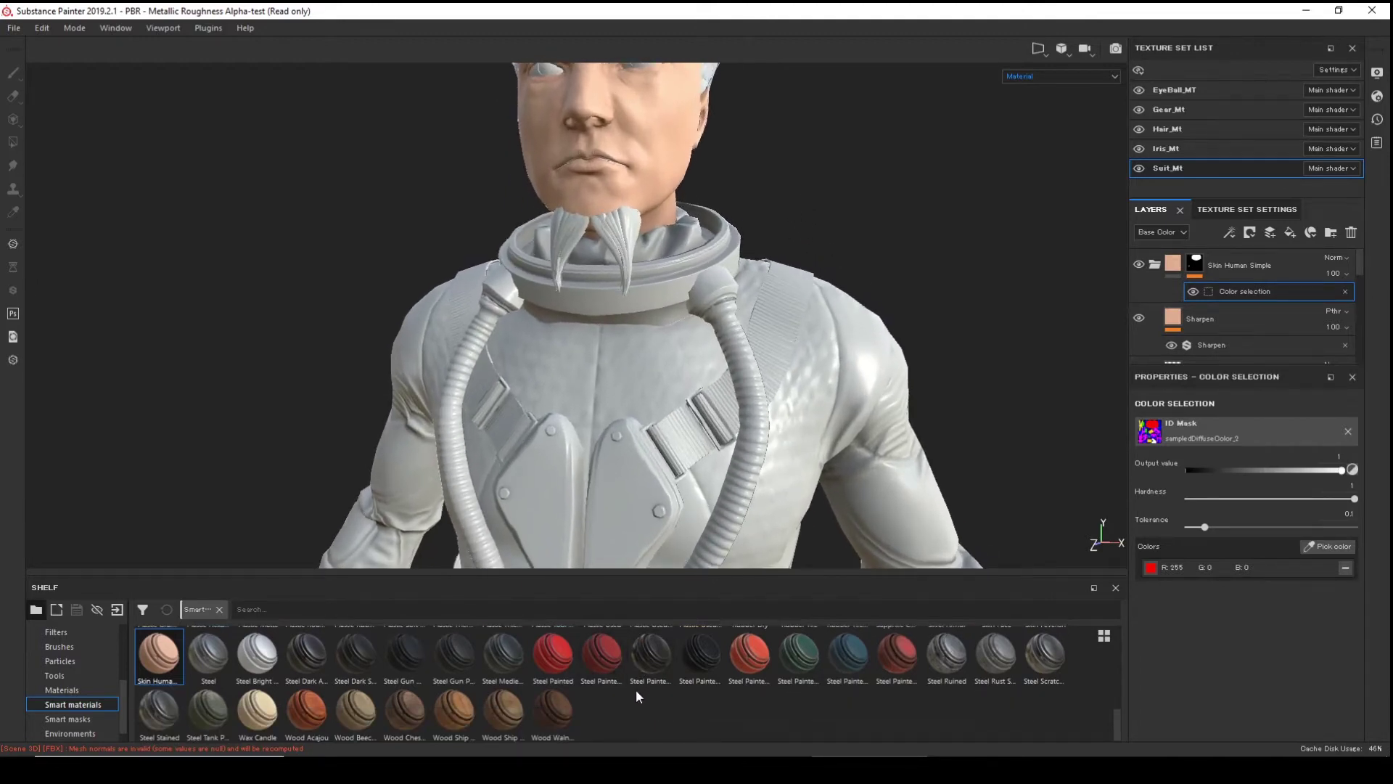
{"action": "scroll", "coordinate": [636, 691], "scroll_direction": "up", "scroll_amount": 1}
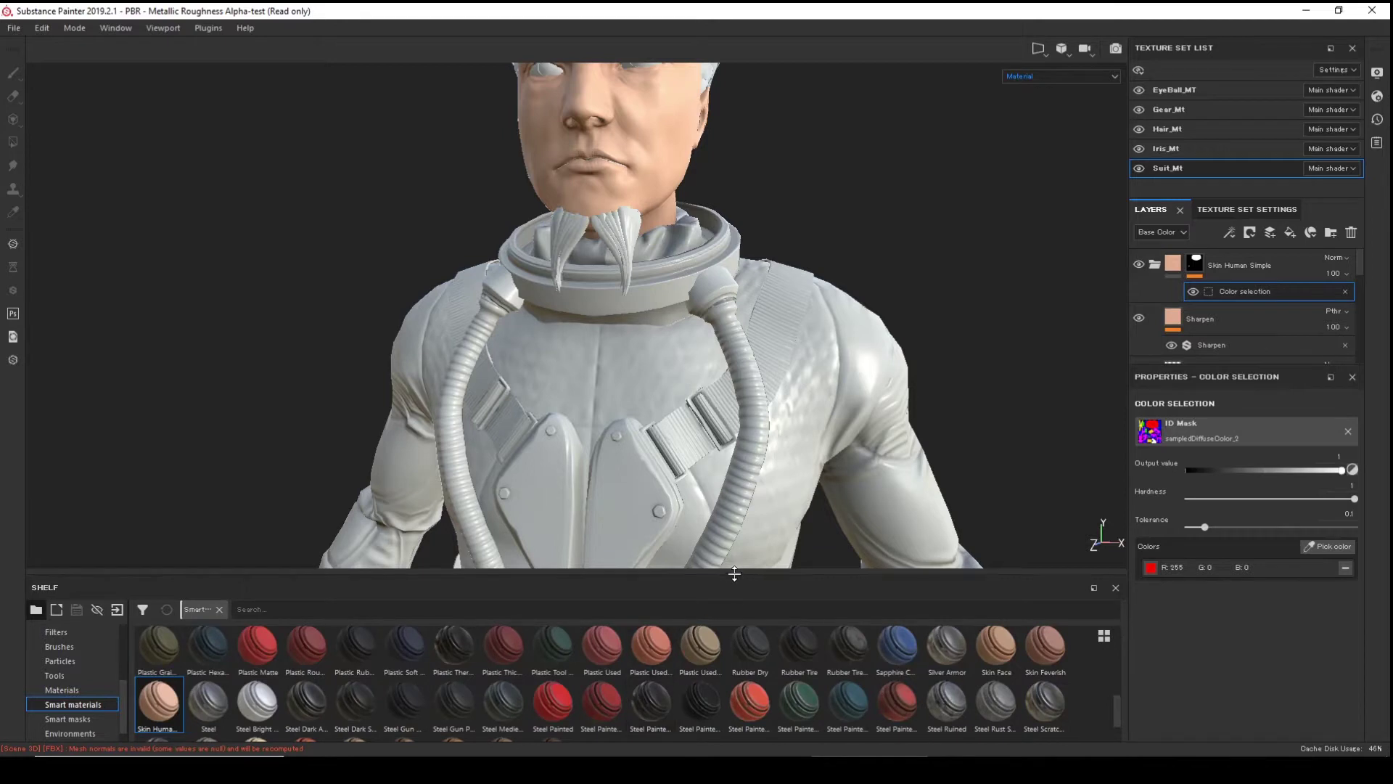
{"action": "left_click_drag", "start_coordinate": [734, 574], "coordinate": [734, 444]}
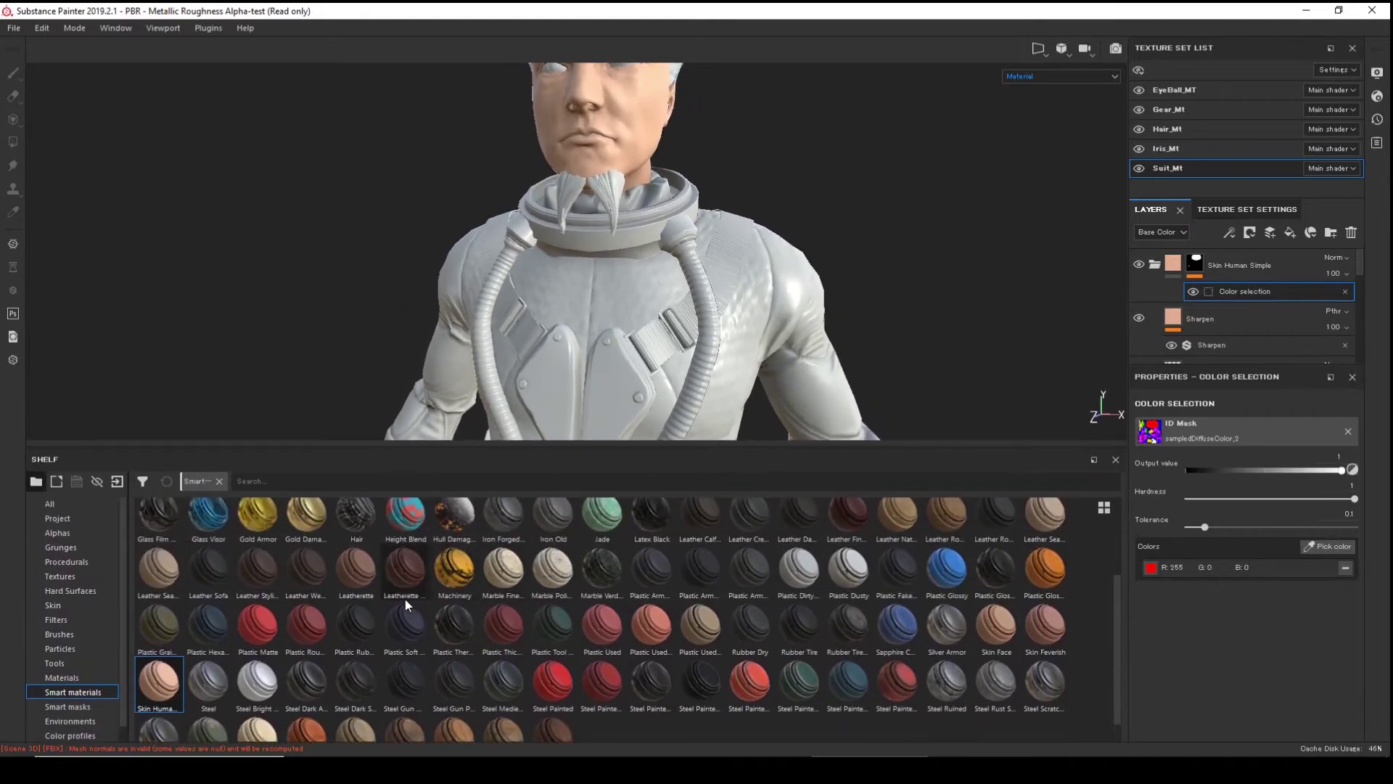
{"action": "mouse_move", "coordinate": [395, 569]}
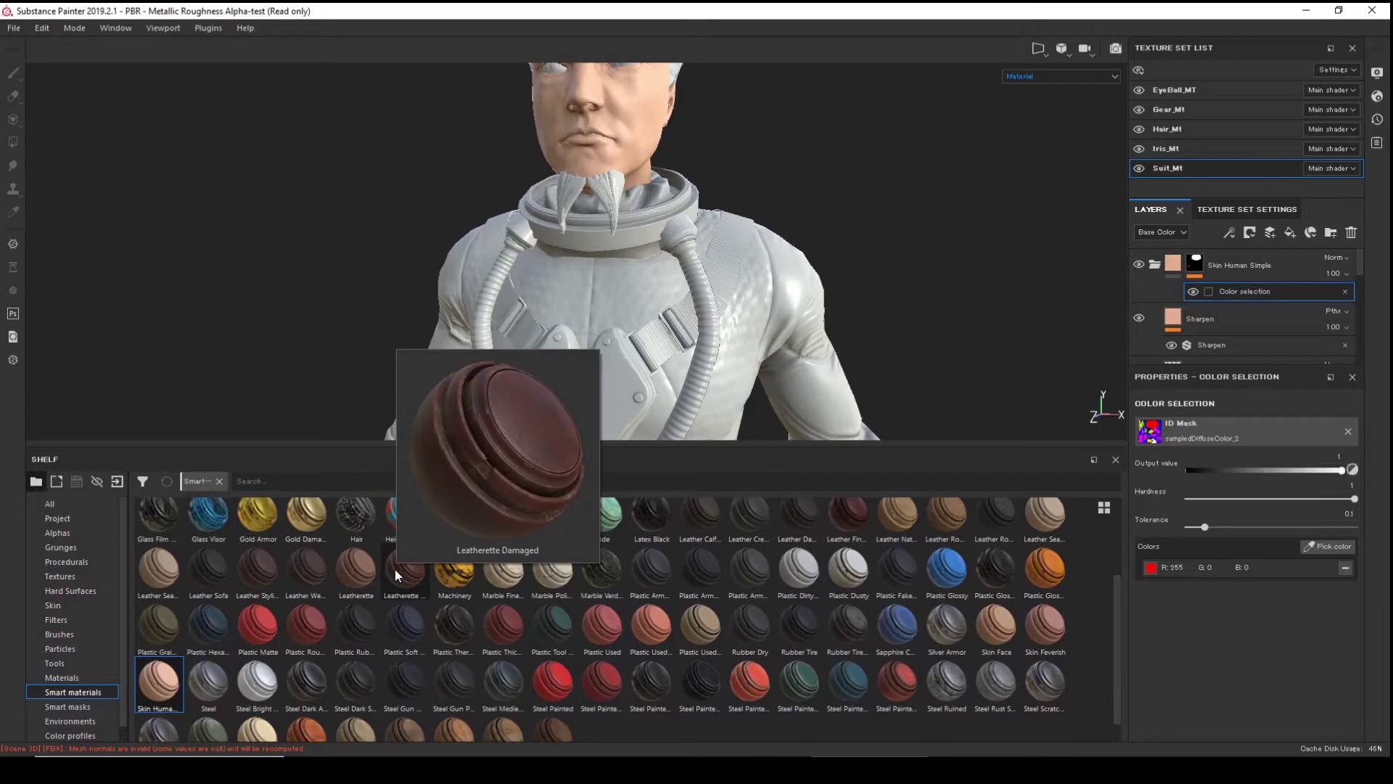
{"action": "mouse_move", "coordinate": [346, 573]}
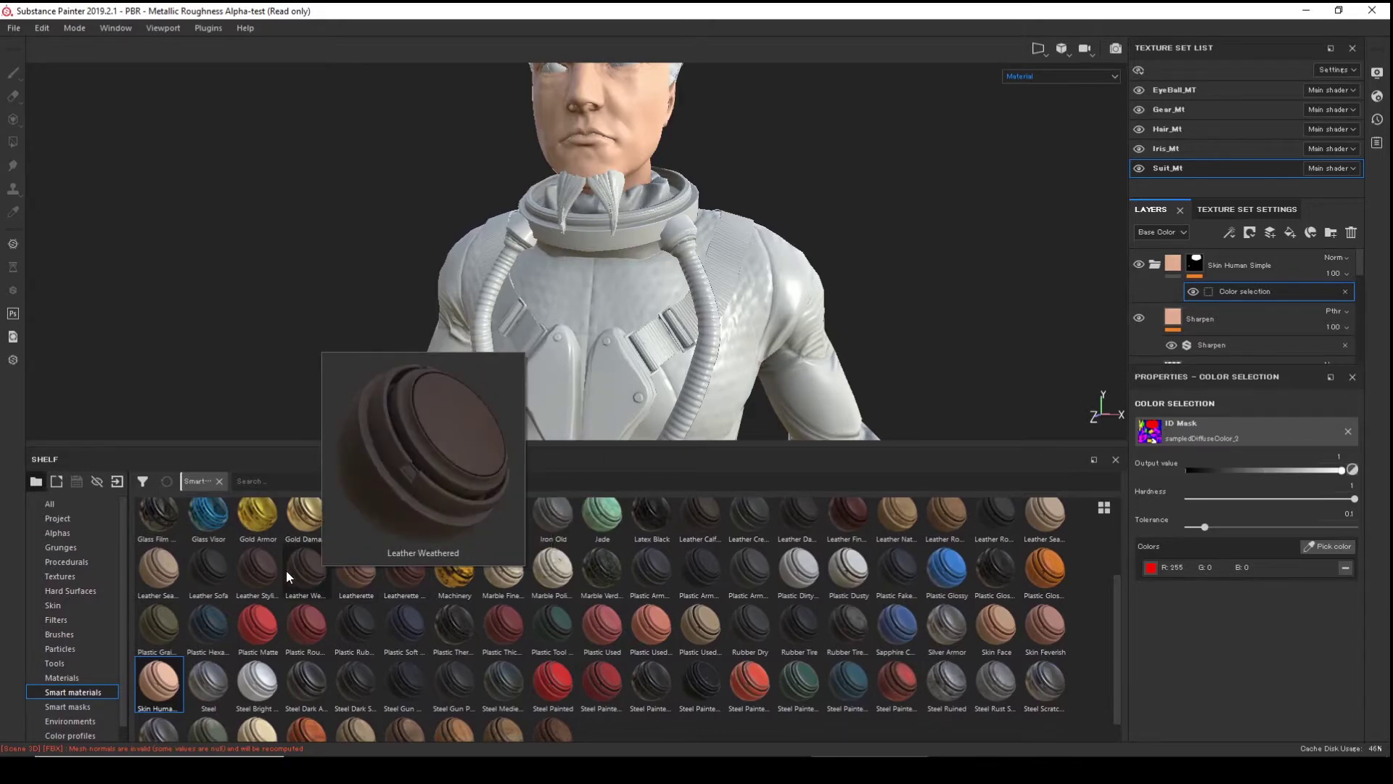
{"action": "mouse_move", "coordinate": [267, 569]}
{"action": "left_click_drag", "start_coordinate": [265, 570], "coordinate": [627, 289]}
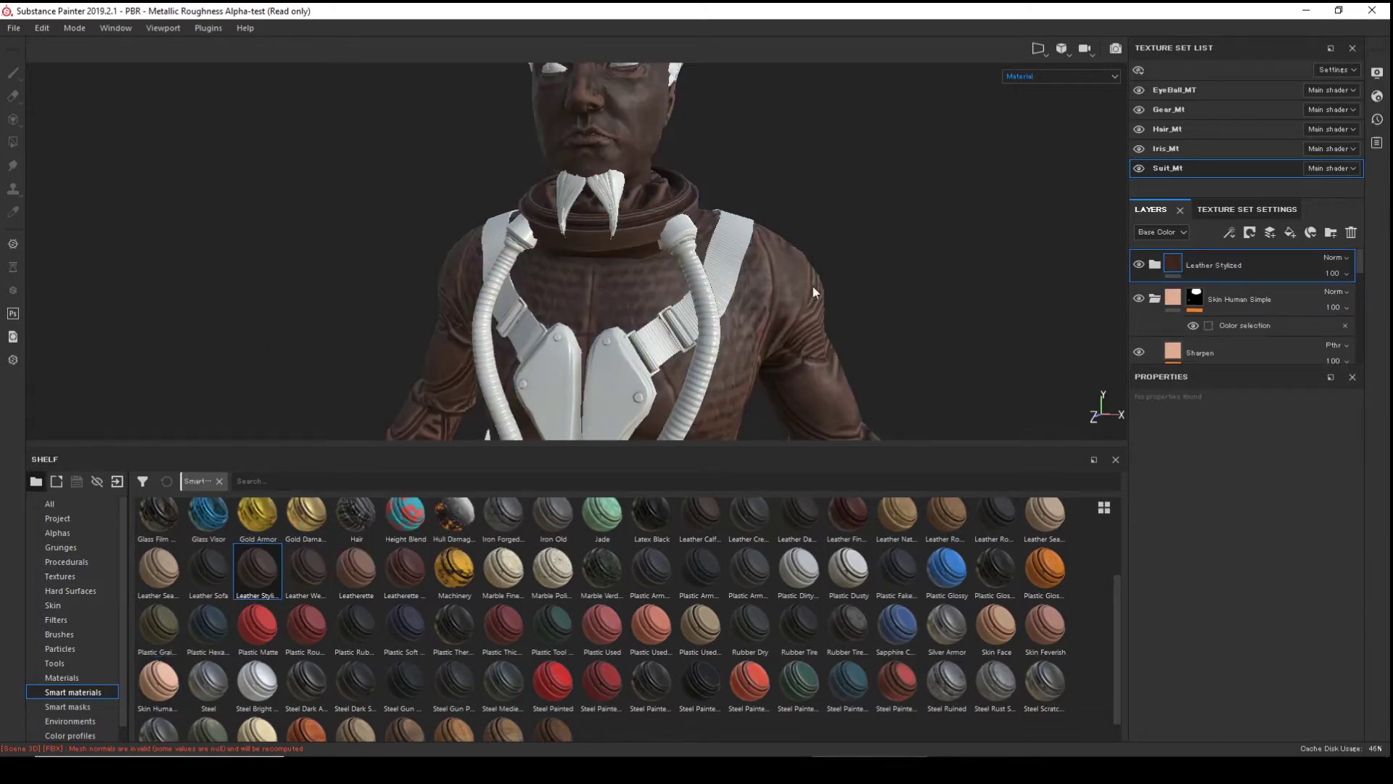
- Add a color selection mask to the Leather Stylized material and pick the upper arm's blue ID color
{"action": "middle_click_drag", "start_coordinate": [814, 303], "coordinate": [800, 150]}
{"action": "left_click_drag", "start_coordinate": [800, 150], "coordinate": [835, 243], "text": "alt"}
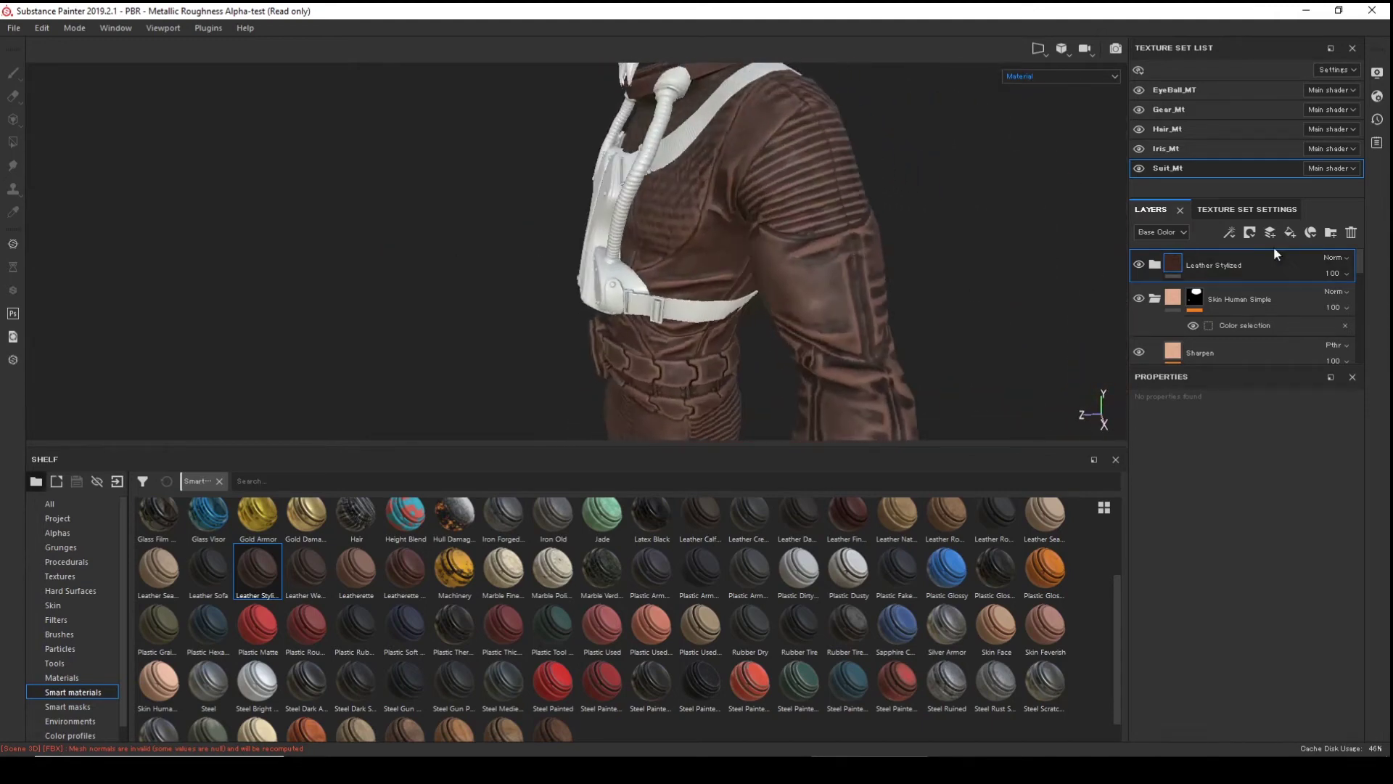
{"action": "right_click", "coordinate": [1238, 261]}
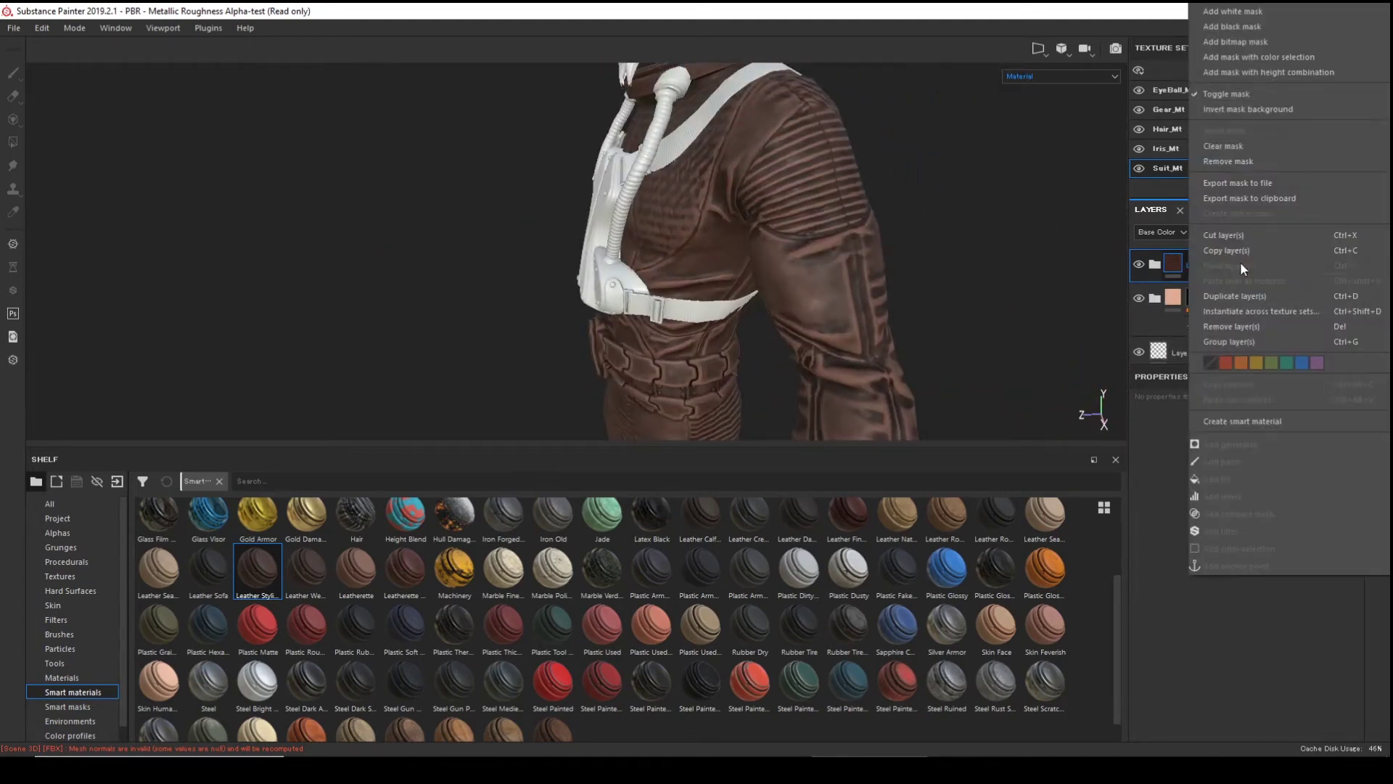
{"action": "left_click", "coordinate": [1276, 58]}
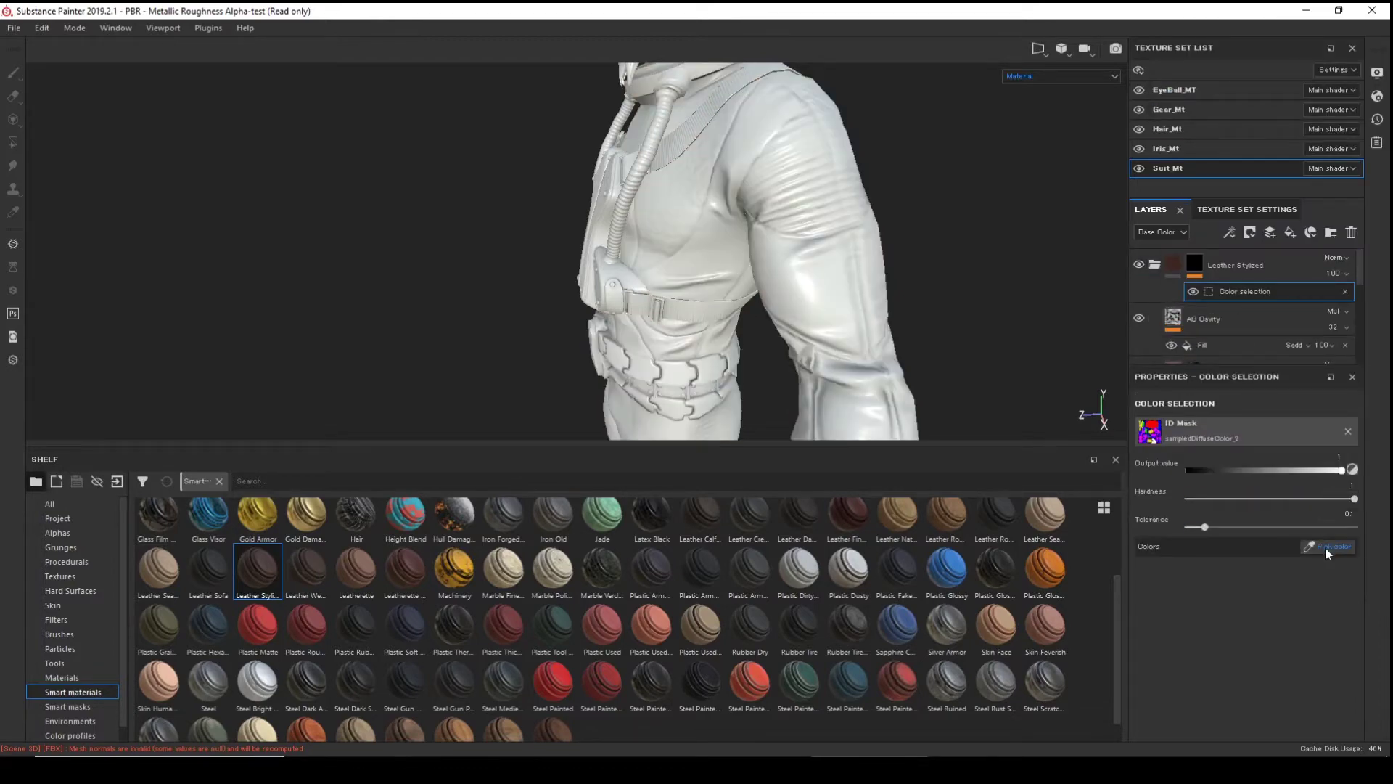
{"action": "left_click", "coordinate": [1325, 546]}
{"action": "left_click", "coordinate": [807, 181]}
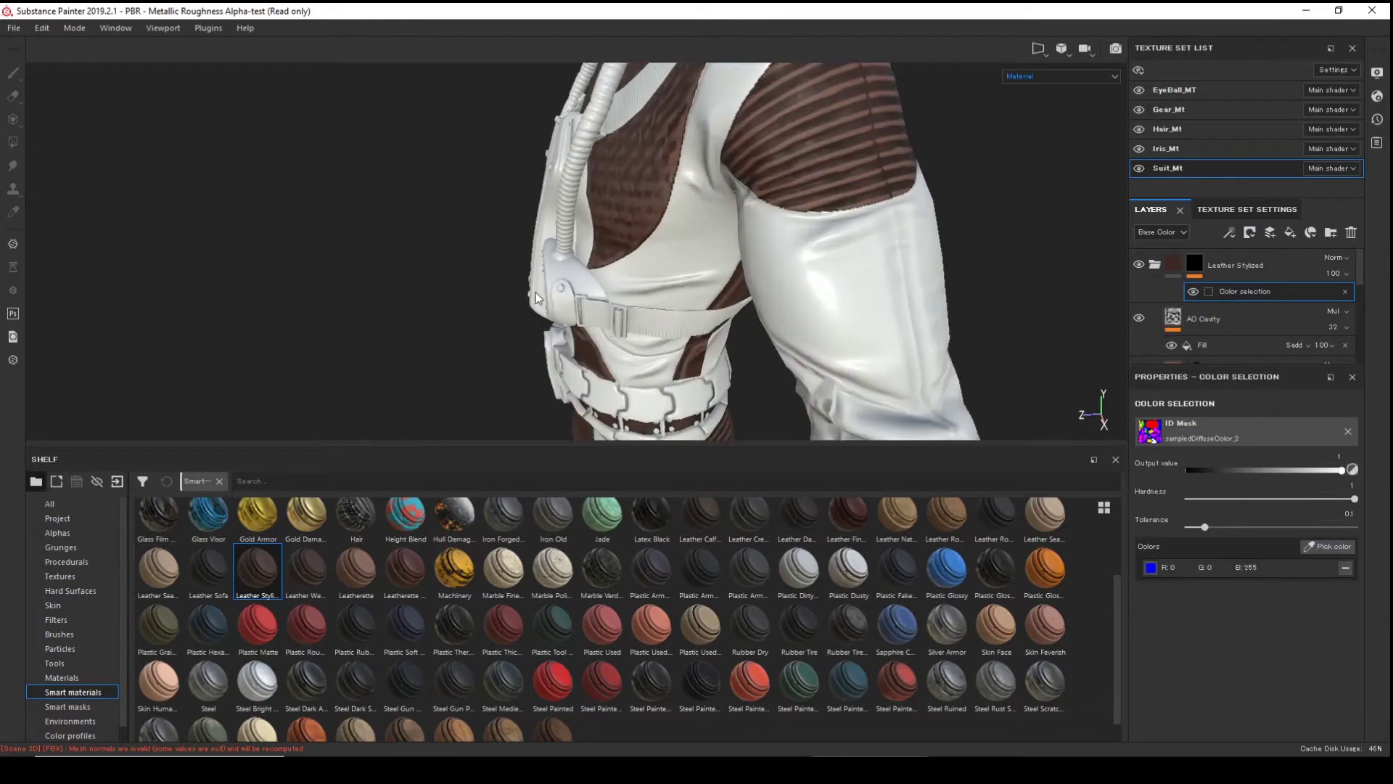
- Inspect the masked leather areas on the torso, arms, legs and boots
{"action": "middle_click_drag", "start_coordinate": [579, 308], "coordinate": [751, 227], "text": "alt"}
{"action": "left_click_drag", "start_coordinate": [751, 227], "coordinate": [873, 254], "text": "alt"}
{"action": "middle_click_drag", "start_coordinate": [873, 254], "coordinate": [809, 163], "text": "alt"}
{"action": "right_click_drag", "start_coordinate": [809, 163], "coordinate": [523, 302], "text": "alt"}
{"action": "middle_click_drag", "start_coordinate": [523, 302], "coordinate": [643, 215], "text": "alt"}
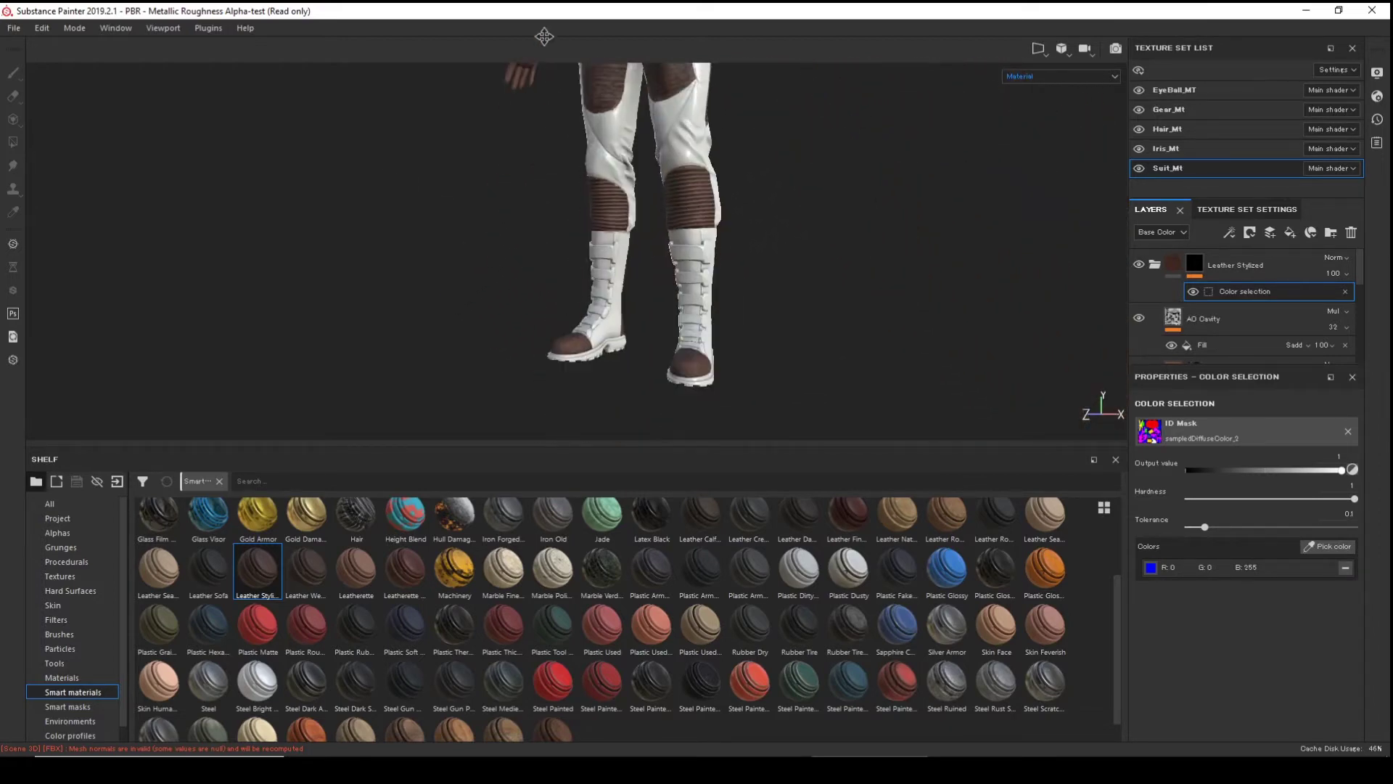
{"action": "left_click_drag", "start_coordinate": [643, 215], "coordinate": [682, 158], "text": "alt"}
{"action": "middle_click_drag", "start_coordinate": [683, 158], "coordinate": [759, 277], "text": "alt"}
{"action": "left_click_drag", "start_coordinate": [759, 276], "coordinate": [801, 246], "text": "alt"}
{"action": "right_click_drag", "start_coordinate": [801, 245], "coordinate": [841, 305], "text": "alt"}
{"action": "left_click_drag", "start_coordinate": [842, 305], "coordinate": [788, 267], "text": "alt"}
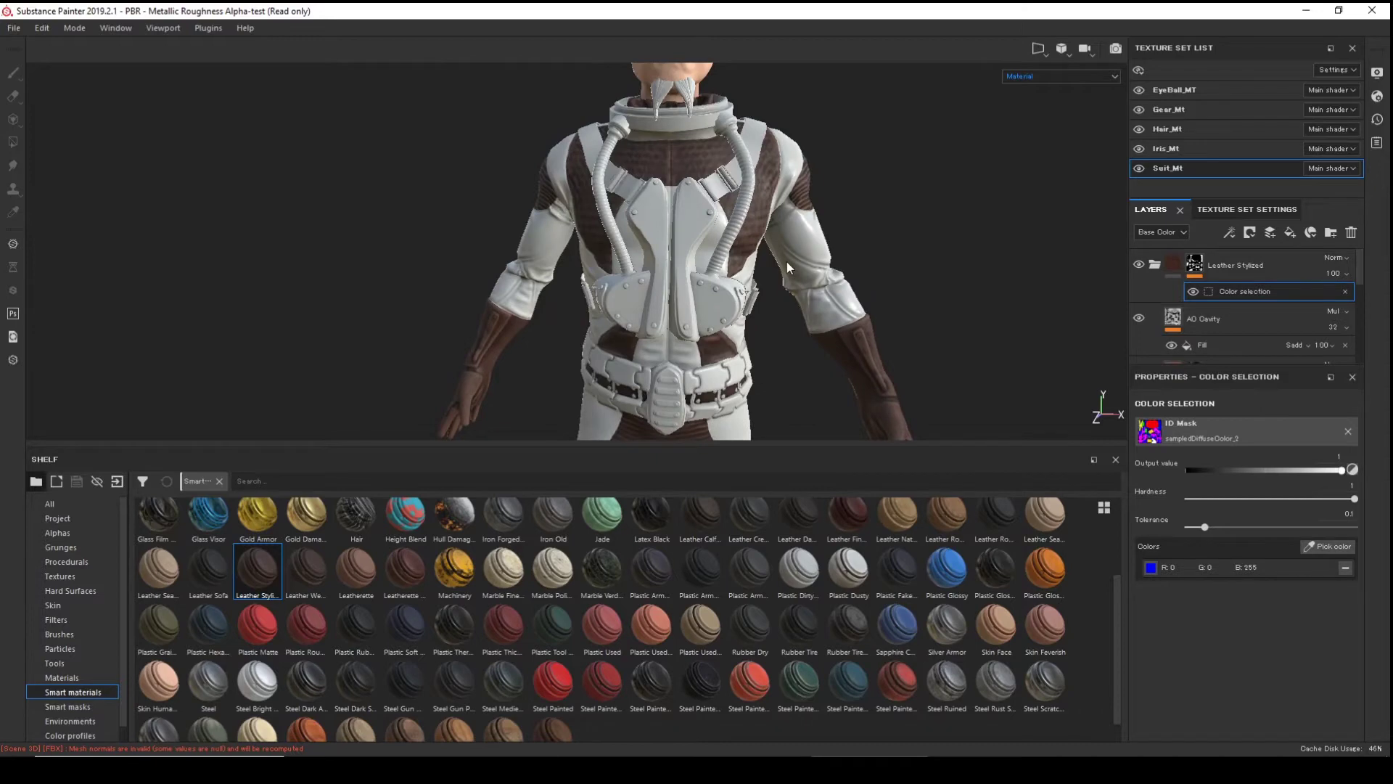
{"action": "right_click_drag", "start_coordinate": [786, 267], "coordinate": [774, 424], "text": "alt"}
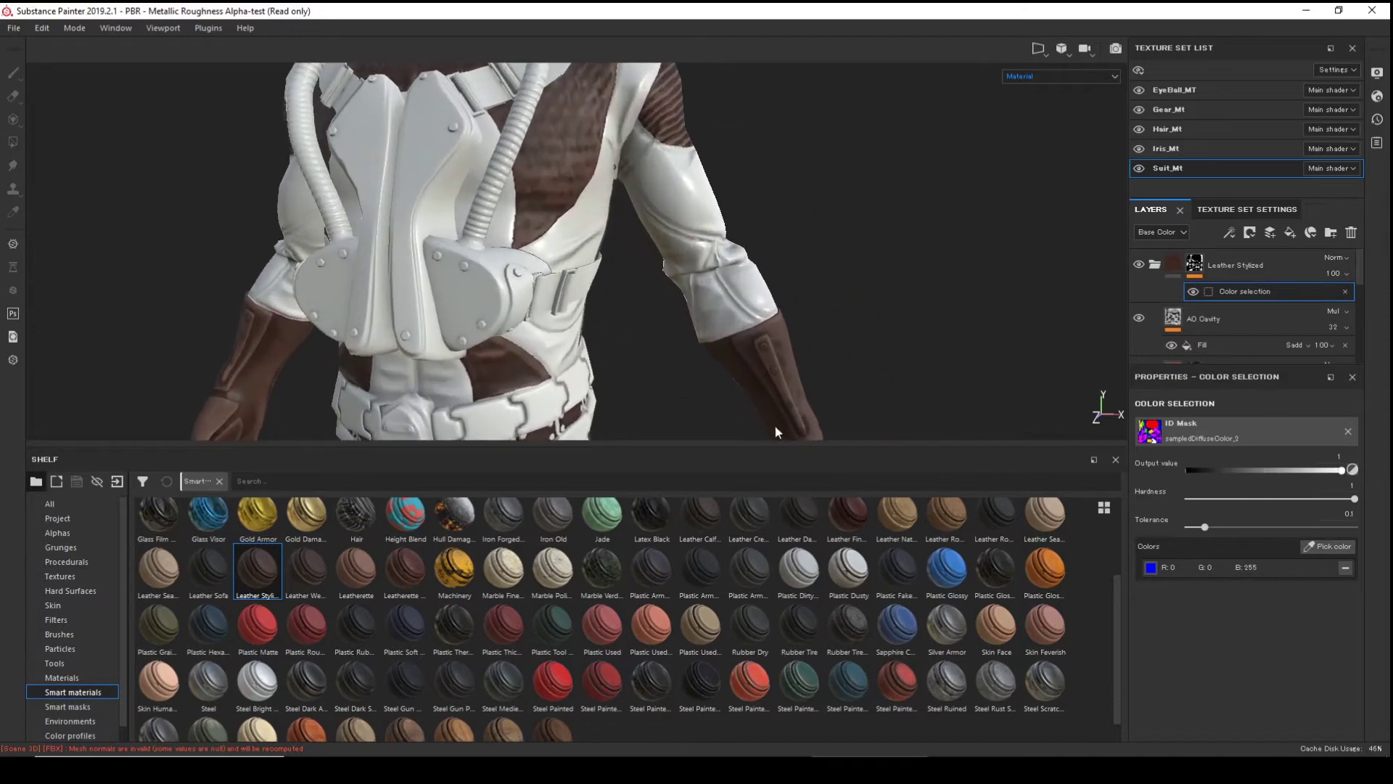
- Find the Fabric Synthetic Dots smart material in the shelf and apply it to the Suit texture set
{"action": "scroll", "coordinate": [648, 618], "scroll_direction": "up", "scroll_amount": 2}
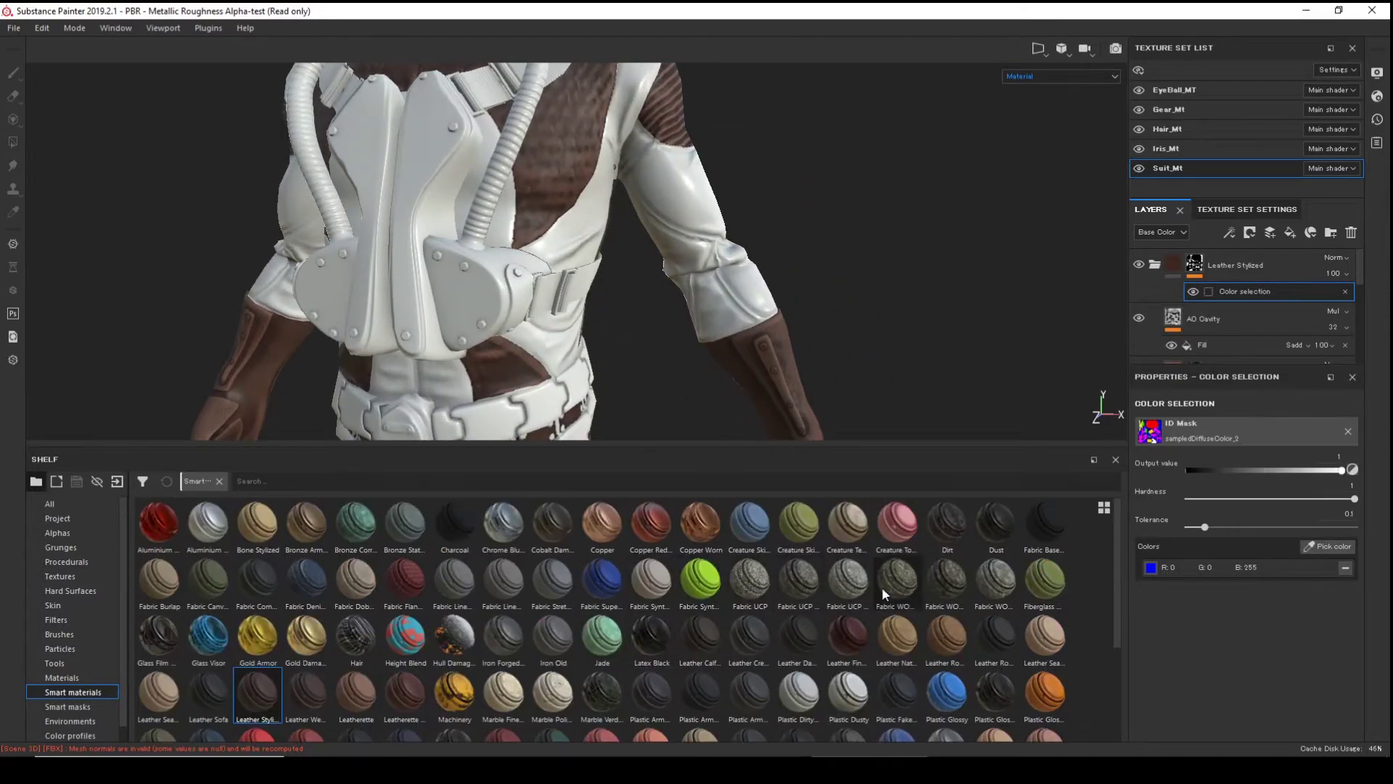
{"action": "mouse_move", "coordinate": [646, 586]}
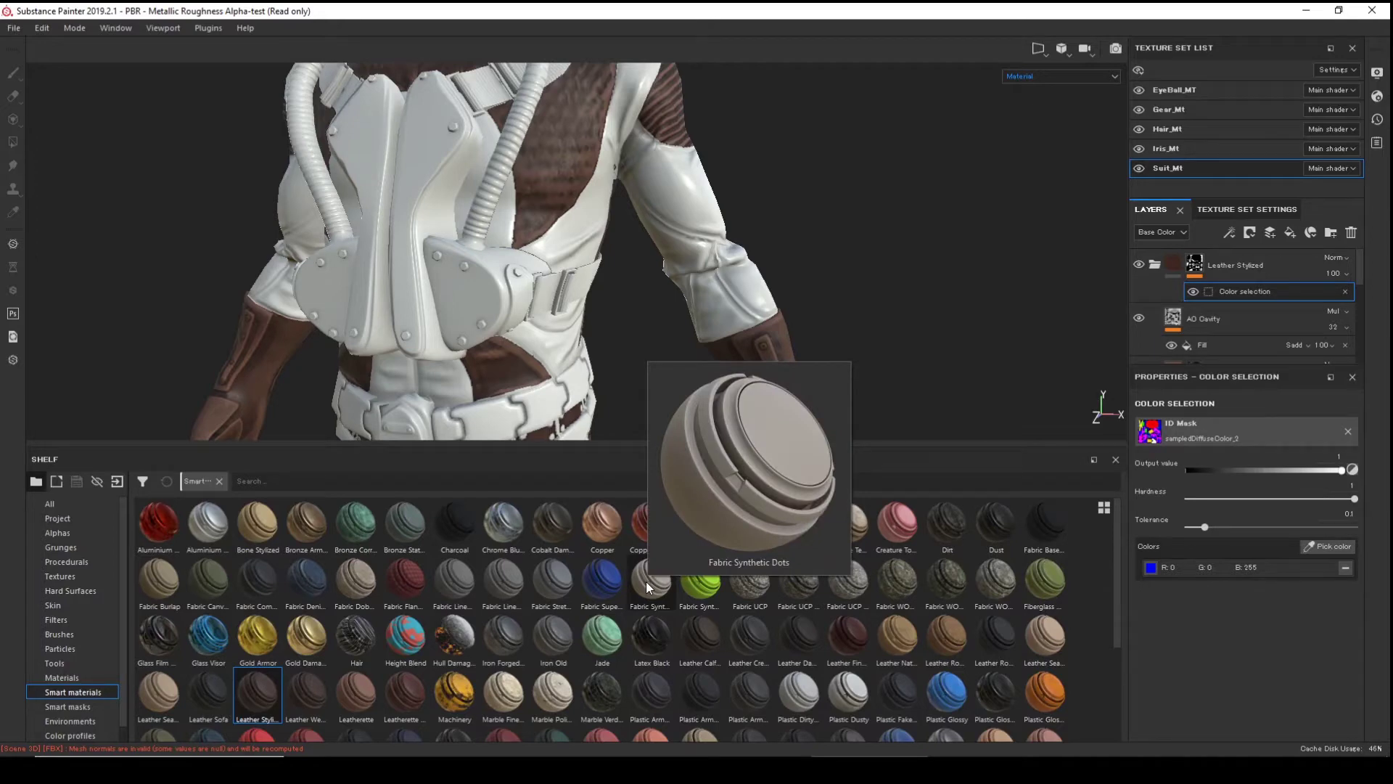
{"action": "left_click_drag", "start_coordinate": [646, 586], "coordinate": [681, 202]}
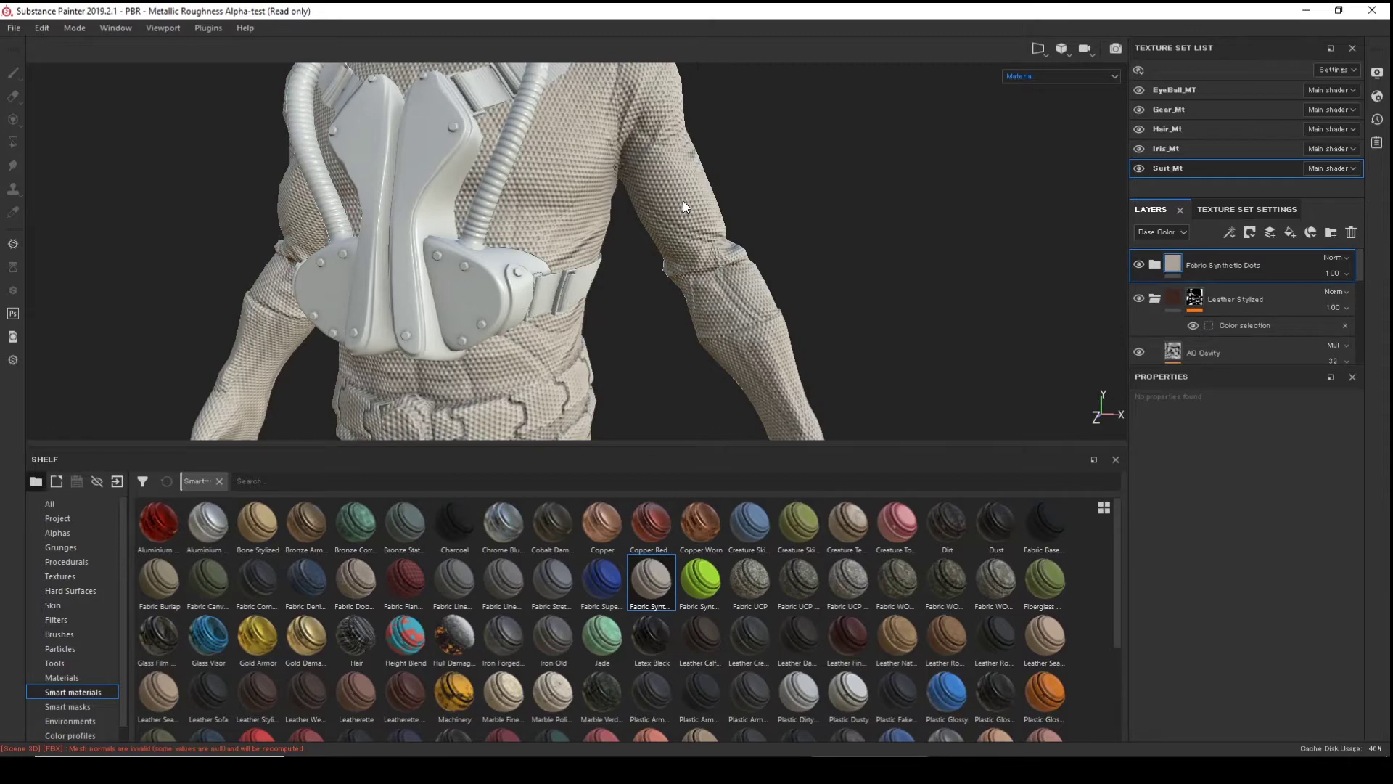
- Add a color selection mask to the Fabric Synthetic Dots material and pick the upper arm's magenta ID color
{"action": "right_click", "coordinate": [1220, 262]}
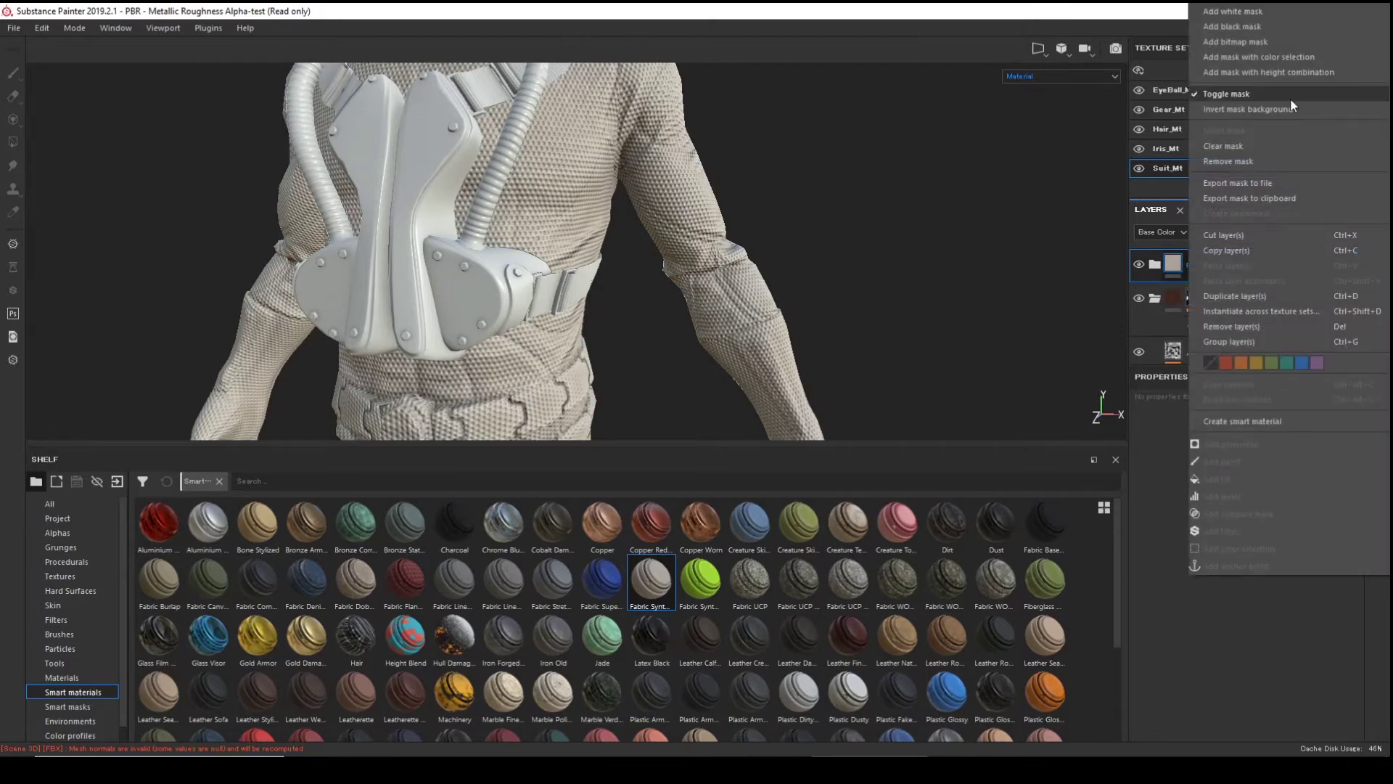
{"action": "left_click", "coordinate": [1277, 57]}
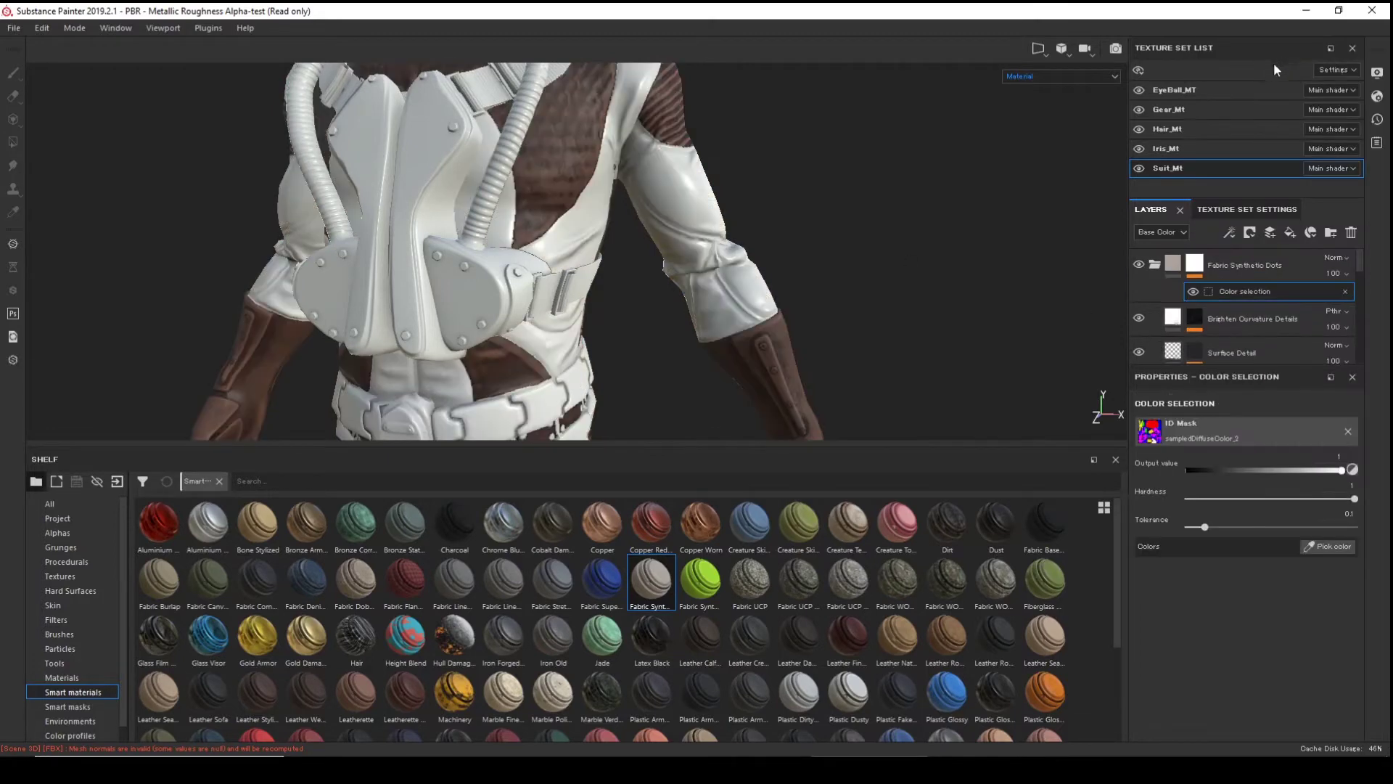
{"action": "left_click", "coordinate": [1324, 546]}
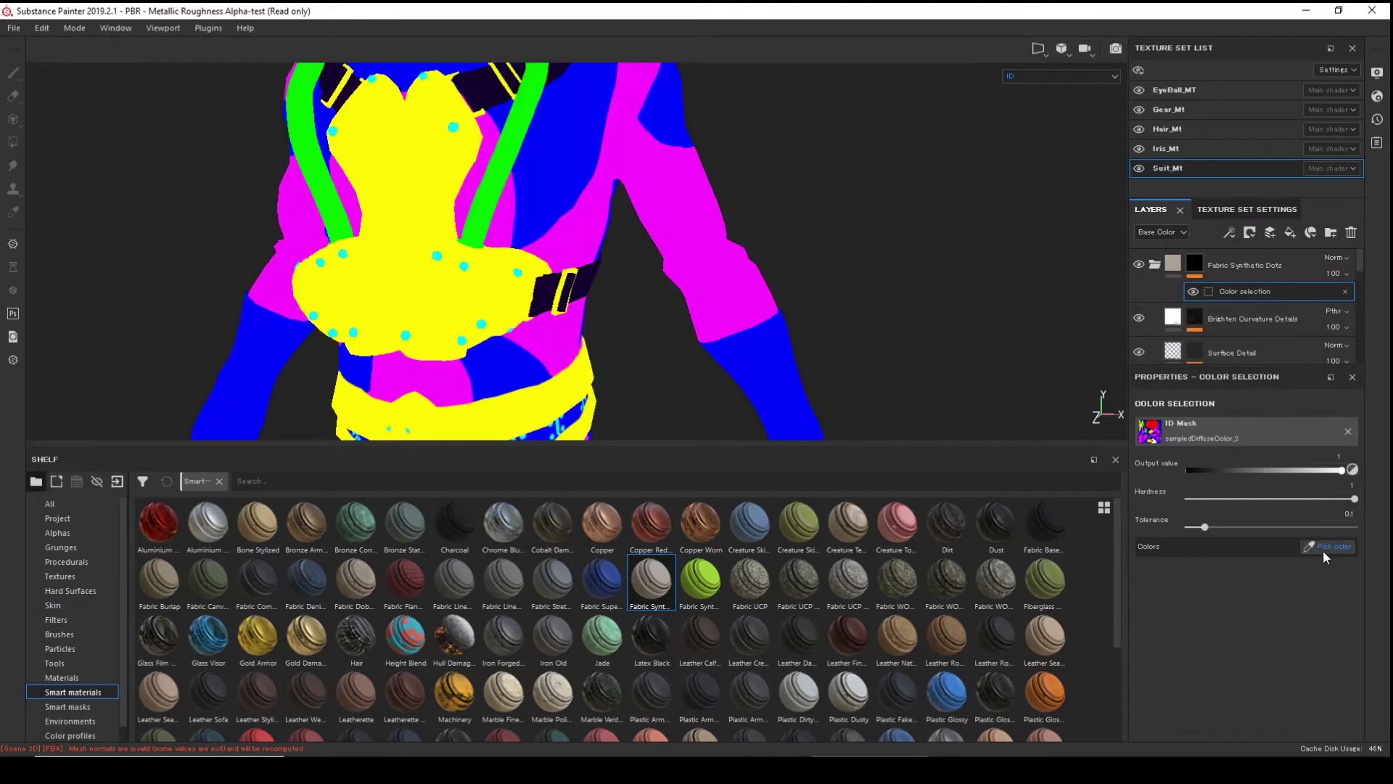
{"action": "left_click", "coordinate": [695, 185]}
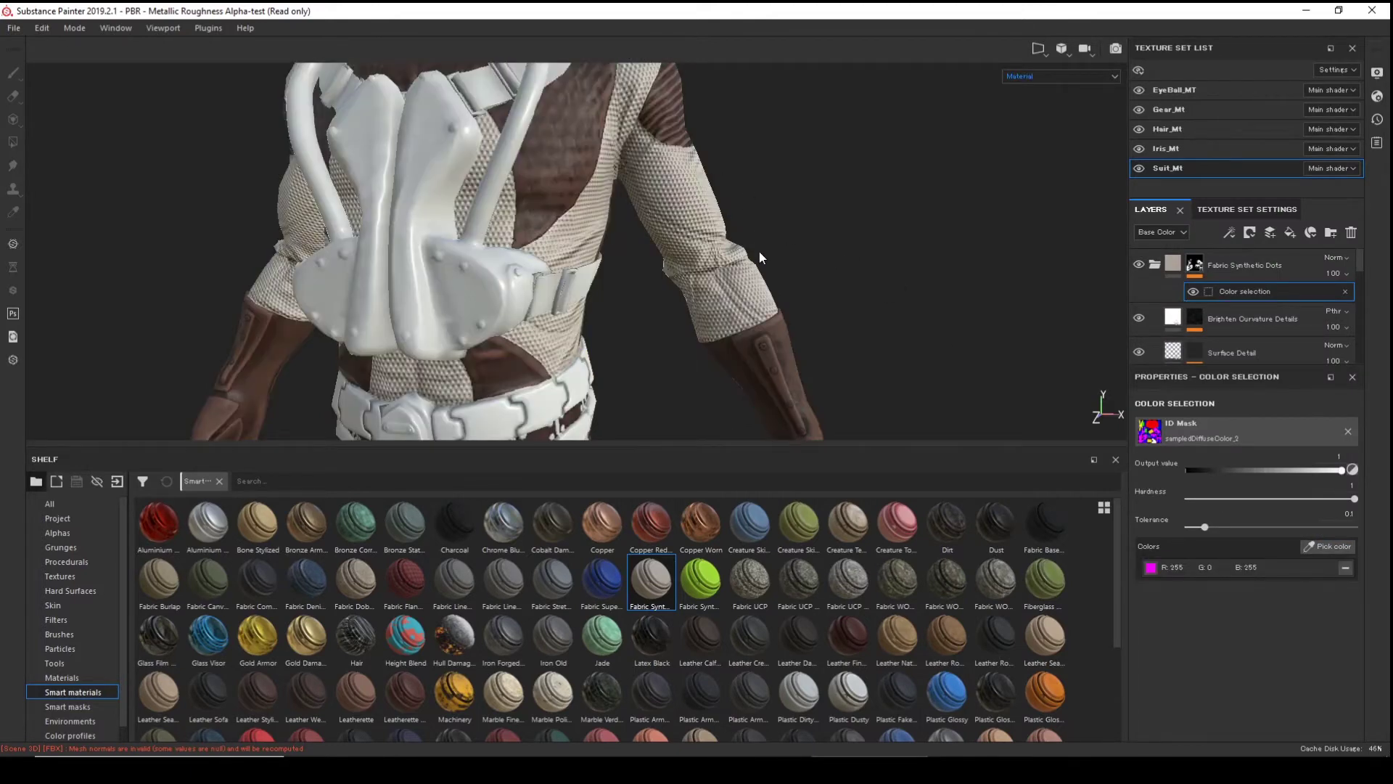
- Apply the Fiberglass Worn smart material to the Suit texture set at the belt
{"action": "right_click_drag", "start_coordinate": [759, 257], "coordinate": [427, 156], "text": "alt"}
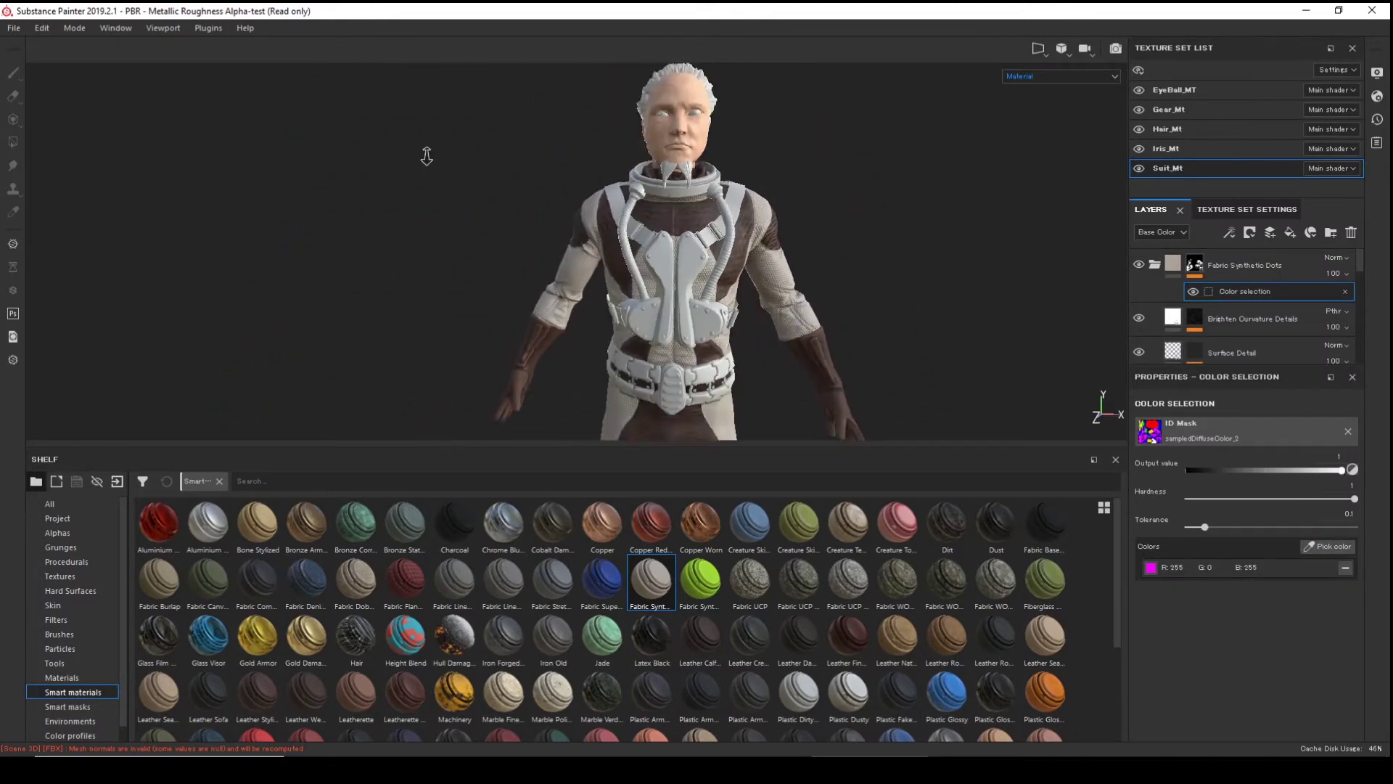
{"action": "middle_click_drag", "start_coordinate": [427, 156], "coordinate": [541, 254], "text": "alt"}
{"action": "left_click_drag", "start_coordinate": [540, 254], "coordinate": [689, 265], "text": "alt"}
{"action": "middle_click_drag", "start_coordinate": [690, 265], "coordinate": [693, 322], "text": "alt"}
{"action": "right_click_drag", "start_coordinate": [692, 323], "coordinate": [1114, 379], "text": "alt"}
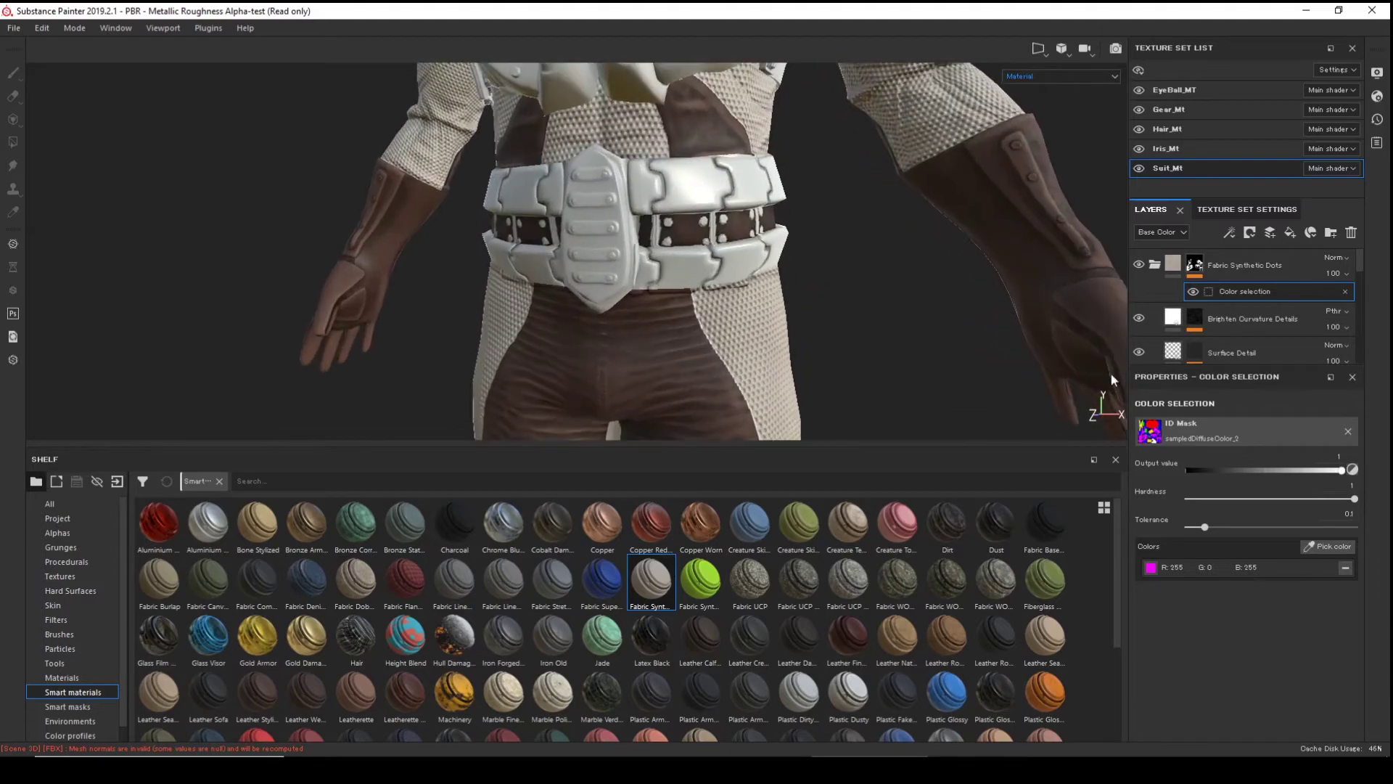
{"action": "left_click_drag", "start_coordinate": [1112, 378], "coordinate": [827, 330], "text": "alt"}
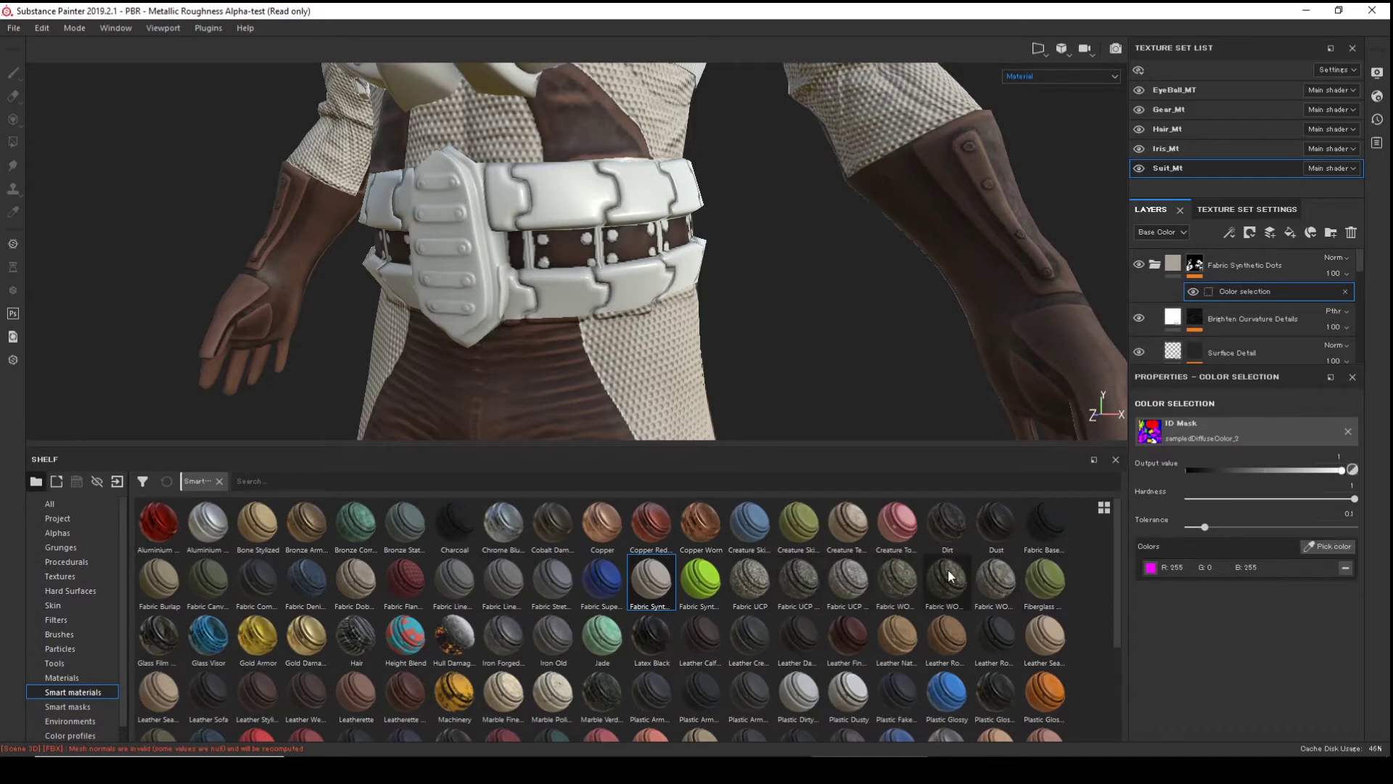
{"action": "left_click_drag", "start_coordinate": [1046, 576], "coordinate": [578, 232]}
{"action": "scroll", "coordinate": [475, 207], "scroll_direction": "down", "scroll_amount": 5}
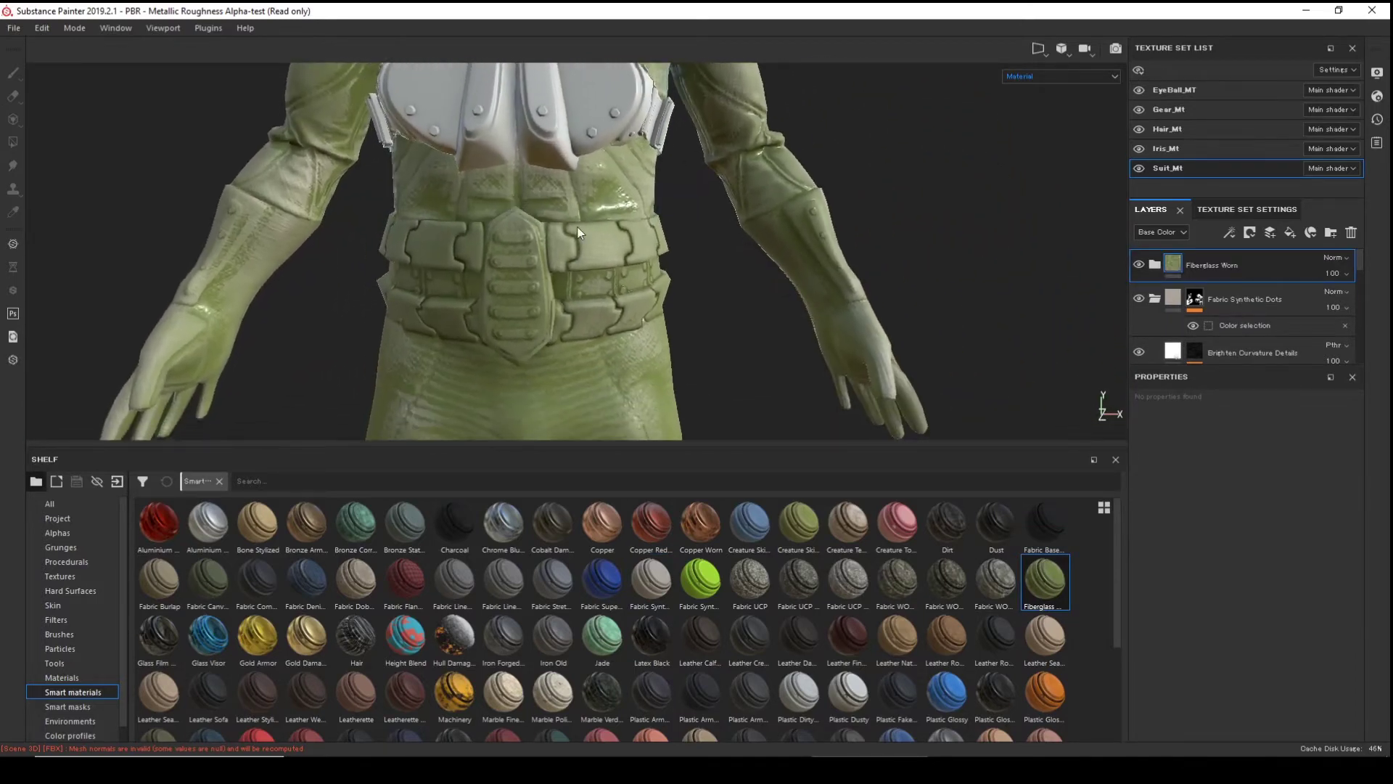
- Add a color selection mask to the Fiberglass Worn material and pick the belt plates' yellow ID color
{"action": "right_click", "coordinate": [1266, 267]}
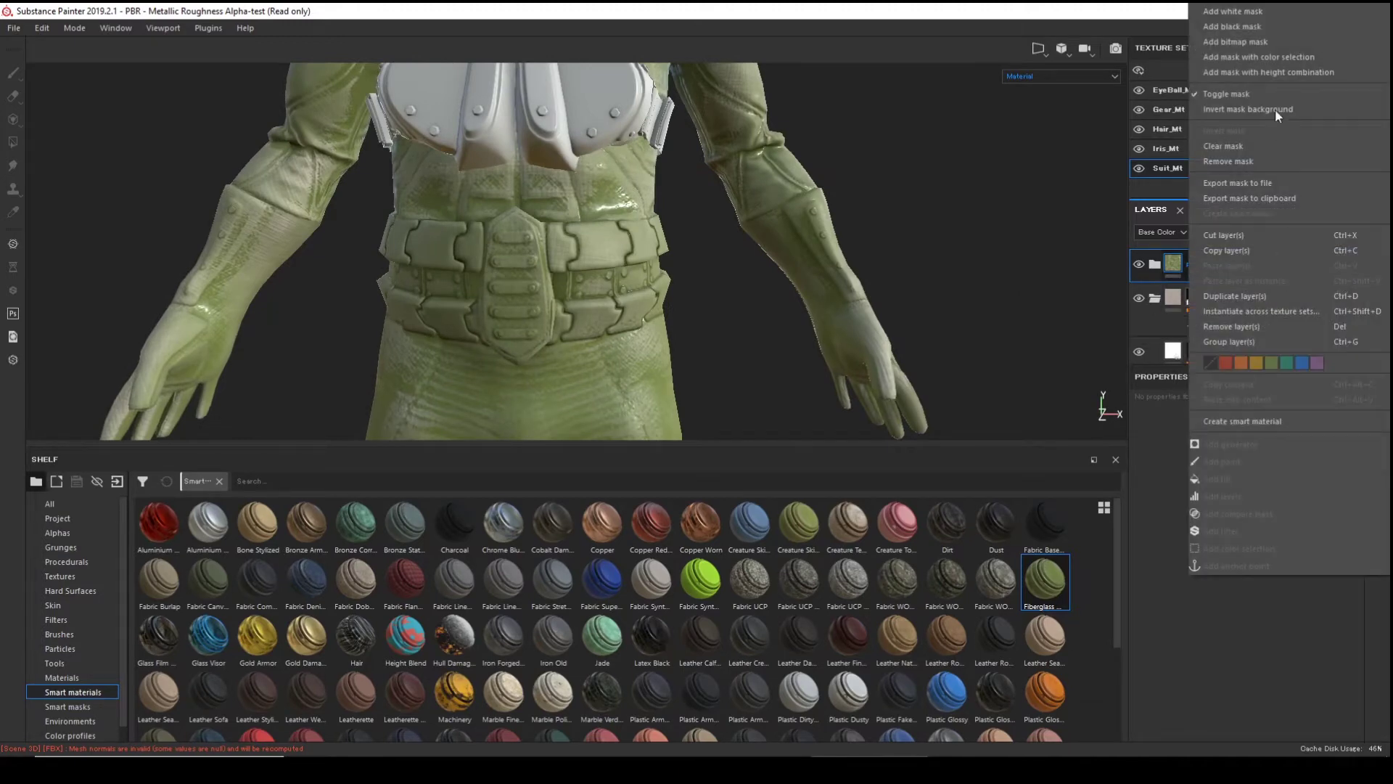
{"action": "left_click", "coordinate": [1290, 58]}
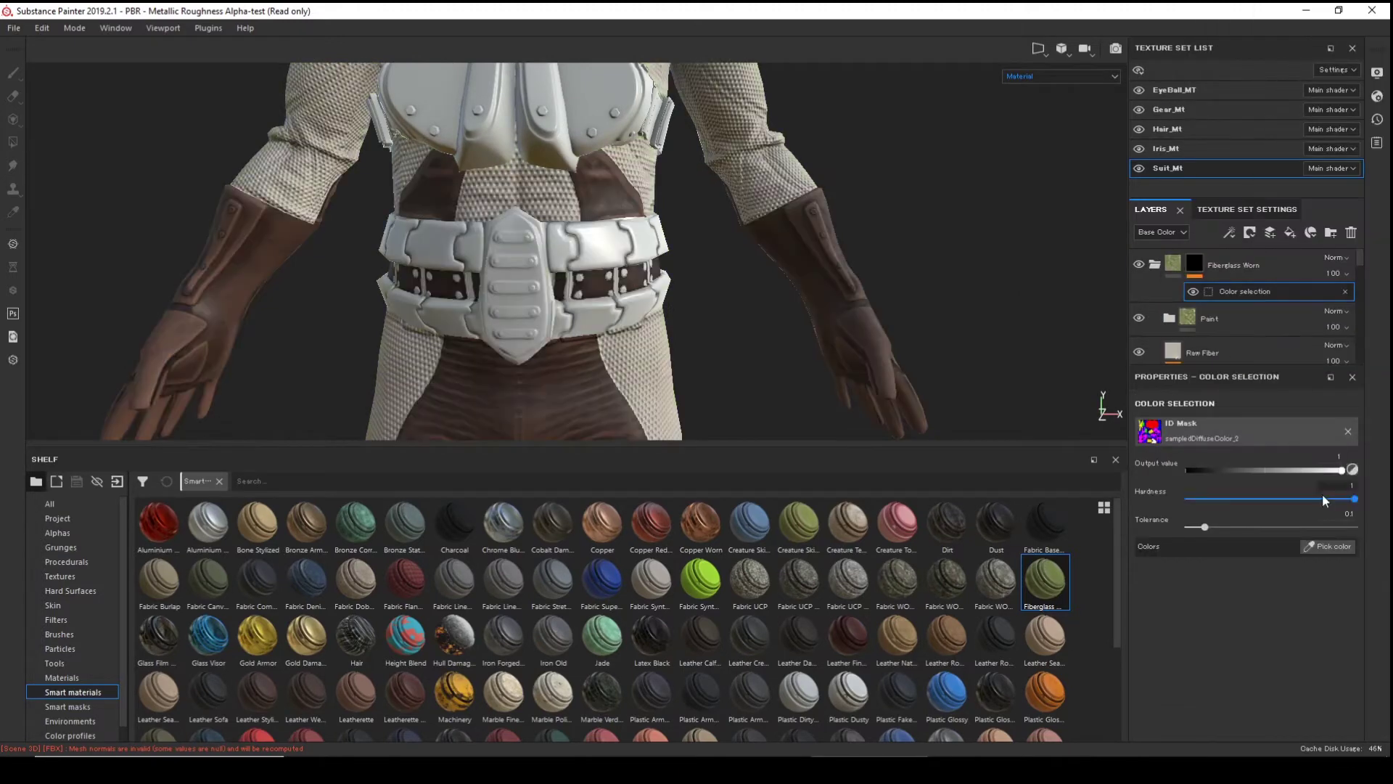
{"action": "left_click", "coordinate": [1335, 547]}
{"action": "left_click", "coordinate": [581, 227]}
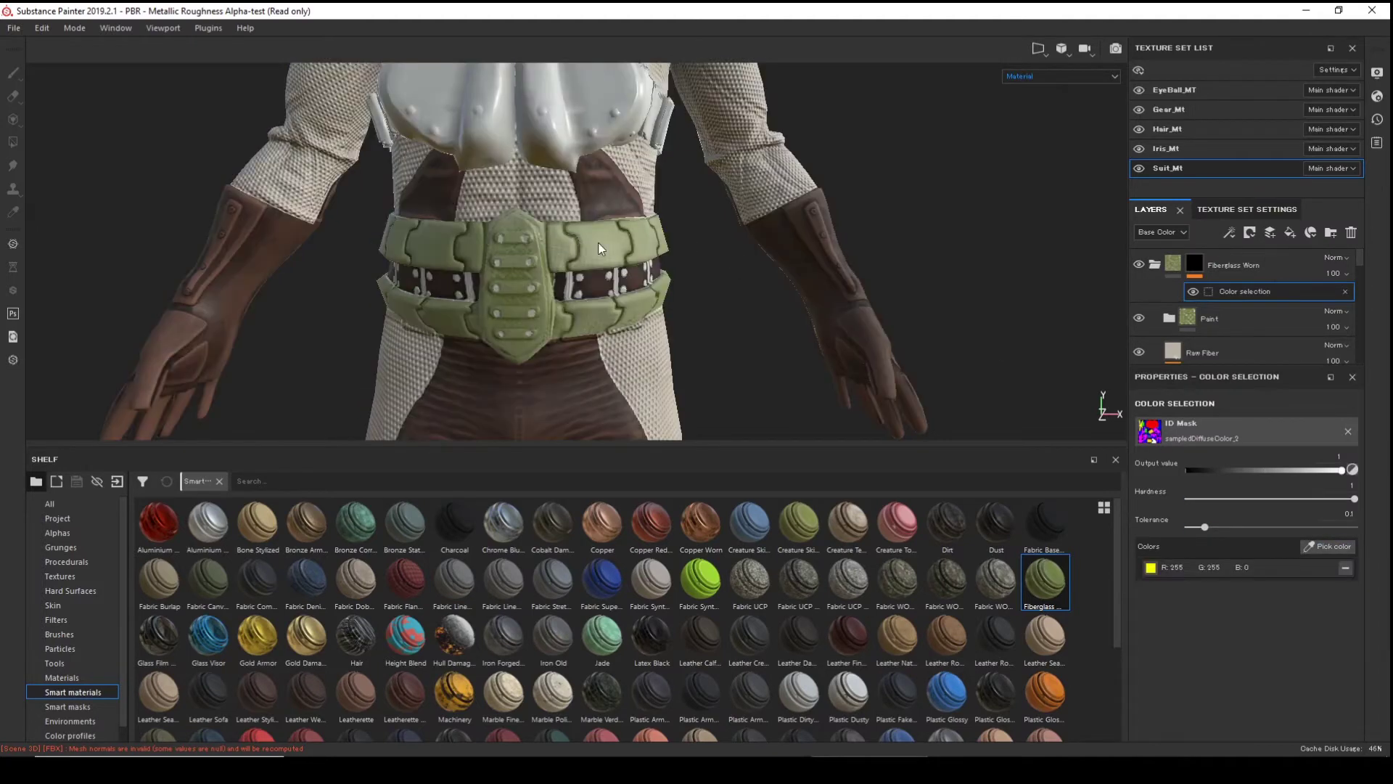
- Inspect the masked fiberglass belt and the chest gear from several angles
{"action": "left_click_drag", "start_coordinate": [592, 246], "coordinate": [545, 332], "text": "alt"}
{"action": "left_click_drag", "start_coordinate": [652, 188], "coordinate": [701, 284], "text": "alt"}
{"action": "scroll", "coordinate": [695, 298], "scroll_direction": "up", "scroll_amount": 5}
{"action": "scroll", "coordinate": [652, 264], "scroll_direction": "down", "scroll_amount": 5}
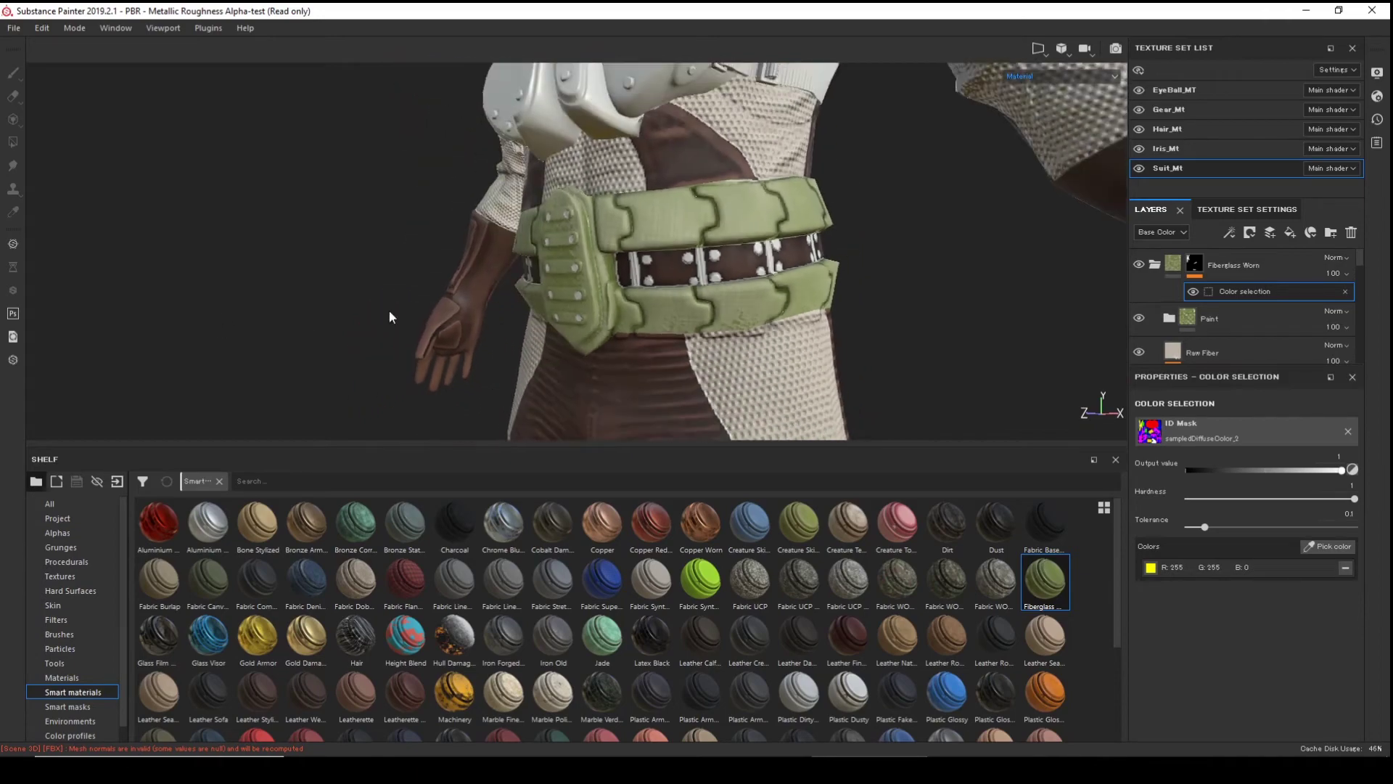
{"action": "left_click_drag", "start_coordinate": [383, 299], "coordinate": [762, 285], "text": "alt"}
{"action": "left_click_drag", "start_coordinate": [431, 291], "coordinate": [554, 286], "text": "alt"}
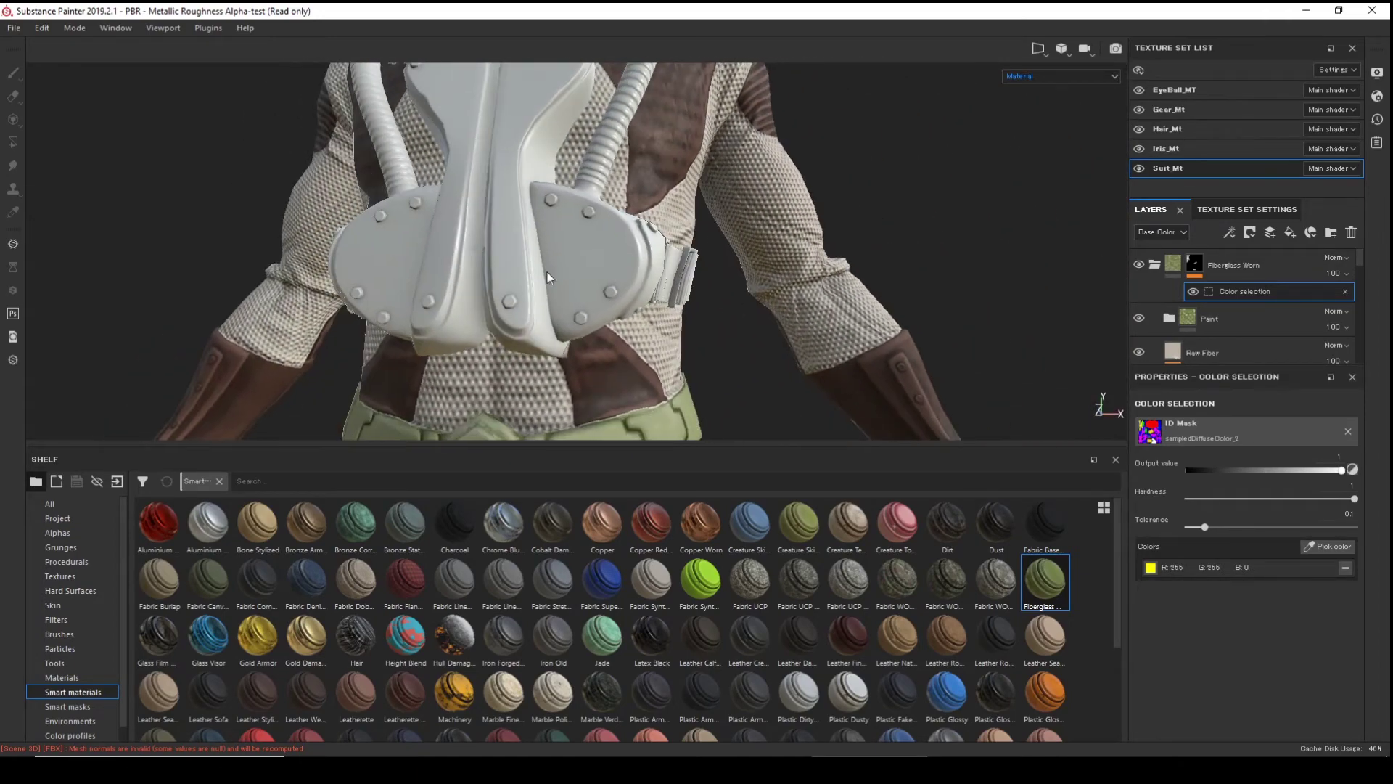
{"action": "scroll", "coordinate": [797, 307], "scroll_direction": "up", "scroll_amount": 3}
{"action": "left_click_drag", "start_coordinate": [537, 118], "coordinate": [513, 151], "text": "alt"}
{"action": "left_click_drag", "start_coordinate": [593, 168], "coordinate": [609, 244], "text": "alt"}
{"action": "scroll", "coordinate": [484, 147], "scroll_direction": "down", "scroll_amount": 3}
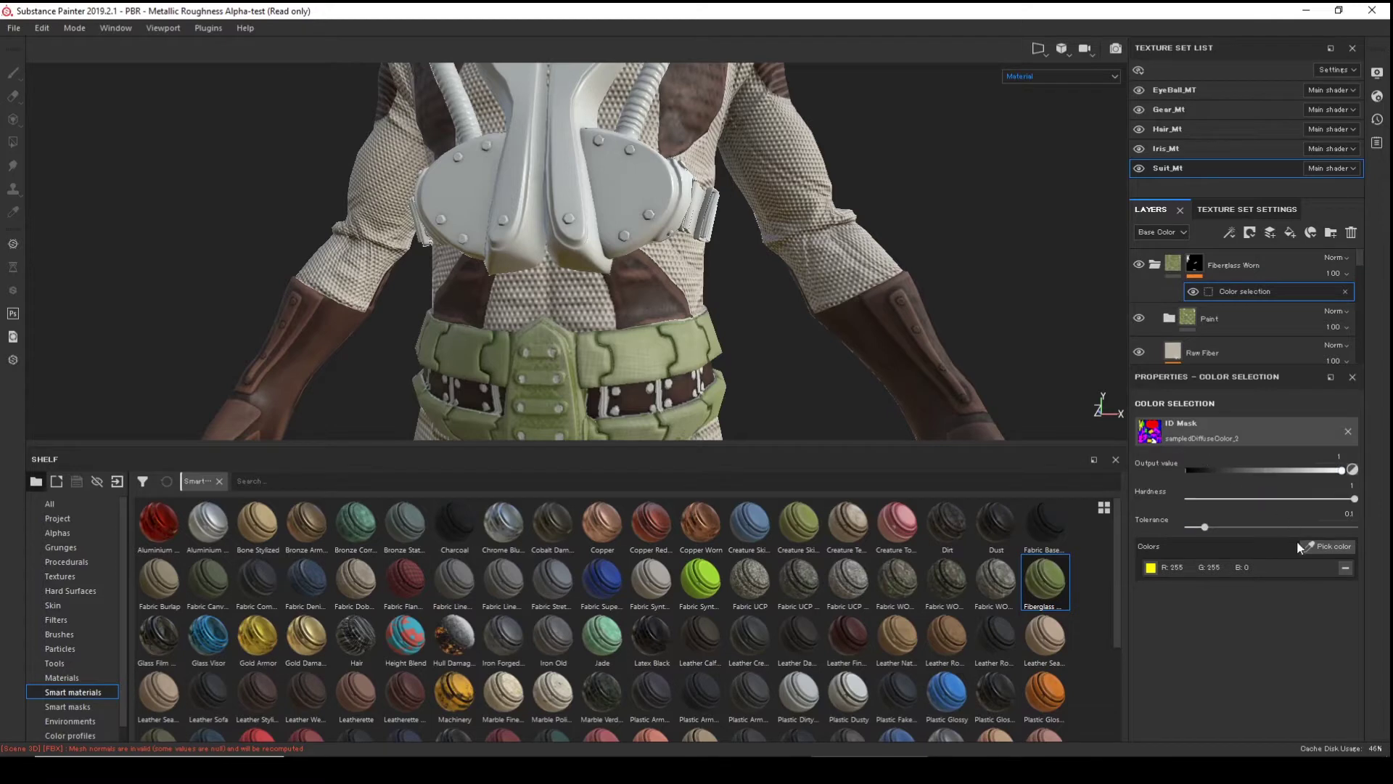
- Apply the Steel Ruined smart material to the Suit texture set and mask it by color selection with the chest rivets' cyan ID color
{"action": "scroll", "coordinate": [678, 598], "scroll_direction": "down", "scroll_amount": 3}
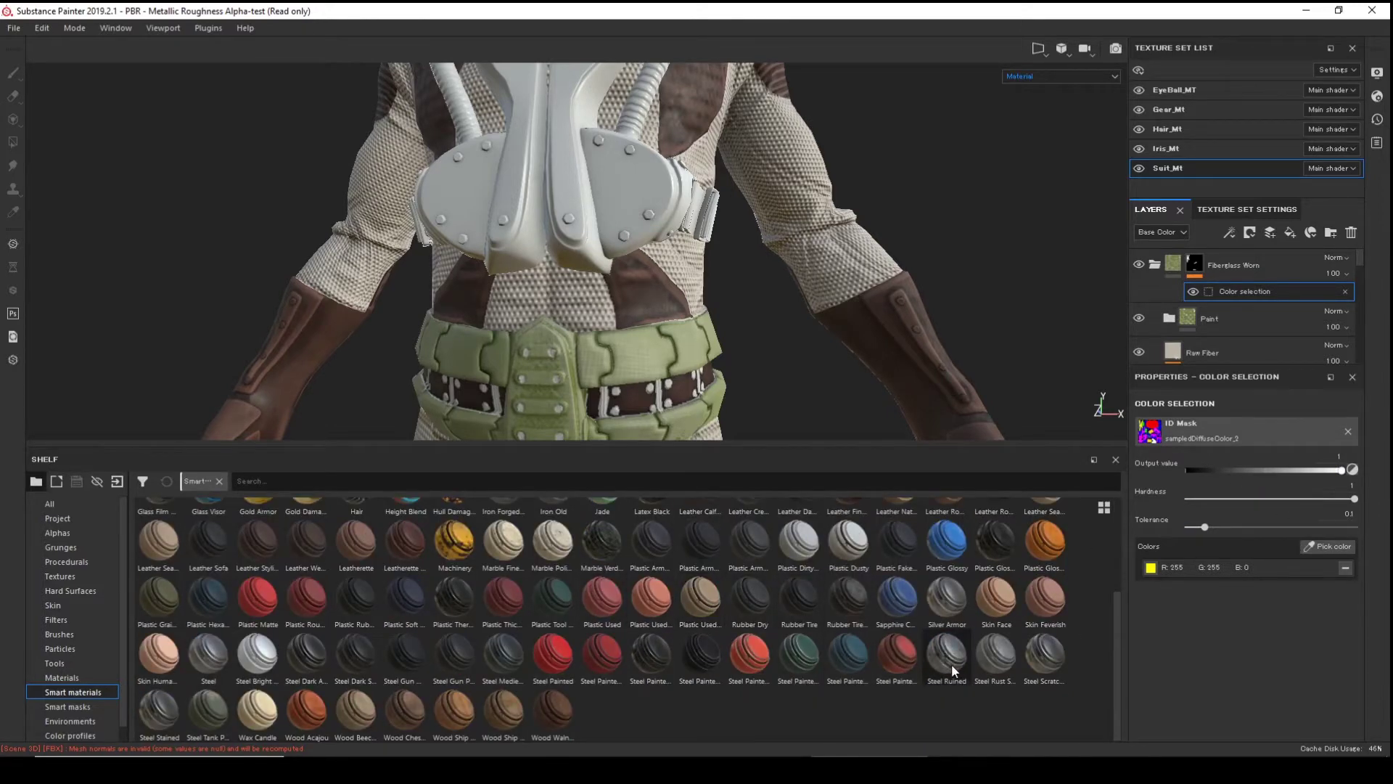
{"action": "left_click_drag", "start_coordinate": [951, 663], "coordinate": [668, 297]}
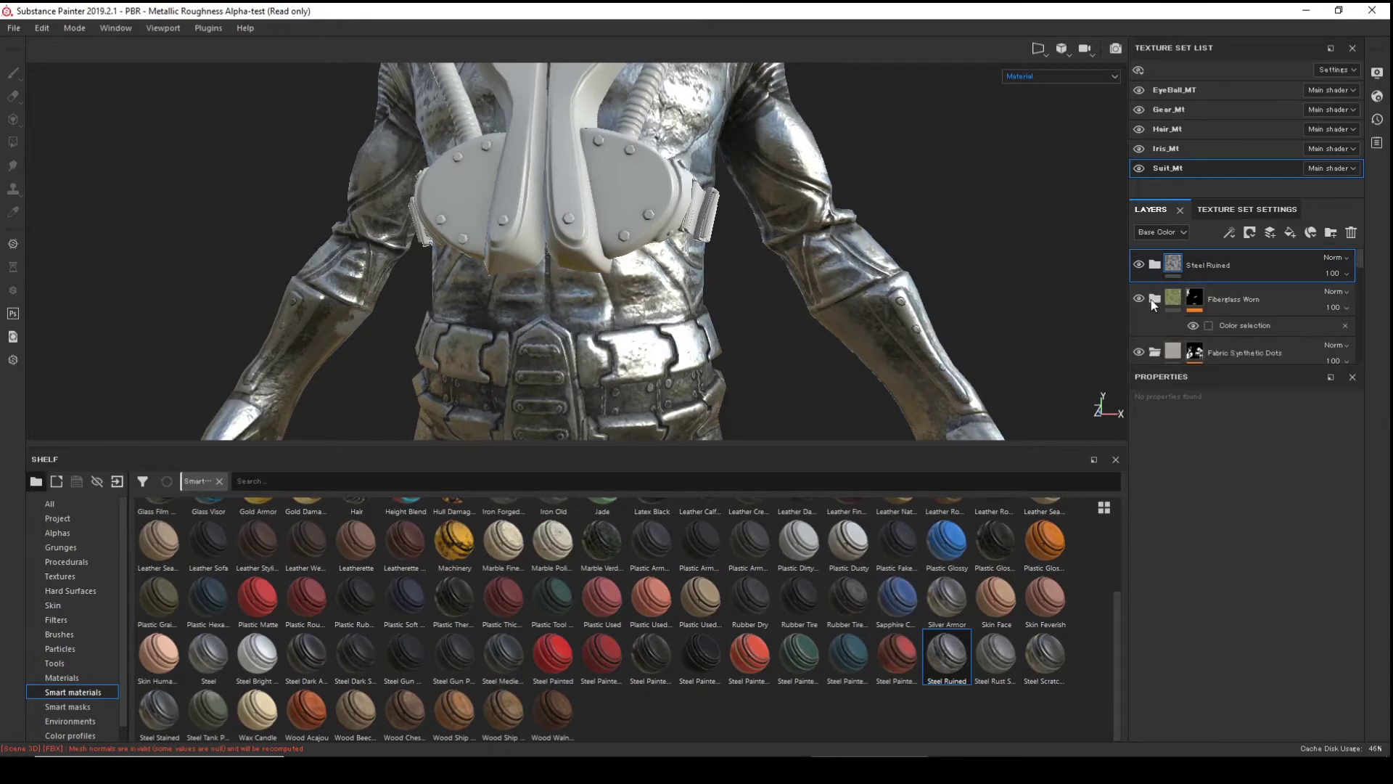
{"action": "right_click", "coordinate": [1218, 258]}
{"action": "left_click", "coordinate": [1292, 57]}
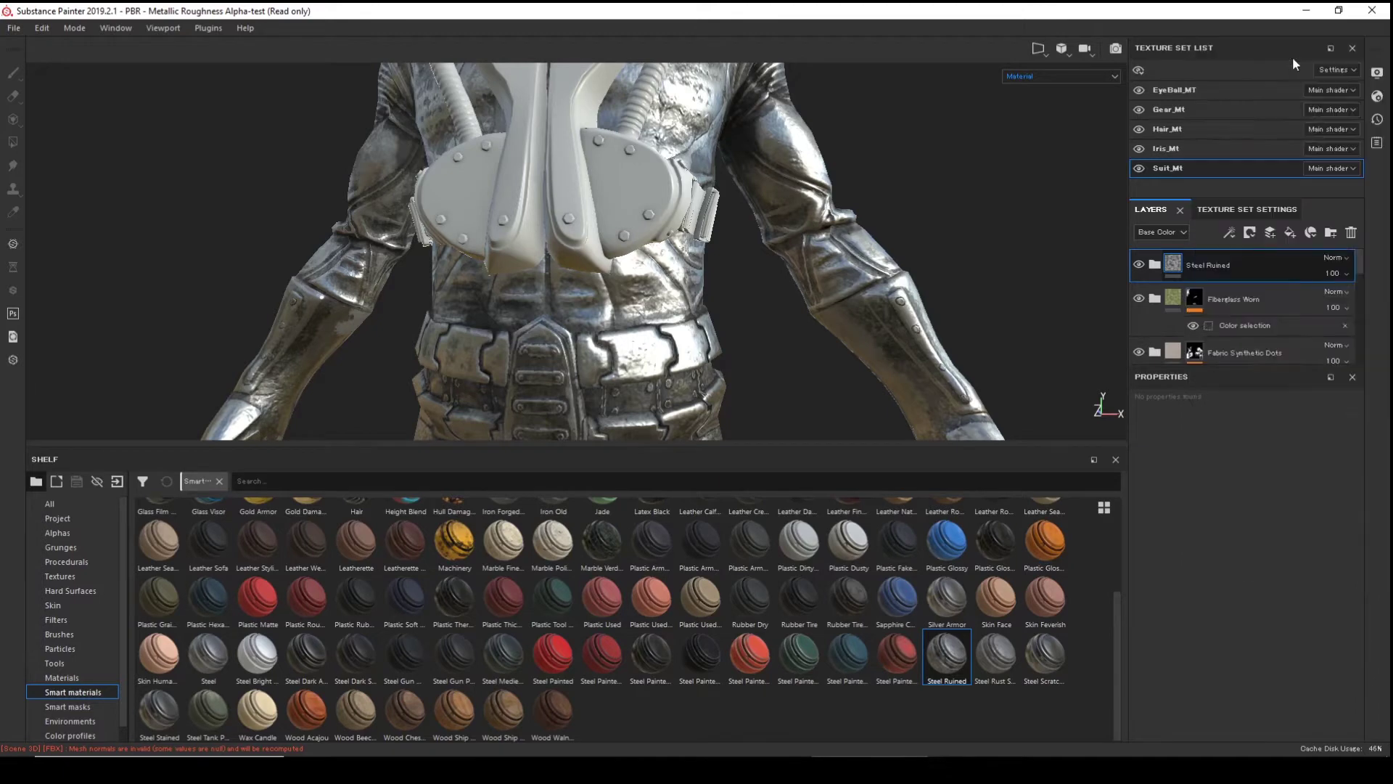
{"action": "left_click", "coordinate": [1334, 547]}
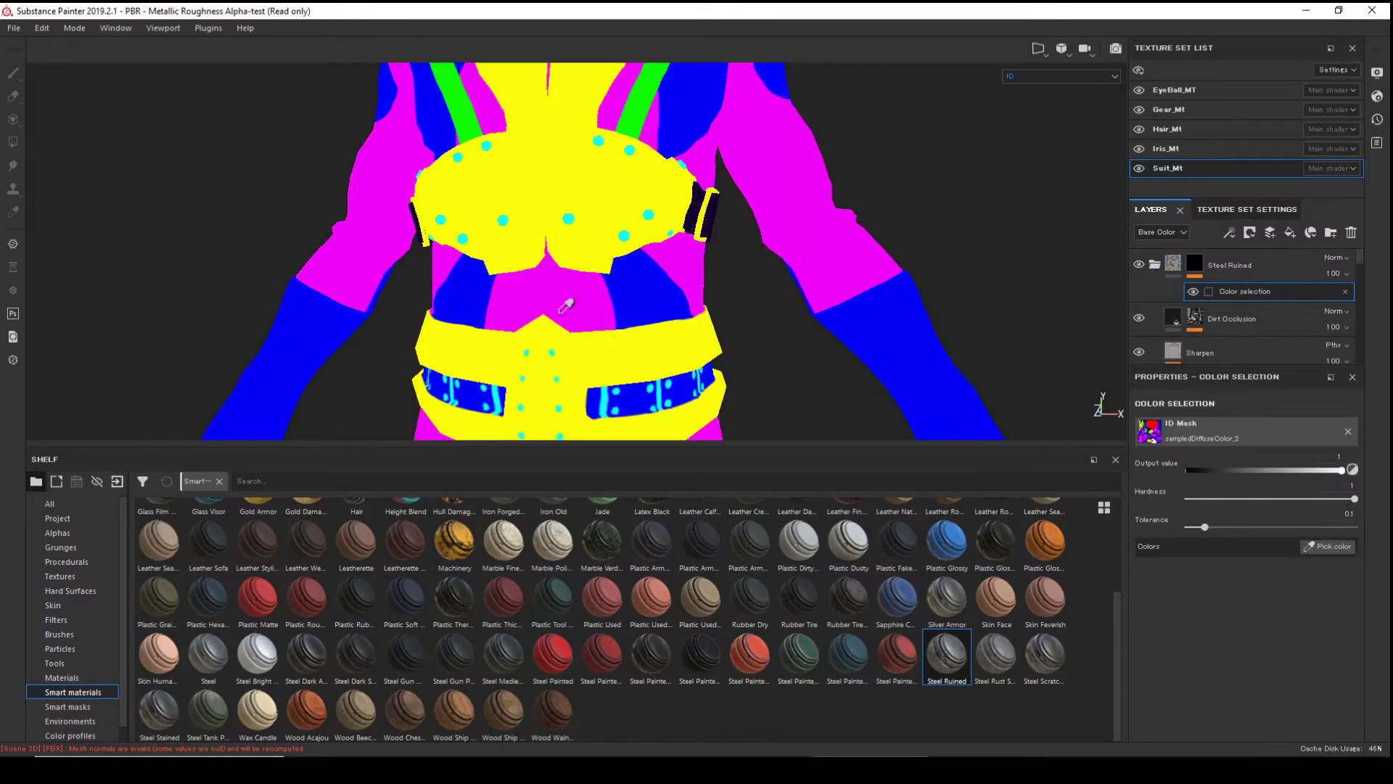
{"action": "left_click", "coordinate": [572, 213]}
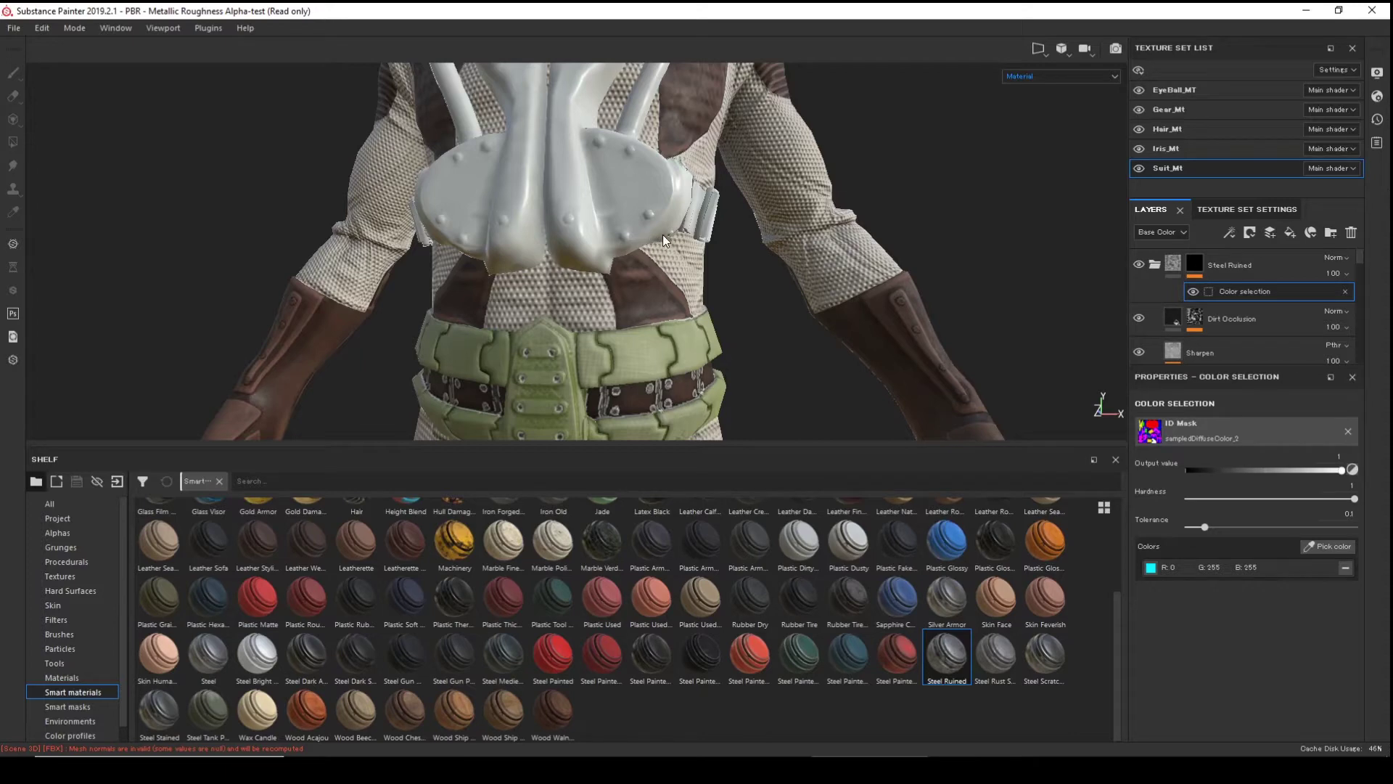
- Replace the Steel Ruined mask's picked color with the ID color of the metal studs on the belt's middle strap
{"action": "middle_click_drag", "start_coordinate": [663, 239], "coordinate": [686, 143]}
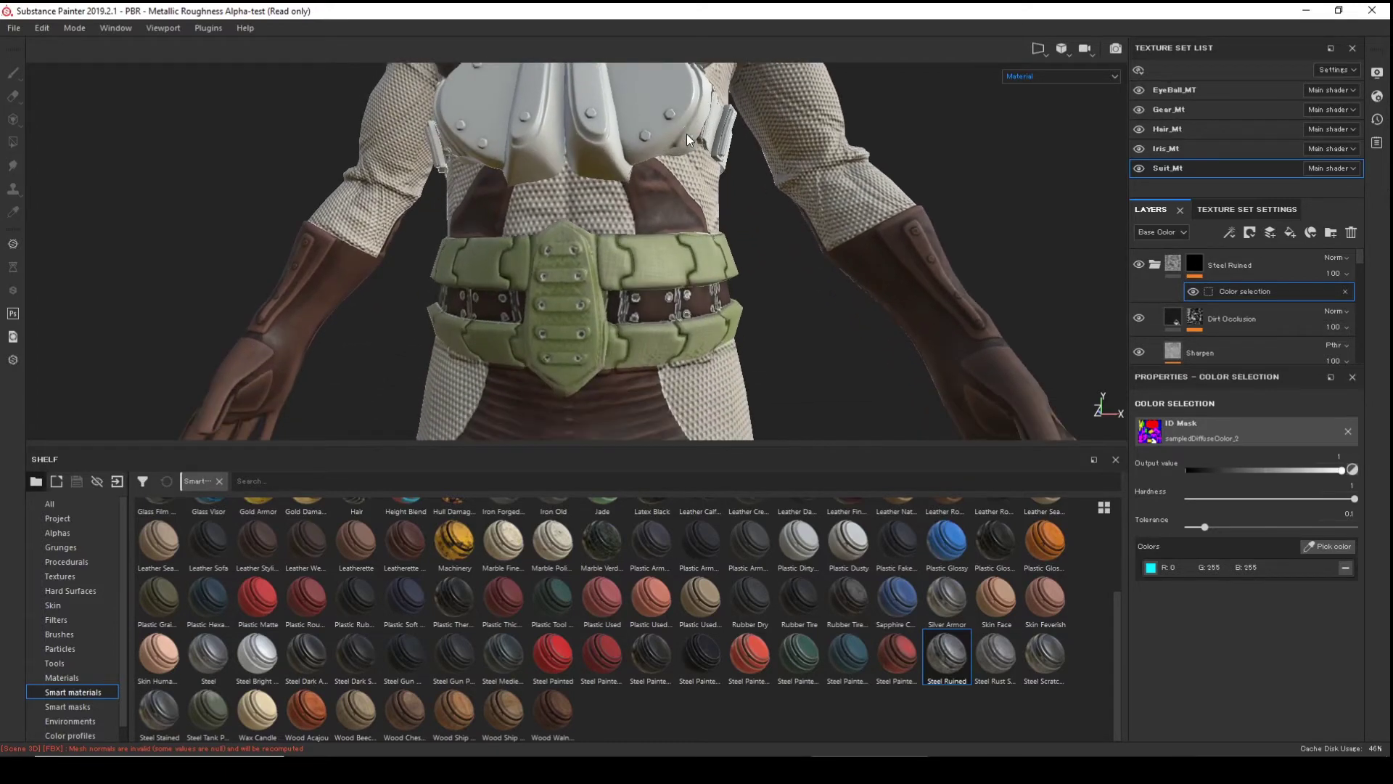
{"action": "left_click_drag", "start_coordinate": [721, 216], "coordinate": [592, 197], "text": "alt"}
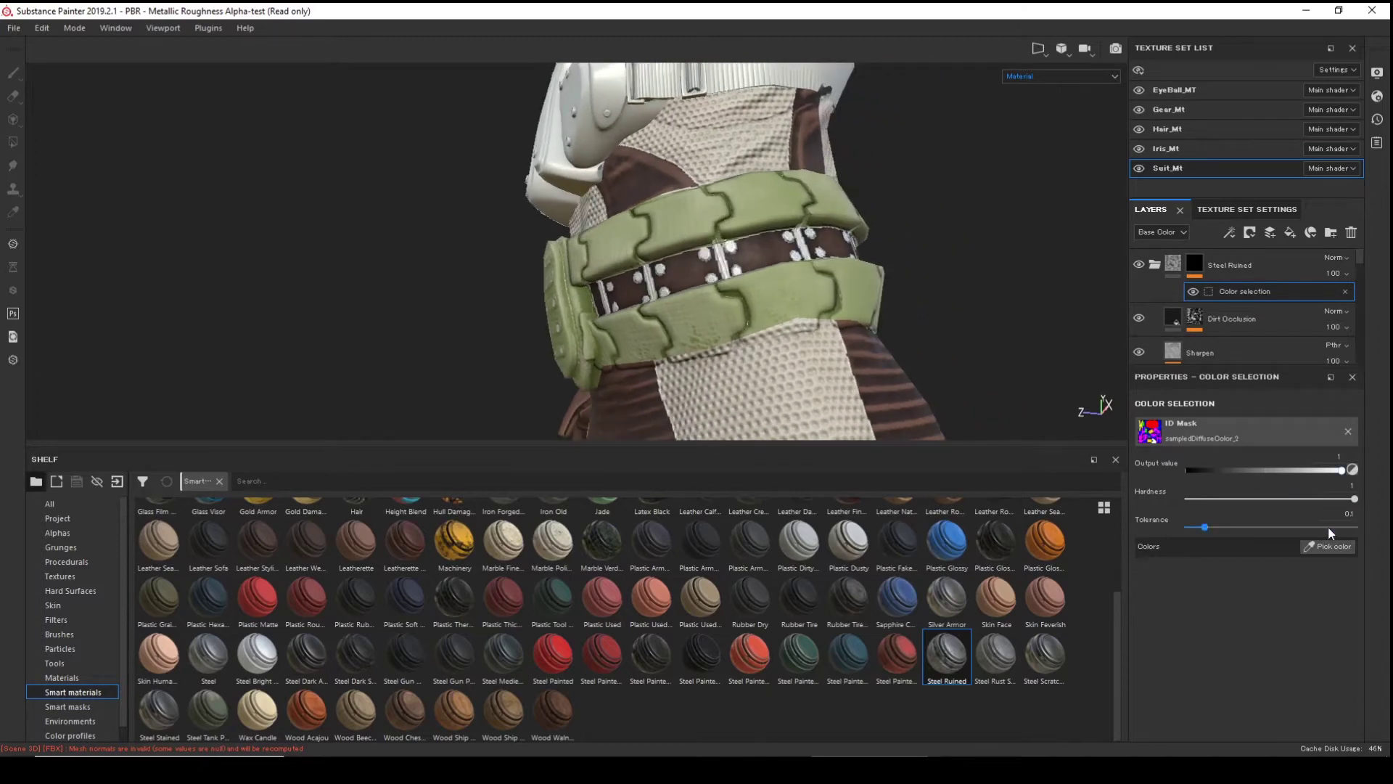
{"action": "left_click", "coordinate": [1326, 549]}
{"action": "left_click", "coordinate": [726, 256]}
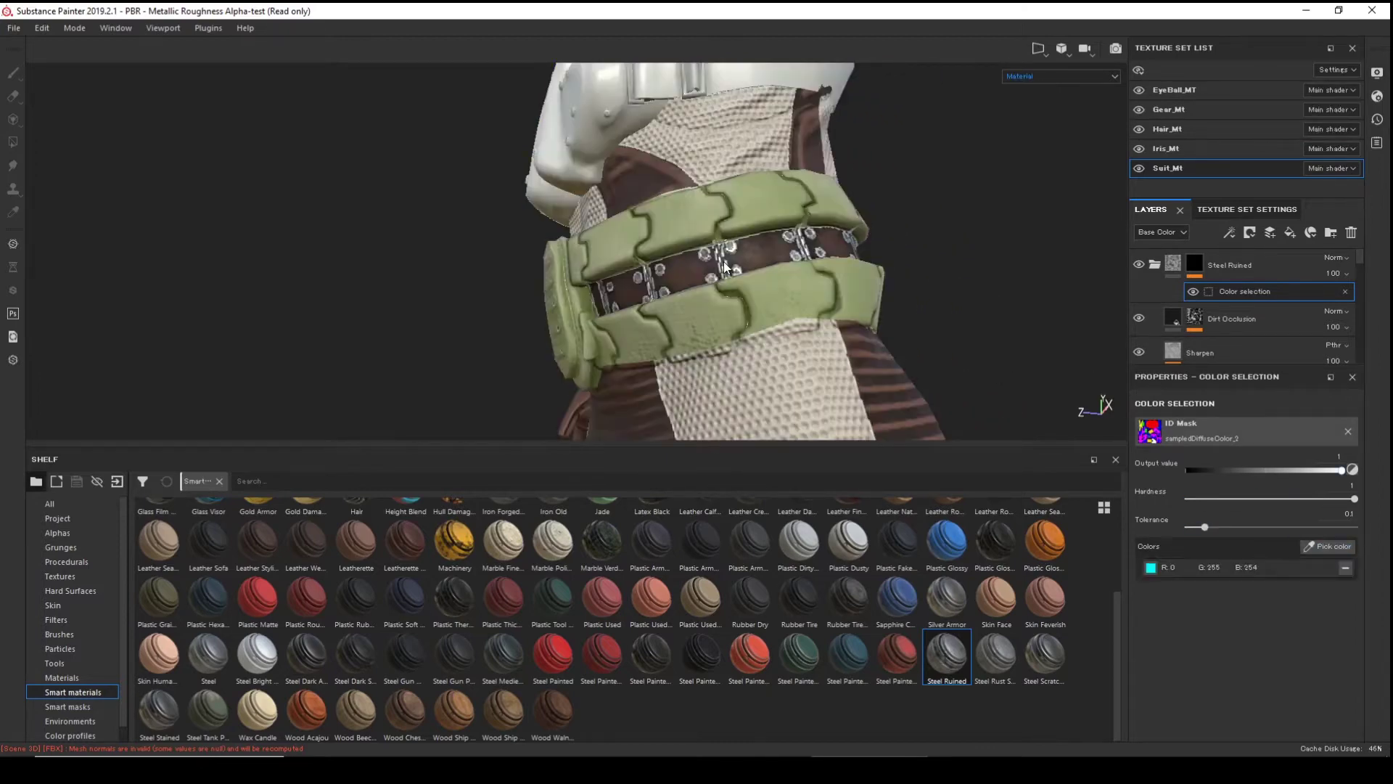
- Preview the rubber smart materials and apply Rubber Tire Dirty to the Suit texture set at the boots
{"action": "left_click_drag", "start_coordinate": [732, 273], "coordinate": [415, 254], "text": "alt"}
{"action": "middle_click_drag", "start_coordinate": [415, 254], "coordinate": [351, 143], "text": "alt"}
{"action": "left_click_drag", "start_coordinate": [351, 143], "coordinate": [572, 206], "text": "alt"}
{"action": "middle_click_drag", "start_coordinate": [572, 206], "coordinate": [696, 207], "text": "alt"}
{"action": "scroll", "coordinate": [1014, 340], "scroll_direction": "up", "scroll_amount": 5}
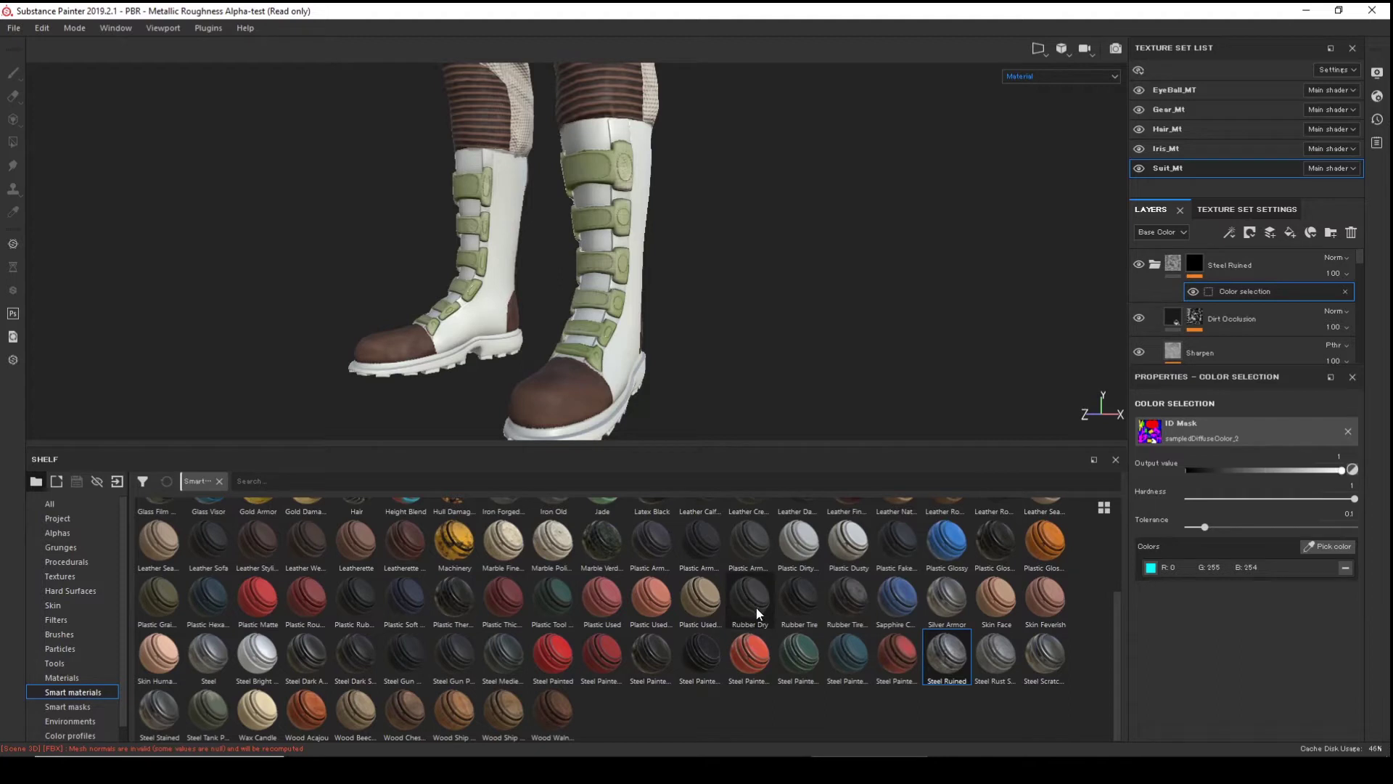
{"action": "mouse_move", "coordinate": [800, 604]}
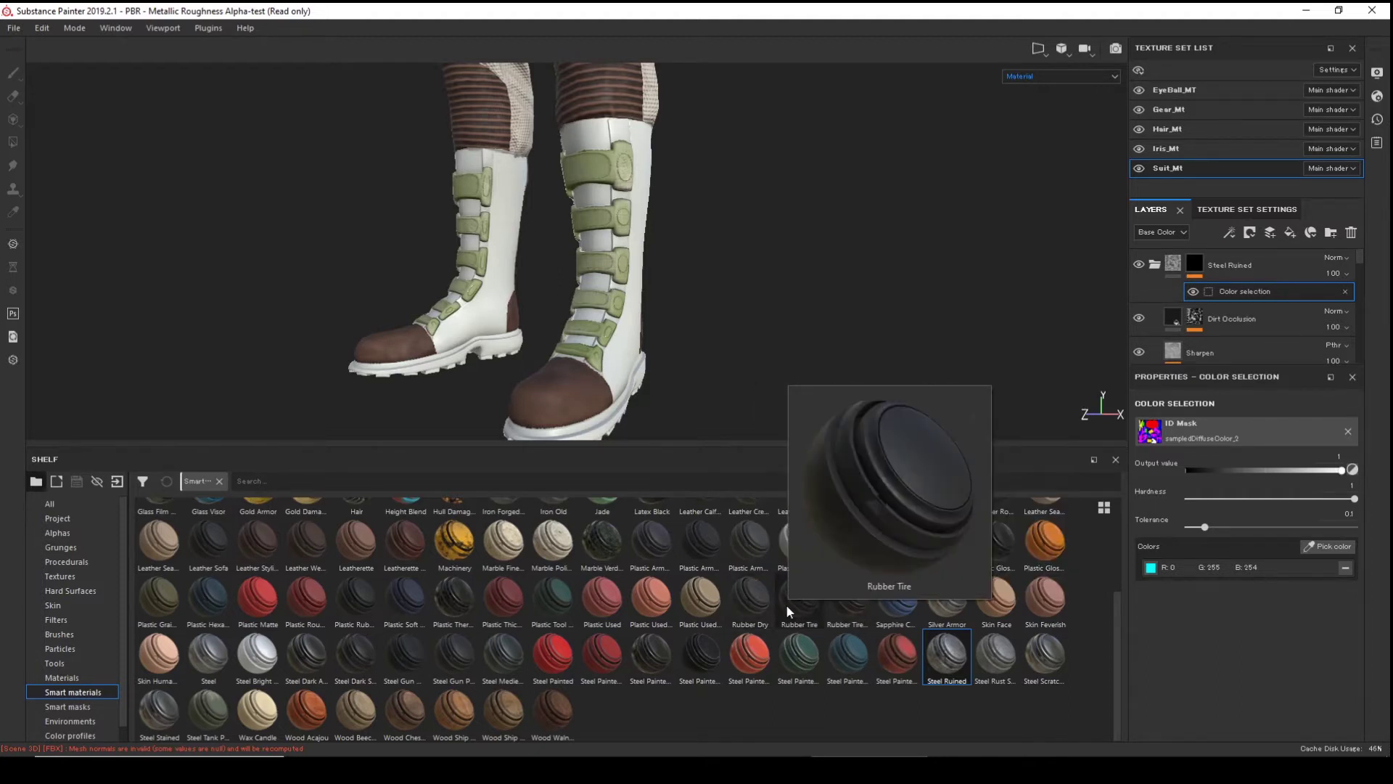
{"action": "mouse_move", "coordinate": [858, 617]}
{"action": "left_click_drag", "start_coordinate": [856, 608], "coordinate": [637, 350]}
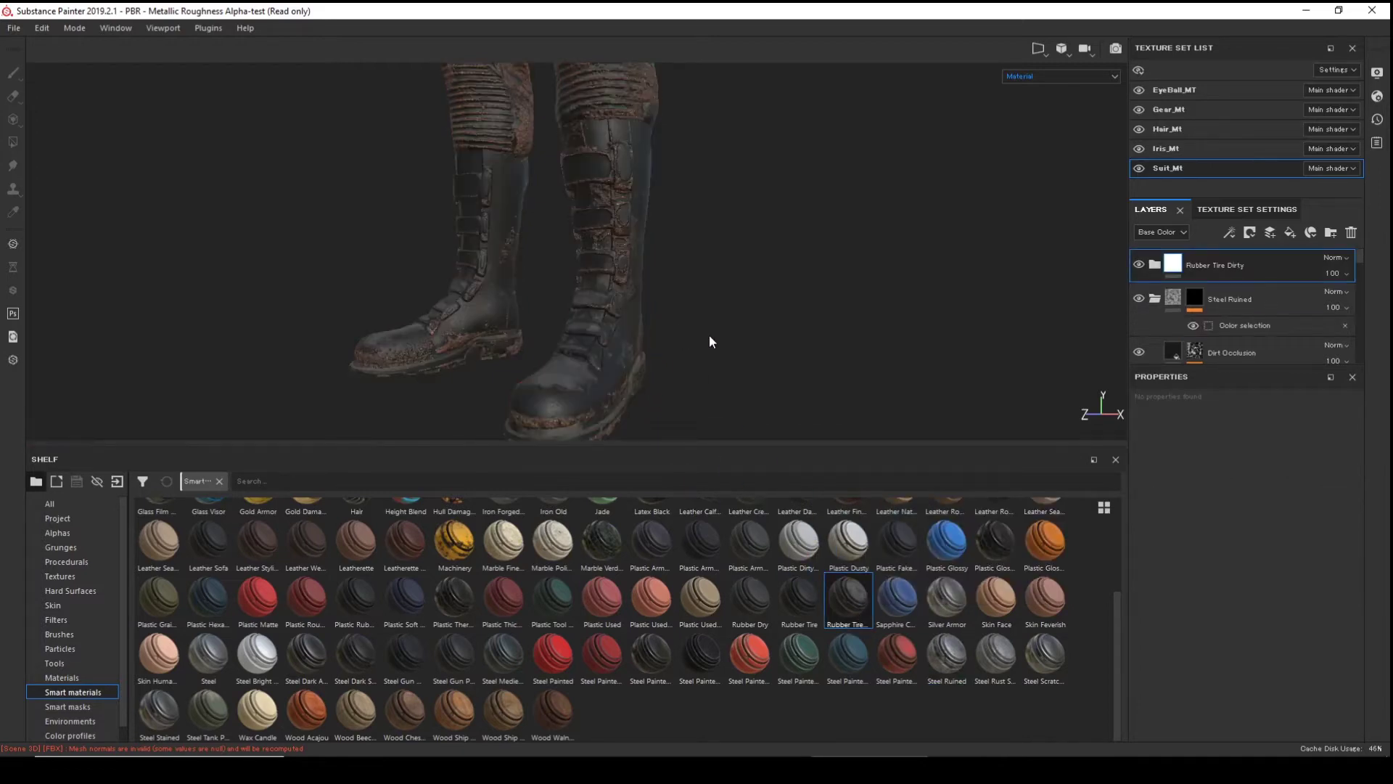
- Add a color selection mask to the Rubber Tire Dirty material and pick the boot sole's green ID color
{"action": "mouse_move", "coordinate": [721, 333]}
{"action": "left_mouse_down", "text": "alt"}
{"action": "mouse_move", "coordinate": [624, 320]}
{"action": "mouse_move", "coordinate": [643, 262]}
{"action": "mouse_move", "coordinate": [687, 290]}
{"action": "mouse_move", "coordinate": [681, 336]}
{"action": "mouse_move", "coordinate": [696, 337]}
{"action": "left_mouse_up", "text": "alt"}
{"action": "right_click", "coordinate": [1284, 265]}
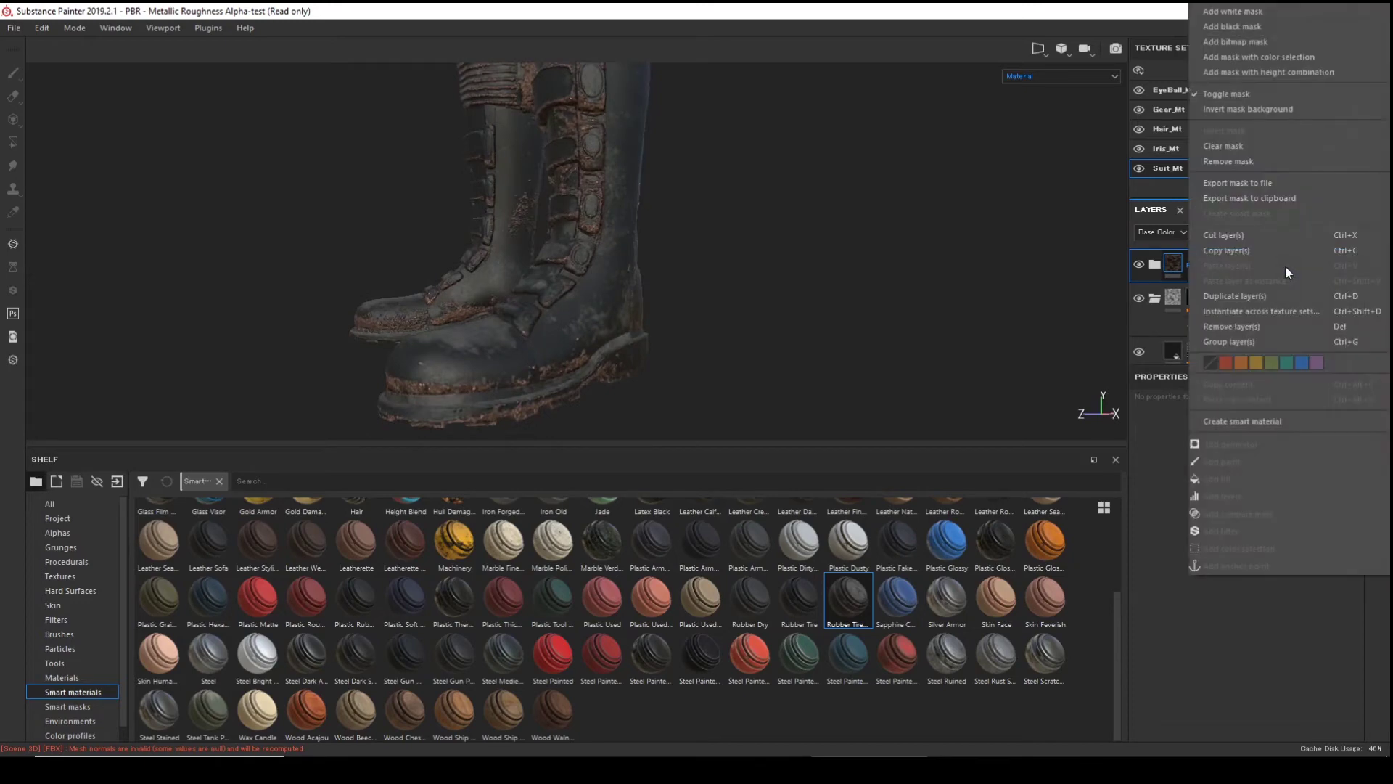
{"action": "left_click", "coordinate": [1293, 58]}
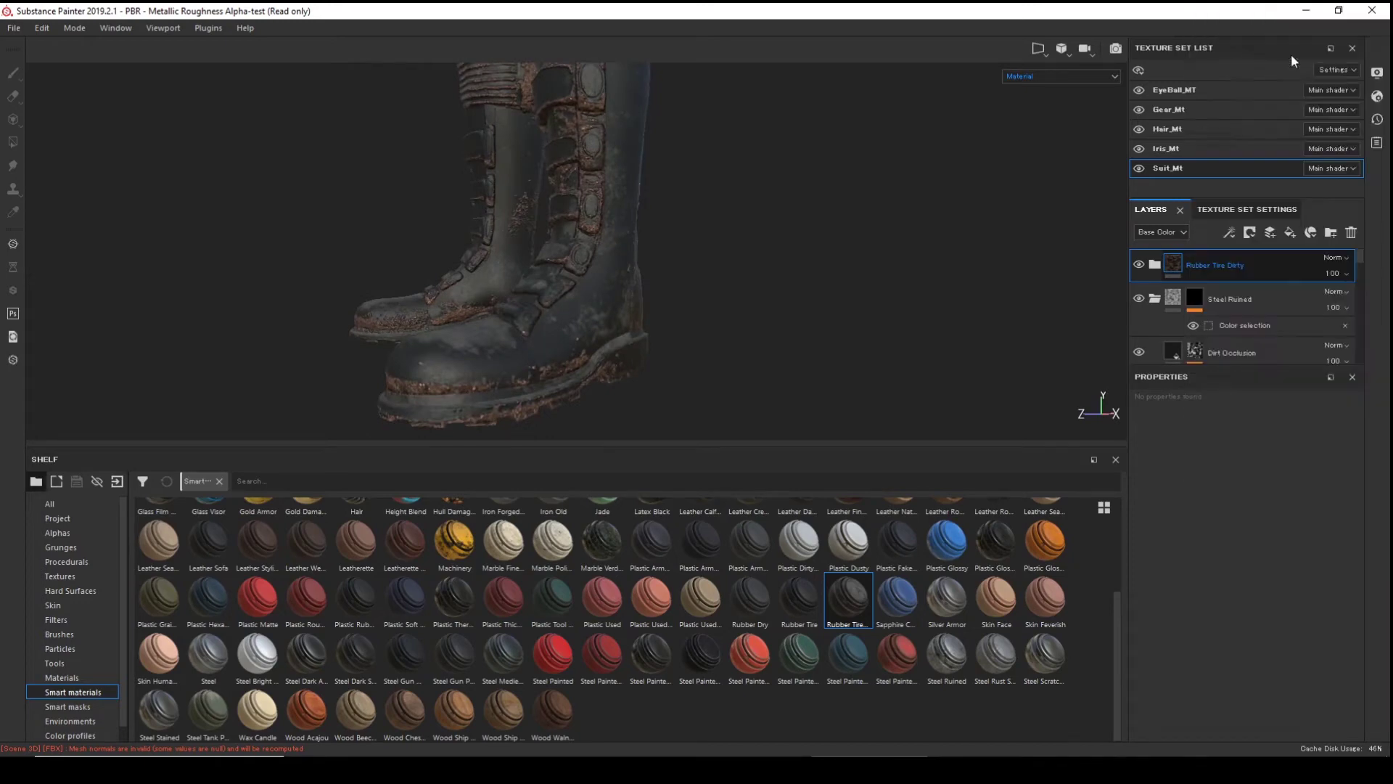
{"action": "left_click", "coordinate": [1311, 543]}
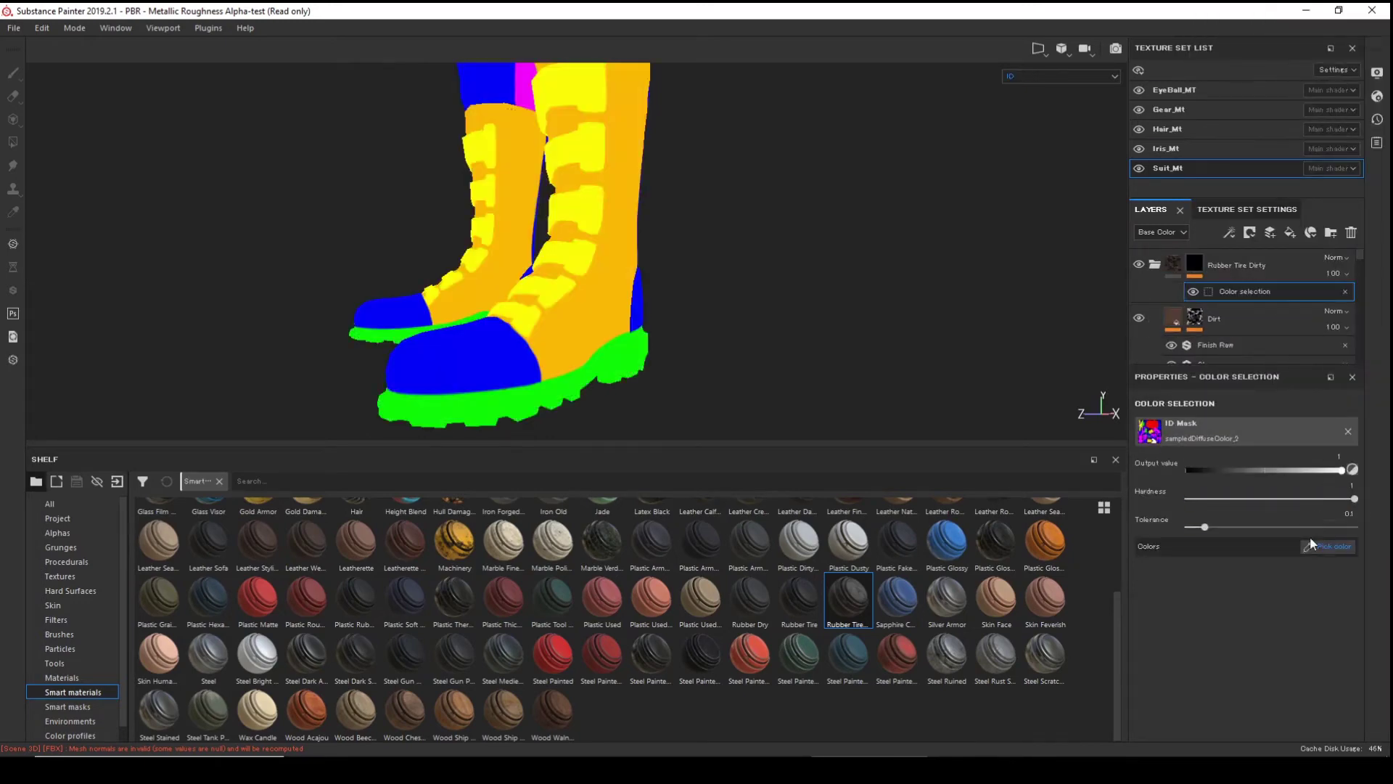
{"action": "left_click", "coordinate": [646, 333]}
- Inspect the boots and legs from several angles for areas still lacking a material
{"action": "left_click_drag", "start_coordinate": [631, 362], "coordinate": [729, 371], "text": "alt"}
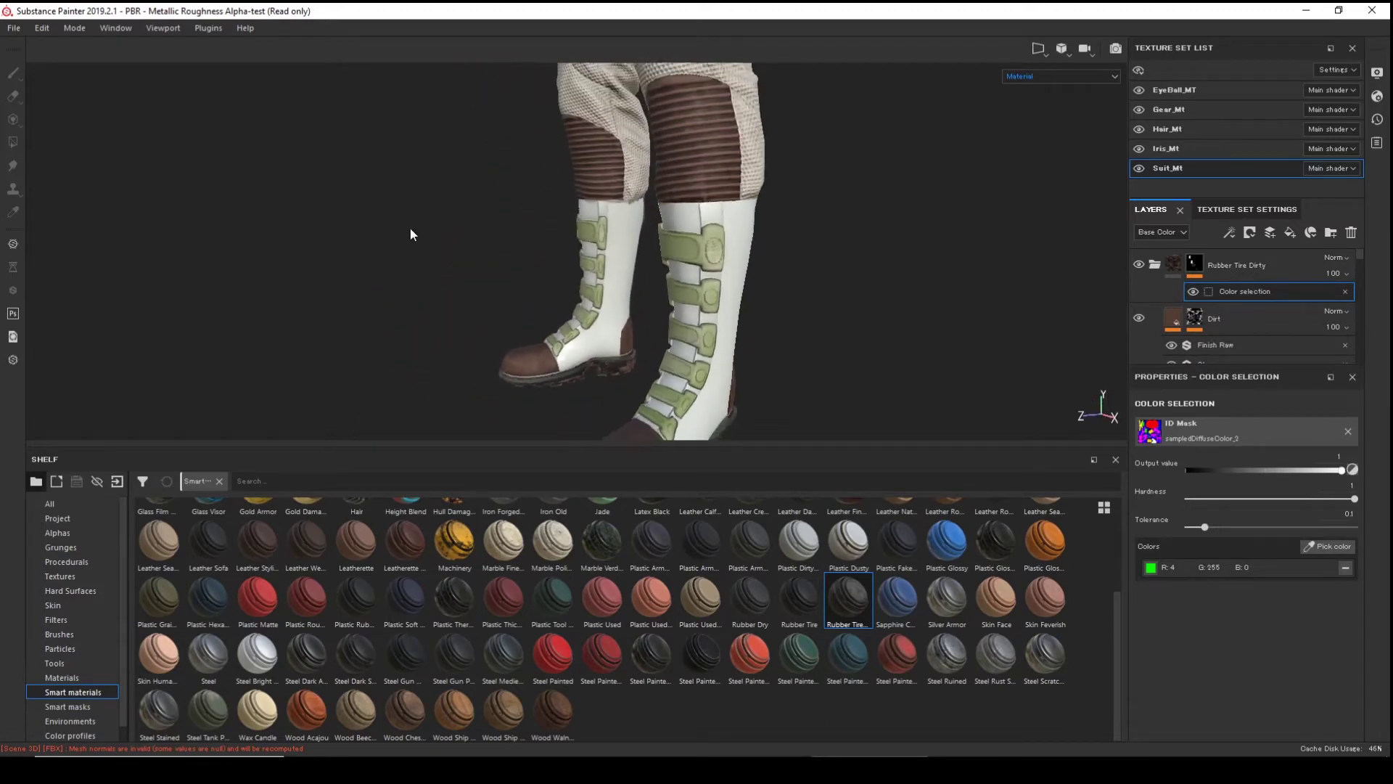
{"action": "left_click_drag", "start_coordinate": [475, 240], "coordinate": [602, 250], "text": "alt"}
{"action": "right_click_drag", "start_coordinate": [660, 279], "coordinate": [815, 312], "text": "alt"}
{"action": "middle_click_drag", "start_coordinate": [798, 298], "coordinate": [890, 276], "text": "alt"}
{"action": "right_click_drag", "start_coordinate": [891, 277], "coordinate": [967, 329], "text": "alt"}
{"action": "left_click_drag", "start_coordinate": [967, 330], "coordinate": [740, 230], "text": "alt"}
{"action": "middle_click_drag", "start_coordinate": [740, 229], "coordinate": [774, 291], "text": "alt"}
{"action": "right_click_drag", "start_coordinate": [774, 290], "coordinate": [468, 204], "text": "alt"}
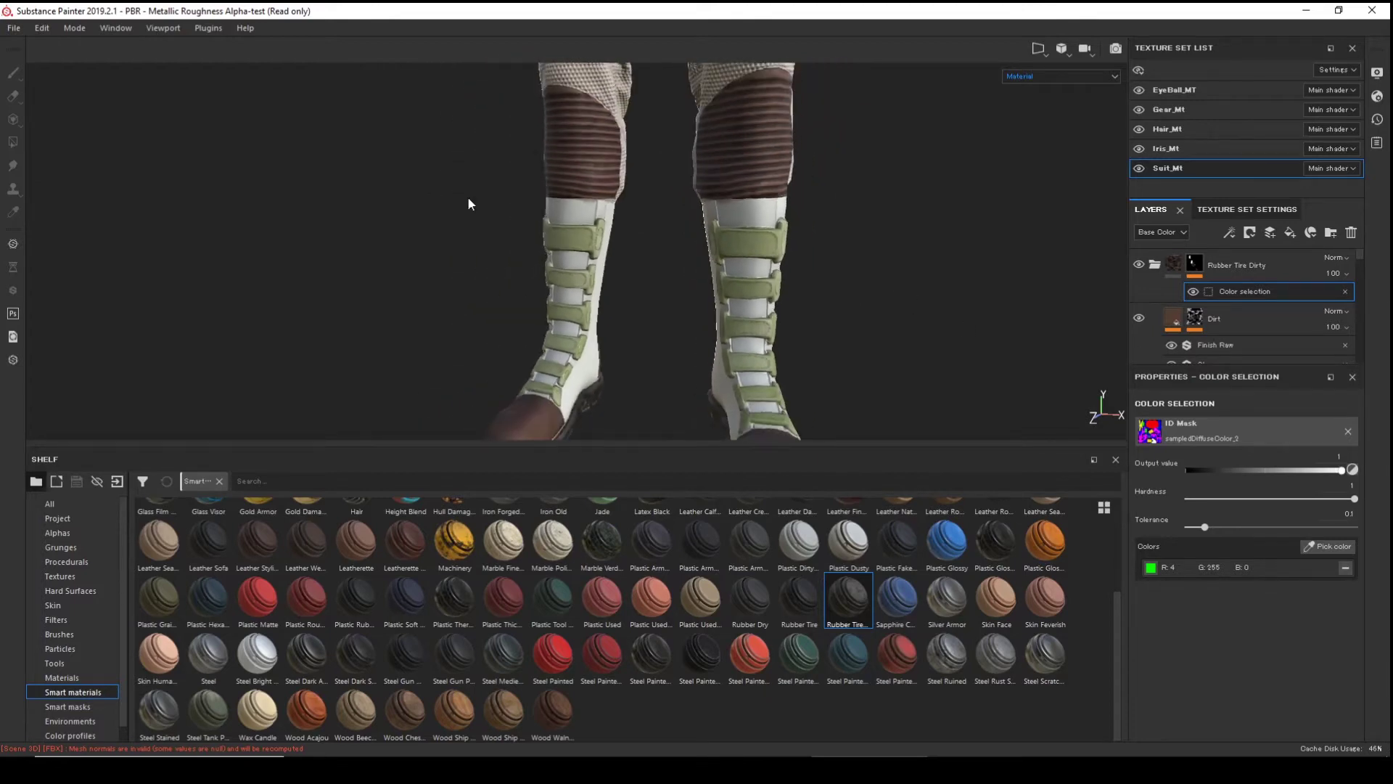
{"action": "middle_click_drag", "start_coordinate": [740, 174], "coordinate": [734, 89], "text": "alt"}
{"action": "right_click_drag", "start_coordinate": [743, 218], "coordinate": [681, 186], "text": "alt"}
{"action": "middle_click_drag", "start_coordinate": [682, 186], "coordinate": [763, 285], "text": "alt"}
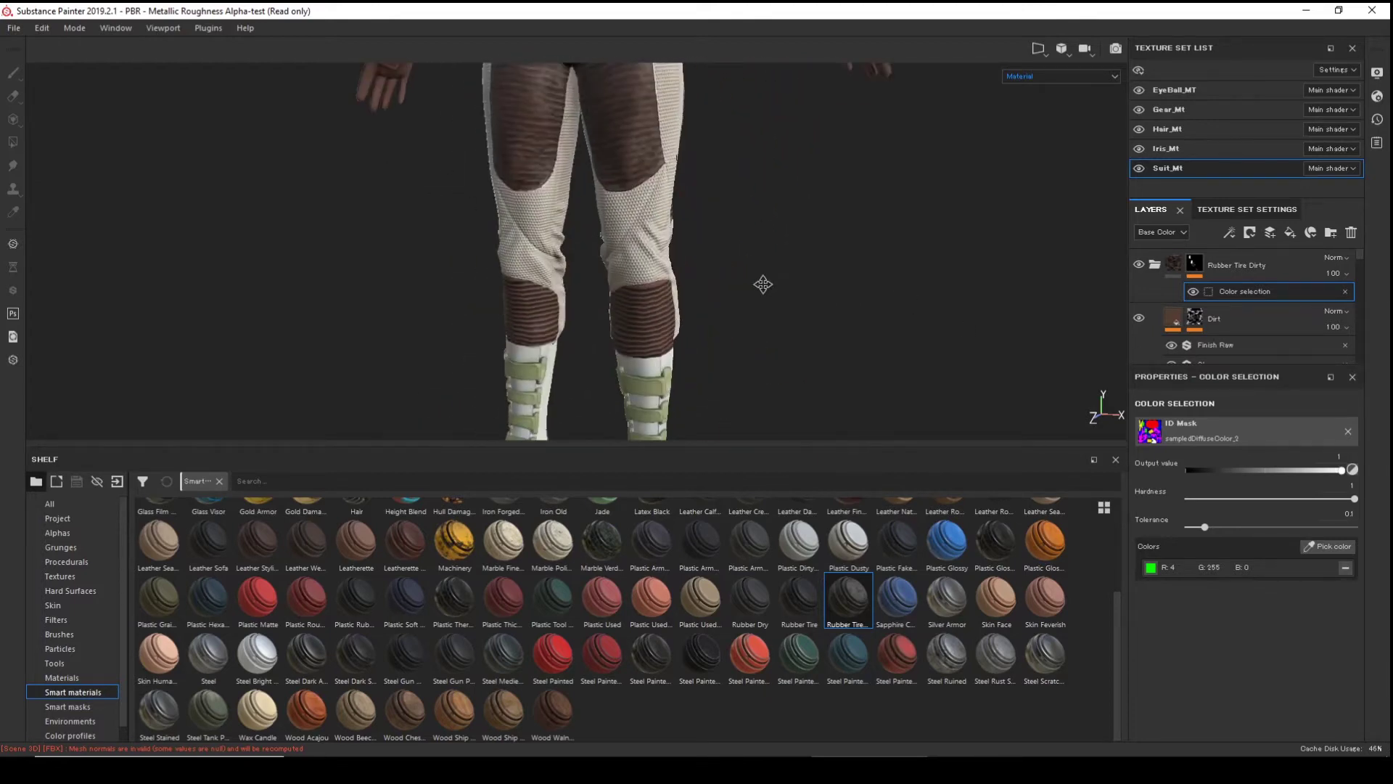
{"action": "left_click_drag", "start_coordinate": [763, 285], "coordinate": [436, 280], "text": "alt"}
{"action": "middle_click_drag", "start_coordinate": [436, 280], "coordinate": [498, 224], "text": "alt"}
{"action": "right_click_drag", "start_coordinate": [498, 224], "coordinate": [679, 417], "text": "alt"}
{"action": "middle_click_drag", "start_coordinate": [679, 416], "coordinate": [674, 341], "text": "alt"}
{"action": "right_click_drag", "start_coordinate": [675, 341], "coordinate": [678, 311], "text": "alt"}
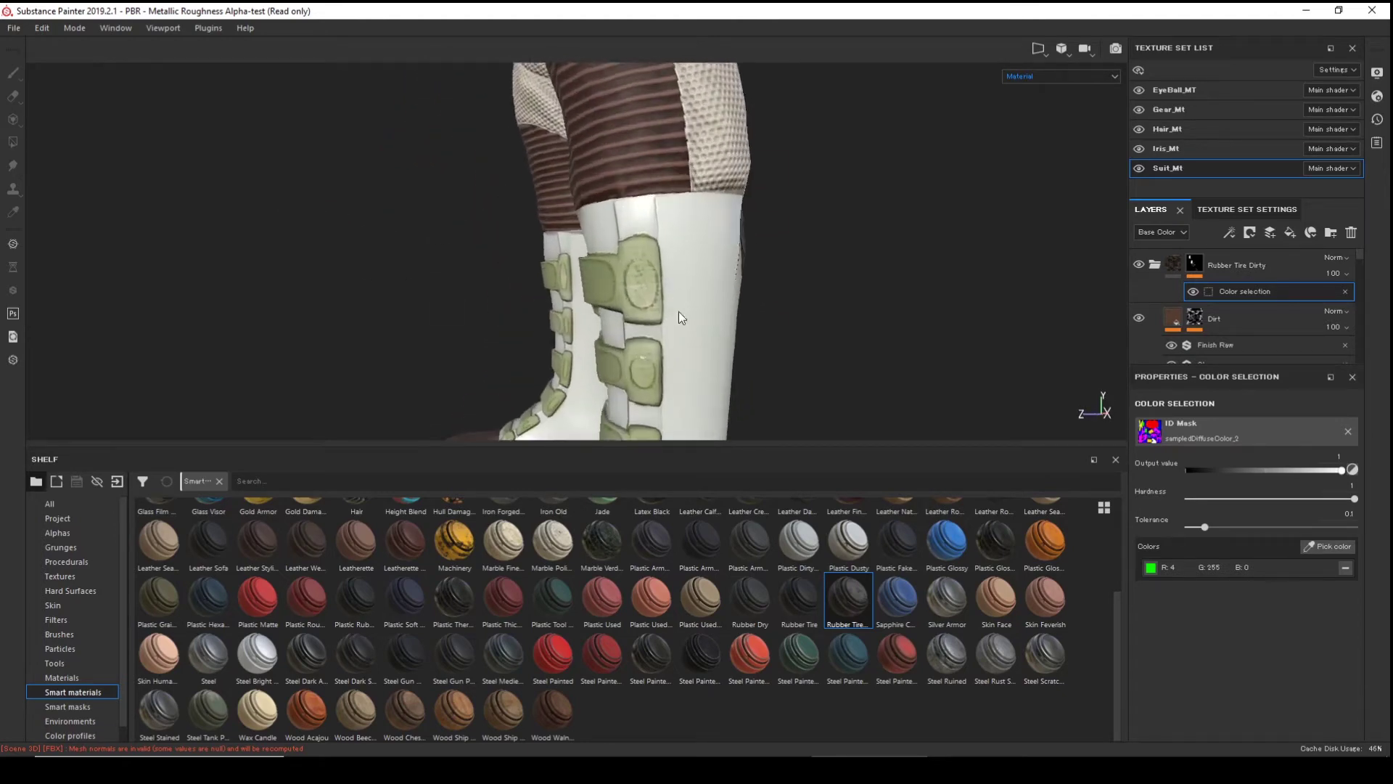
- Apply the Rubber Tire smart material to the Suit texture set at the boot shaft
{"action": "left_click_drag", "start_coordinate": [678, 312], "coordinate": [756, 479], "text": "alt"}
{"action": "left_click_drag", "start_coordinate": [801, 603], "coordinate": [701, 321]}
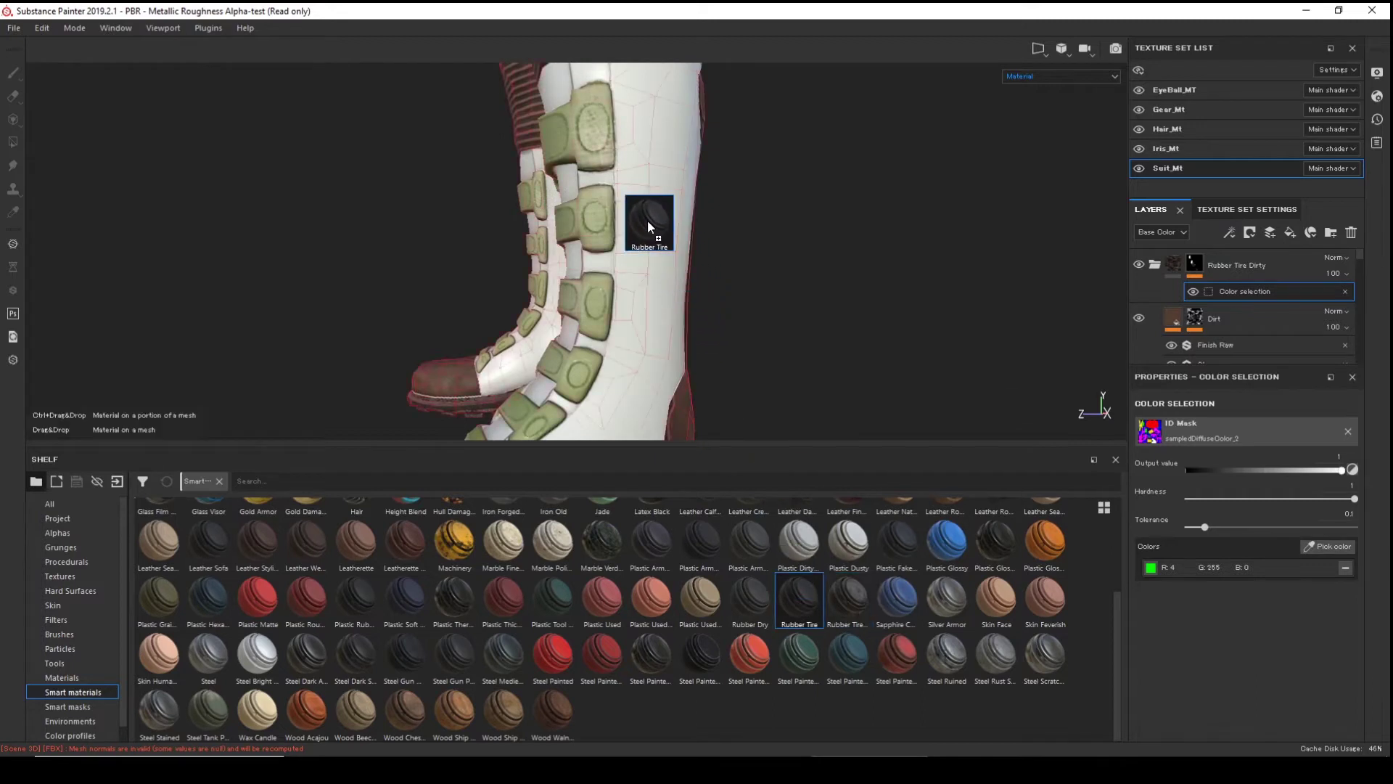
{"action": "left_click_drag", "start_coordinate": [647, 220], "coordinate": [680, 235]}
{"action": "right_click_drag", "start_coordinate": [679, 235], "coordinate": [653, 291], "text": "alt"}
- Add a color selection mask to the Rubber Tire material and pick the boot shaft's orange ID color
{"action": "right_click", "coordinate": [1255, 266]}
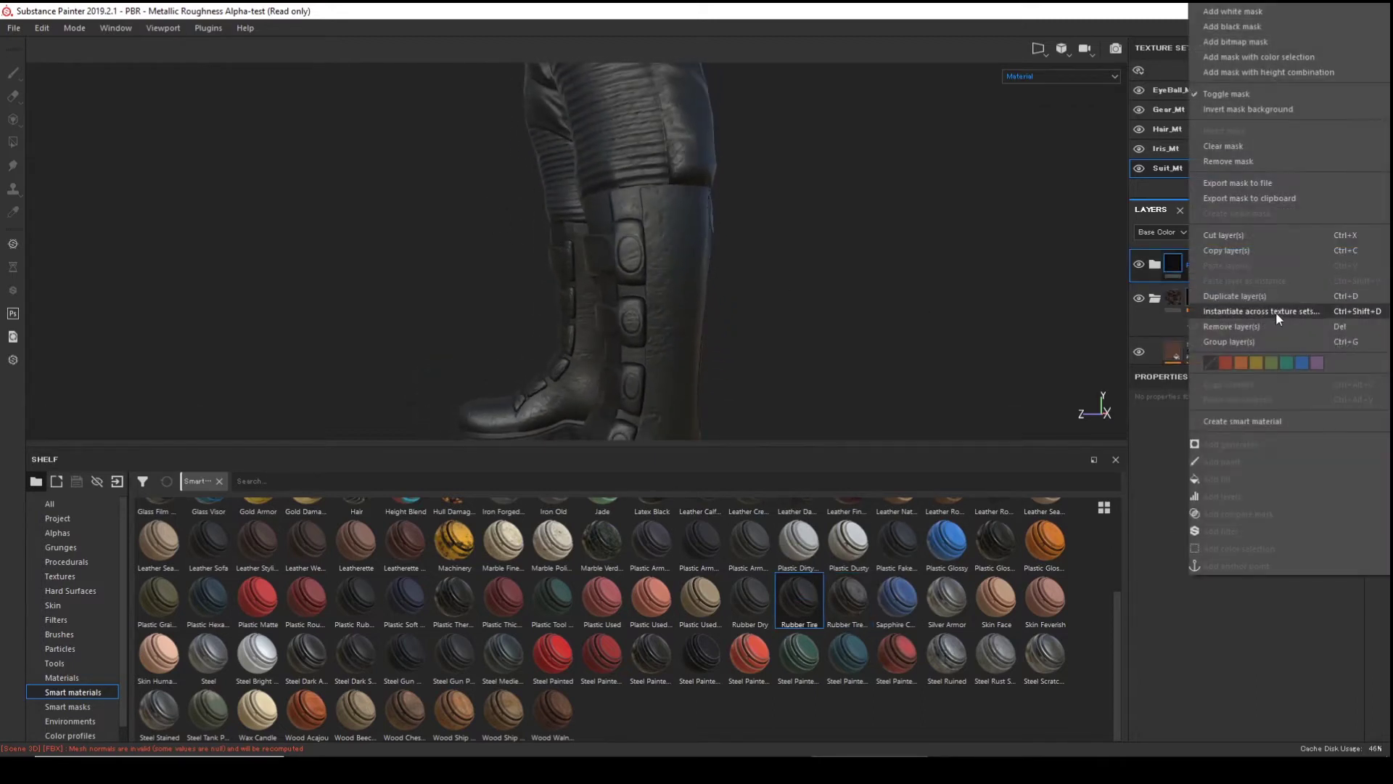
{"action": "left_click", "coordinate": [1278, 56]}
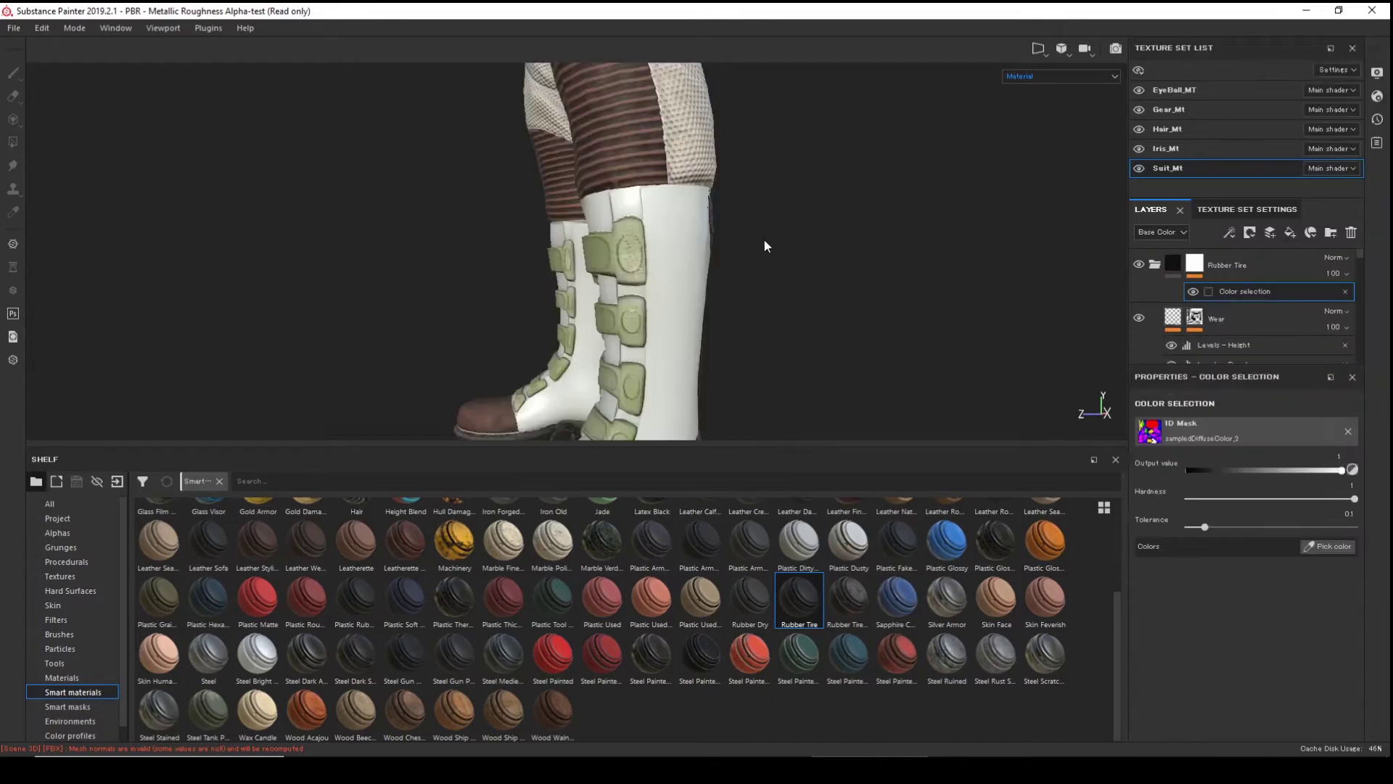
{"action": "left_click", "coordinate": [1315, 545]}
{"action": "left_click", "coordinate": [673, 263]}
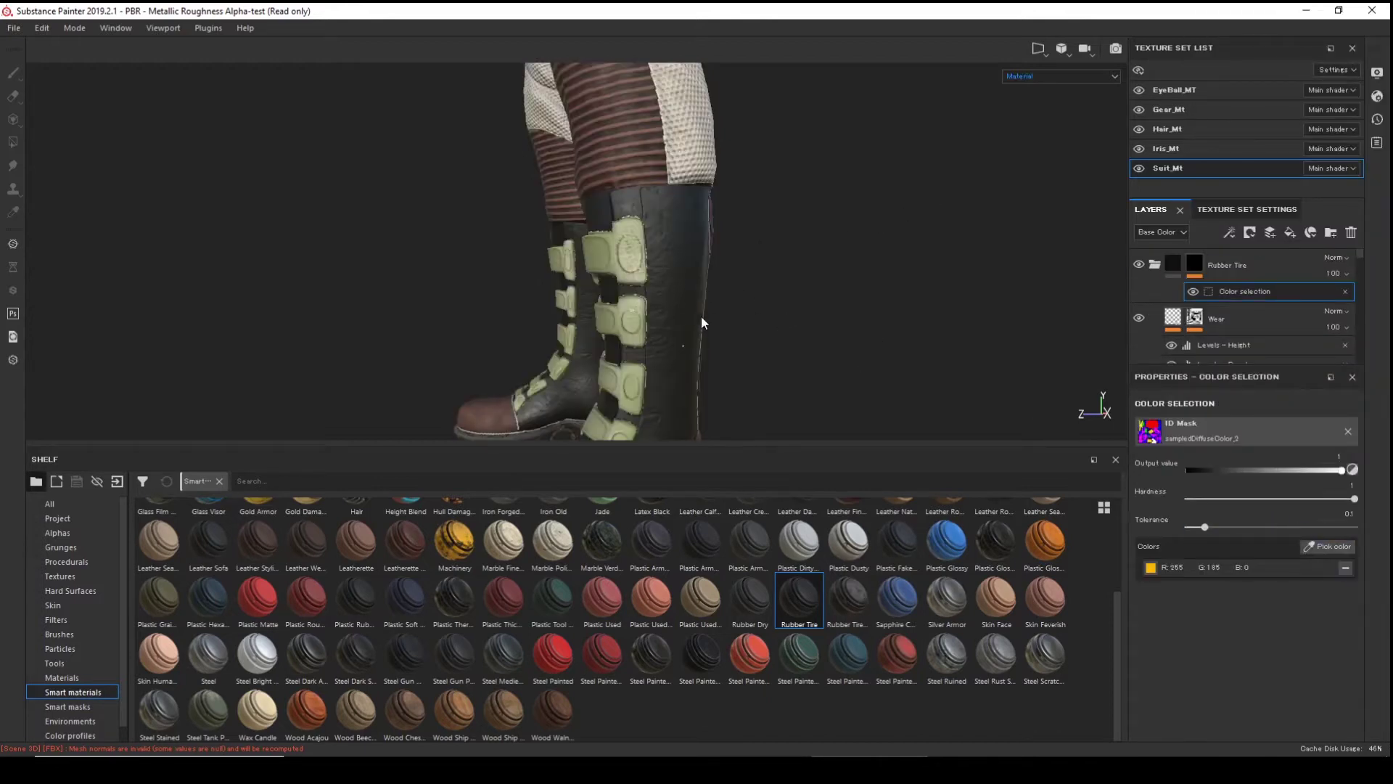
- Inspect the suit from the boots up to the chest and shoulders for areas still lacking a material
{"action": "left_click_drag", "start_coordinate": [701, 316], "coordinate": [590, 124], "text": "alt"}
{"action": "scroll", "coordinate": [590, 124], "scroll_direction": "down", "scroll_amount": 6}
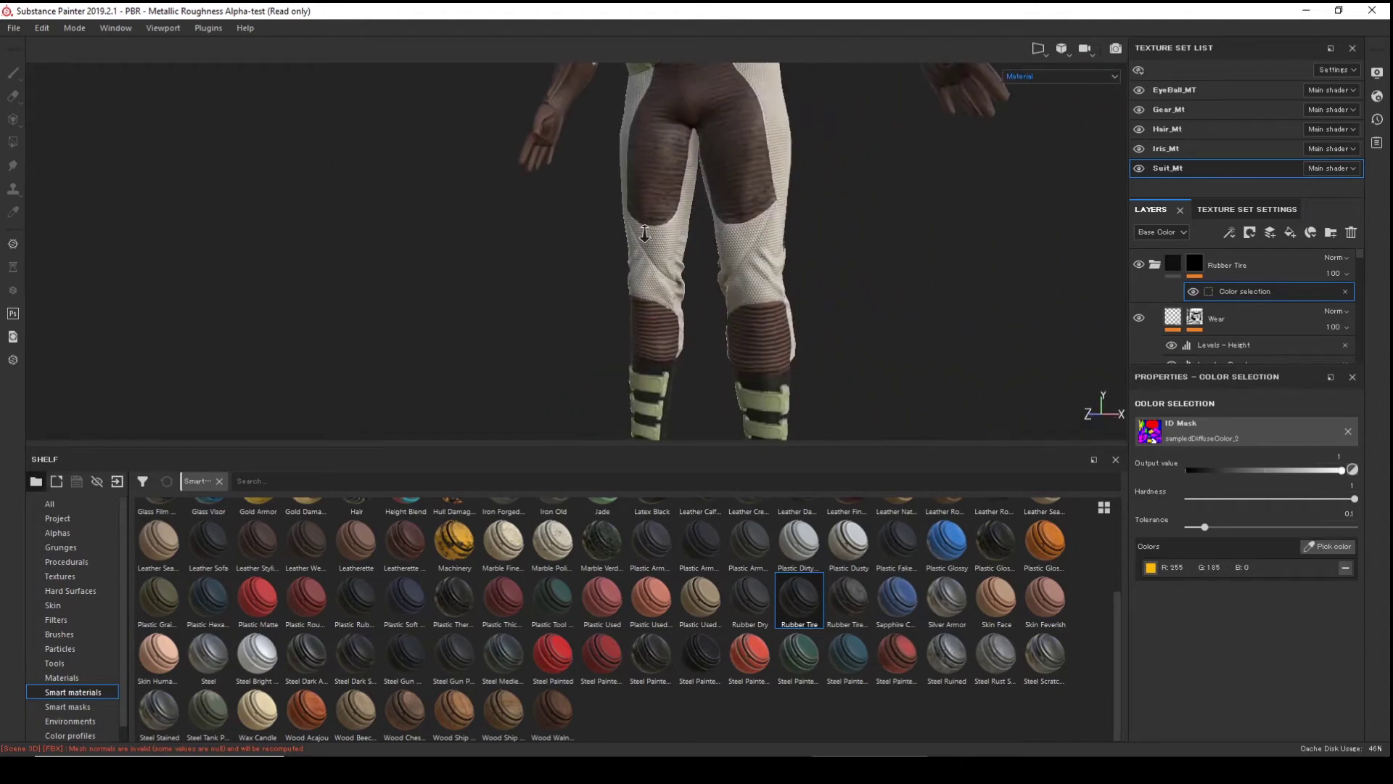
{"action": "left_click_drag", "start_coordinate": [412, 215], "coordinate": [473, 308], "text": "alt"}
{"action": "right_click_drag", "start_coordinate": [472, 308], "coordinate": [586, 346], "text": "alt"}
{"action": "left_click_drag", "start_coordinate": [587, 346], "coordinate": [631, 304], "text": "alt"}
{"action": "middle_click_drag", "start_coordinate": [631, 304], "coordinate": [629, 234], "text": "alt"}
{"action": "right_click_drag", "start_coordinate": [630, 234], "coordinate": [845, 418], "text": "alt"}
{"action": "left_click_drag", "start_coordinate": [845, 418], "coordinate": [669, 355], "text": "alt"}
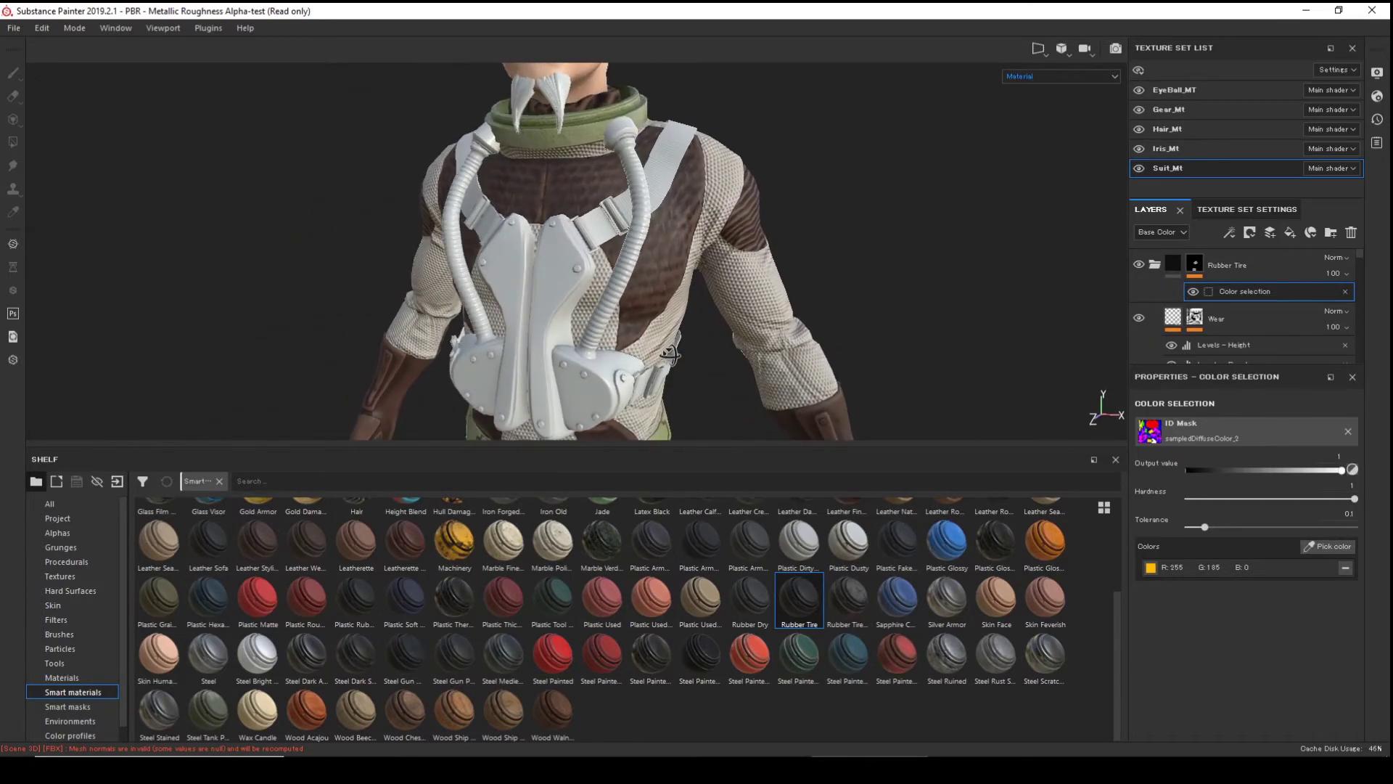
{"action": "left_click_drag", "start_coordinate": [636, 247], "coordinate": [957, 242], "text": "alt"}
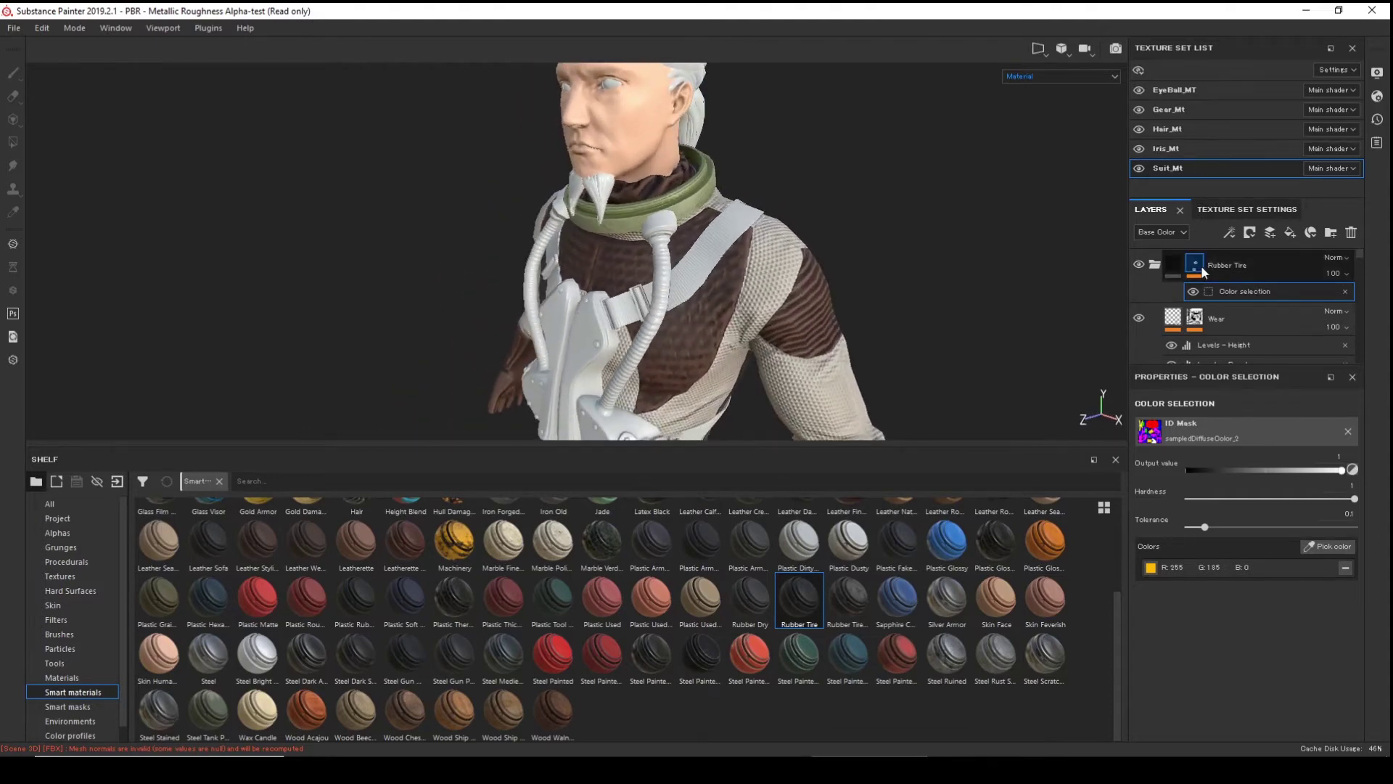
- Collapse the smart material folders in the Suit texture set's layer stack and enlarge the layer list
{"action": "left_click", "coordinate": [1155, 265]}
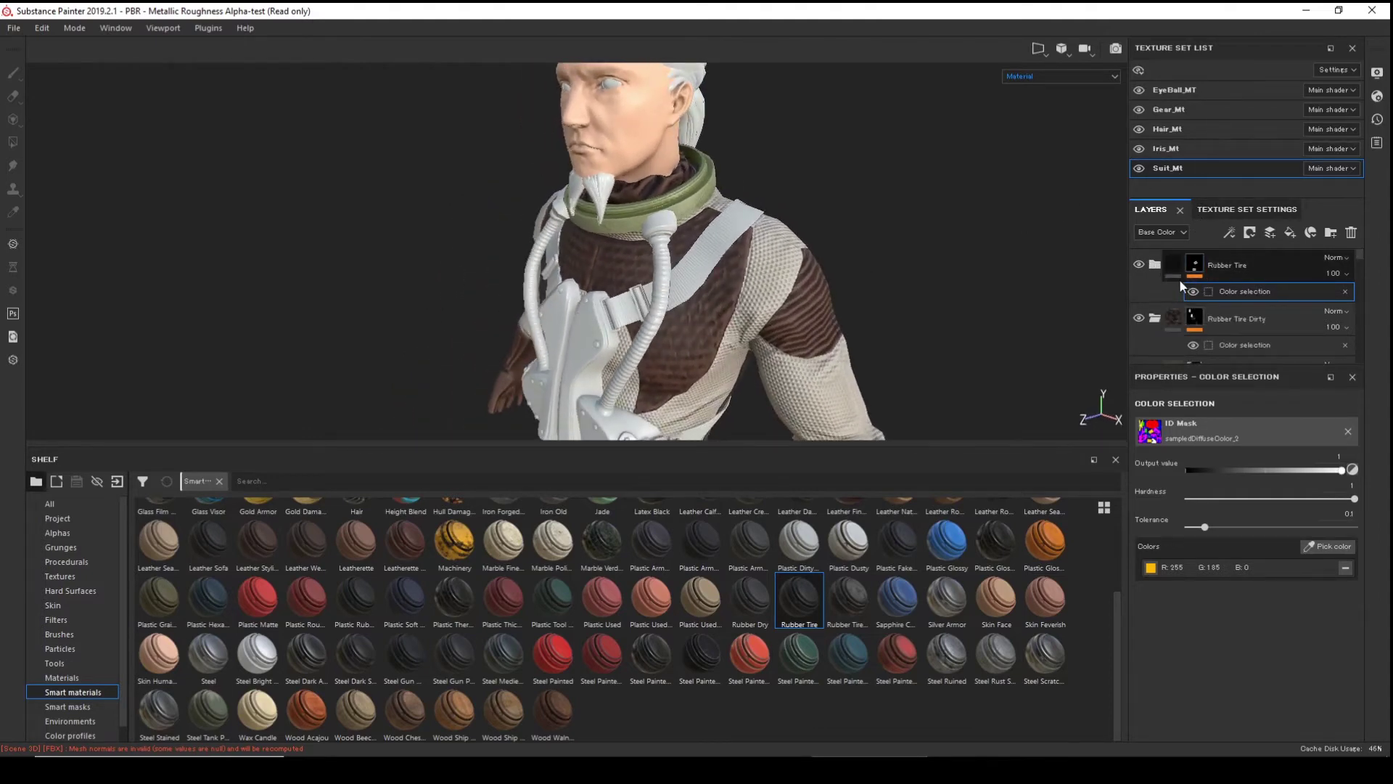
{"action": "scroll", "coordinate": [1163, 312], "scroll_direction": "down", "scroll_amount": 2}
{"action": "scroll", "coordinate": [1164, 309], "scroll_direction": "up", "scroll_amount": 3}
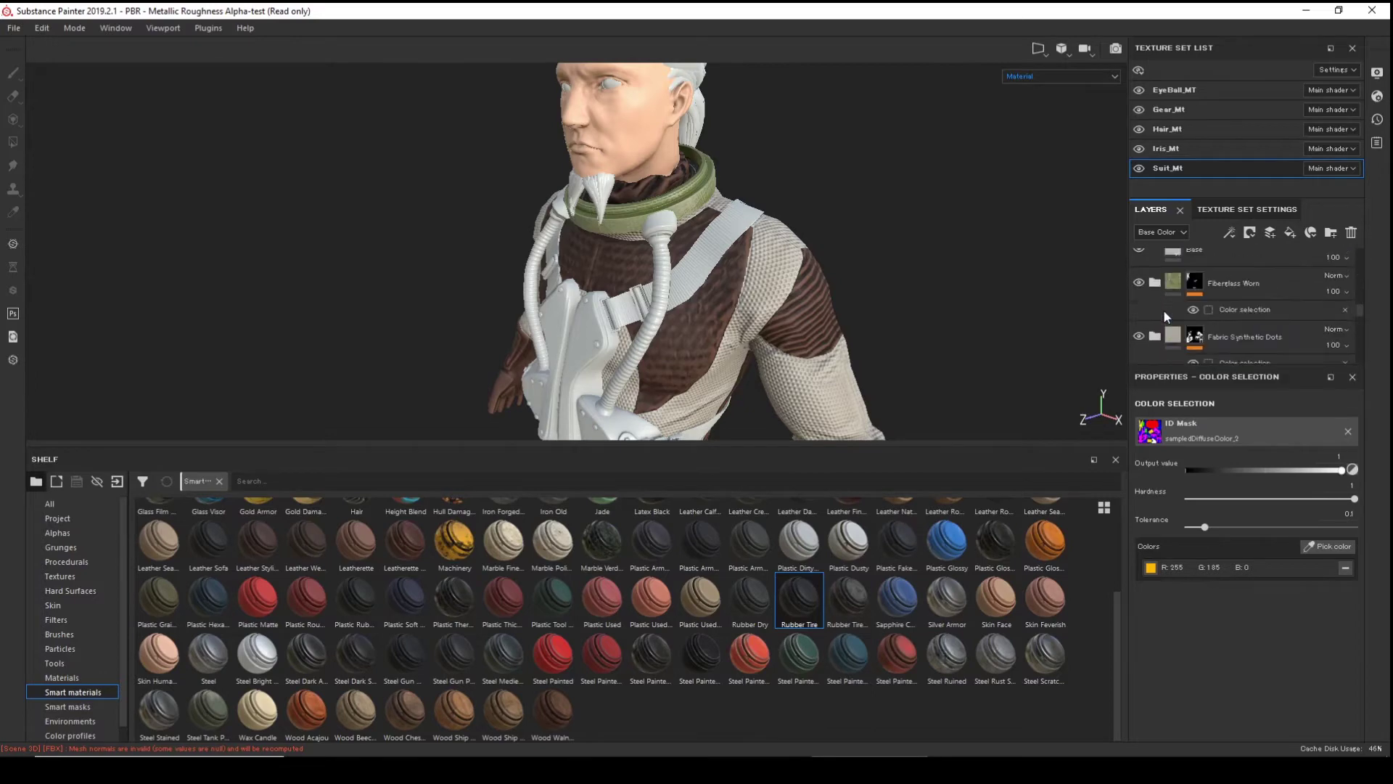
{"action": "scroll", "coordinate": [1163, 313], "scroll_direction": "down", "scroll_amount": 2}
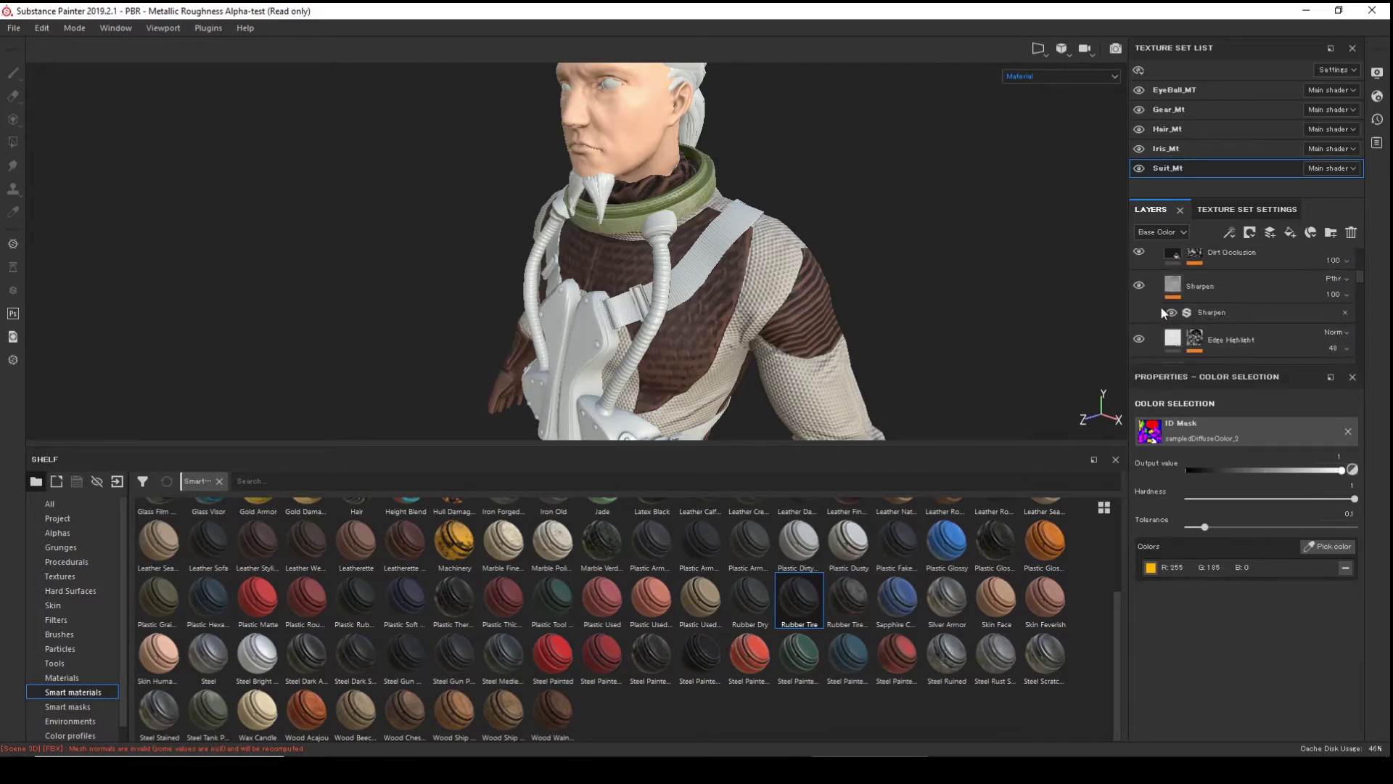
{"action": "scroll", "coordinate": [1160, 305], "scroll_direction": "up", "scroll_amount": 3}
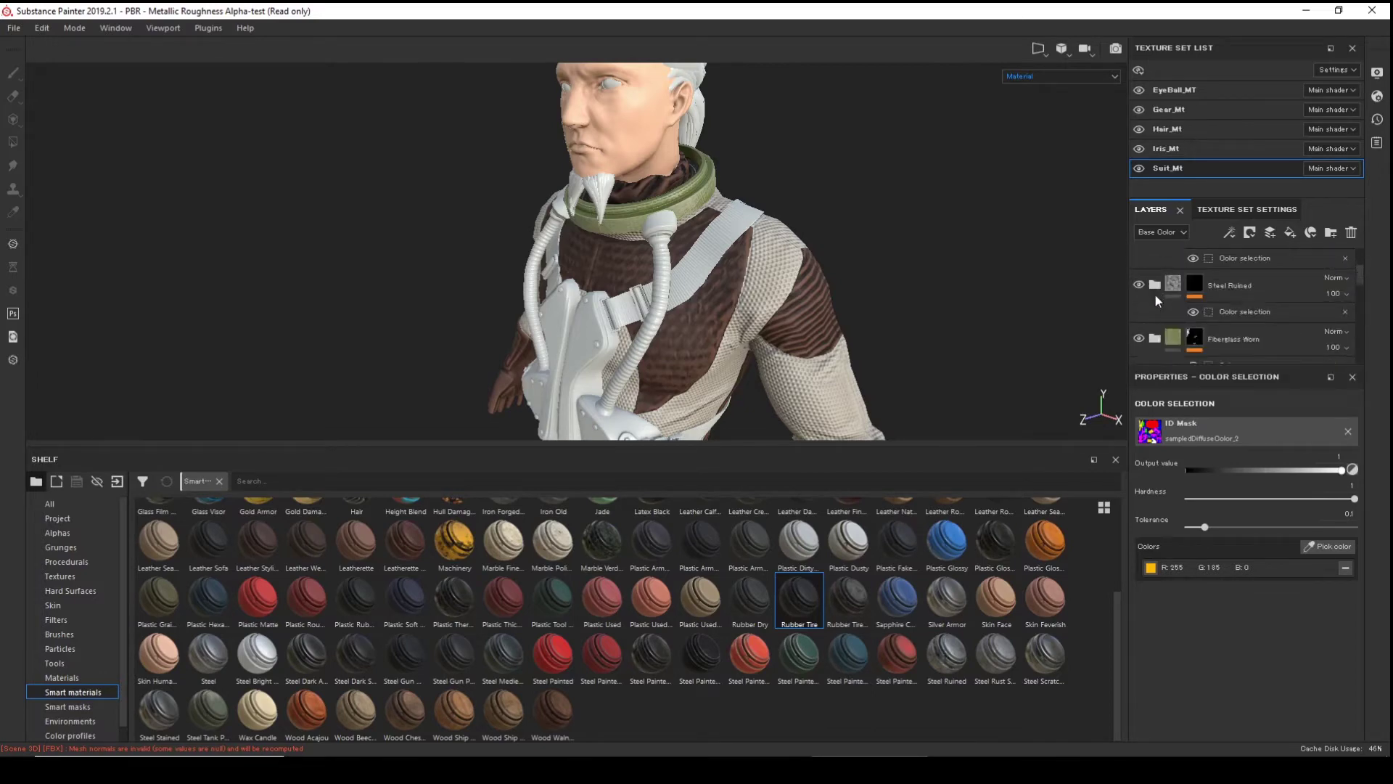
{"action": "scroll", "coordinate": [1155, 325], "scroll_direction": "down", "scroll_amount": 1}
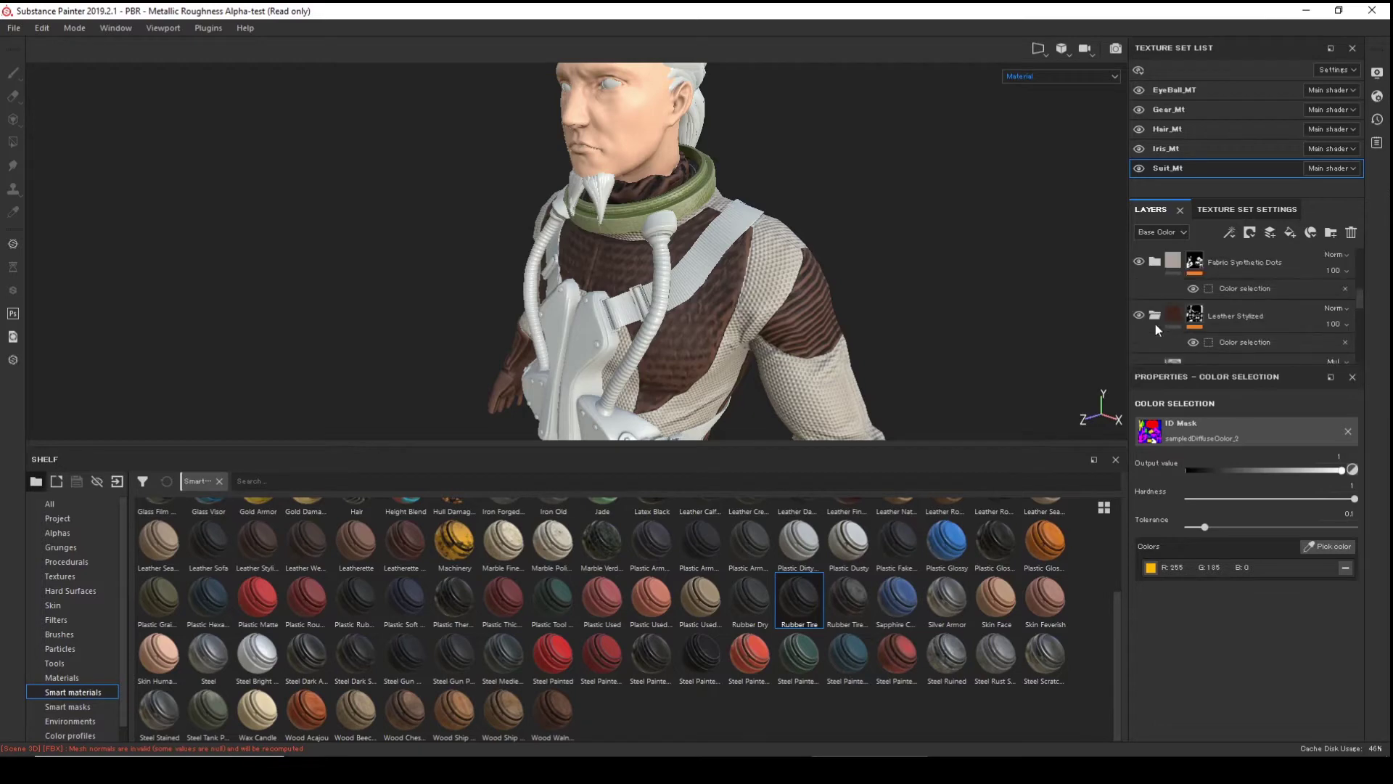
{"action": "left_click", "coordinate": [1154, 262]}
{"action": "left_click_drag", "start_coordinate": [1210, 365], "coordinate": [1206, 525]}
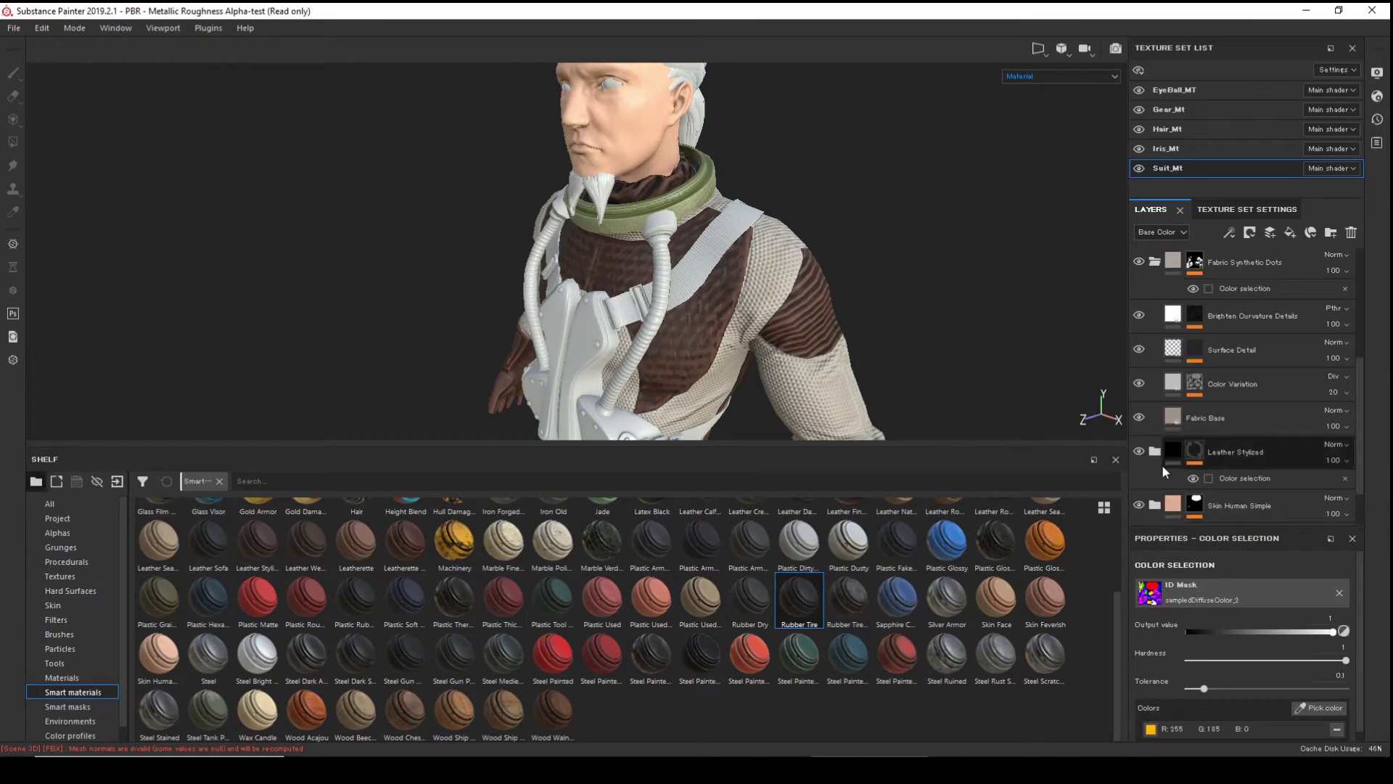
{"action": "left_click", "coordinate": [1154, 263]}
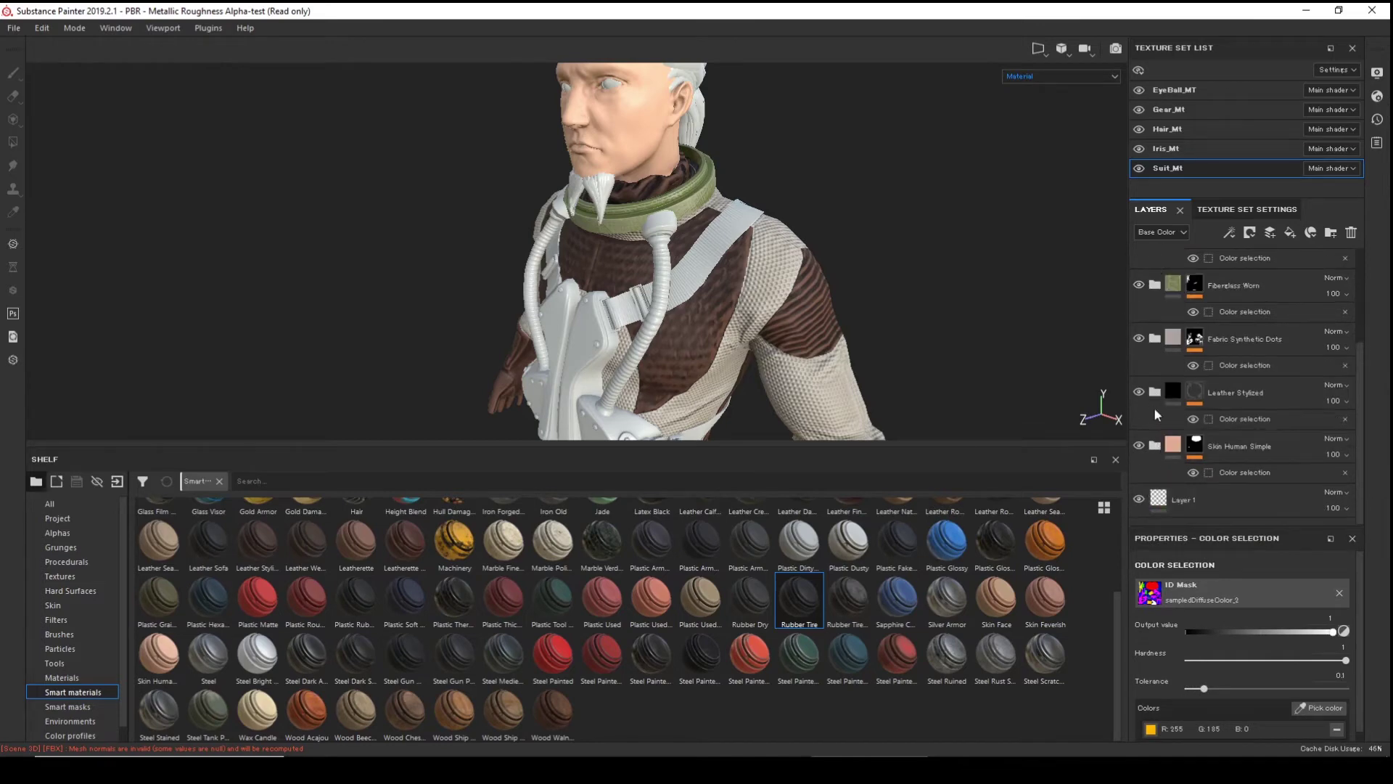
{"action": "scroll", "coordinate": [1217, 314], "scroll_direction": "up", "scroll_amount": 3}
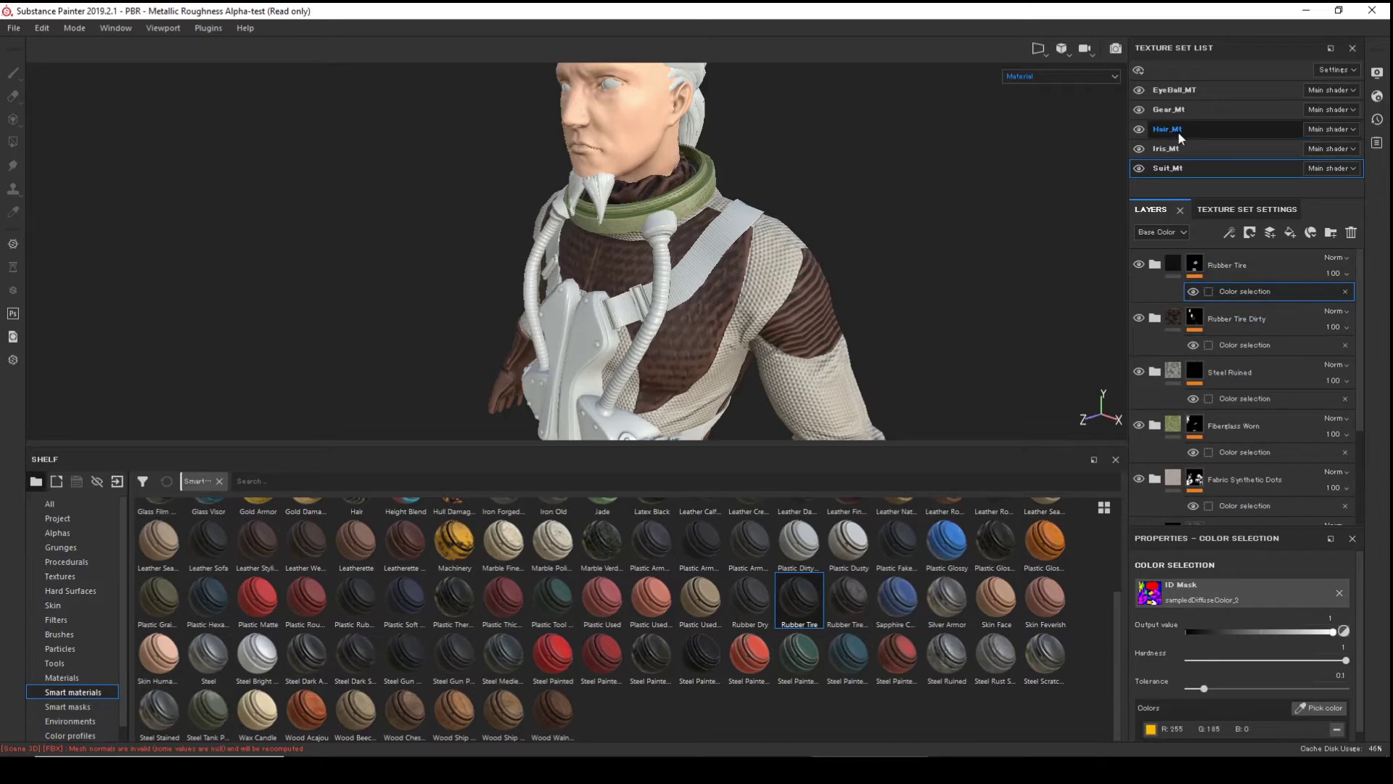
- Switch to the Gear texture set and apply the Rubber Tire smart material at the chest pack's hose
{"action": "left_click", "coordinate": [1185, 111]}
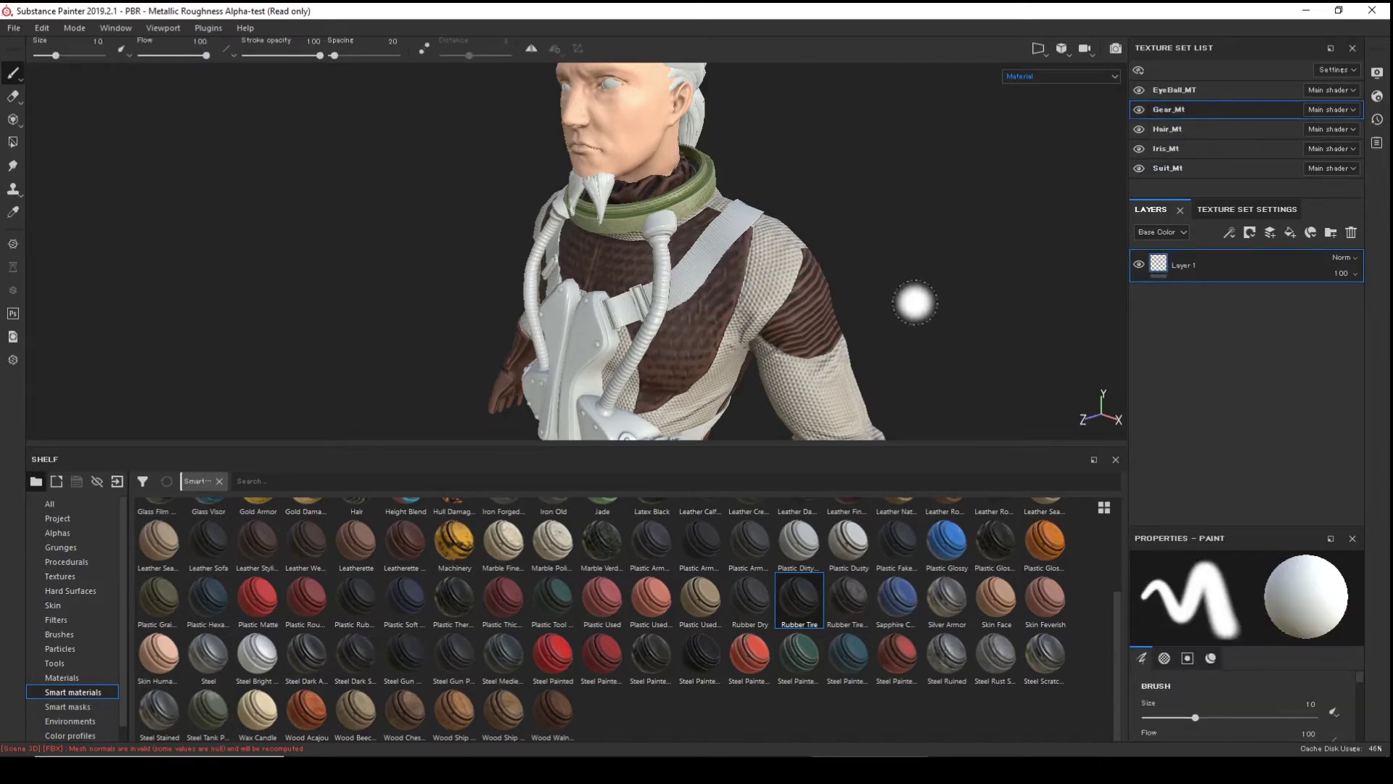
{"action": "left_click_drag", "start_coordinate": [898, 299], "coordinate": [1033, 247], "text": "alt"}
{"action": "middle_click_drag", "start_coordinate": [936, 300], "coordinate": [842, 201], "text": "alt"}
{"action": "scroll", "coordinate": [842, 201], "scroll_direction": "up", "scroll_amount": 5}
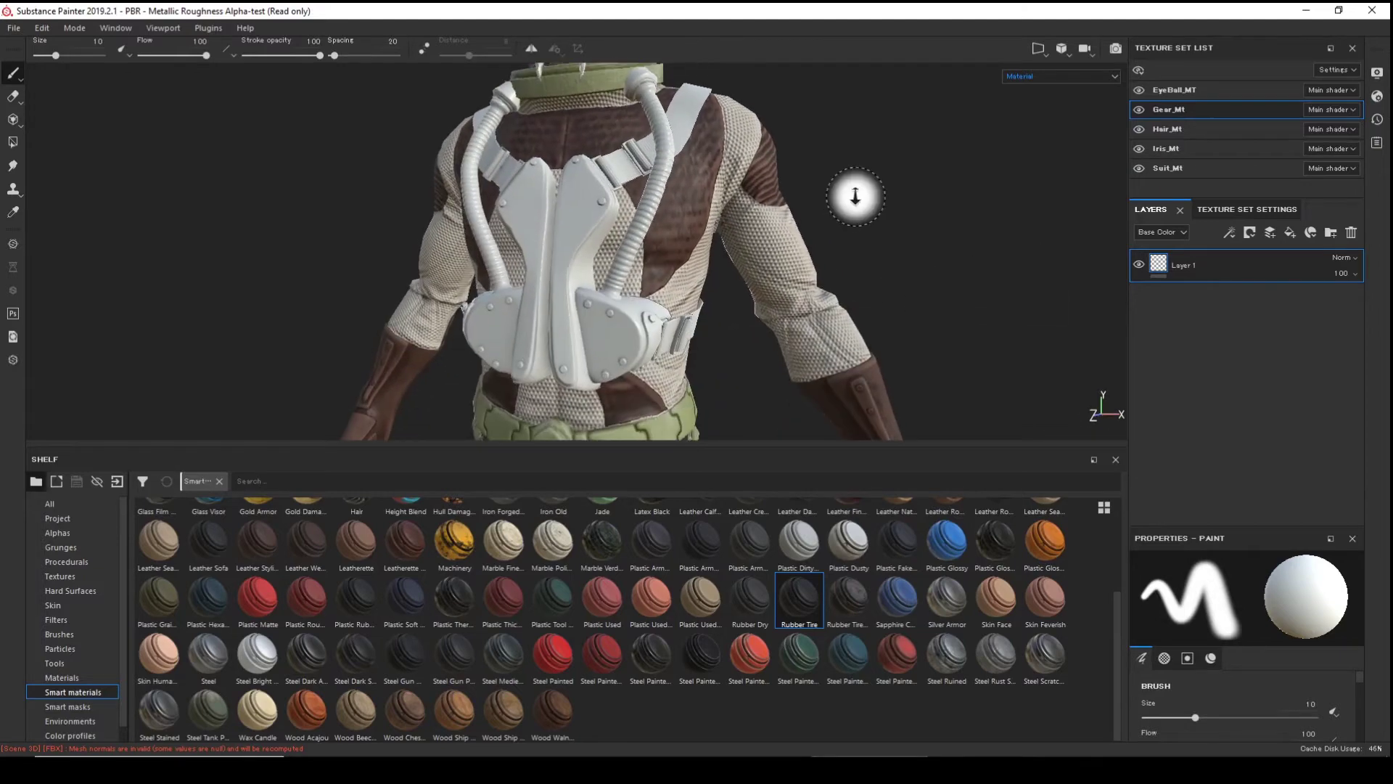
{"action": "left_click_drag", "start_coordinate": [791, 613], "coordinate": [631, 239]}
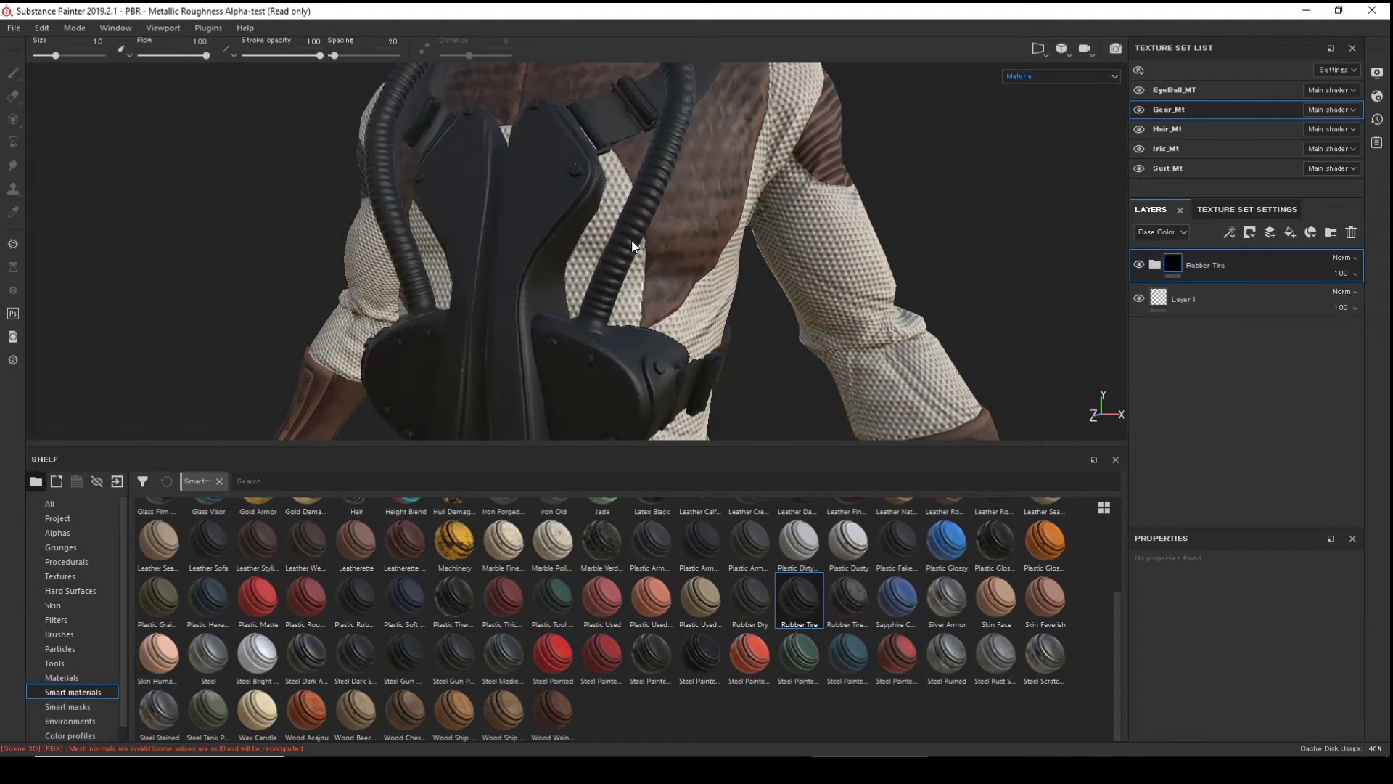
- Add a color selection mask to the Gear set's Rubber Tire material and pick the hose's green ID color
{"action": "right_click", "coordinate": [1251, 264]}
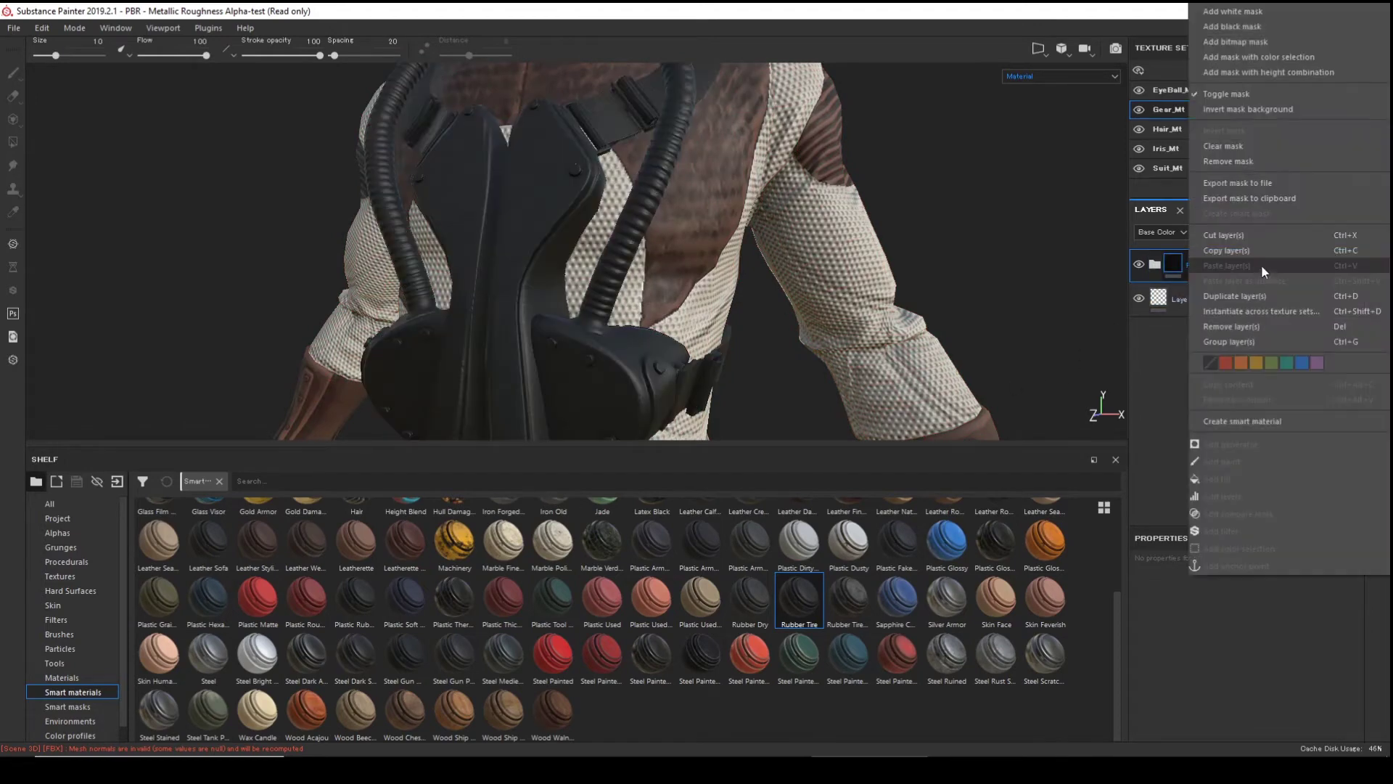
{"action": "left_click", "coordinate": [1292, 58]}
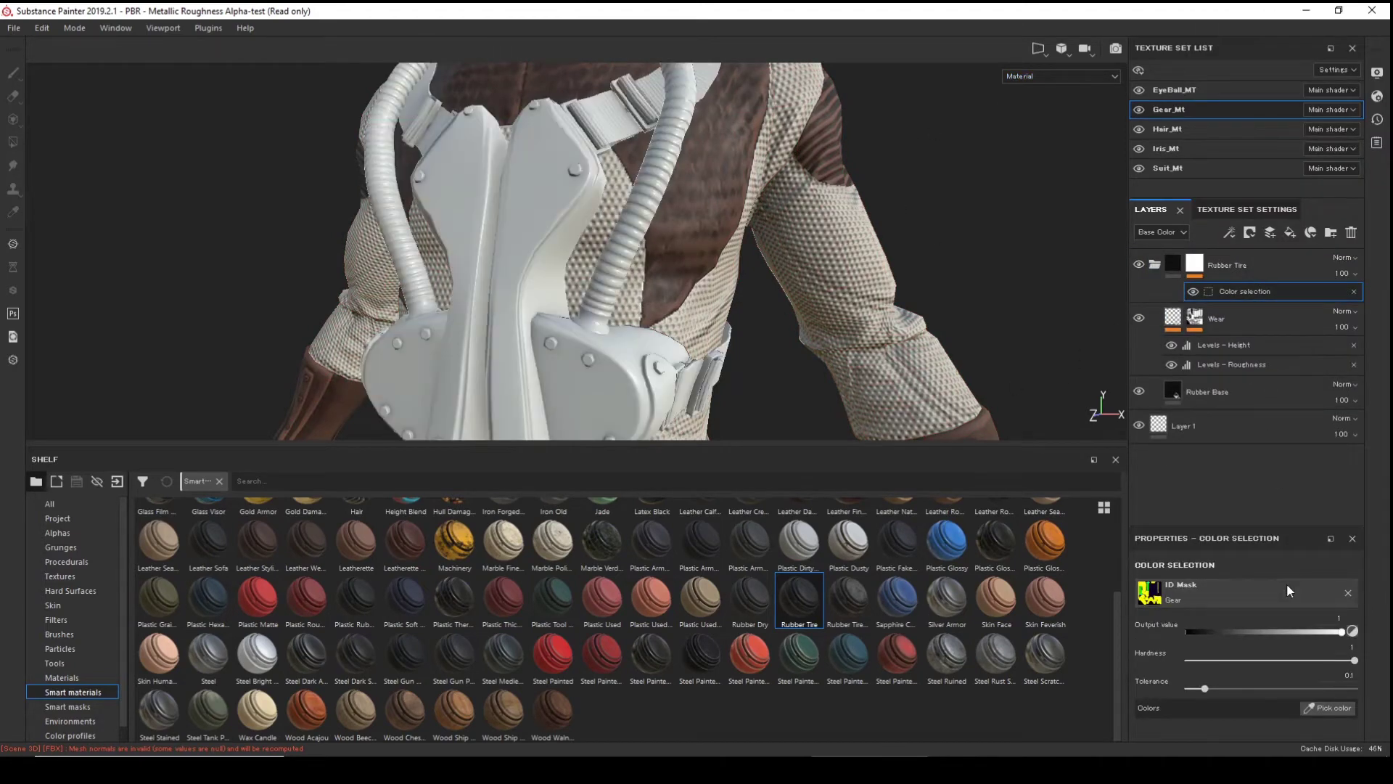
{"action": "left_click", "coordinate": [1333, 707]}
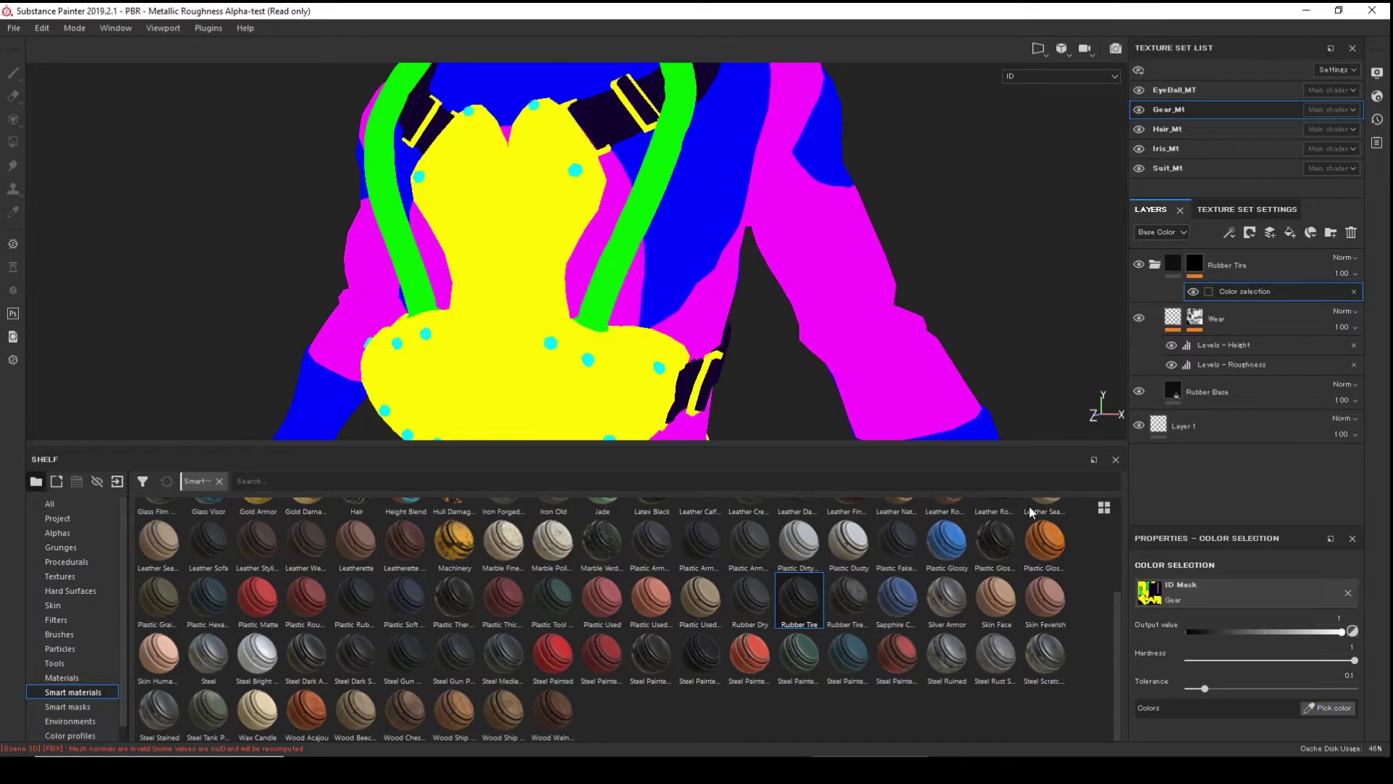
{"action": "left_click", "coordinate": [655, 190]}
- Apply the Fiberglass Worn smart material to the Gear texture set and mask it to the yellow ID color of the chest pack's shell
{"action": "left_click_drag", "start_coordinate": [629, 235], "coordinate": [774, 355], "text": "alt"}
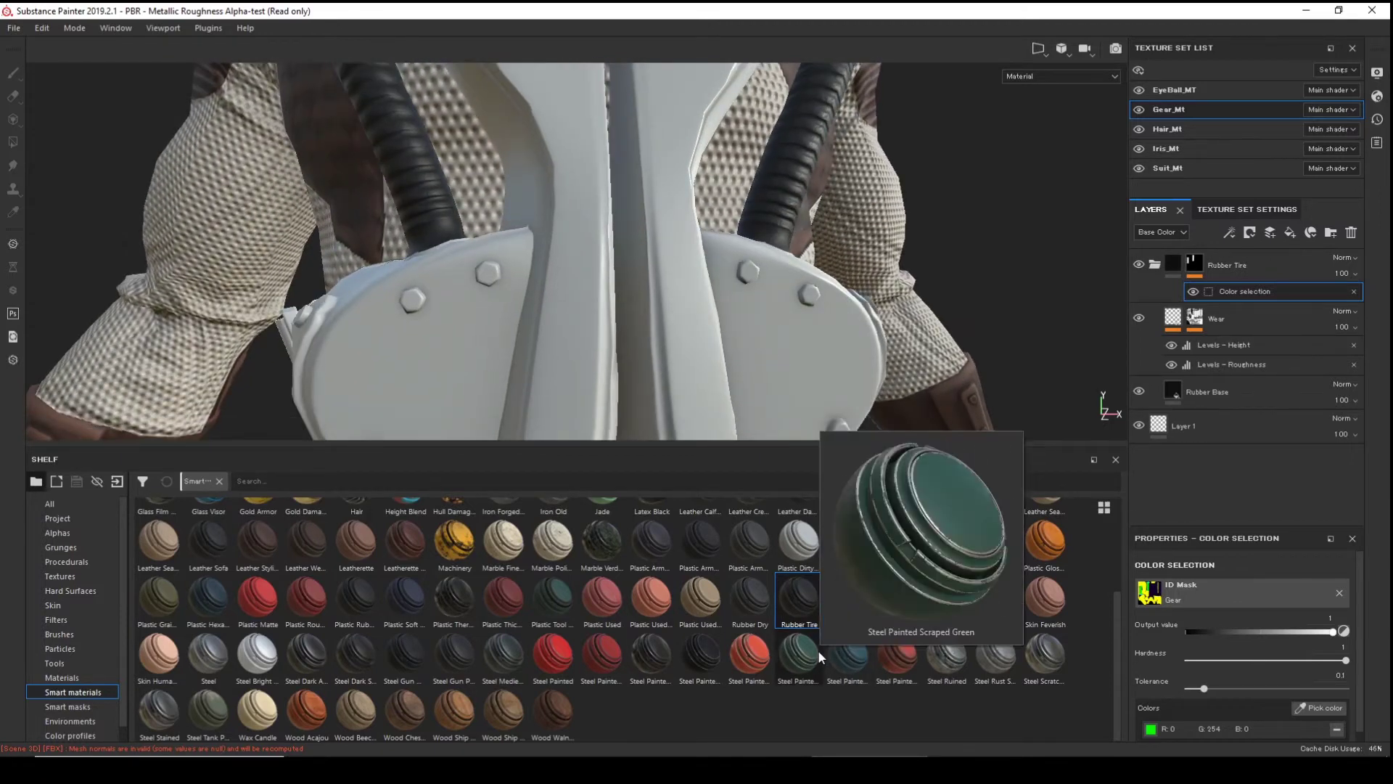
{"action": "scroll", "coordinate": [552, 531], "scroll_direction": "up", "scroll_amount": 3}
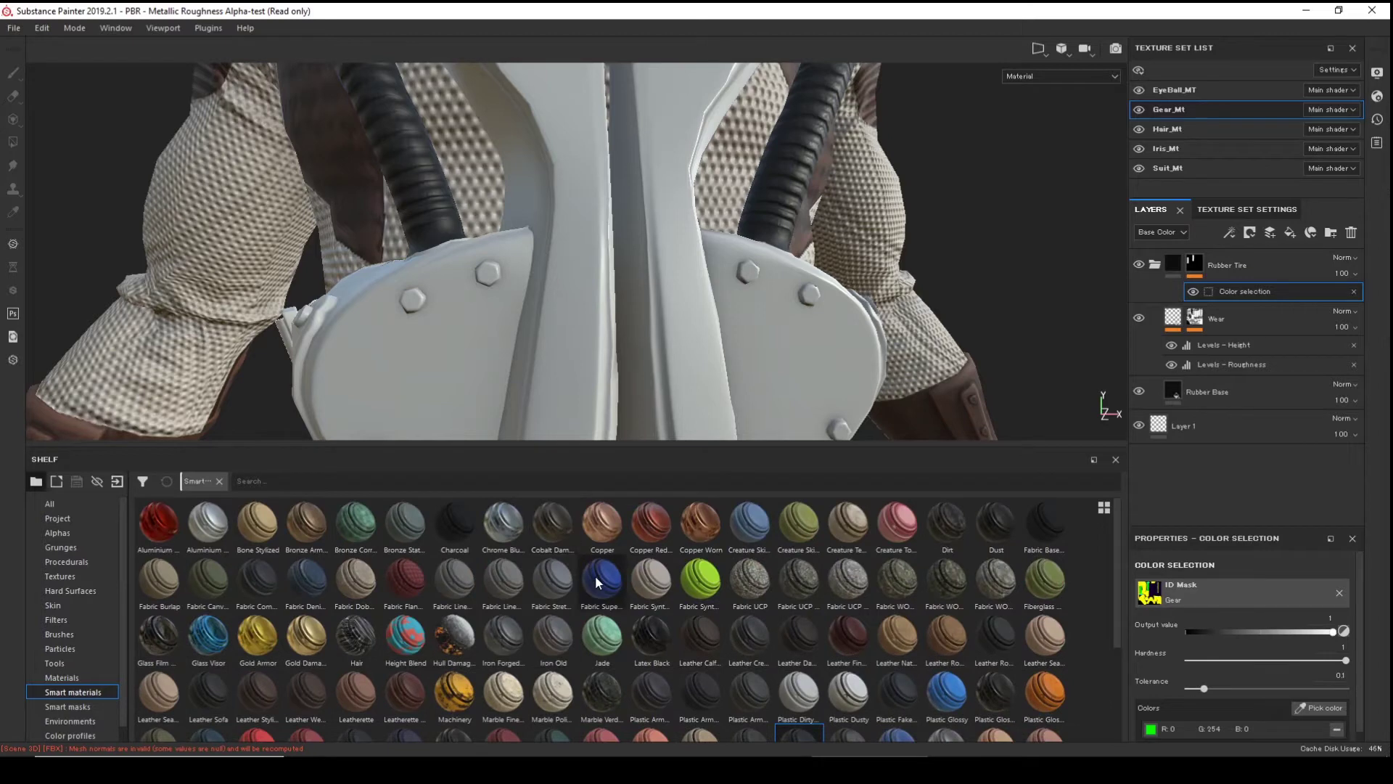
{"action": "left_click_drag", "start_coordinate": [1035, 580], "coordinate": [690, 310]}
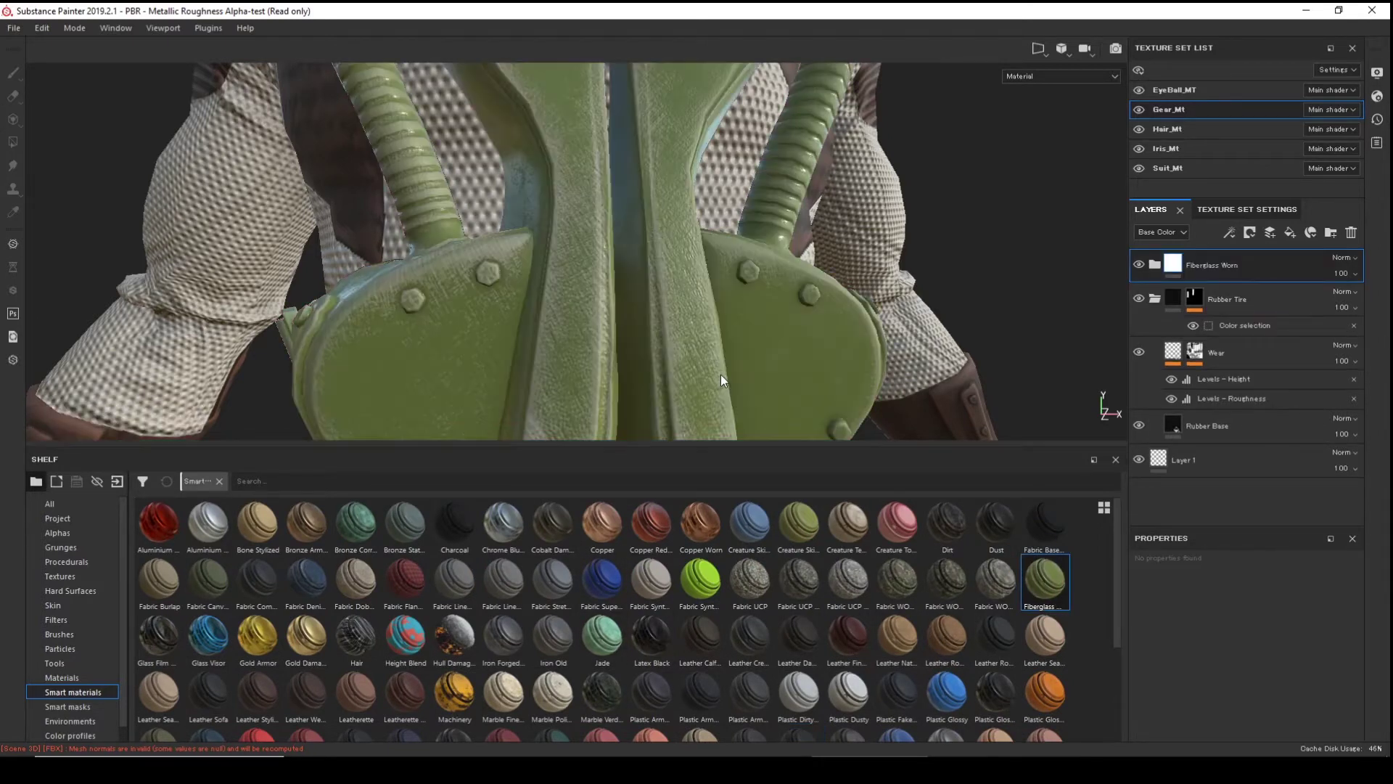
{"action": "right_click", "coordinate": [1248, 267]}
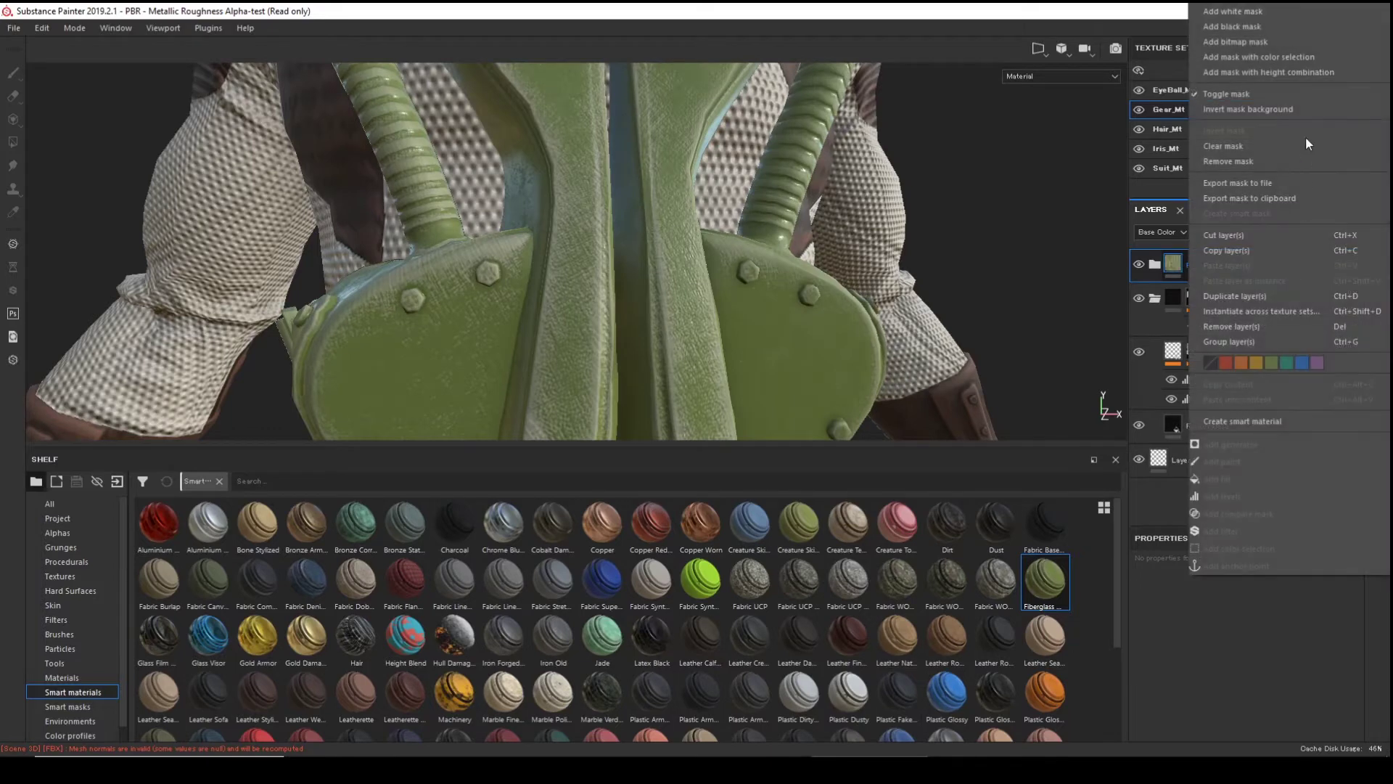
{"action": "left_click", "coordinate": [1312, 73]}
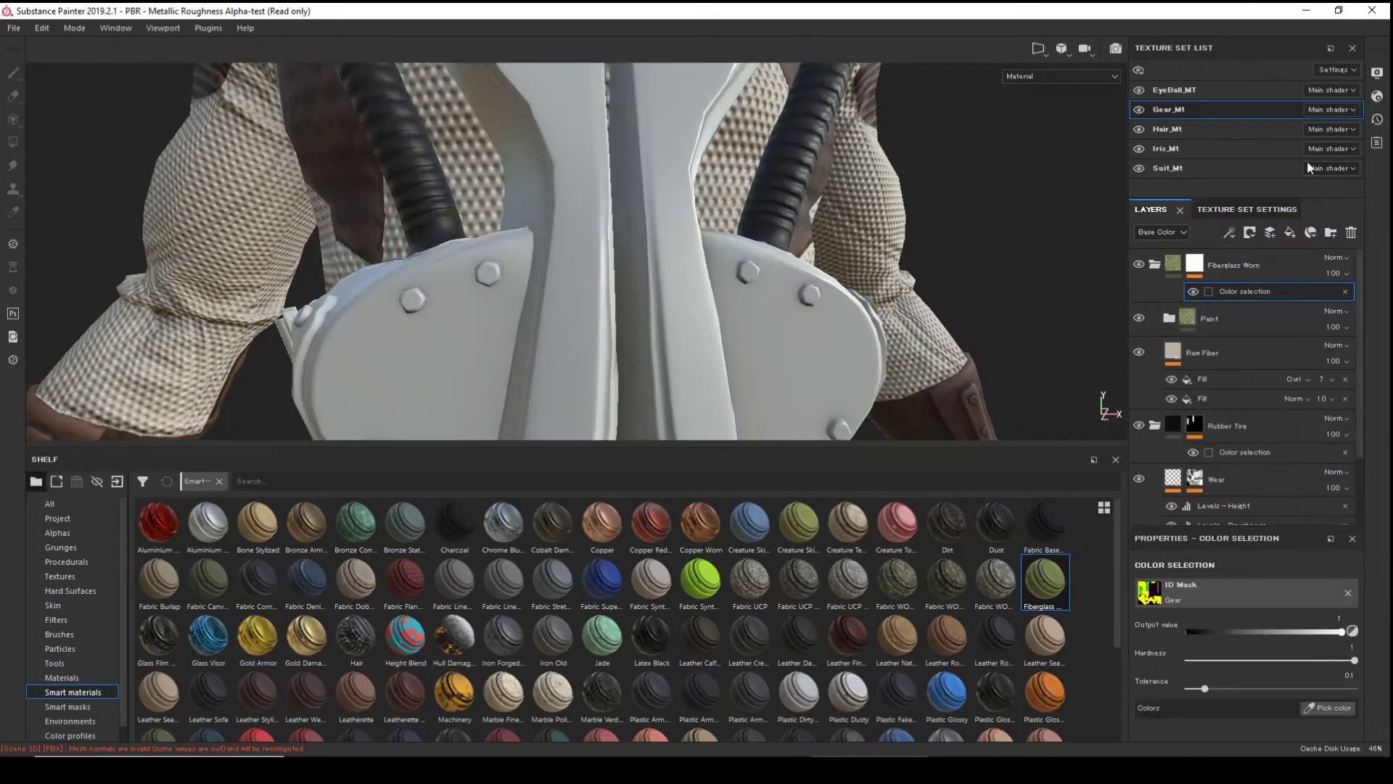
{"action": "left_click", "coordinate": [1321, 707]}
{"action": "left_click", "coordinate": [767, 313]}
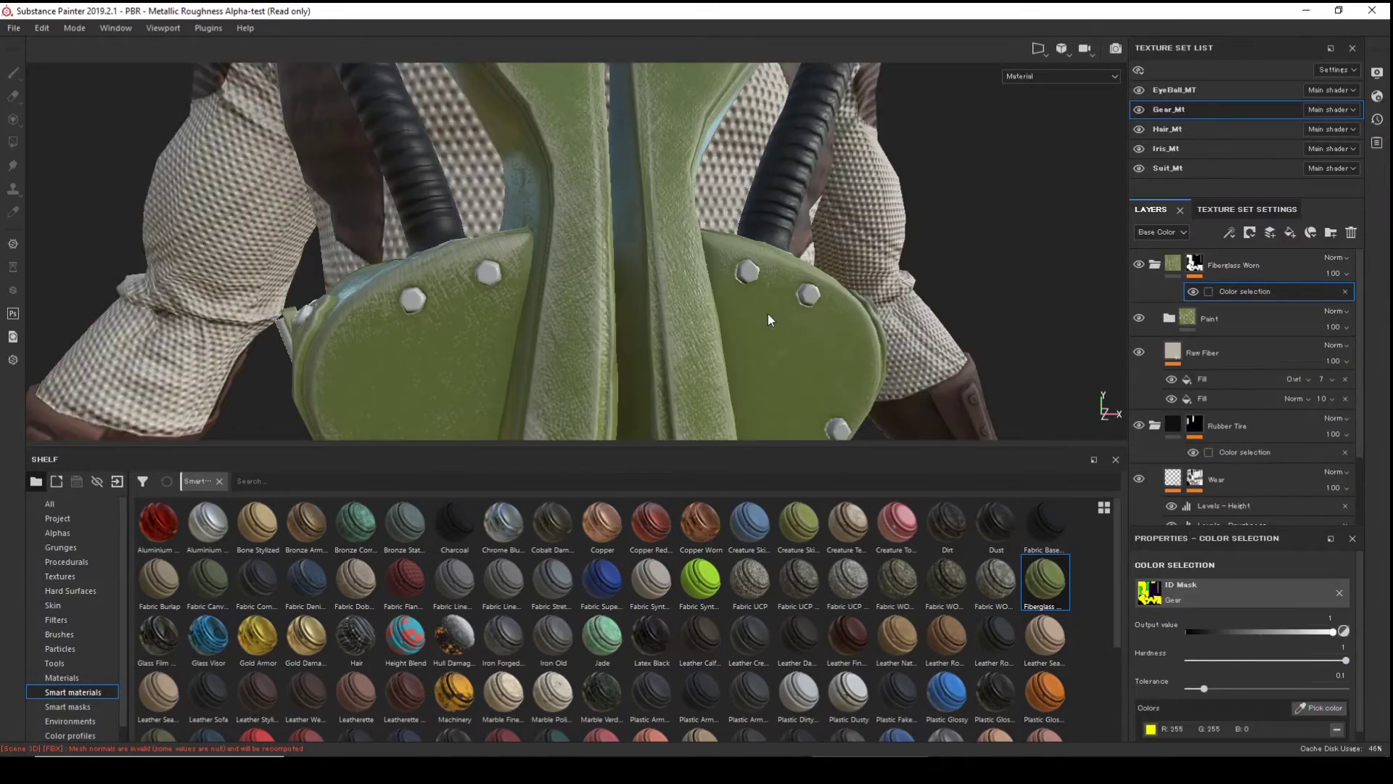
- Apply the Steel Rust Surface smart material to the Gear texture set at the chest pack
{"action": "middle_click_drag", "start_coordinate": [796, 312], "coordinate": [787, 161], "text": "alt"}
{"action": "right_click_drag", "start_coordinate": [787, 161], "coordinate": [273, 130], "text": "alt"}
{"action": "middle_click_drag", "start_coordinate": [512, 133], "coordinate": [516, 256], "text": "alt"}
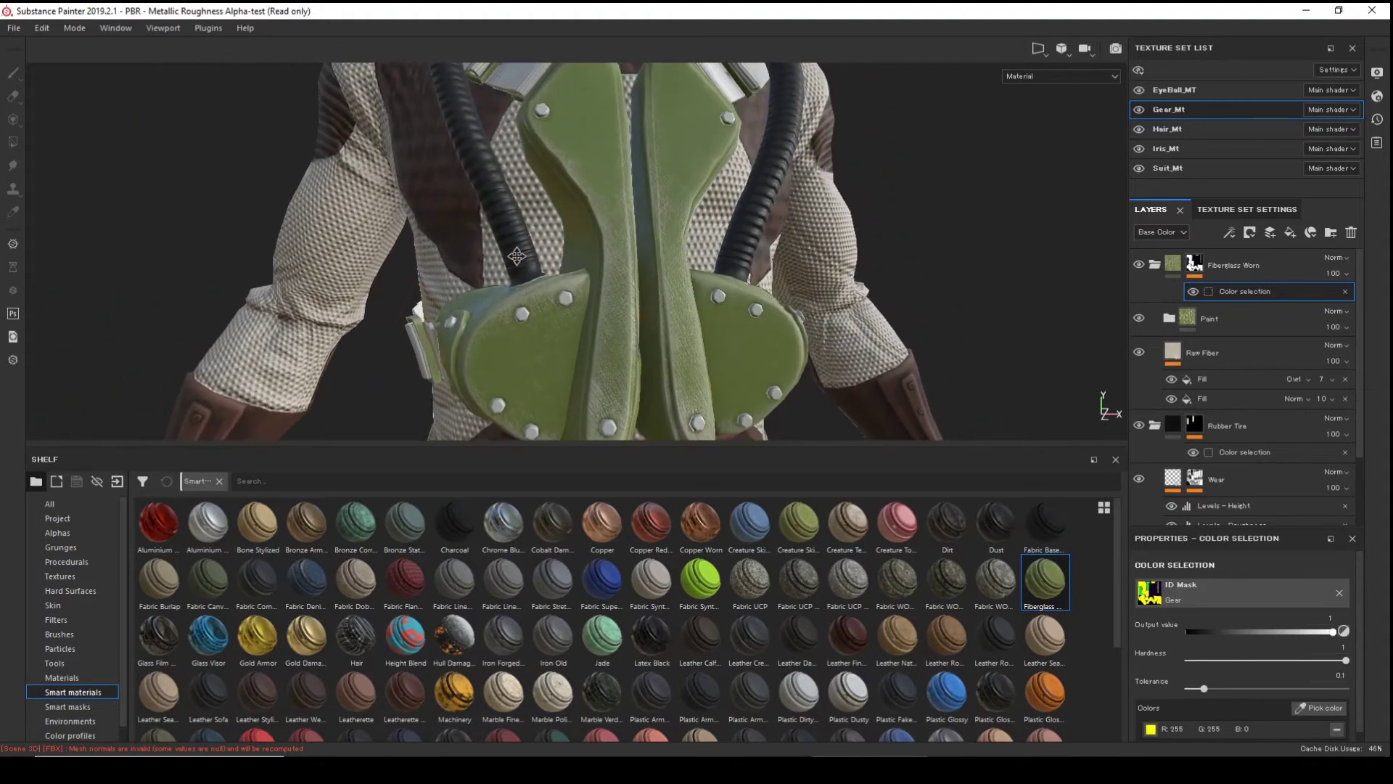
{"action": "left_click_drag", "start_coordinate": [516, 257], "coordinate": [825, 364], "text": "alt"}
{"action": "scroll", "coordinate": [865, 659], "scroll_direction": "down", "scroll_amount": 3}
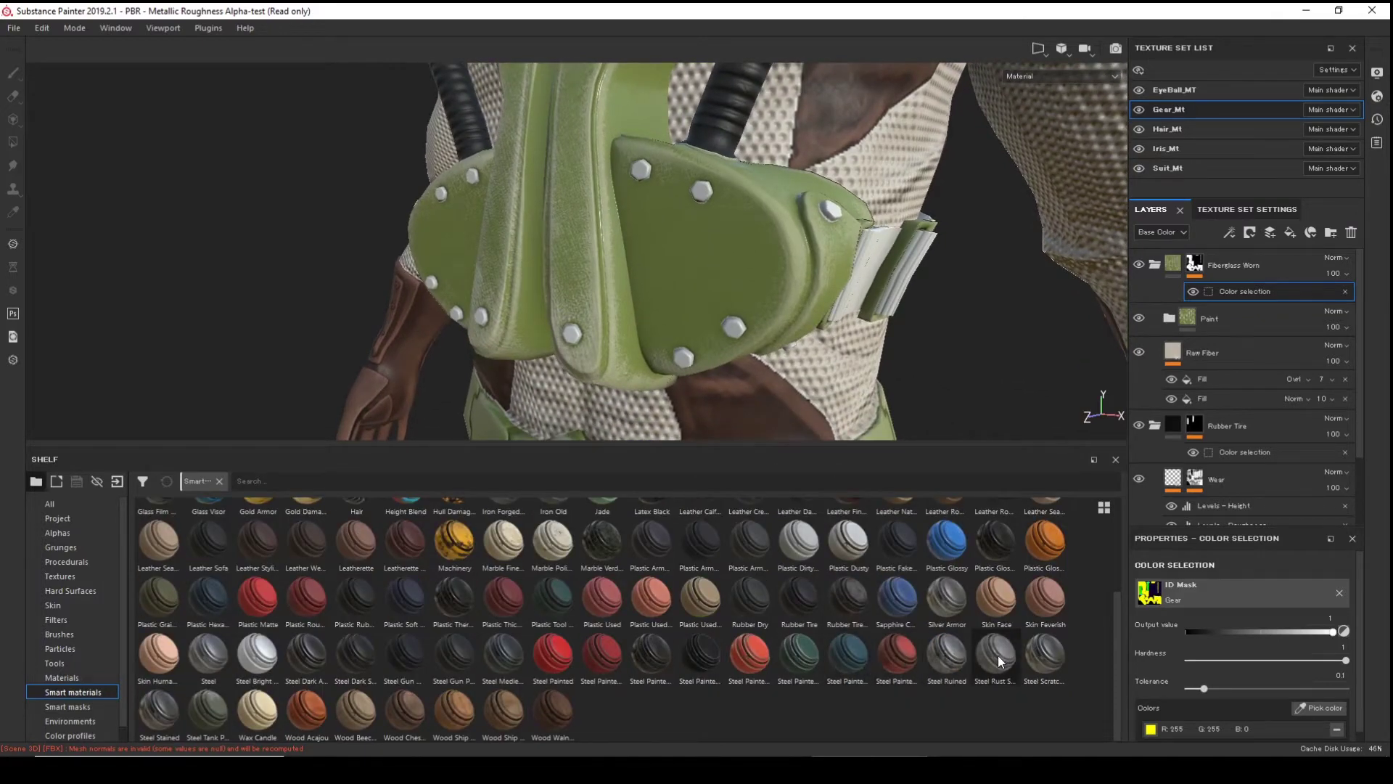
{"action": "left_click_drag", "start_coordinate": [999, 660], "coordinate": [724, 281]}
- Add a color selection mask to the Steel Rust Surface material and pick the bolts' cyan ID color
{"action": "right_click", "coordinate": [1253, 260]}
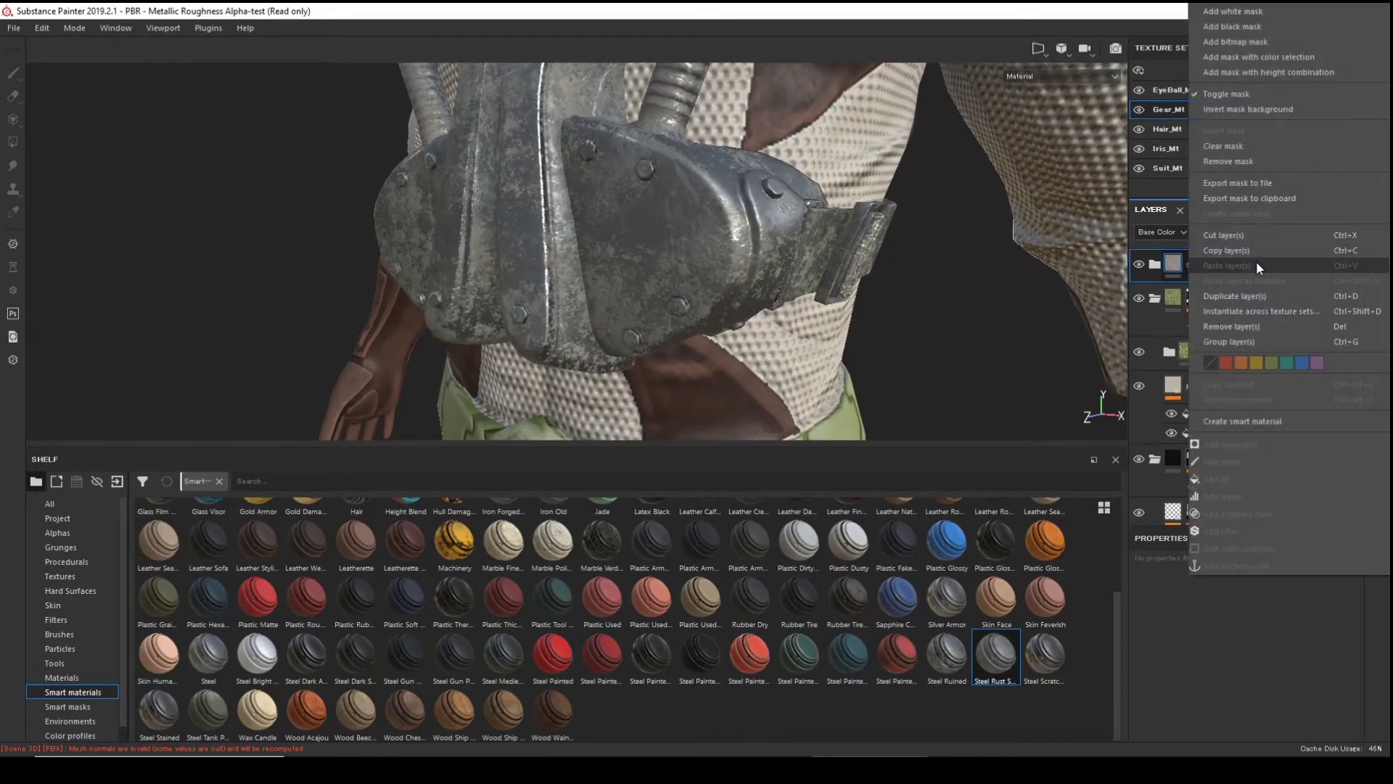
{"action": "left_click", "coordinate": [1296, 57]}
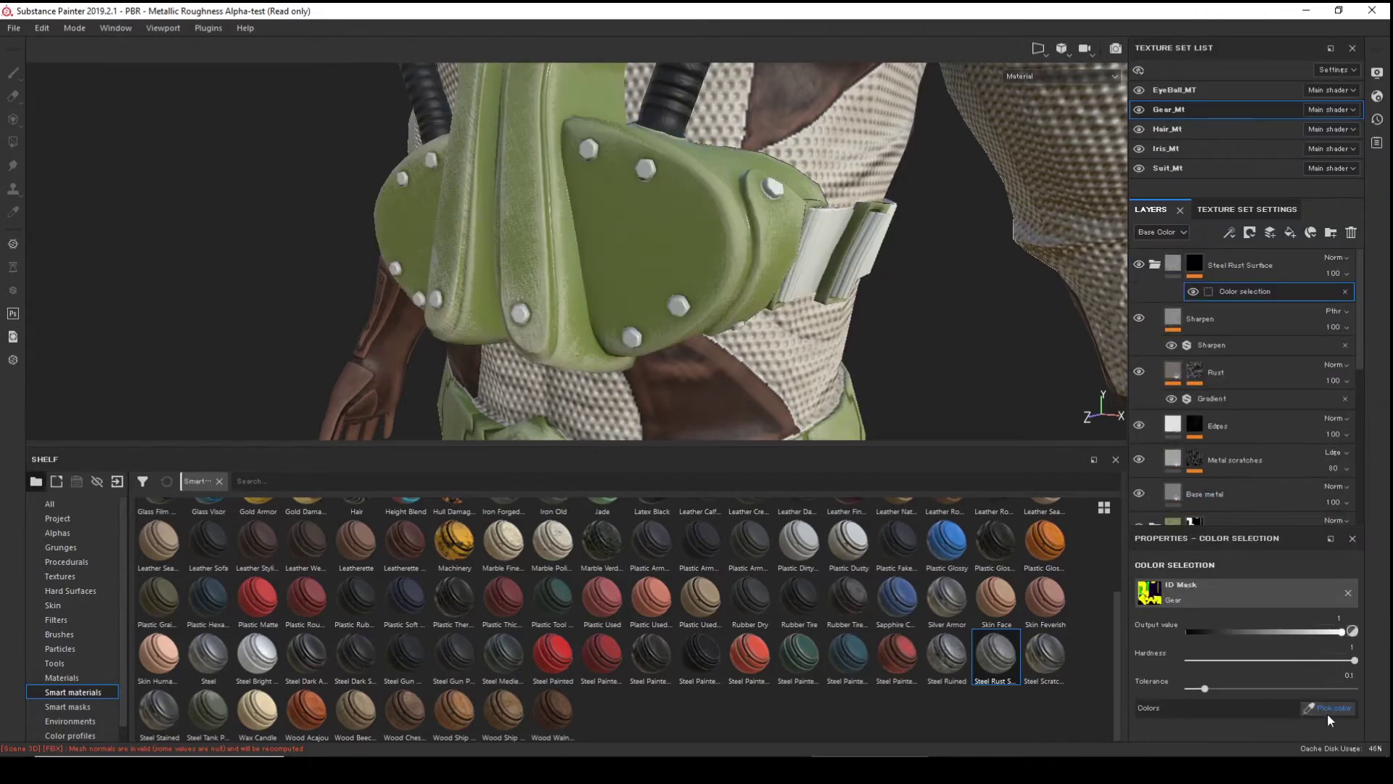
{"action": "left_click", "coordinate": [1327, 707]}
{"action": "left_click", "coordinate": [679, 308]}
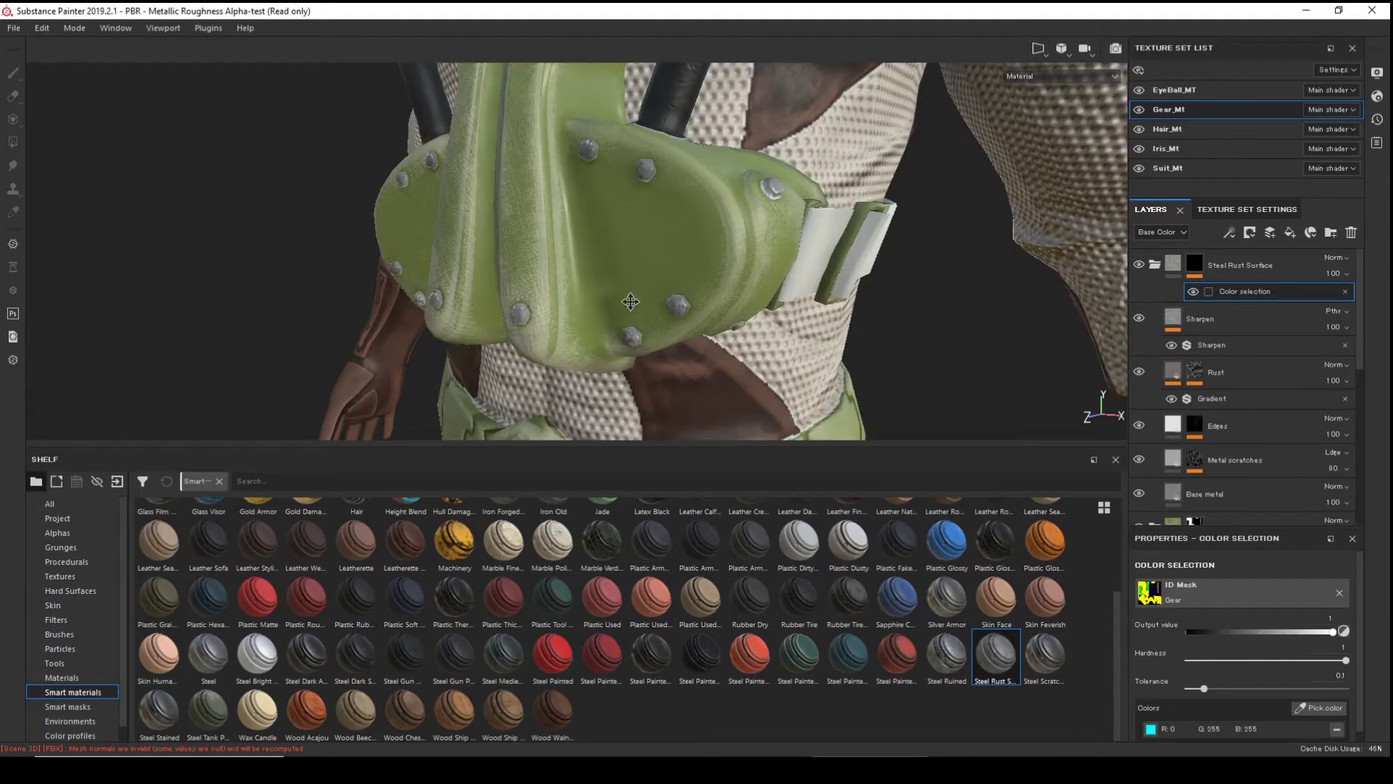
- Inspect the chest pack, hoses, shoulder straps and buckles from several angles for areas still lacking a material
{"action": "left_click_drag", "start_coordinate": [631, 302], "coordinate": [595, 264], "text": "alt"}
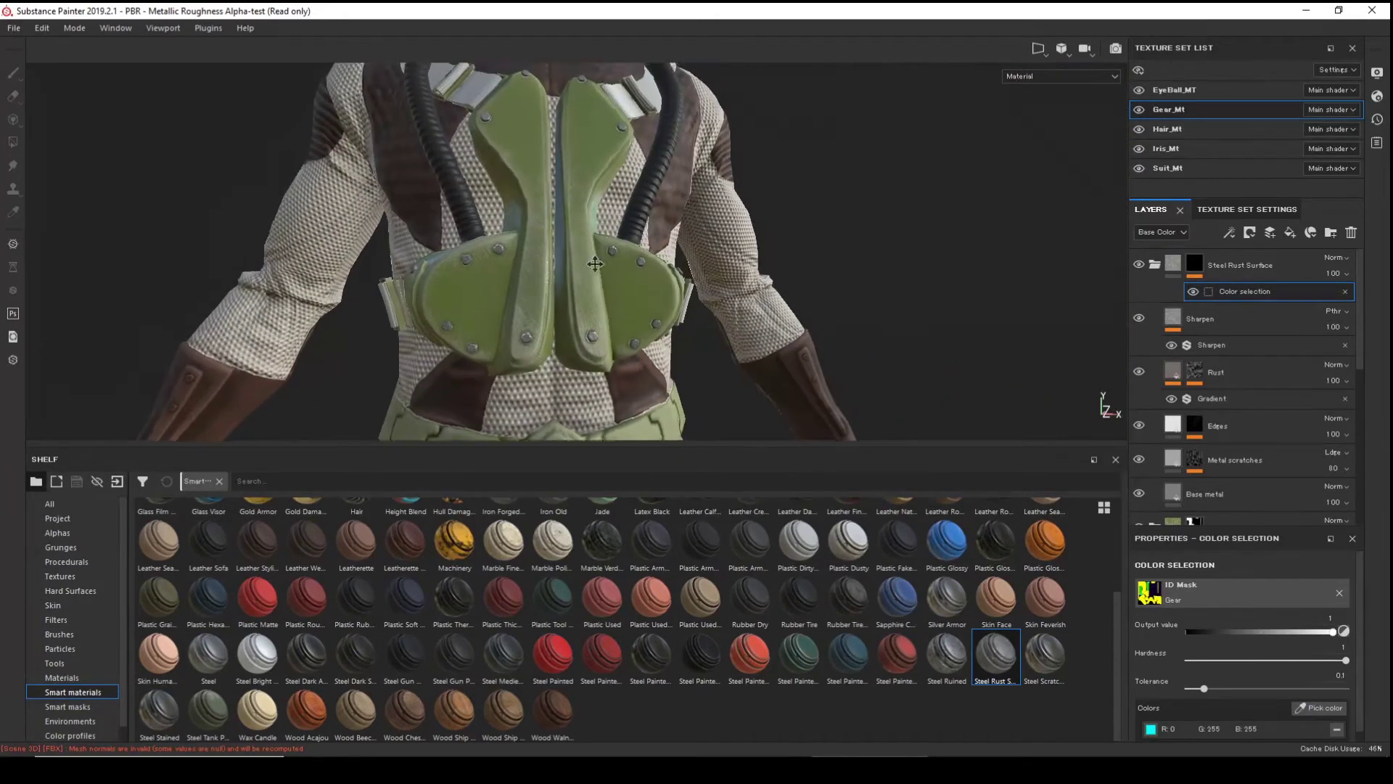
{"action": "middle_click_drag", "start_coordinate": [595, 264], "coordinate": [560, 194], "text": "alt"}
{"action": "left_click_drag", "start_coordinate": [560, 194], "coordinate": [398, 238], "text": "alt"}
{"action": "middle_click_drag", "start_coordinate": [581, 196], "coordinate": [508, 280], "text": "alt"}
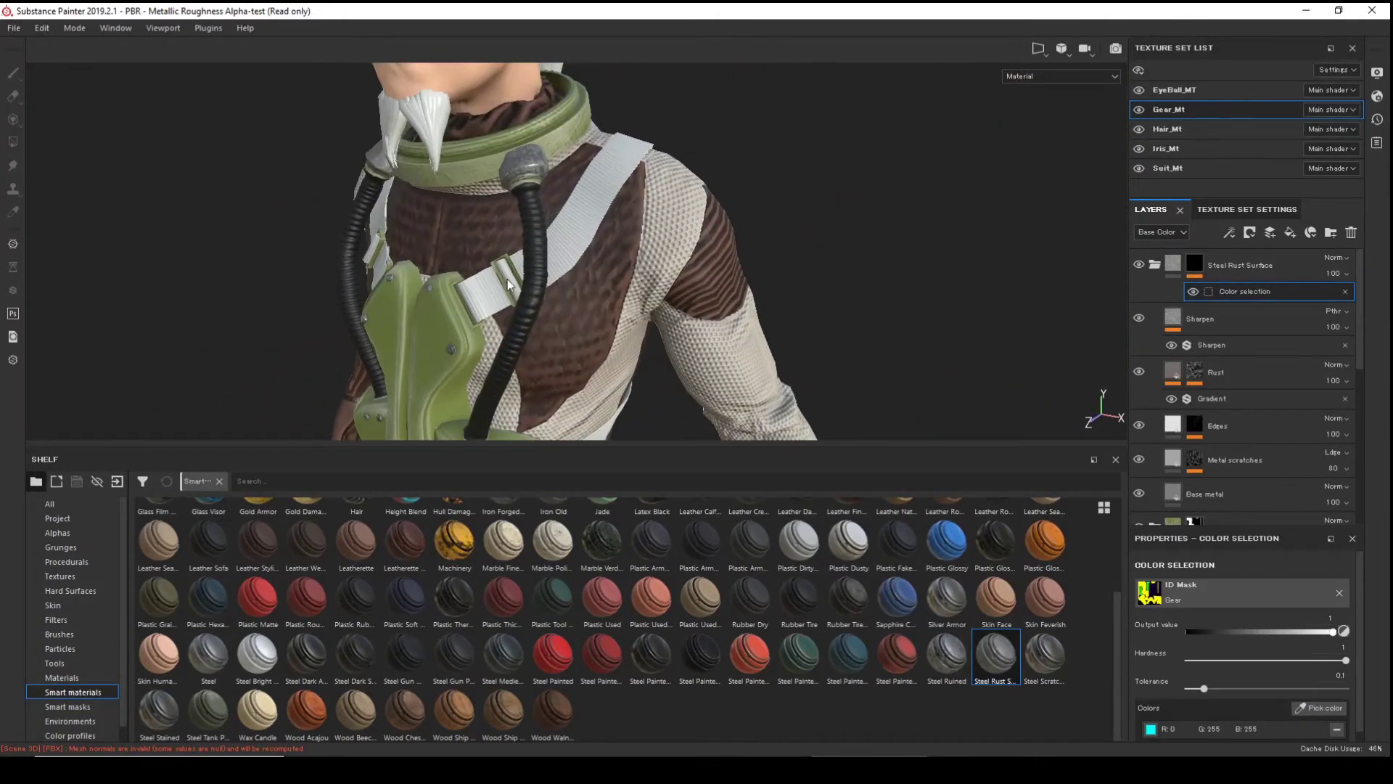
{"action": "right_click_drag", "start_coordinate": [507, 280], "coordinate": [705, 231], "text": "alt"}
{"action": "middle_click_drag", "start_coordinate": [705, 231], "coordinate": [669, 295], "text": "alt"}
{"action": "left_click_drag", "start_coordinate": [669, 295], "coordinate": [145, 287], "text": "alt"}
{"action": "middle_click_drag", "start_coordinate": [523, 210], "coordinate": [625, 222], "text": "alt"}
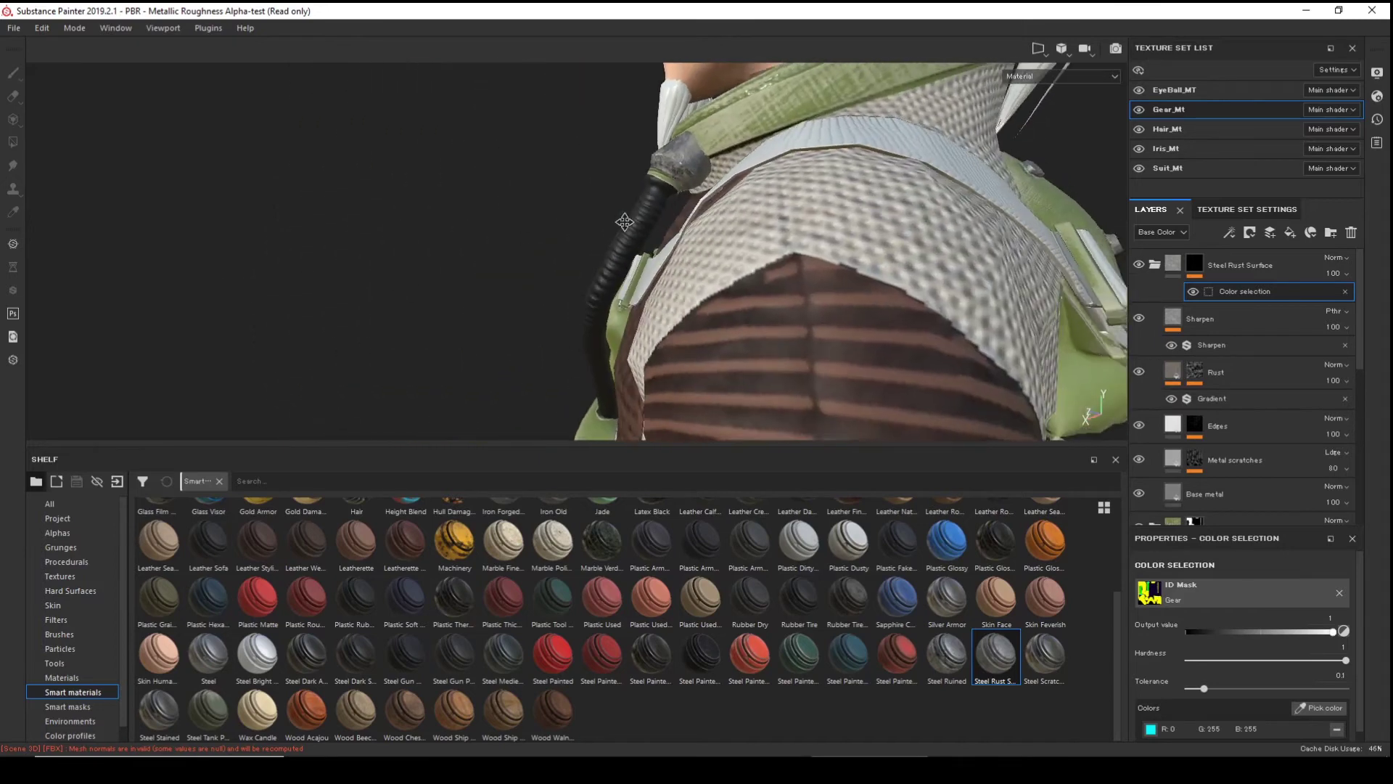
{"action": "left_click_drag", "start_coordinate": [625, 222], "coordinate": [582, 251], "text": "alt"}
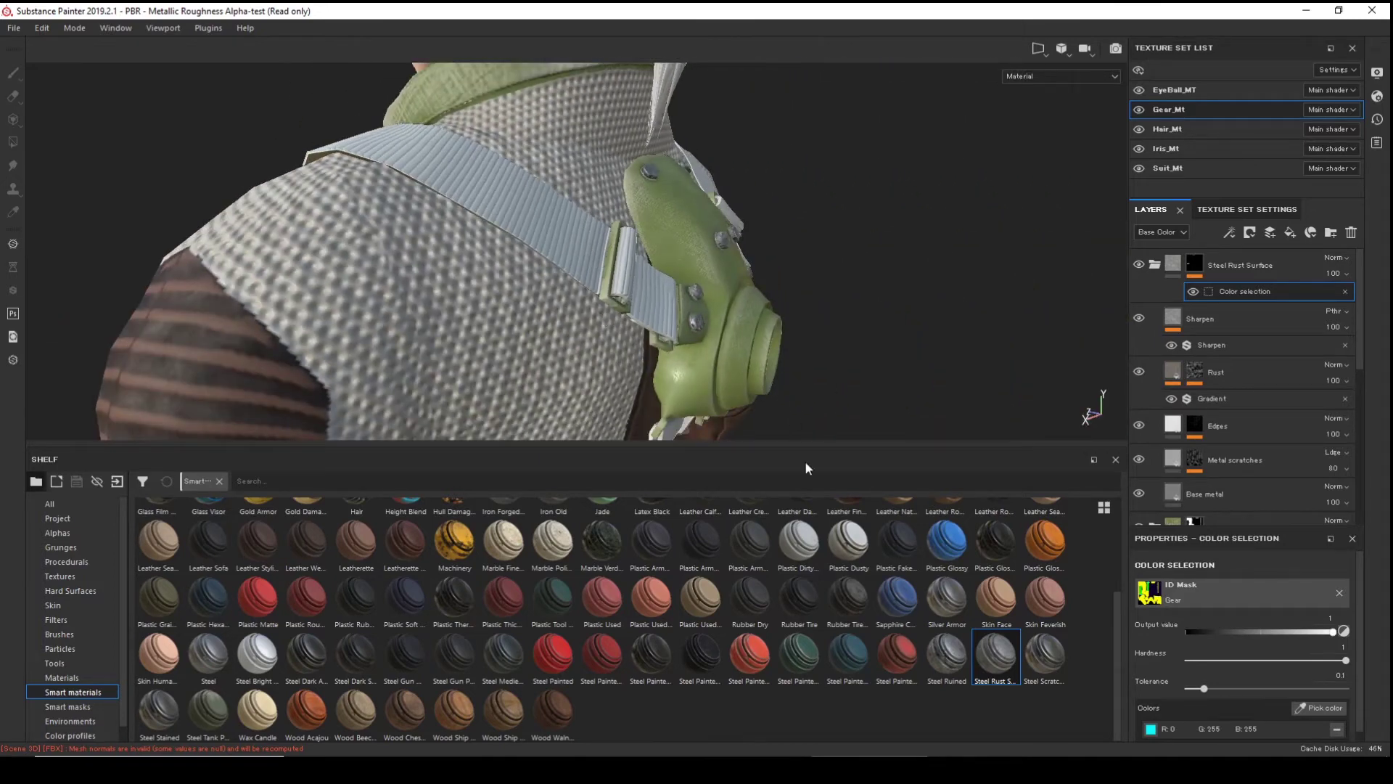
- Apply the Leather Weathered smart material to the Gear texture set at the strap around the torso
{"action": "scroll", "coordinate": [680, 653], "scroll_direction": "up", "scroll_amount": 3}
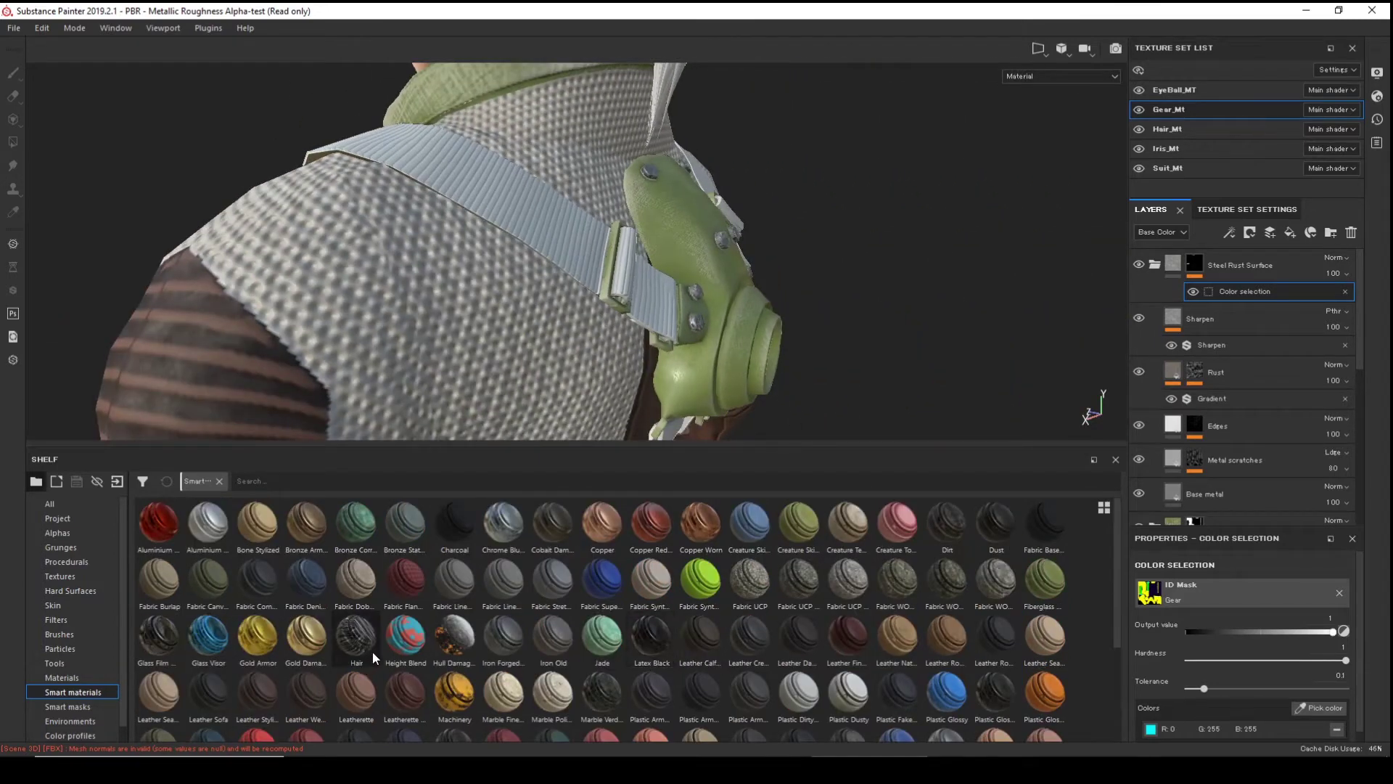
{"action": "mouse_move", "coordinate": [295, 699]}
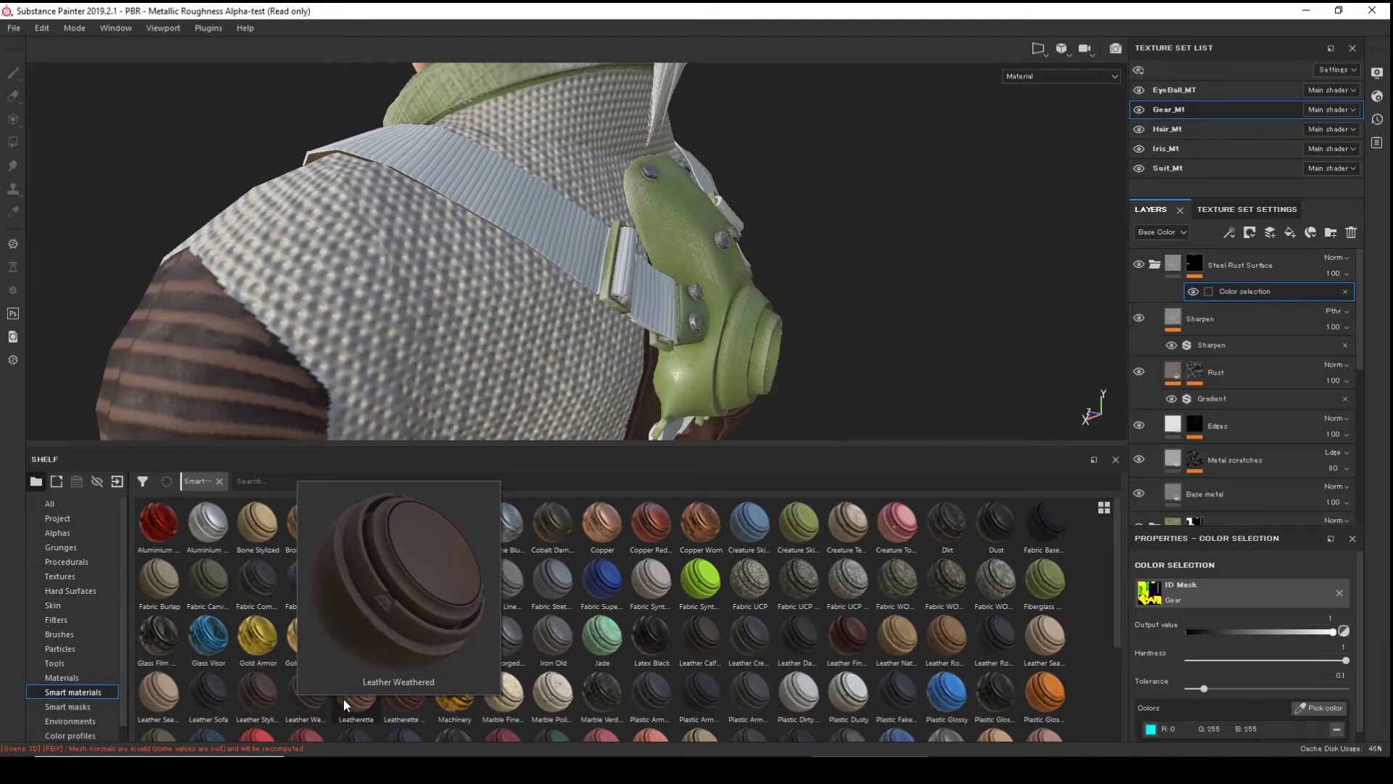
{"action": "mouse_move", "coordinate": [354, 703]}
{"action": "mouse_move", "coordinate": [399, 704]}
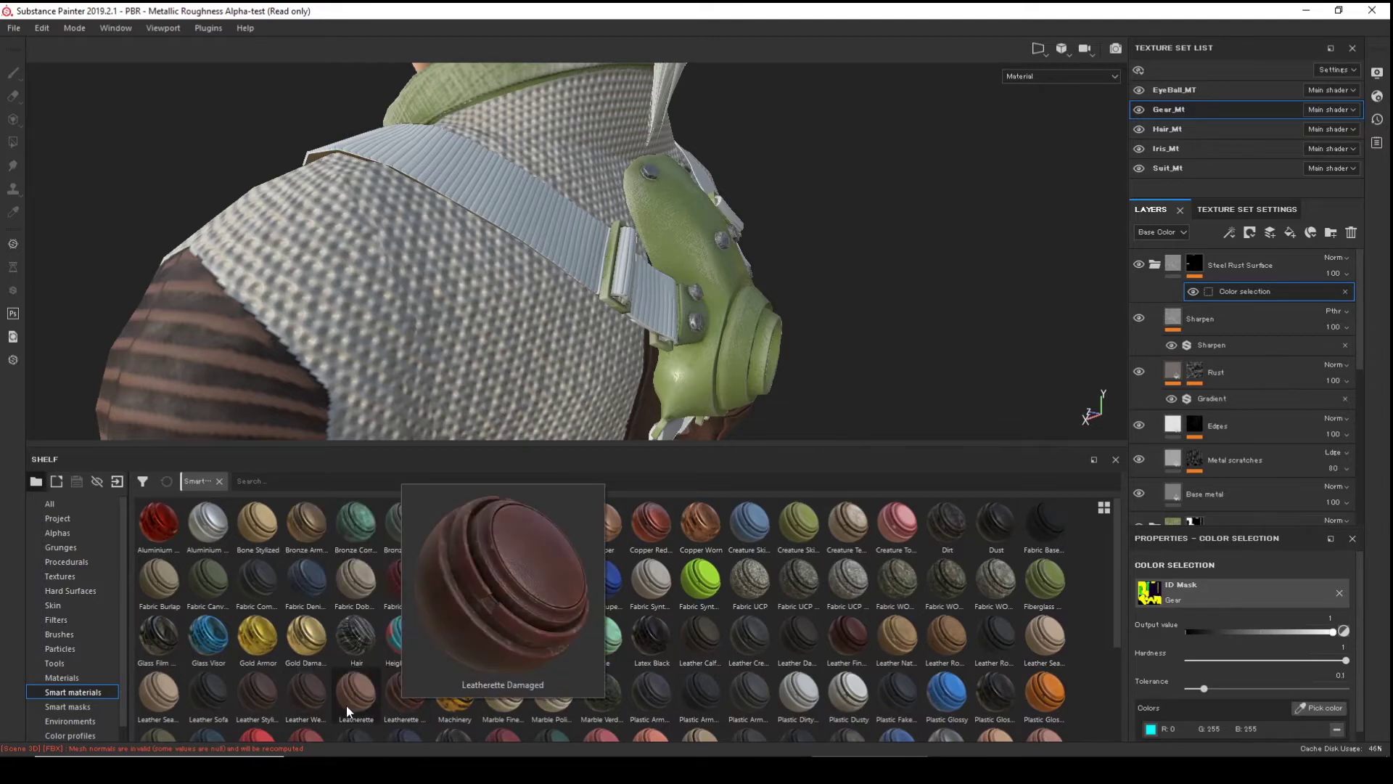
{"action": "left_click_drag", "start_coordinate": [306, 706], "coordinate": [610, 342]}
- Add a color selection mask to the Leather Weathered material and pick the straps' dark navy ID color
{"action": "right_click", "coordinate": [1236, 264]}
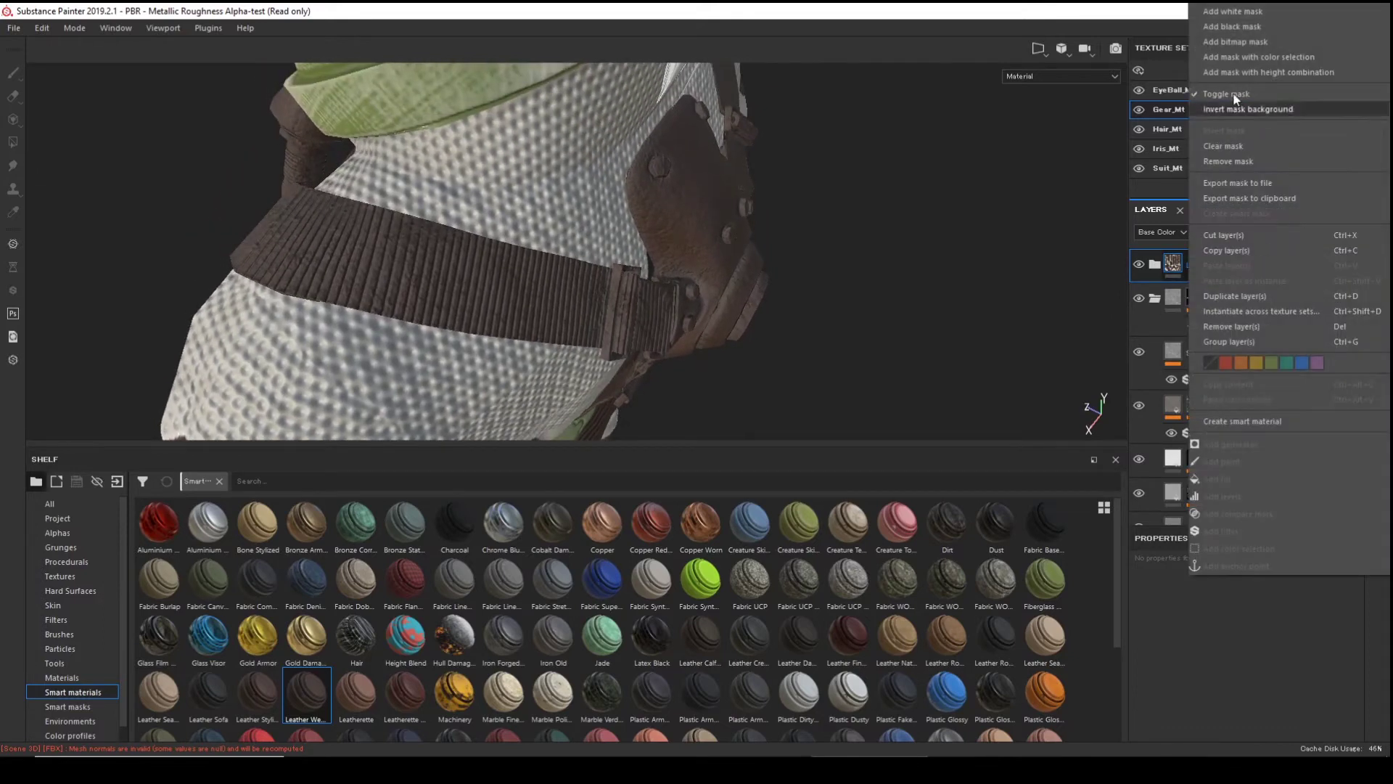
{"action": "left_click", "coordinate": [1256, 54]}
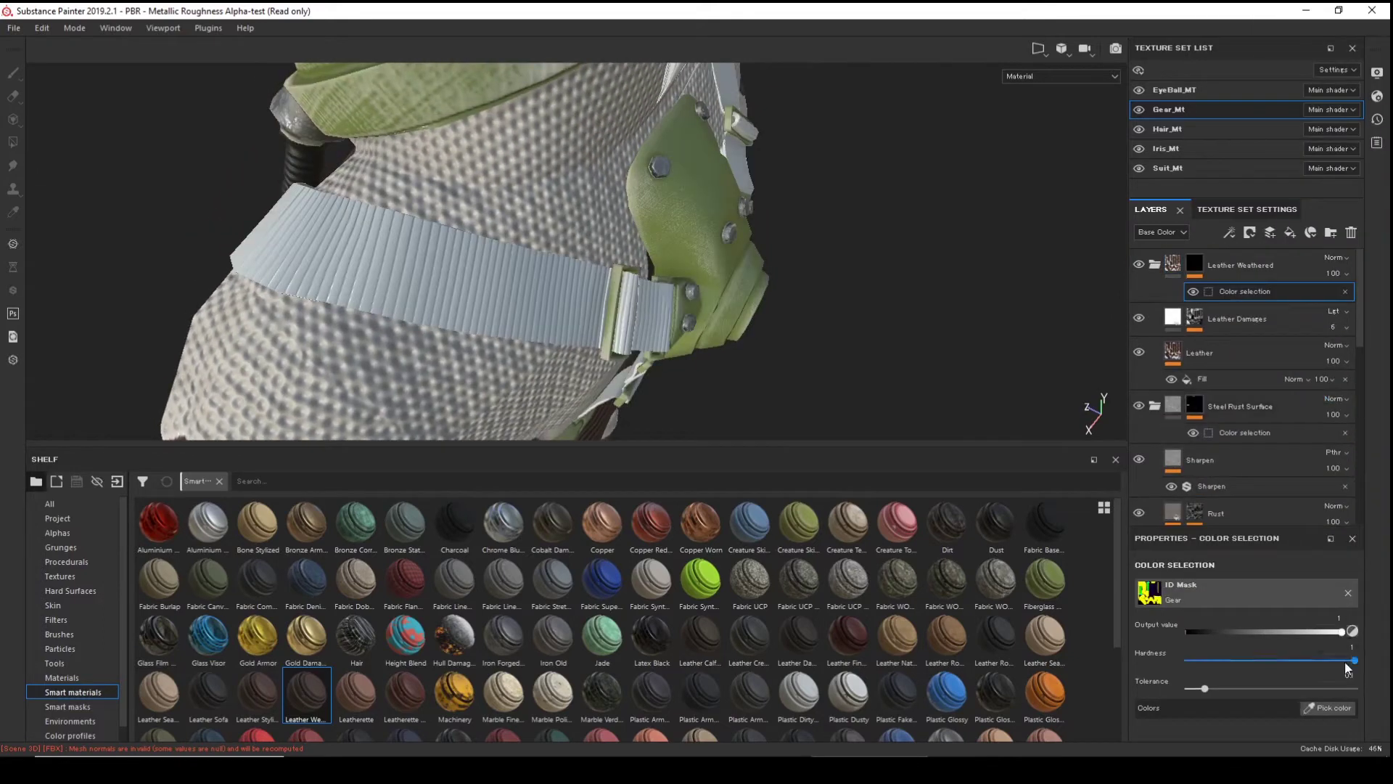
{"action": "left_click", "coordinate": [1344, 710]}
{"action": "left_click", "coordinate": [566, 288]}
- Inspect the character's straps, chest pack and suit from the front and side to check the applied materials
{"action": "left_click_drag", "start_coordinate": [564, 322], "coordinate": [463, 177], "text": "alt"}
{"action": "middle_click_drag", "start_coordinate": [463, 176], "coordinate": [554, 242], "text": "alt"}
{"action": "right_click_drag", "start_coordinate": [554, 242], "coordinate": [68, 203], "text": "alt"}
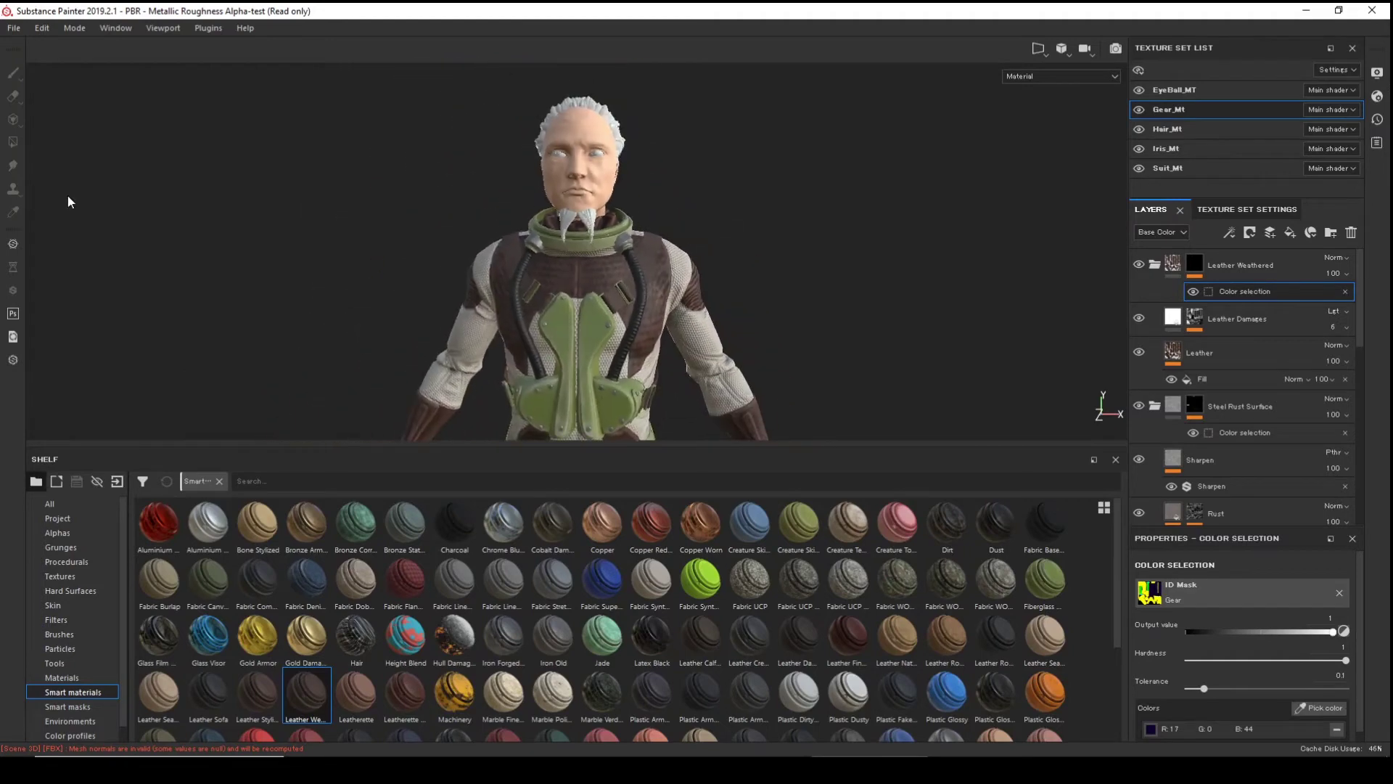
{"action": "left_click_drag", "start_coordinate": [68, 203], "coordinate": [212, 261], "text": "alt"}
{"action": "right_click_drag", "start_coordinate": [211, 261], "coordinate": [311, 168], "text": "alt"}
{"action": "left_click_drag", "start_coordinate": [312, 168], "coordinate": [165, 218], "text": "alt"}
{"action": "right_click_drag", "start_coordinate": [164, 217], "coordinate": [289, 218], "text": "alt"}
{"action": "left_click_drag", "start_coordinate": [289, 217], "coordinate": [377, 288], "text": "alt"}
{"action": "middle_click_drag", "start_coordinate": [377, 288], "coordinate": [371, 298], "text": "alt"}
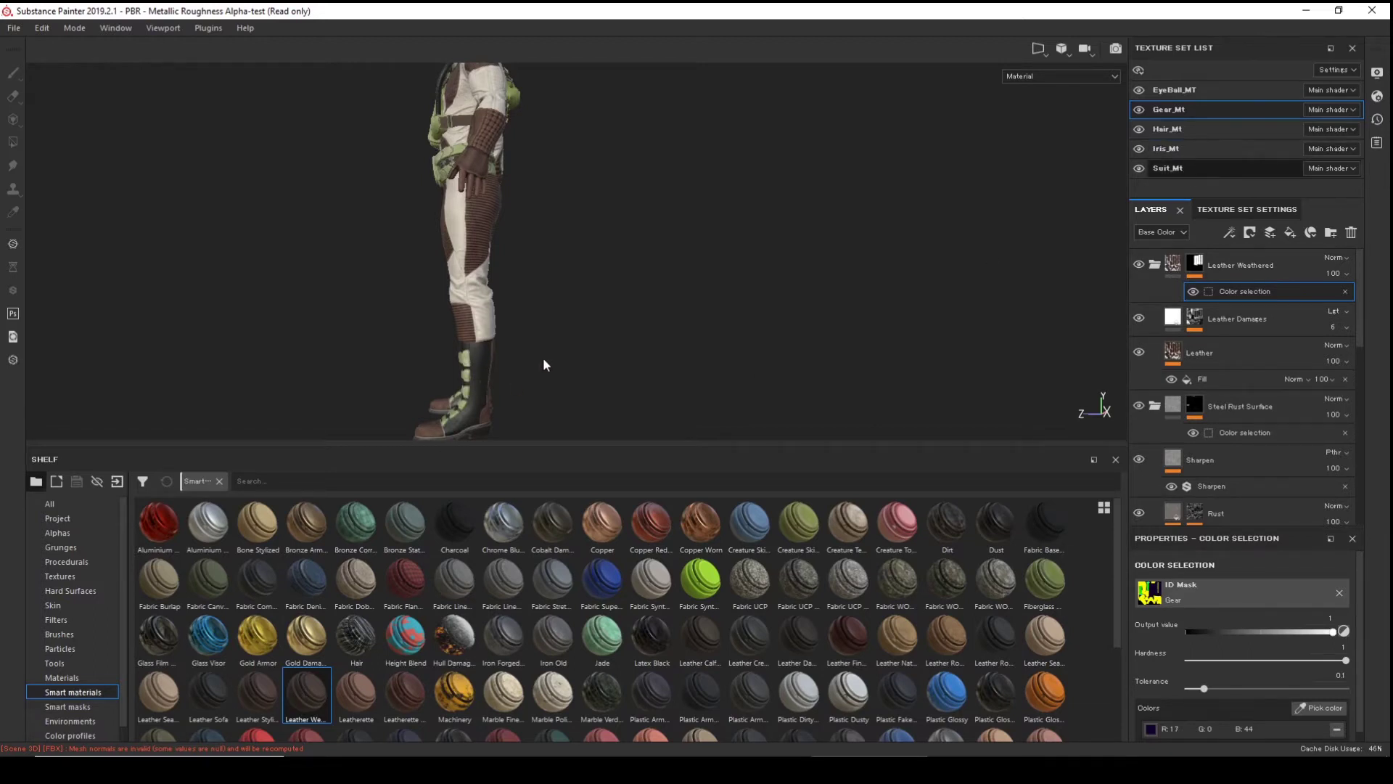
- Delete the Rubber Tire material from the Suit texture set's layers
{"action": "left_click_drag", "start_coordinate": [544, 364], "coordinate": [612, 329], "text": "alt"}
{"action": "middle_click_drag", "start_coordinate": [612, 329], "coordinate": [684, 255], "text": "alt"}
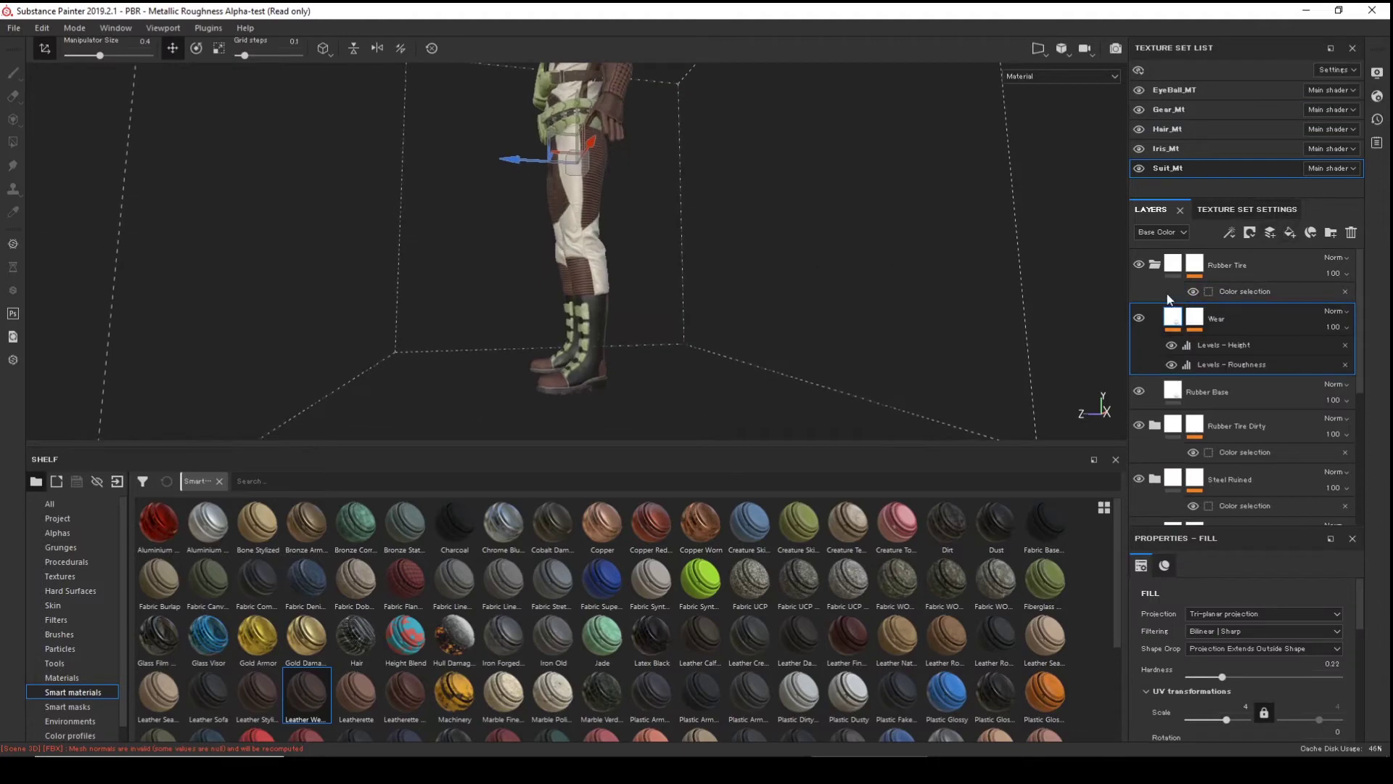
{"action": "left_click", "coordinate": [1154, 264]}
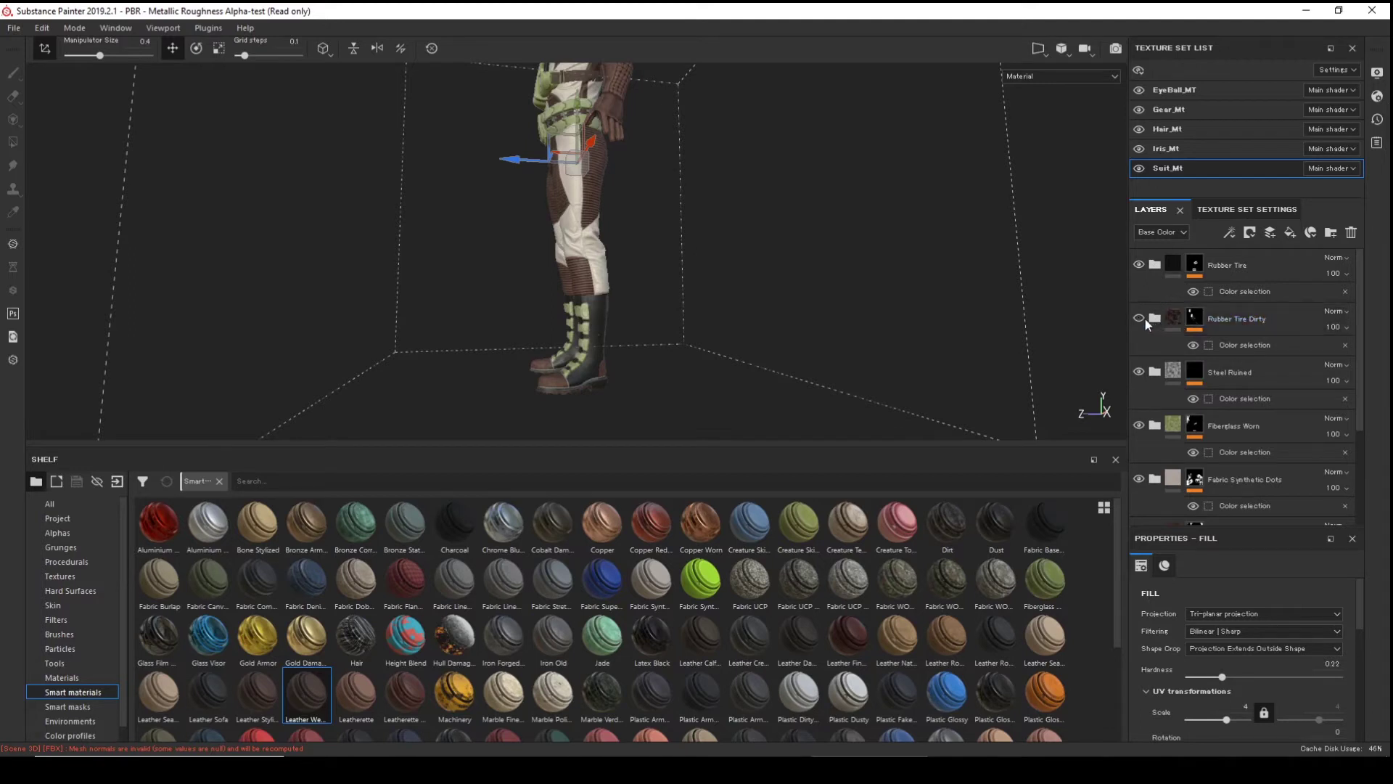
{"action": "left_click", "coordinate": [1285, 261]}
{"action": "key", "text": "Delete"}
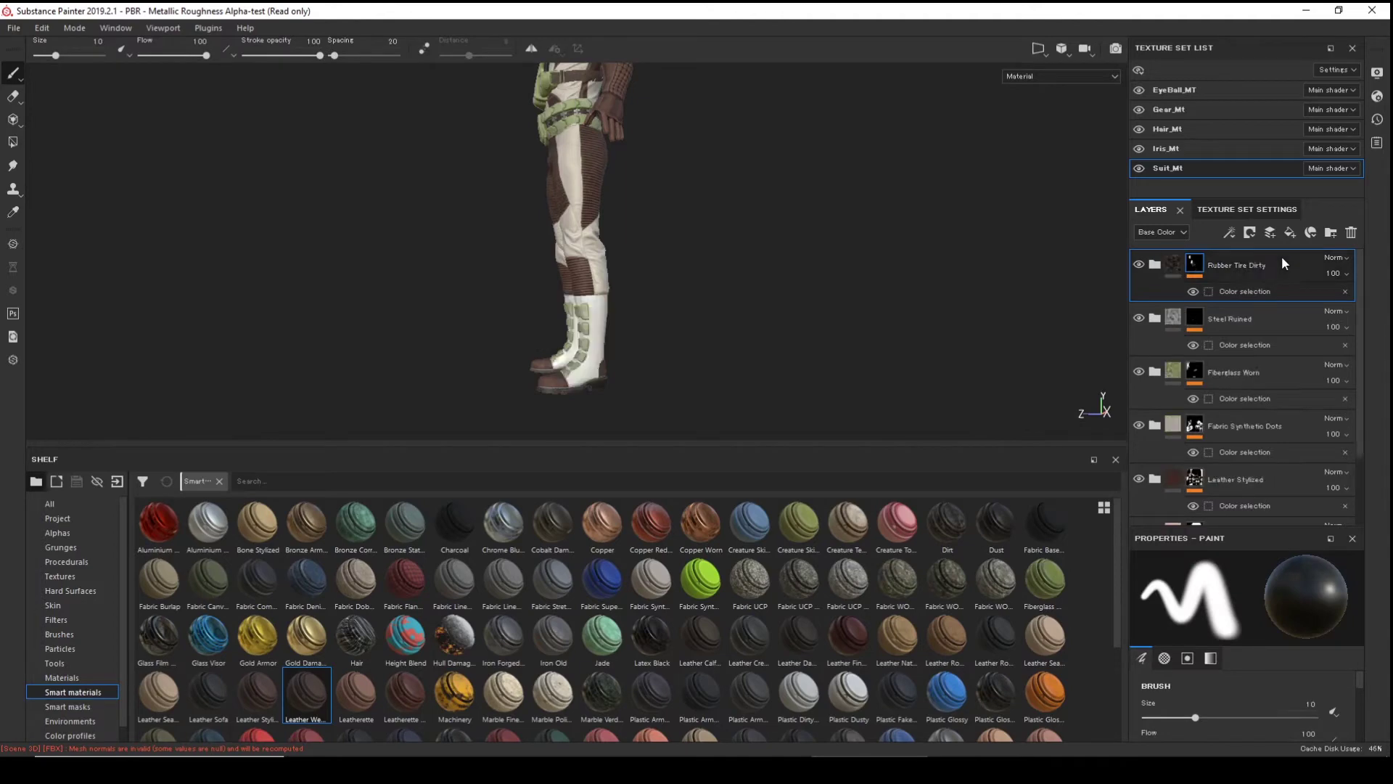
- Add the boot shaft's orange ID color to the Leather Stylized material's color selection in the Suit texture set
{"action": "left_click", "coordinate": [1269, 478]}
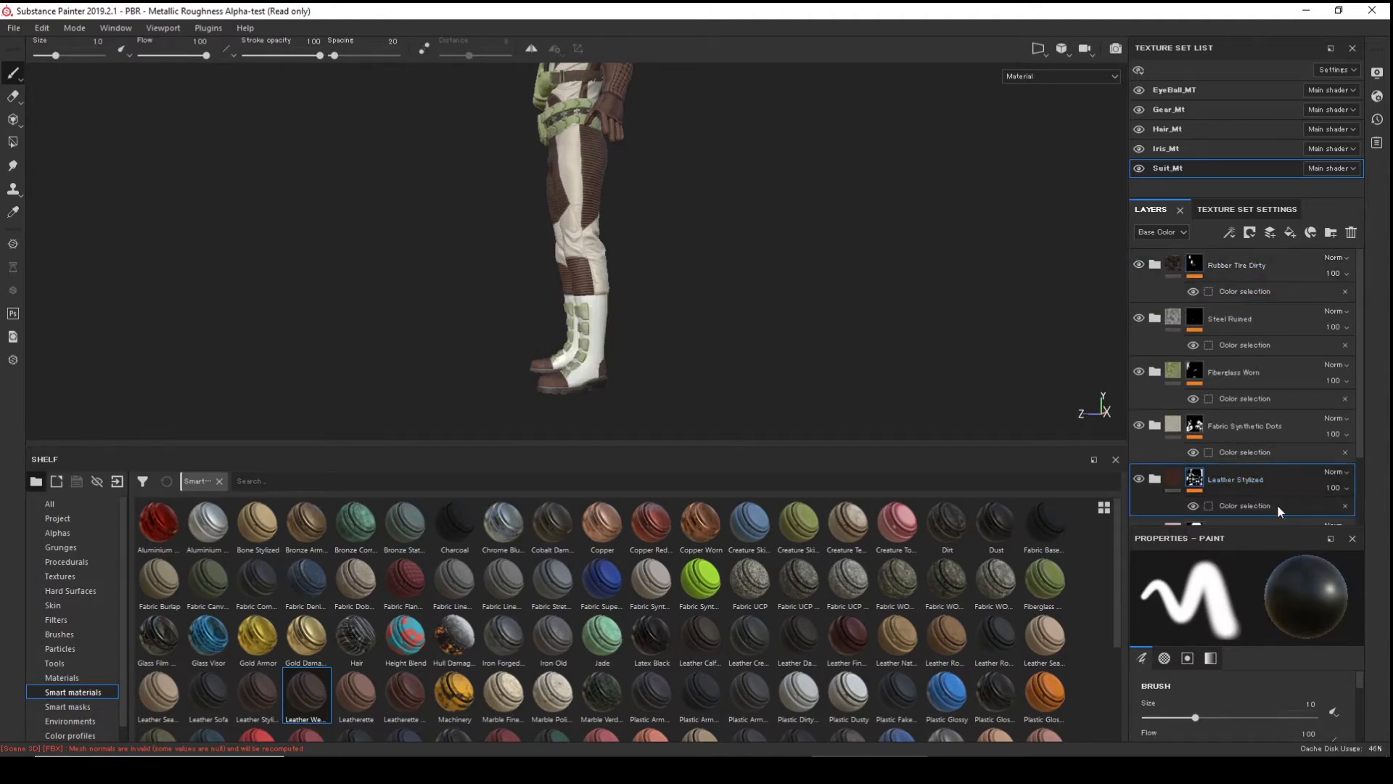
{"action": "left_click", "coordinate": [1190, 481]}
{"action": "scroll", "coordinate": [1247, 485], "scroll_direction": "down", "scroll_amount": 2}
{"action": "left_click", "coordinate": [1194, 411]}
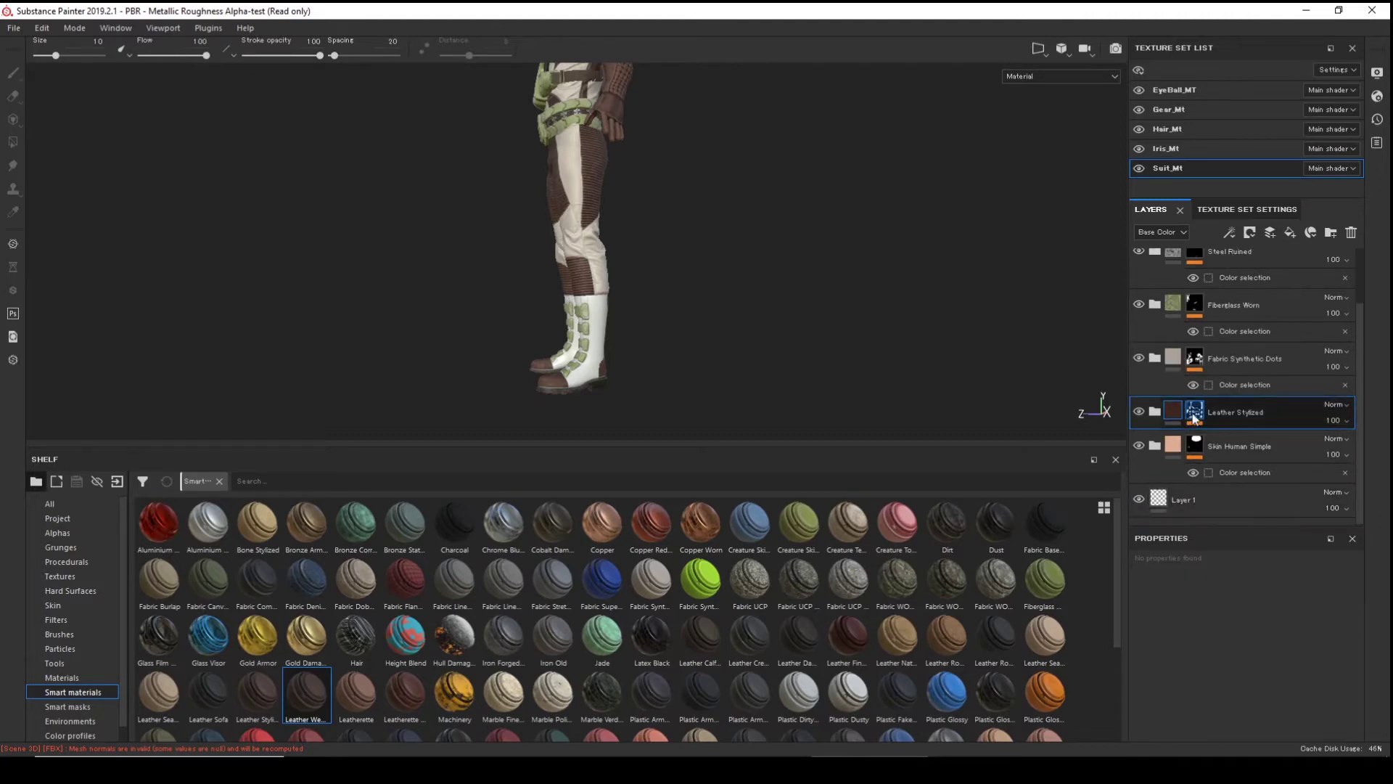
{"action": "left_click", "coordinate": [1243, 438]}
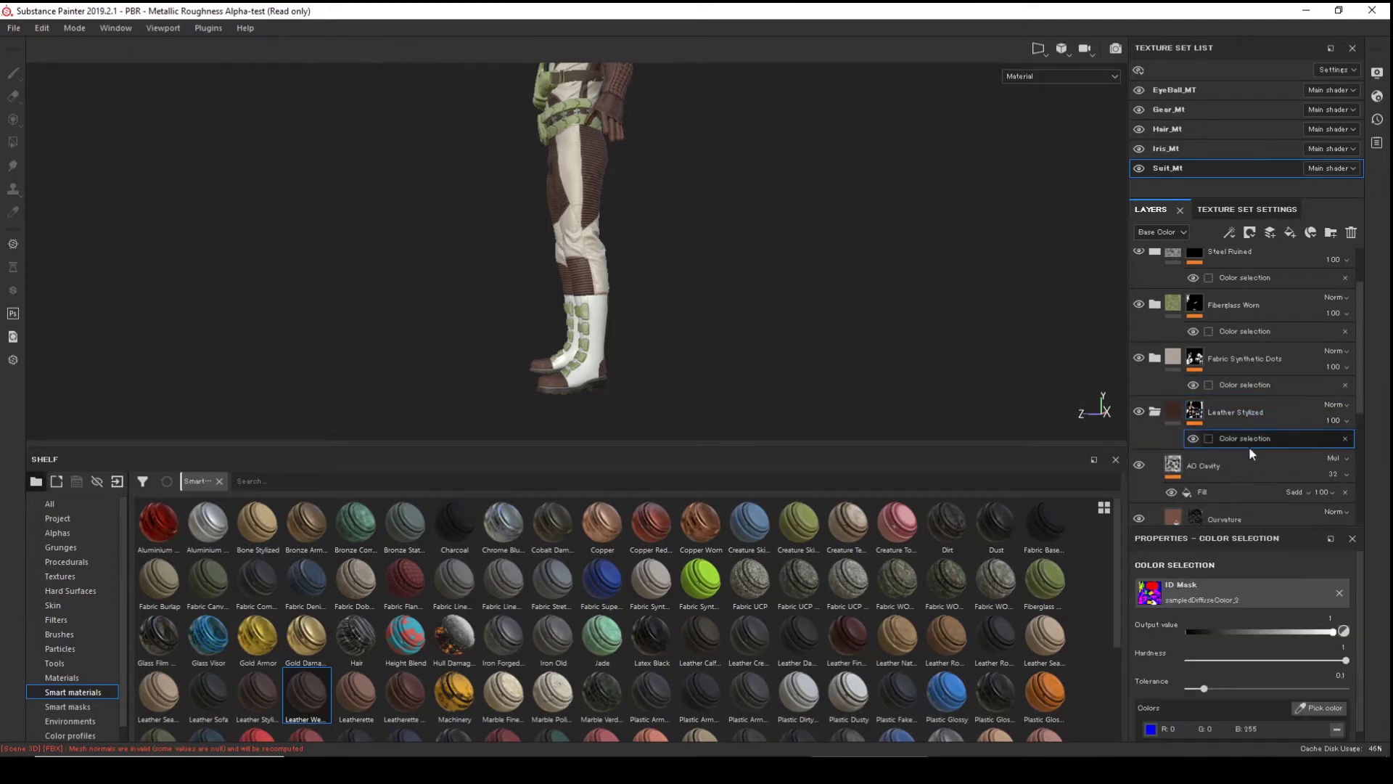
{"action": "left_click", "coordinate": [1321, 708]}
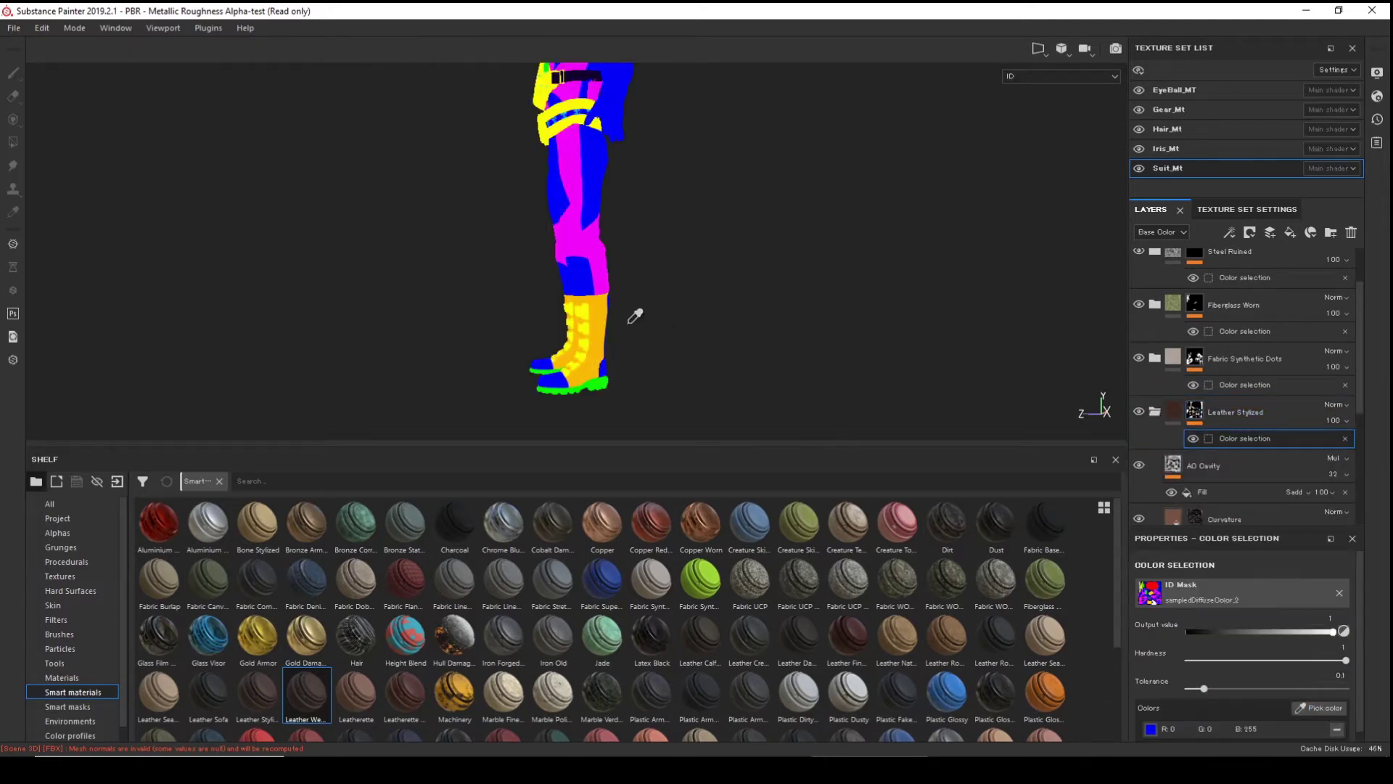
{"action": "left_click", "coordinate": [603, 310]}
- Pick blended ID colors along the seam between the boot's toe cap and shaft for the Leather Stylized color selection
{"action": "right_click_drag", "start_coordinate": [733, 341], "coordinate": [1065, 479], "text": "alt"}
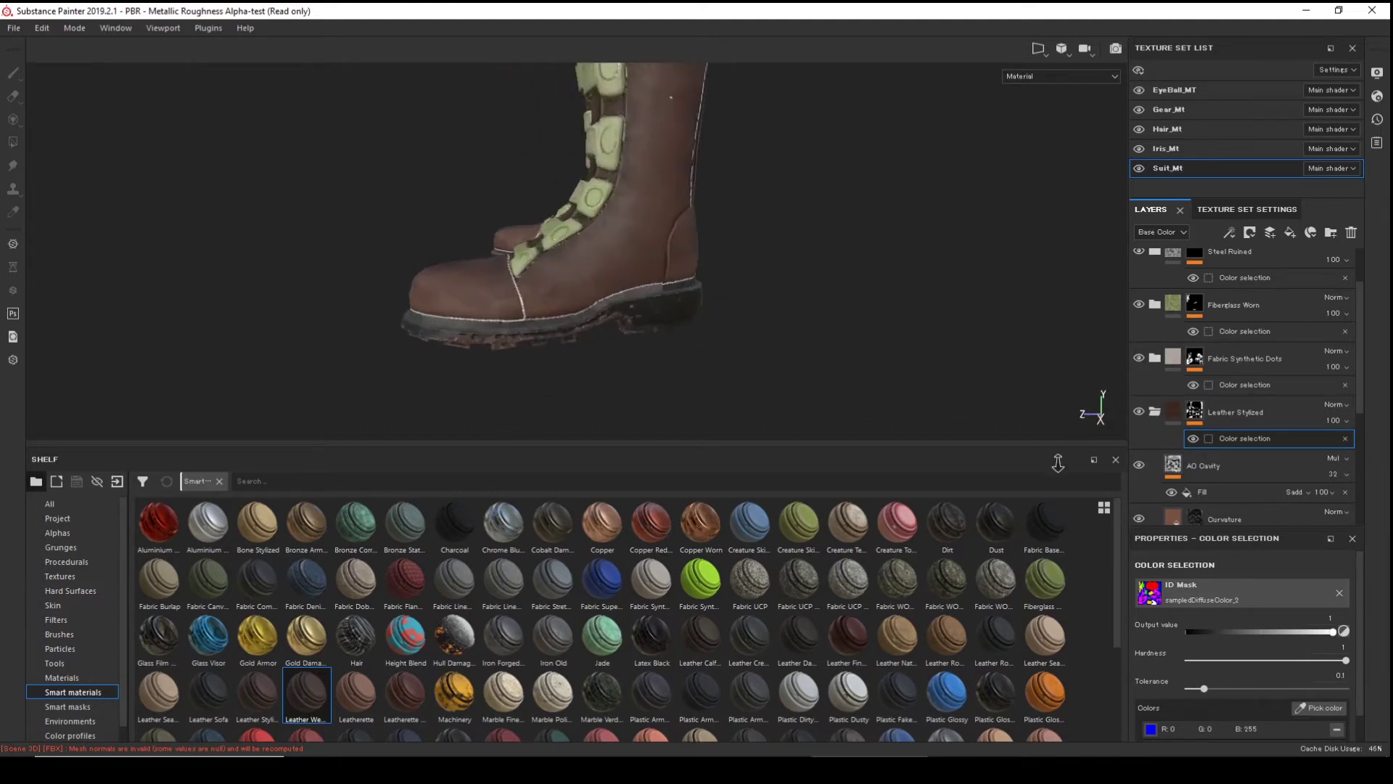
{"action": "left_click_drag", "start_coordinate": [631, 373], "coordinate": [713, 319], "text": "alt"}
{"action": "right_click_drag", "start_coordinate": [712, 319], "coordinate": [1195, 436], "text": "alt"}
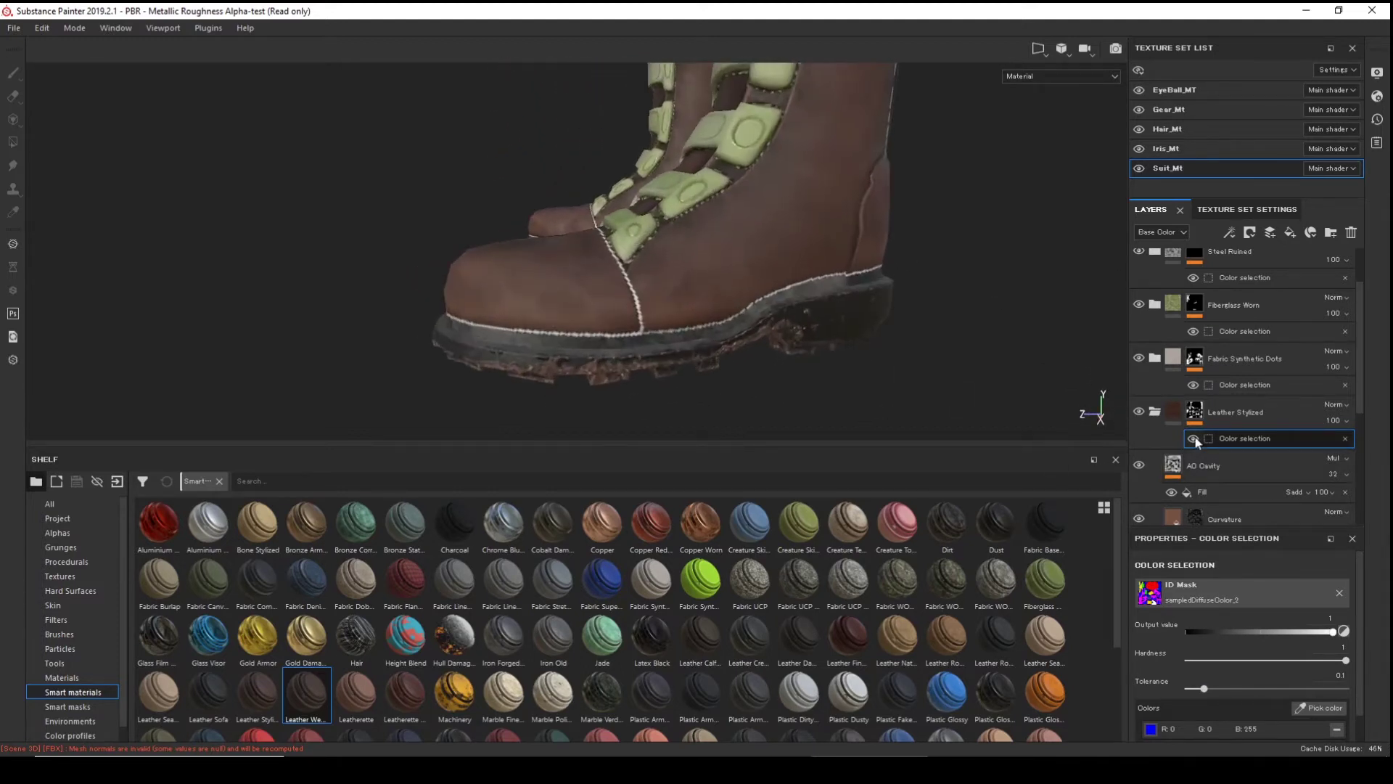
{"action": "middle_click_drag", "start_coordinate": [748, 339], "coordinate": [722, 386], "text": "alt"}
{"action": "right_click_drag", "start_coordinate": [723, 386], "coordinate": [1068, 419], "text": "alt"}
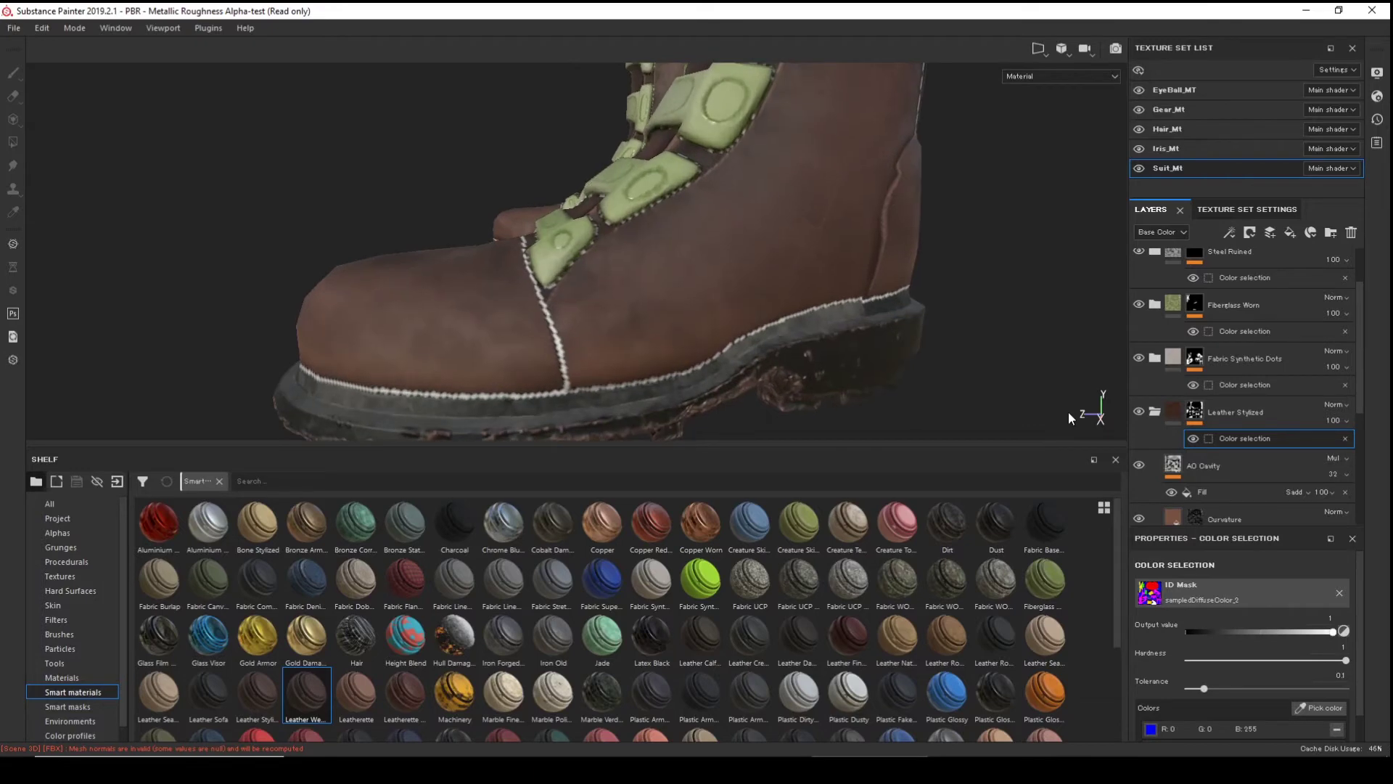
{"action": "left_click", "coordinate": [1317, 709]}
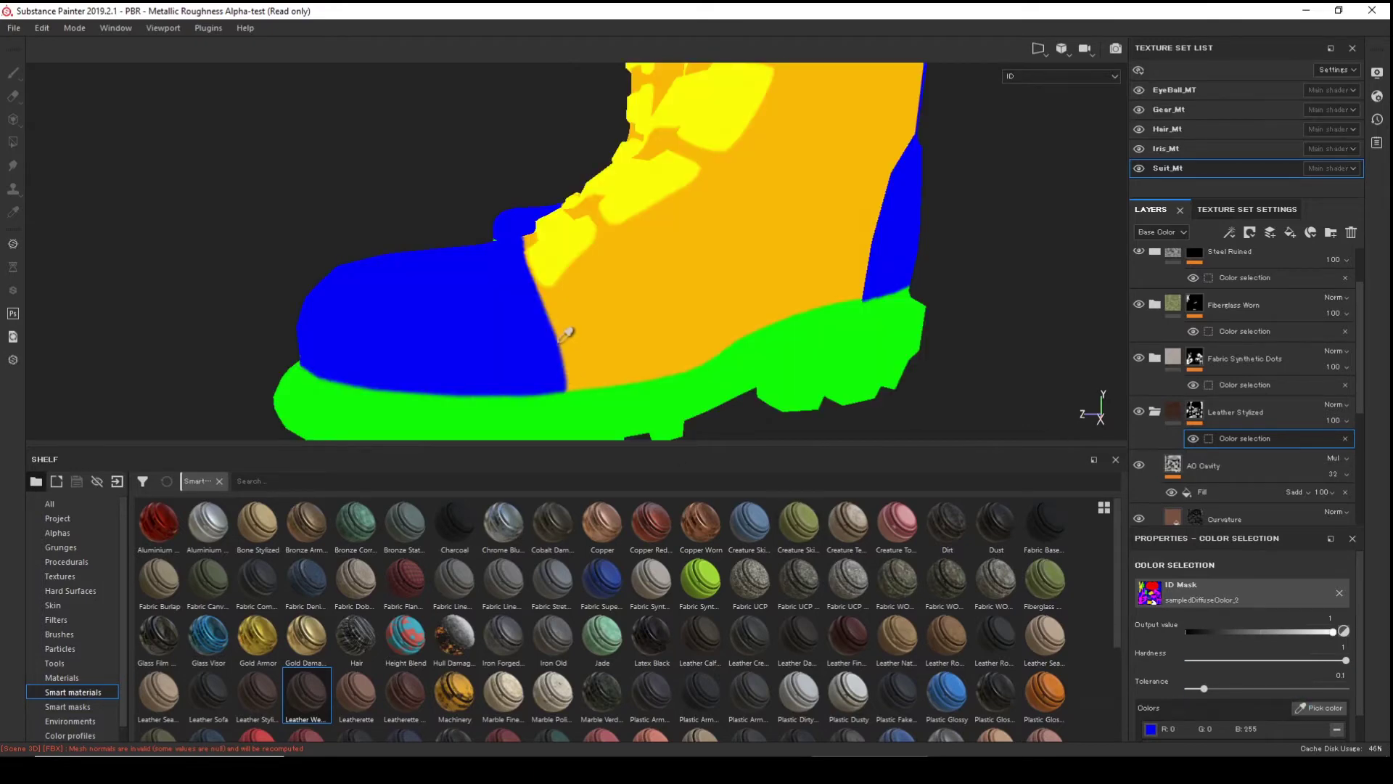
{"action": "left_click", "coordinate": [559, 352]}
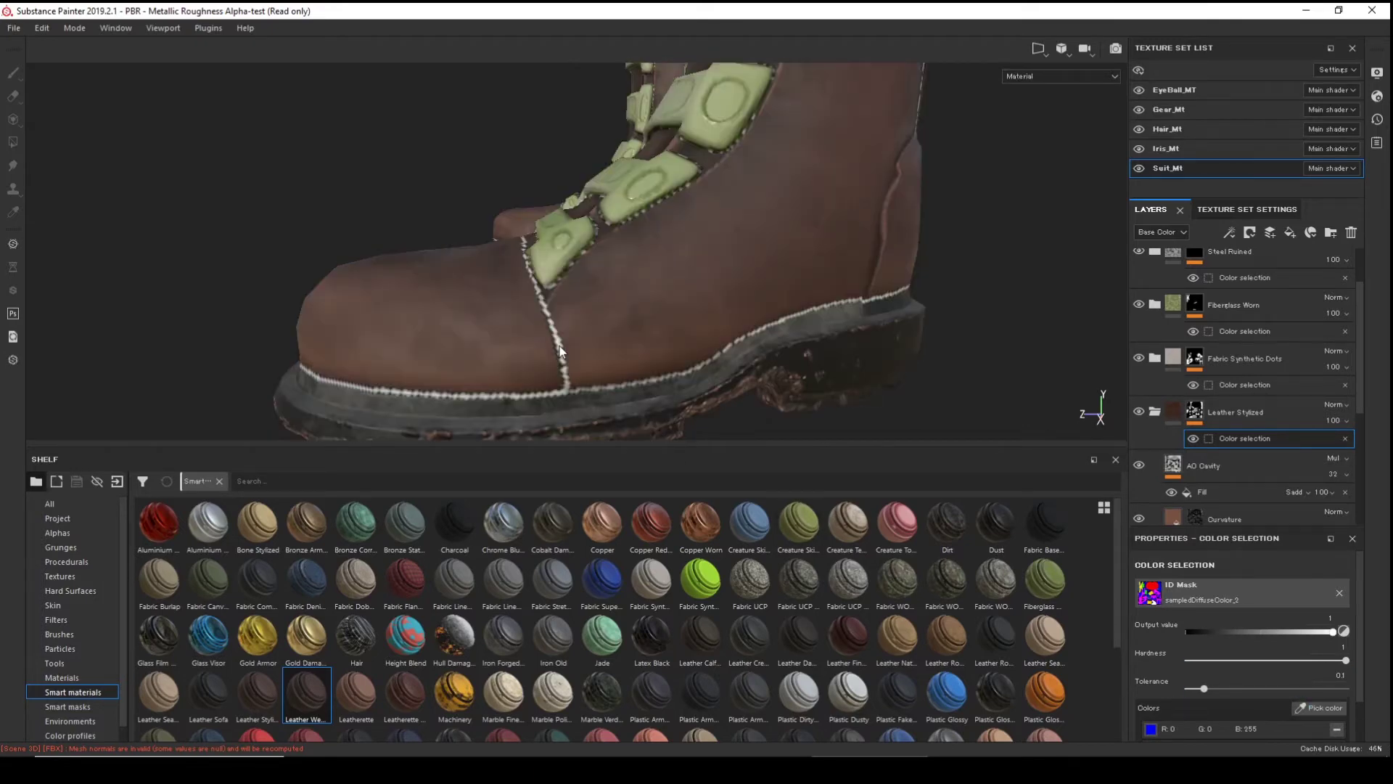
{"action": "left_click", "coordinate": [1307, 706]}
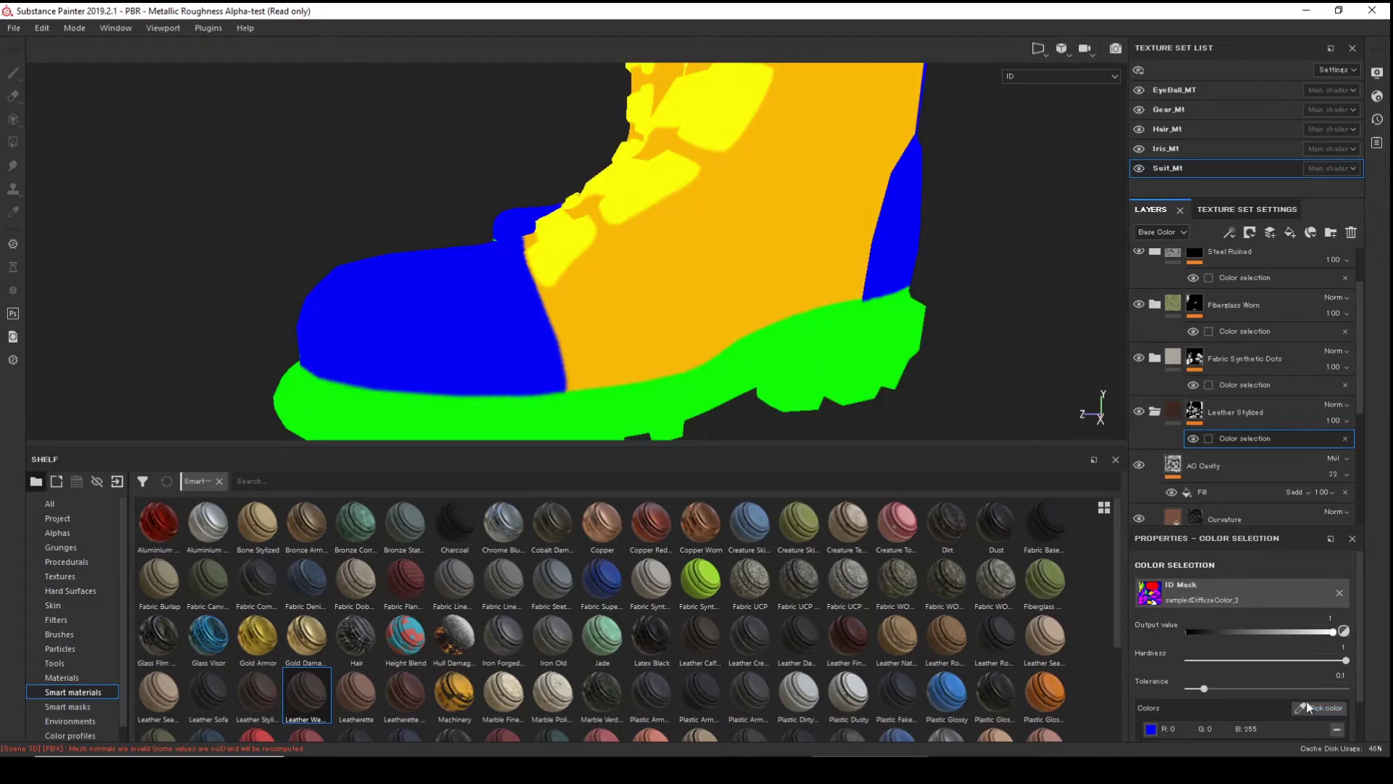
{"action": "left_click", "coordinate": [559, 338]}
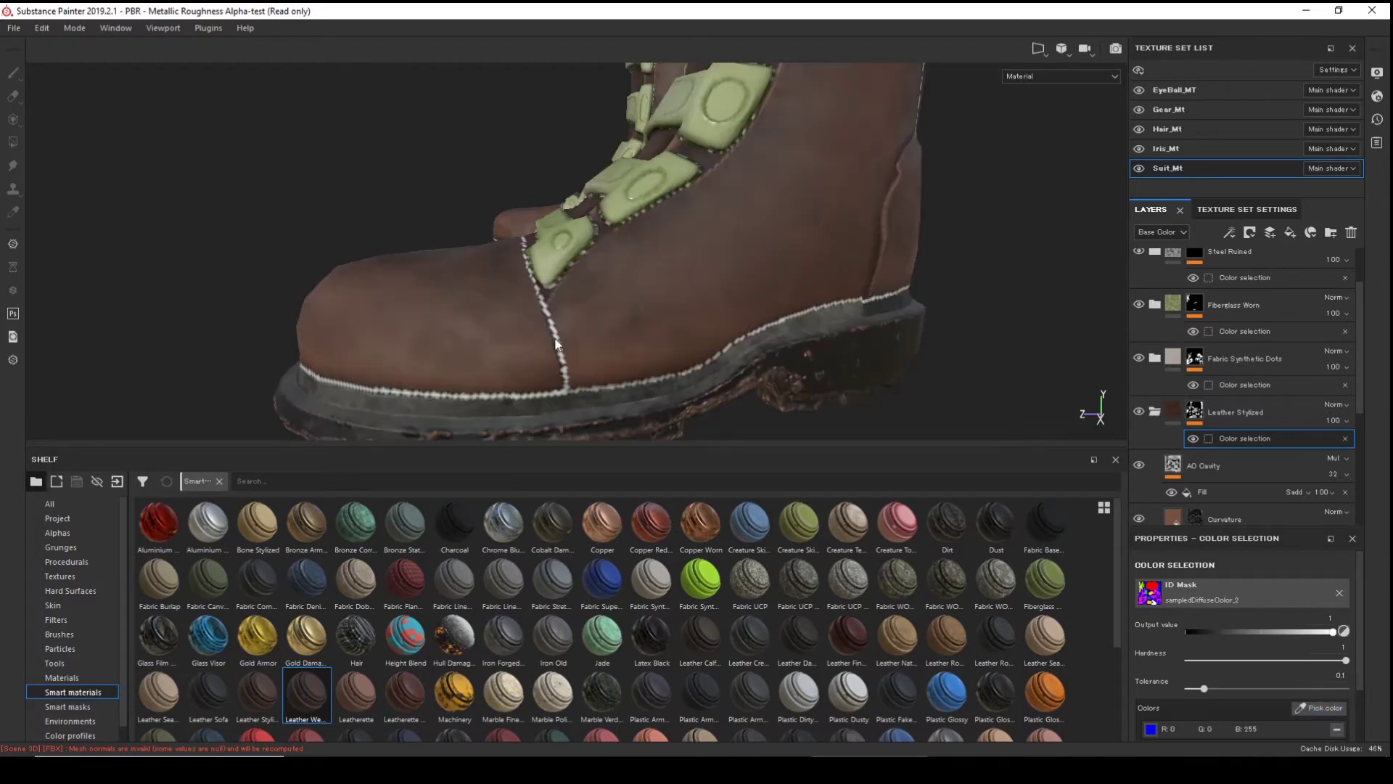
{"action": "left_click_drag", "start_coordinate": [556, 344], "coordinate": [712, 351], "text": "alt"}
{"action": "scroll", "coordinate": [966, 432], "scroll_direction": "up", "scroll_amount": 3}
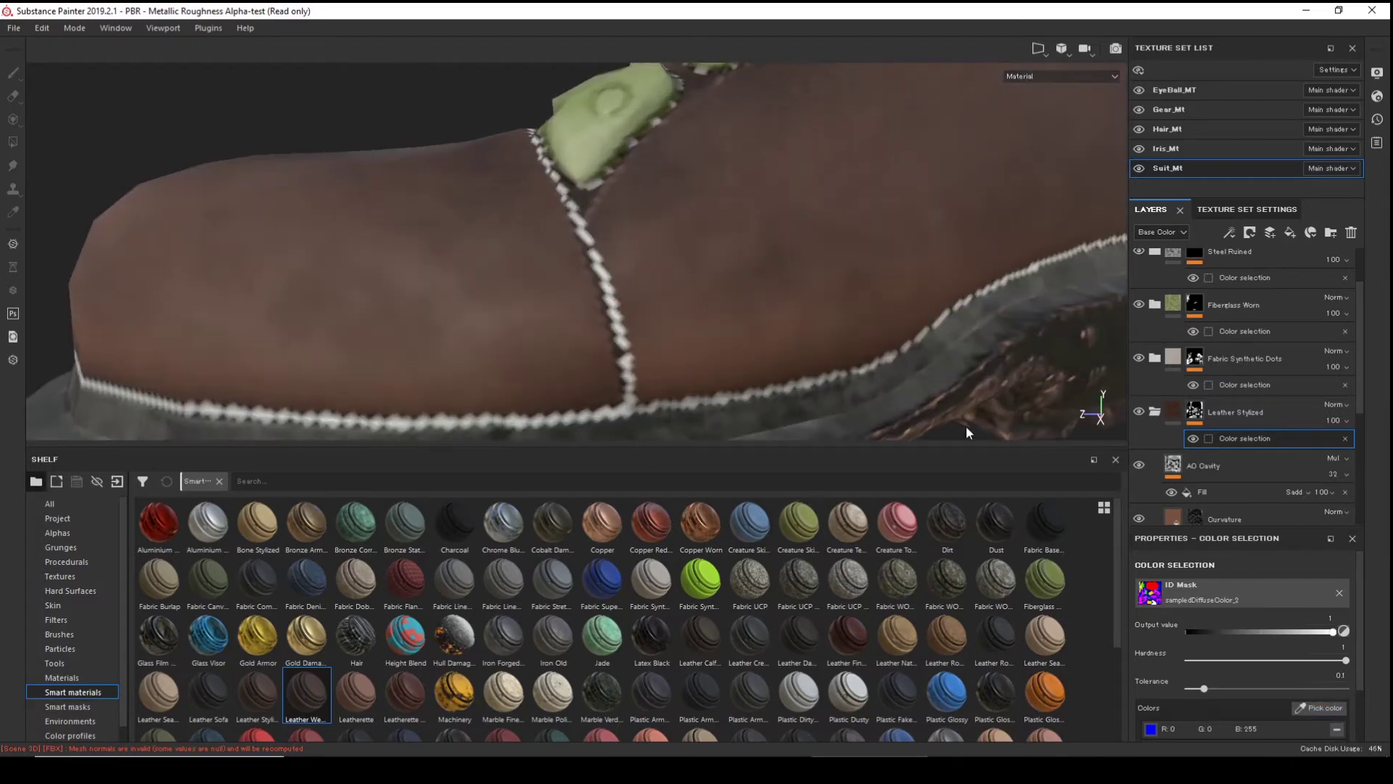
{"action": "left_click", "coordinate": [1322, 707]}
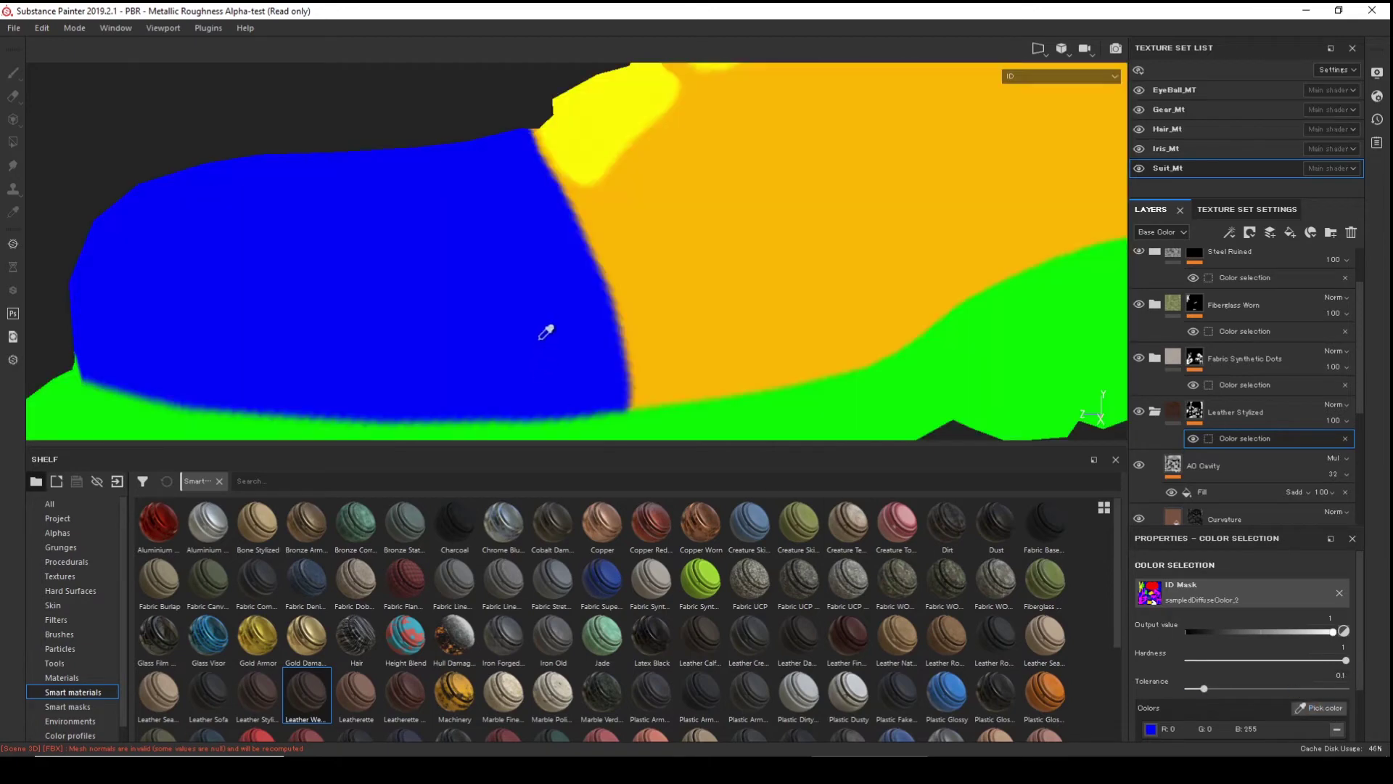
{"action": "left_click", "coordinate": [624, 342]}
- Examine the boots' seams, the legs and the whole suit from several angles to judge the leather coverage
{"action": "right_click_drag", "start_coordinate": [625, 302], "coordinate": [672, 225], "text": "alt"}
{"action": "left_click_drag", "start_coordinate": [672, 224], "coordinate": [761, 223], "text": "alt"}
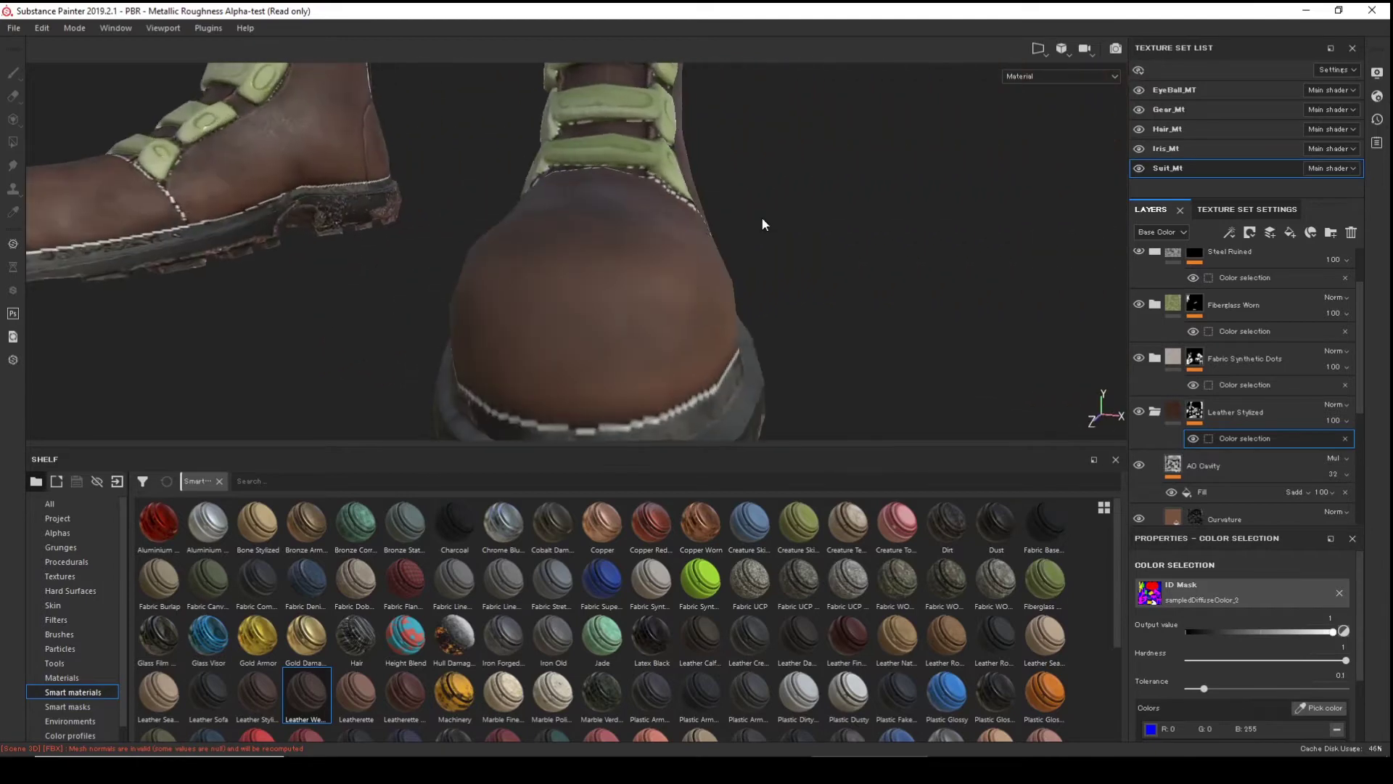
{"action": "right_click_drag", "start_coordinate": [761, 223], "coordinate": [822, 347], "text": "alt"}
{"action": "left_click_drag", "start_coordinate": [823, 347], "coordinate": [447, 206], "text": "alt"}
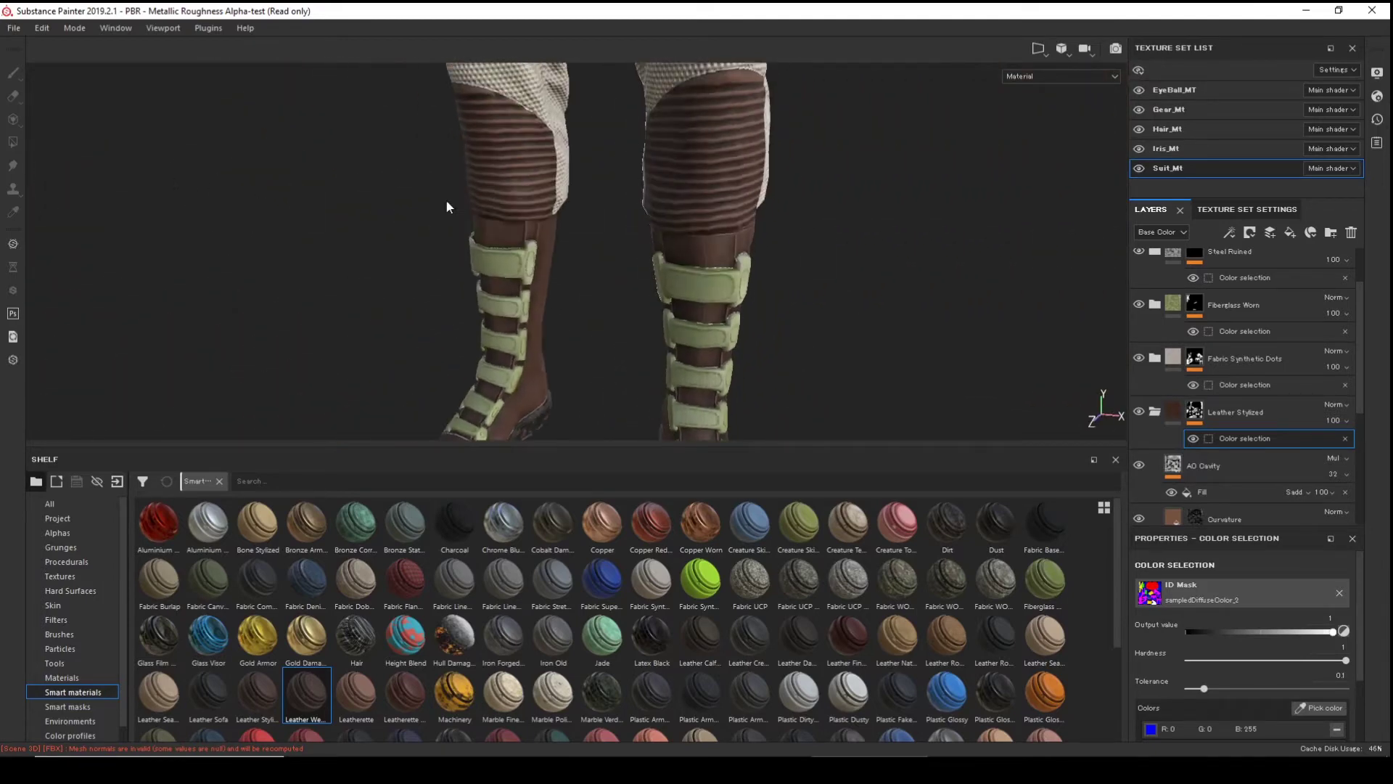
{"action": "right_click_drag", "start_coordinate": [447, 207], "coordinate": [310, 227], "text": "alt"}
{"action": "left_click_drag", "start_coordinate": [311, 227], "coordinate": [353, 251], "text": "alt"}
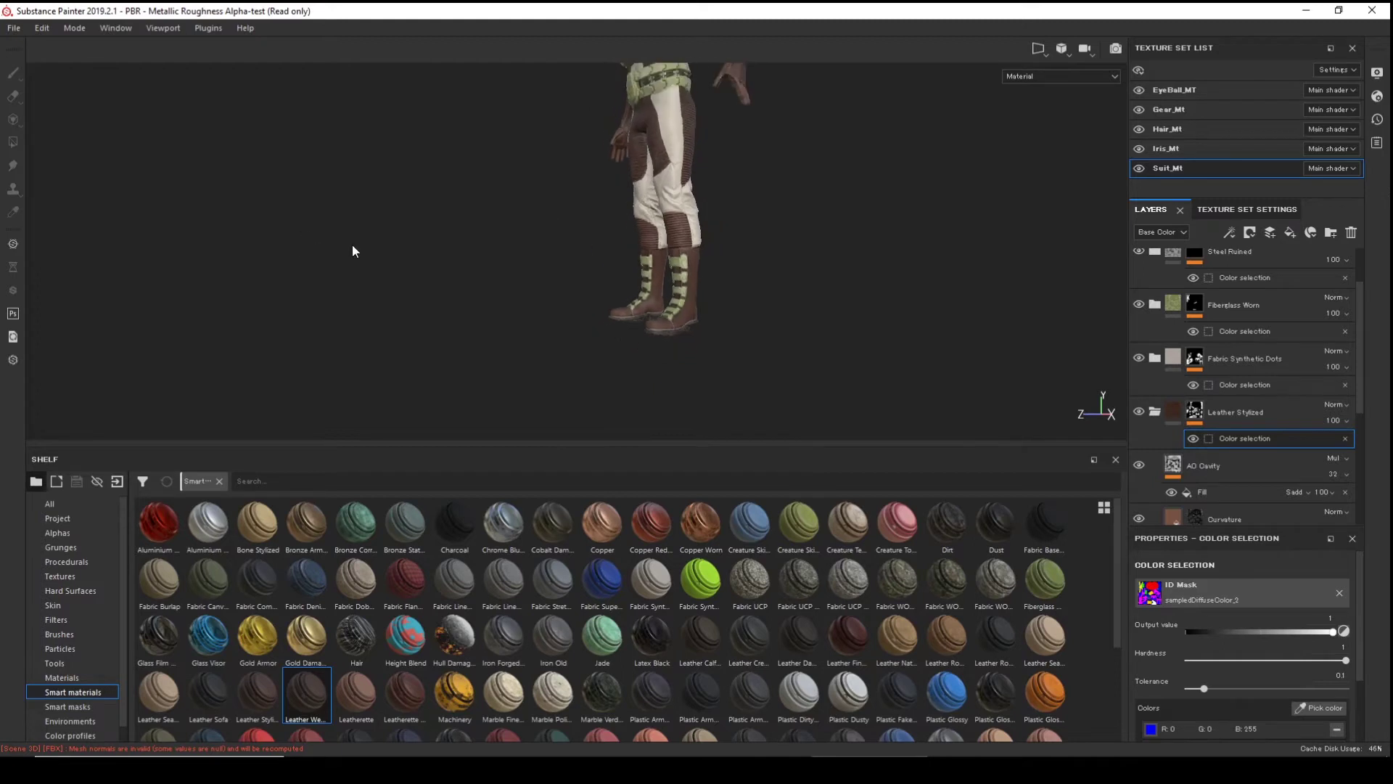
{"action": "key", "text": "f"}
{"action": "left_click_drag", "start_coordinate": [715, 227], "coordinate": [639, 276], "text": "alt"}
{"action": "right_click_drag", "start_coordinate": [608, 302], "coordinate": [807, 411], "text": "alt"}
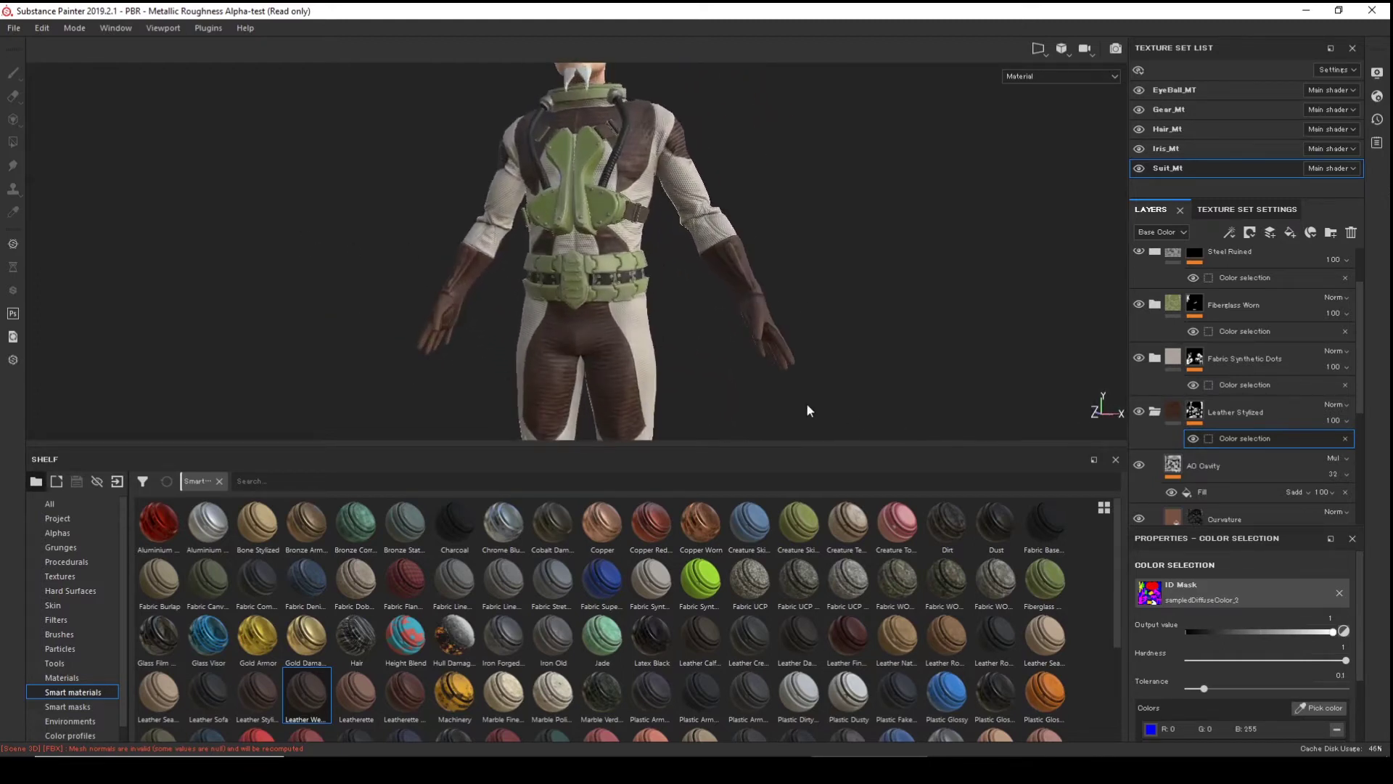
- Change the base color of the Color paint layer inside the suit's Fiberglass Worn material to reddish brown (R 0.189, G 0.074, B 0.048)
{"action": "left_click", "coordinate": [1154, 304]}
{"action": "scroll", "coordinate": [1200, 337], "scroll_direction": "down", "scroll_amount": 5}
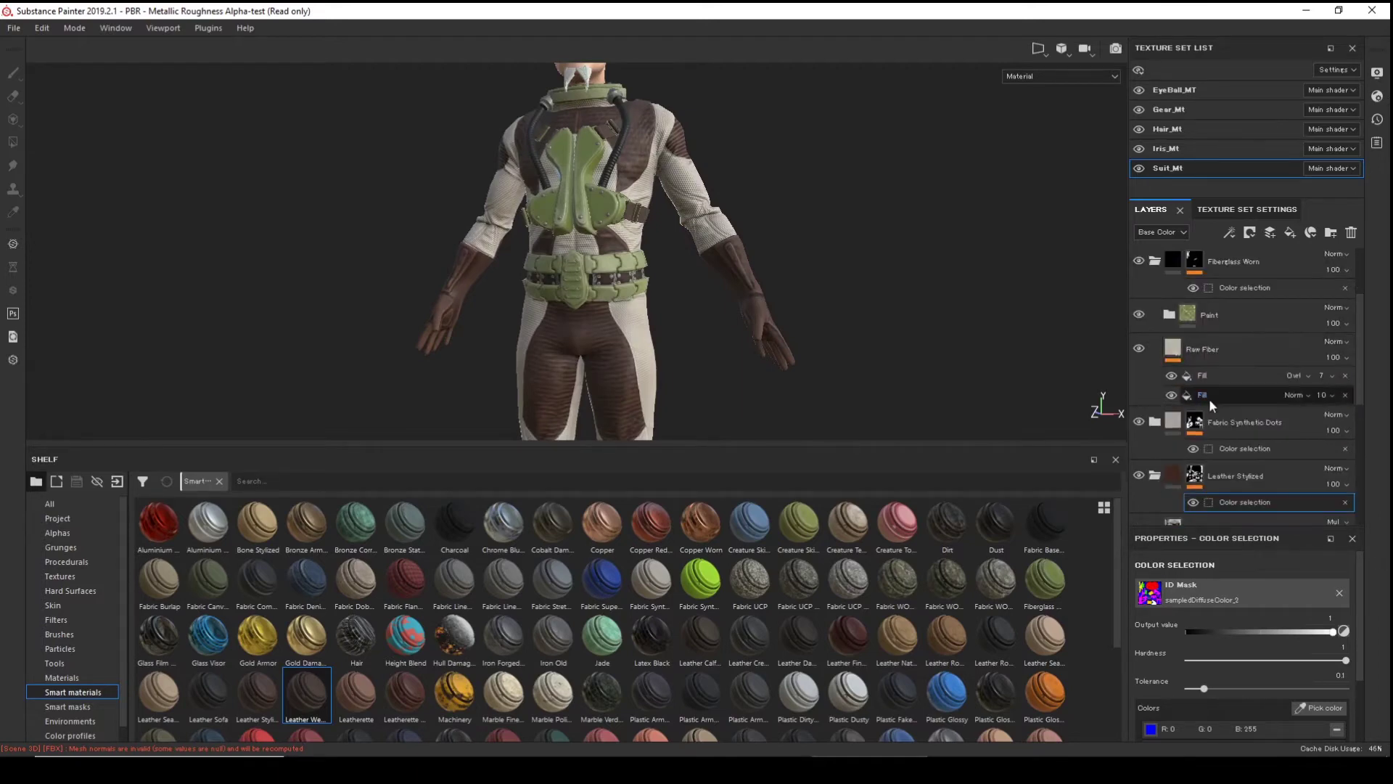
{"action": "scroll", "coordinate": [1233, 395], "scroll_direction": "up", "scroll_amount": 4}
{"action": "left_click", "coordinate": [1170, 317]}
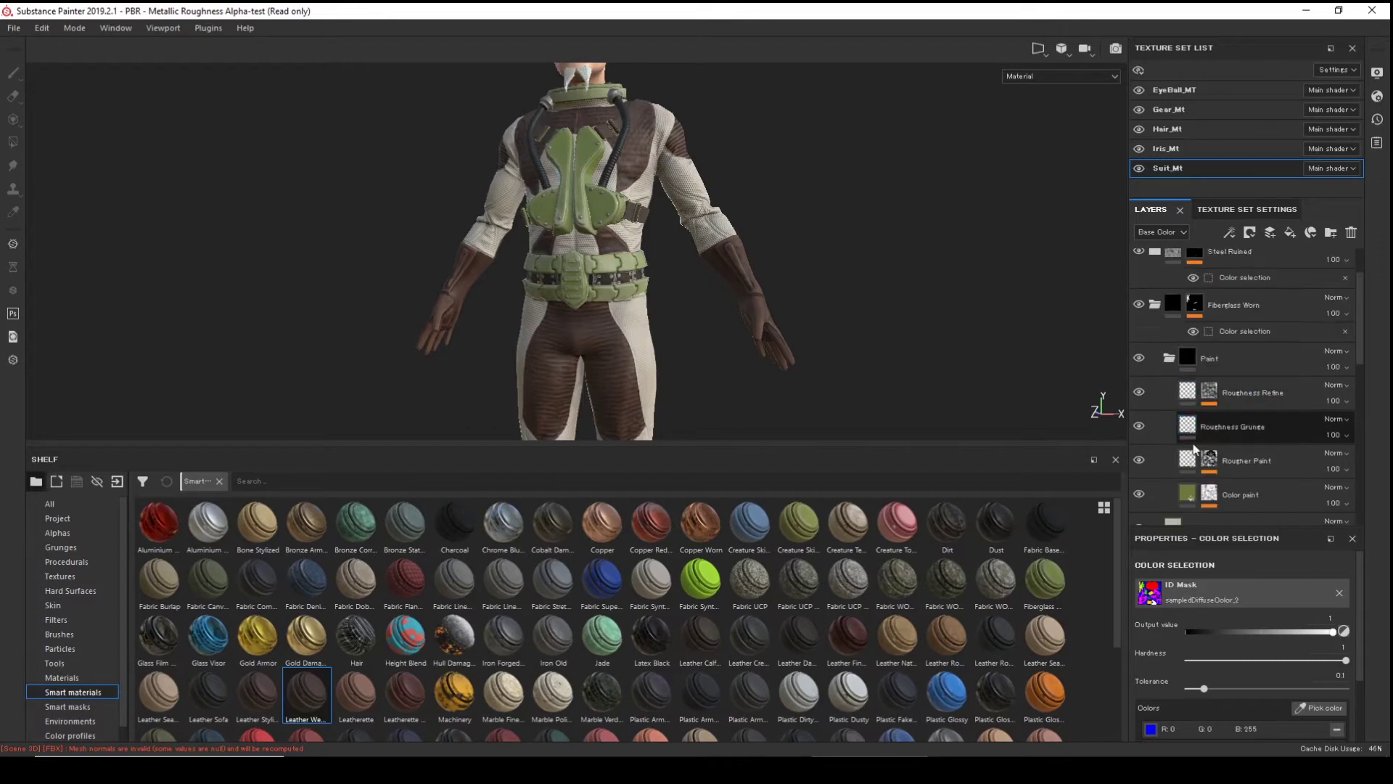
{"action": "left_click", "coordinate": [1187, 452]}
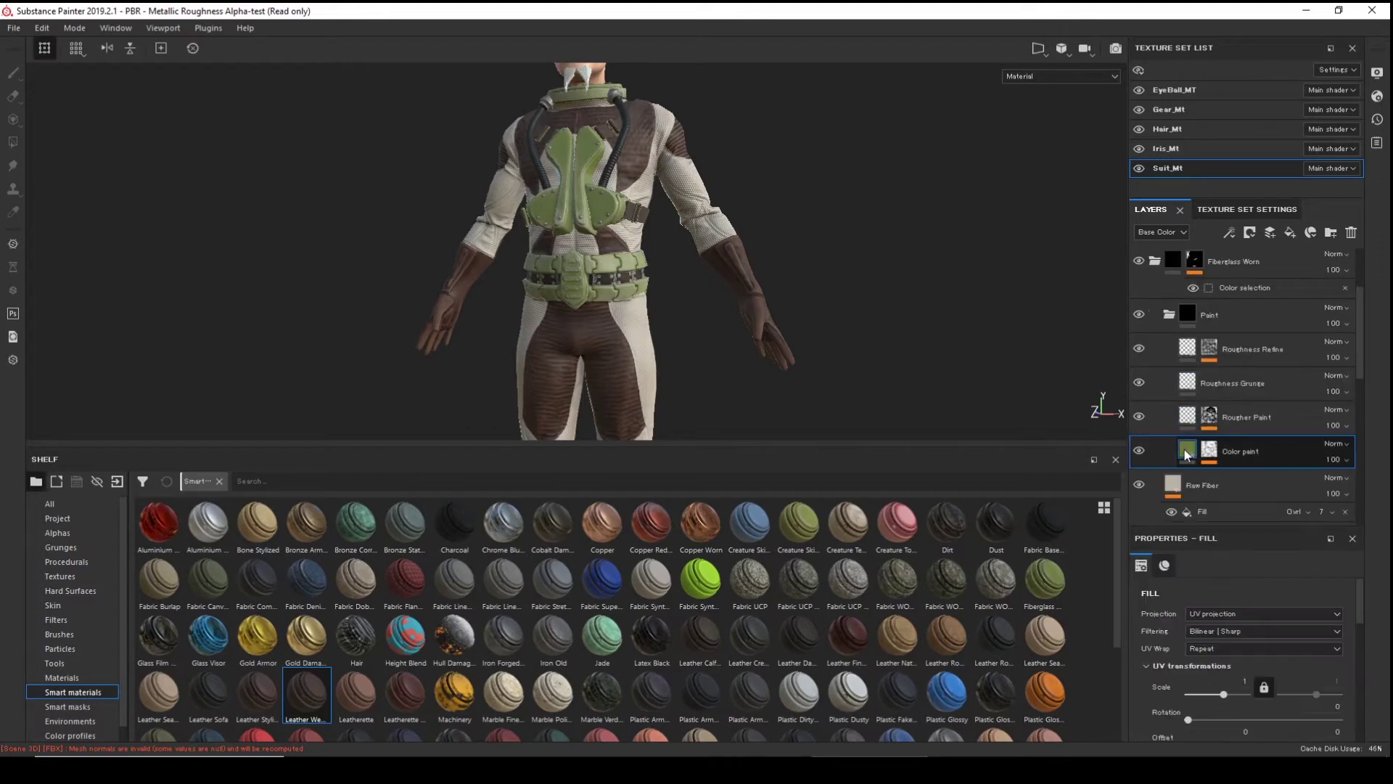
{"action": "mouse_move", "coordinate": [1187, 454]}
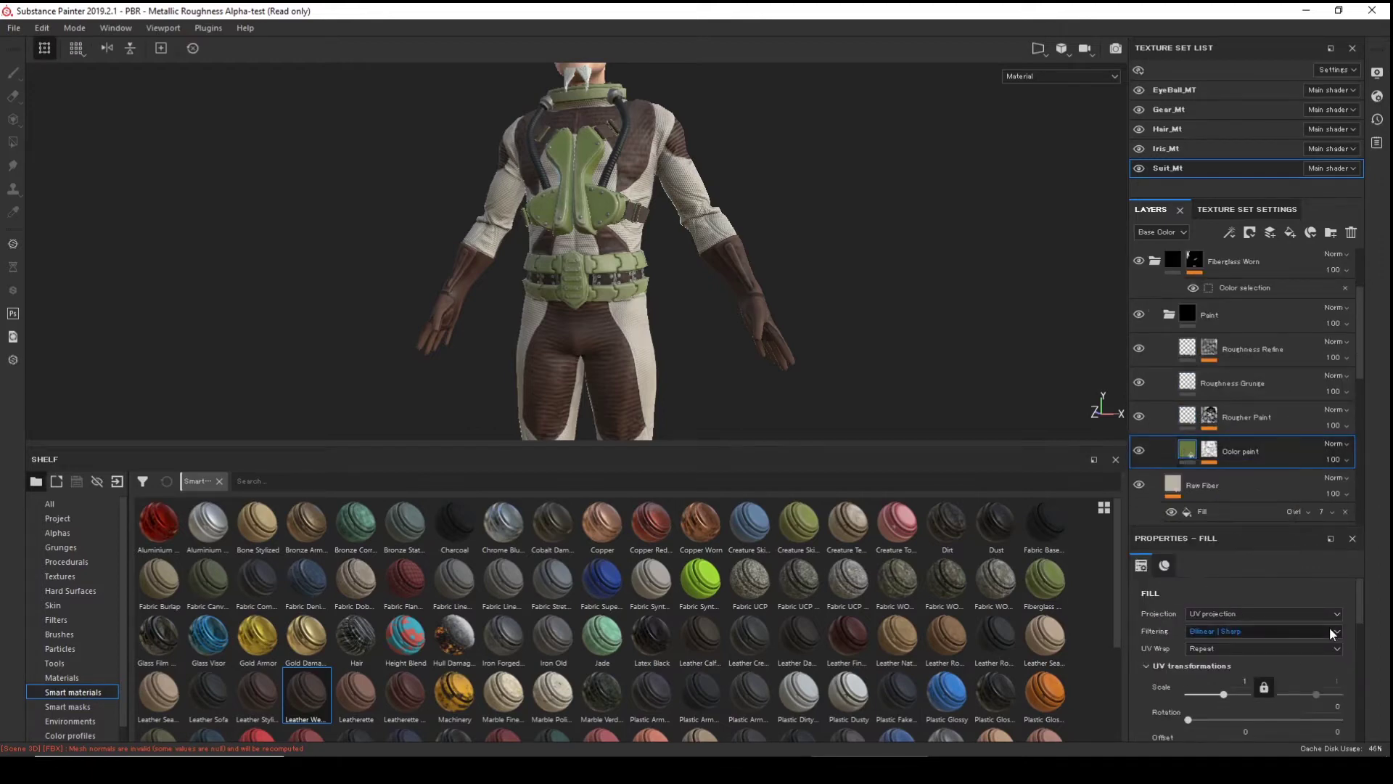
{"action": "scroll", "coordinate": [1324, 628], "scroll_direction": "down", "scroll_amount": 6}
{"action": "left_click", "coordinate": [1247, 650]}
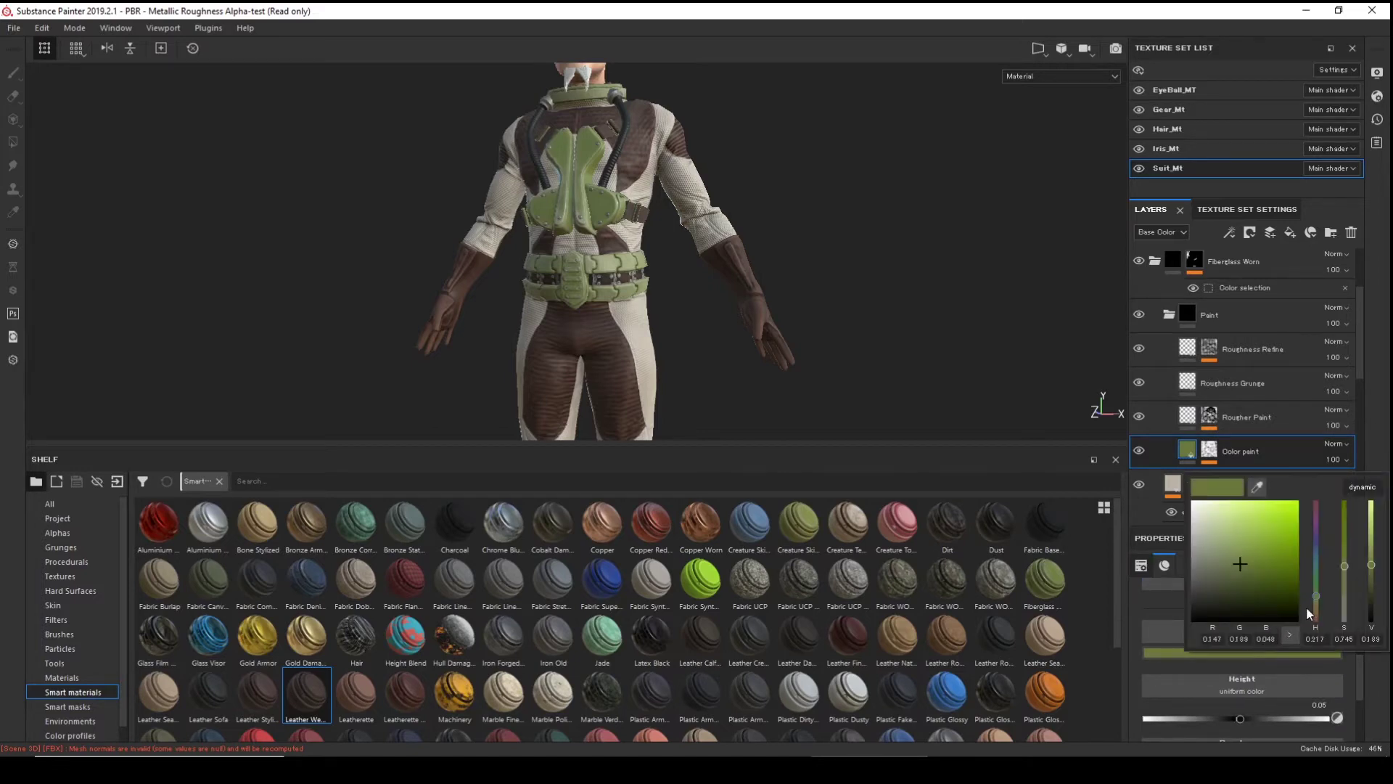
{"action": "left_click_drag", "start_coordinate": [1317, 597], "coordinate": [1315, 616]}
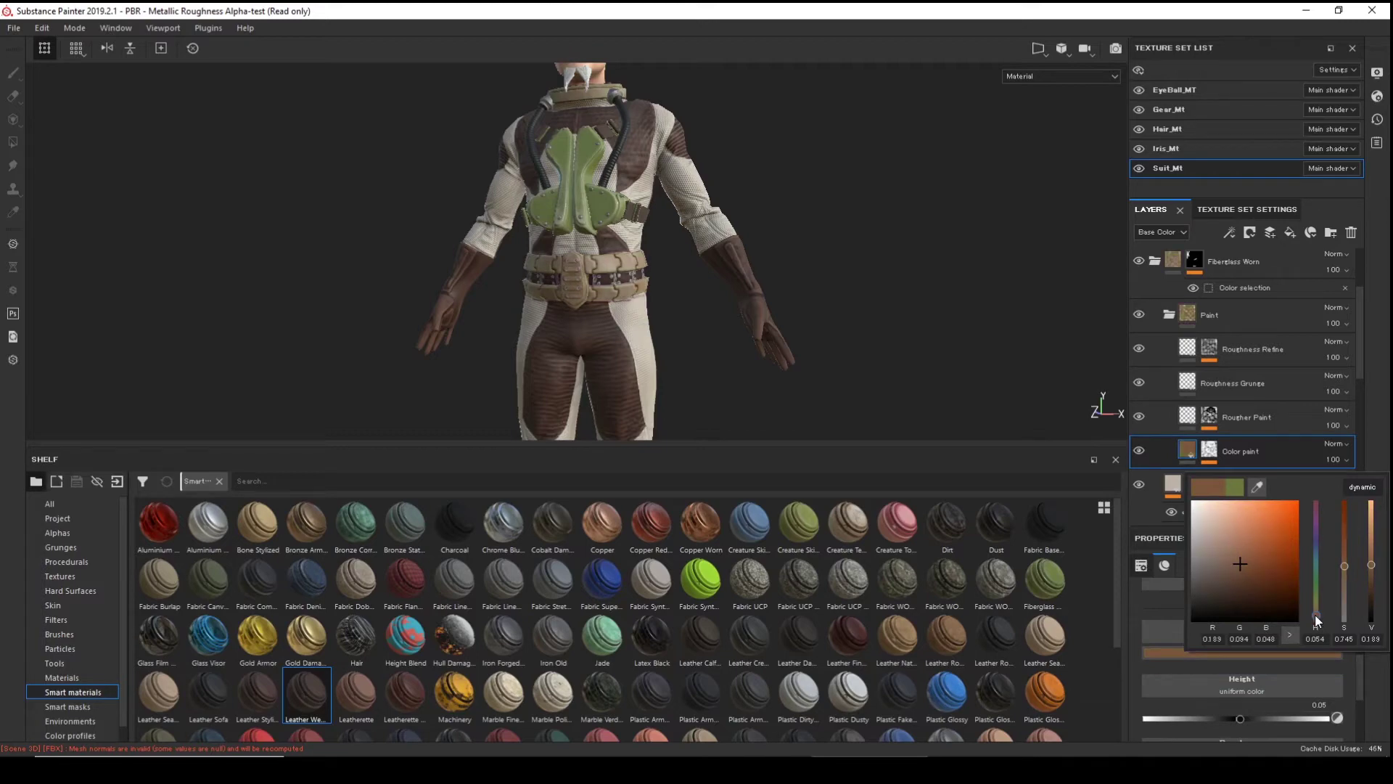
{"action": "left_click_drag", "start_coordinate": [1318, 621], "coordinate": [1318, 621]}
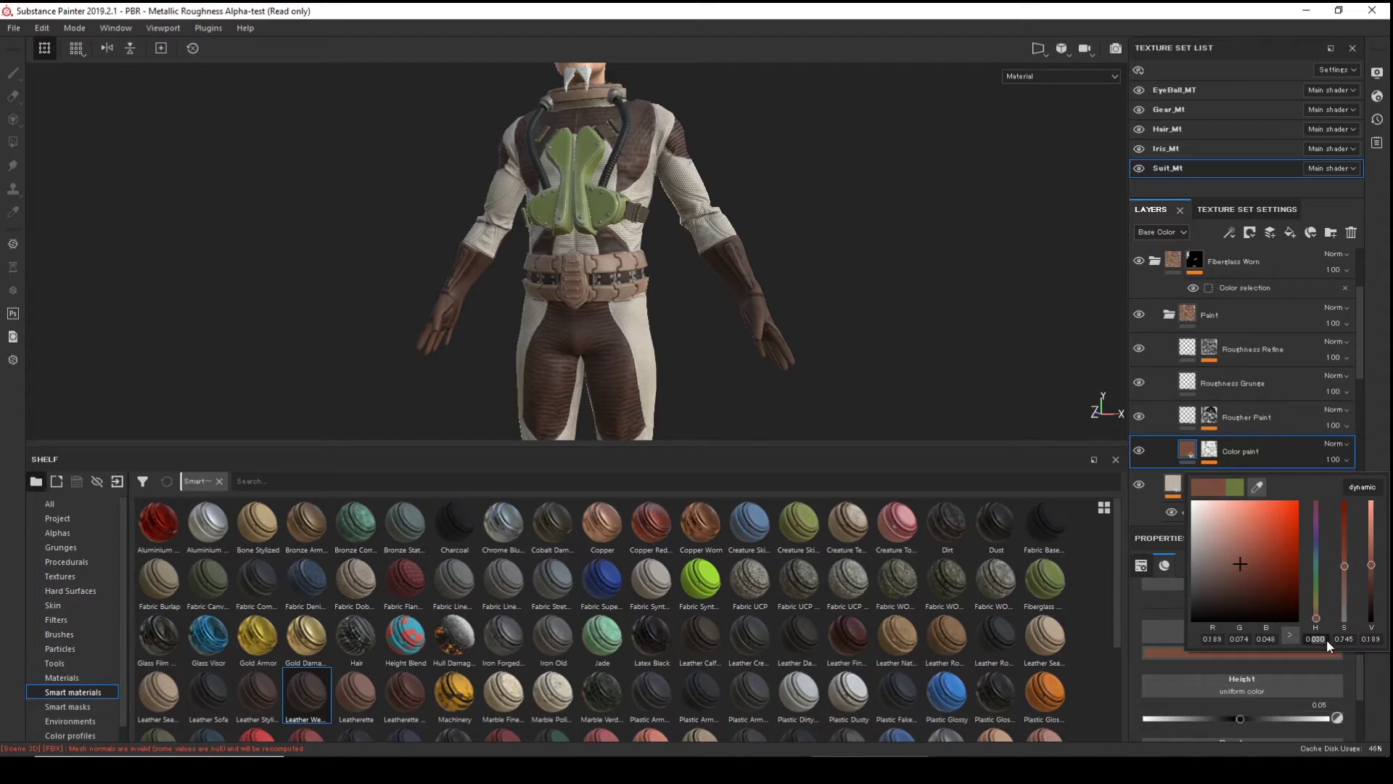
{"action": "left_click", "coordinate": [938, 398]}
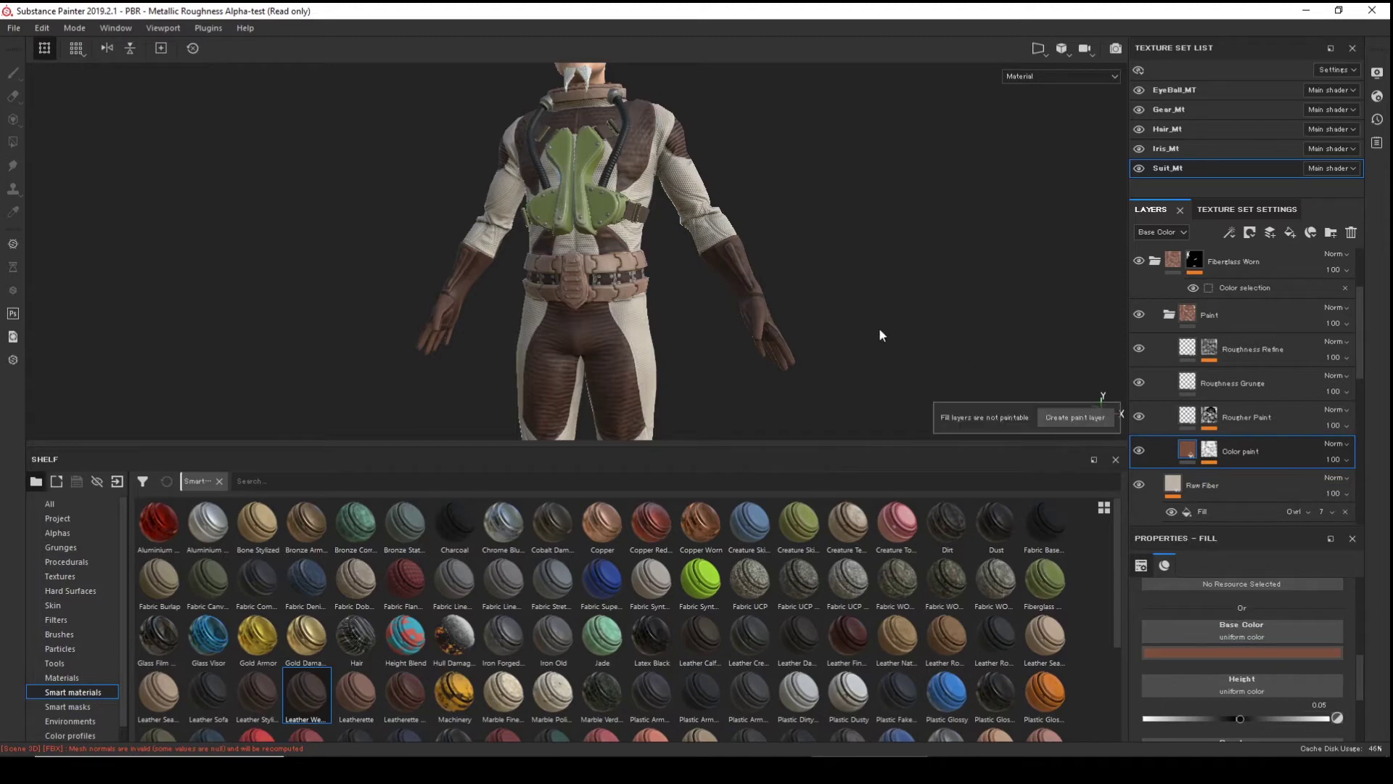
- Check the suit's new reddish-brown parts from the side and collapse the suit's Fiberglass Worn layer folder
{"action": "scroll", "coordinate": [914, 312], "scroll_direction": "down", "scroll_amount": 3}
{"action": "left_click_drag", "start_coordinate": [892, 319], "coordinate": [740, 366], "text": "alt"}
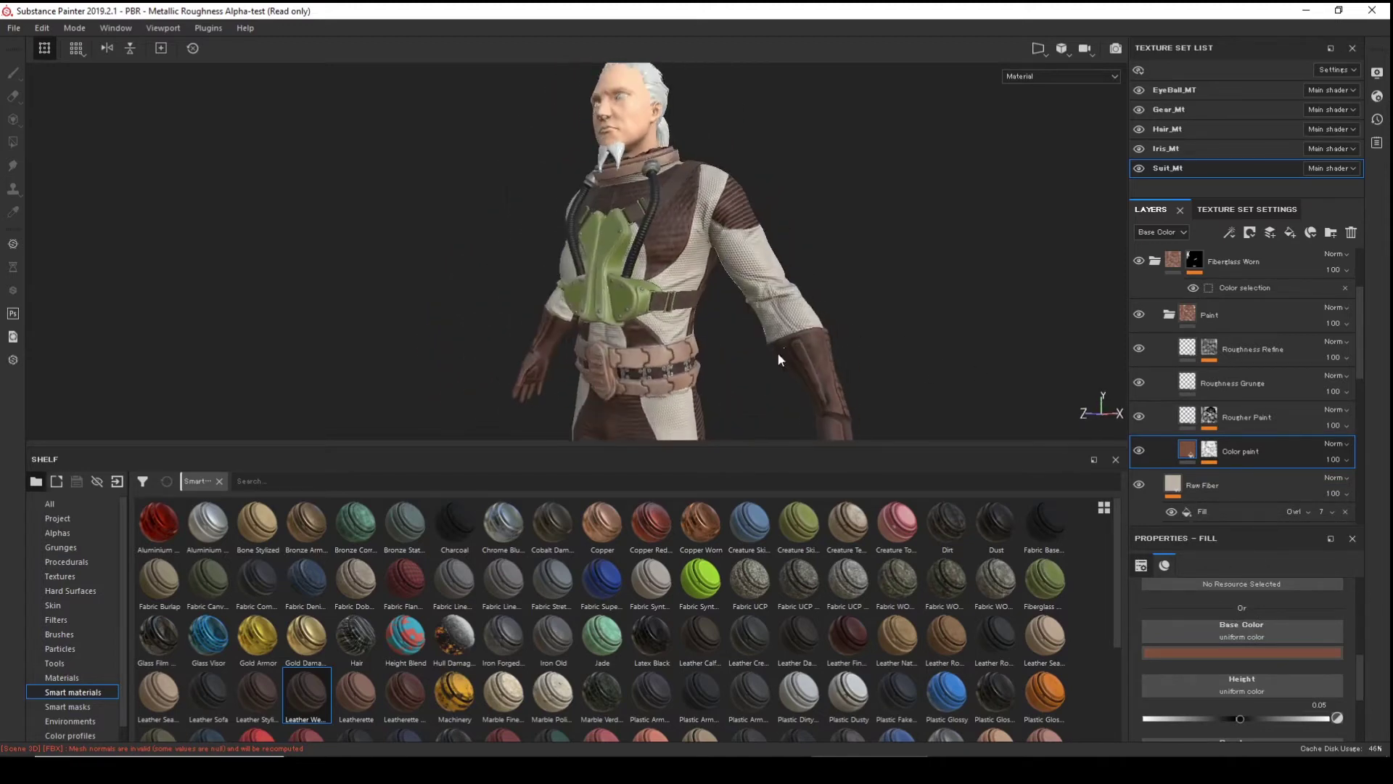
{"action": "scroll", "coordinate": [1272, 328], "scroll_direction": "up", "scroll_amount": 3}
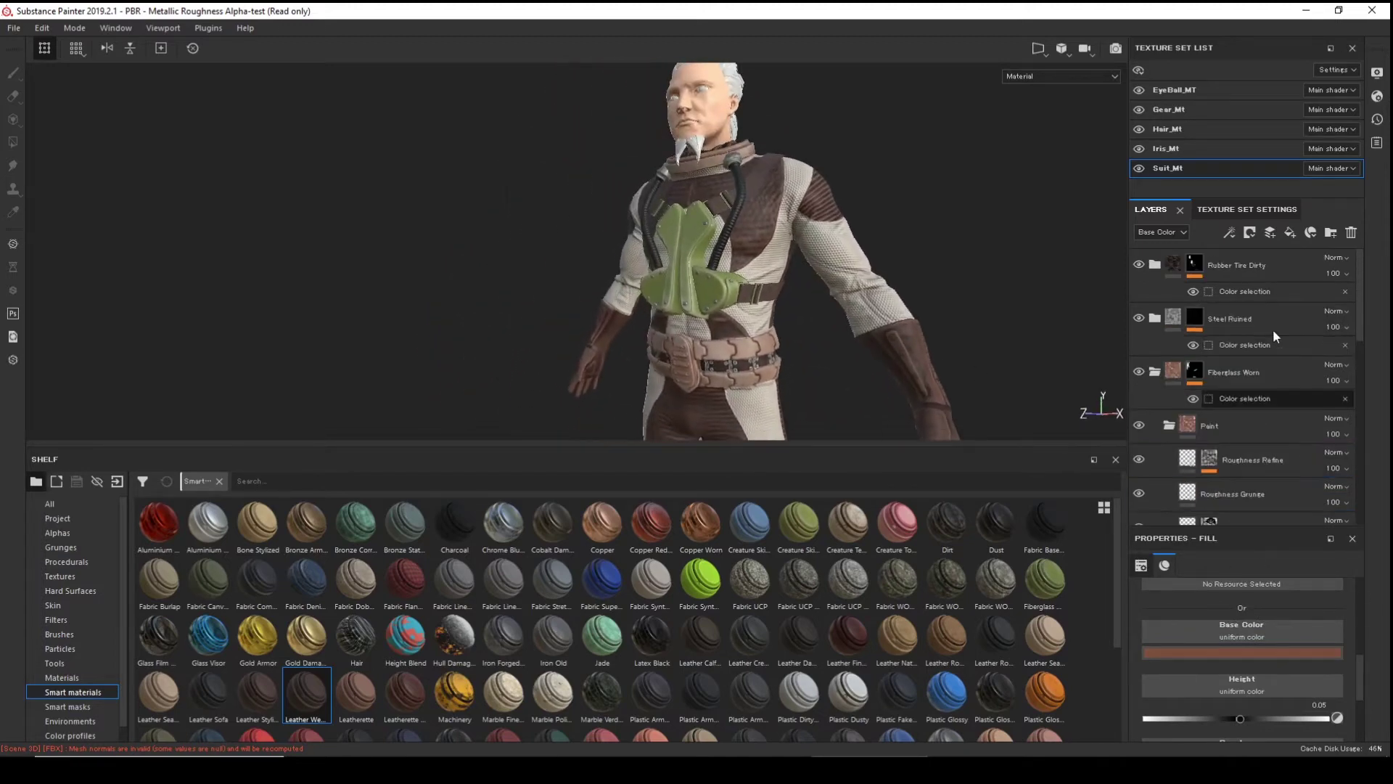
{"action": "left_click", "coordinate": [1154, 371]}
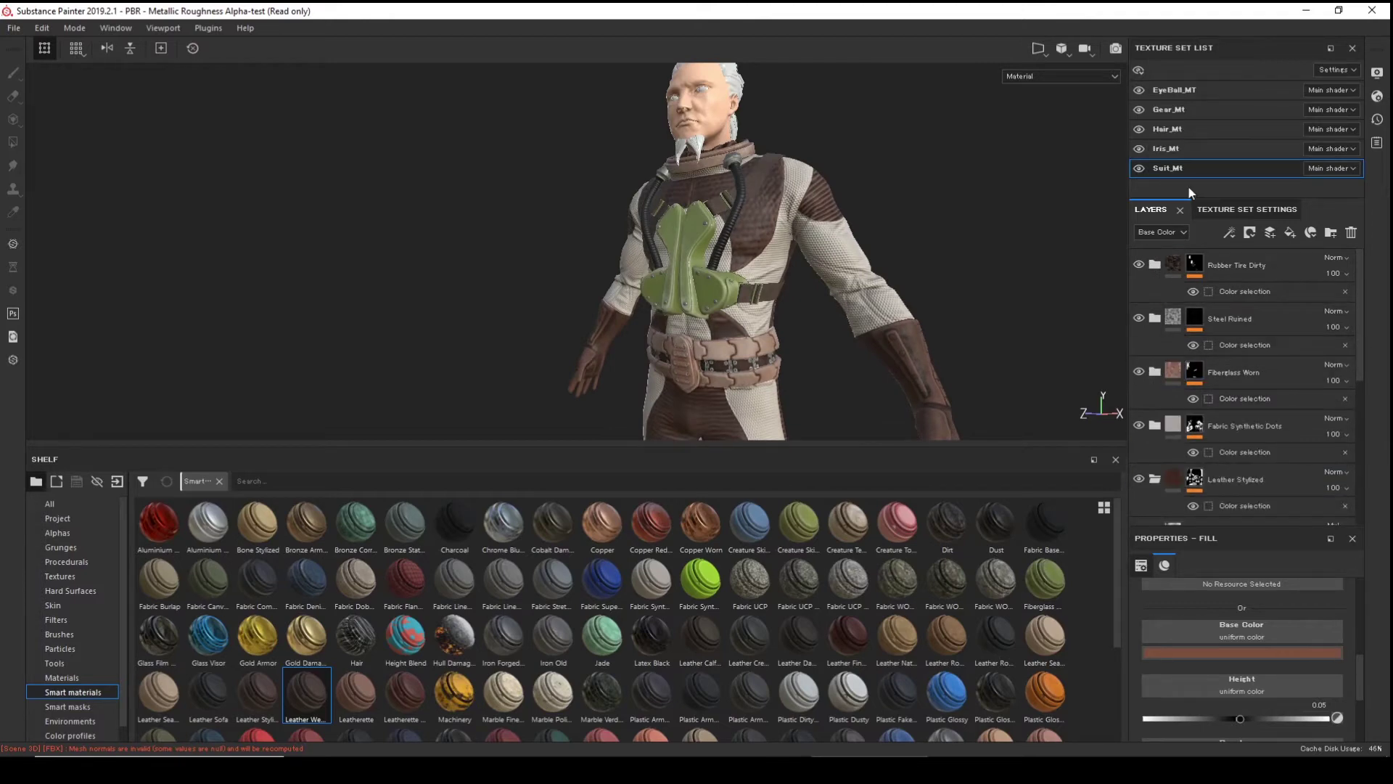
- Change the base color of the Color paint layer in the Gear_M1 Fiberglass Worn material to reddish brown with hue 0.03
{"action": "left_click", "coordinate": [1199, 111]}
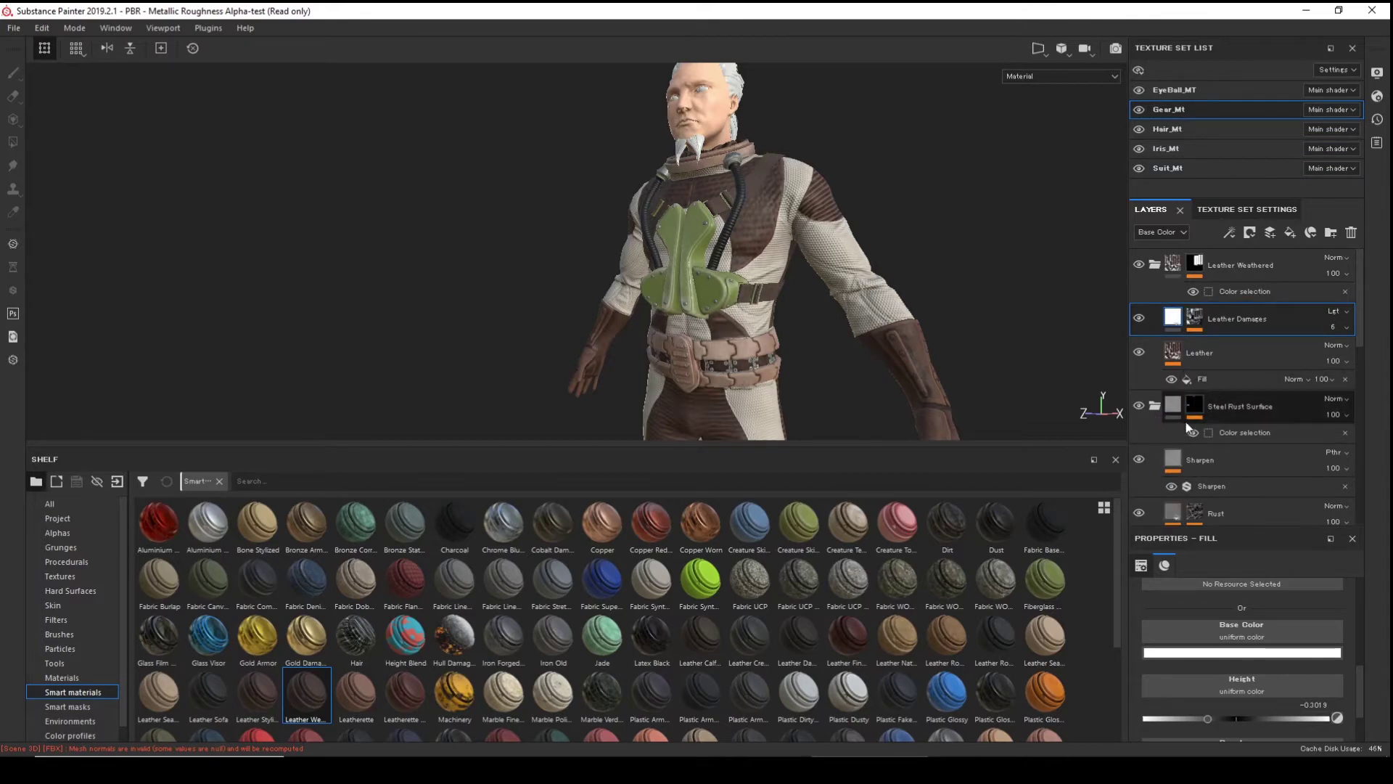
{"action": "scroll", "coordinate": [1207, 392], "scroll_direction": "down", "scroll_amount": 4}
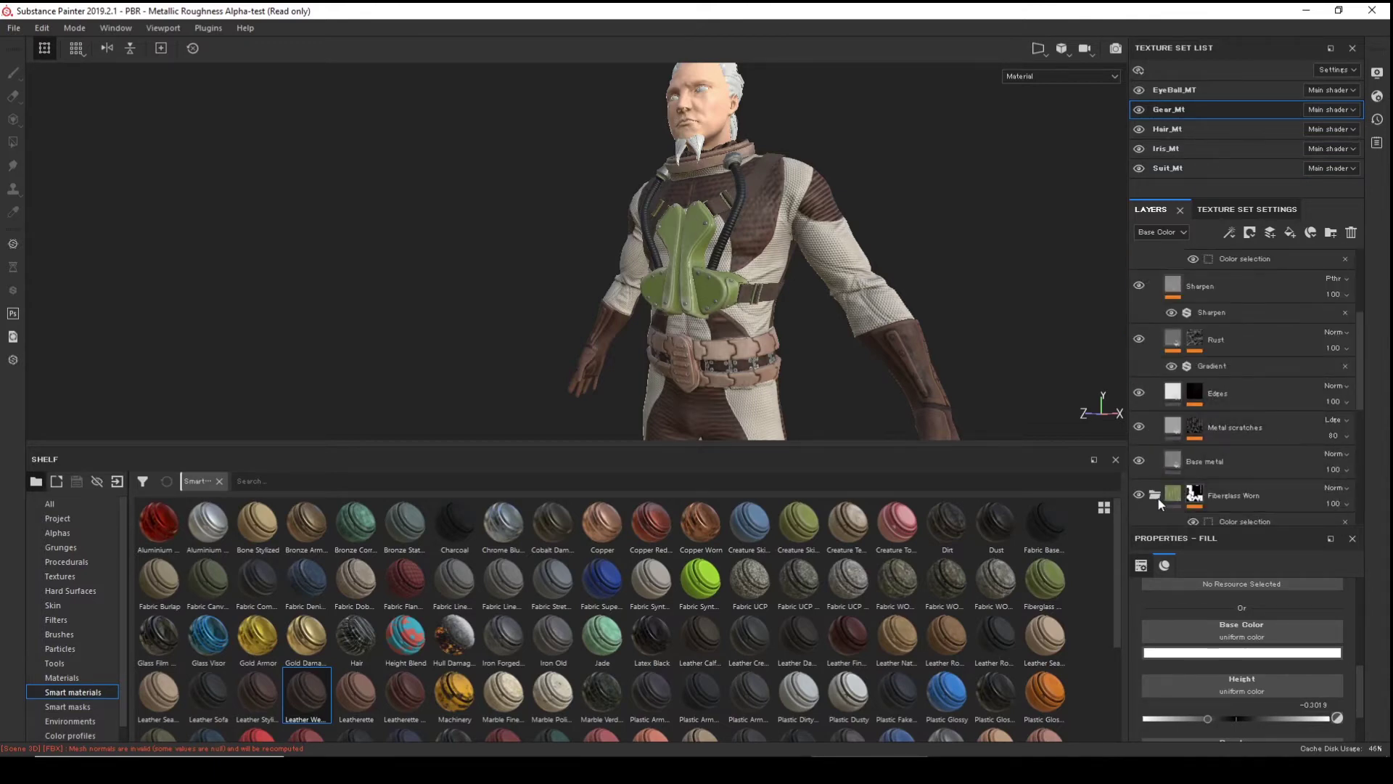
{"action": "scroll", "coordinate": [1248, 484], "scroll_direction": "down", "scroll_amount": 2}
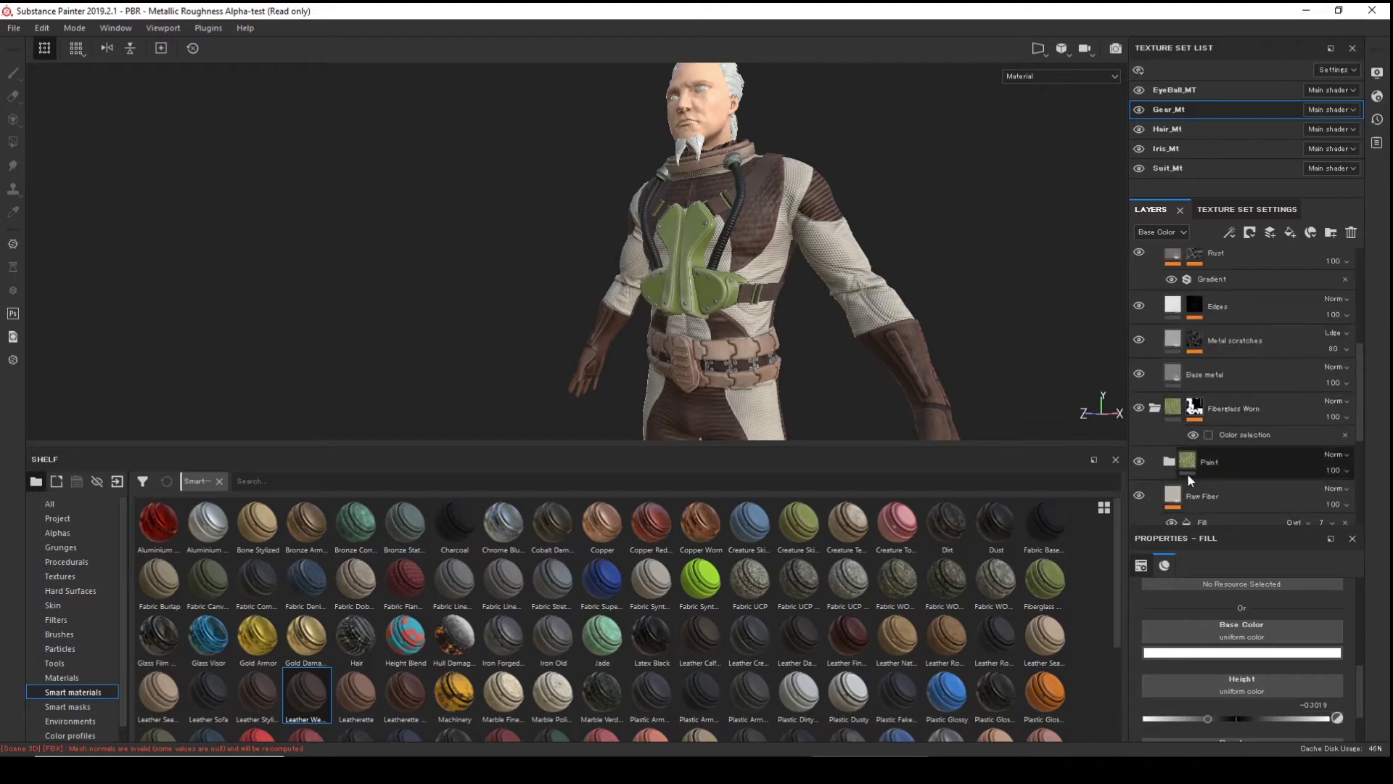
{"action": "left_click", "coordinate": [1168, 461]}
{"action": "scroll", "coordinate": [1192, 450], "scroll_direction": "down", "scroll_amount": 3}
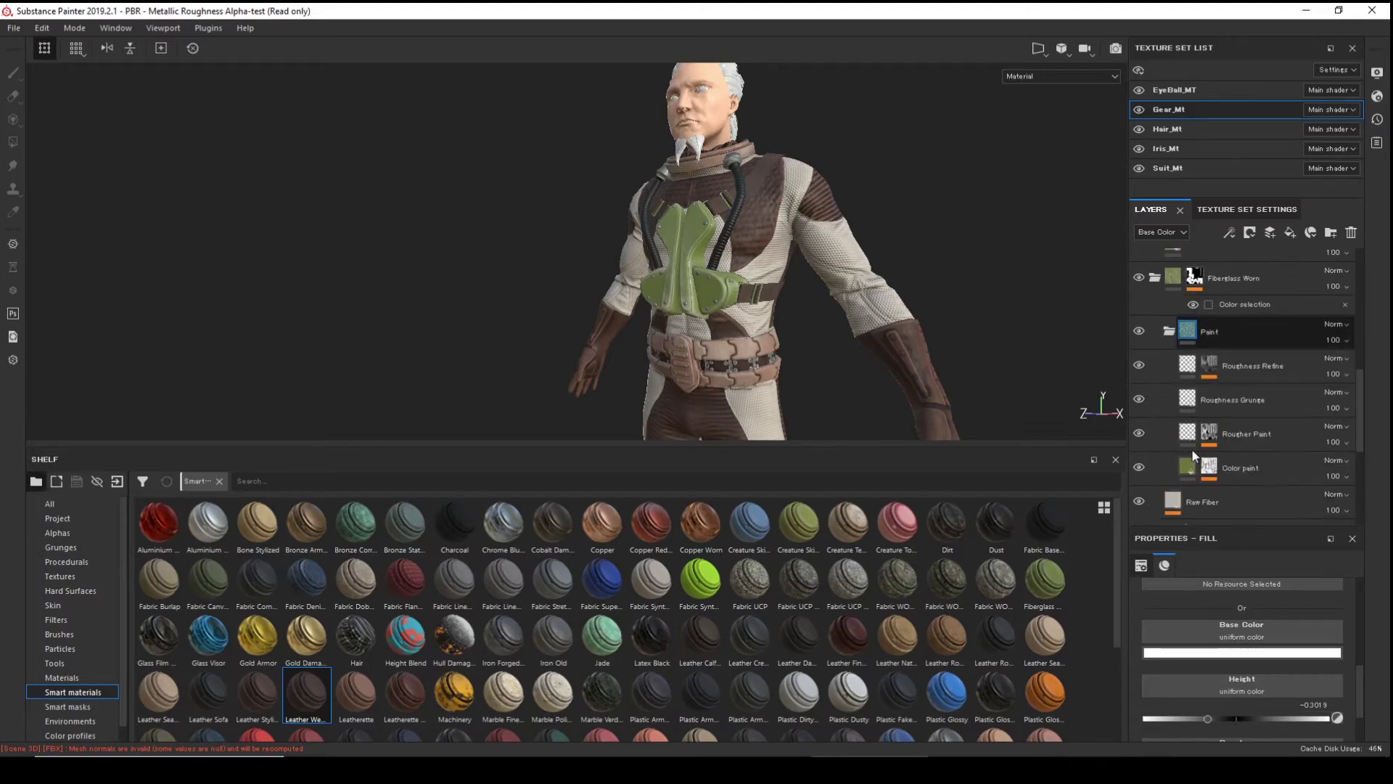
{"action": "left_click", "coordinate": [1176, 468]}
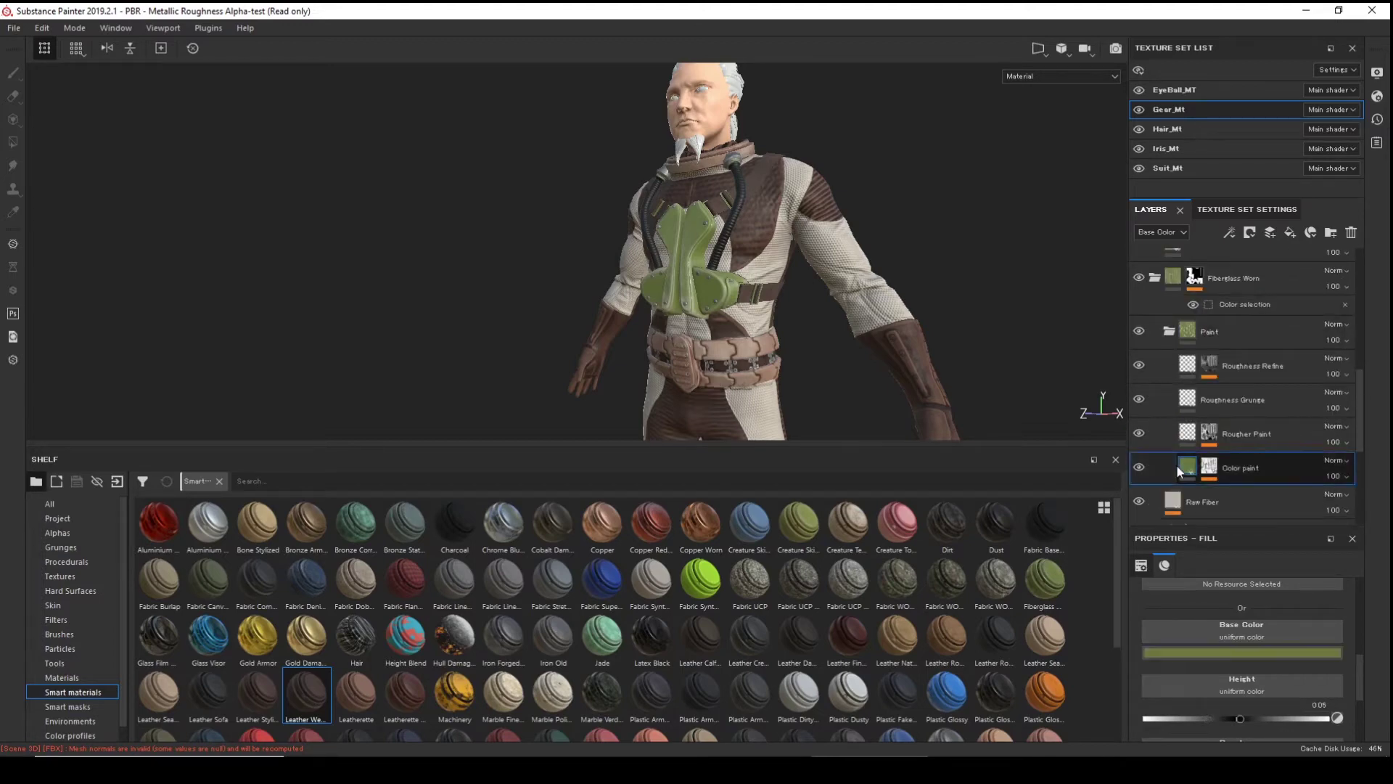
{"action": "left_click", "coordinate": [1234, 650]}
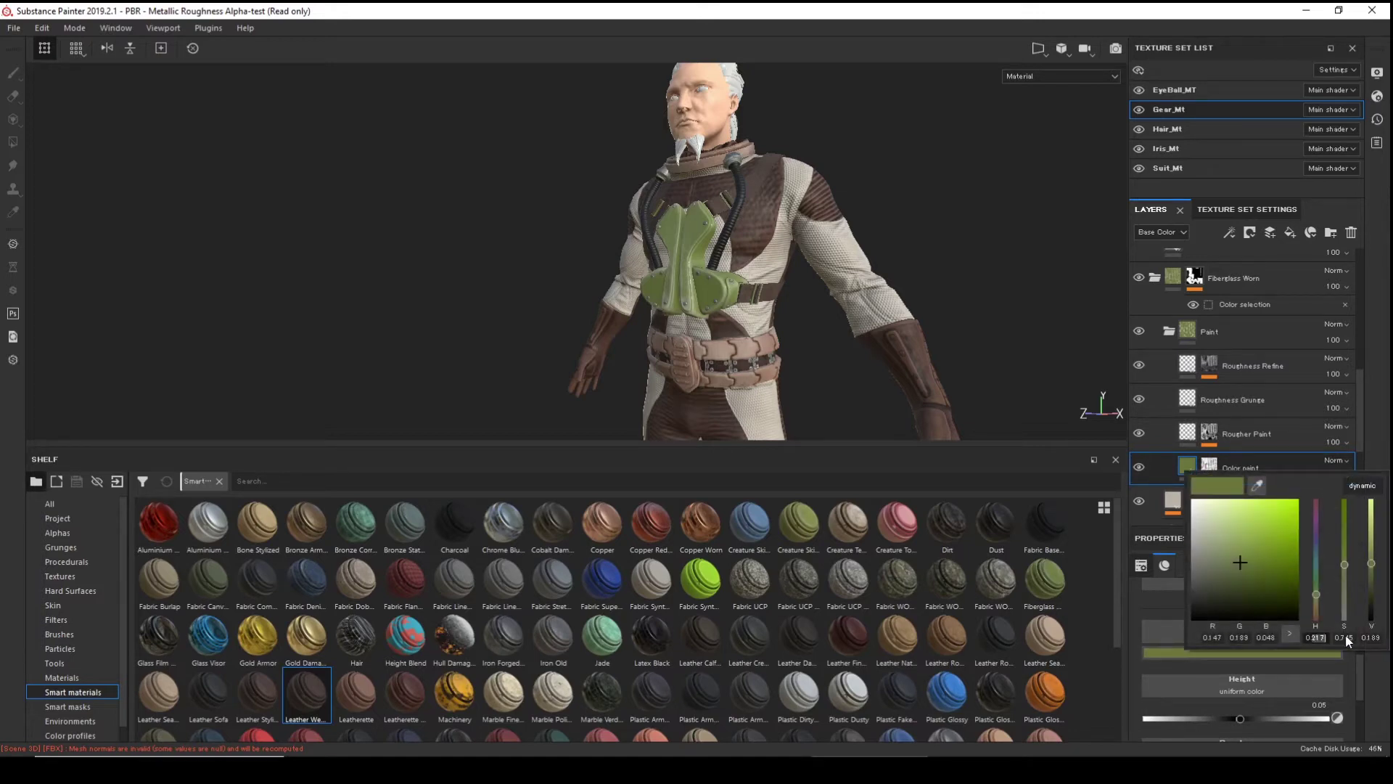
{"action": "type", "text": "0.30"}
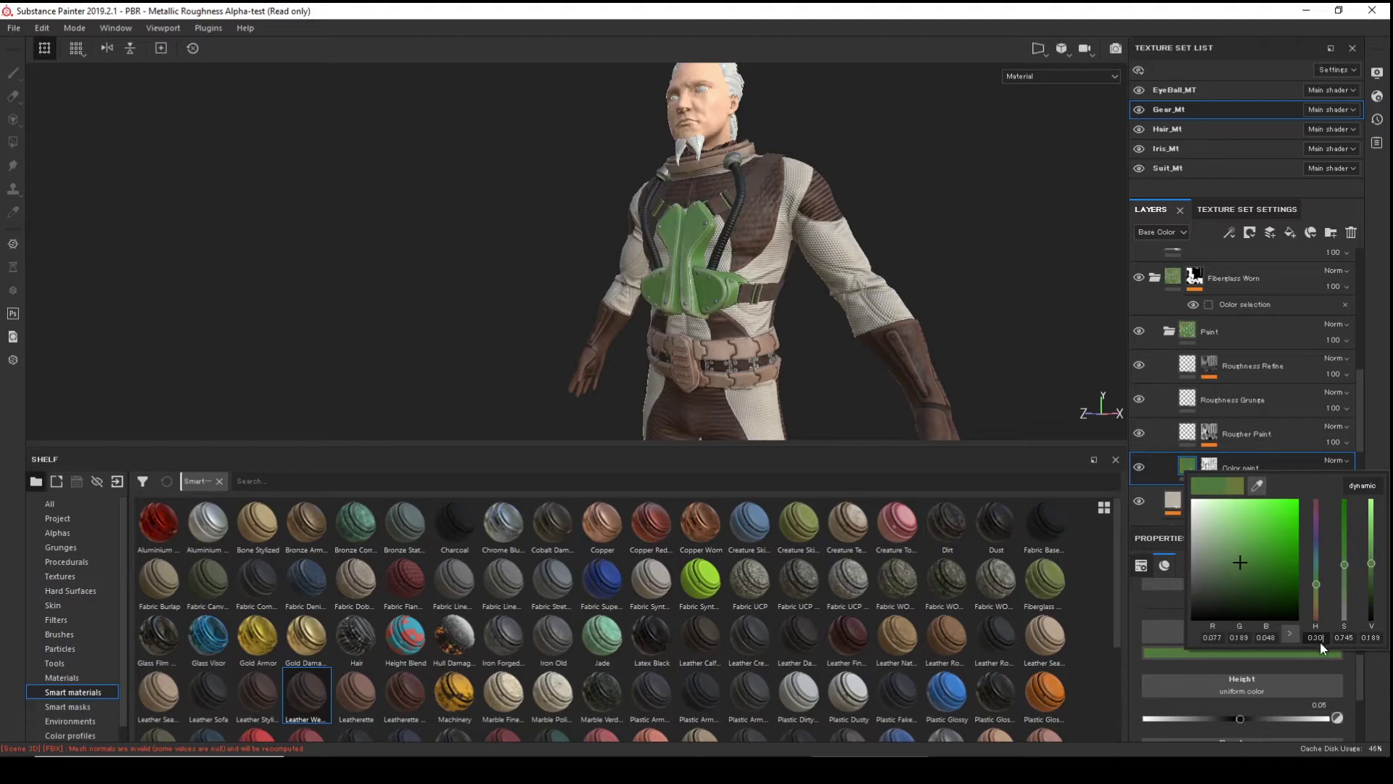
{"action": "type", "text": "0.03"}
{"action": "key", "text": "Return"}
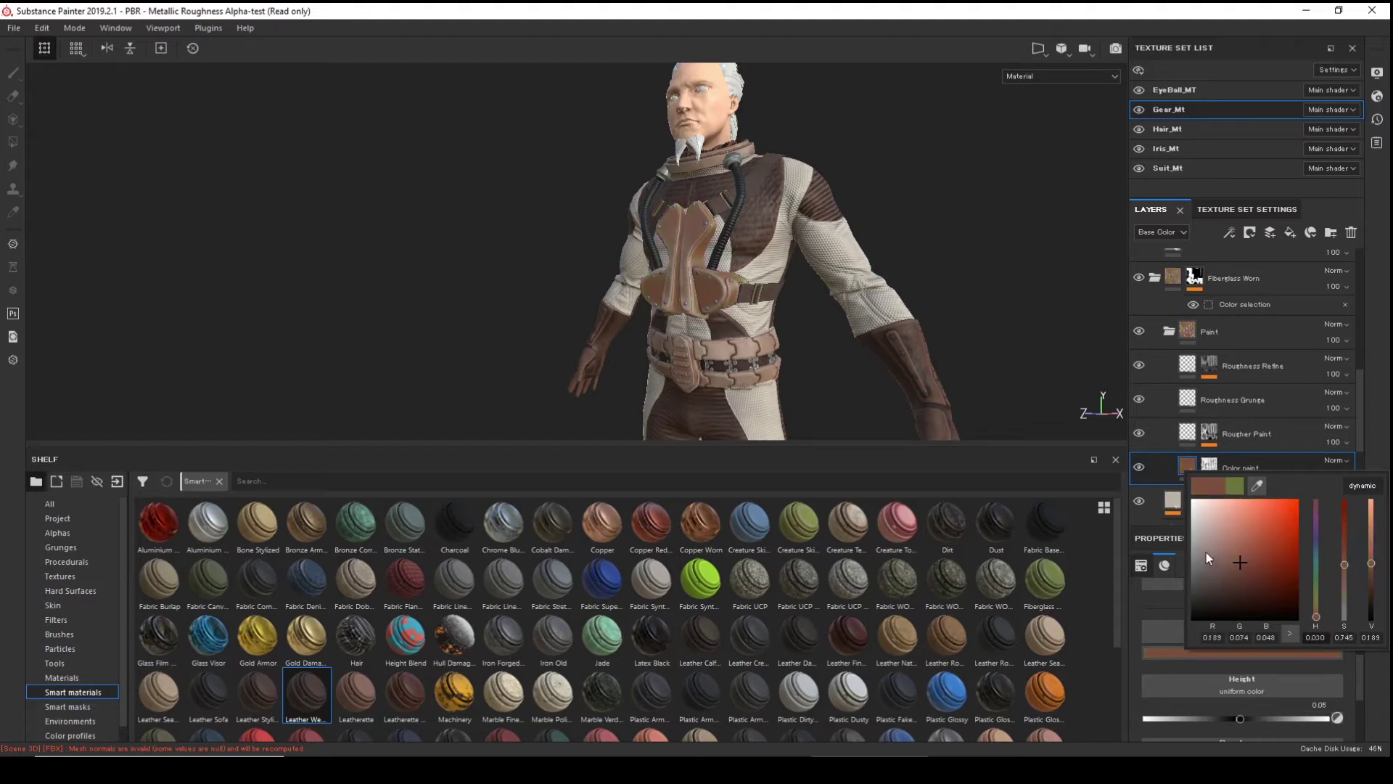
{"action": "left_click", "coordinate": [850, 214]}
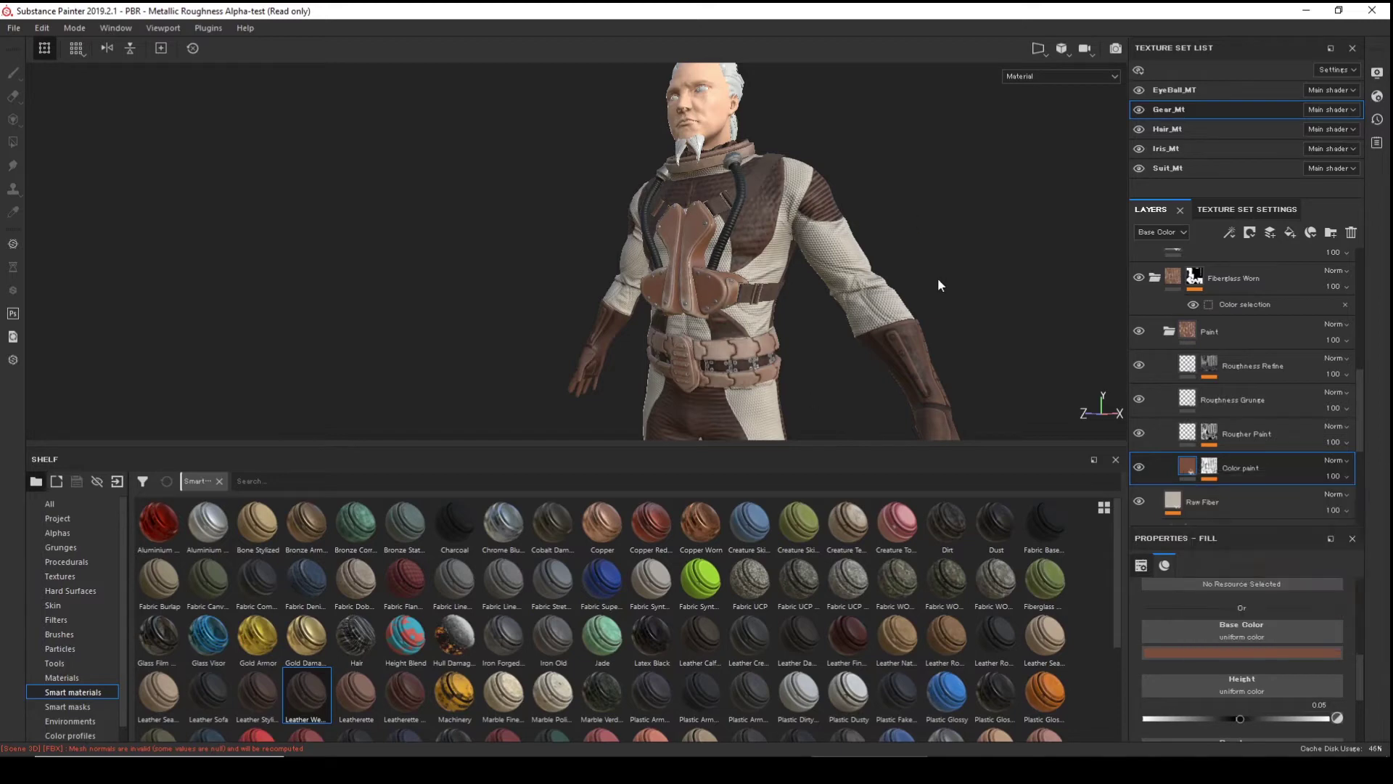
- Examine the head, collar, chest gear and belt from several angles and distances to judge the matched colors
{"action": "left_click_drag", "start_coordinate": [937, 284], "coordinate": [730, 339], "text": "alt"}
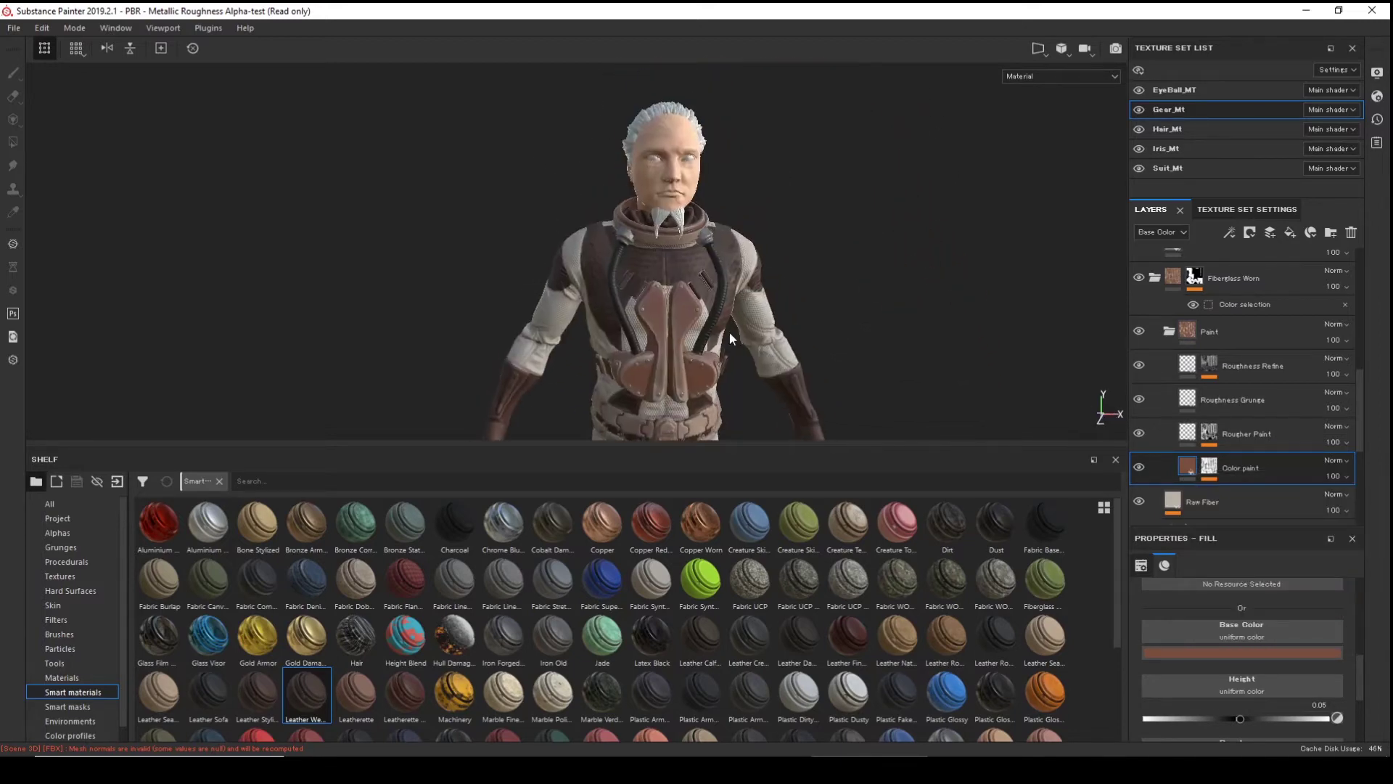
{"action": "right_click_drag", "start_coordinate": [740, 233], "coordinate": [886, 302], "text": "alt"}
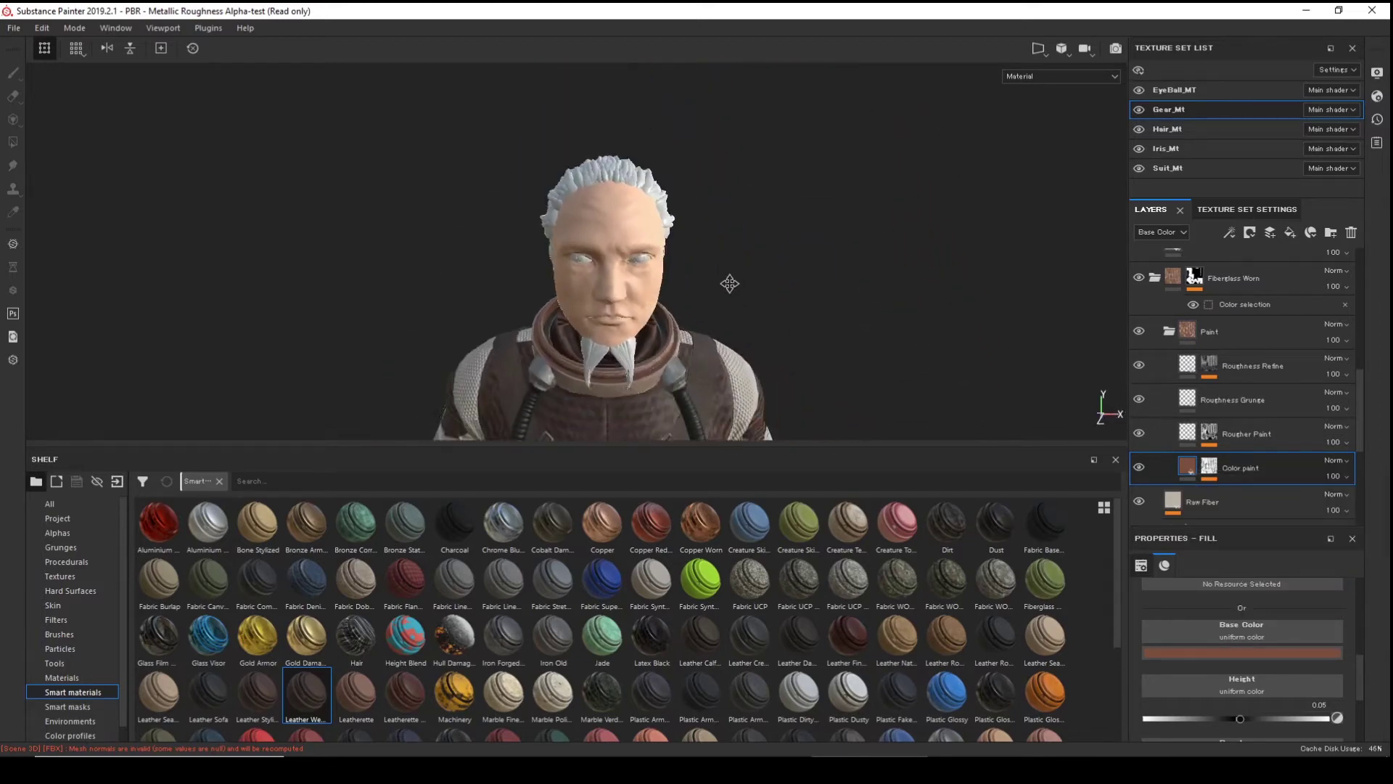
{"action": "left_click_drag", "start_coordinate": [885, 301], "coordinate": [720, 260], "text": "alt"}
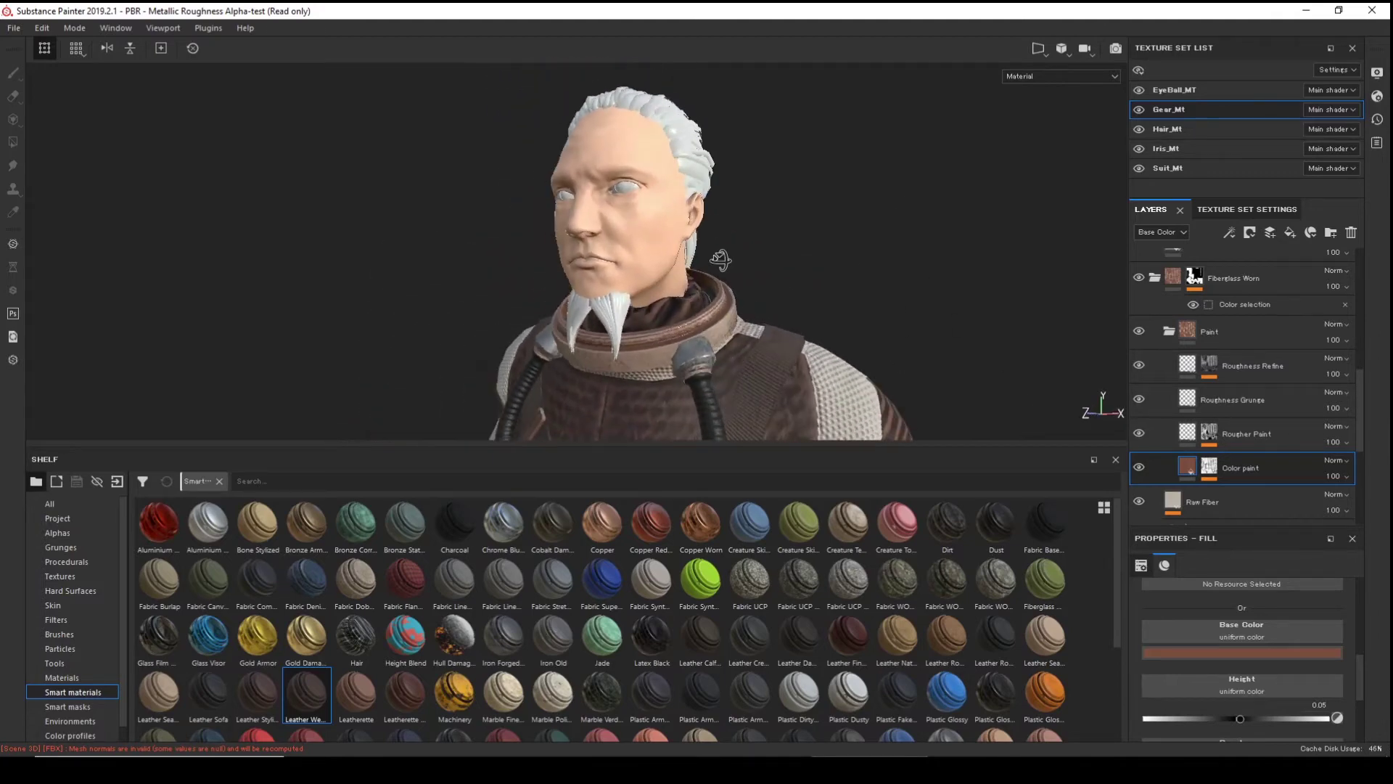
{"action": "right_click_drag", "start_coordinate": [724, 278], "coordinate": [1000, 296], "text": "alt"}
{"action": "left_click_drag", "start_coordinate": [1000, 295], "coordinate": [681, 257], "text": "alt"}
{"action": "right_click_drag", "start_coordinate": [681, 257], "coordinate": [365, 217], "text": "alt"}
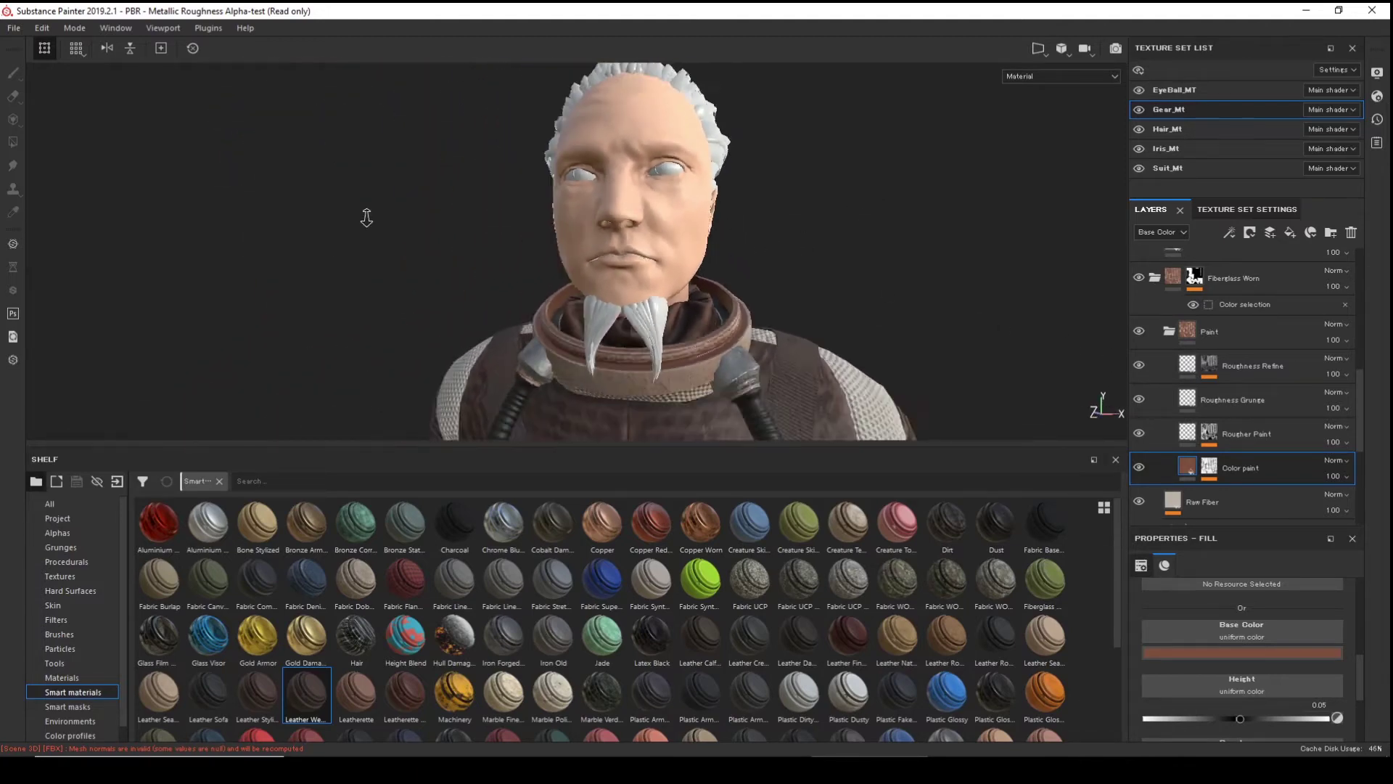
{"action": "middle_click_drag", "start_coordinate": [662, 294], "coordinate": [643, 223], "text": "alt"}
{"action": "left_click_drag", "start_coordinate": [643, 223], "coordinate": [492, 241], "text": "alt"}
{"action": "middle_click_drag", "start_coordinate": [535, 265], "coordinate": [511, 166], "text": "alt"}
{"action": "right_click_drag", "start_coordinate": [512, 167], "coordinate": [320, 141], "text": "alt"}
{"action": "middle_click_drag", "start_coordinate": [319, 142], "coordinate": [319, 211], "text": "alt"}
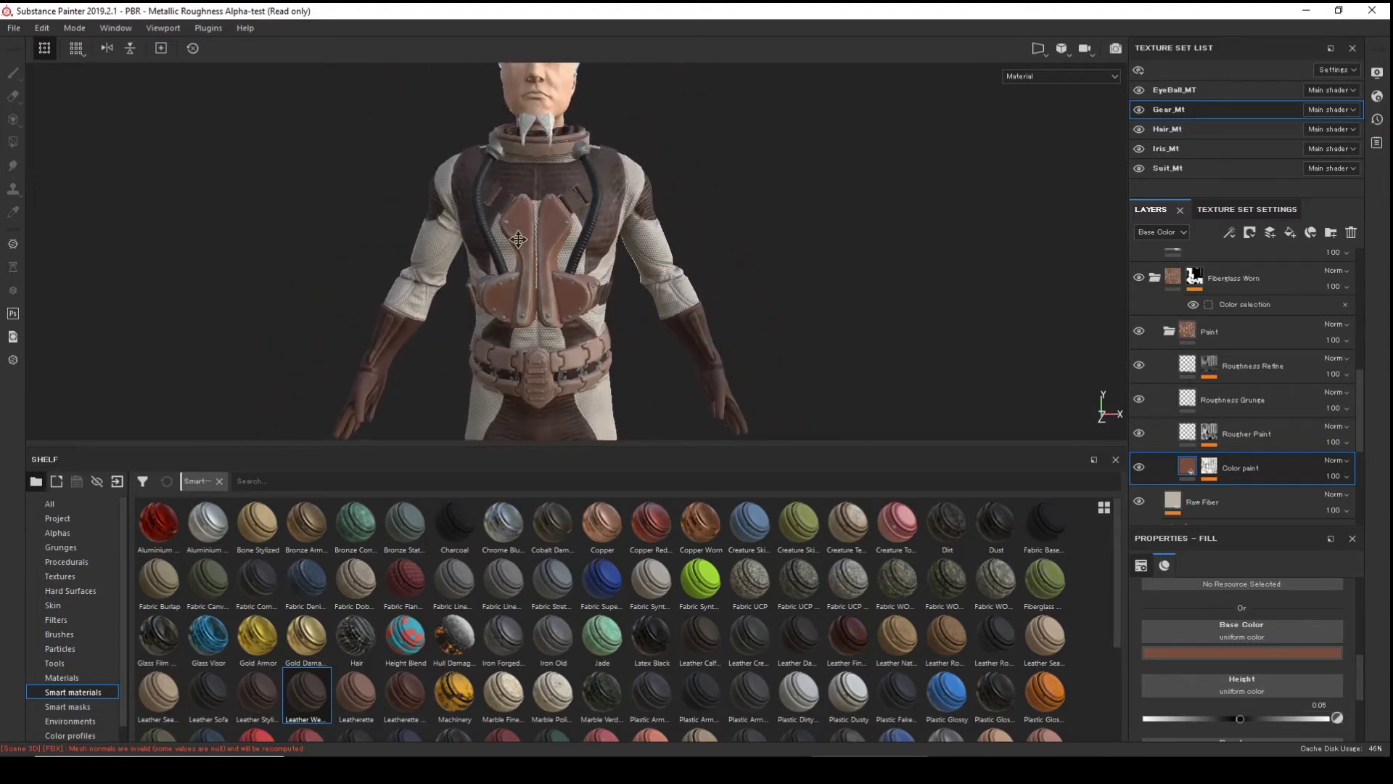
{"action": "right_click_drag", "start_coordinate": [319, 211], "coordinate": [67, 174], "text": "alt"}
{"action": "left_click_drag", "start_coordinate": [385, 268], "coordinate": [432, 317], "text": "alt"}
{"action": "middle_click_drag", "start_coordinate": [432, 317], "coordinate": [403, 190], "text": "alt"}
{"action": "left_click_drag", "start_coordinate": [403, 190], "coordinate": [472, 261], "text": "alt"}
{"action": "middle_click_drag", "start_coordinate": [471, 261], "coordinate": [596, 321], "text": "alt"}
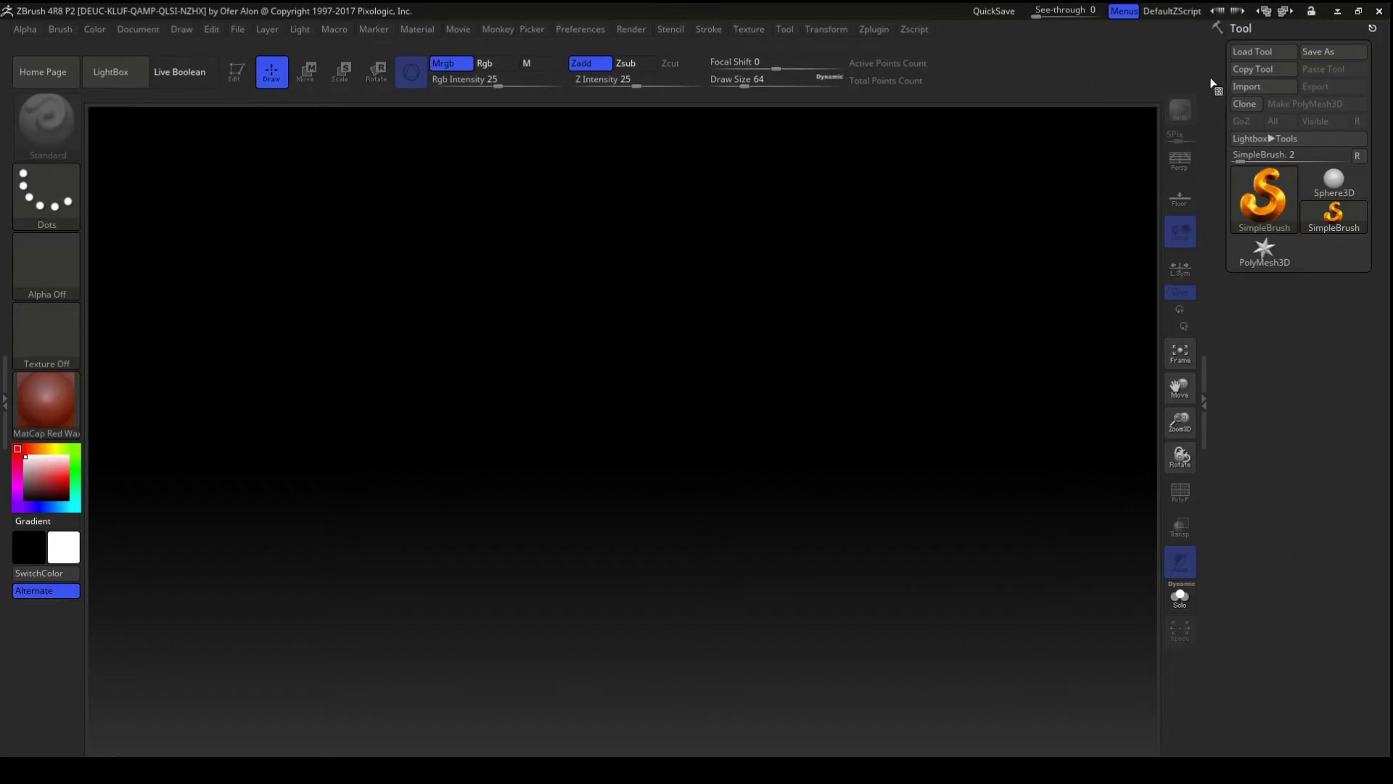
- Switch to ZBrush and import the Peter_Final_Low.obj mesh from the Peter_Final folder
{"action": "left_click", "coordinate": [1253, 86]}
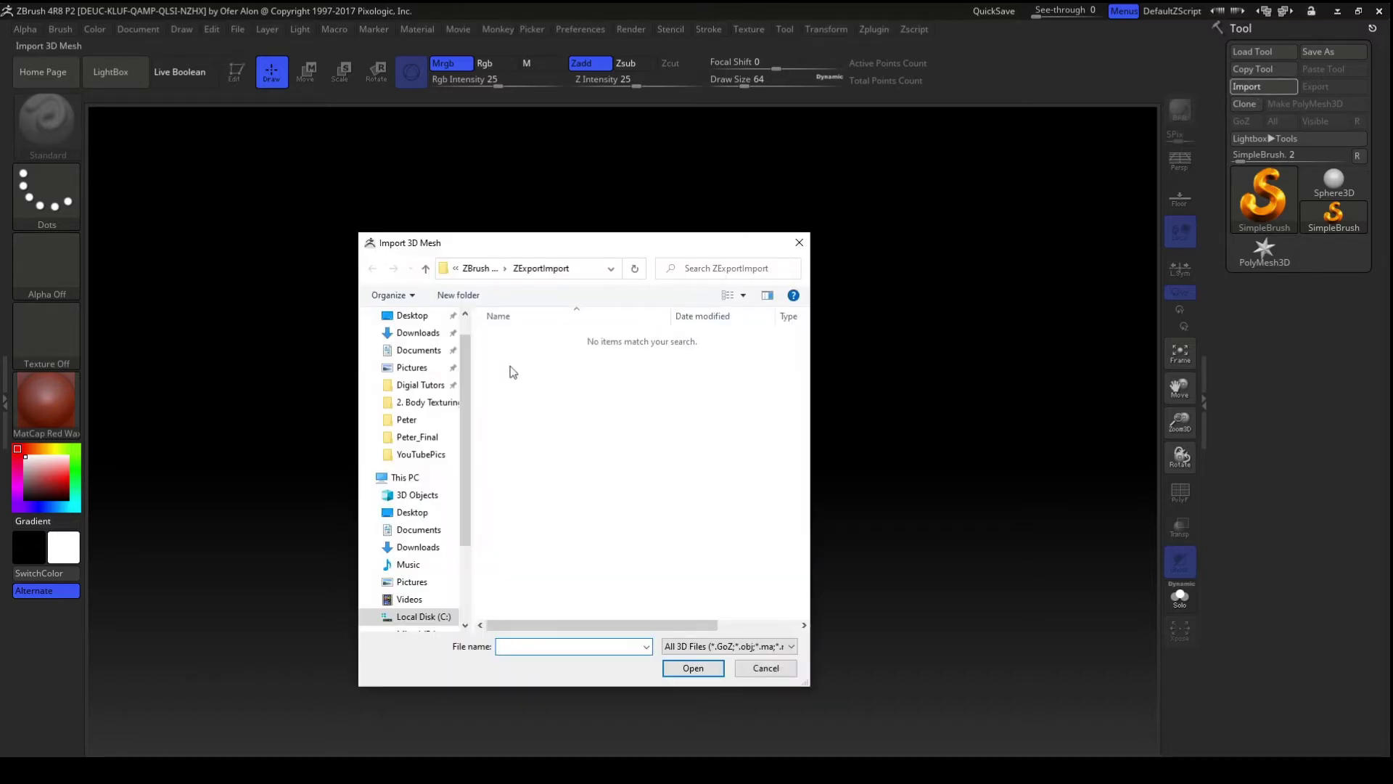
{"action": "left_click", "coordinate": [417, 437]}
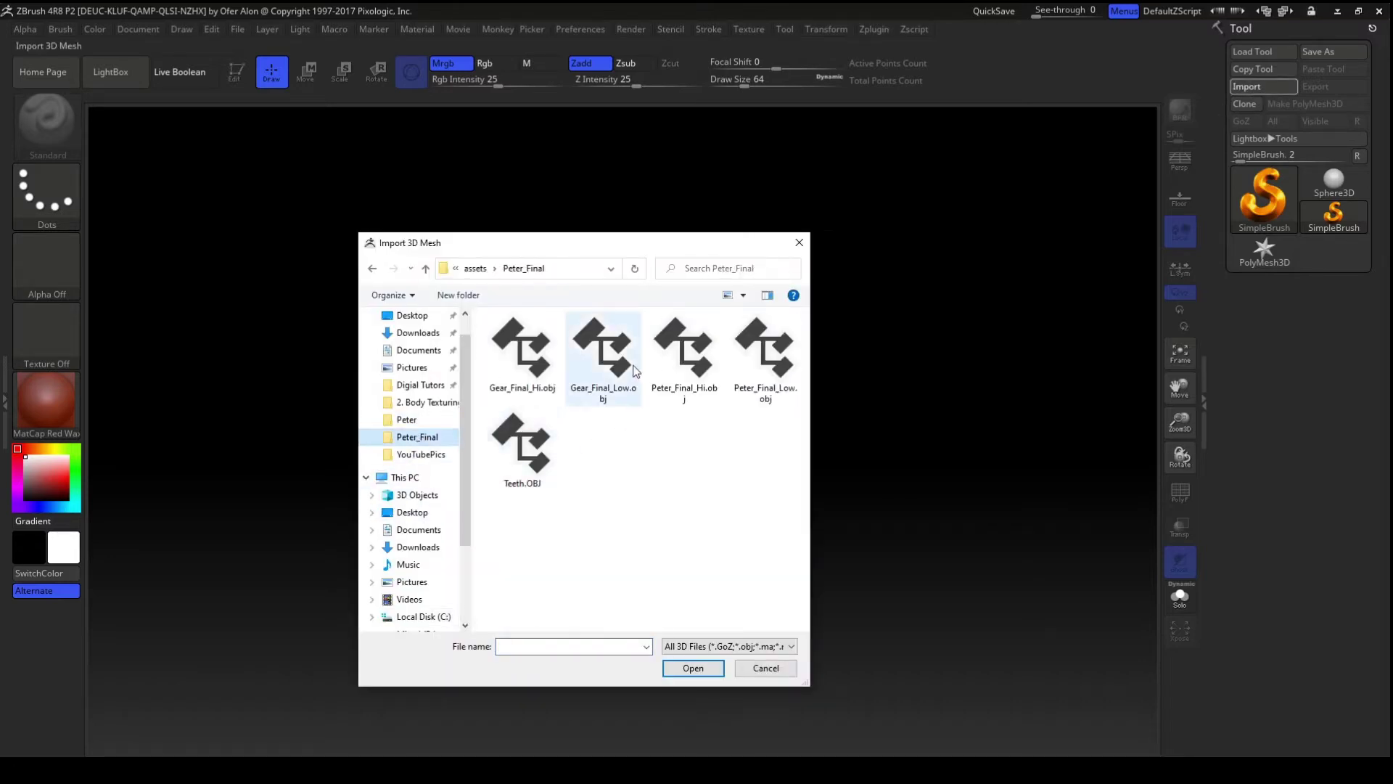
{"action": "left_click", "coordinate": [769, 365]}
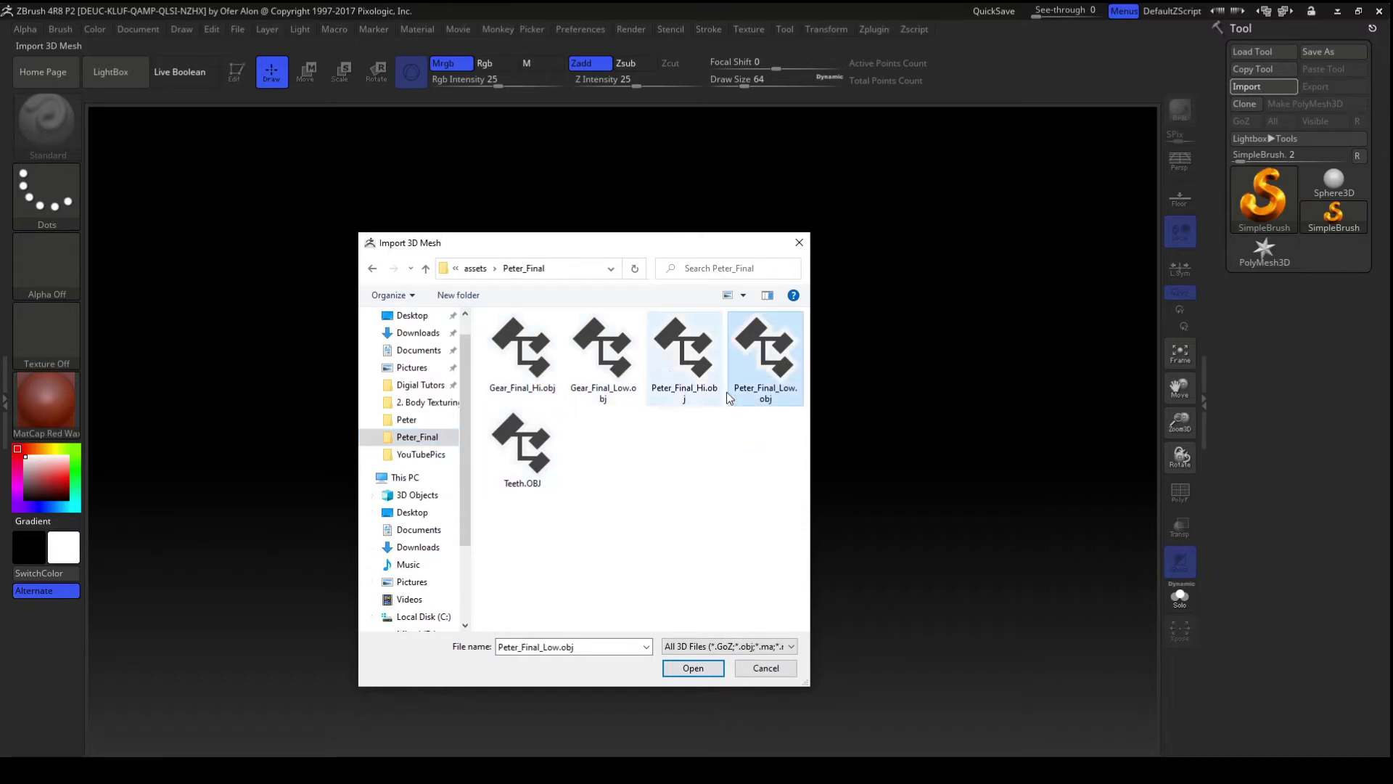
{"action": "double_click", "coordinate": [769, 365]}
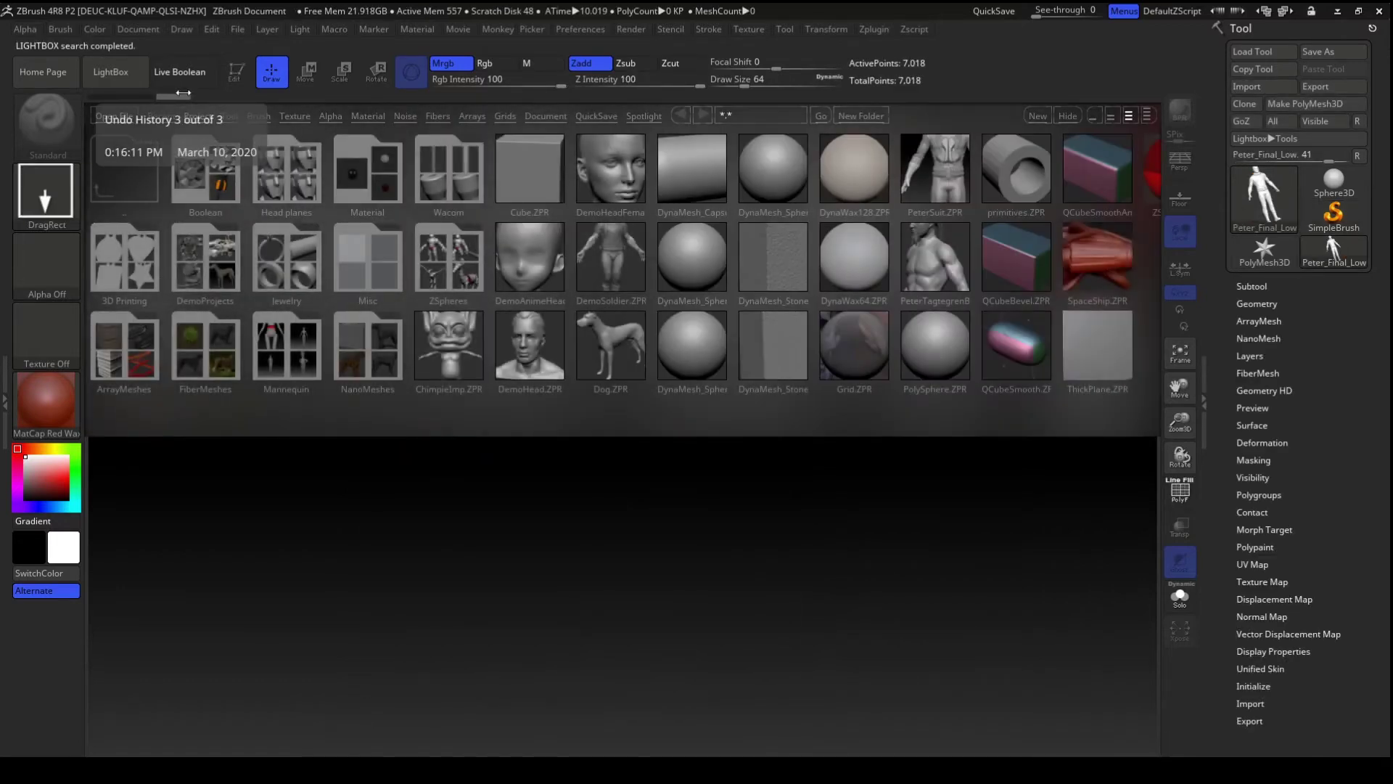
- Hide LightBox, place the imported Peter mesh on the canvas in Edit mode and frame its head and shoulders
{"action": "key", "text": "comma"}
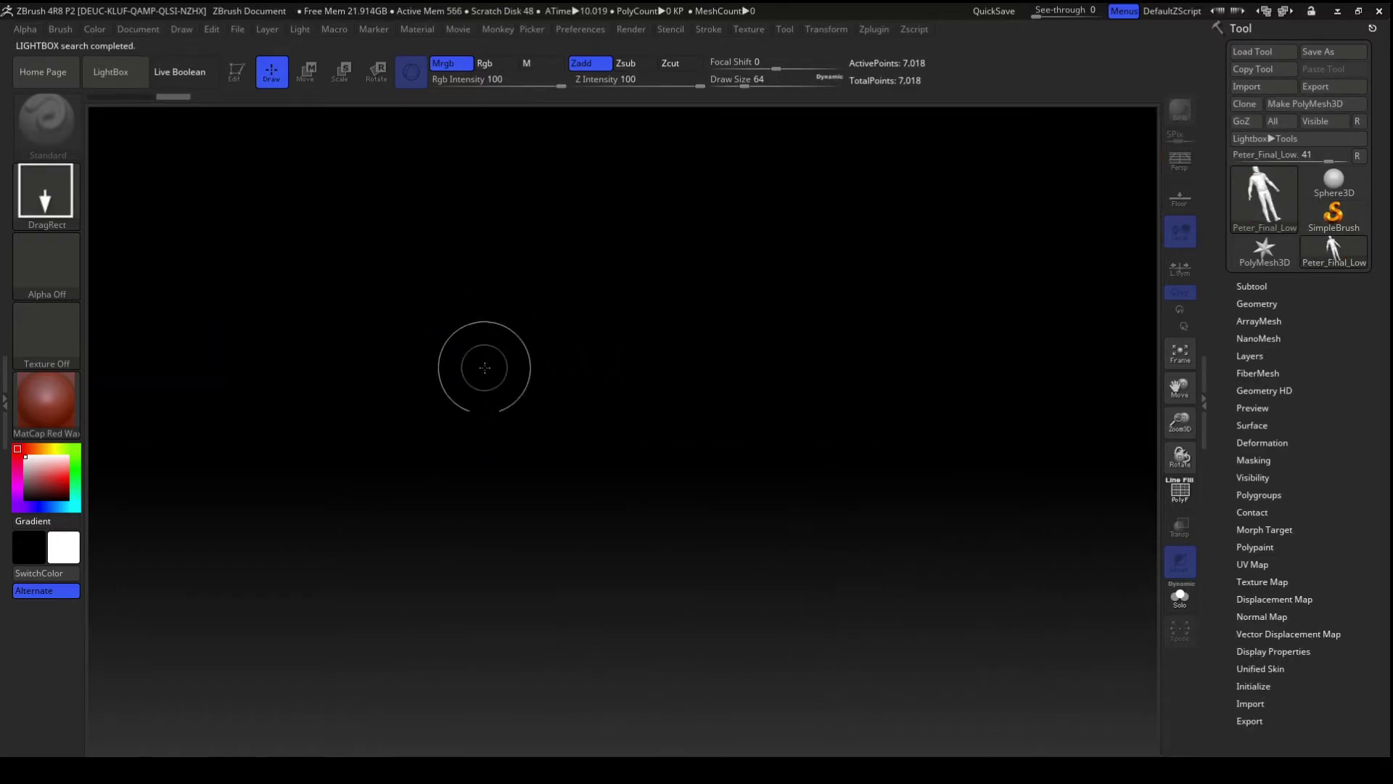
{"action": "left_click_drag", "start_coordinate": [581, 402], "coordinate": [764, 238]}
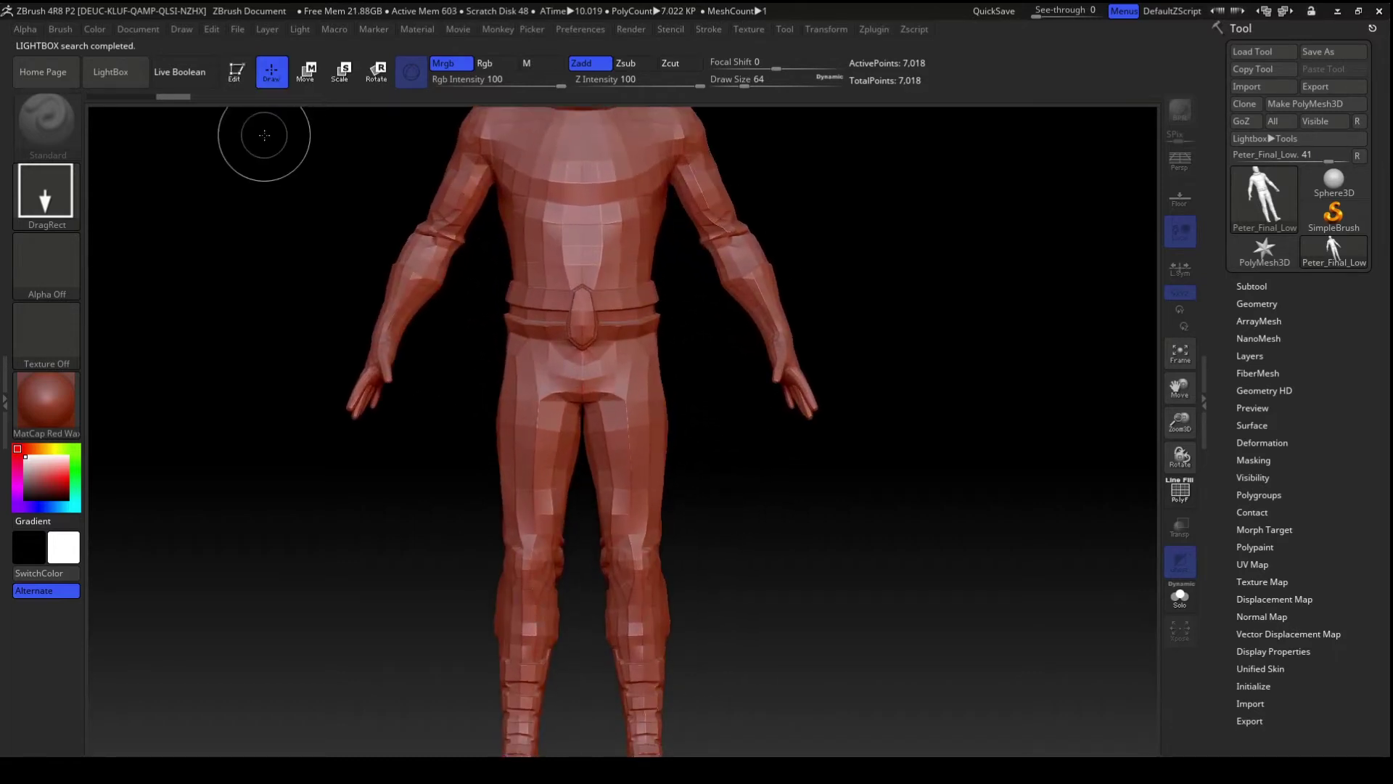
{"action": "key", "text": "t"}
{"action": "left_click_drag", "start_coordinate": [822, 308], "coordinate": [798, 450], "text": "alt"}
{"action": "left_click_drag", "start_coordinate": [741, 525], "coordinate": [834, 473], "text": "alt"}
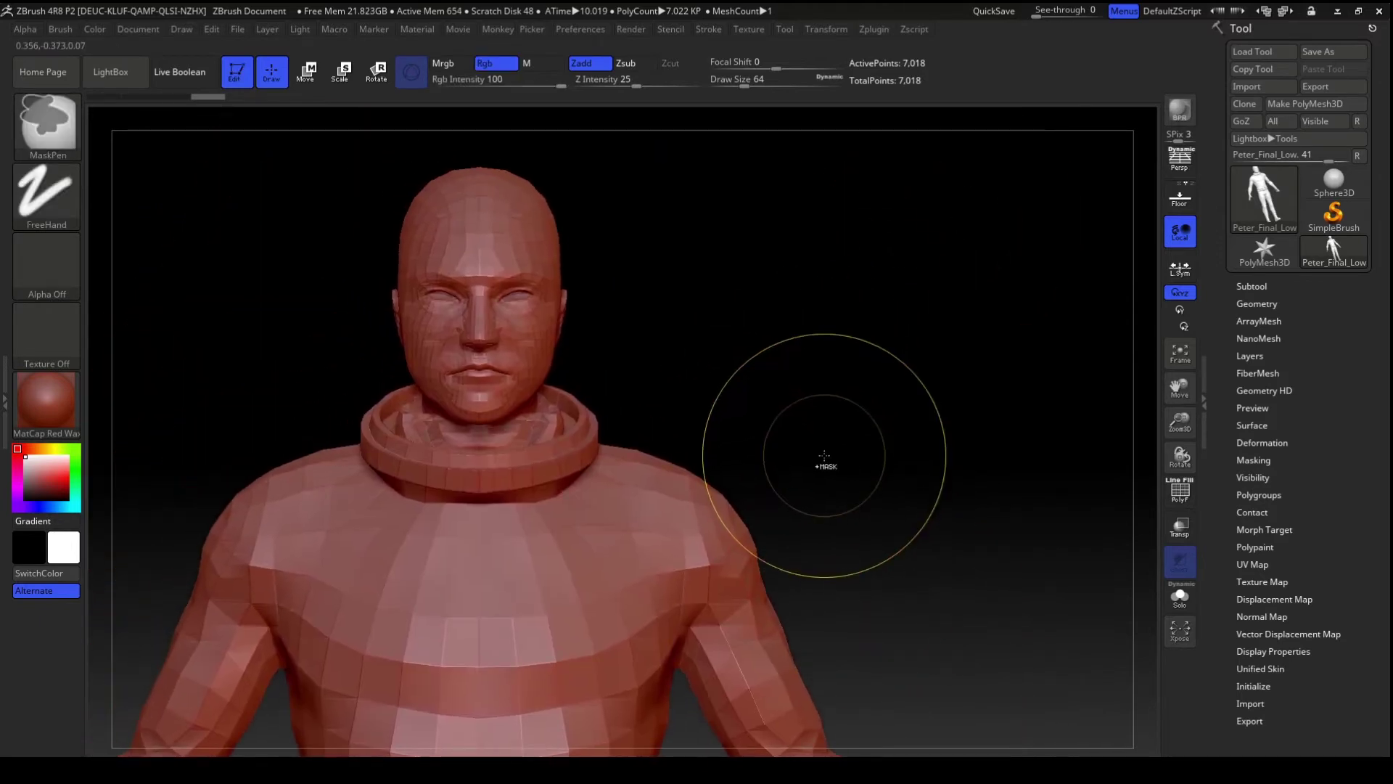
- Subdivide the Peter mesh twice and assign it the SkinShade4 material
{"action": "key", "text": "ctrl+d"}
{"action": "key", "text": "ctrl+d"}
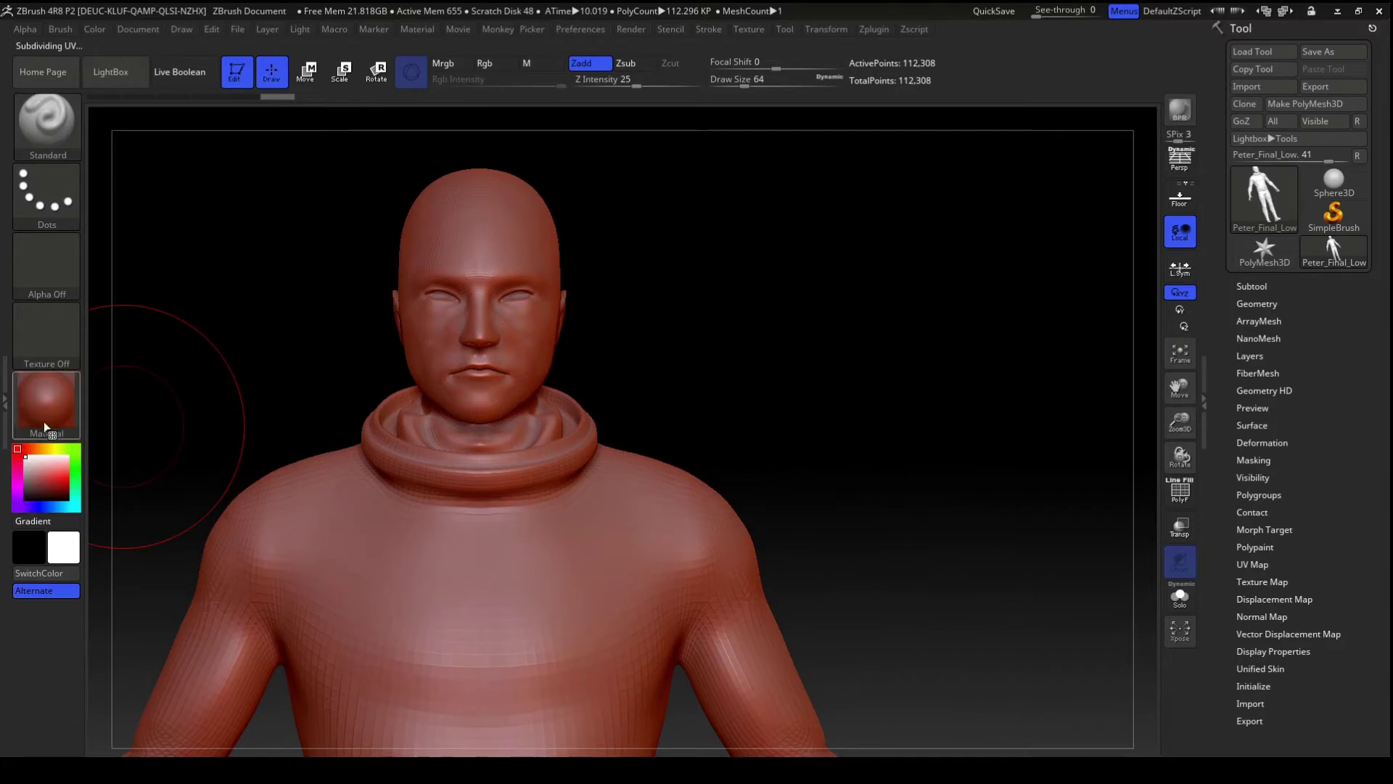
{"action": "left_click", "coordinate": [45, 415]}
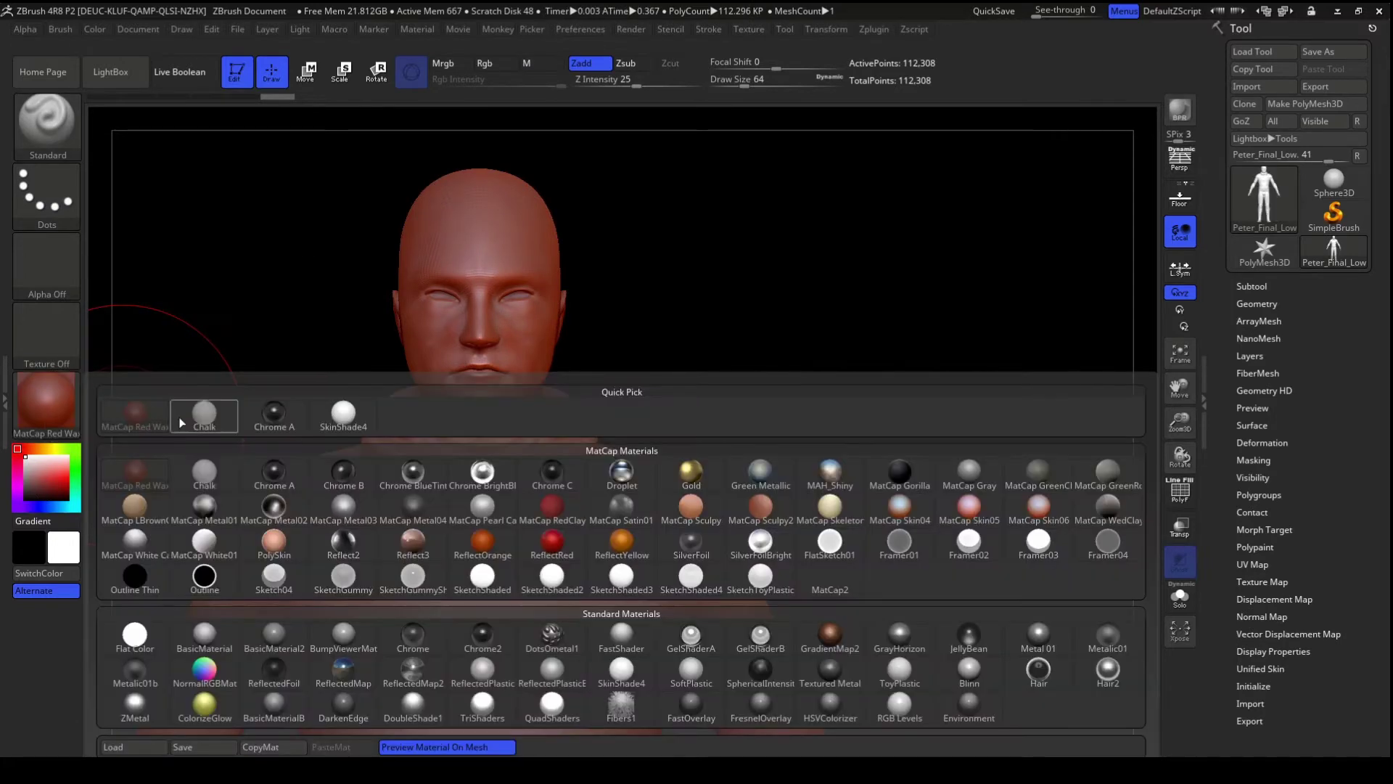
{"action": "left_click", "coordinate": [342, 416]}
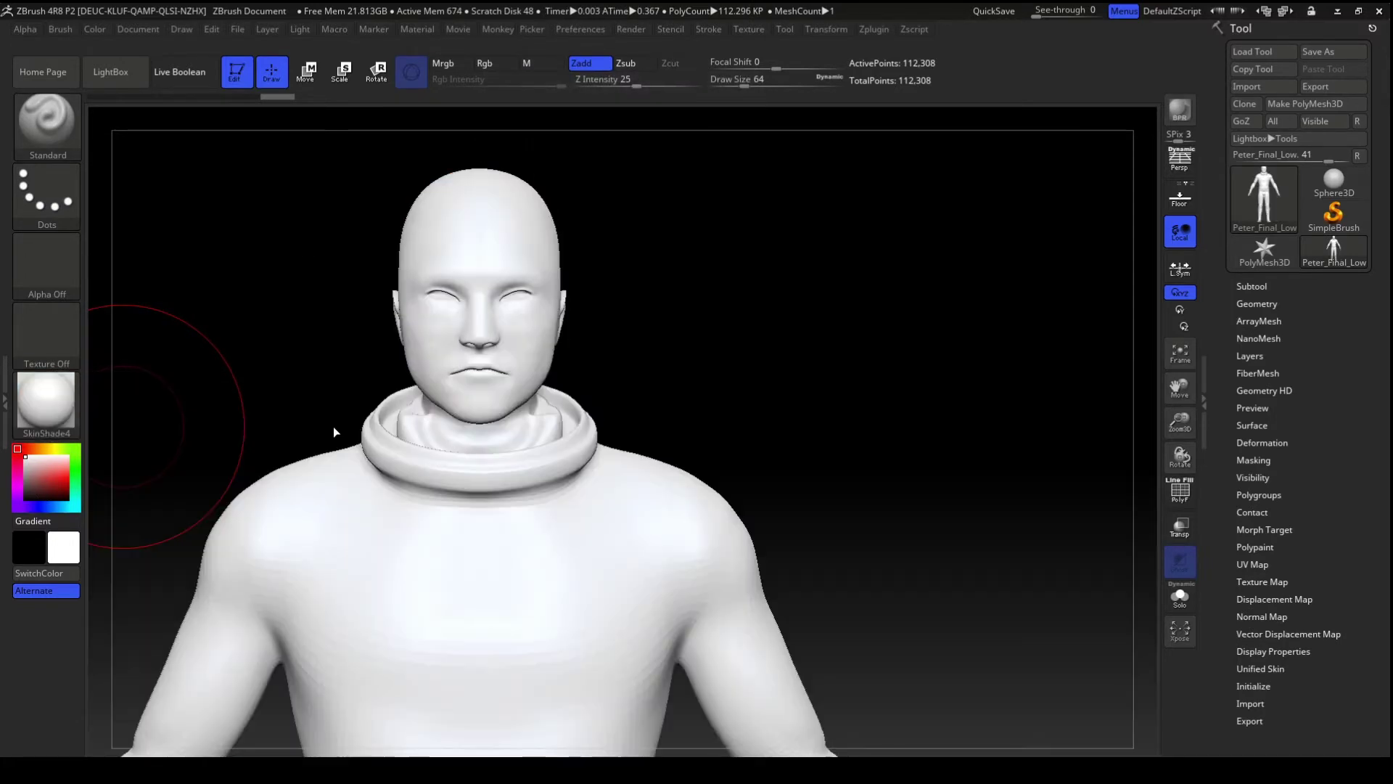
- Import the Peter4KFace face photo as a texture and make it the current texture
{"action": "left_click_drag", "start_coordinate": [333, 420], "coordinate": [747, 273]}
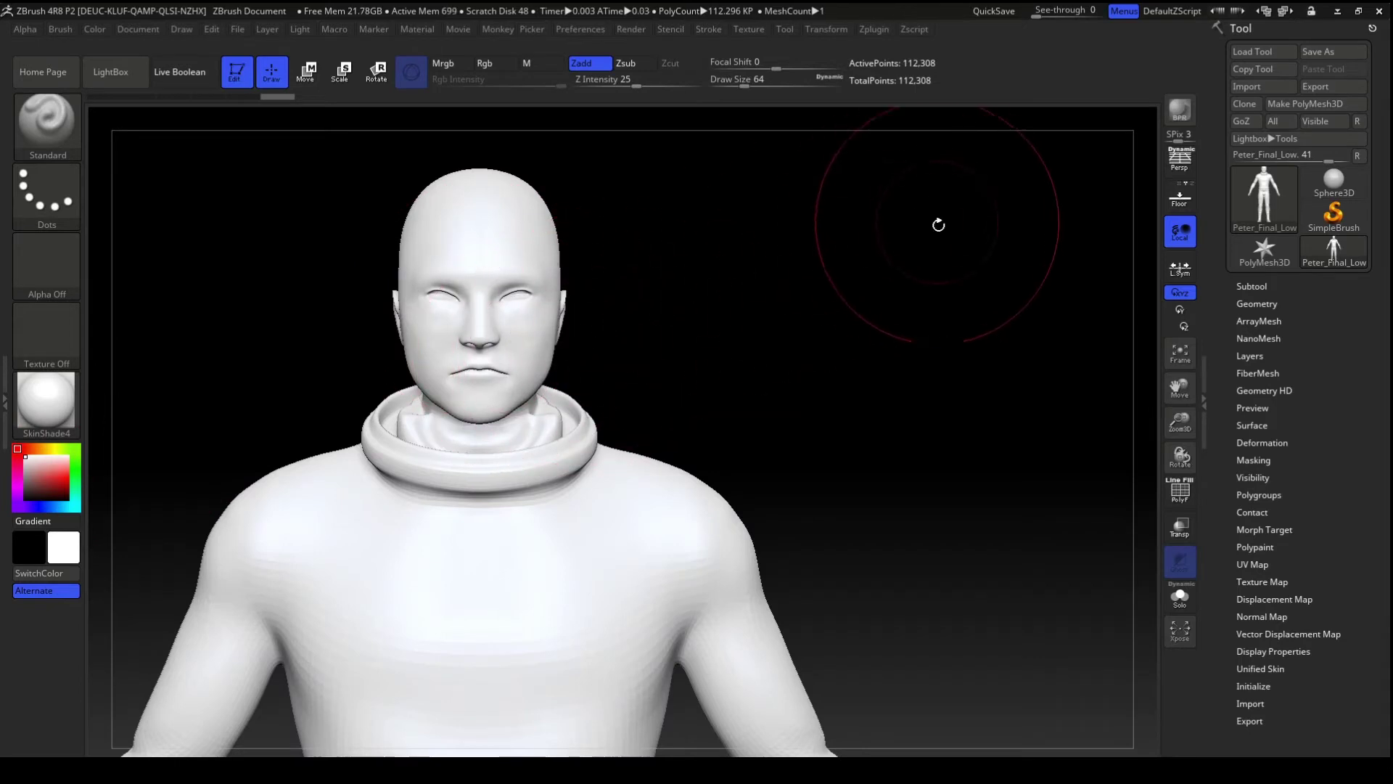
{"action": "left_click_drag", "start_coordinate": [934, 290], "coordinate": [888, 300]}
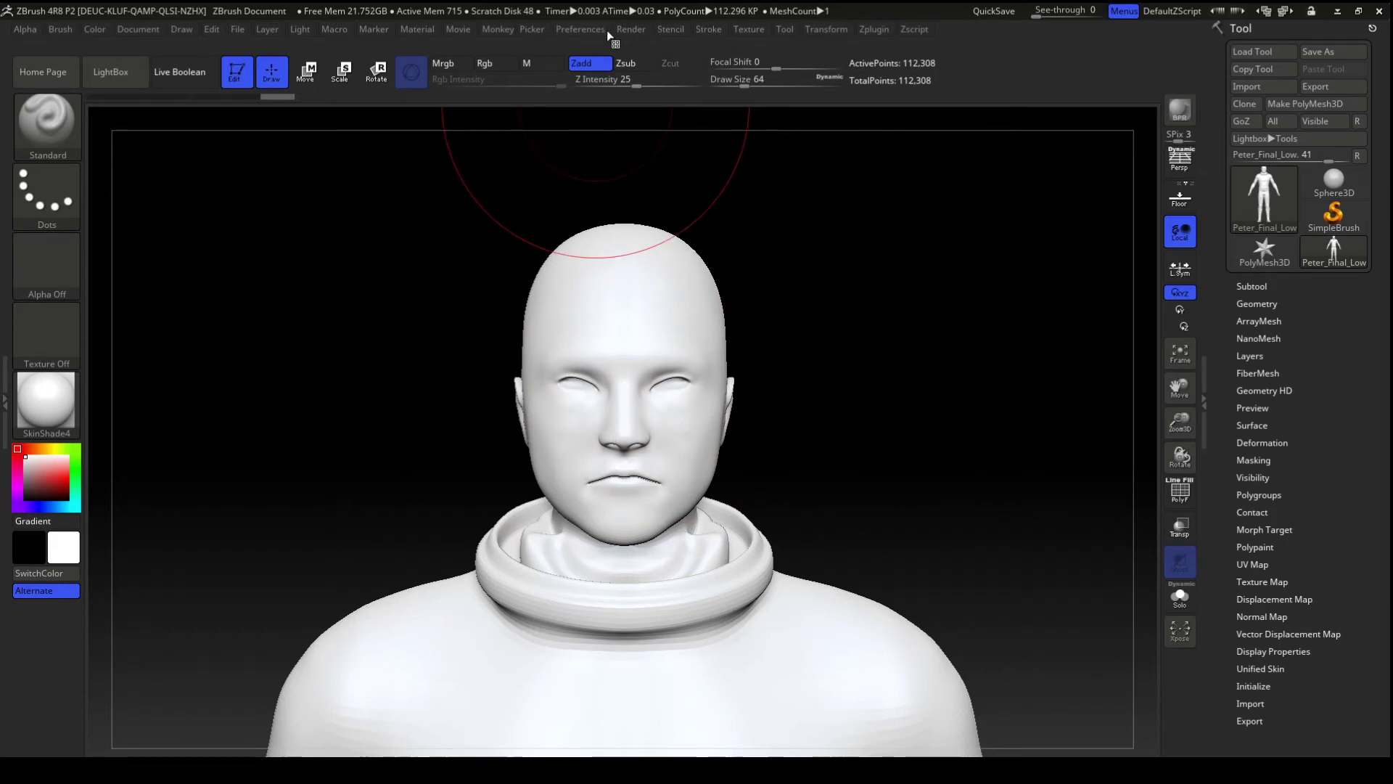
{"action": "left_click", "coordinate": [752, 33]}
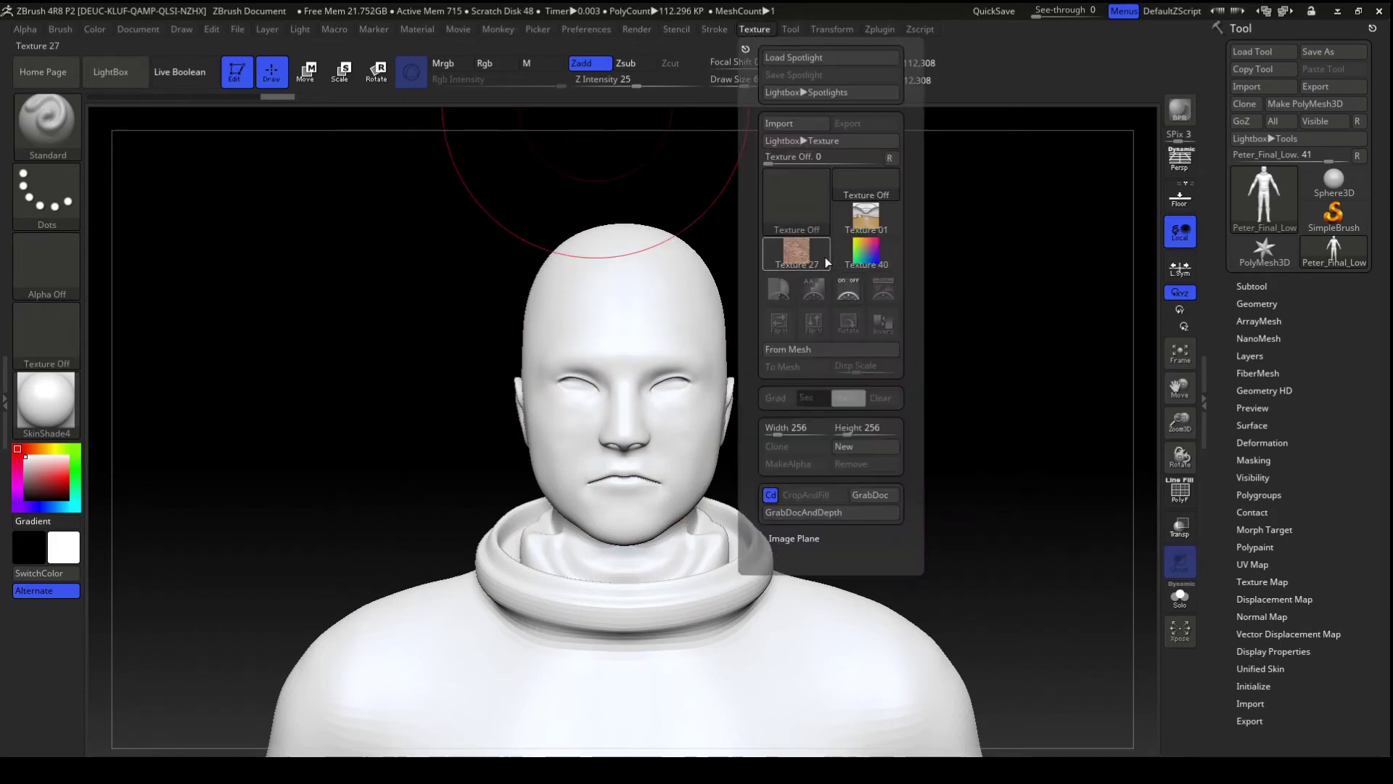
{"action": "left_click", "coordinate": [802, 208]}
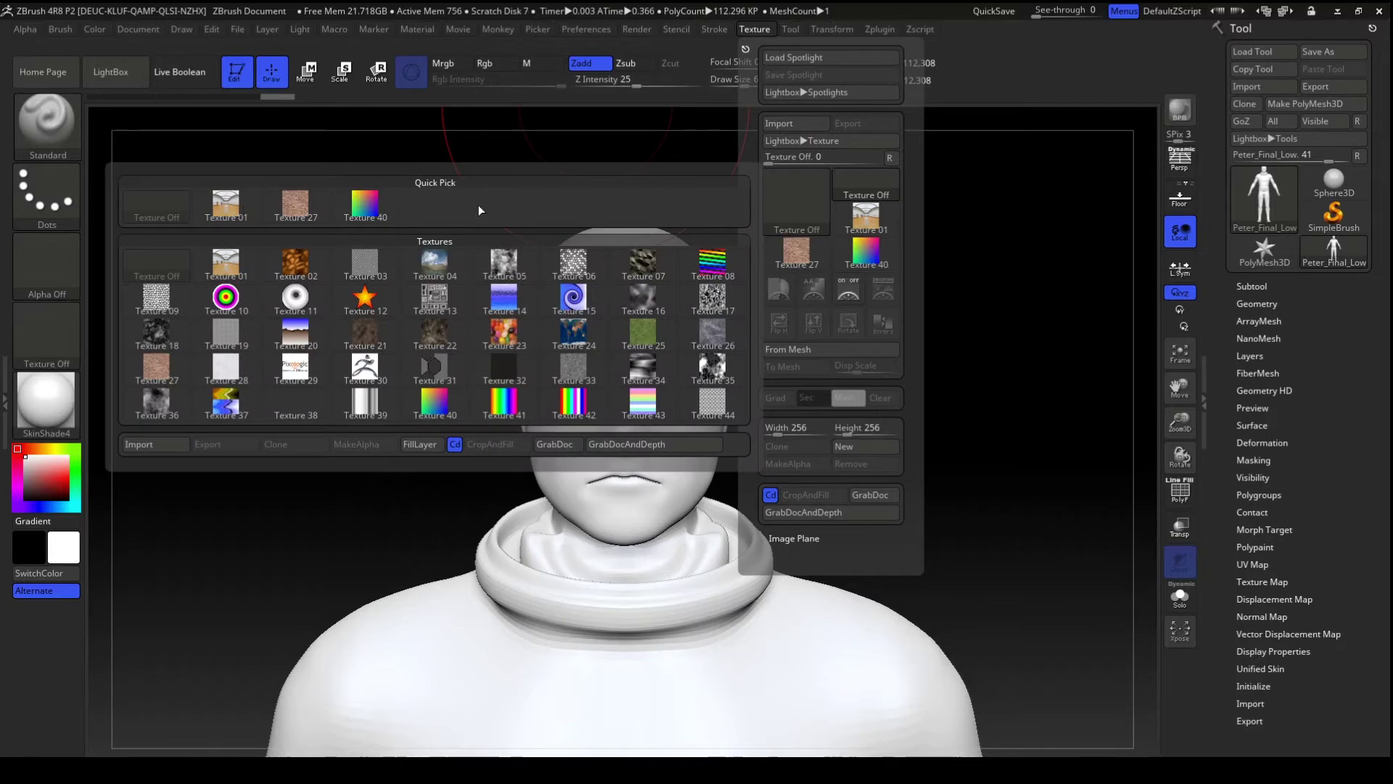
{"action": "left_click", "coordinate": [779, 123]}
{"action": "key", "text": "Escape"}
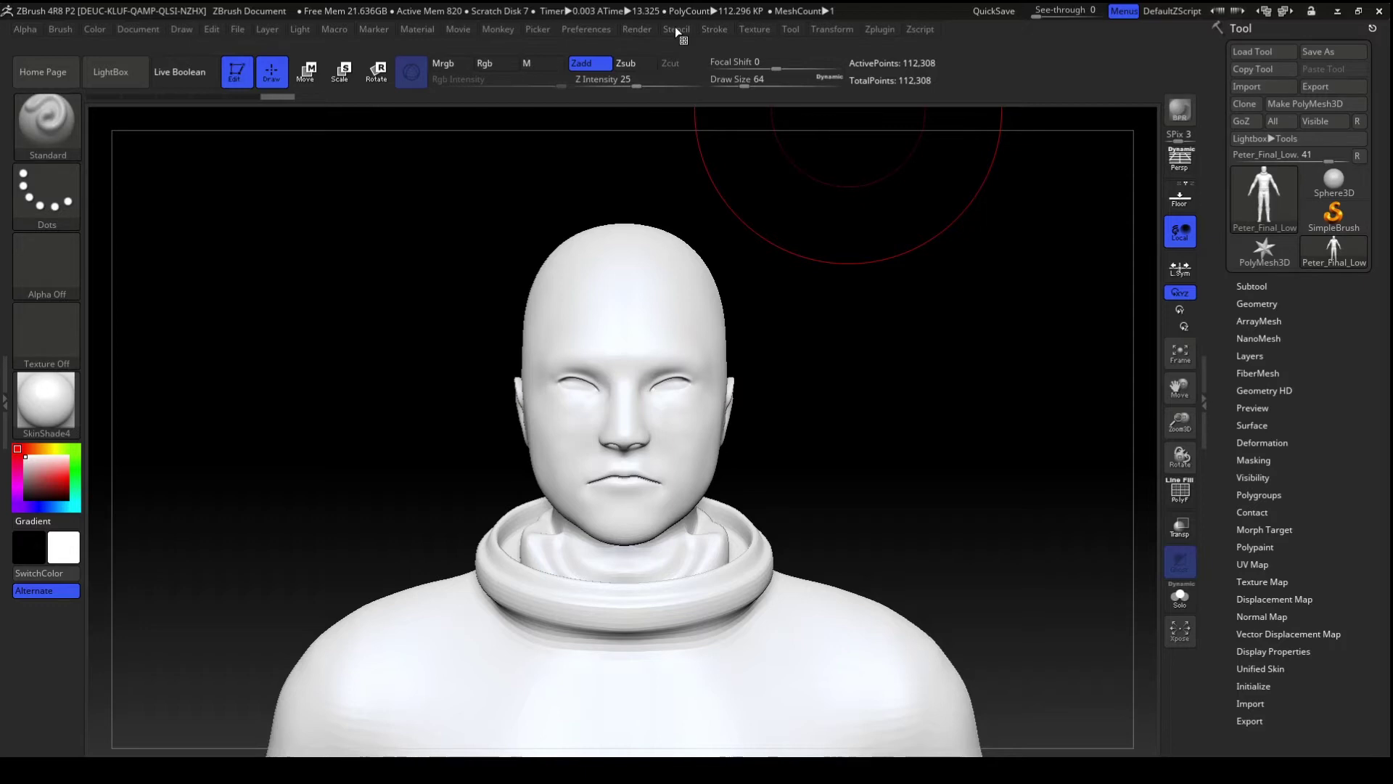
{"action": "left_click", "coordinate": [755, 29]}
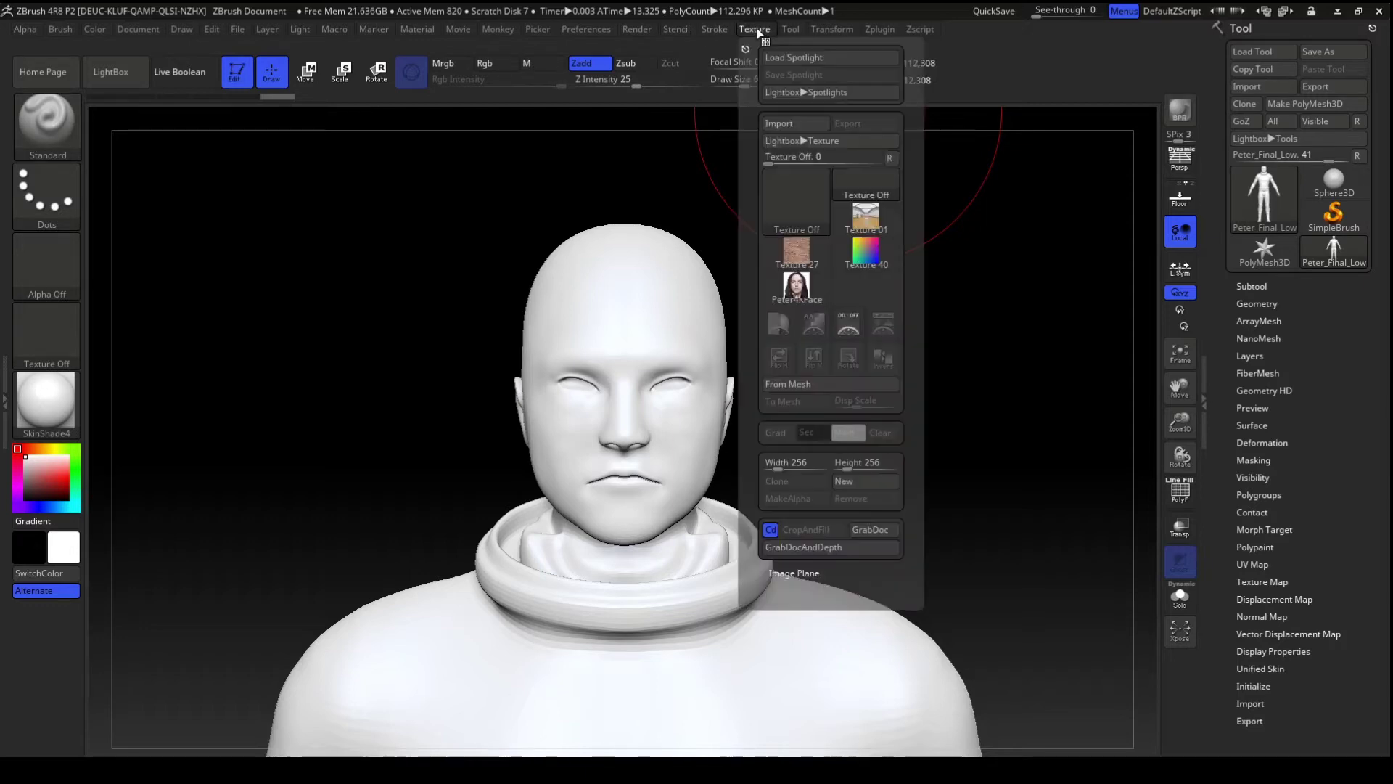
{"action": "left_click", "coordinate": [797, 288]}
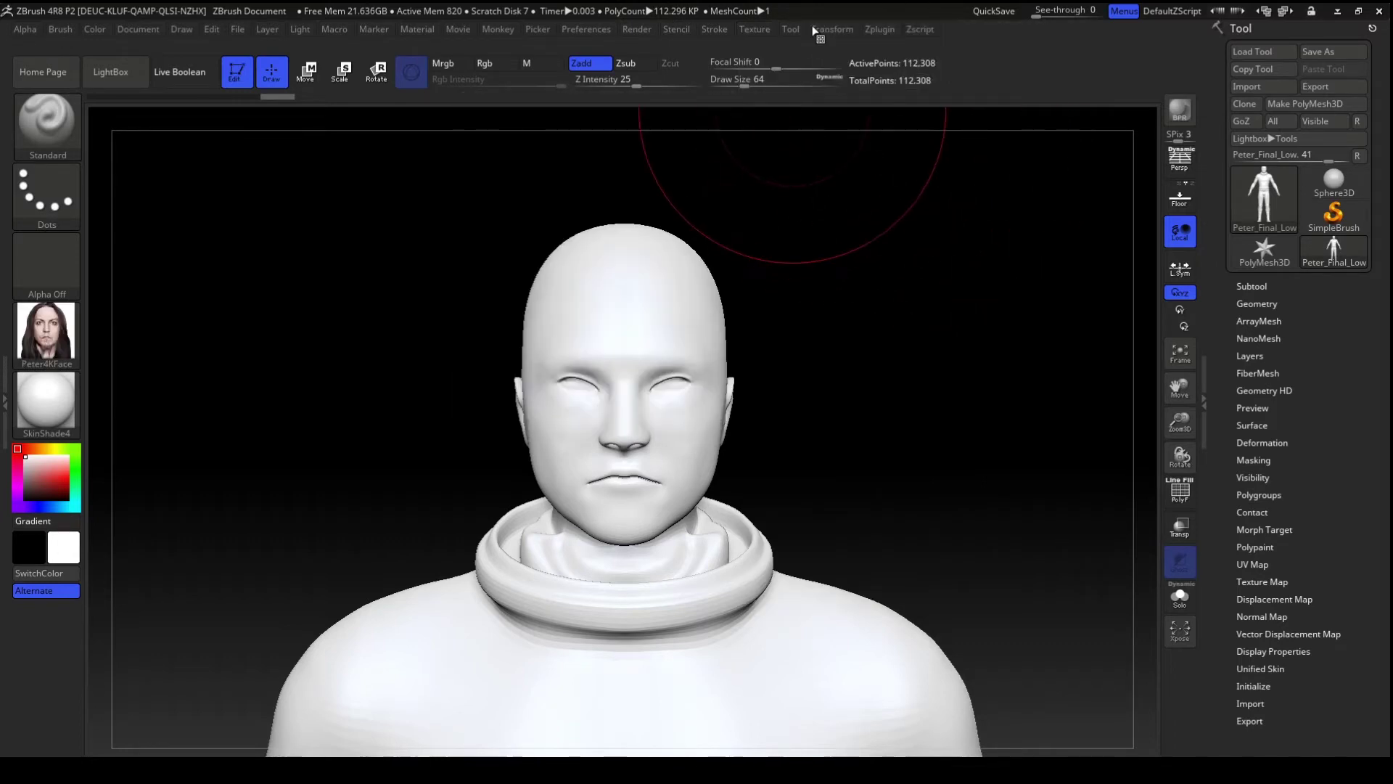
- Add the Peter4KFace texture to Spotlight and hide LightBox
{"action": "left_click", "coordinate": [755, 29]}
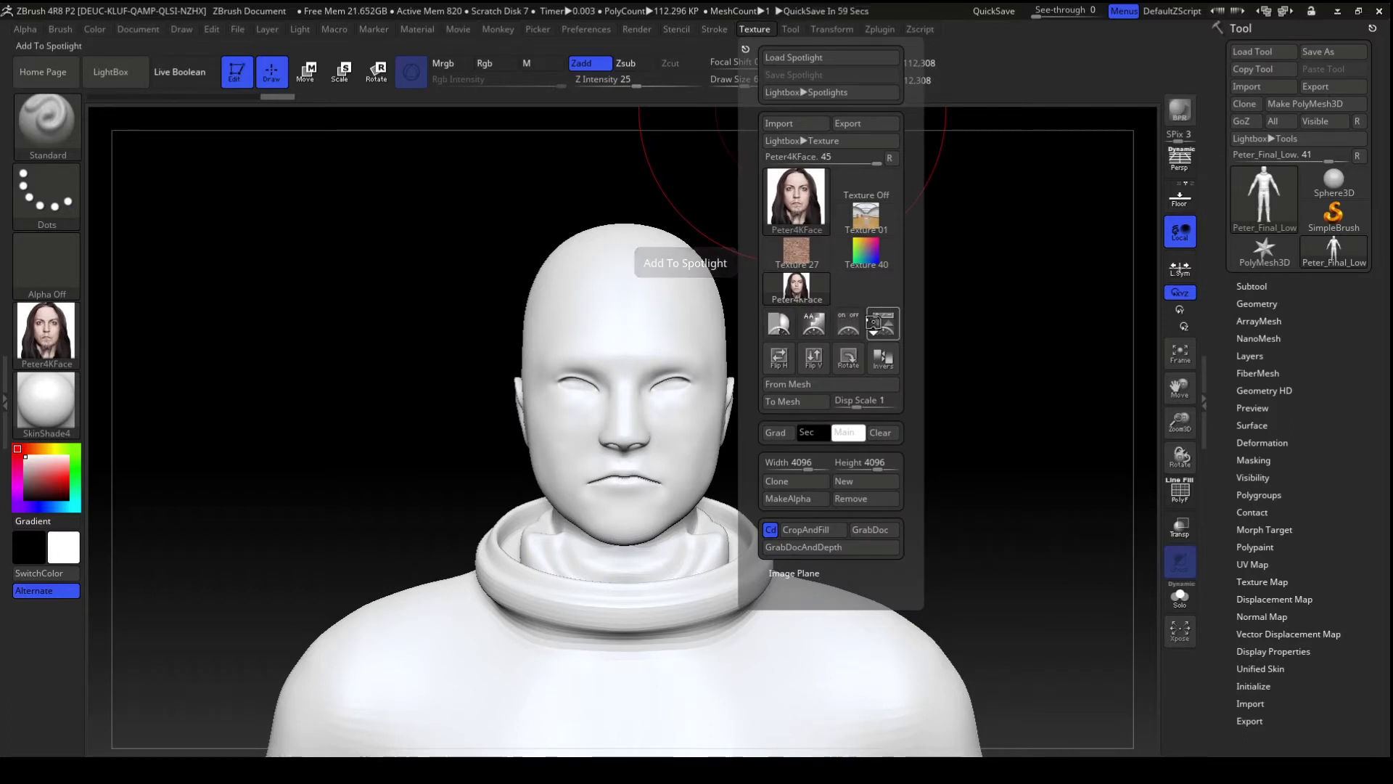
{"action": "left_click", "coordinate": [878, 325]}
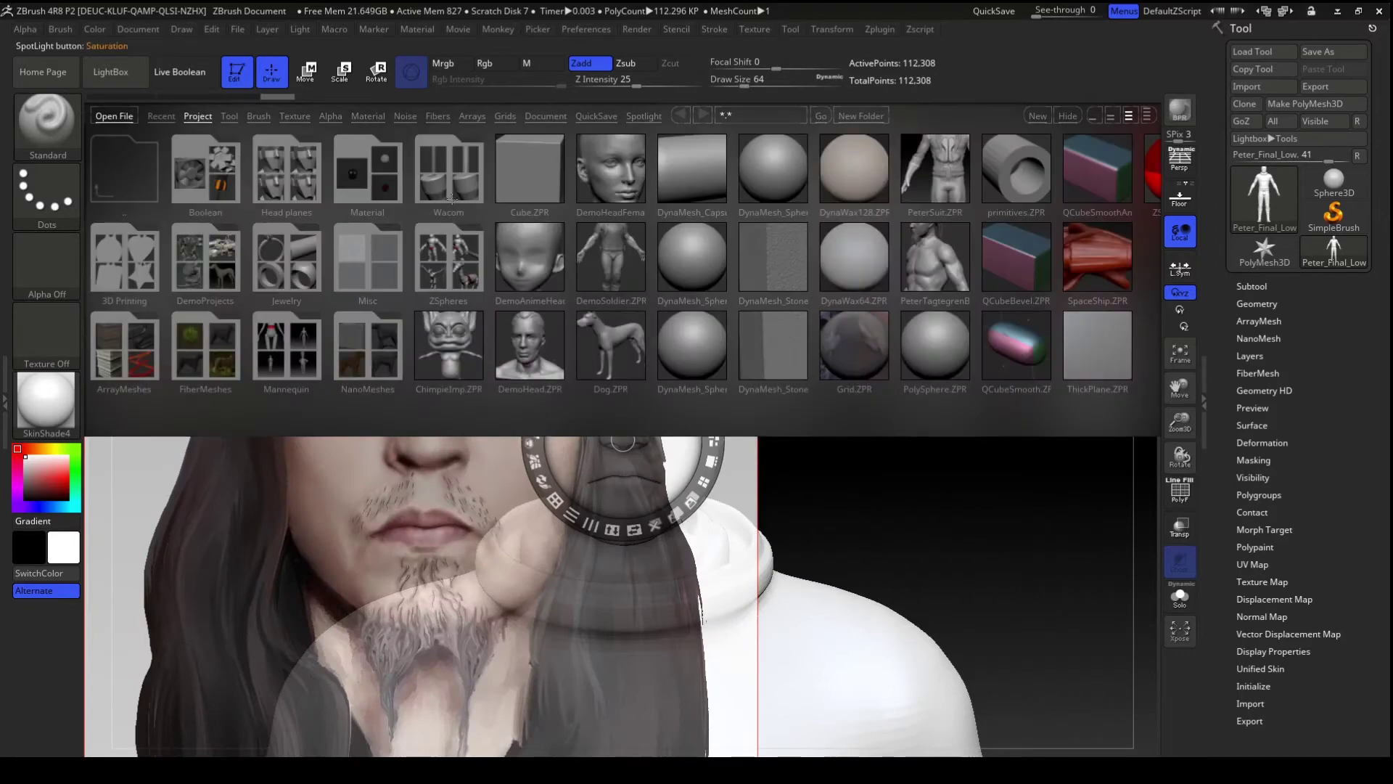
{"action": "key", "text": "comma"}
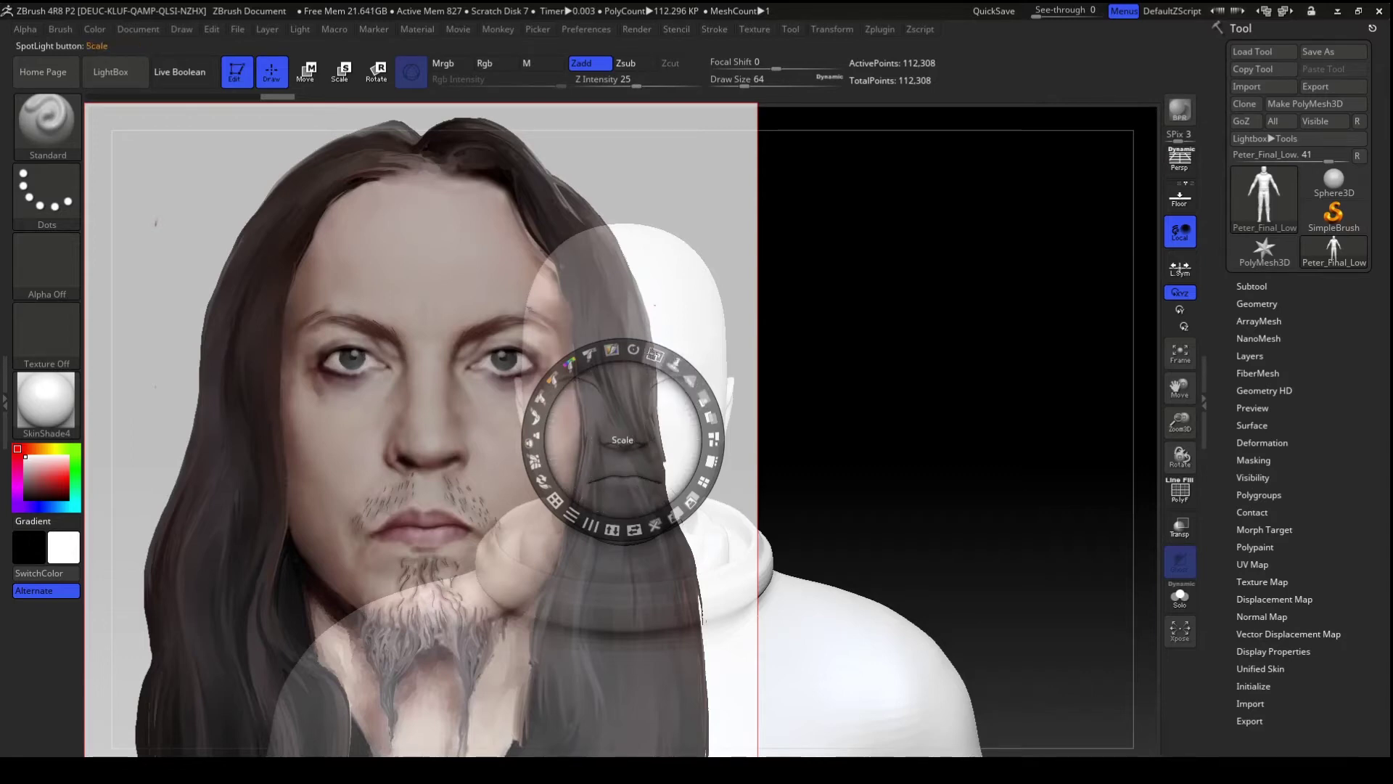
- Scale the Spotlight face photo down and move it over the model's head so the eyes, nose and mouth line up
{"action": "left_click_drag", "start_coordinate": [642, 351], "coordinate": [613, 357]}
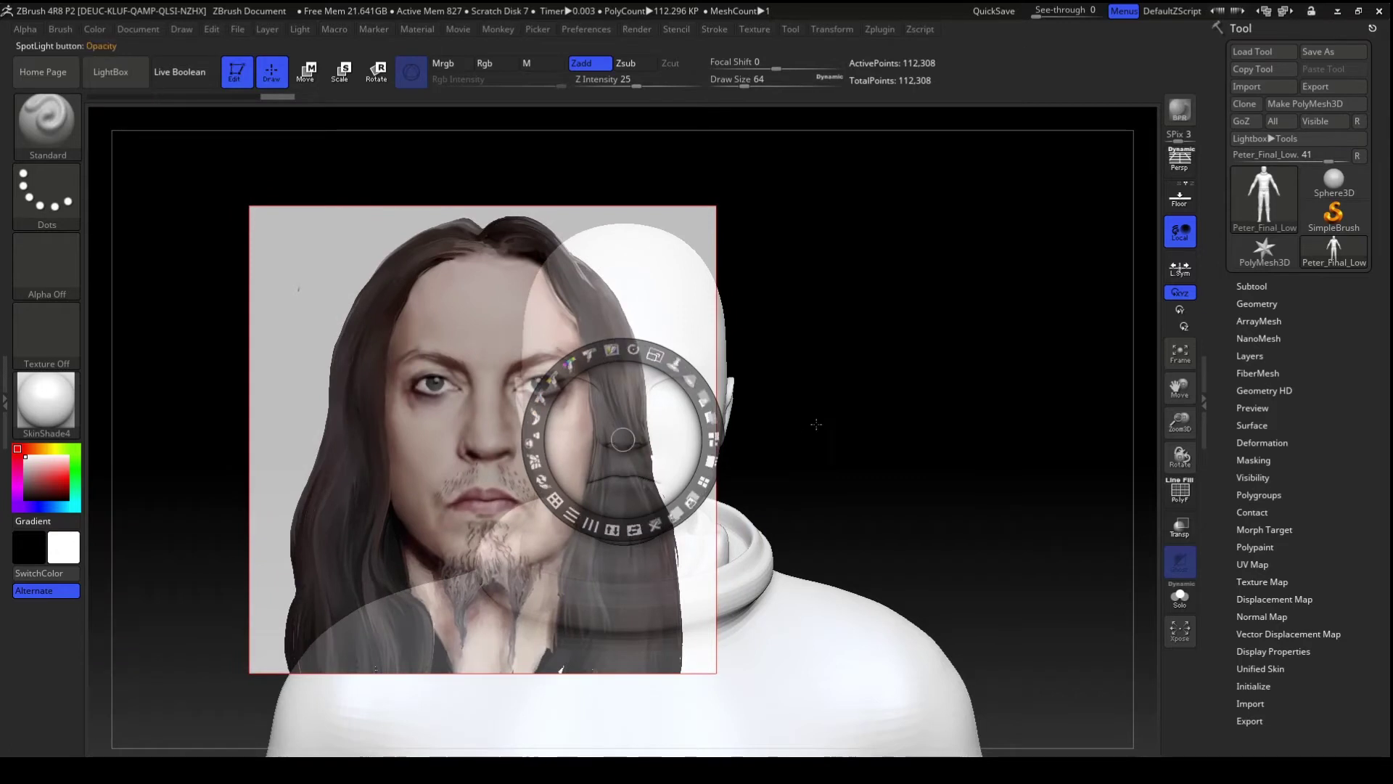
{"action": "left_click", "coordinate": [839, 441]}
{"action": "left_click_drag", "start_coordinate": [839, 441], "coordinate": [973, 410]}
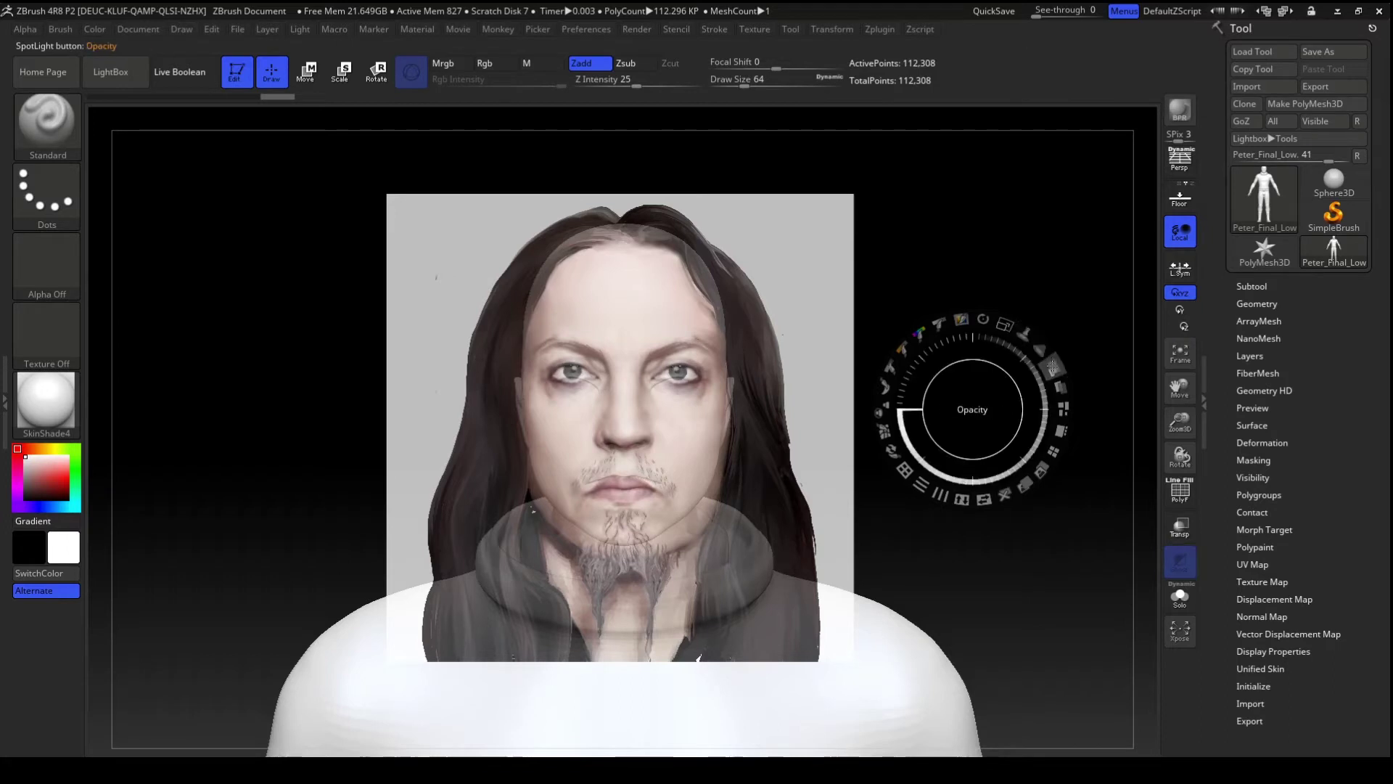
{"action": "left_click_drag", "start_coordinate": [1004, 324], "coordinate": [983, 320]}
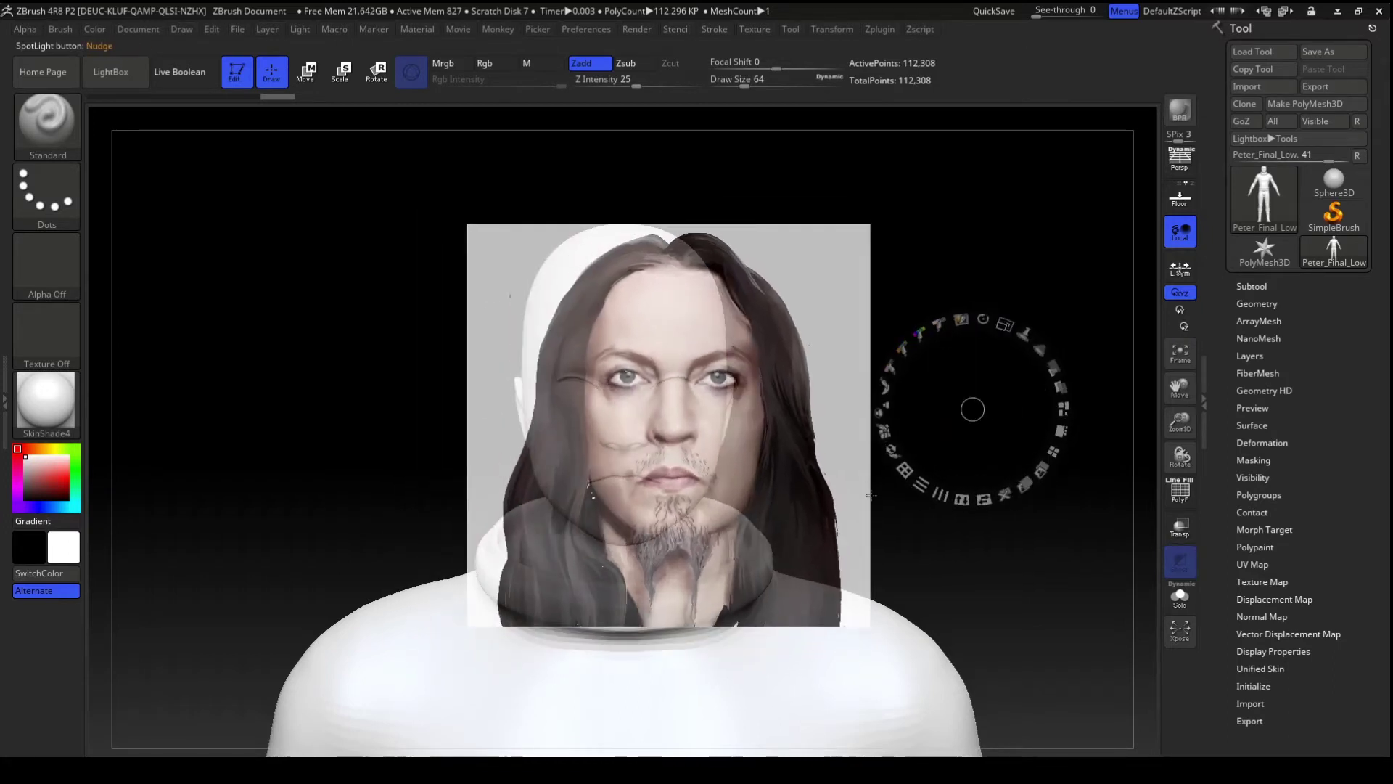
{"action": "left_click_drag", "start_coordinate": [973, 407], "coordinate": [835, 500]}
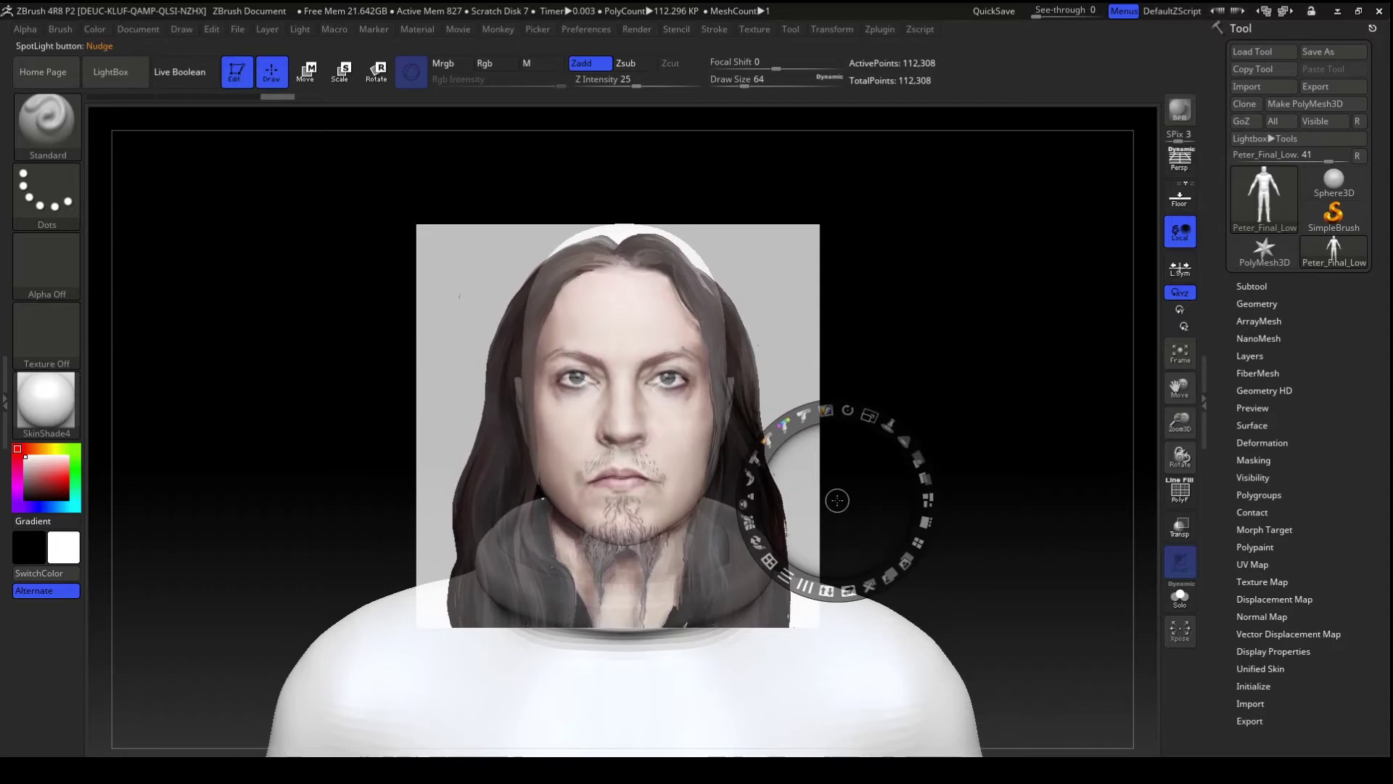
{"action": "left_click_drag", "start_coordinate": [837, 500], "coordinate": [840, 499]}
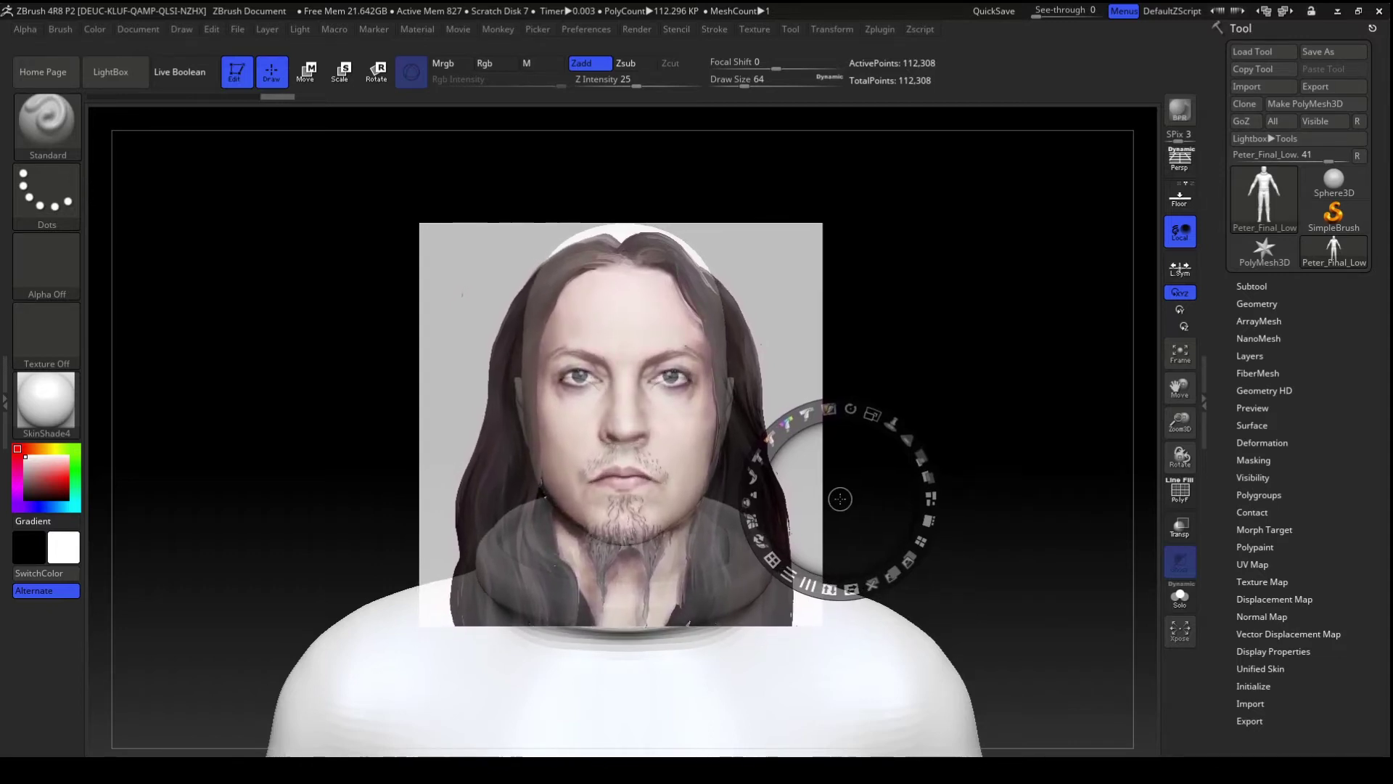
- Reduce the Spotlight photo's opacity so the model's facial features show through the image
{"action": "left_click", "coordinate": [920, 458]}
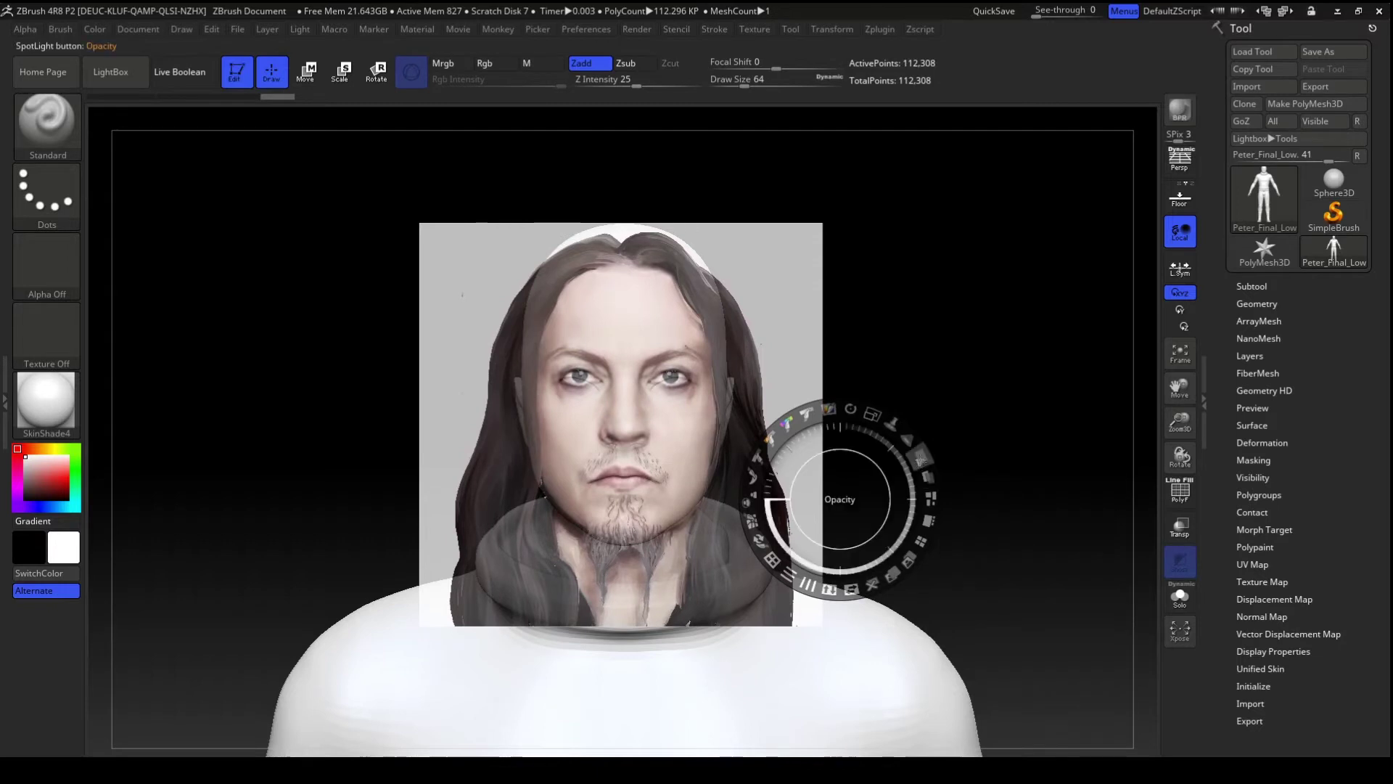
{"action": "left_click_drag", "start_coordinate": [916, 465], "coordinate": [907, 541]}
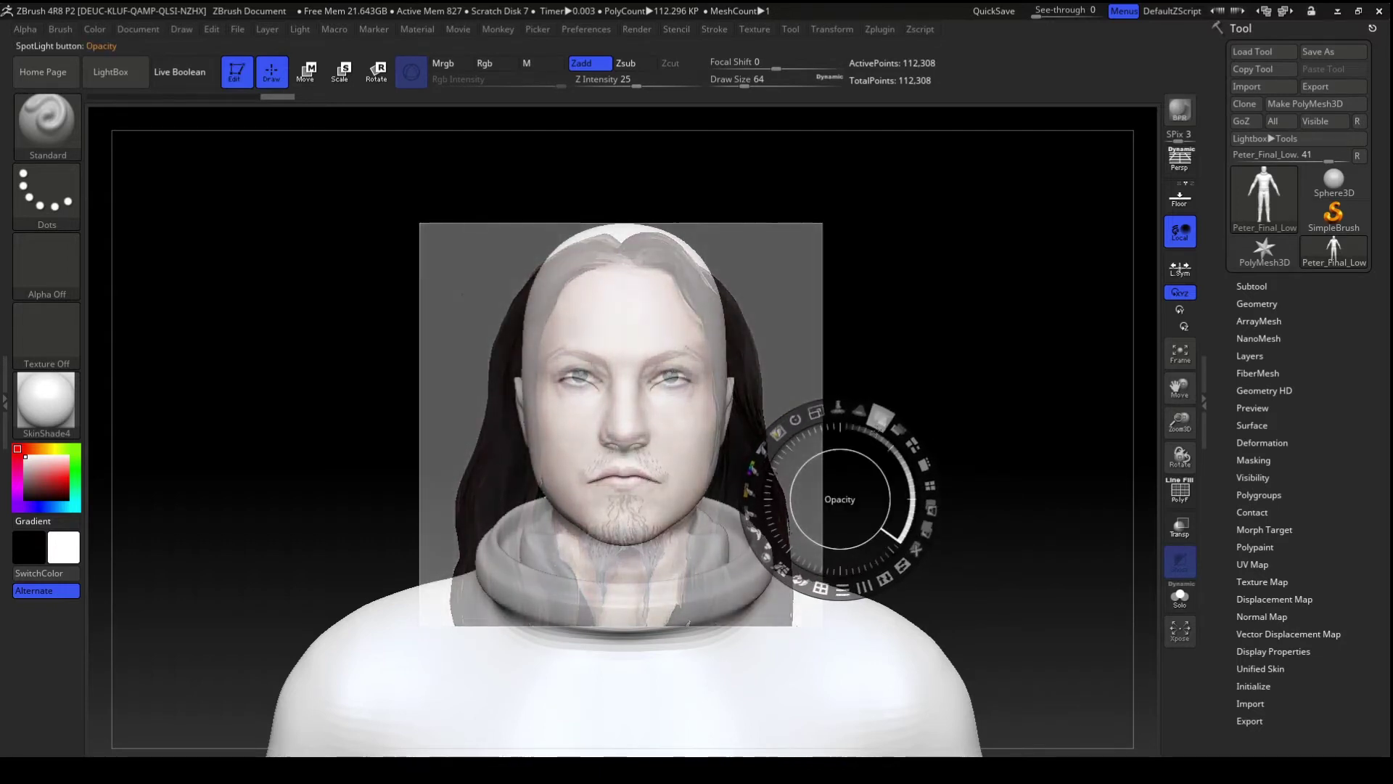
{"action": "mouse_move", "coordinate": [877, 433]}
{"action": "left_mouse_down"}
{"action": "mouse_move", "coordinate": [900, 432]}
{"action": "mouse_move", "coordinate": [905, 447]}
{"action": "left_mouse_up"}
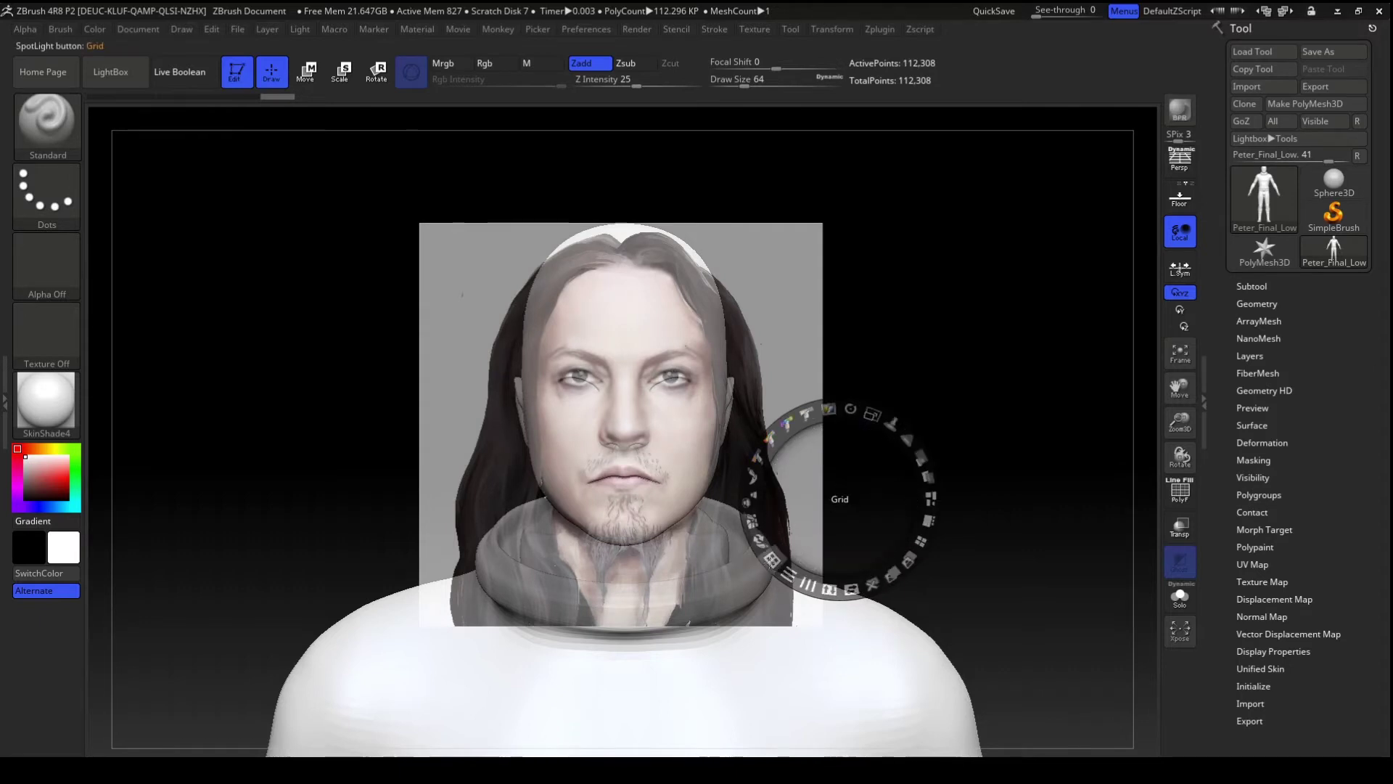
- Reposition the Spotlight photo over the head so its facial features line up with the model's face
{"action": "left_click", "coordinate": [753, 520]}
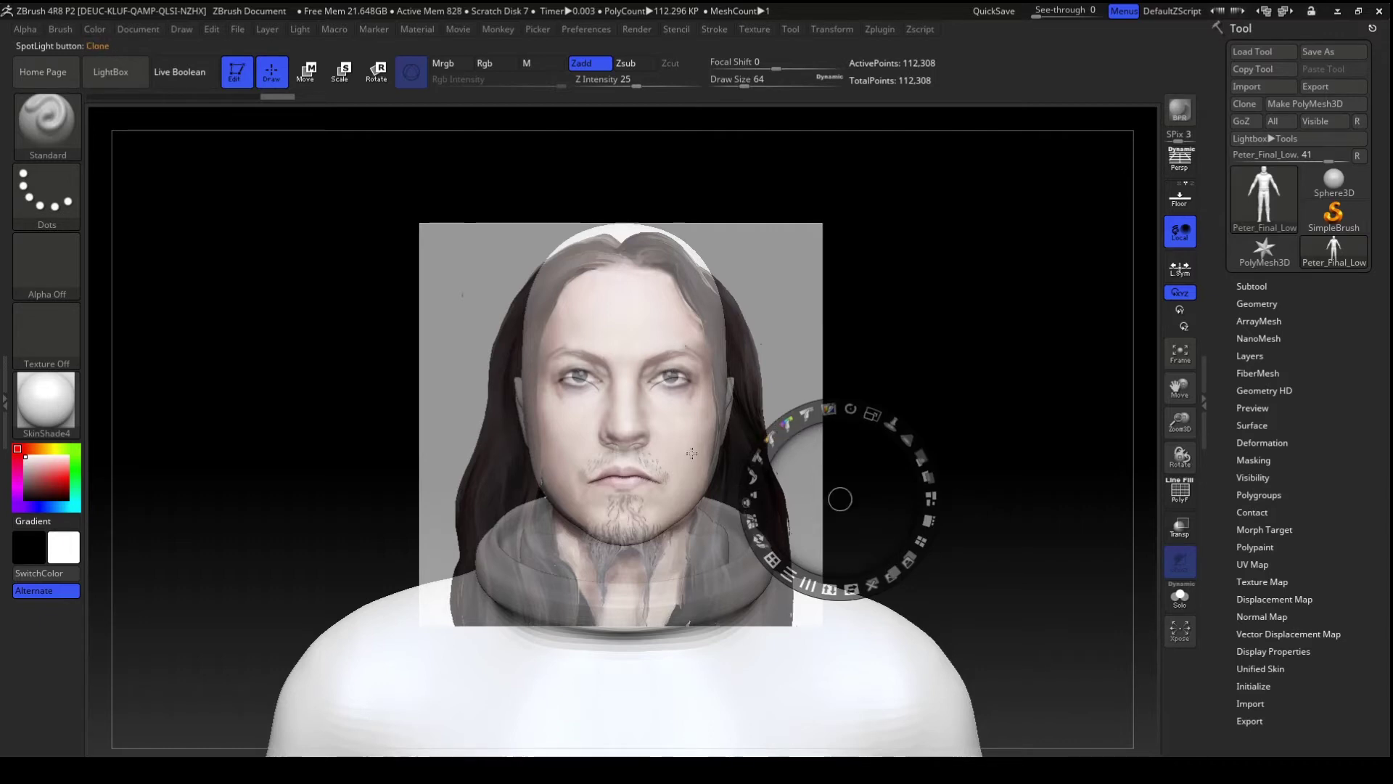
{"action": "left_click", "coordinate": [662, 373]}
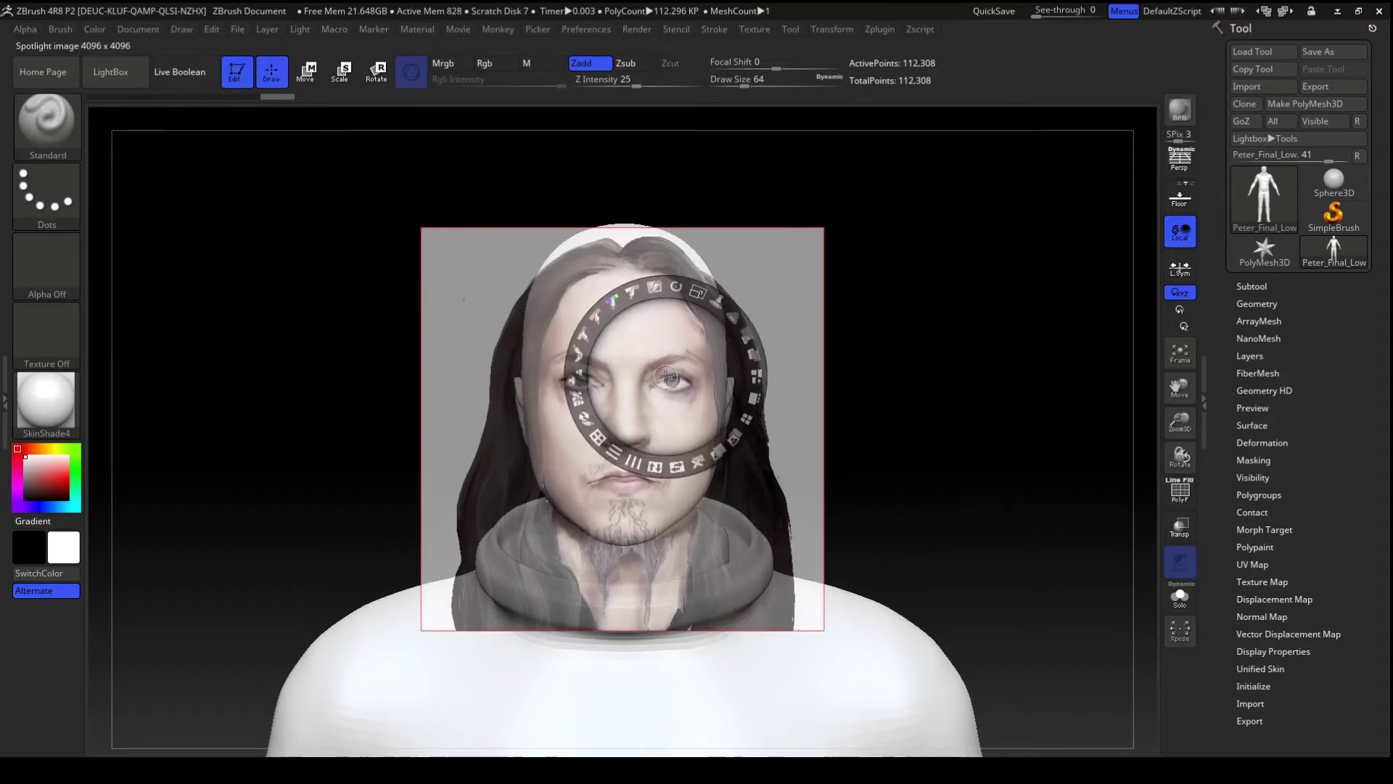
{"action": "left_click_drag", "start_coordinate": [665, 373], "coordinate": [775, 463]}
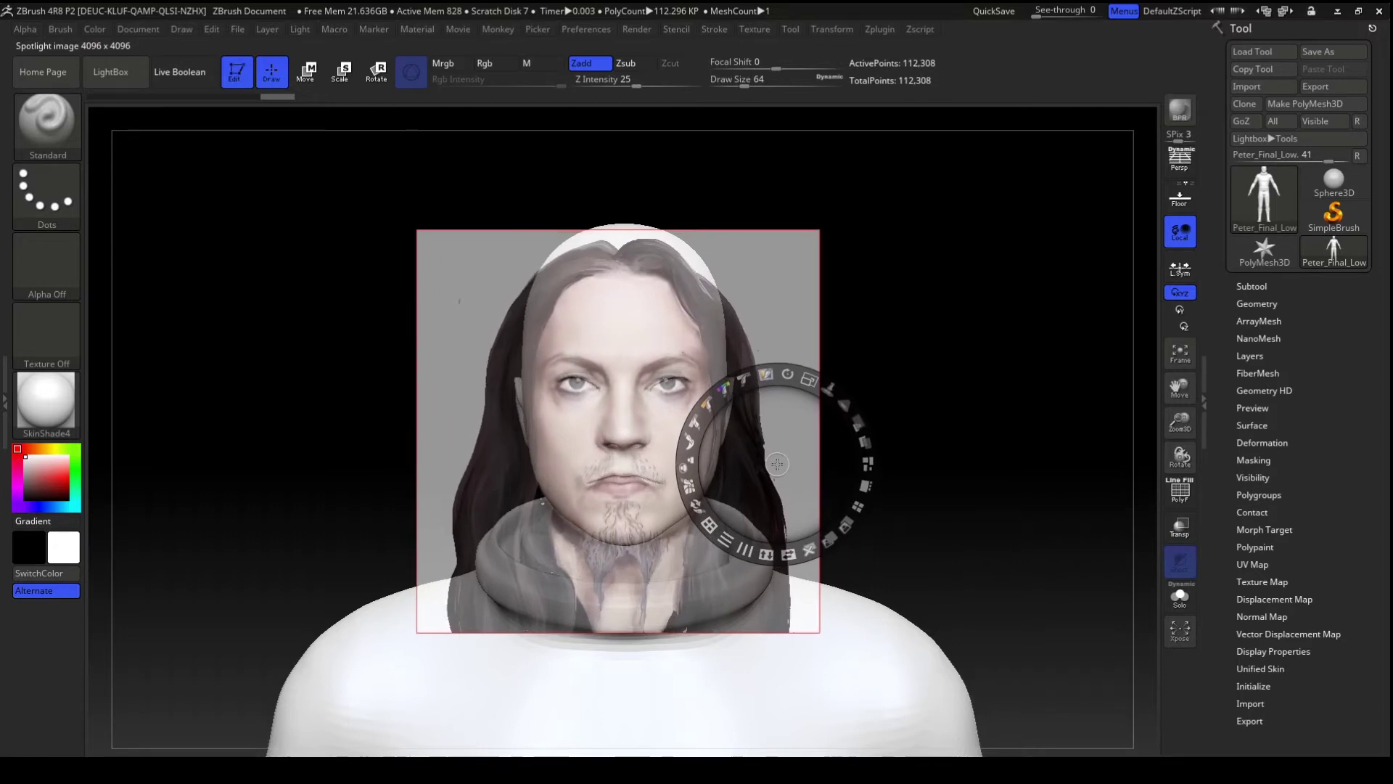
{"action": "left_click_drag", "start_coordinate": [775, 464], "coordinate": [781, 467]}
{"action": "left_click", "coordinate": [932, 399]}
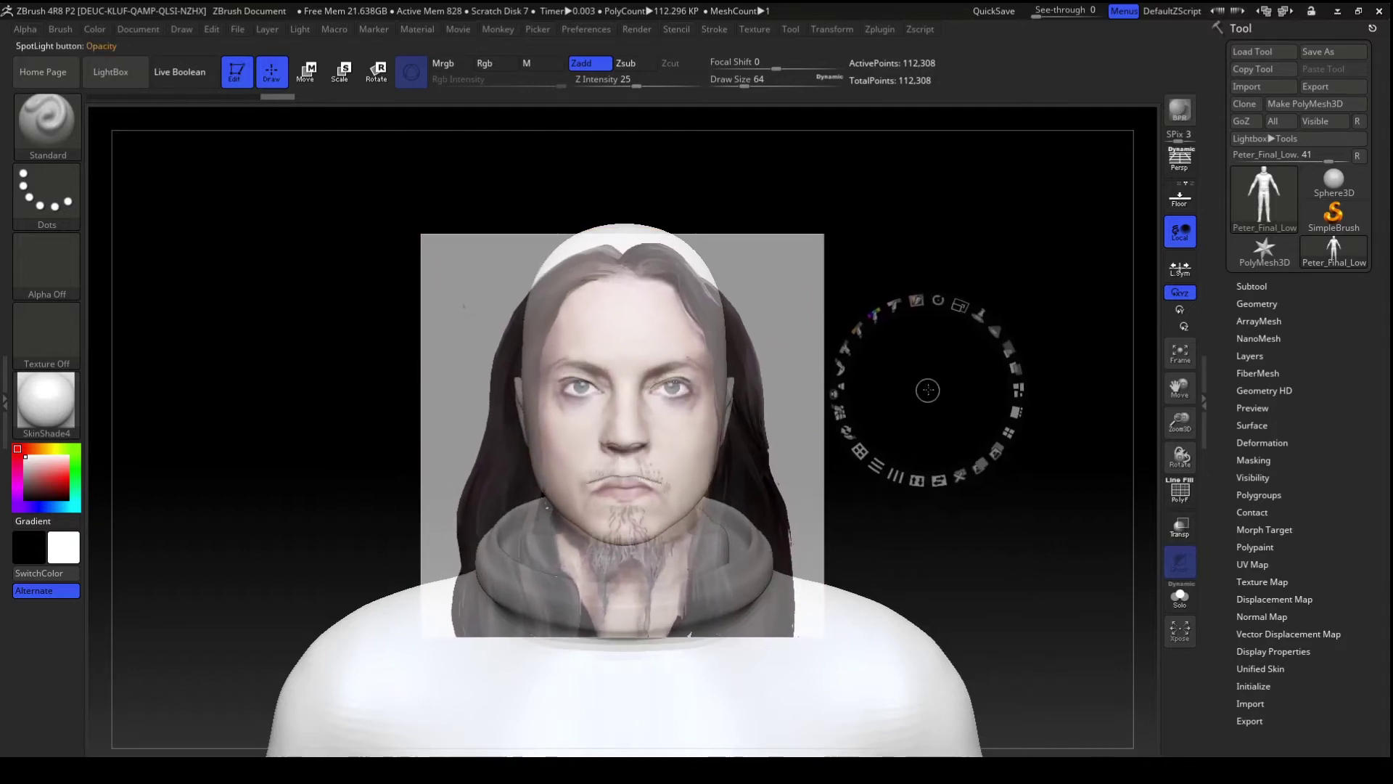
{"action": "left_click_drag", "start_coordinate": [928, 390], "coordinate": [928, 386]}
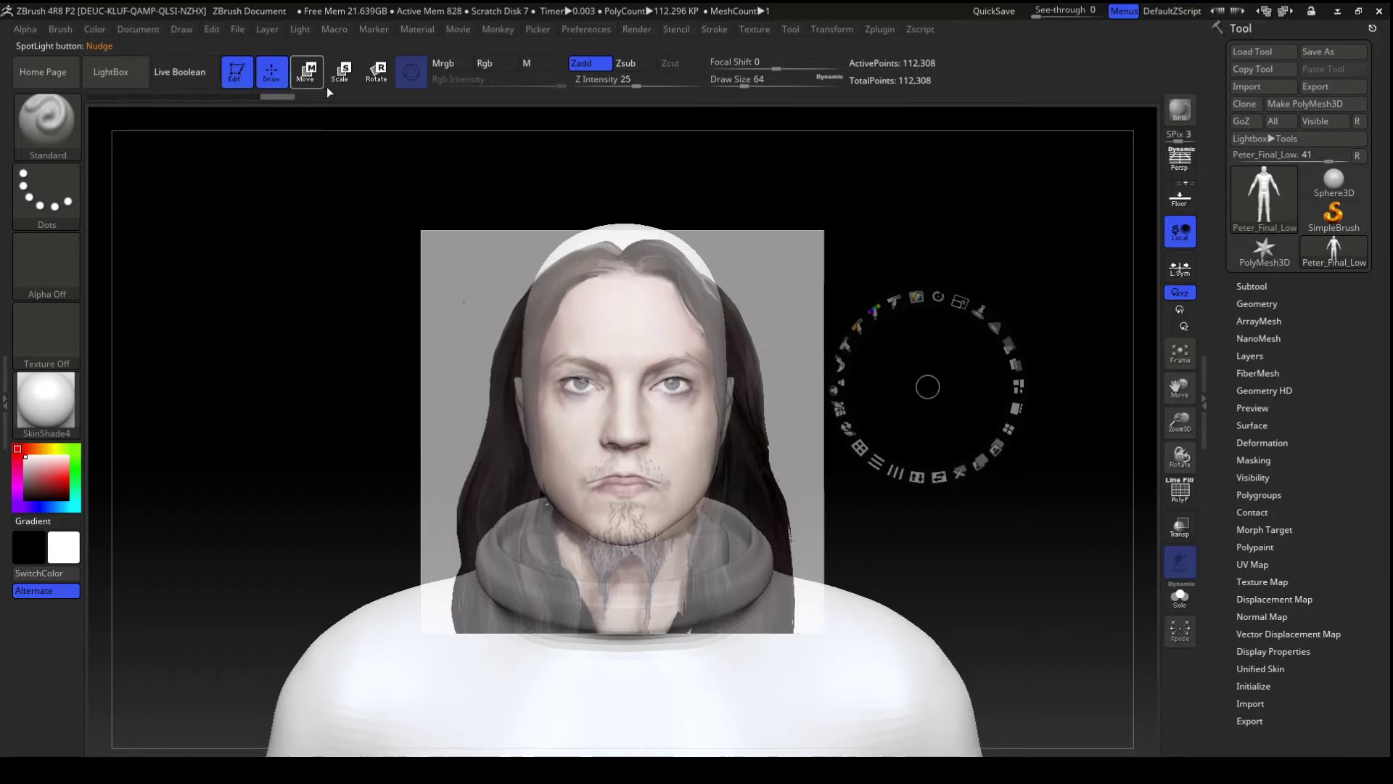
- Turn on the Rgb channel and use Spotlight Nudge to adjust the photo around the eyes to match the model
{"action": "left_click", "coordinate": [494, 66]}
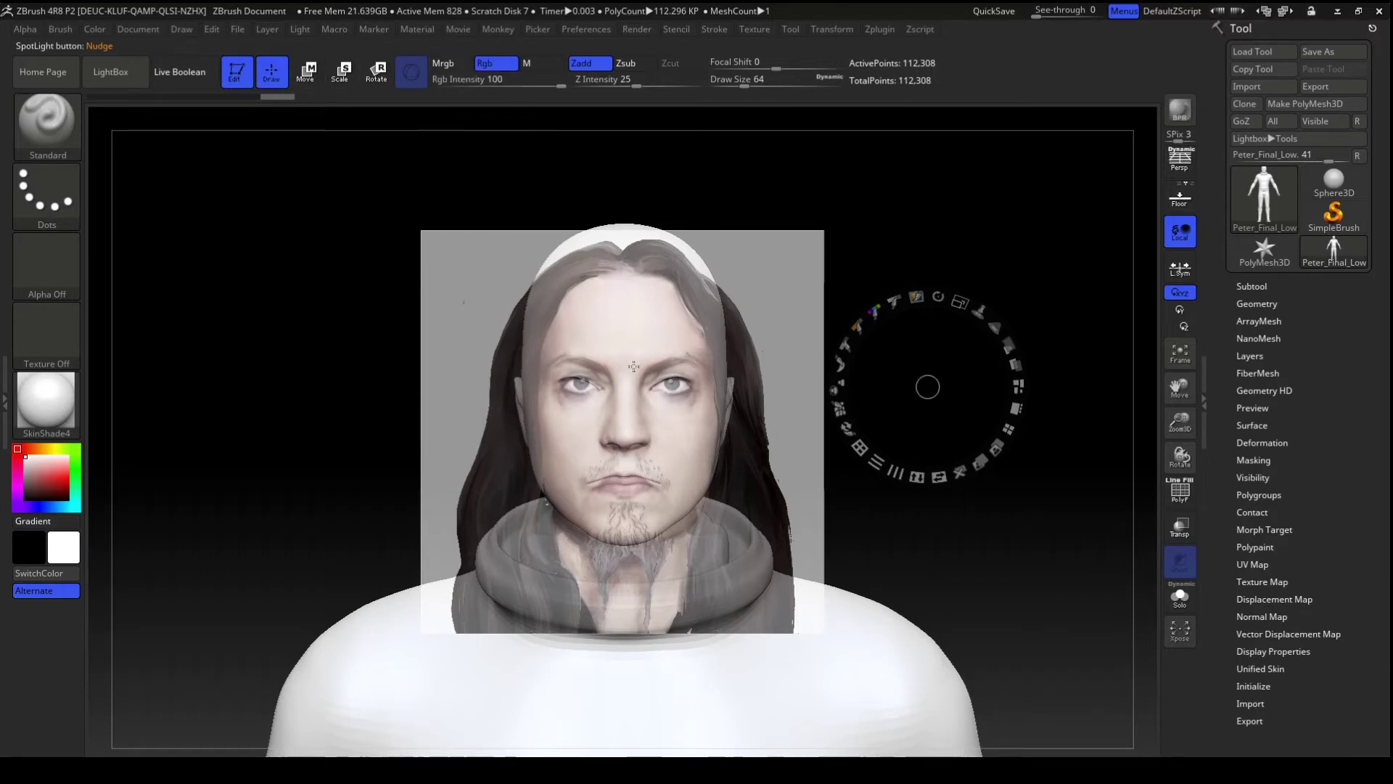
{"action": "left_click", "coordinate": [839, 416]}
{"action": "left_click", "coordinate": [603, 383]}
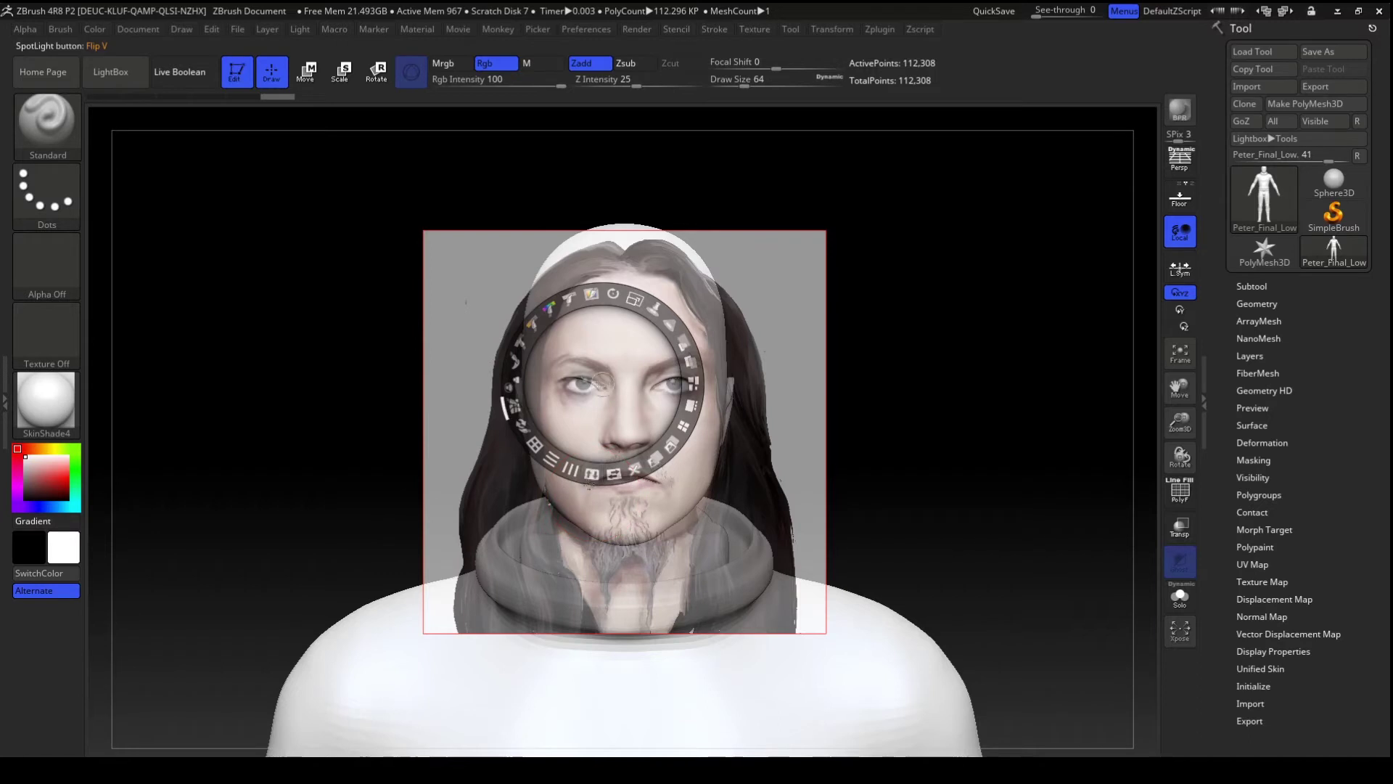
{"action": "key", "text": "z"}
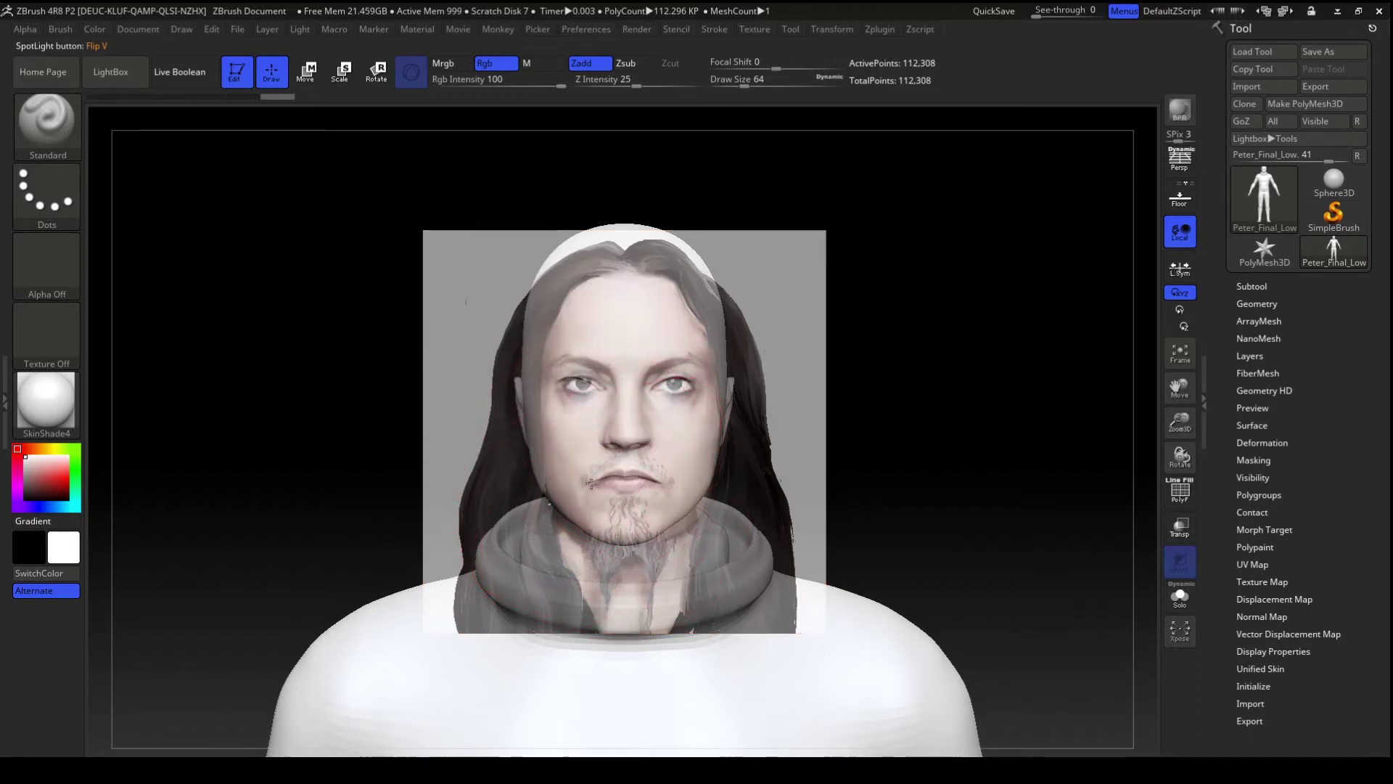
{"action": "key", "text": "z"}
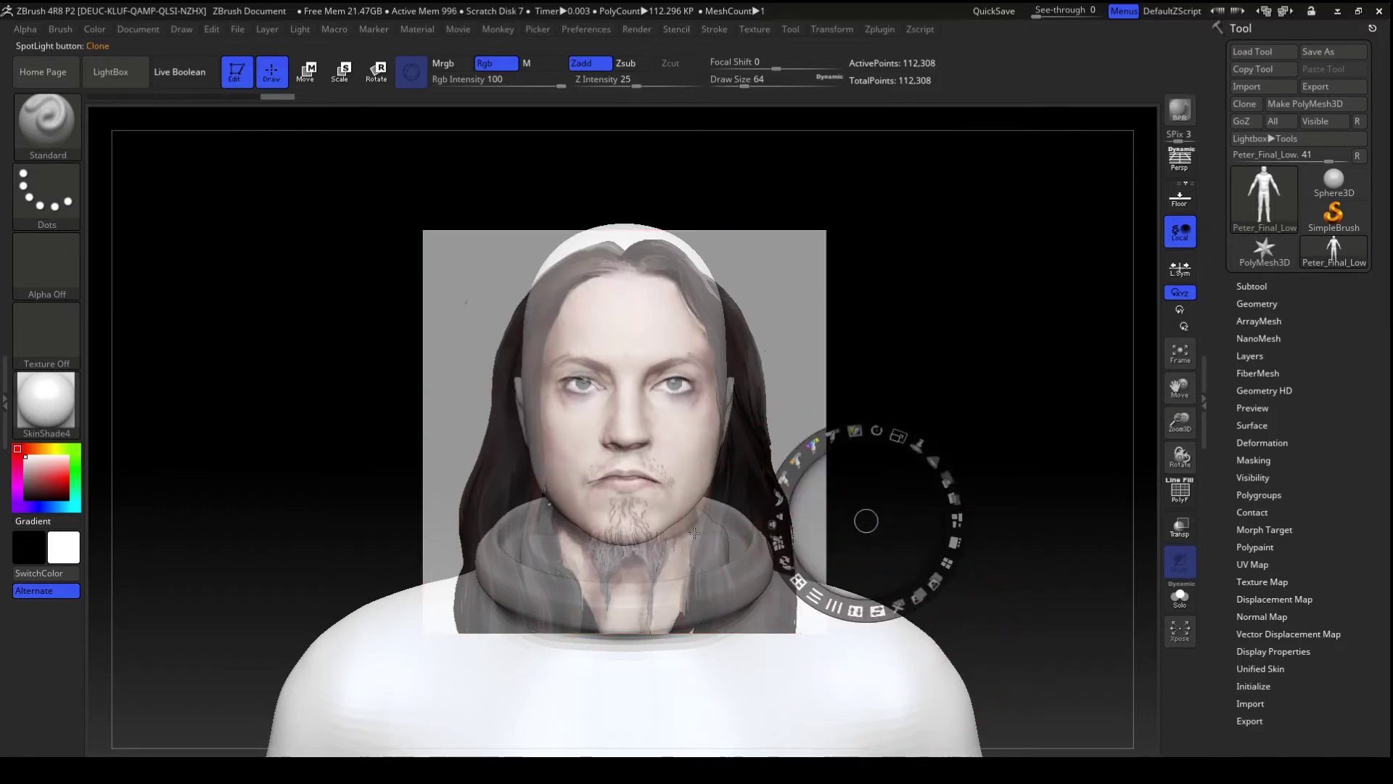
- Fine-tune the photo's placement so its nose, mouth and chin sit over the model's face
{"action": "left_click", "coordinate": [775, 544]}
{"action": "key", "text": "z"}
{"action": "left_click_drag", "start_coordinate": [734, 535], "coordinate": [762, 535]}
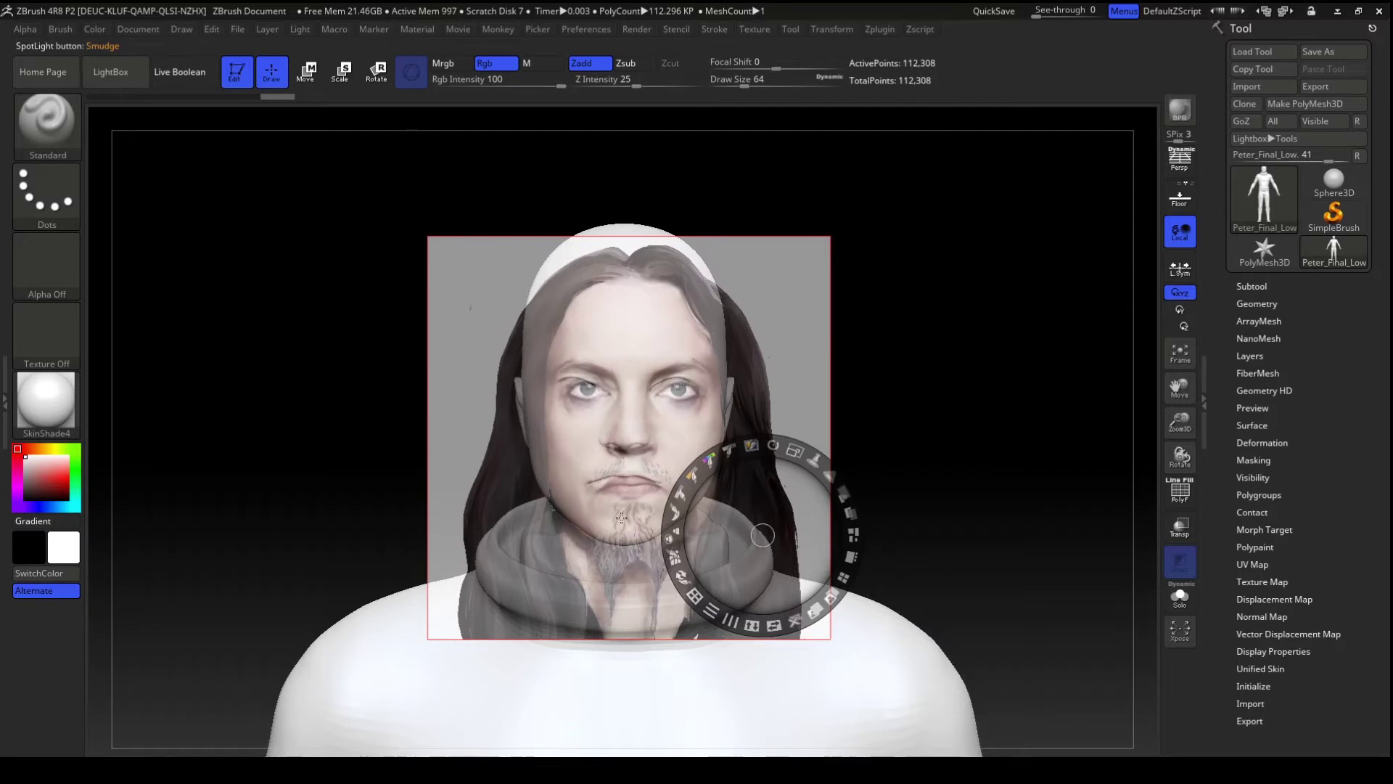
{"action": "left_click_drag", "start_coordinate": [621, 517], "coordinate": [613, 510]}
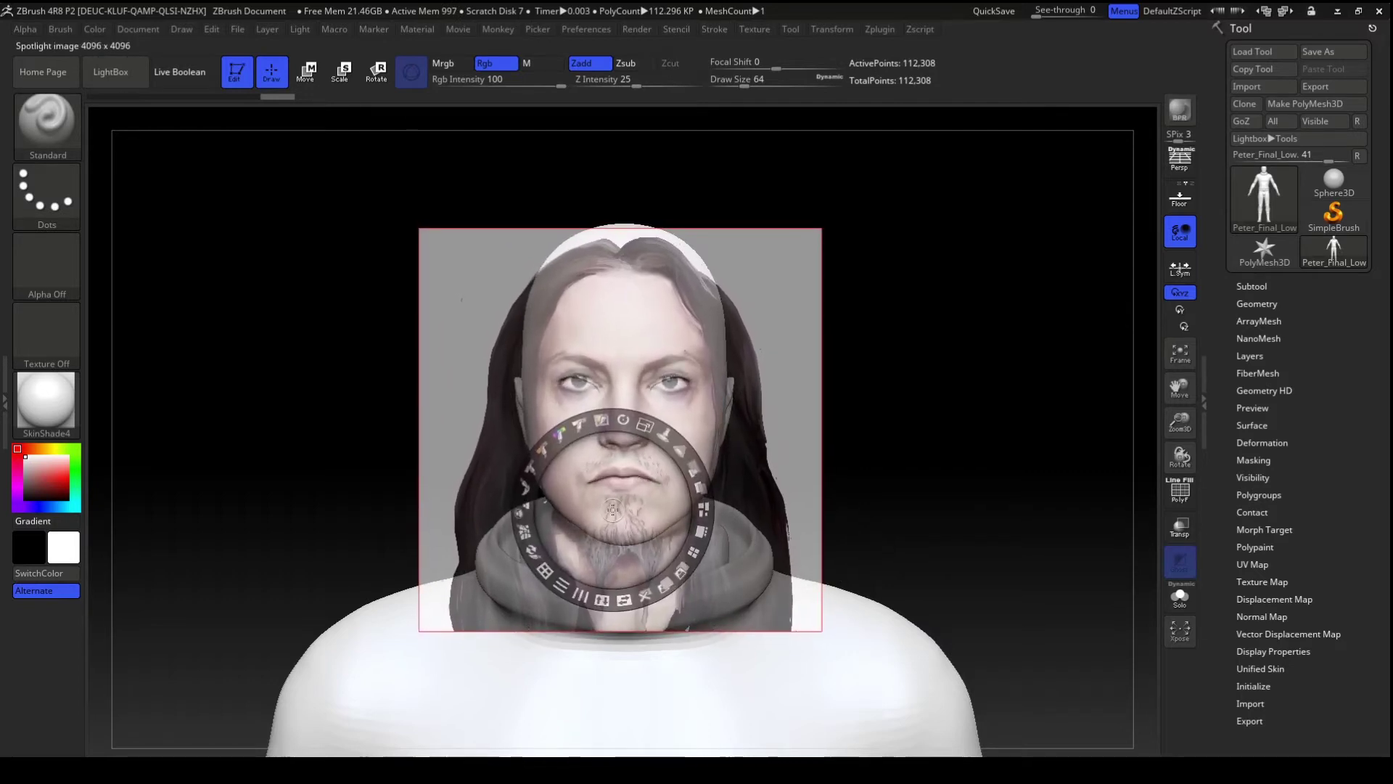
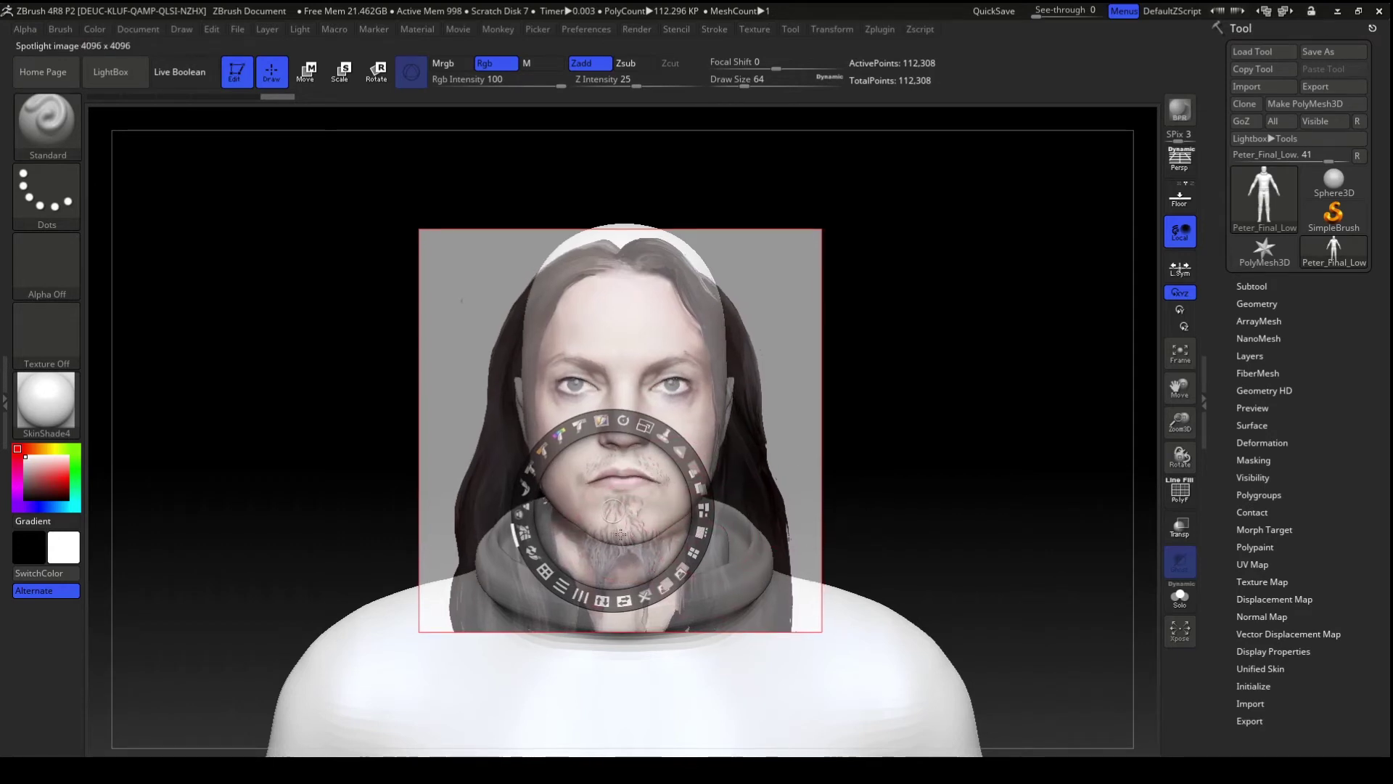
{"action": "left_click_drag", "start_coordinate": [620, 535], "coordinate": [618, 533]}
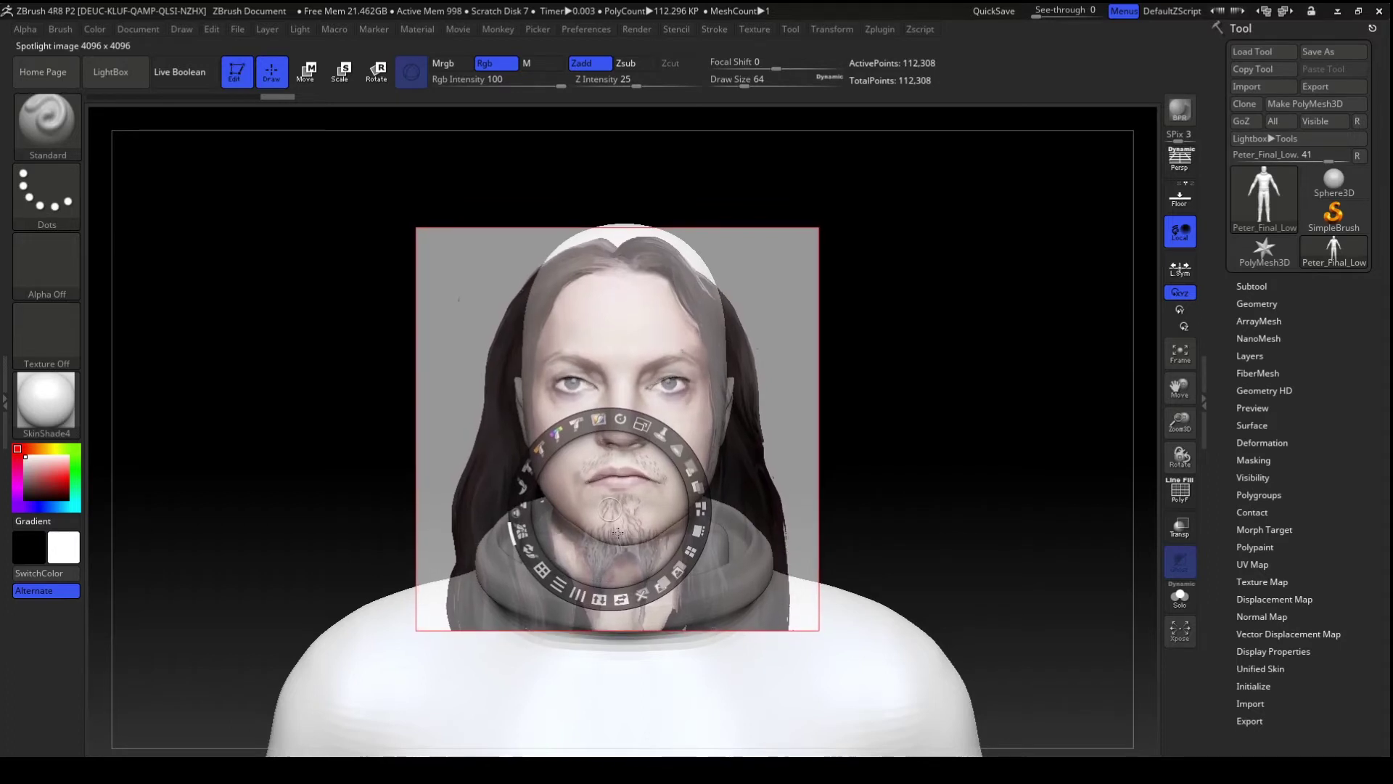
{"action": "left_click_drag", "start_coordinate": [617, 533], "coordinate": [619, 535]}
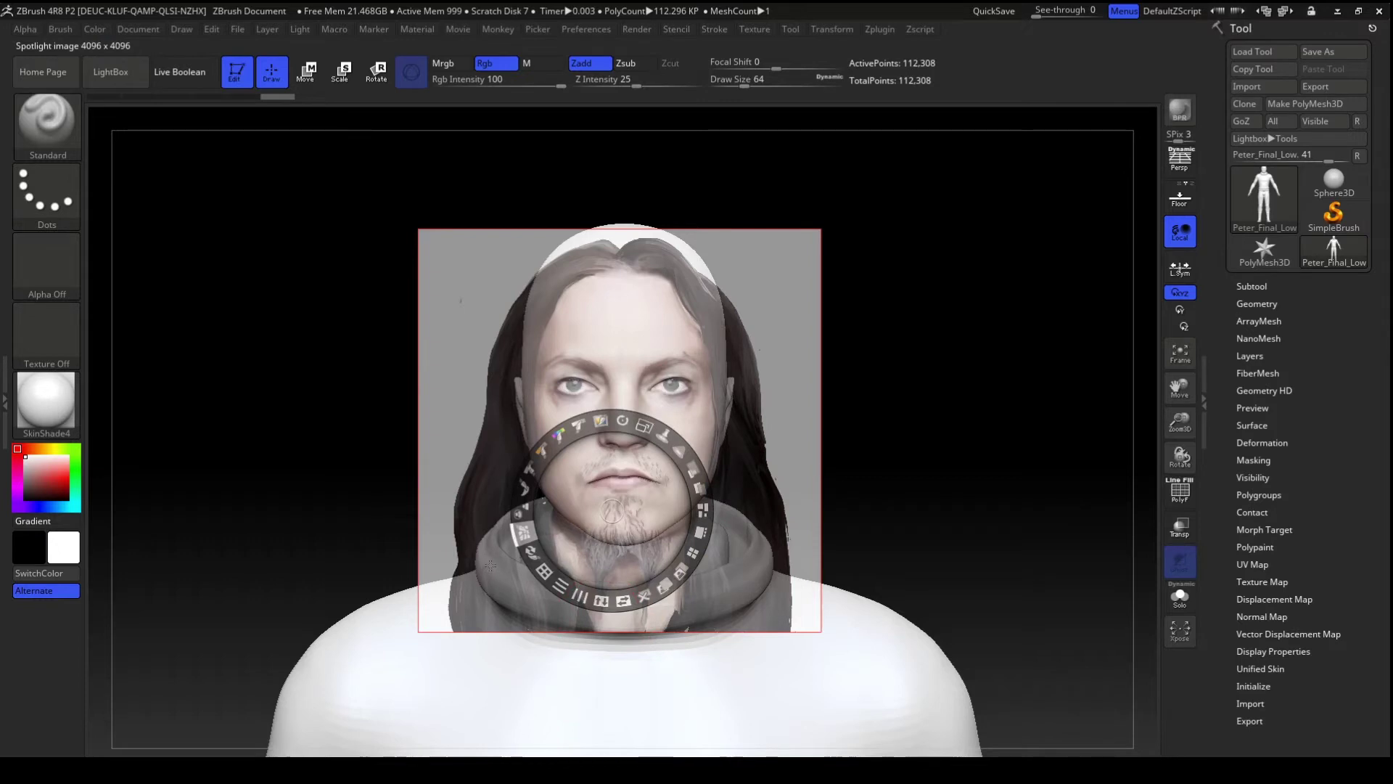
- Nudge the photo's mouth and jaw area to fit the model's face and check the alignment
{"action": "left_click_drag", "start_coordinate": [565, 530], "coordinate": [565, 530]}
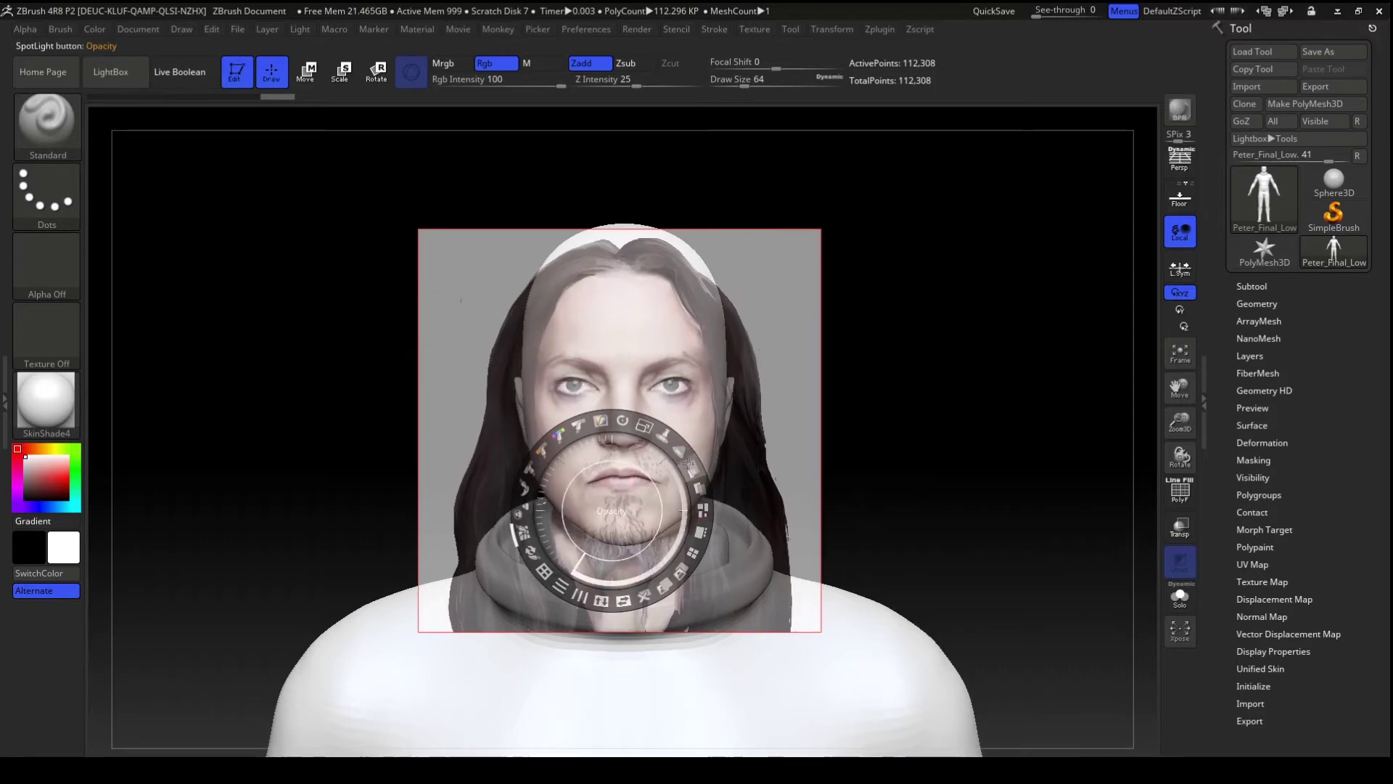
{"action": "mouse_move", "coordinate": [698, 466]}
{"action": "left_mouse_down"}
{"action": "mouse_move", "coordinate": [683, 476]}
{"action": "mouse_move", "coordinate": [653, 455]}
{"action": "mouse_move", "coordinate": [655, 490]}
{"action": "left_mouse_up"}
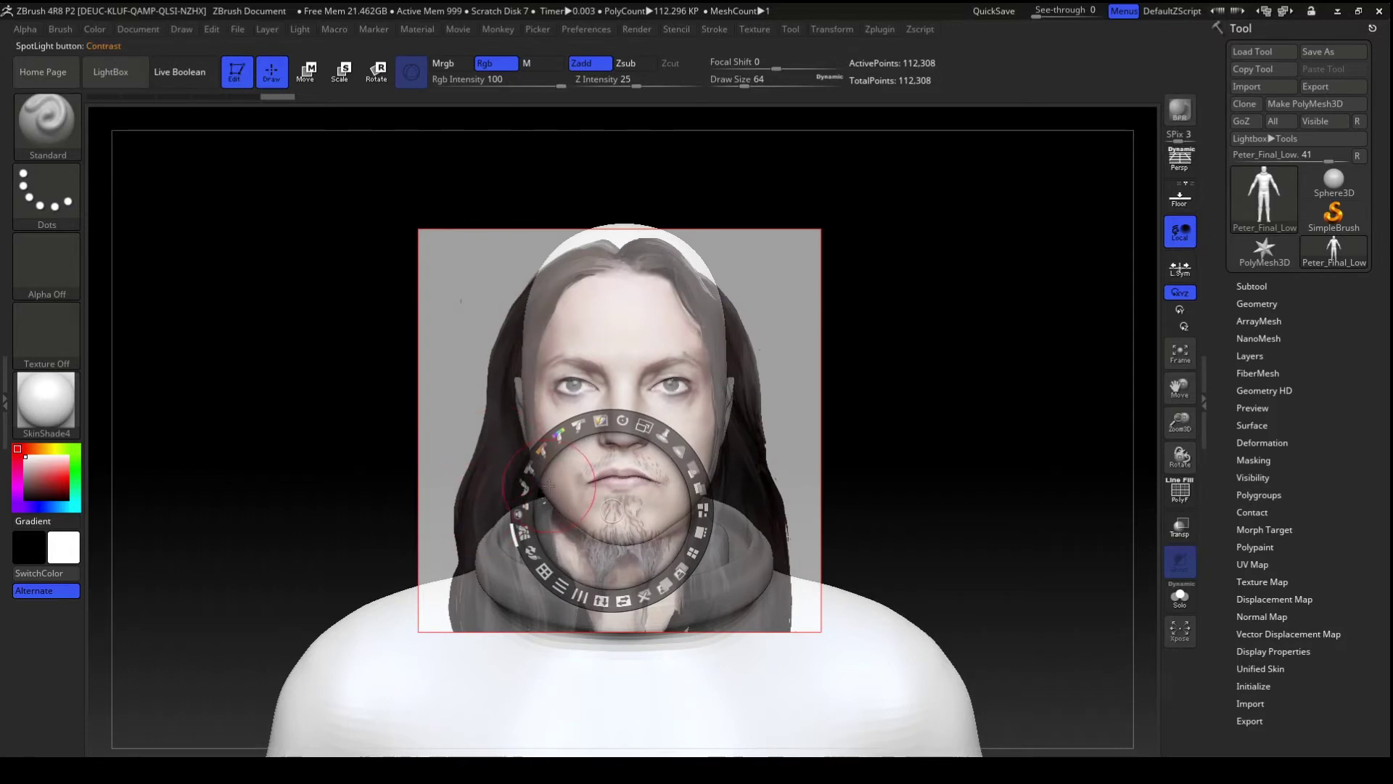
{"action": "key", "text": "z"}
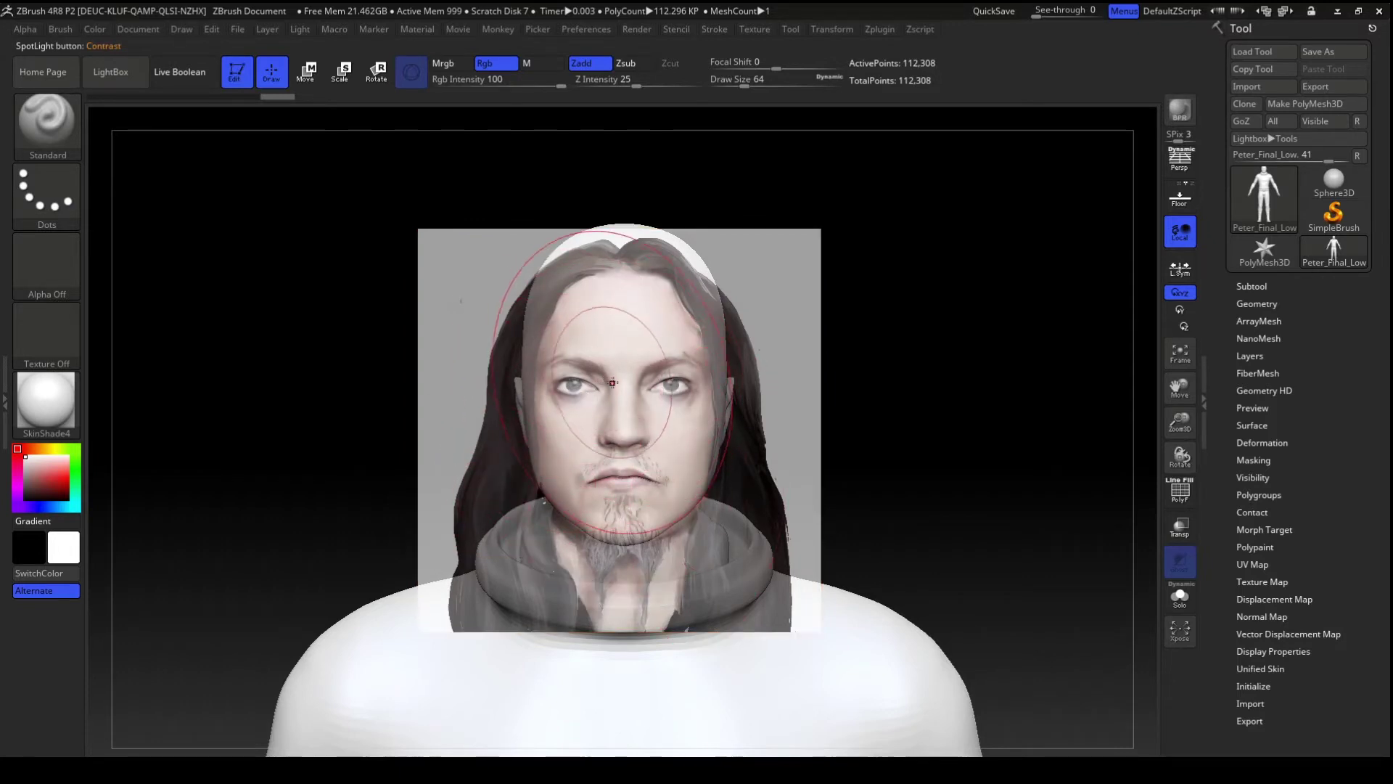
{"action": "key", "text": "z"}
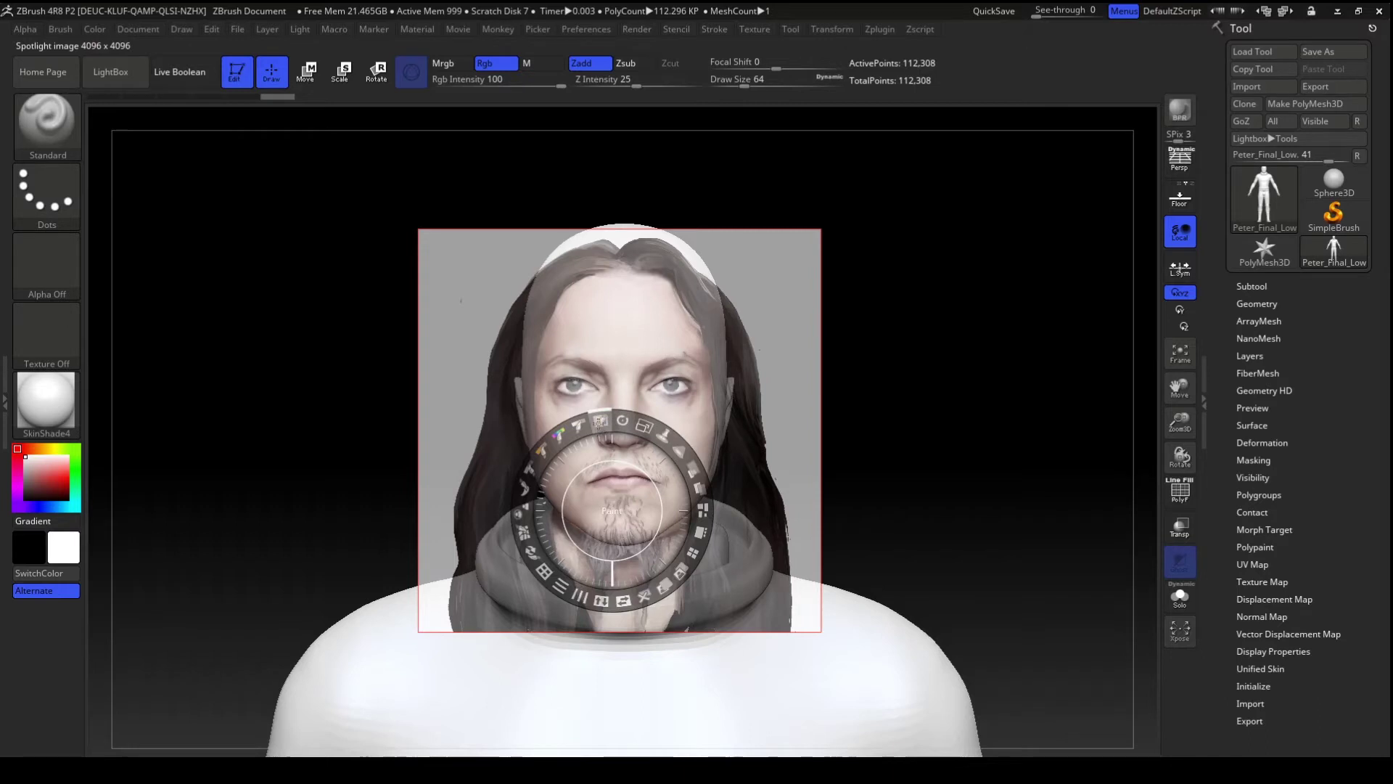
- Turn off Zadd and paint the photo's colour onto the model's eyes, nose, mouth and the rest of the face
{"action": "key", "text": "z"}
{"action": "left_click_drag", "start_coordinate": [677, 380], "coordinate": [662, 407]}
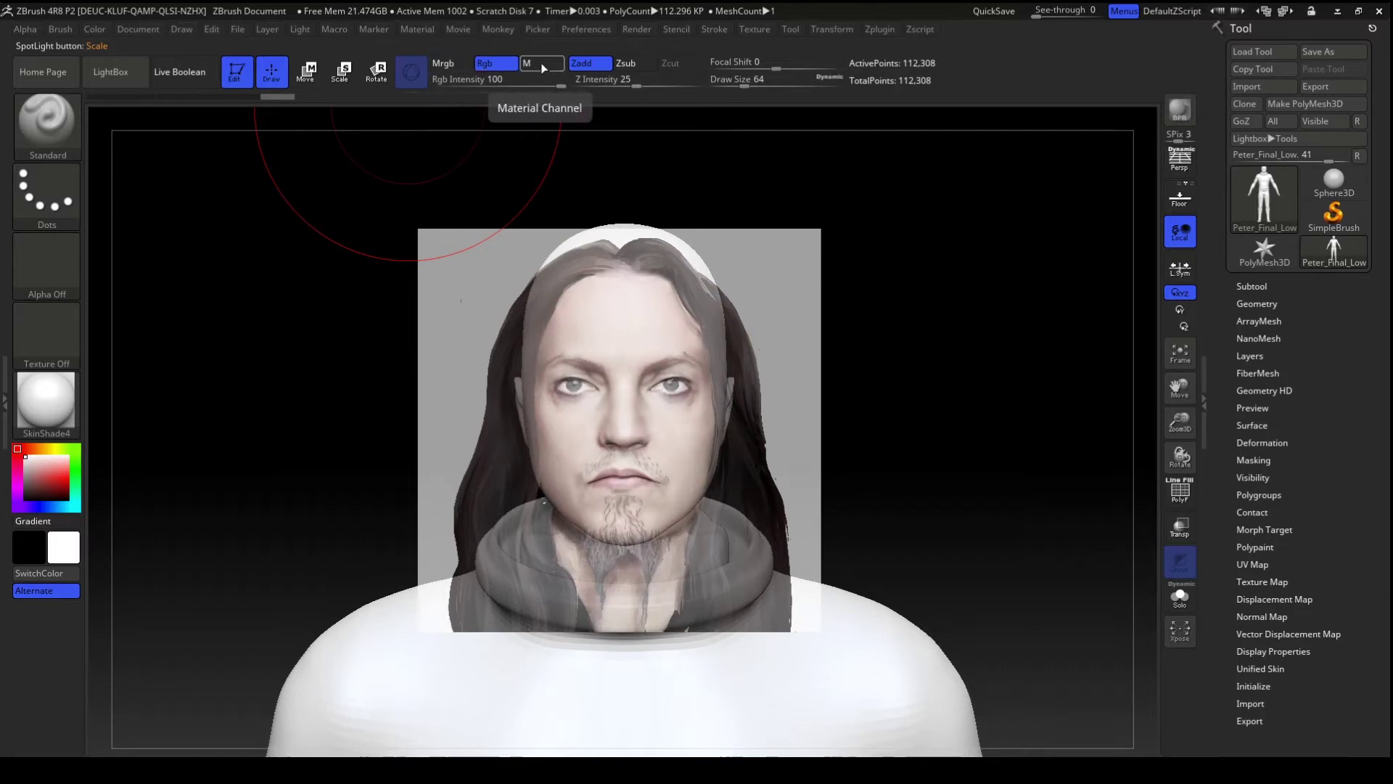
{"action": "left_click", "coordinate": [588, 64]}
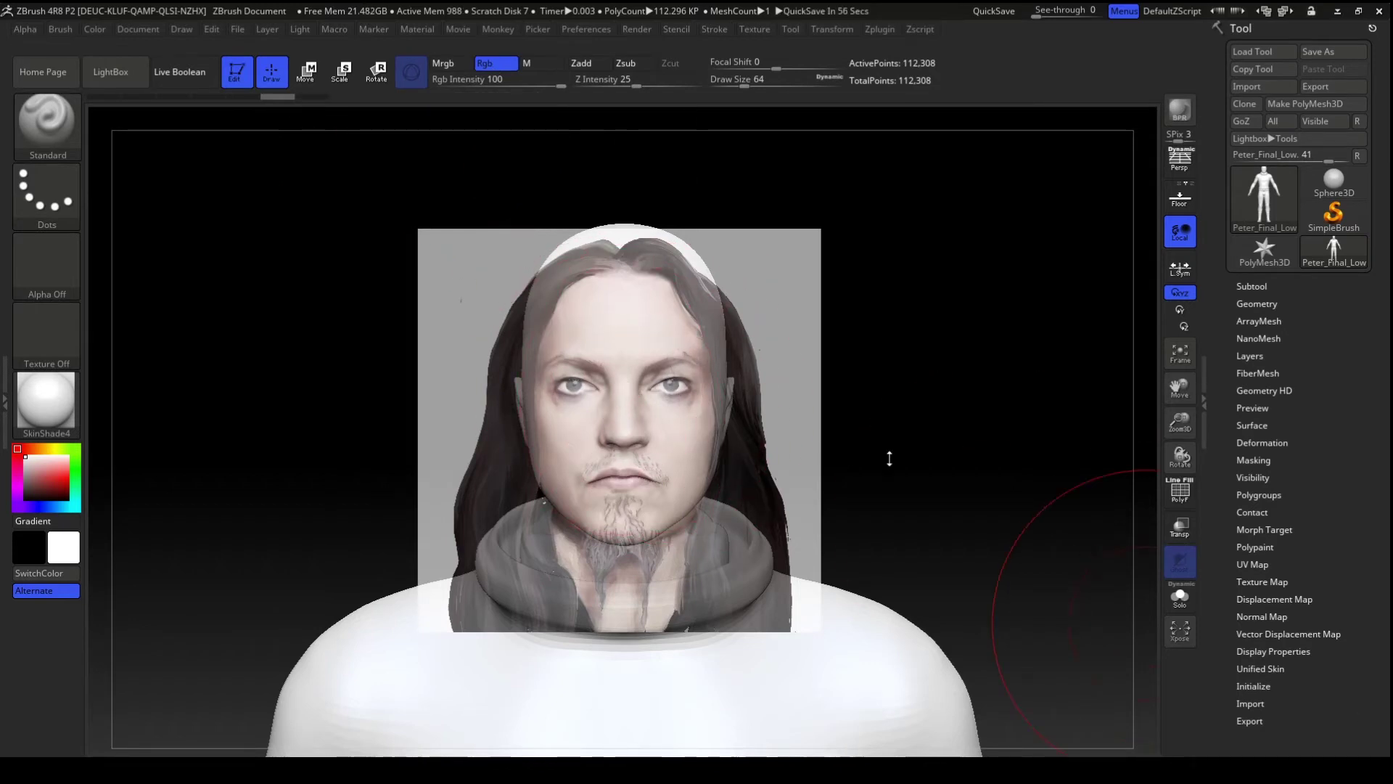
{"action": "mouse_move", "coordinate": [598, 391]}
{"action": "left_mouse_down"}
{"action": "mouse_move", "coordinate": [610, 367]}
{"action": "mouse_move", "coordinate": [623, 376]}
{"action": "left_mouse_up"}
{"action": "left_click_drag", "start_coordinate": [634, 470], "coordinate": [634, 485]}
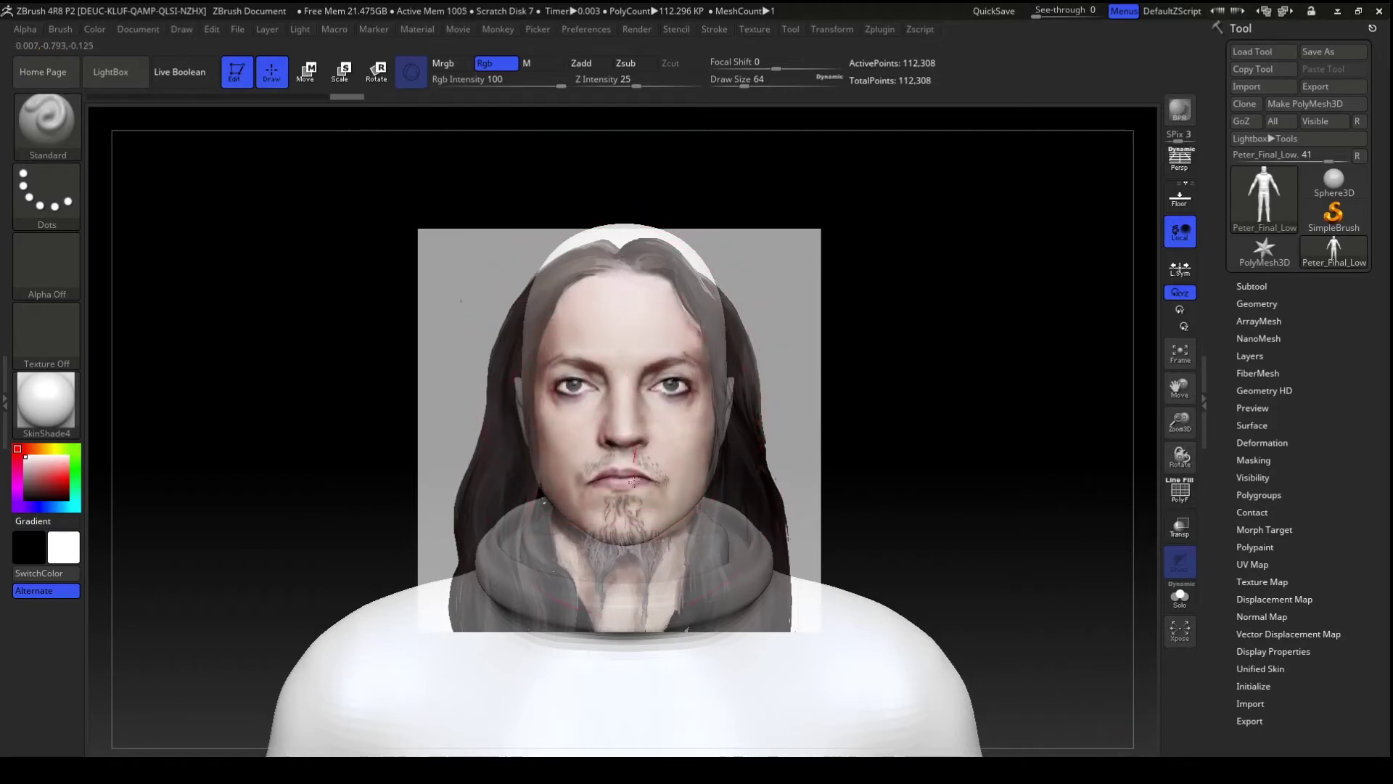
{"action": "mouse_move", "coordinate": [639, 430]}
{"action": "left_mouse_down"}
{"action": "mouse_move", "coordinate": [653, 363]}
{"action": "mouse_move", "coordinate": [627, 349]}
{"action": "mouse_move", "coordinate": [590, 391]}
{"action": "mouse_move", "coordinate": [665, 378]}
{"action": "left_mouse_up"}
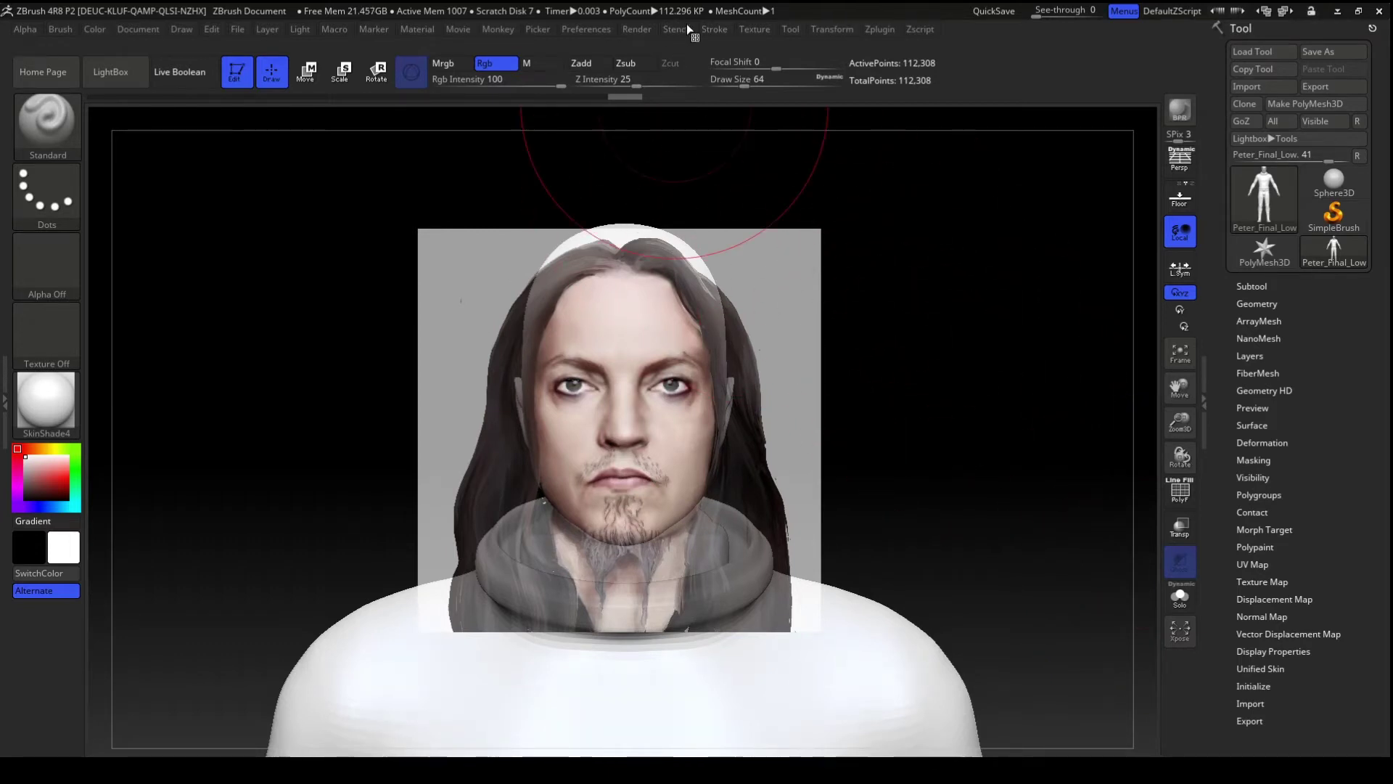
- Turn off Spotlight and view the painted head up close
{"action": "left_click", "coordinate": [756, 30]}
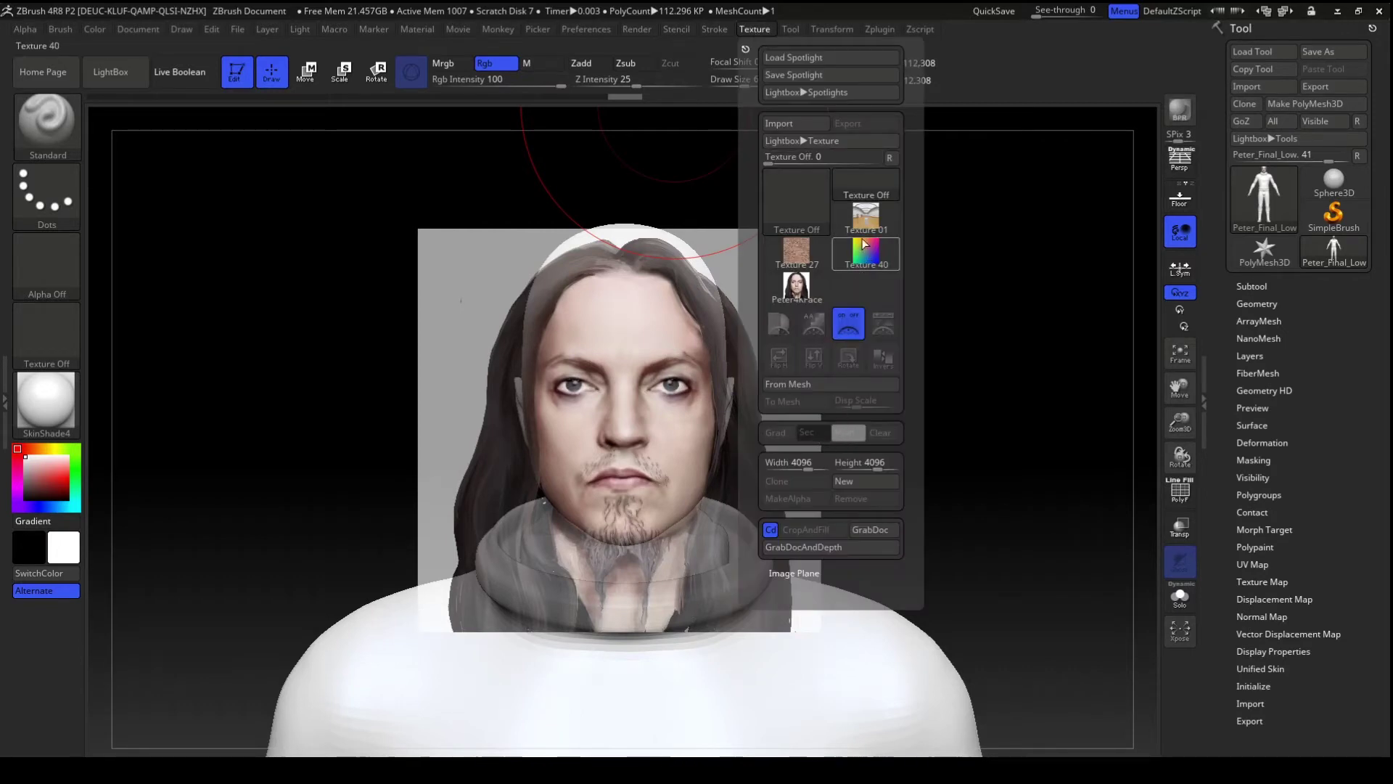
{"action": "left_click", "coordinate": [864, 327]}
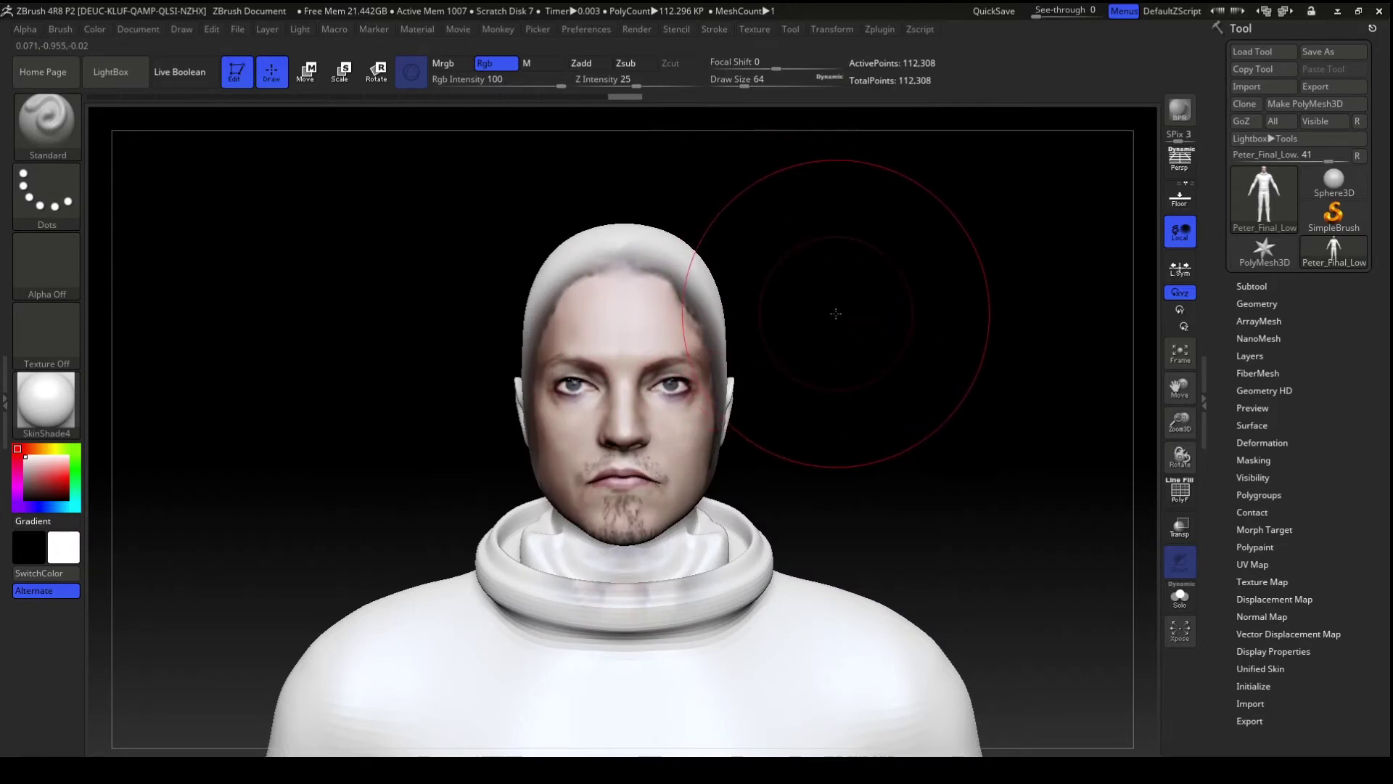
{"action": "left_click_drag", "start_coordinate": [819, 310], "coordinate": [891, 393]}
- Undo the face paint strokes back to the unpainted head and redo them
{"action": "key", "text": "ctrl"}
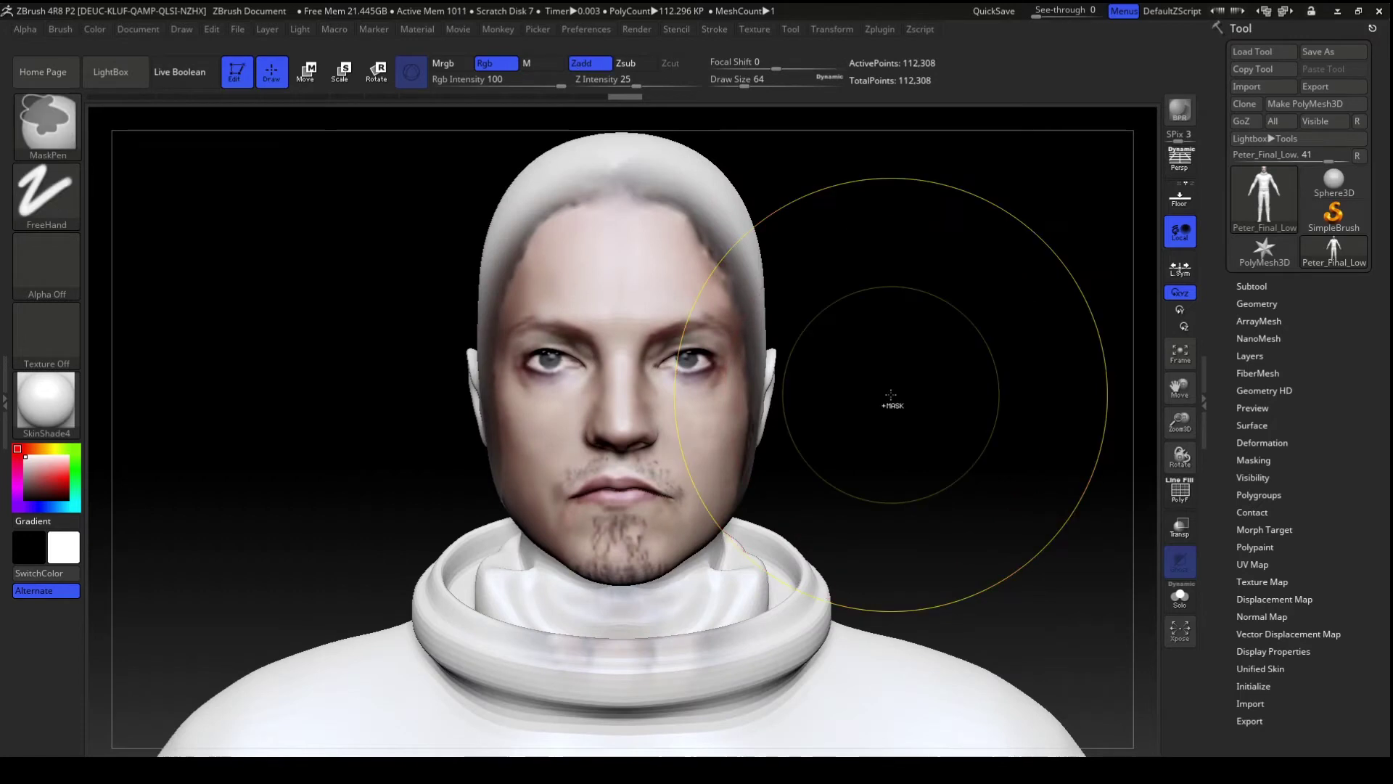
{"action": "key", "text": "ctrl+z"}
{"action": "key", "text": "ctrl+z"}
{"action": "key", "text": "ctrl+z"}
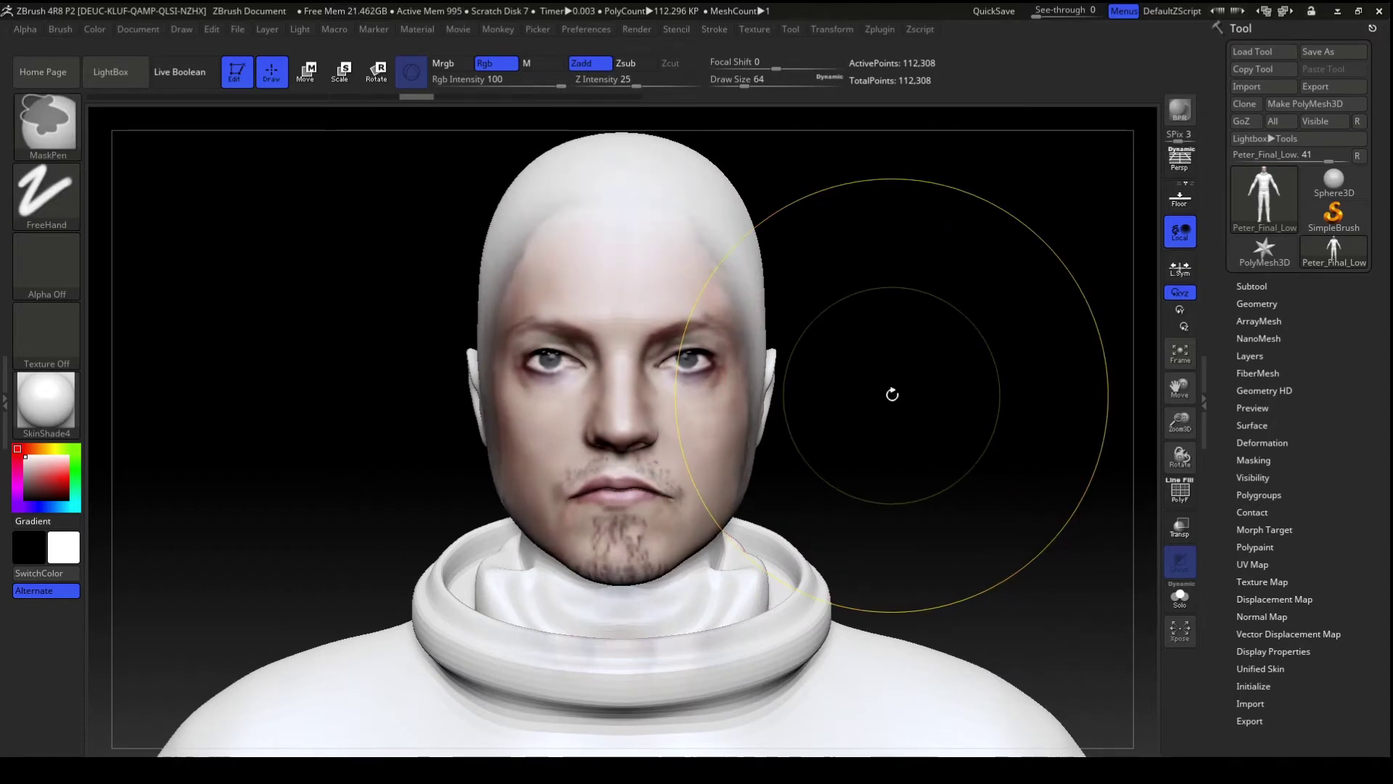
{"action": "left_click_drag", "start_coordinate": [892, 395], "coordinate": [877, 390], "text": "alt"}
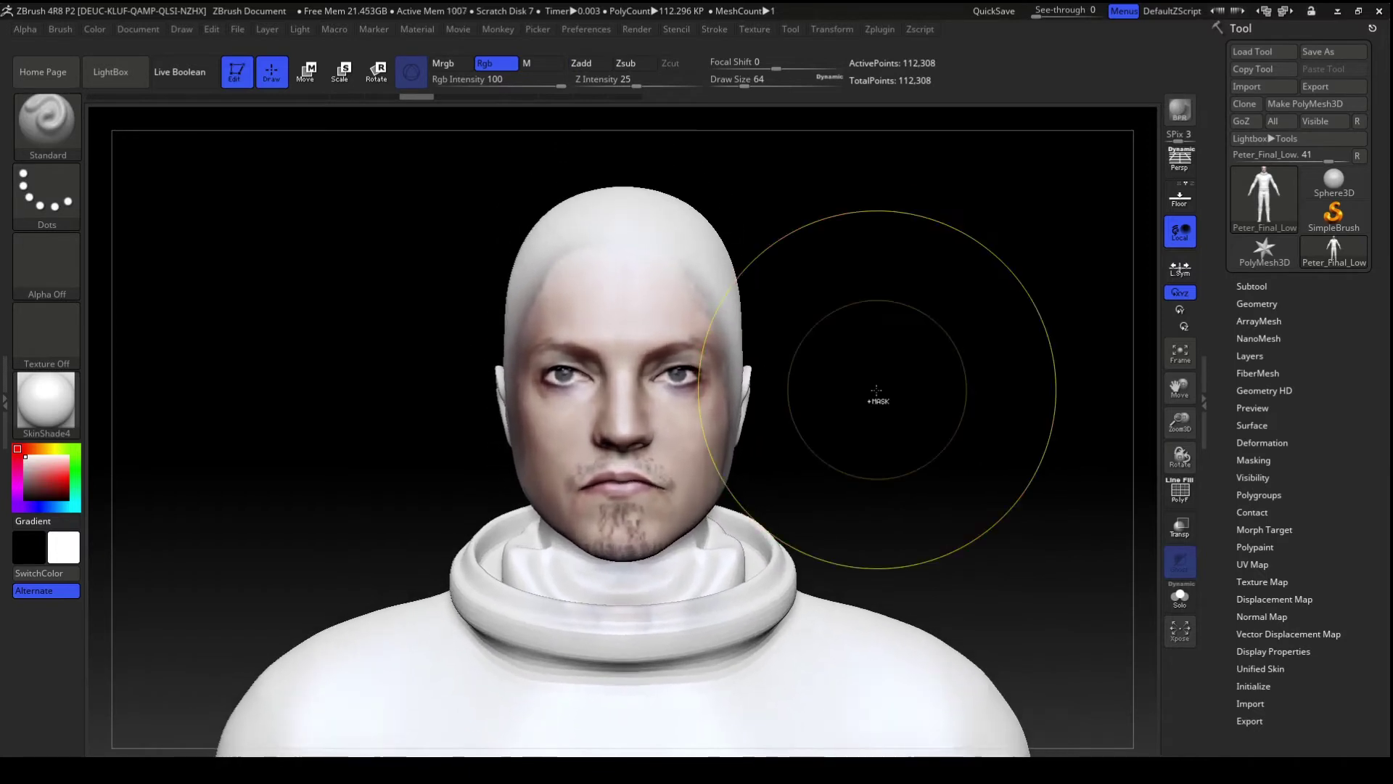
{"action": "key", "text": "ctrl"}
{"action": "key", "text": "ctrl+z"}
{"action": "key", "text": "ctrl+z"}
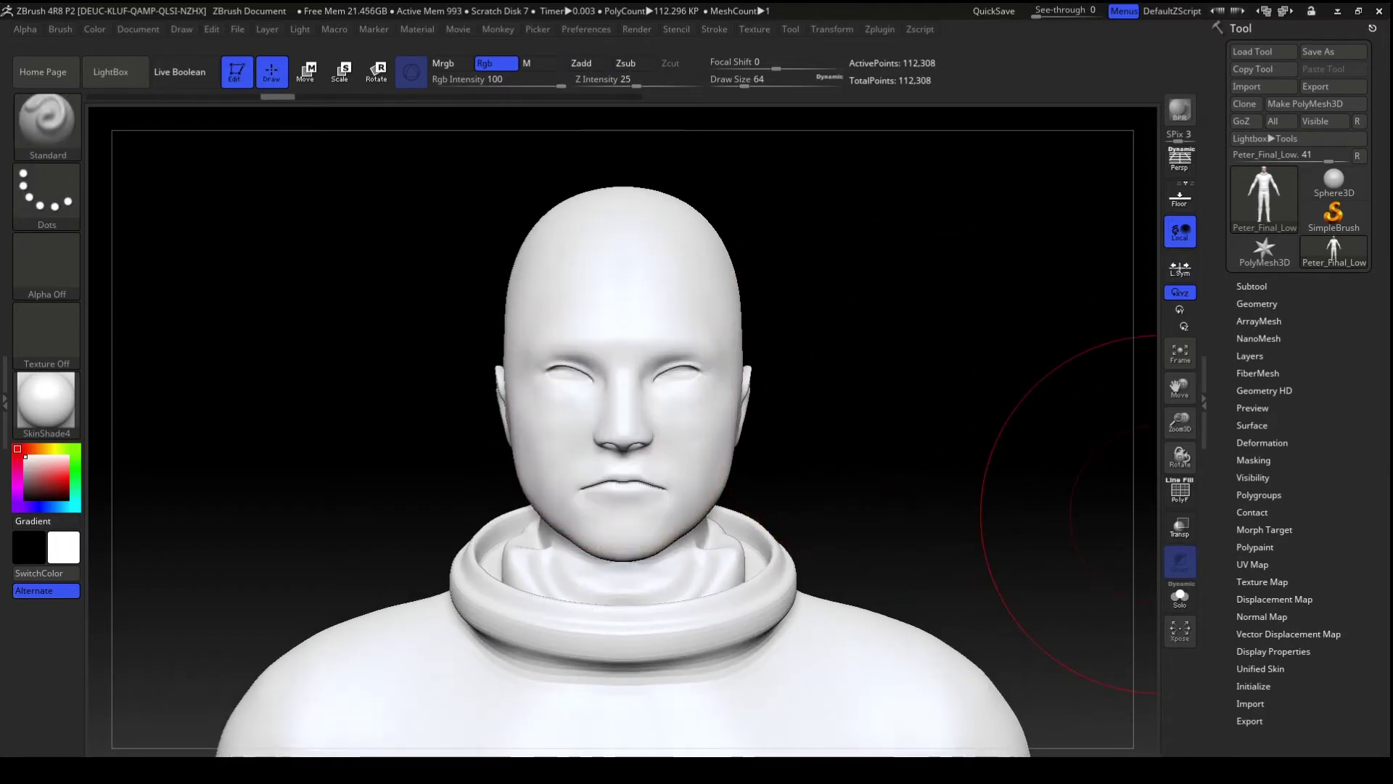
{"action": "key", "text": "ctrl+shift+z"}
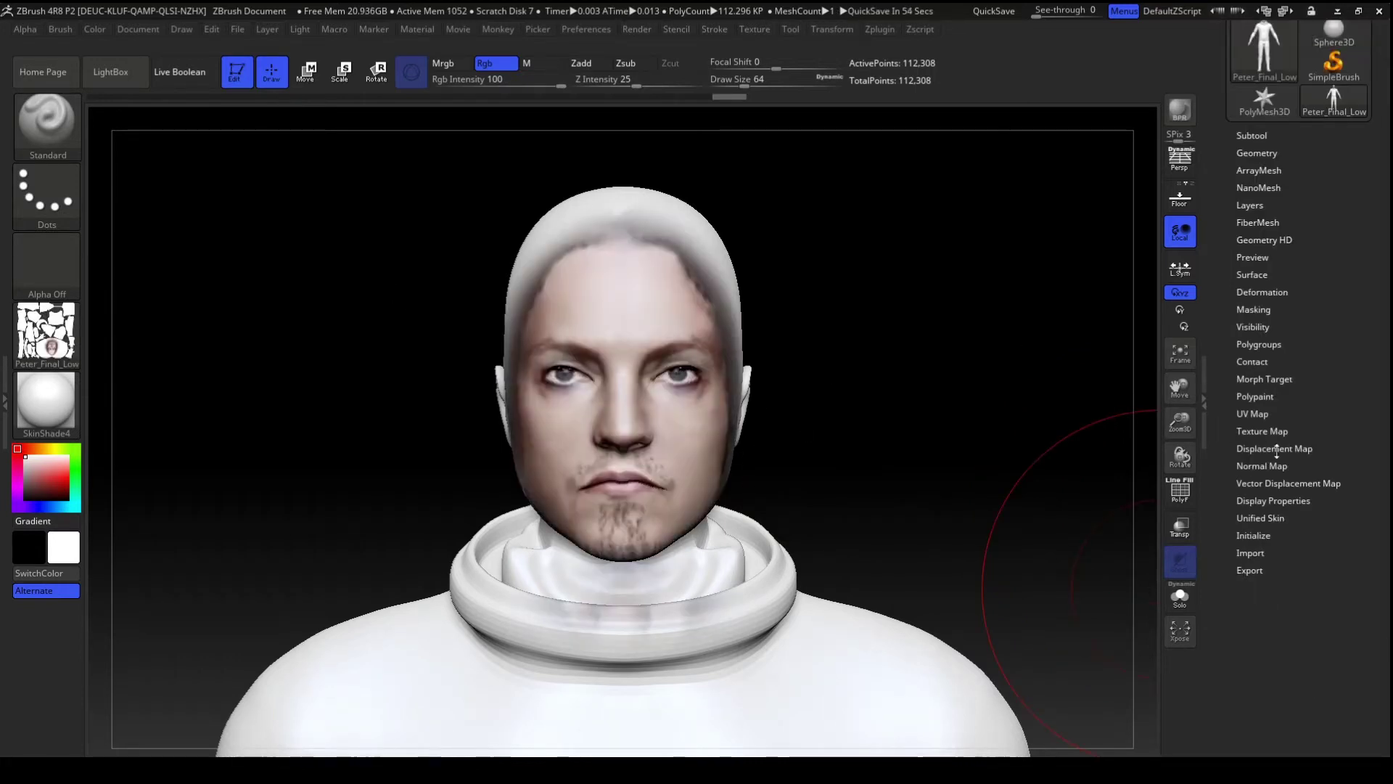
- Clone the model's texture map into the texture library
{"action": "left_click", "coordinate": [1262, 431]}
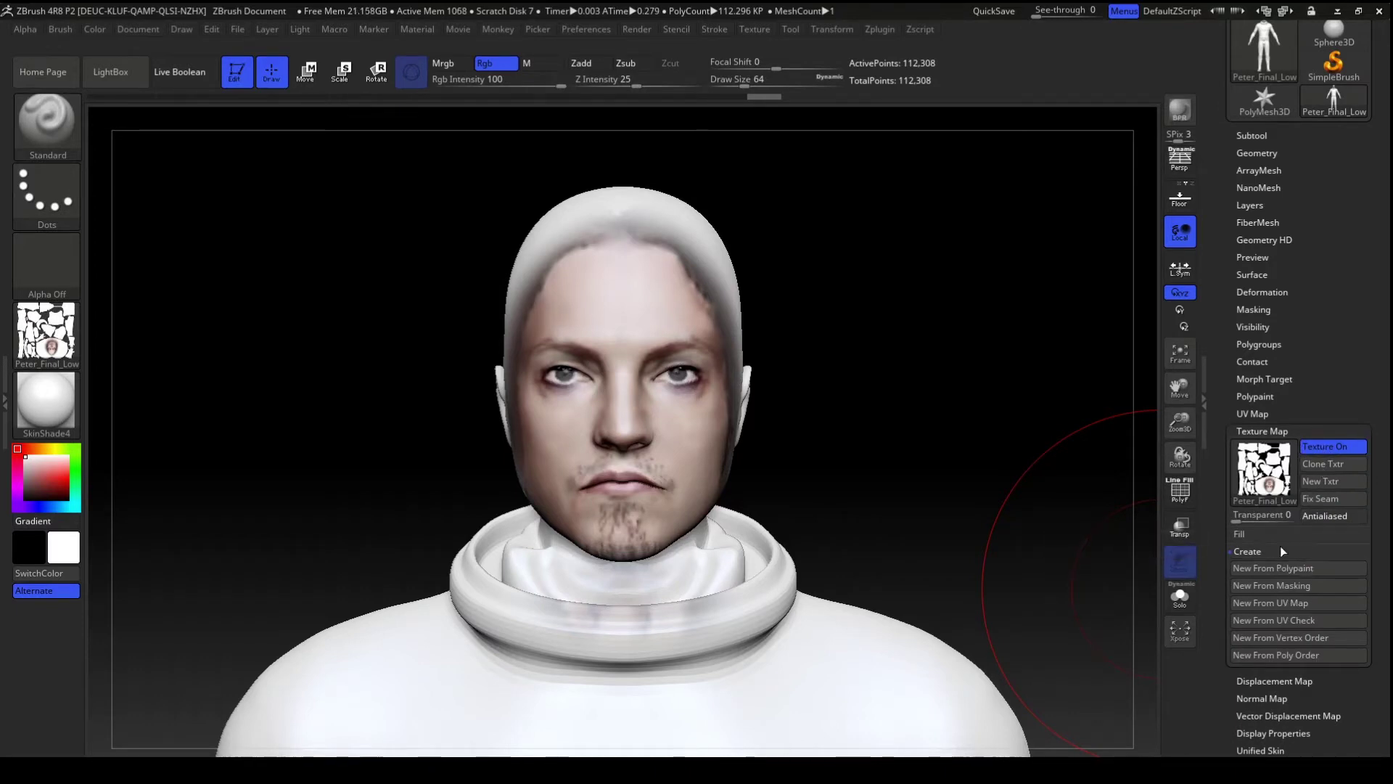
{"action": "left_click", "coordinate": [1327, 465]}
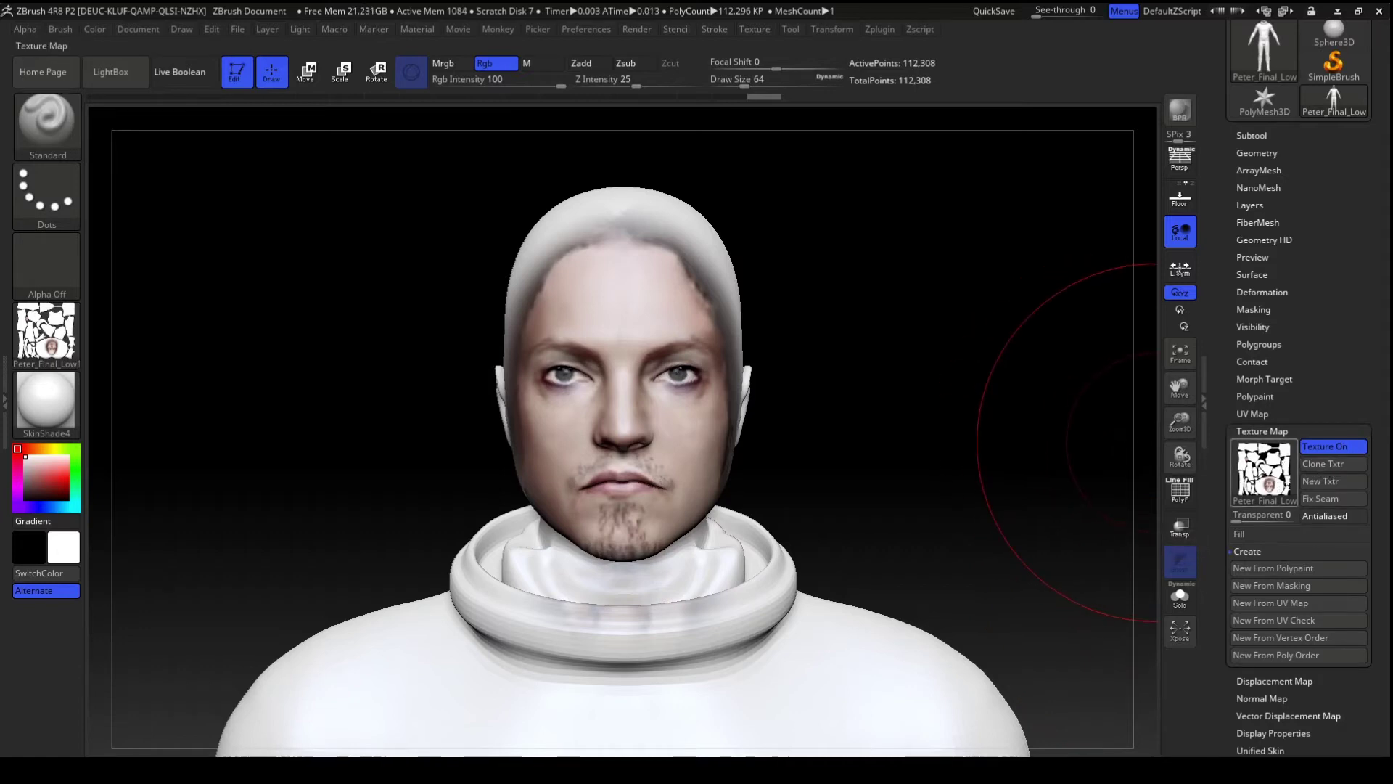
- Set the UV map size to 4096 and open the UV adjustment options
{"action": "mouse_move", "coordinate": [1275, 484]}
{"action": "left_click", "coordinate": [1252, 414]}
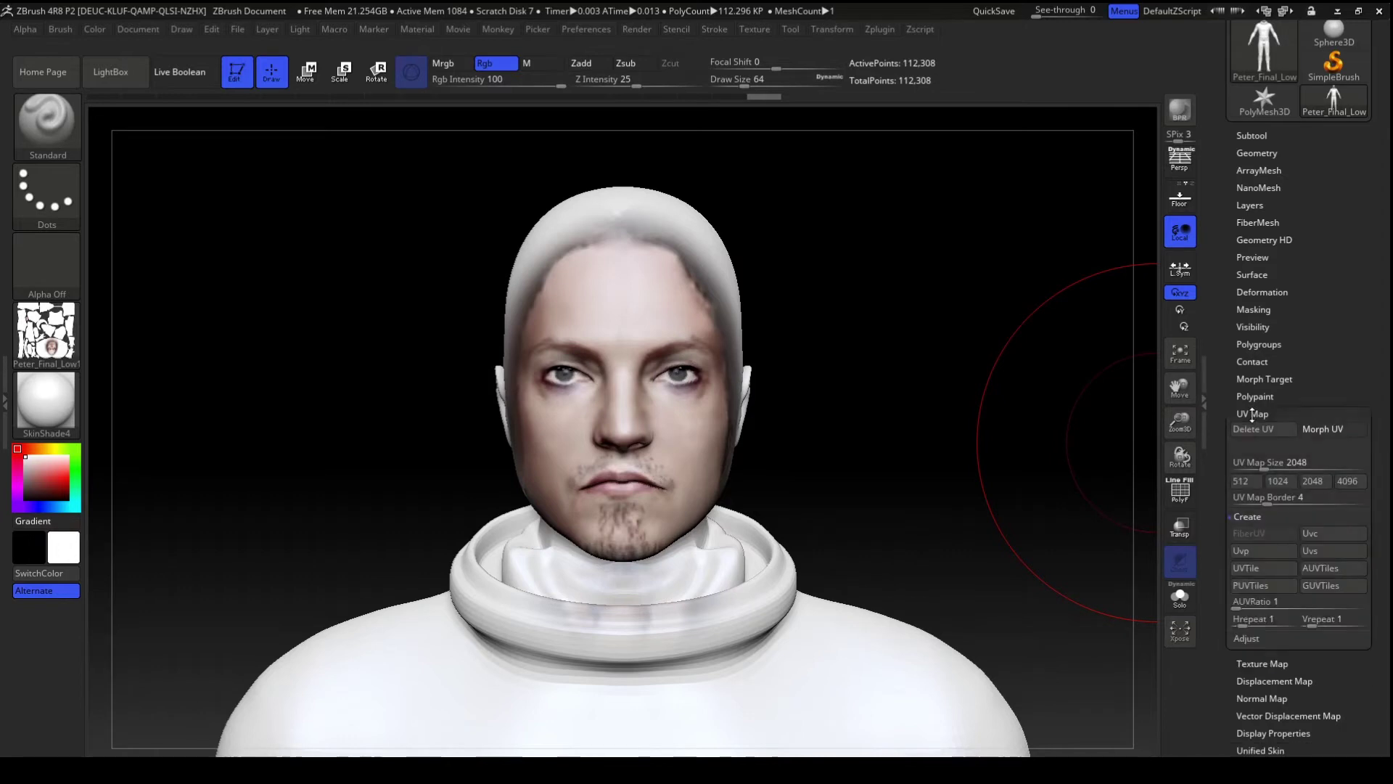
{"action": "left_click", "coordinate": [1348, 481]}
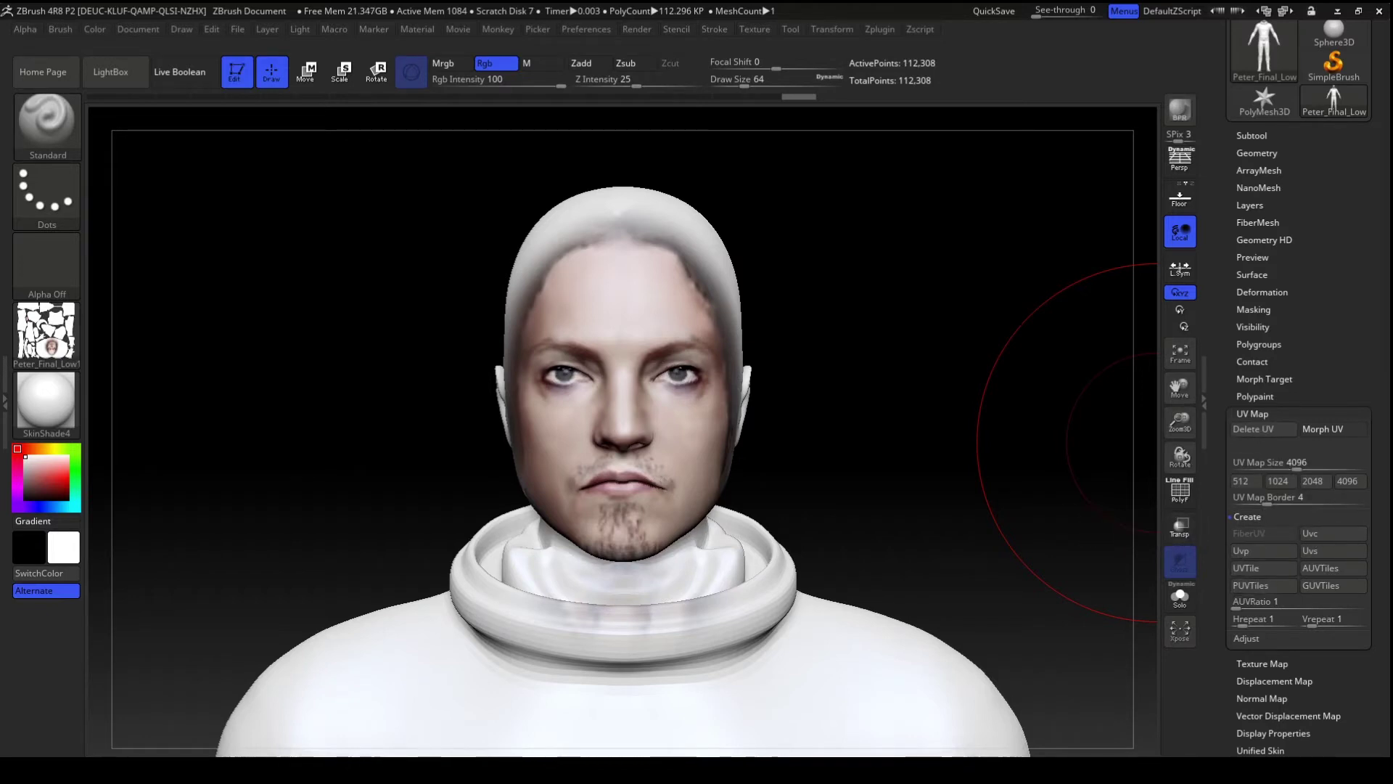
{"action": "left_click", "coordinate": [1252, 414]}
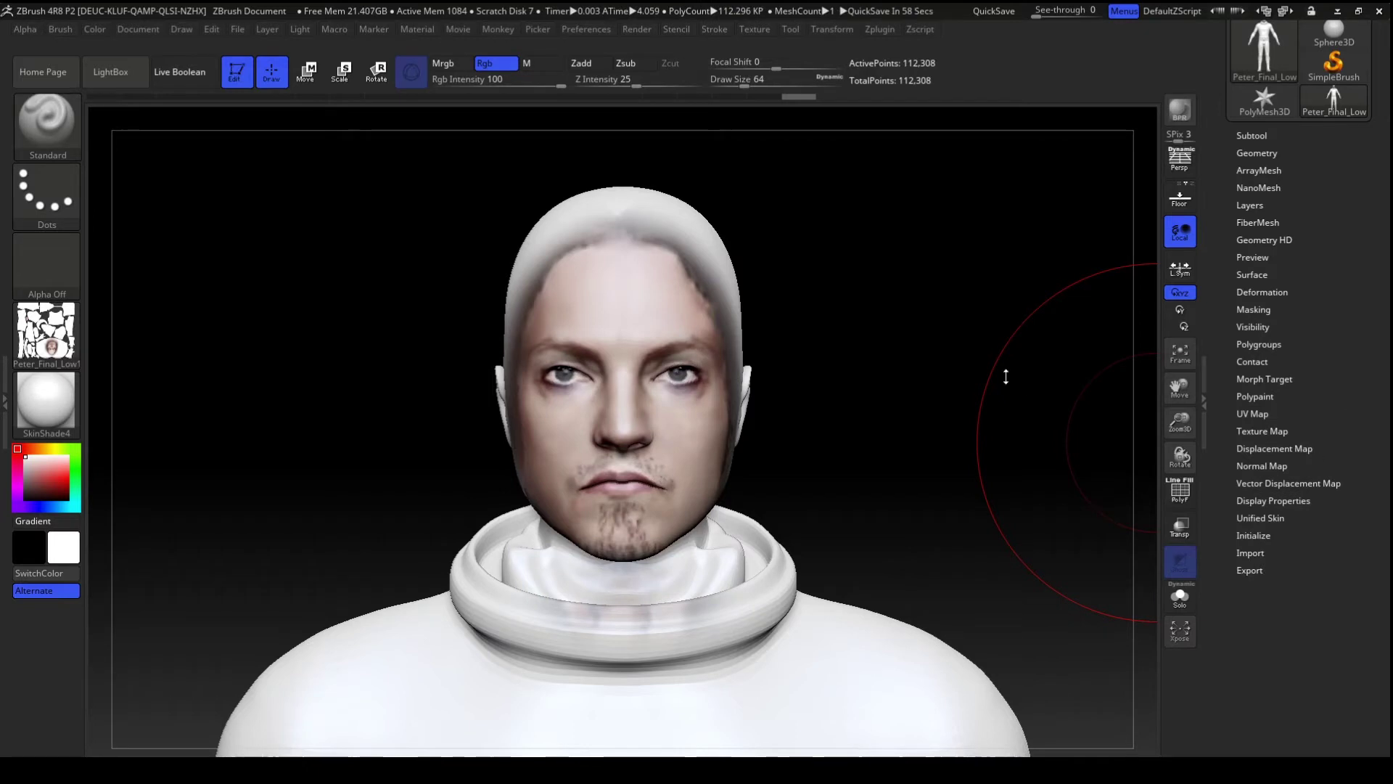
{"action": "left_click", "coordinate": [1252, 413]}
{"action": "left_click", "coordinate": [1245, 534]}
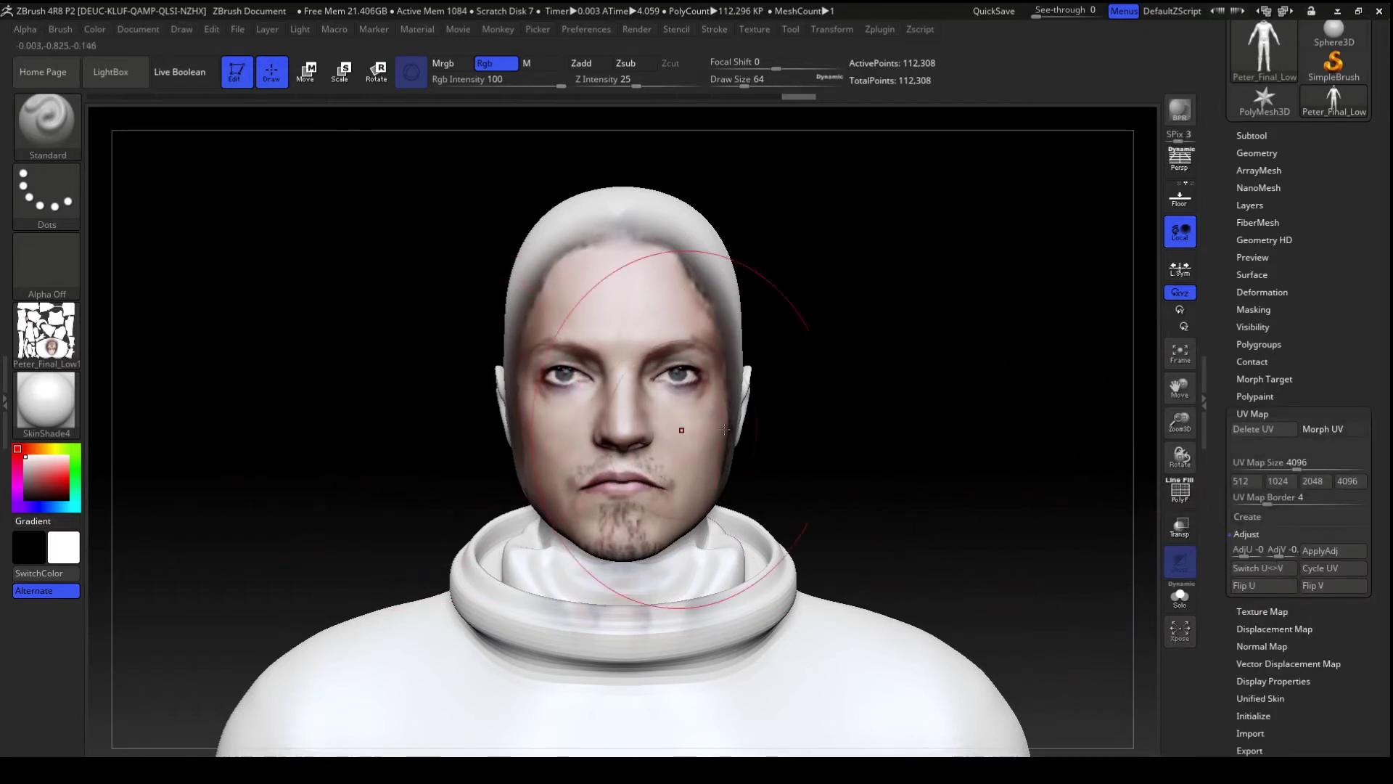
- Flip the model's UVs vertically and close the UV map options
{"action": "left_click", "coordinate": [1321, 585]}
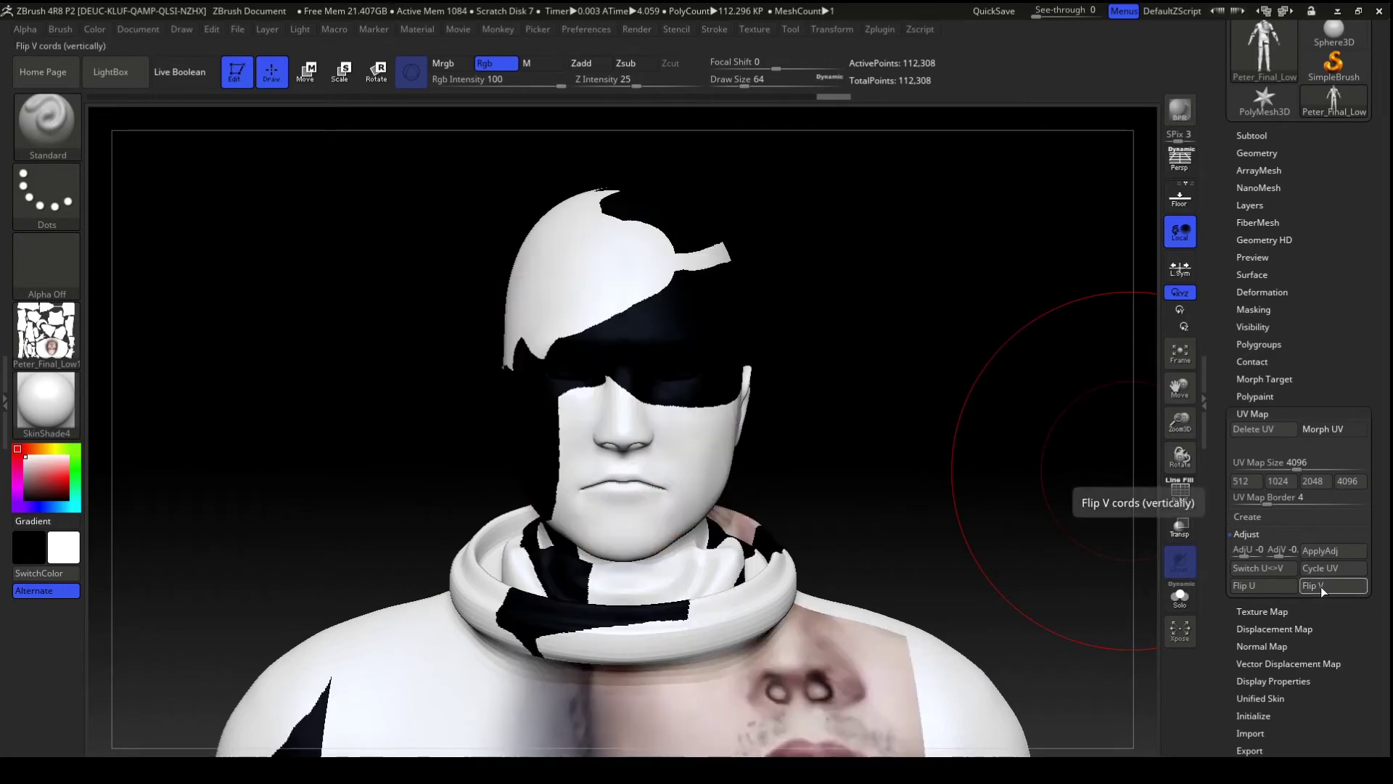
{"action": "mouse_move", "coordinate": [973, 445]}
{"action": "left_mouse_down"}
{"action": "mouse_move", "coordinate": [907, 446]}
{"action": "mouse_move", "coordinate": [969, 451]}
{"action": "left_mouse_up"}
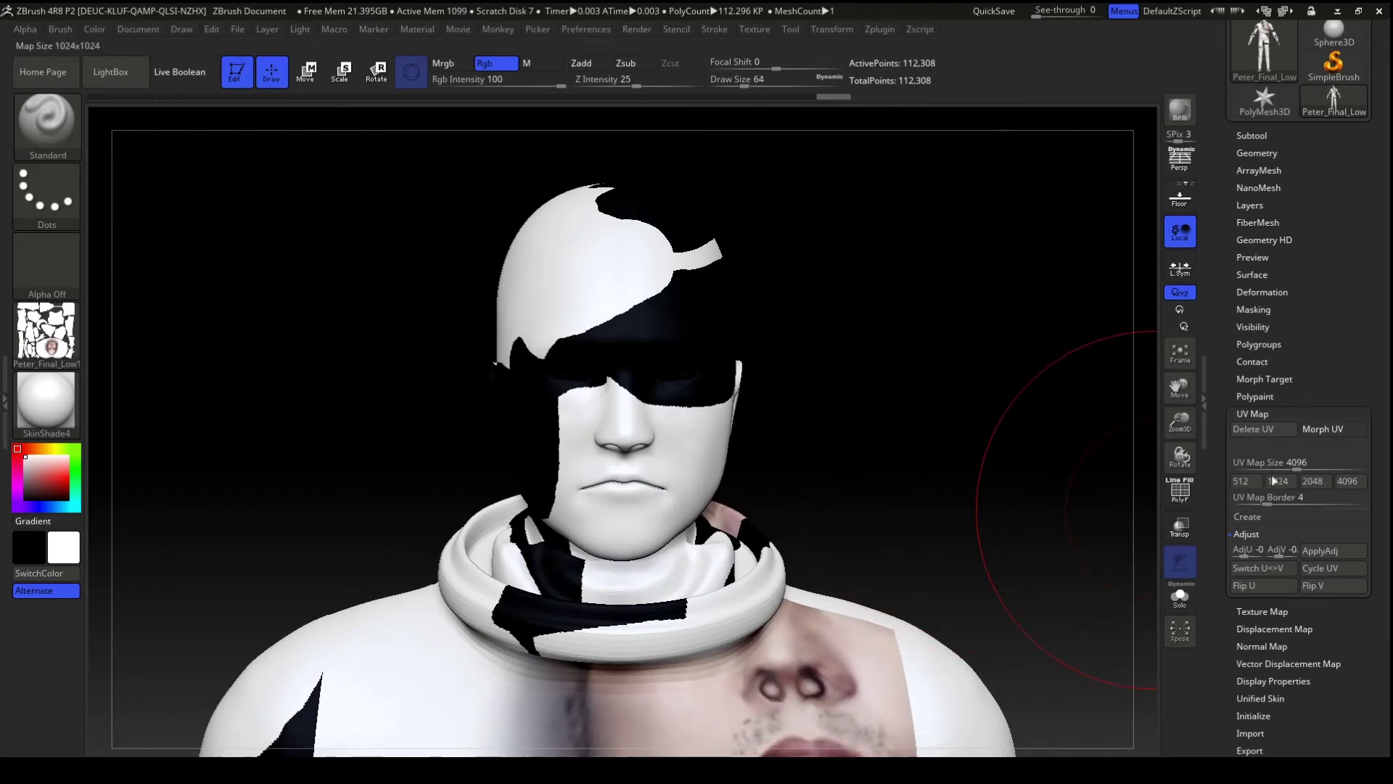
{"action": "left_click", "coordinate": [1260, 412]}
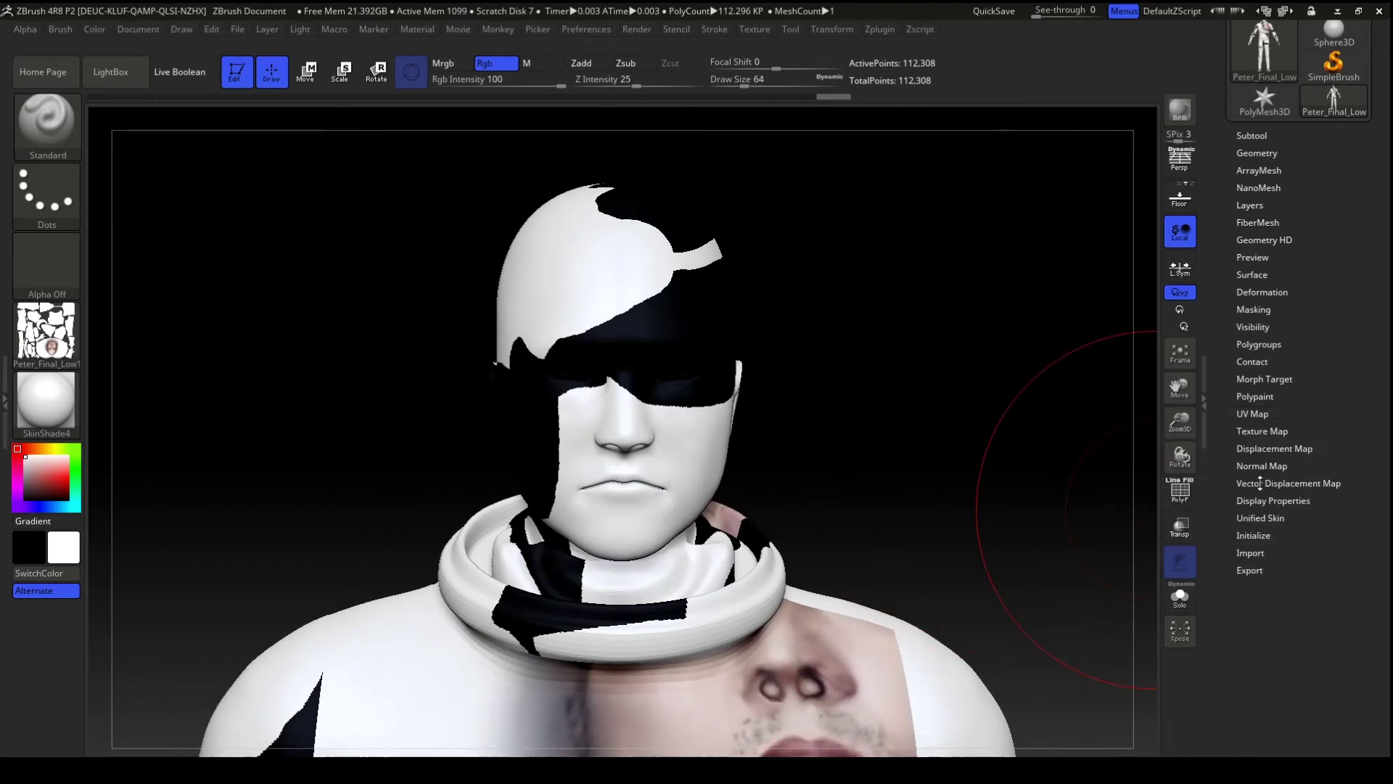
{"action": "mouse_move", "coordinate": [967, 508]}
{"action": "left_mouse_down", "text": "alt"}
{"action": "mouse_move", "coordinate": [833, 407]}
{"action": "mouse_move", "coordinate": [900, 428]}
{"action": "mouse_move", "coordinate": [831, 448]}
{"action": "left_mouse_up", "text": "alt"}
- Export the Peter_Final_Low texture as an image file and close ZBrush without saving the project
{"action": "left_click", "coordinate": [46, 333]}
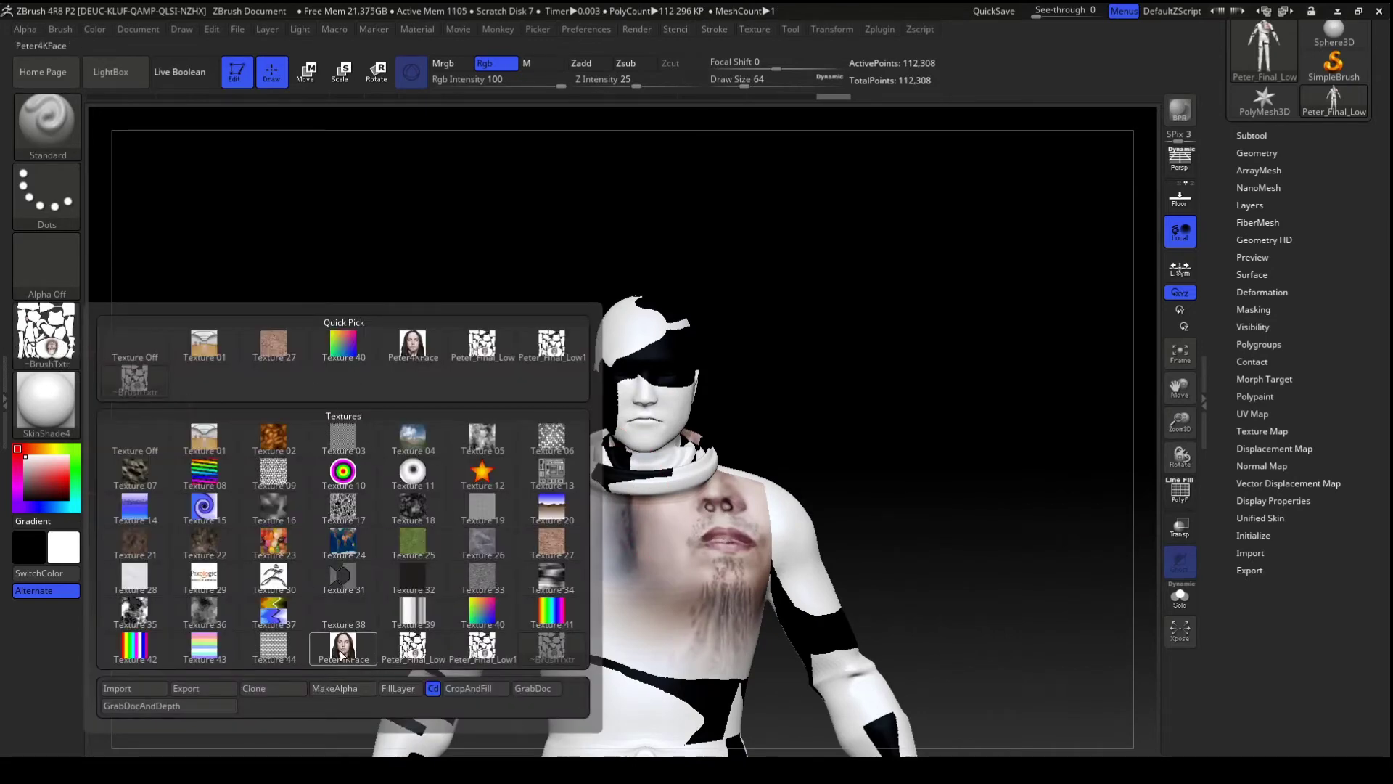
{"action": "mouse_move", "coordinate": [417, 651]}
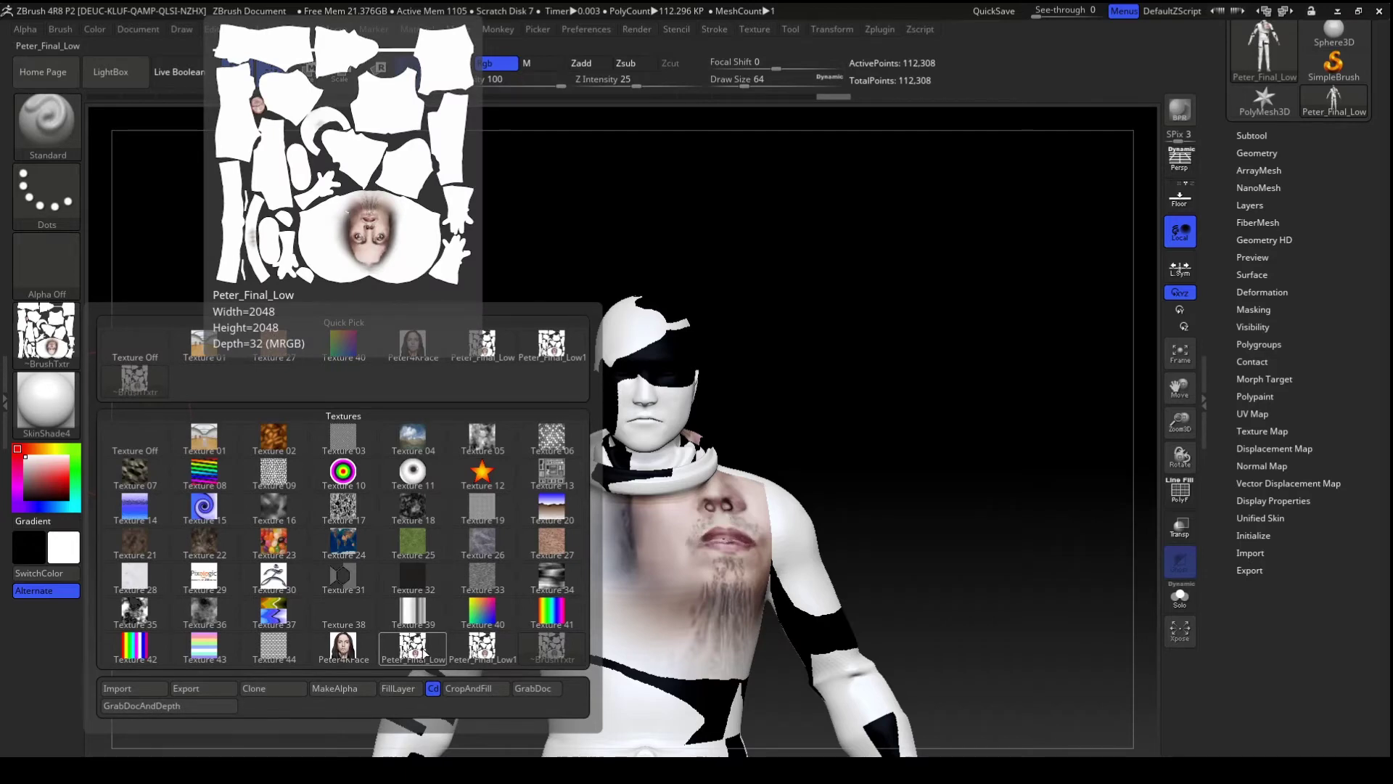
{"action": "left_click", "coordinate": [424, 653]}
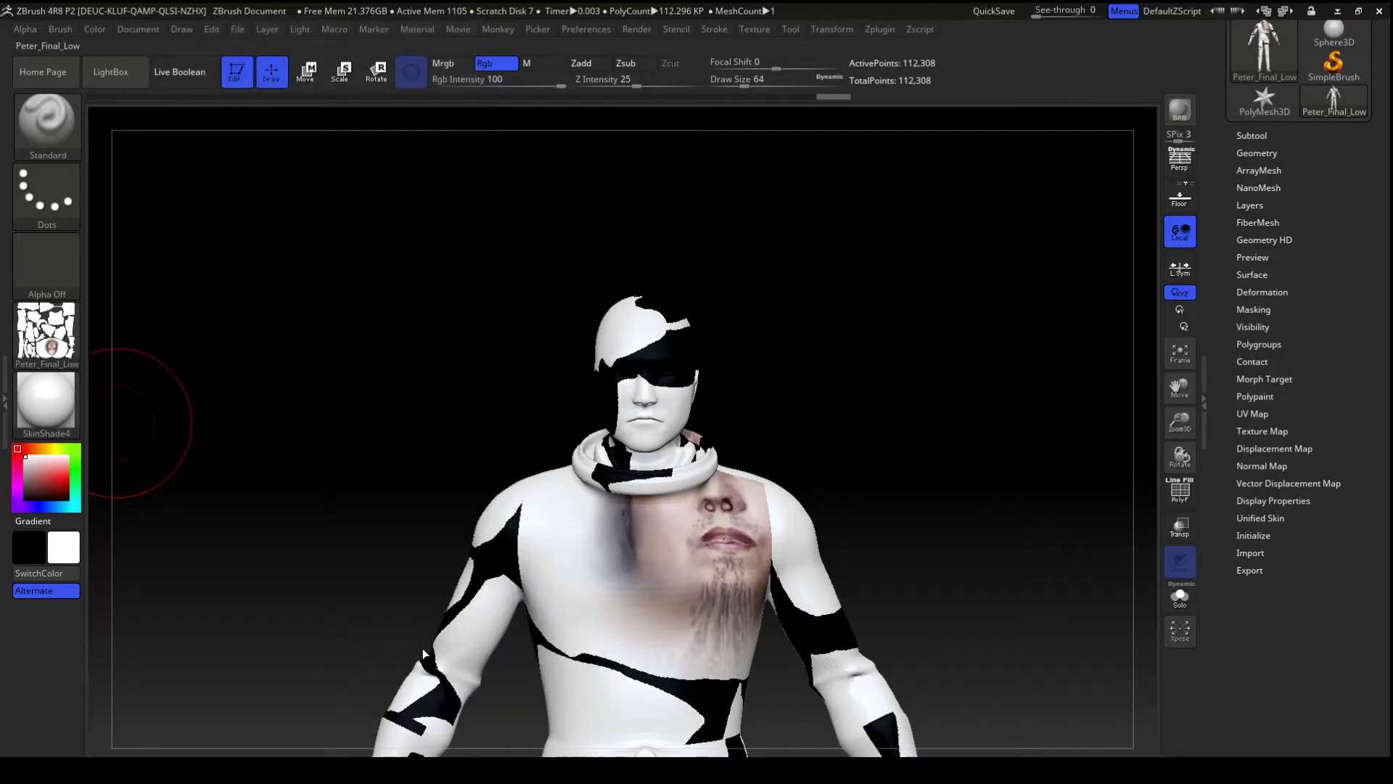
{"action": "left_click", "coordinate": [50, 343]}
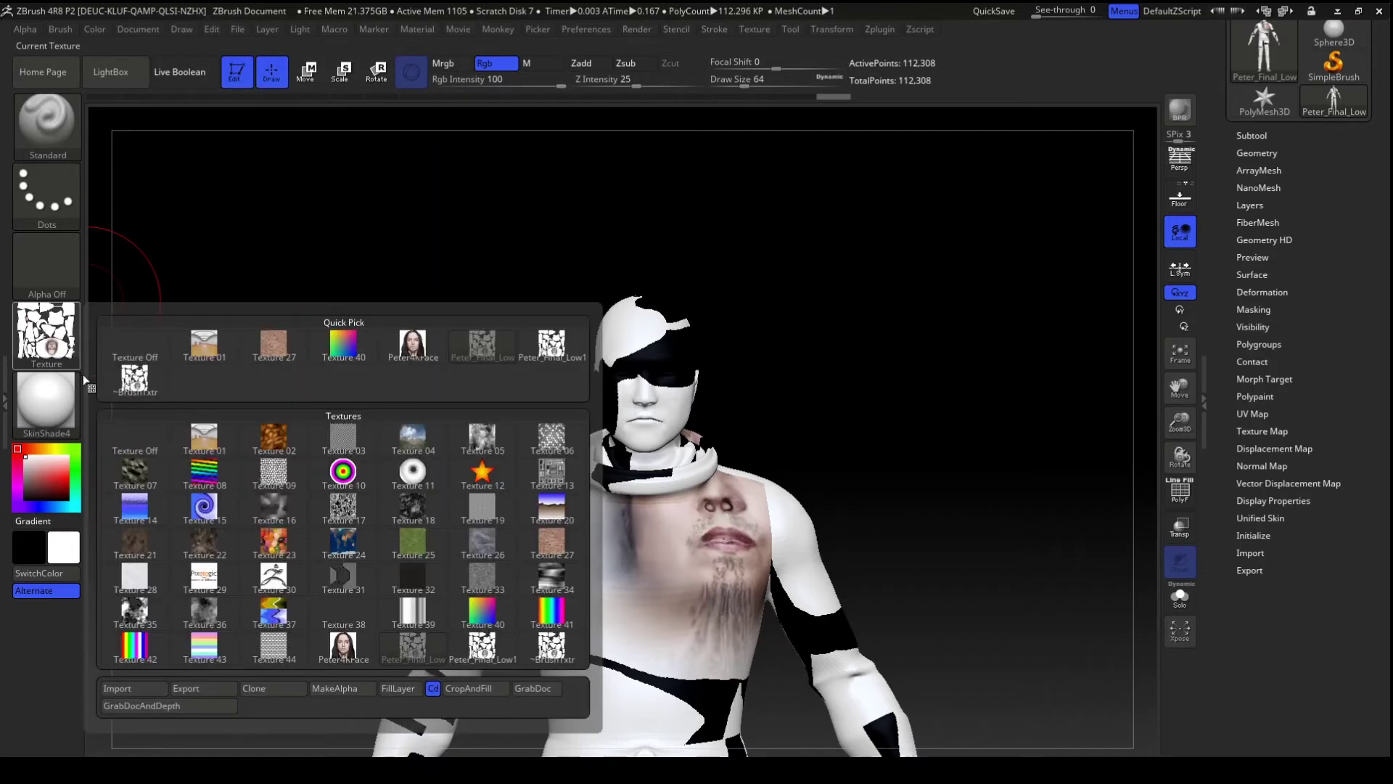
{"action": "left_click", "coordinate": [187, 689]}
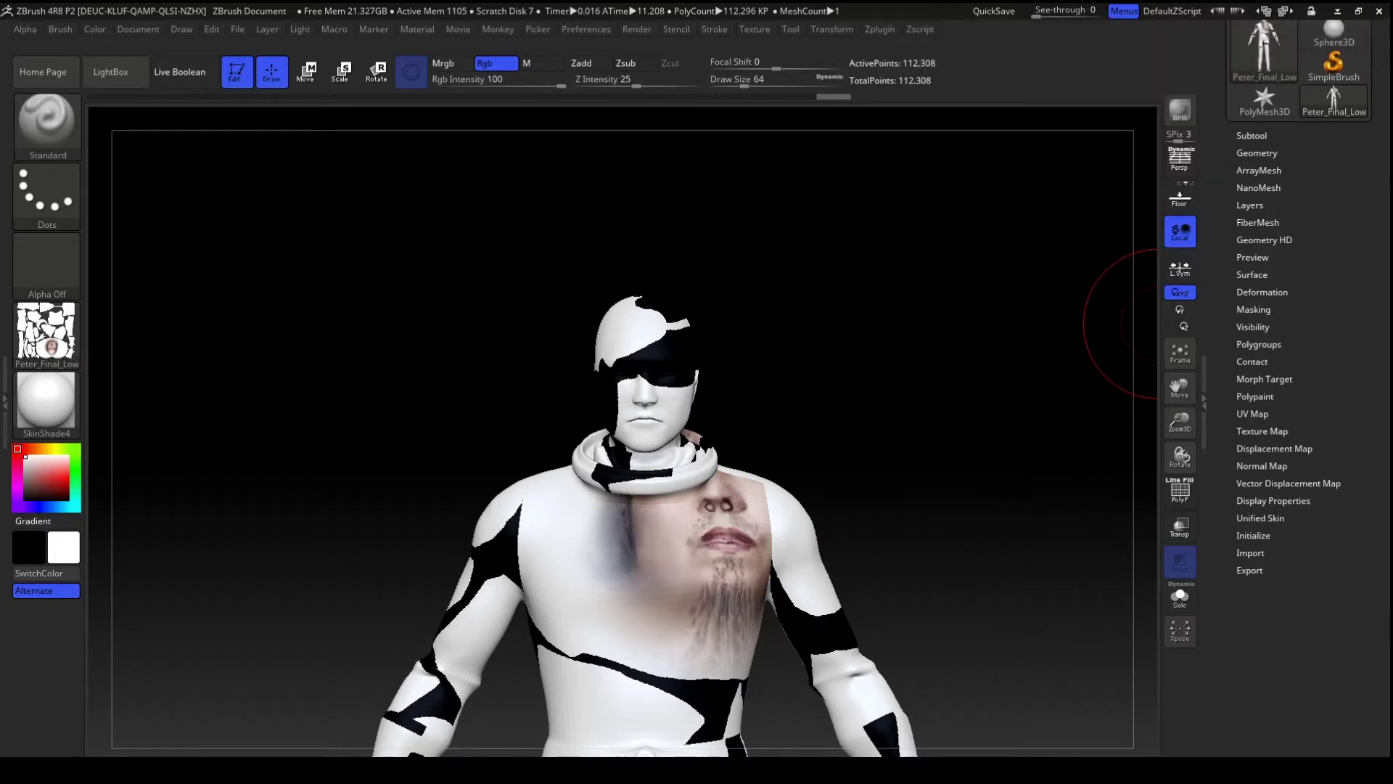
{"action": "left_click", "coordinate": [1381, 11]}
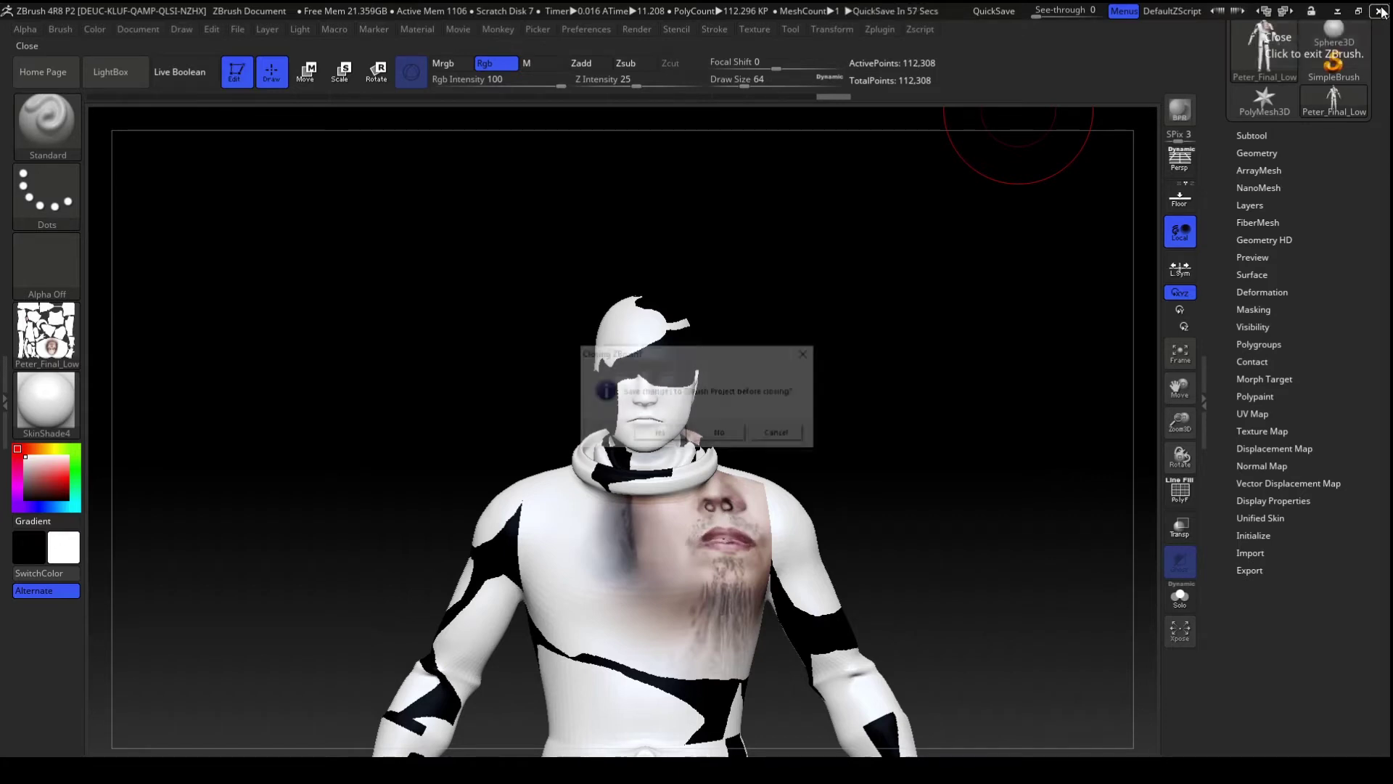
{"action": "left_click", "coordinate": [734, 434]}
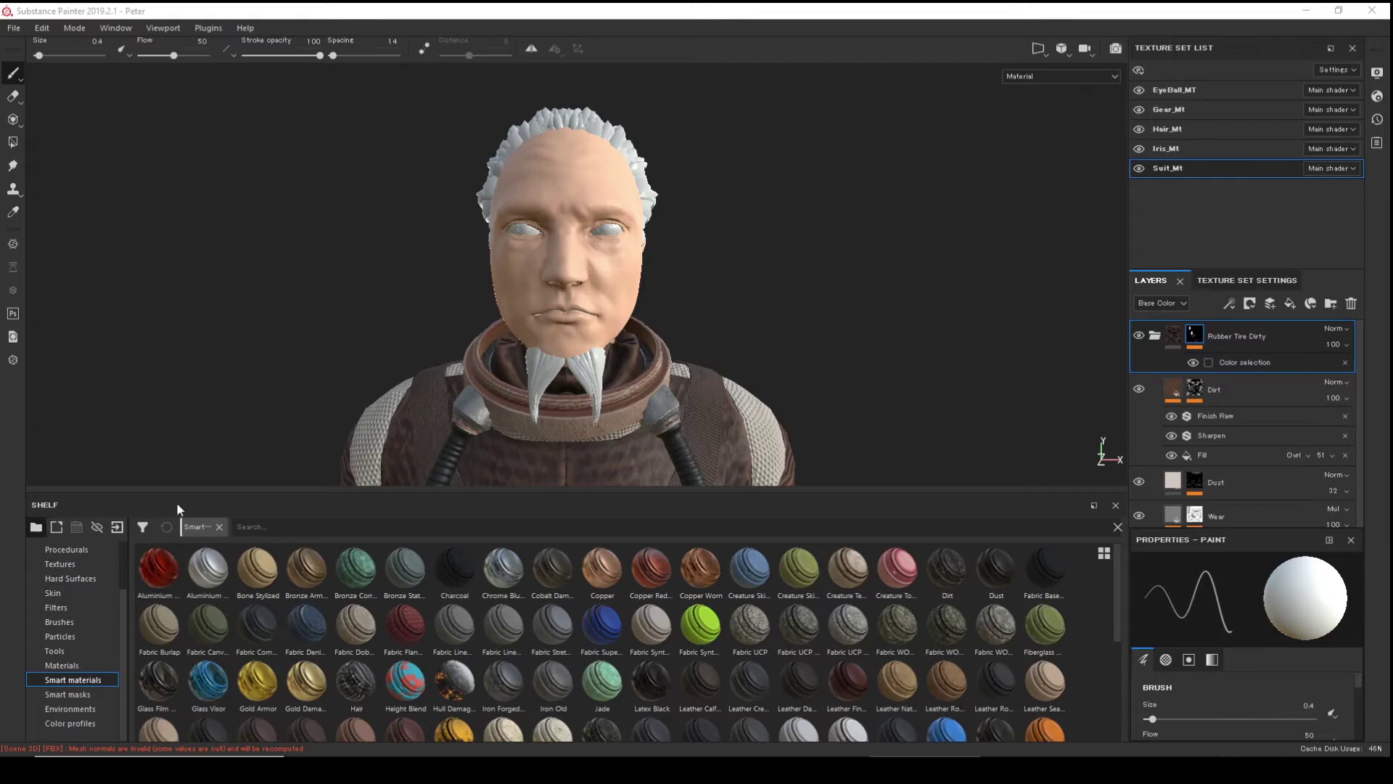
{"action": "left_click", "coordinate": [118, 528]}
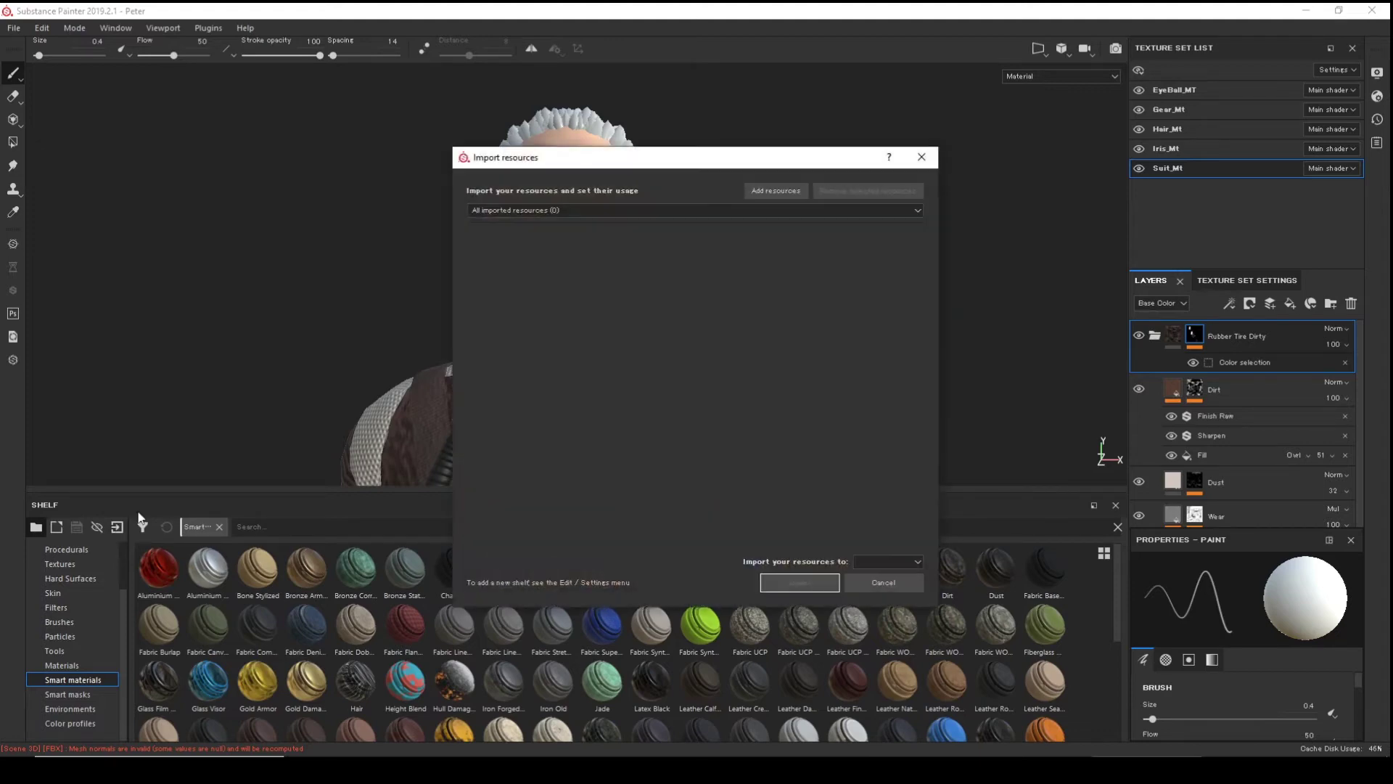
{"action": "left_click", "coordinate": [776, 192]}
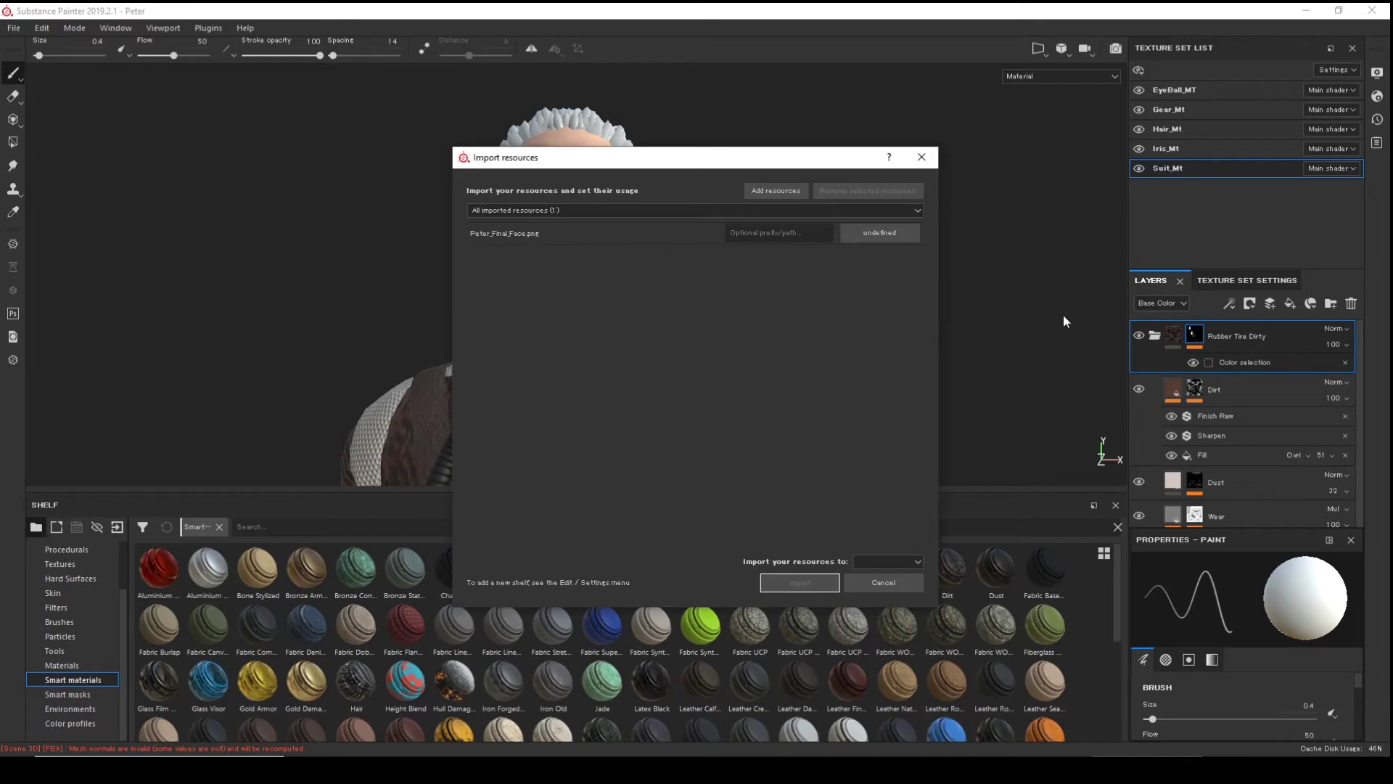
{"action": "left_click", "coordinate": [874, 233]}
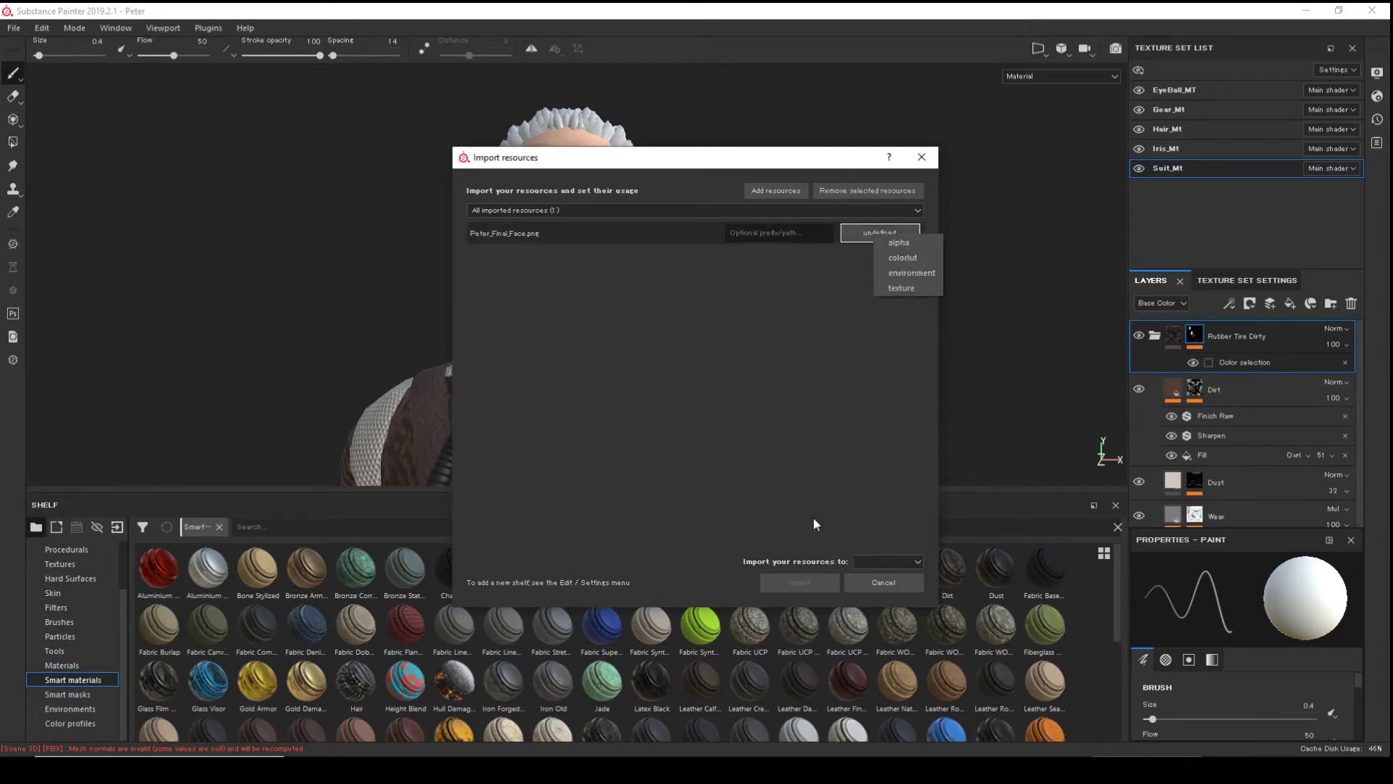
{"action": "left_click", "coordinate": [900, 256]}
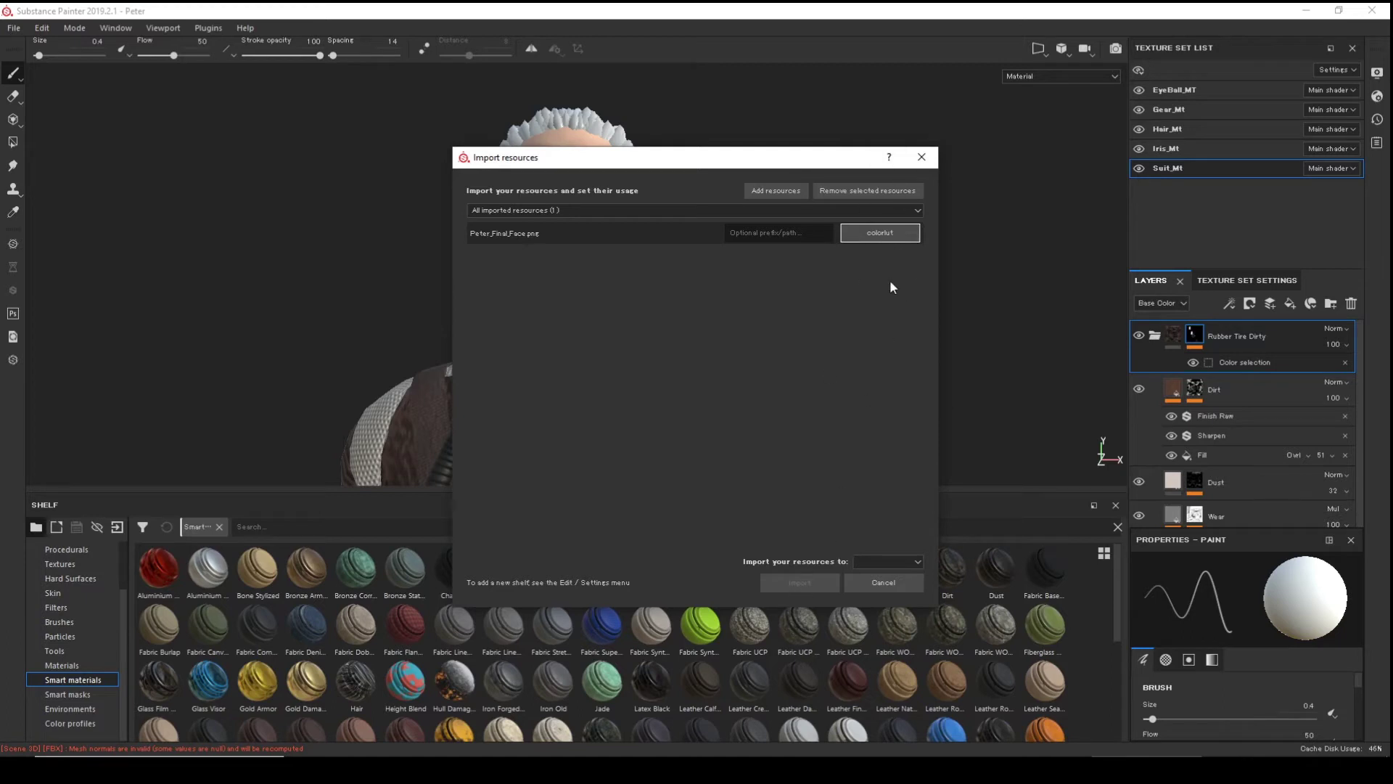
{"action": "left_click", "coordinate": [723, 209]}
{"action": "left_click", "coordinate": [723, 210]}
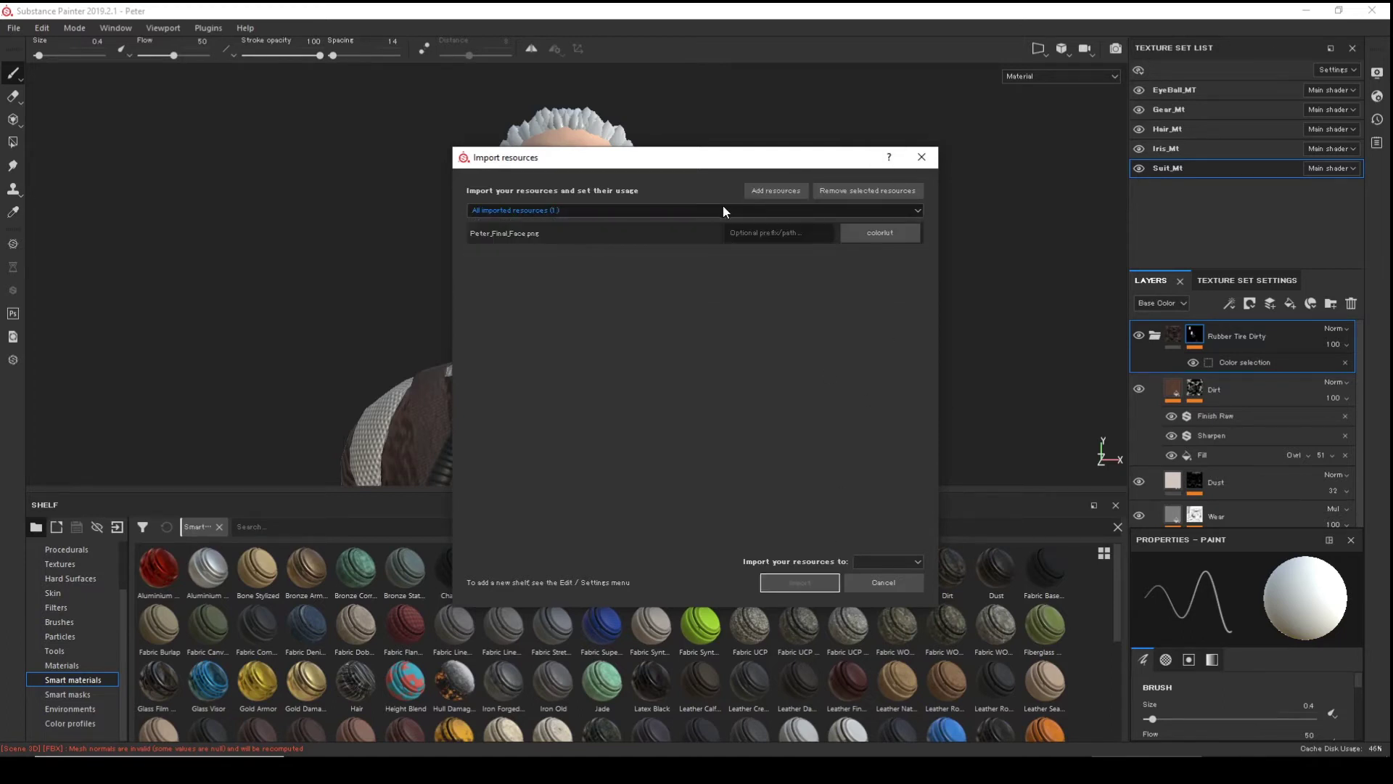
{"action": "left_click", "coordinate": [889, 562]}
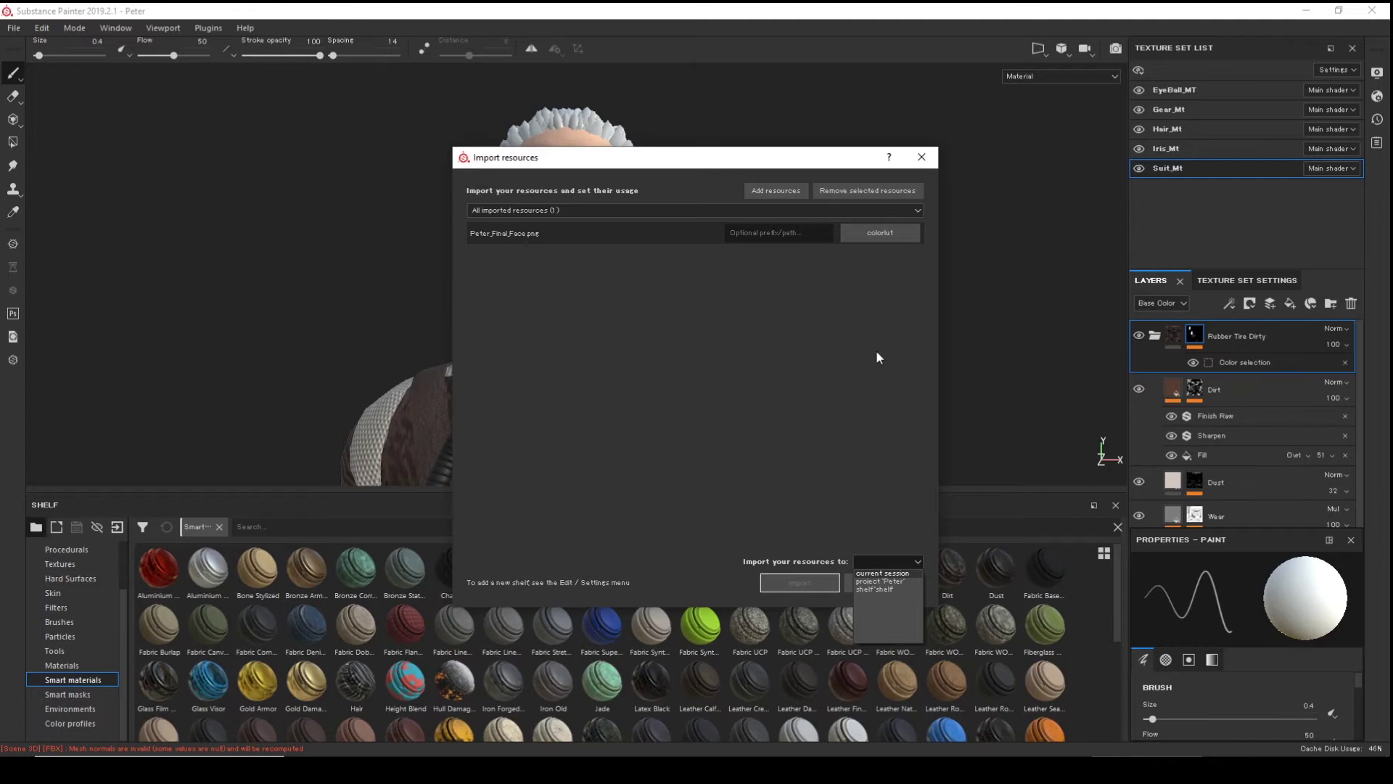
{"action": "left_click", "coordinate": [923, 158]}
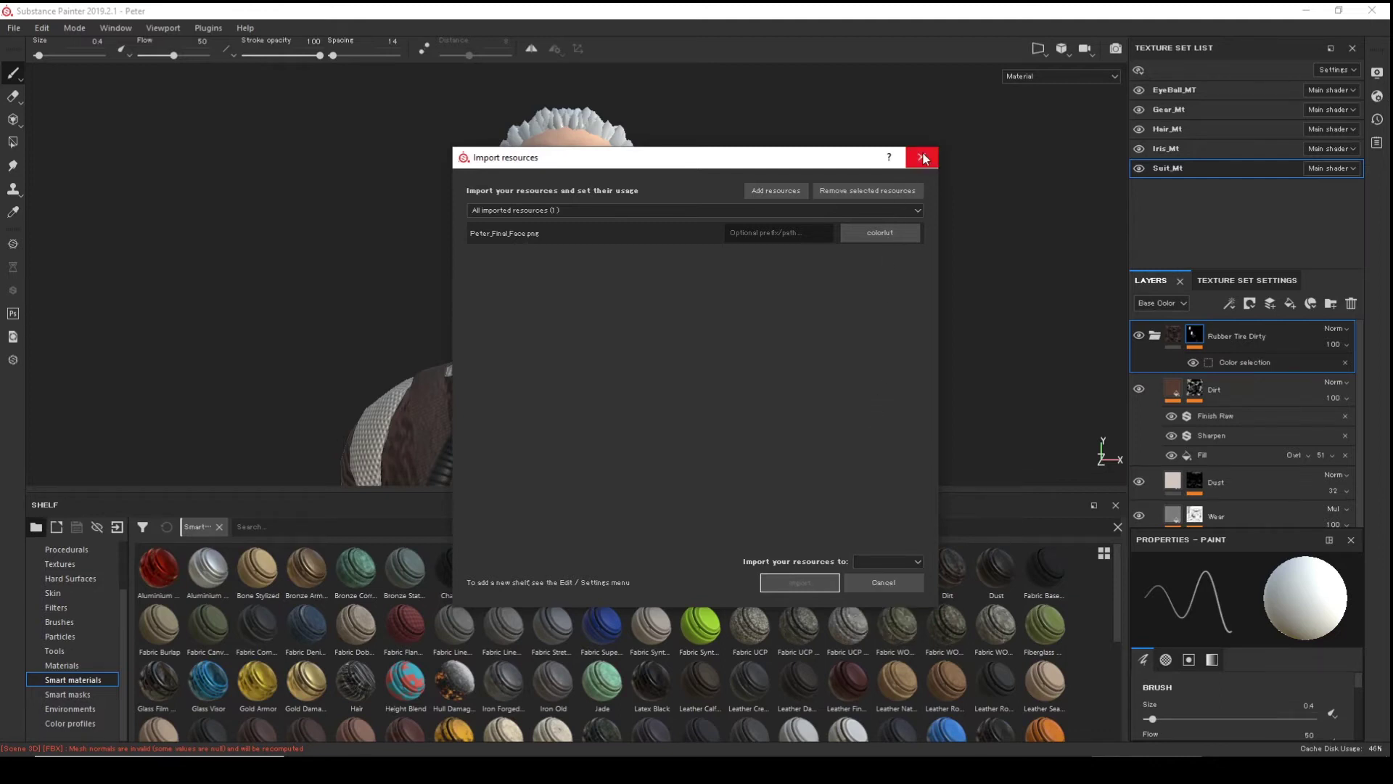
{"action": "left_click", "coordinate": [923, 157]}
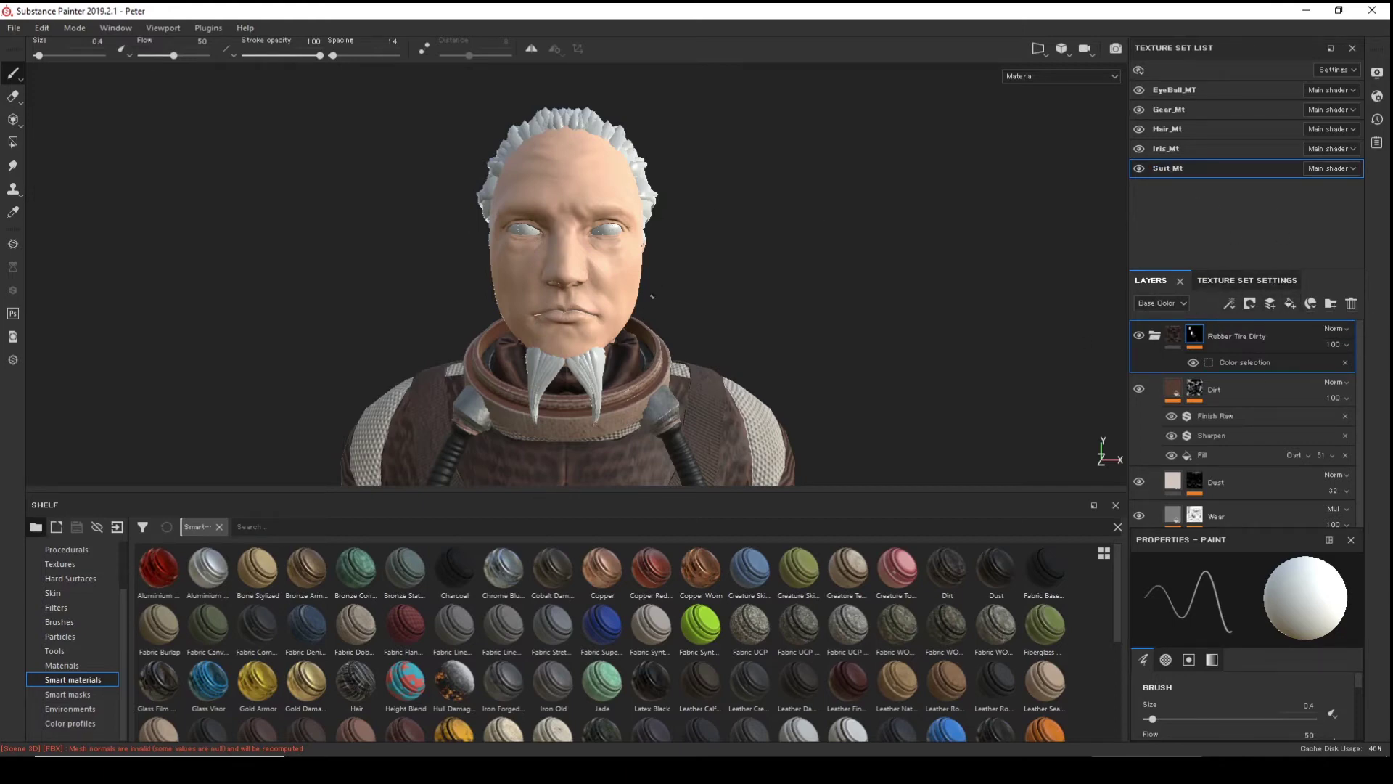
- Add a fill layer to the Suit_M1 texture set and leave only its color channel enabled
{"action": "left_click", "coordinate": [1290, 304]}
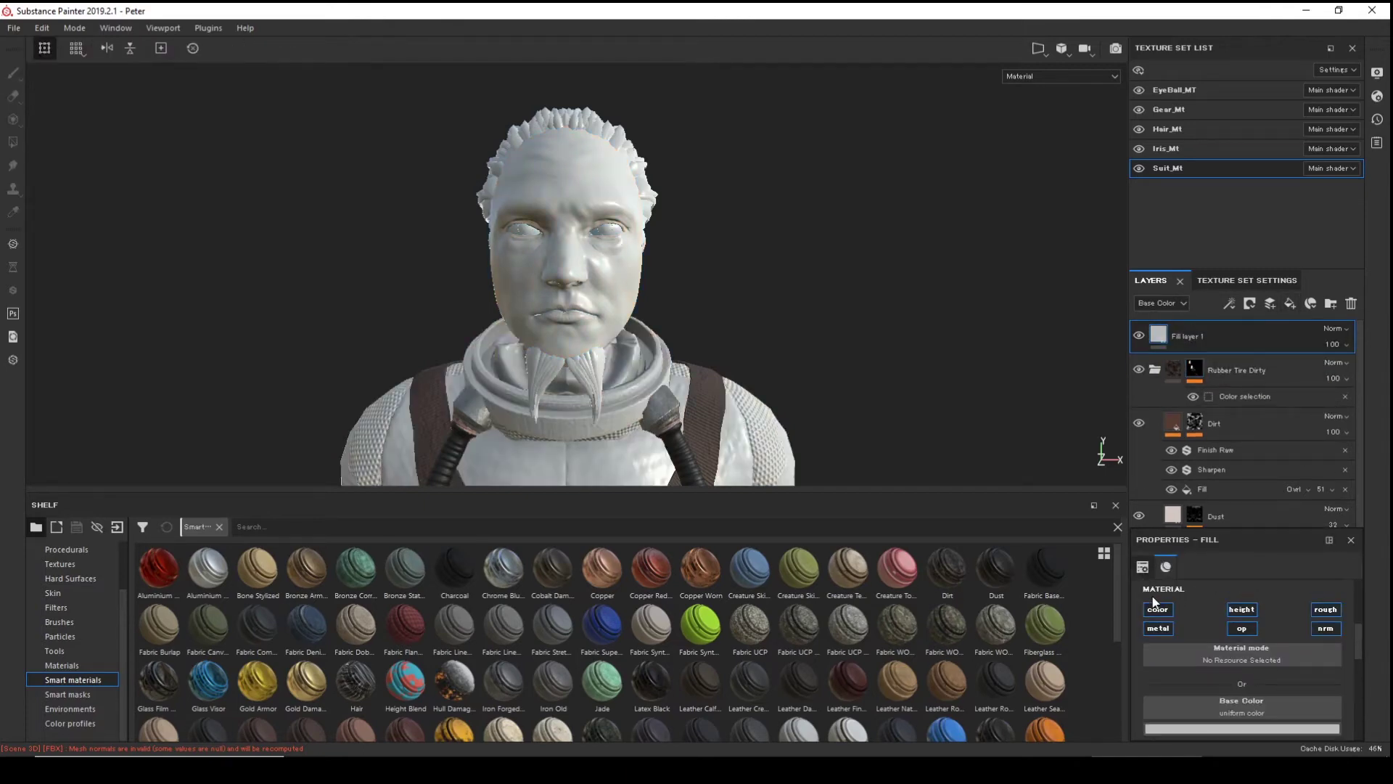
{"action": "left_click", "coordinate": [1241, 629]}
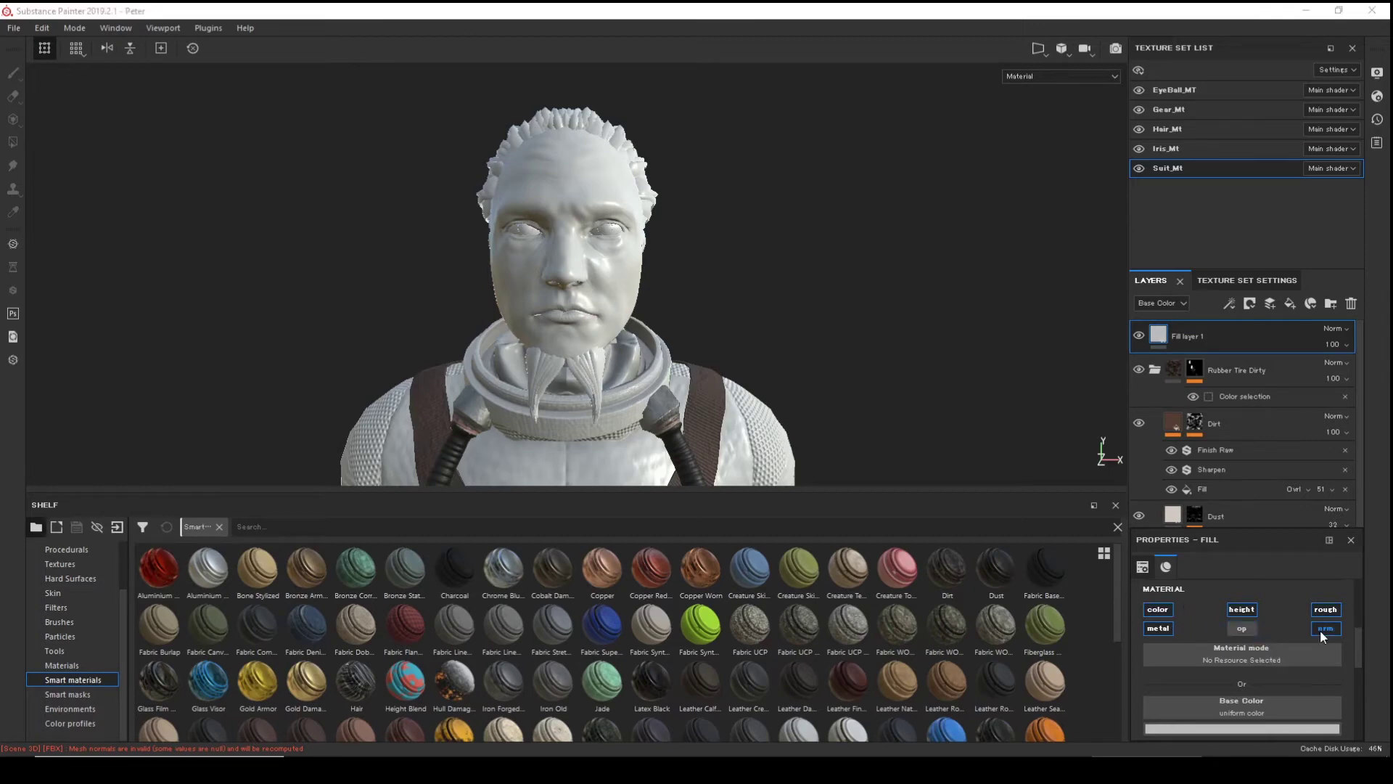
{"action": "left_click", "coordinate": [1324, 628]}
{"action": "left_click", "coordinate": [1325, 609]}
{"action": "left_click", "coordinate": [1242, 609]}
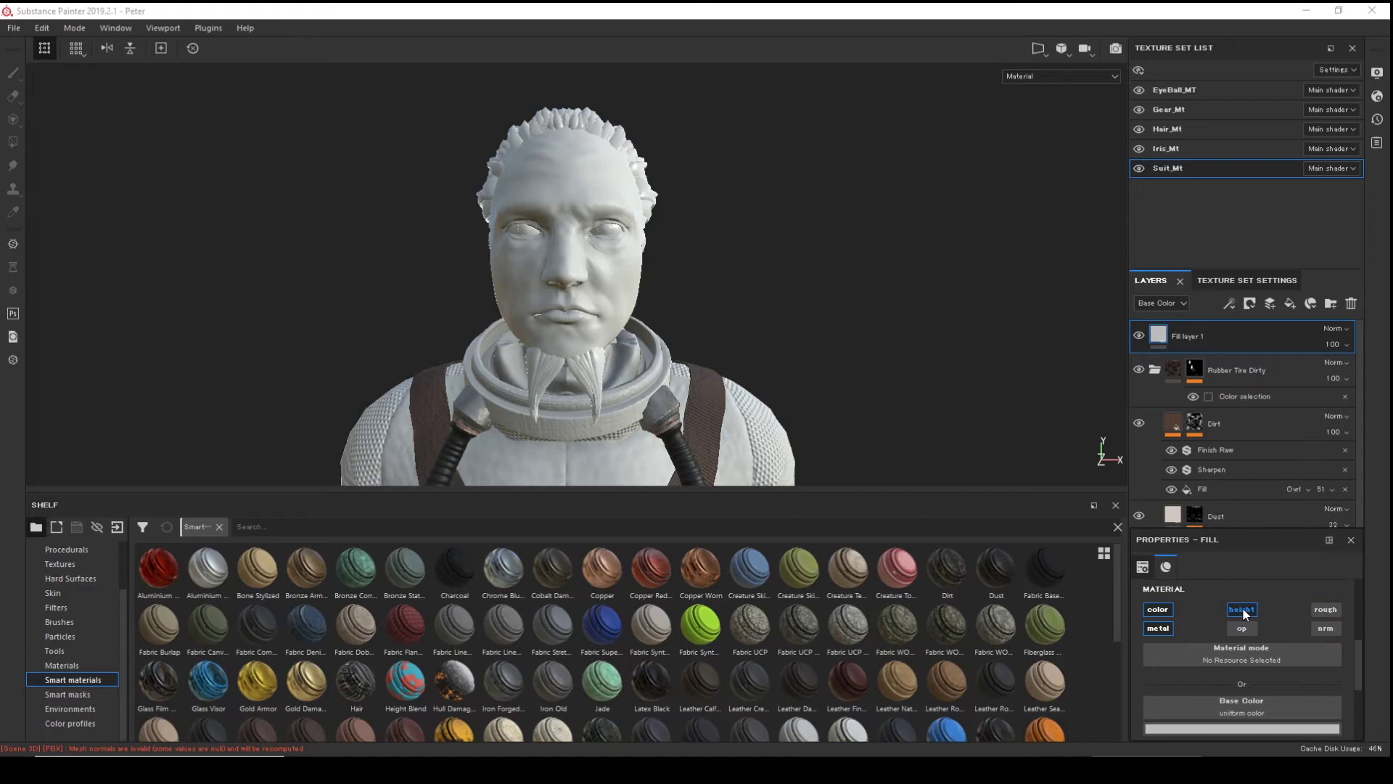
{"action": "left_click", "coordinate": [1160, 628]}
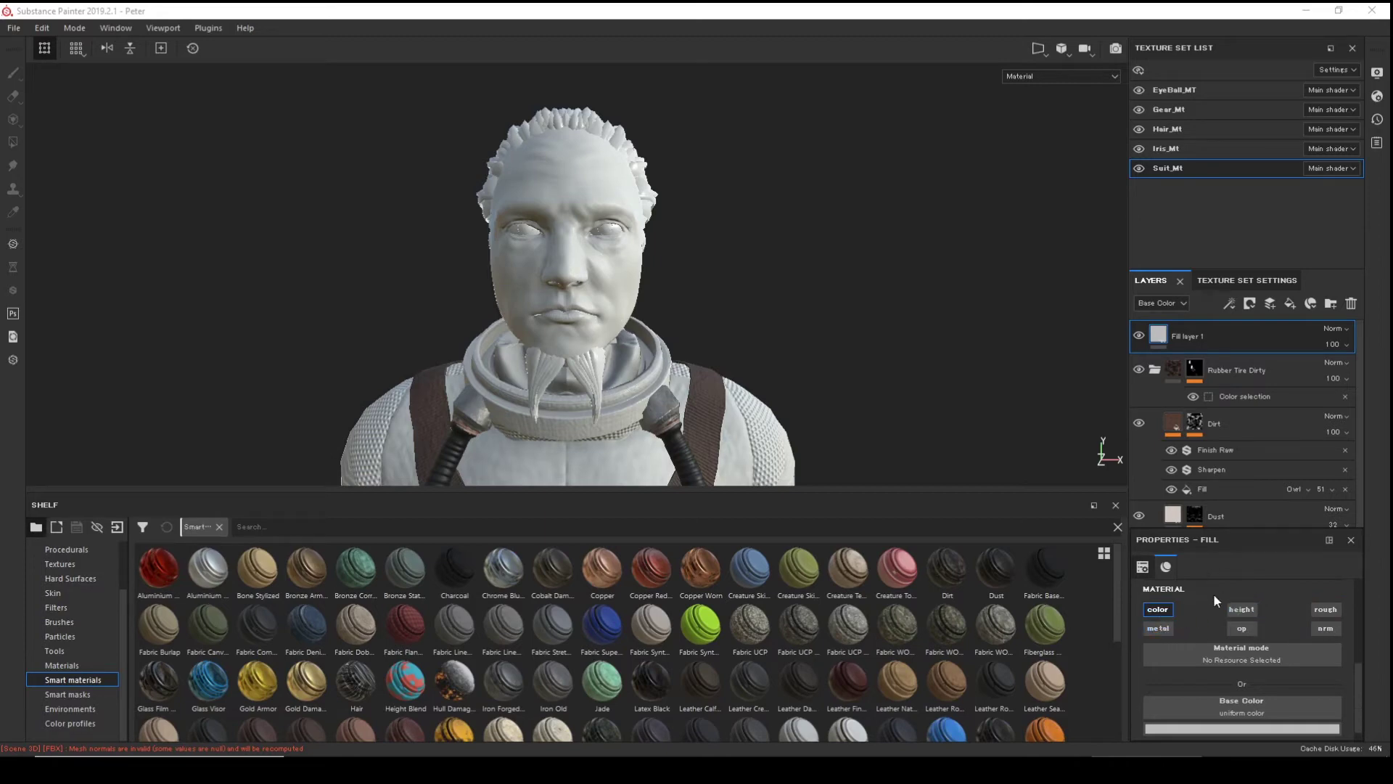
- Search the resources for "face" and assign the white-background Face texture as the fill layer's base color
{"action": "scroll", "coordinate": [1208, 595], "scroll_direction": "down", "scroll_amount": 1}
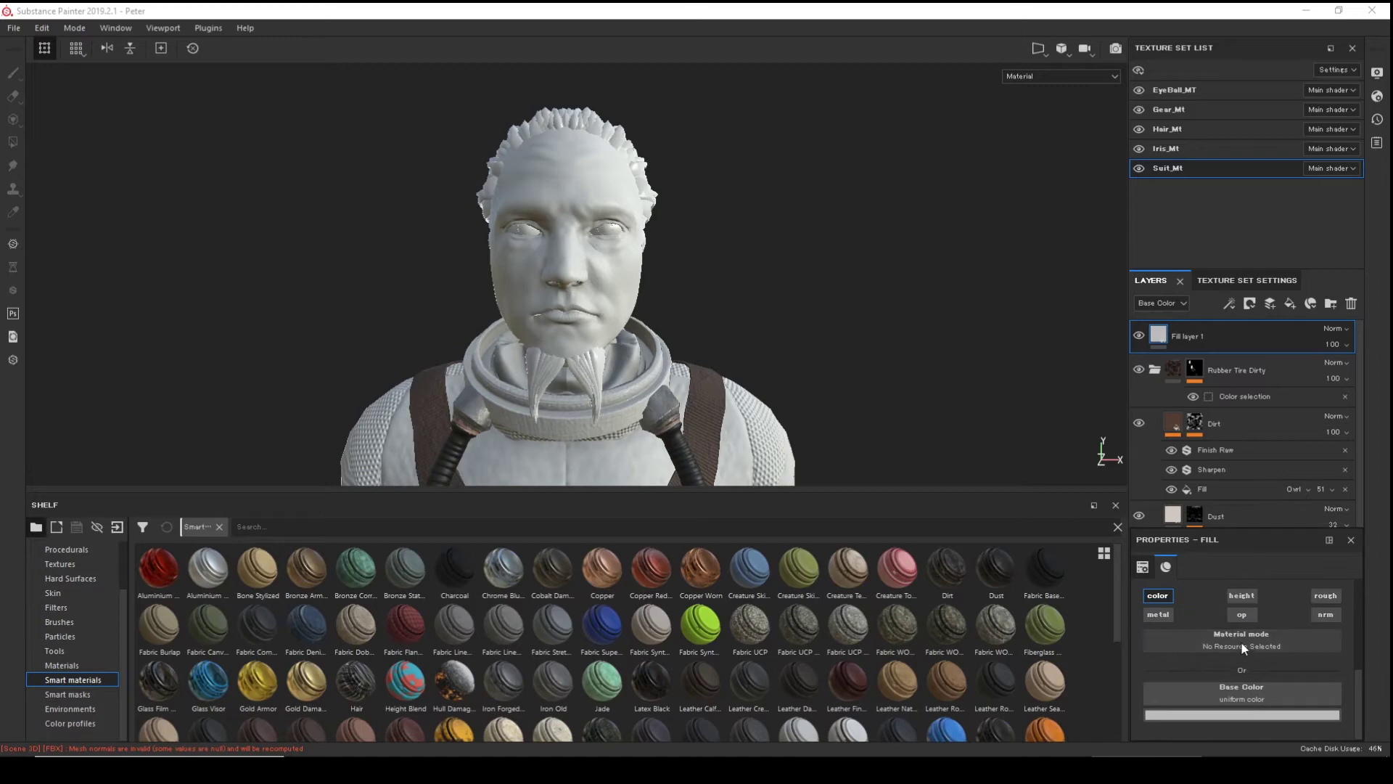
{"action": "left_click", "coordinate": [1248, 692]}
{"action": "type", "text": "face"}
{"action": "scroll", "coordinate": [1244, 598], "scroll_direction": "up", "scroll_amount": 5}
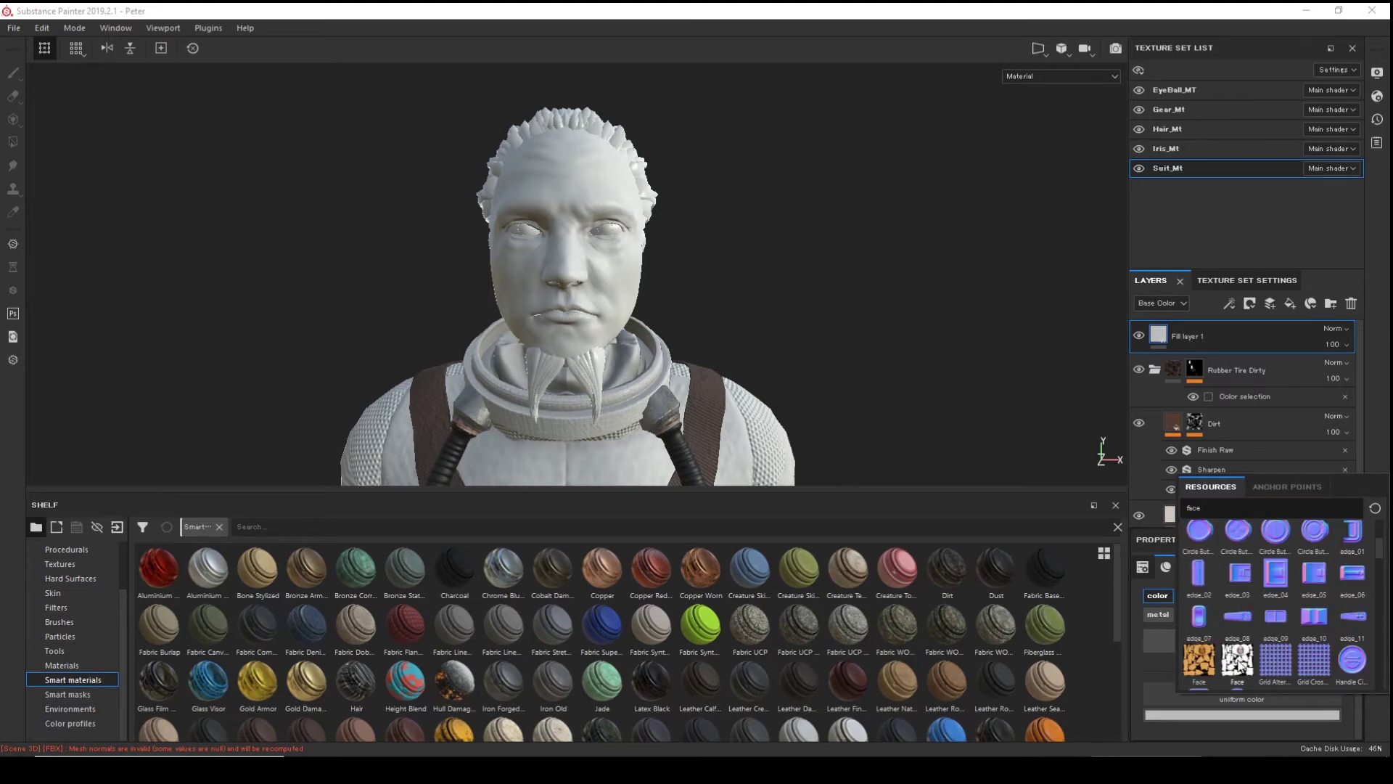
{"action": "left_click", "coordinate": [1240, 662]}
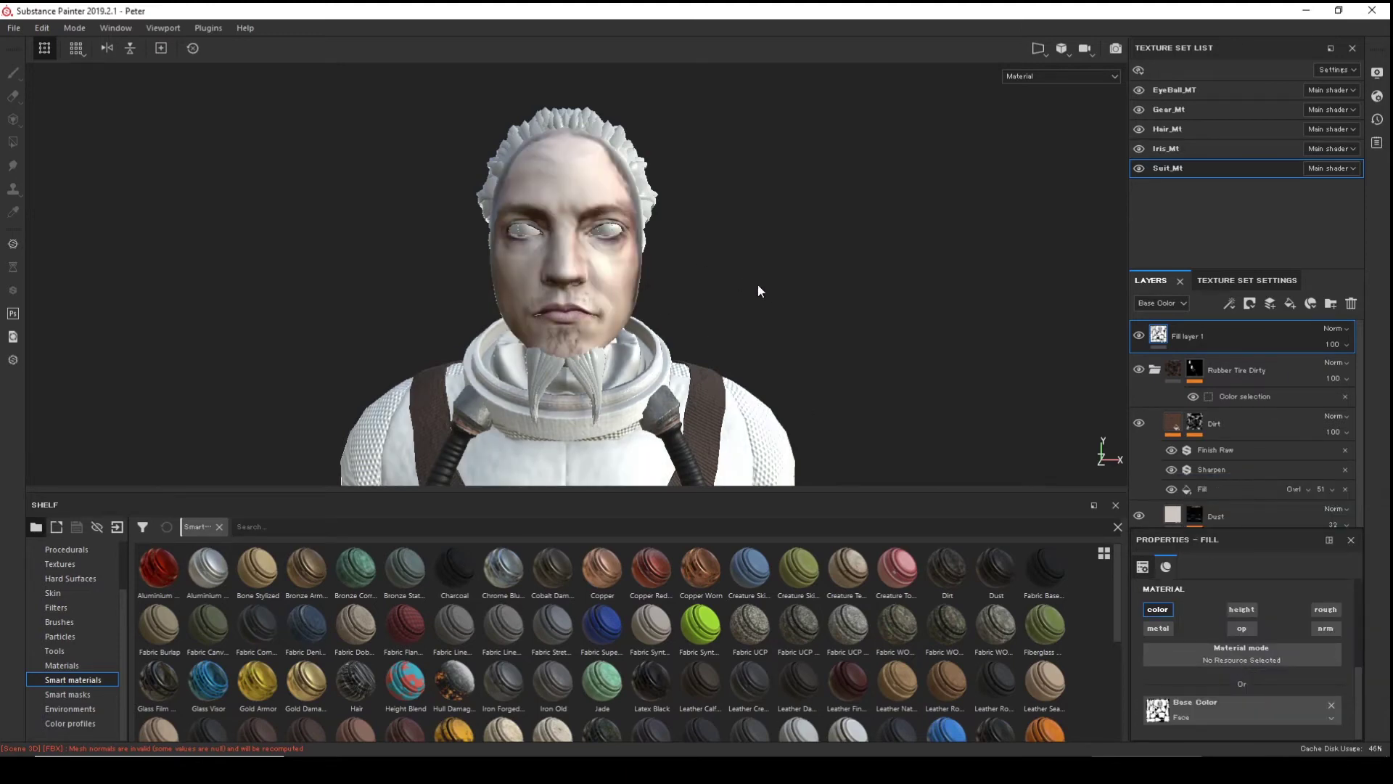
- Try the orange-tinted Face texture as the fill layer's base color and undo the change
{"action": "left_click_drag", "start_coordinate": [693, 283], "coordinate": [746, 324], "text": "alt"}
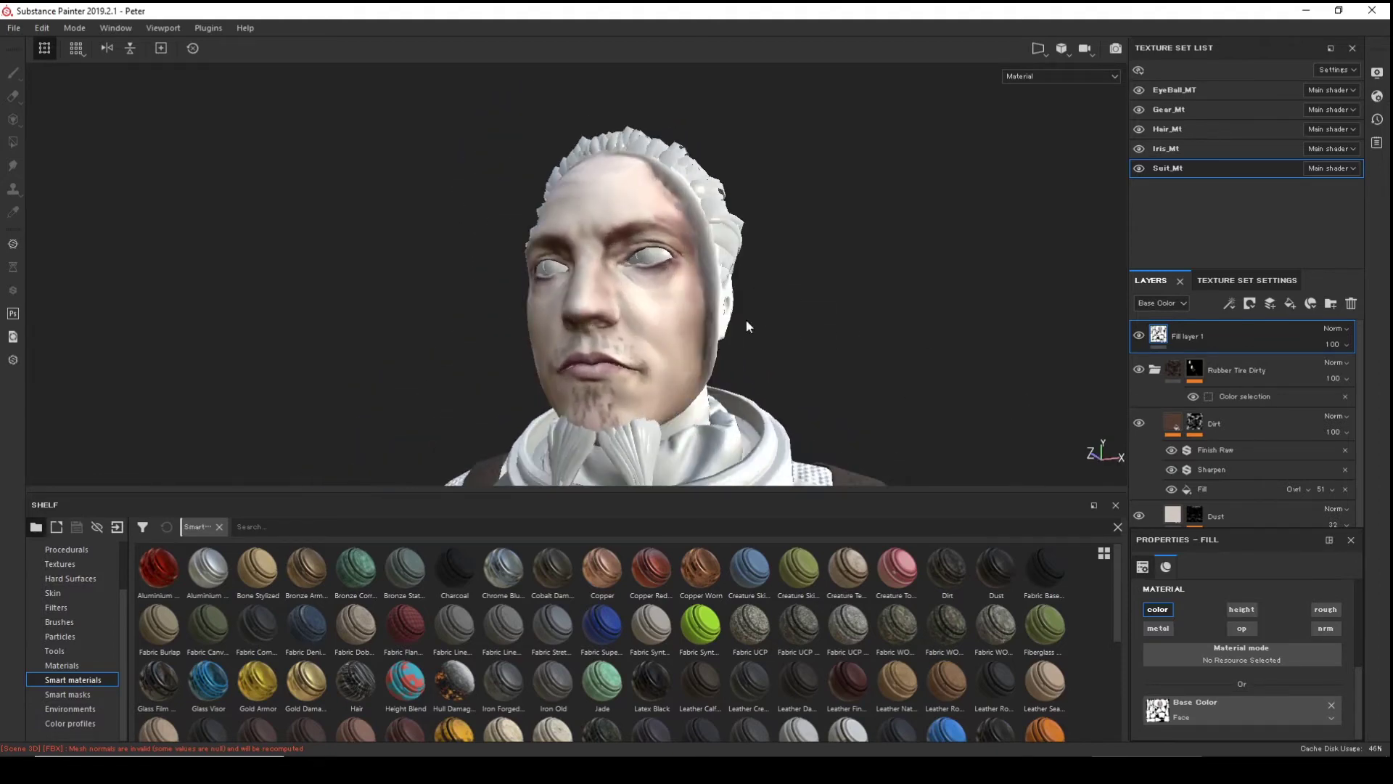
{"action": "middle_click_drag", "start_coordinate": [747, 324], "coordinate": [759, 203], "text": "alt"}
{"action": "left_click_drag", "start_coordinate": [759, 203], "coordinate": [815, 261], "text": "alt"}
{"action": "middle_click_drag", "start_coordinate": [799, 222], "coordinate": [798, 268], "text": "alt"}
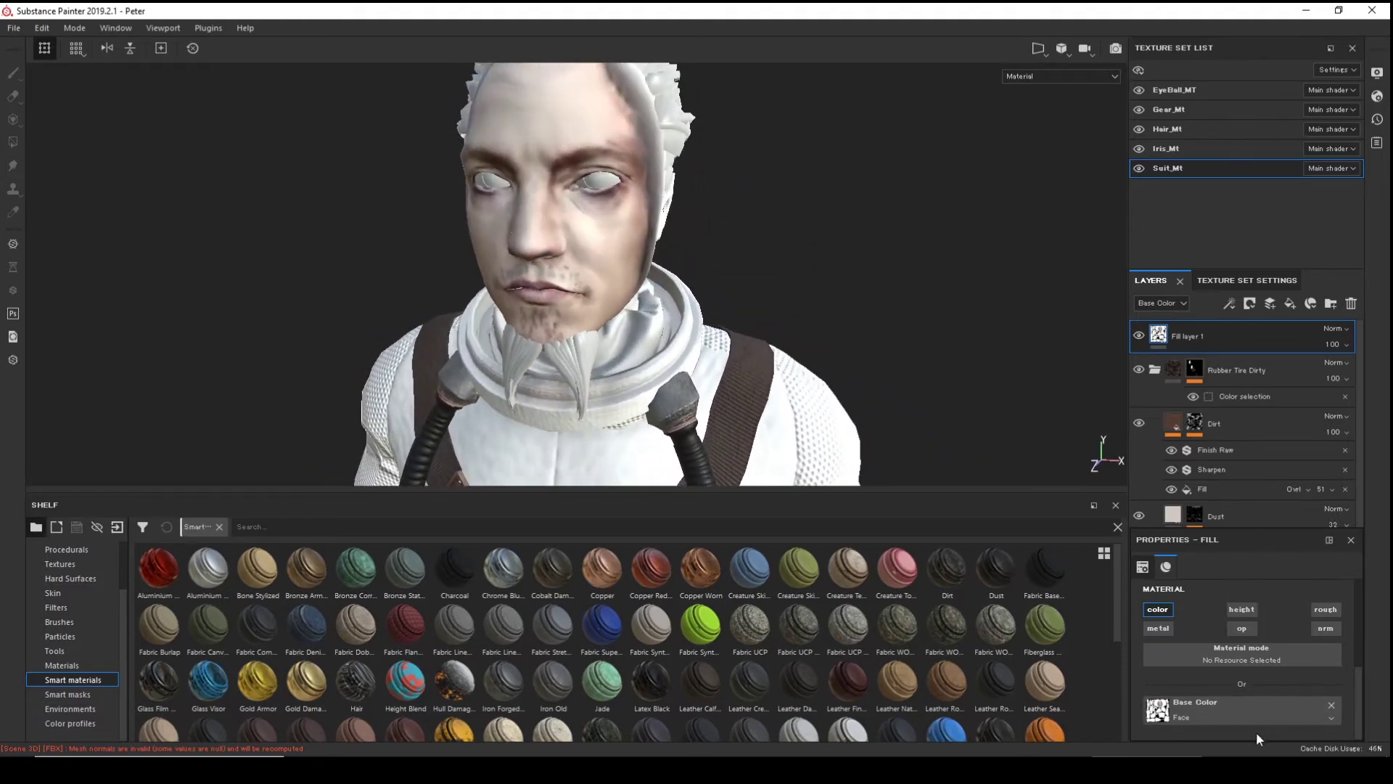
{"action": "left_click", "coordinate": [1222, 708]}
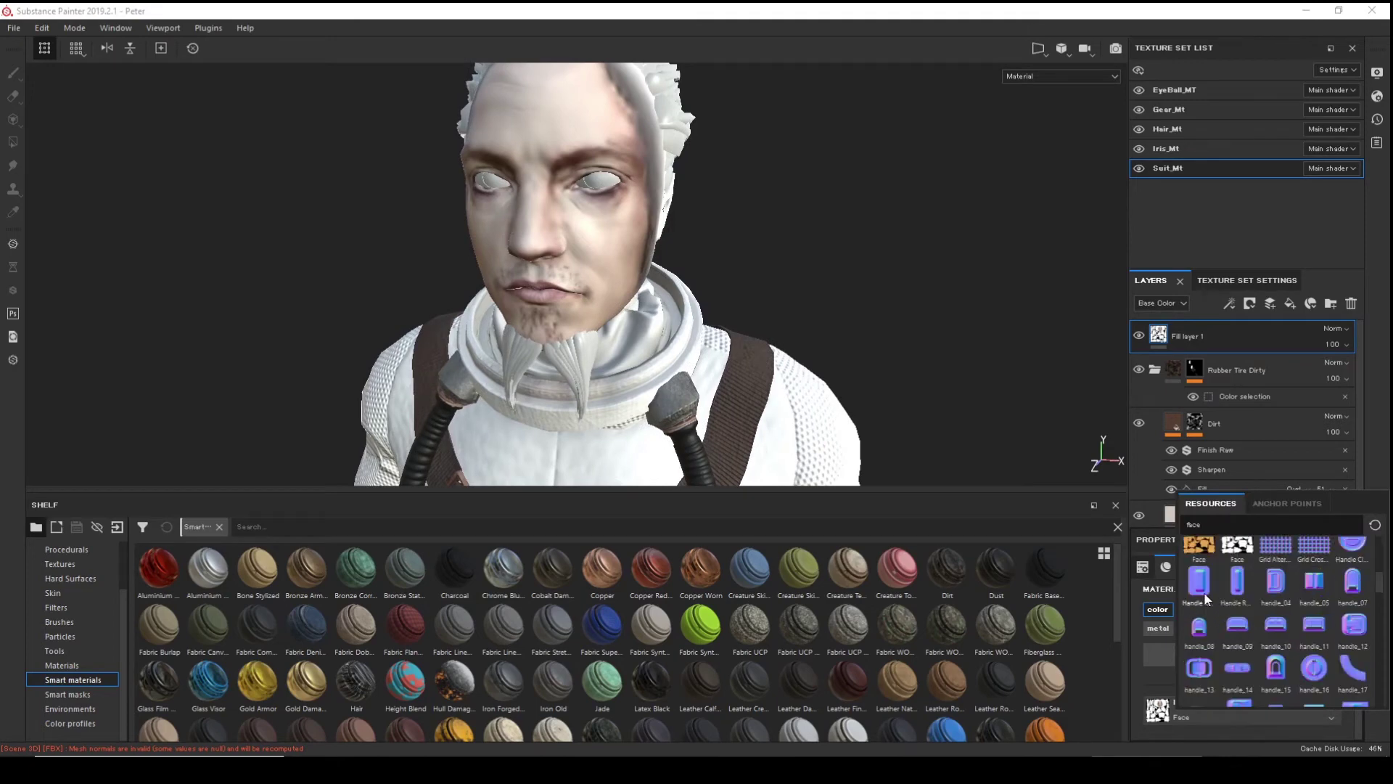
{"action": "left_click", "coordinate": [1200, 550]}
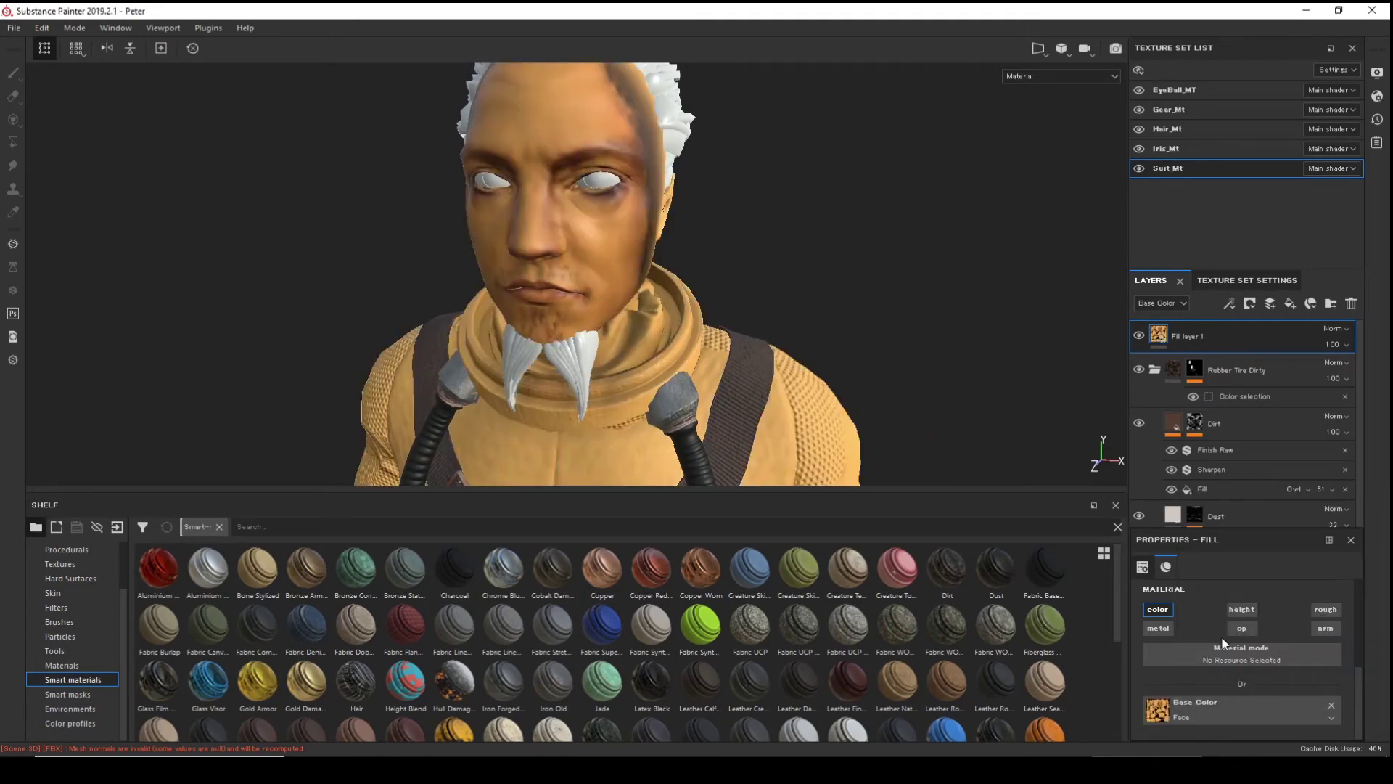
{"action": "key", "text": "ctrl+z"}
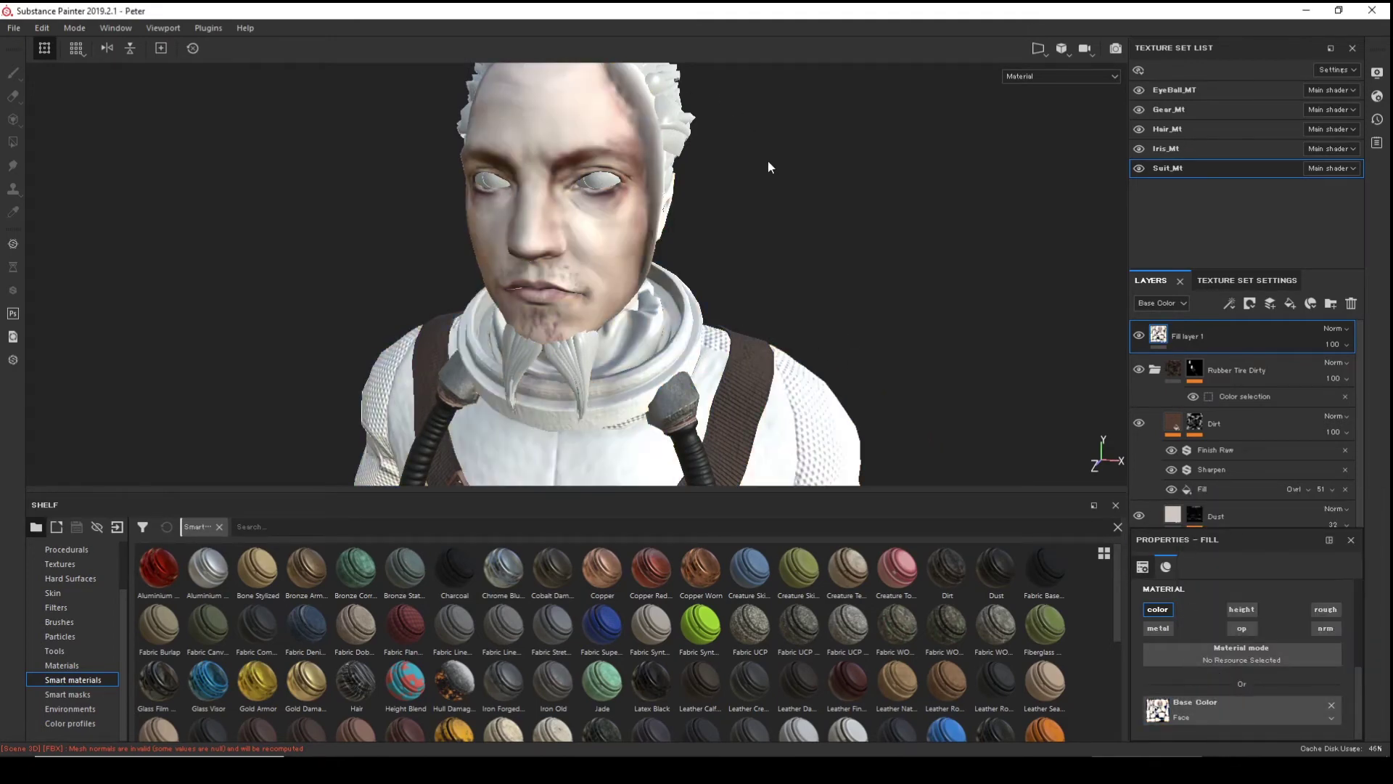
- Add a black mask to the fill layer holding the face texture
{"action": "middle_click_drag", "start_coordinate": [769, 175], "coordinate": [783, 311], "text": "alt"}
{"action": "left_click_drag", "start_coordinate": [782, 311], "coordinate": [813, 309], "text": "alt"}
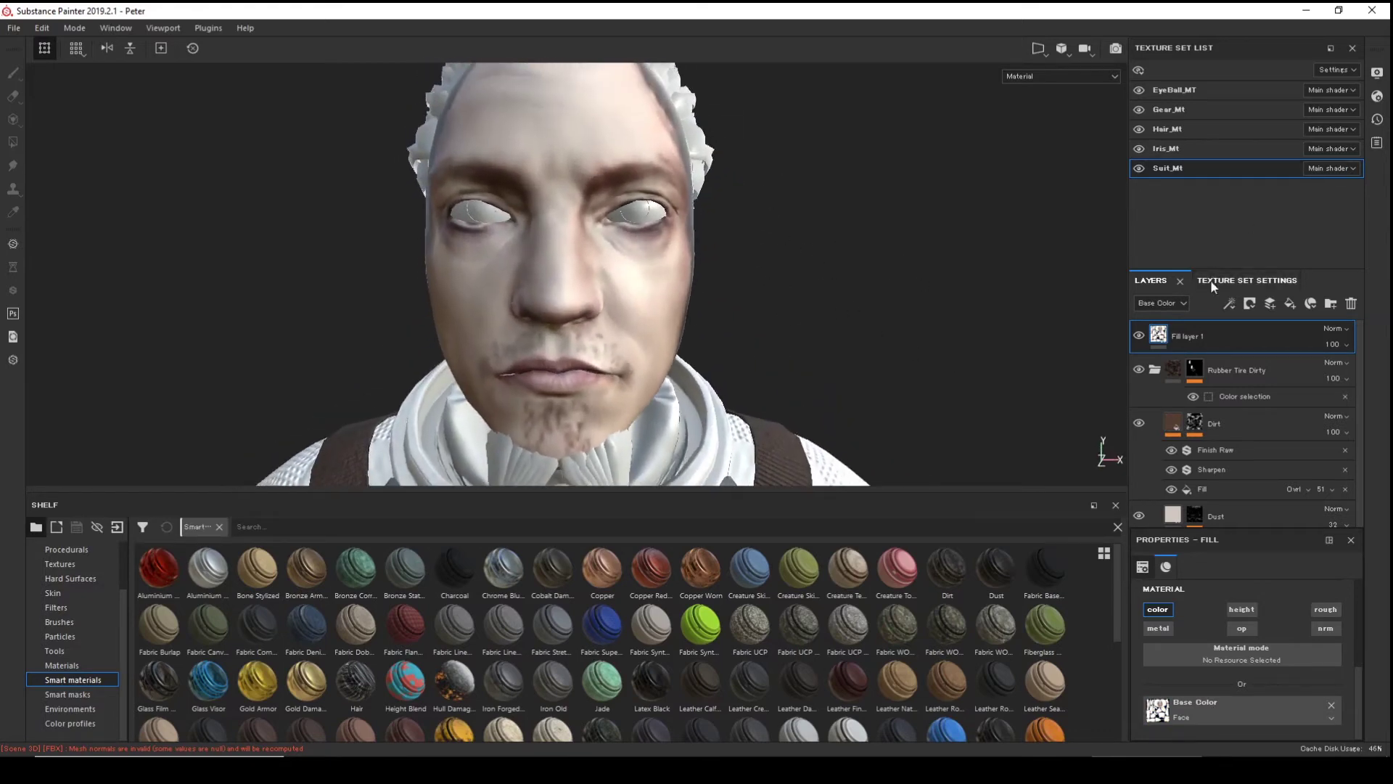
{"action": "right_click", "coordinate": [1217, 341]}
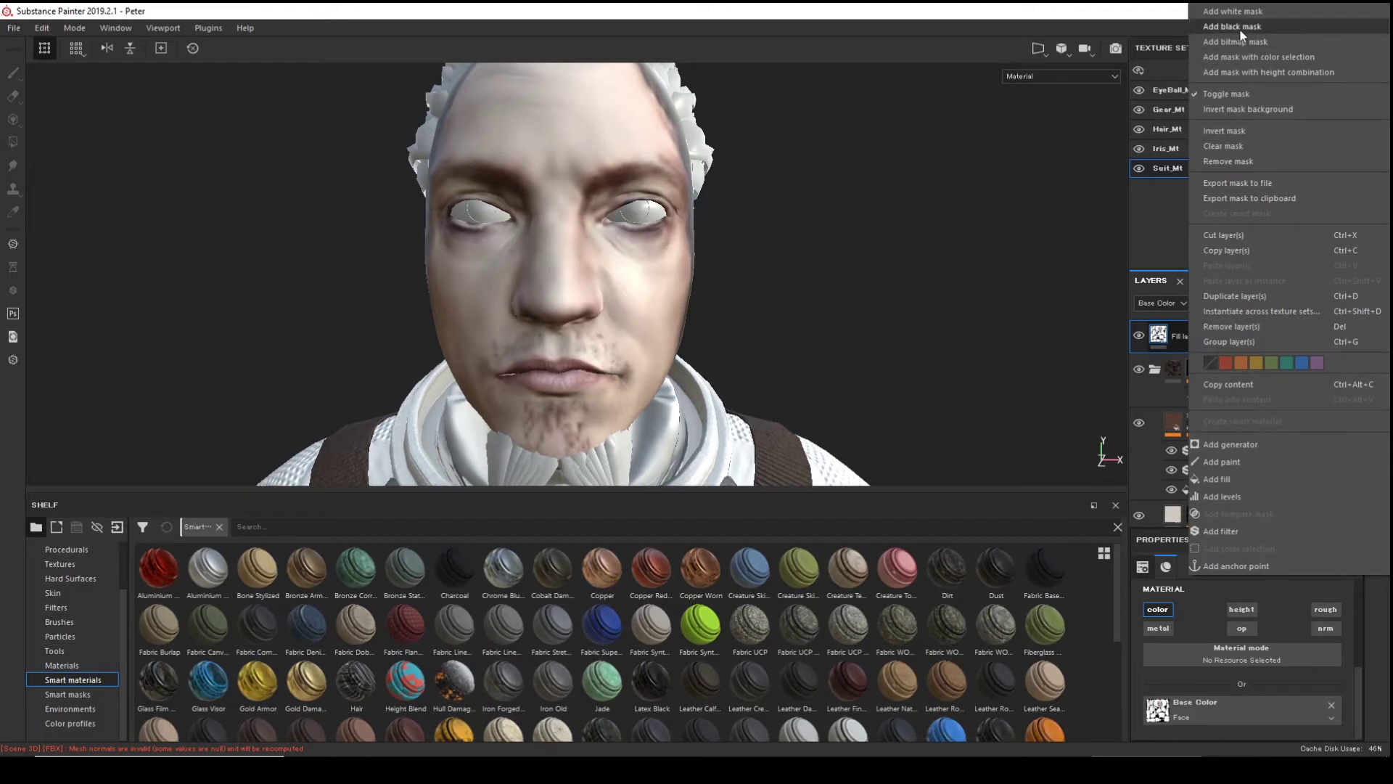
{"action": "left_click", "coordinate": [1138, 73]}
- Paint the fill layer's black mask over the upper and lower lips to reveal the face texture there
{"action": "right_click_drag", "start_coordinate": [734, 308], "coordinate": [1001, 342], "text": "alt"}
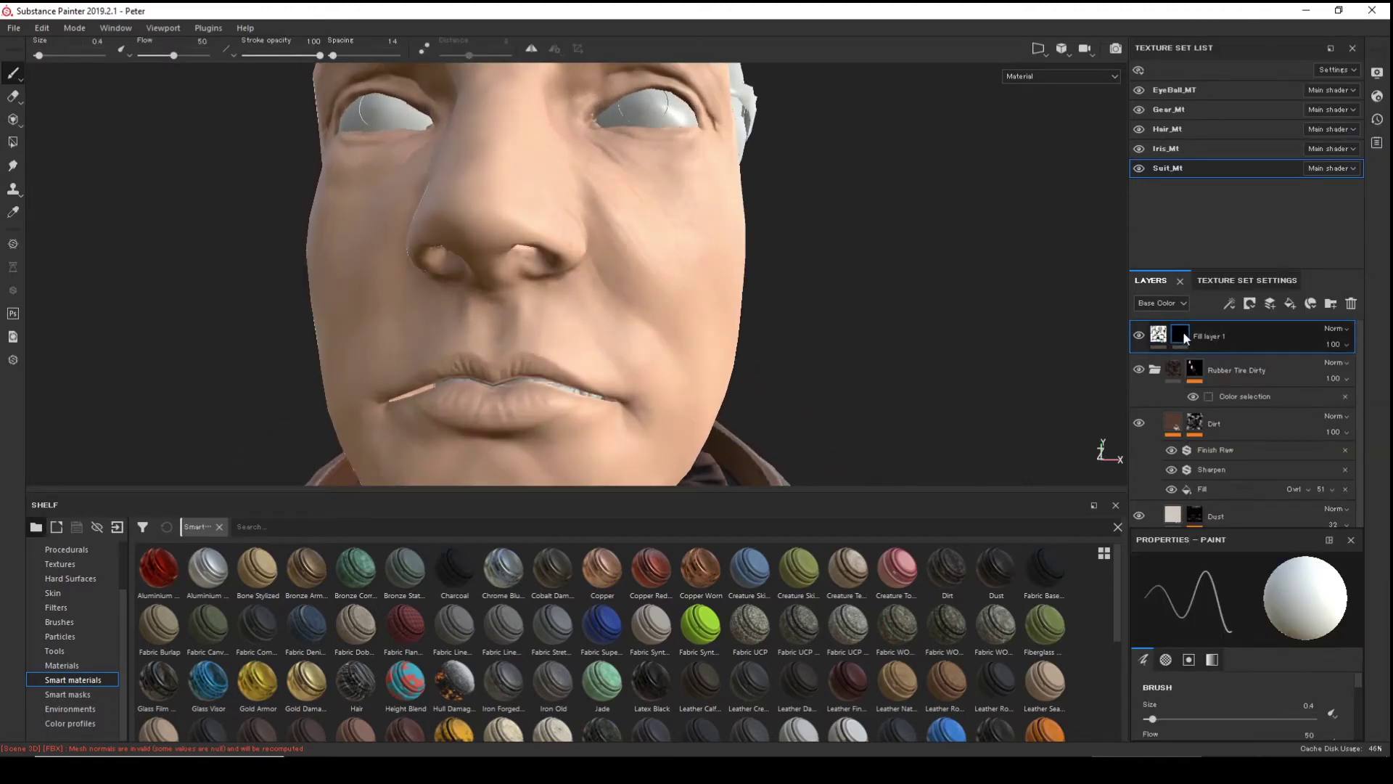
{"action": "right_click_drag", "start_coordinate": [803, 336], "coordinate": [924, 356], "text": "alt"}
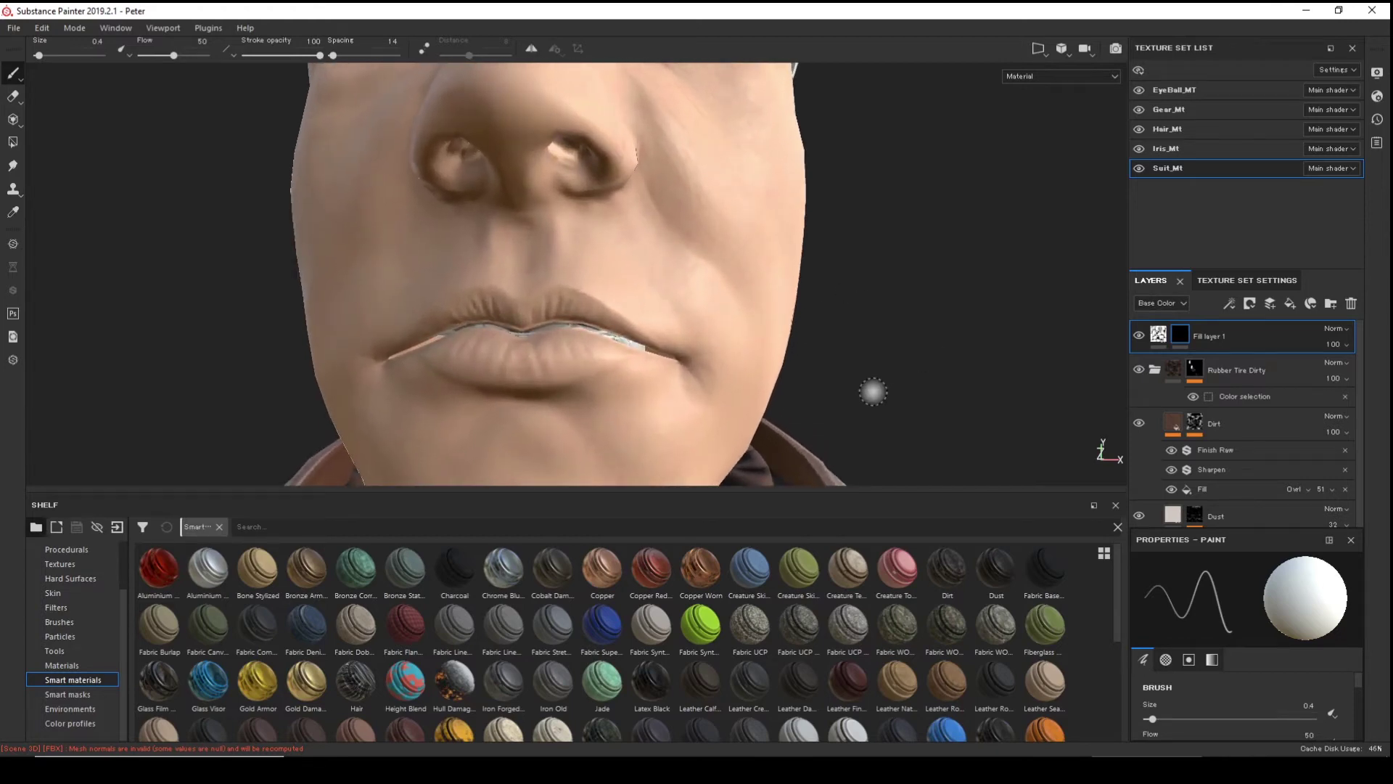
{"action": "left_click_drag", "start_coordinate": [553, 305], "coordinate": [638, 333]}
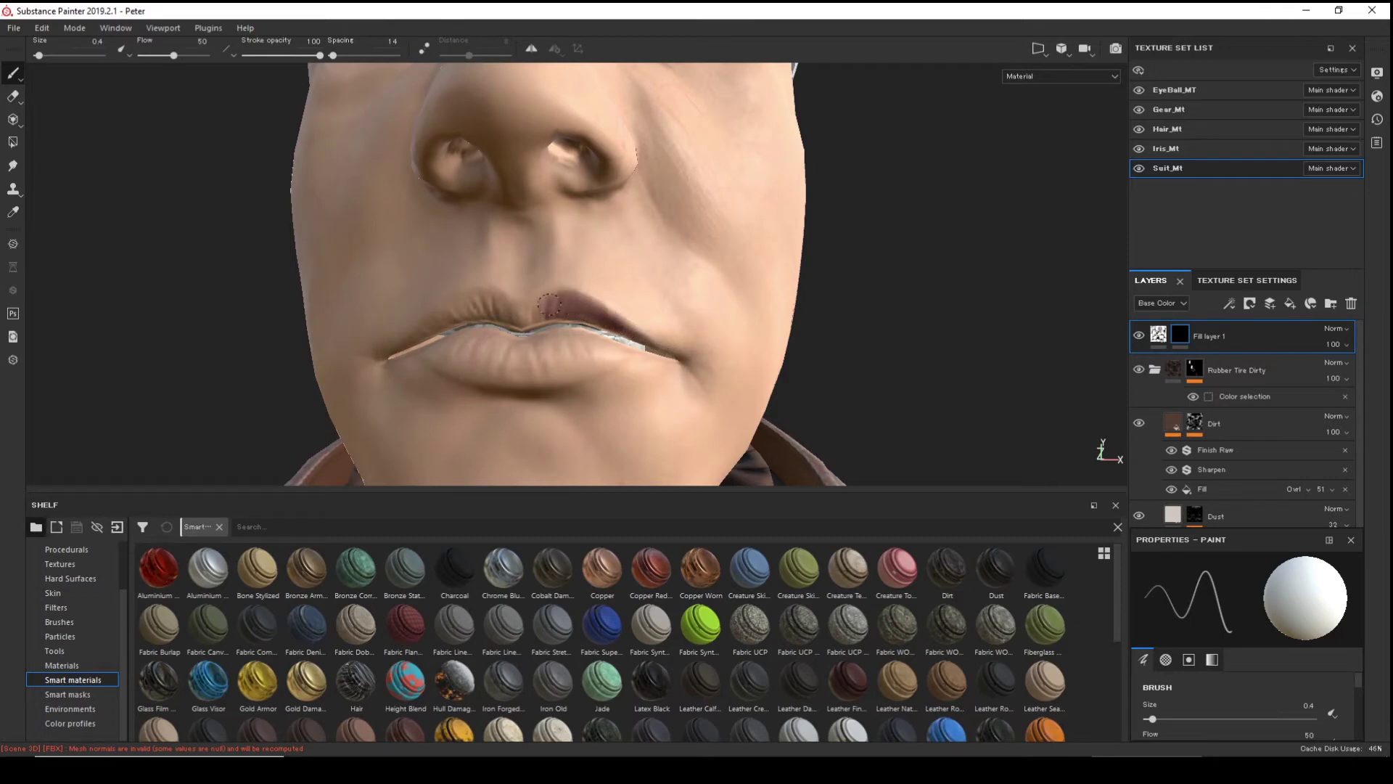
{"action": "mouse_move", "coordinate": [549, 304]}
{"action": "left_mouse_down"}
{"action": "mouse_move", "coordinate": [562, 301]}
{"action": "mouse_move", "coordinate": [466, 300]}
{"action": "mouse_move", "coordinate": [392, 349]}
{"action": "mouse_move", "coordinate": [485, 307]}
{"action": "left_mouse_up"}
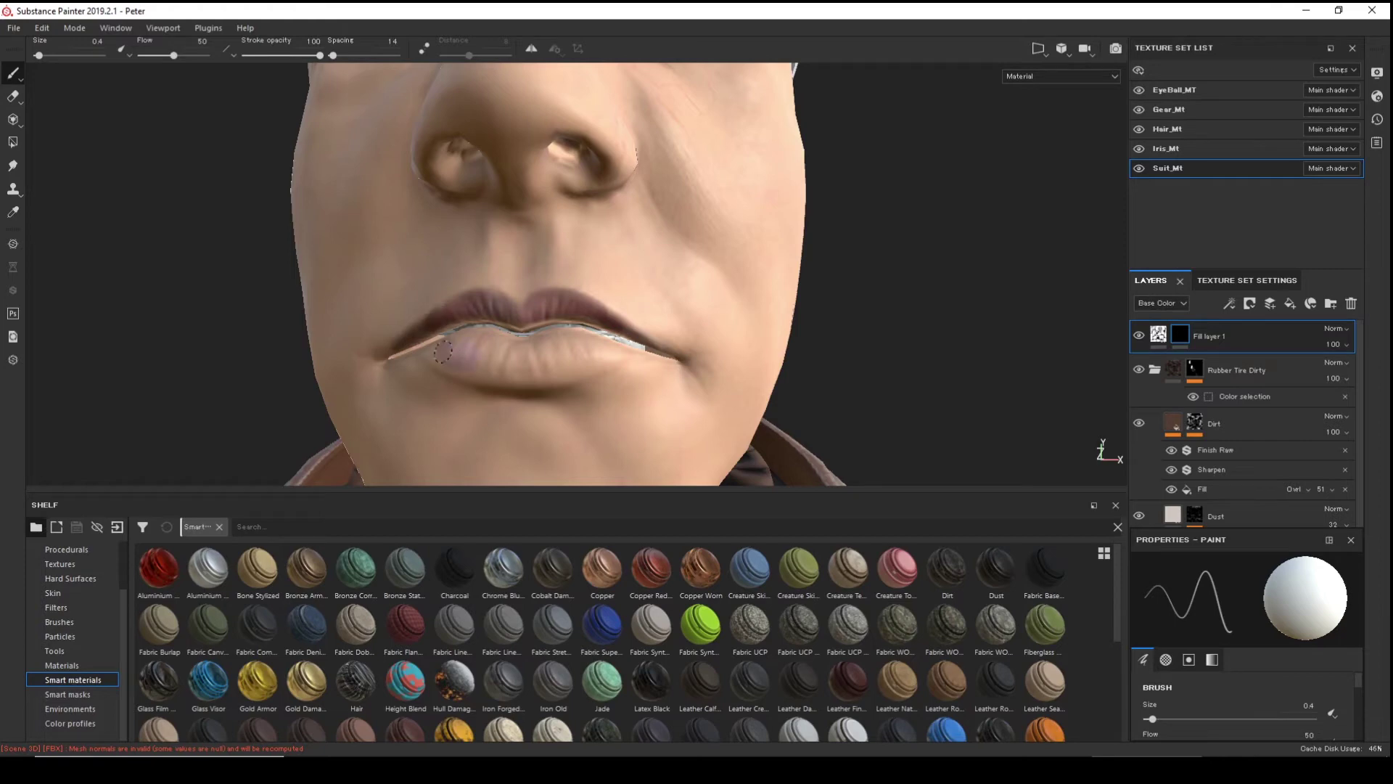
{"action": "mouse_move", "coordinate": [712, 280]}
{"action": "left_mouse_down", "text": "alt"}
{"action": "mouse_move", "coordinate": [962, 308]}
{"action": "mouse_move", "coordinate": [933, 280]}
{"action": "mouse_move", "coordinate": [746, 327]}
{"action": "left_mouse_up", "text": "alt"}
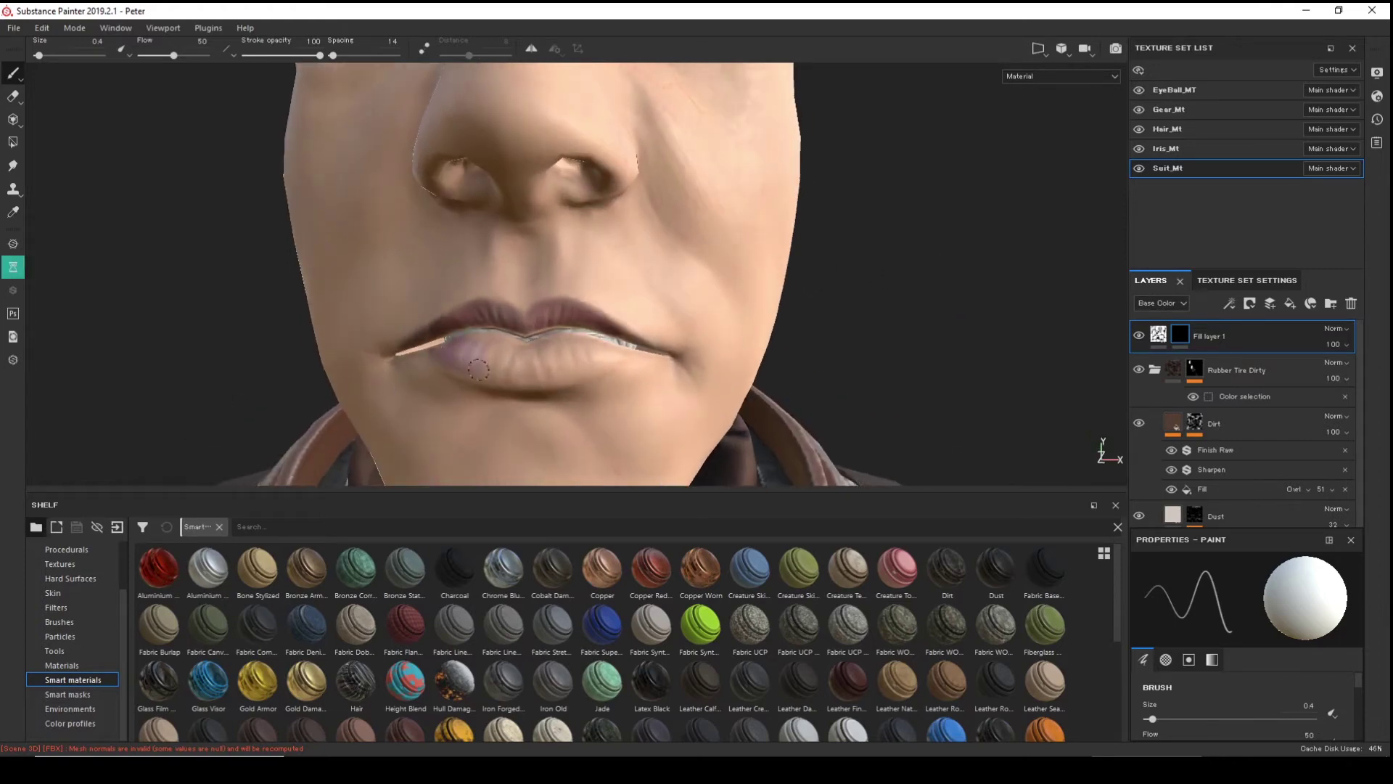
{"action": "mouse_move", "coordinate": [479, 370]}
{"action": "left_mouse_down"}
{"action": "mouse_move", "coordinate": [512, 358]}
{"action": "mouse_move", "coordinate": [439, 350]}
{"action": "mouse_move", "coordinate": [641, 354]}
{"action": "mouse_move", "coordinate": [547, 375]}
{"action": "left_mouse_up"}
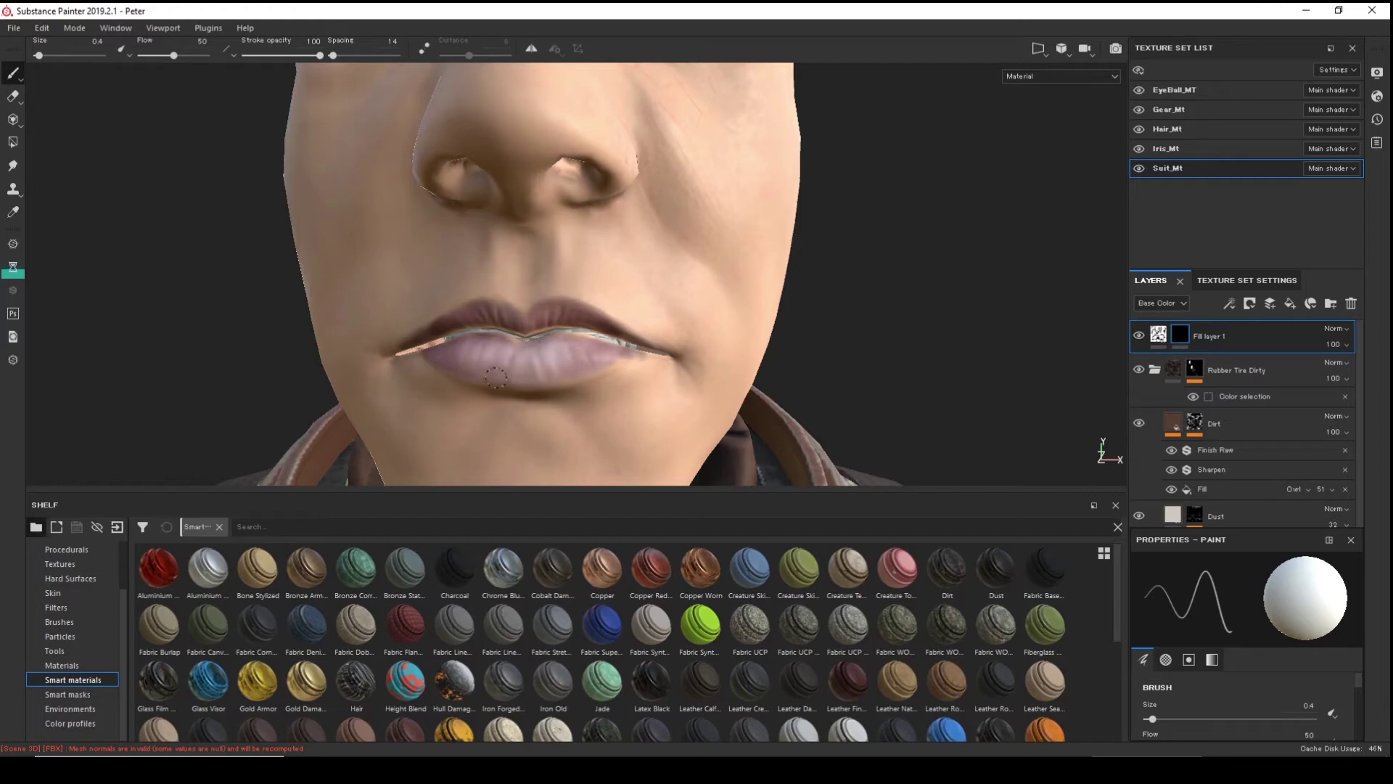
{"action": "left_click_drag", "start_coordinate": [525, 378], "coordinate": [636, 353]}
- Save the project and paint the mask over the eyebrow and eyelid rims of the character's left eye
{"action": "key", "text": "alt"}
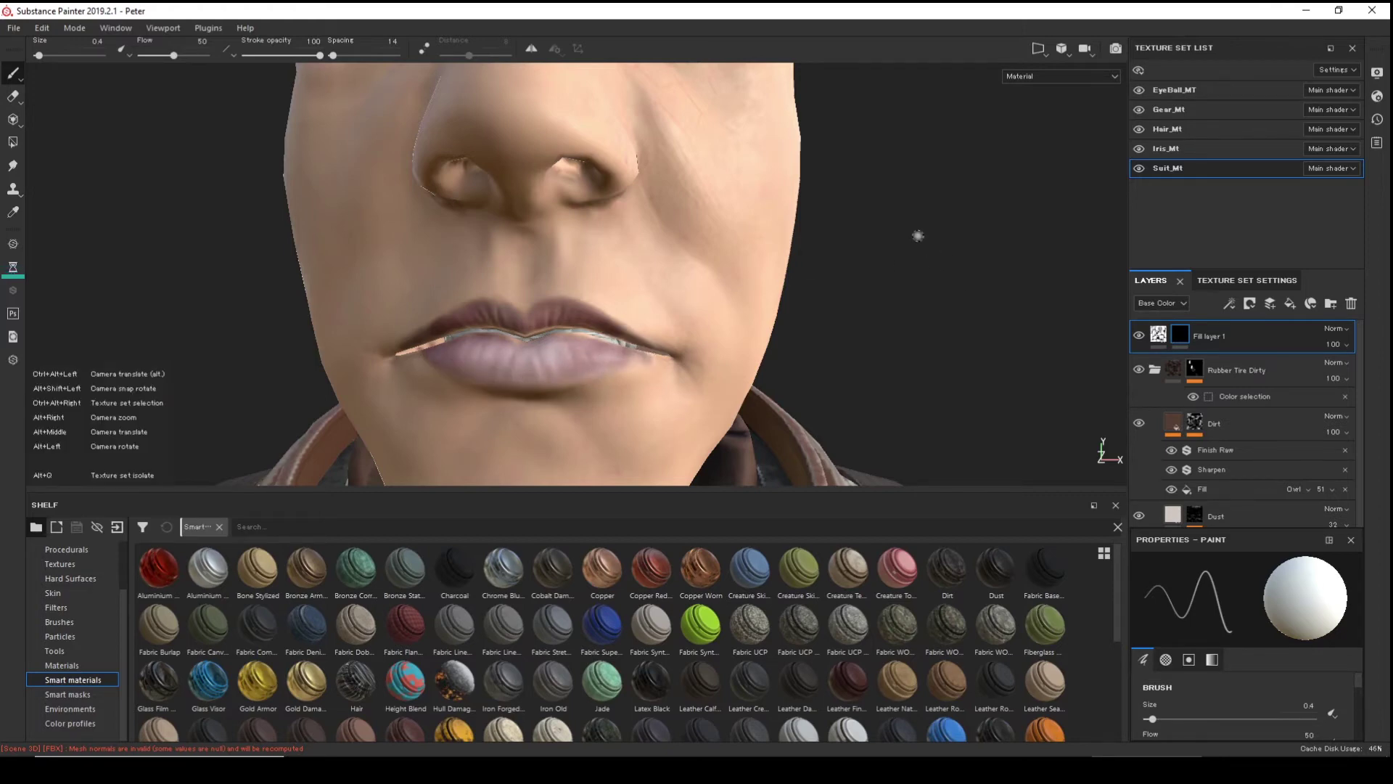
{"action": "right_click_drag", "start_coordinate": [956, 186], "coordinate": [923, 183], "text": "alt"}
{"action": "middle_click_drag", "start_coordinate": [924, 183], "coordinate": [891, 475], "text": "alt"}
{"action": "right_click_drag", "start_coordinate": [891, 475], "coordinate": [894, 358], "text": "alt"}
{"action": "left_click_drag", "start_coordinate": [893, 358], "coordinate": [843, 368], "text": "alt"}
{"action": "key", "text": "ctrl+s"}
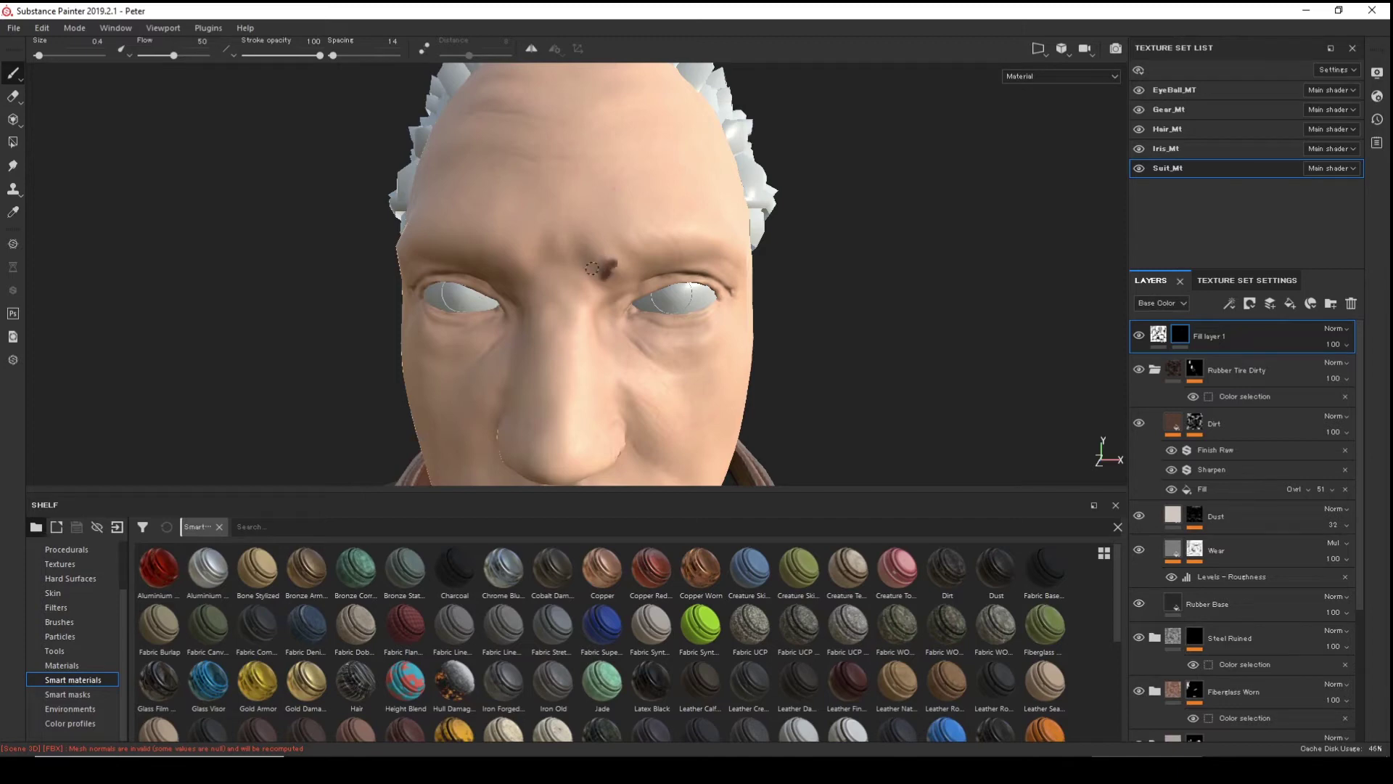
{"action": "left_click_drag", "start_coordinate": [612, 262], "coordinate": [698, 237]}
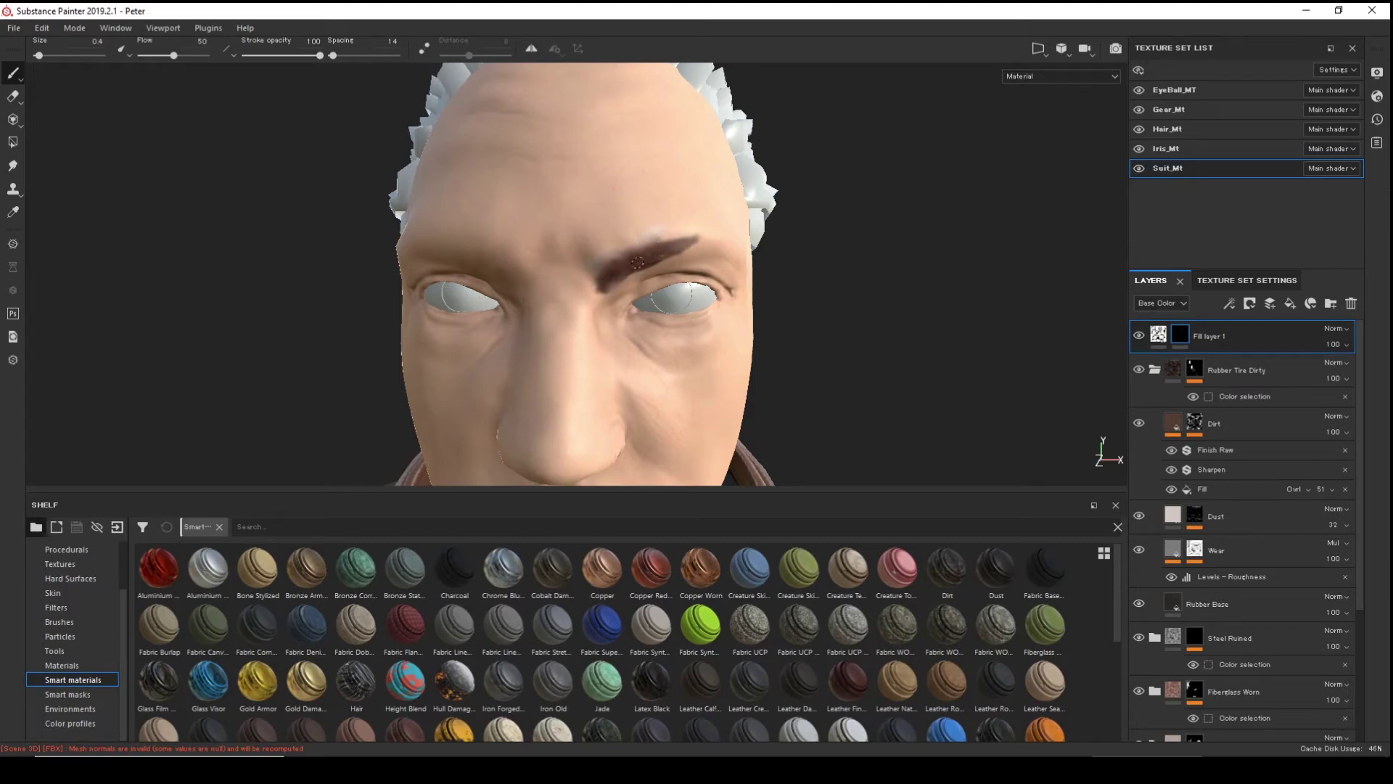
{"action": "mouse_move", "coordinate": [674, 255]}
{"action": "left_mouse_down"}
{"action": "mouse_move", "coordinate": [728, 254]}
{"action": "mouse_move", "coordinate": [700, 230]}
{"action": "mouse_move", "coordinate": [738, 261]}
{"action": "mouse_move", "coordinate": [731, 234]}
{"action": "mouse_move", "coordinate": [683, 232]}
{"action": "left_mouse_up"}
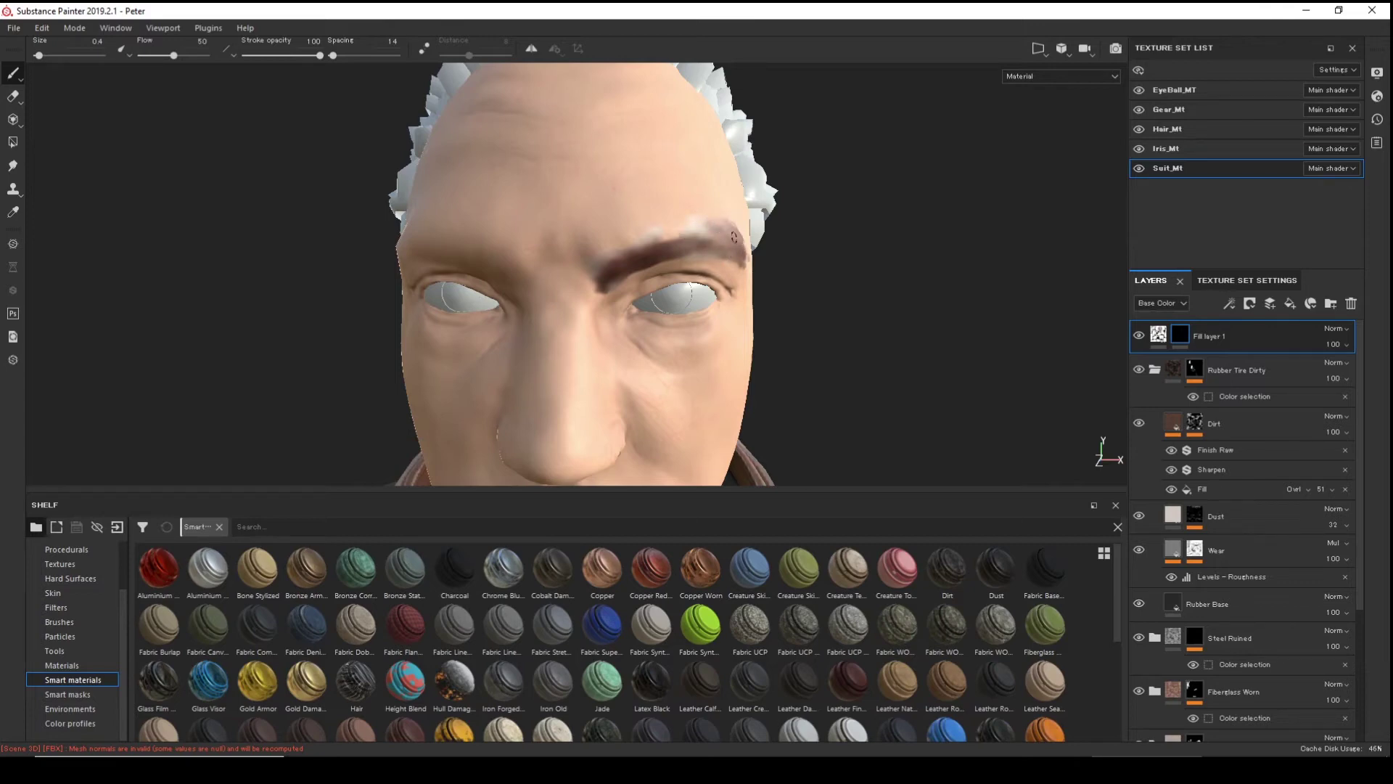
{"action": "mouse_move", "coordinate": [840, 306]}
{"action": "left_mouse_down", "text": "alt"}
{"action": "mouse_move", "coordinate": [762, 229]}
{"action": "mouse_move", "coordinate": [816, 267]}
{"action": "mouse_move", "coordinate": [773, 249]}
{"action": "mouse_move", "coordinate": [798, 270]}
{"action": "mouse_move", "coordinate": [837, 263]}
{"action": "mouse_move", "coordinate": [803, 257]}
{"action": "mouse_move", "coordinate": [833, 284]}
{"action": "left_mouse_up", "text": "alt"}
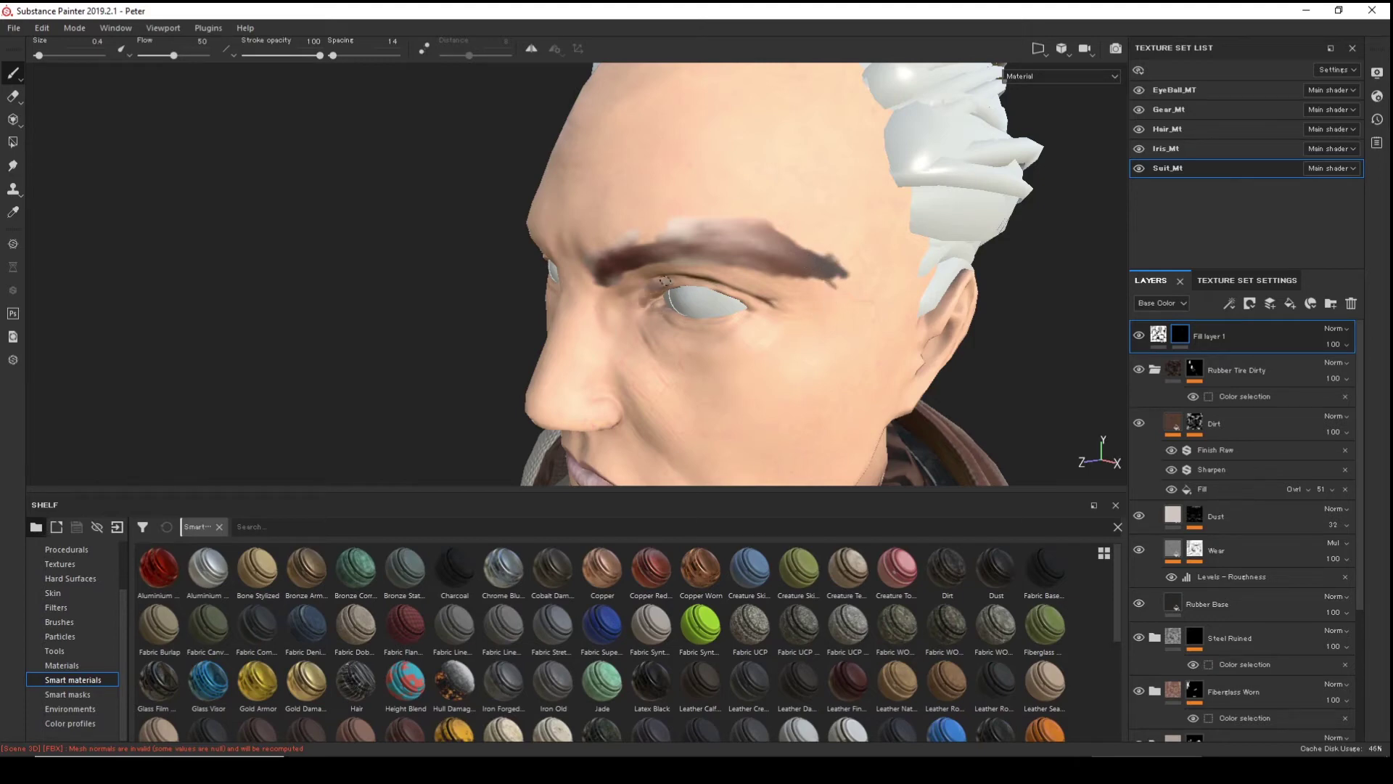
{"action": "mouse_move", "coordinate": [665, 286]}
{"action": "left_mouse_down"}
{"action": "mouse_move", "coordinate": [747, 292]}
{"action": "mouse_move", "coordinate": [763, 308]}
{"action": "mouse_move", "coordinate": [689, 328]}
{"action": "mouse_move", "coordinate": [708, 327]}
{"action": "left_mouse_up"}
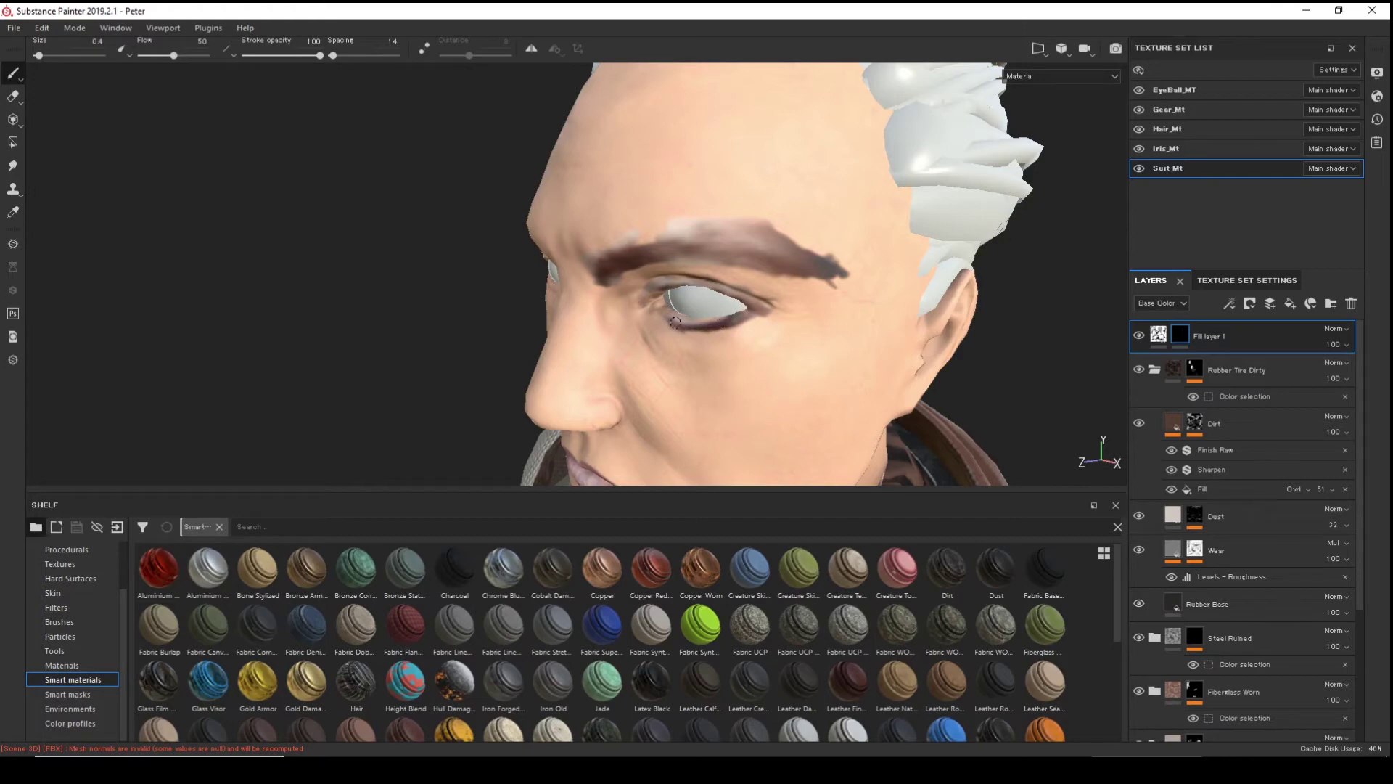
- Paint the mask over the eyebrow and eyelid rims of the character's right eye
{"action": "mouse_move", "coordinate": [1020, 308]}
{"action": "left_mouse_down", "text": "alt"}
{"action": "mouse_move", "coordinate": [977, 305]}
{"action": "mouse_move", "coordinate": [980, 336]}
{"action": "left_mouse_up", "text": "alt"}
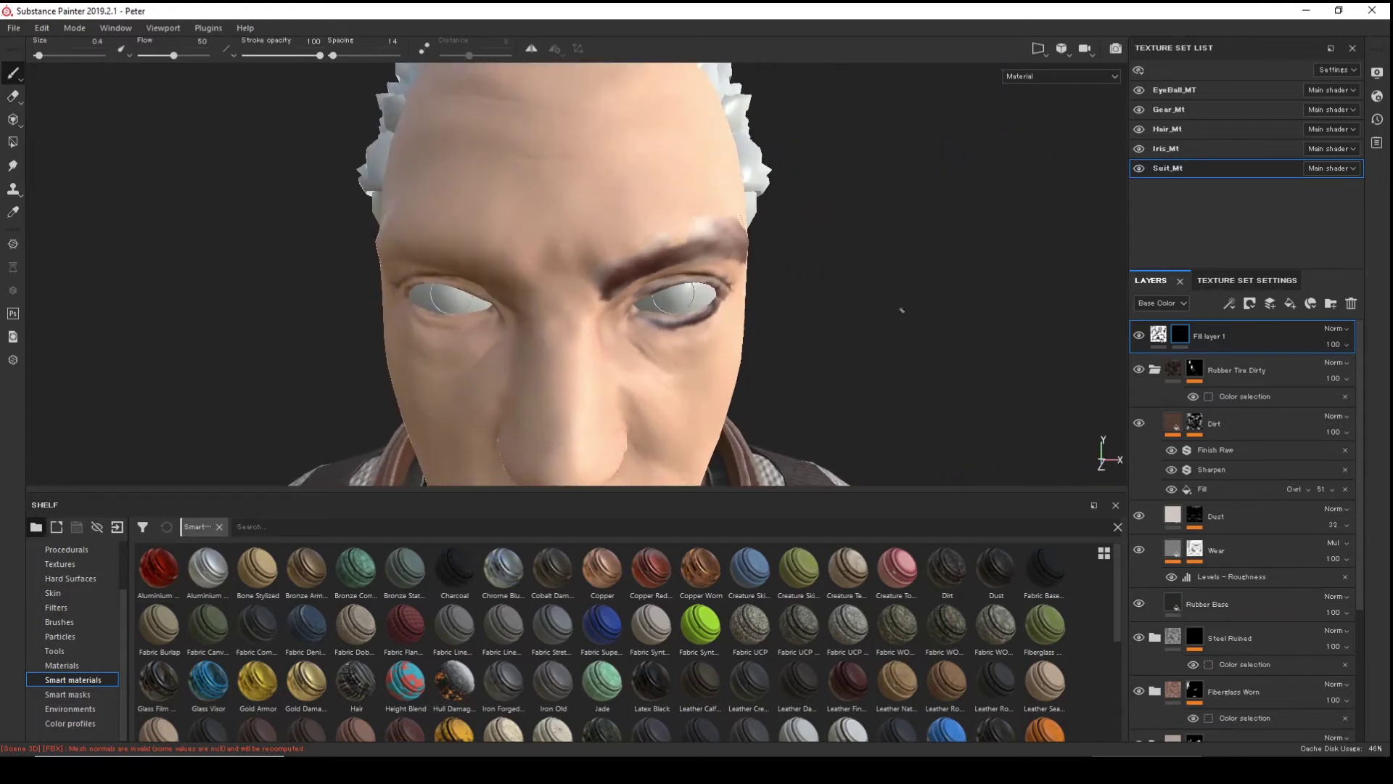
{"action": "mouse_move", "coordinate": [901, 310]}
{"action": "left_mouse_down", "text": "alt"}
{"action": "mouse_move", "coordinate": [492, 235]}
{"action": "mouse_move", "coordinate": [494, 270]}
{"action": "mouse_move", "coordinate": [526, 268]}
{"action": "mouse_move", "coordinate": [351, 244]}
{"action": "left_mouse_up", "text": "alt"}
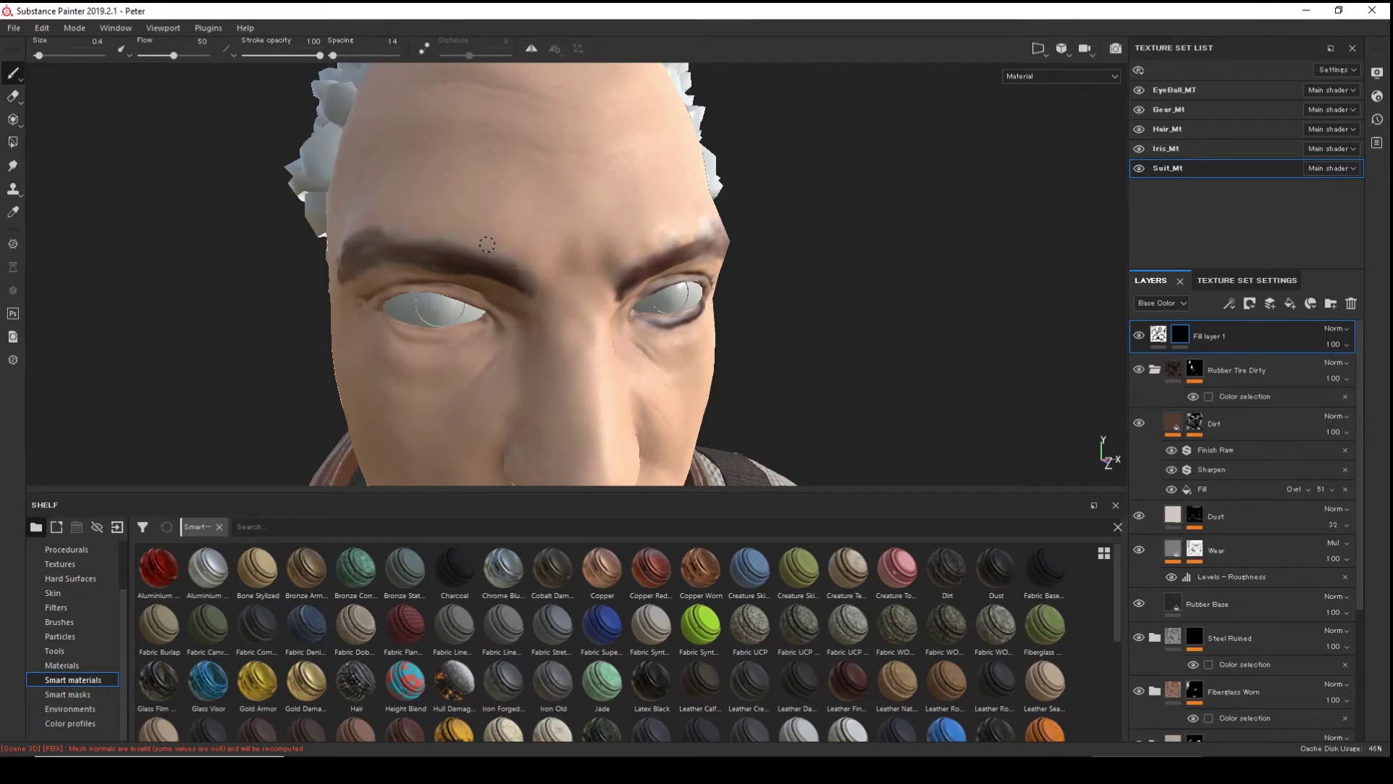
{"action": "mouse_move", "coordinate": [509, 269]}
{"action": "left_mouse_down"}
{"action": "mouse_move", "coordinate": [373, 306]}
{"action": "mouse_move", "coordinate": [424, 335]}
{"action": "mouse_move", "coordinate": [473, 332]}
{"action": "left_mouse_up"}
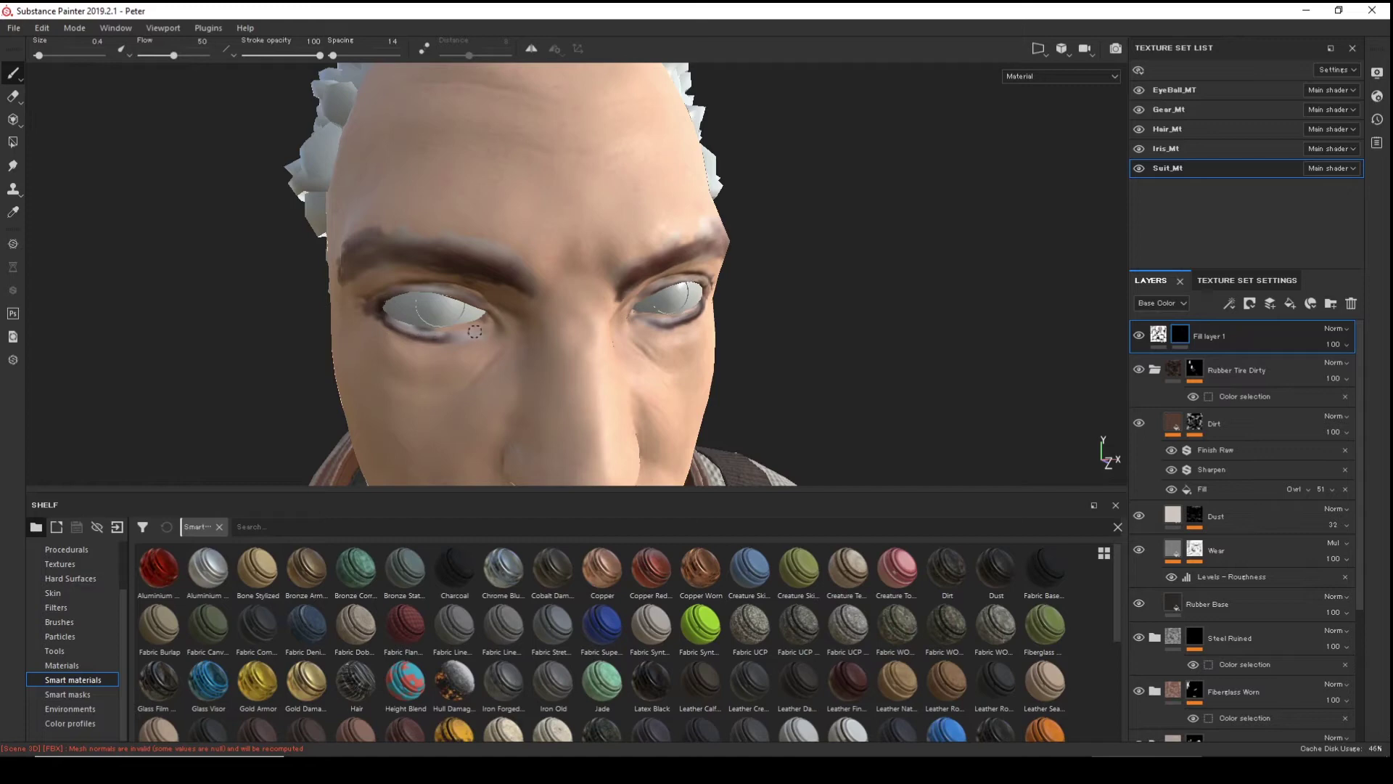
- Paint the mask over the chin to reveal the face texture's beard stubble below the lower lip
{"action": "key", "text": "alt"}
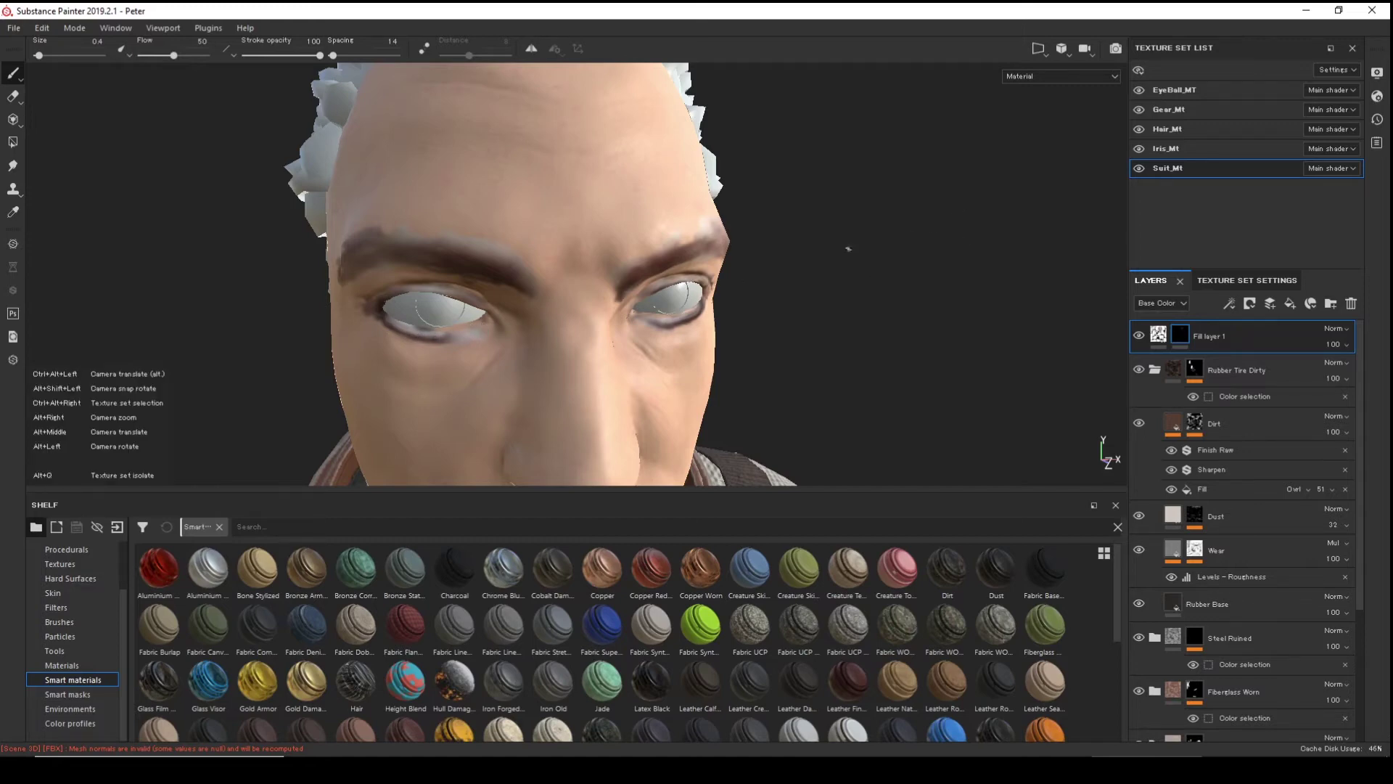
{"action": "scroll", "coordinate": [847, 248], "scroll_direction": "down", "scroll_amount": 5}
{"action": "left_click_drag", "start_coordinate": [740, 295], "coordinate": [679, 239], "text": "alt"}
{"action": "right_click_drag", "start_coordinate": [680, 240], "coordinate": [905, 241], "text": "alt"}
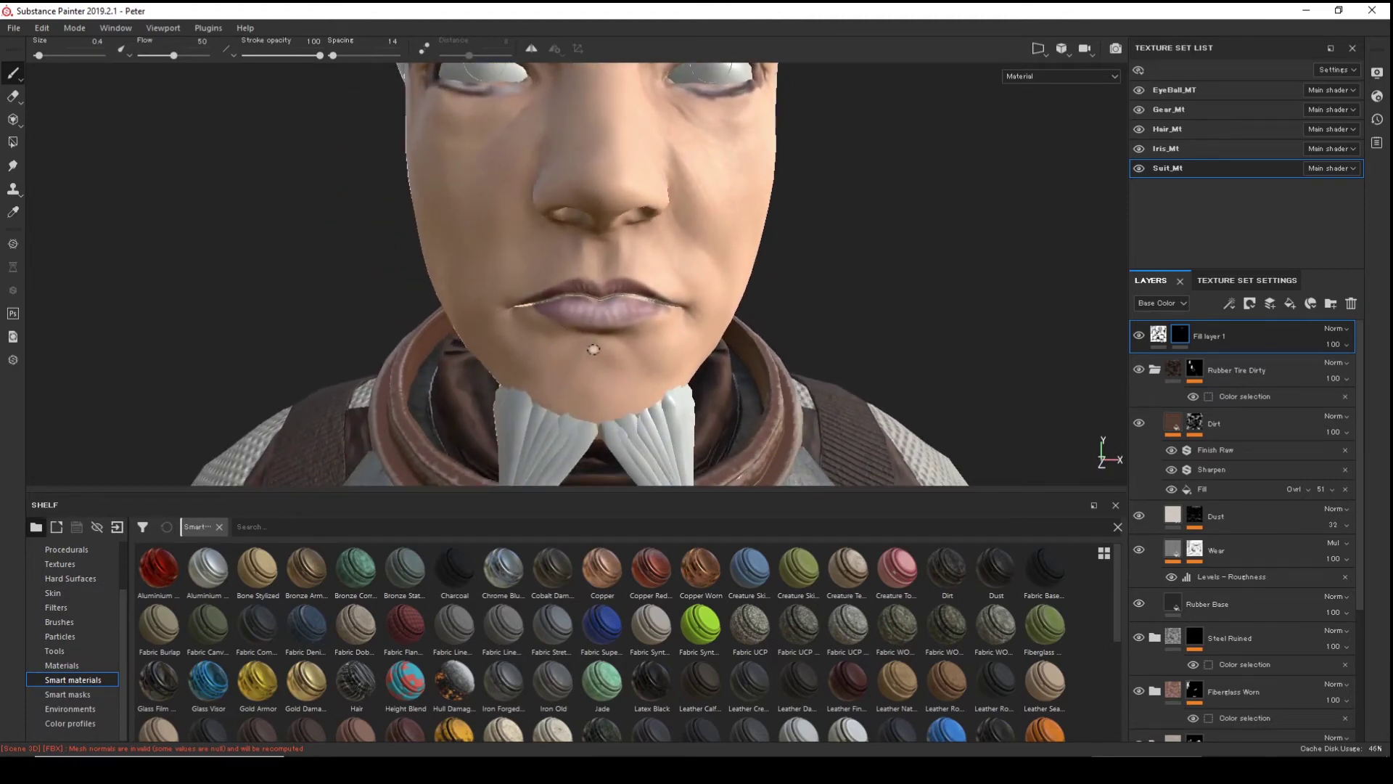
{"action": "mouse_move", "coordinate": [595, 340]}
{"action": "left_mouse_down"}
{"action": "mouse_move", "coordinate": [584, 391]}
{"action": "mouse_move", "coordinate": [630, 408]}
{"action": "mouse_move", "coordinate": [648, 367]}
{"action": "mouse_move", "coordinate": [625, 370]}
{"action": "mouse_move", "coordinate": [619, 350]}
{"action": "mouse_move", "coordinate": [572, 364]}
{"action": "mouse_move", "coordinate": [587, 362]}
{"action": "left_mouse_up"}
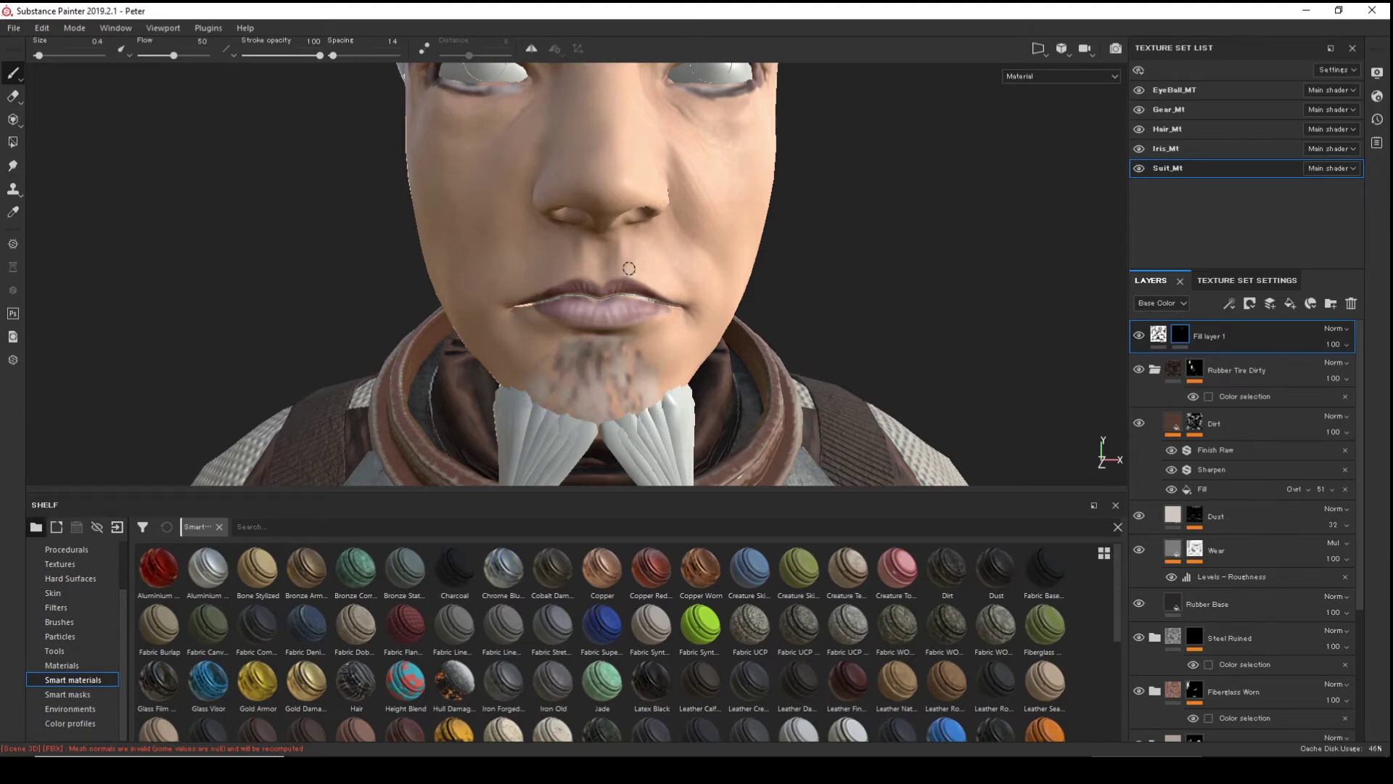
- Paint the mask across both sides and the middle of the upper lip area to reveal the moustache stubble
{"action": "left_click_drag", "start_coordinate": [629, 268], "coordinate": [643, 248]}
{"action": "left_click_drag", "start_coordinate": [681, 292], "coordinate": [660, 261]}
{"action": "left_click", "coordinate": [575, 261]}
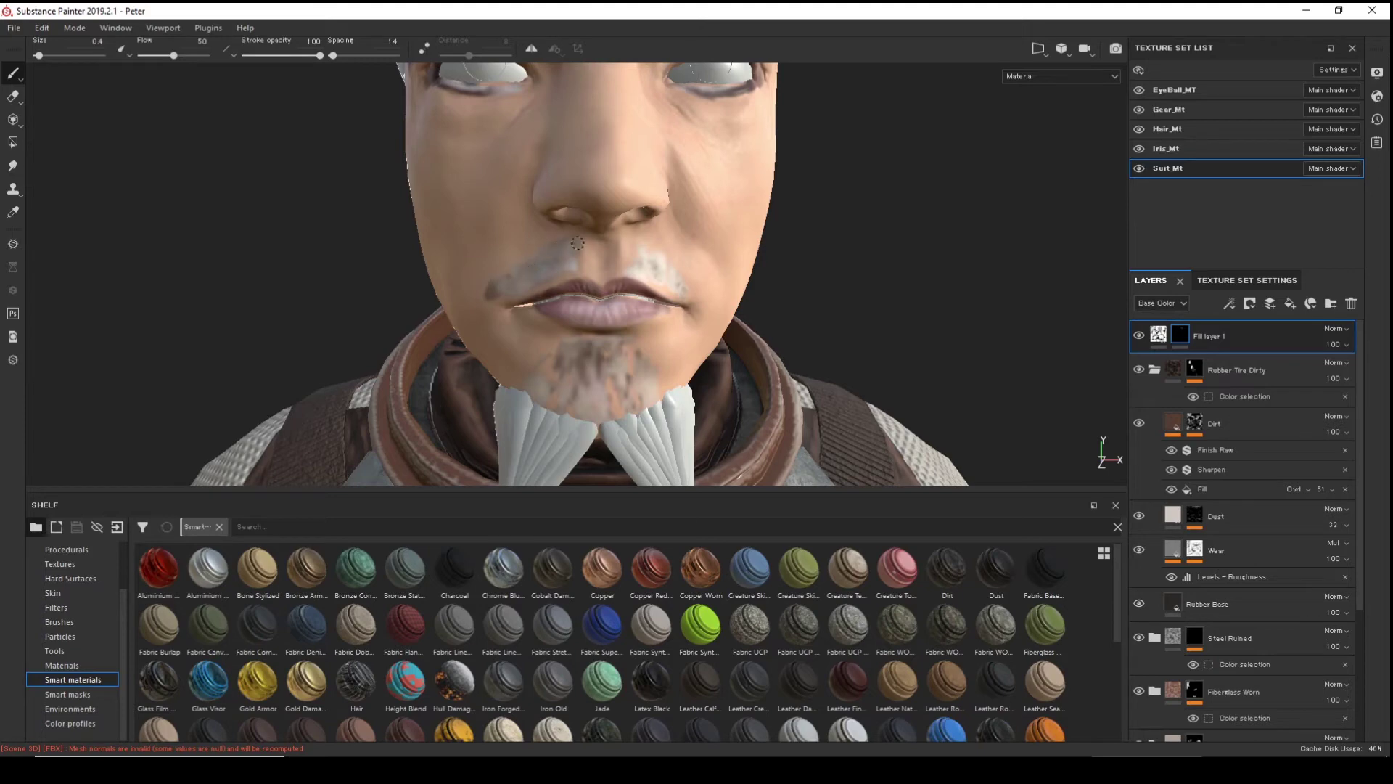
{"action": "left_click", "coordinate": [616, 257]}
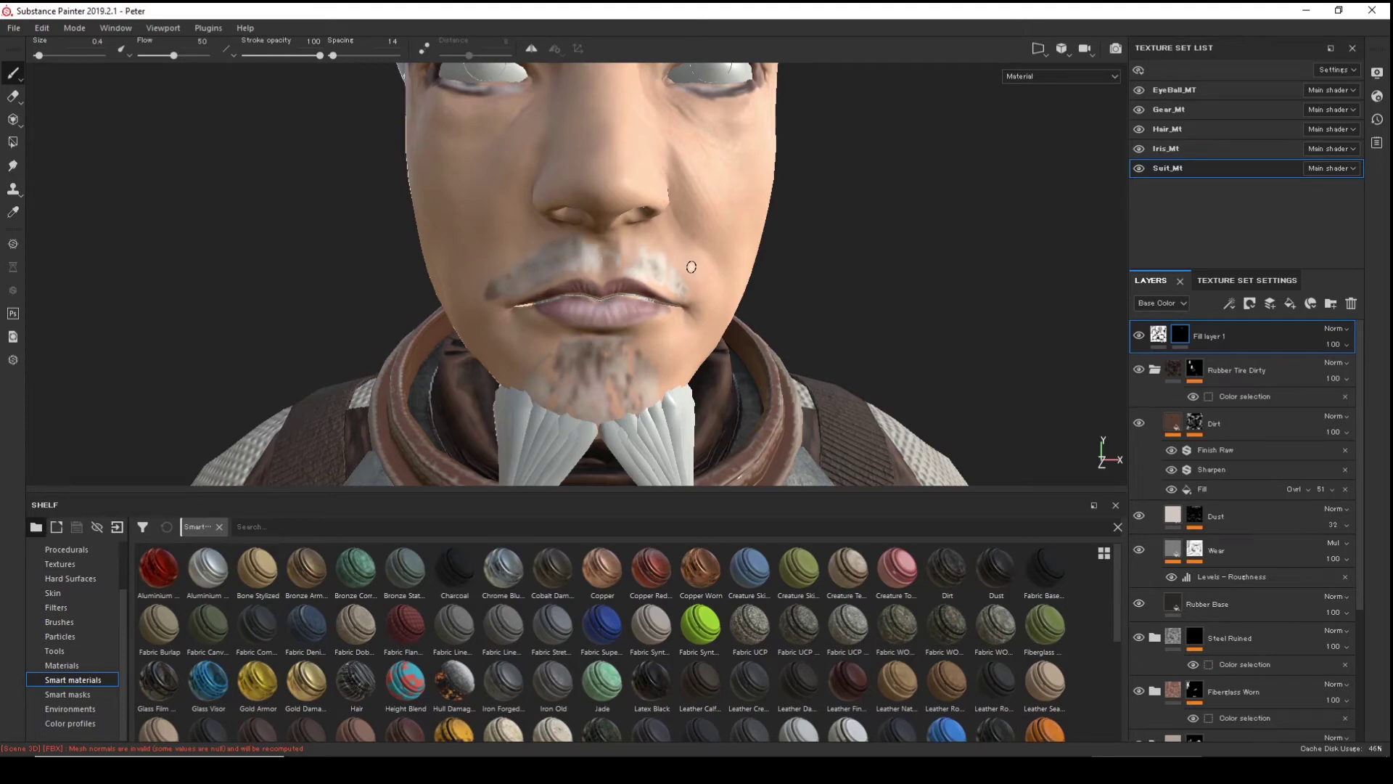
- Add an empty filter effect to the mask of the face texture's fill layer
{"action": "scroll", "coordinate": [691, 267], "scroll_direction": "down", "scroll_amount": 5}
{"action": "scroll", "coordinate": [842, 239], "scroll_direction": "up", "scroll_amount": 3}
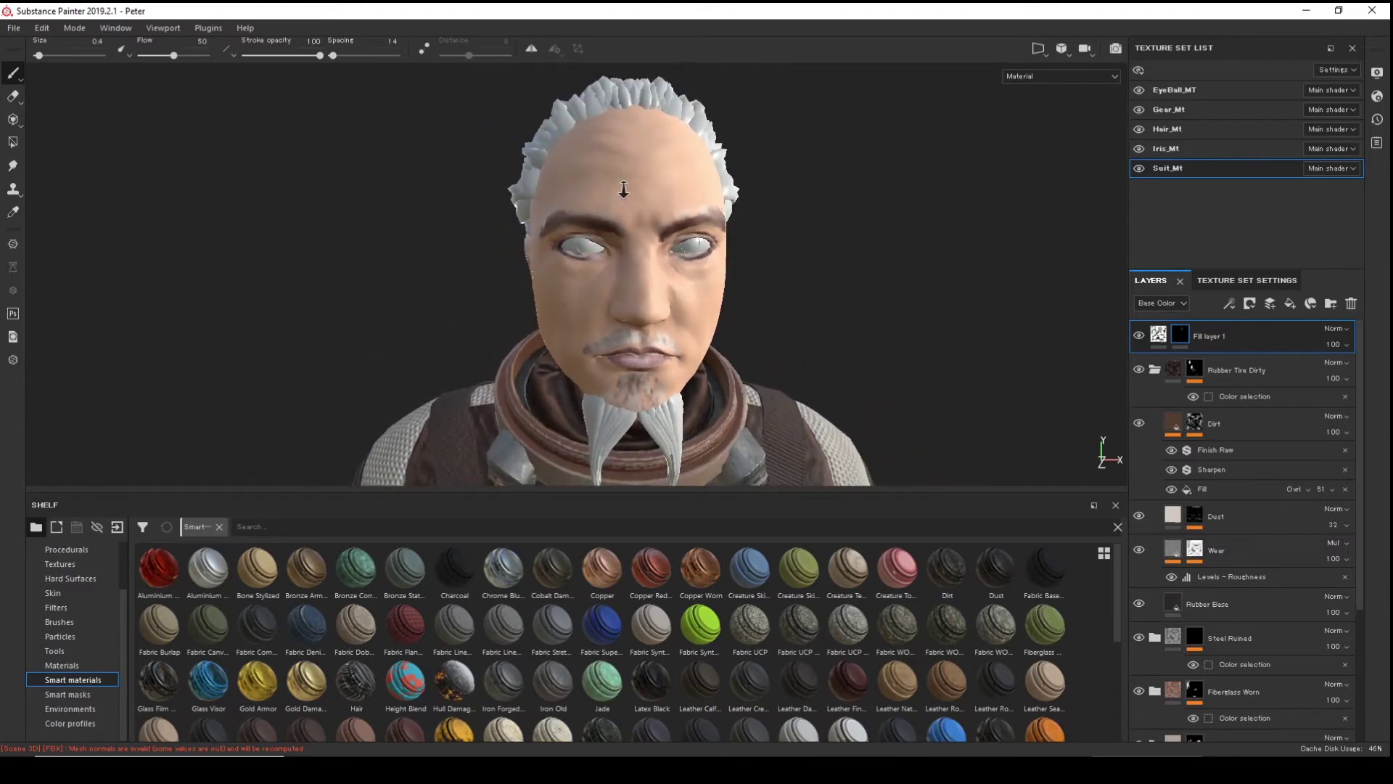
{"action": "left_click_drag", "start_coordinate": [629, 193], "coordinate": [805, 319], "text": "alt"}
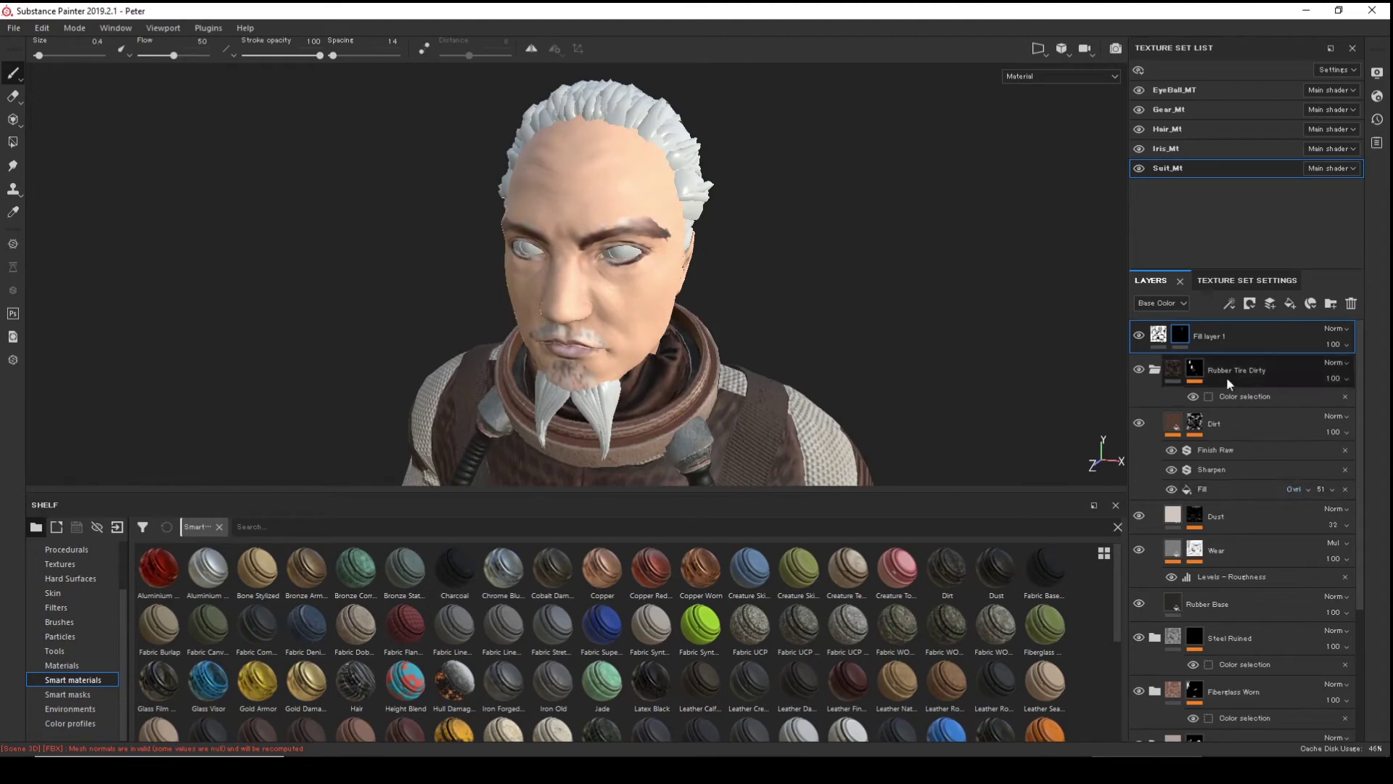
{"action": "right_click", "coordinate": [1230, 334]}
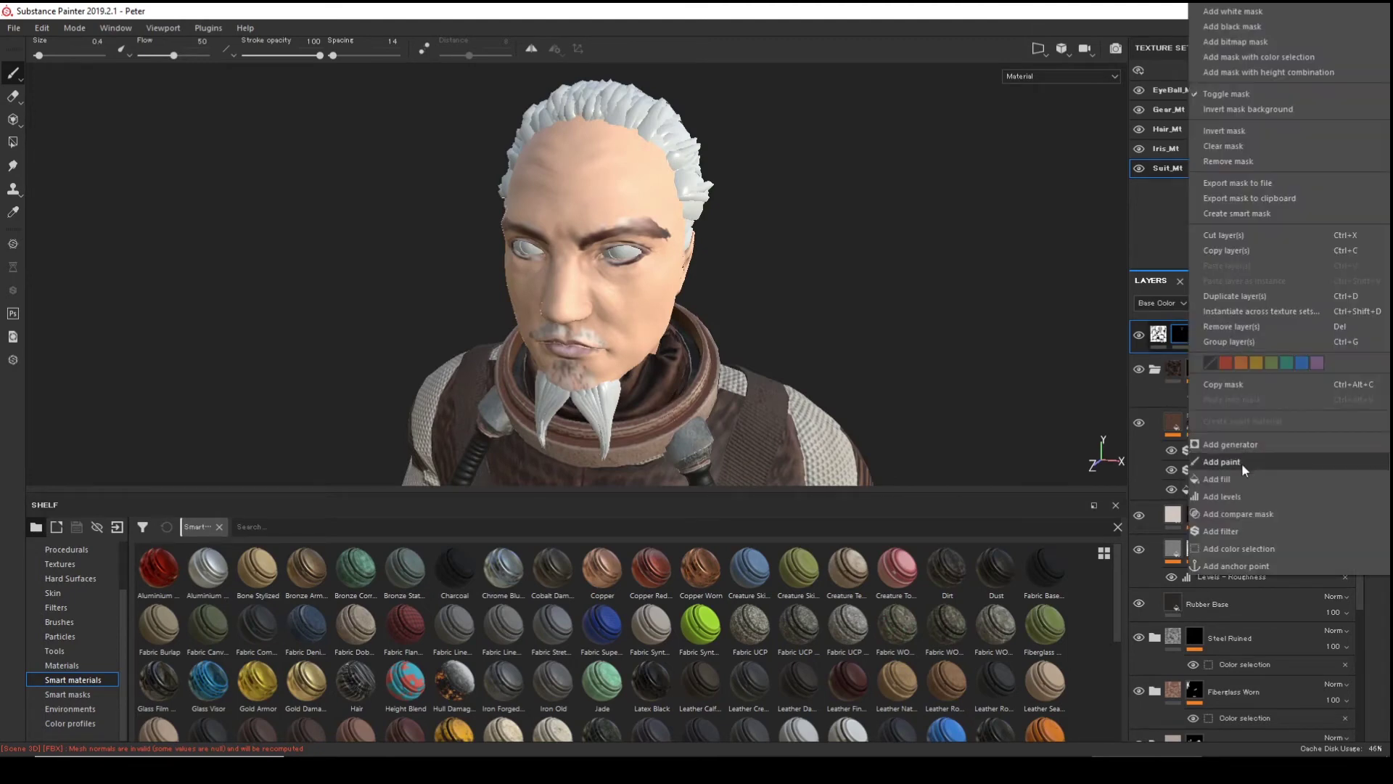
{"action": "left_click", "coordinate": [1230, 531]}
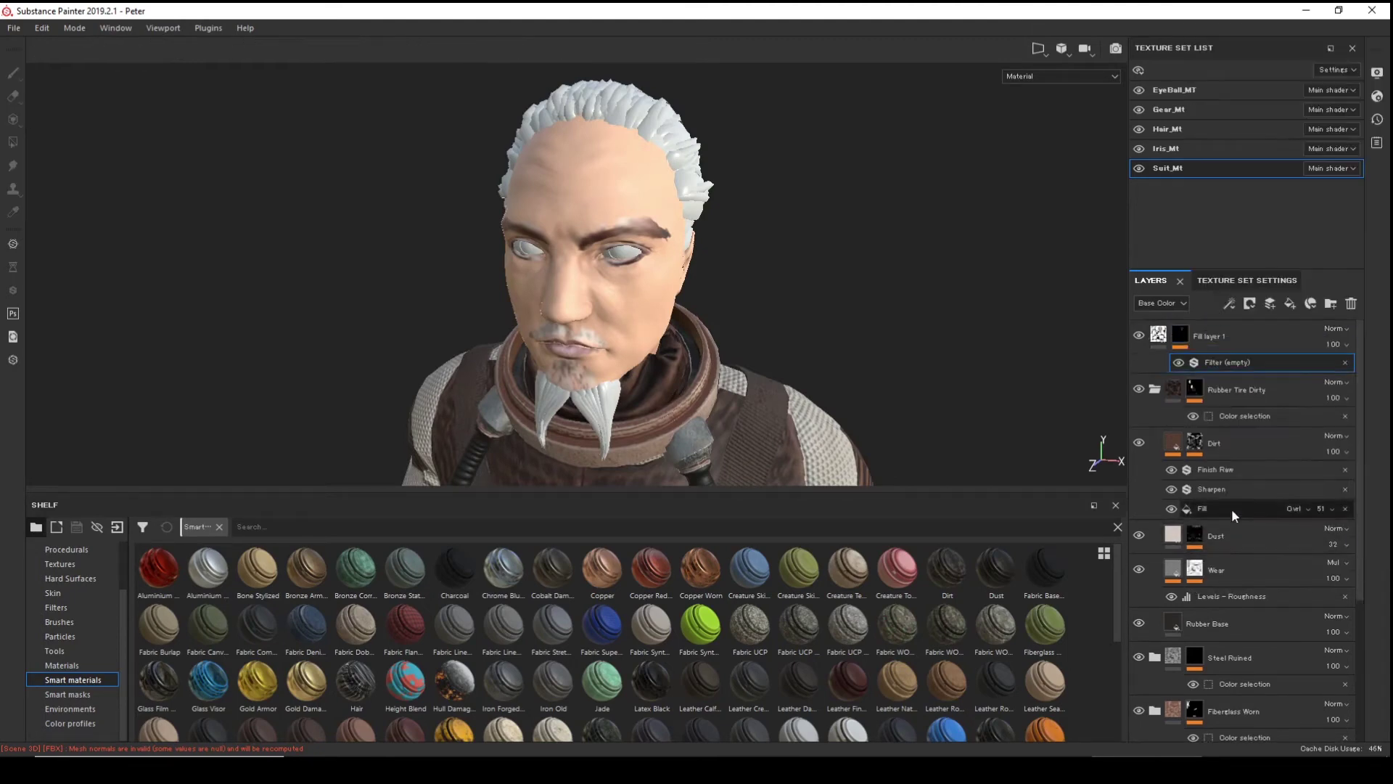
{"action": "right_click", "coordinate": [1216, 361]}
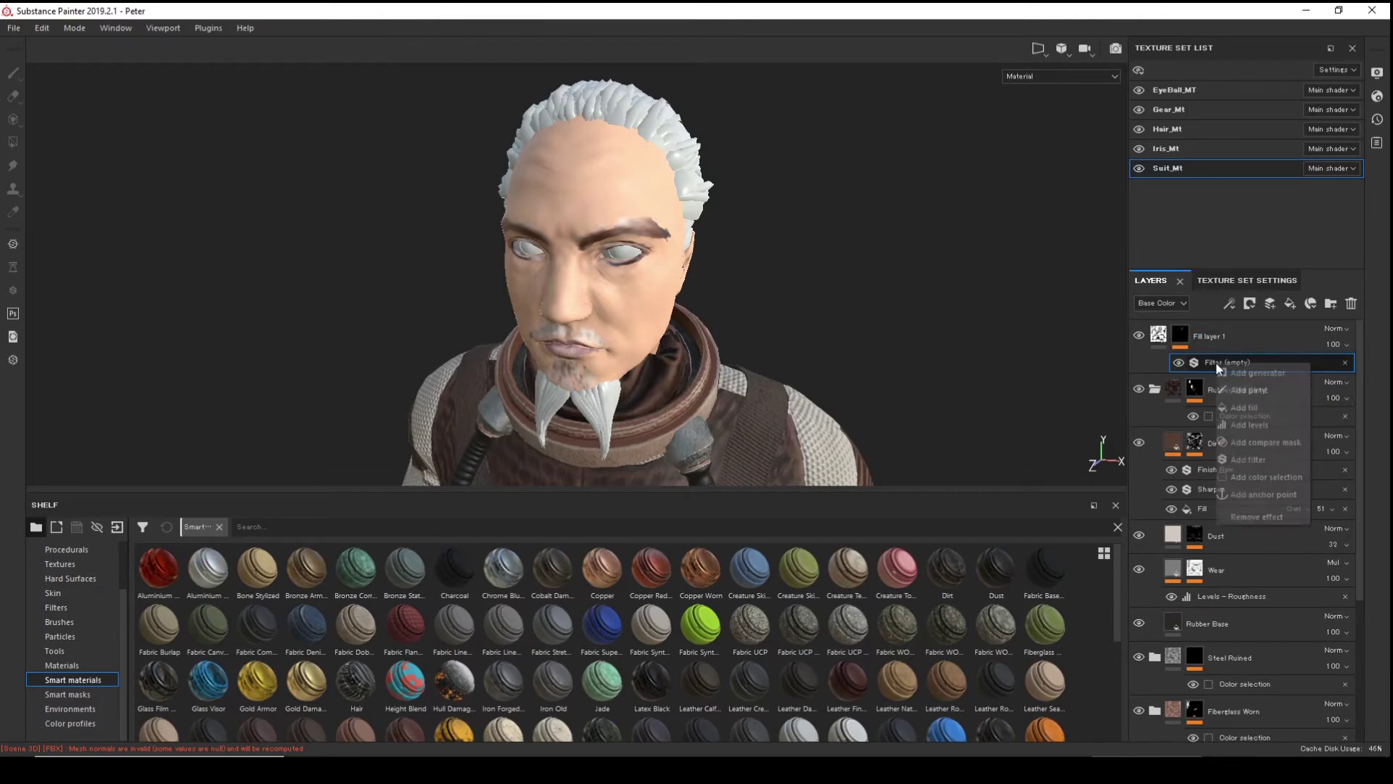
{"action": "left_click", "coordinate": [1254, 457]}
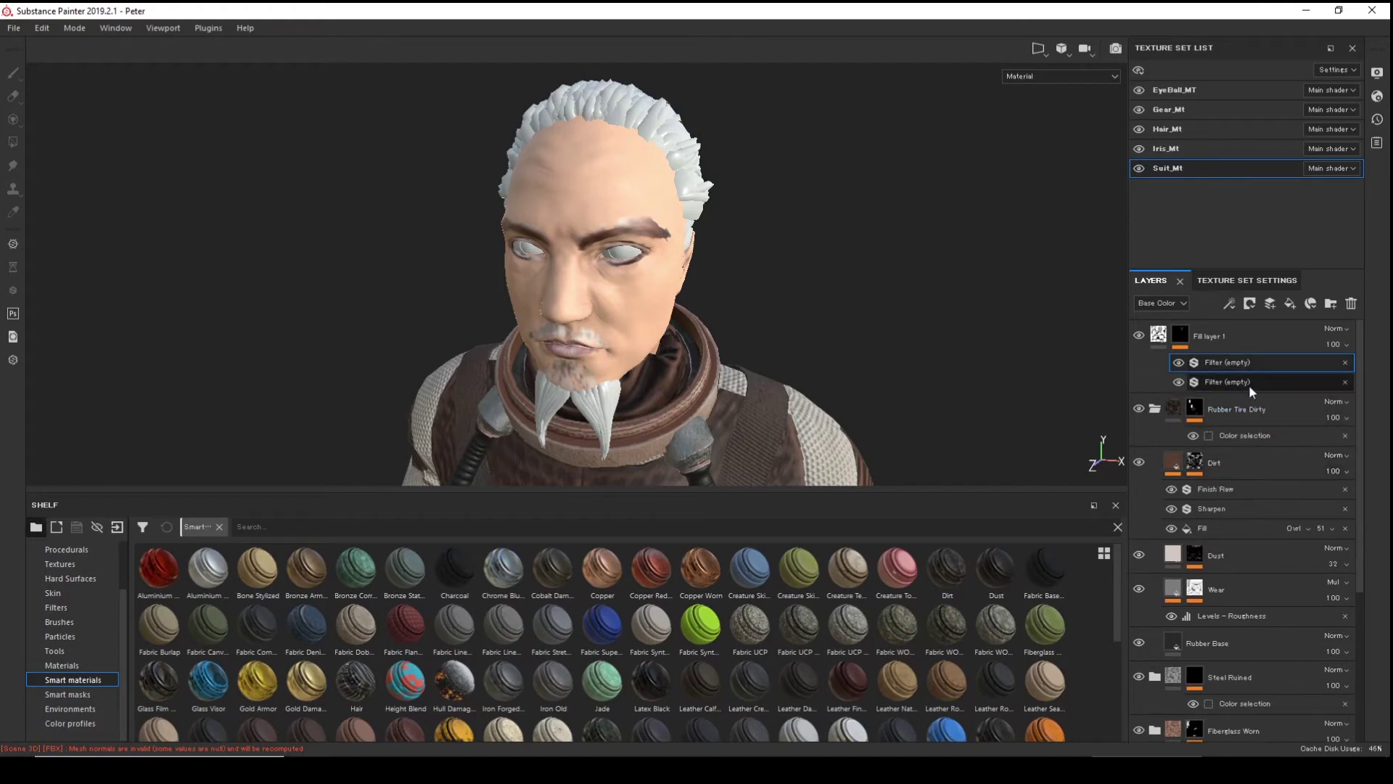
{"action": "left_click", "coordinate": [1343, 381]}
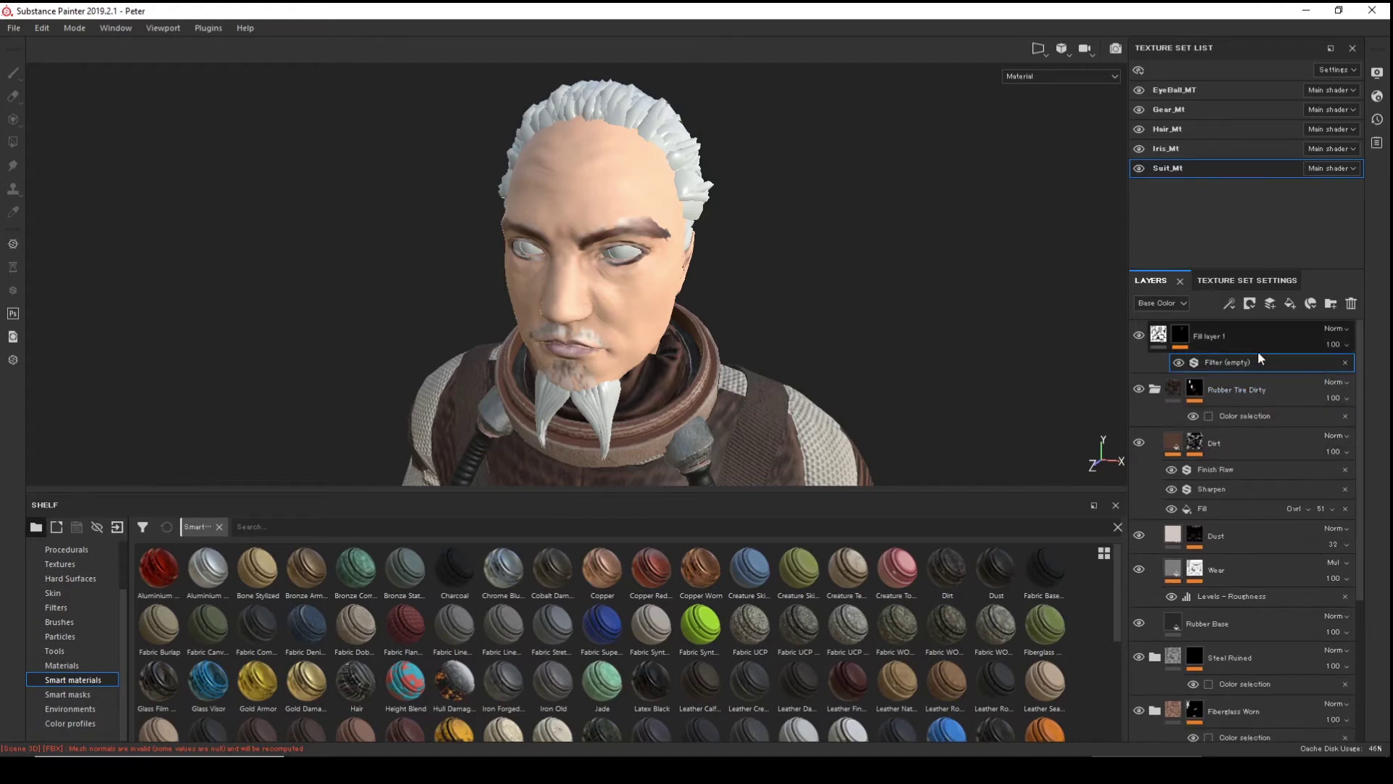
- Search the filters for "blur" and assign the Blur filter to the mask's empty filter effect
{"action": "left_click", "coordinate": [1194, 366]}
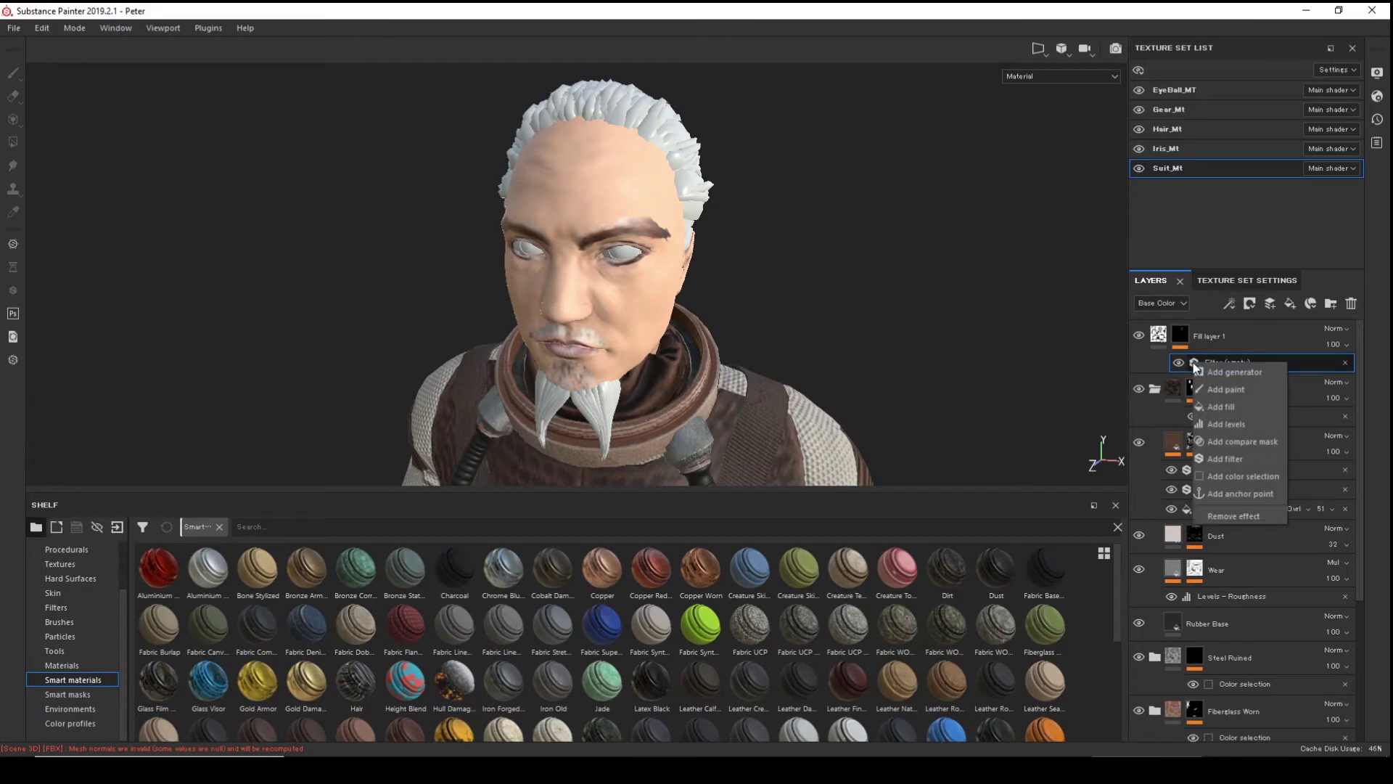
{"action": "left_click", "coordinate": [1181, 364]}
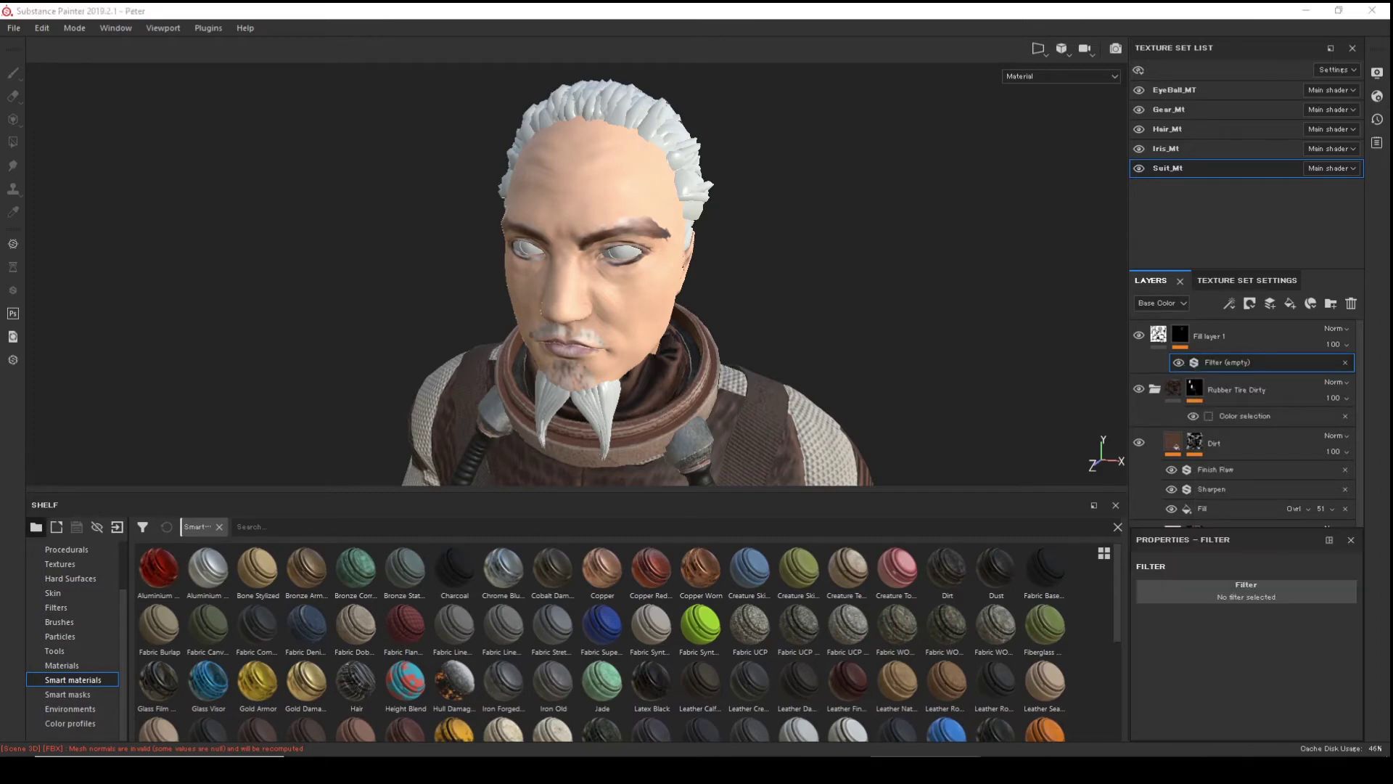
{"action": "left_click", "coordinate": [1236, 589]}
{"action": "type", "text": "bl"}
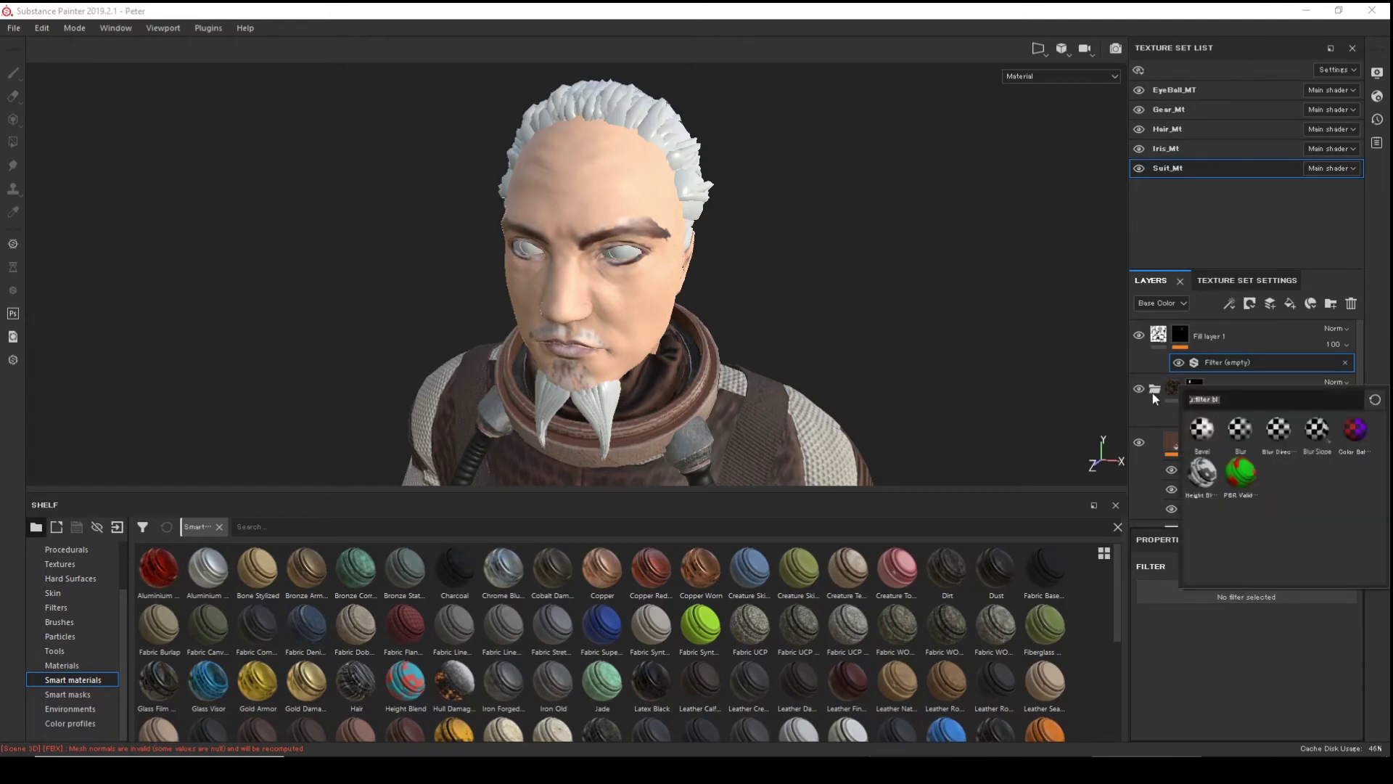
{"action": "type", "text": "blur"}
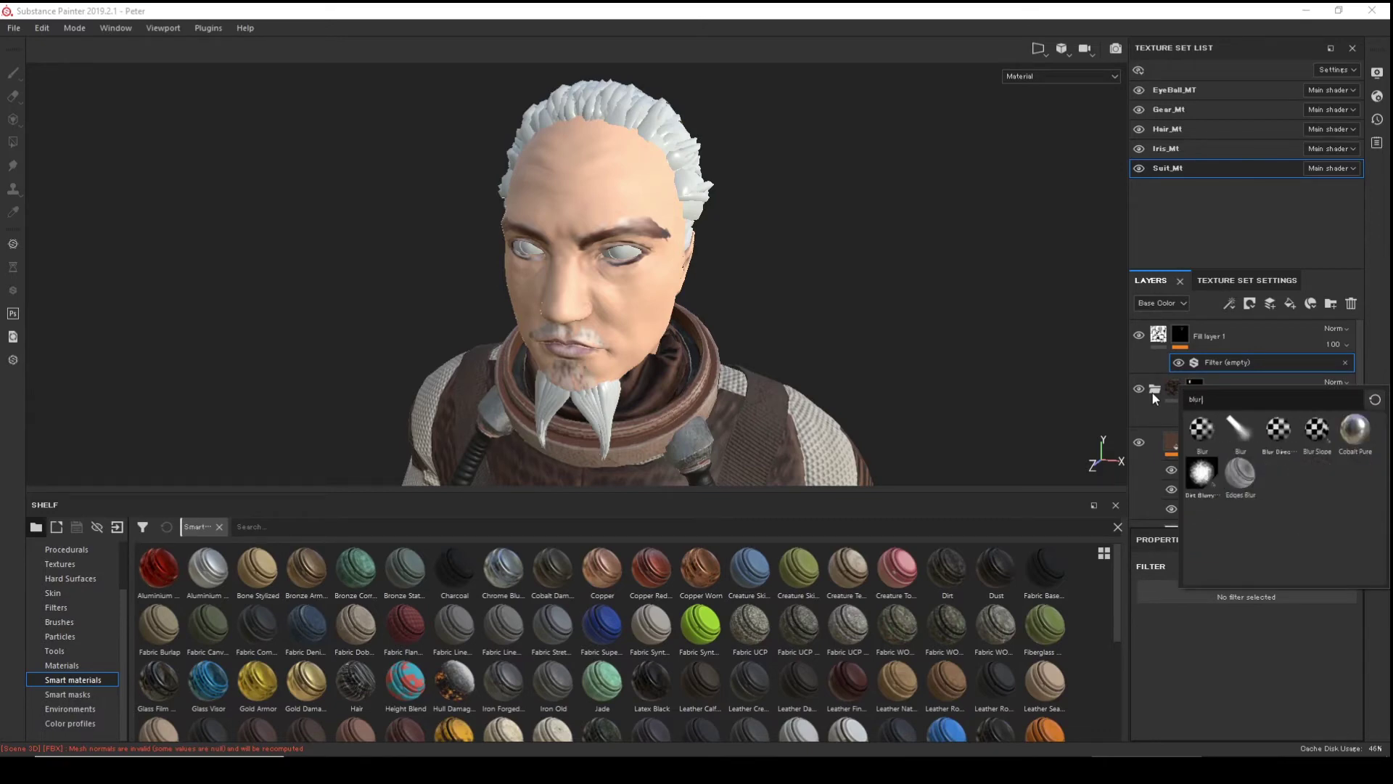
{"action": "left_click", "coordinate": [1202, 432]}
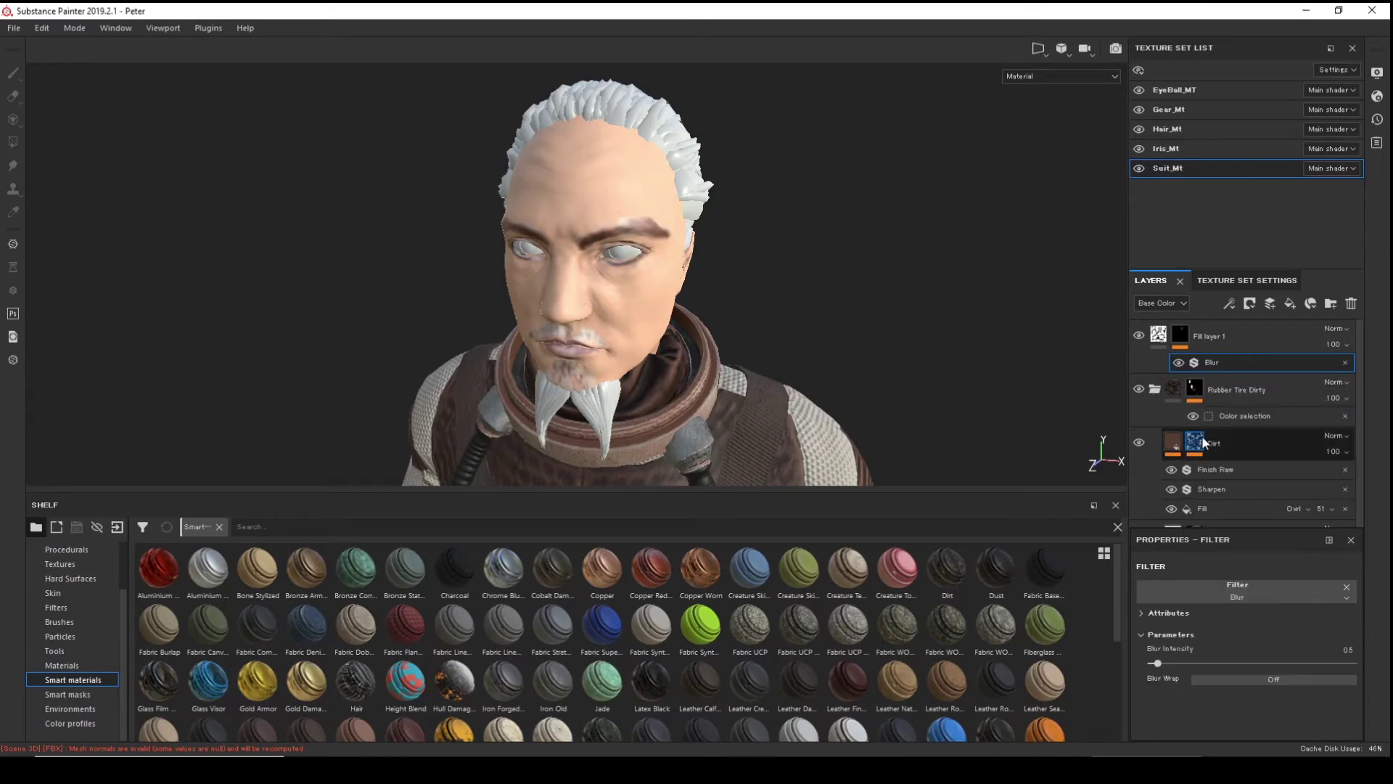
- Increase the Blur filter's intensity to soften the edges of the painted face mask
{"action": "left_click_drag", "start_coordinate": [806, 304], "coordinate": [872, 250], "text": "alt"}
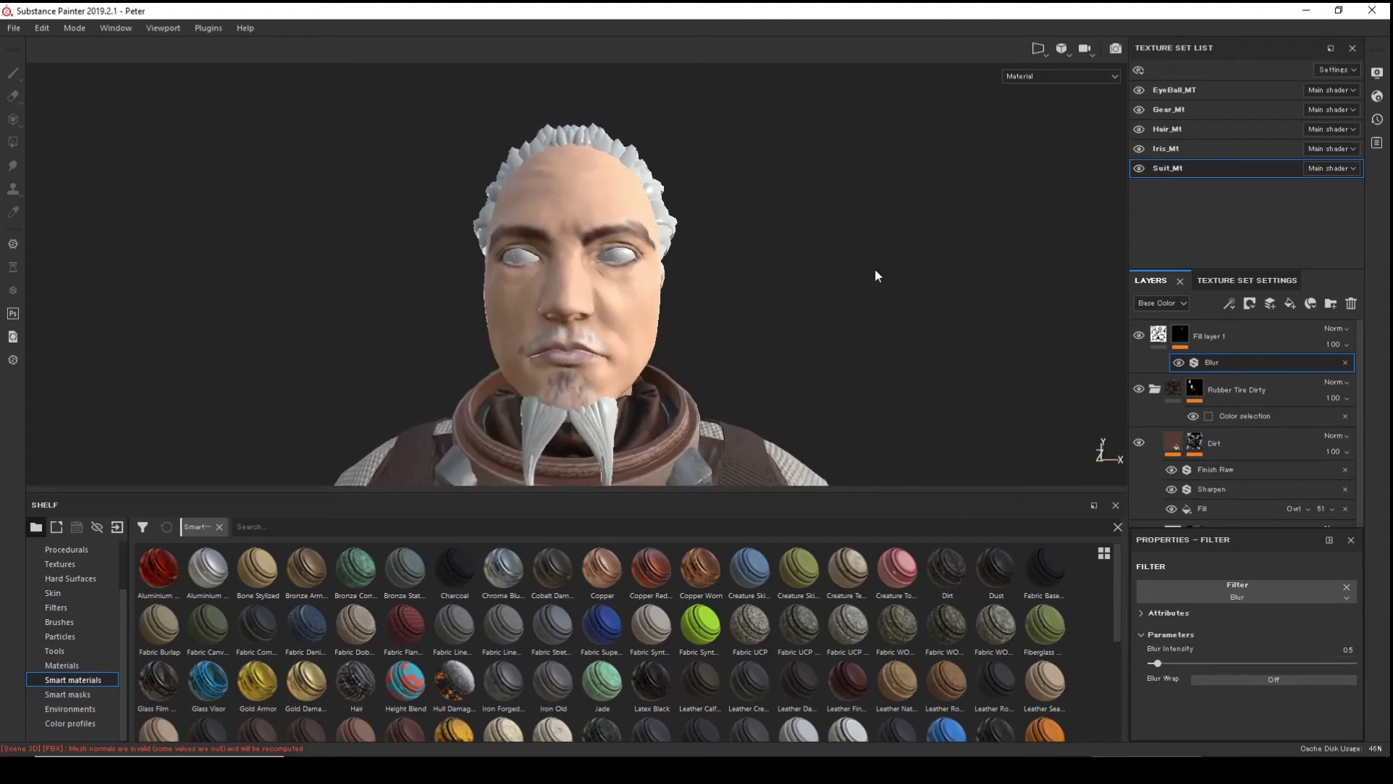
{"action": "middle_click_drag", "start_coordinate": [877, 272], "coordinate": [909, 231], "text": "alt"}
{"action": "right_click_drag", "start_coordinate": [909, 239], "coordinate": [990, 330], "text": "alt"}
{"action": "left_click_drag", "start_coordinate": [786, 252], "coordinate": [783, 295], "text": "alt"}
{"action": "right_click_drag", "start_coordinate": [783, 296], "coordinate": [674, 243], "text": "alt"}
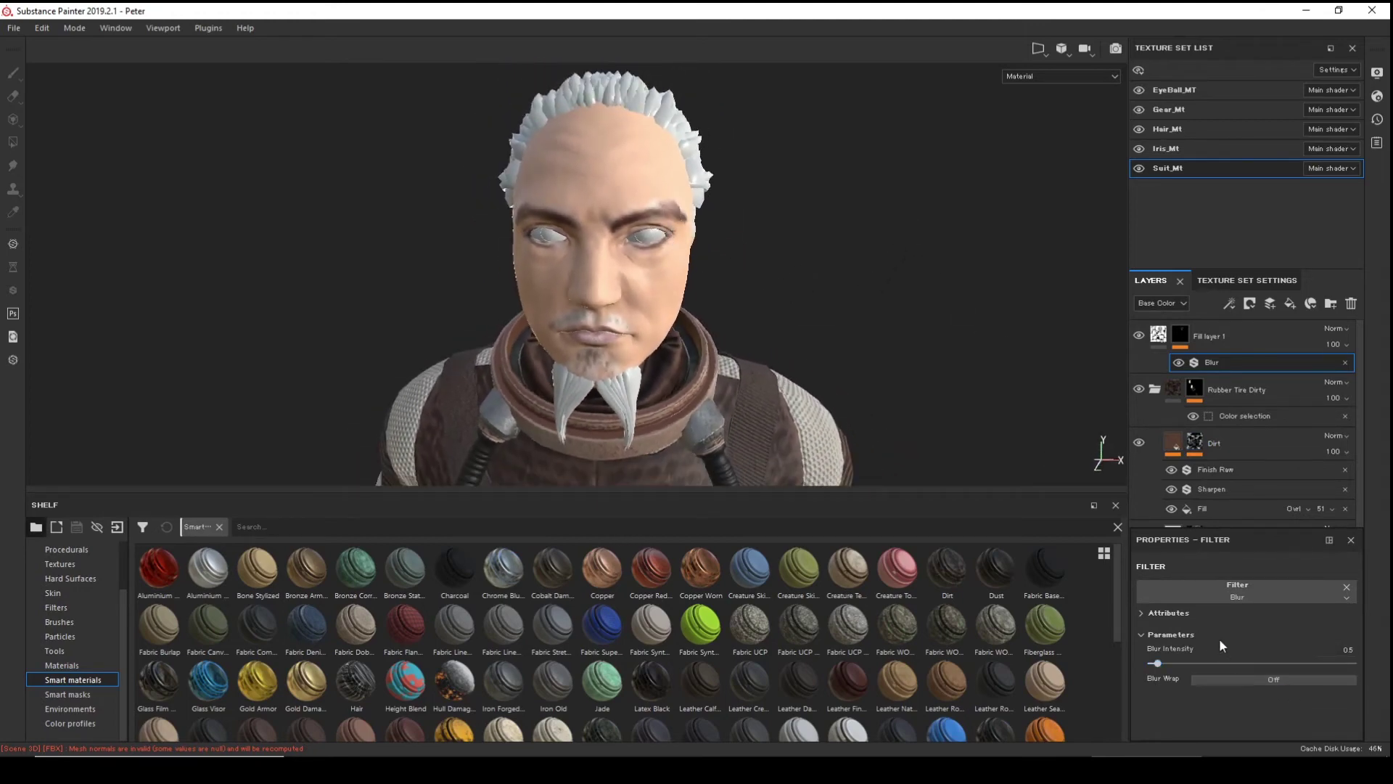
{"action": "left_click_drag", "start_coordinate": [1156, 662], "coordinate": [1178, 663]}
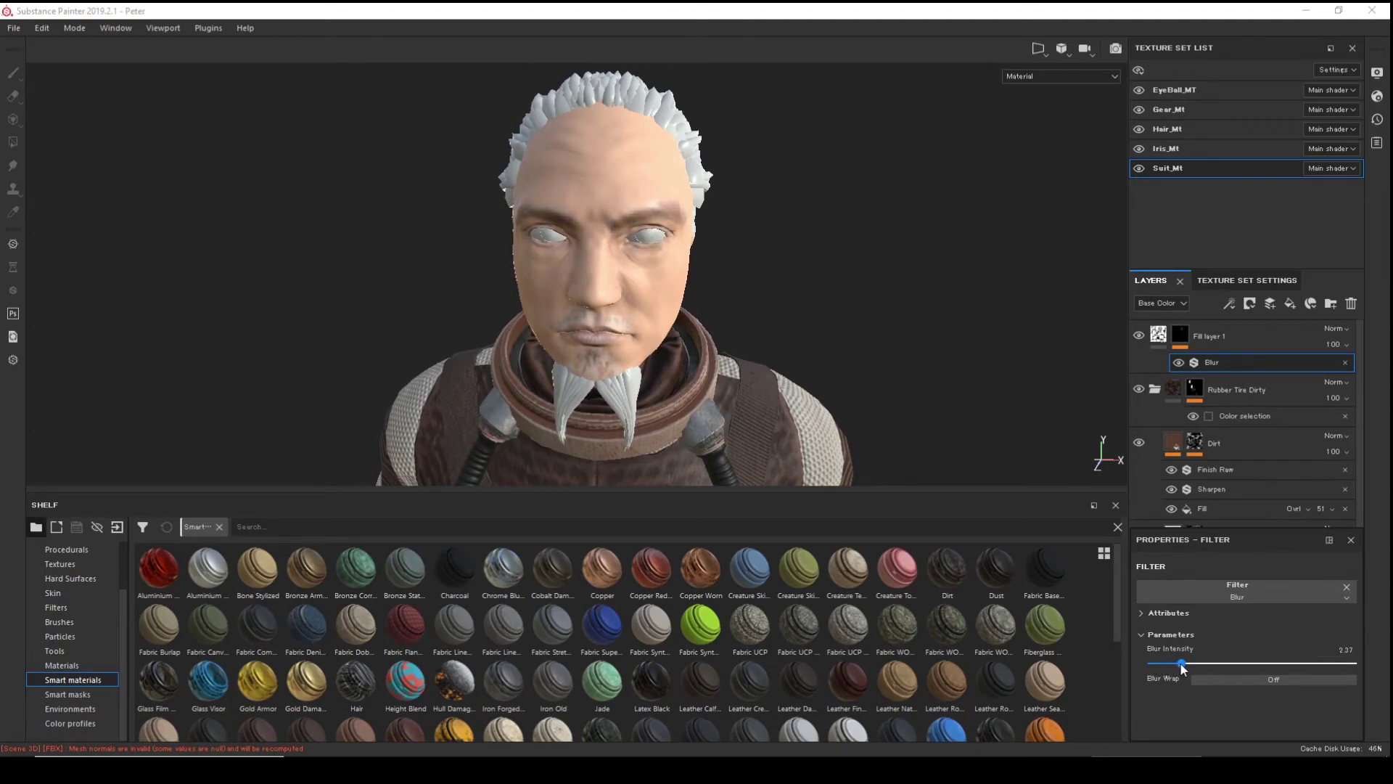
- Set the intensity of the face mask's Blur filter to 2.43 and check the softened edges around the eyes, lips and chin
{"action": "left_click_drag", "start_coordinate": [1182, 664], "coordinate": [1183, 664]}
{"action": "left_click_drag", "start_coordinate": [721, 243], "coordinate": [725, 295], "text": "alt"}
{"action": "middle_click_drag", "start_coordinate": [747, 287], "coordinate": [578, 271], "text": "alt"}
{"action": "right_click_drag", "start_coordinate": [578, 271], "coordinate": [812, 349], "text": "alt"}
{"action": "middle_click_drag", "start_coordinate": [758, 308], "coordinate": [857, 287], "text": "alt"}
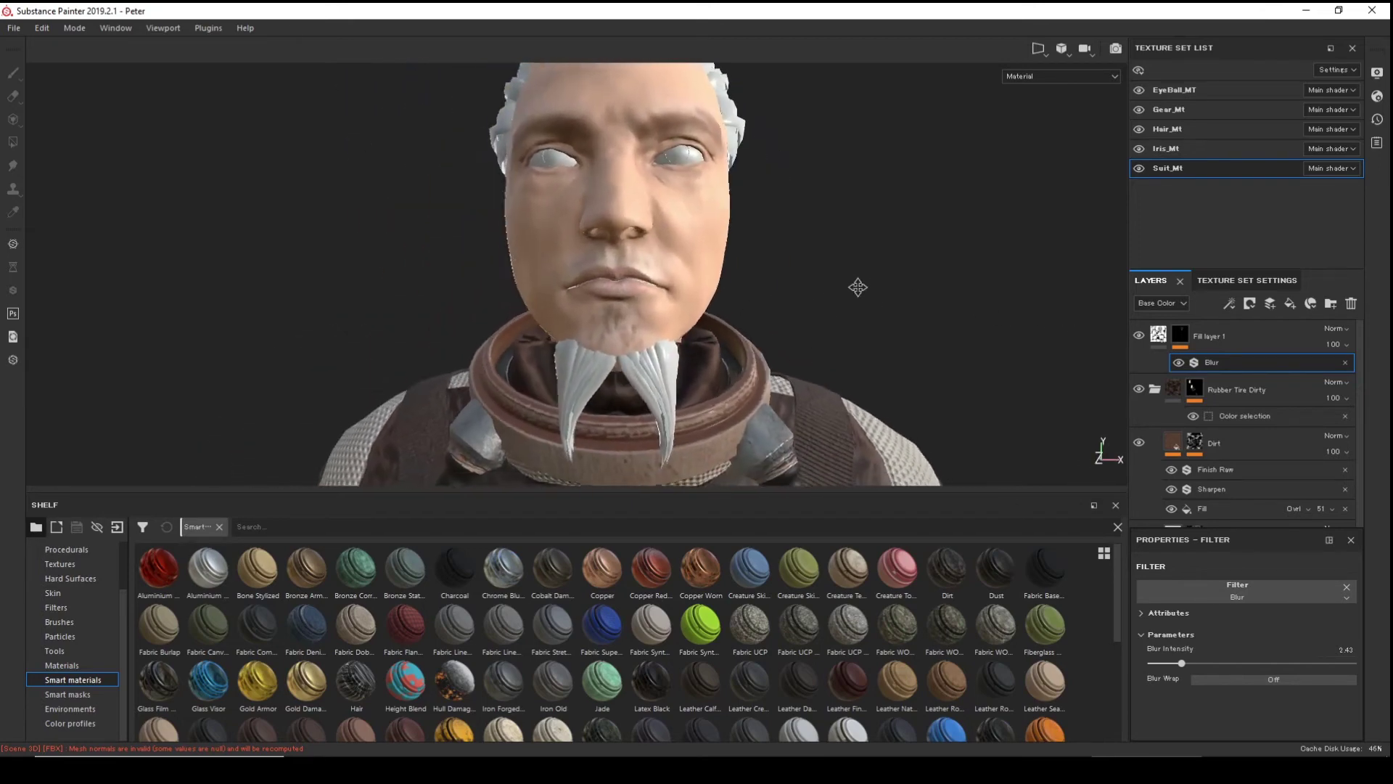
{"action": "left_click_drag", "start_coordinate": [858, 287], "coordinate": [625, 287], "text": "alt"}
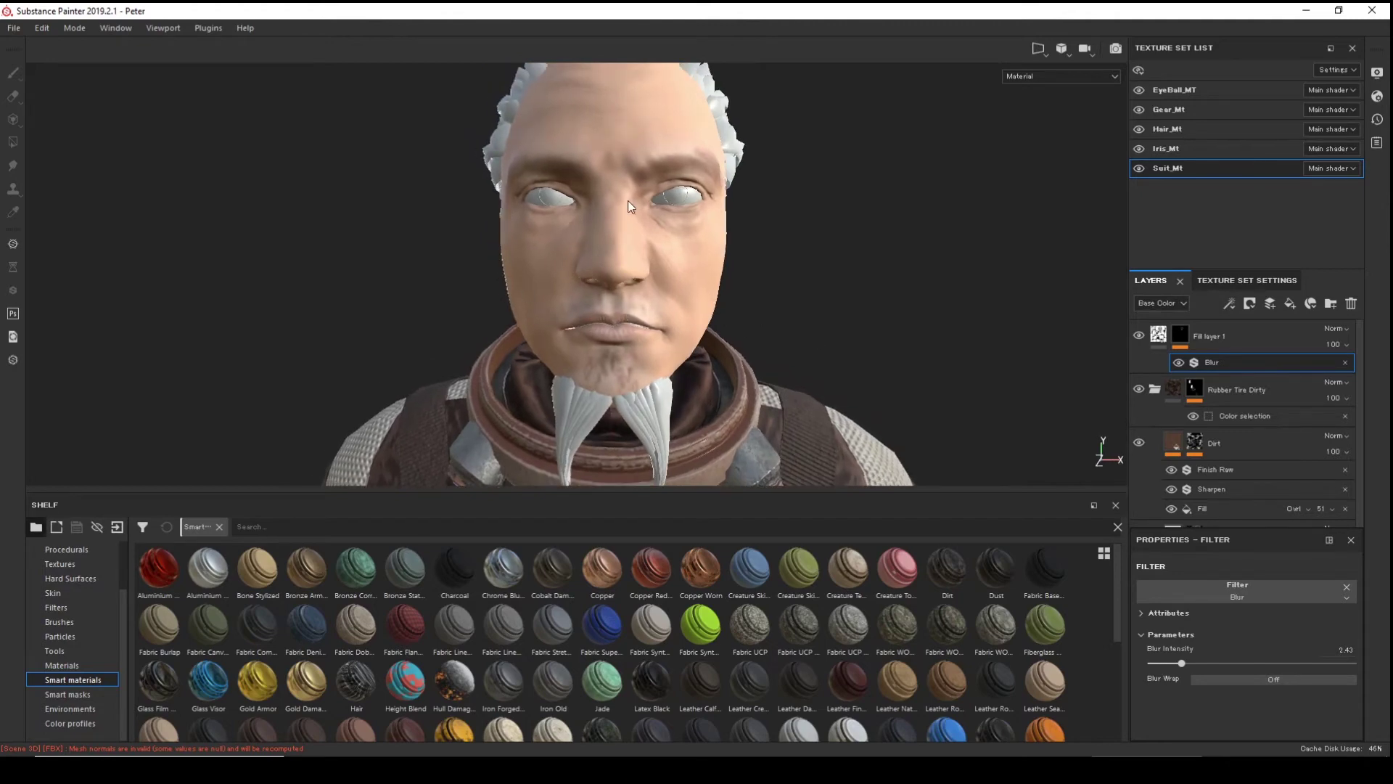
{"action": "mouse_move", "coordinate": [436, 249]}
{"action": "left_mouse_down", "text": "alt"}
{"action": "mouse_move", "coordinate": [784, 261]}
{"action": "mouse_move", "coordinate": [434, 239]}
{"action": "left_mouse_up", "text": "alt"}
{"action": "mouse_move", "coordinate": [423, 249]}
{"action": "right_mouse_down", "text": "alt"}
{"action": "mouse_move", "coordinate": [389, 193]}
{"action": "mouse_move", "coordinate": [508, 331]}
{"action": "right_mouse_up", "text": "alt"}
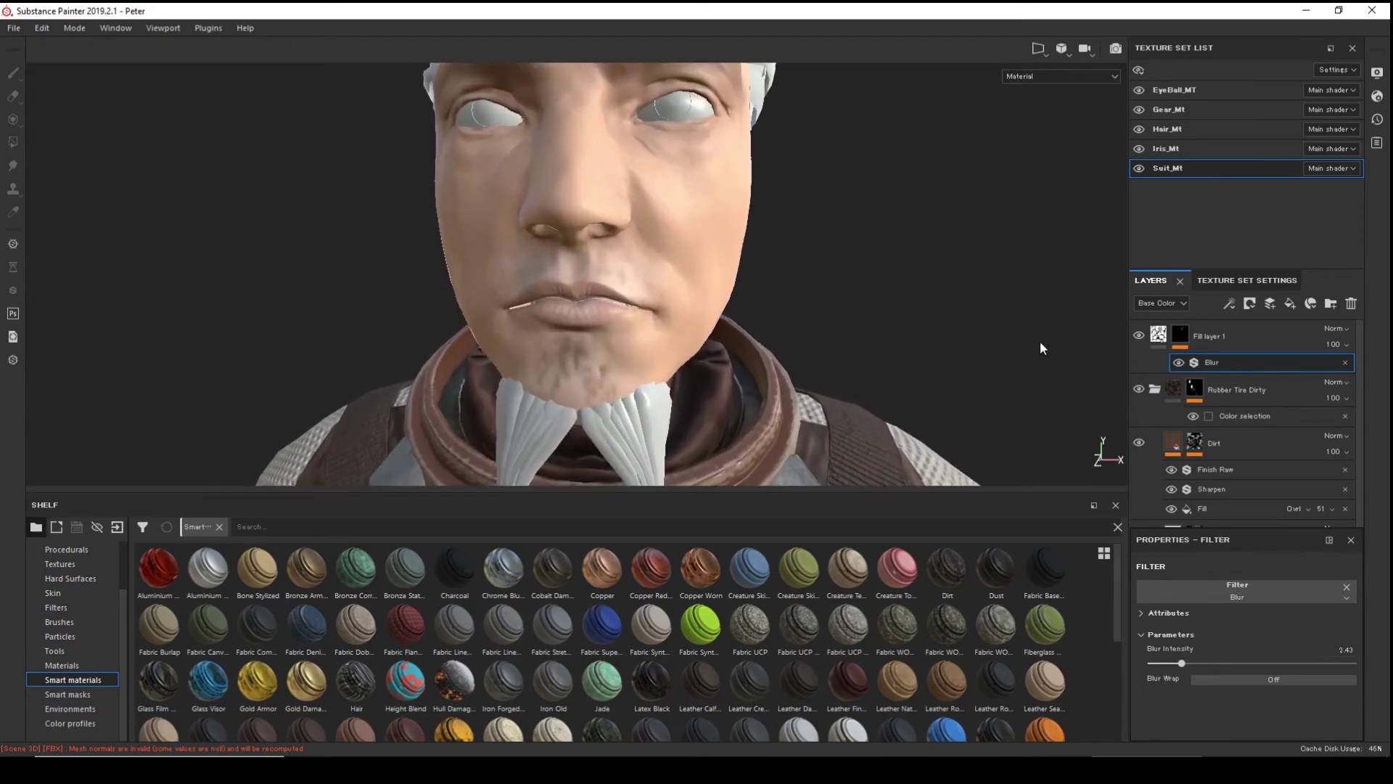
- Remove the moustache and chin stubble from the face texture's mask and lower its Blur filter's intensity to 0.5
{"action": "left_click", "coordinate": [1180, 335]}
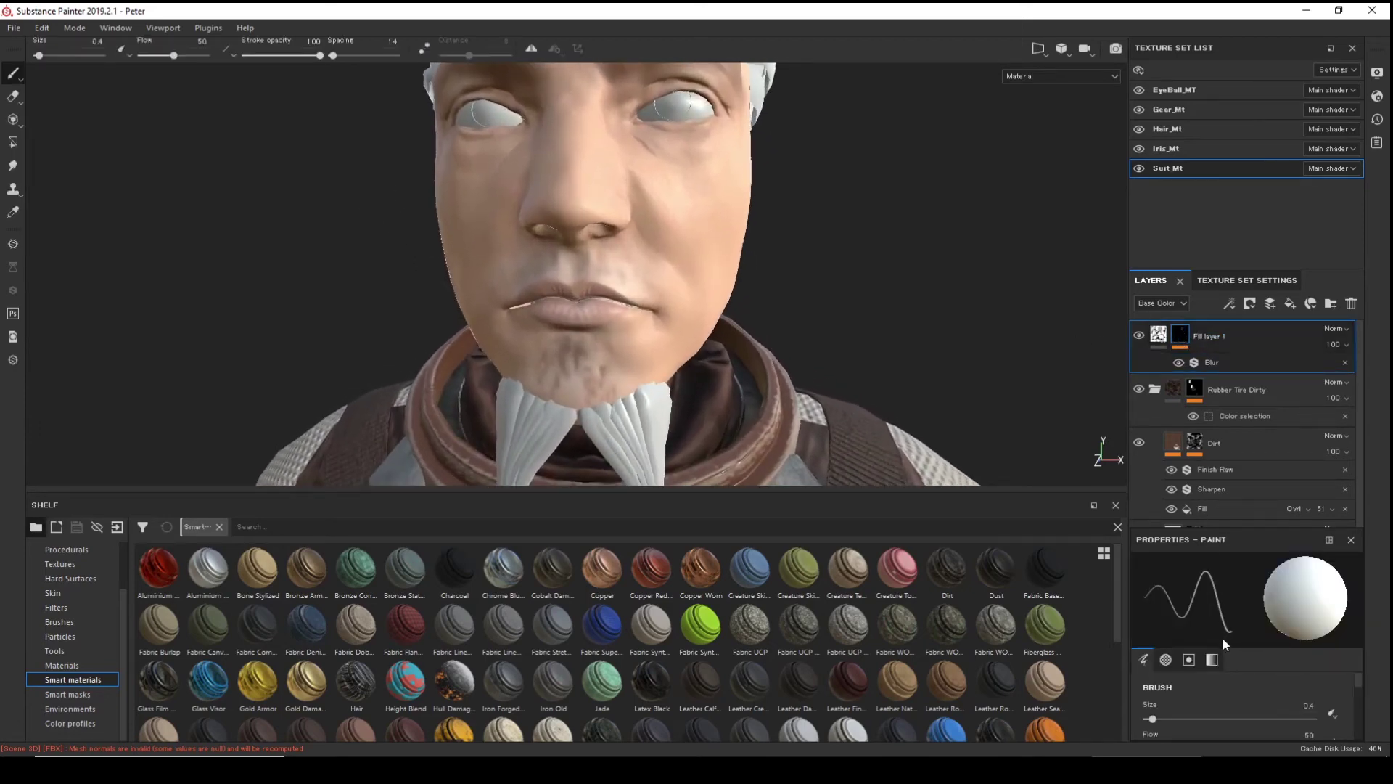
{"action": "mouse_move", "coordinate": [1355, 677]}
{"action": "left_mouse_down"}
{"action": "mouse_move", "coordinate": [1356, 734]}
{"action": "mouse_move", "coordinate": [1361, 724]}
{"action": "left_mouse_up"}
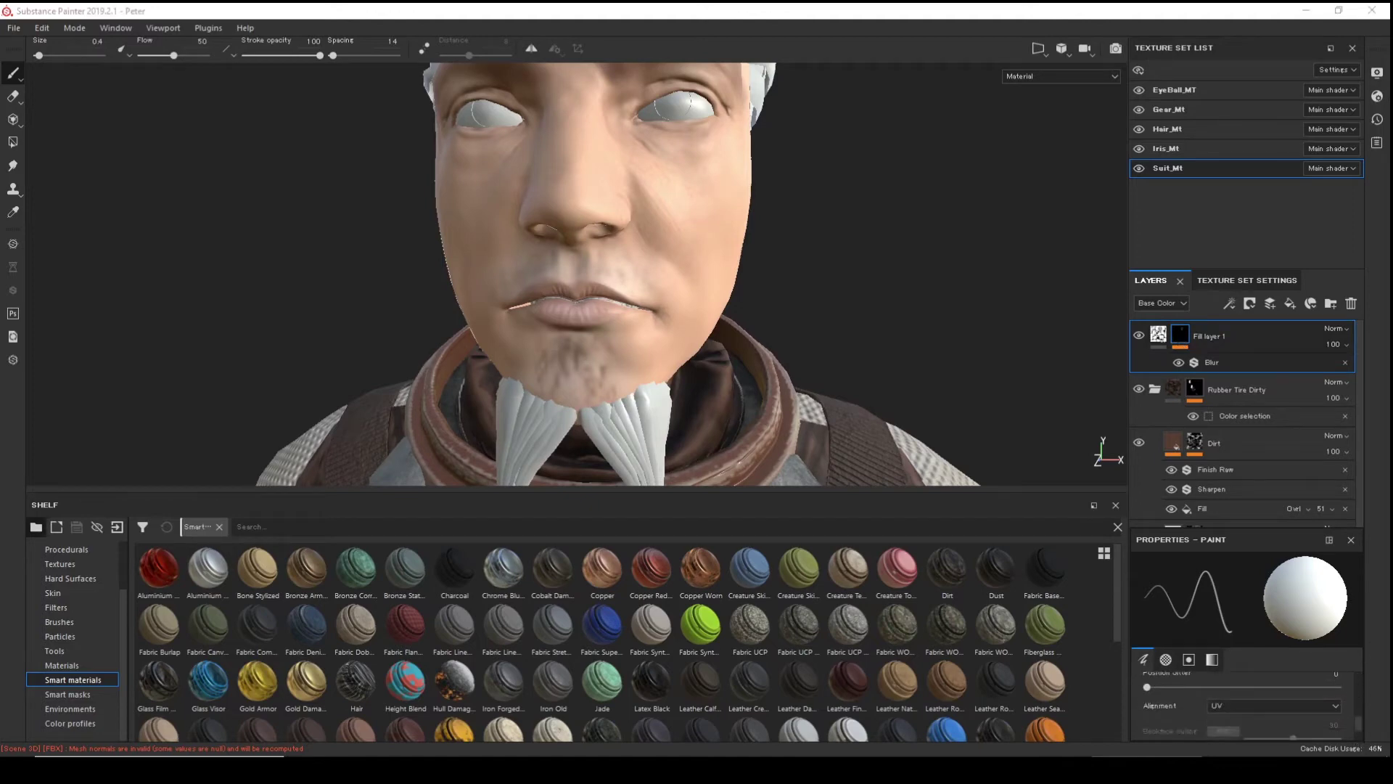
{"action": "left_click", "coordinate": [1212, 362]}
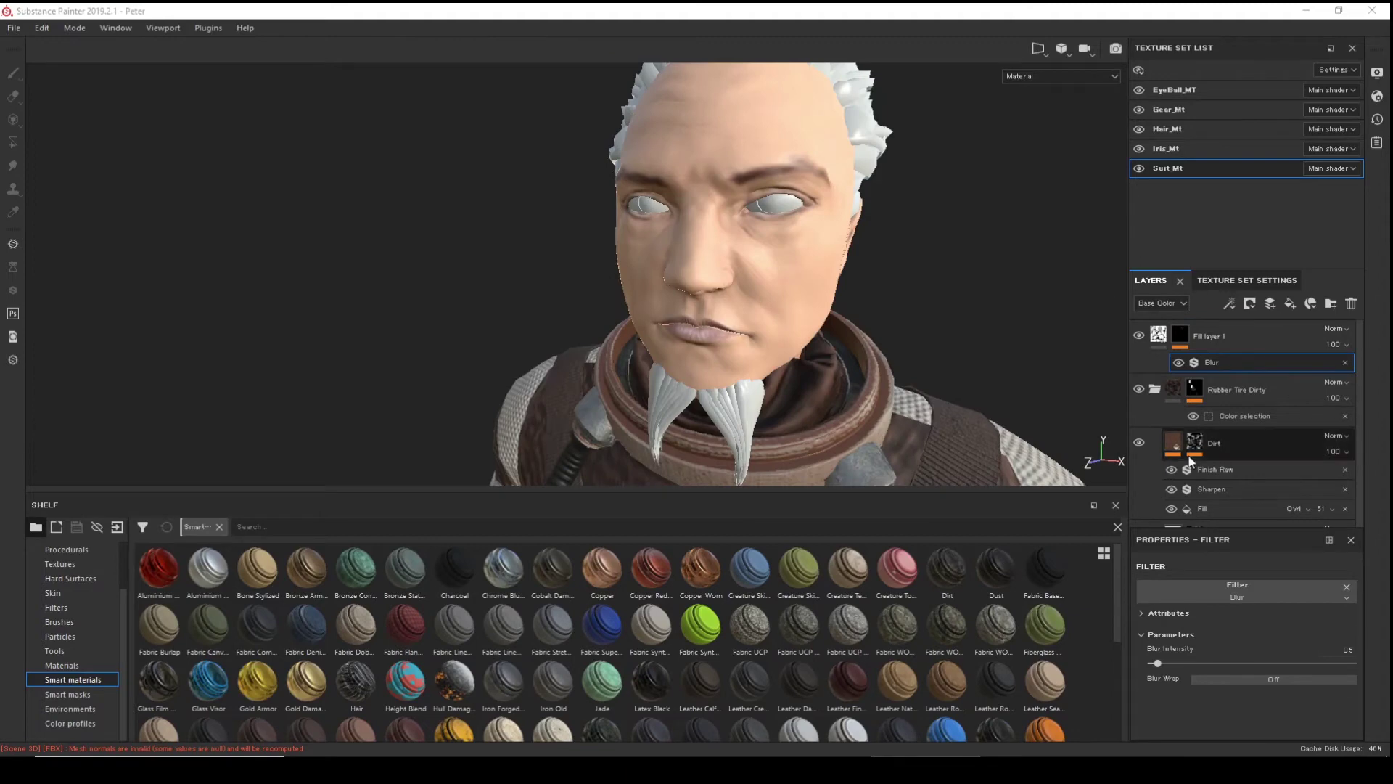
- Examine the blended brows, eyes and lips up close from the front and both sides of the face
{"action": "mouse_move", "coordinate": [955, 295]}
{"action": "left_mouse_down", "text": "alt"}
{"action": "mouse_move", "coordinate": [1034, 289]}
{"action": "mouse_move", "coordinate": [834, 264]}
{"action": "mouse_move", "coordinate": [873, 255]}
{"action": "mouse_move", "coordinate": [740, 233]}
{"action": "mouse_move", "coordinate": [695, 208]}
{"action": "left_mouse_up", "text": "alt"}
{"action": "left_click", "coordinate": [1233, 336]}
{"action": "scroll", "coordinate": [743, 242], "scroll_direction": "up", "scroll_amount": 5}
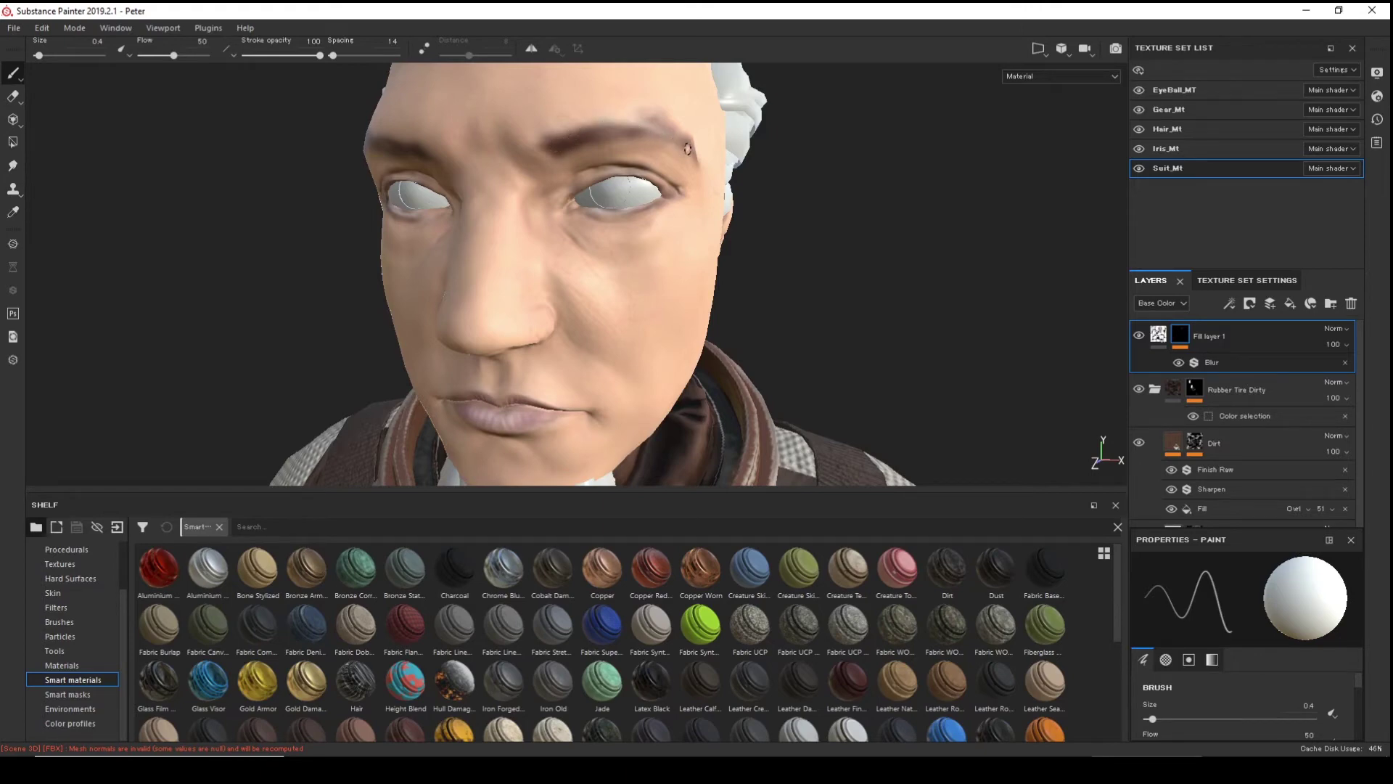
{"action": "left_click_drag", "start_coordinate": [695, 163], "coordinate": [639, 154], "text": "alt"}
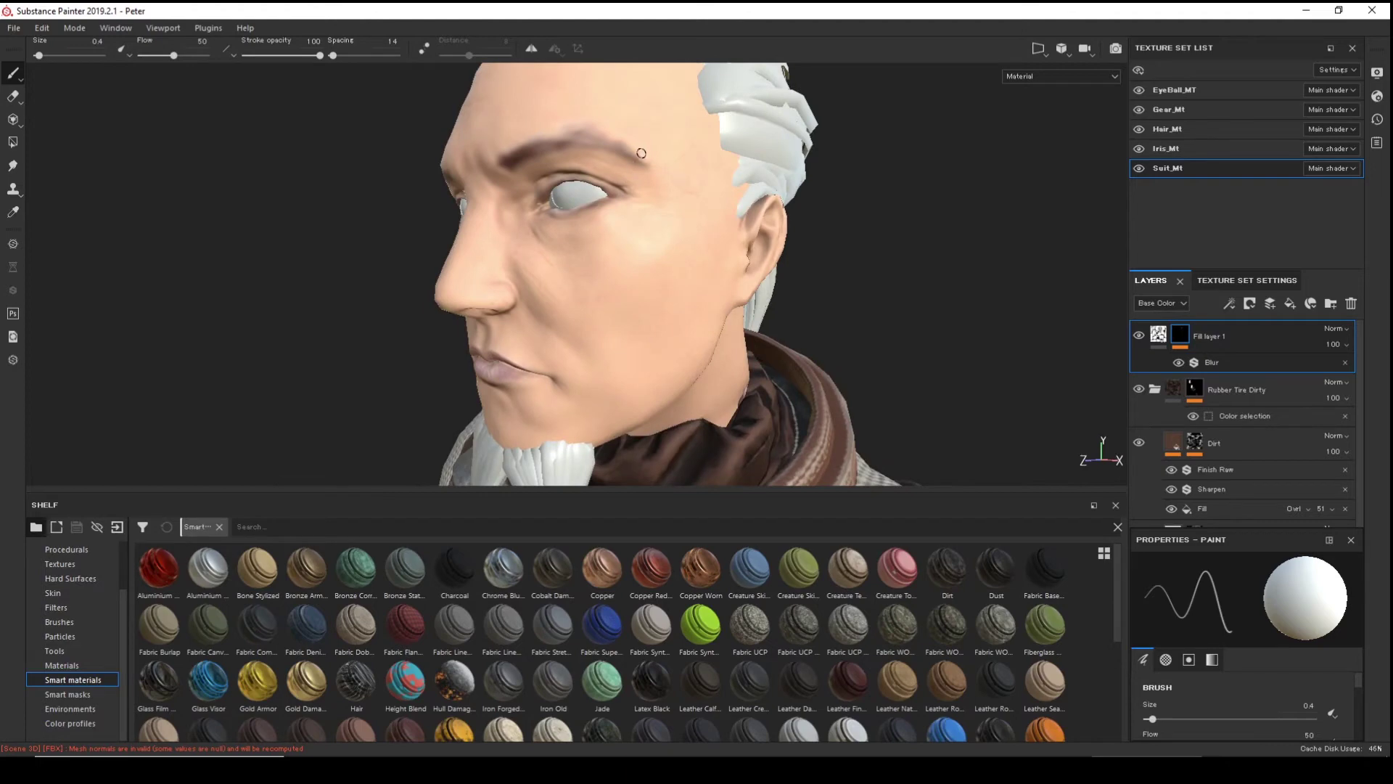
{"action": "left_click_drag", "start_coordinate": [299, 207], "coordinate": [466, 146], "text": "alt"}
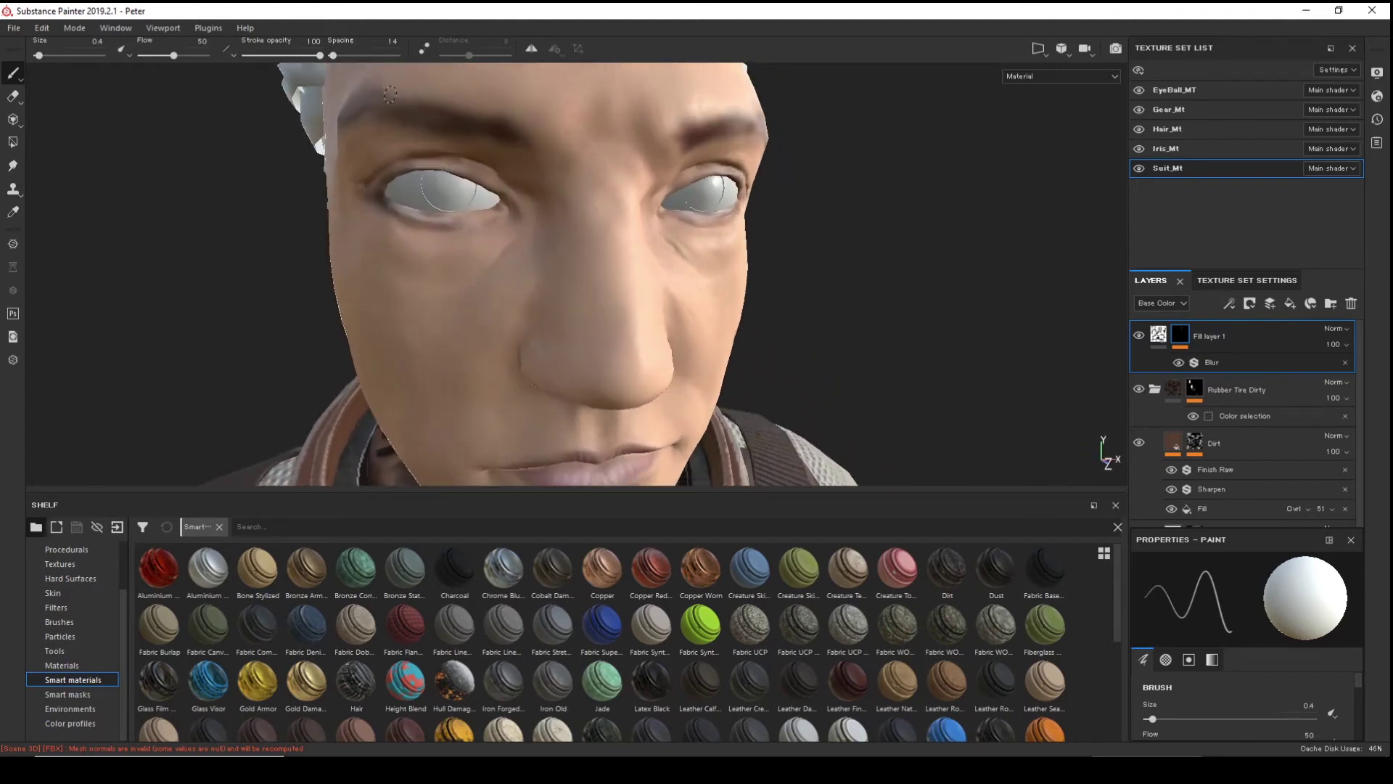
{"action": "left_click_drag", "start_coordinate": [731, 276], "coordinate": [429, 169], "text": "alt"}
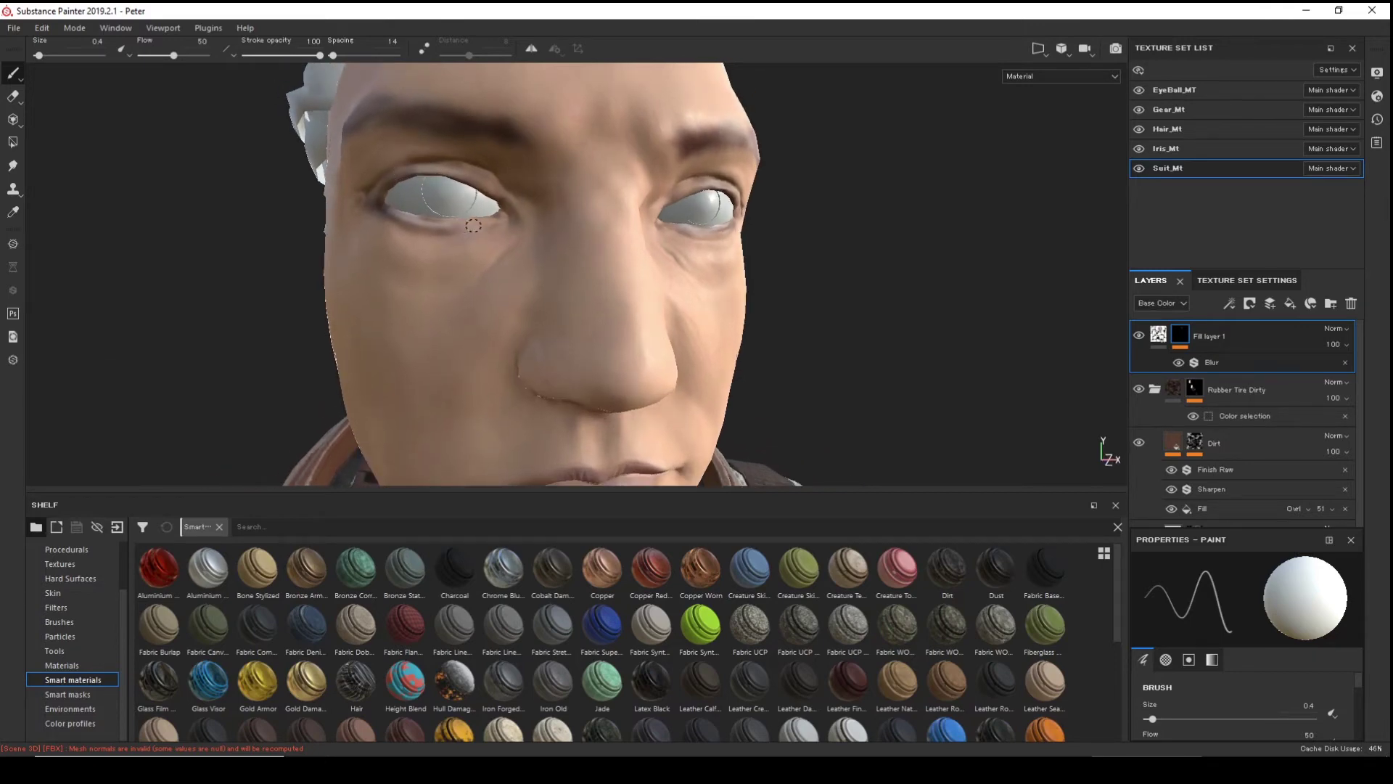
{"action": "left_click_drag", "start_coordinate": [806, 278], "coordinate": [733, 274], "text": "alt"}
{"action": "right_click_drag", "start_coordinate": [734, 274], "coordinate": [504, 191], "text": "alt"}
{"action": "left_click_drag", "start_coordinate": [504, 191], "coordinate": [494, 304], "text": "alt"}
{"action": "middle_click_drag", "start_coordinate": [494, 305], "coordinate": [484, 322], "text": "alt"}
- Examine the textured character at full-body distance, including the suit, and inspect the blended head again from the front and side
{"action": "right_click_drag", "start_coordinate": [484, 322], "coordinate": [508, 435], "text": "alt"}
{"action": "left_click_drag", "start_coordinate": [508, 435], "coordinate": [639, 291], "text": "alt"}
{"action": "middle_click_drag", "start_coordinate": [639, 290], "coordinate": [721, 187], "text": "alt"}
{"action": "right_click_drag", "start_coordinate": [717, 264], "coordinate": [705, 286], "text": "alt"}
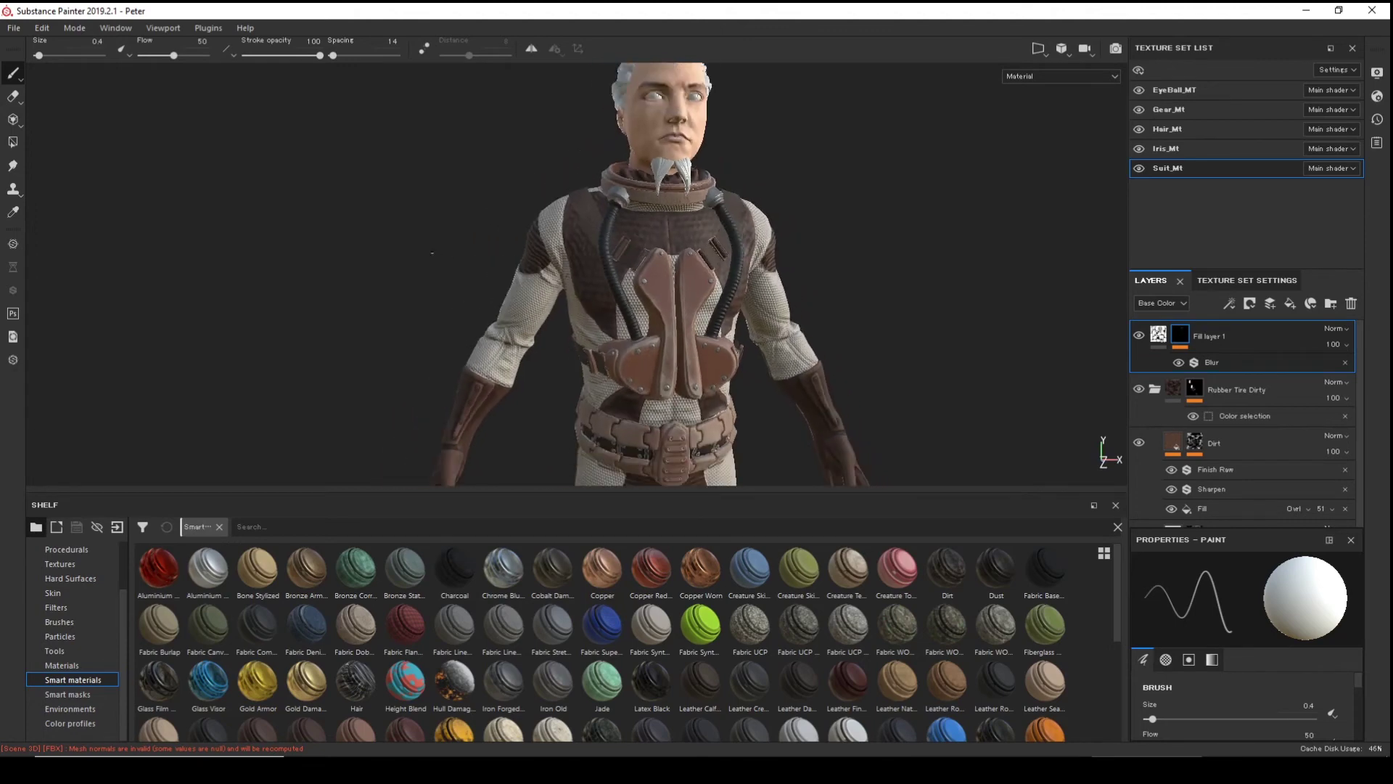
{"action": "left_click_drag", "start_coordinate": [705, 286], "coordinate": [551, 275], "text": "alt"}
{"action": "middle_click_drag", "start_coordinate": [537, 270], "coordinate": [400, 187], "text": "alt"}
{"action": "mouse_move", "coordinate": [400, 187]}
{"action": "right_mouse_down", "text": "alt"}
{"action": "mouse_move", "coordinate": [390, 207]}
{"action": "mouse_move", "coordinate": [385, 190]}
{"action": "right_mouse_up", "text": "alt"}
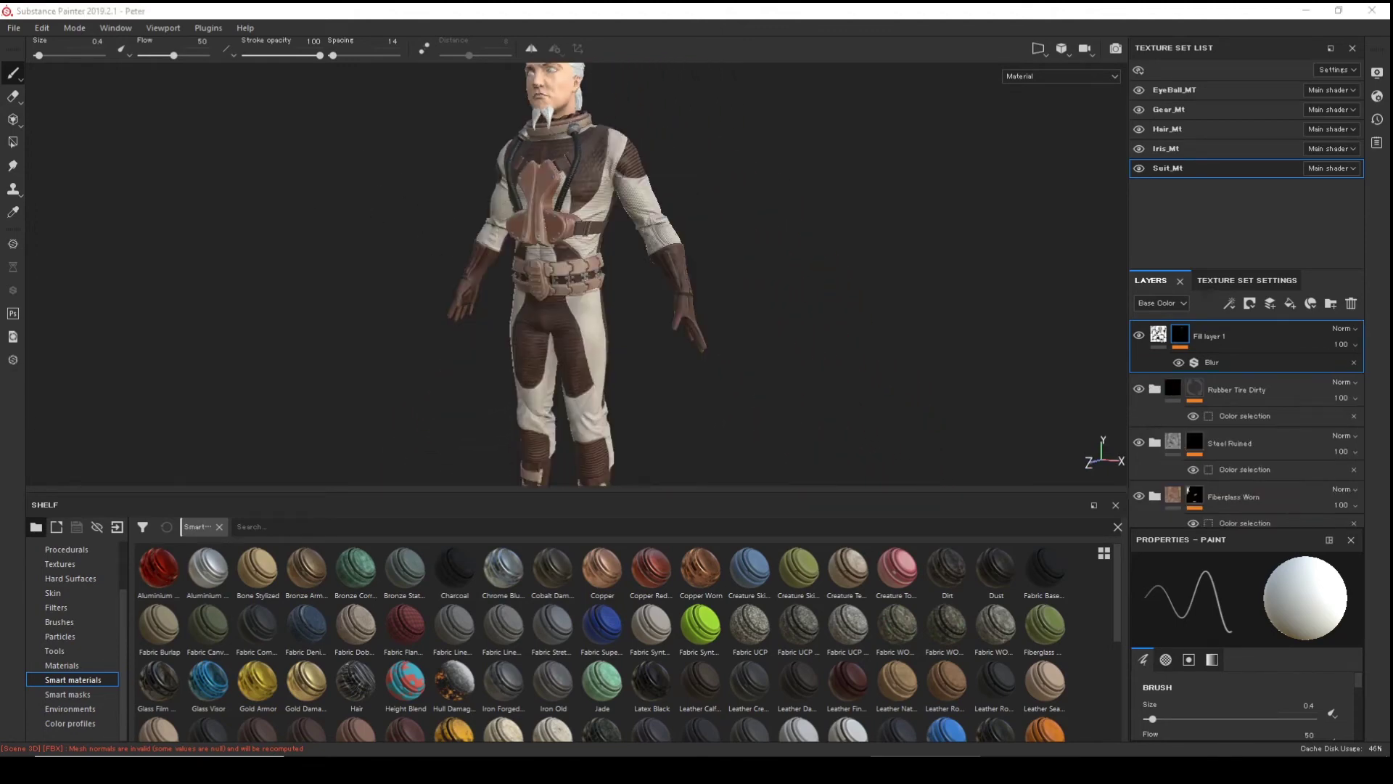
{"action": "middle_click_drag", "start_coordinate": [804, 415], "coordinate": [787, 277], "text": "alt"}
{"action": "right_click_drag", "start_coordinate": [786, 277], "coordinate": [740, 254], "text": "alt"}
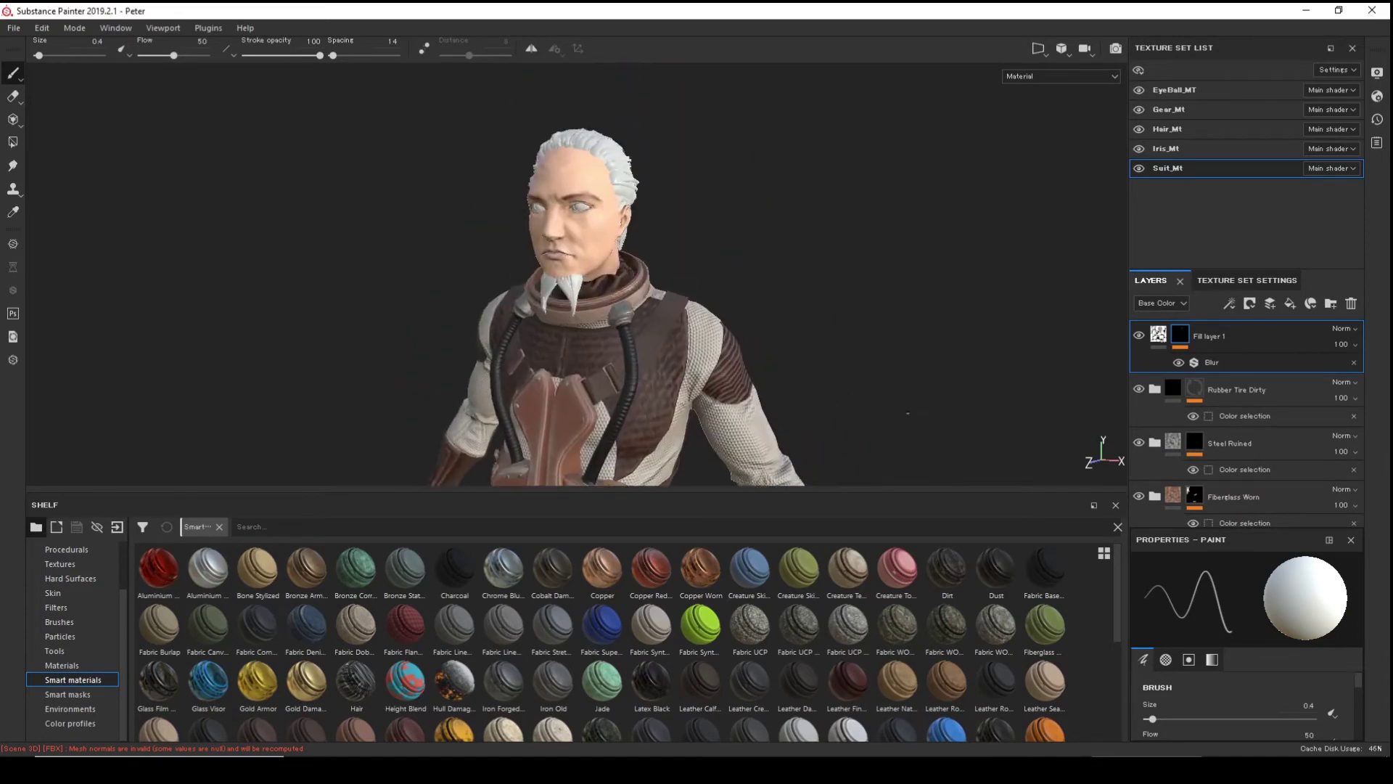
{"action": "middle_click_drag", "start_coordinate": [740, 254], "coordinate": [868, 314], "text": "alt"}
{"action": "right_click_drag", "start_coordinate": [867, 314], "coordinate": [766, 283], "text": "alt"}
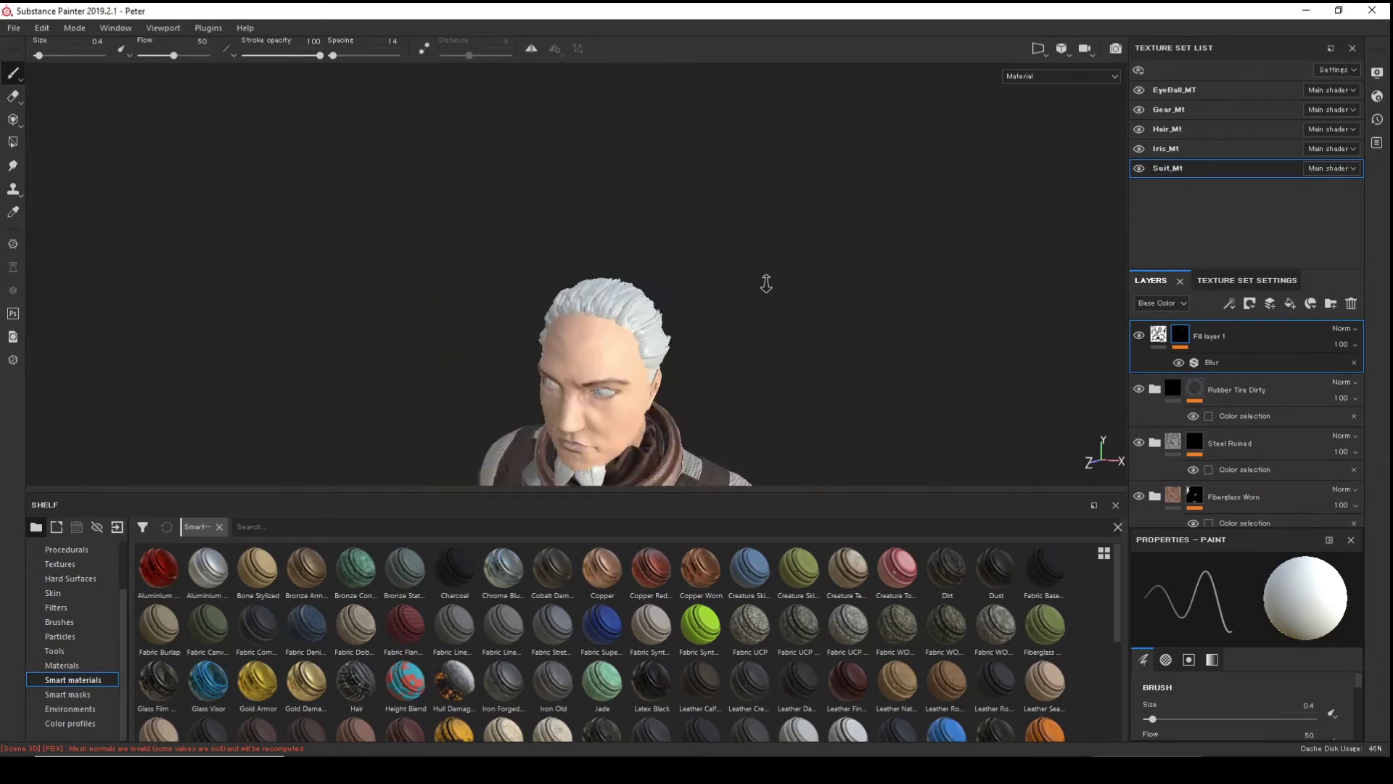
{"action": "middle_click_drag", "start_coordinate": [766, 283], "coordinate": [997, 379], "text": "alt"}
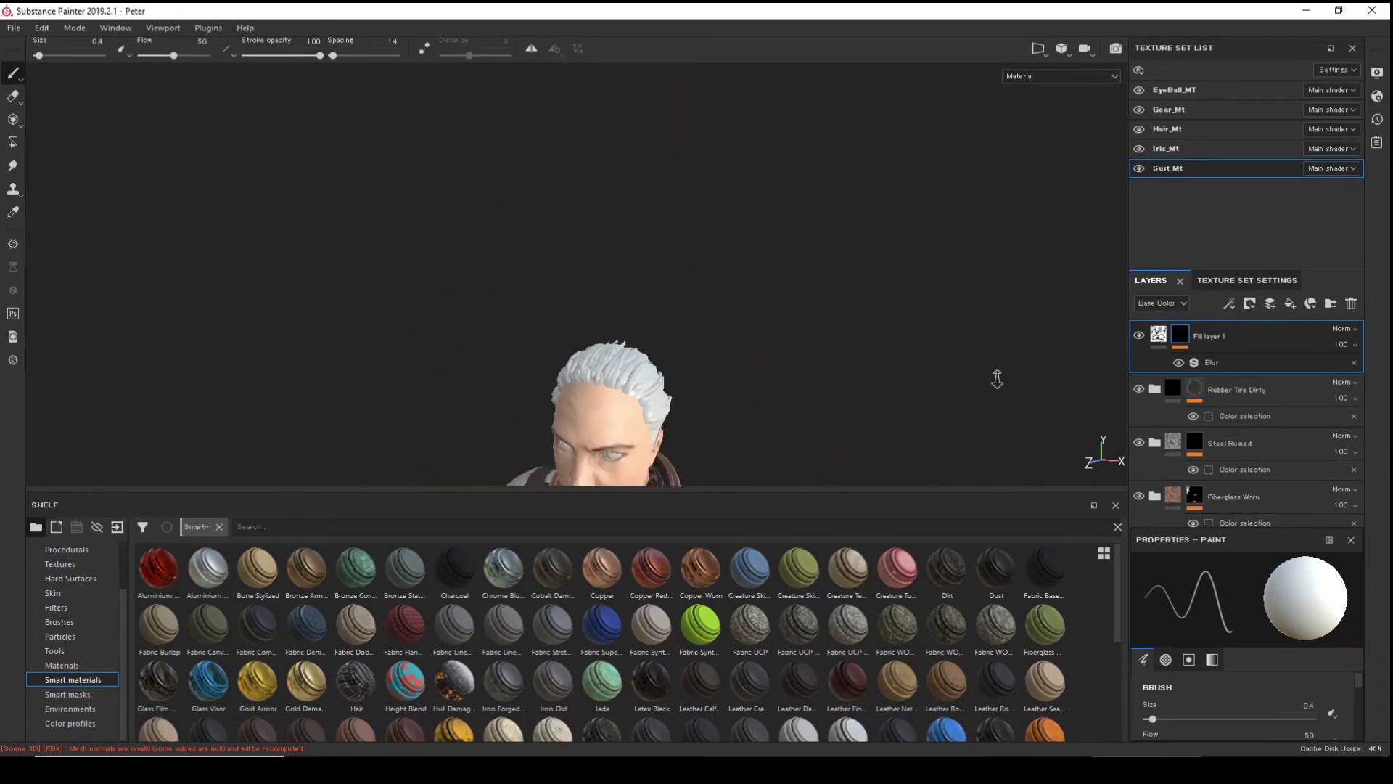
{"action": "middle_click_drag", "start_coordinate": [724, 215], "coordinate": [739, 228], "text": "alt"}
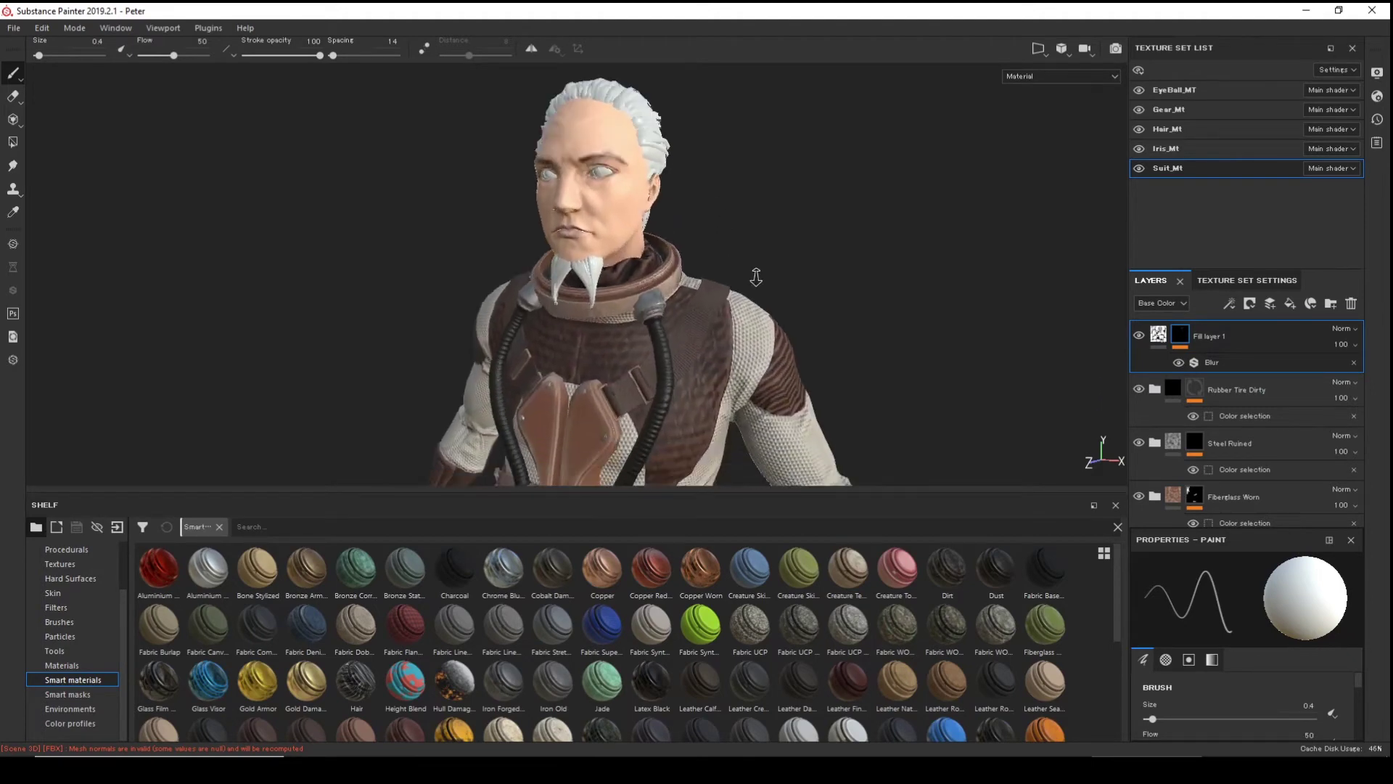
{"action": "right_click_drag", "start_coordinate": [739, 227], "coordinate": [971, 352], "text": "alt"}
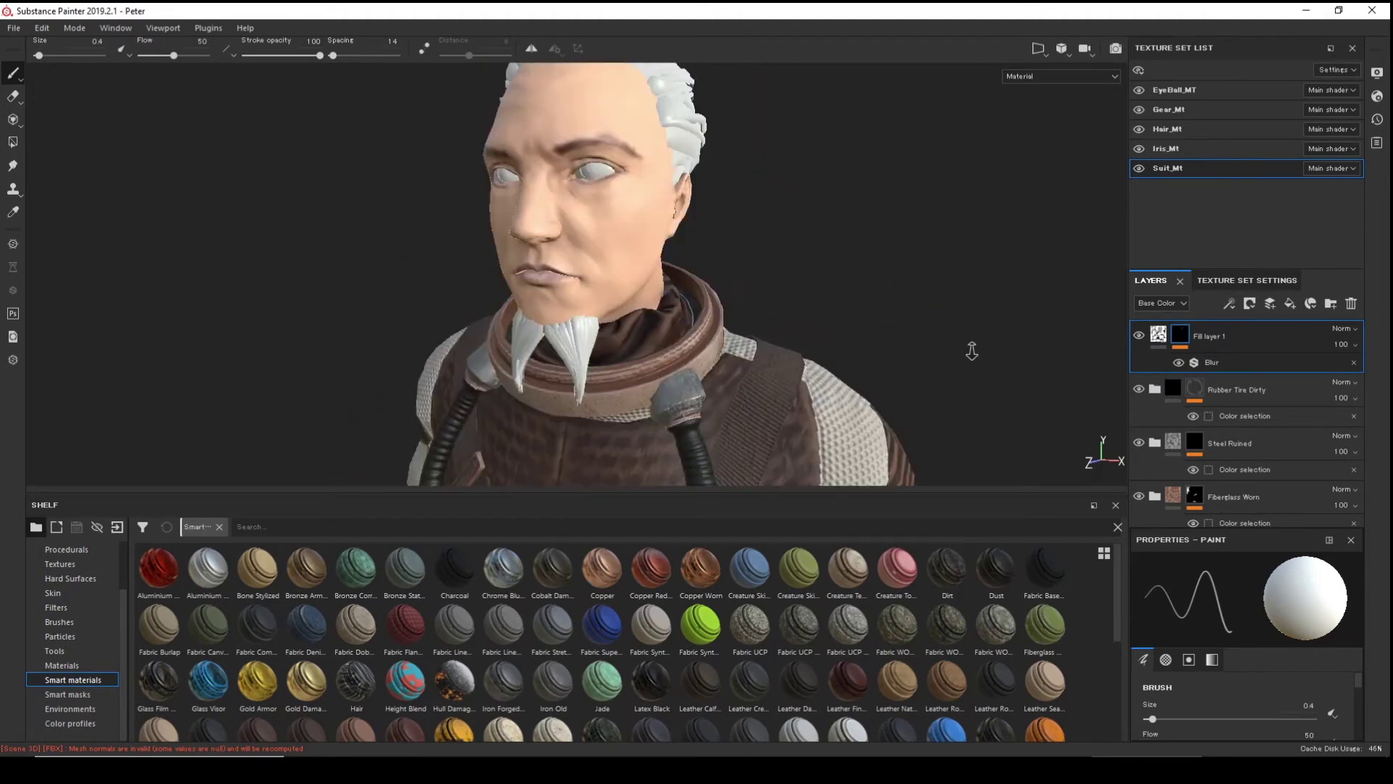
{"action": "left_click_drag", "start_coordinate": [839, 280], "coordinate": [908, 337], "text": "alt"}
{"action": "middle_click_drag", "start_coordinate": [908, 337], "coordinate": [966, 410], "text": "alt"}
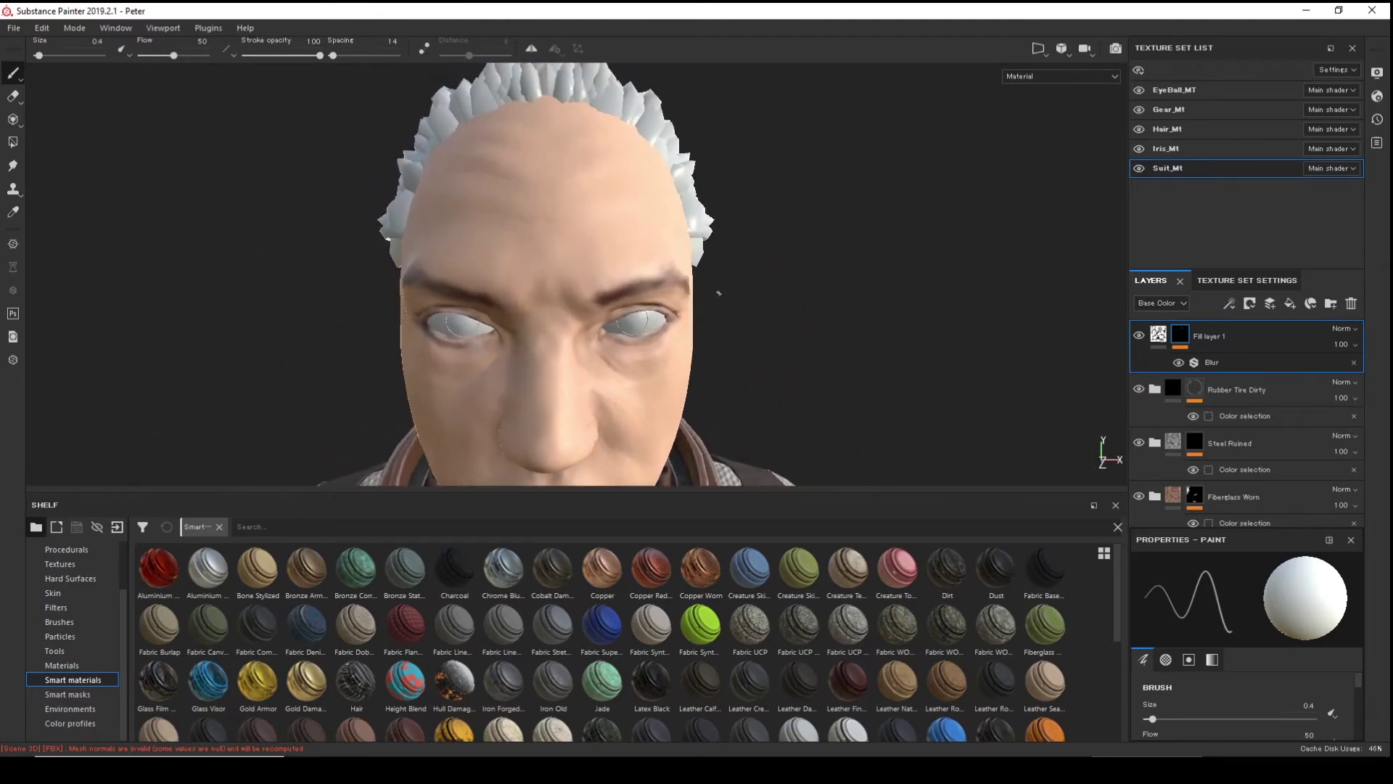
{"action": "middle_click_drag", "start_coordinate": [717, 305], "coordinate": [805, 233], "text": "alt"}
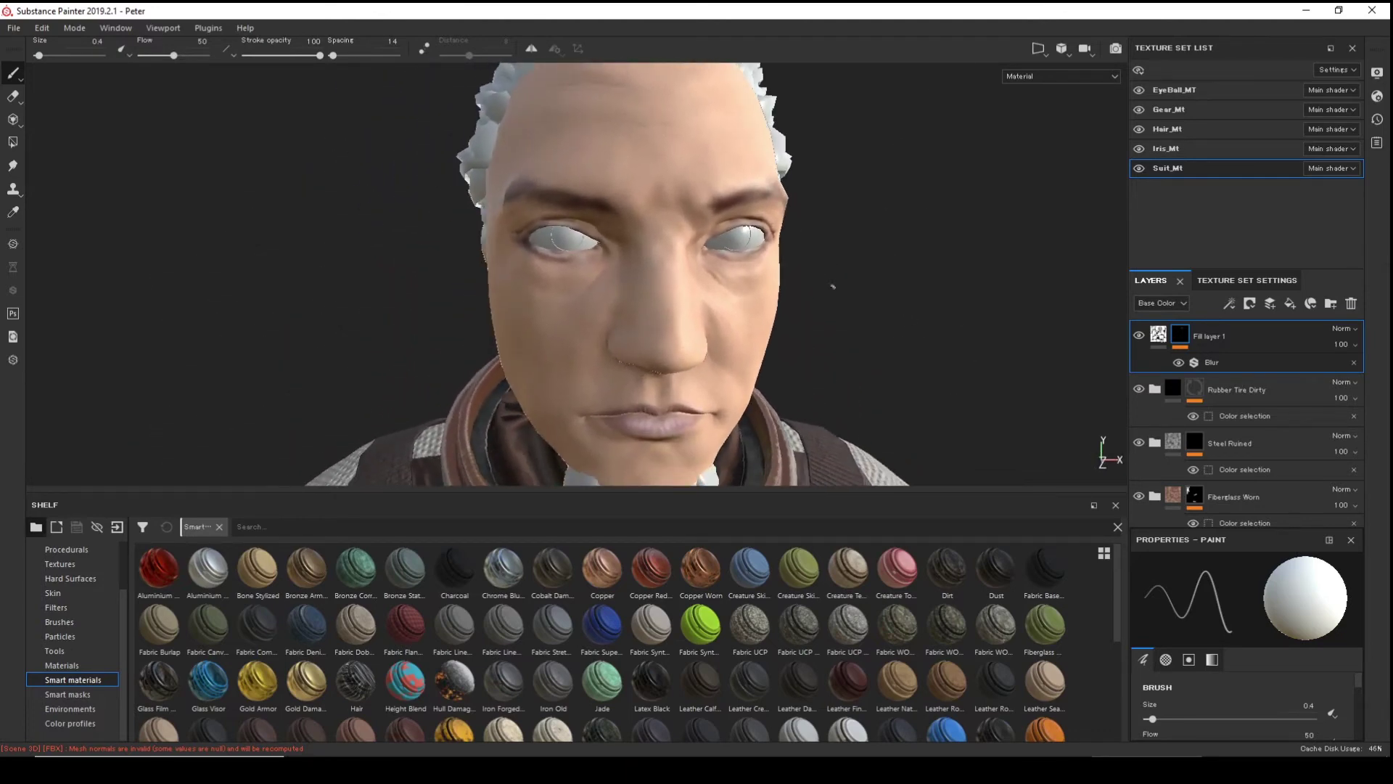
{"action": "right_click_drag", "start_coordinate": [833, 286], "coordinate": [896, 312], "text": "alt"}
{"action": "mouse_move", "coordinate": [831, 298]}
{"action": "left_mouse_down", "text": "alt"}
{"action": "mouse_move", "coordinate": [910, 298]}
{"action": "mouse_move", "coordinate": [876, 221]}
{"action": "mouse_move", "coordinate": [936, 297]}
{"action": "mouse_move", "coordinate": [816, 362]}
{"action": "mouse_move", "coordinate": [885, 294]}
{"action": "mouse_move", "coordinate": [973, 298]}
{"action": "mouse_move", "coordinate": [1016, 323]}
{"action": "left_mouse_up", "text": "alt"}
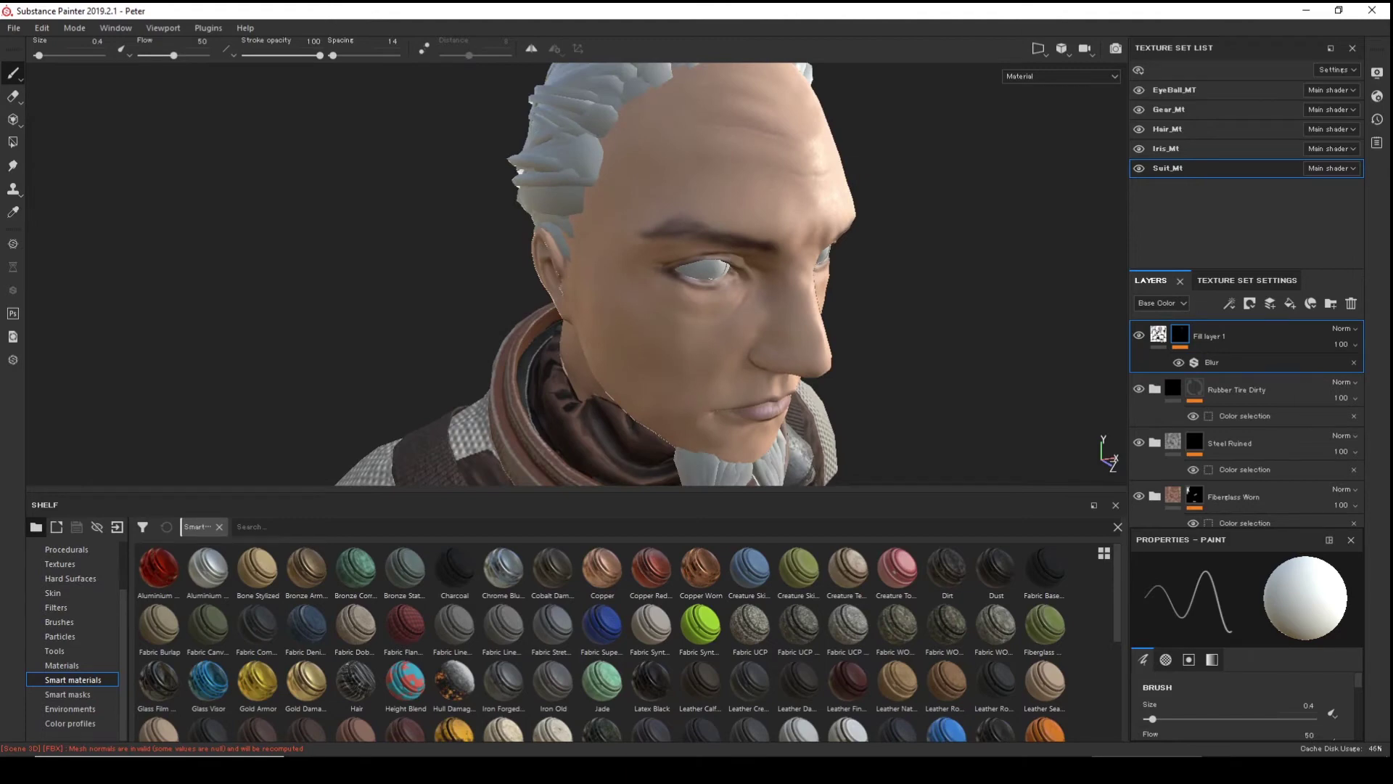
- Add a paint layer named R above the face texture's fill layer and give it an empty filter effect
{"action": "left_click", "coordinate": [1154, 366]}
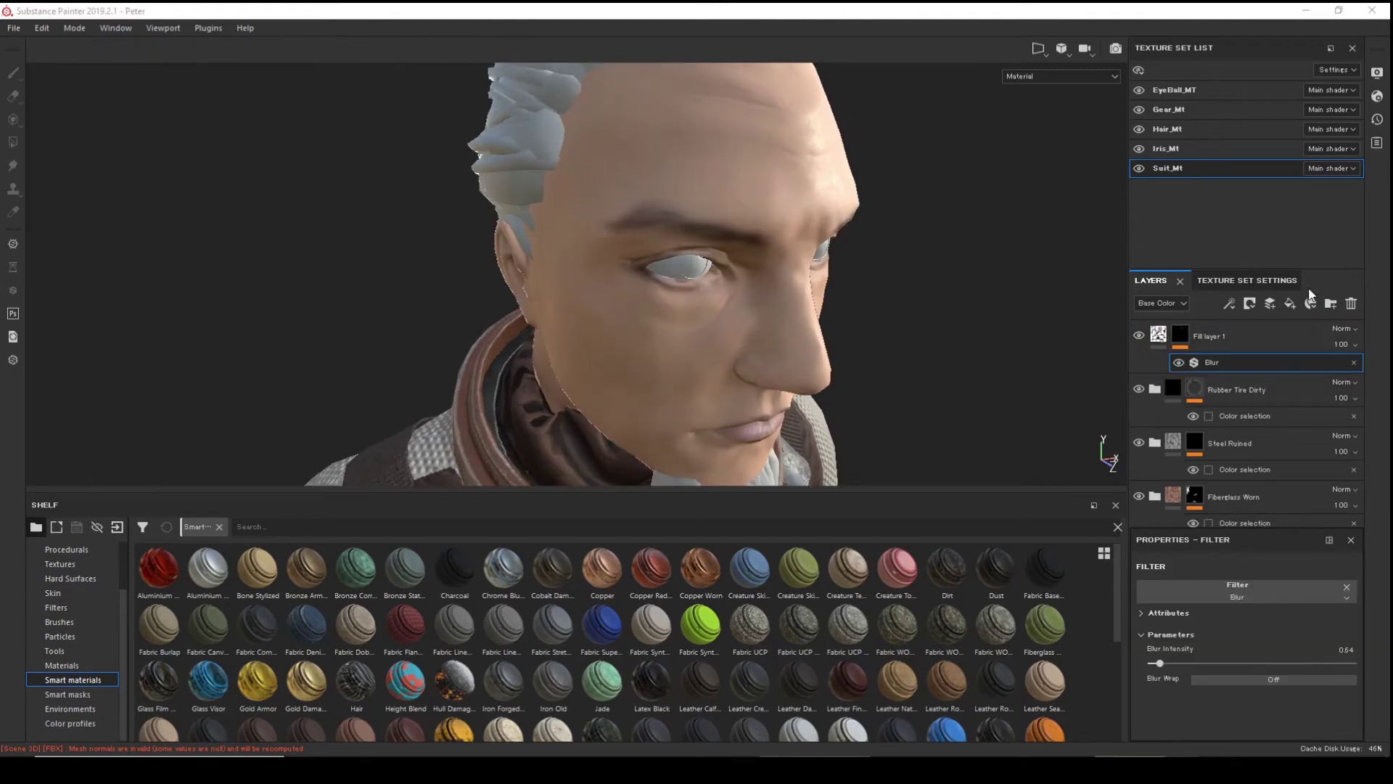
{"action": "left_click", "coordinate": [1269, 303]}
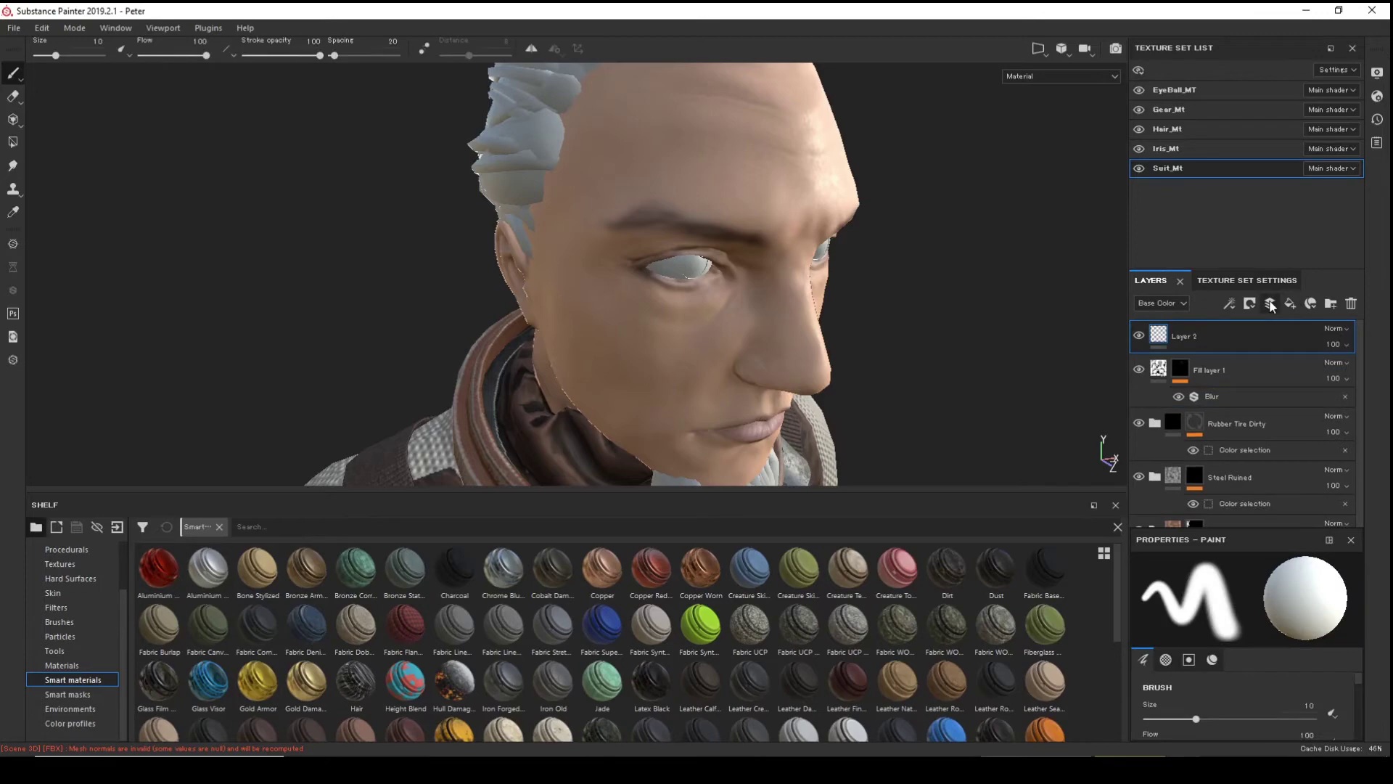
{"action": "right_click", "coordinate": [1193, 333]}
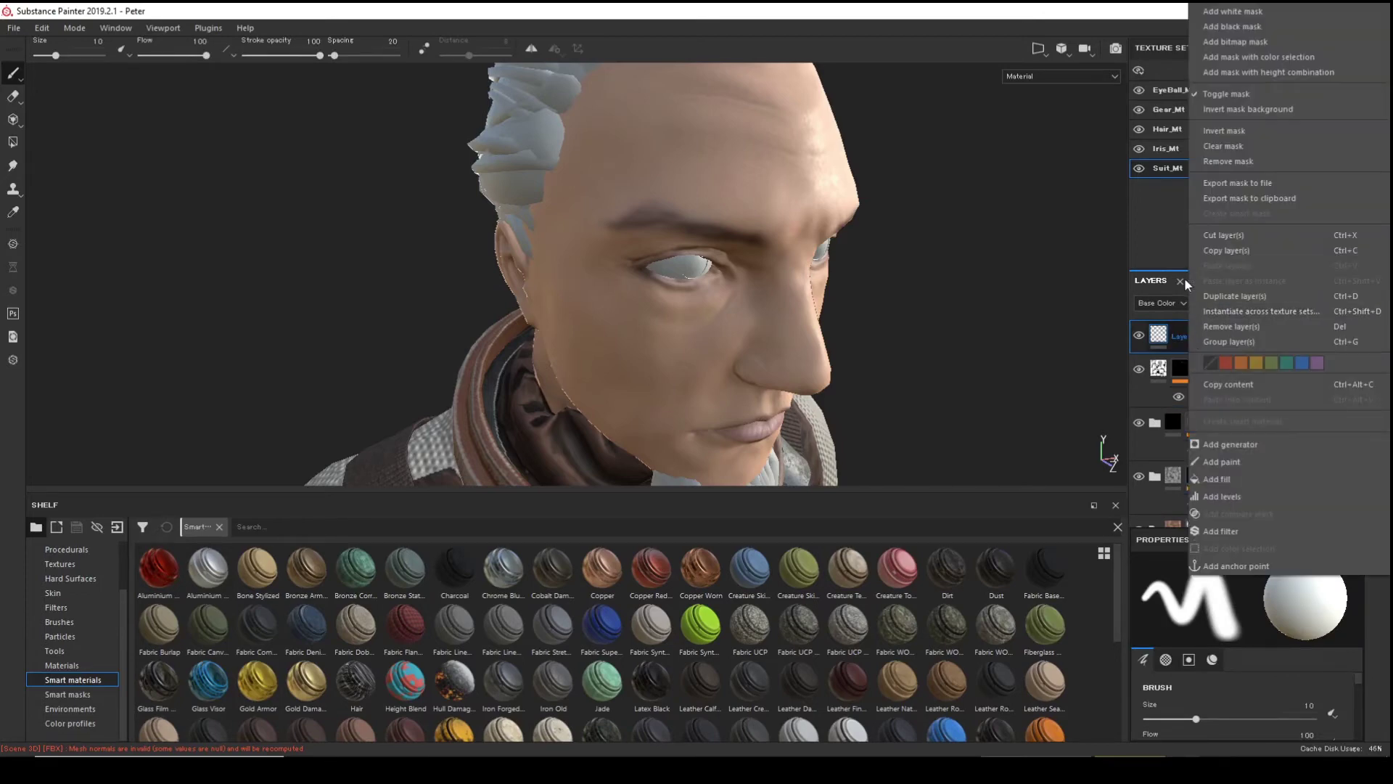
{"action": "double_click", "coordinate": [1178, 336]}
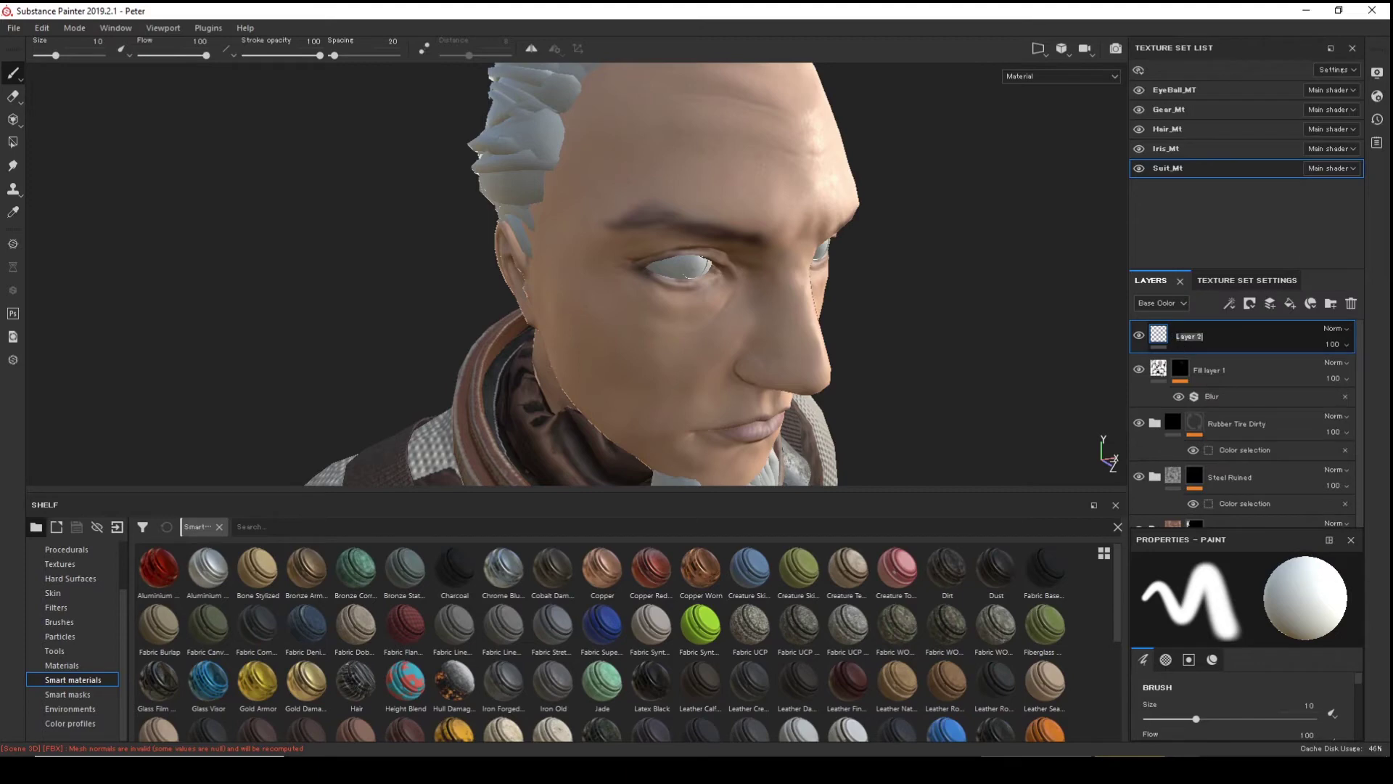
{"action": "type", "text": "F"}
{"action": "right_click", "coordinate": [1177, 337]}
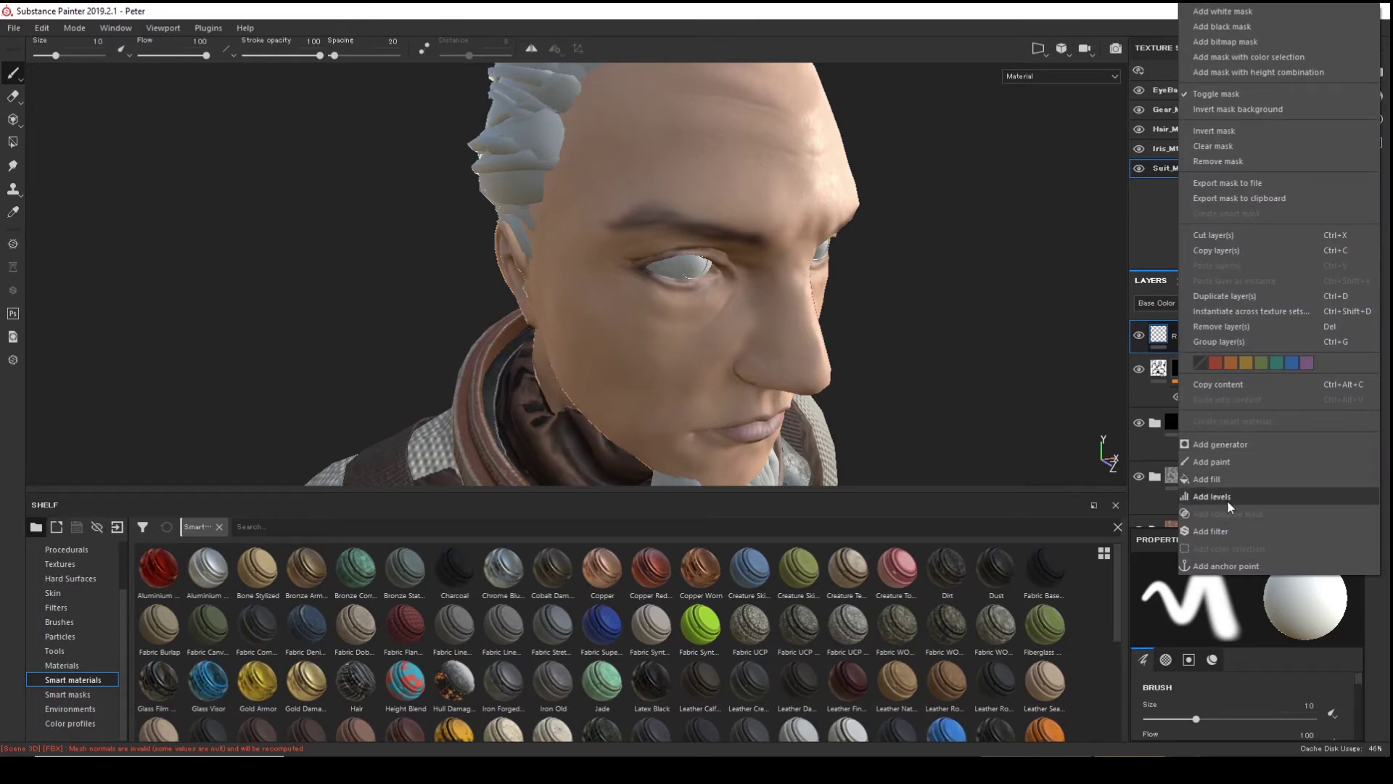
{"action": "left_click", "coordinate": [1226, 529]}
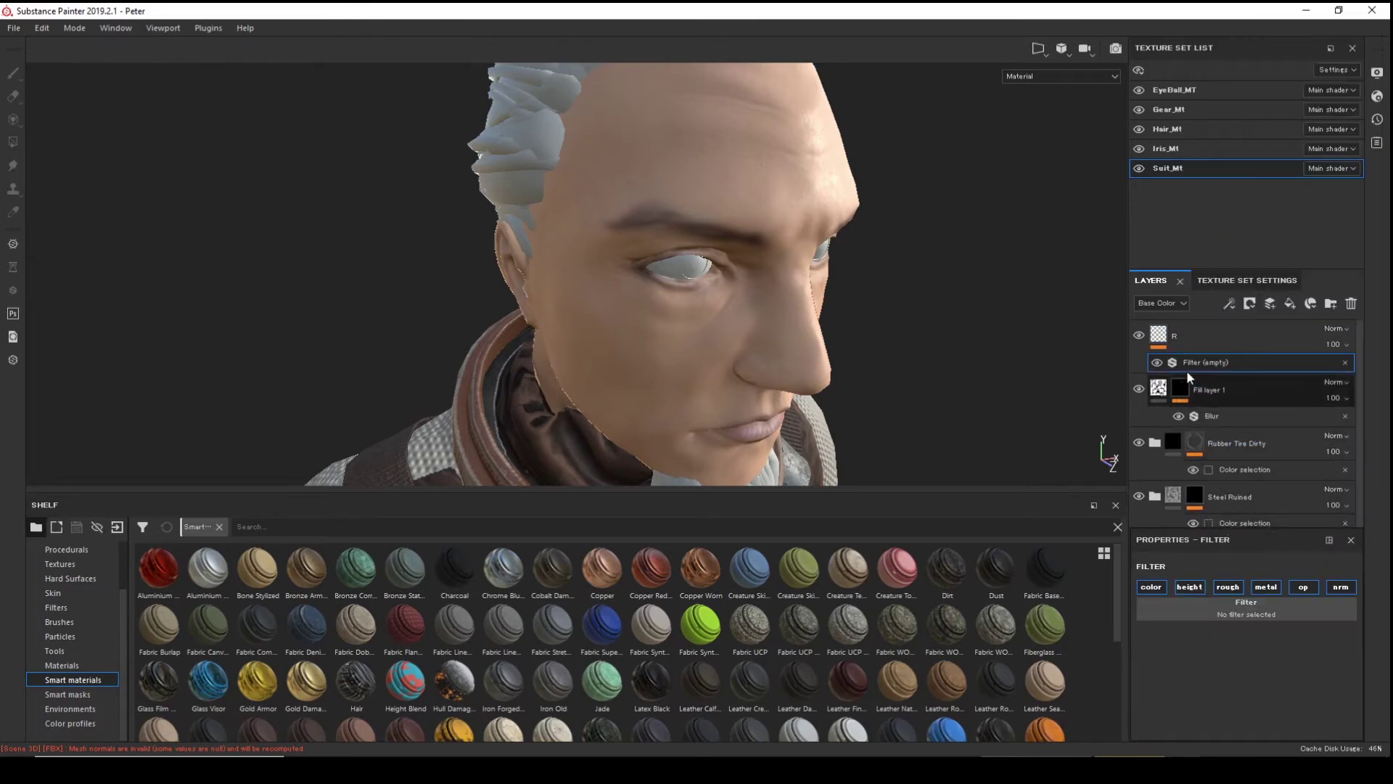
- Search the filters for "levels" for layer R's empty filter effect
{"action": "left_click", "coordinate": [1247, 606]}
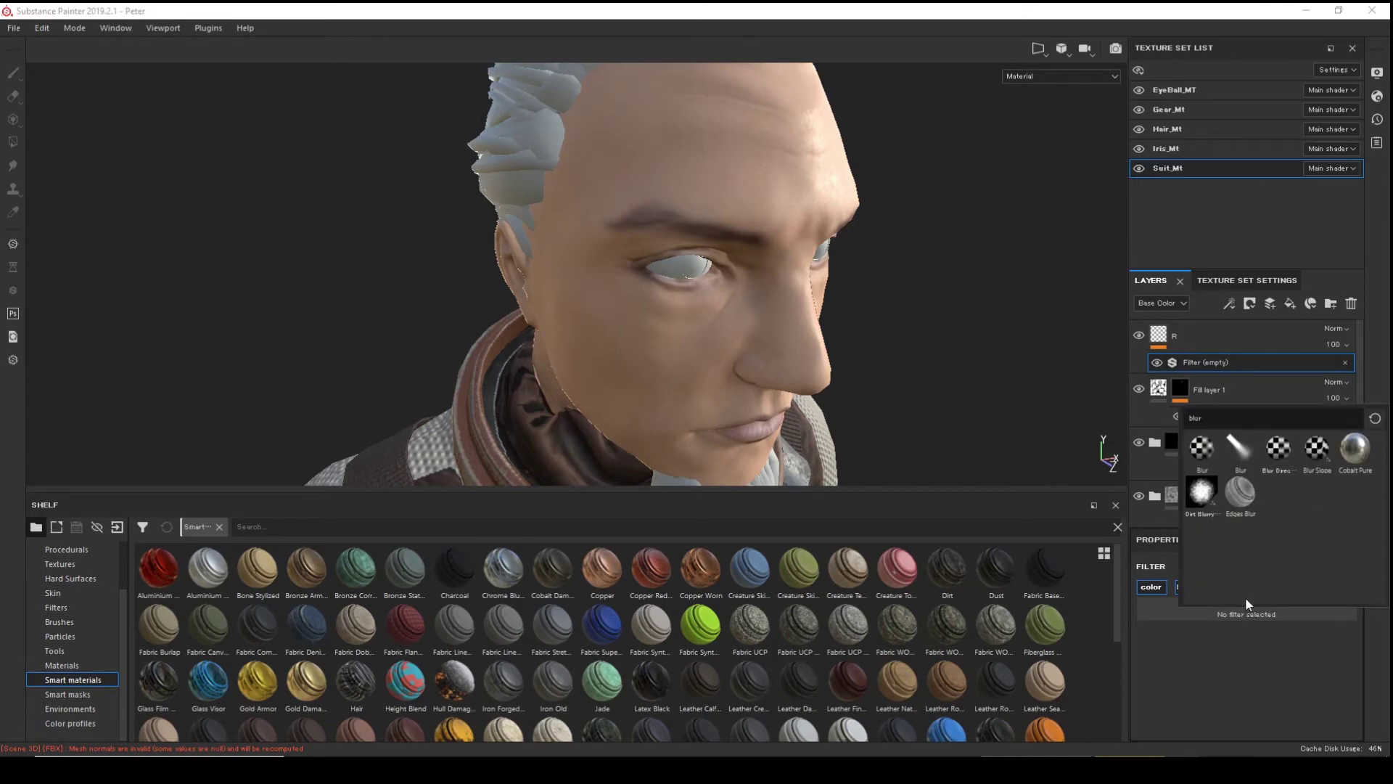
{"action": "mouse_move", "coordinate": [1229, 490]}
{"action": "key", "text": "BackSpace"}
{"action": "key", "text": "BackSpace"}
{"action": "key", "text": "BackSpace"}
{"action": "key", "text": "BackSpace"}
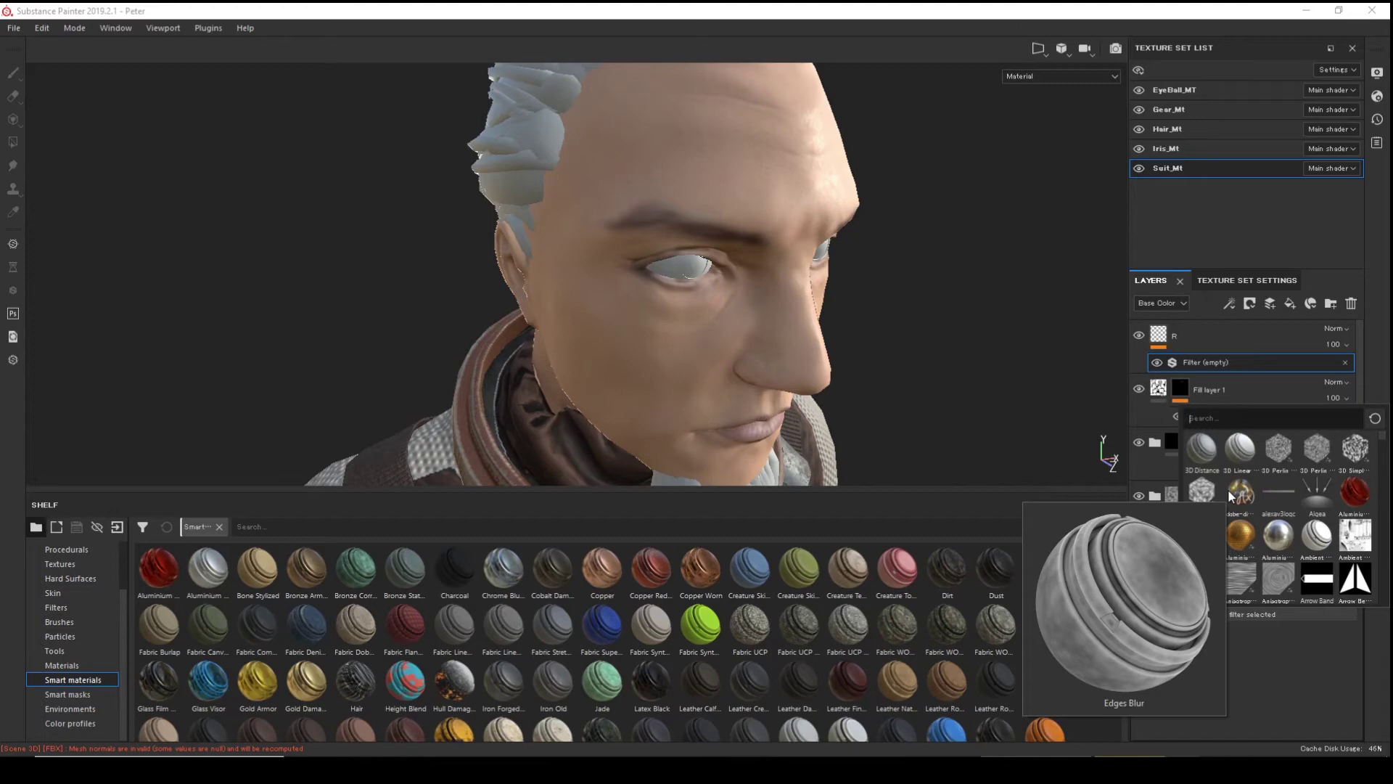
{"action": "type", "text": "le"}
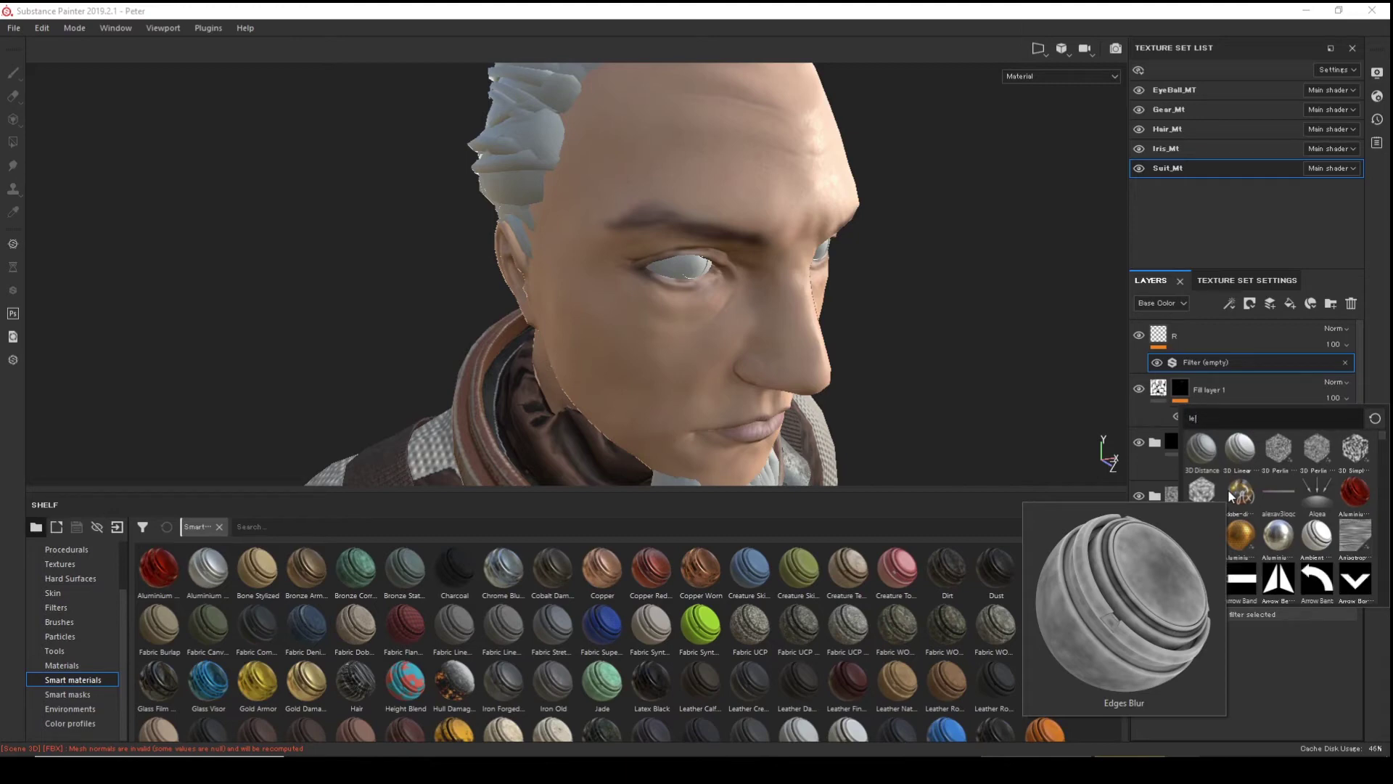
{"action": "type", "text": "vel"}
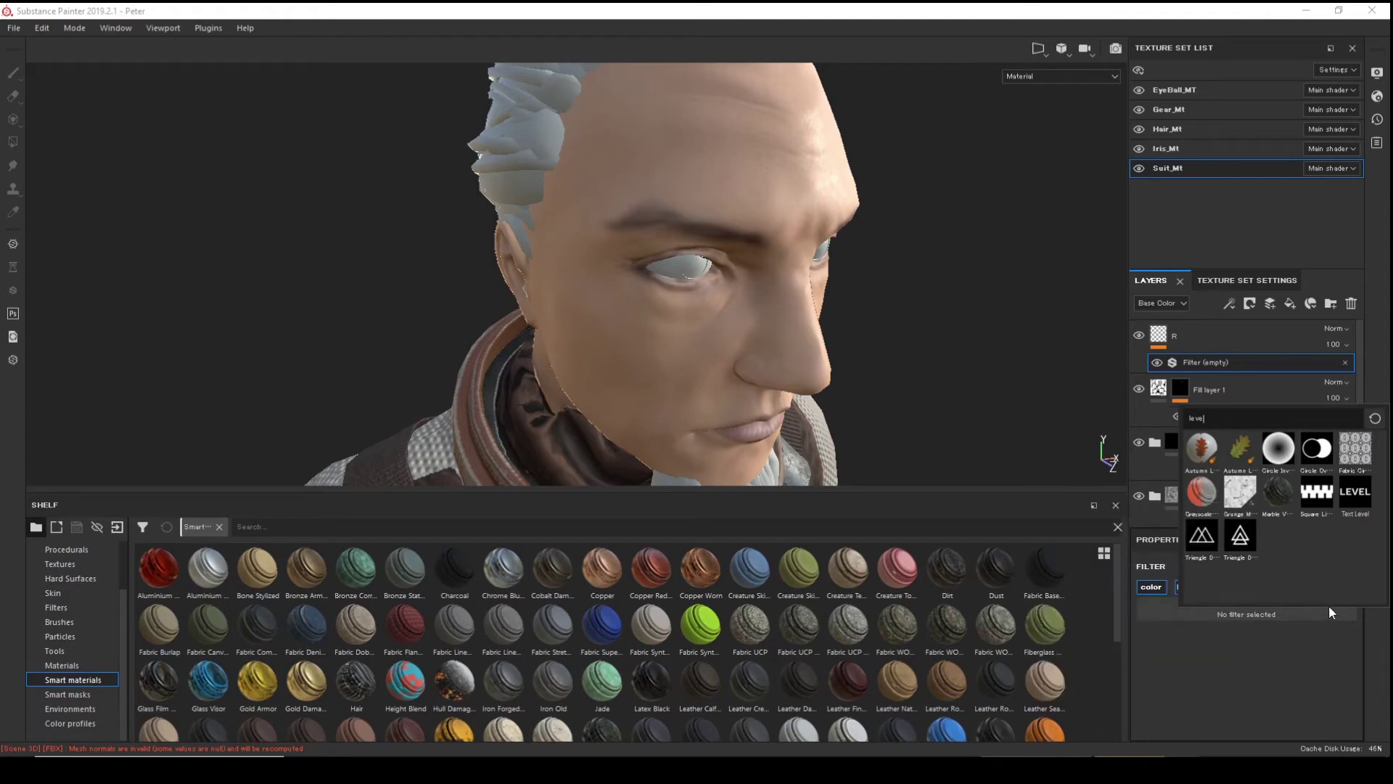
{"action": "type", "text": "ls"}
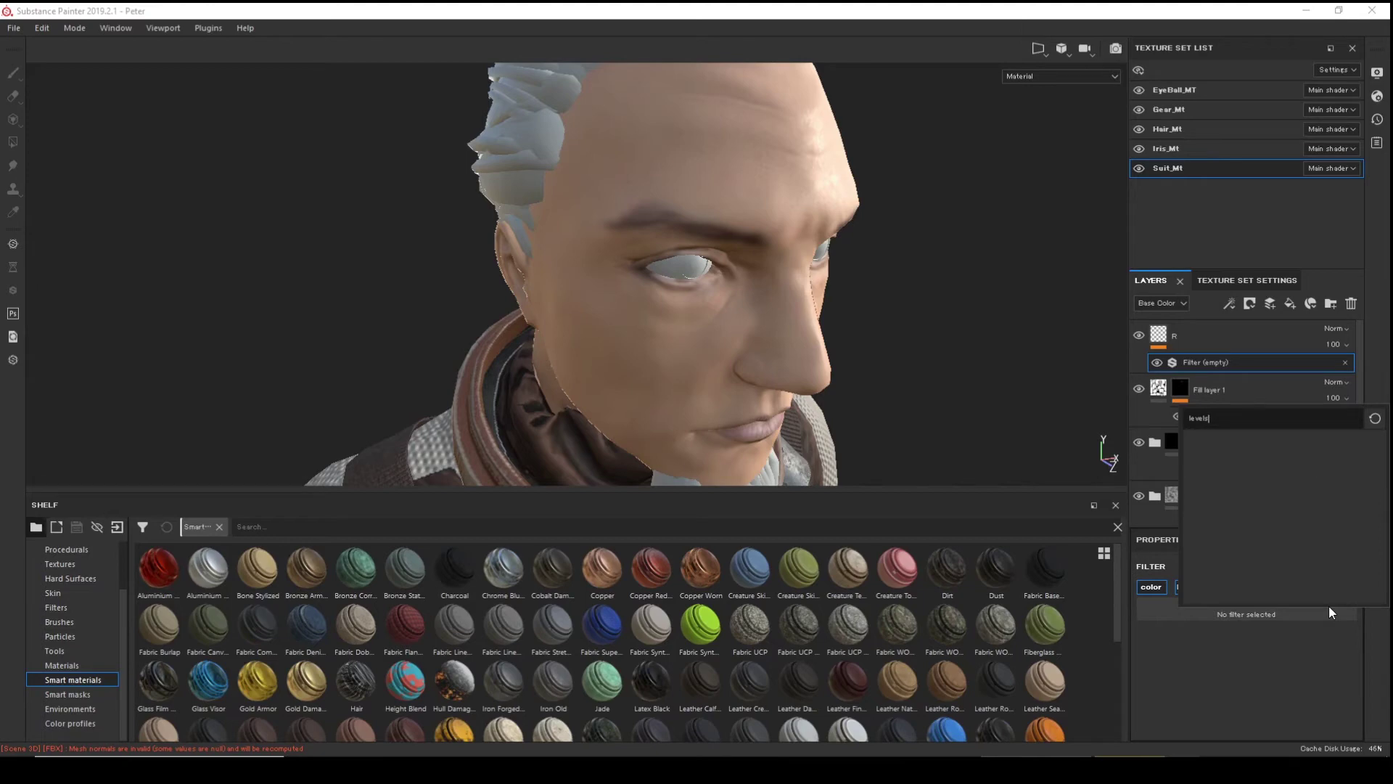
{"action": "key", "text": "BackSpace"}
{"action": "key", "text": "BackSpace"}
{"action": "key", "text": "BackSpace"}
{"action": "key", "text": "BackSpace"}
{"action": "key", "text": "BackSpace"}
{"action": "key", "text": "BackSpace"}
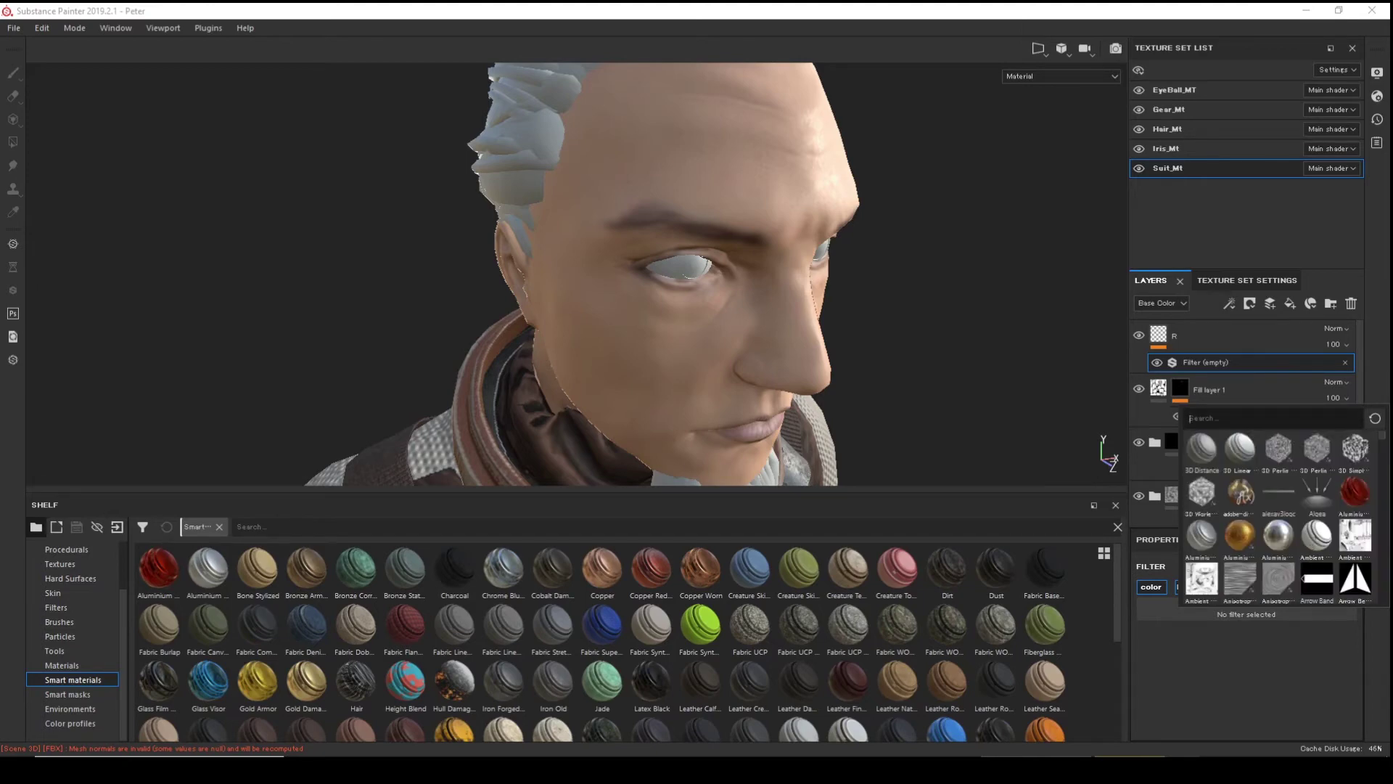
{"action": "key", "text": "Escape"}
- Assign the HSL Perceptive filter to layer R's empty filter effect and set the layer's base color blending mode to Passthrough
{"action": "left_click", "coordinate": [1244, 608]}
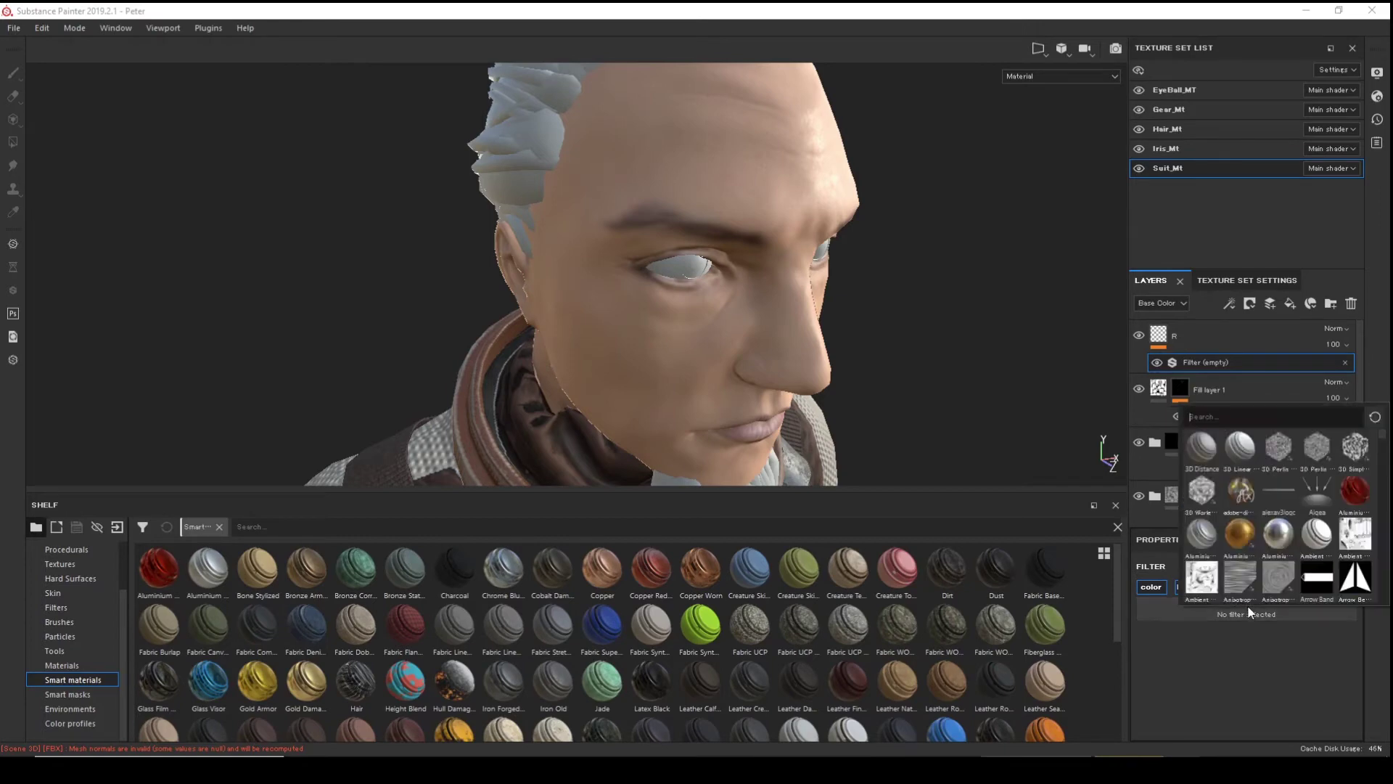
{"action": "mouse_move", "coordinate": [1240, 444]}
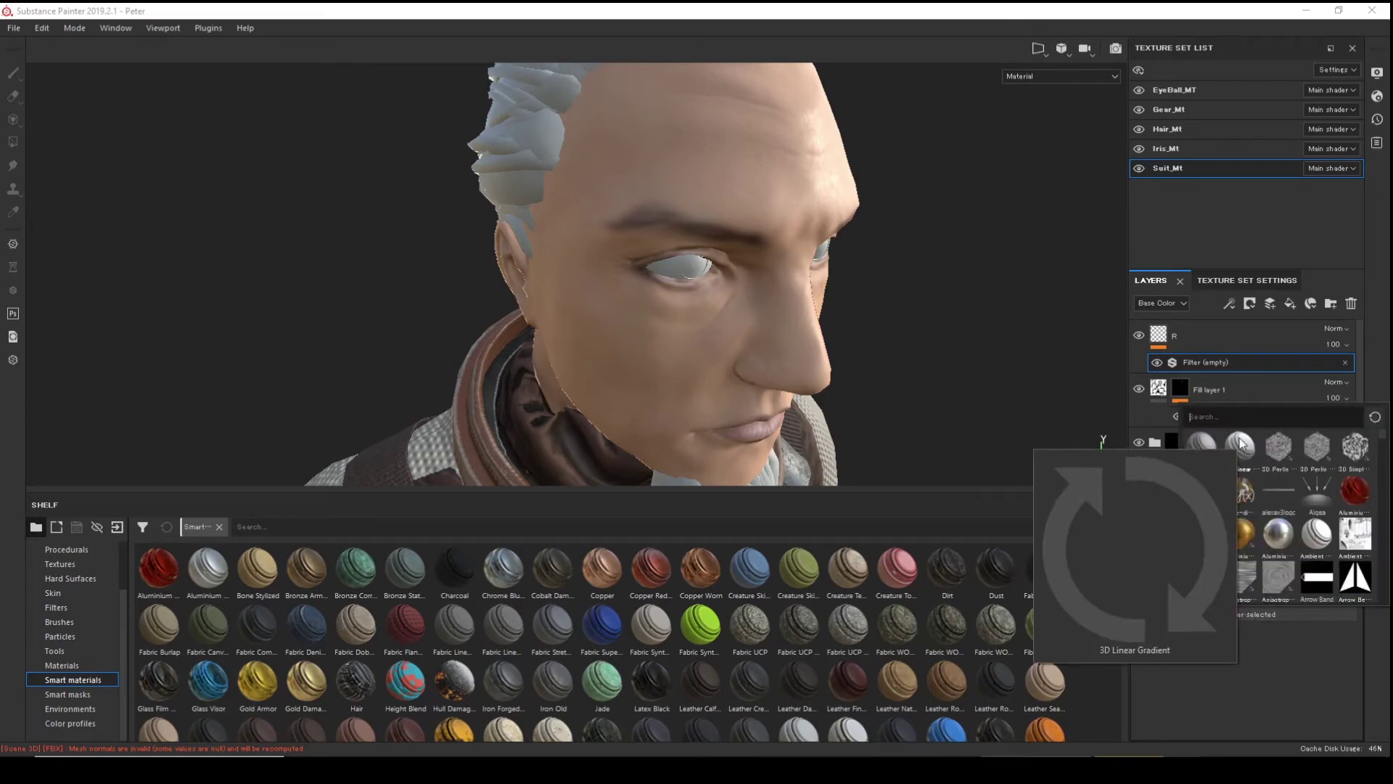
{"action": "type", "text": "hs"}
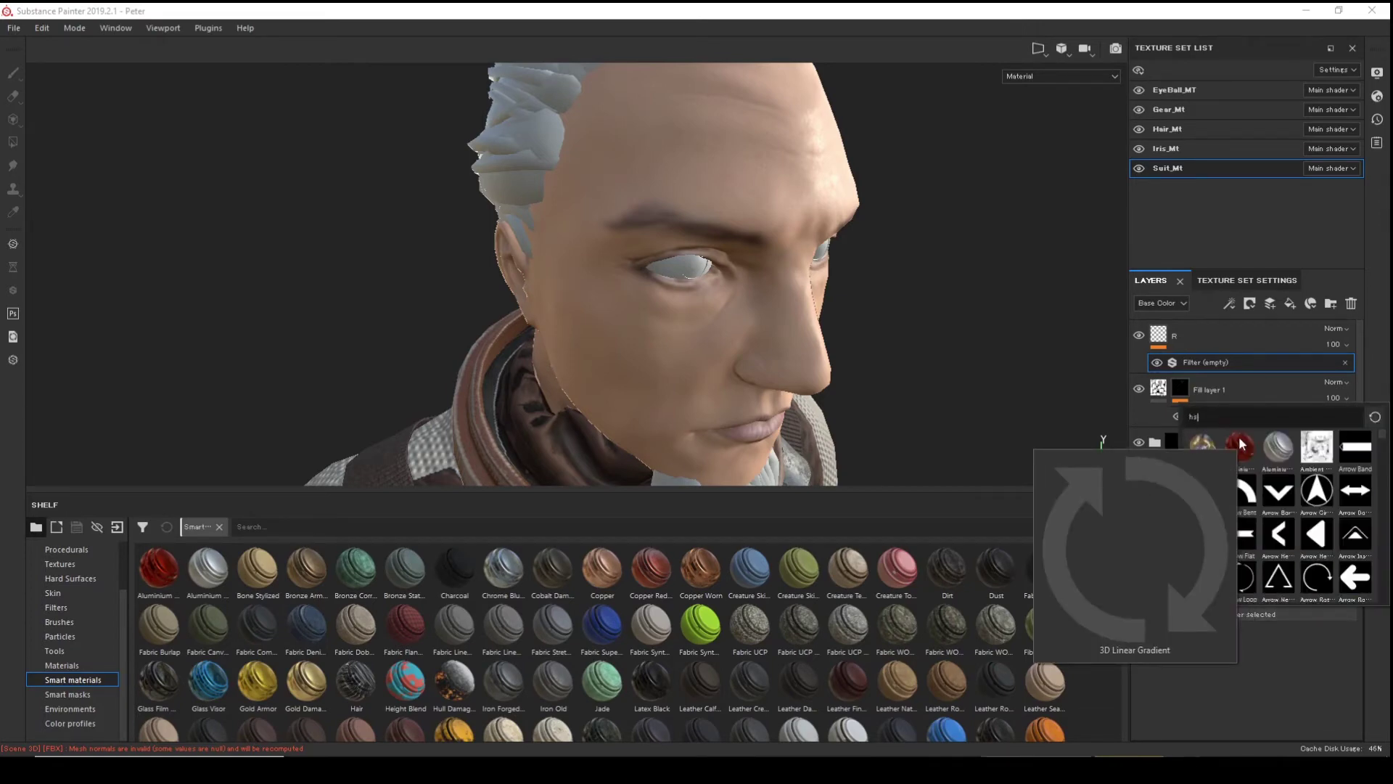
{"action": "type", "text": "l"}
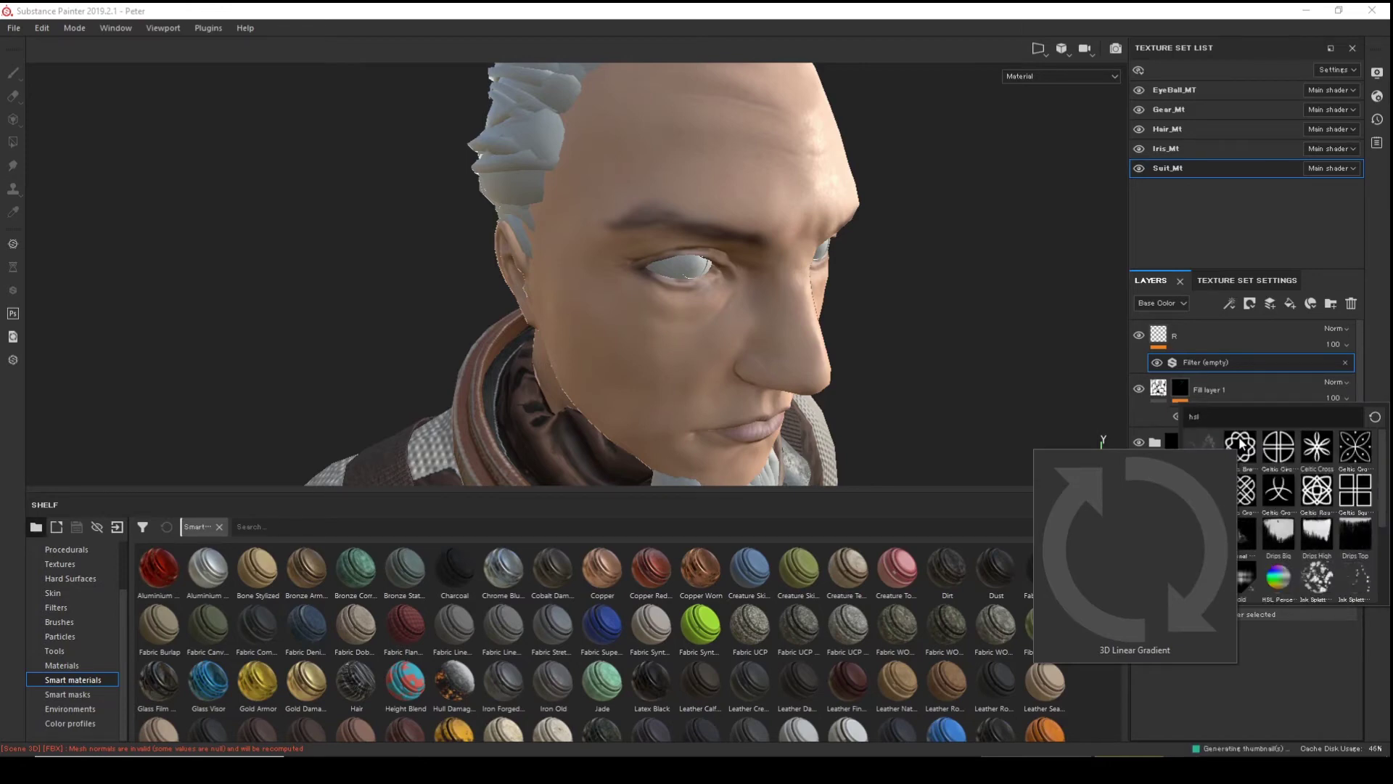
{"action": "left_click", "coordinate": [1279, 586]}
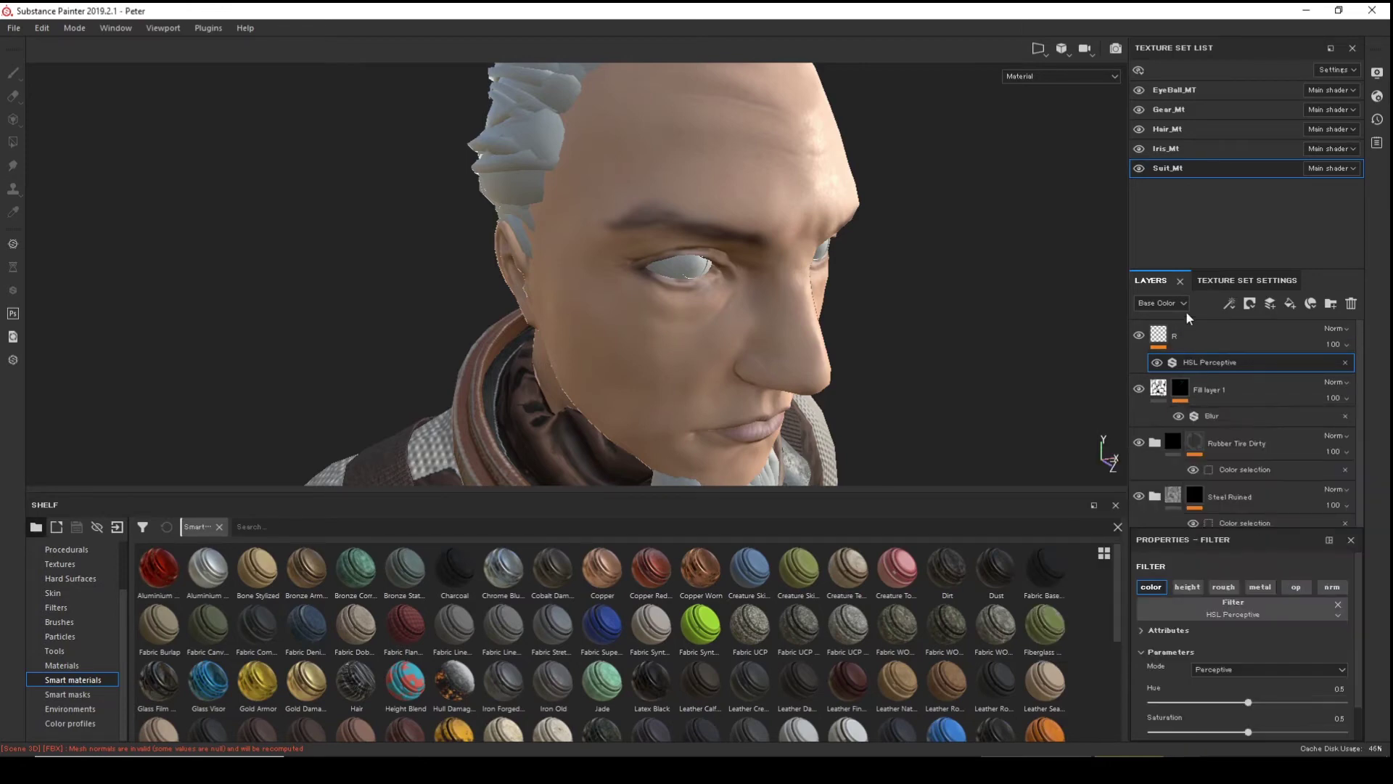
{"action": "left_click", "coordinate": [1335, 328]}
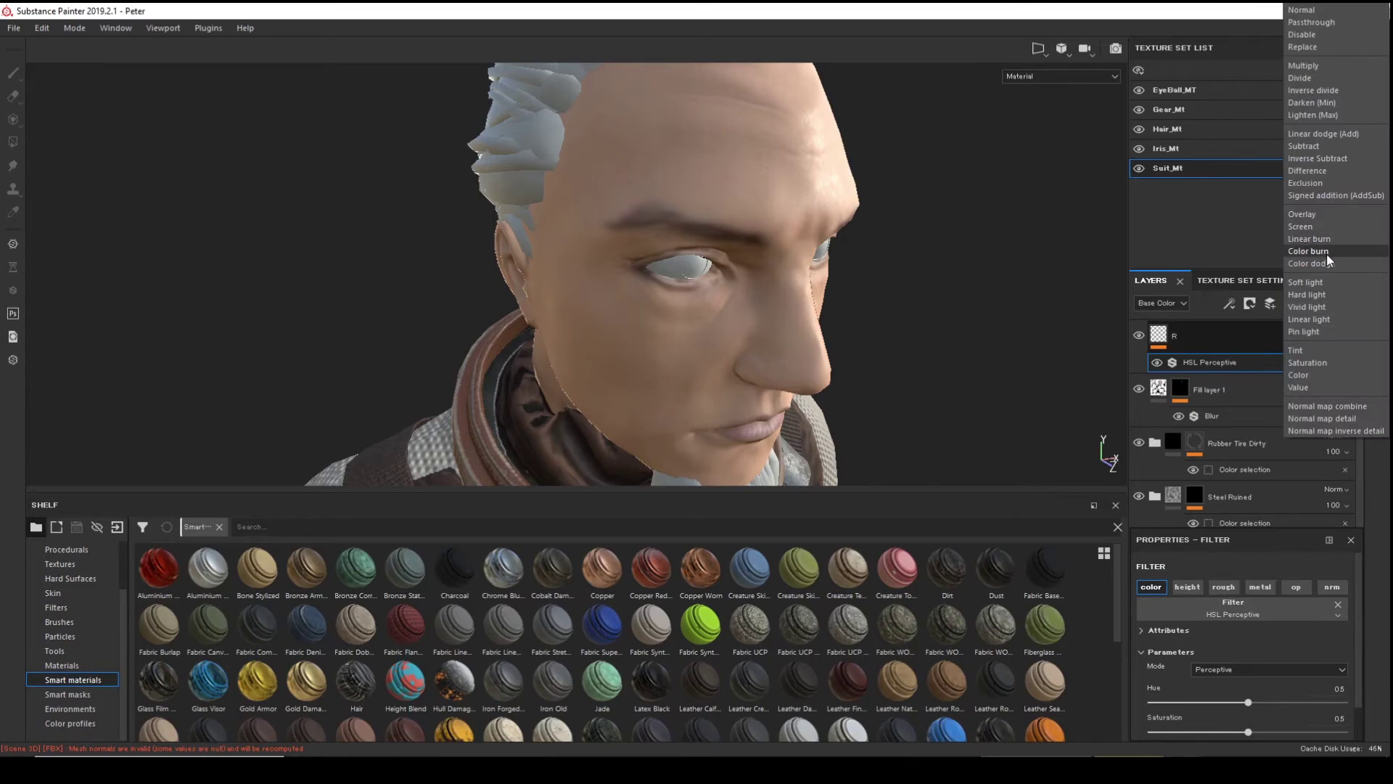
{"action": "left_click", "coordinate": [1319, 23]}
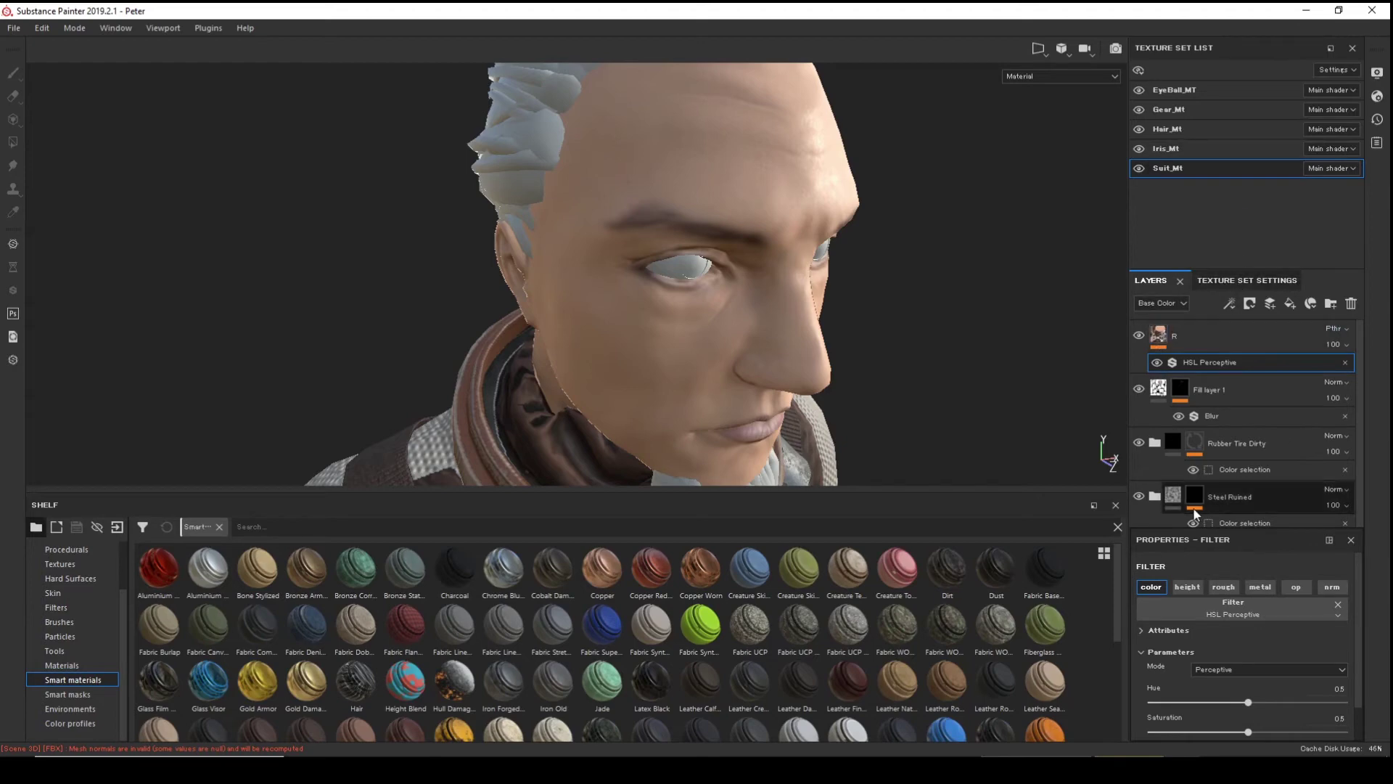
- Set the HSL Perceptive filter's saturation to 1 and its hue to about 0.49
{"action": "scroll", "coordinate": [1205, 665], "scroll_direction": "down", "scroll_amount": 1}
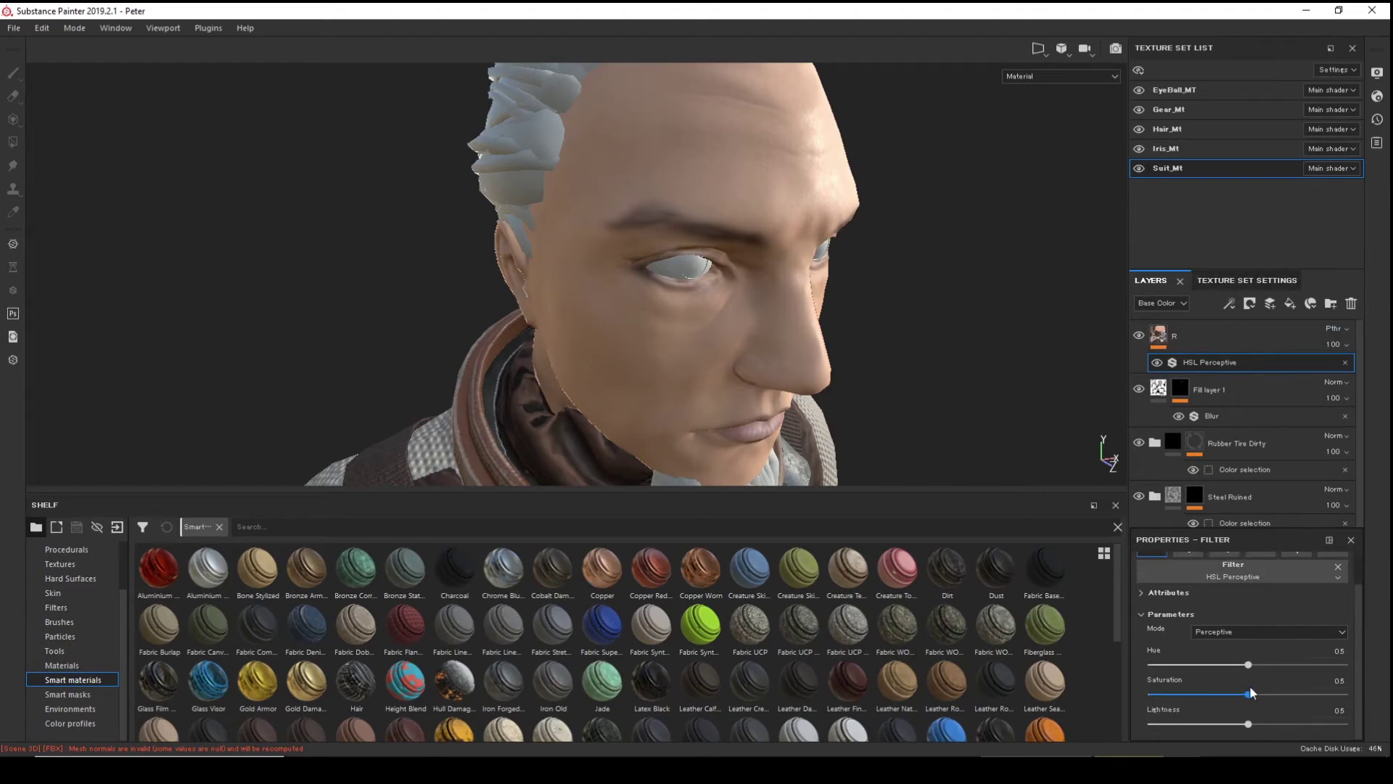
{"action": "left_click_drag", "start_coordinate": [1250, 695], "coordinate": [1345, 694]}
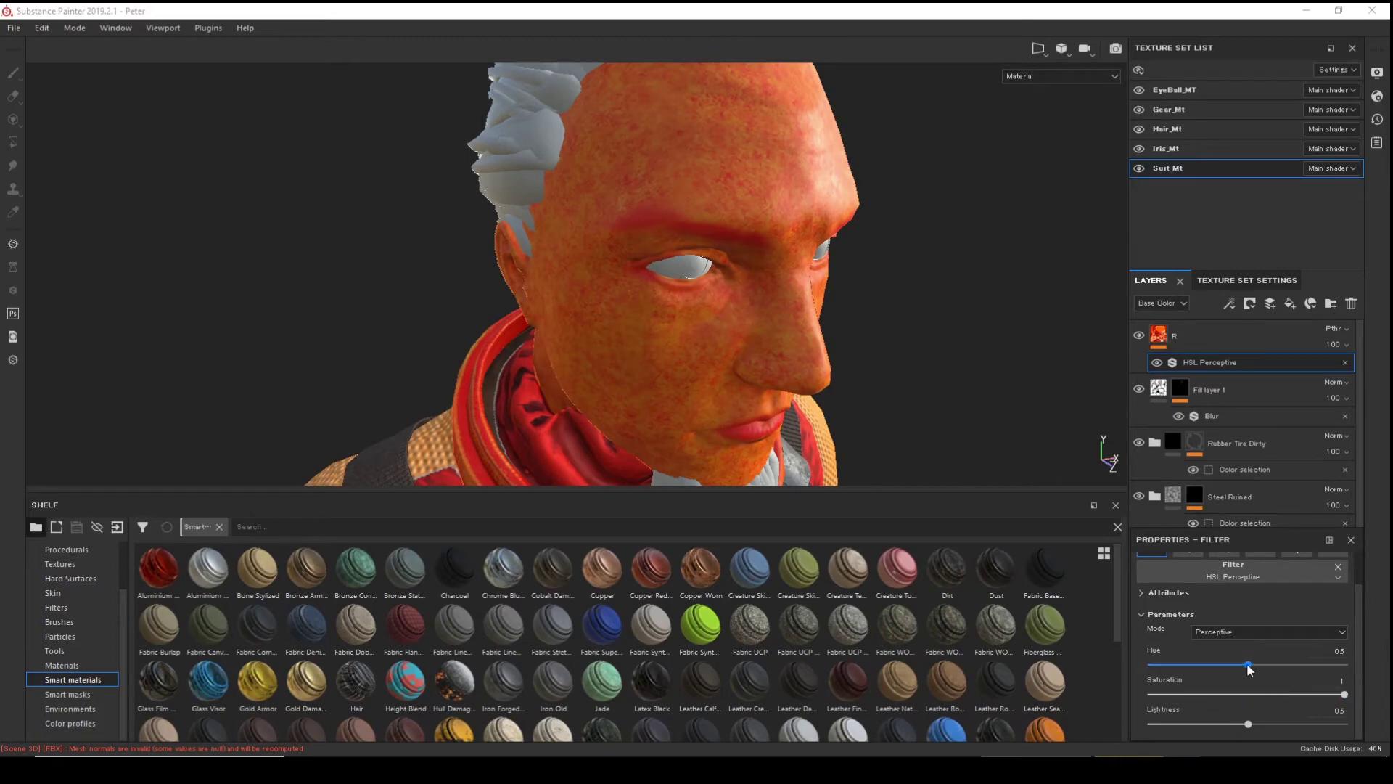
{"action": "left_click_drag", "start_coordinate": [1248, 664], "coordinate": [1247, 666]}
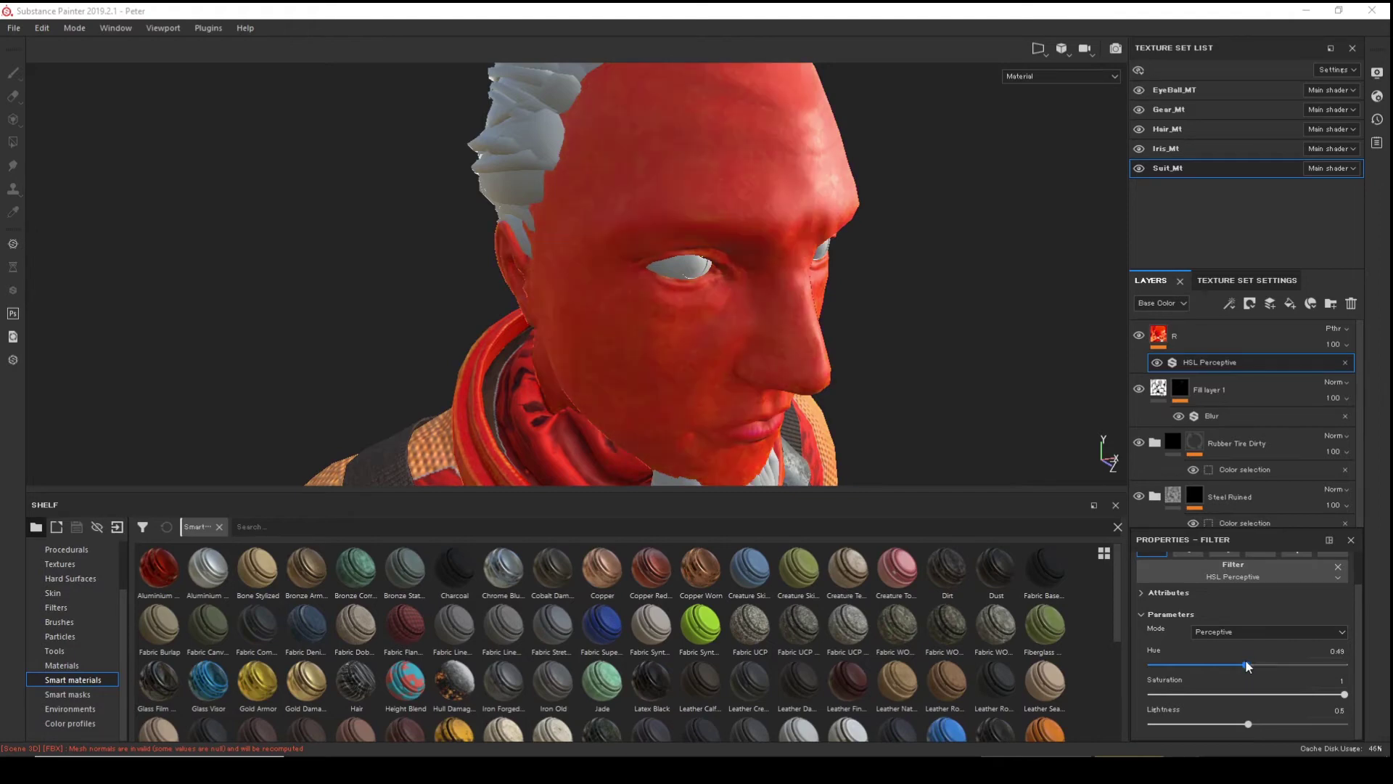
- Add a color selection mask to layer R and pick the head's red ID color
{"action": "key", "text": "1"}
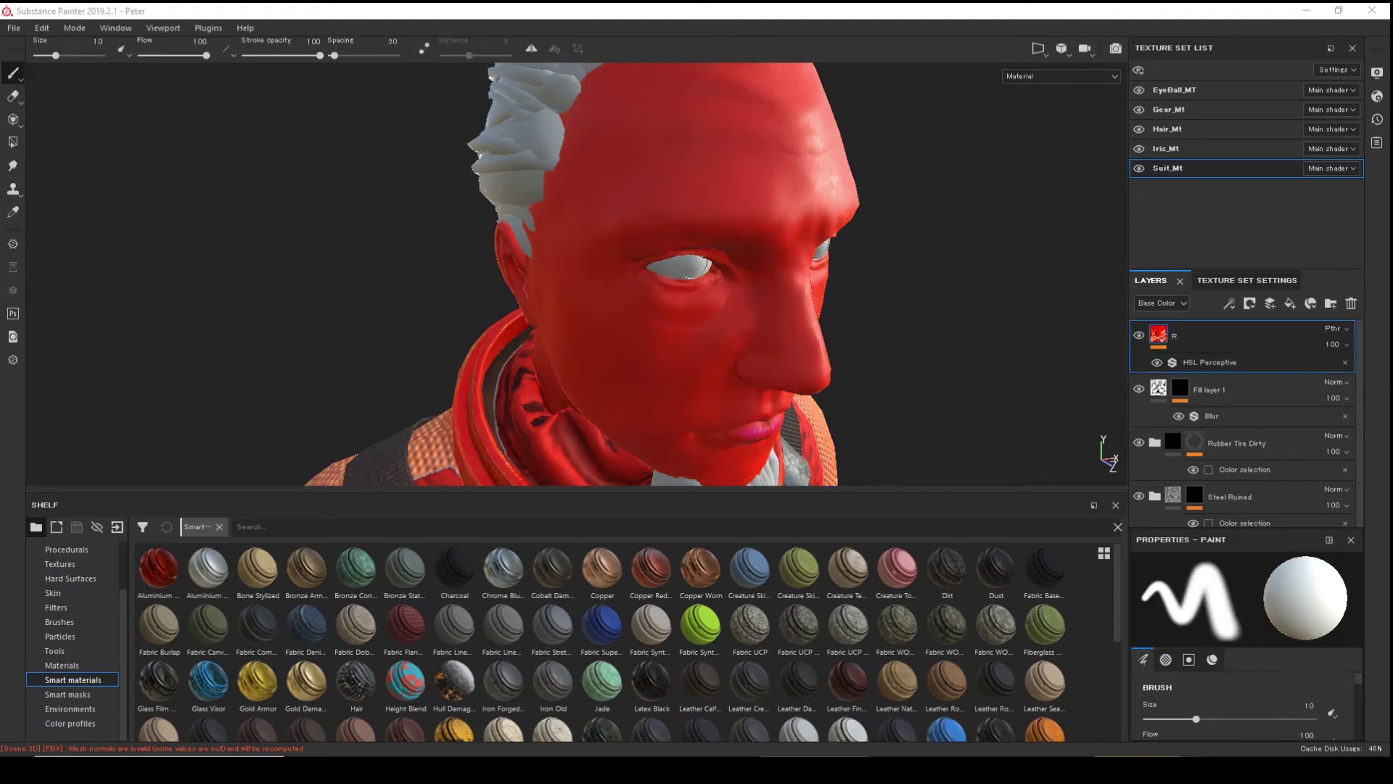
{"action": "right_click", "coordinate": [1213, 328]}
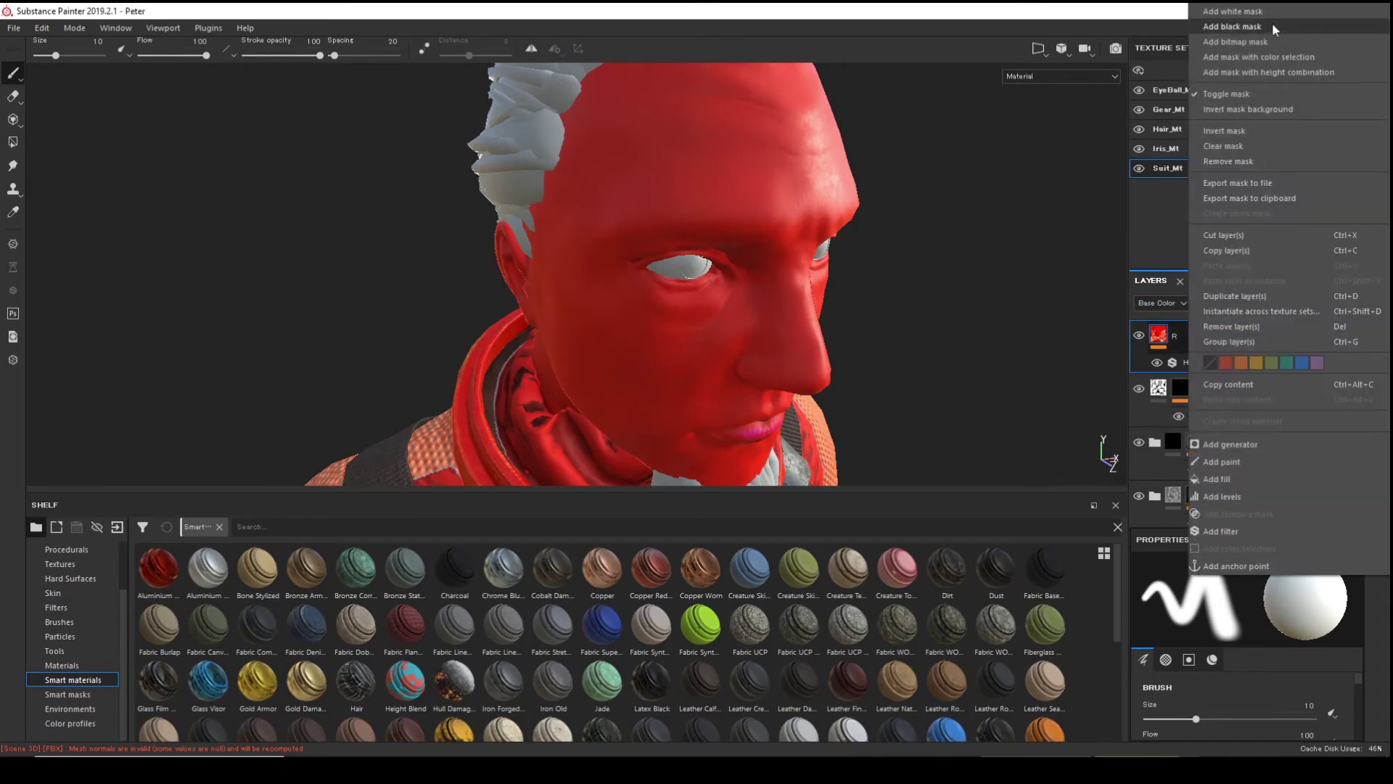
{"action": "left_click", "coordinate": [1309, 58]}
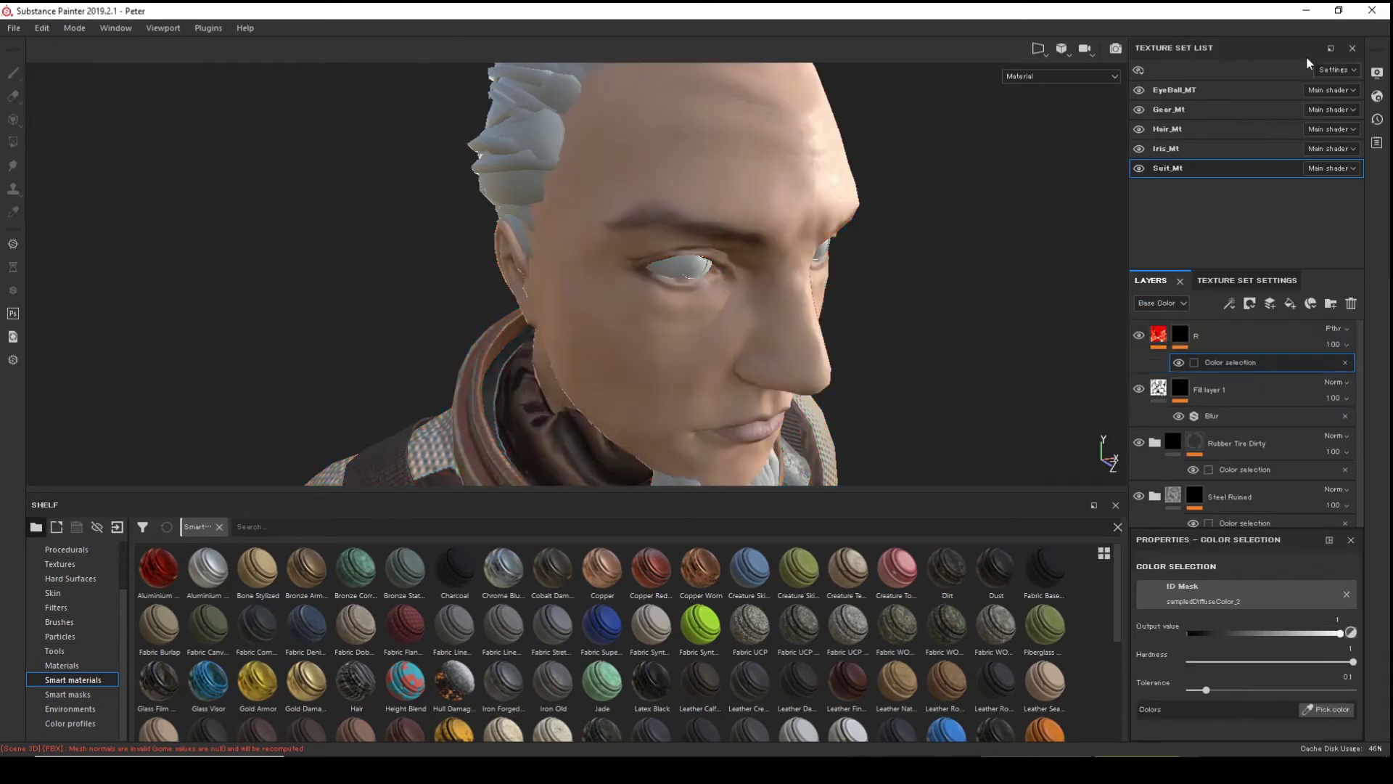
{"action": "scroll", "coordinate": [1303, 529], "scroll_direction": "down", "scroll_amount": 1}
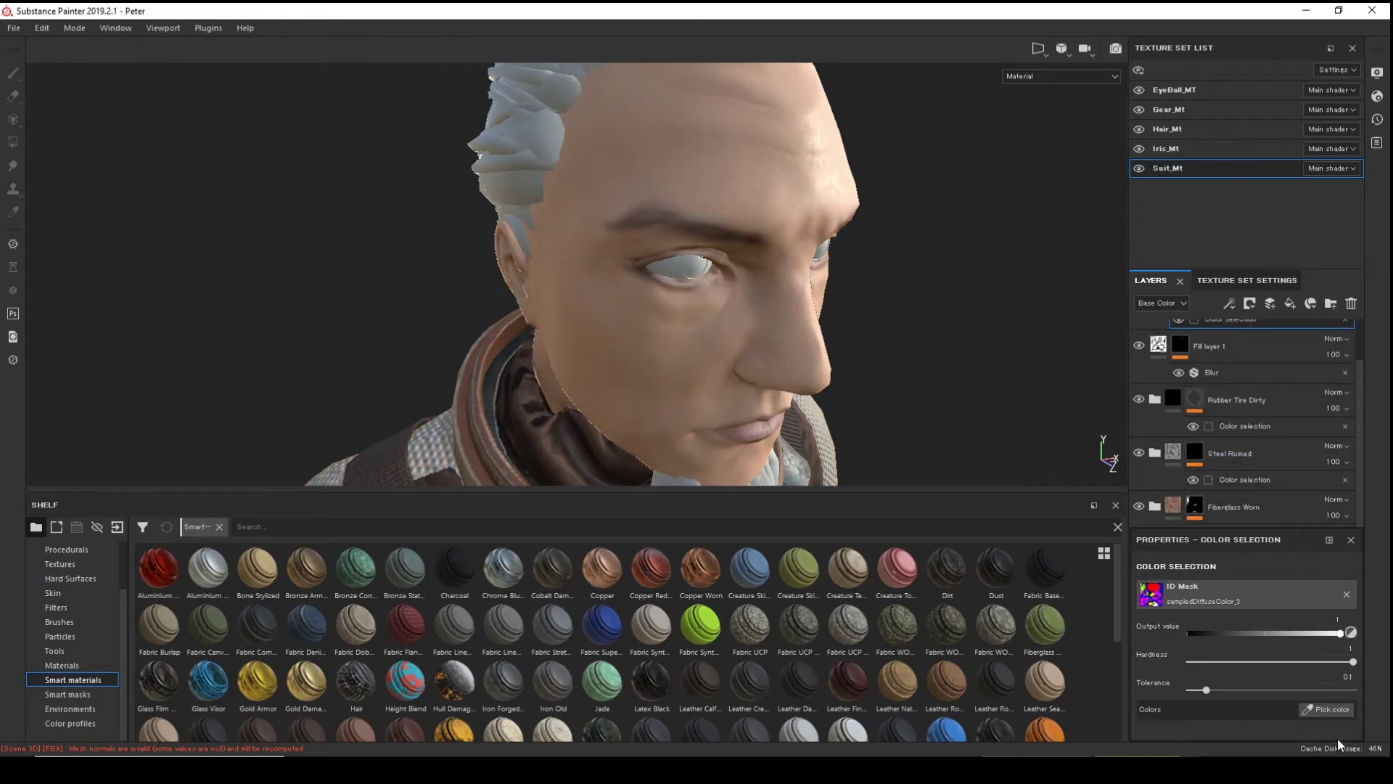
{"action": "left_click", "coordinate": [1334, 707]}
{"action": "left_click", "coordinate": [775, 208]}
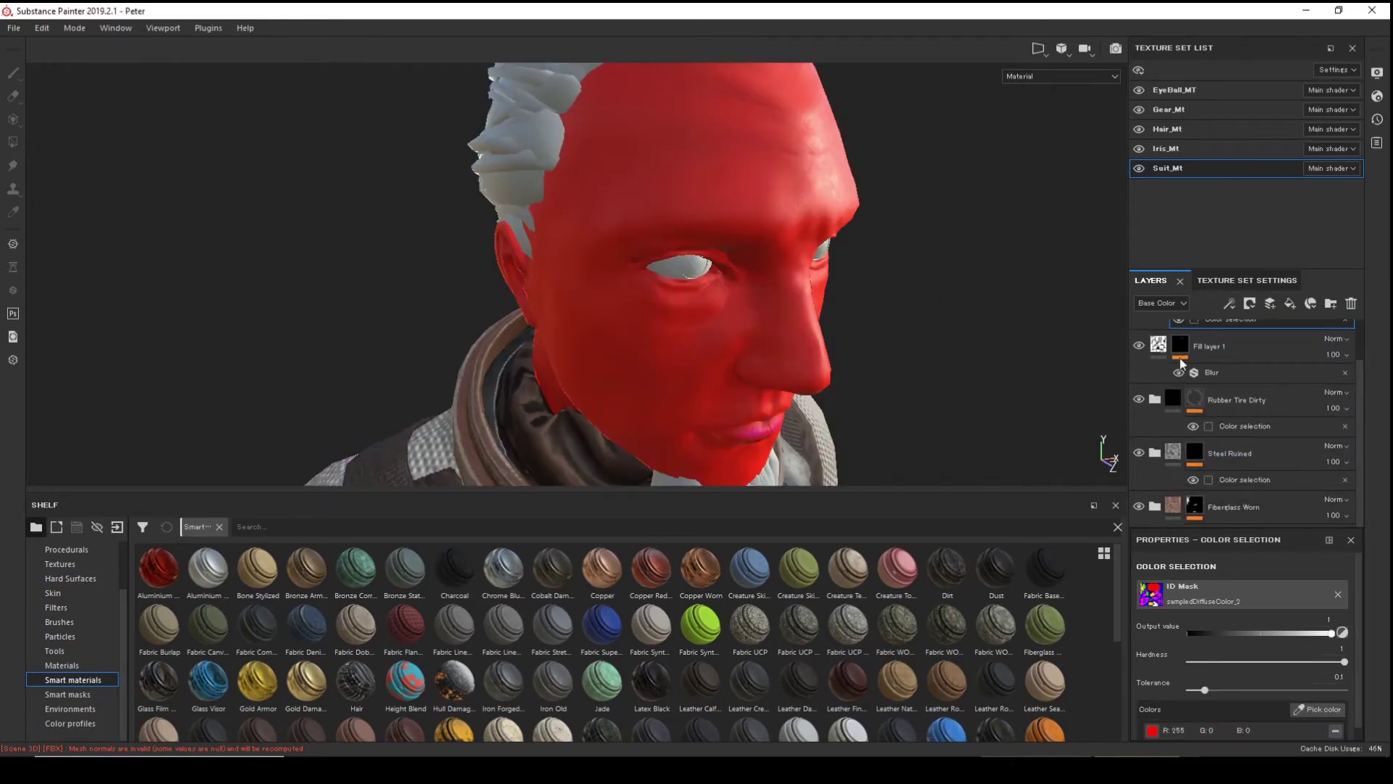
- Add a fill effect to layer R's mask above the color selection
{"action": "scroll", "coordinate": [1259, 384], "scroll_direction": "up", "scroll_amount": 1}
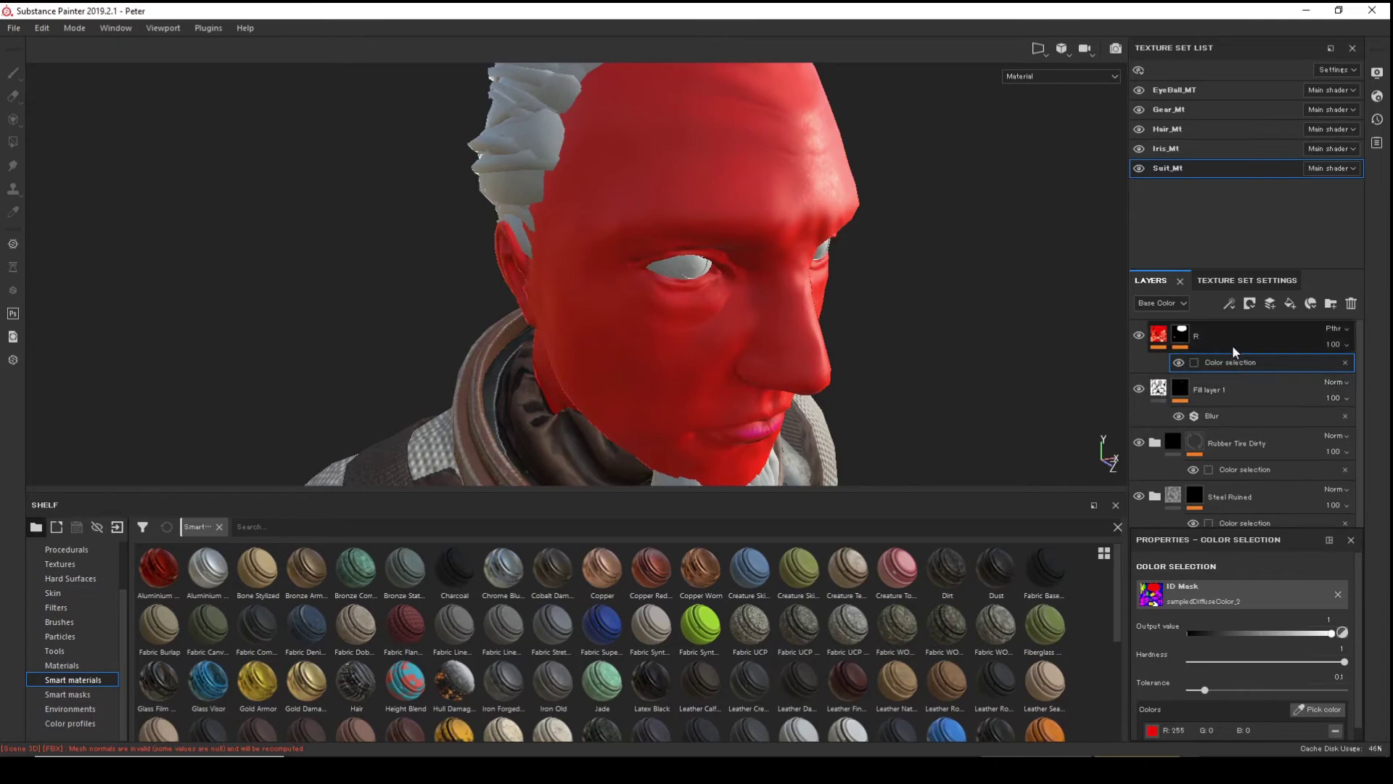
{"action": "left_click", "coordinate": [1184, 334]}
{"action": "right_click", "coordinate": [1184, 334]}
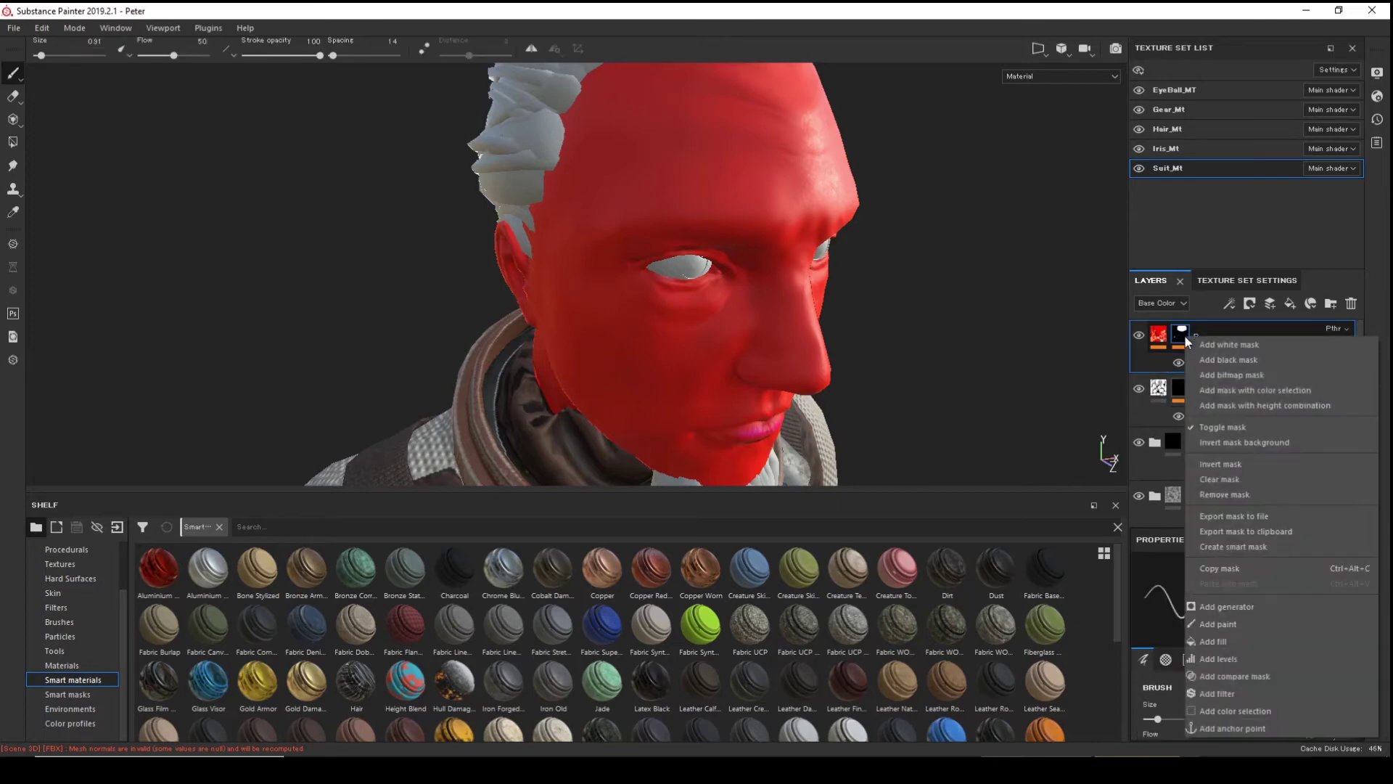
{"action": "left_click", "coordinate": [1239, 641]}
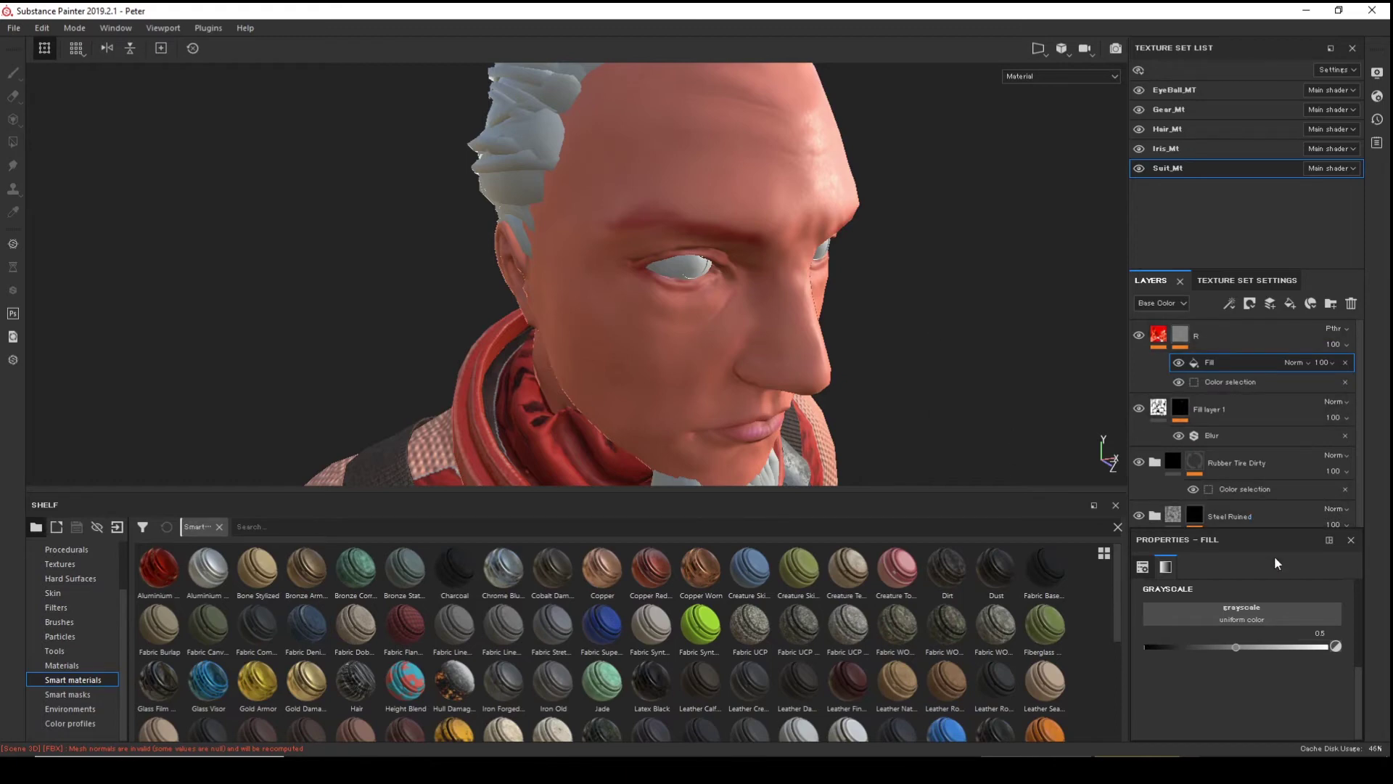
- Adjust the mask fill's uniform grayscale value to 0.4348
{"action": "left_click_drag", "start_coordinate": [1234, 642], "coordinate": [1161, 645]}
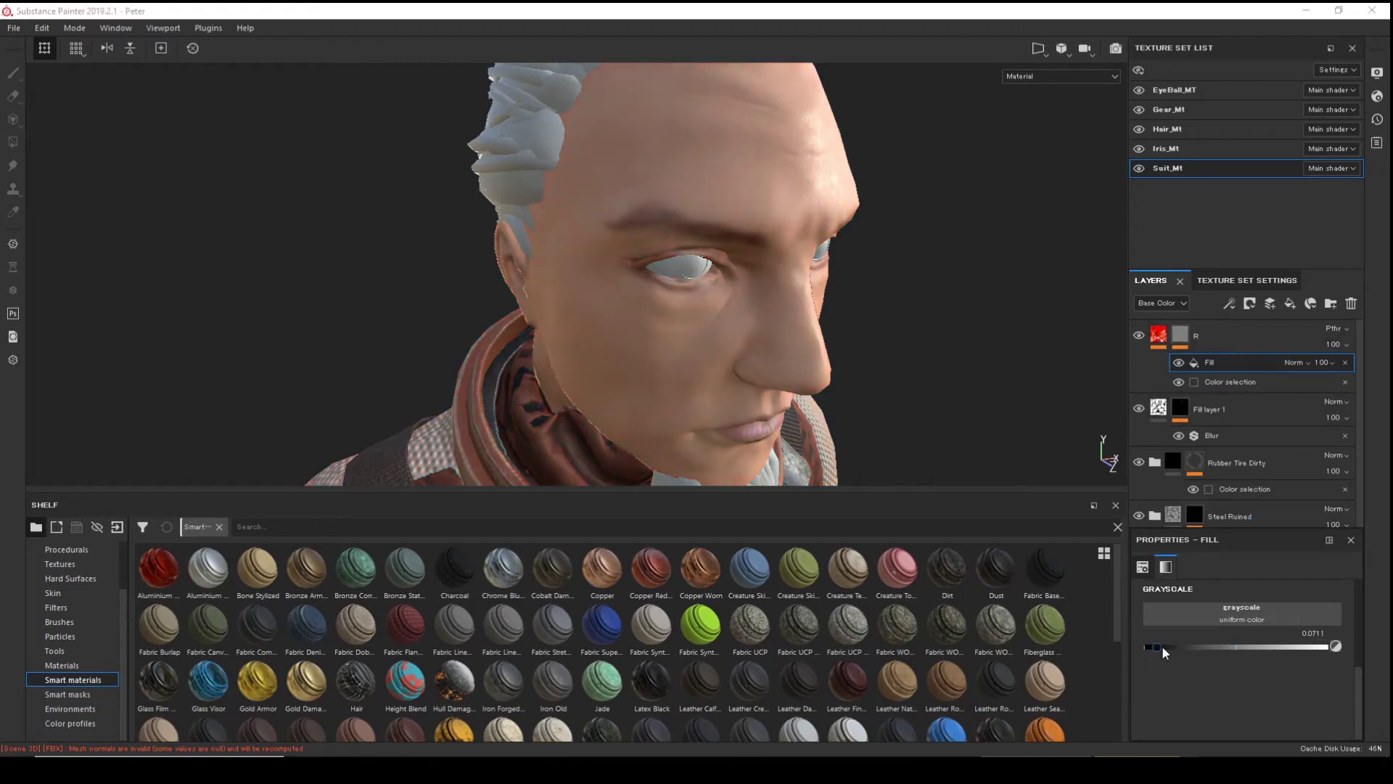
{"action": "mouse_move", "coordinate": [1181, 640]}
{"action": "left_mouse_down"}
{"action": "mouse_move", "coordinate": [1211, 638]}
{"action": "mouse_move", "coordinate": [1168, 643]}
{"action": "mouse_move", "coordinate": [1351, 628]}
{"action": "mouse_move", "coordinate": [1194, 621]}
{"action": "left_mouse_up"}
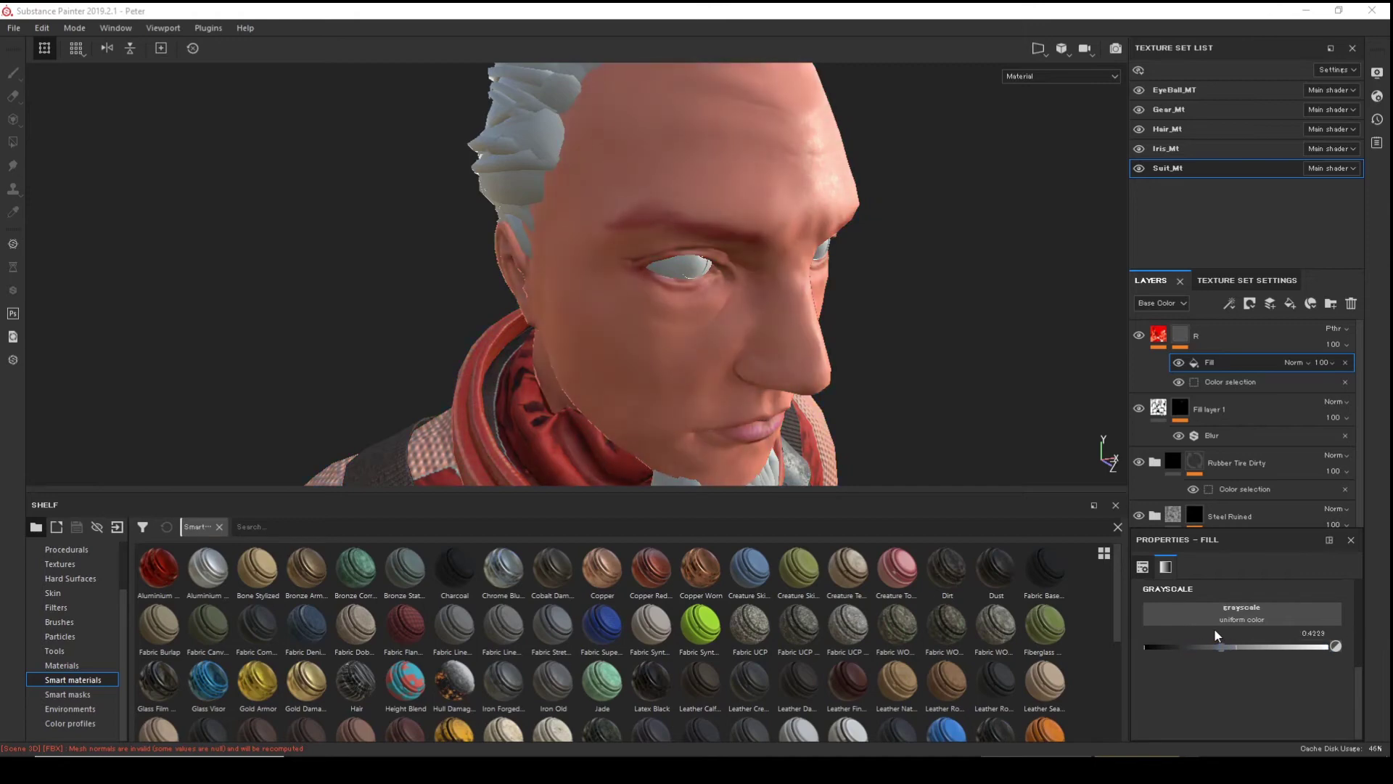
{"action": "left_click", "coordinate": [1223, 646]}
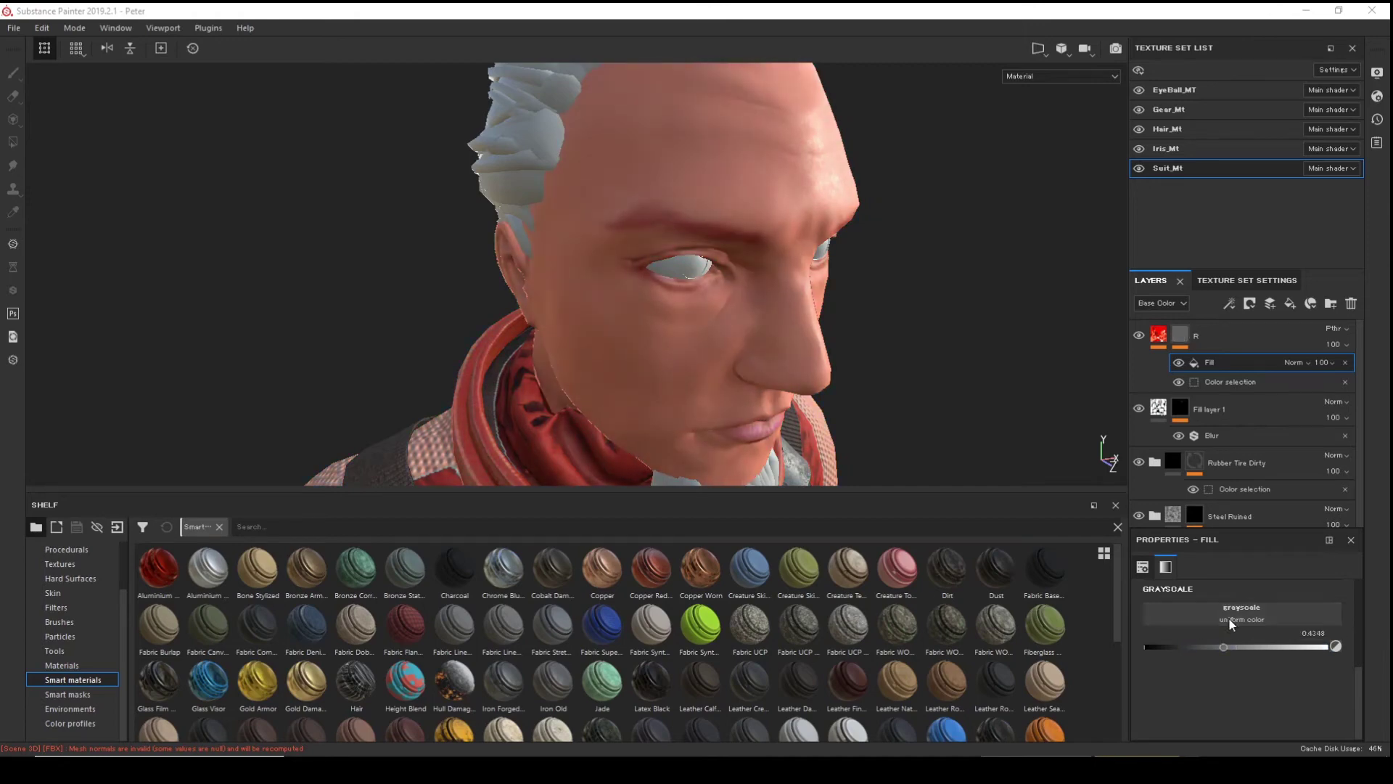
{"action": "right_click", "coordinate": [1225, 364]}
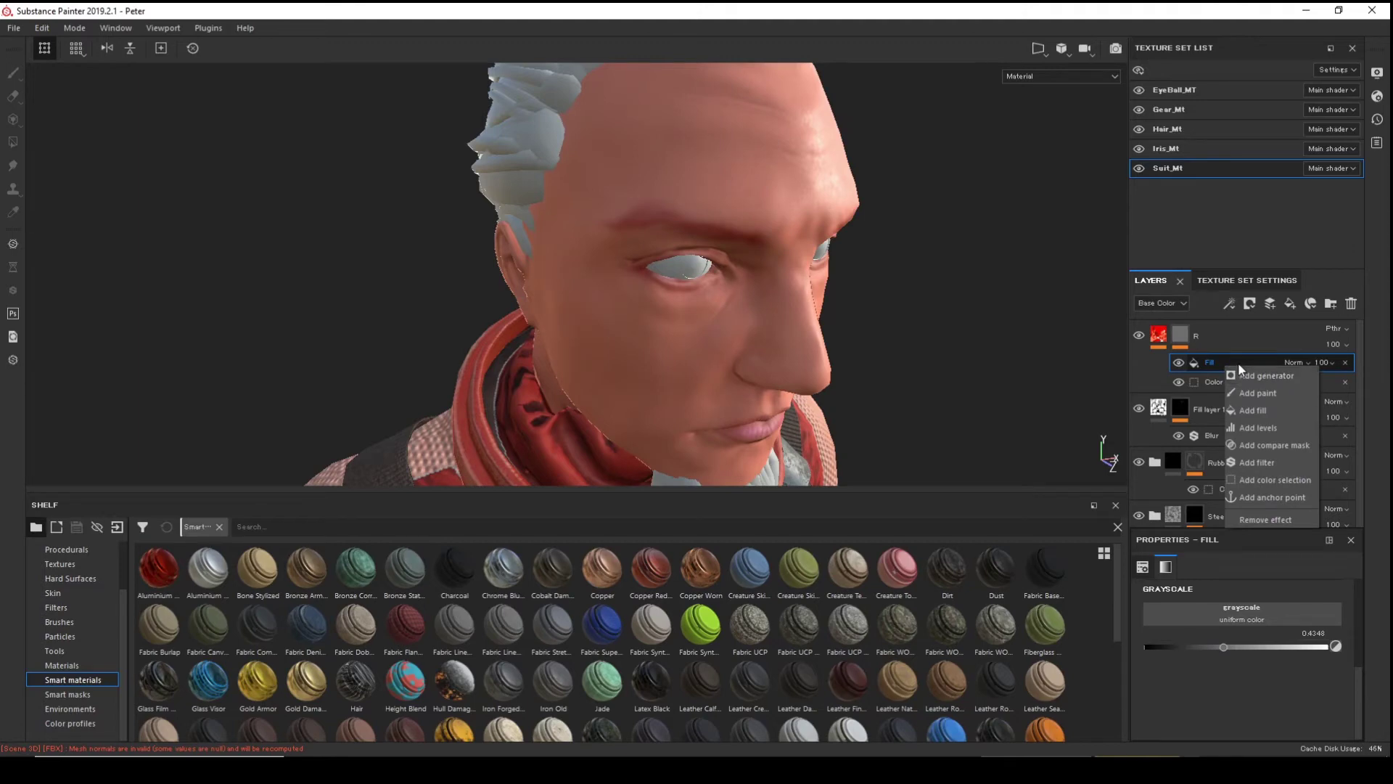
- Search the resources for "clo" and assign the Clouds 1 texture to the mask fill's grayscale
{"action": "left_click", "coordinate": [1238, 616]}
{"action": "left_click", "coordinate": [1238, 616]}
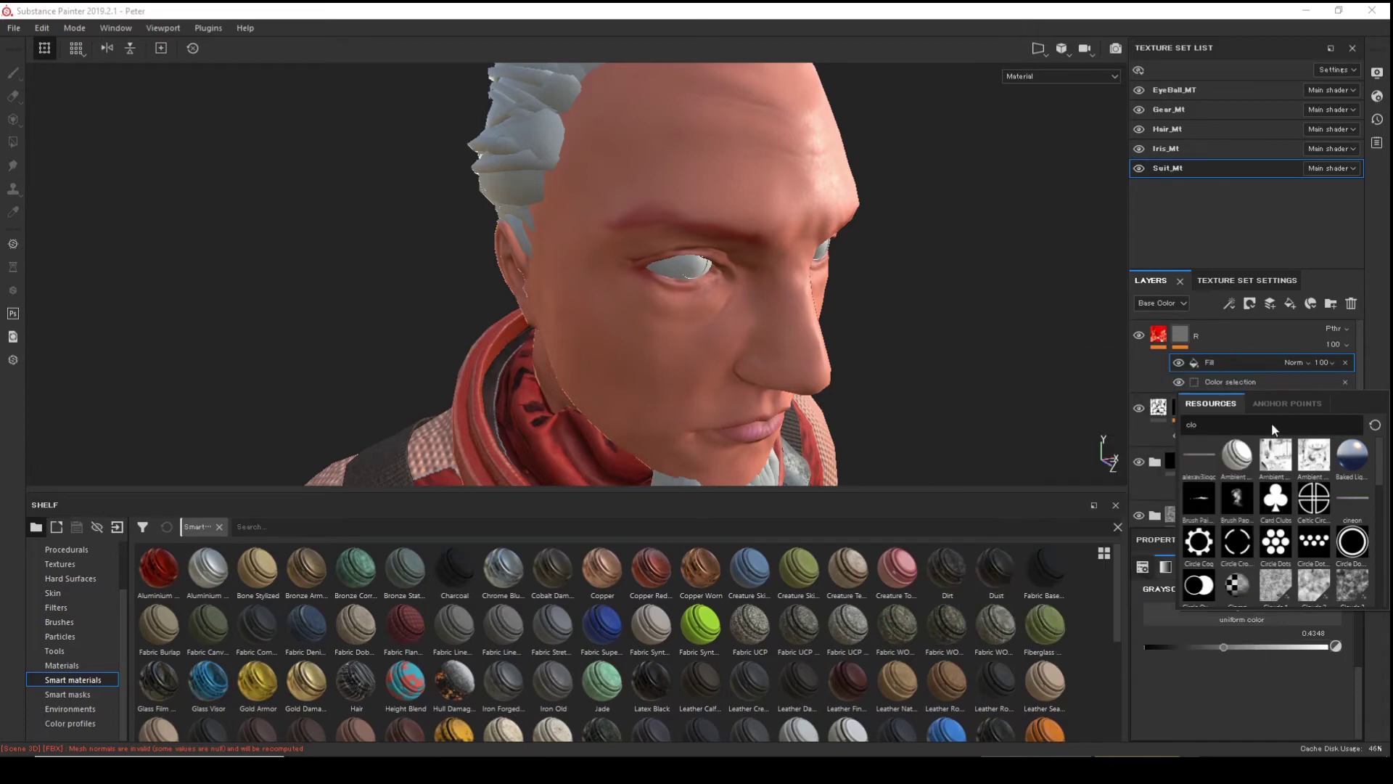
{"action": "key", "text": "BackSpace"}
{"action": "key", "text": "BackSpace"}
{"action": "key", "text": "BackSpace"}
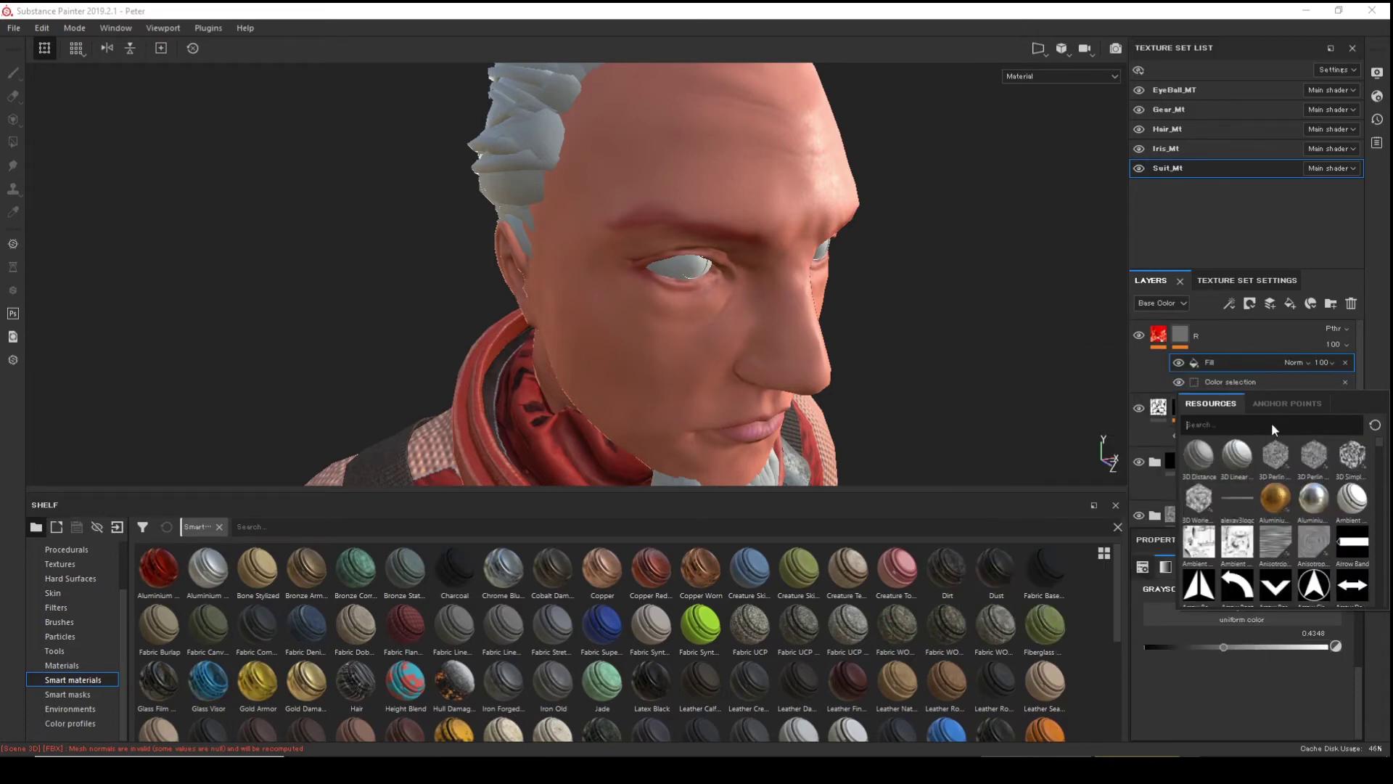
{"action": "type", "text": "clo"}
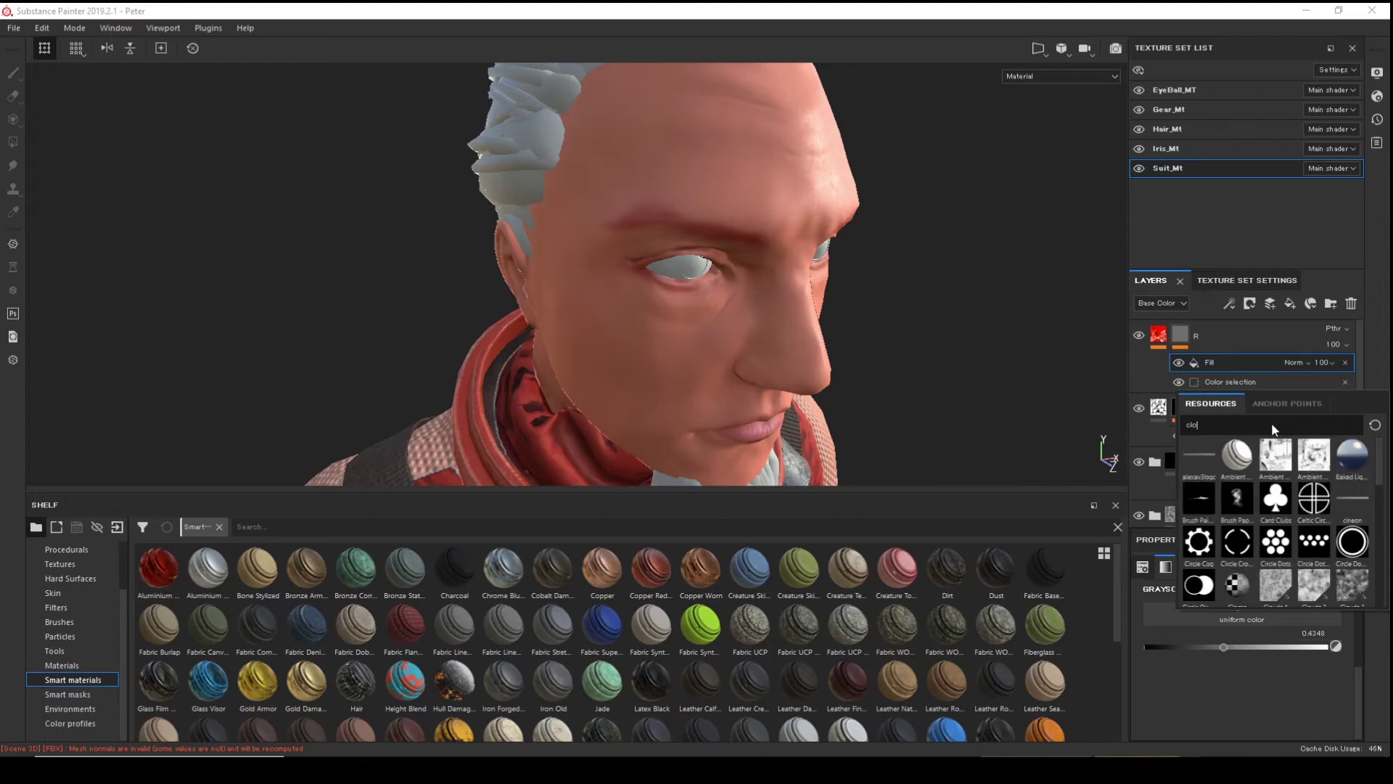
{"action": "left_click", "coordinate": [1275, 585]}
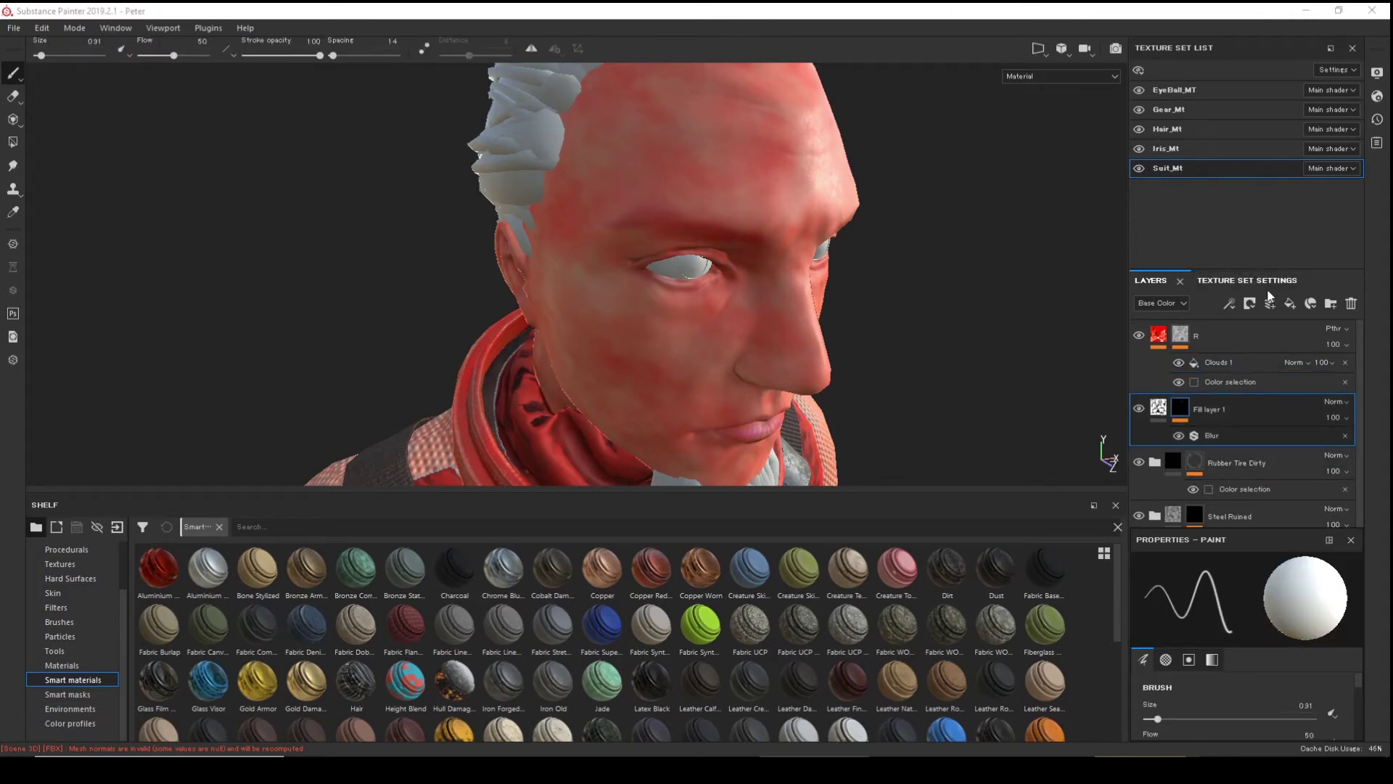
- Examine the Clouds 1 fill's parameters and the Suit texture set's channel and mesh map settings
{"action": "left_click", "coordinate": [1231, 362]}
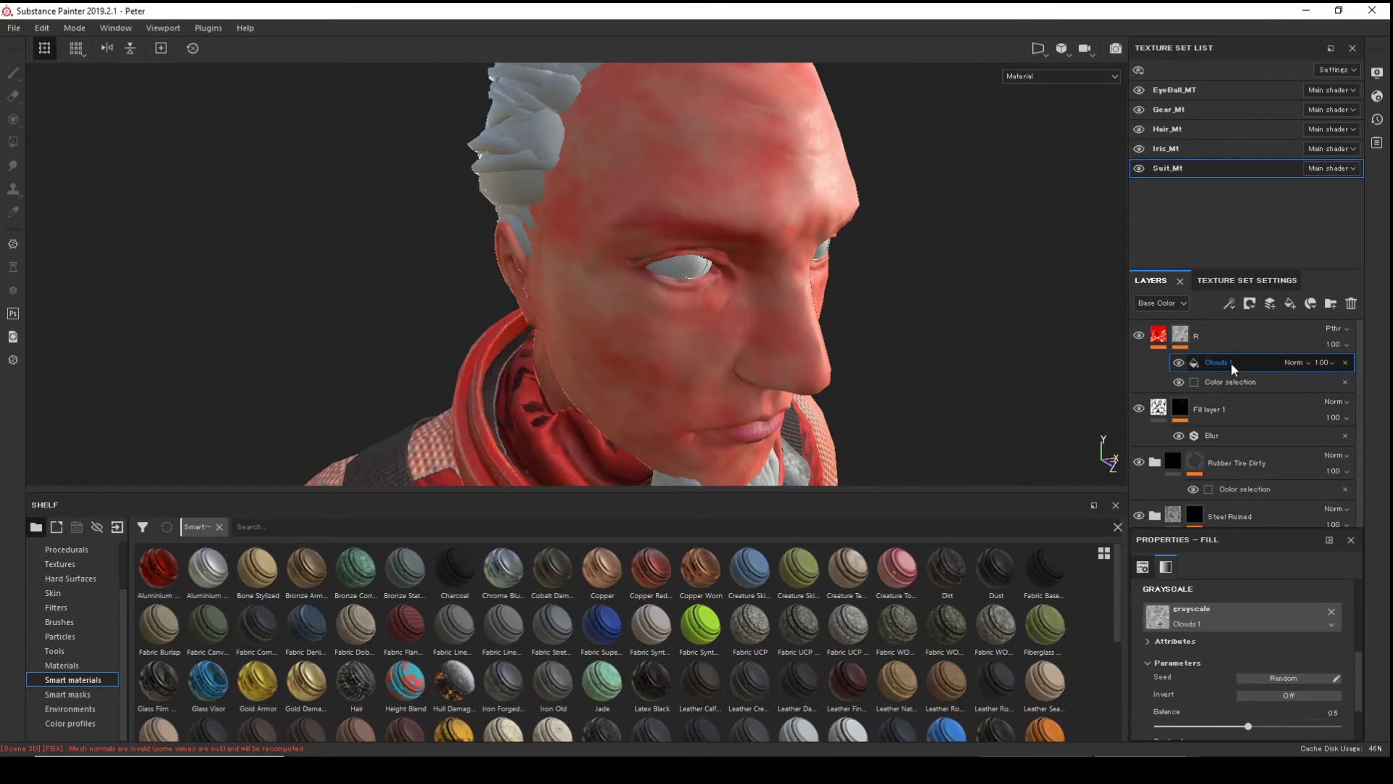
{"action": "right_click", "coordinate": [1230, 363]}
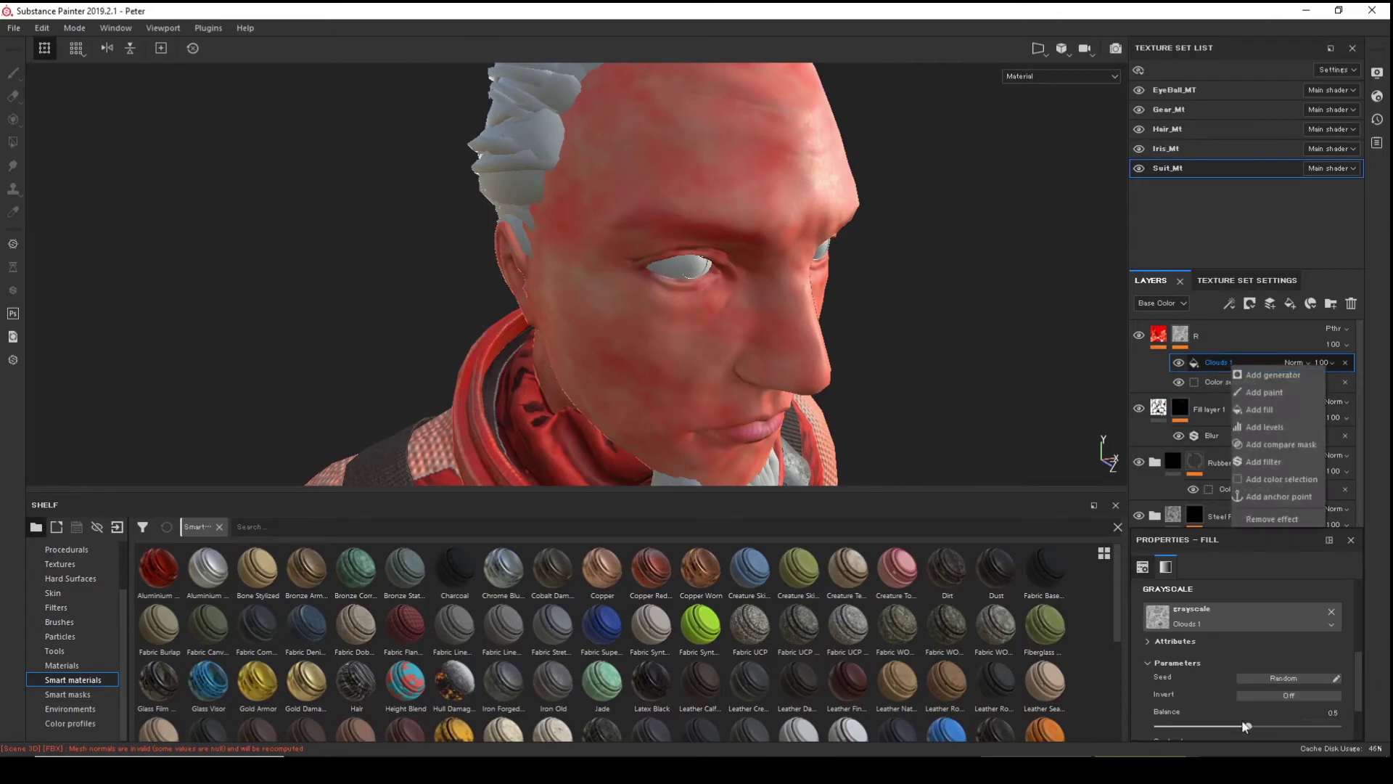
{"action": "scroll", "coordinate": [1358, 653], "scroll_direction": "down", "scroll_amount": 3}
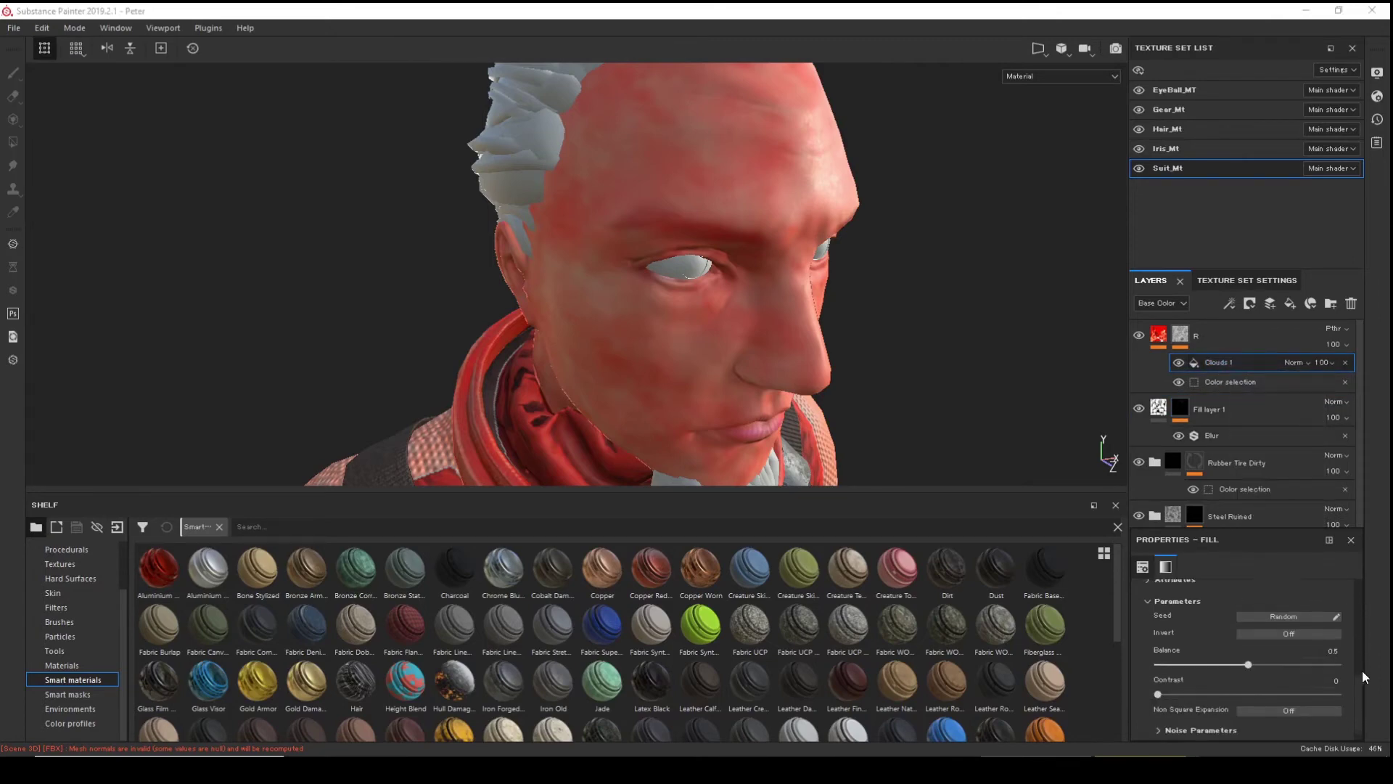
{"action": "scroll", "coordinate": [1361, 653], "scroll_direction": "up", "scroll_amount": 3}
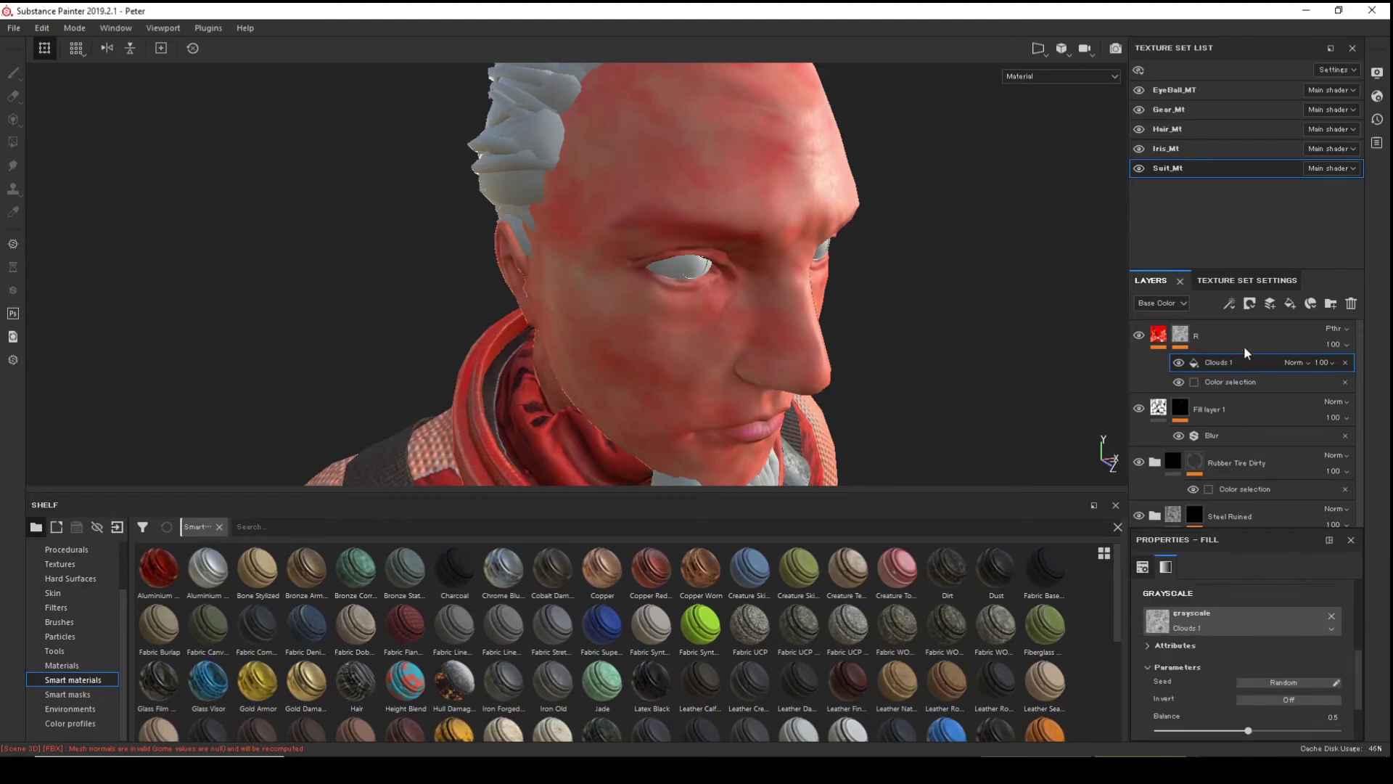
{"action": "left_click", "coordinate": [1240, 280]}
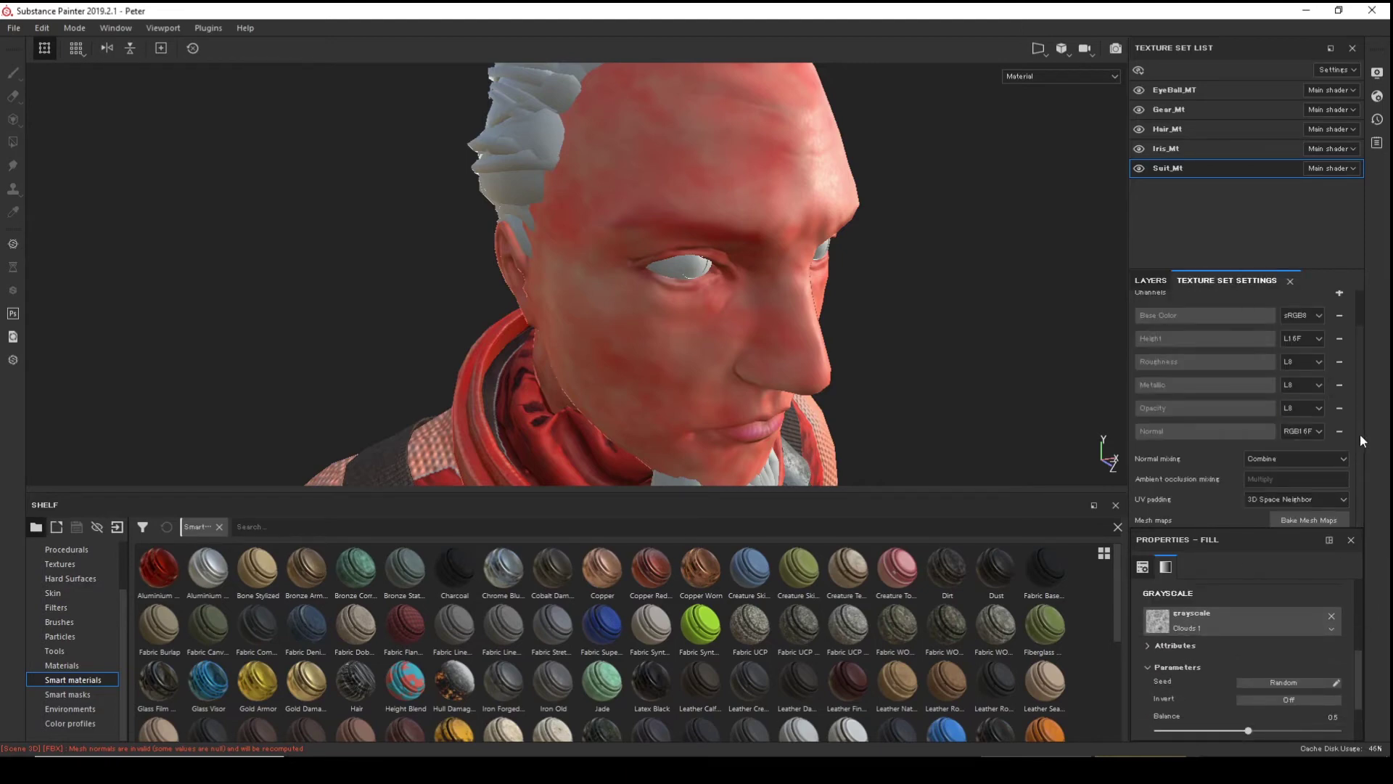
{"action": "scroll", "coordinate": [1360, 413], "scroll_direction": "up", "scroll_amount": 1}
{"action": "scroll", "coordinate": [1360, 415], "scroll_direction": "down", "scroll_amount": 1}
{"action": "left_click", "coordinate": [1147, 280]}
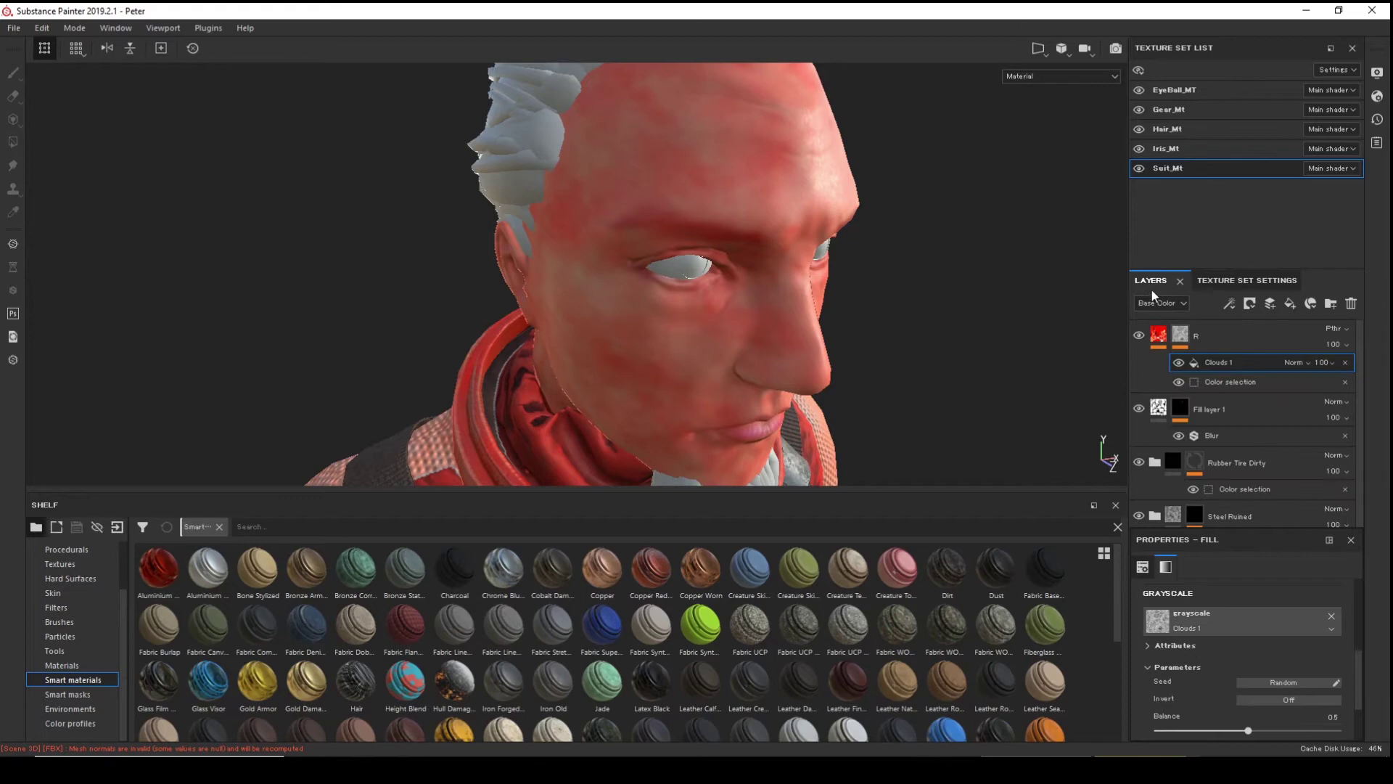
{"action": "right_click", "coordinate": [1223, 368]}
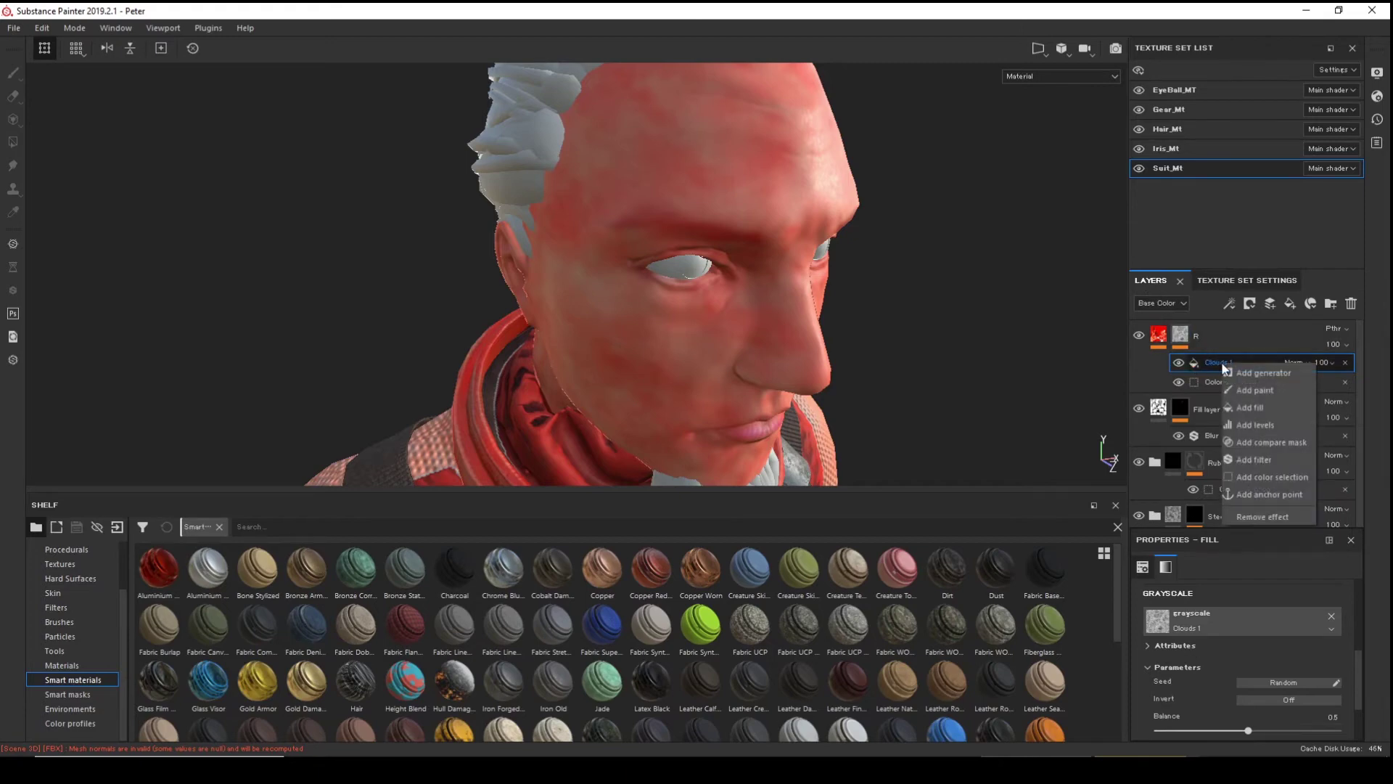
{"action": "left_click", "coordinate": [1160, 363]}
{"action": "left_click", "coordinate": [1187, 339]}
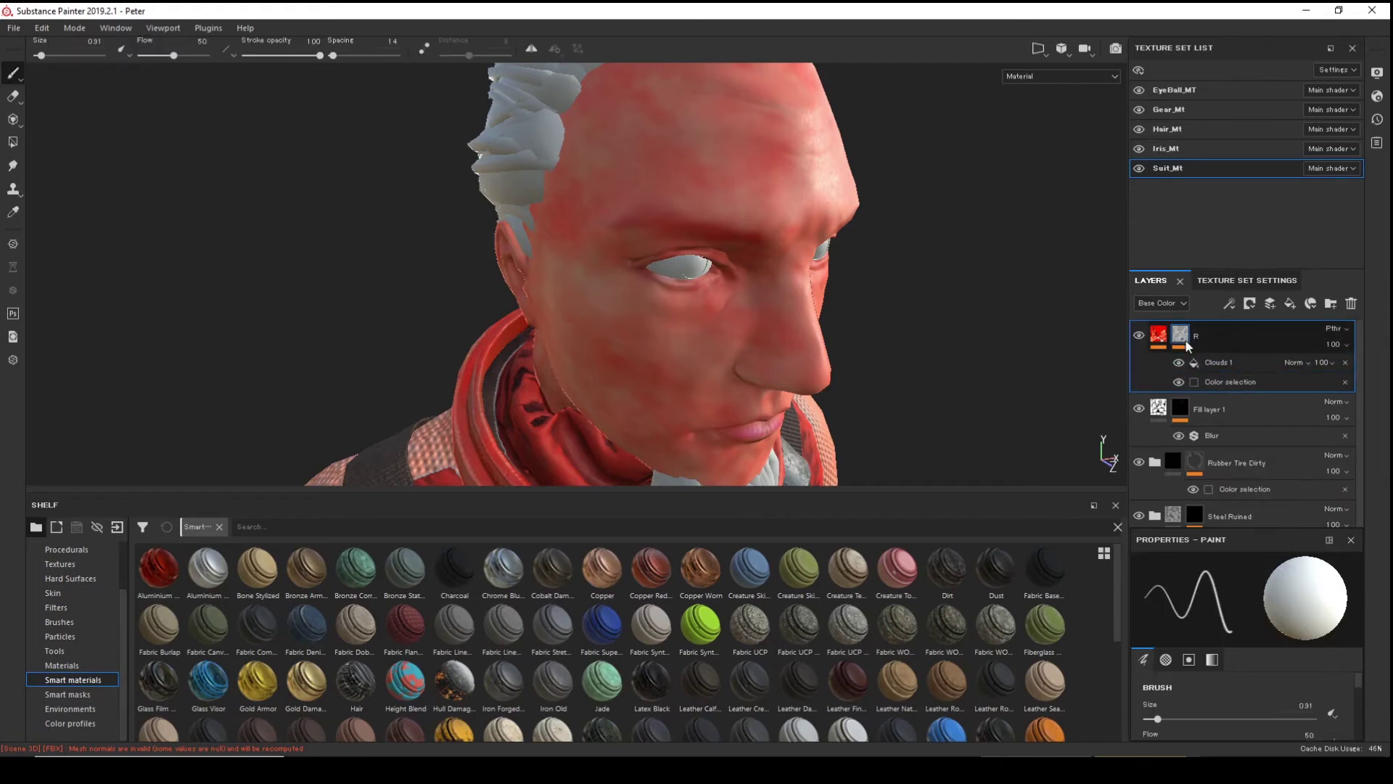
{"action": "right_click", "coordinate": [1187, 341]}
{"action": "left_click", "coordinate": [1153, 378]}
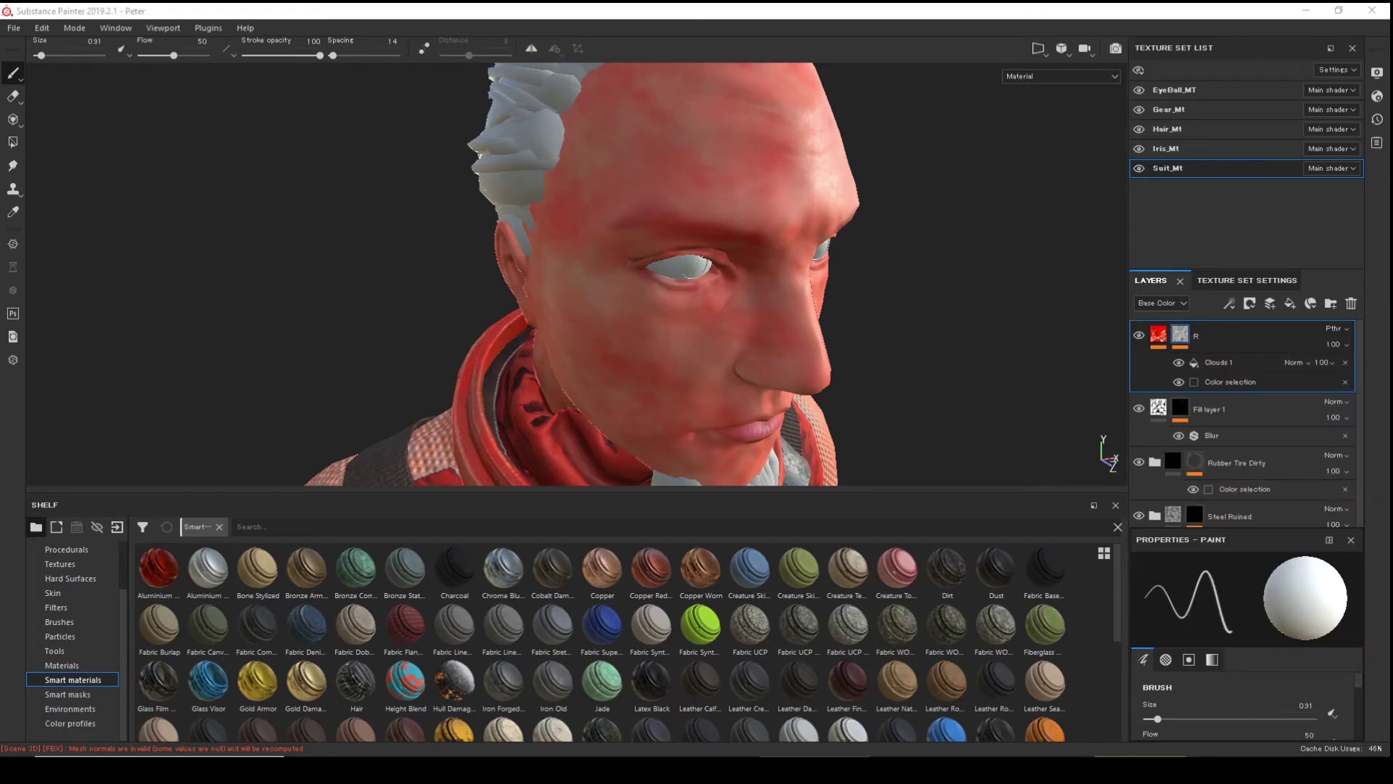
- Set the Clouds 1 fill in layer R's mask to Tri-planar projection
{"action": "left_click", "coordinate": [1239, 361]}
{"action": "left_click", "coordinate": [1239, 360]}
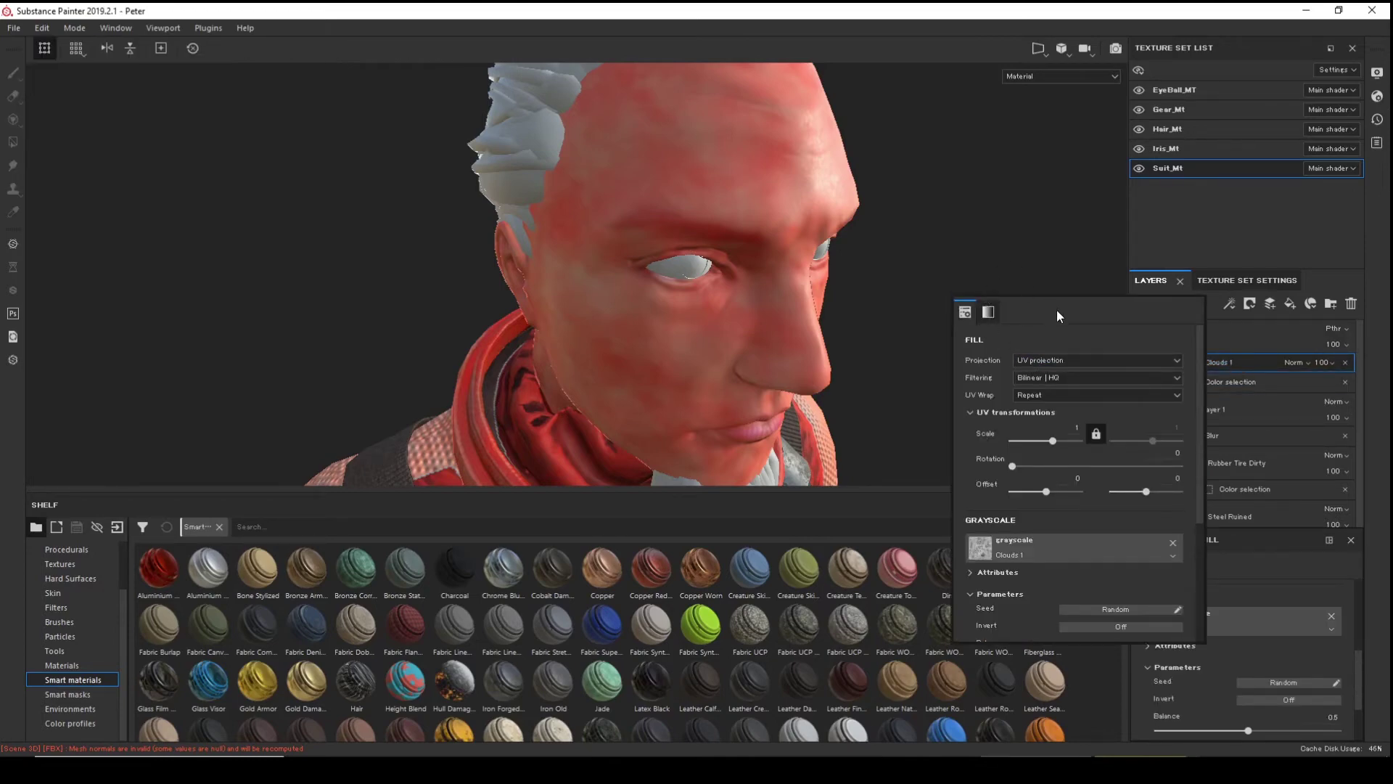
{"action": "left_click", "coordinate": [1098, 361]}
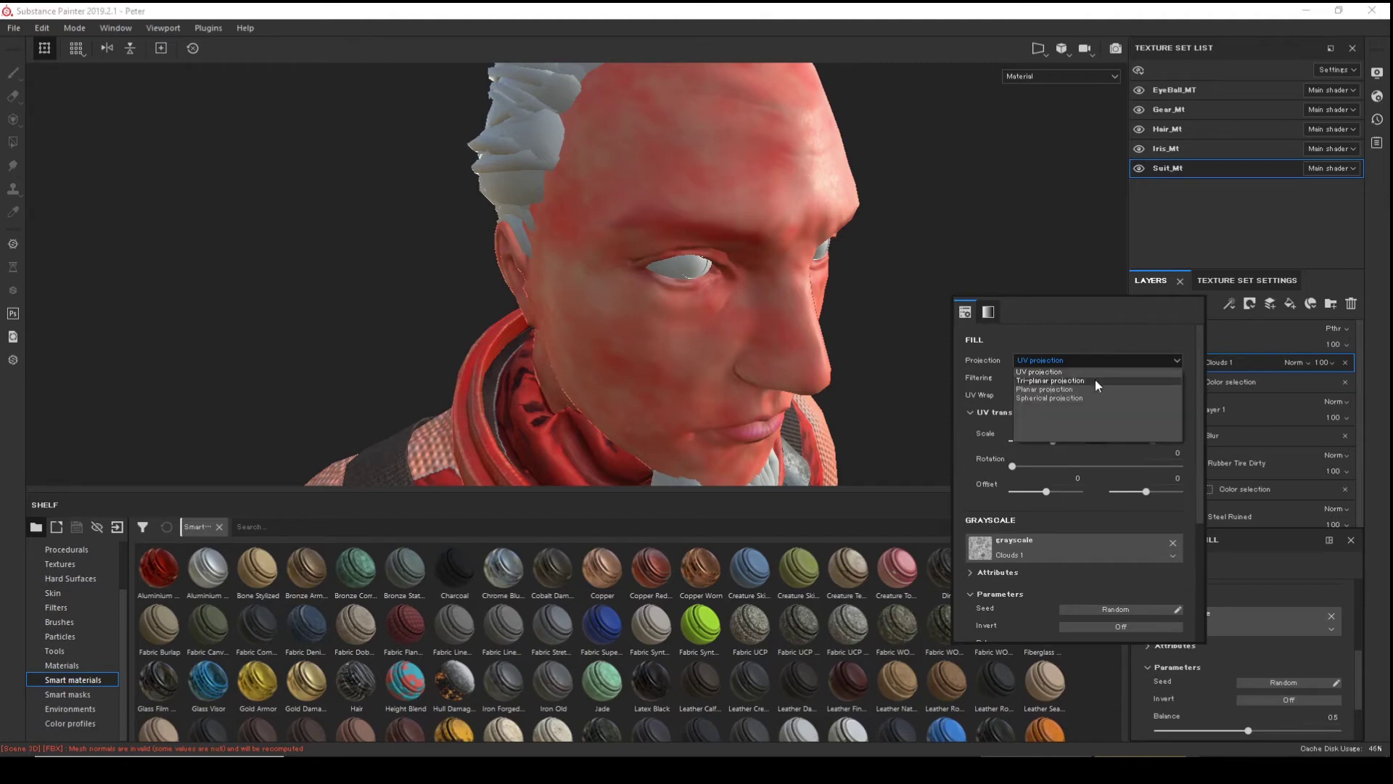
{"action": "left_click", "coordinate": [1095, 380]}
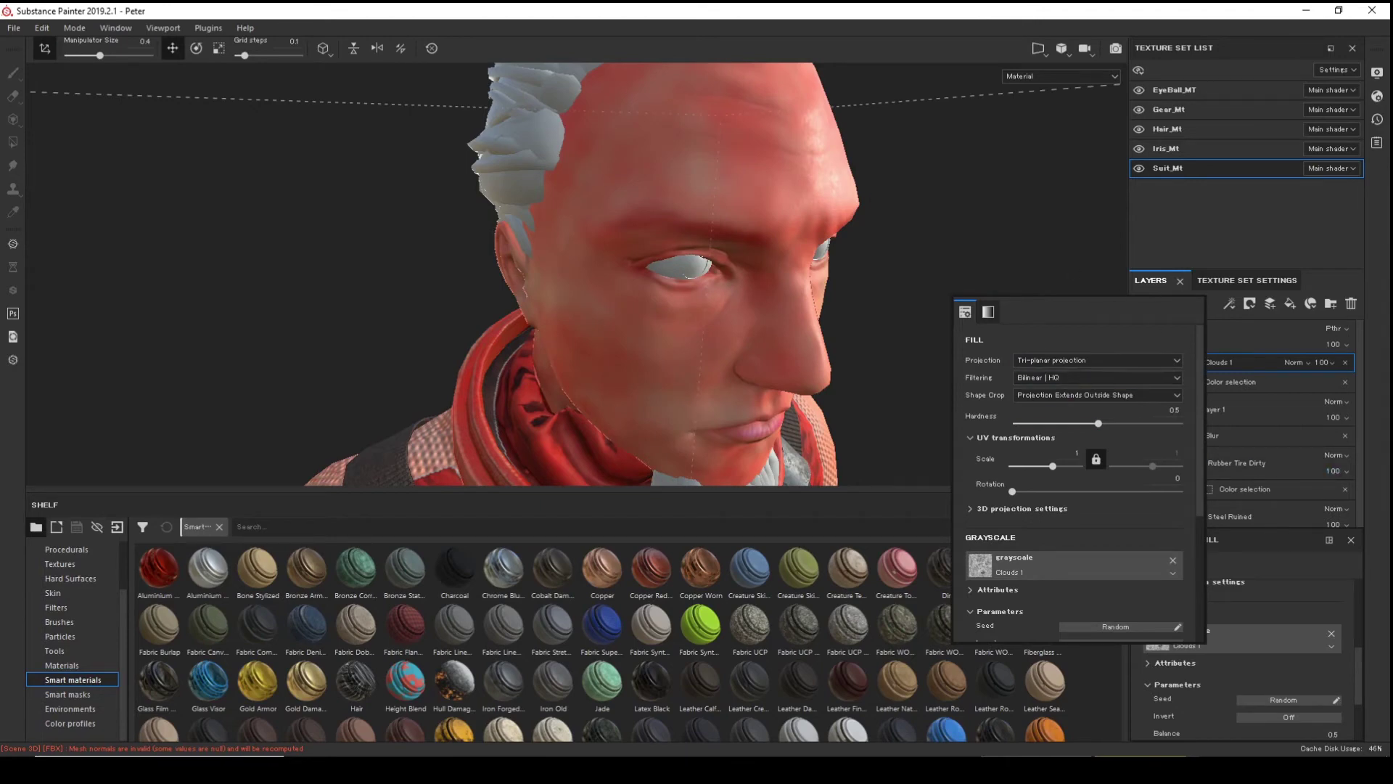
{"action": "left_click", "coordinate": [1020, 285]}
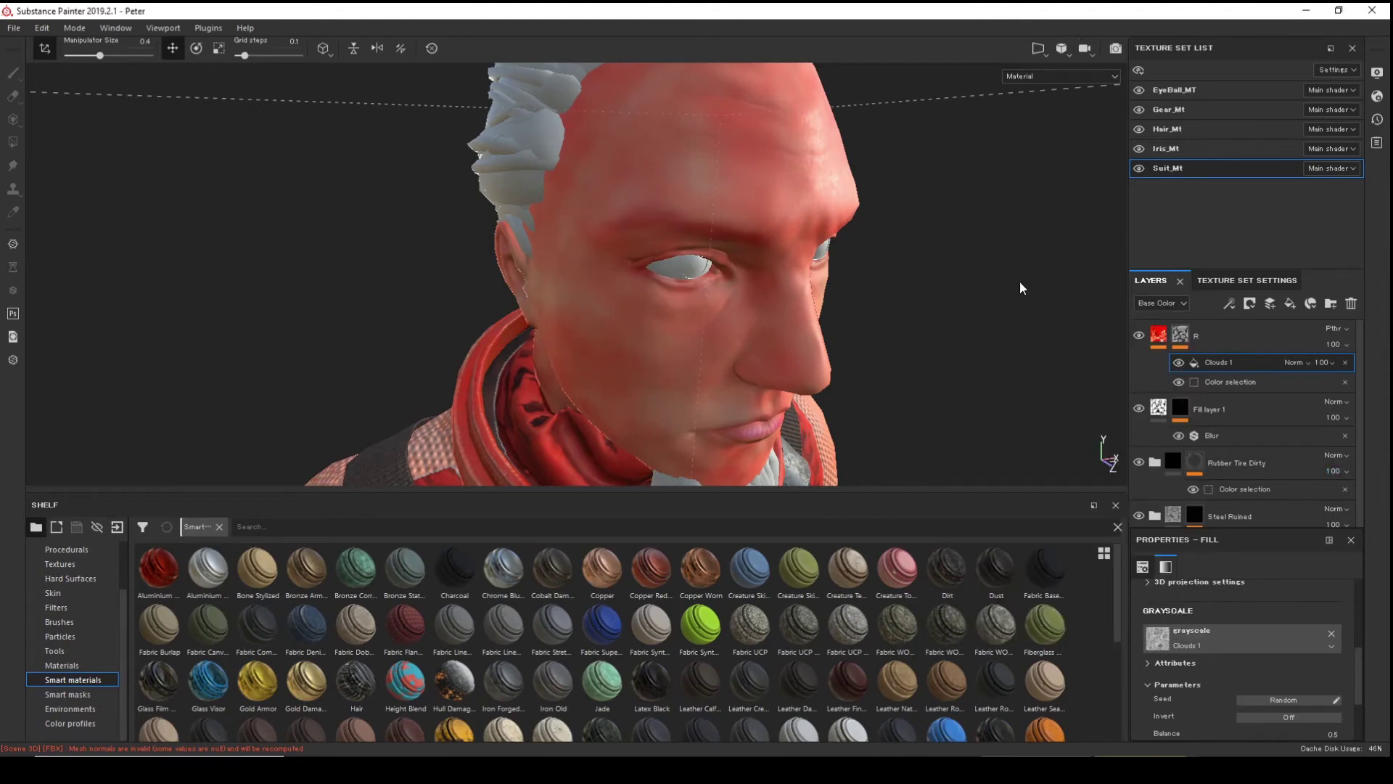
- Hide Fill layer 1 and inspect the character's head and suit from several angles
{"action": "left_click_drag", "start_coordinate": [1020, 284], "coordinate": [956, 322], "text": "alt"}
{"action": "middle_click_drag", "start_coordinate": [956, 322], "coordinate": [976, 236], "text": "alt"}
{"action": "right_click_drag", "start_coordinate": [976, 236], "coordinate": [13, 321], "text": "alt"}
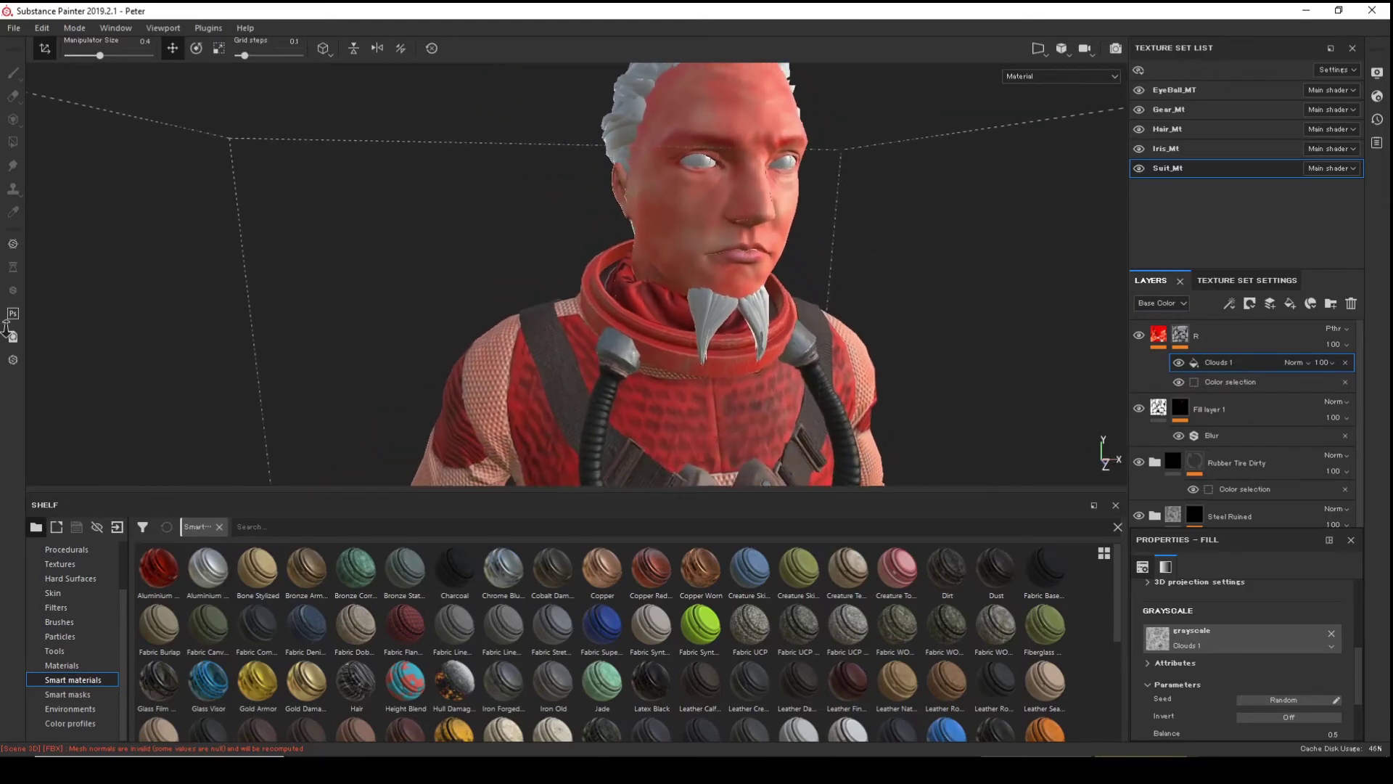
{"action": "left_click_drag", "start_coordinate": [943, 272], "coordinate": [830, 278], "text": "alt"}
{"action": "right_click_drag", "start_coordinate": [831, 278], "coordinate": [834, 320], "text": "alt"}
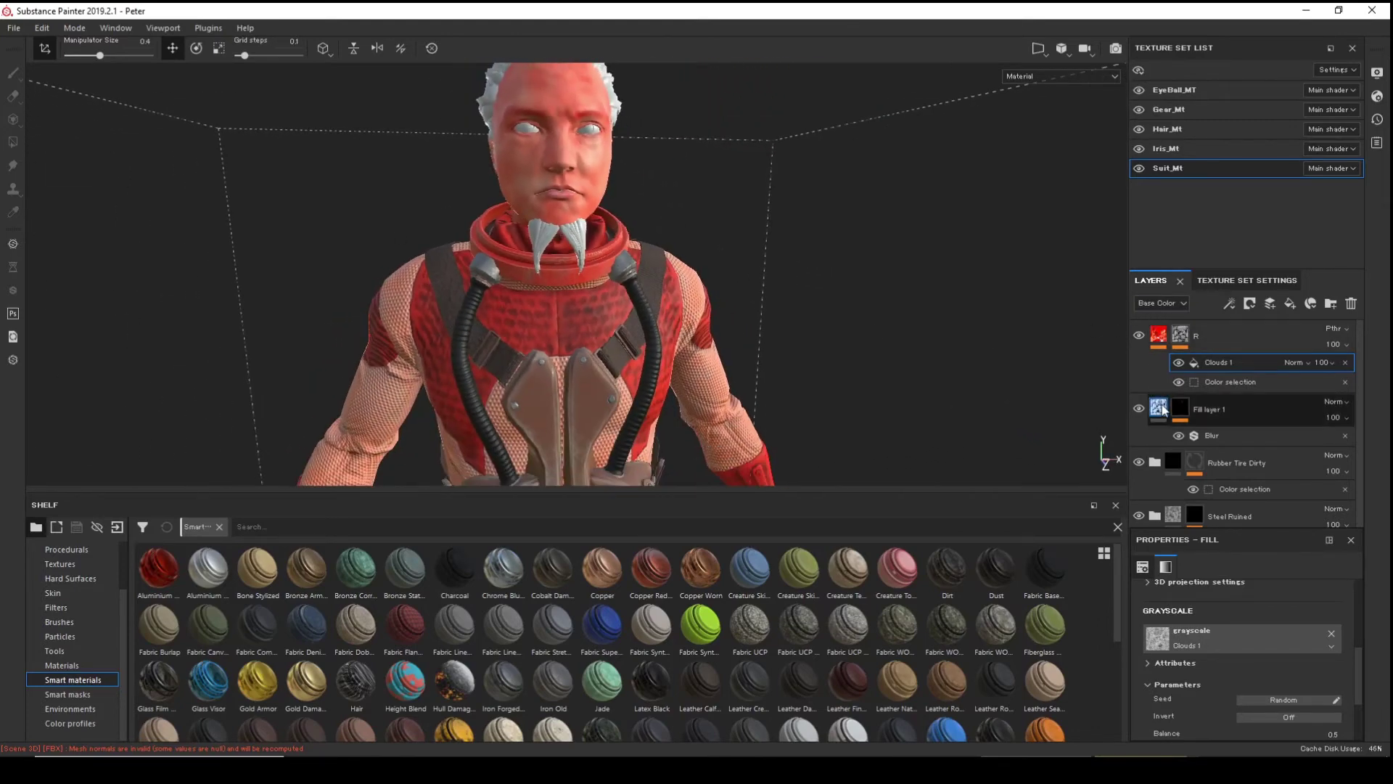
{"action": "left_click", "coordinate": [1138, 408]}
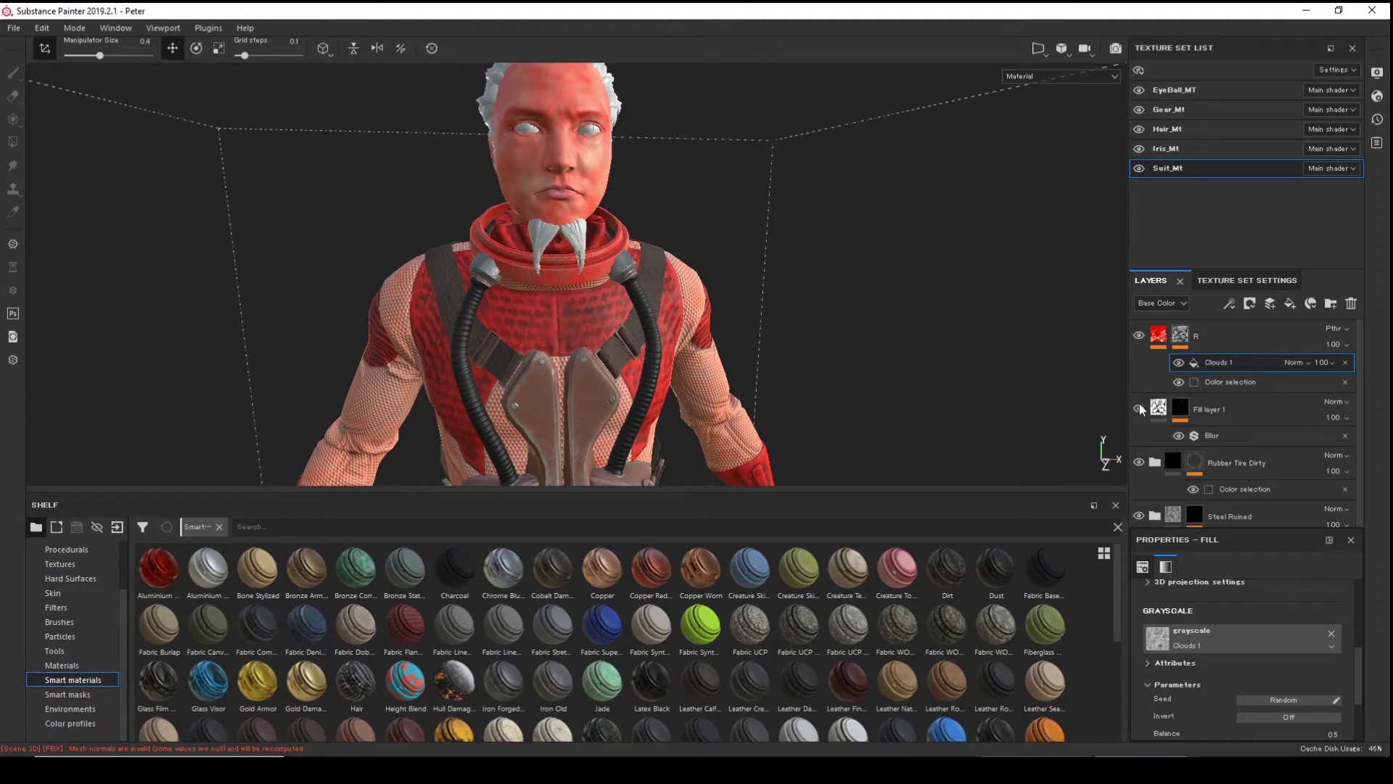
{"action": "left_click_drag", "start_coordinate": [978, 360], "coordinate": [834, 272], "text": "alt"}
{"action": "left_click", "coordinate": [1182, 338]}
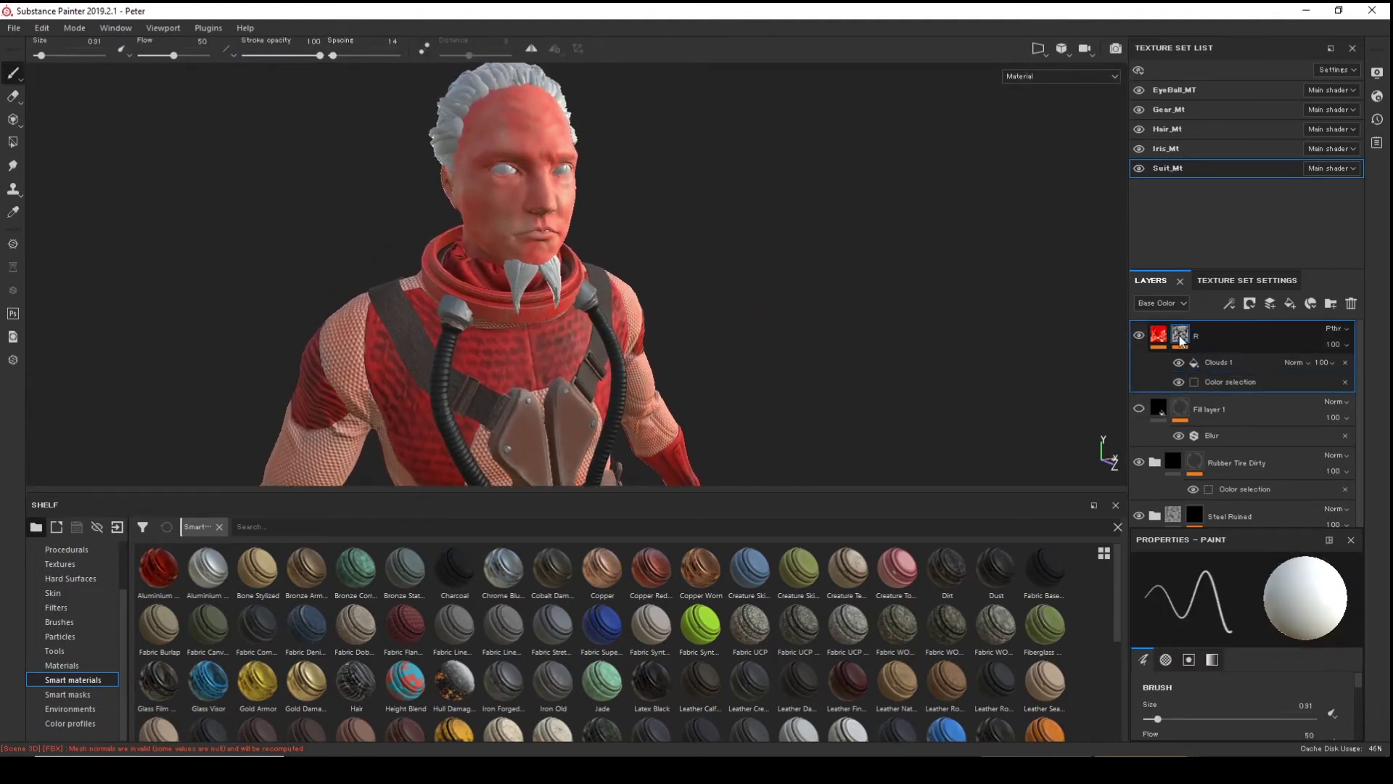
{"action": "right_click", "coordinate": [1180, 338]}
{"action": "left_click", "coordinate": [1110, 445]}
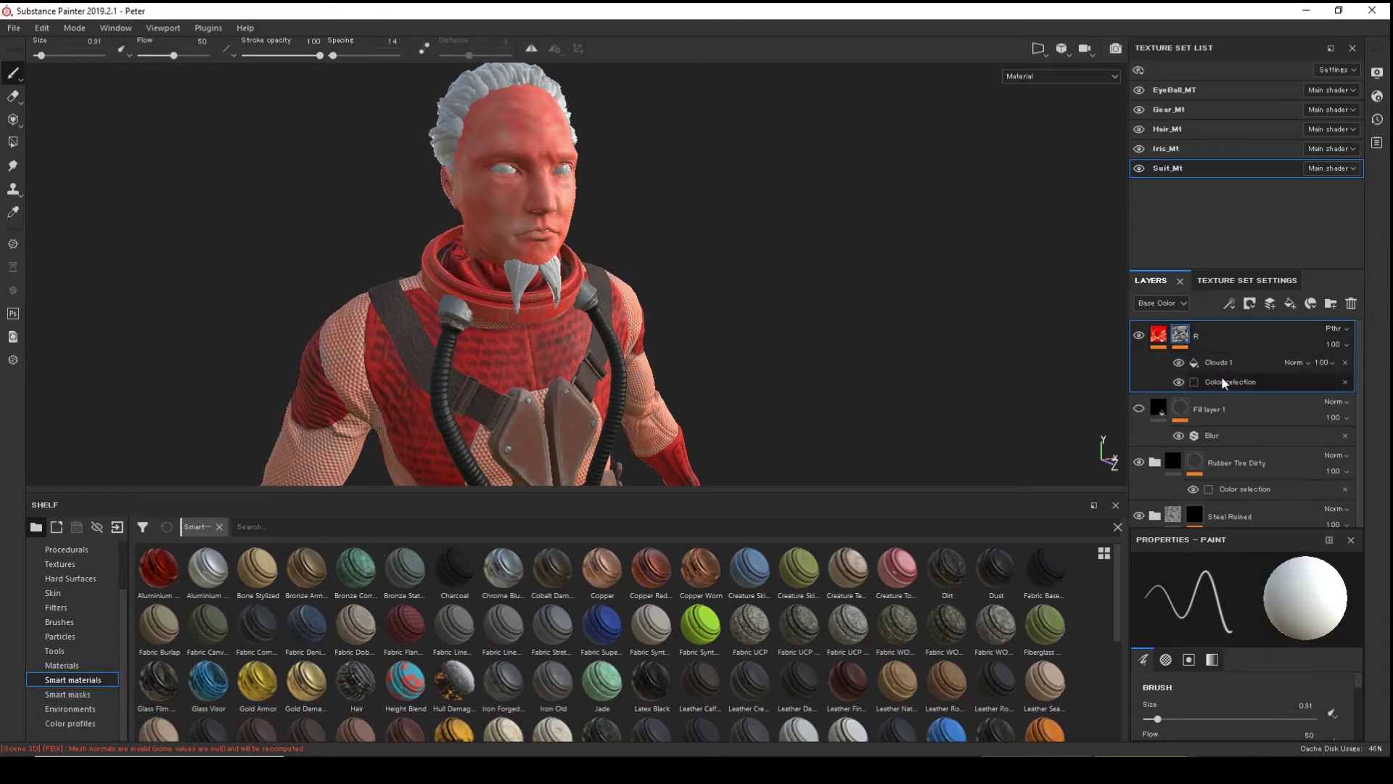
{"action": "scroll", "coordinate": [1244, 381], "scroll_direction": "down", "scroll_amount": 1}
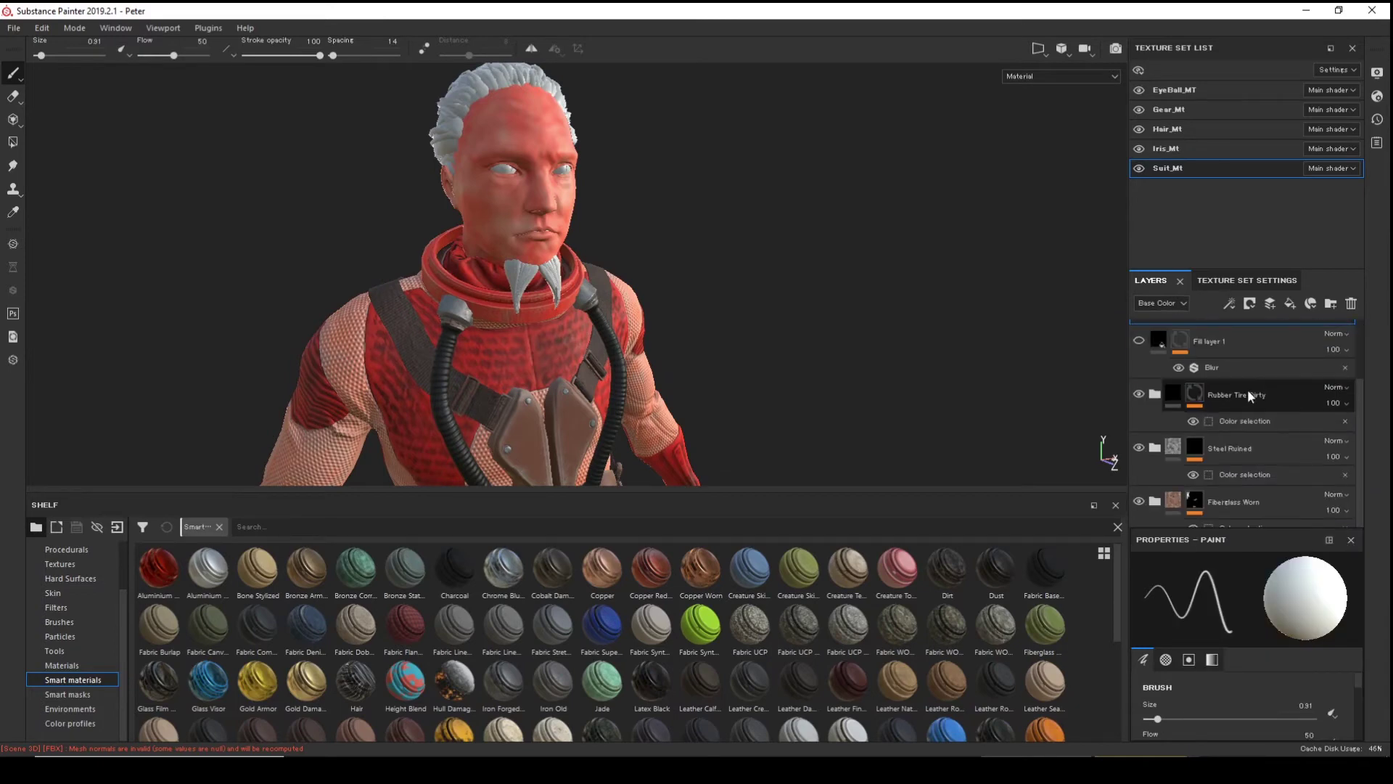
{"action": "scroll", "coordinate": [1247, 392], "scroll_direction": "up", "scroll_amount": 1}
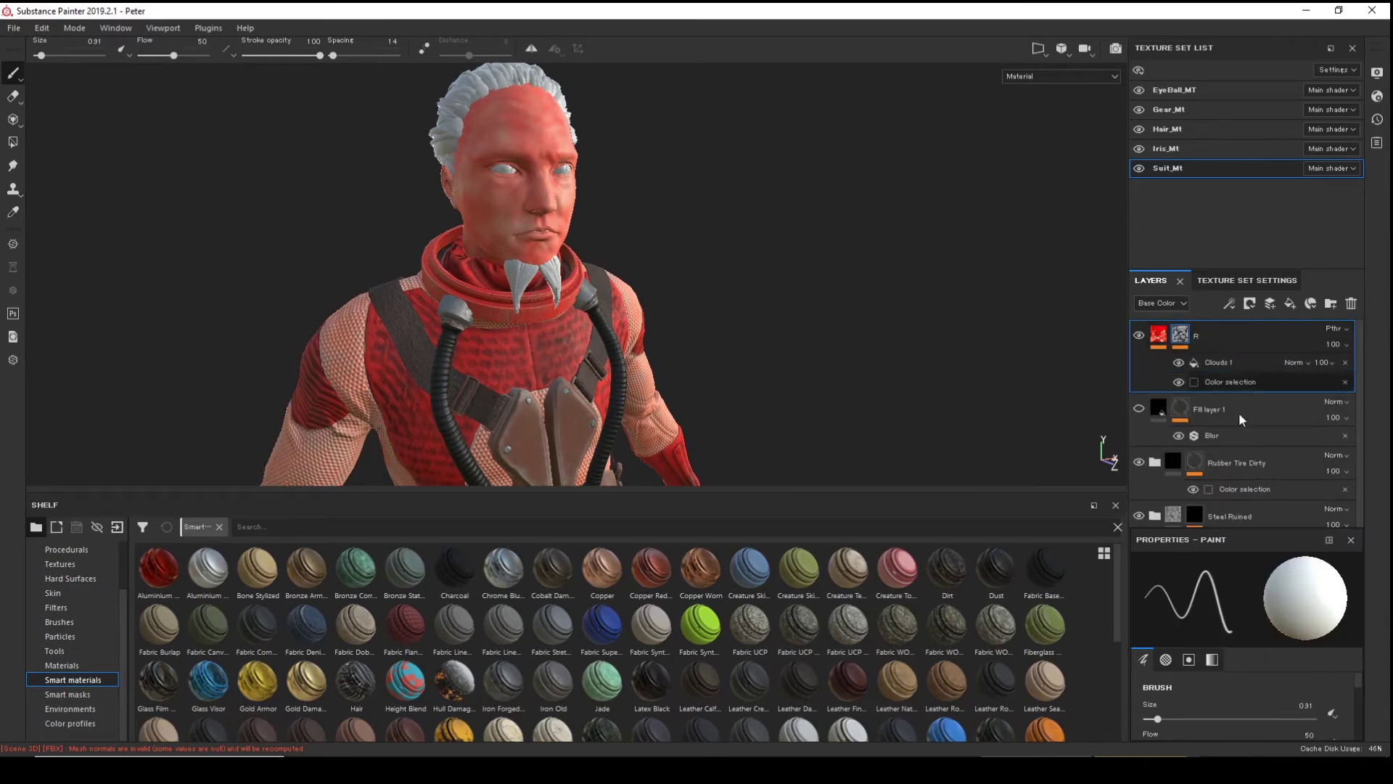
{"action": "left_click", "coordinate": [1229, 283]}
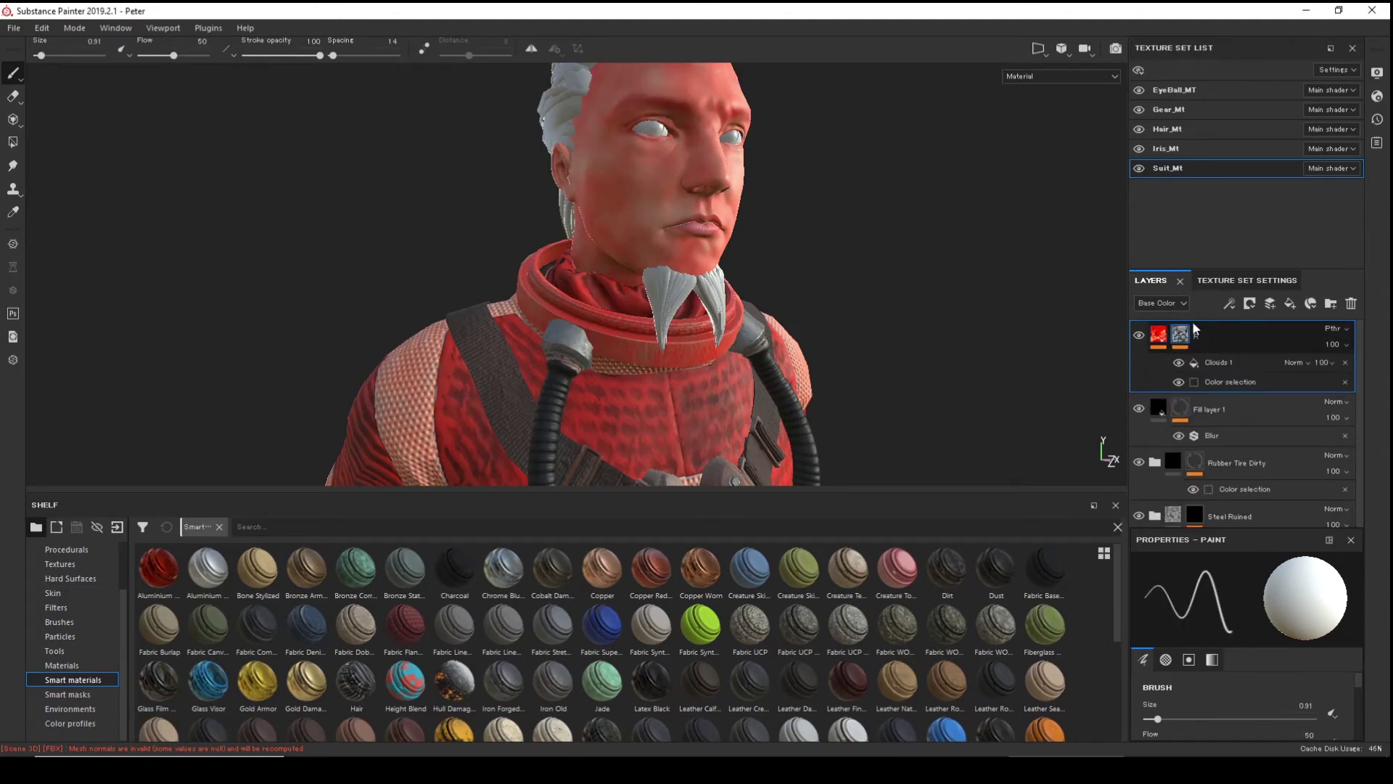
- Set the UV scale of the Clouds 1 fill in layer R's mask to 6.1
{"action": "left_click", "coordinate": [1225, 362]}
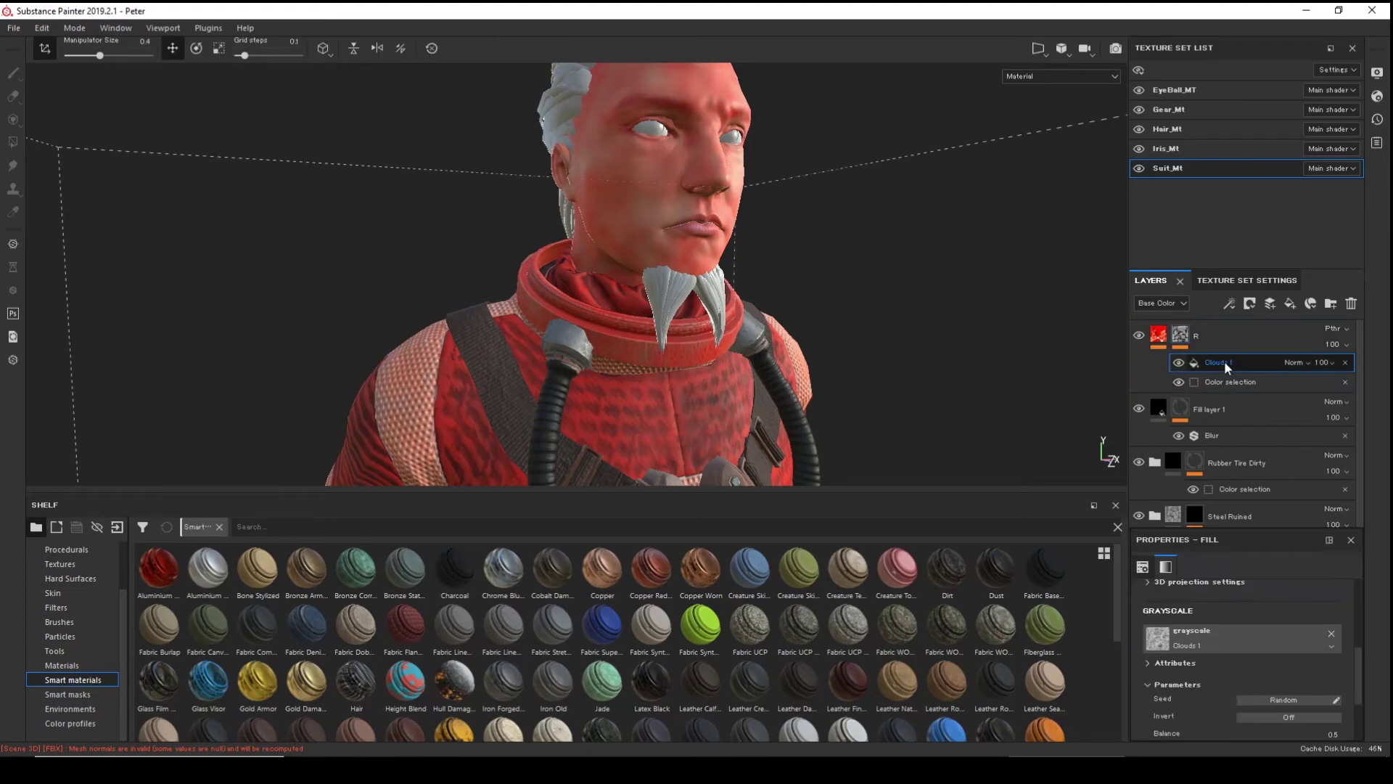
{"action": "right_click", "coordinate": [917, 249]}
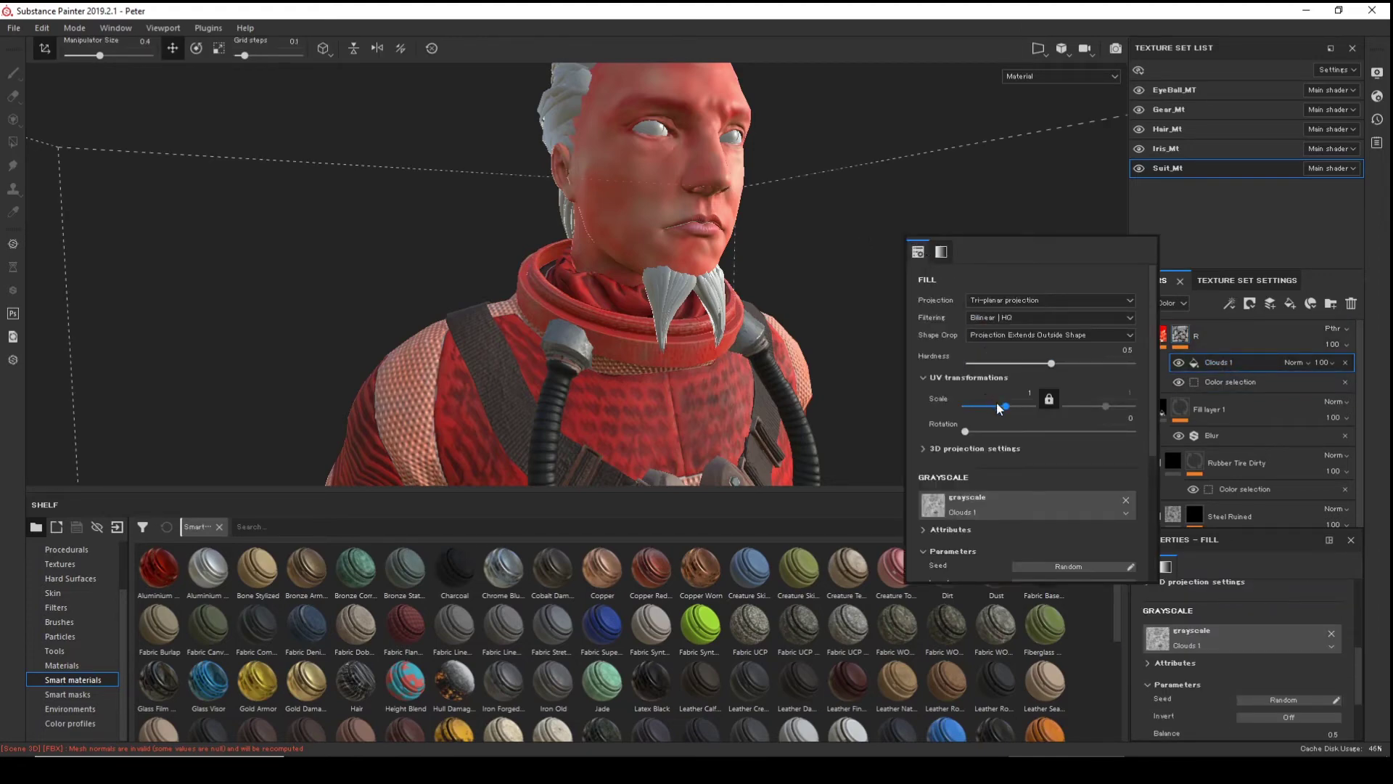
{"action": "left_click_drag", "start_coordinate": [1006, 406], "coordinate": [1013, 410]}
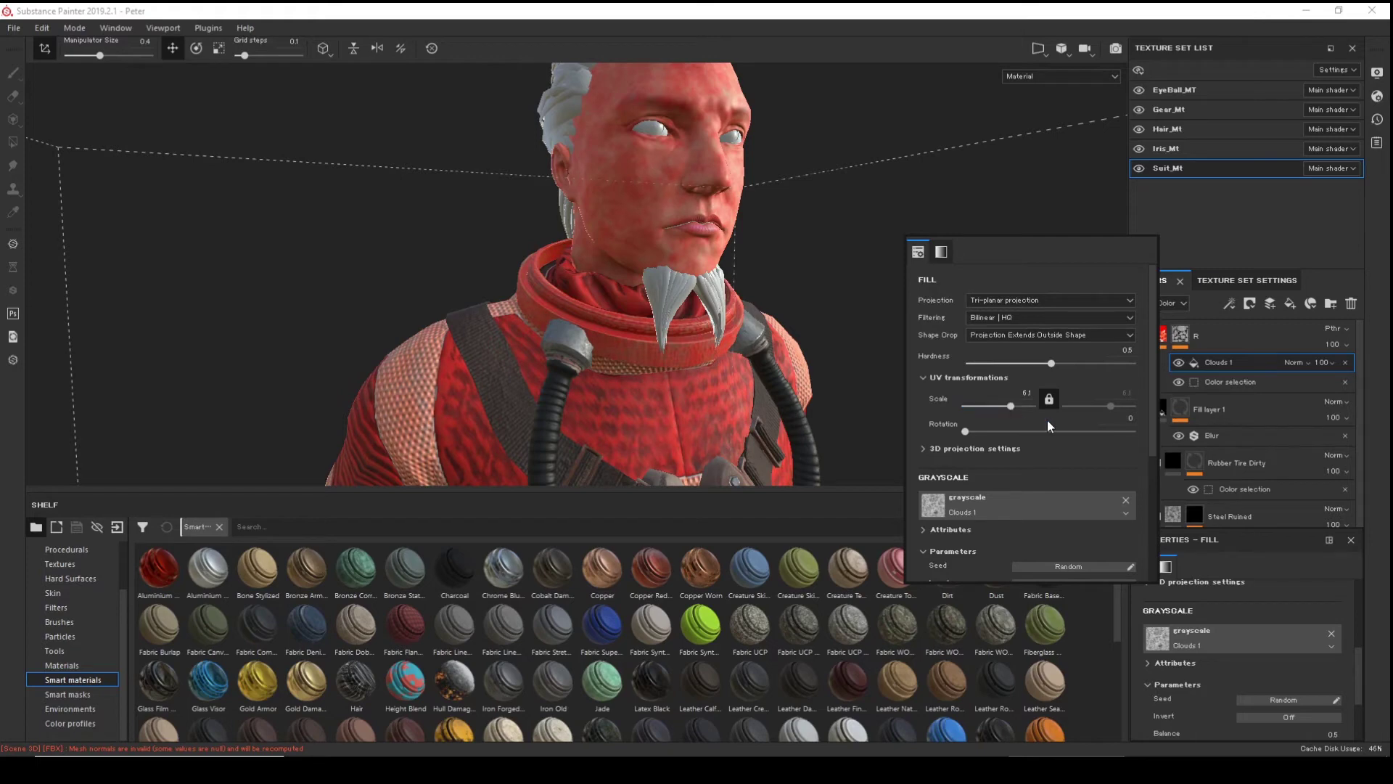
- Duplicate layer R and set the copy's HSL Perceptive hue to 0.35
{"action": "left_click", "coordinate": [1240, 336]}
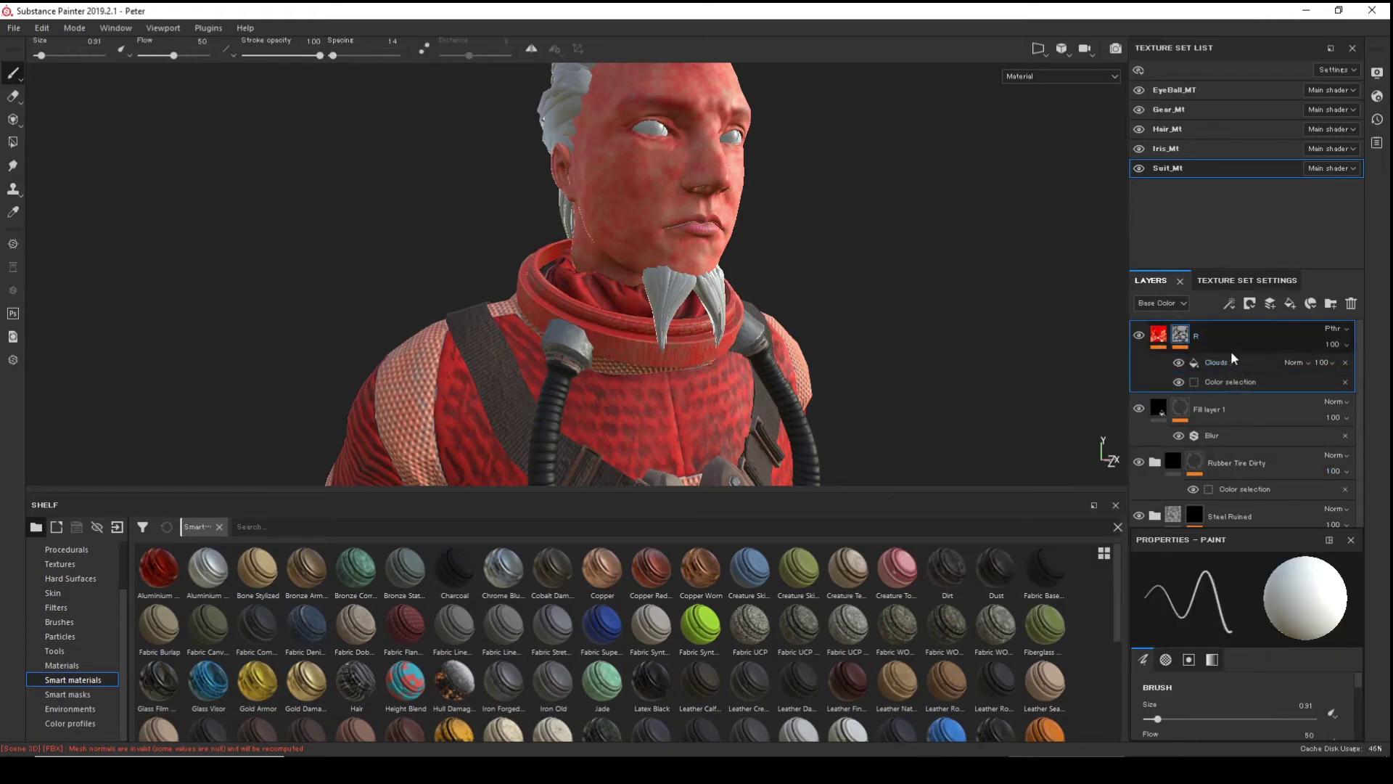
{"action": "key", "text": "ctrl+d"}
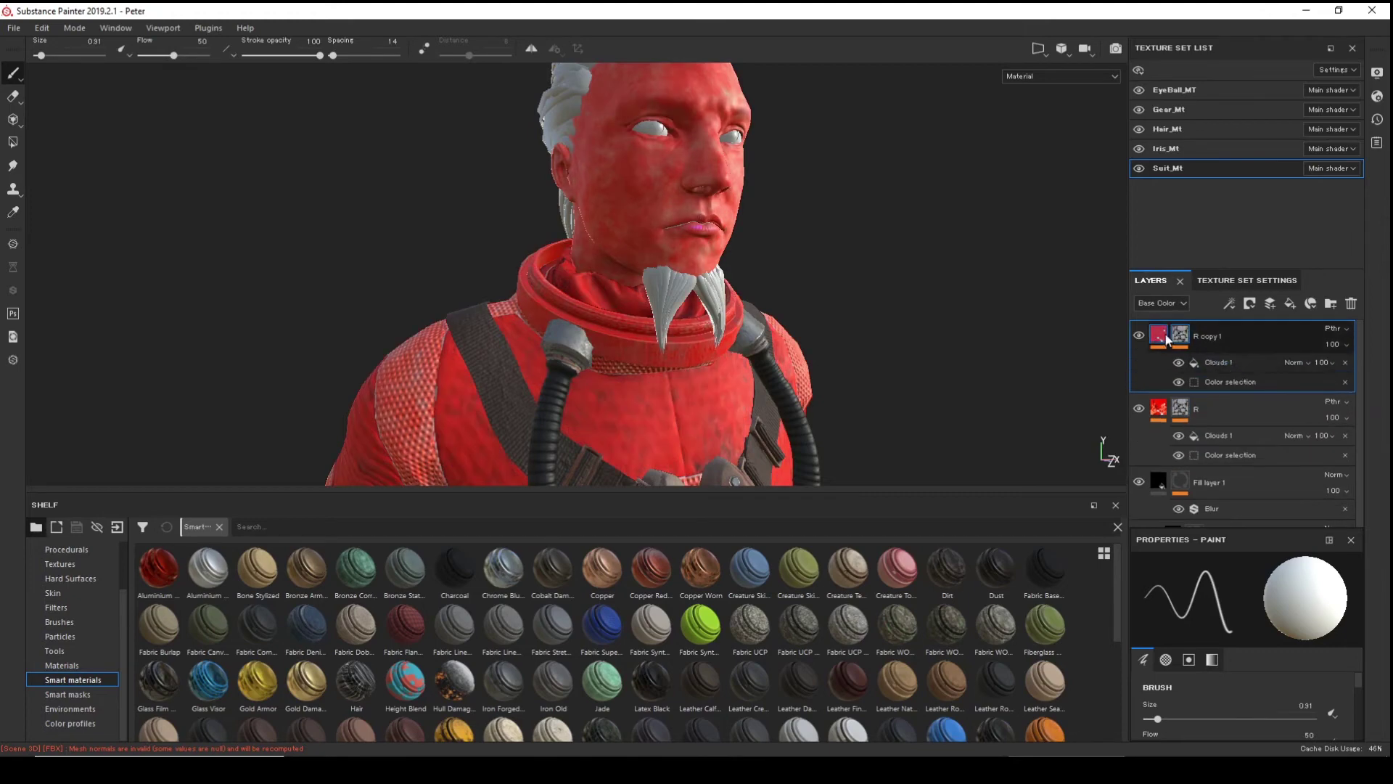
{"action": "left_click", "coordinate": [1160, 336]}
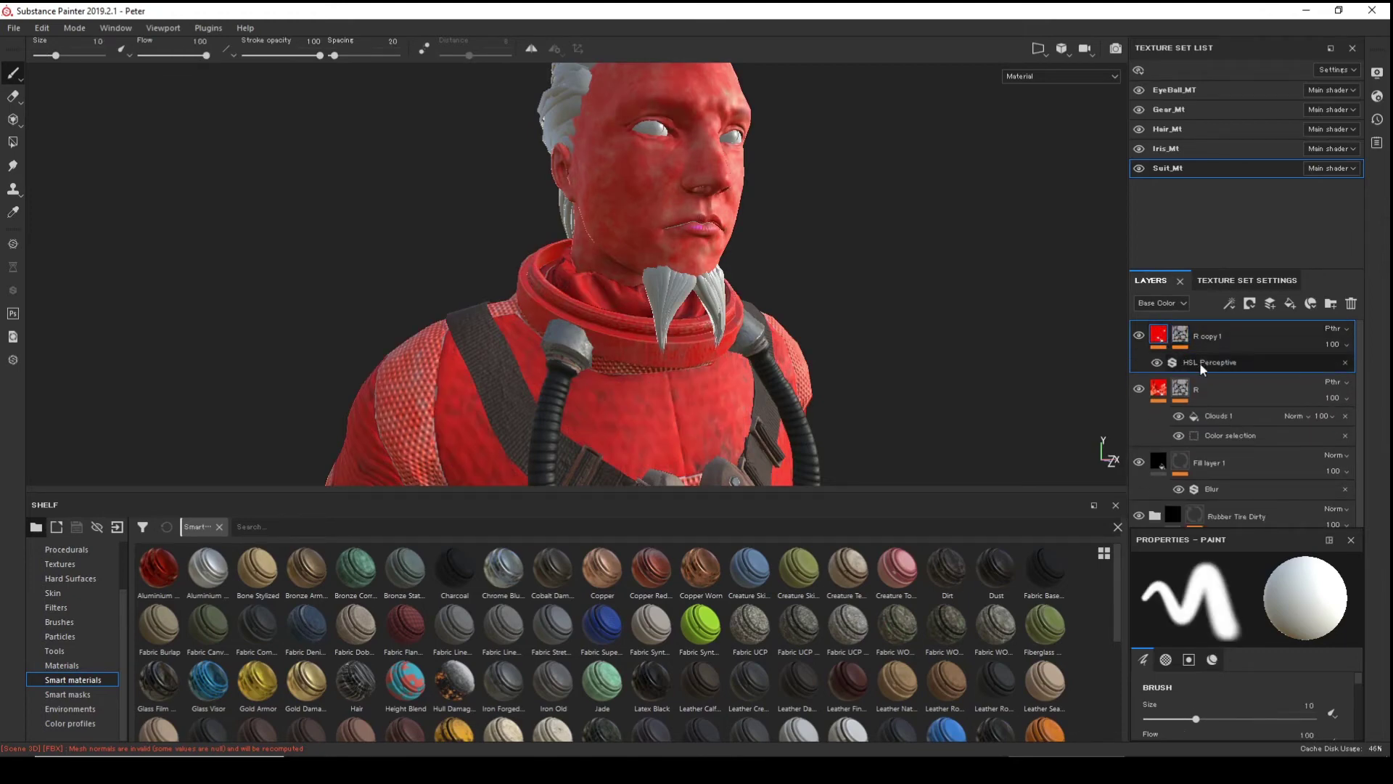
{"action": "left_click", "coordinate": [1202, 362]}
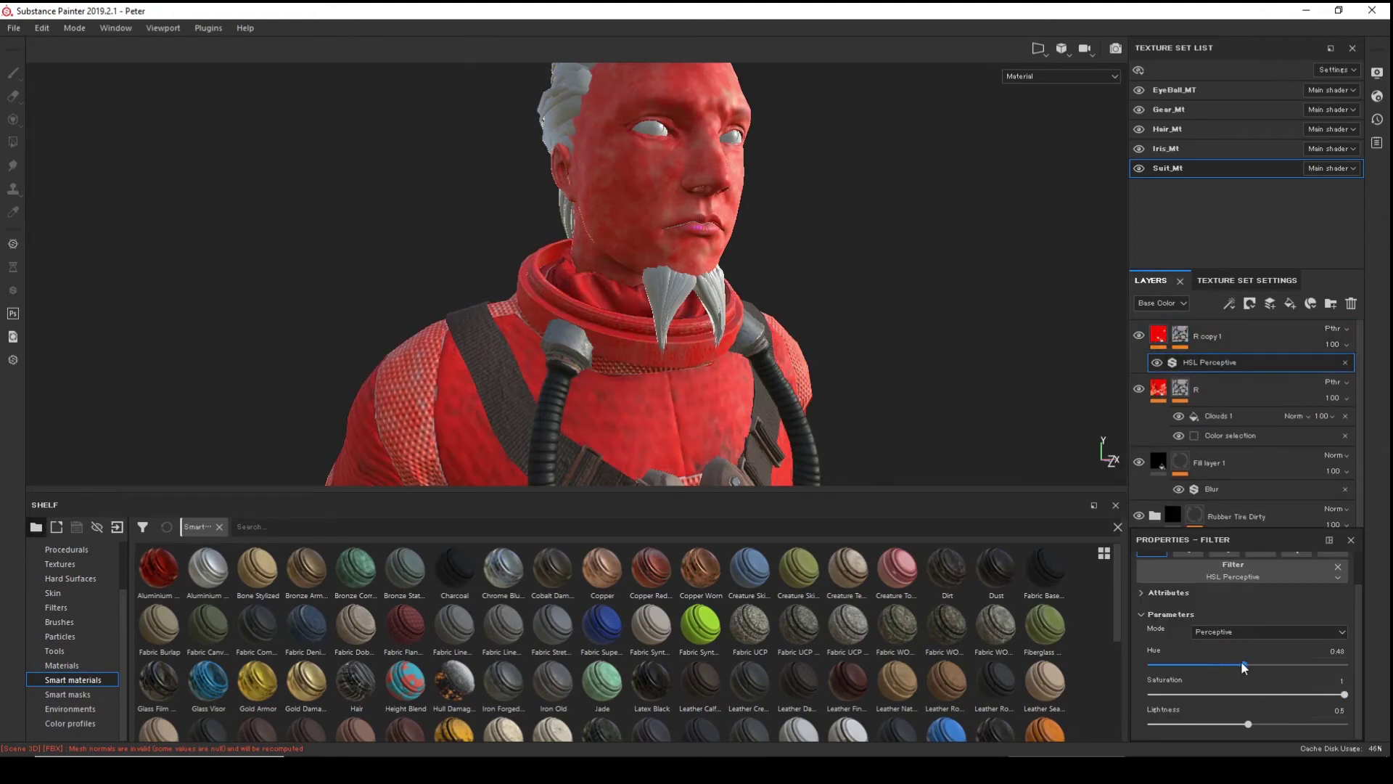
{"action": "left_click_drag", "start_coordinate": [1244, 666], "coordinate": [1225, 666]}
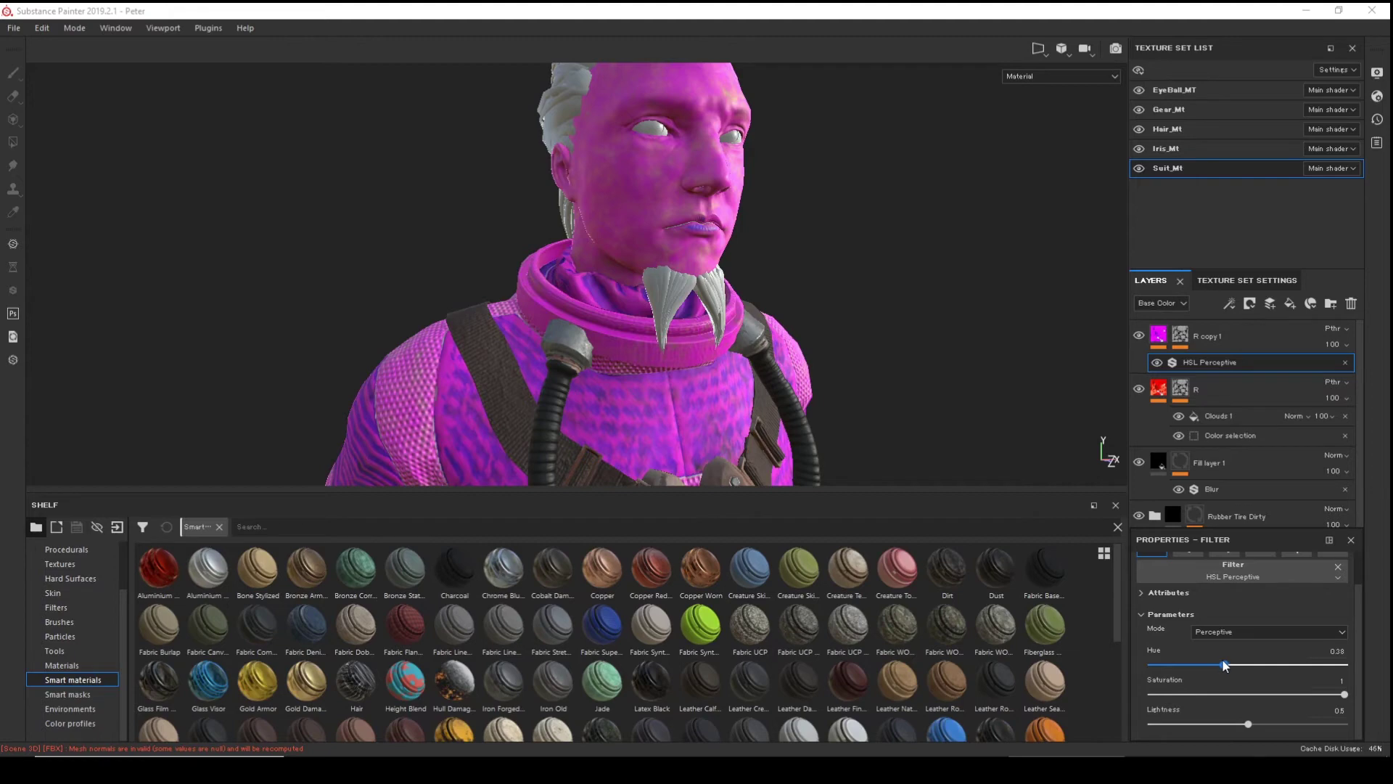
{"action": "left_click_drag", "start_coordinate": [1225, 666], "coordinate": [1218, 666]}
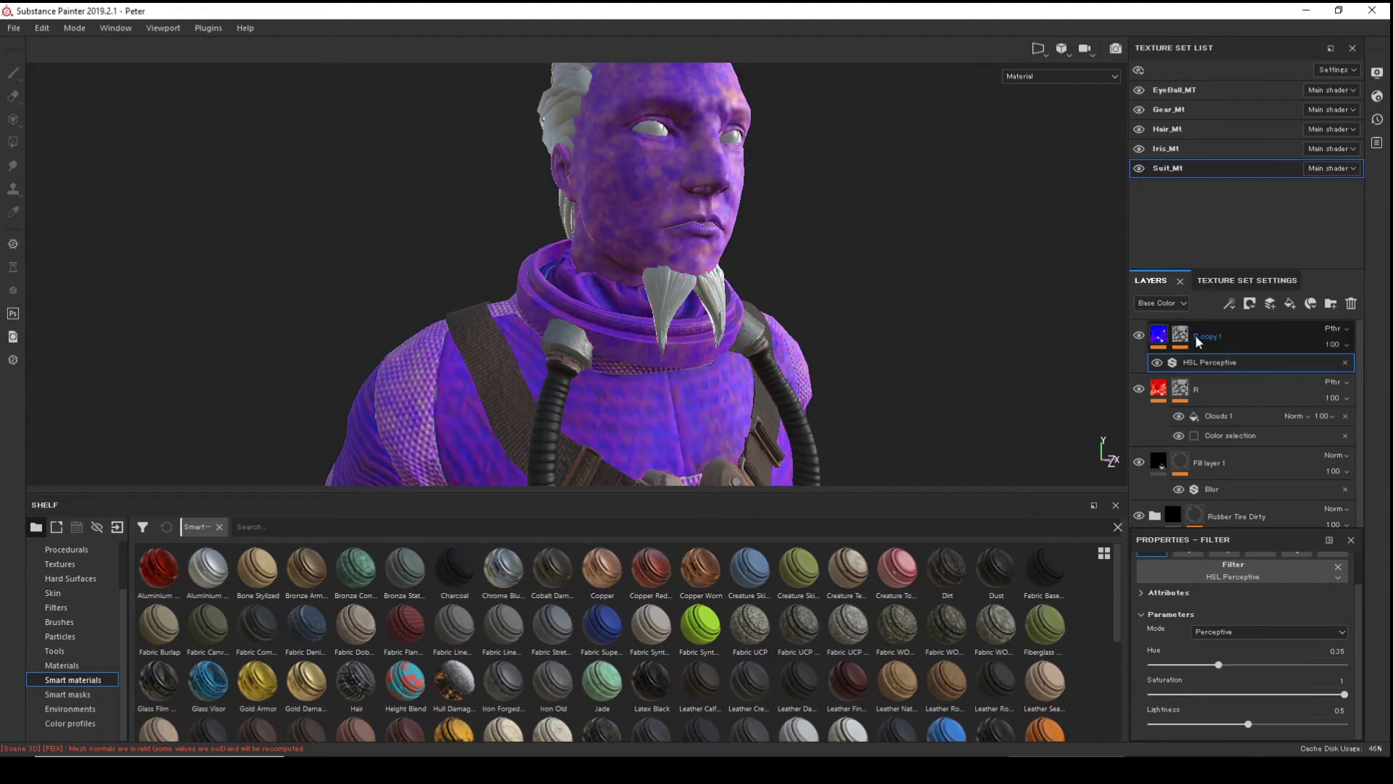
- Rename the duplicated layer to B and select its HSL Perceptive filter
{"action": "double_click", "coordinate": [1202, 340]}
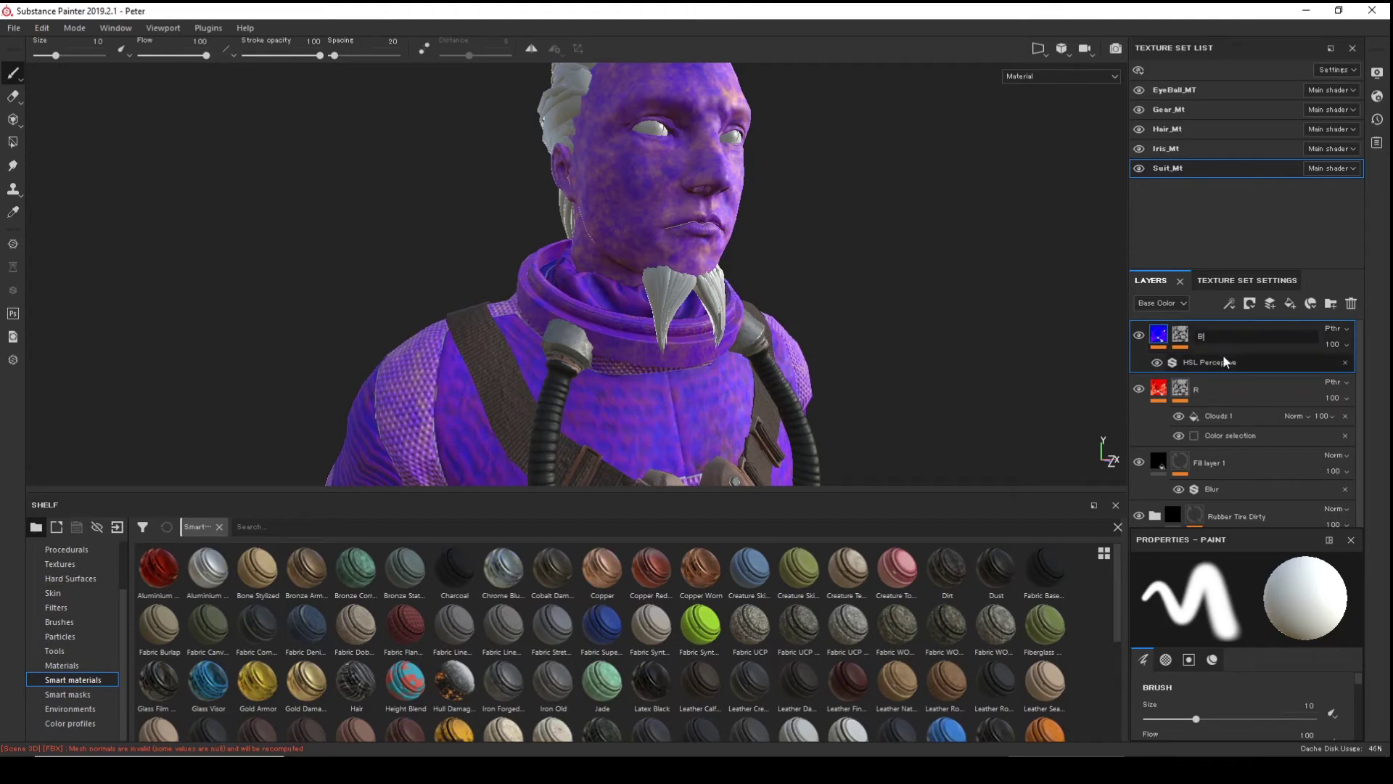
{"action": "type", "text": "B"}
{"action": "key", "text": "Return"}
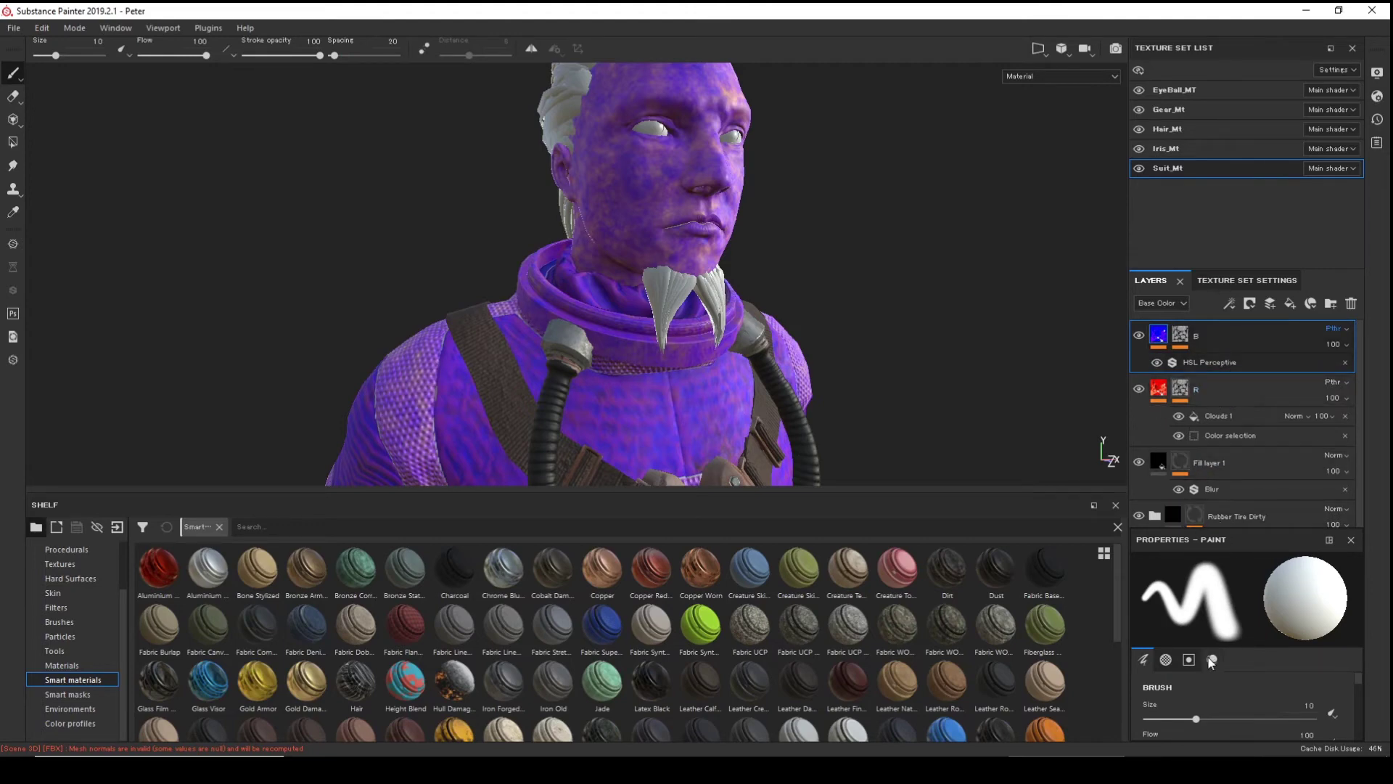
{"action": "left_click", "coordinate": [1206, 365]}
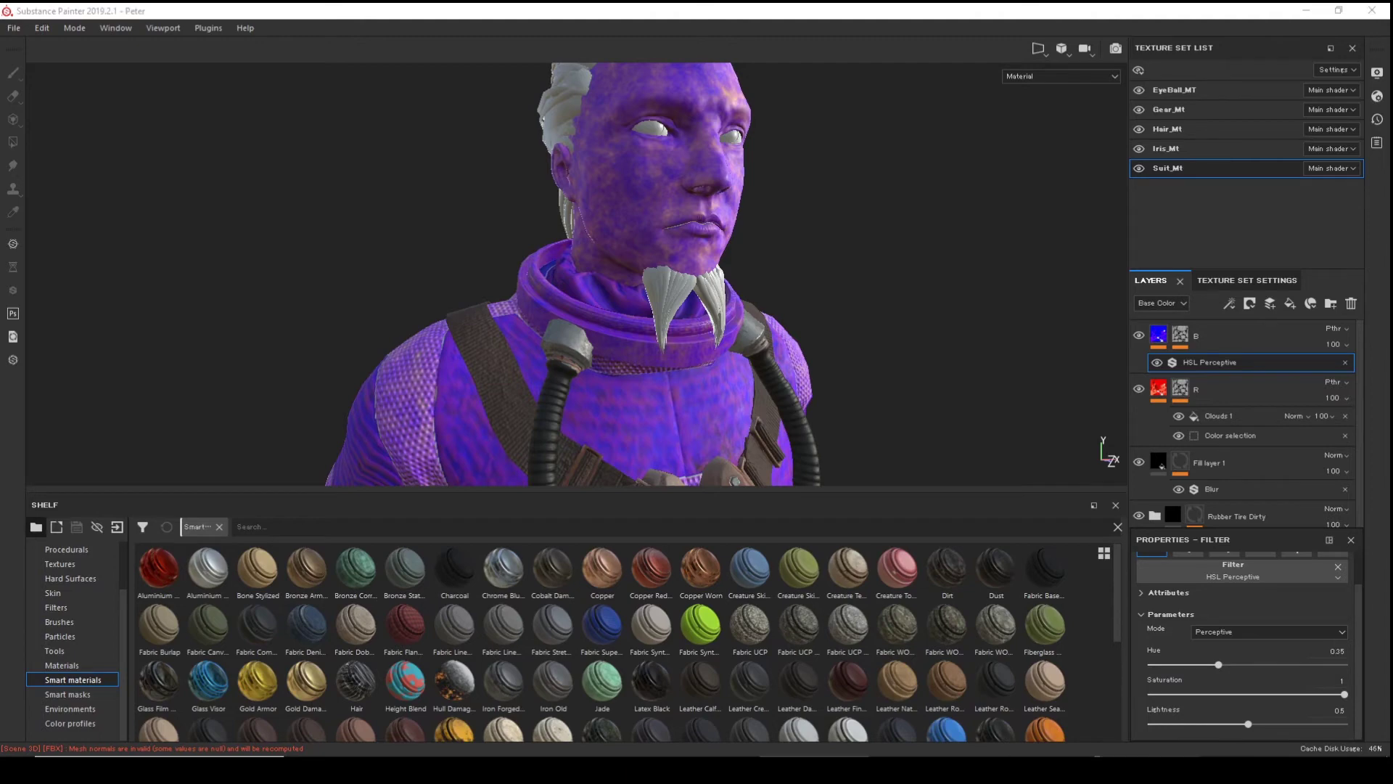
- Set the Clouds 1 fill in layer B's mask to a scale of 10.08 and a rotation of about 26.7
{"action": "left_click", "coordinate": [1185, 336]}
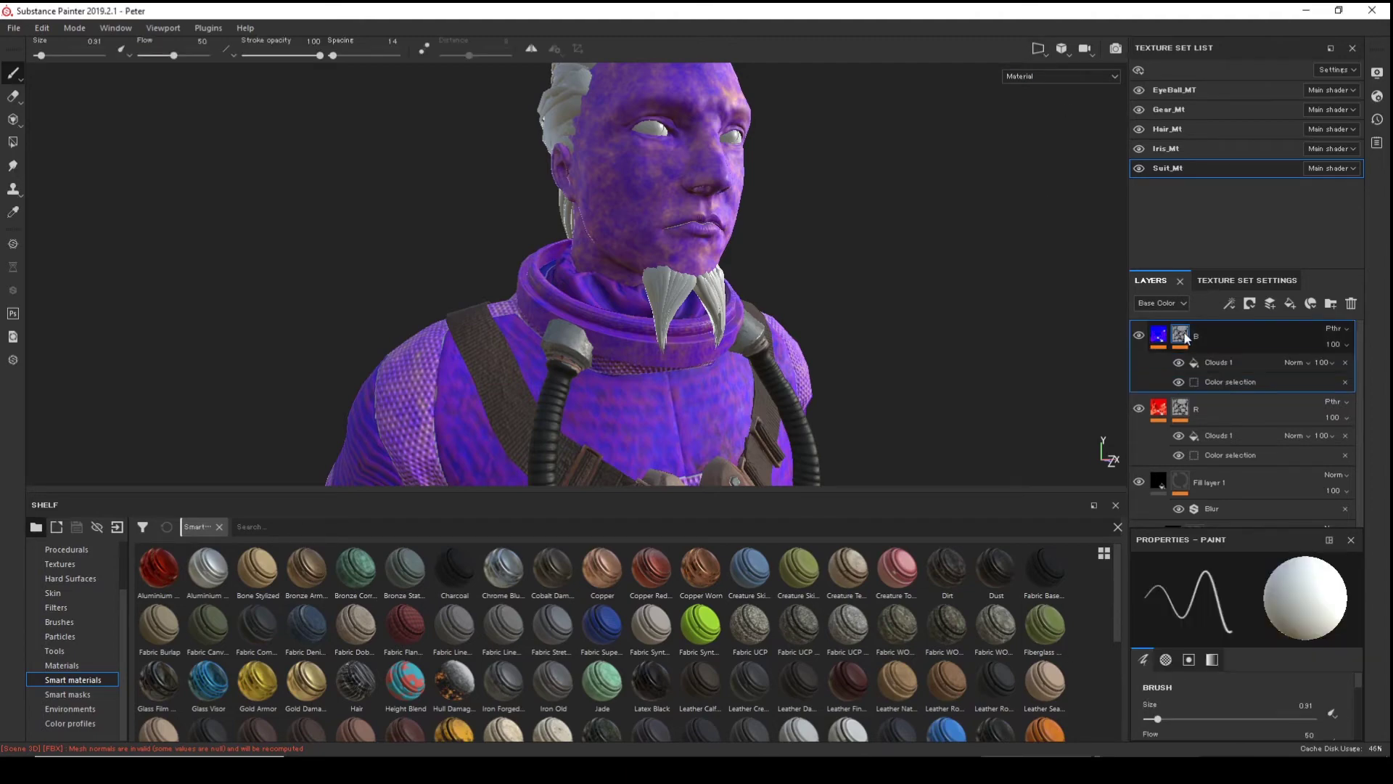
{"action": "left_click", "coordinate": [1225, 362]}
{"action": "right_click", "coordinate": [894, 267]}
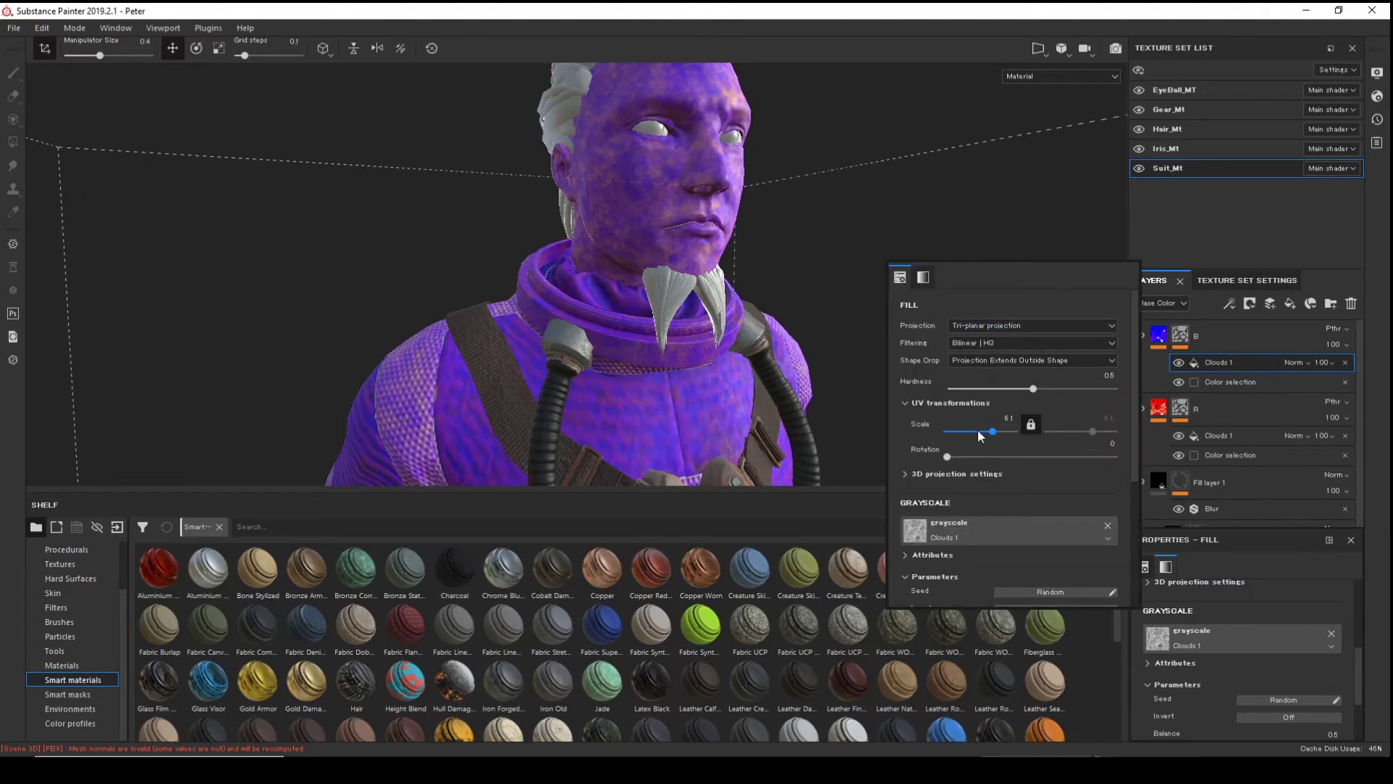
{"action": "left_click_drag", "start_coordinate": [992, 430], "coordinate": [961, 458]}
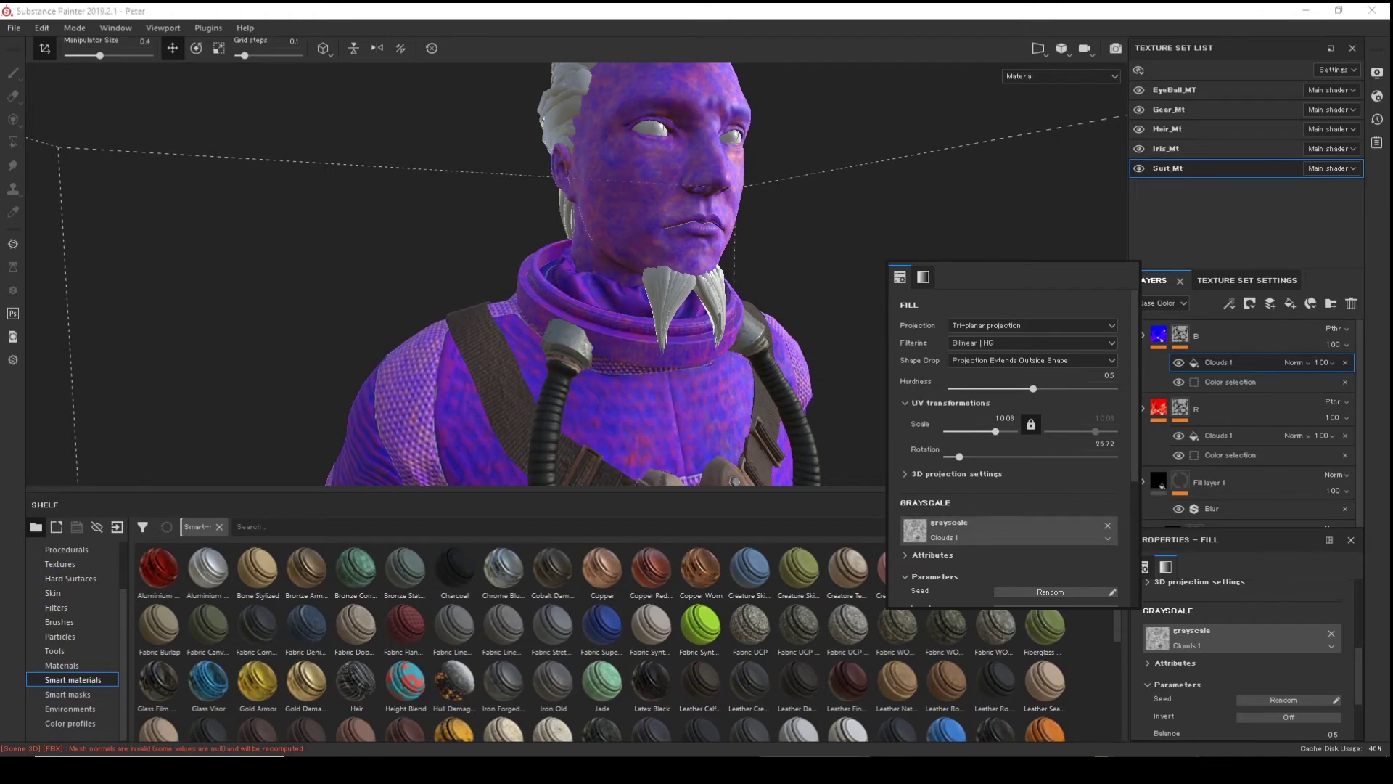
{"action": "left_click_drag", "start_coordinate": [1052, 88], "coordinate": [1097, 73], "text": "alt"}
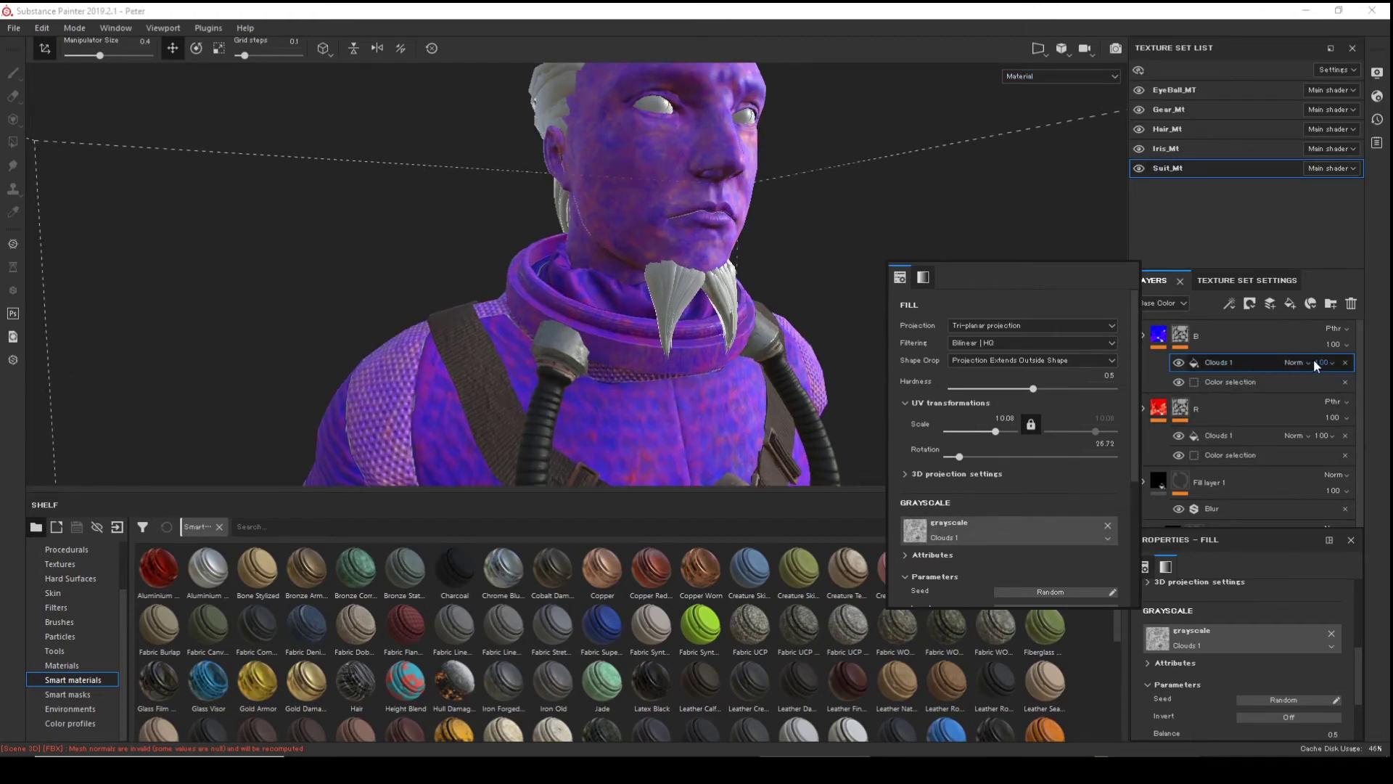
- Try adjusting the opacity of the Clouds 1 fill in layer B's mask, ending at 100
{"action": "left_click", "coordinate": [1243, 341]}
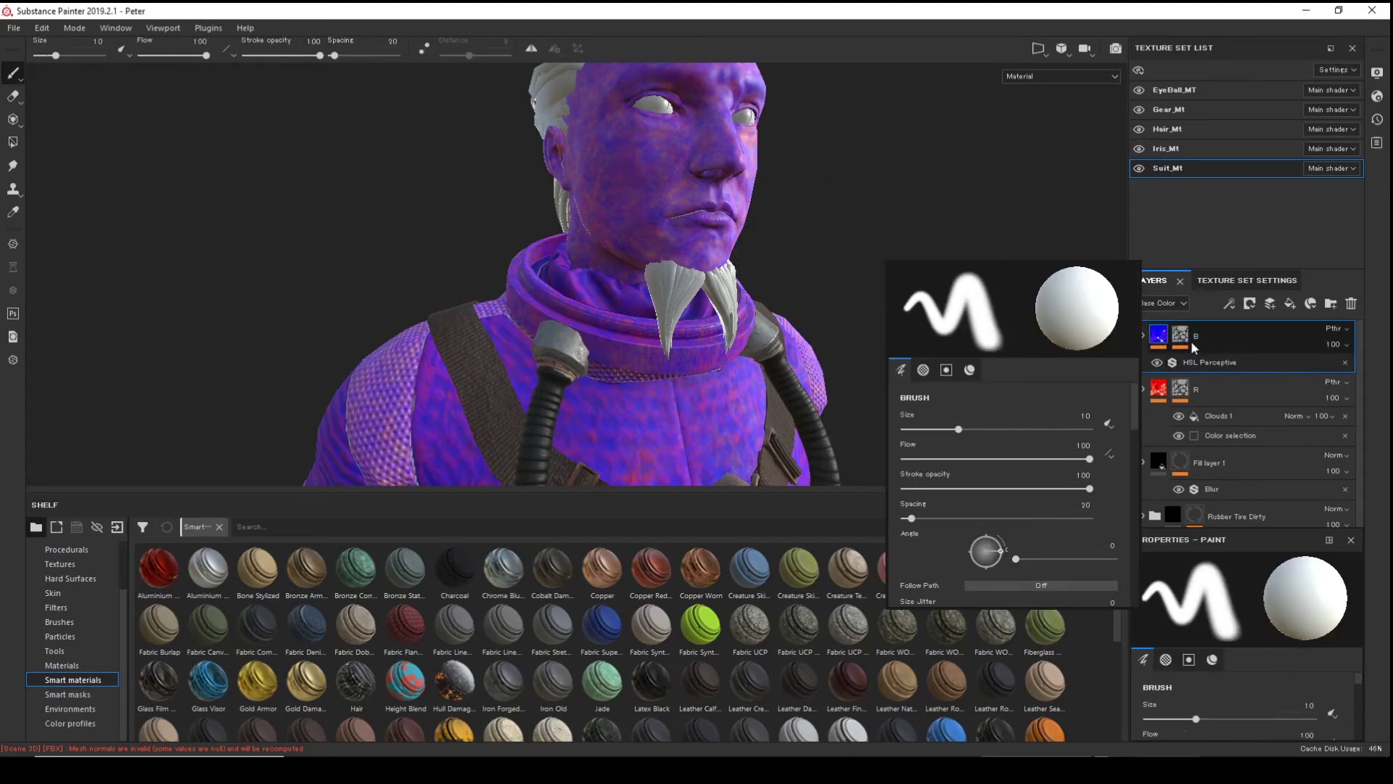
{"action": "left_click", "coordinate": [1180, 334]}
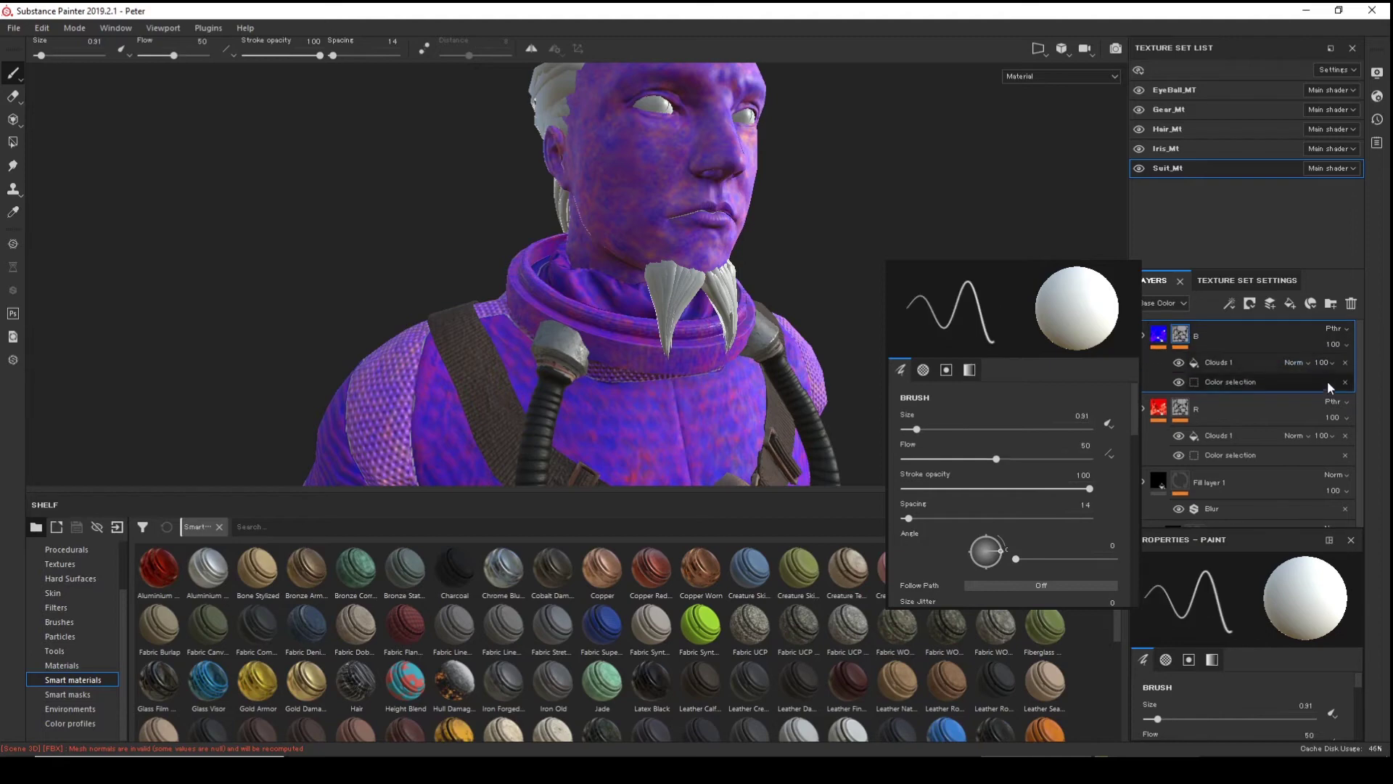
{"action": "left_click", "coordinate": [1323, 360]}
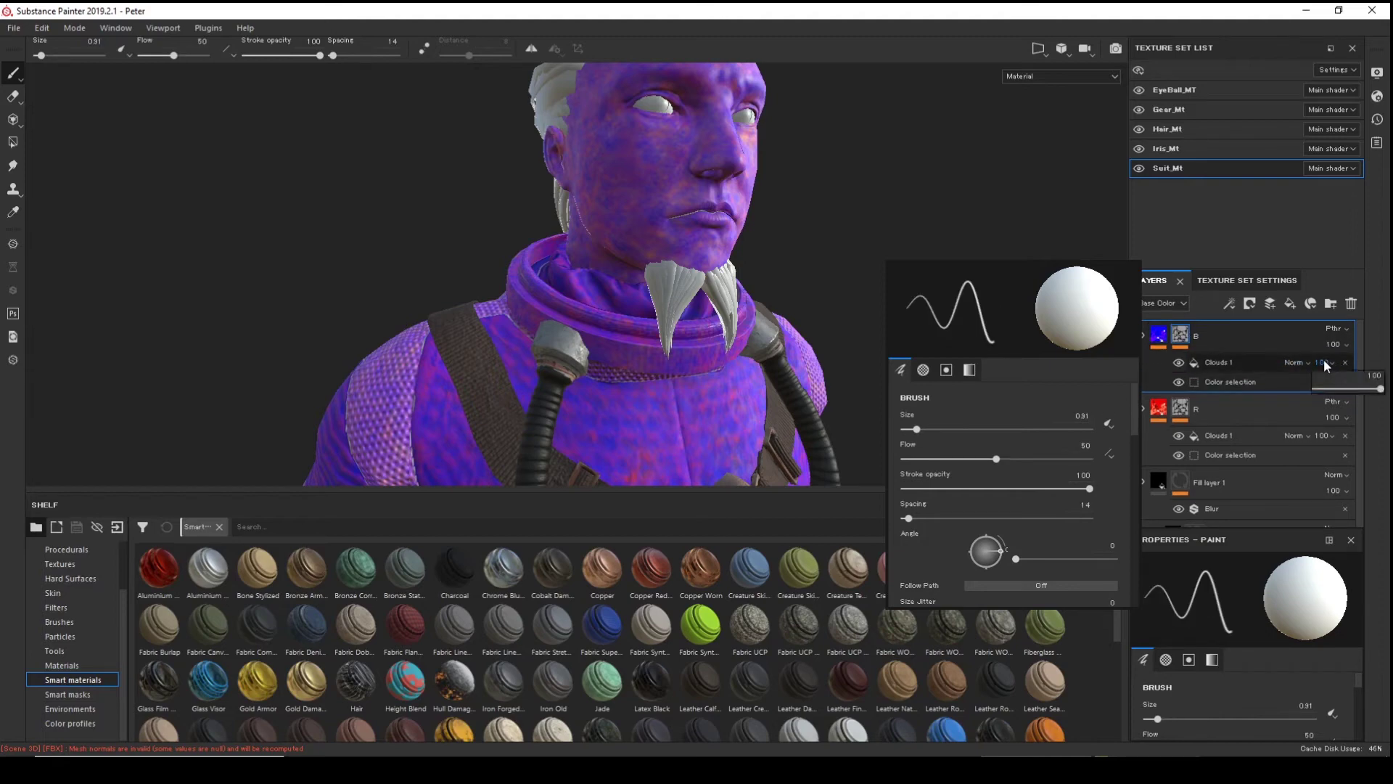
{"action": "mouse_move", "coordinate": [1372, 389]}
{"action": "left_mouse_down"}
{"action": "mouse_move", "coordinate": [1354, 390]}
{"action": "mouse_move", "coordinate": [1382, 388]}
{"action": "left_mouse_up"}
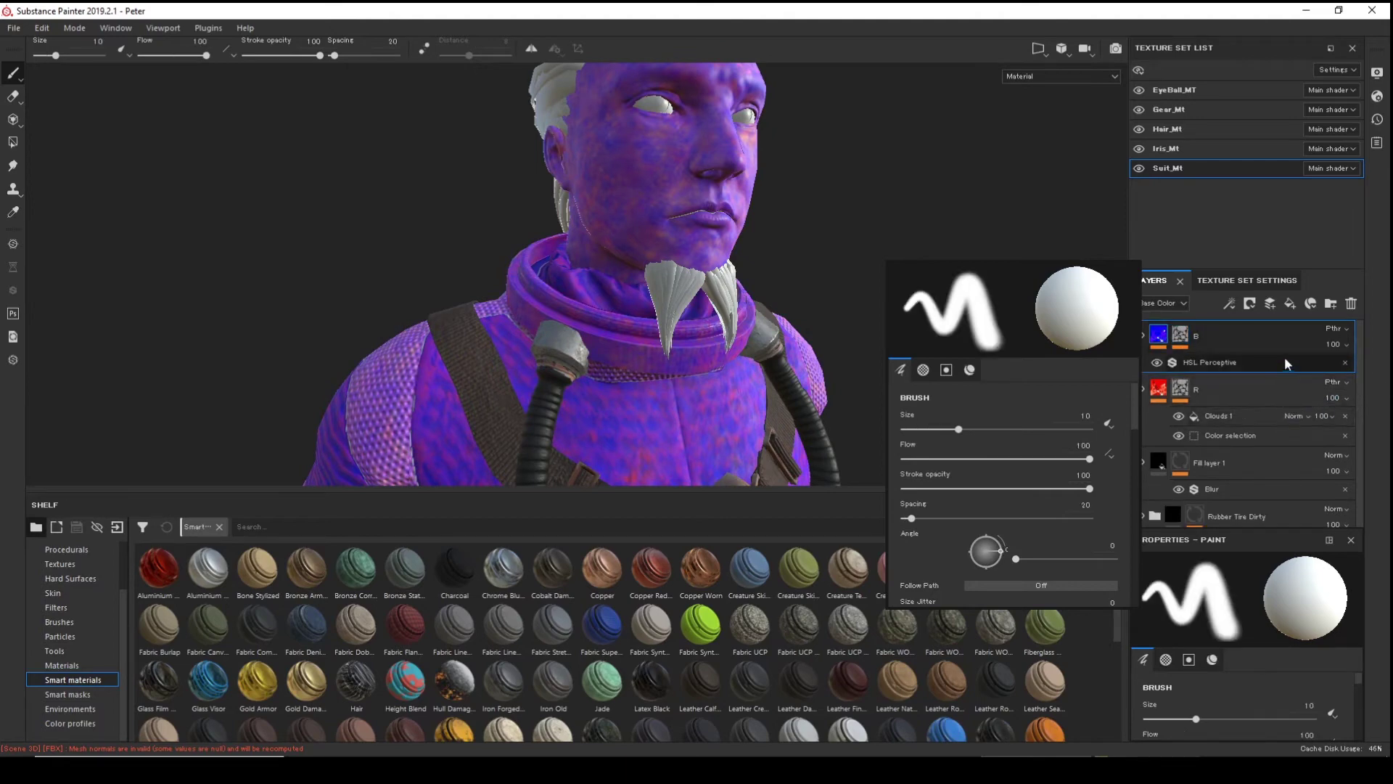
- Fine-tune the hue of layer B's HSL Perceptive filter
{"action": "left_click", "coordinate": [1251, 362]}
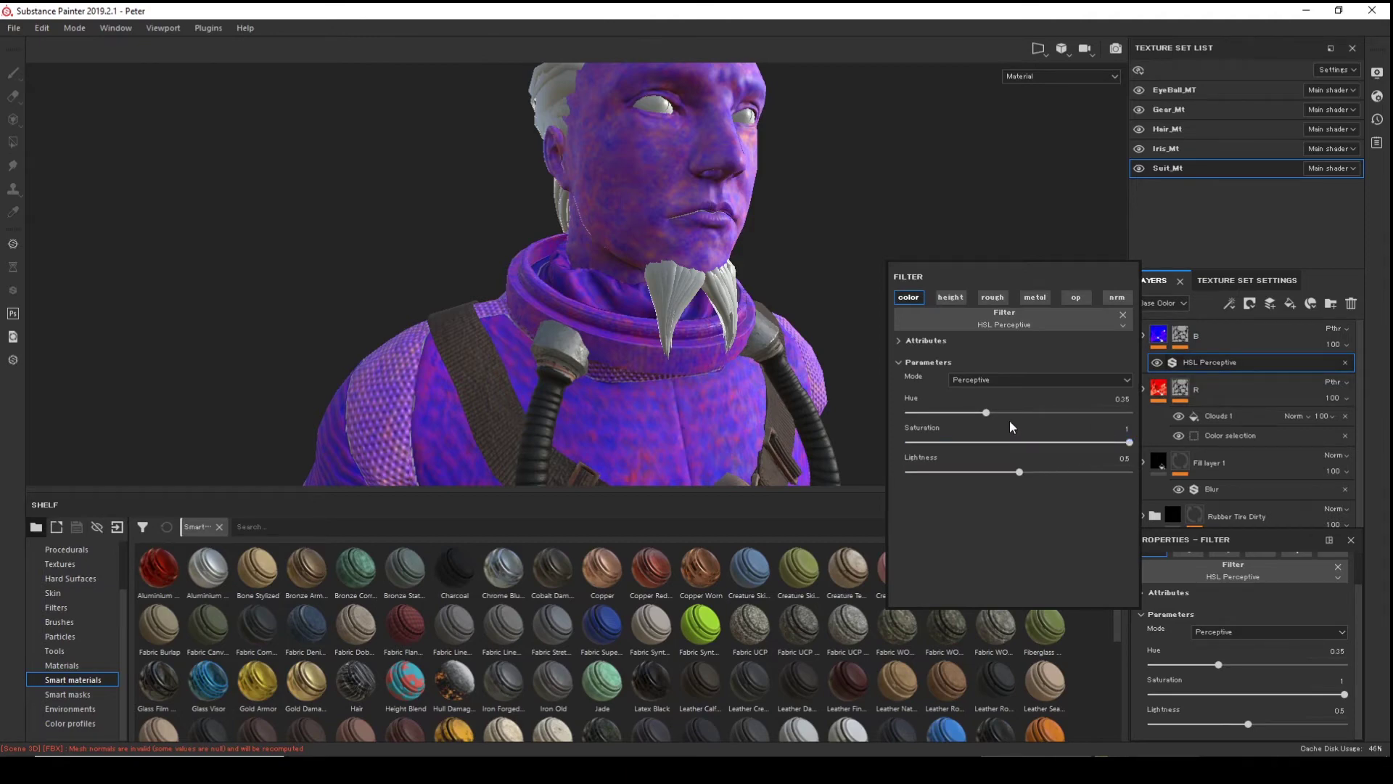
{"action": "left_click_drag", "start_coordinate": [988, 411], "coordinate": [981, 411]}
- Lower the opacity of layer B to 40
{"action": "left_click", "coordinate": [1180, 335]}
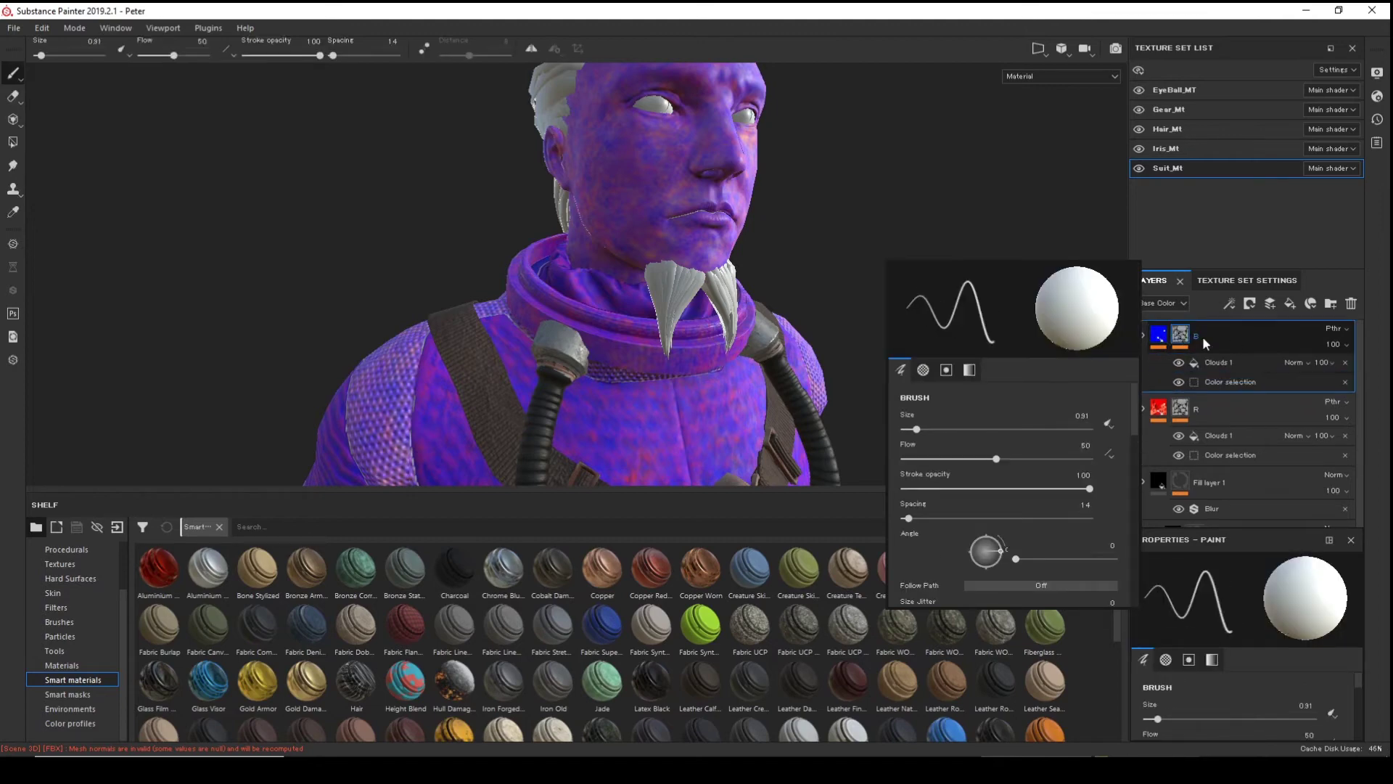
{"action": "left_click", "coordinate": [1300, 380]}
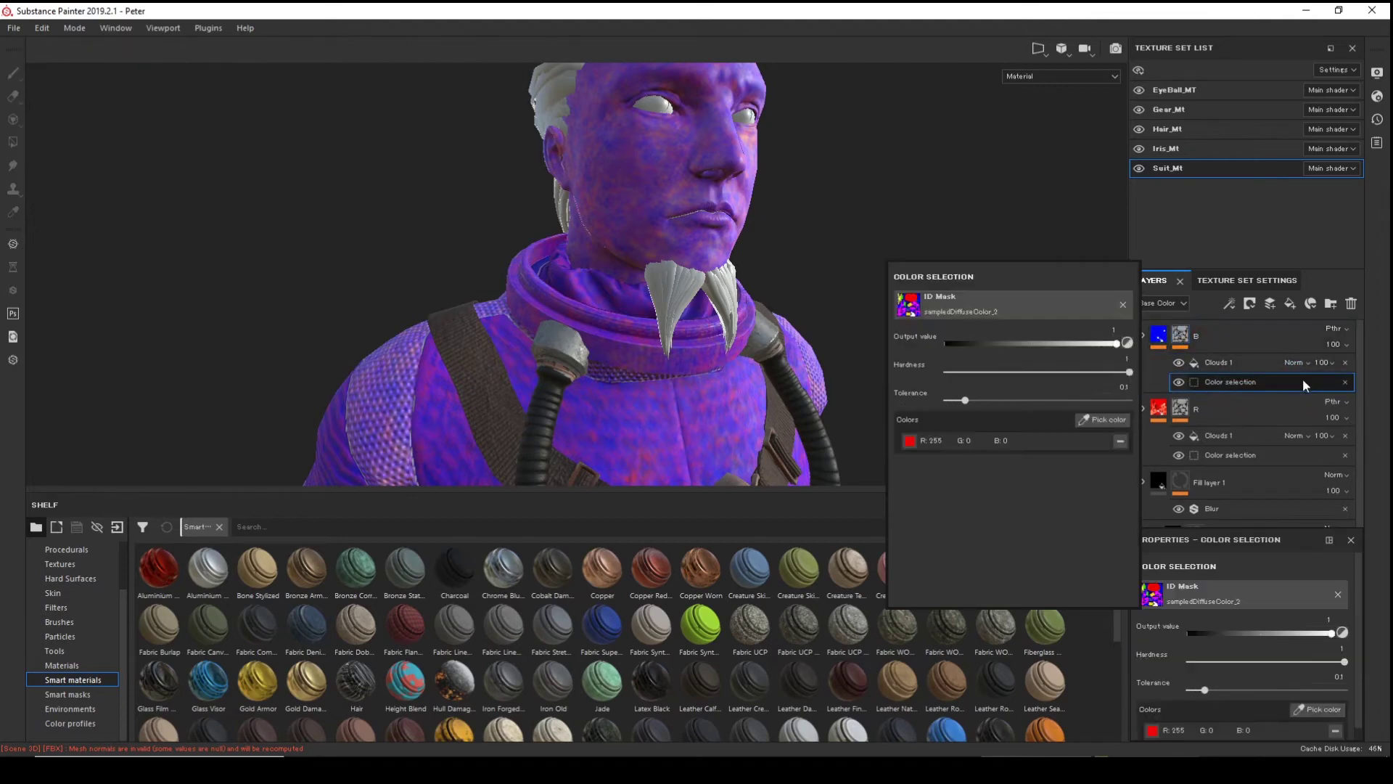
{"action": "left_click", "coordinate": [1338, 343]}
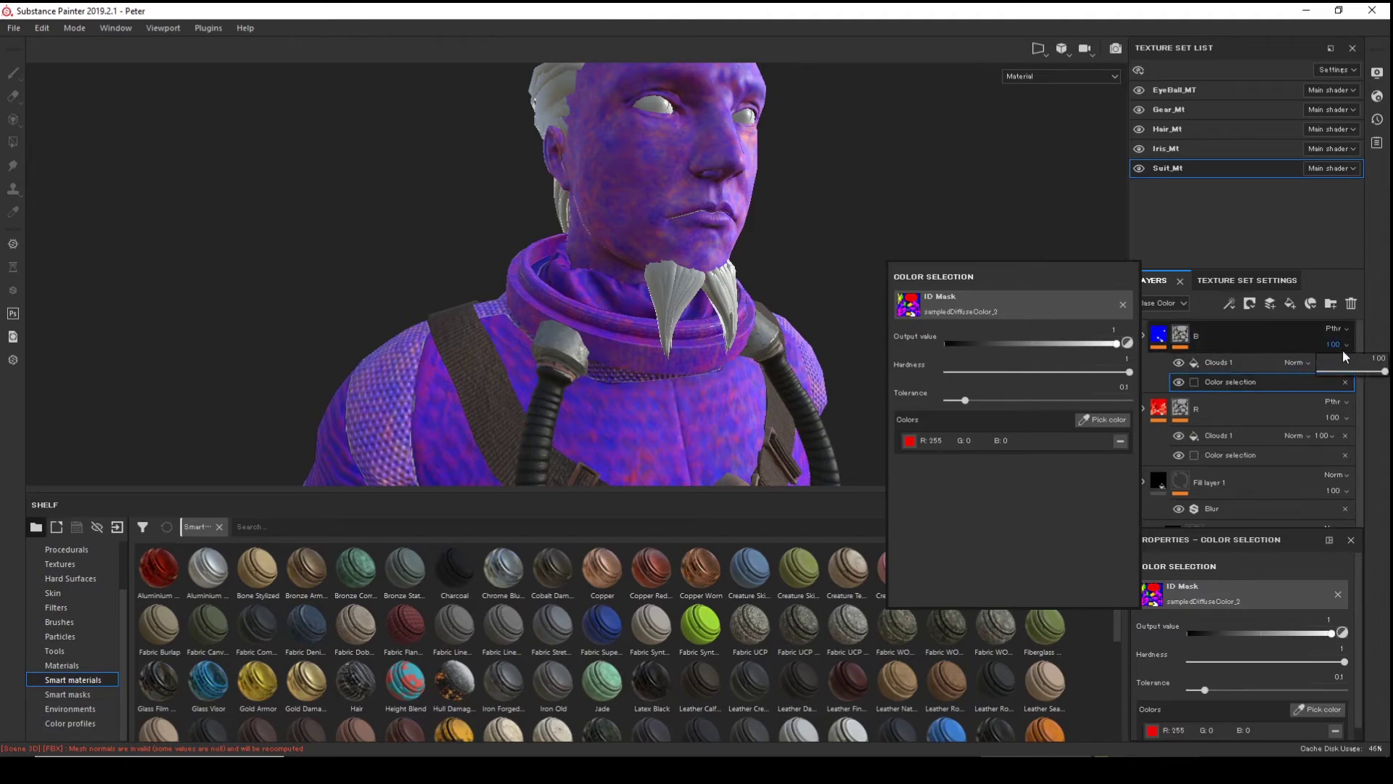
{"action": "left_click_drag", "start_coordinate": [1384, 371], "coordinate": [1345, 378]}
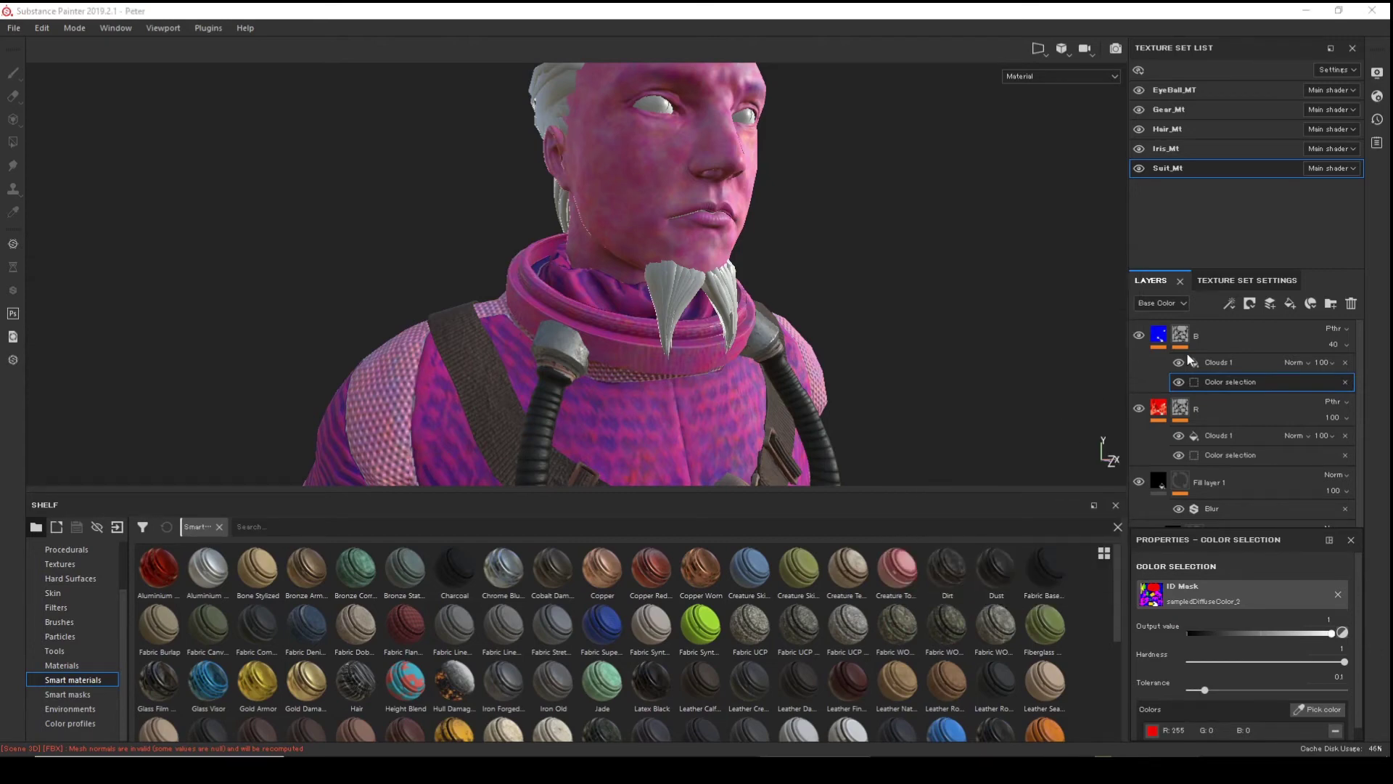
- Duplicate layer B and name the copy W
{"action": "left_click", "coordinate": [1223, 337]}
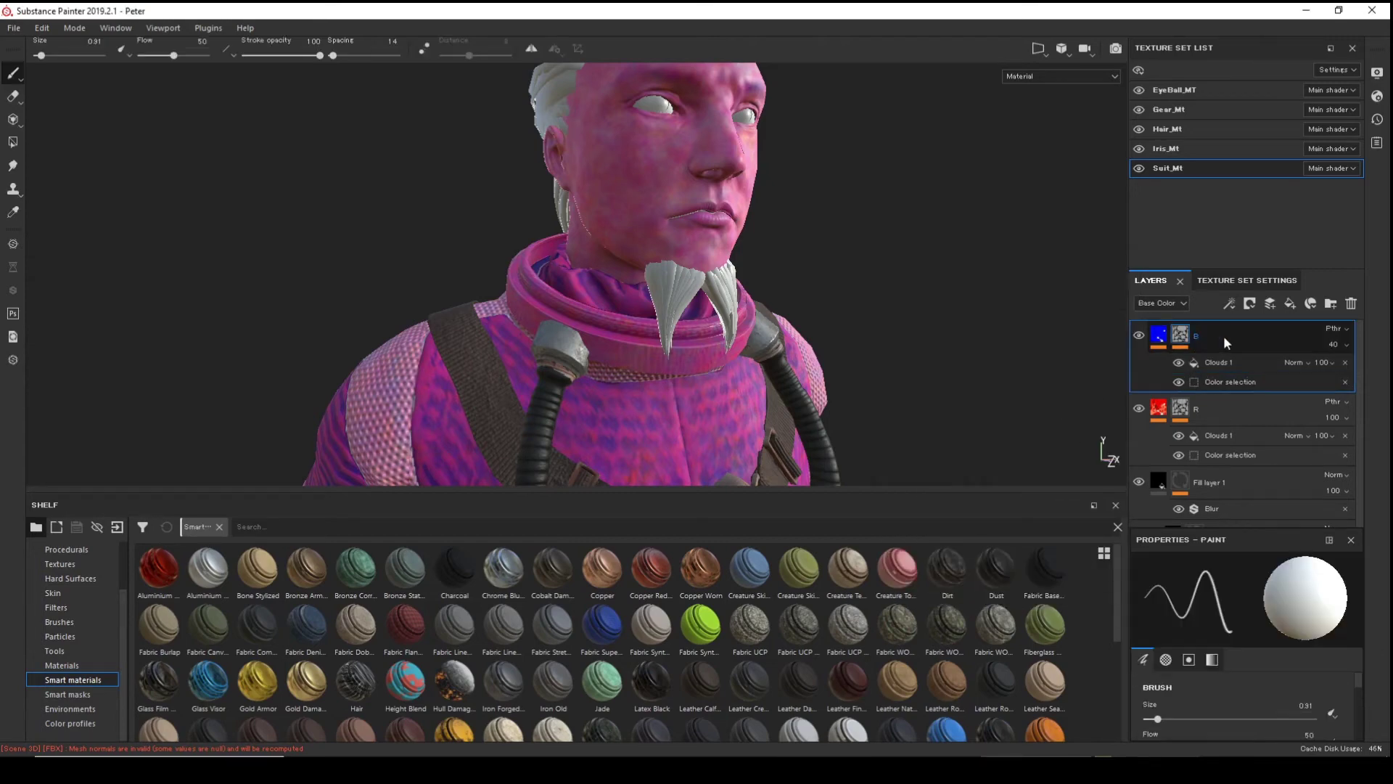
{"action": "key", "text": "ctrl+d"}
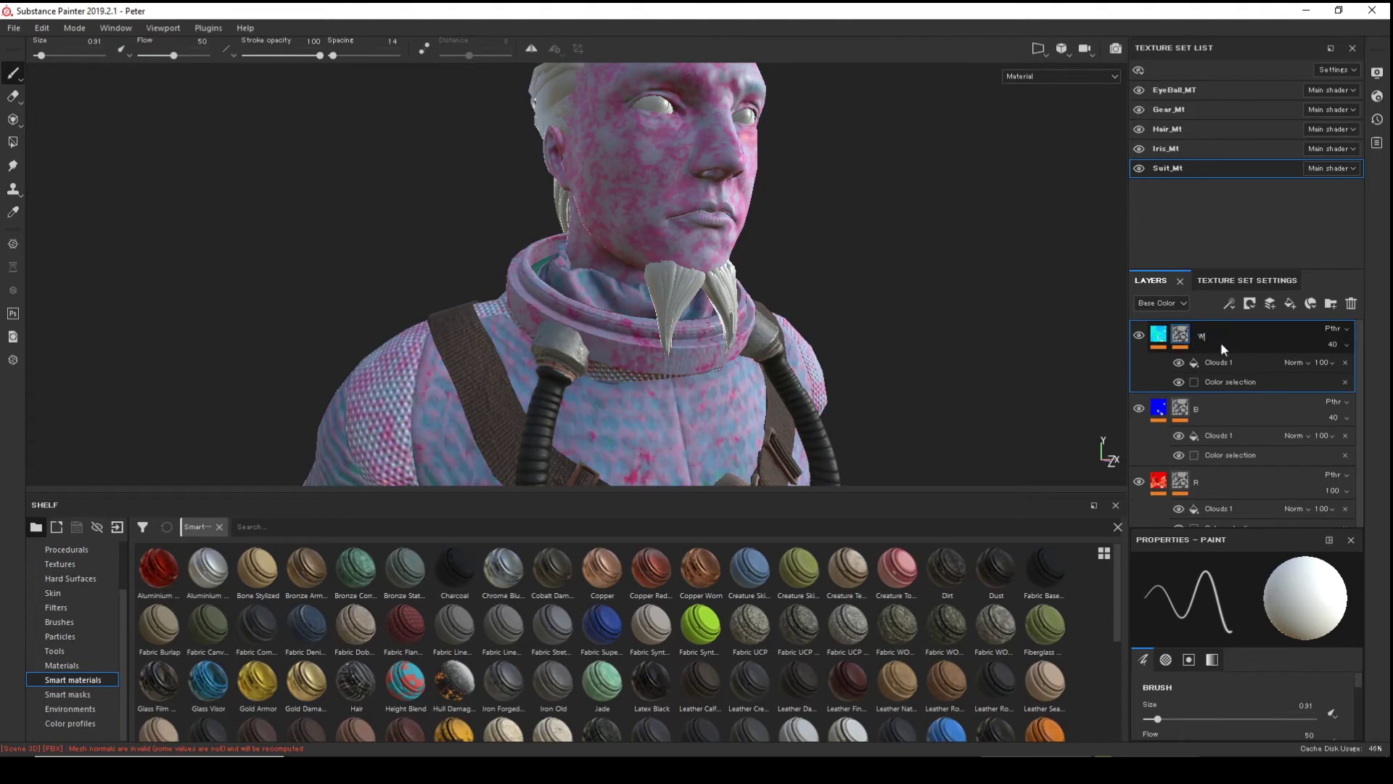
{"action": "key", "text": "Return"}
- Set layer W's HSL Perceptive filter to hue 0.63, saturation 0 and lightness 1 to make it white
{"action": "left_click", "coordinate": [1157, 334]}
{"action": "left_click", "coordinate": [1203, 364]}
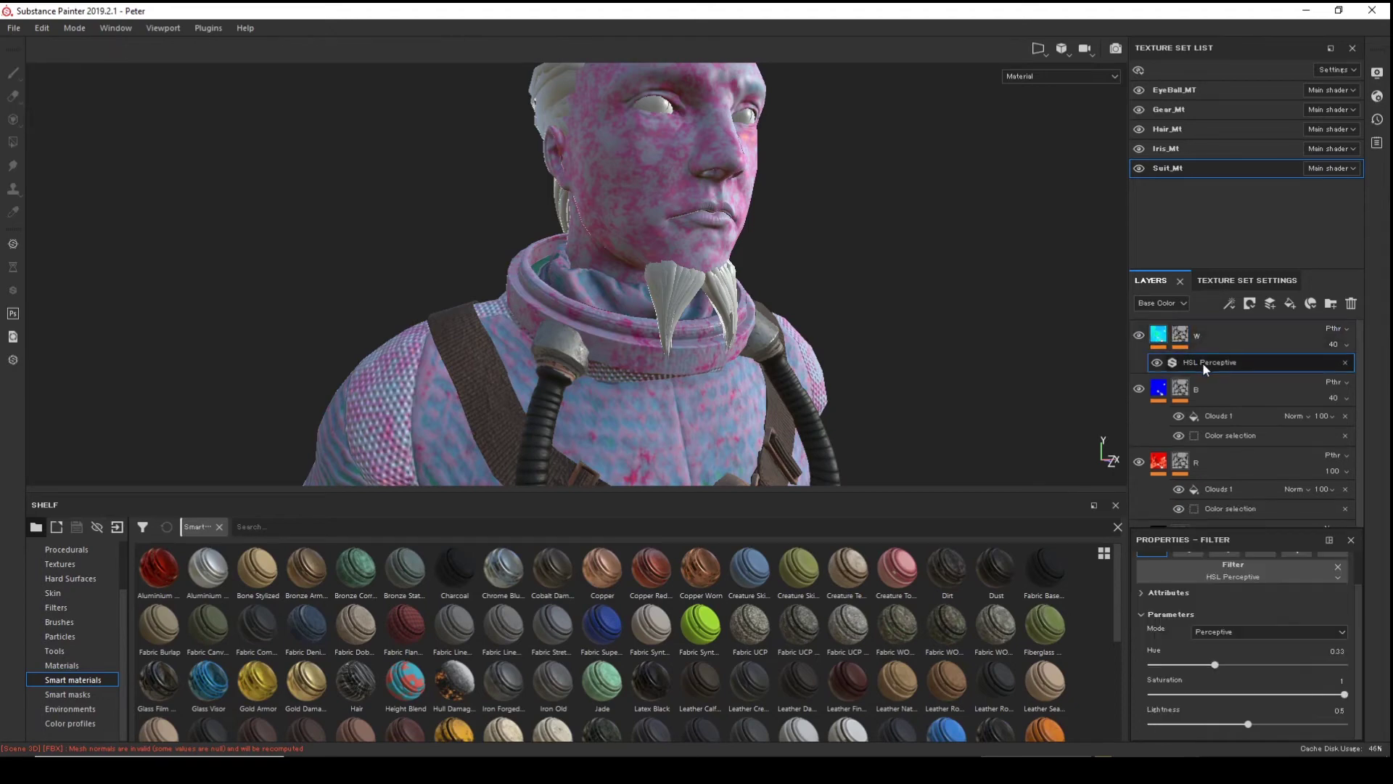
{"action": "left_click_drag", "start_coordinate": [1213, 664], "coordinate": [1218, 664]}
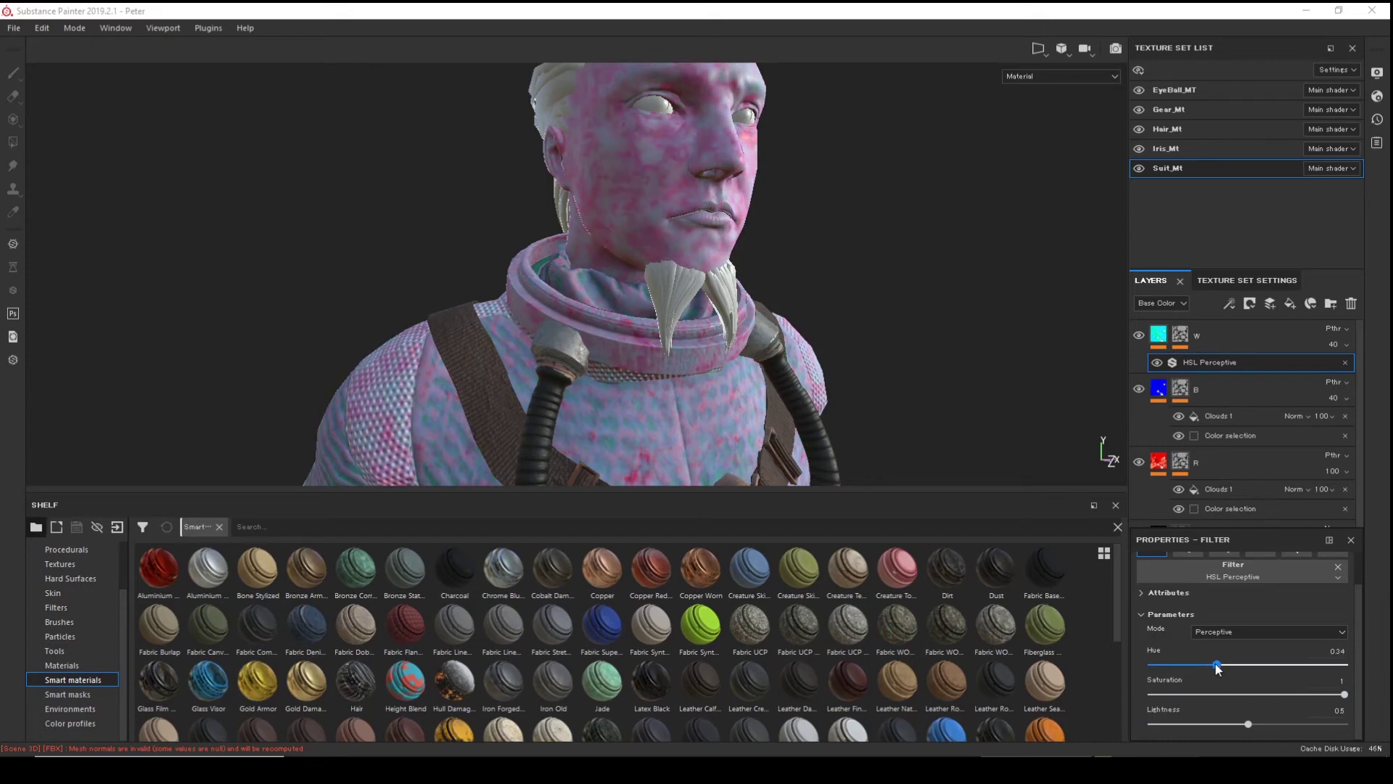
{"action": "left_click_drag", "start_coordinate": [1332, 692], "coordinate": [1154, 695]}
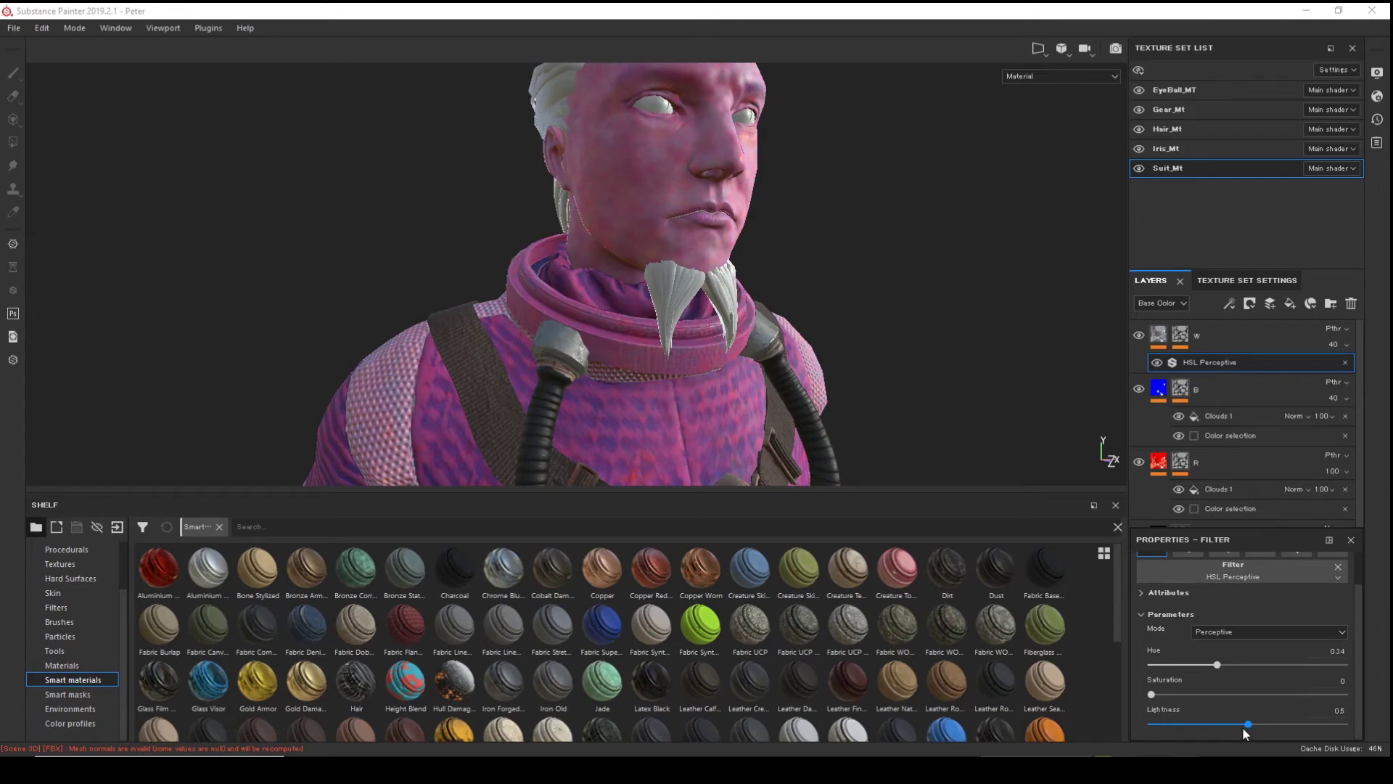
{"action": "left_click_drag", "start_coordinate": [1243, 728], "coordinate": [1343, 724]}
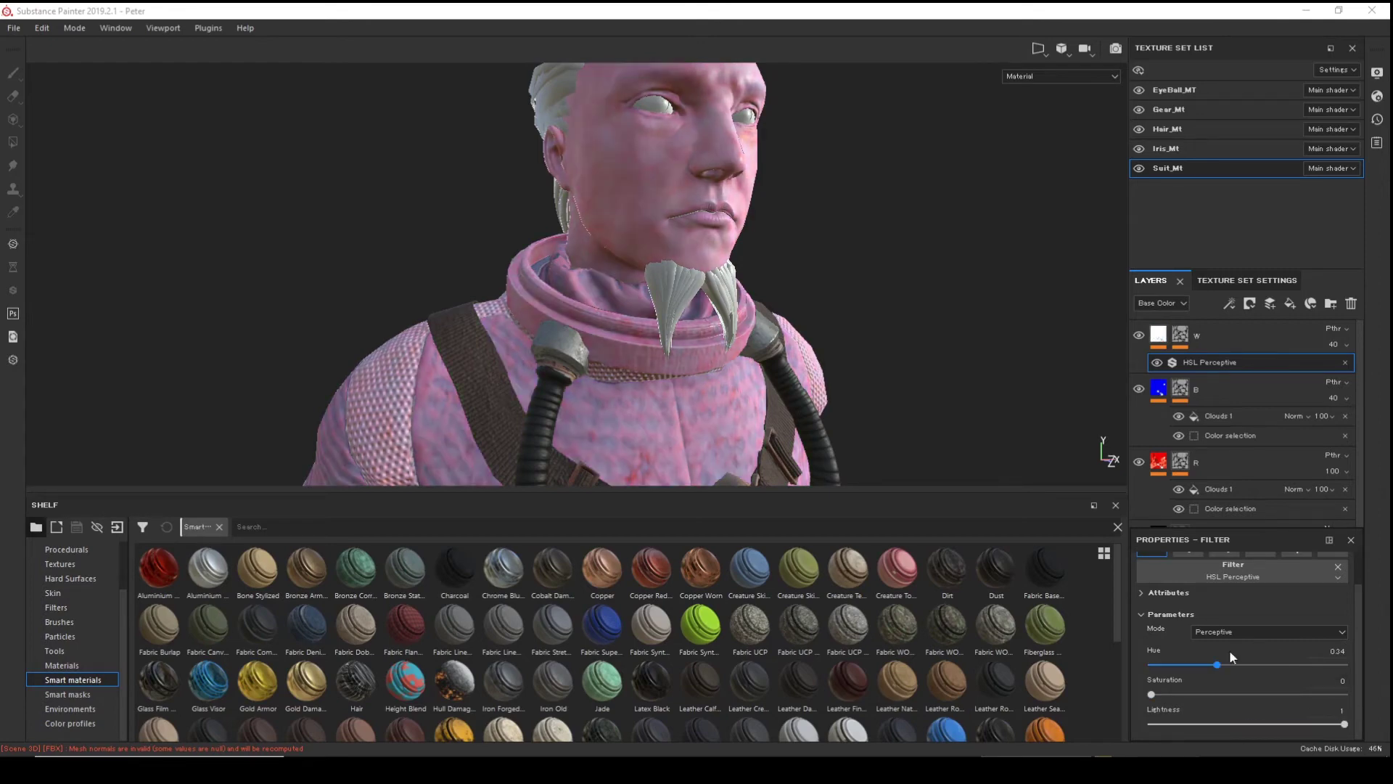
{"action": "left_click_drag", "start_coordinate": [1216, 665], "coordinate": [1256, 665]}
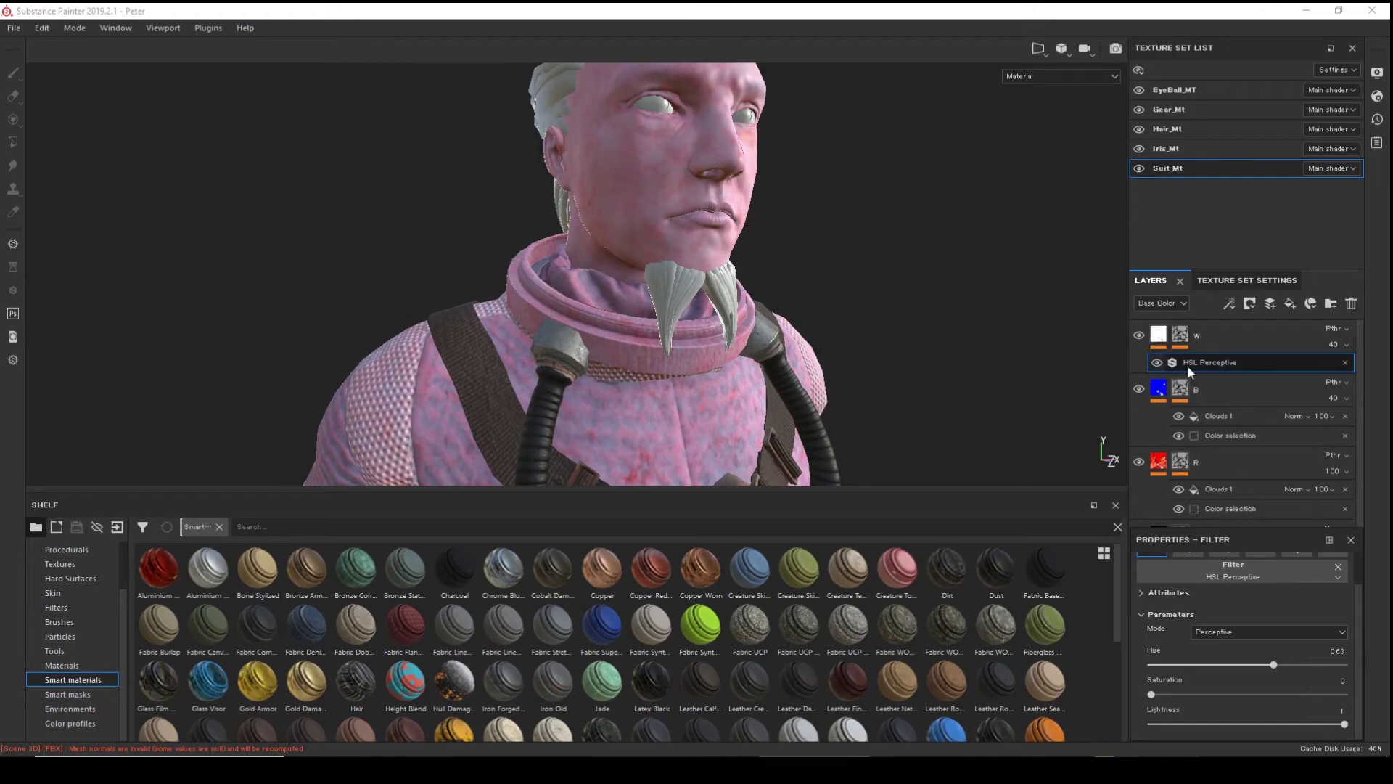
- Set the Clouds 1 fill in layer W's mask to a scale of 4.14 and a rotation of about 113
{"action": "left_click", "coordinate": [1179, 334]}
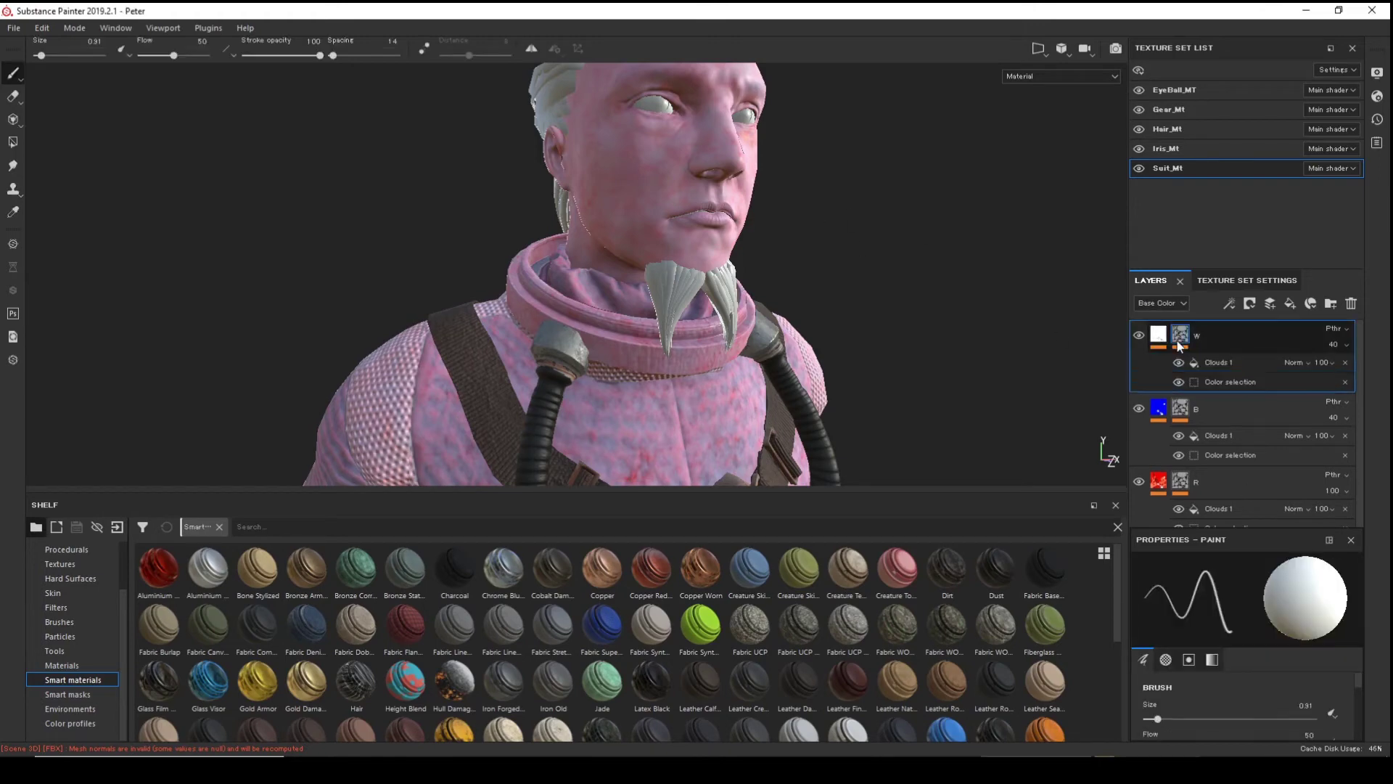
{"action": "left_click", "coordinate": [1220, 362]}
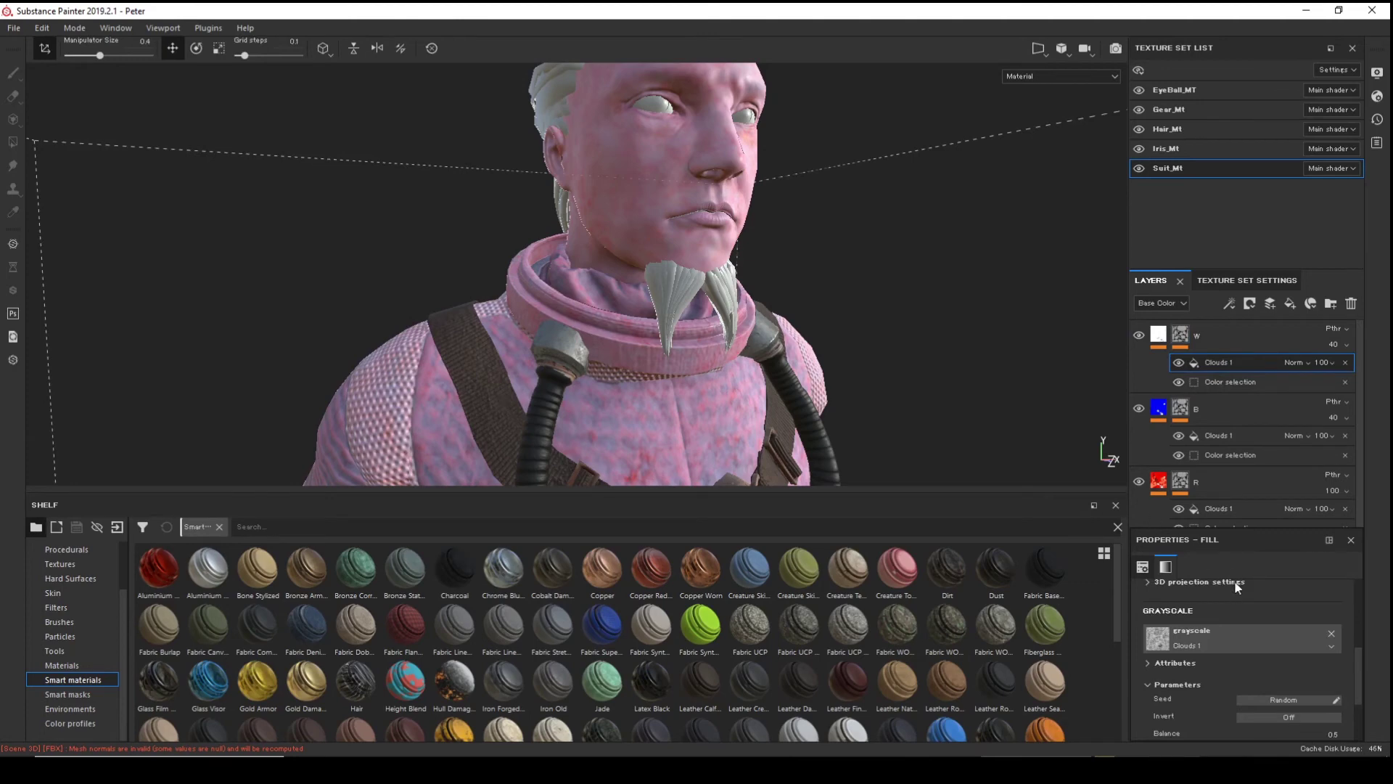
{"action": "right_click", "coordinate": [1002, 314]}
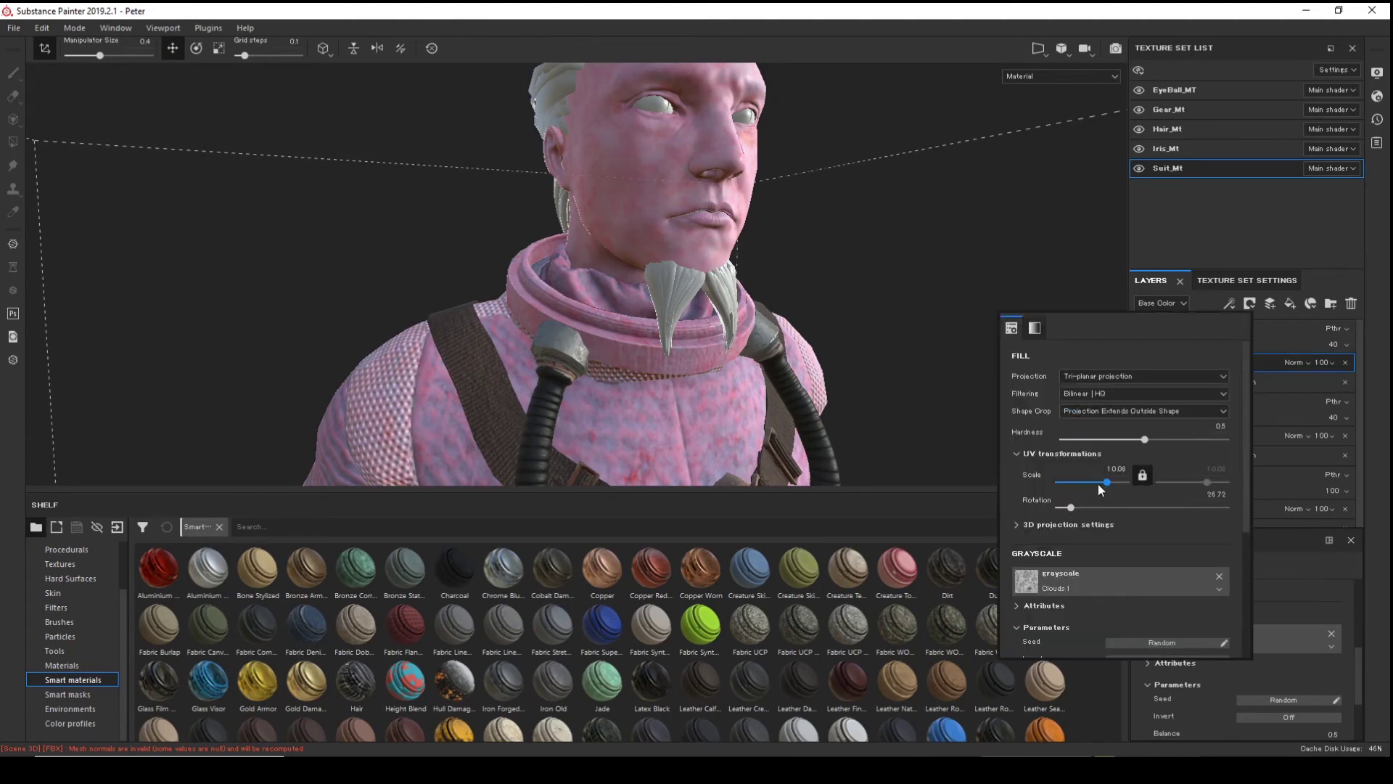
{"action": "left_click_drag", "start_coordinate": [1104, 481], "coordinate": [1113, 507]}
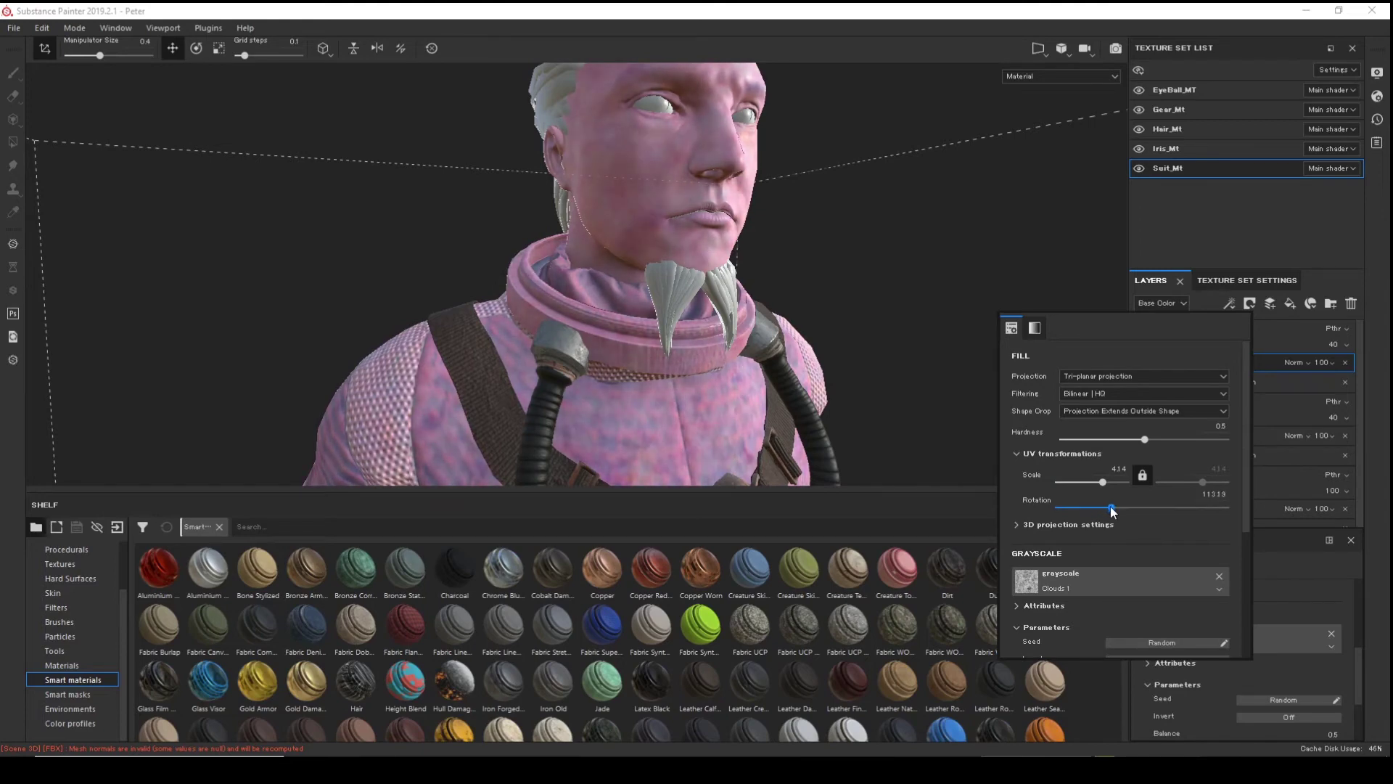
{"action": "mouse_move", "coordinate": [1143, 444]}
{"action": "left_mouse_down"}
{"action": "mouse_move", "coordinate": [1118, 444]}
{"action": "mouse_move", "coordinate": [1155, 451]}
{"action": "mouse_move", "coordinate": [1142, 454]}
{"action": "left_mouse_up"}
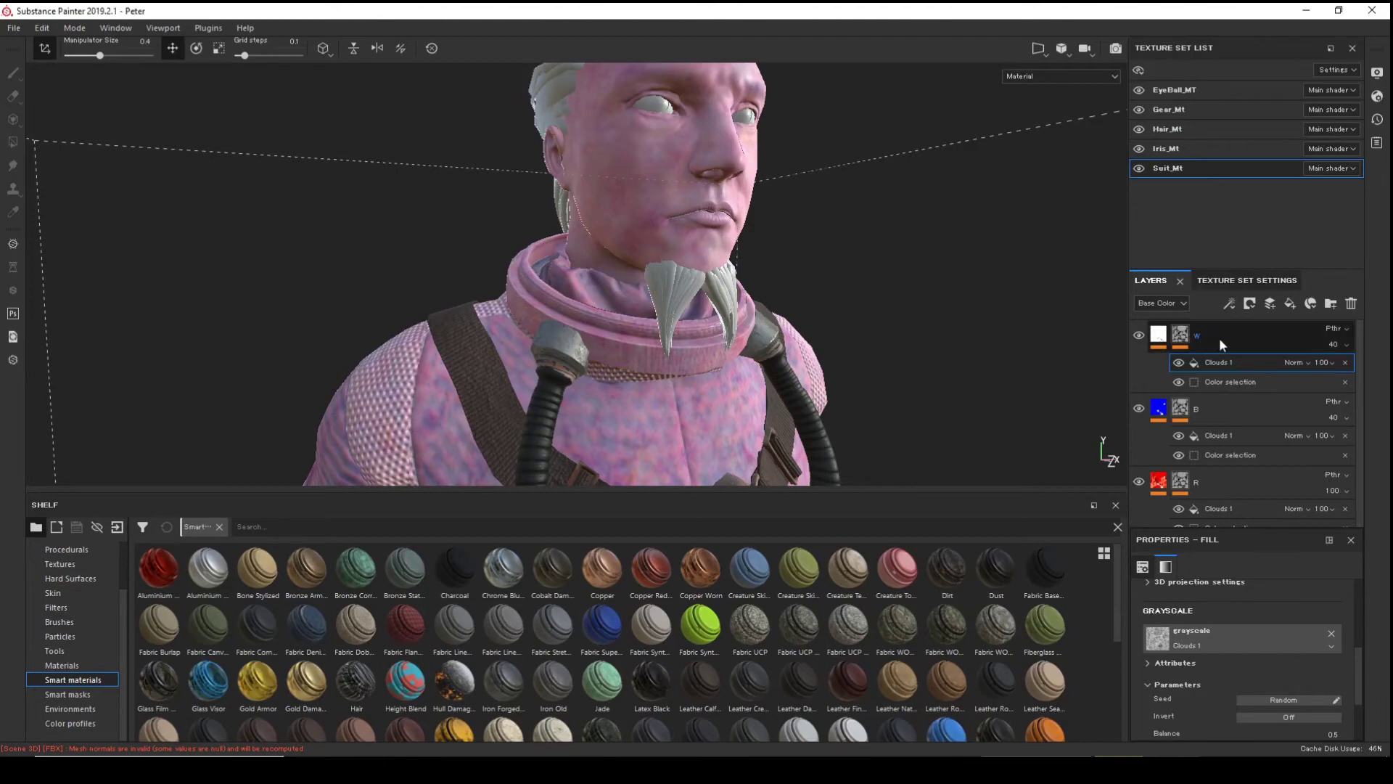
- Group layers W, B and R into one folder
{"action": "left_click", "coordinate": [1186, 344]}
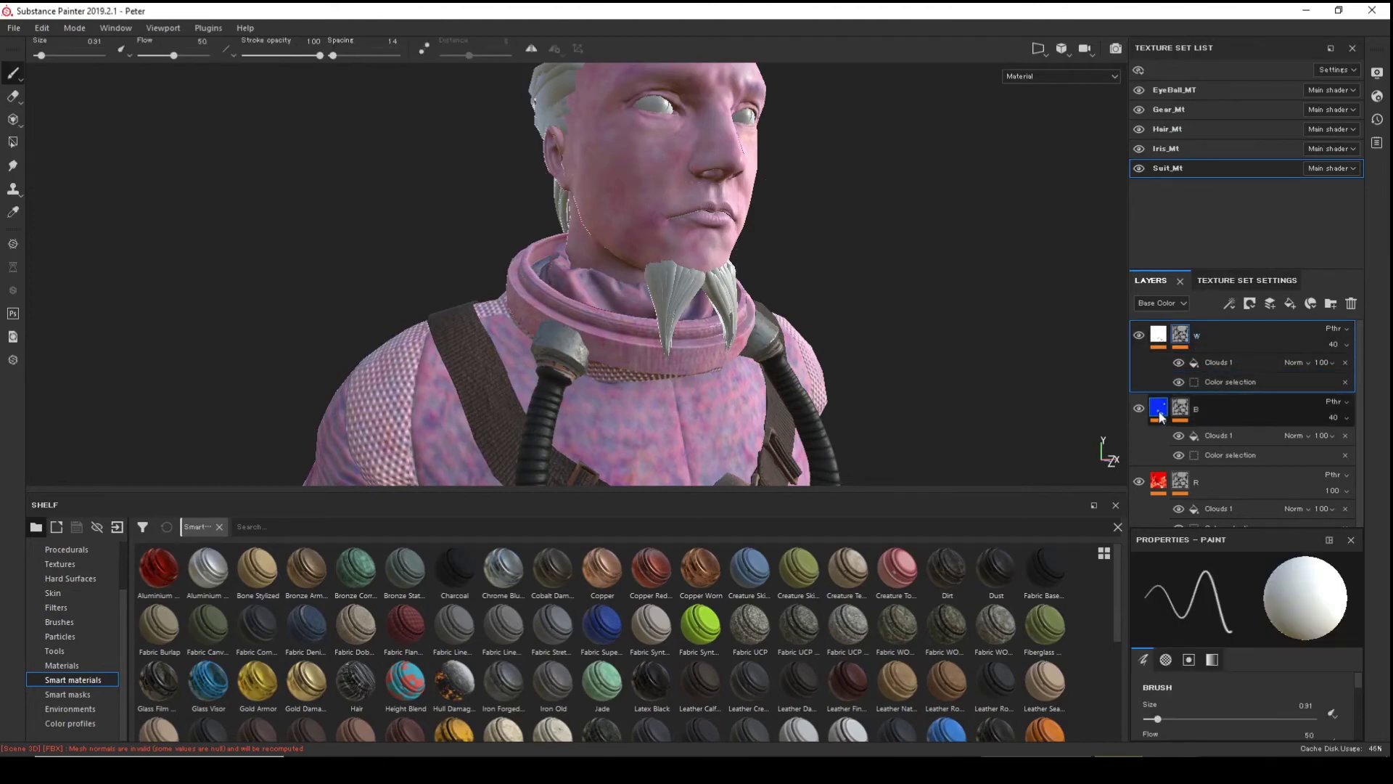
{"action": "left_click", "coordinate": [1242, 415]}
{"action": "left_click", "coordinate": [1239, 489], "text": "ctrl"}
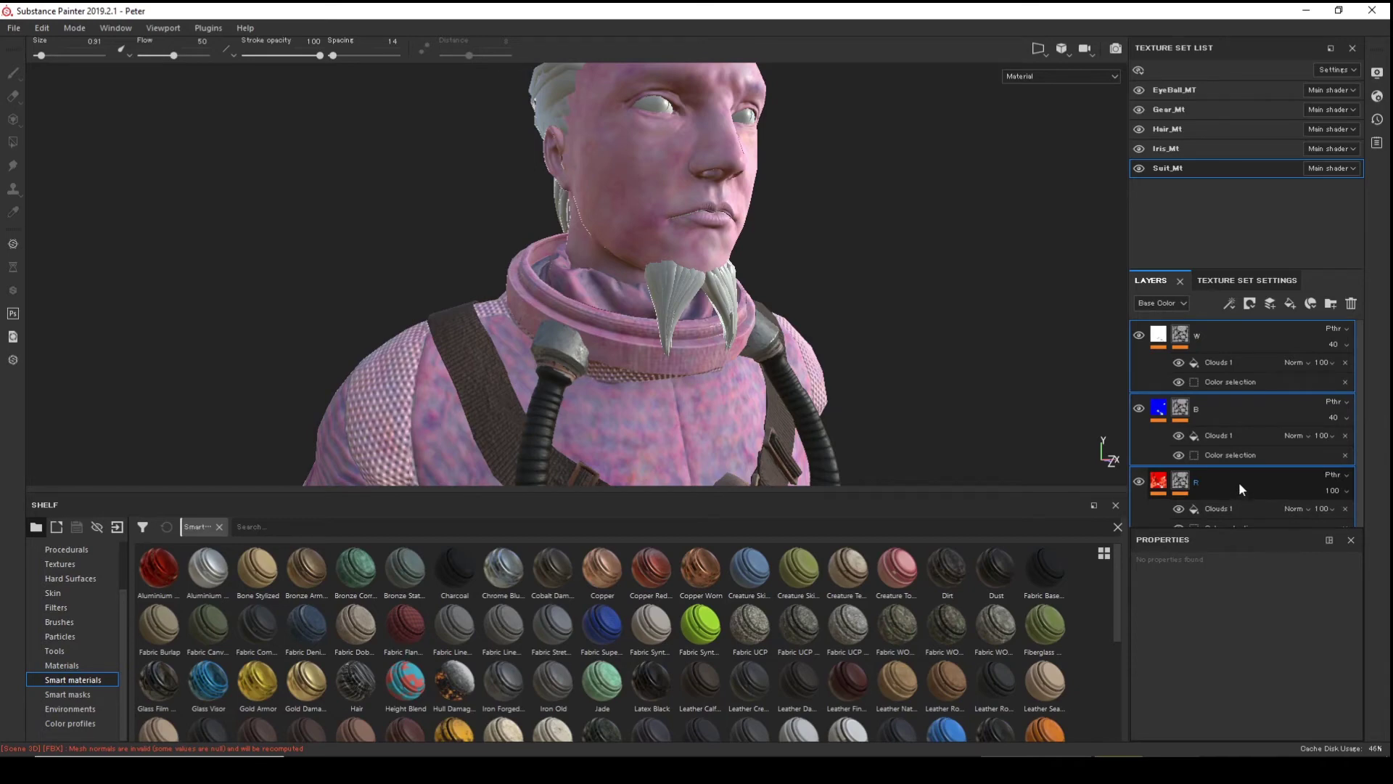
{"action": "key", "text": "ctrl+g"}
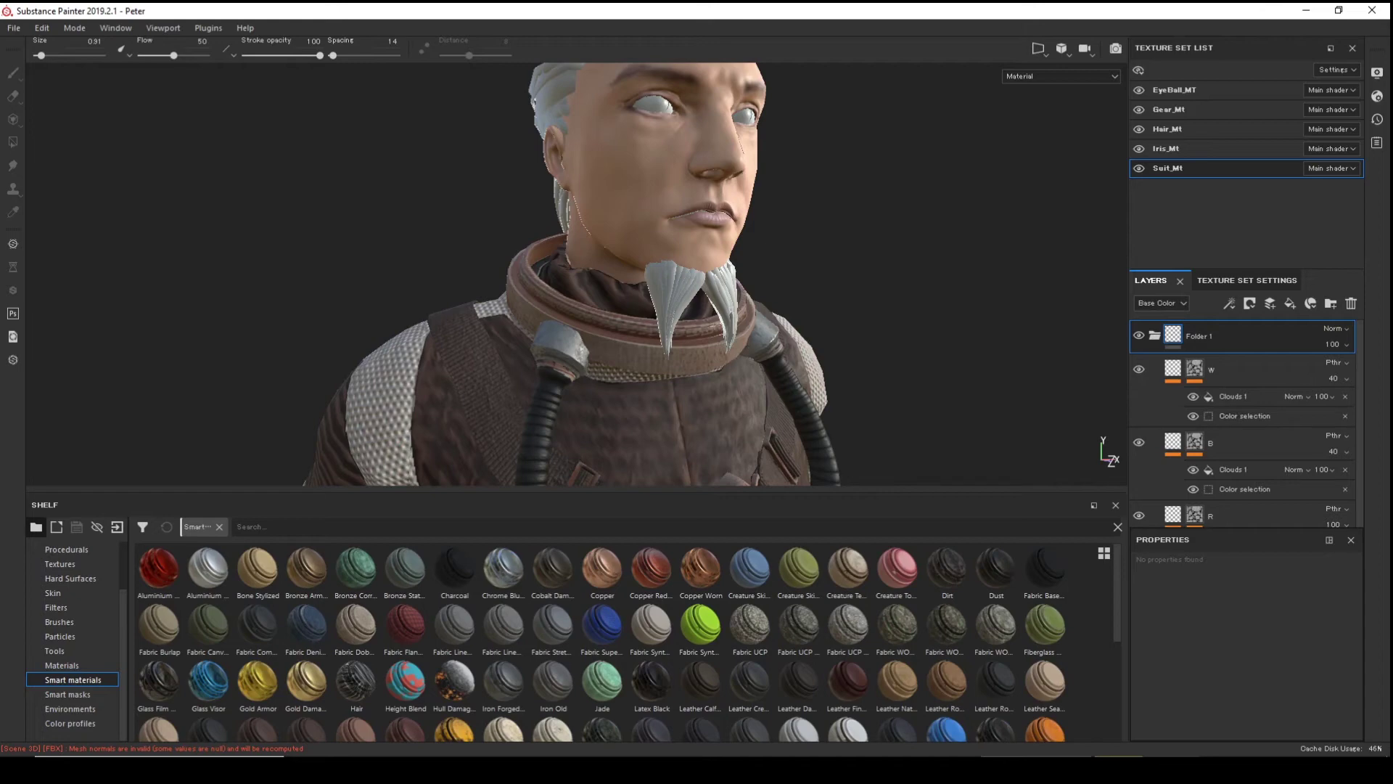
- Rename the new folder RBW and set its blending mode to Passthrough
{"action": "left_click", "coordinate": [1197, 336]}
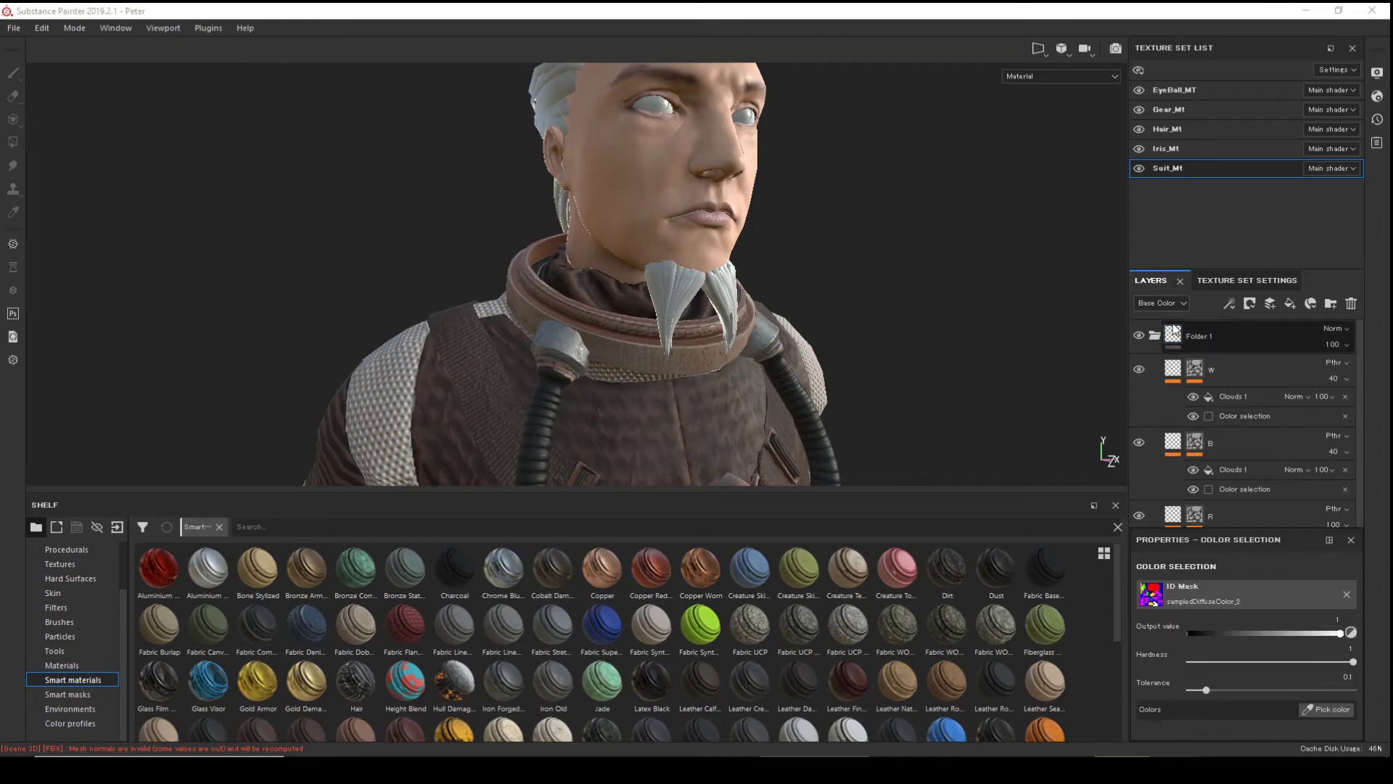
{"action": "double_click", "coordinate": [1197, 336]}
{"action": "left_click", "coordinate": [1223, 336]}
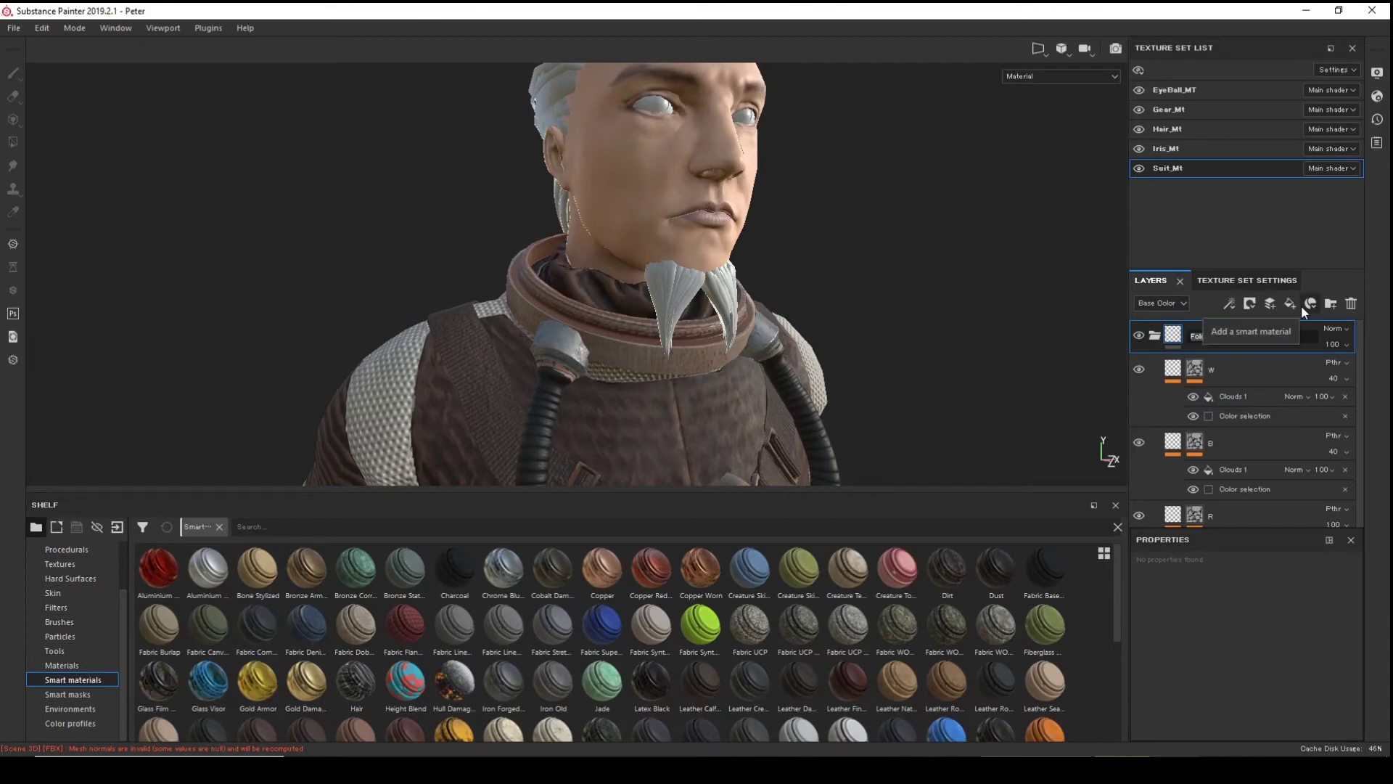
{"action": "type", "text": "R"}
{"action": "type", "text": "E"}
{"action": "type", "text": "W"}
{"action": "key", "text": "Return"}
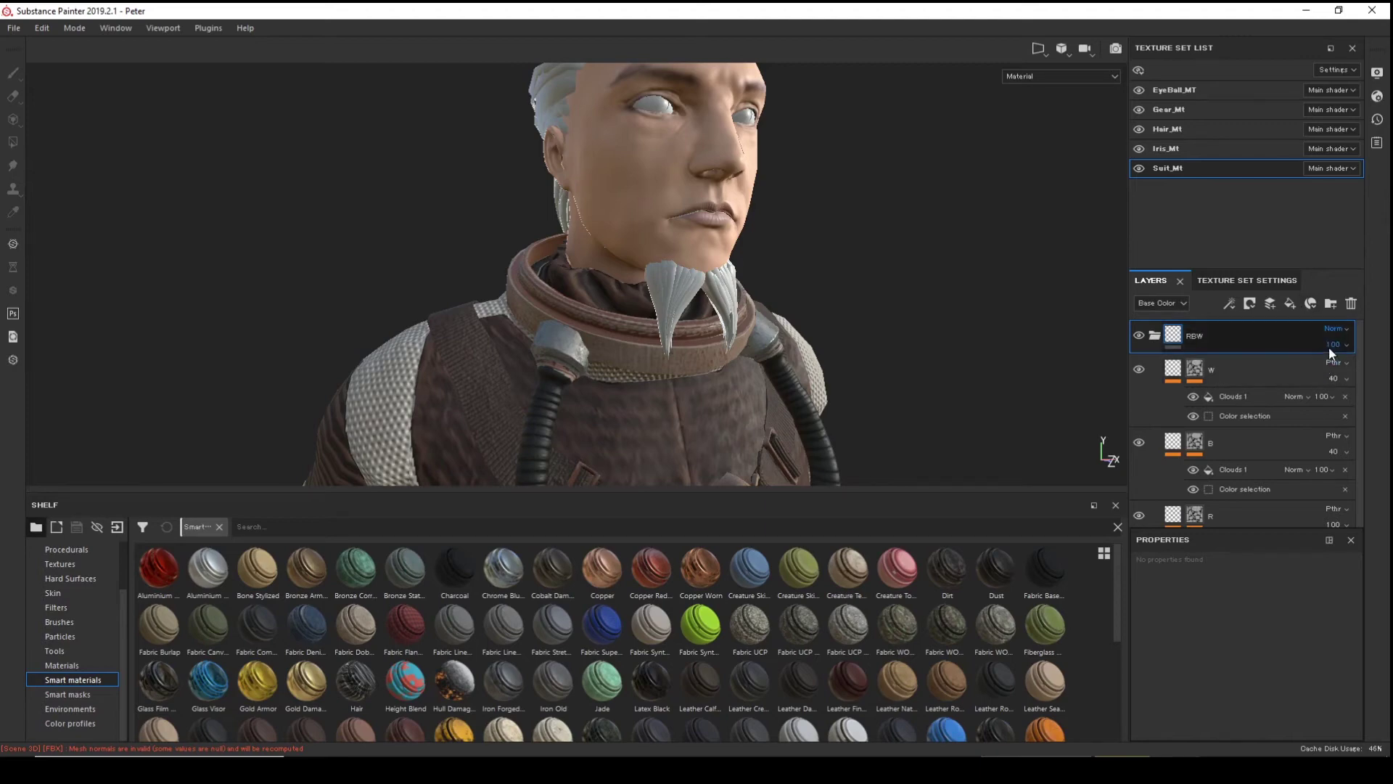
{"action": "left_click", "coordinate": [1331, 329]}
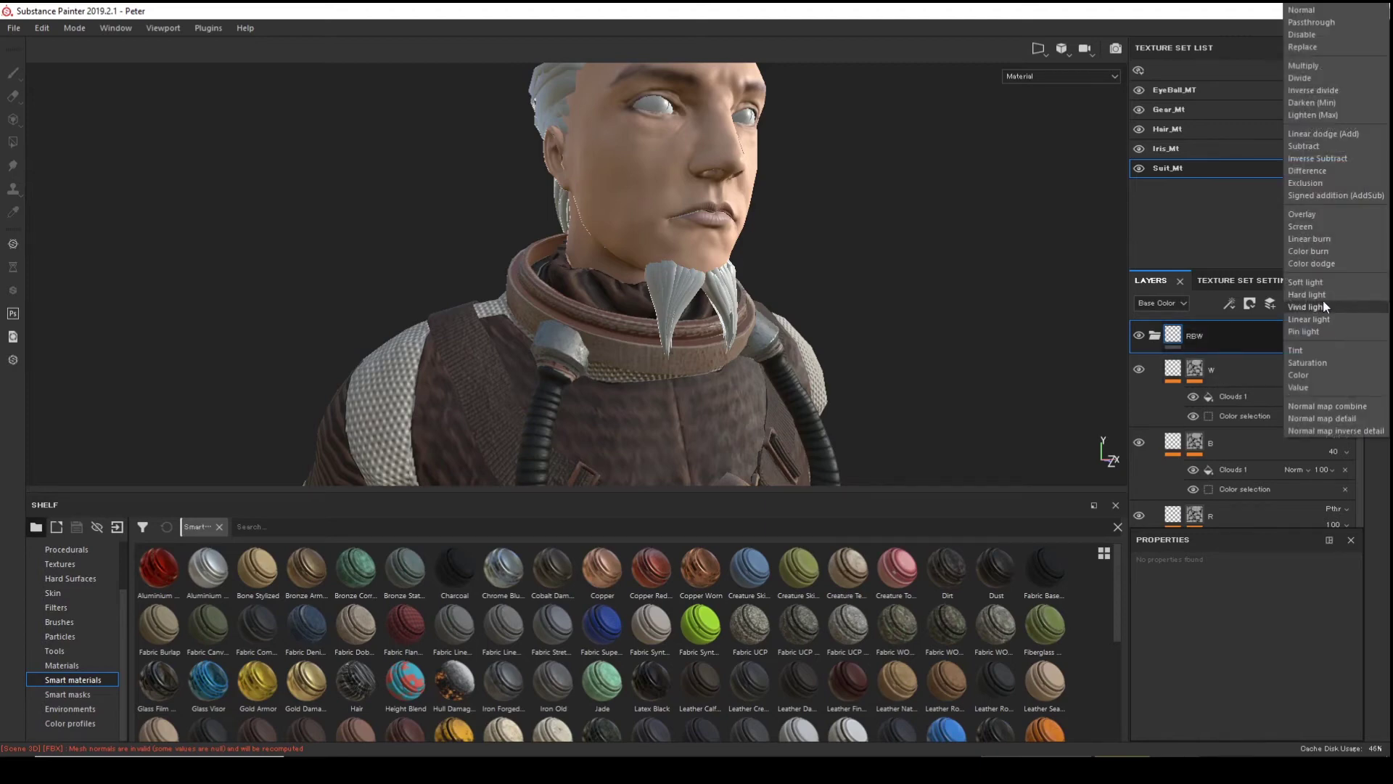
{"action": "left_click", "coordinate": [1313, 21]}
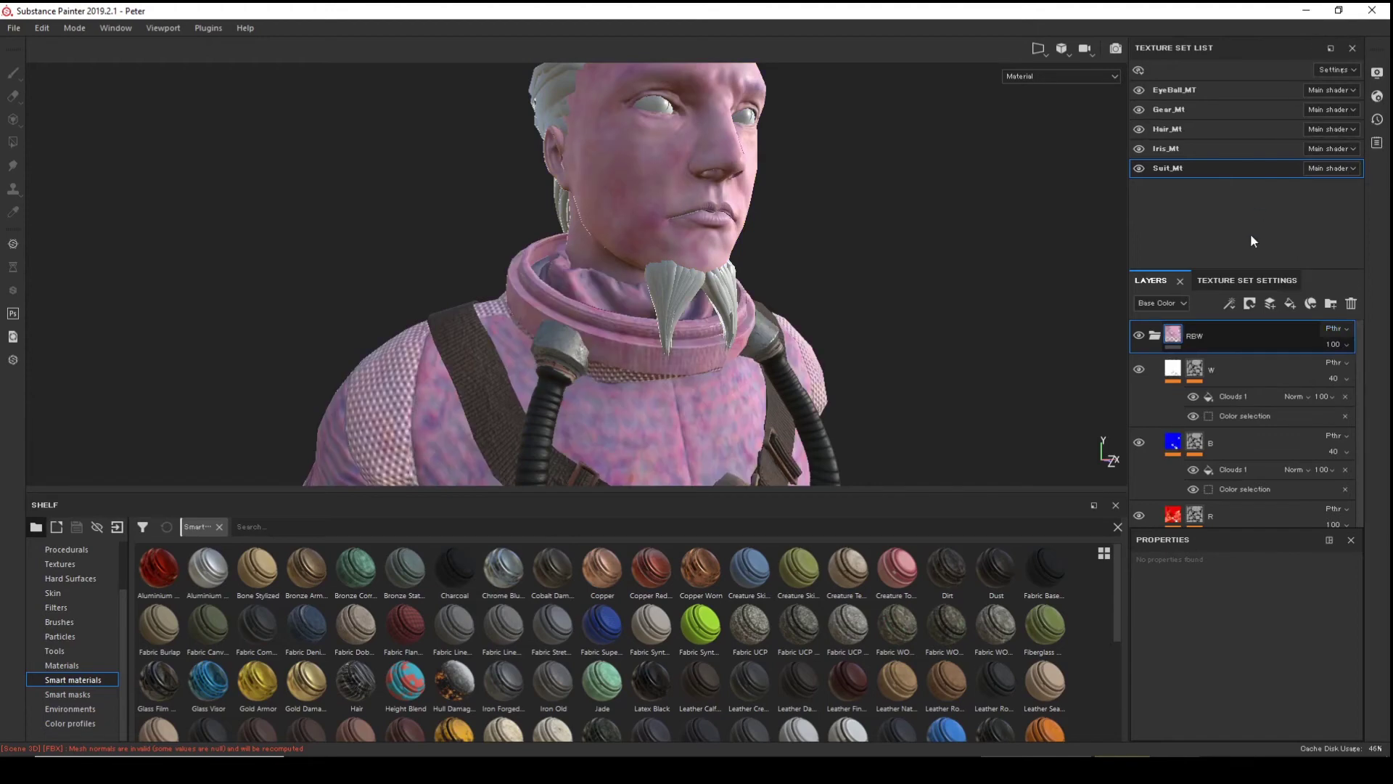
- Add a color selection mask to the RBW folder and pick the face's ID color to limit it to the skin
{"action": "right_click", "coordinate": [1222, 337]}
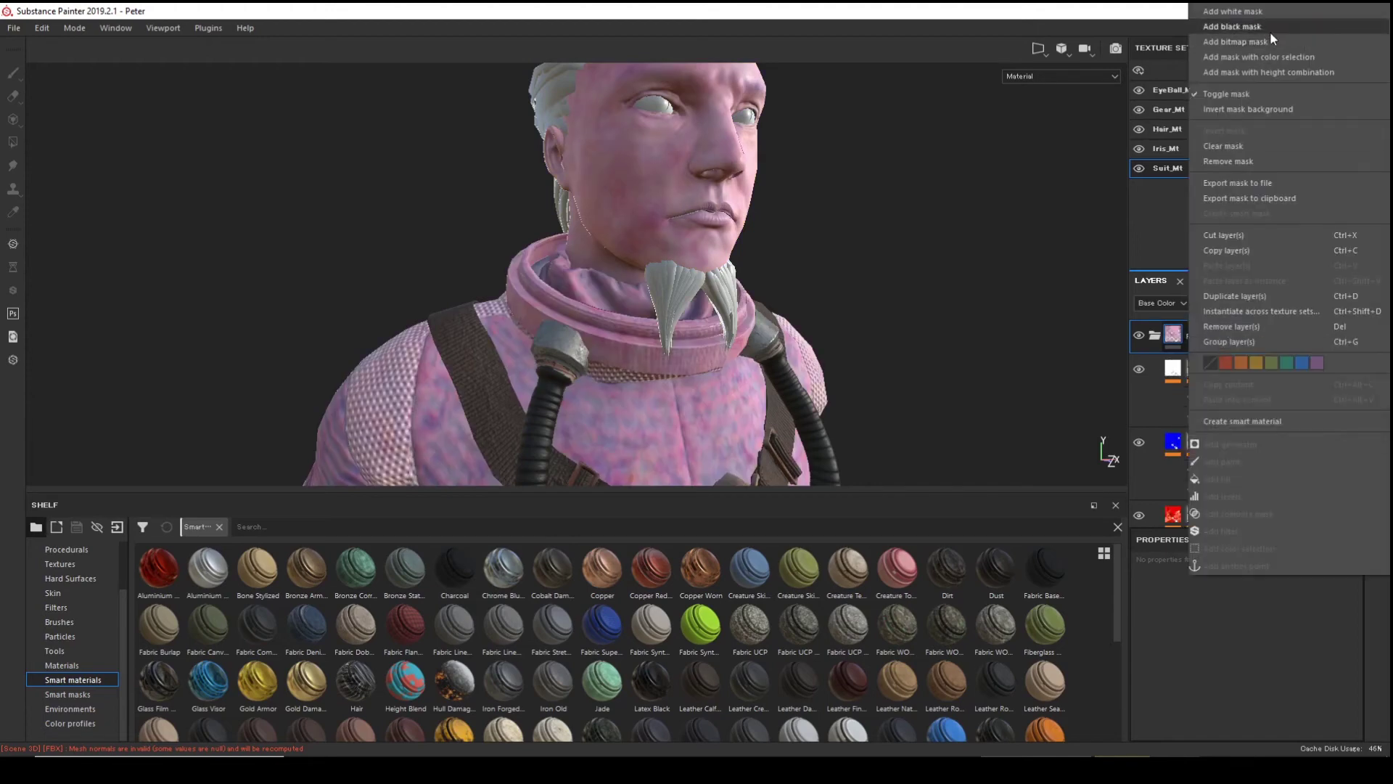
{"action": "left_click", "coordinate": [1279, 55]}
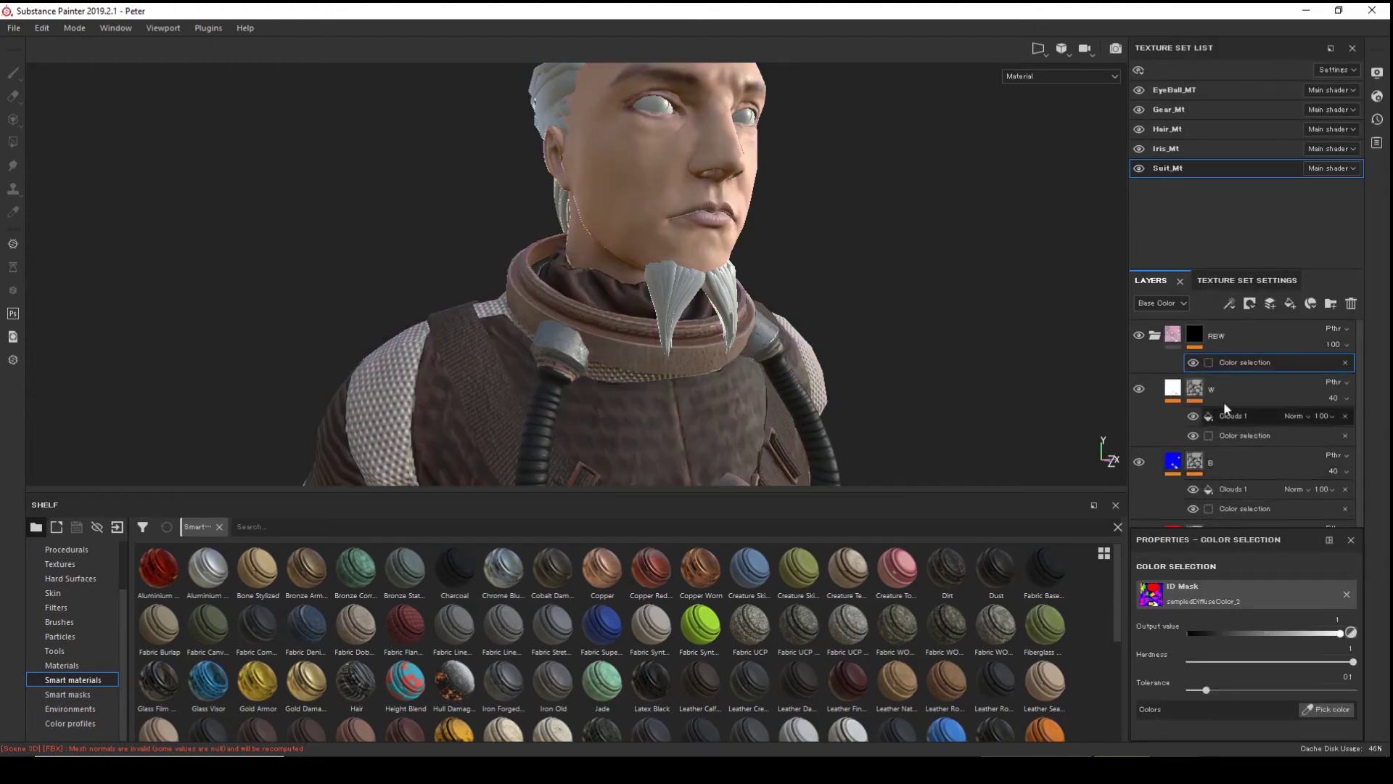
{"action": "left_click", "coordinate": [1322, 712]}
{"action": "left_click", "coordinate": [637, 194]}
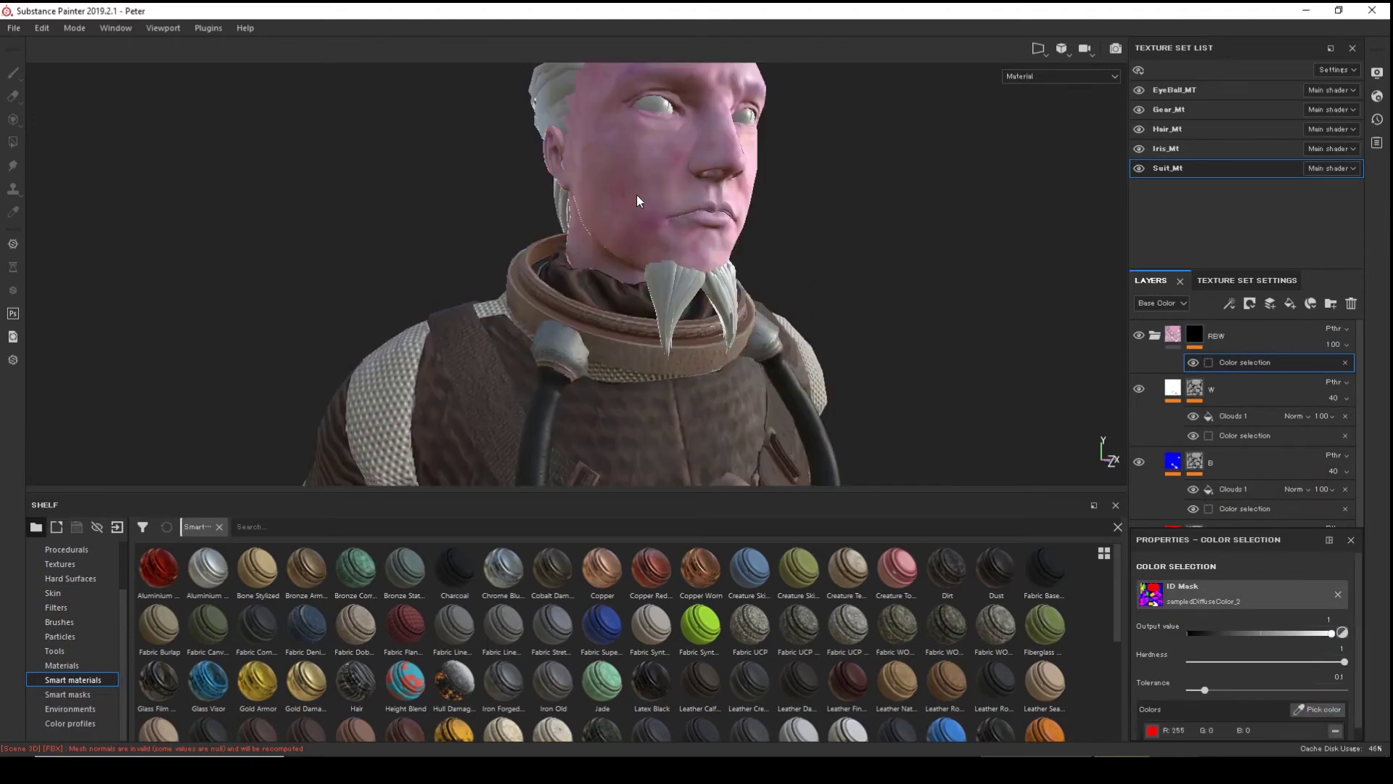
{"action": "scroll", "coordinate": [856, 257], "scroll_direction": "down", "scroll_amount": 2}
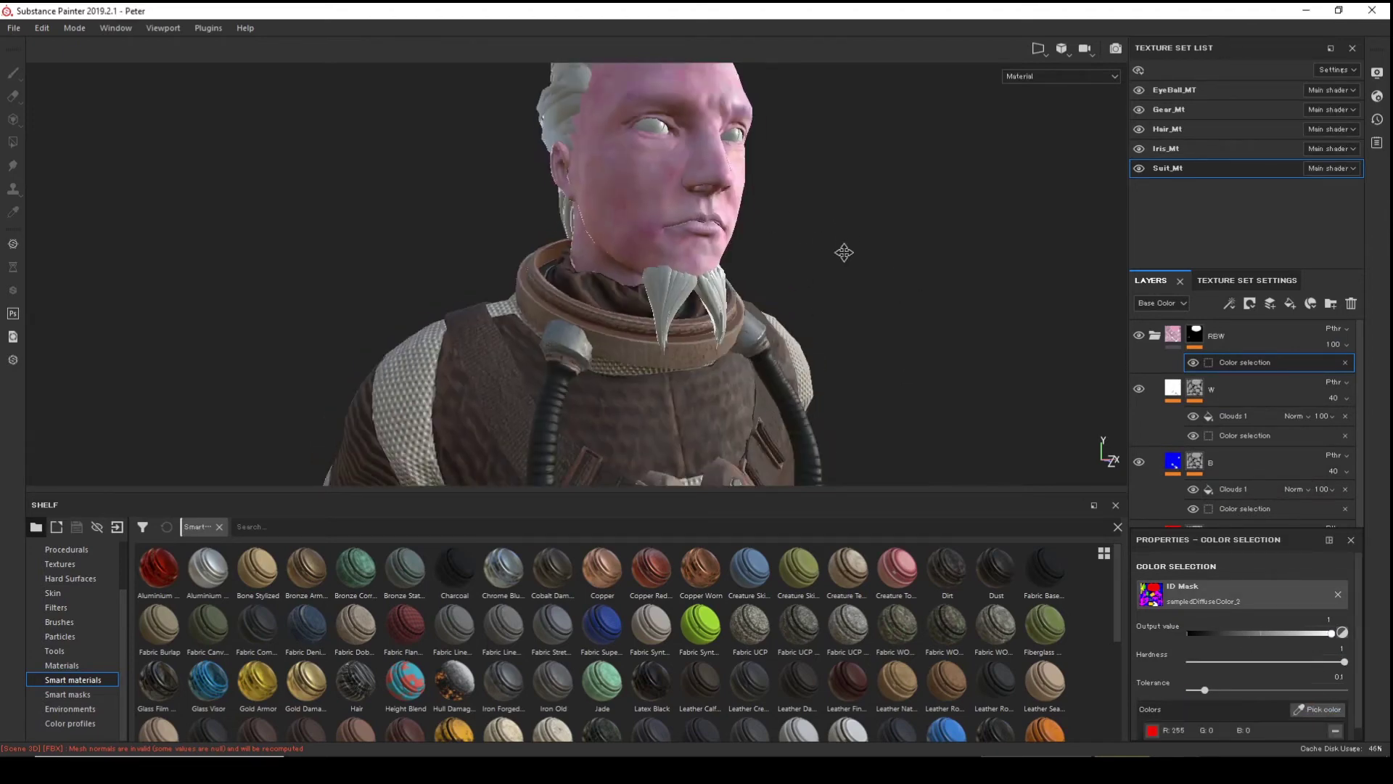
{"action": "left_click_drag", "start_coordinate": [871, 276], "coordinate": [778, 312], "text": "alt"}
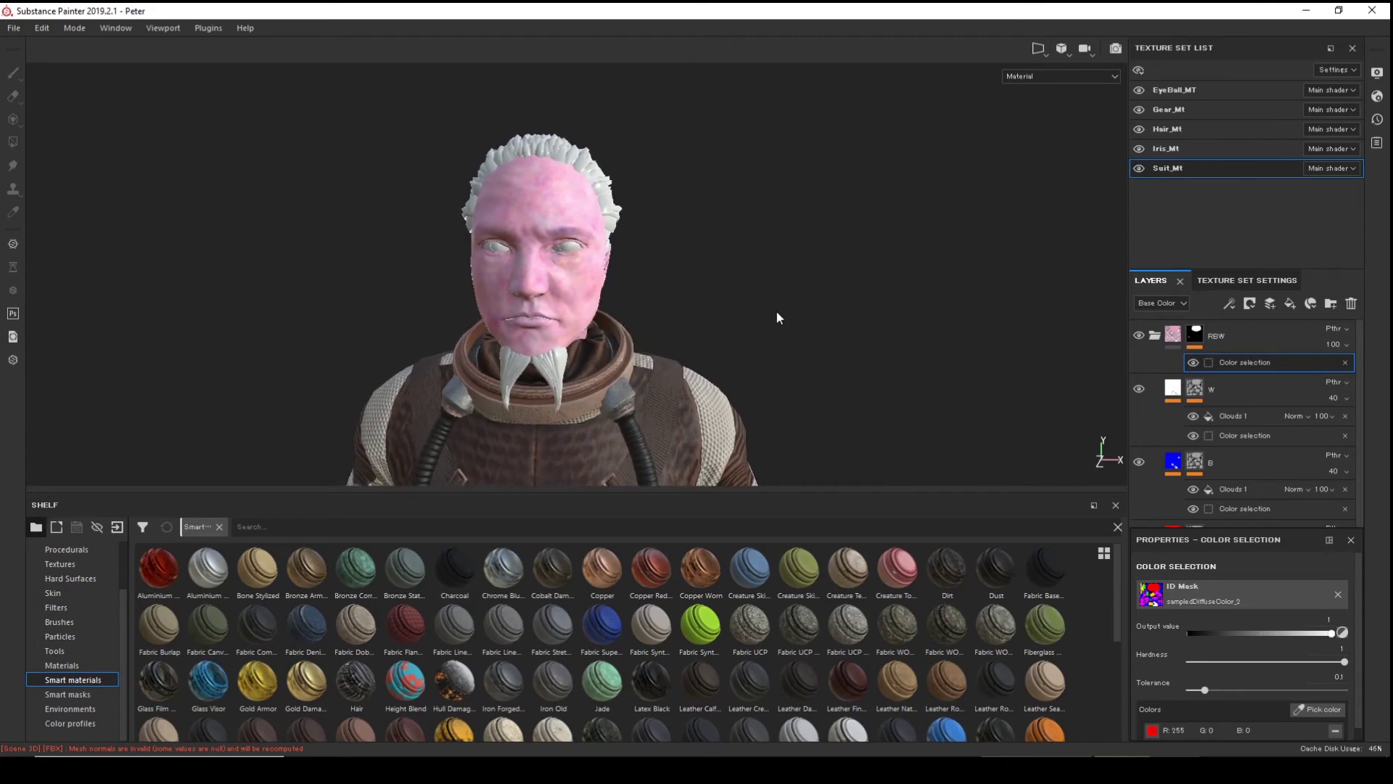
- Collapse the RBW folder in the layer stack
{"action": "left_click", "coordinate": [1276, 337]}
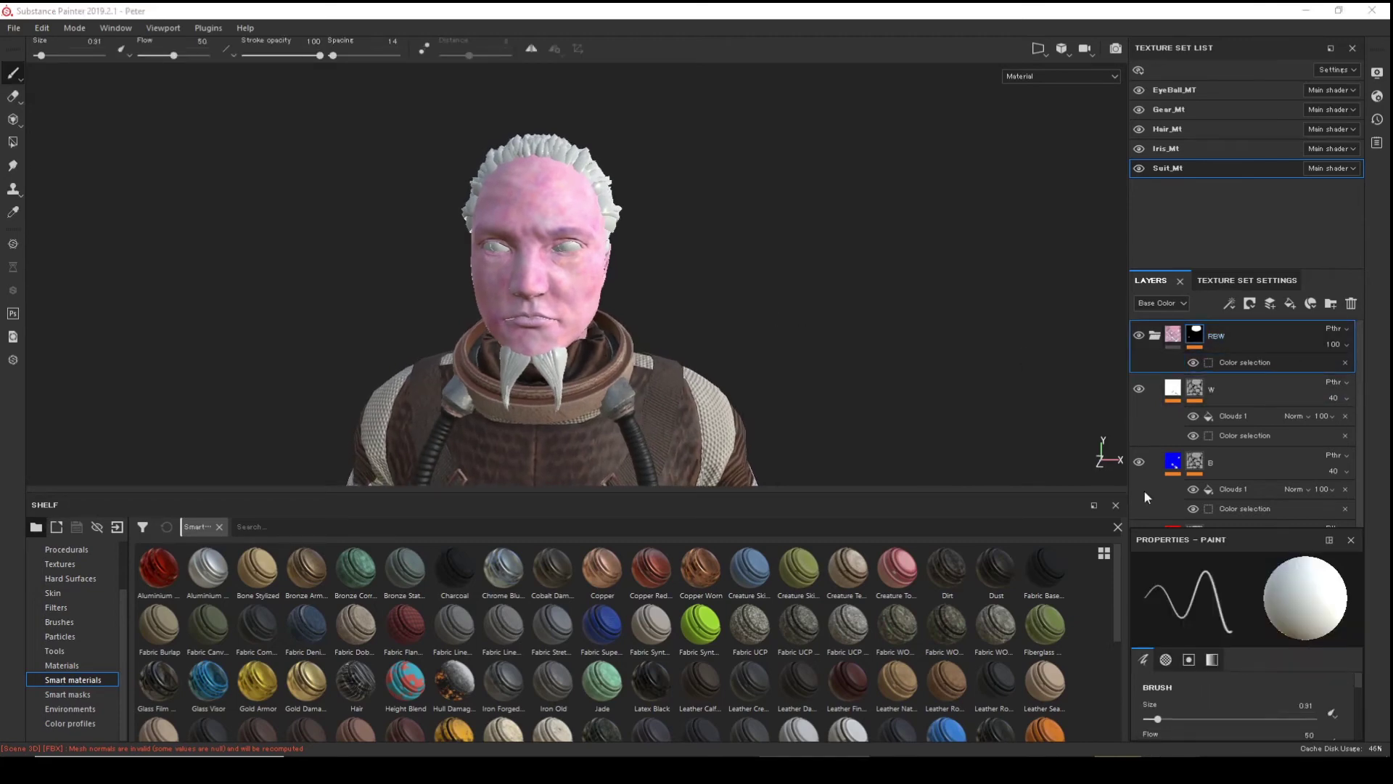
{"action": "scroll", "coordinate": [1154, 435], "scroll_direction": "down", "scroll_amount": 1}
{"action": "scroll", "coordinate": [1170, 370], "scroll_direction": "up", "scroll_amount": 1}
{"action": "left_click", "coordinate": [1155, 335]}
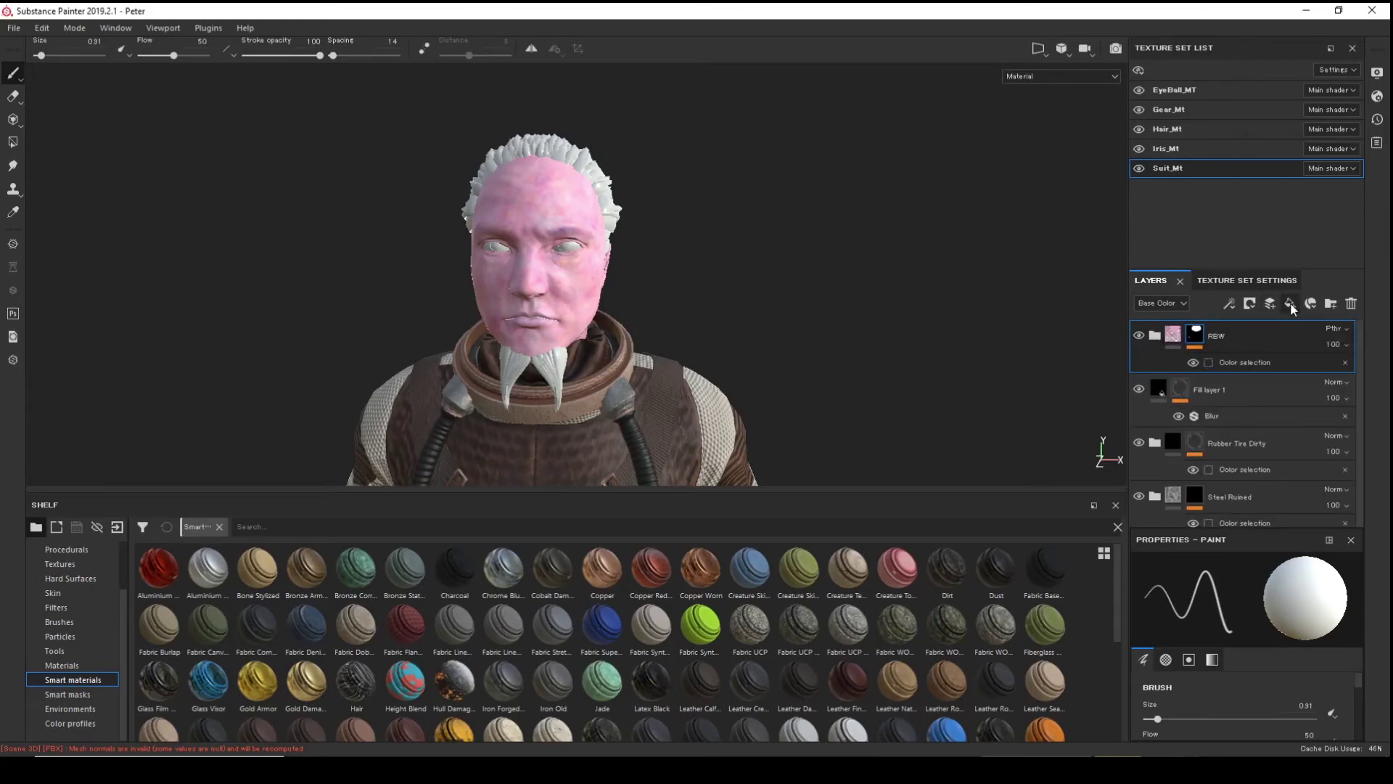
- Add a fill layer above the RBW folder and name it SkinF
{"action": "left_click", "coordinate": [1289, 305]}
{"action": "double_click", "coordinate": [1187, 335]}
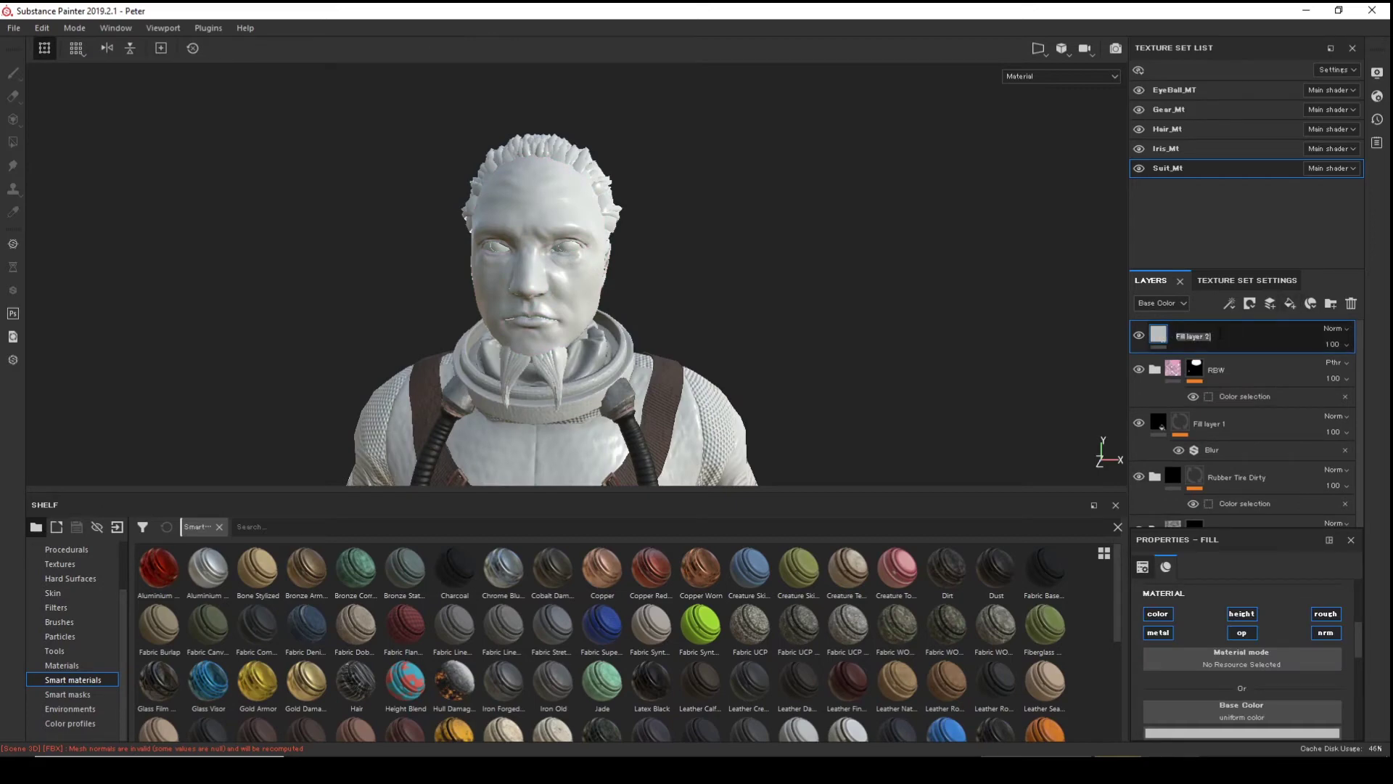
{"action": "type", "text": "SkinF"}
{"action": "key", "text": "Return"}
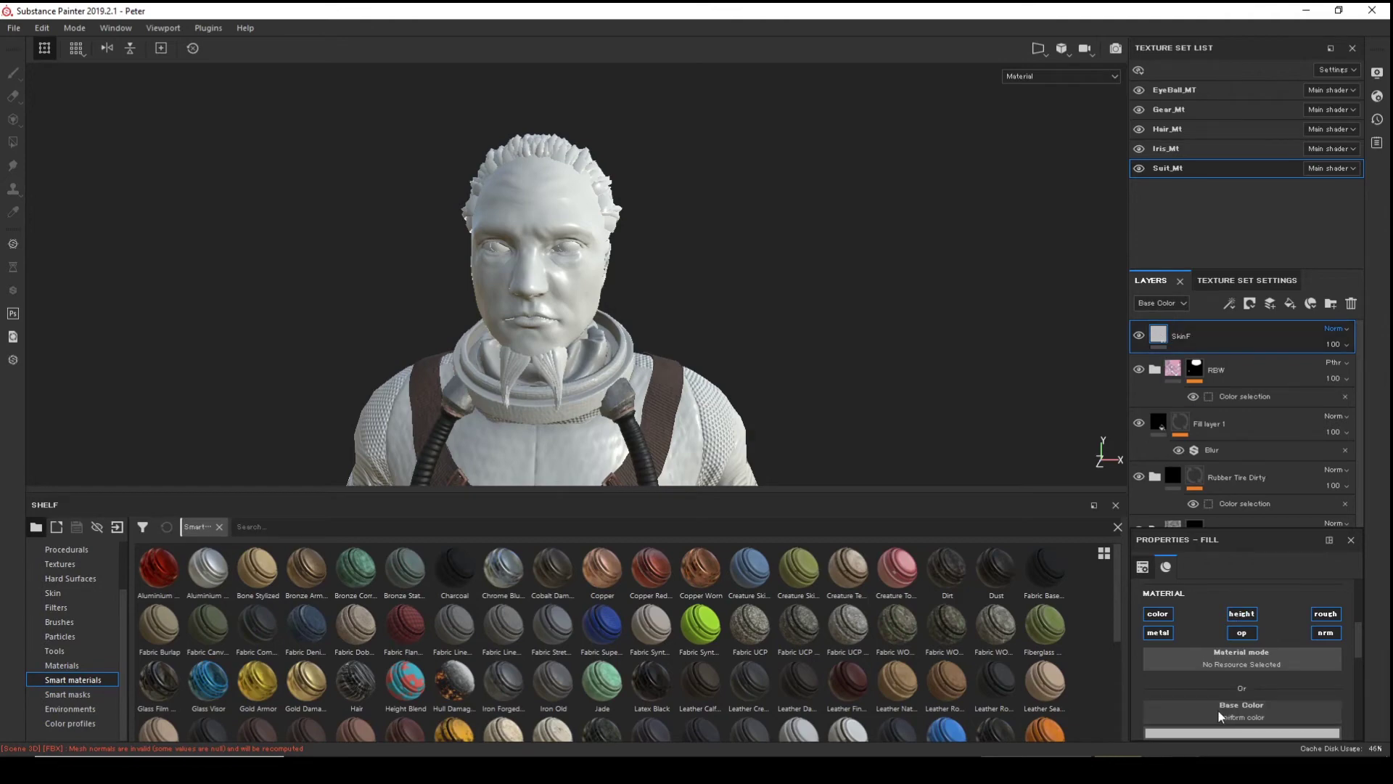
- Set the SkinF fill's base color to a muted dusty pink
{"action": "scroll", "coordinate": [1216, 685], "scroll_direction": "down", "scroll_amount": 2}
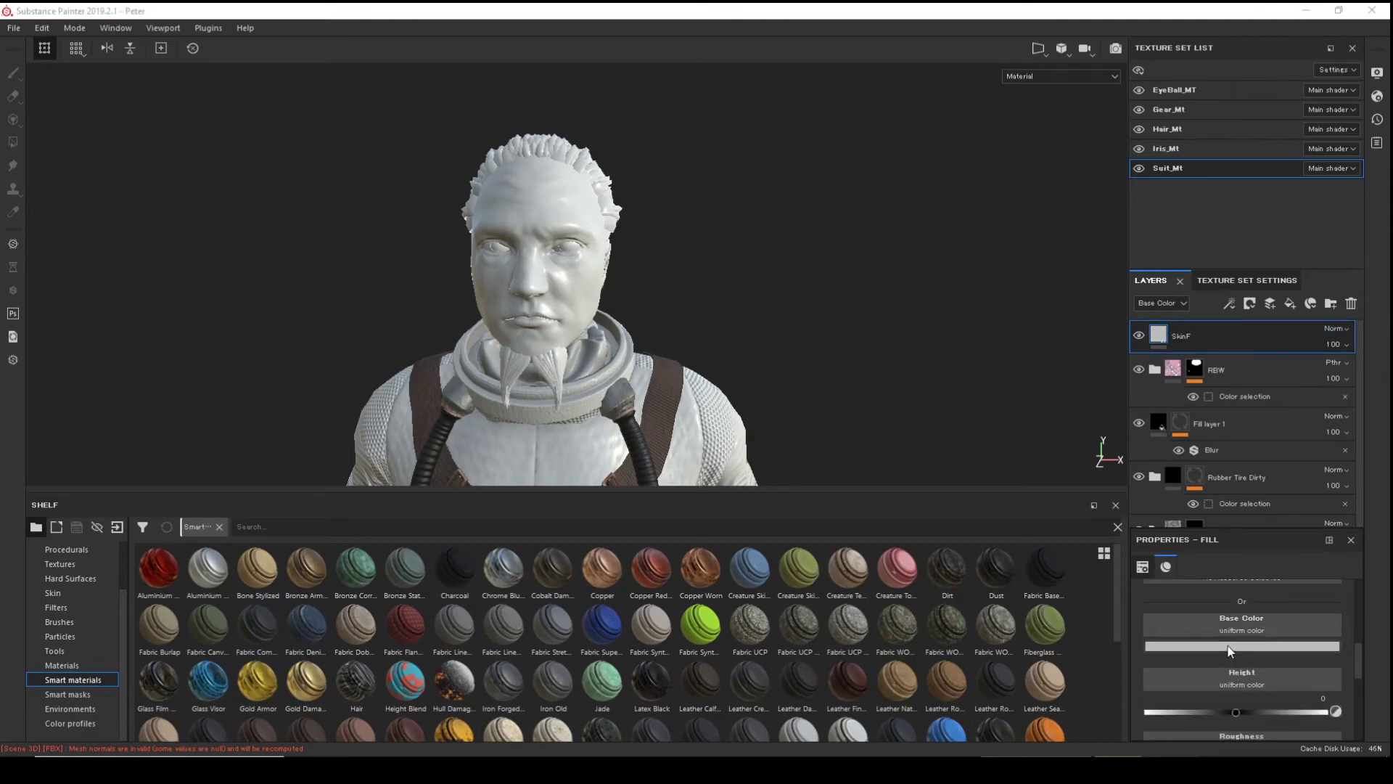
{"action": "left_click", "coordinate": [1230, 645]}
{"action": "left_click", "coordinate": [1223, 528]}
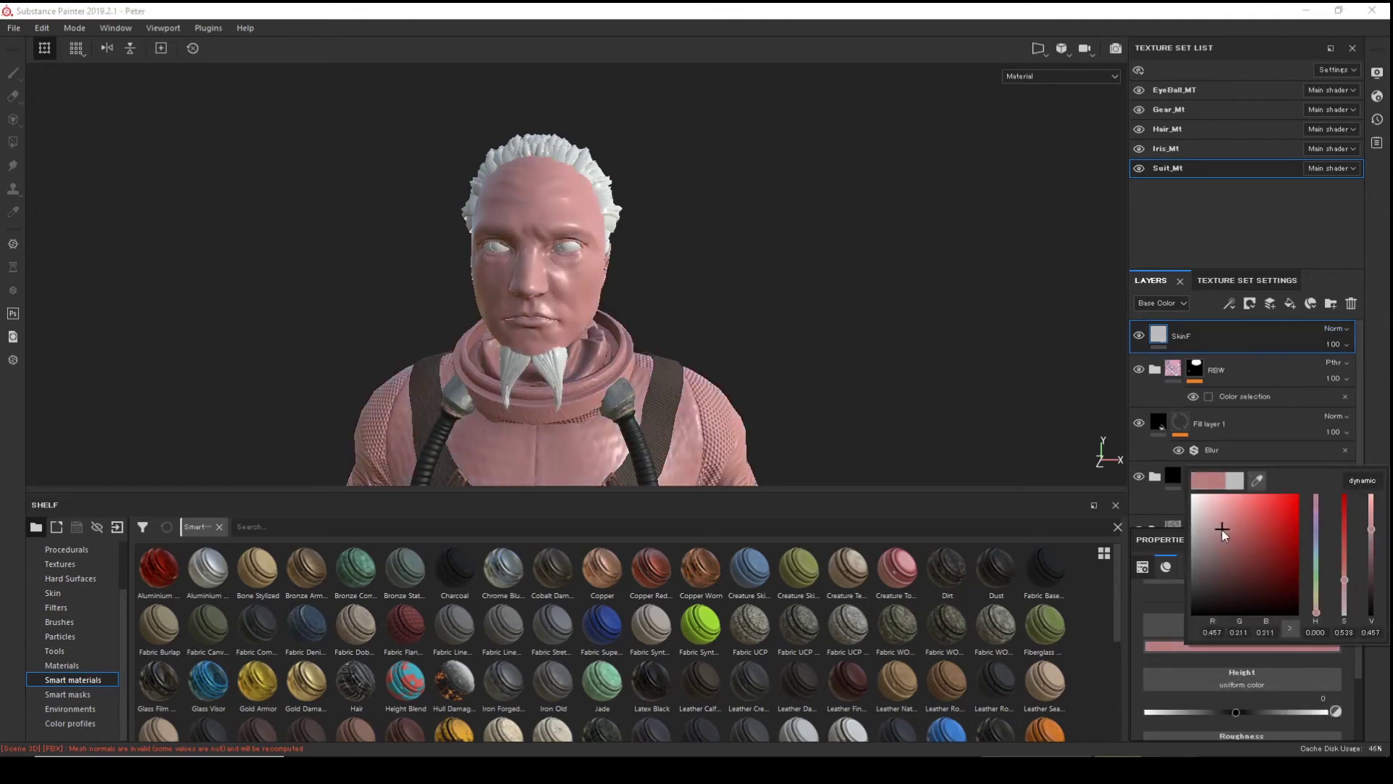
- Finalize SkinF's dusty pink base color and mask the layer by color selection, picking the face's red ID color
{"action": "left_click", "coordinate": [1221, 529]}
{"action": "right_click", "coordinate": [1207, 330]}
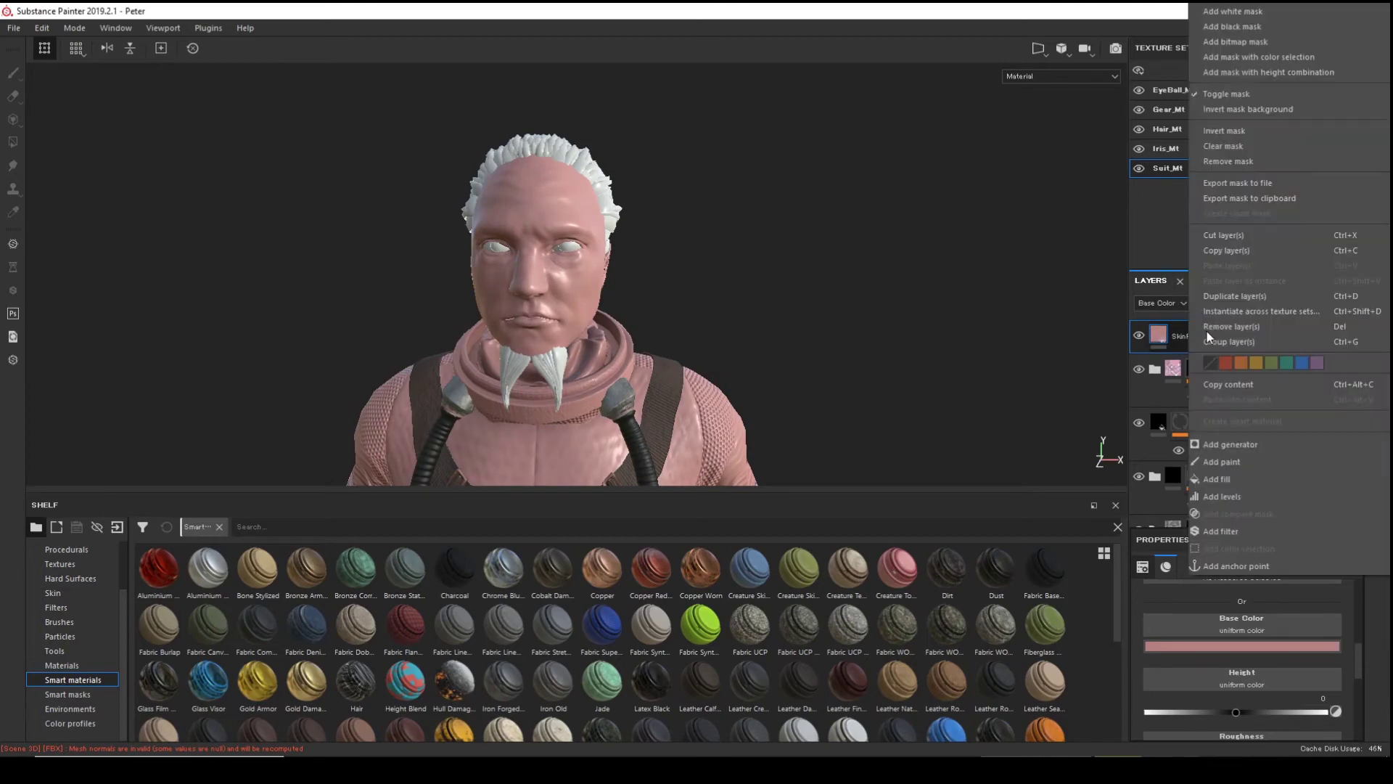
{"action": "left_click", "coordinate": [1251, 57]}
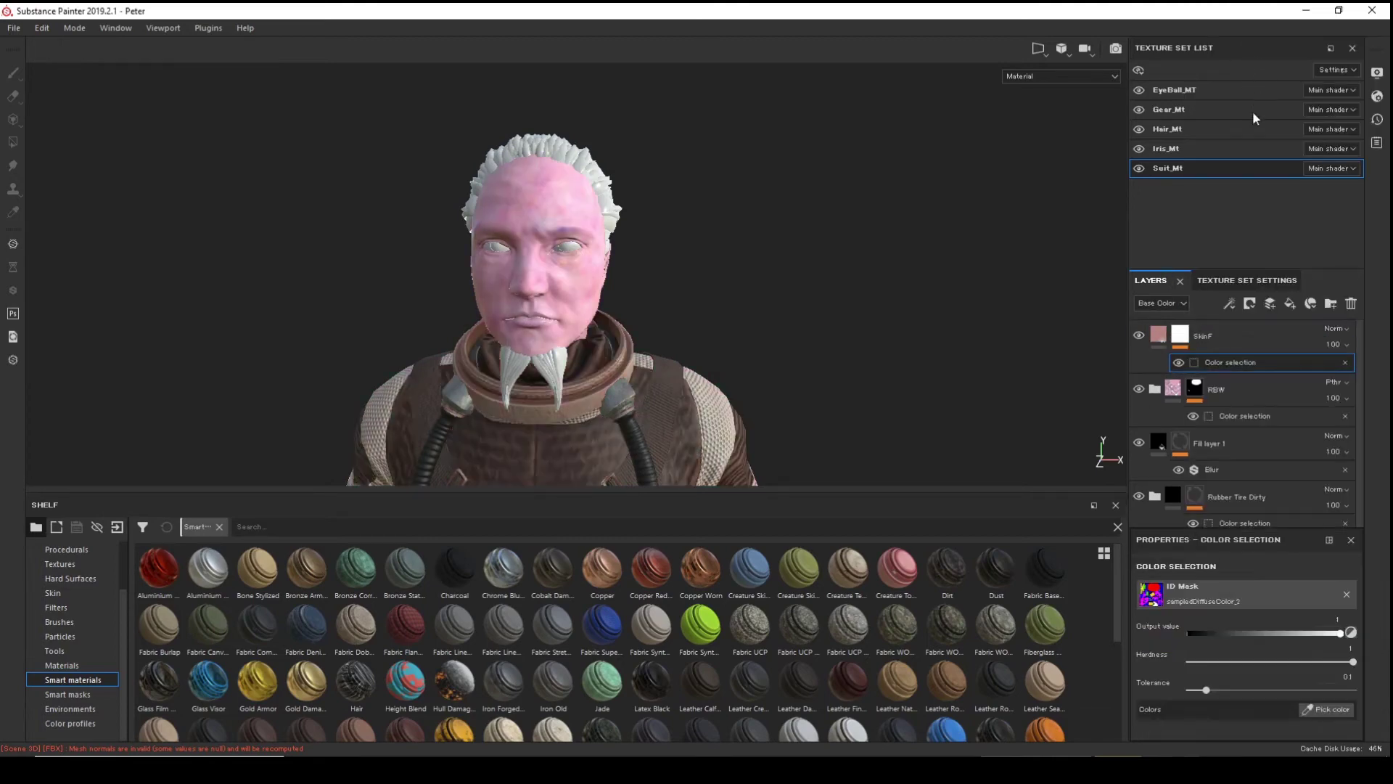
{"action": "left_click", "coordinate": [1317, 707]}
{"action": "left_click", "coordinate": [586, 214]}
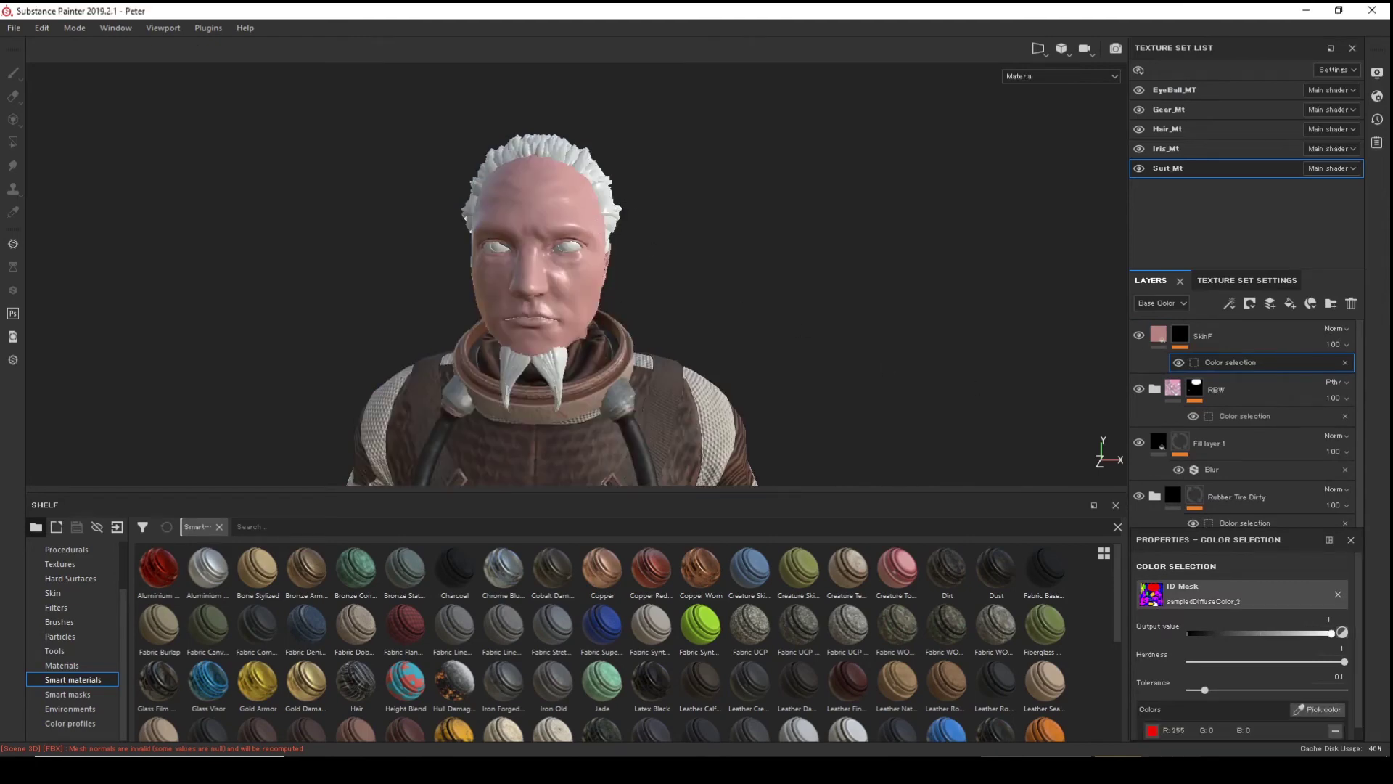
- Change the SkinF fill's base color to a lighter peachy tan skin tone
{"action": "left_click", "coordinate": [1159, 336]}
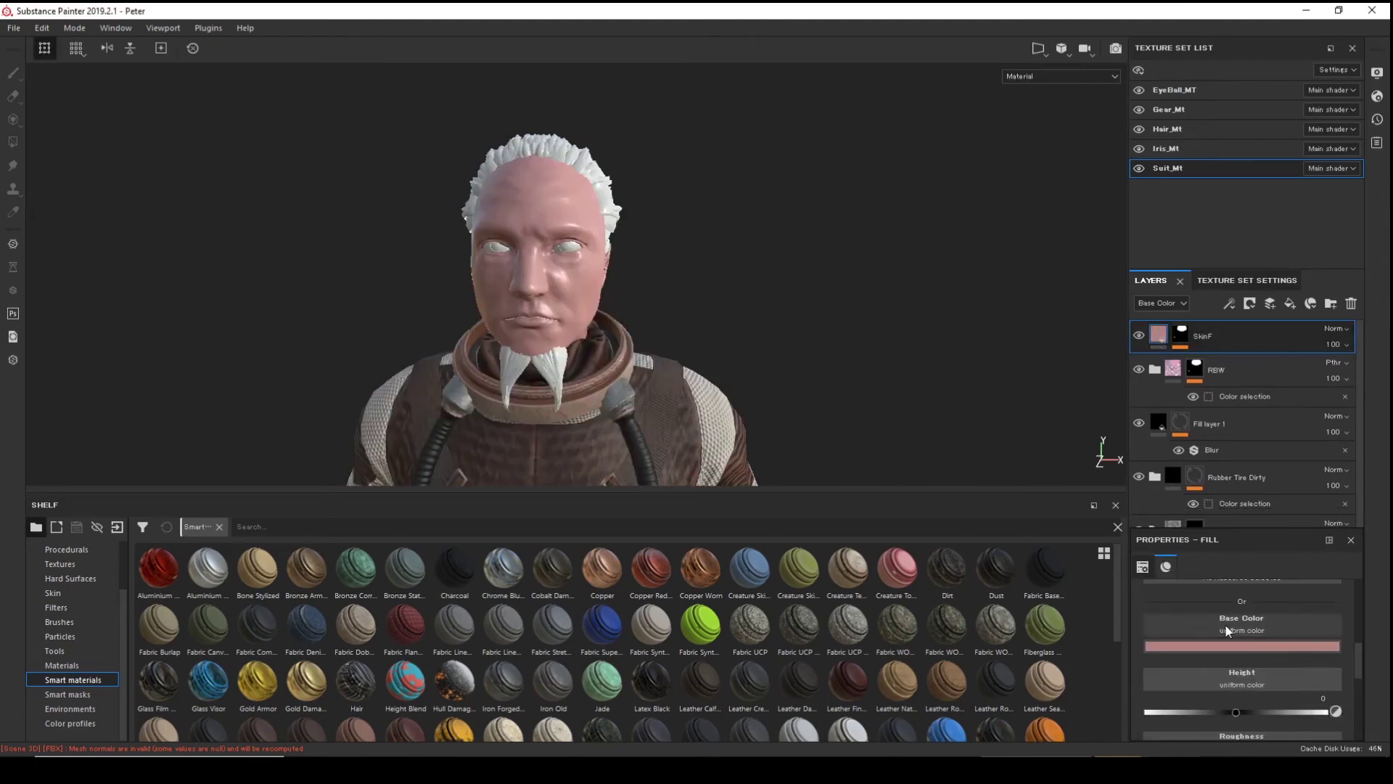
{"action": "left_click", "coordinate": [1218, 645]}
{"action": "mouse_move", "coordinate": [1224, 550]}
{"action": "left_mouse_down"}
{"action": "mouse_move", "coordinate": [1211, 564]}
{"action": "mouse_move", "coordinate": [1216, 523]}
{"action": "left_mouse_up"}
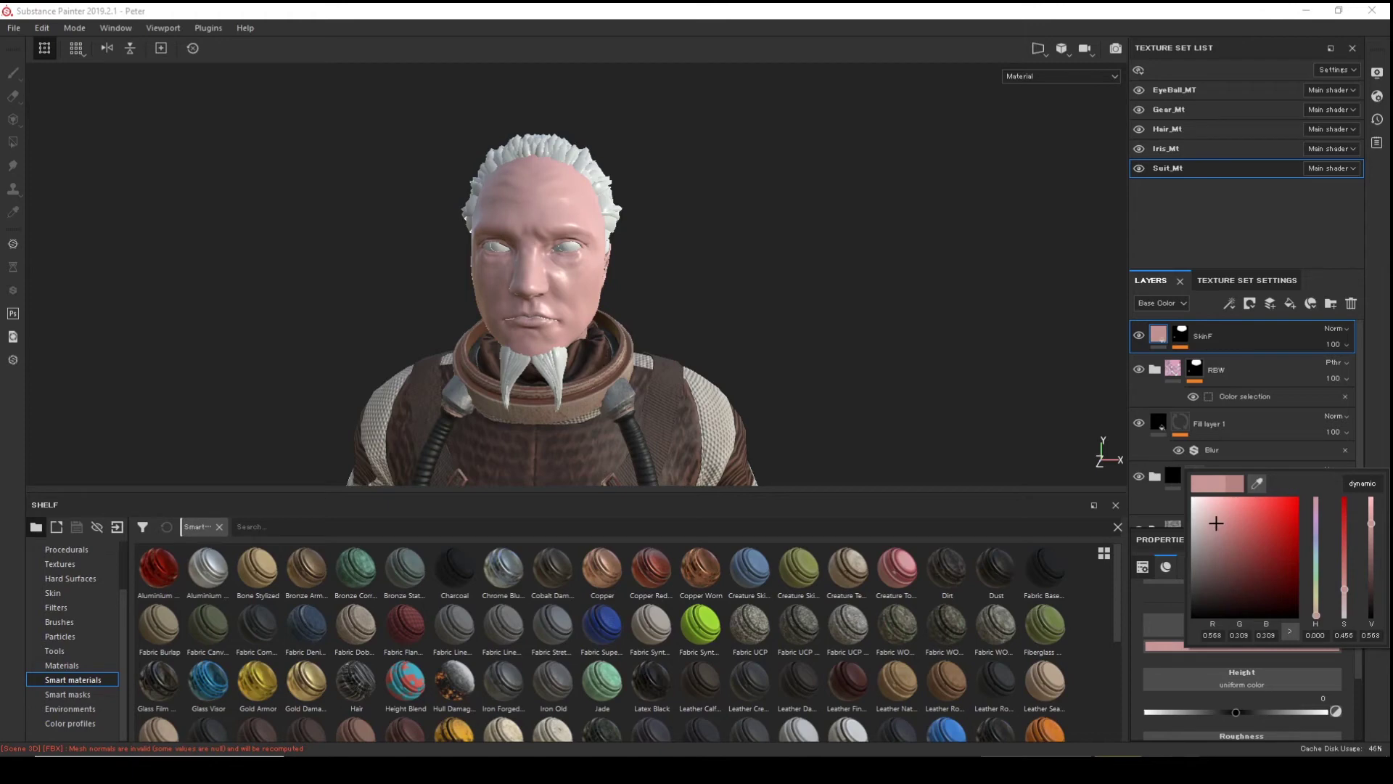
{"action": "key", "text": "Escape"}
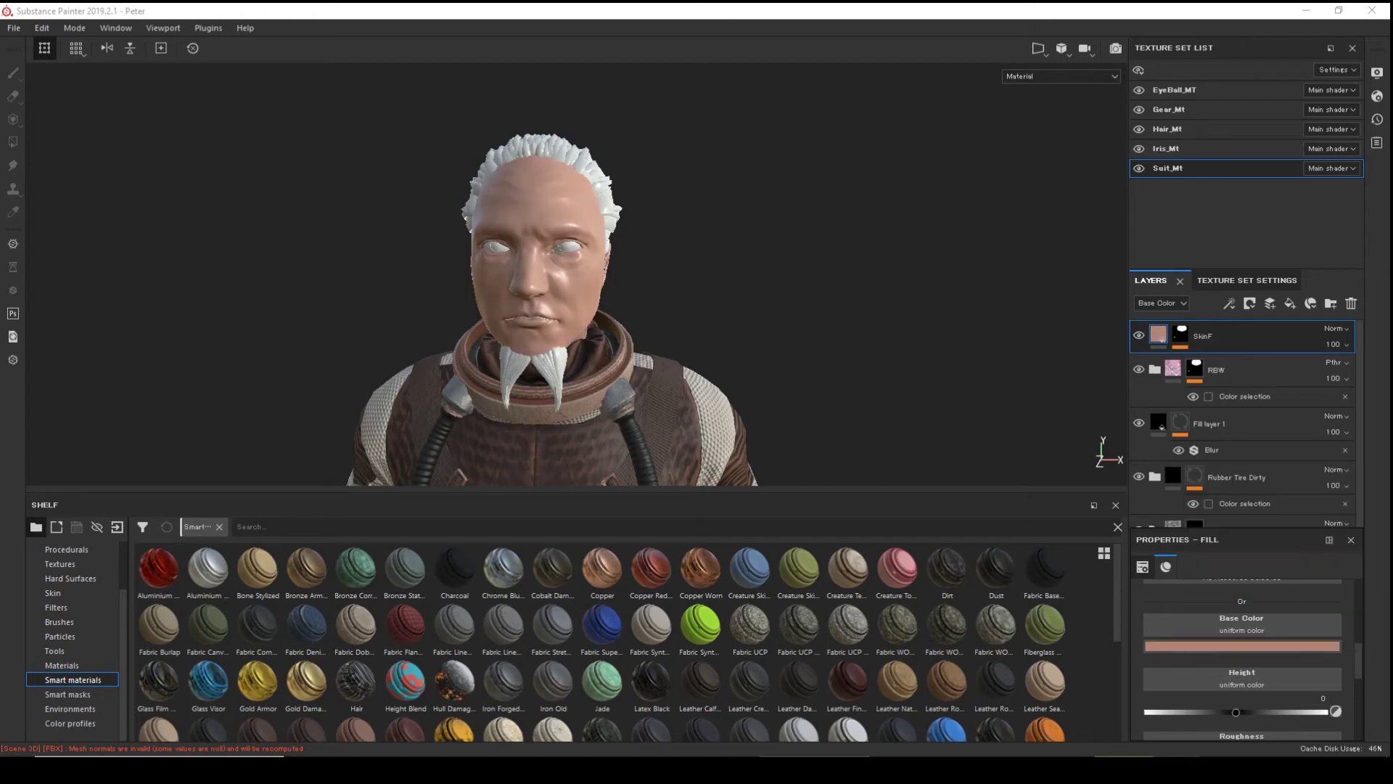
- Lower the SkinF layer's opacity to 70 and examine the blended skin from several angles
{"action": "scroll", "coordinate": [557, 296], "scroll_direction": "up", "scroll_amount": 1}
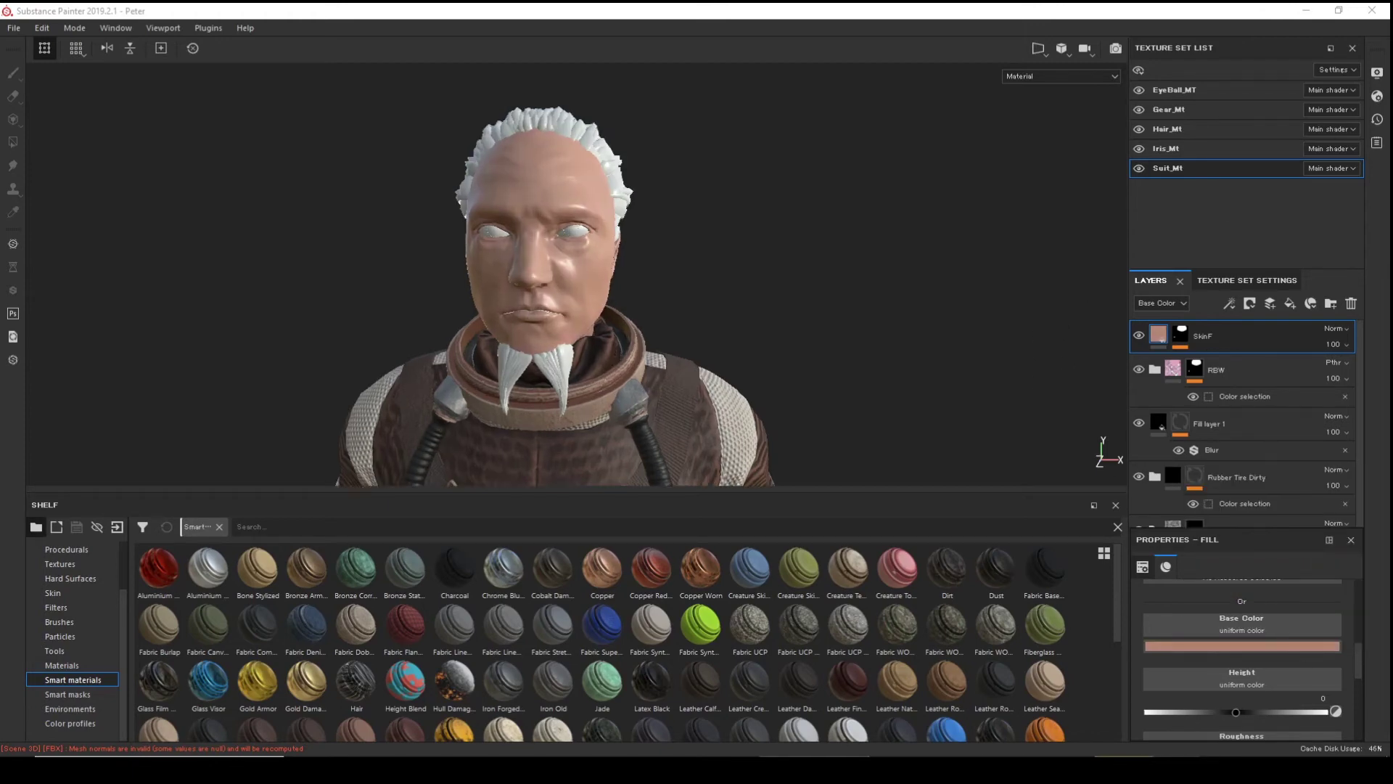
{"action": "left_click", "coordinate": [1335, 345]}
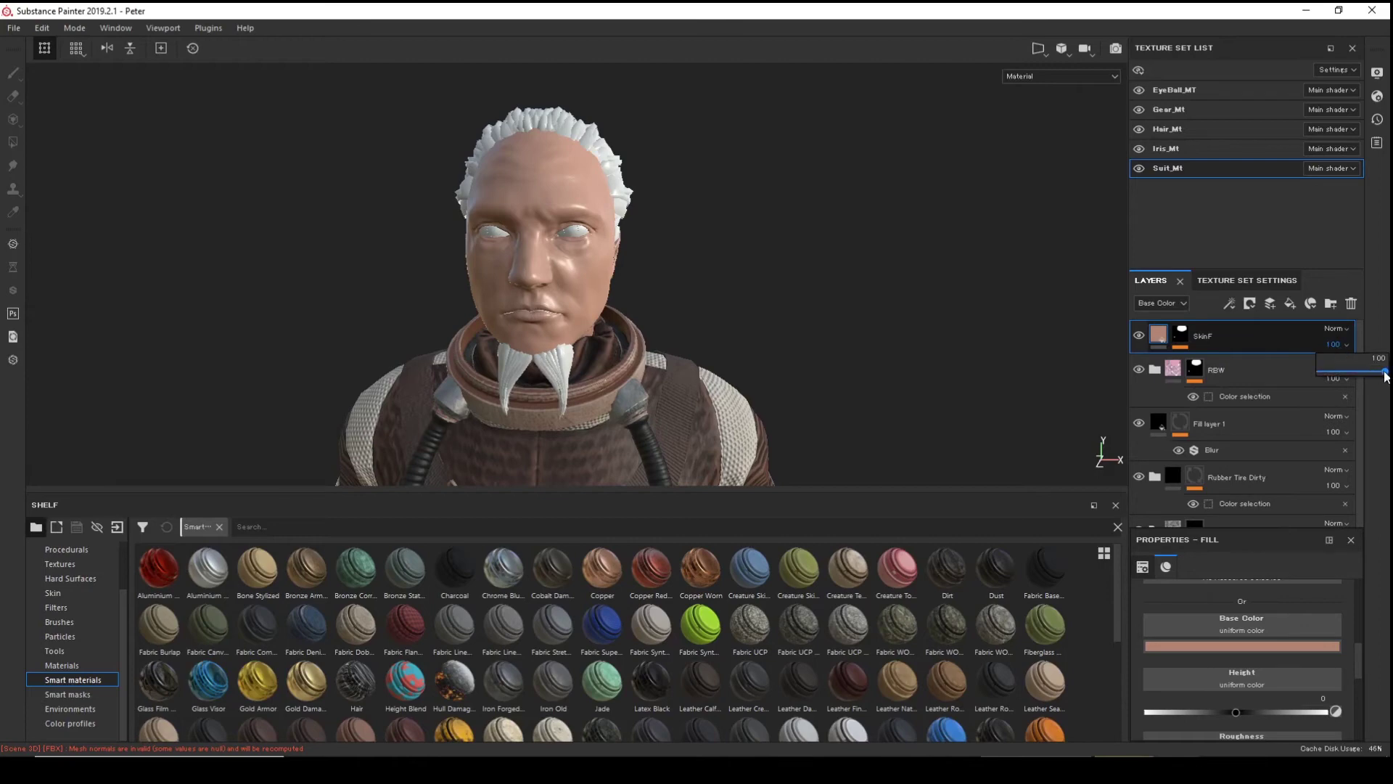
{"action": "left_click_drag", "start_coordinate": [1383, 372], "coordinate": [1366, 373]}
{"action": "left_click_drag", "start_coordinate": [721, 254], "coordinate": [541, 255], "text": "alt"}
{"action": "middle_click_drag", "start_coordinate": [627, 262], "coordinate": [642, 319], "text": "alt"}
{"action": "right_click_drag", "start_coordinate": [870, 290], "coordinate": [1088, 274], "text": "alt"}
{"action": "left_click_drag", "start_coordinate": [1088, 273], "coordinate": [718, 272], "text": "alt"}
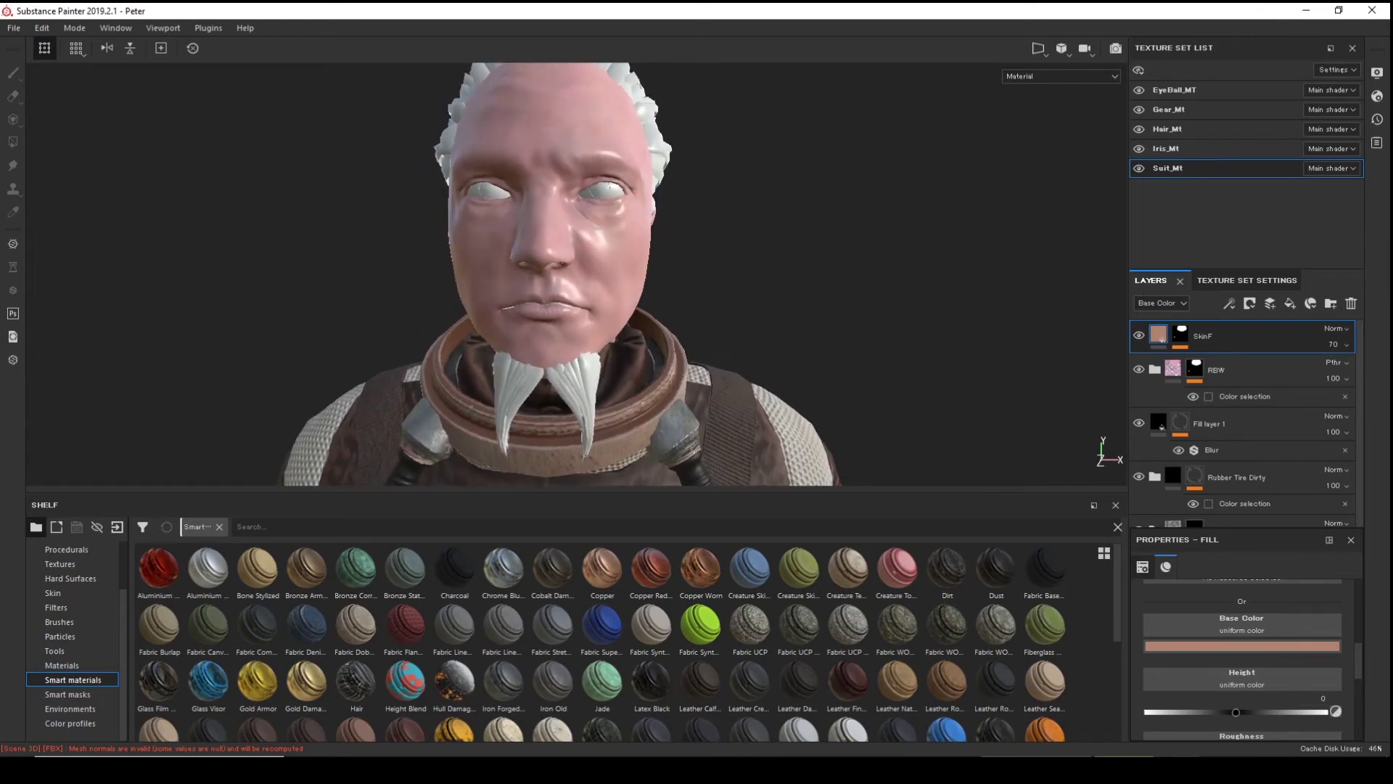
{"action": "left_click_drag", "start_coordinate": [772, 207], "coordinate": [879, 269], "text": "alt"}
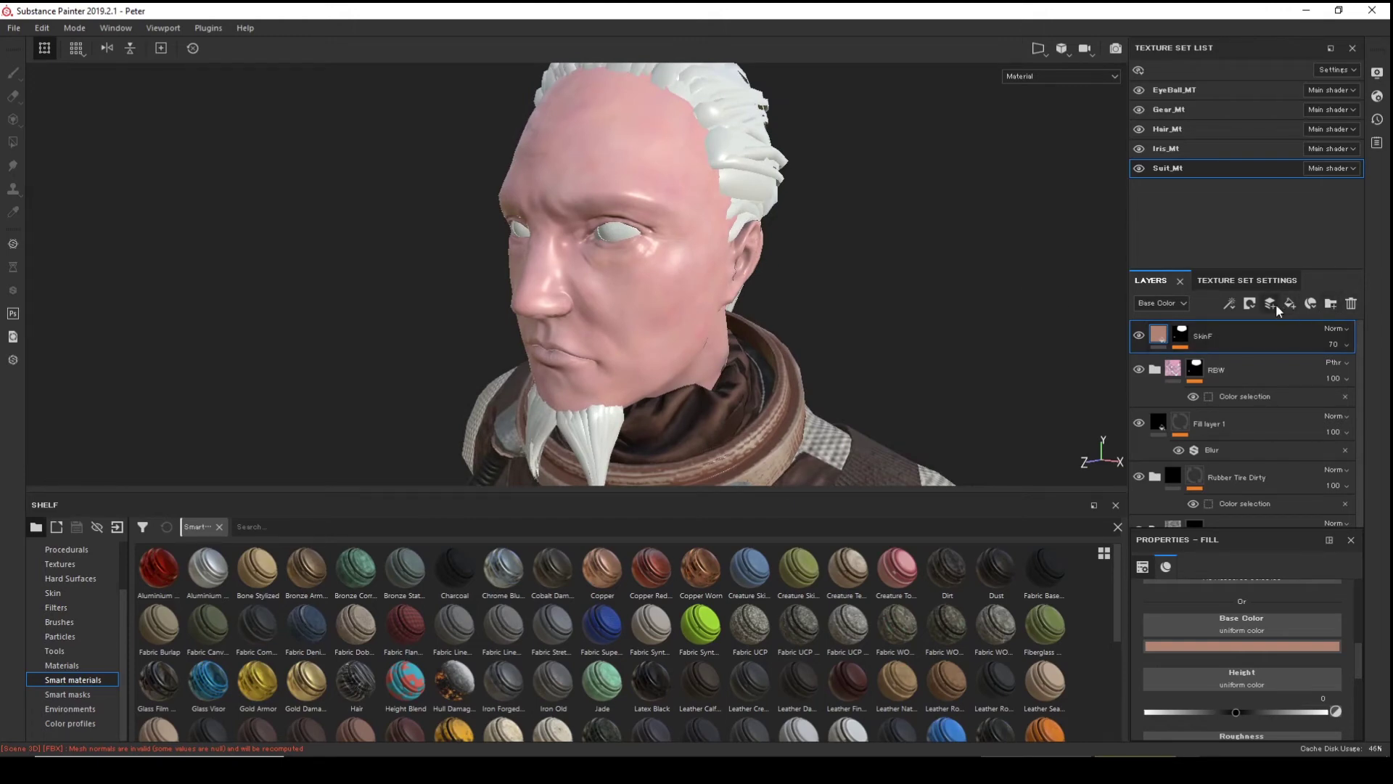
- Add a new paint layer above SkinF and give it an HSL Perceptive filter
{"action": "left_click", "coordinate": [1276, 308]}
{"action": "right_click", "coordinate": [1221, 335]}
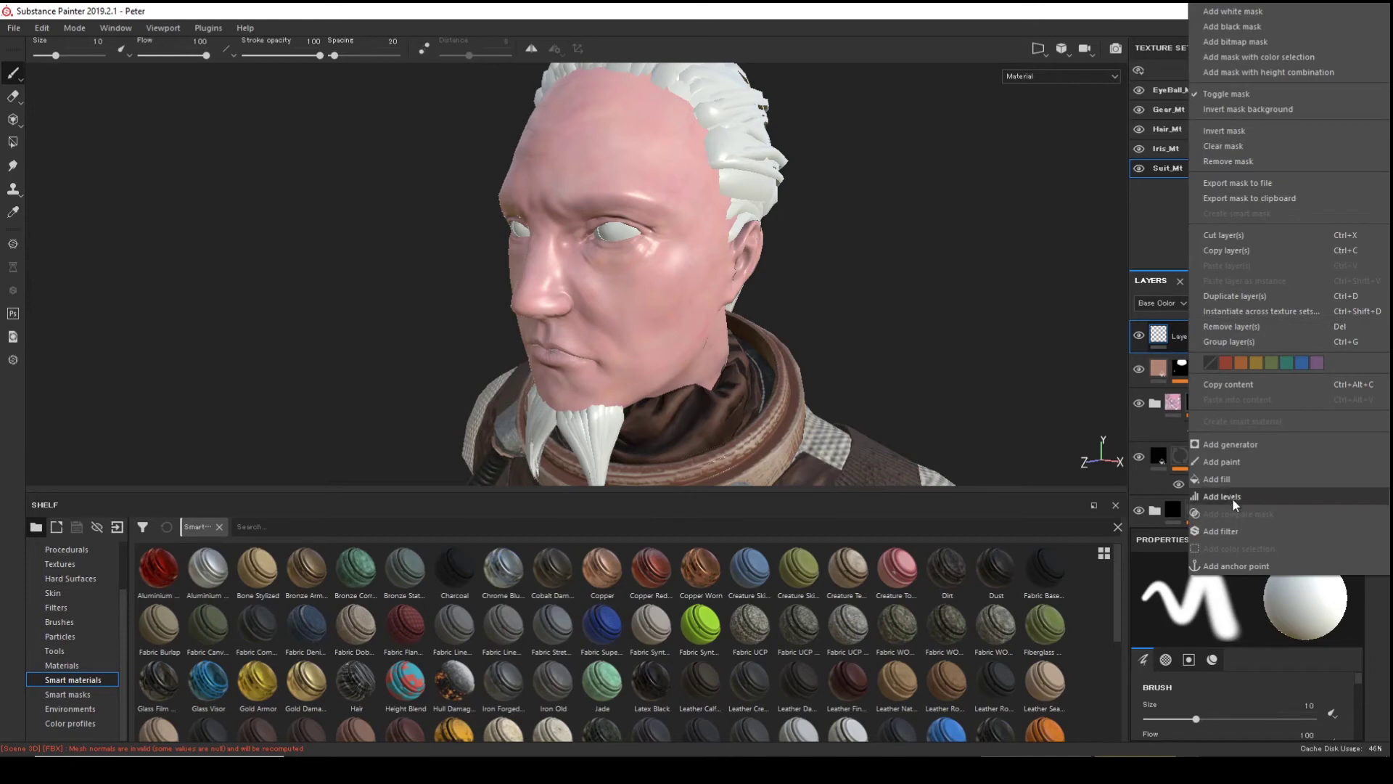
{"action": "left_click", "coordinate": [1227, 531]}
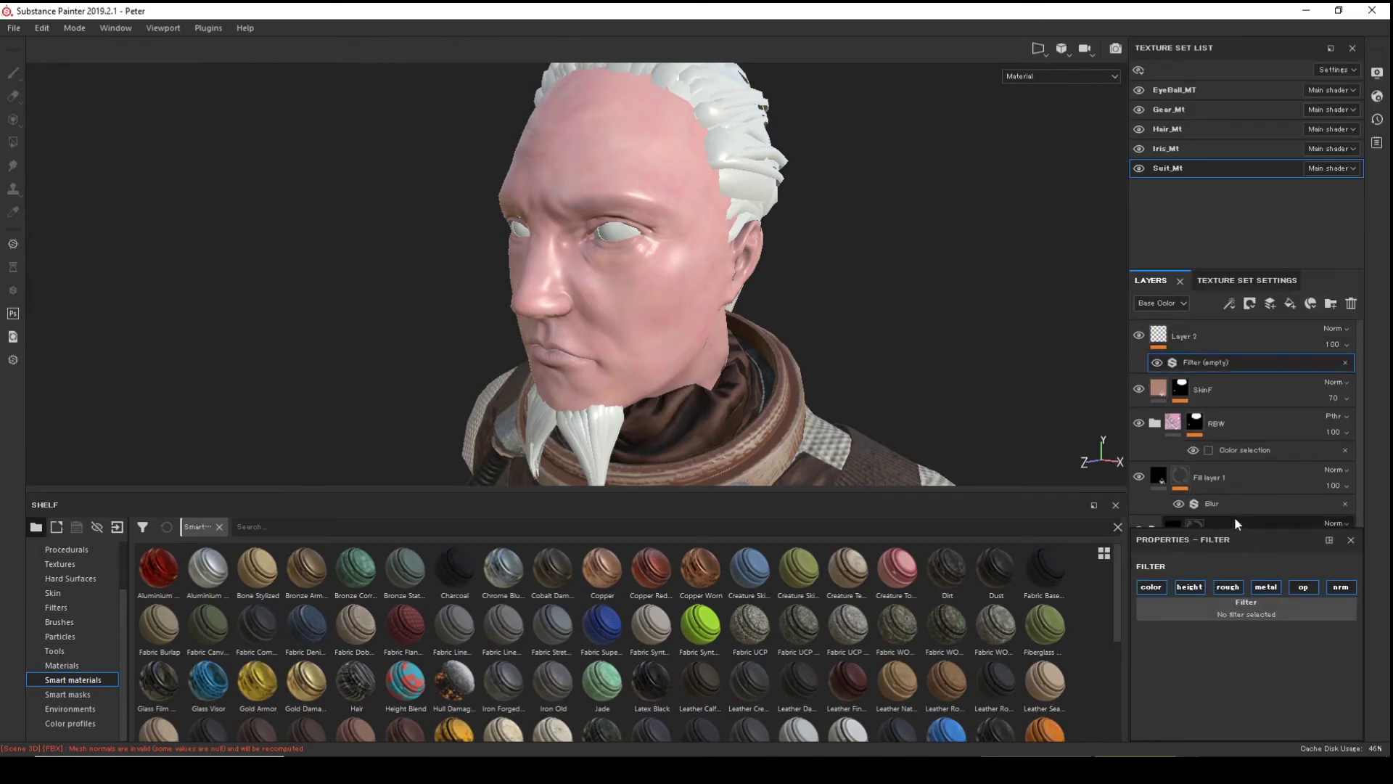
{"action": "left_click", "coordinate": [1209, 338]}
{"action": "right_click", "coordinate": [1209, 338]}
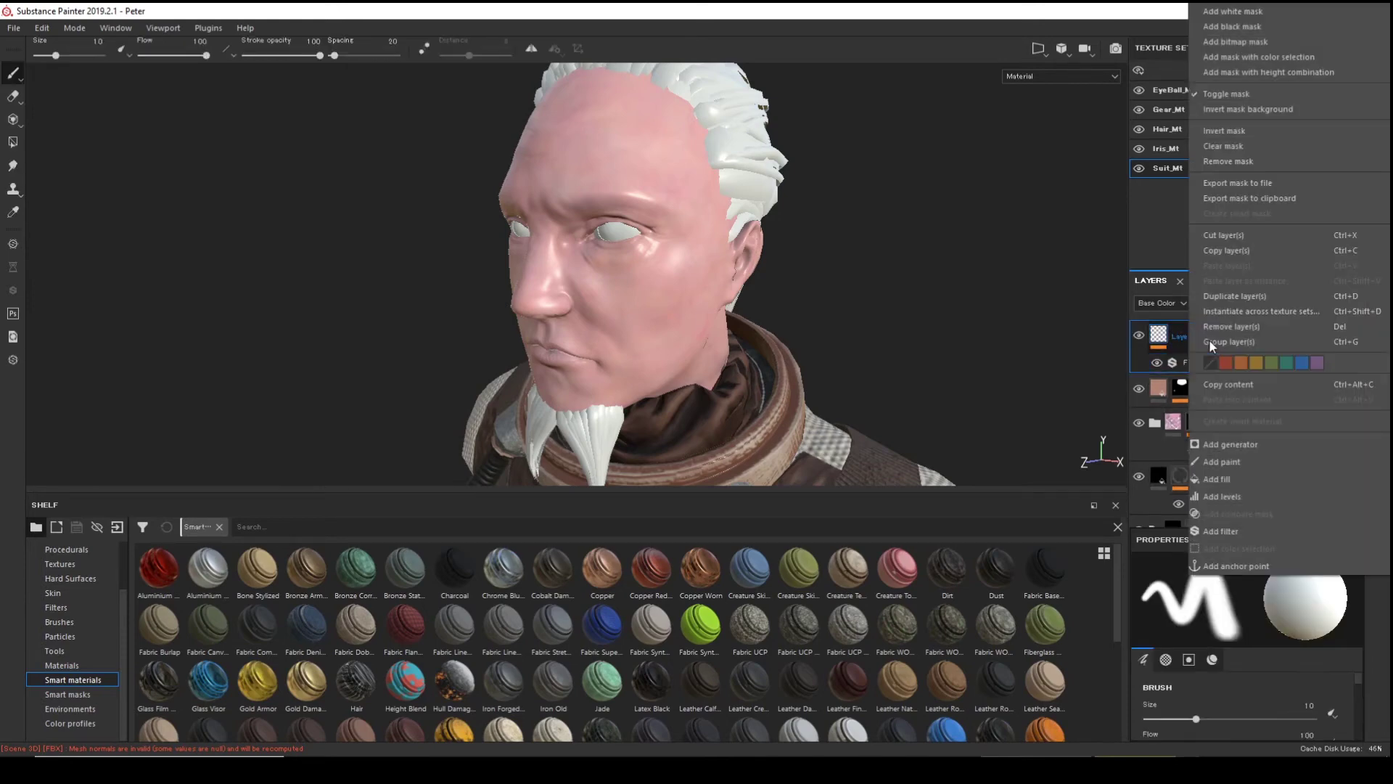
{"action": "left_click", "coordinate": [1164, 337]}
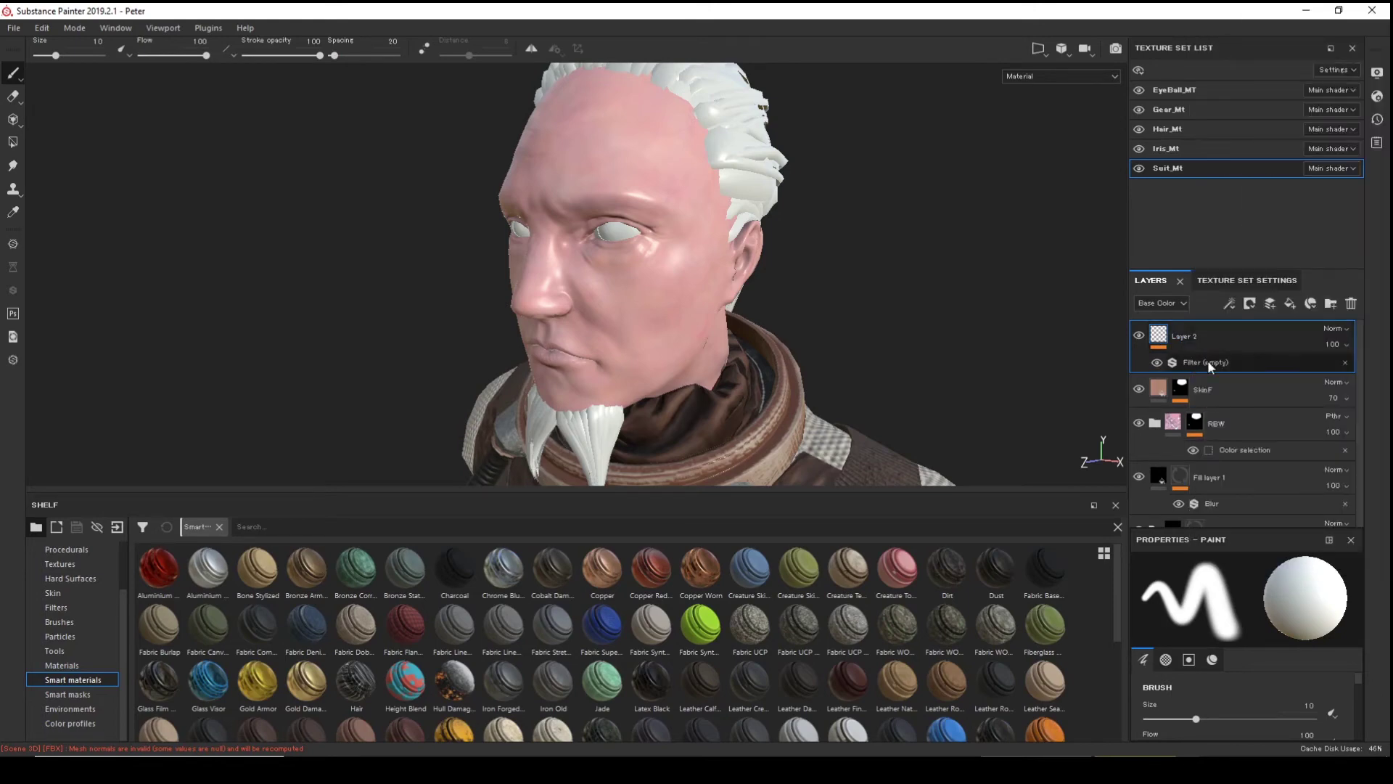
{"action": "left_click", "coordinate": [1207, 359]}
{"action": "left_click", "coordinate": [1240, 608]}
{"action": "type", "text": "hsl"}
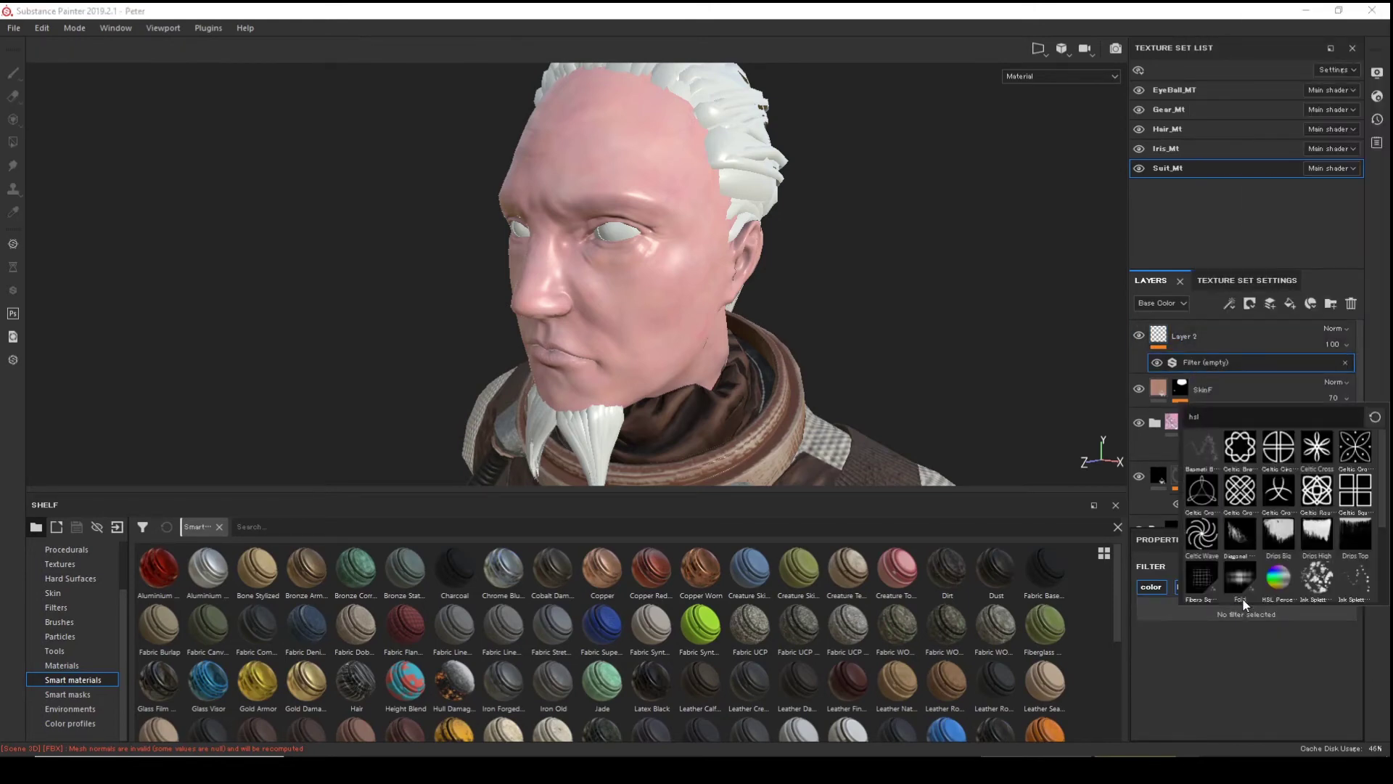
{"action": "left_click", "coordinate": [1275, 580]}
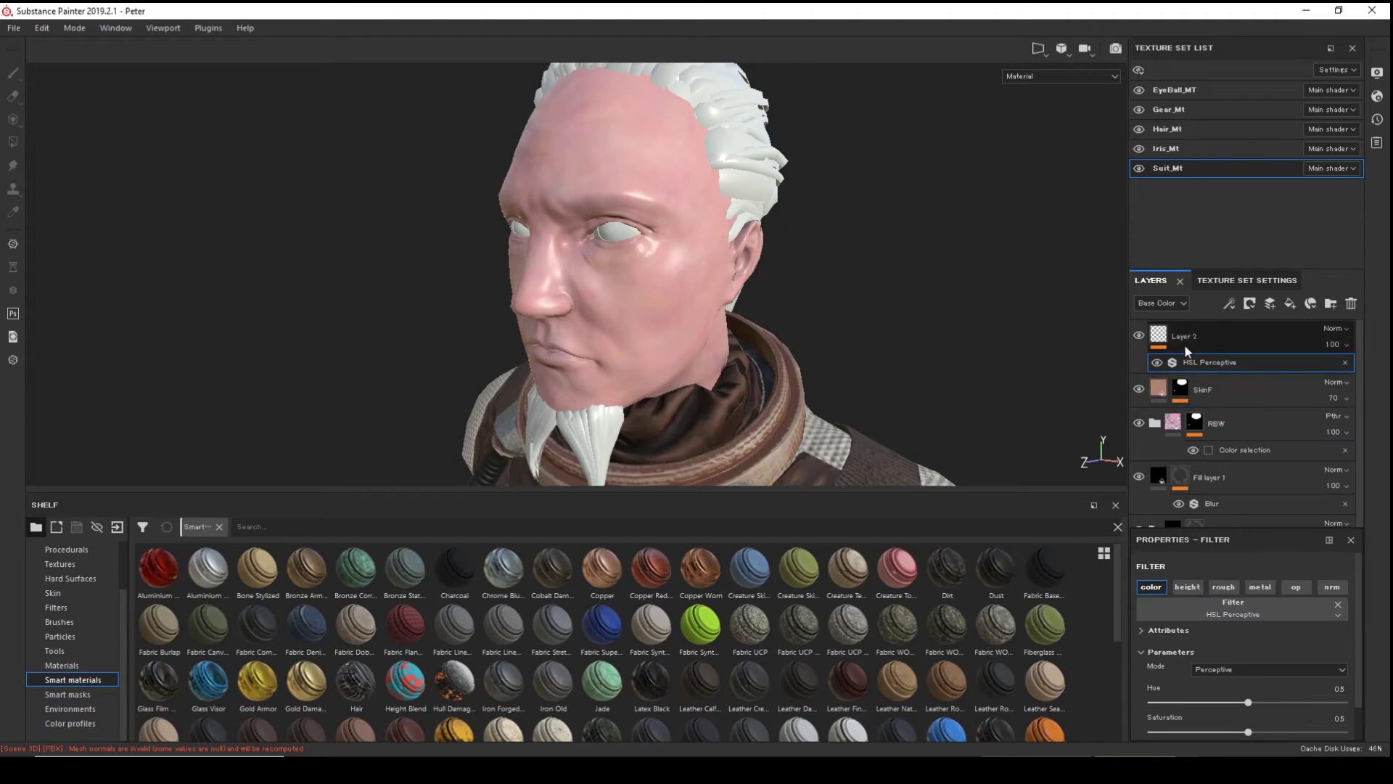
- Set the HSL layer's blending mode to Passthrough and its filter's hue to about 0.52 and saturation to 0.53
{"action": "left_click", "coordinate": [1337, 330]}
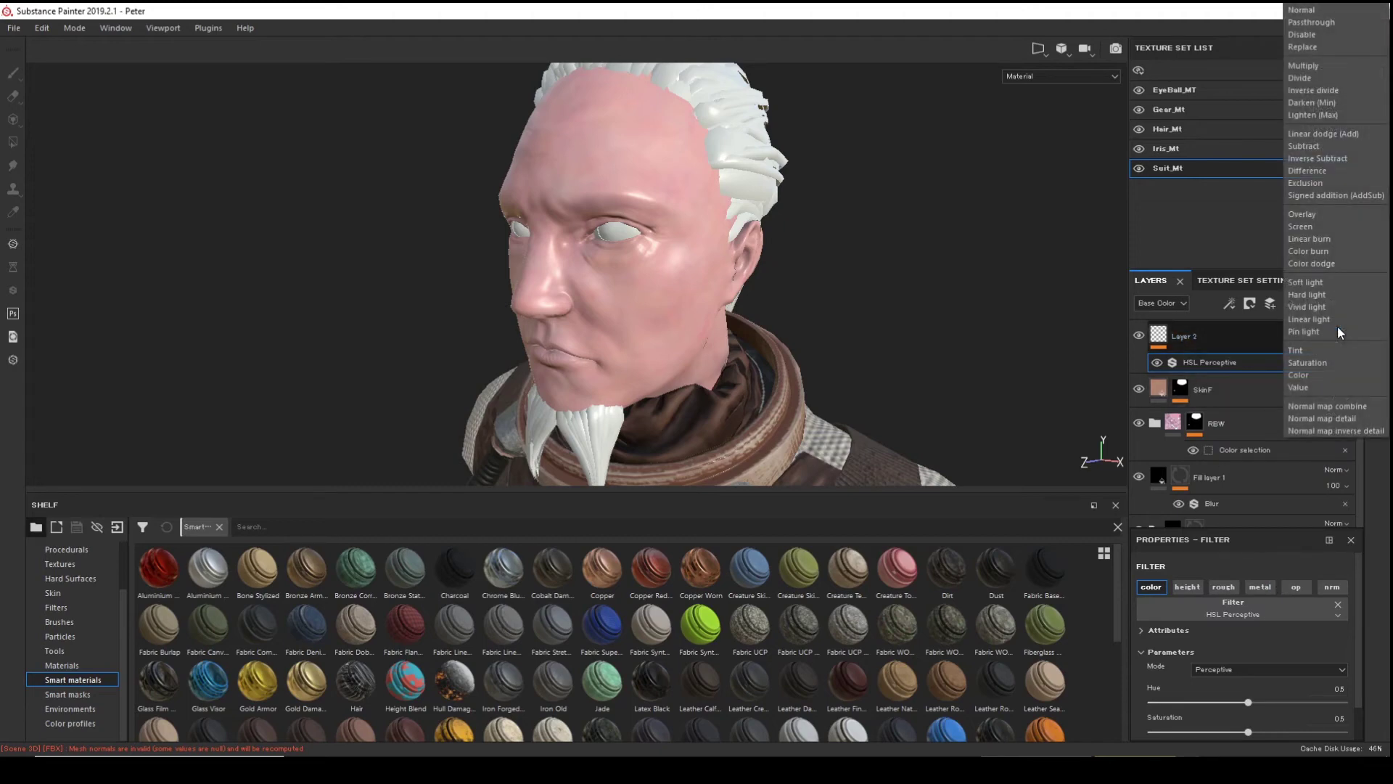
{"action": "left_click", "coordinate": [1307, 22]}
{"action": "scroll", "coordinate": [1221, 682], "scroll_direction": "down", "scroll_amount": 1}
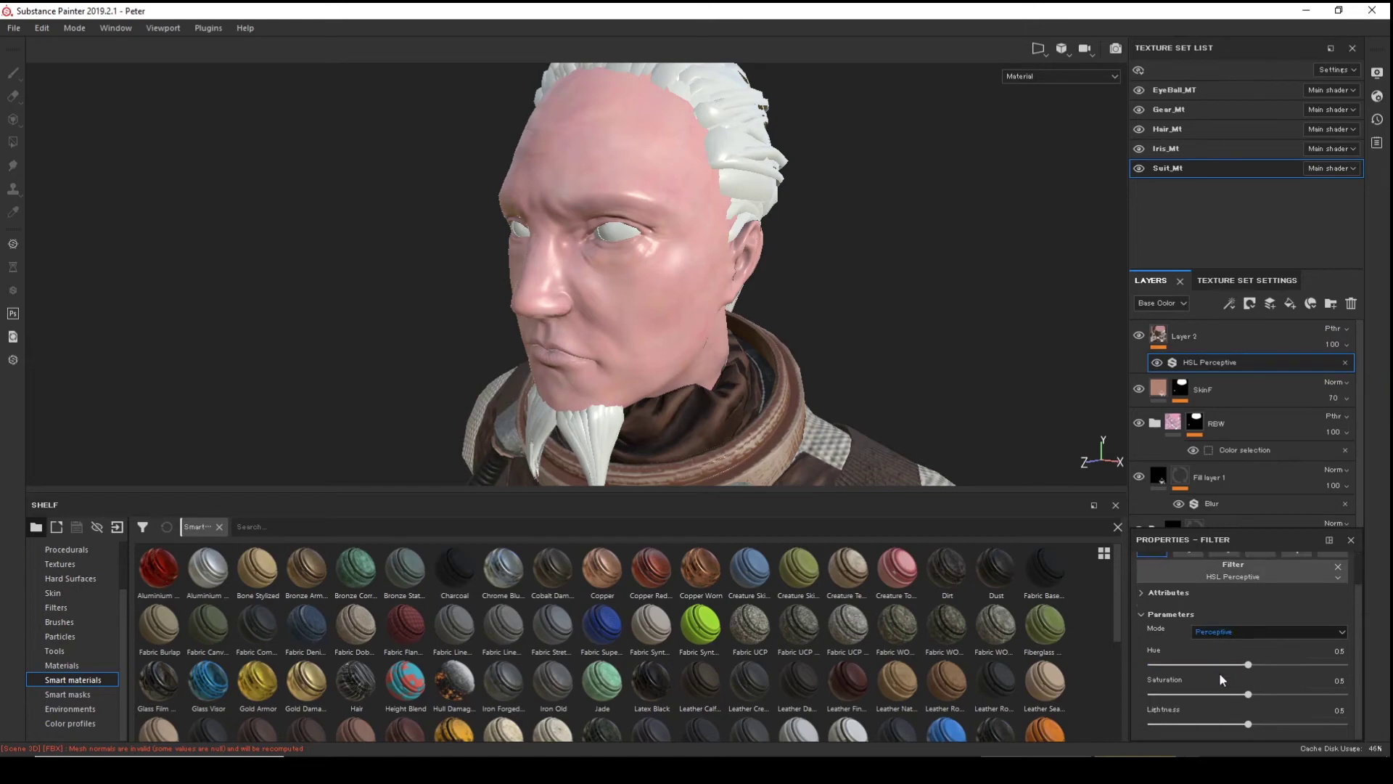
{"action": "mouse_move", "coordinate": [1246, 666]}
{"action": "left_mouse_down"}
{"action": "mouse_move", "coordinate": [1268, 665]}
{"action": "mouse_move", "coordinate": [1250, 665]}
{"action": "left_mouse_up"}
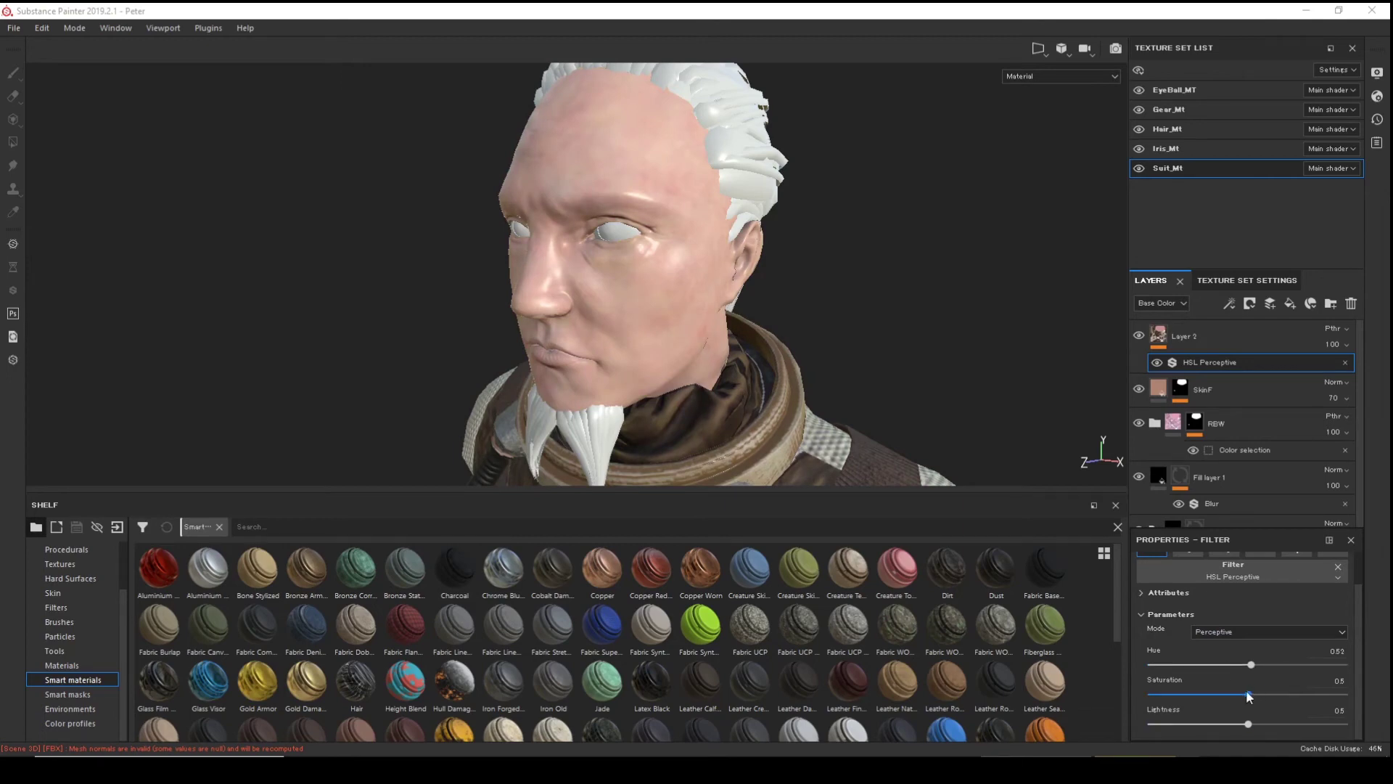
{"action": "mouse_move", "coordinate": [1248, 694]}
{"action": "left_mouse_down"}
{"action": "mouse_move", "coordinate": [1230, 692]}
{"action": "mouse_move", "coordinate": [1243, 693]}
{"action": "left_mouse_up"}
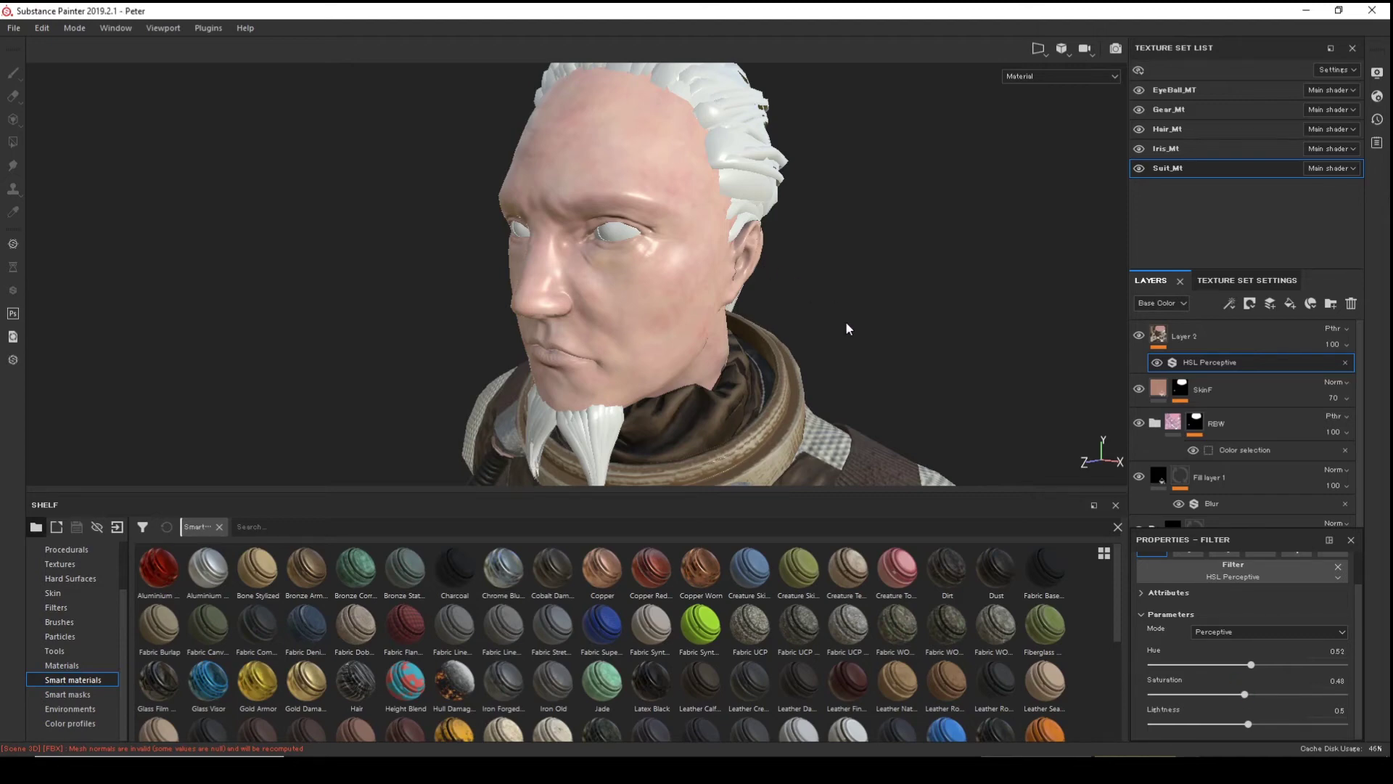
{"action": "left_click_drag", "start_coordinate": [821, 307], "coordinate": [737, 319], "text": "alt"}
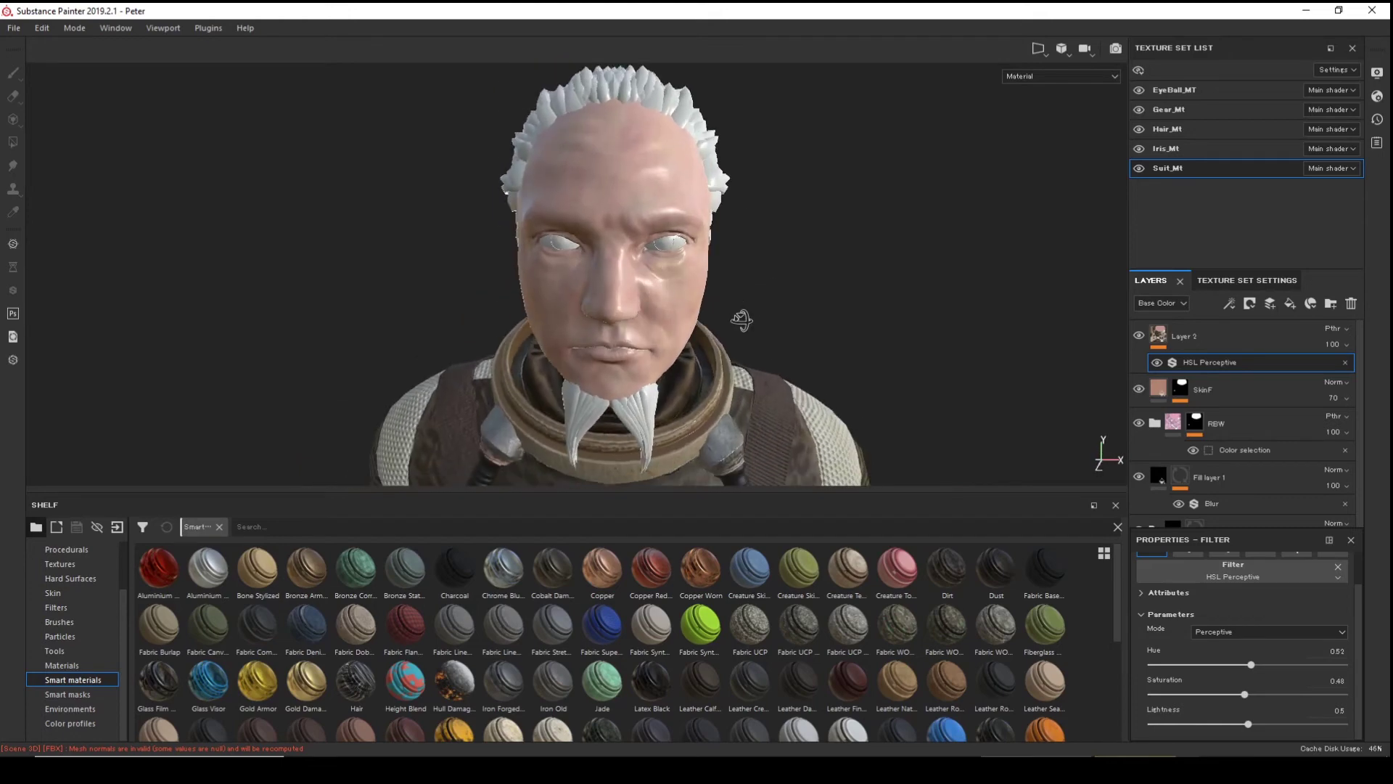
{"action": "middle_click_drag", "start_coordinate": [737, 320], "coordinate": [755, 258], "text": "alt"}
{"action": "left_click_drag", "start_coordinate": [777, 296], "coordinate": [1081, 428], "text": "alt"}
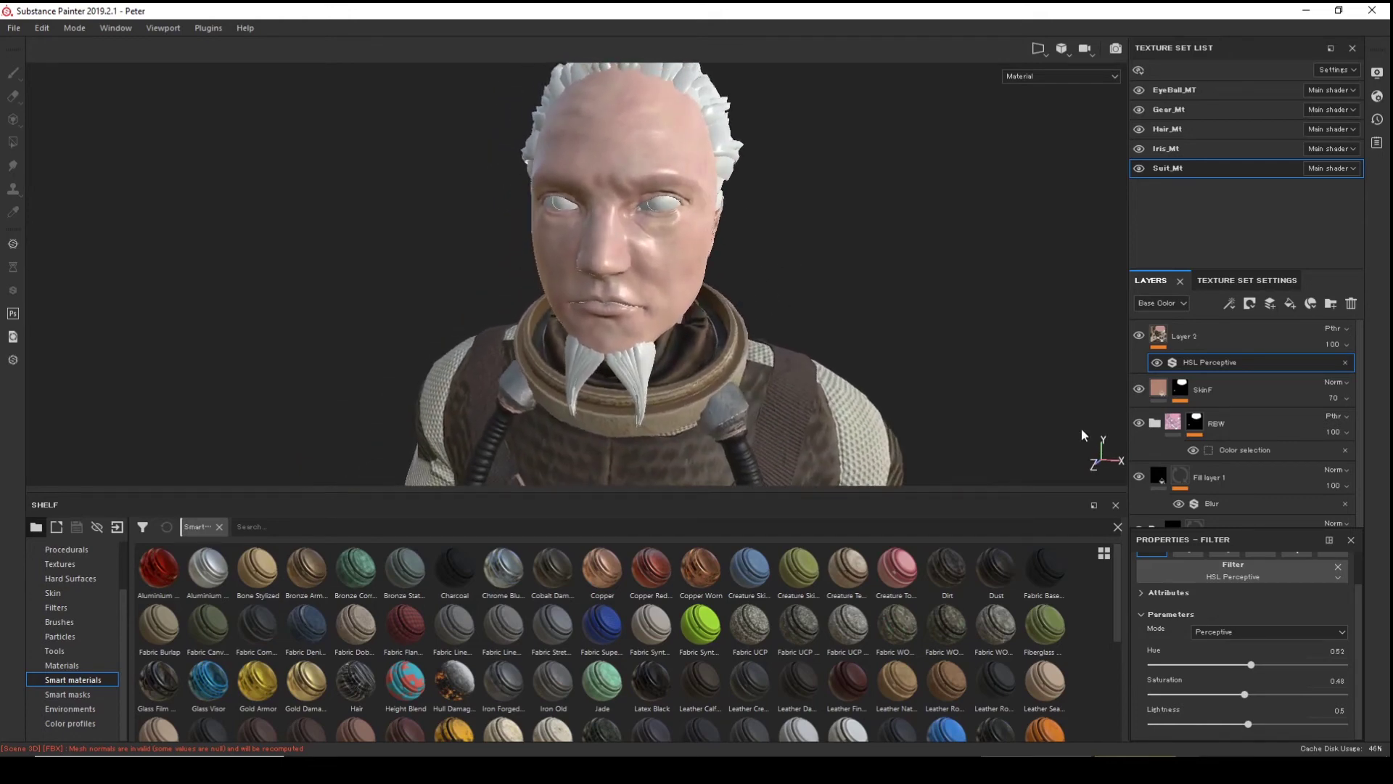
{"action": "left_click_drag", "start_coordinate": [1243, 695], "coordinate": [1258, 697]}
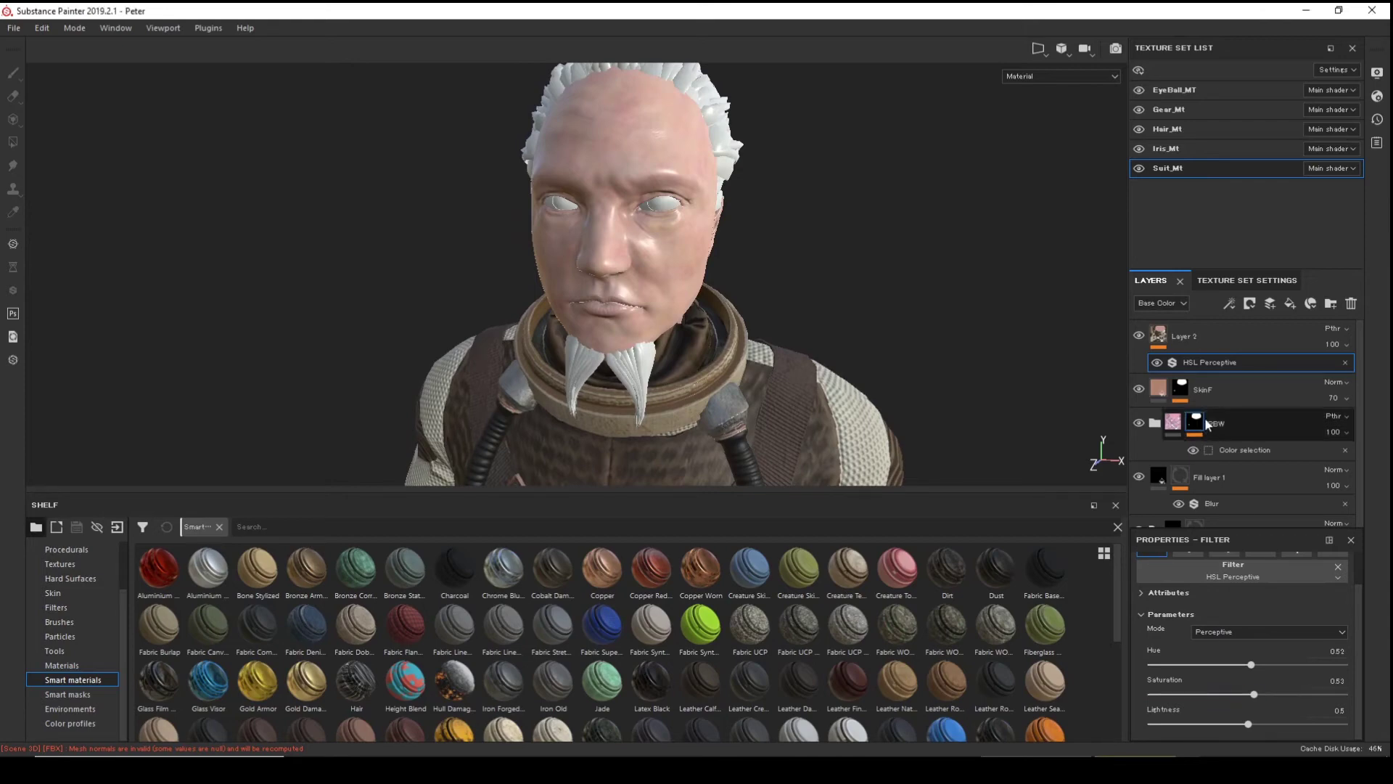
- Expand the RBW folder and move Fill layer 1 from below it to the top of the layer stack
{"action": "scroll", "coordinate": [1218, 405], "scroll_direction": "down", "scroll_amount": 1}
{"action": "scroll", "coordinate": [1195, 456], "scroll_direction": "up", "scroll_amount": 1}
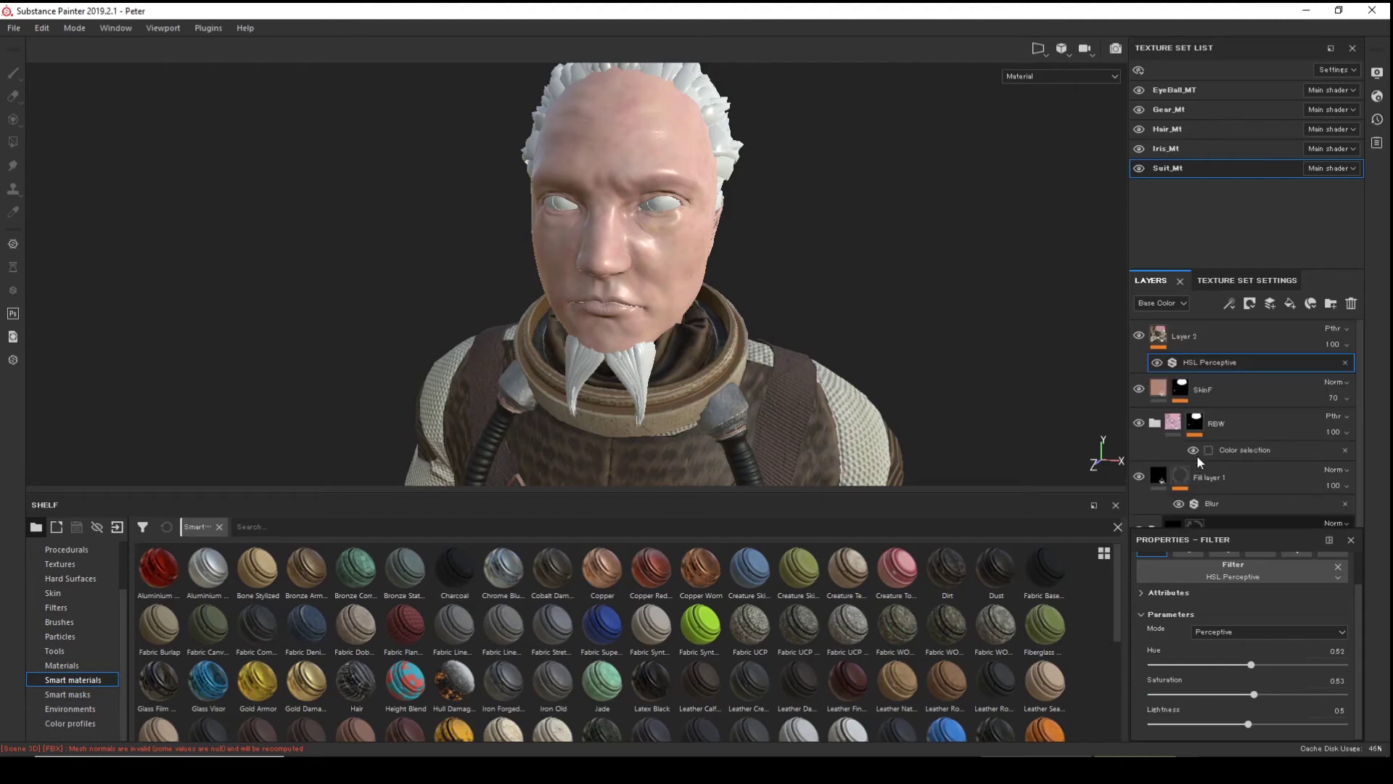
{"action": "scroll", "coordinate": [1150, 429], "scroll_direction": "down", "scroll_amount": 3}
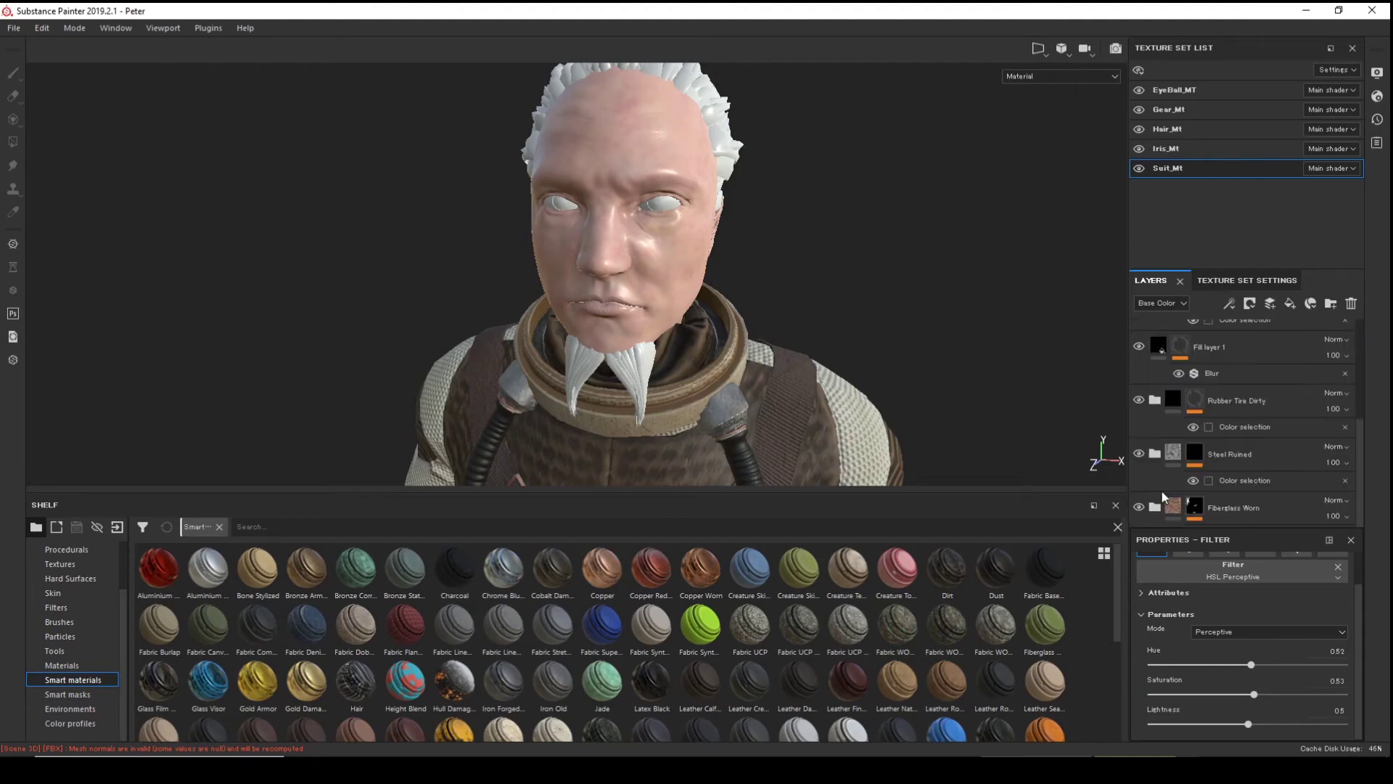
{"action": "scroll", "coordinate": [1161, 486], "scroll_direction": "up", "scroll_amount": 3}
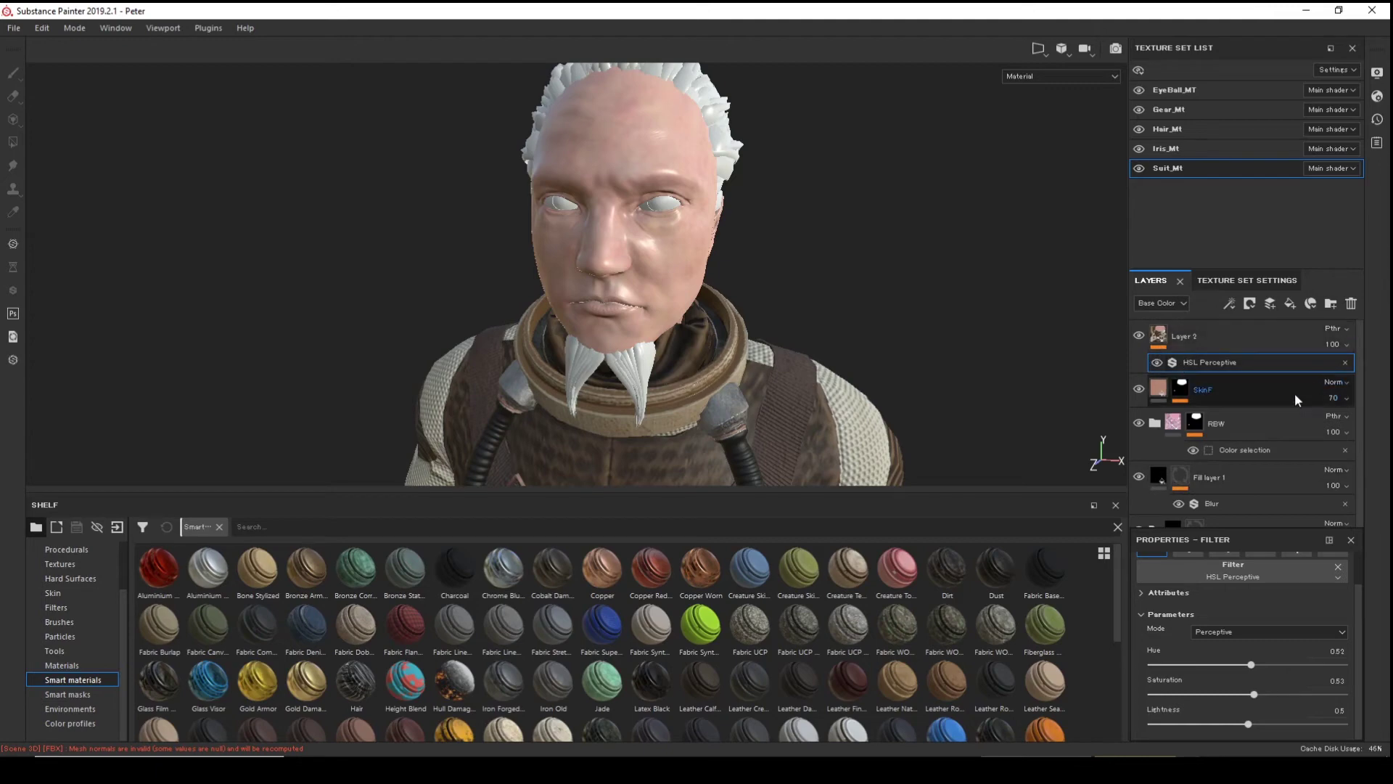
{"action": "scroll", "coordinate": [1212, 377], "scroll_direction": "down", "scroll_amount": 2}
{"action": "scroll", "coordinate": [1219, 389], "scroll_direction": "up", "scroll_amount": 2}
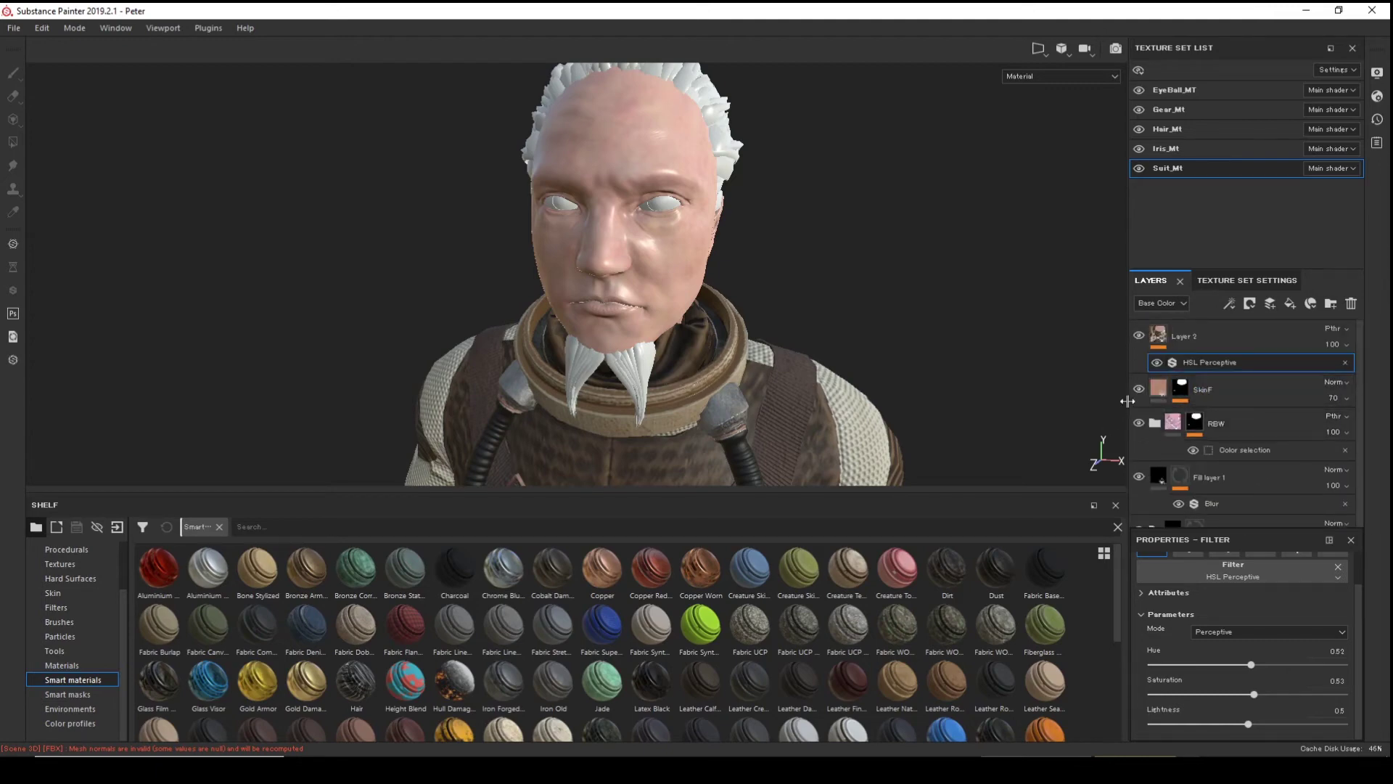
{"action": "scroll", "coordinate": [1193, 436], "scroll_direction": "down", "scroll_amount": 1}
{"action": "scroll", "coordinate": [1192, 434], "scroll_direction": "down", "scroll_amount": 2}
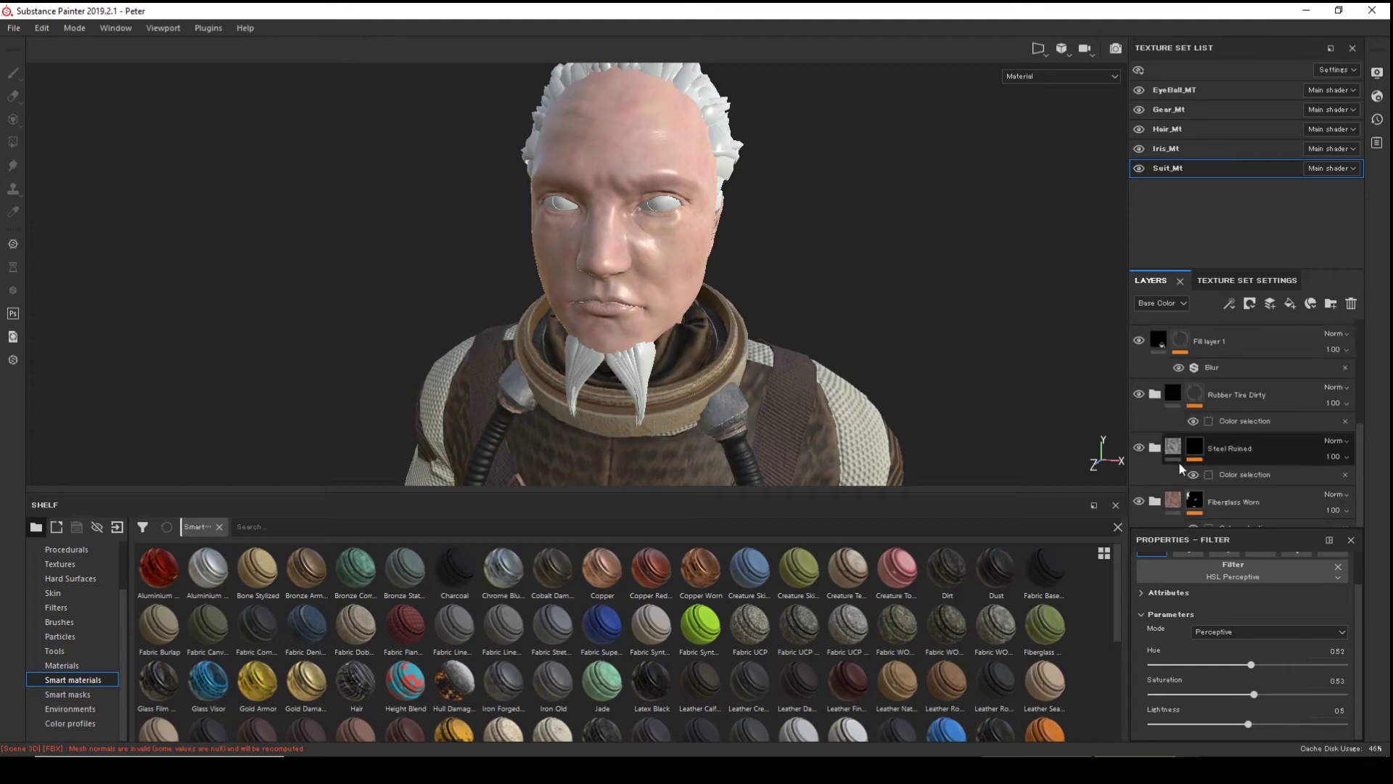
{"action": "scroll", "coordinate": [1200, 411], "scroll_direction": "up", "scroll_amount": 1}
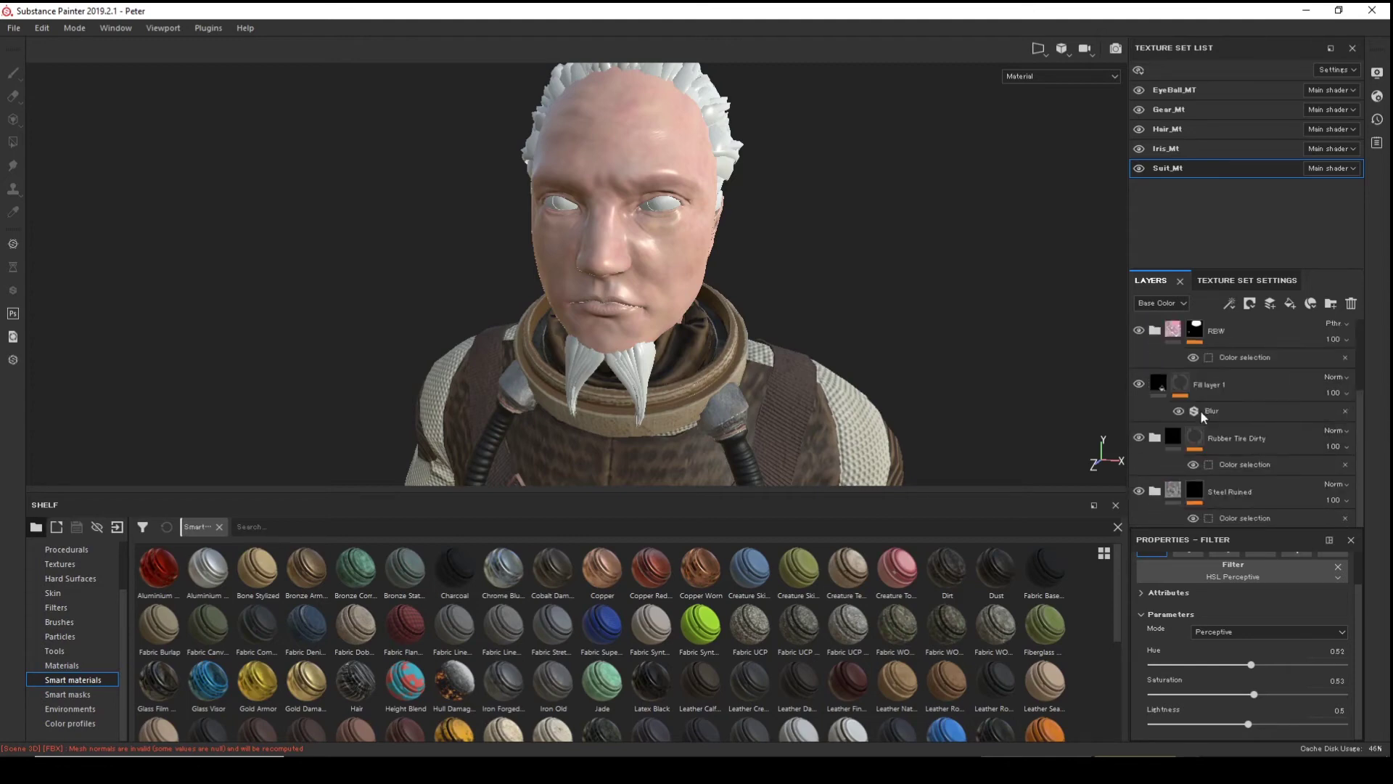
{"action": "left_click", "coordinate": [1190, 384]}
{"action": "left_click", "coordinate": [1150, 331]}
{"action": "scroll", "coordinate": [1263, 446], "scroll_direction": "down", "scroll_amount": 2}
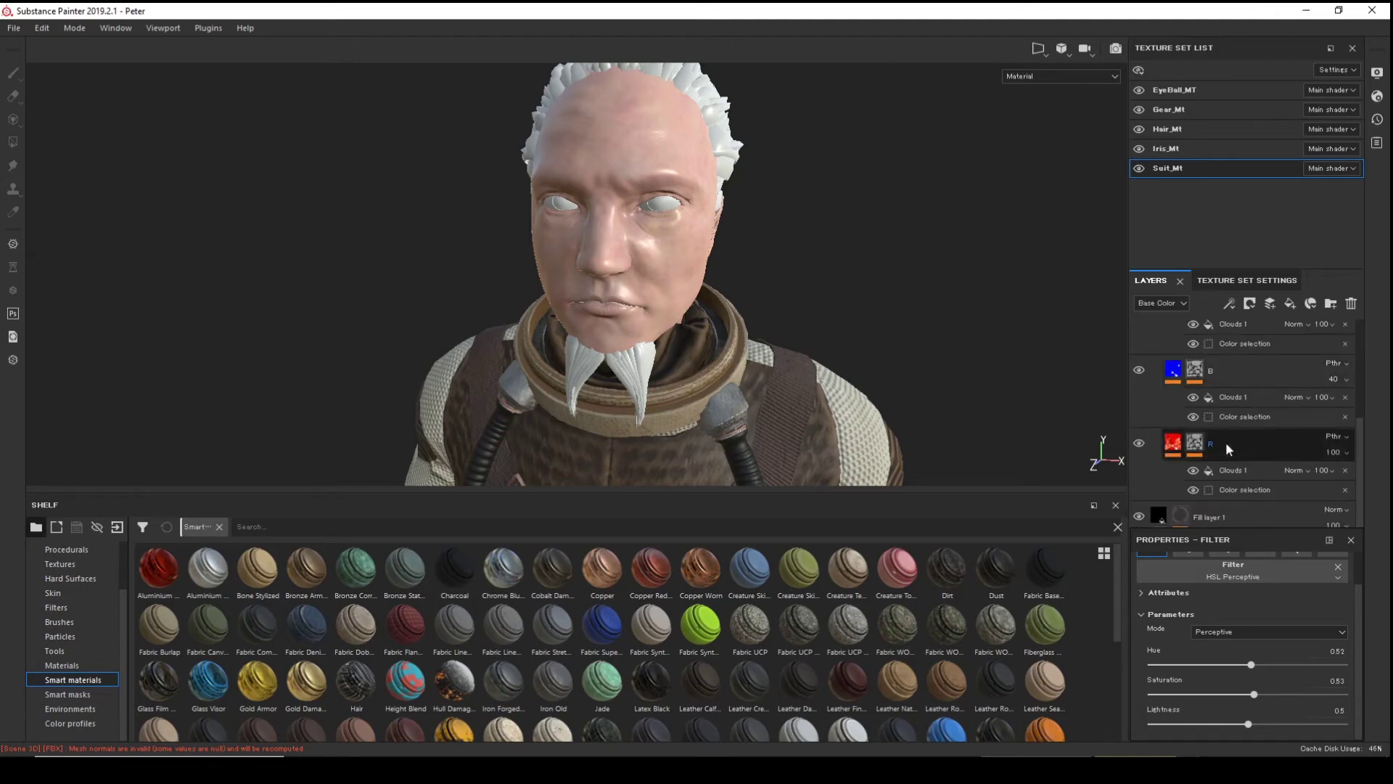
{"action": "scroll", "coordinate": [1243, 446], "scroll_direction": "down", "scroll_amount": 1}
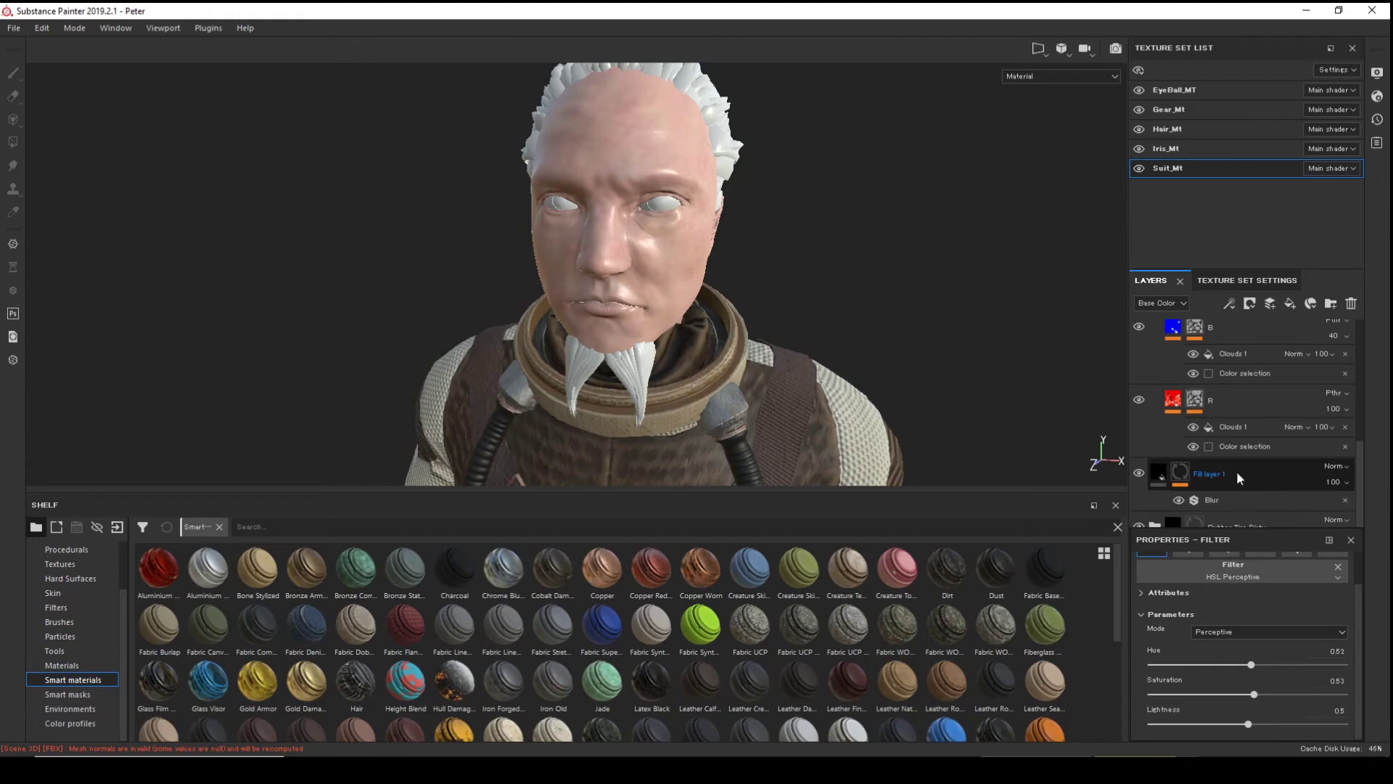
{"action": "mouse_move", "coordinate": [1236, 469]}
{"action": "left_mouse_down"}
{"action": "mouse_move", "coordinate": [1225, 333]}
{"action": "mouse_move", "coordinate": [1224, 362]}
{"action": "mouse_move", "coordinate": [1213, 328]}
{"action": "left_mouse_up"}
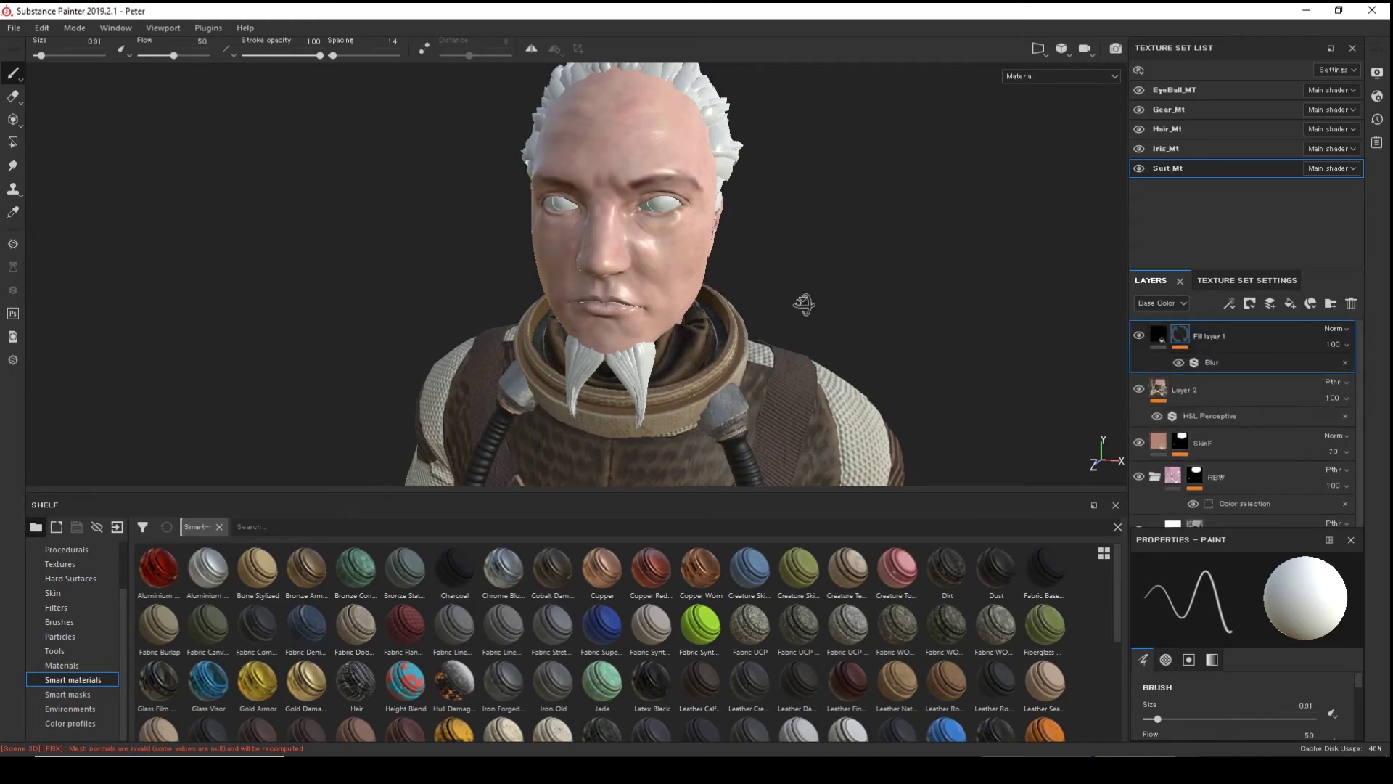
- Examine the face from a wider angle and view the Blur filter settings of Fill layer 1
{"action": "left_click_drag", "start_coordinate": [804, 304], "coordinate": [761, 324], "text": "alt"}
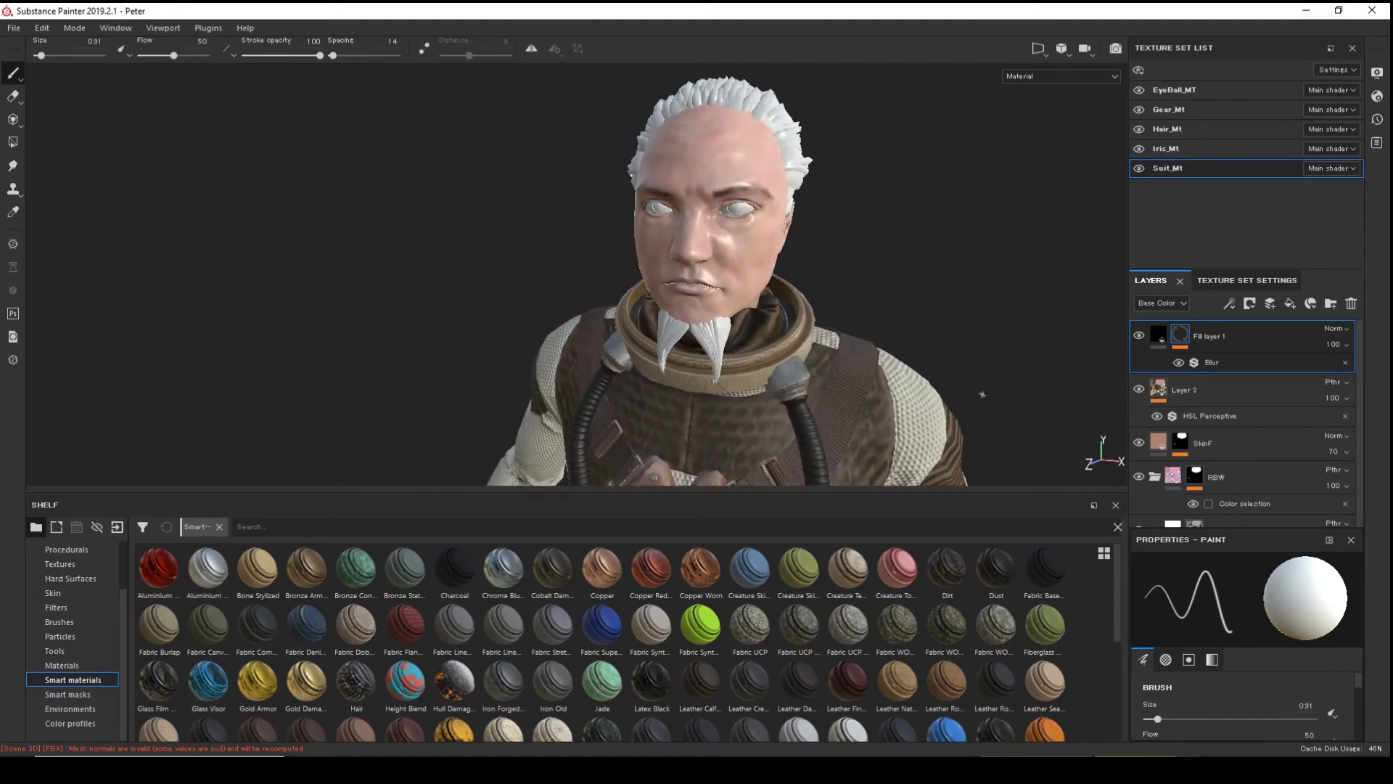
{"action": "left_click", "coordinate": [1233, 362]}
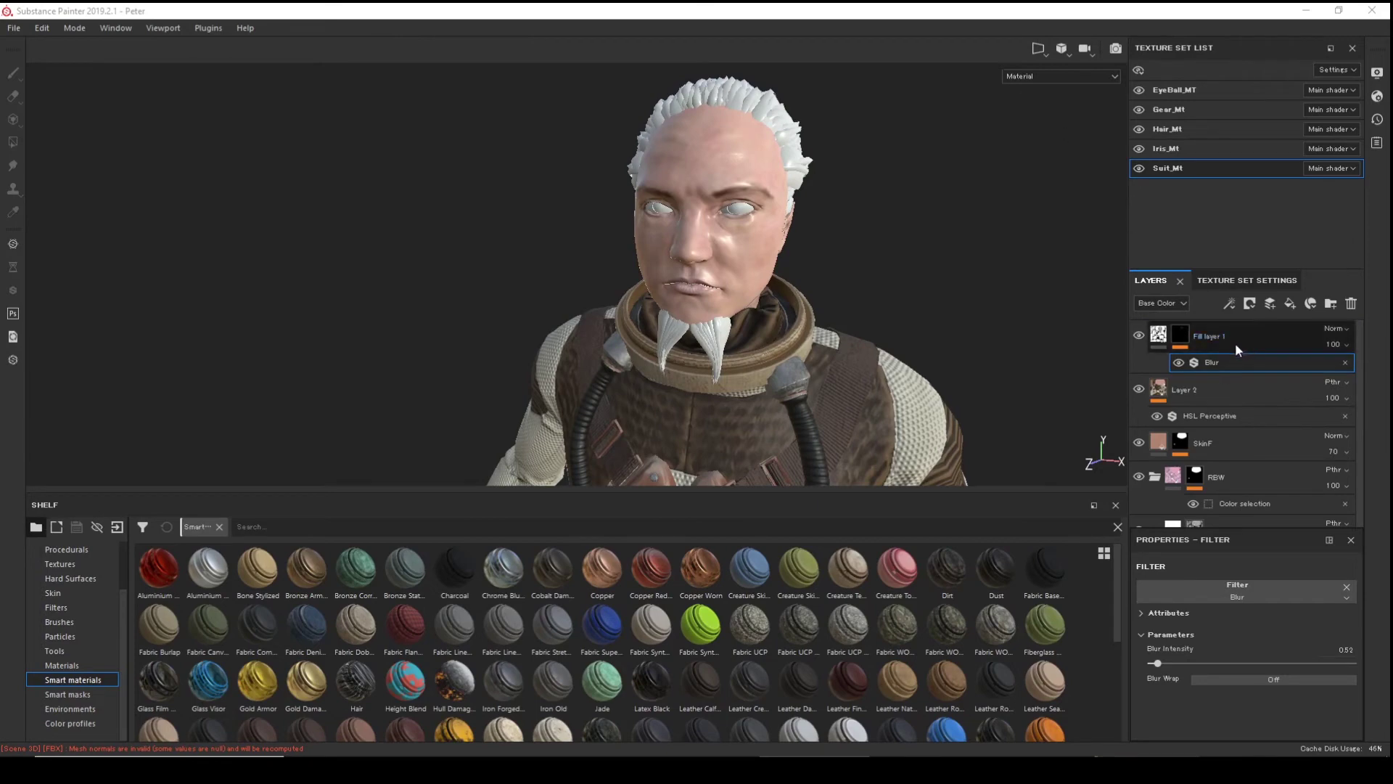
{"action": "scroll", "coordinate": [1229, 420], "scroll_direction": "down", "scroll_amount": 1}
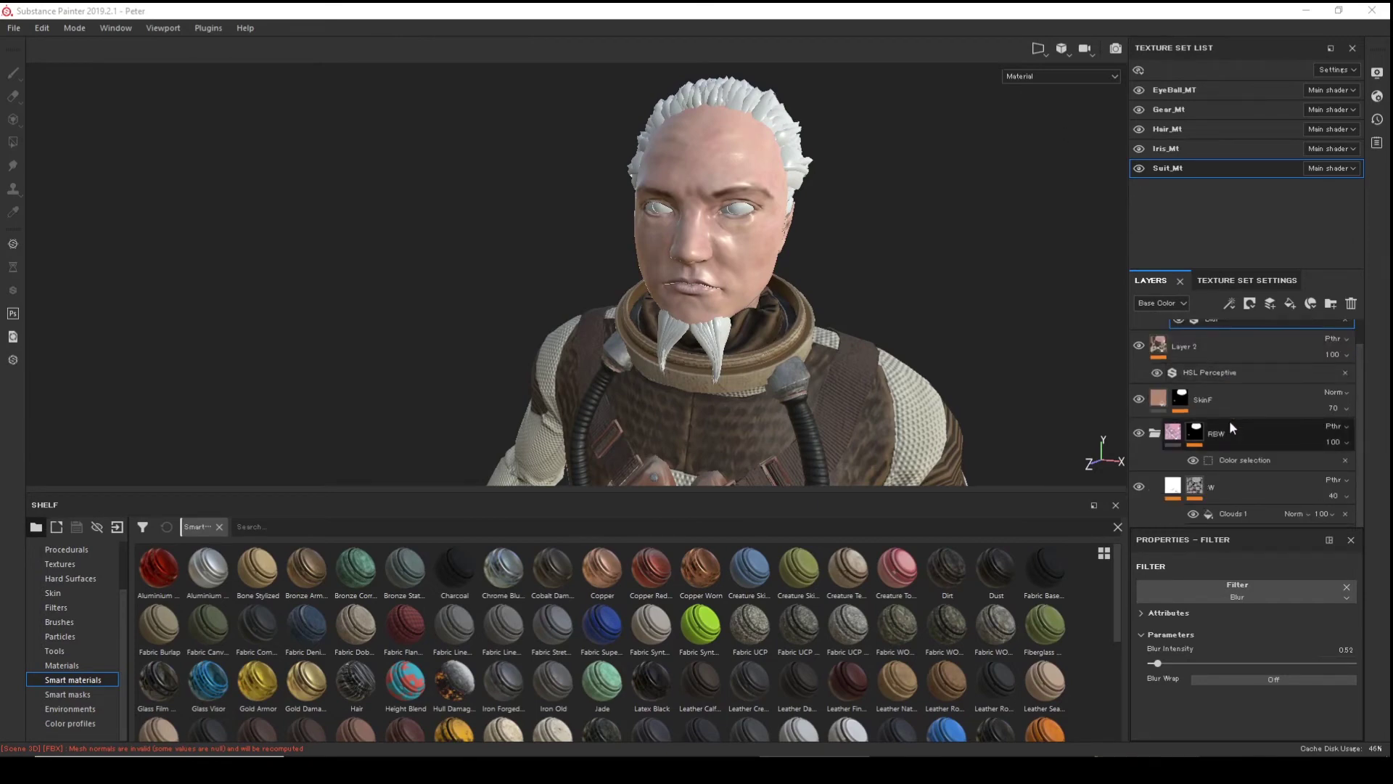
- Collapse the RBW folder and add a new fill layer named Roughness above Fill layer 1
{"action": "left_click", "coordinate": [1153, 432]}
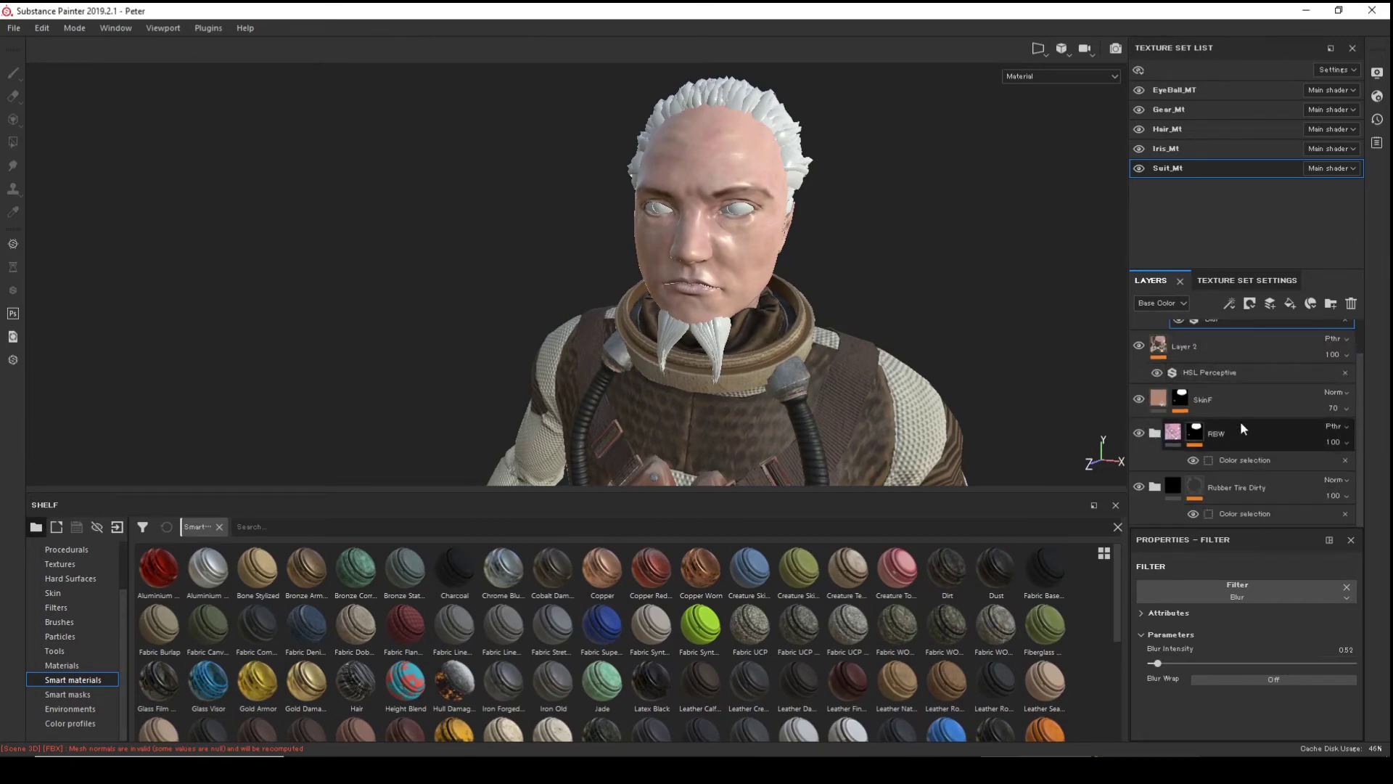
{"action": "scroll", "coordinate": [1241, 419], "scroll_direction": "up", "scroll_amount": 1}
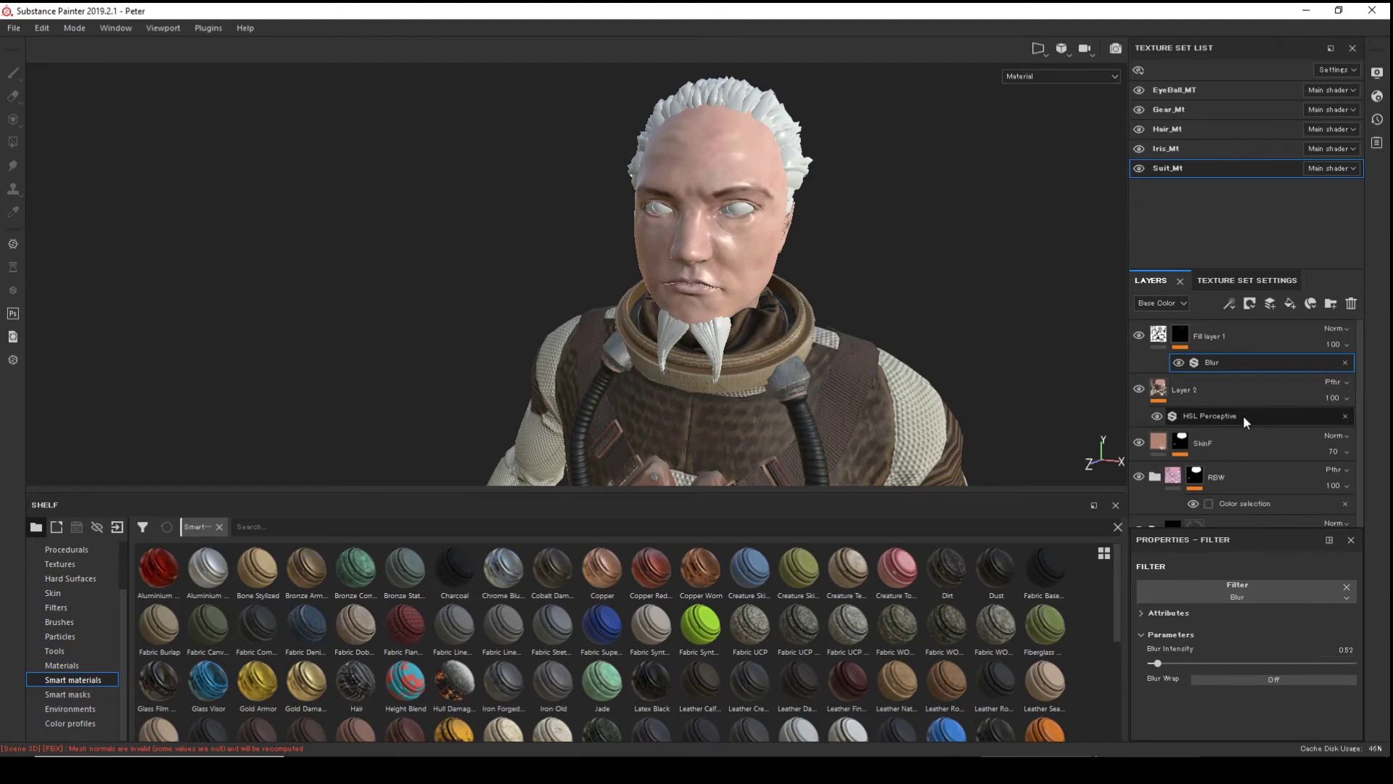
{"action": "left_click", "coordinate": [1250, 339]}
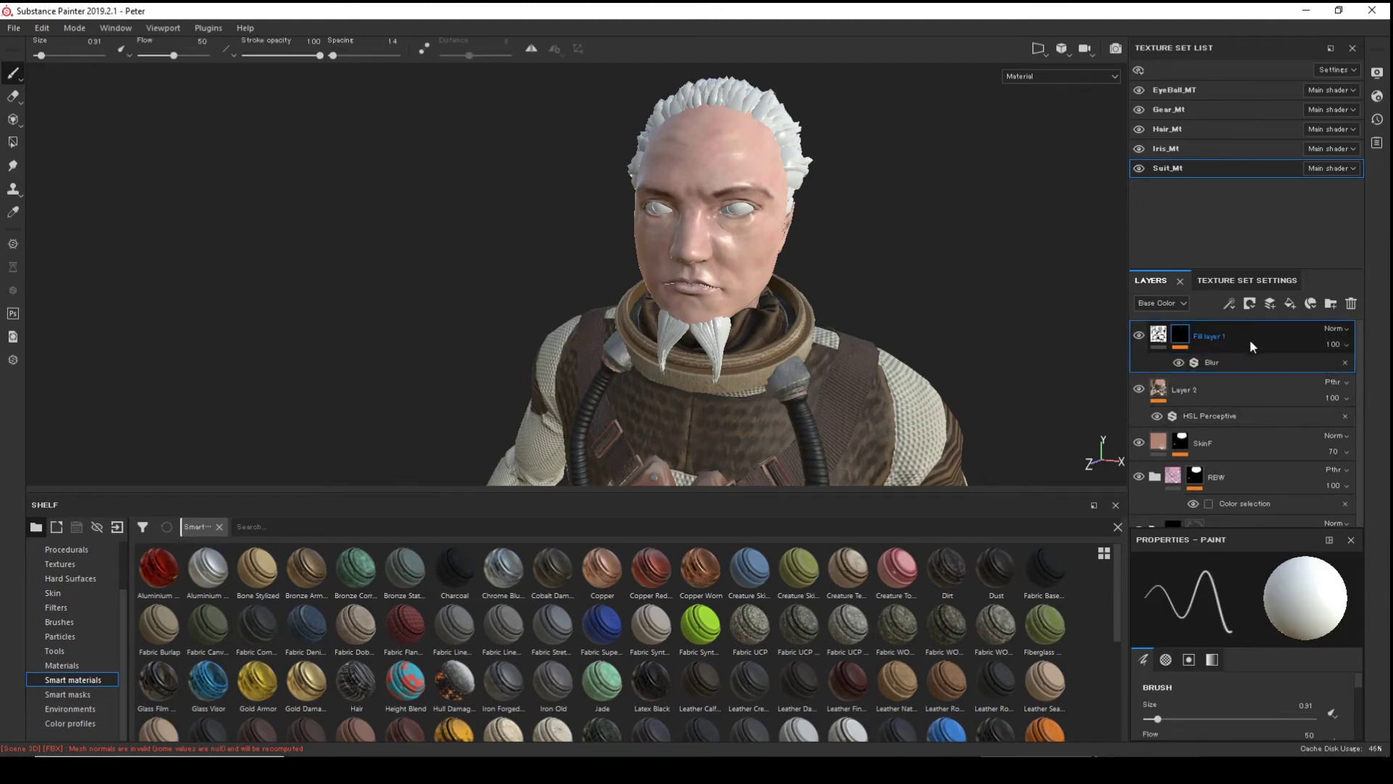
{"action": "left_click", "coordinate": [1287, 306]}
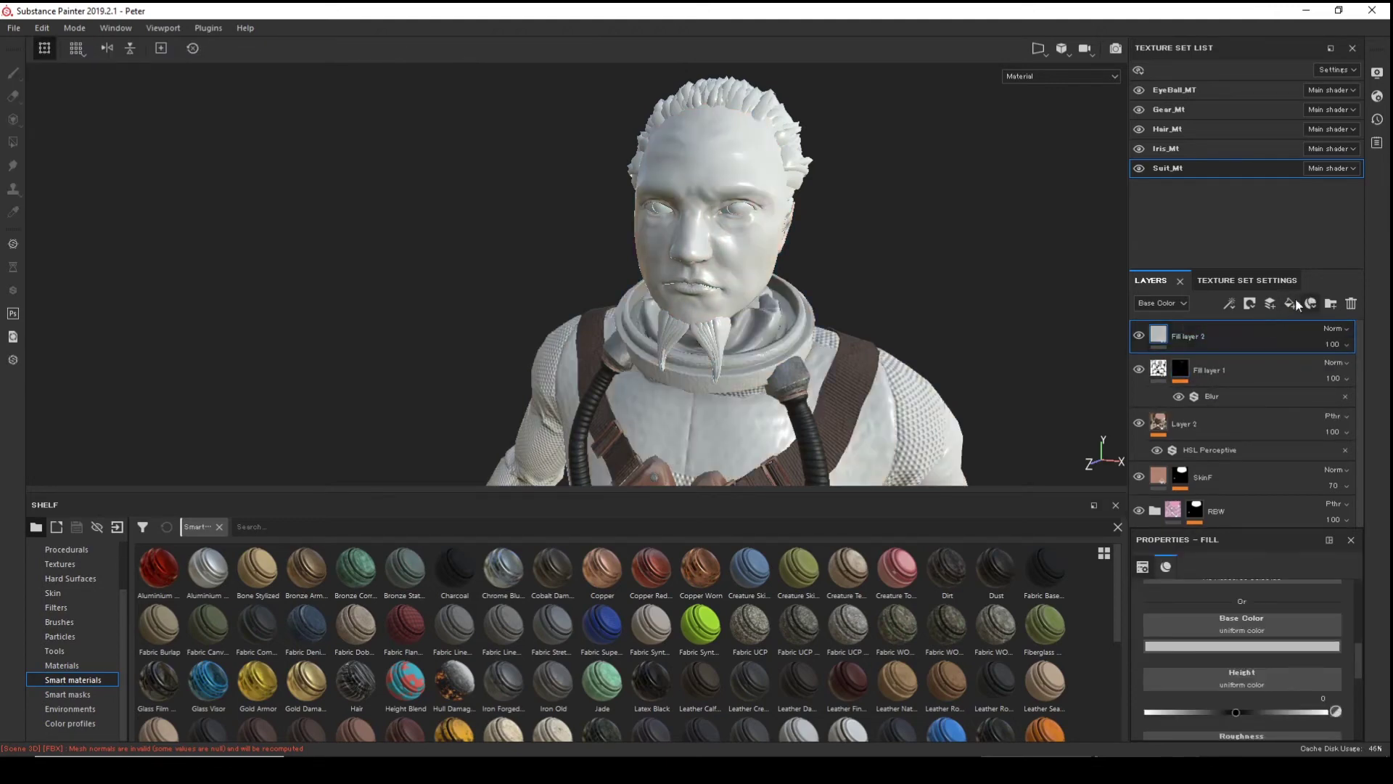
{"action": "scroll", "coordinate": [1218, 624], "scroll_direction": "up", "scroll_amount": 5}
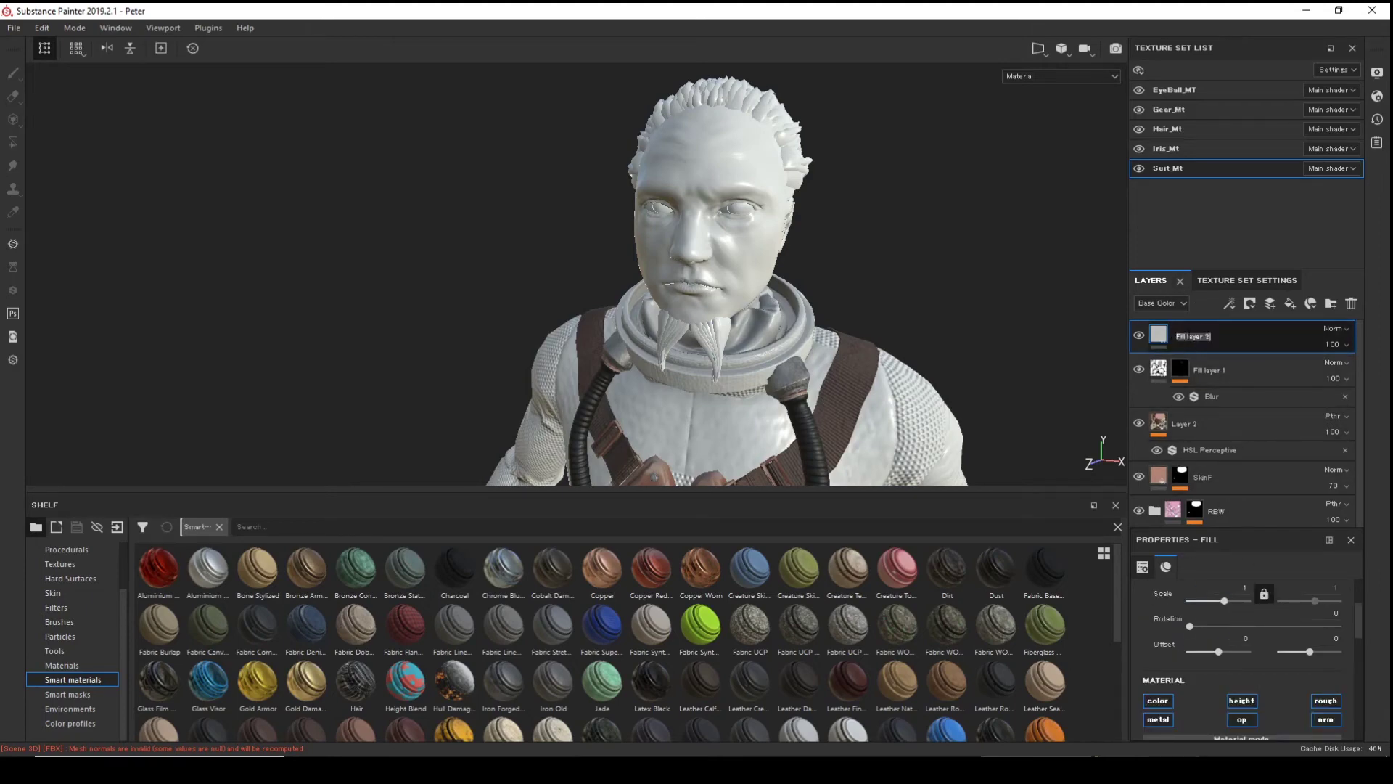
{"action": "type", "text": "Roughness"}
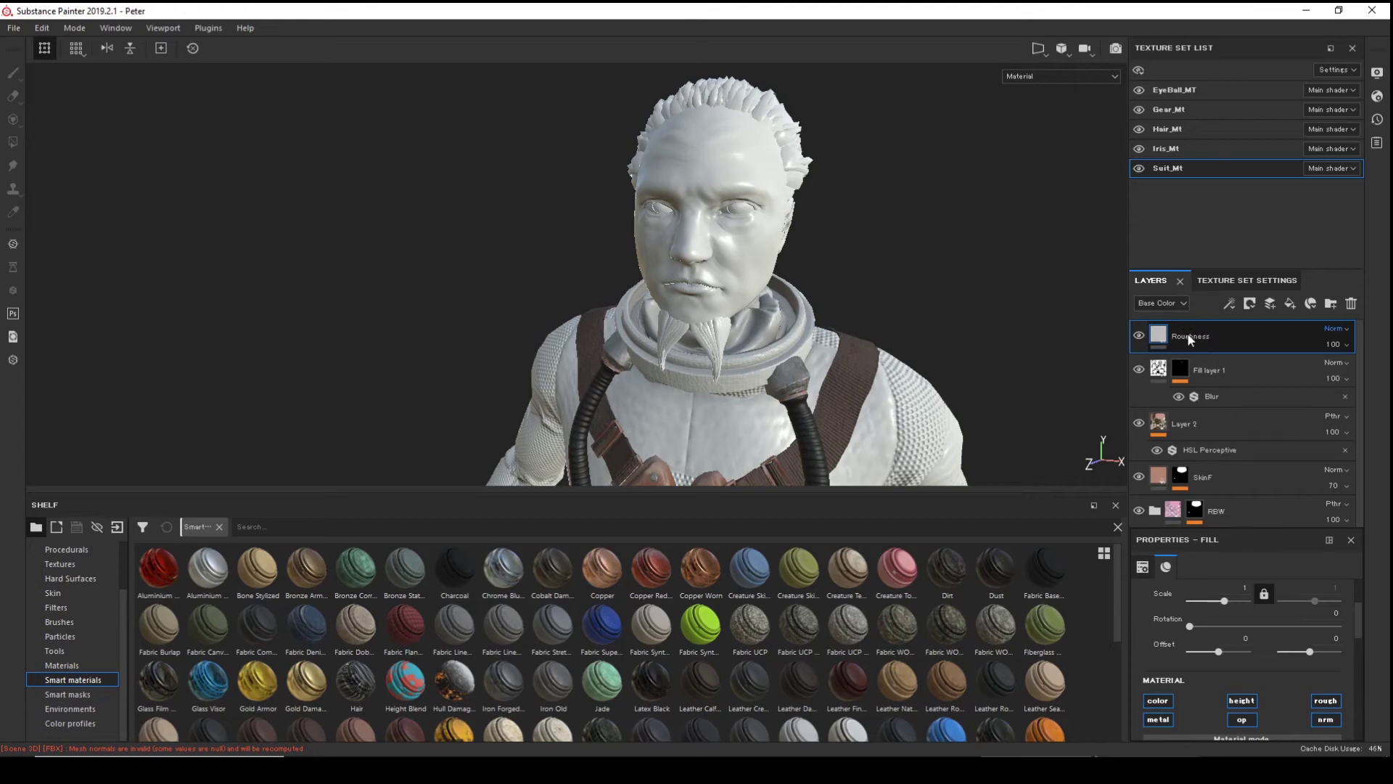
{"action": "key", "text": "Return"}
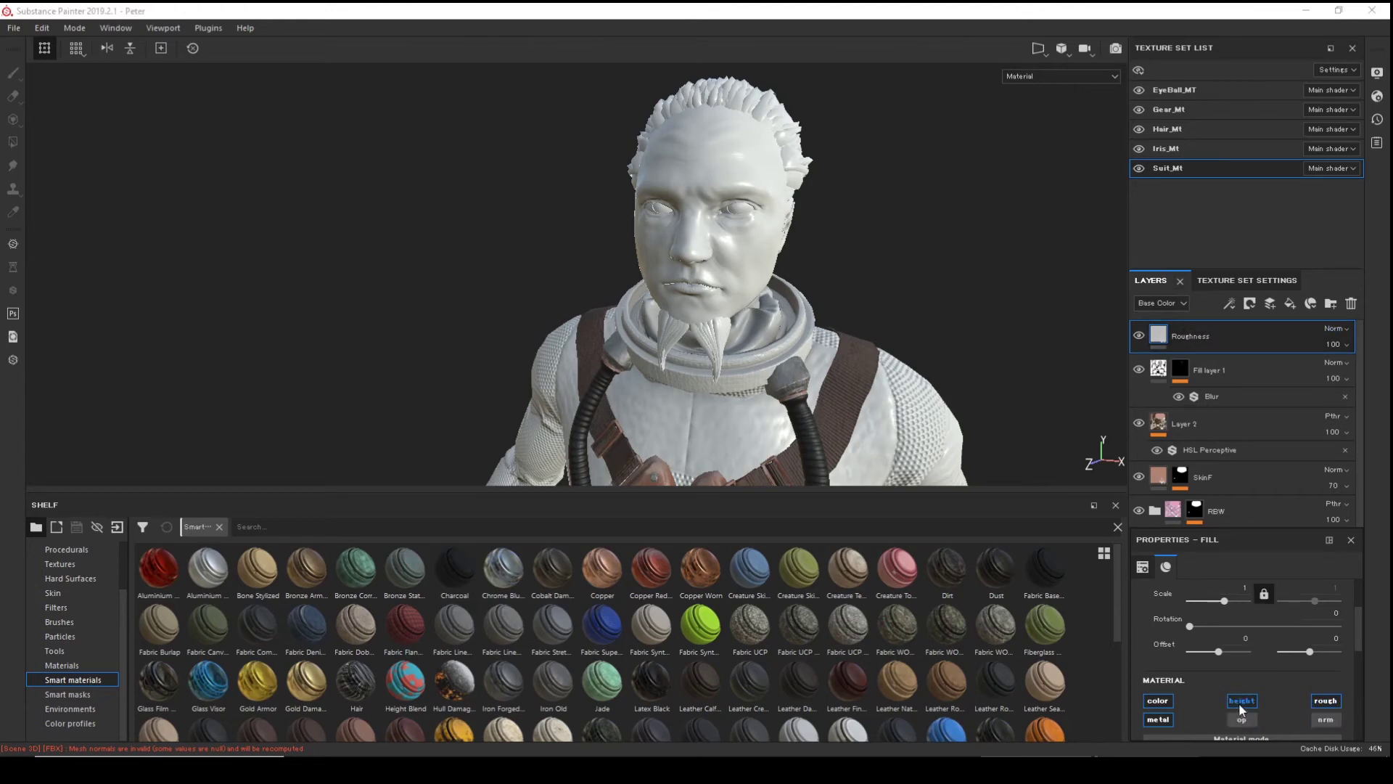
- Disable the color, height, metallic, opacity and normal channels of the Roughness fill layer, leaving only roughness
{"action": "left_click", "coordinate": [1160, 702]}
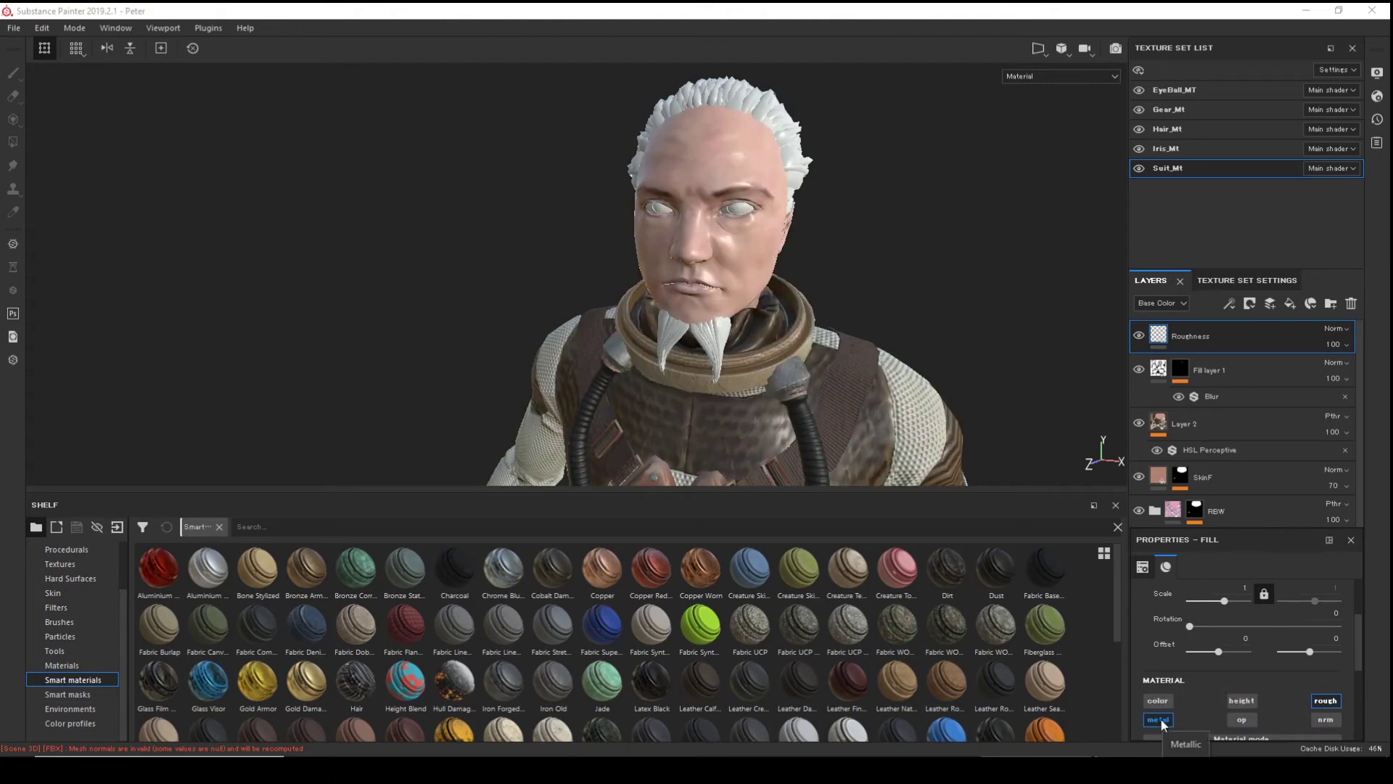
{"action": "left_click", "coordinate": [1161, 721]}
{"action": "left_click", "coordinate": [1324, 701]}
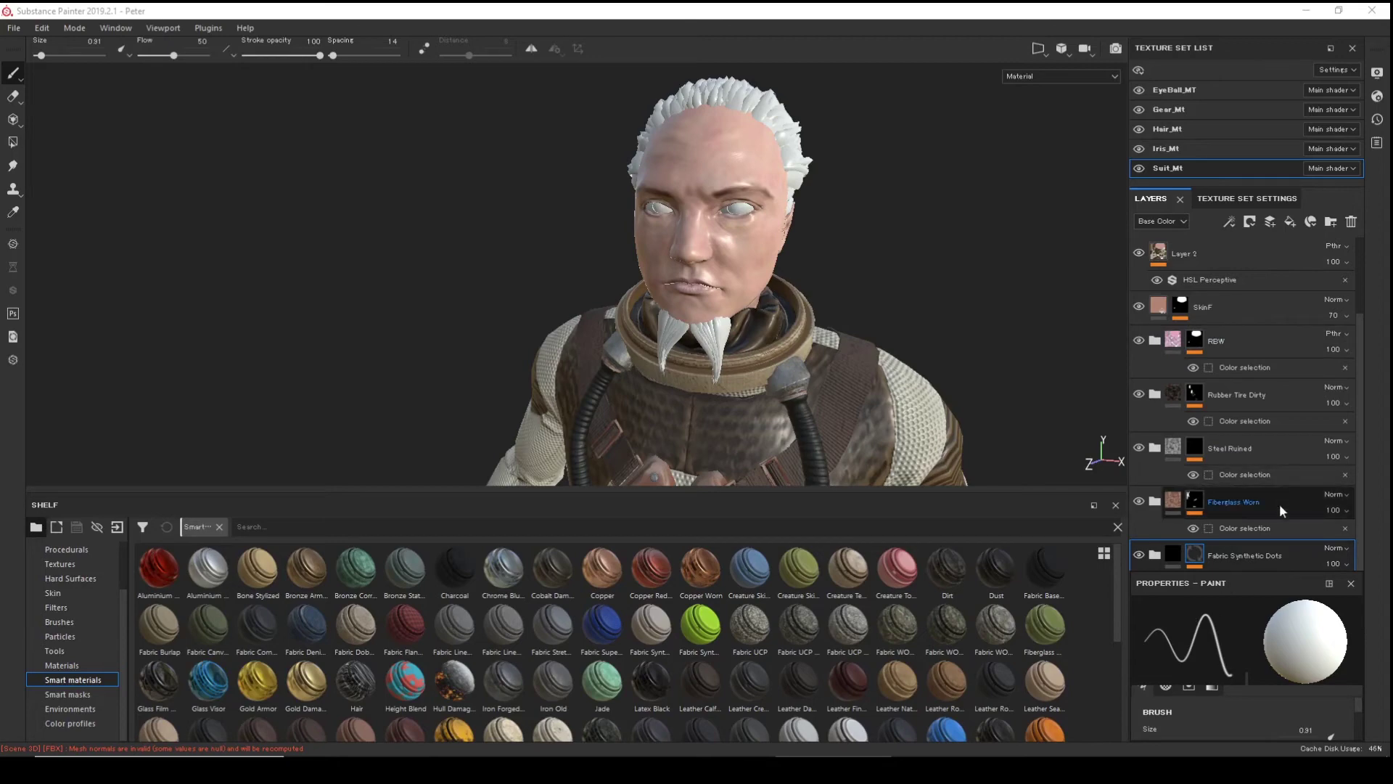
- Group the Rubber Tire Dirty, Steel Ruined, Fiberglass Worn and Fabric Synthetic Dots folders into a new folder below RBW
{"action": "scroll", "coordinate": [1248, 533], "scroll_direction": "up", "scroll_amount": 2}
{"action": "scroll", "coordinate": [1247, 551], "scroll_direction": "down", "scroll_amount": 2}
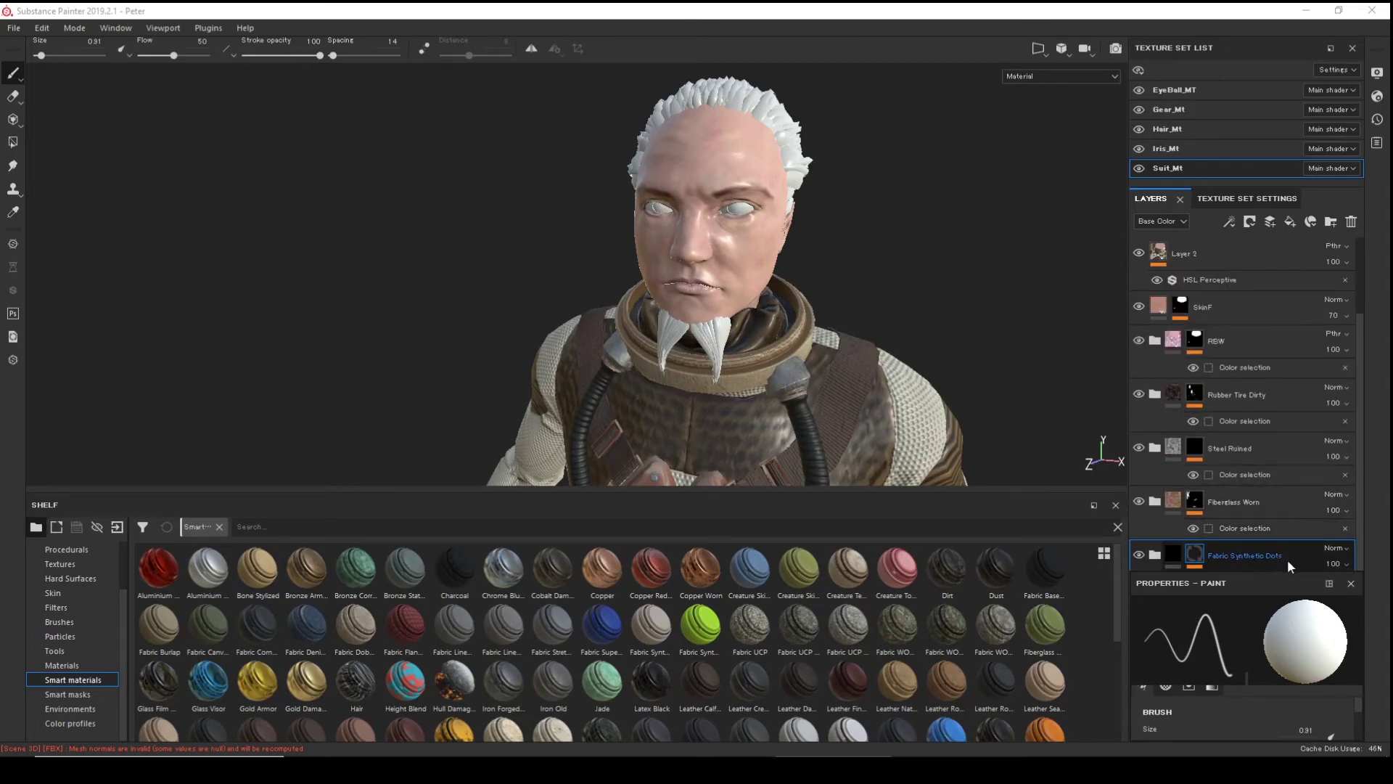
{"action": "left_click", "coordinate": [1254, 503], "text": "shift"}
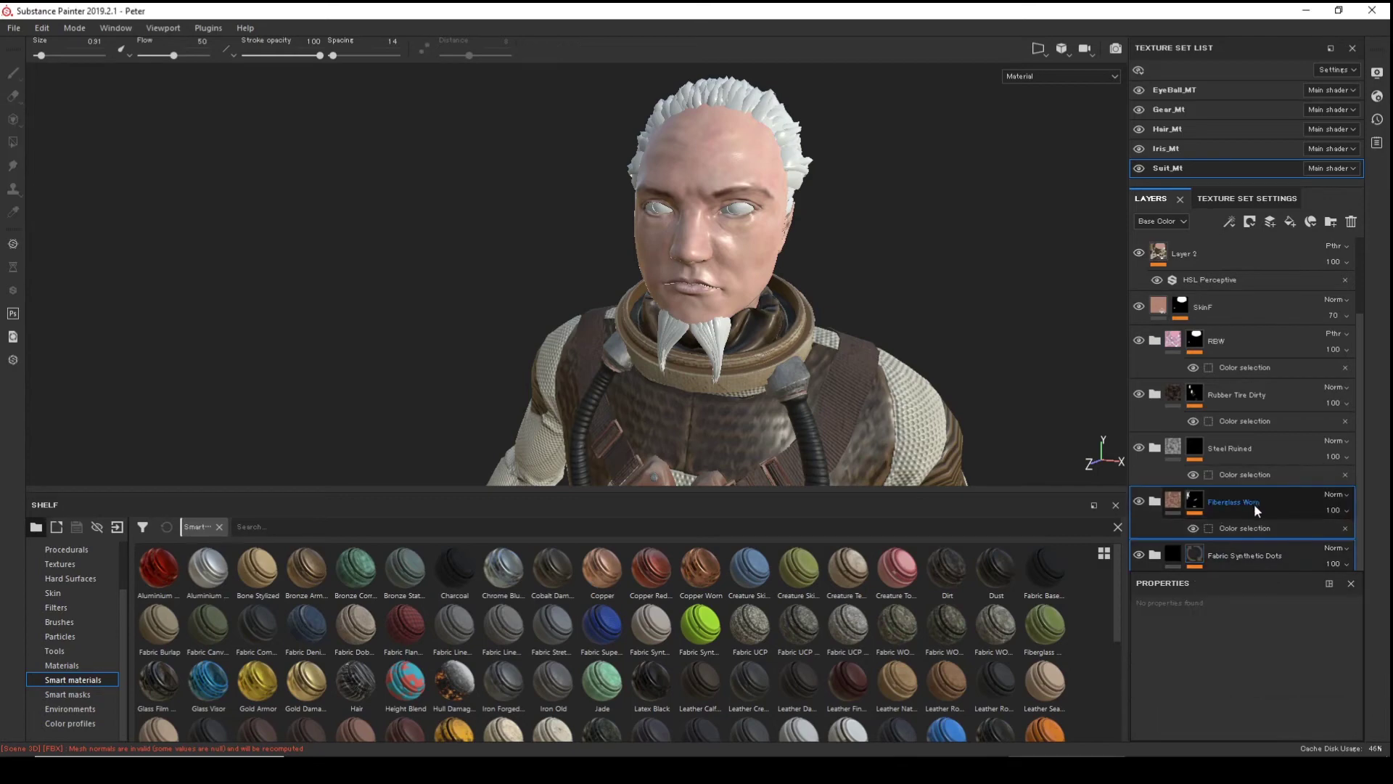
{"action": "left_click", "coordinate": [1252, 450], "text": "shift"}
{"action": "left_click", "coordinate": [1245, 394], "text": "shift"}
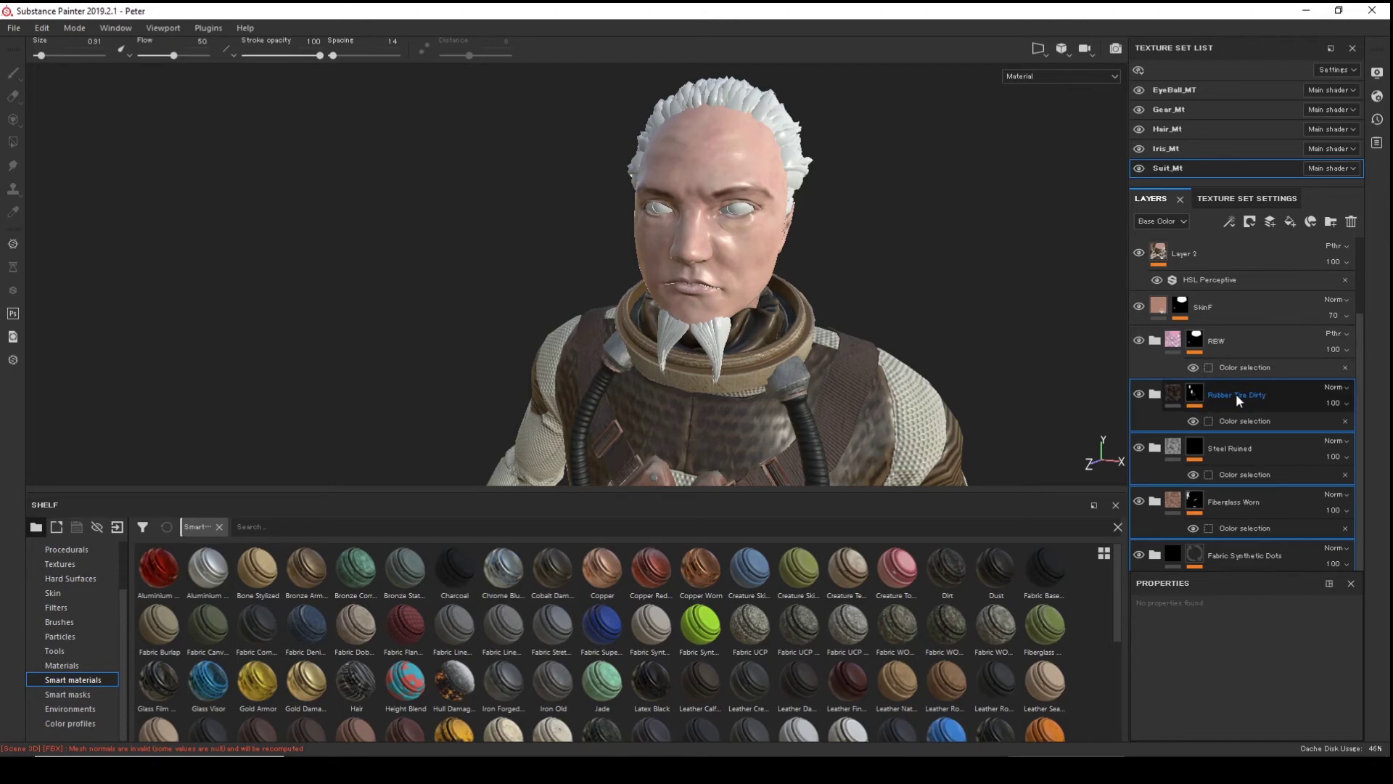
{"action": "key", "text": "ctrl+g"}
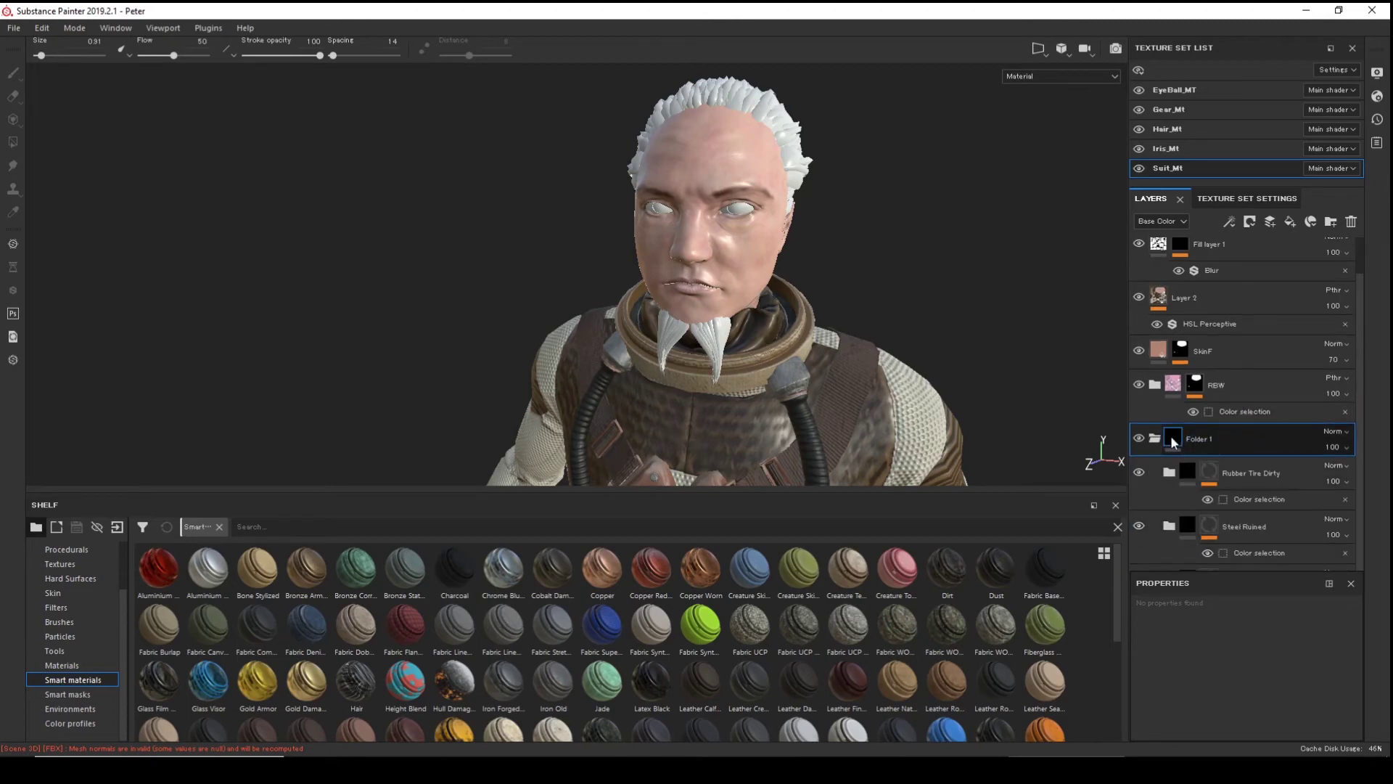
- Move the Leather Stylized layer and the skin layer below it into Folder 1, and rename that folder Suit
{"action": "left_click", "coordinate": [1154, 440]}
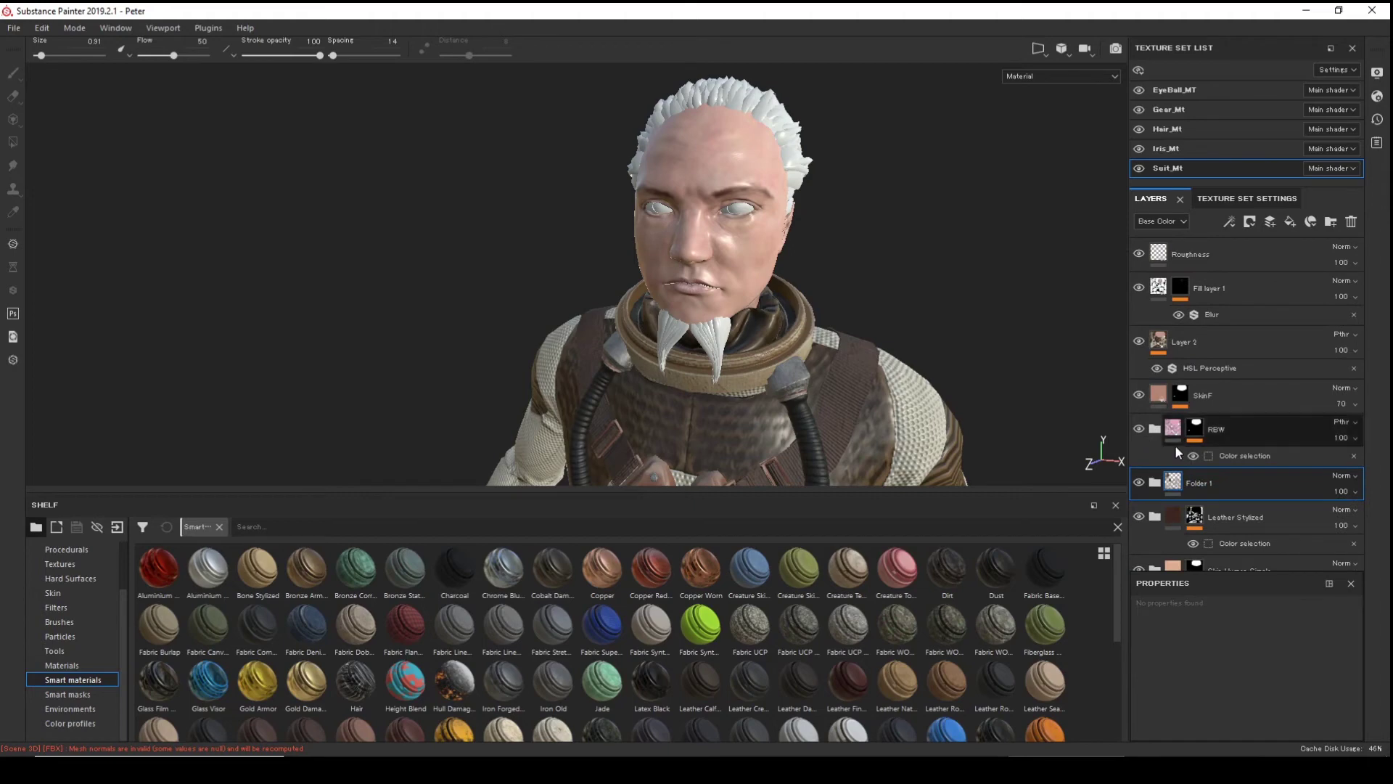
{"action": "left_click", "coordinate": [1270, 529]}
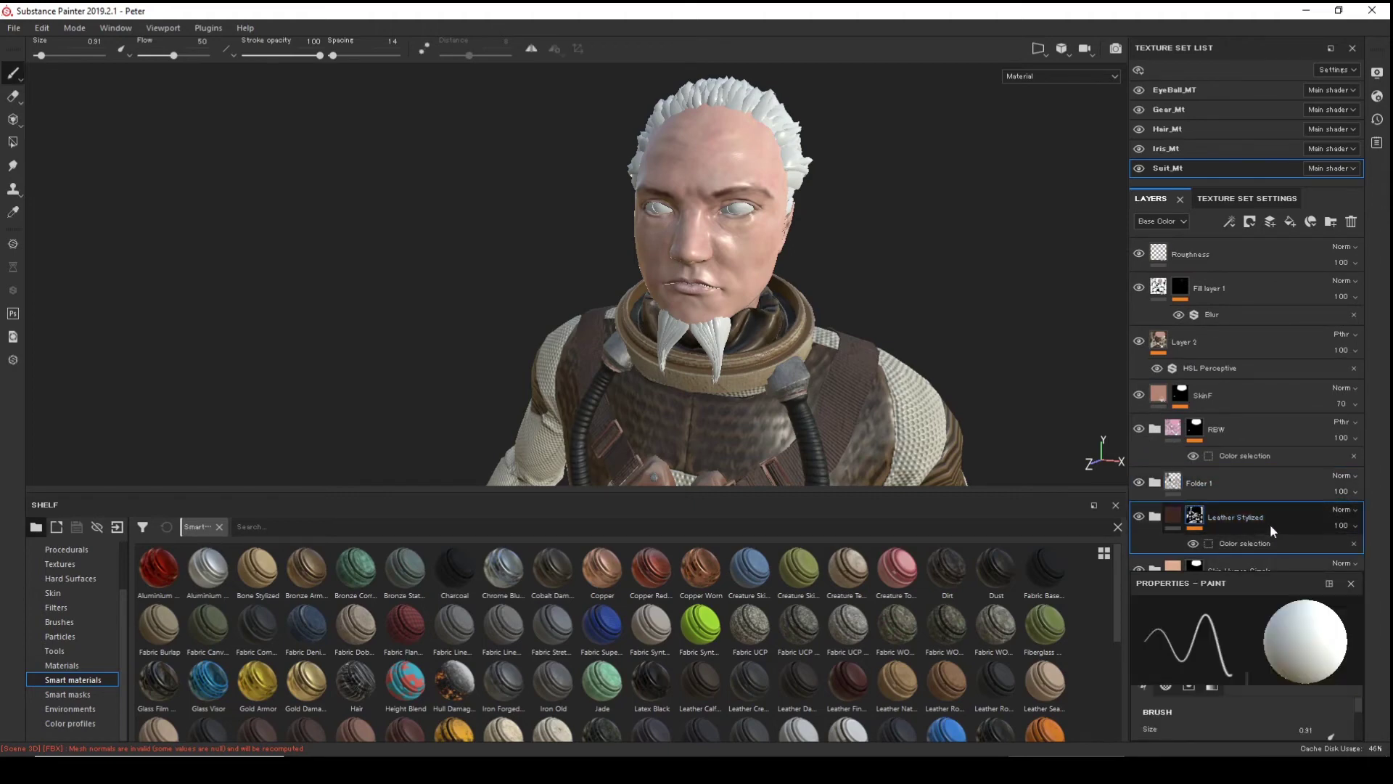
{"action": "left_click", "coordinate": [1246, 563], "text": "ctrl"}
{"action": "left_click_drag", "start_coordinate": [1238, 516], "coordinate": [1218, 482]}
{"action": "right_click", "coordinate": [1205, 477]}
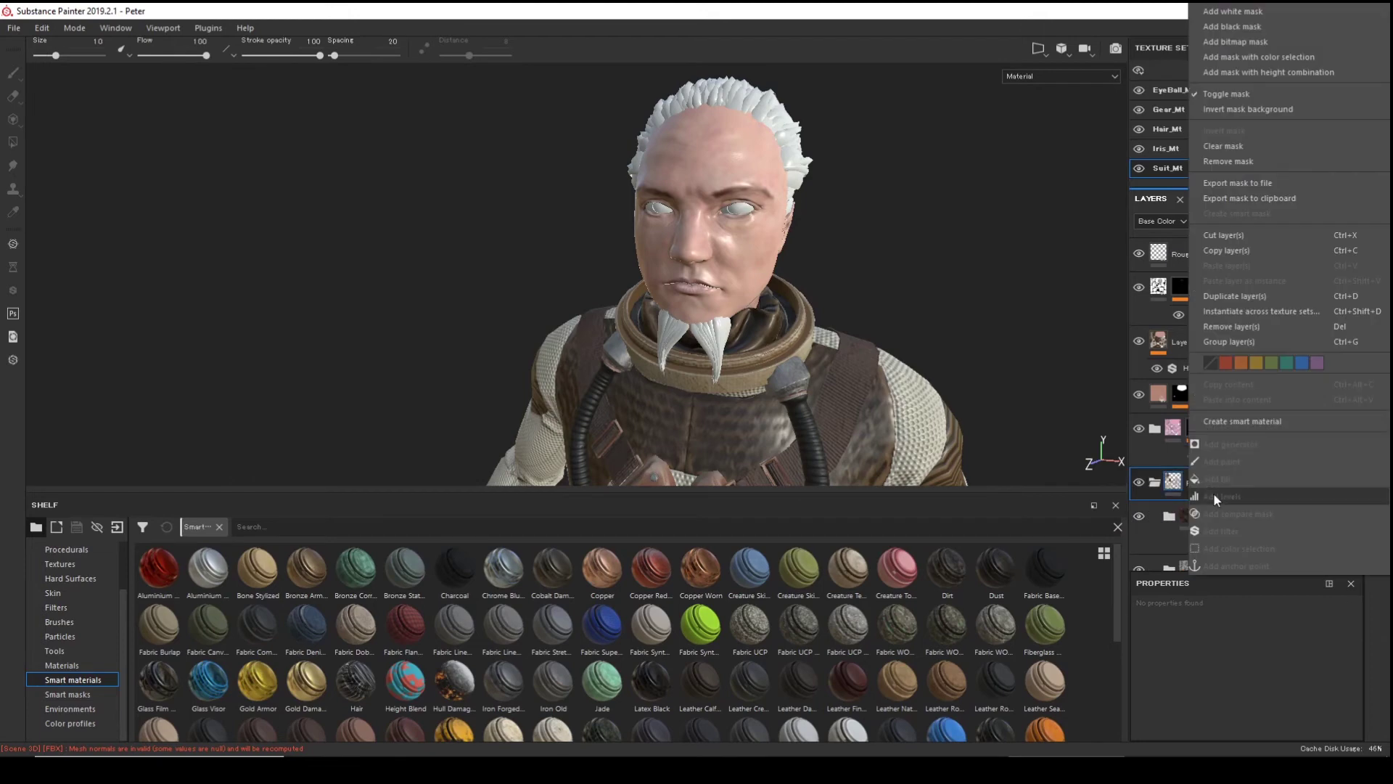
{"action": "left_click", "coordinate": [1219, 513]}
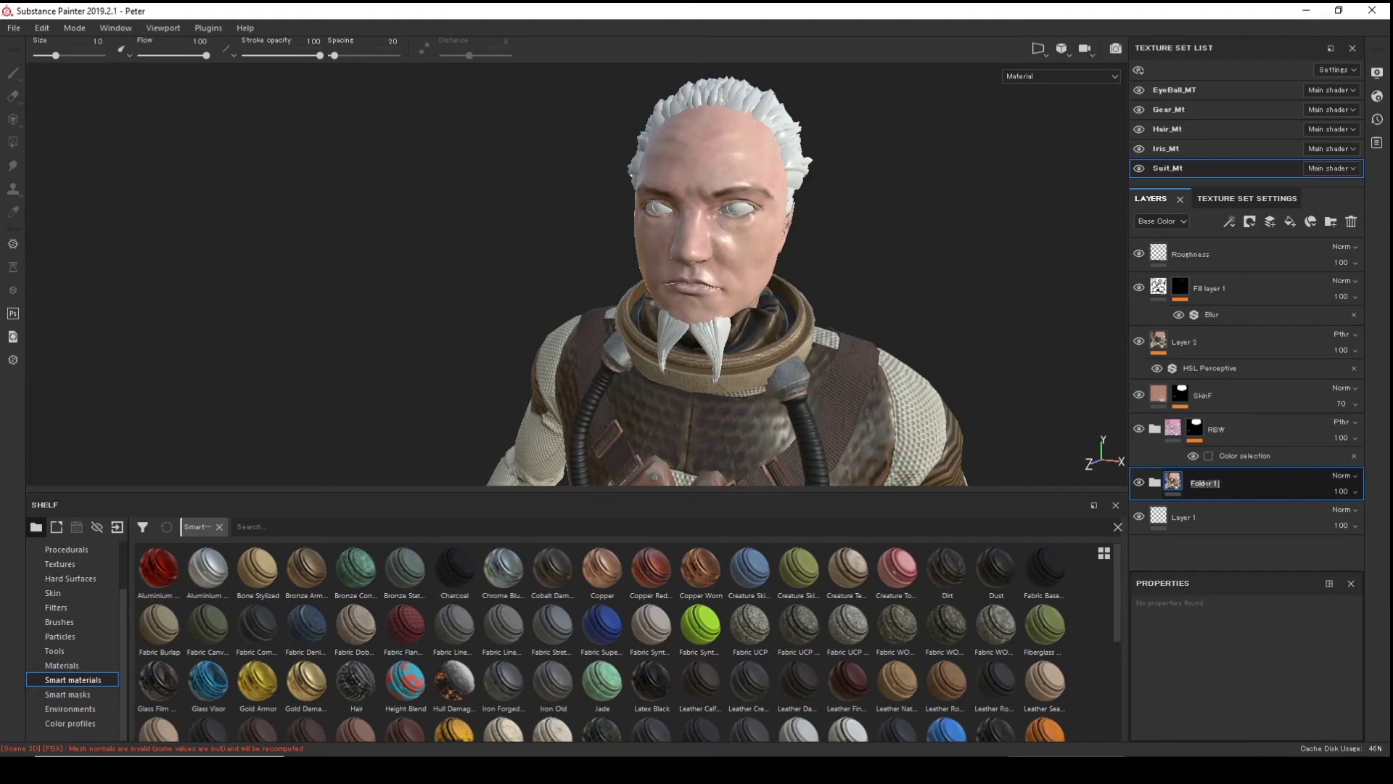
{"action": "type", "text": "Suit"}
{"action": "key", "text": "Return"}
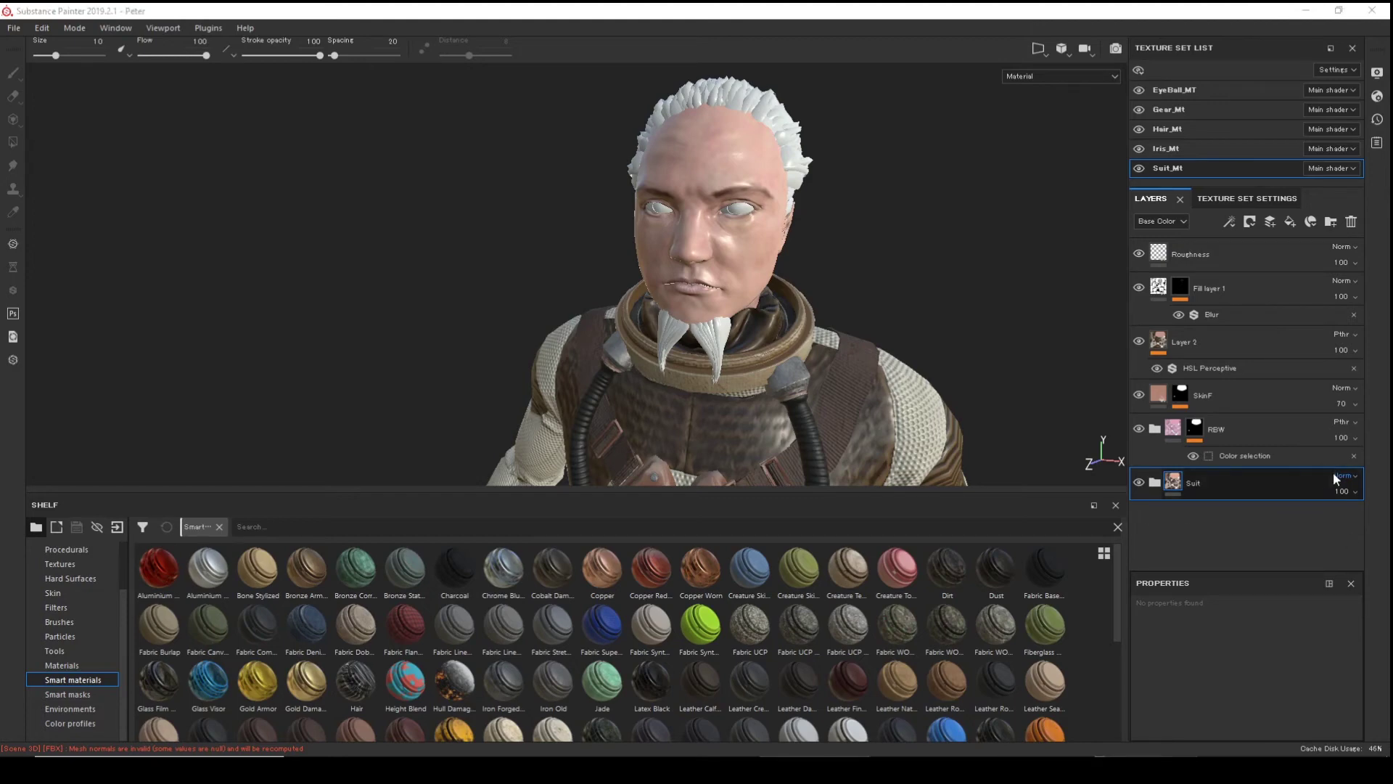
- Set the uniform roughness value of the Roughness fill layer to 0.3676 and check the sheen on the face
{"action": "left_click_drag", "start_coordinate": [759, 173], "coordinate": [740, 254], "text": "alt"}
{"action": "scroll", "coordinate": [786, 211], "scroll_direction": "up", "scroll_amount": 3}
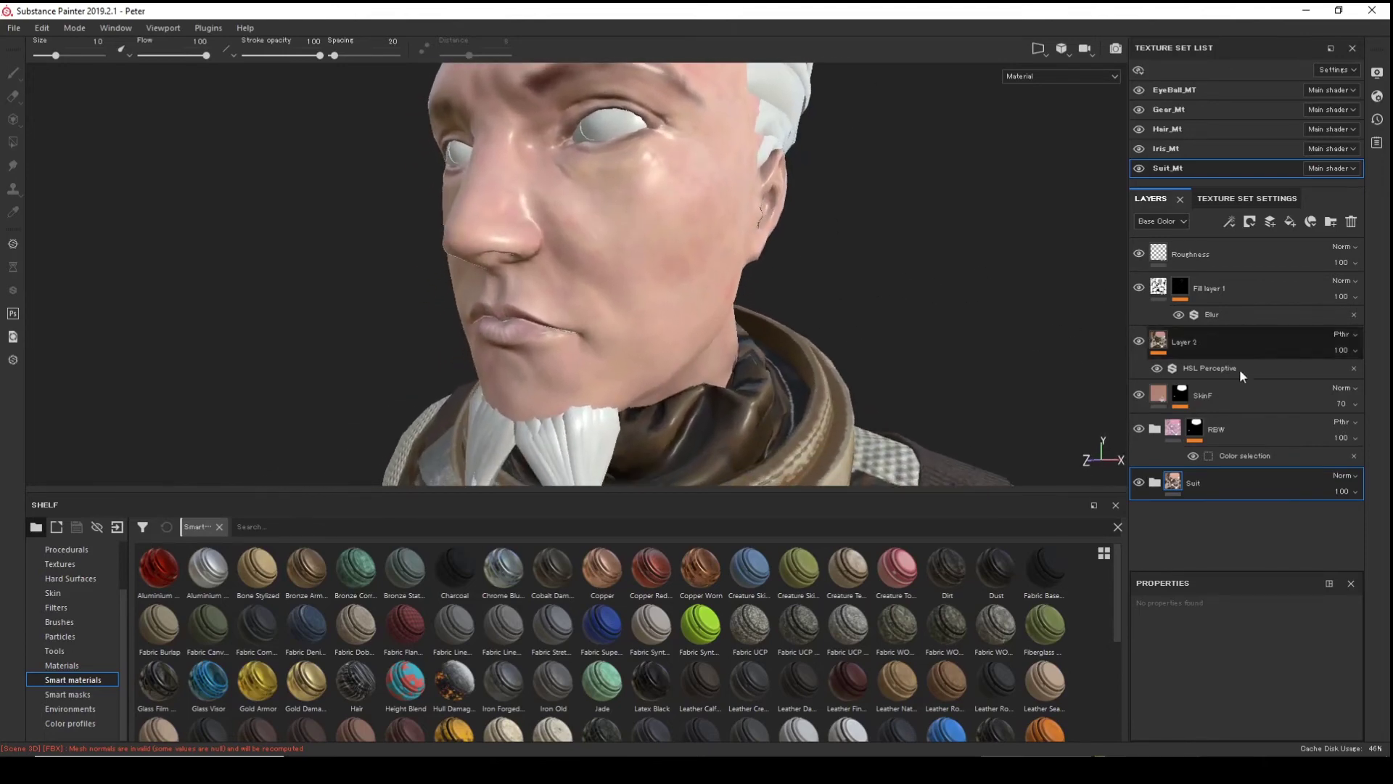
{"action": "left_click", "coordinate": [1212, 254]}
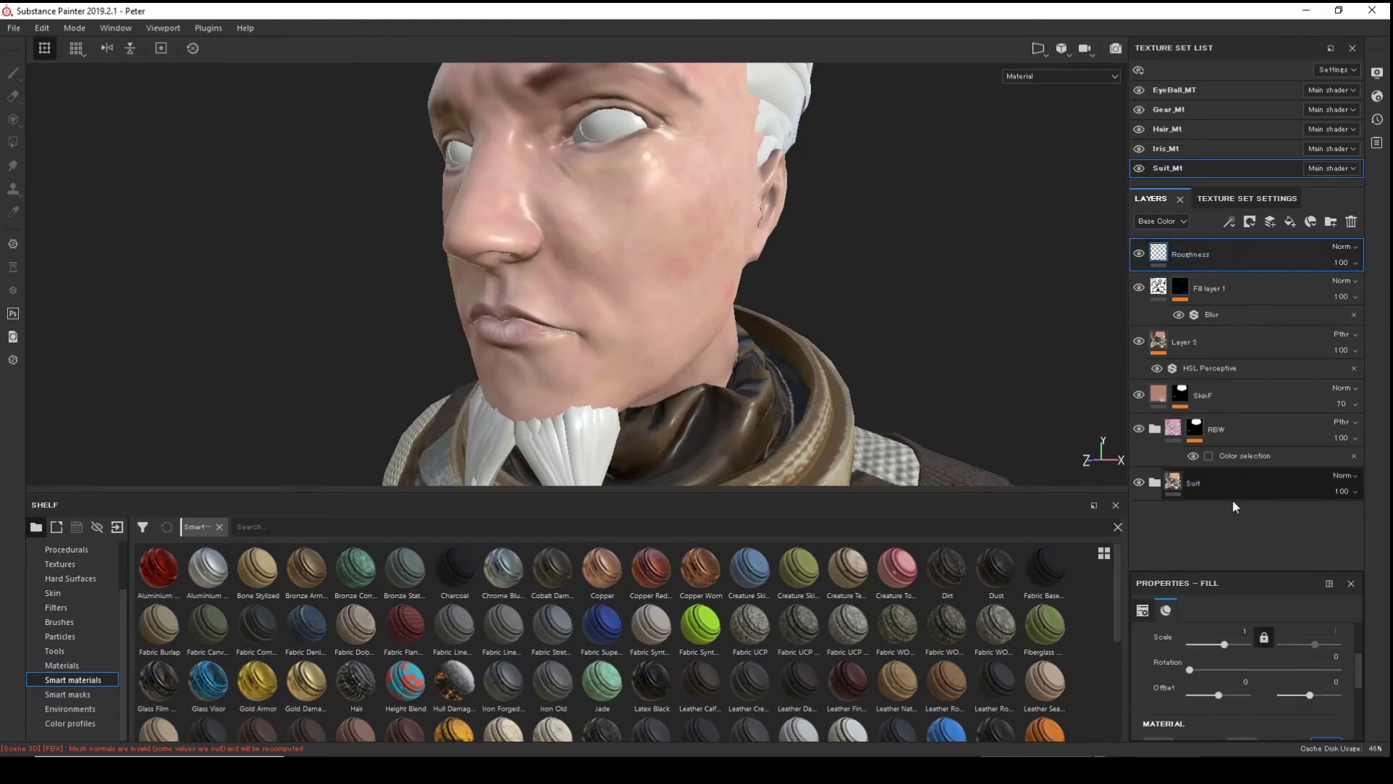
{"action": "scroll", "coordinate": [1242, 644], "scroll_direction": "down", "scroll_amount": 5}
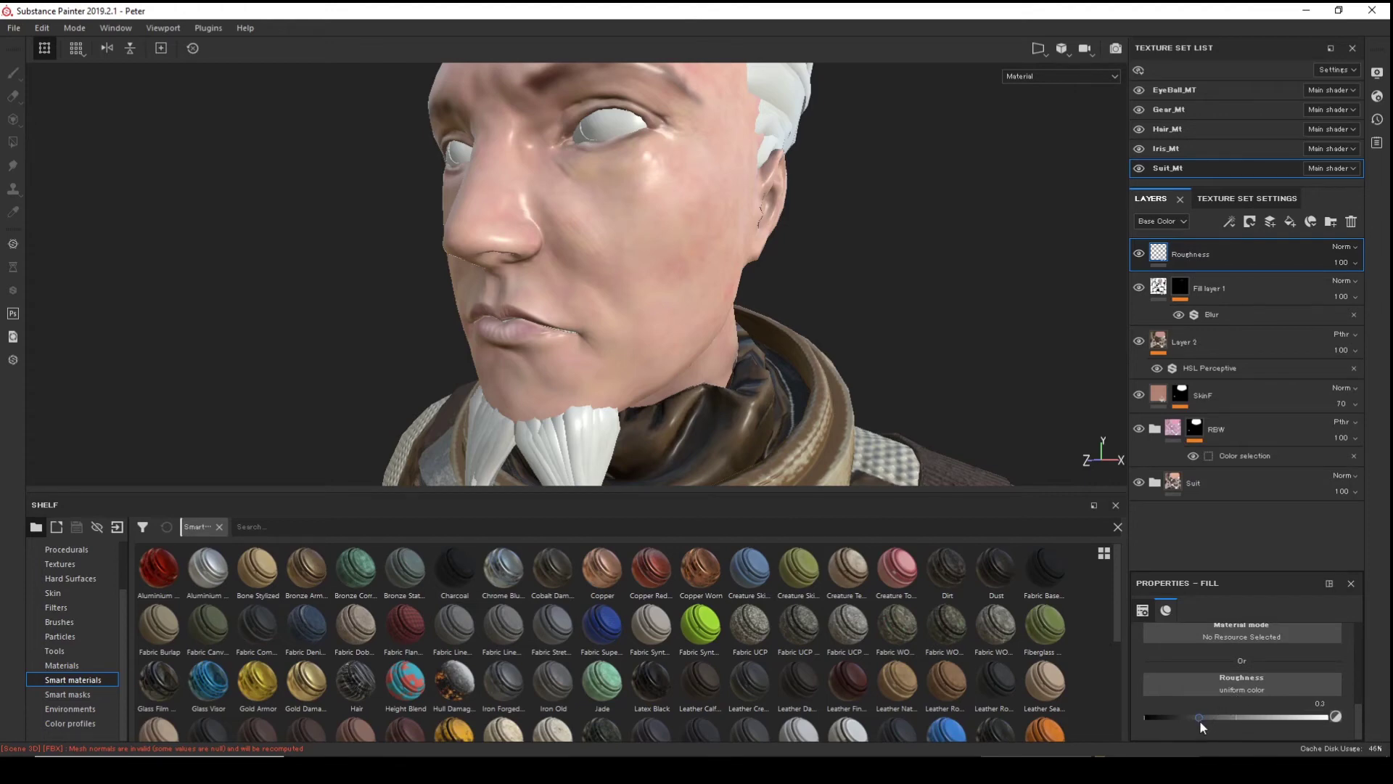
{"action": "left_click_drag", "start_coordinate": [1199, 719], "coordinate": [1212, 717]}
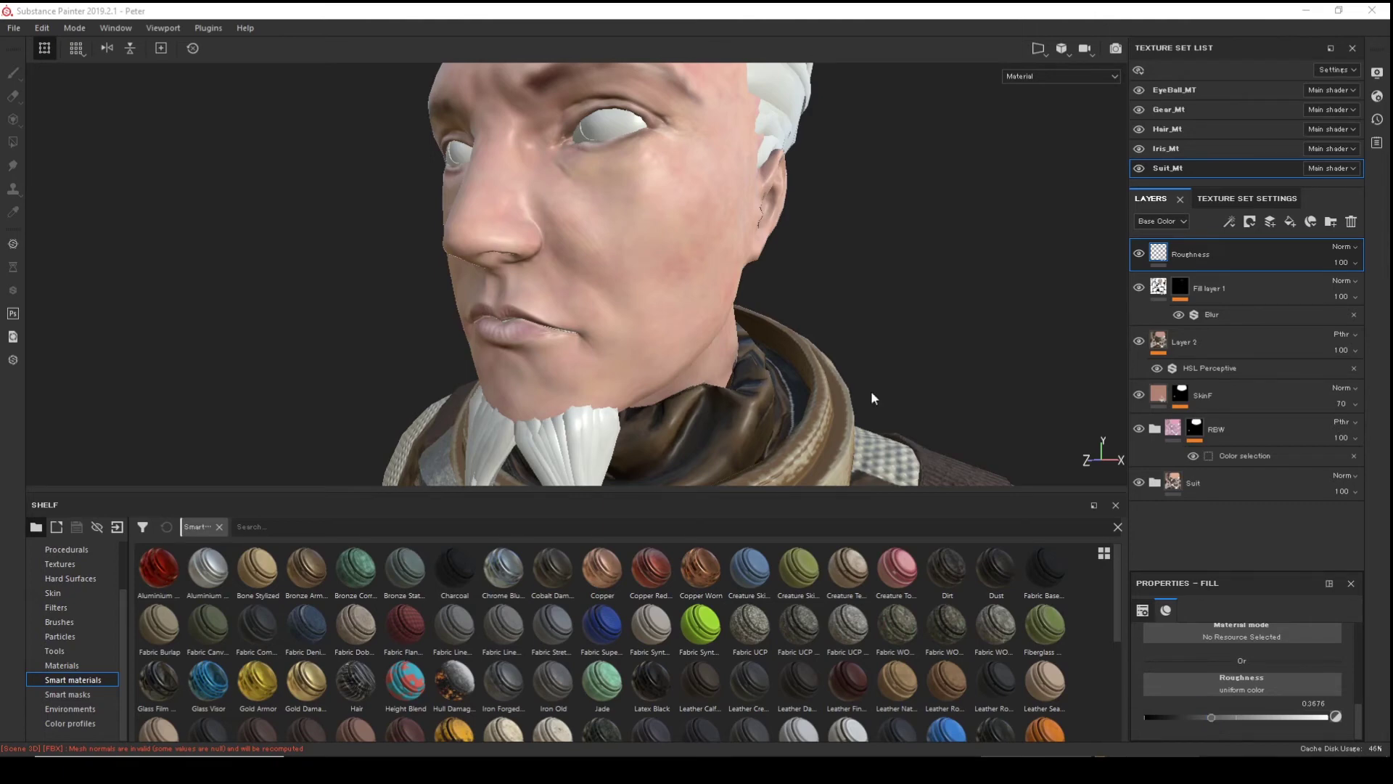
{"action": "left_click_drag", "start_coordinate": [873, 398], "coordinate": [340, 288], "text": "alt"}
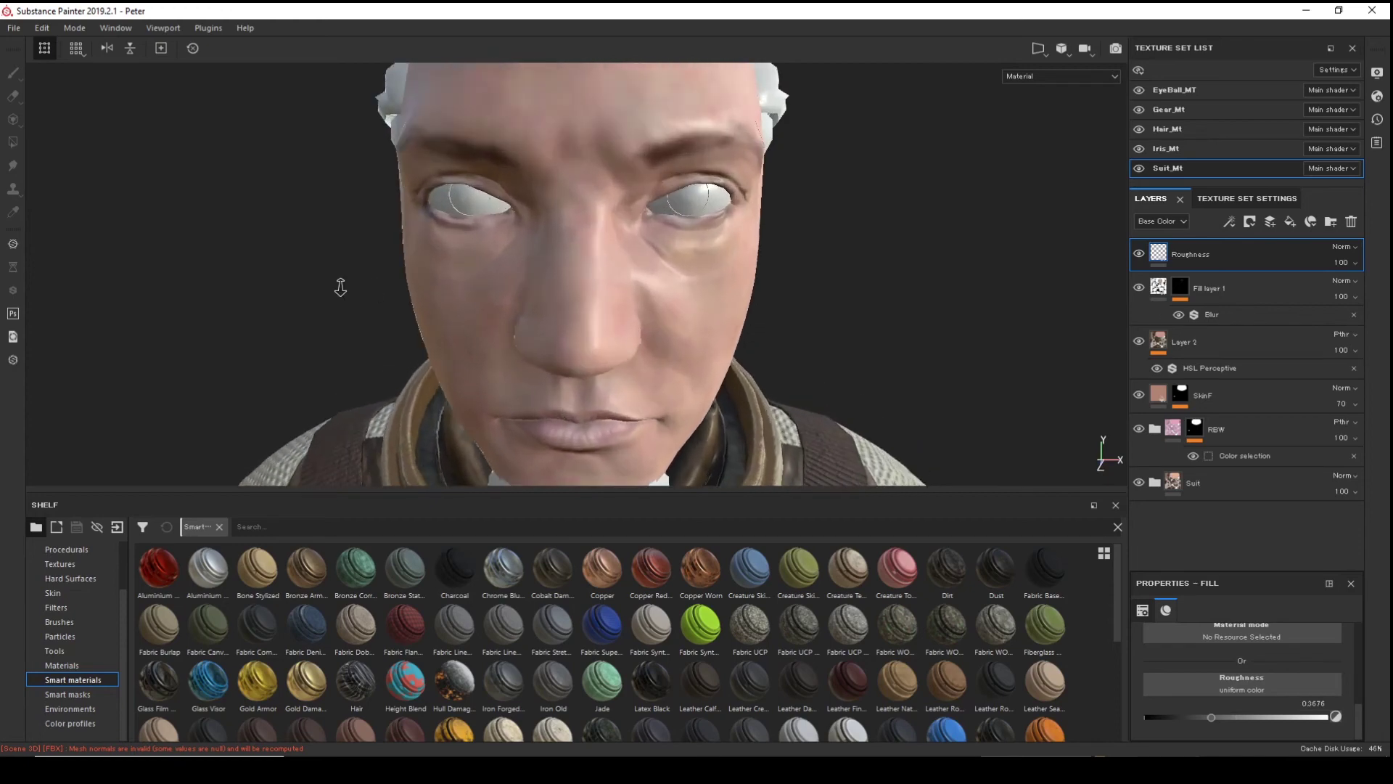
{"action": "left_click_drag", "start_coordinate": [824, 299], "coordinate": [822, 260], "text": "alt"}
{"action": "mouse_move", "coordinate": [259, 293]}
{"action": "right_mouse_down", "text": "alt"}
{"action": "mouse_move", "coordinate": [771, 317]}
{"action": "mouse_move", "coordinate": [240, 289]}
{"action": "mouse_move", "coordinate": [576, 317]}
{"action": "right_mouse_up", "text": "alt"}
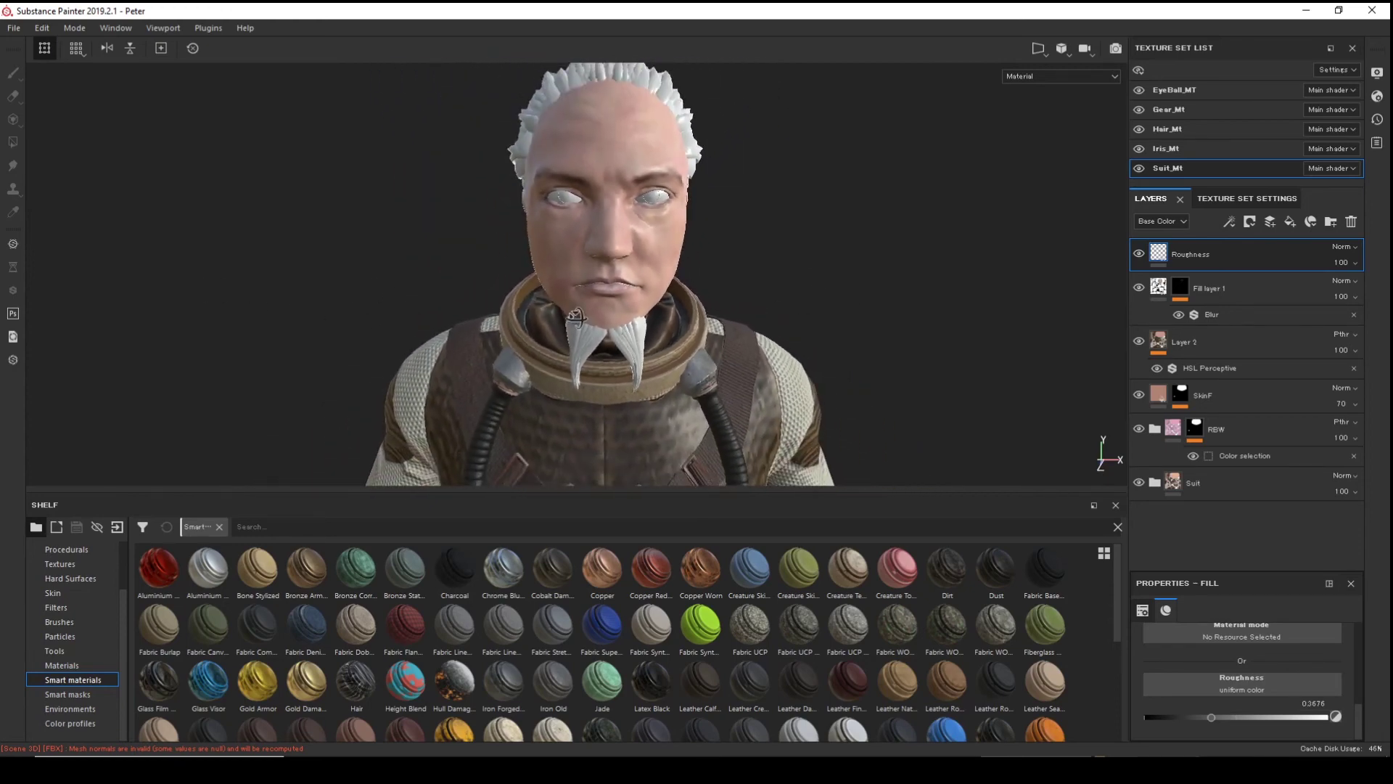
{"action": "left_click_drag", "start_coordinate": [575, 317], "coordinate": [395, 305], "text": "alt"}
{"action": "right_click_drag", "start_coordinate": [802, 255], "coordinate": [759, 295], "text": "alt"}
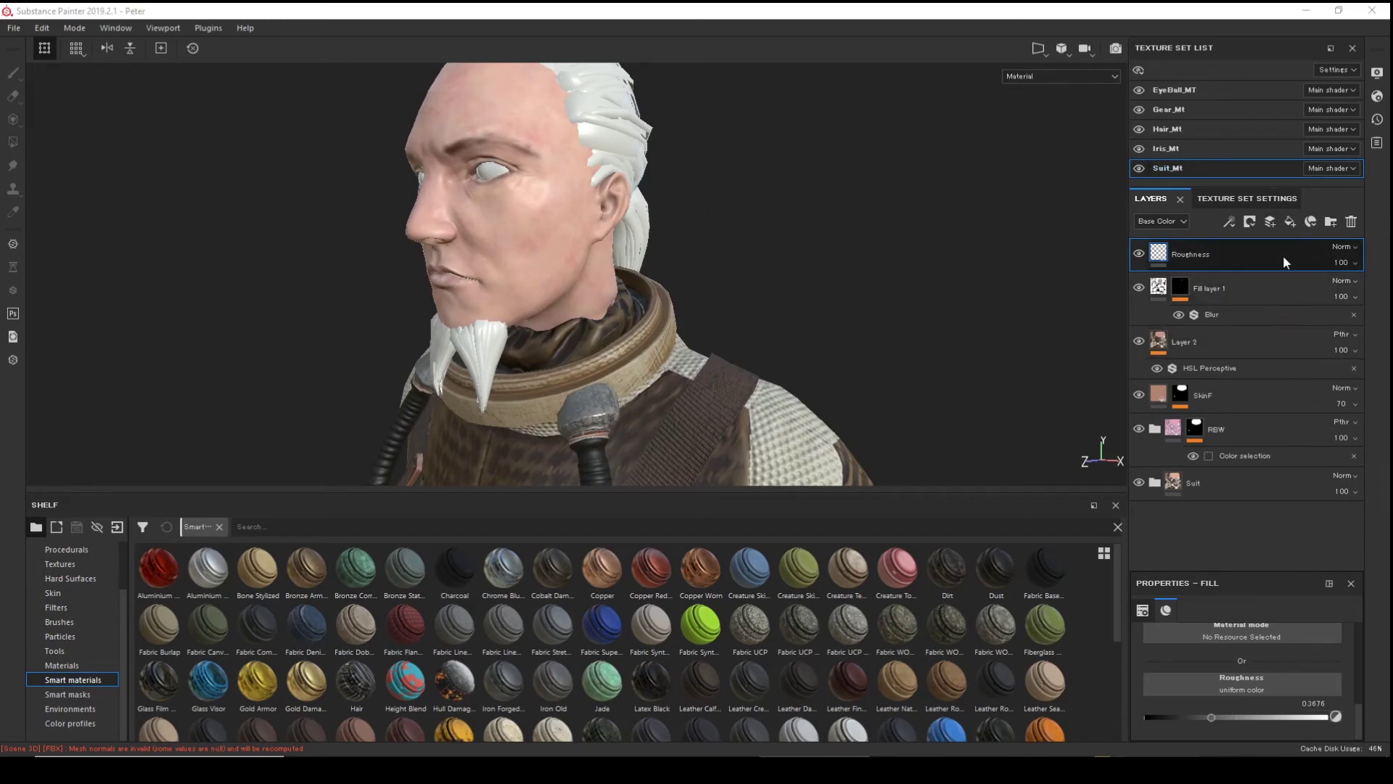
- Duplicate the Roughness layer as Roughness_Pore and set the copy's roughness to 0.6838
{"action": "right_click", "coordinate": [1252, 259]}
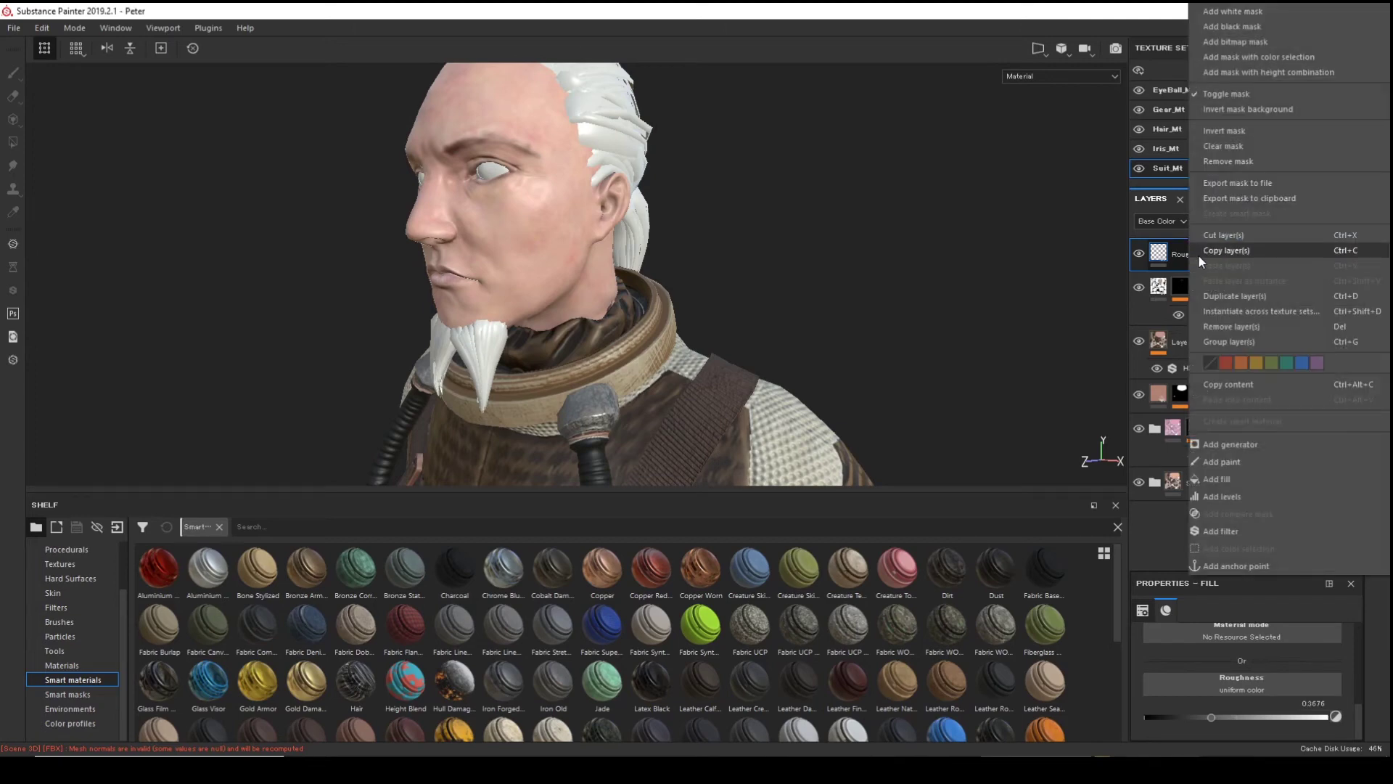
{"action": "left_click", "coordinate": [1172, 260]}
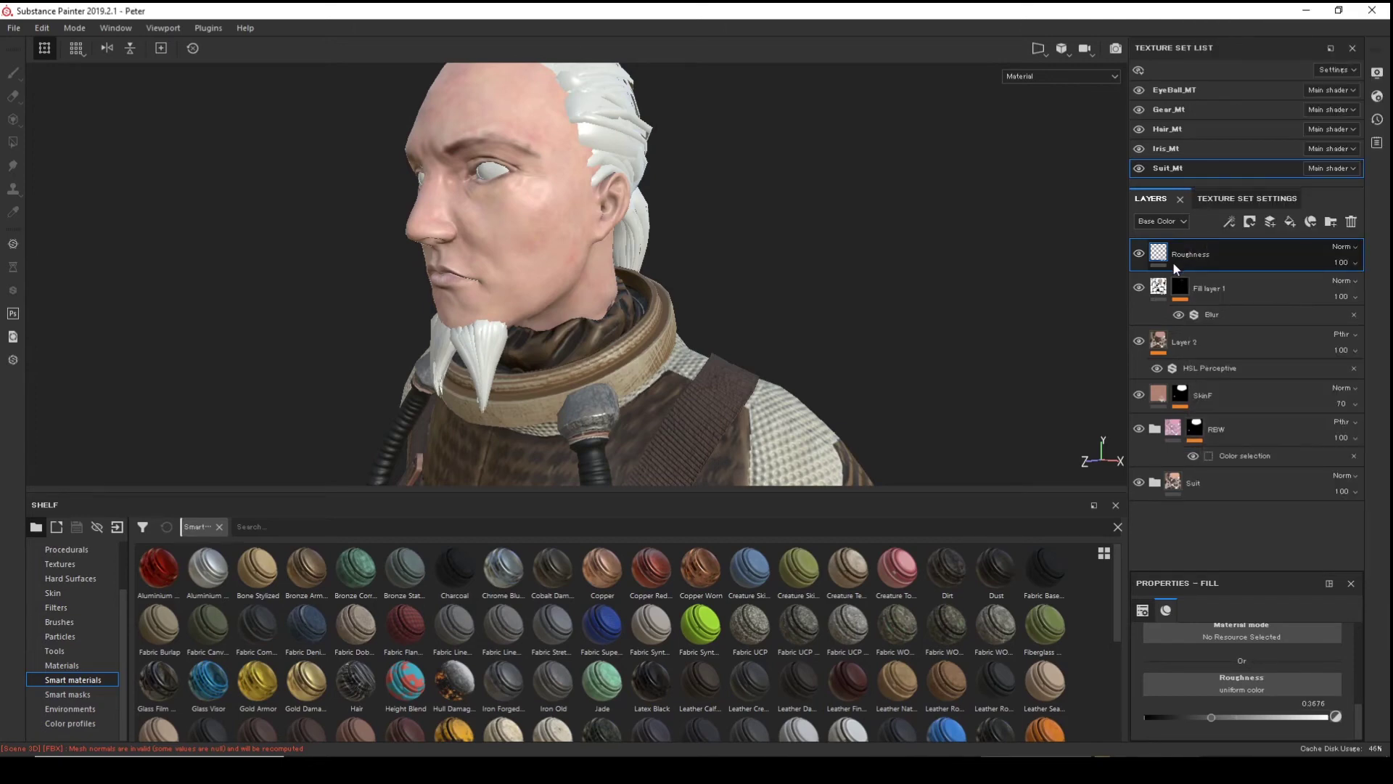
{"action": "key", "text": "ctrl+d"}
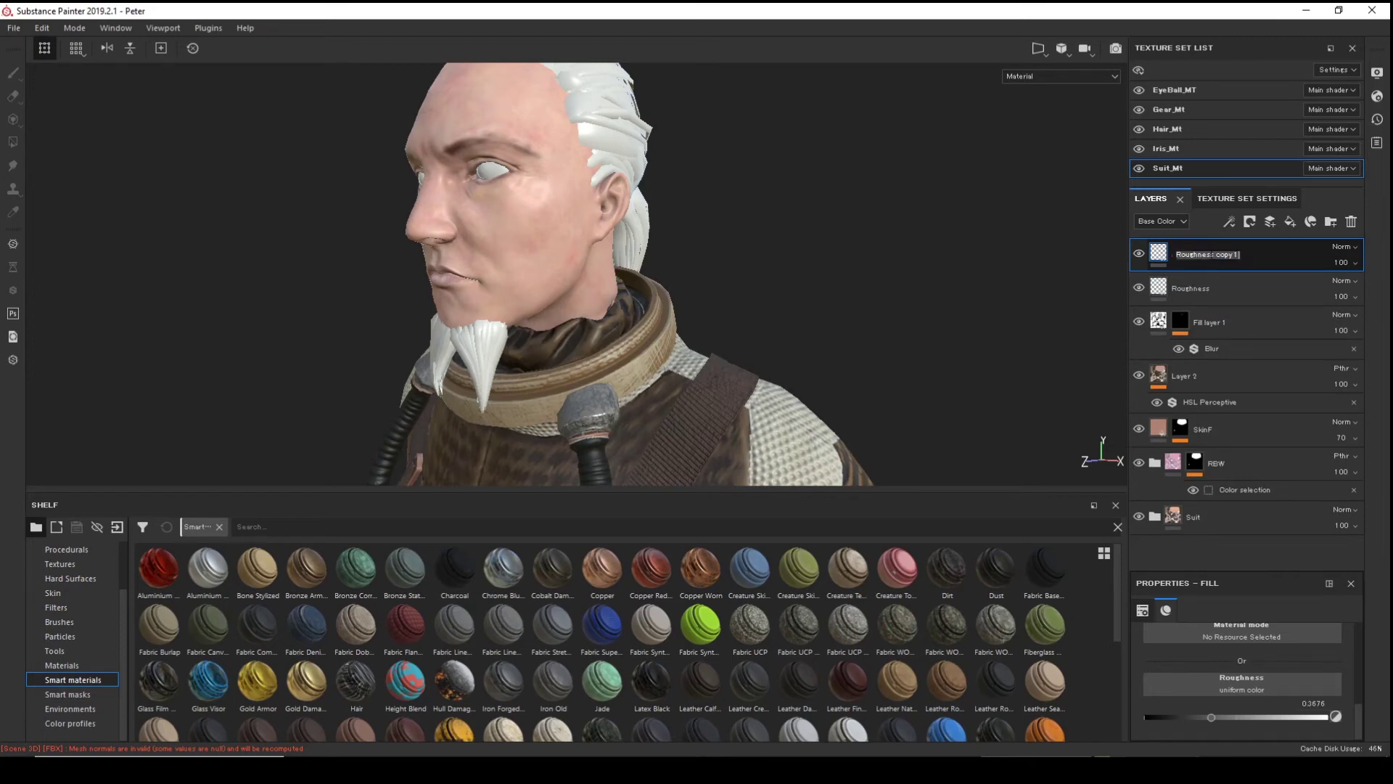
{"action": "left_click_drag", "start_coordinate": [1217, 255], "coordinate": [1273, 255]}
{"action": "key", "text": "BackSpace"}
{"action": "type", "text": "_Pore"}
{"action": "key", "text": "Return"}
{"action": "left_click_drag", "start_coordinate": [1212, 717], "coordinate": [1270, 709]}
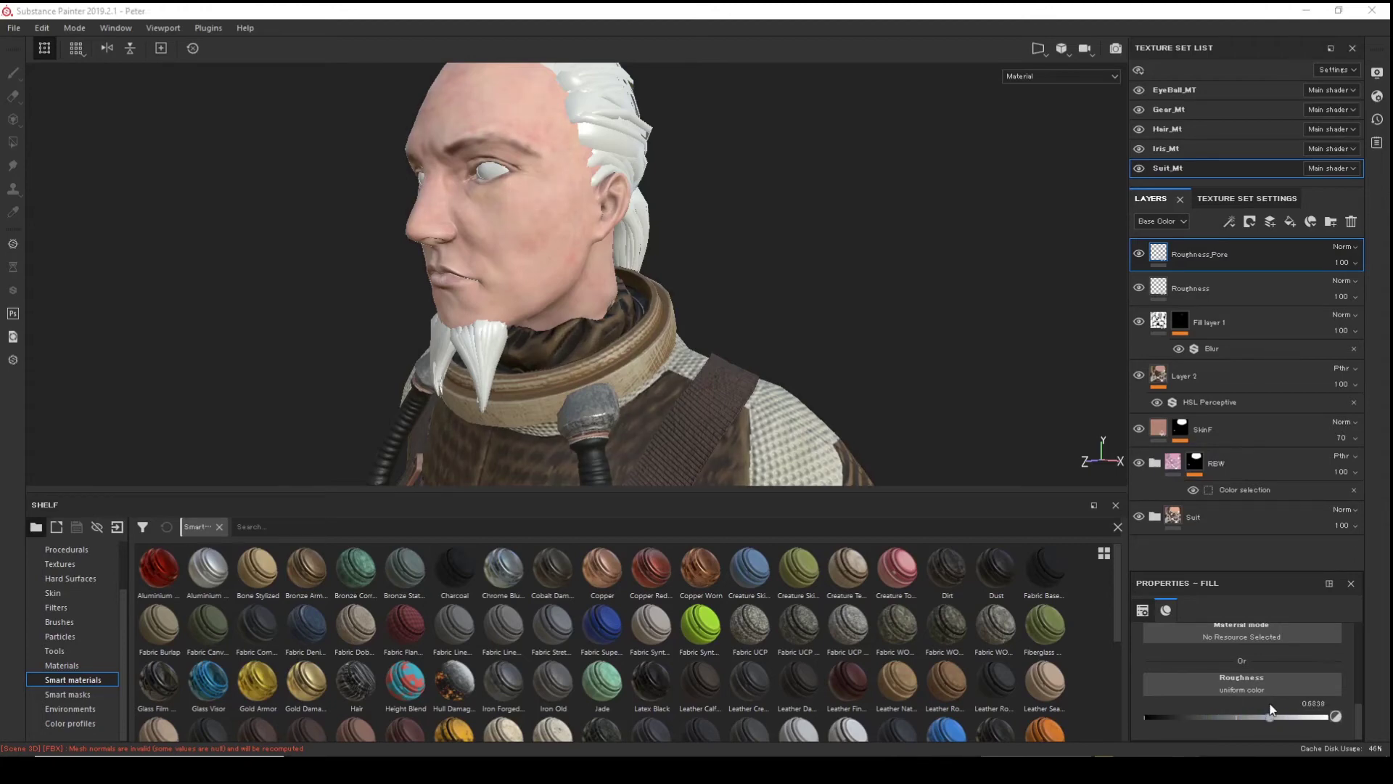
- Add a black mask to the Roughness_Pore layer
{"action": "right_click", "coordinate": [1243, 254]}
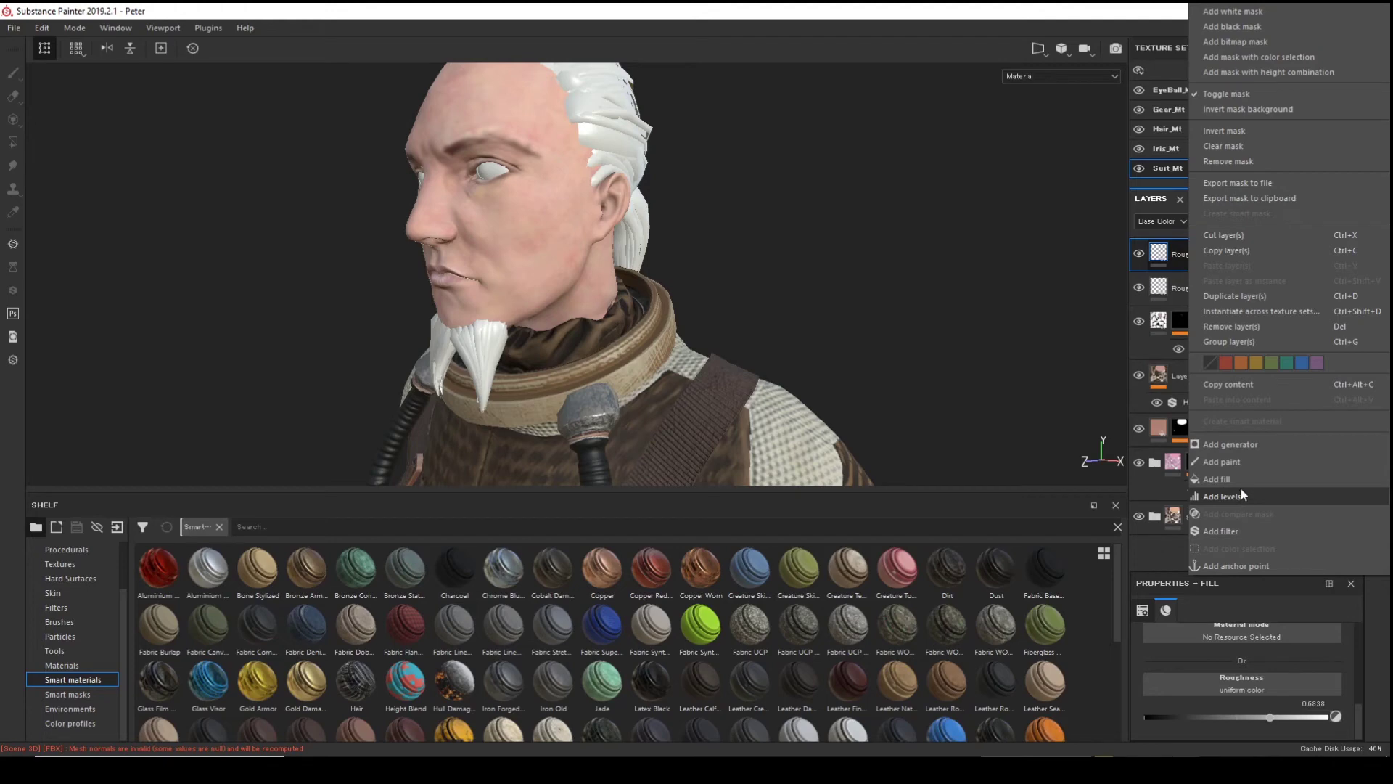
{"action": "left_click", "coordinate": [1171, 10]}
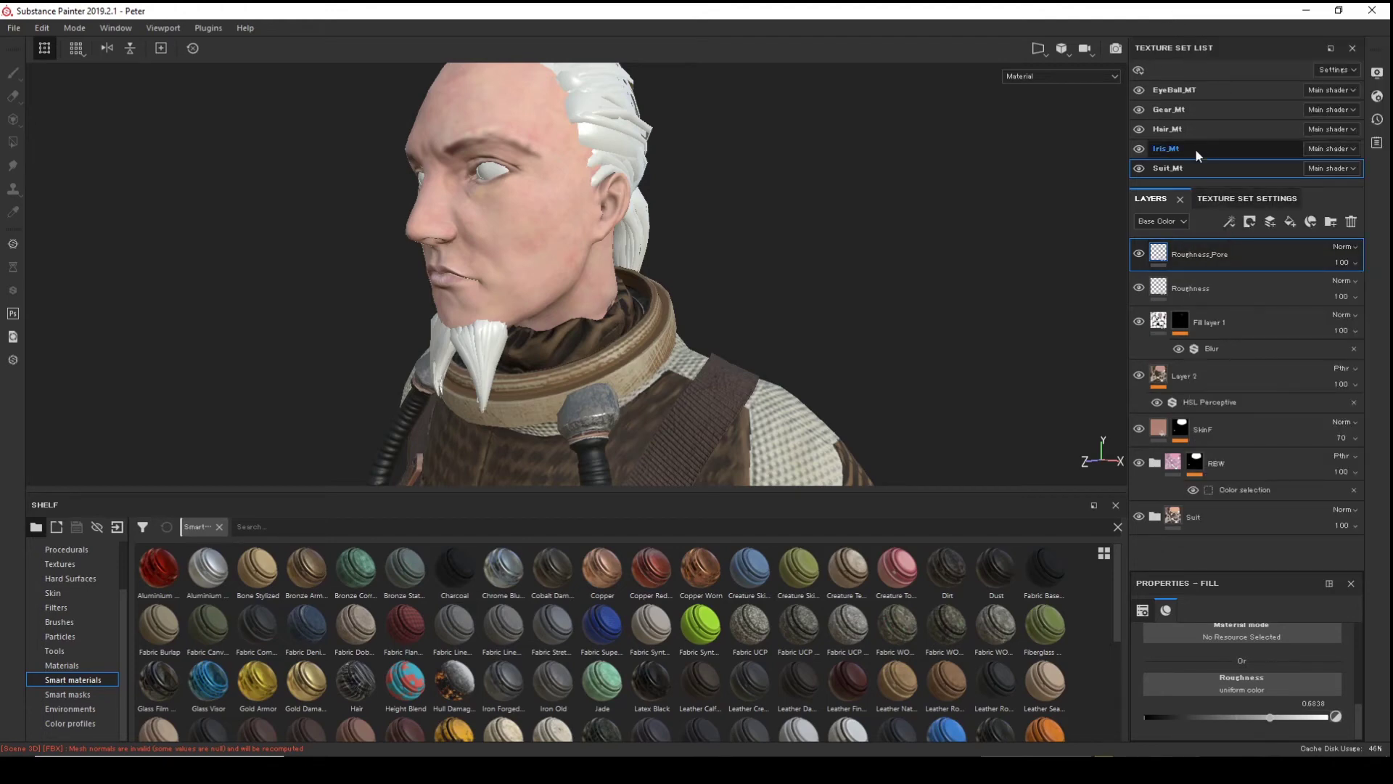
{"action": "left_click", "coordinate": [1249, 221]}
{"action": "left_click", "coordinate": [1266, 254]}
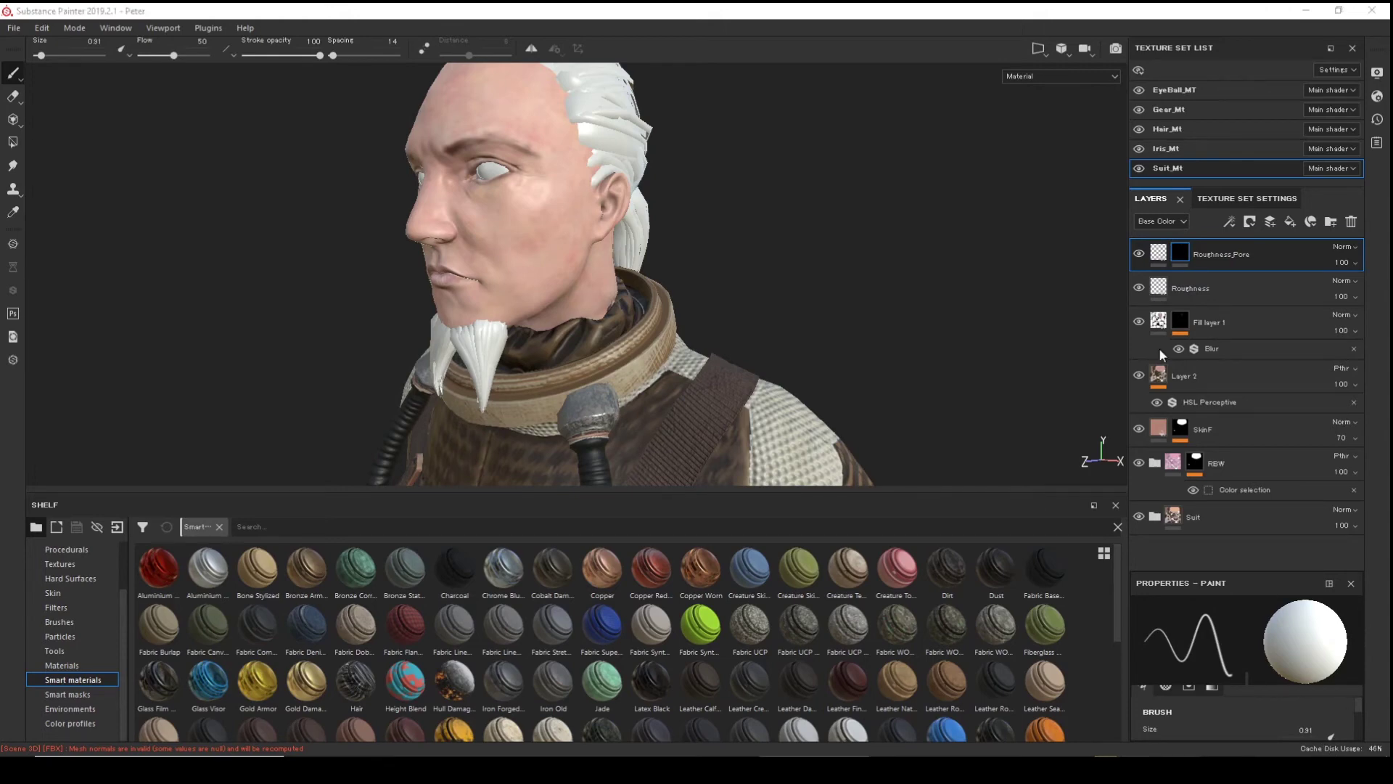
- Add a generator to the Roughness_Pore mask and assign Mask Editor to it
{"action": "right_click", "coordinate": [1180, 250]}
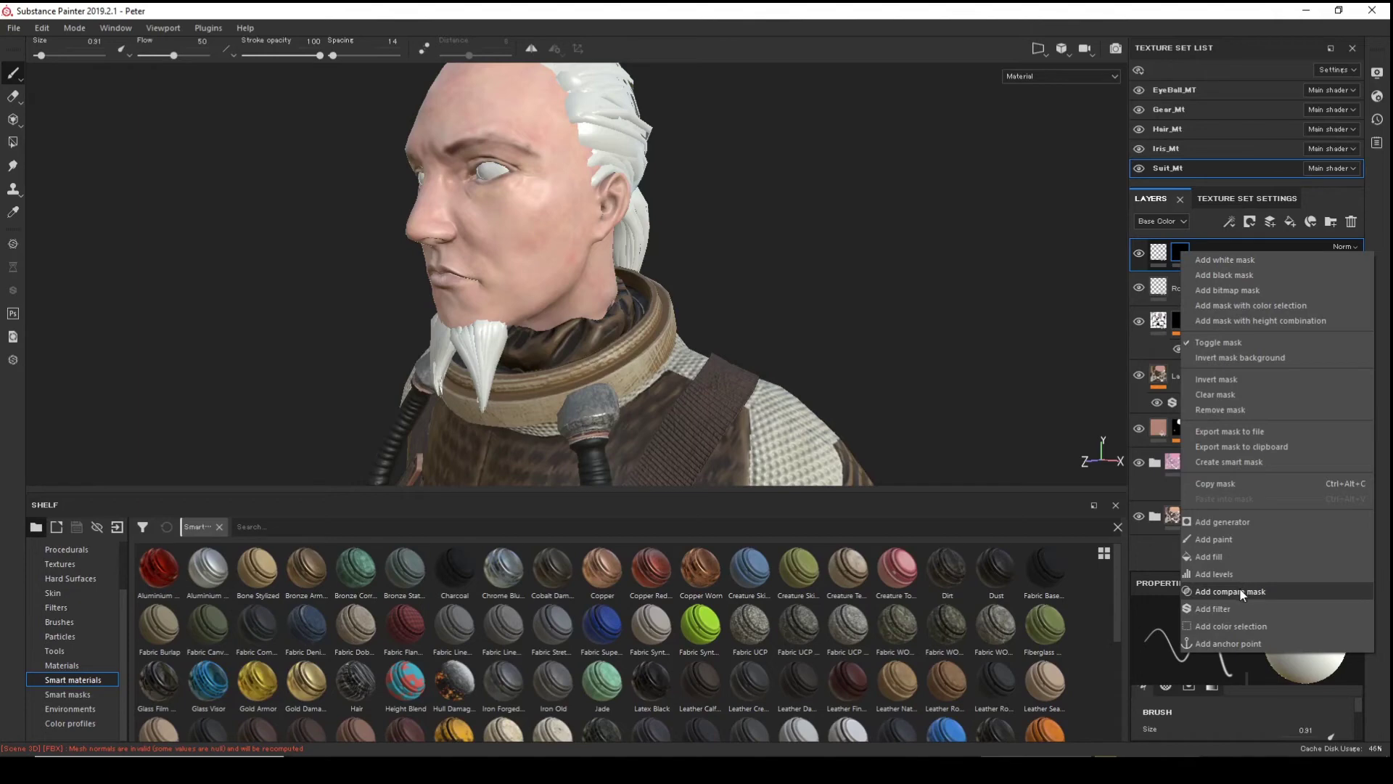
{"action": "left_click", "coordinate": [1241, 523]}
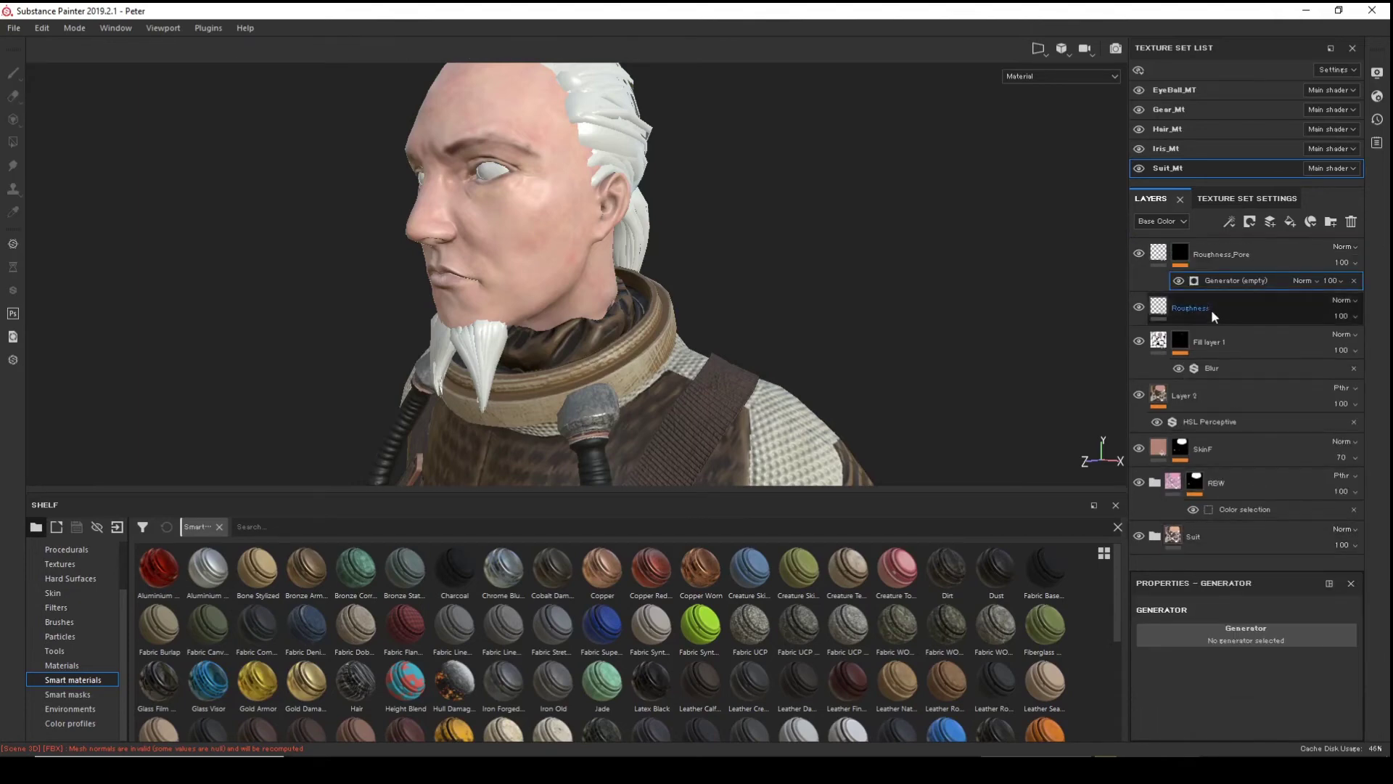
{"action": "left_click", "coordinate": [1248, 638]}
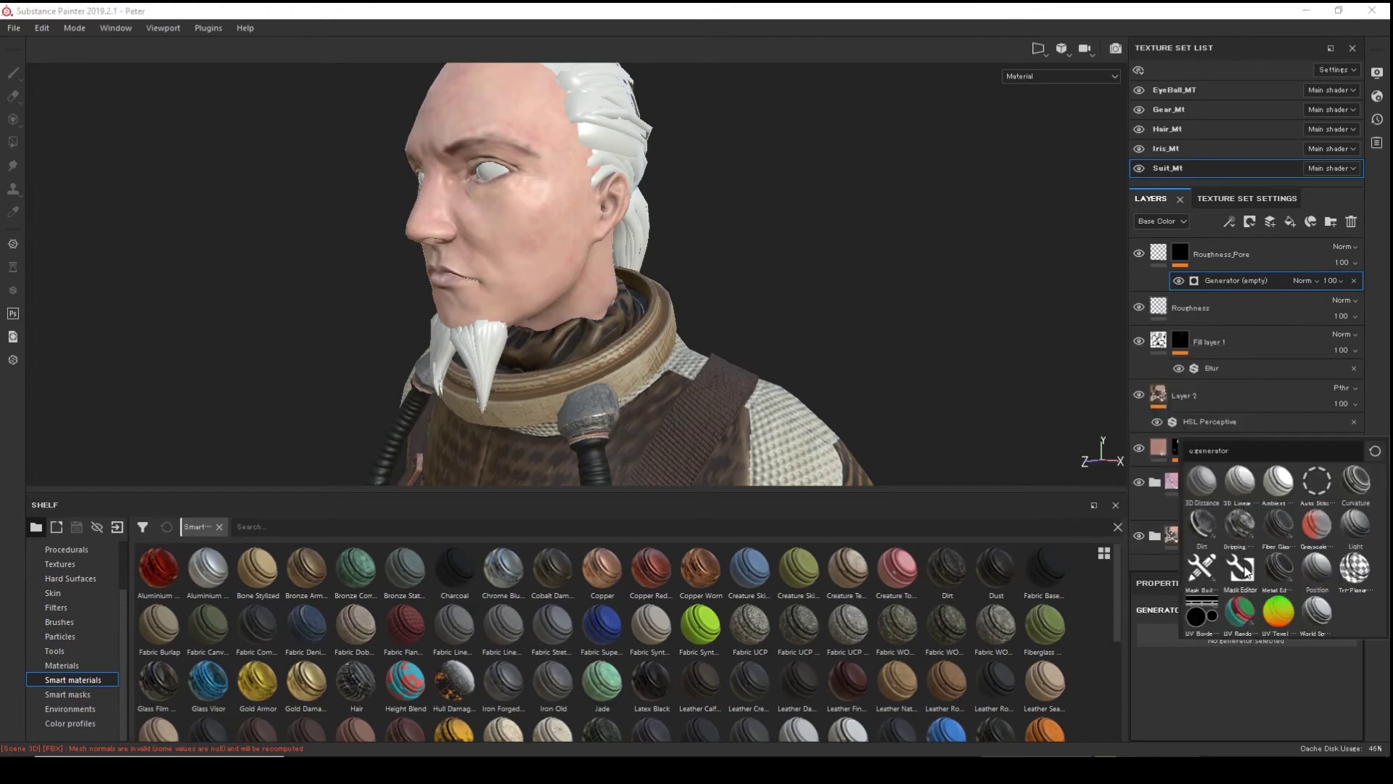
{"action": "left_click", "coordinate": [1242, 570]}
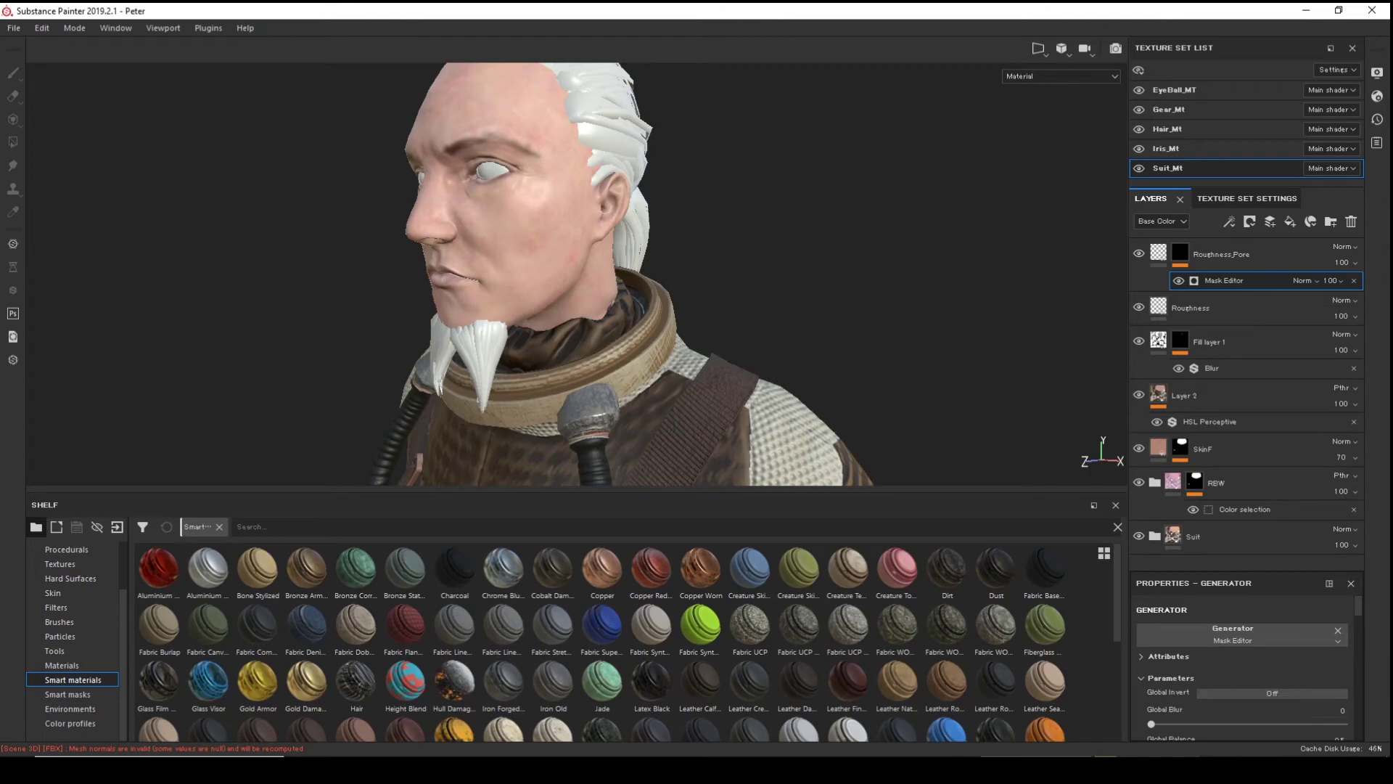
- Display the Roughness_Pore layer's mask on the character's face to inspect it
{"action": "scroll", "coordinate": [1248, 644], "scroll_direction": "down", "scroll_amount": 5}
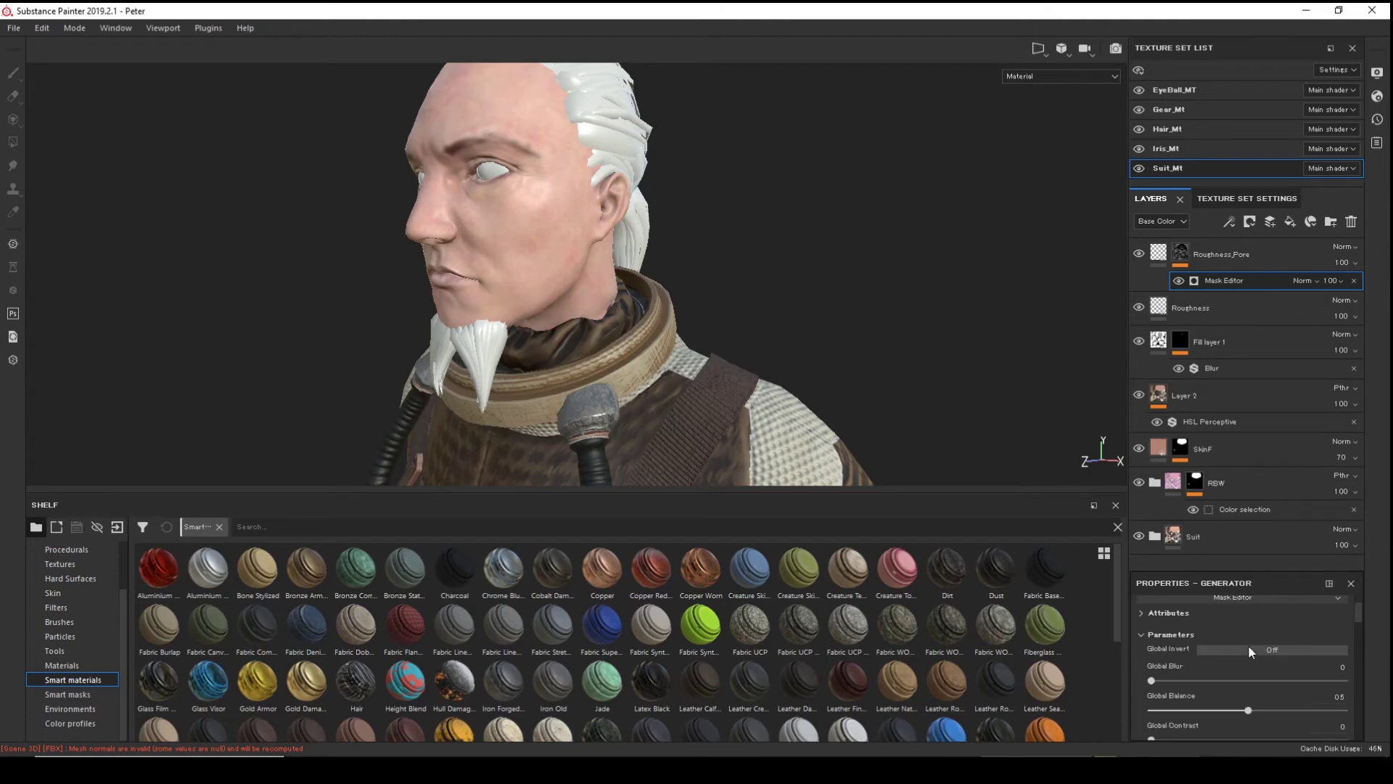
{"action": "scroll", "coordinate": [1248, 647], "scroll_direction": "up", "scroll_amount": 2}
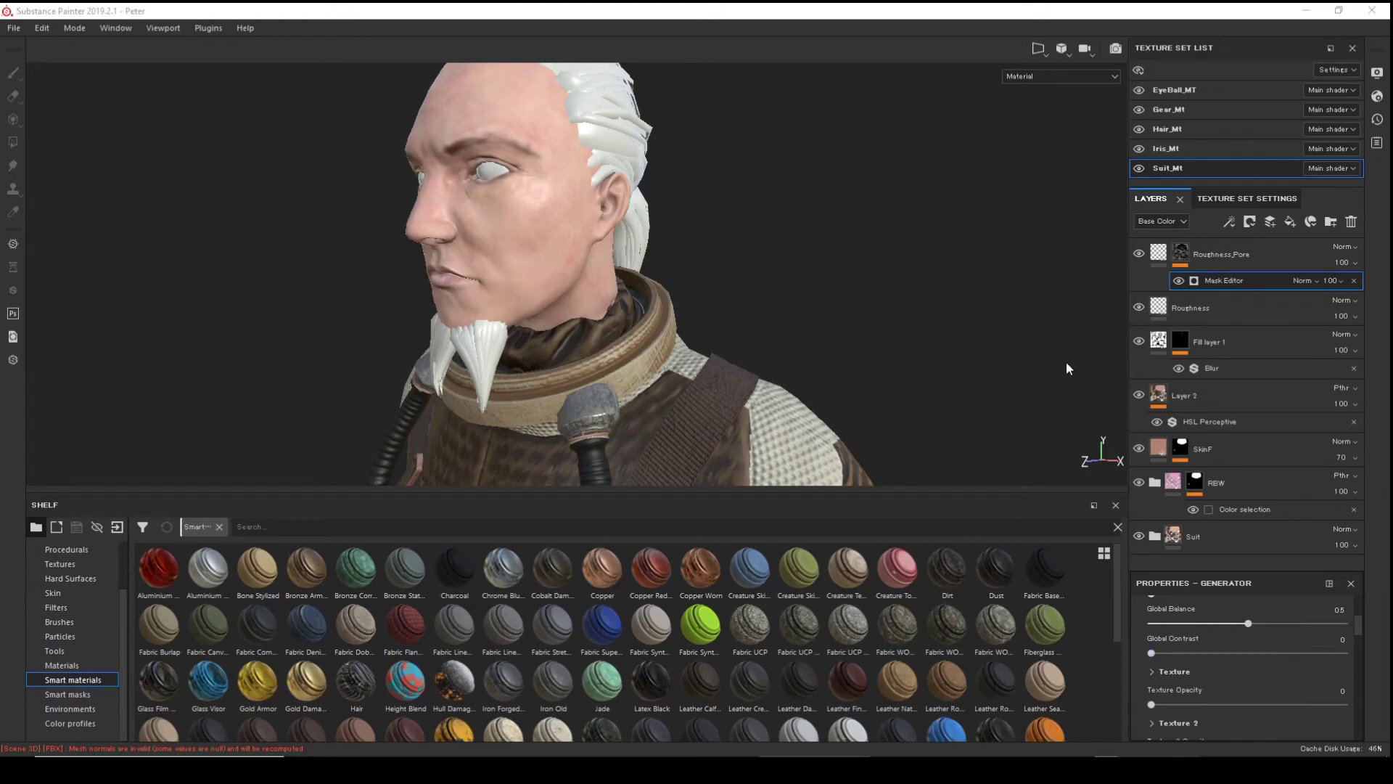
{"action": "left_click_drag", "start_coordinate": [1066, 367], "coordinate": [786, 224], "text": "alt"}
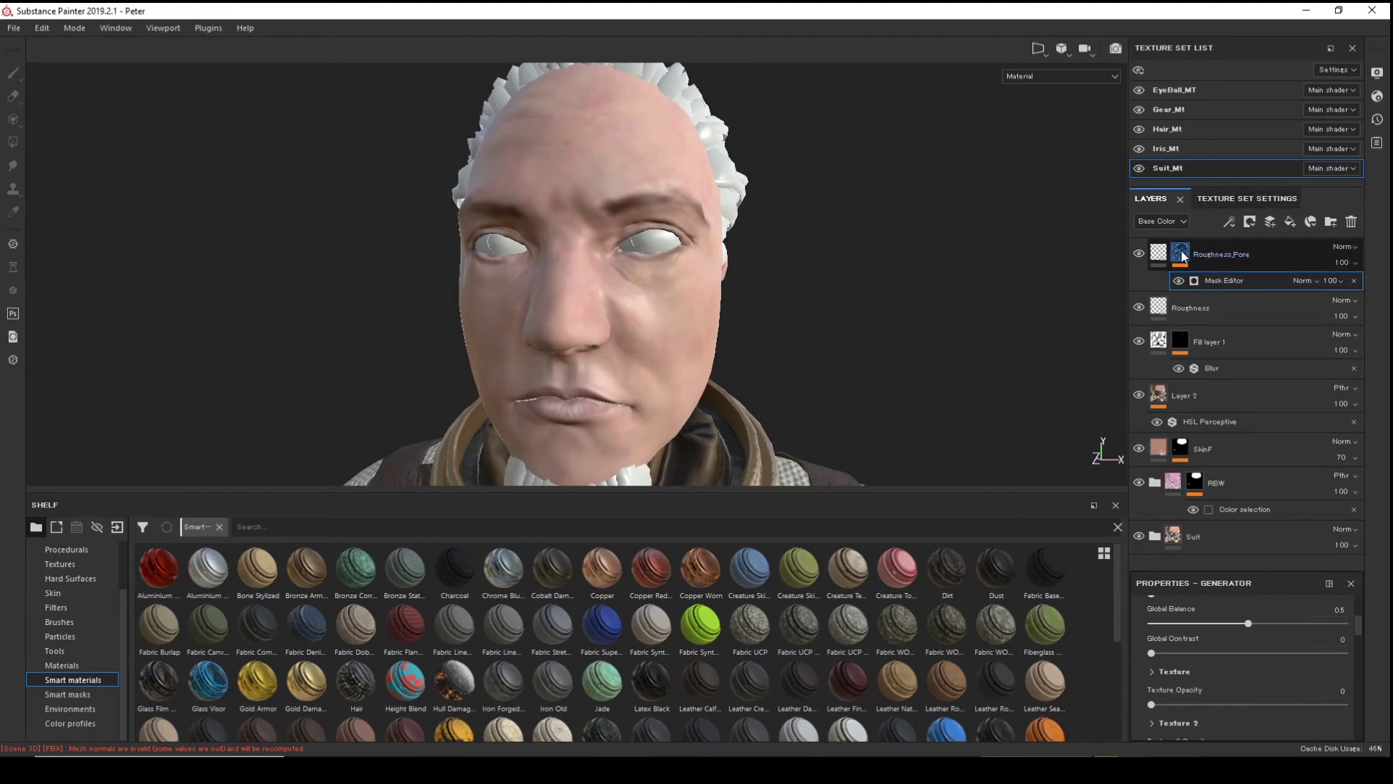
{"action": "left_click", "coordinate": [1181, 255], "text": "alt"}
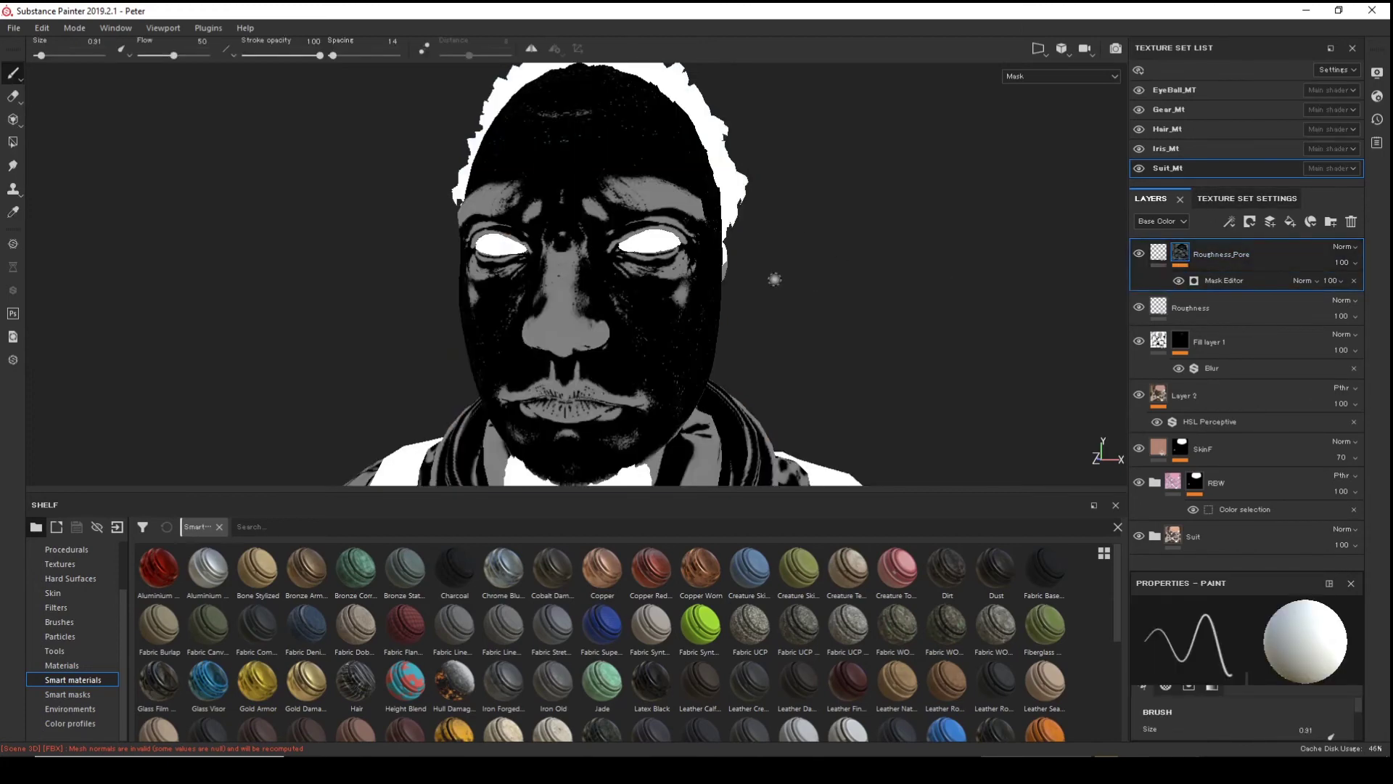
{"action": "left_click_drag", "start_coordinate": [771, 283], "coordinate": [726, 291], "text": "alt"}
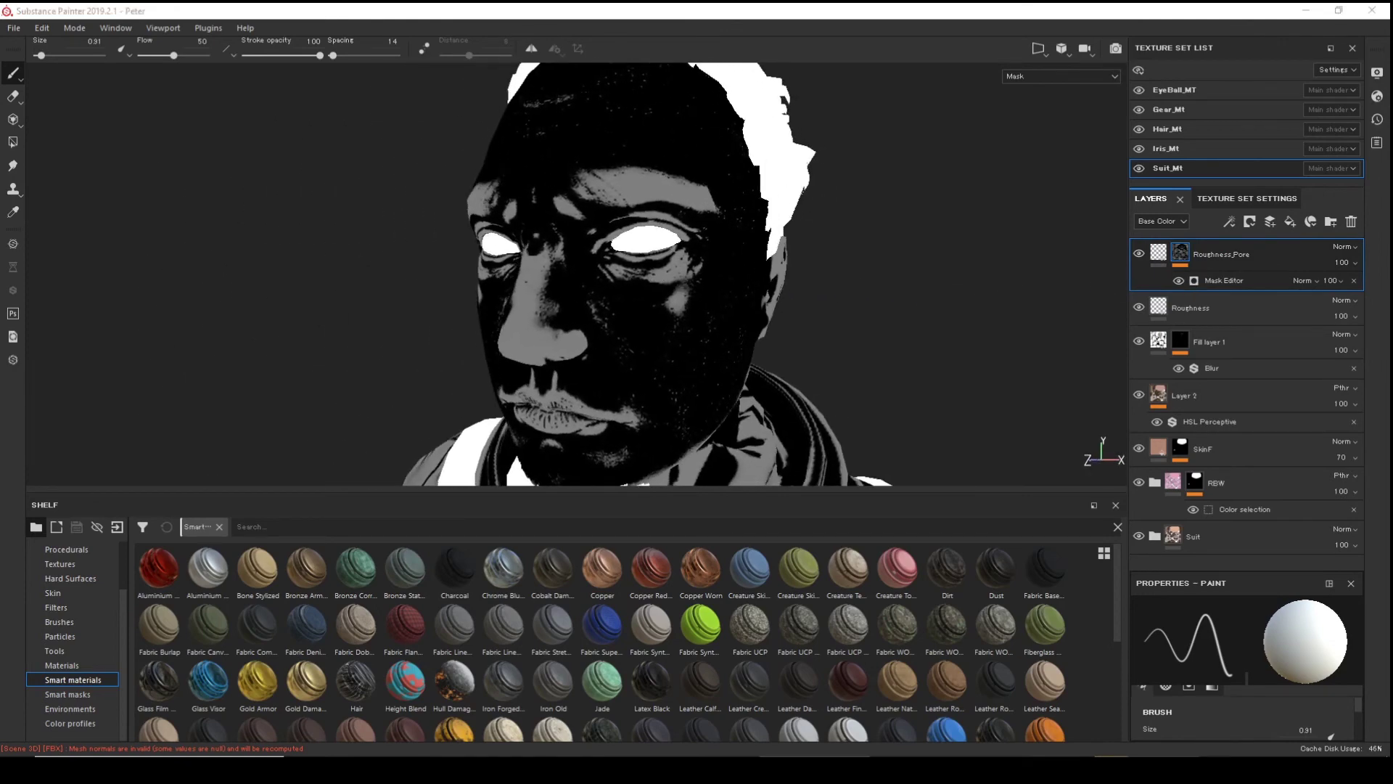
- Examine the Mask Editor generator's attributes, opacity parameters, micro details and image inputs on the Roughness_Pore mask
{"action": "left_click", "coordinate": [1230, 277]}
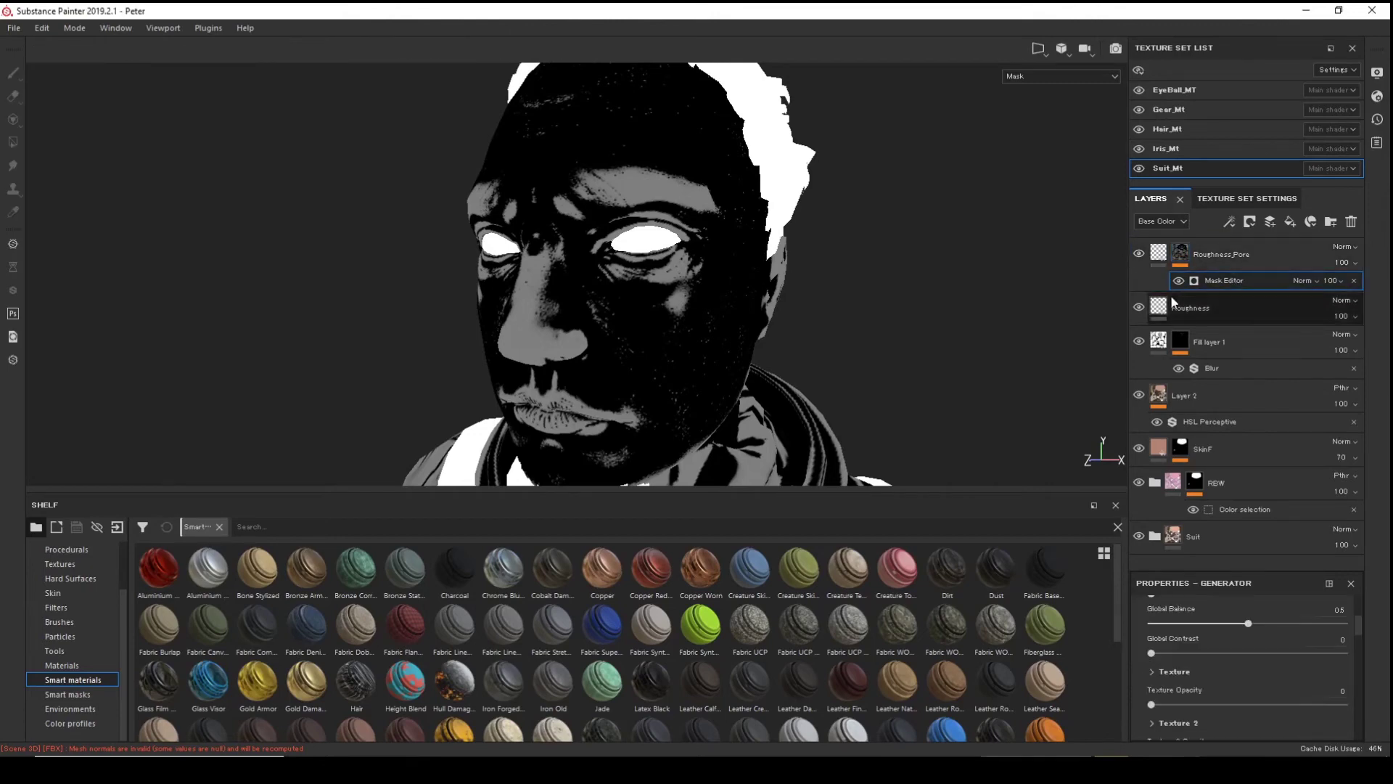
{"action": "left_click", "coordinate": [1256, 280]}
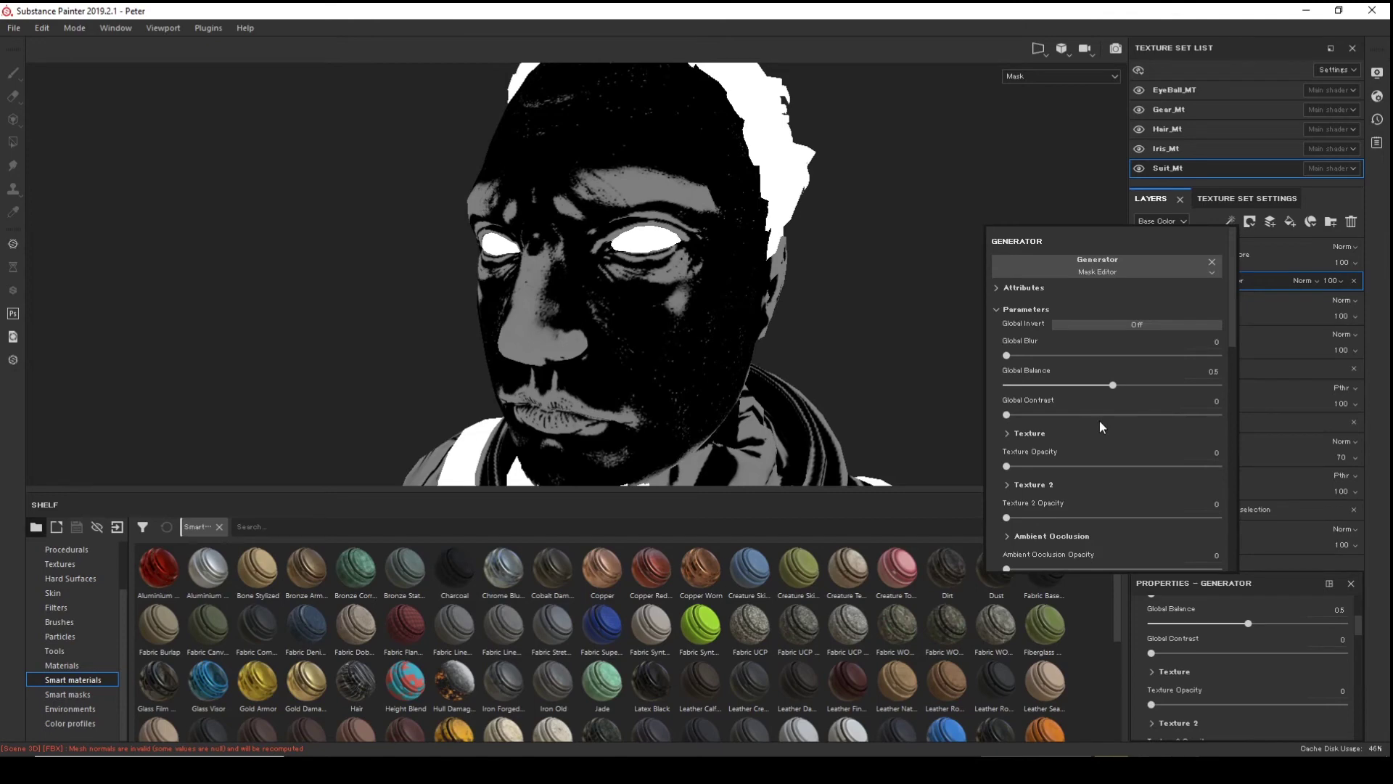
{"action": "scroll", "coordinate": [1101, 427], "scroll_direction": "down", "scroll_amount": 5}
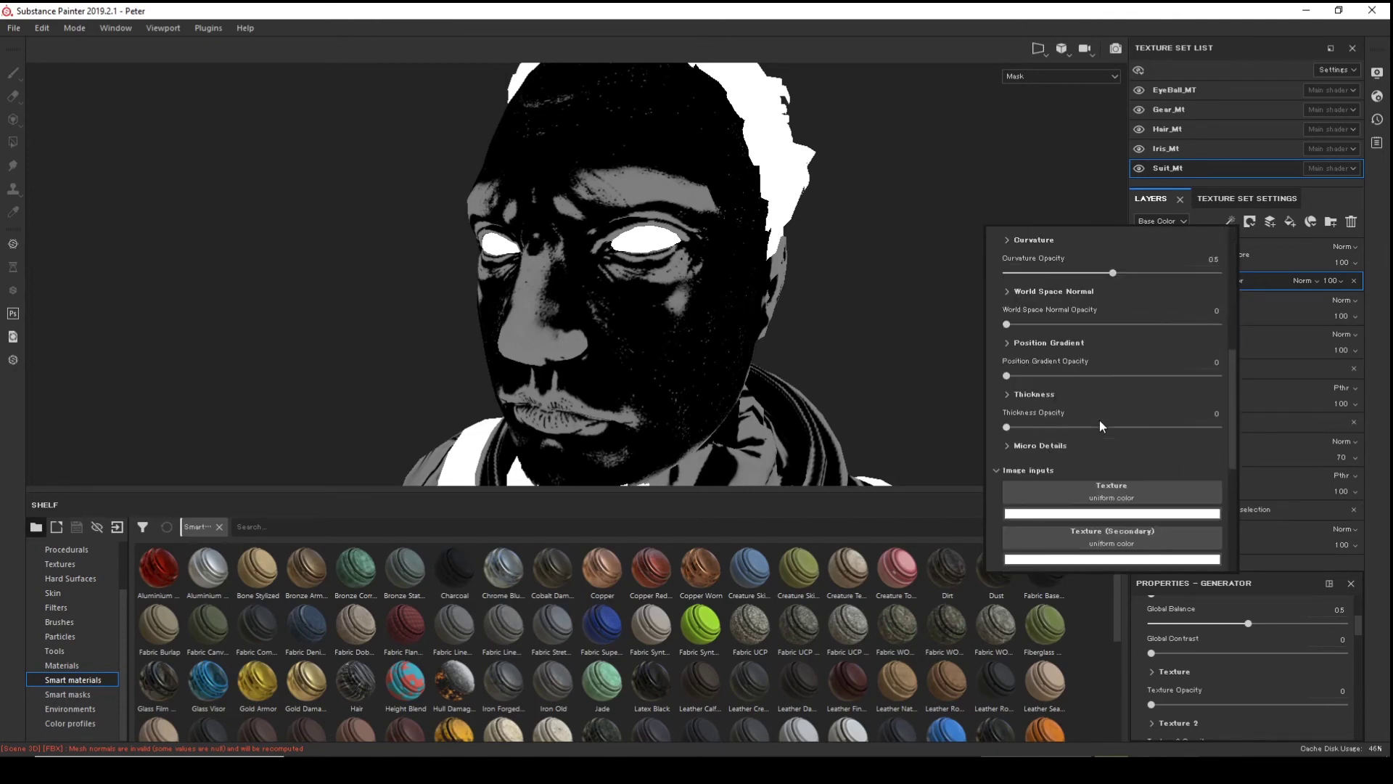
{"action": "scroll", "coordinate": [1101, 426], "scroll_direction": "up", "scroll_amount": 6}
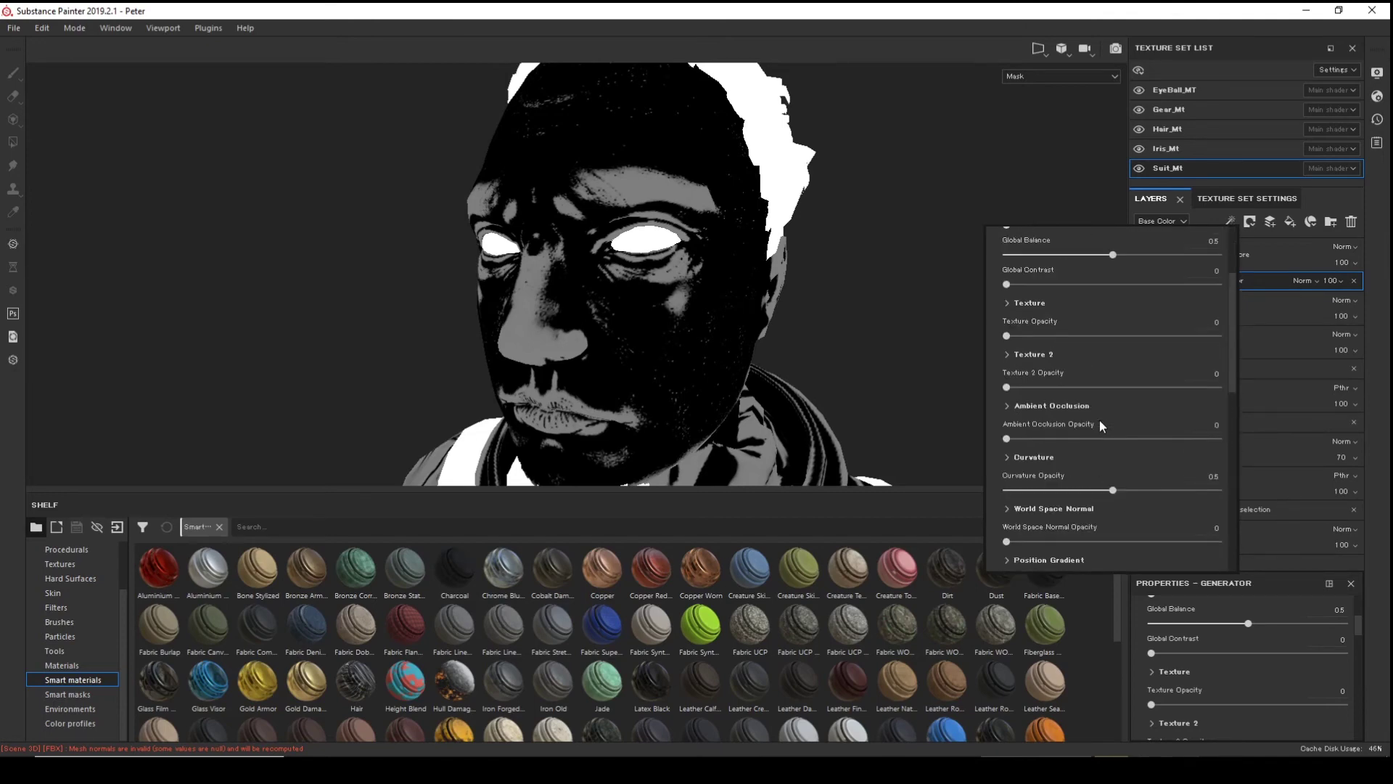
{"action": "scroll", "coordinate": [1100, 420], "scroll_direction": "up", "scroll_amount": 1}
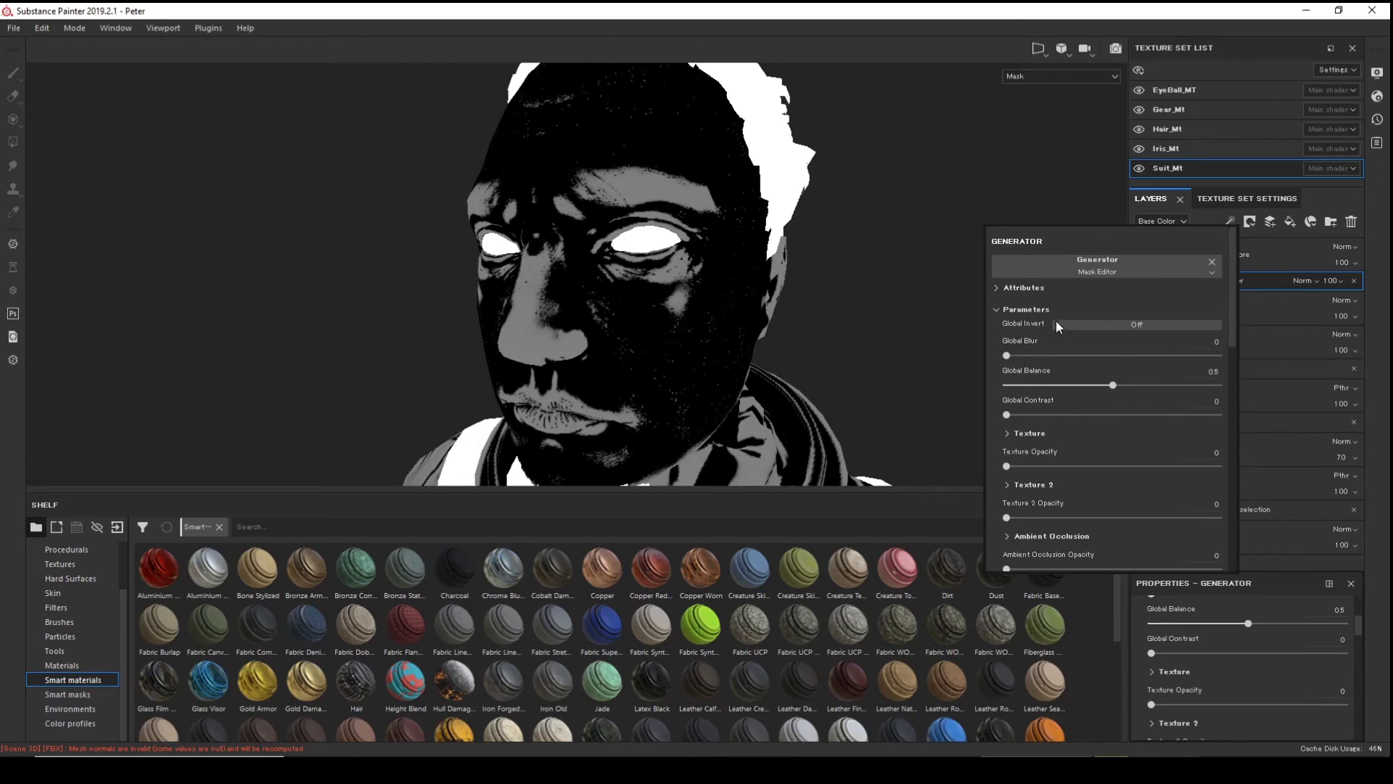
{"action": "scroll", "coordinate": [1064, 373], "scroll_direction": "down", "scroll_amount": 1}
{"action": "scroll", "coordinate": [1064, 374], "scroll_direction": "up", "scroll_amount": 1}
{"action": "left_click", "coordinate": [998, 285]}
{"action": "scroll", "coordinate": [1148, 410], "scroll_direction": "down", "scroll_amount": 8}
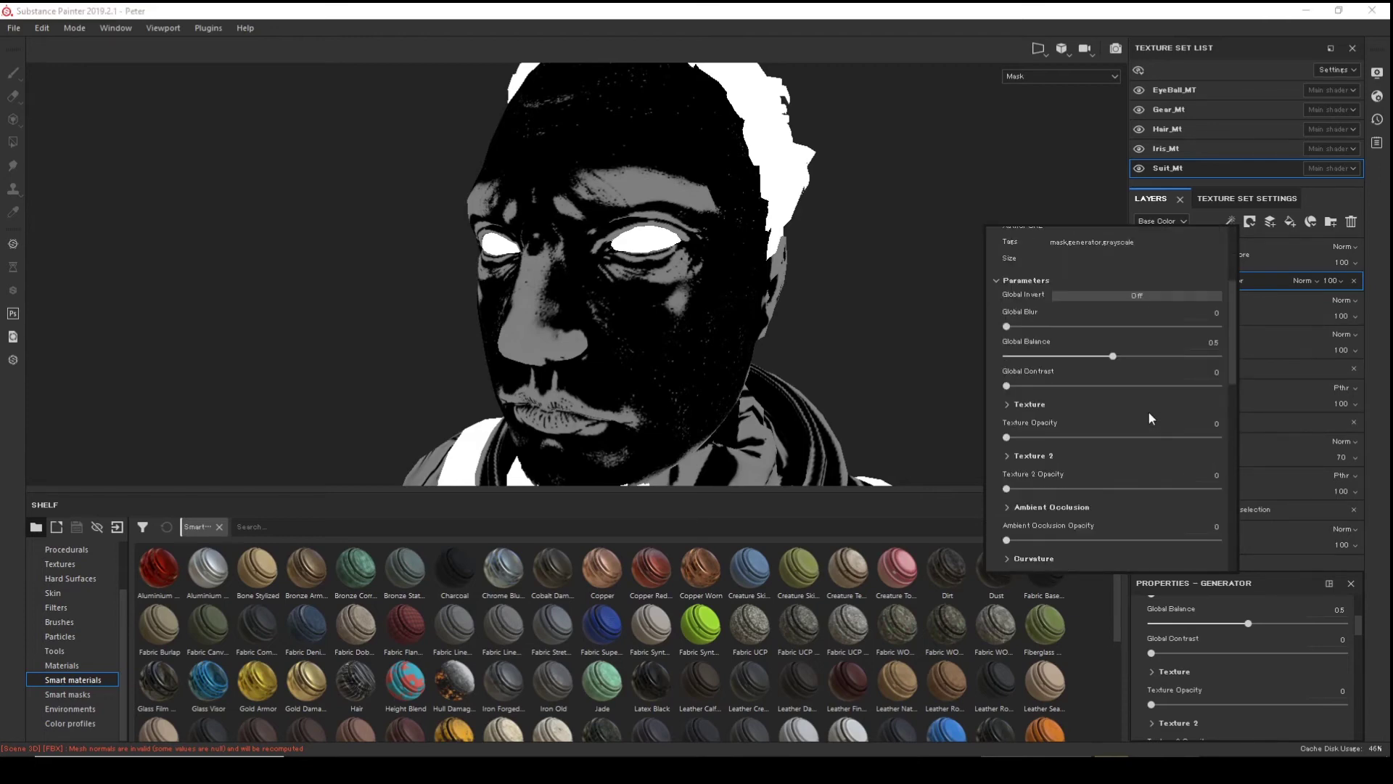
{"action": "scroll", "coordinate": [1149, 418], "scroll_direction": "down", "scroll_amount": 1}
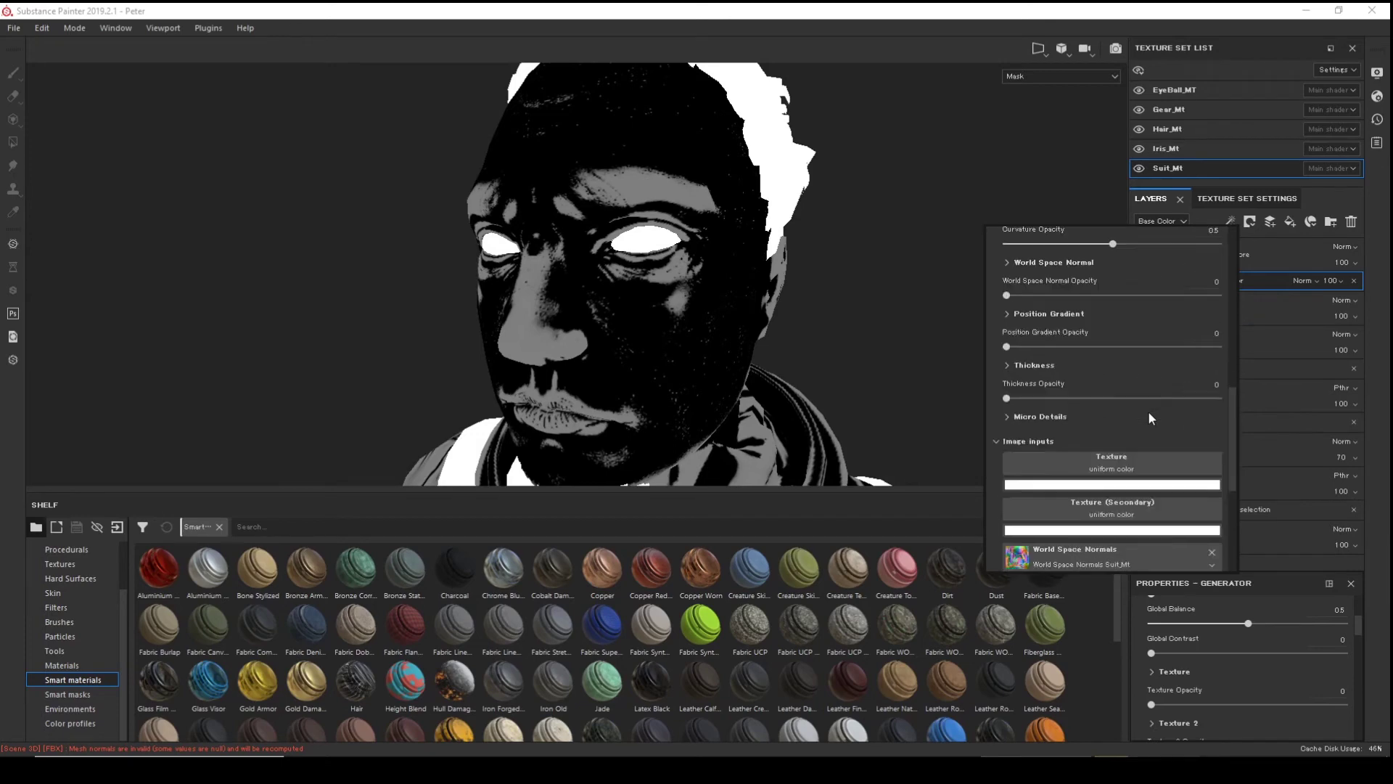
{"action": "left_click", "coordinate": [1042, 417]}
{"action": "scroll", "coordinate": [1132, 419], "scroll_direction": "down", "scroll_amount": 2}
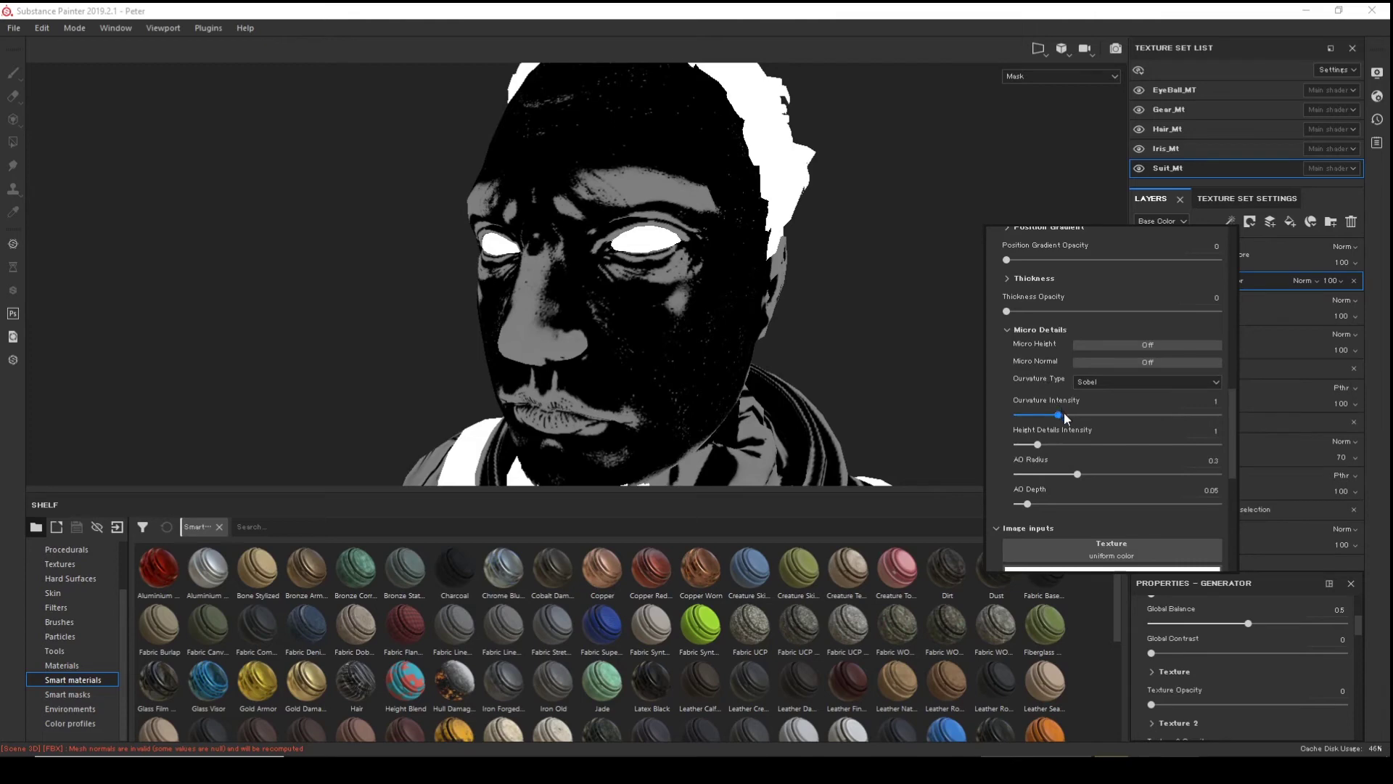
{"action": "scroll", "coordinate": [1095, 437], "scroll_direction": "down", "scroll_amount": 4}
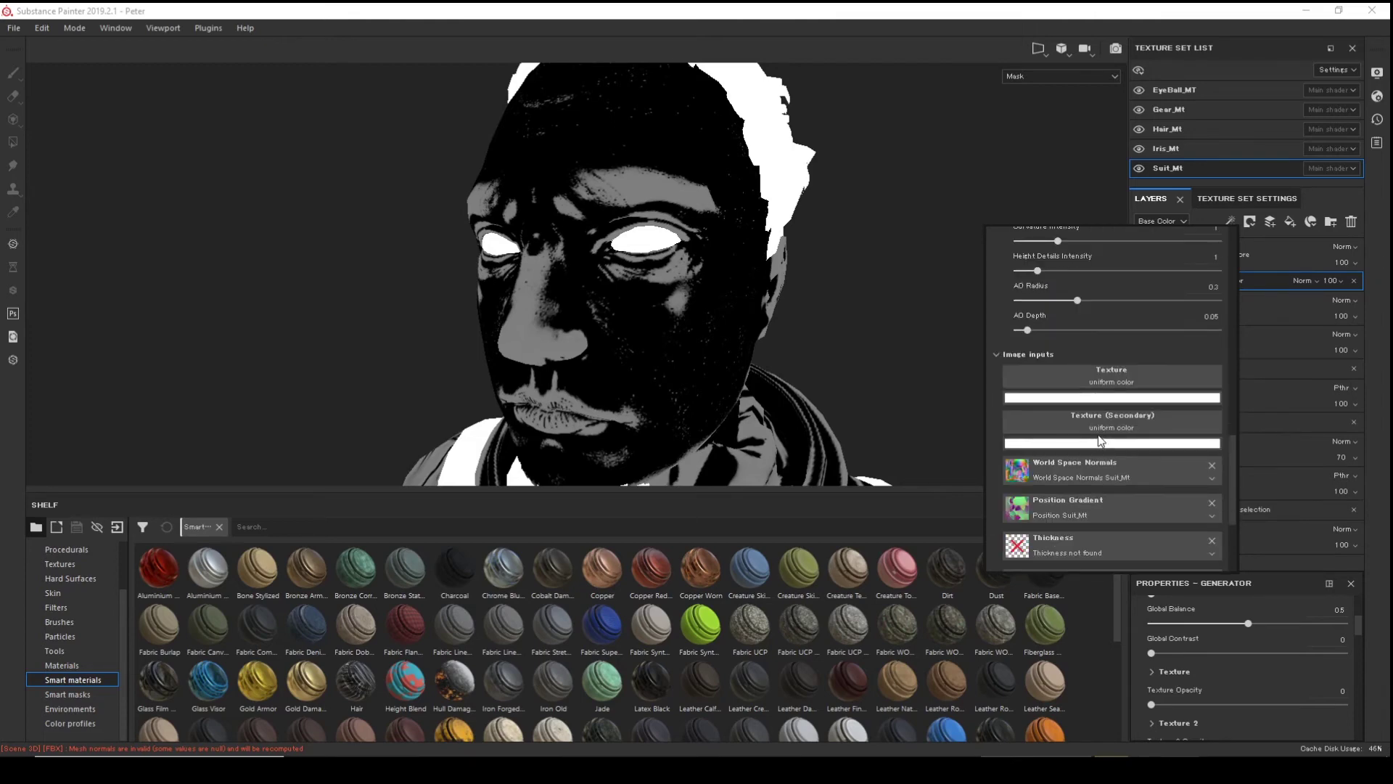
{"action": "scroll", "coordinate": [1098, 436], "scroll_direction": "down", "scroll_amount": 3}
{"action": "scroll", "coordinate": [1100, 435], "scroll_direction": "up", "scroll_amount": 3}
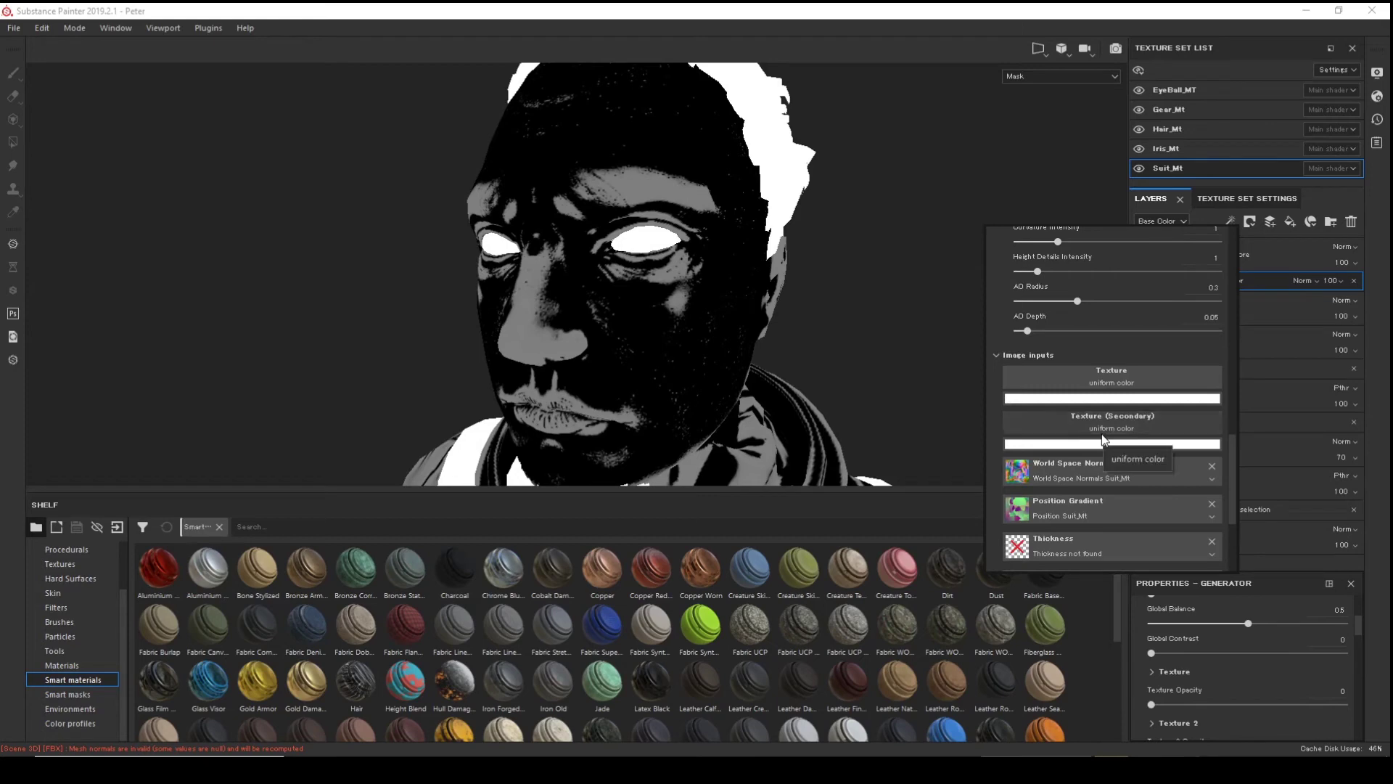
{"action": "scroll", "coordinate": [1109, 346], "scroll_direction": "up", "scroll_amount": 3}
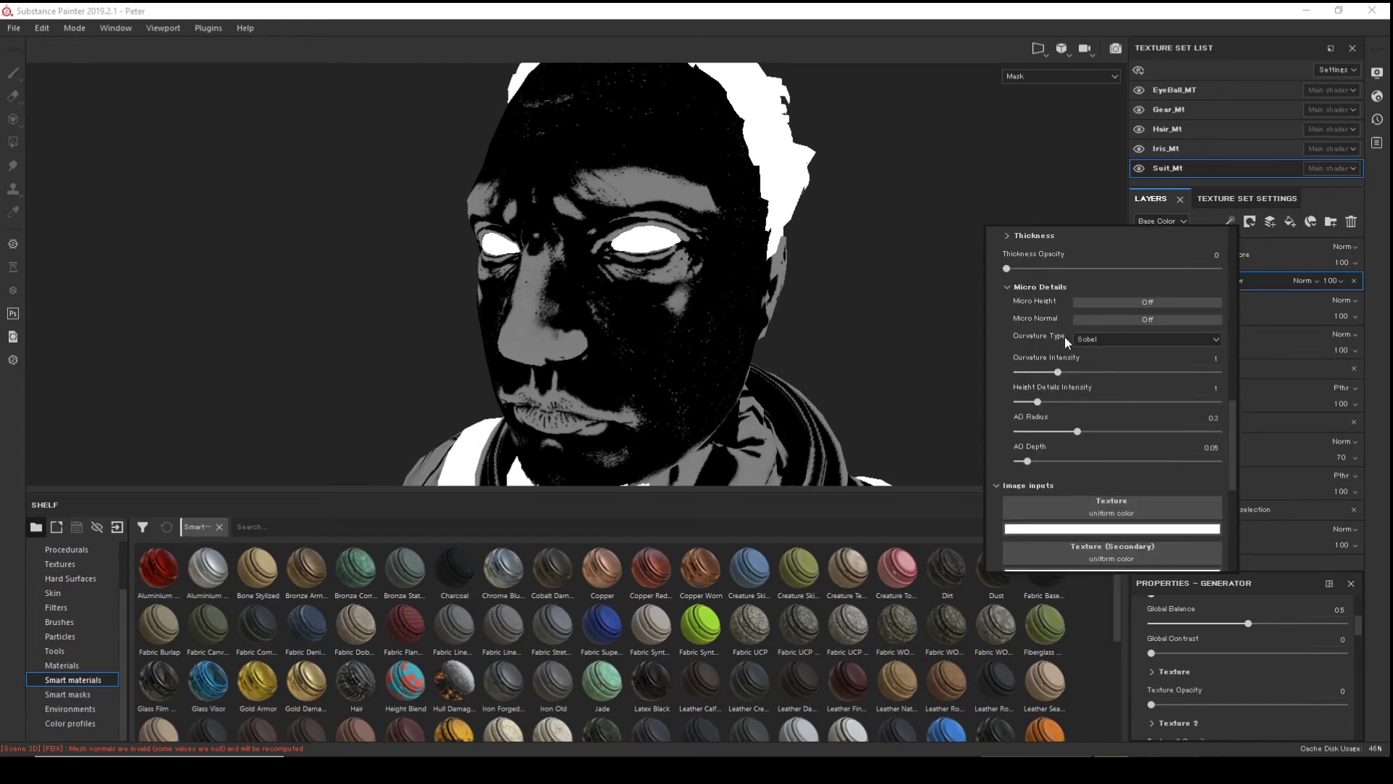
- Try the Standard curvature type in the generator's micro details, restore Sobel, and set the curvature intensity to 1.05
{"action": "left_click", "coordinate": [1124, 340]}
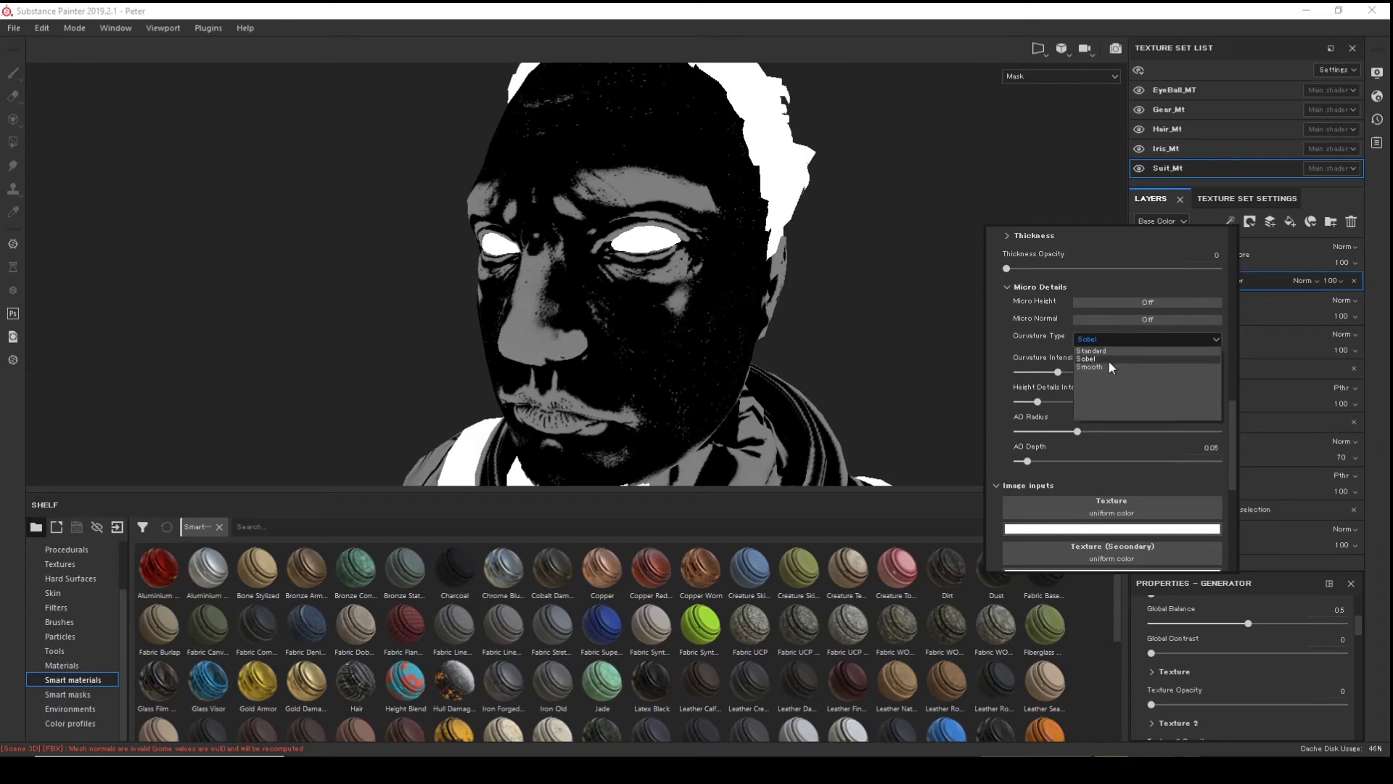
{"action": "left_click", "coordinate": [1108, 351]}
{"action": "left_click", "coordinate": [1114, 341]}
{"action": "left_click", "coordinate": [1115, 359]}
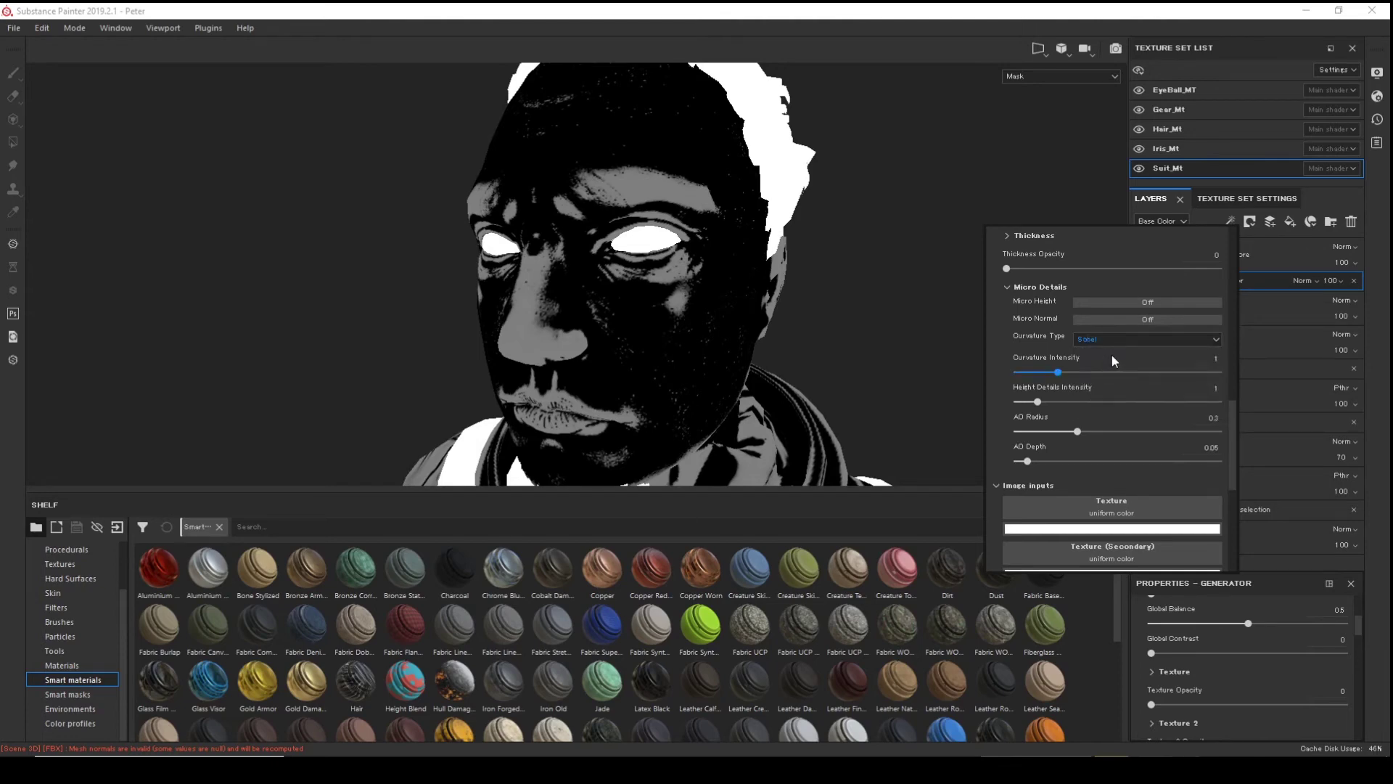
{"action": "mouse_move", "coordinate": [1058, 371]}
{"action": "left_mouse_down"}
{"action": "mouse_move", "coordinate": [1081, 371]}
{"action": "mouse_move", "coordinate": [1059, 372]}
{"action": "left_mouse_up"}
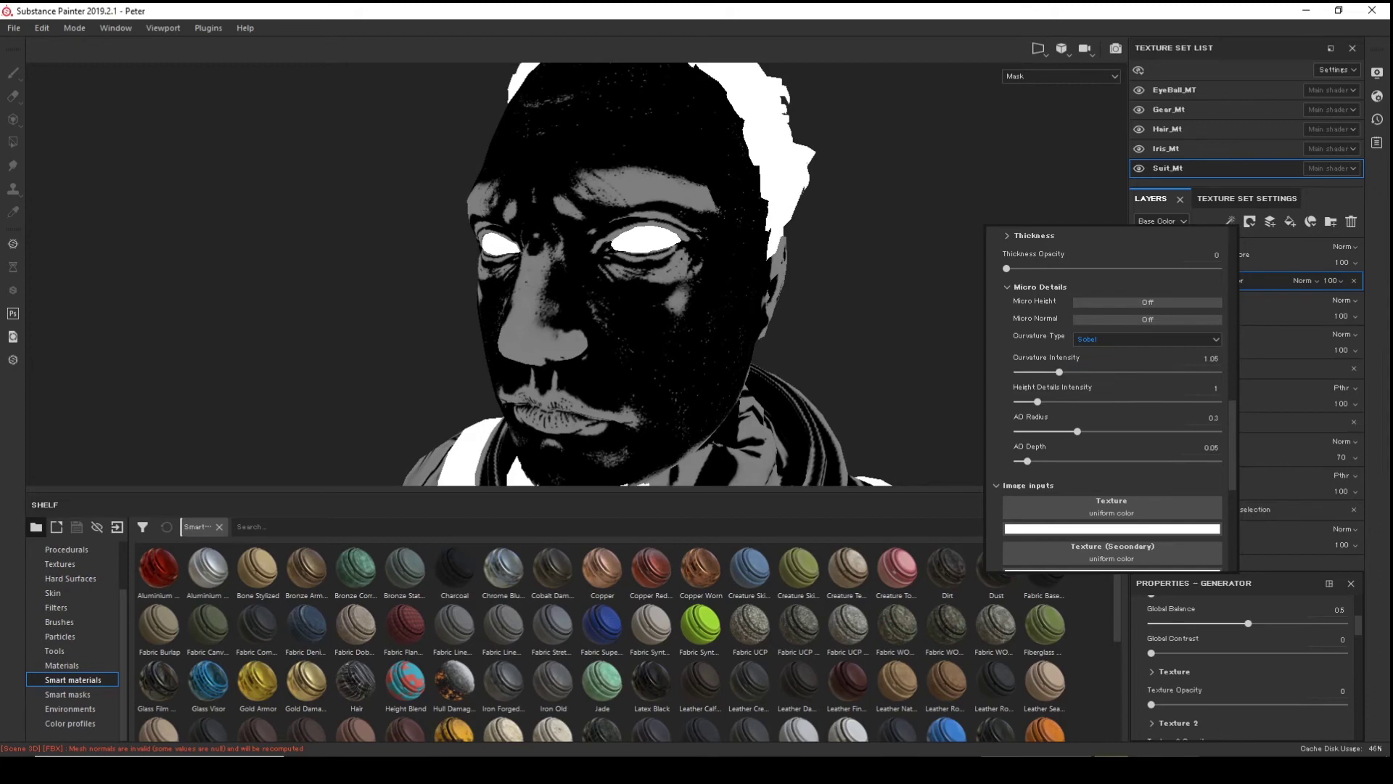
- Set the mode of the Mask Editor generator's curvature to Cavities
{"action": "scroll", "coordinate": [1020, 442], "scroll_direction": "up", "scroll_amount": 3}
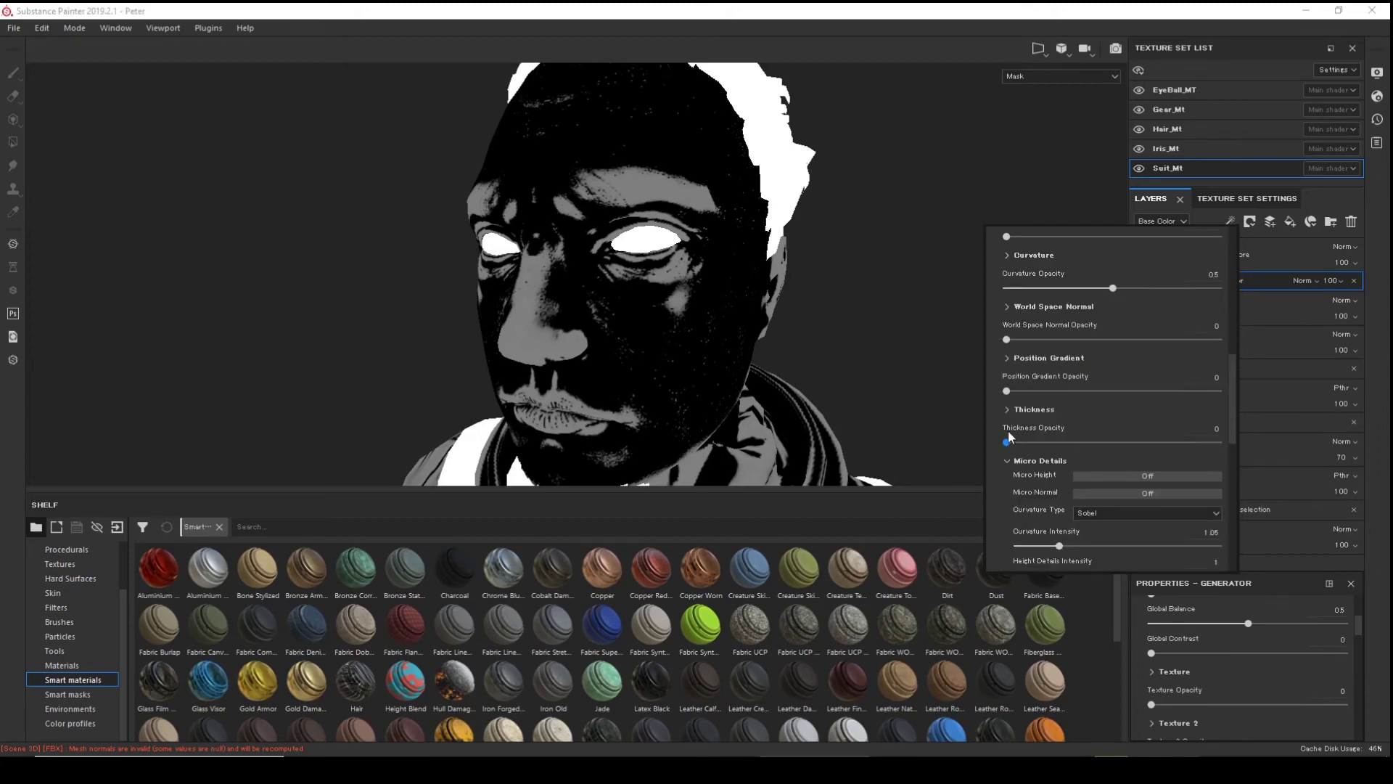
{"action": "scroll", "coordinate": [1034, 388], "scroll_direction": "up", "scroll_amount": 1}
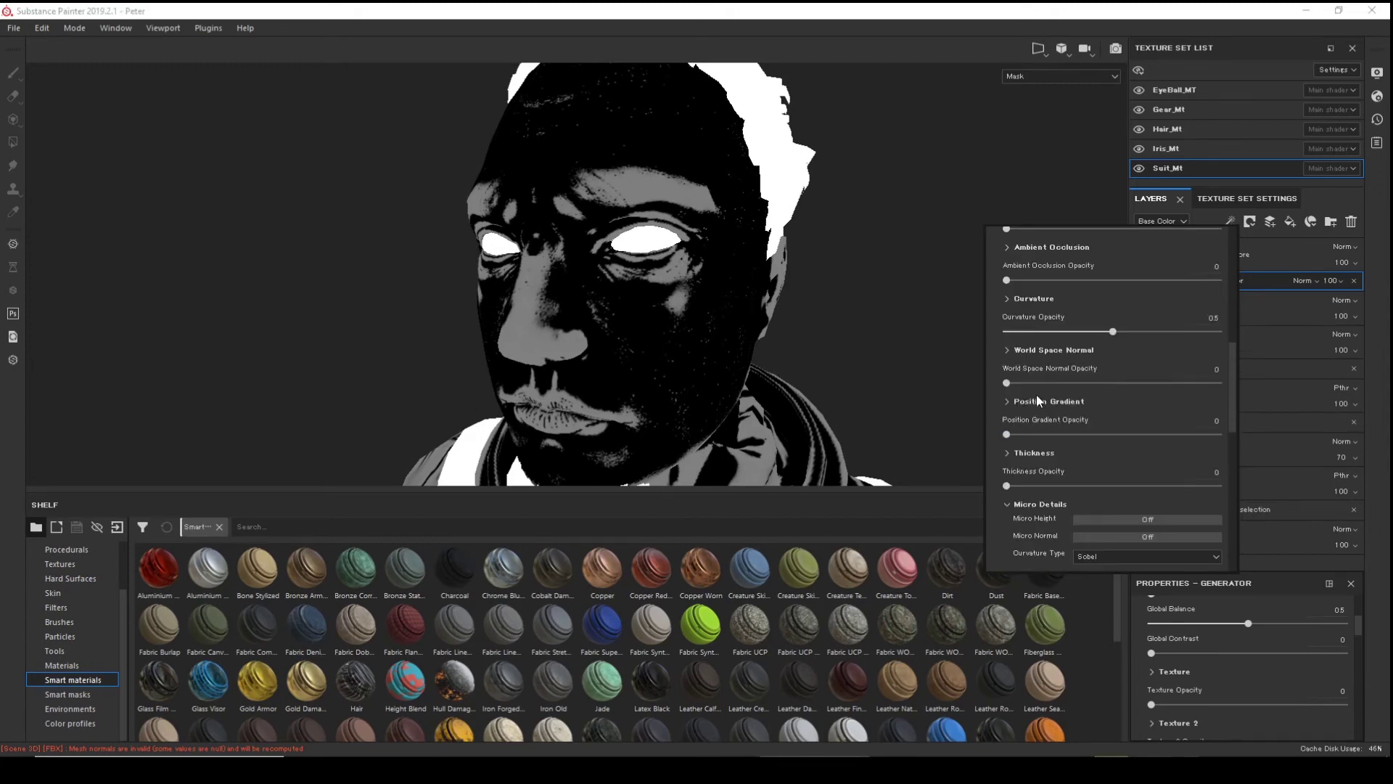
{"action": "left_click", "coordinate": [1005, 299]}
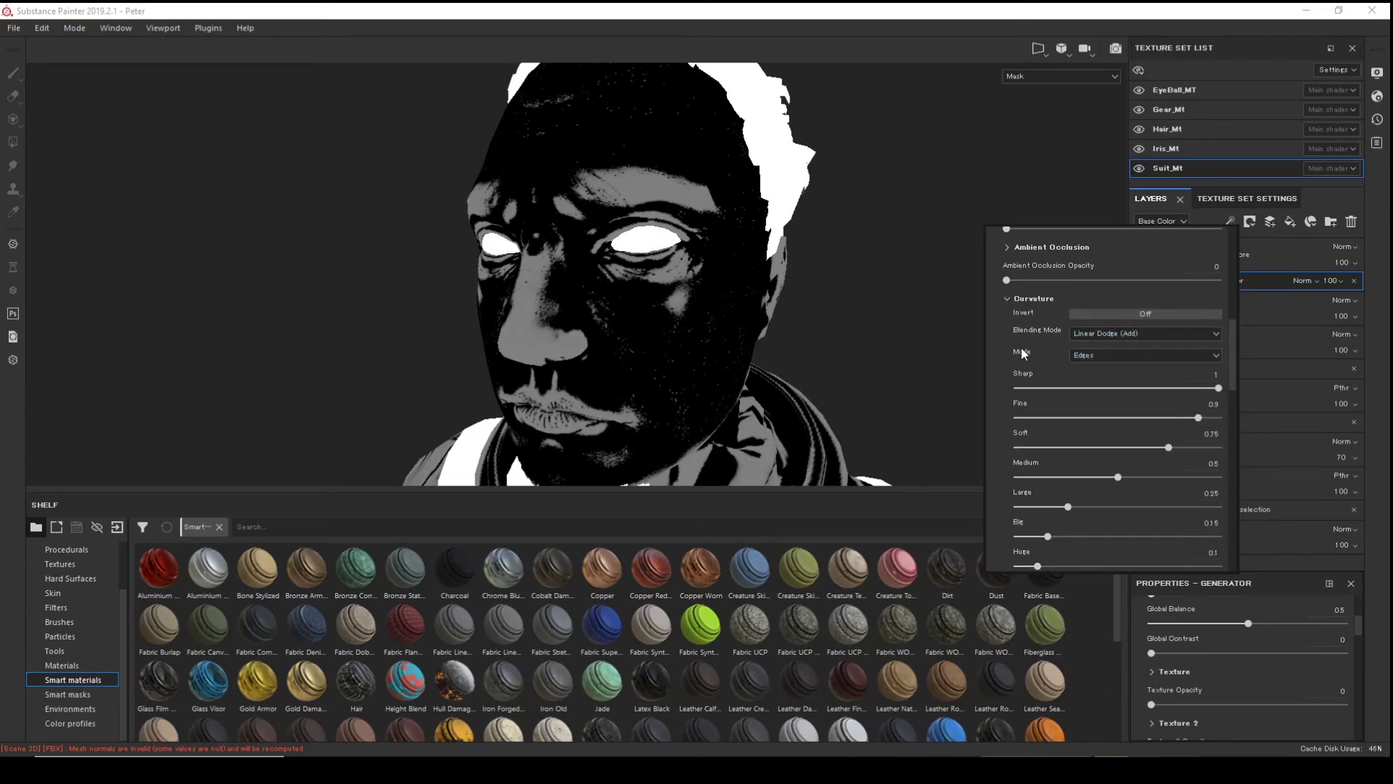
{"action": "left_click", "coordinate": [1146, 356]}
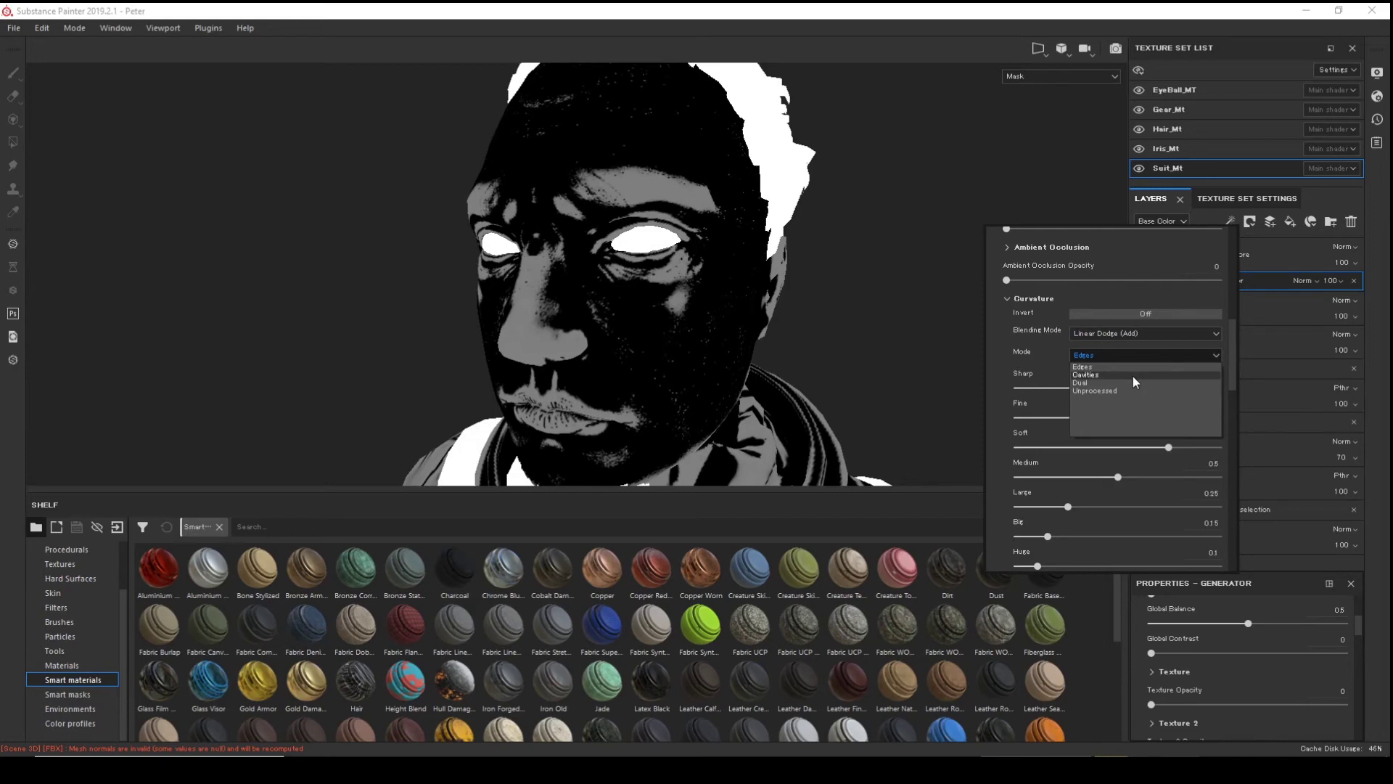
{"action": "left_click", "coordinate": [1133, 376]}
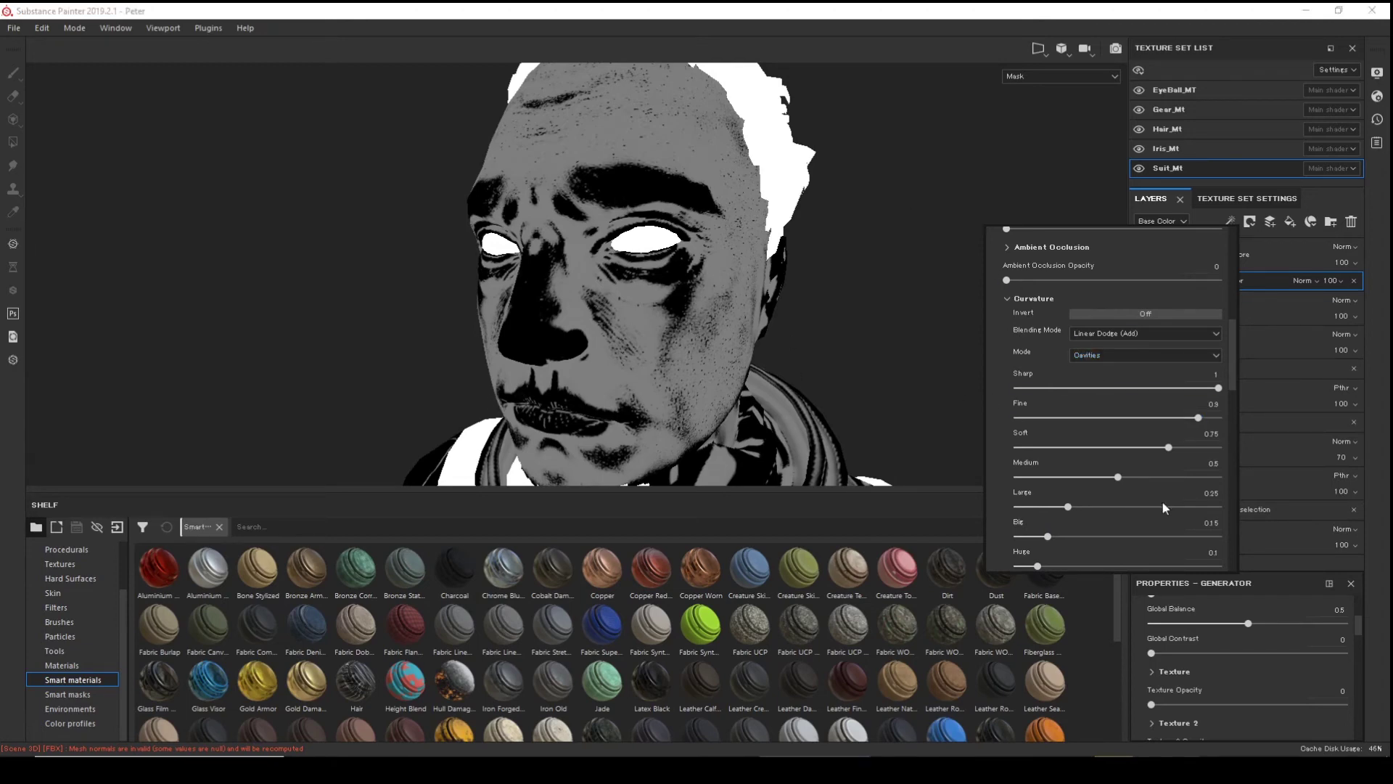
- Set the curvature's Fine amount to 0.27 and Soft to 0, keeping Sharp at 1
{"action": "left_click_drag", "start_coordinate": [1162, 419], "coordinate": [1062, 421]}
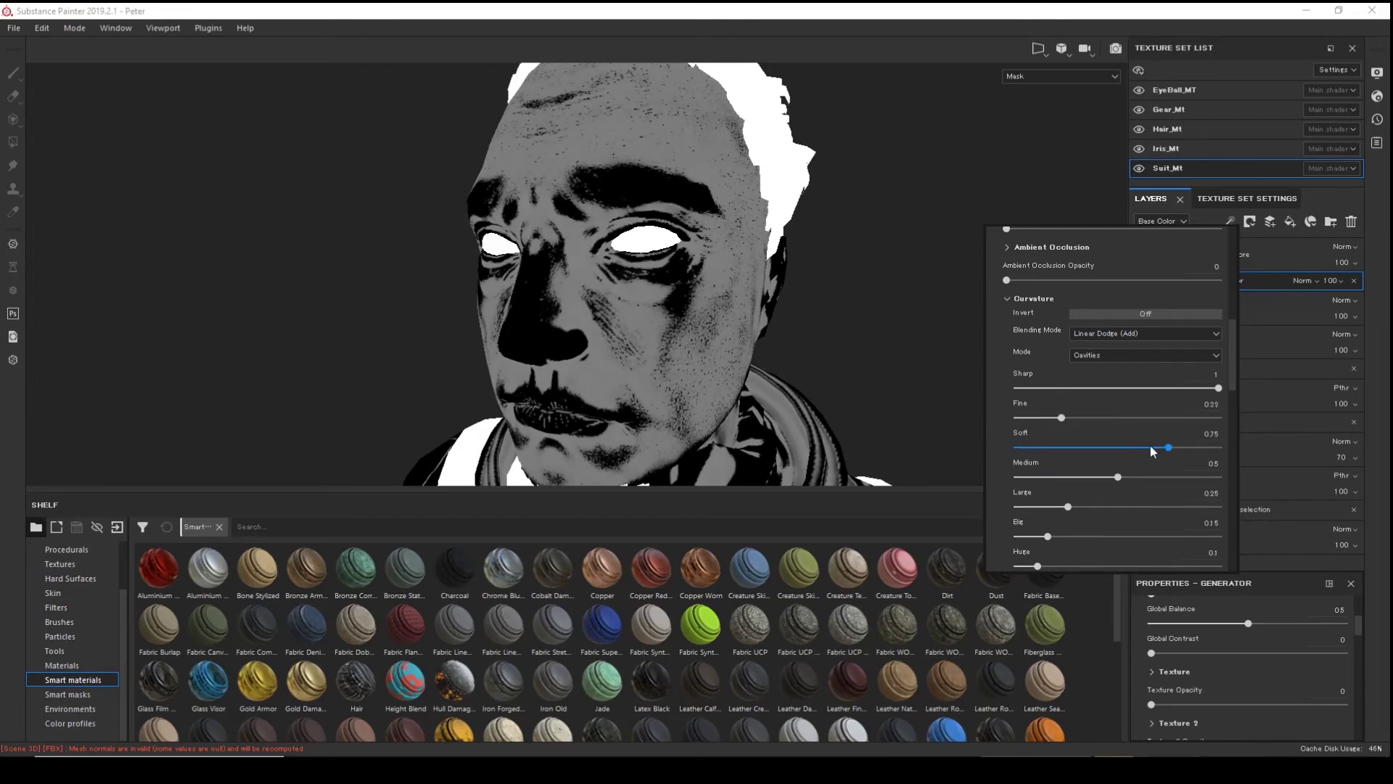
{"action": "left_click_drag", "start_coordinate": [1151, 446], "coordinate": [1072, 417]}
{"action": "left_click", "coordinate": [1108, 415]}
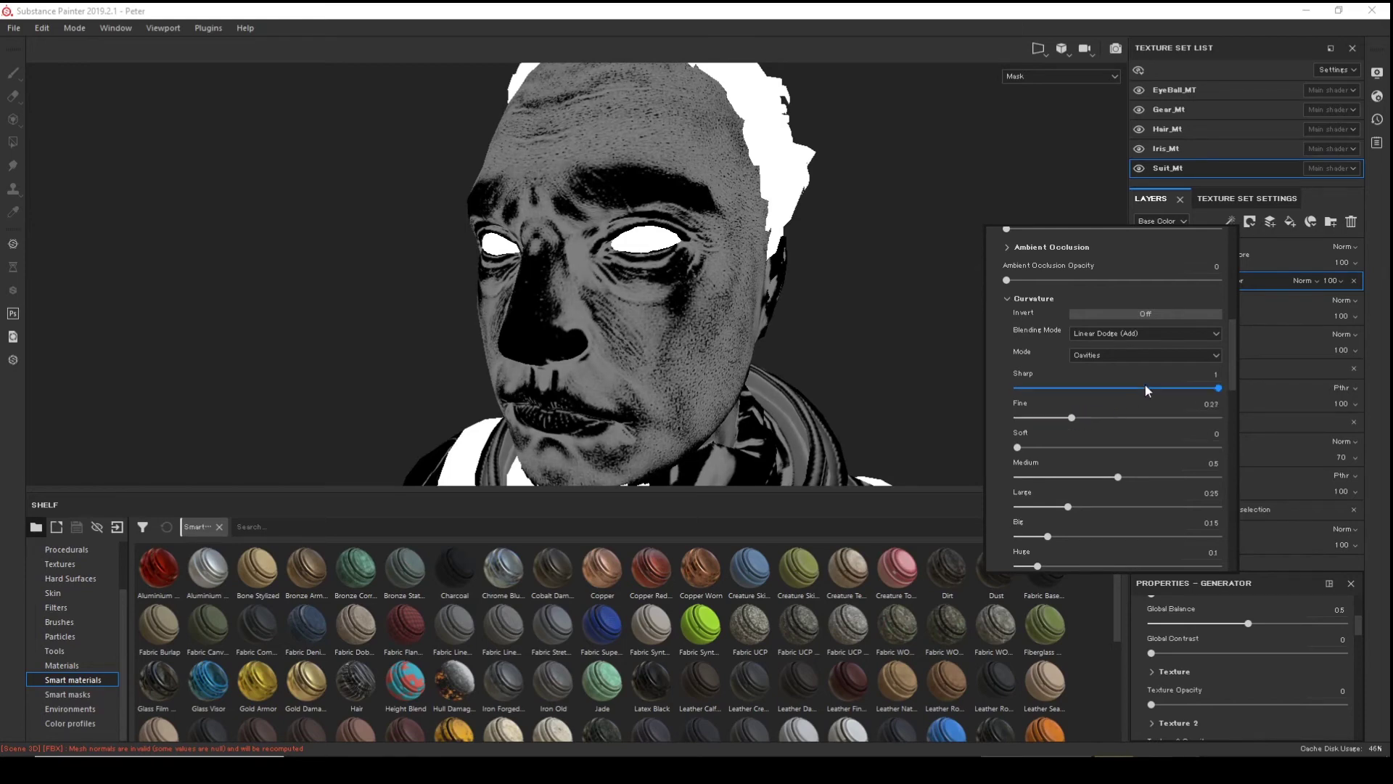
{"action": "left_click_drag", "start_coordinate": [1209, 388], "coordinate": [1245, 378]}
- Set the curvature's Large amount to 0.3, Big to 0.05, Huge and Contrast to 0.03, and Brightness to -0.04
{"action": "scroll", "coordinate": [1139, 421], "scroll_direction": "down", "scroll_amount": 2}
{"action": "mouse_move", "coordinate": [1073, 461]}
{"action": "left_mouse_down"}
{"action": "mouse_move", "coordinate": [1149, 453]}
{"action": "mouse_move", "coordinate": [1065, 454]}
{"action": "left_mouse_up"}
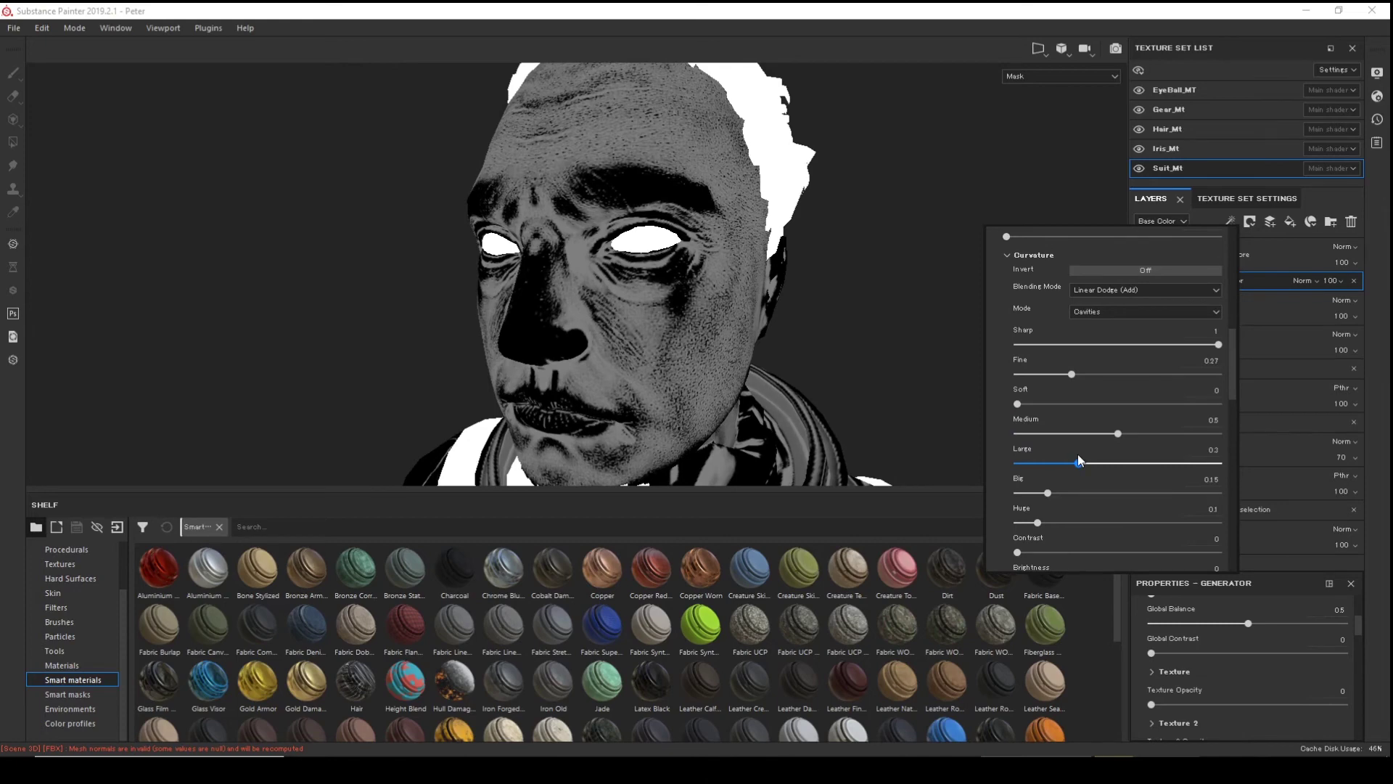
{"action": "left_click_drag", "start_coordinate": [1051, 489], "coordinate": [1020, 475]}
{"action": "scroll", "coordinate": [1088, 452], "scroll_direction": "down", "scroll_amount": 2}
{"action": "left_click_drag", "start_coordinate": [1021, 474], "coordinate": [1023, 472]}
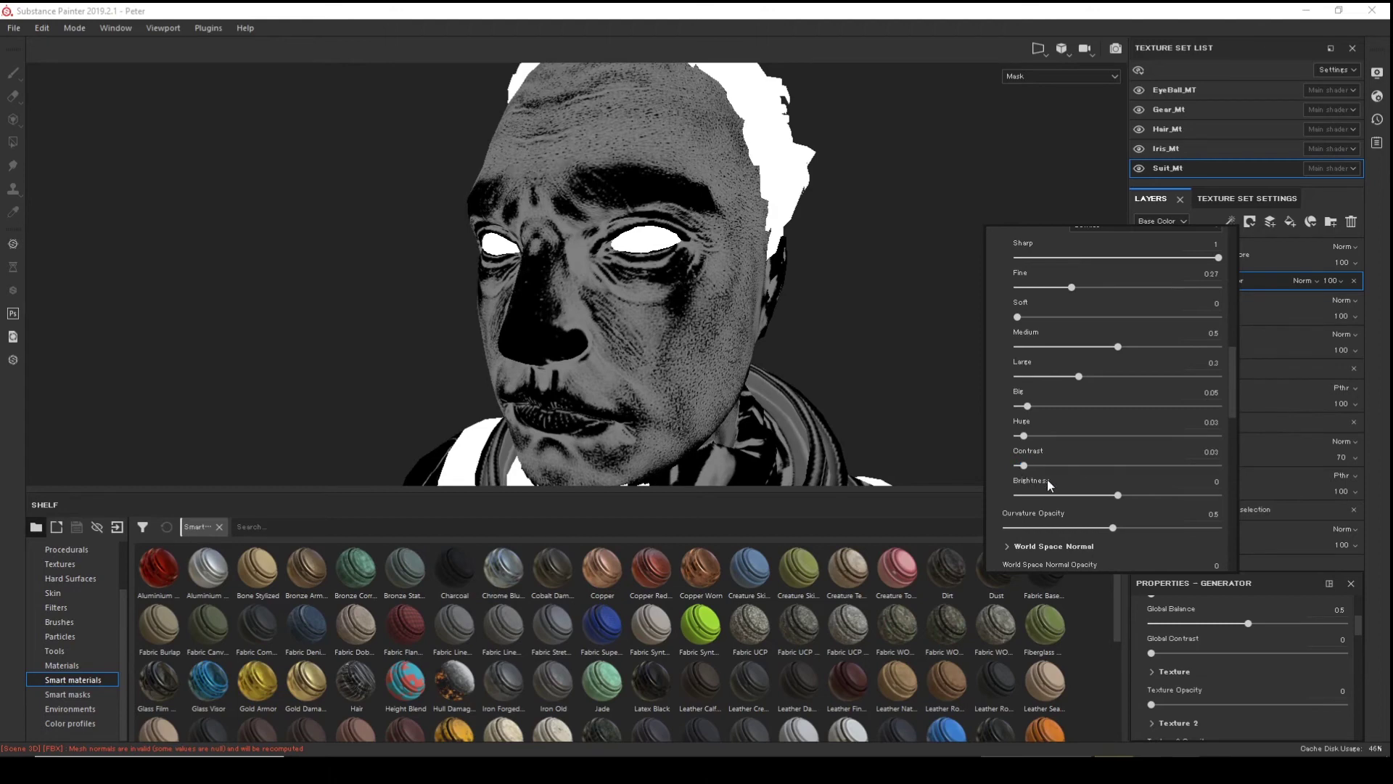
{"action": "mouse_move", "coordinate": [1115, 493]}
{"action": "left_mouse_down"}
{"action": "mouse_move", "coordinate": [1072, 498]}
{"action": "mouse_move", "coordinate": [1122, 496]}
{"action": "left_mouse_up"}
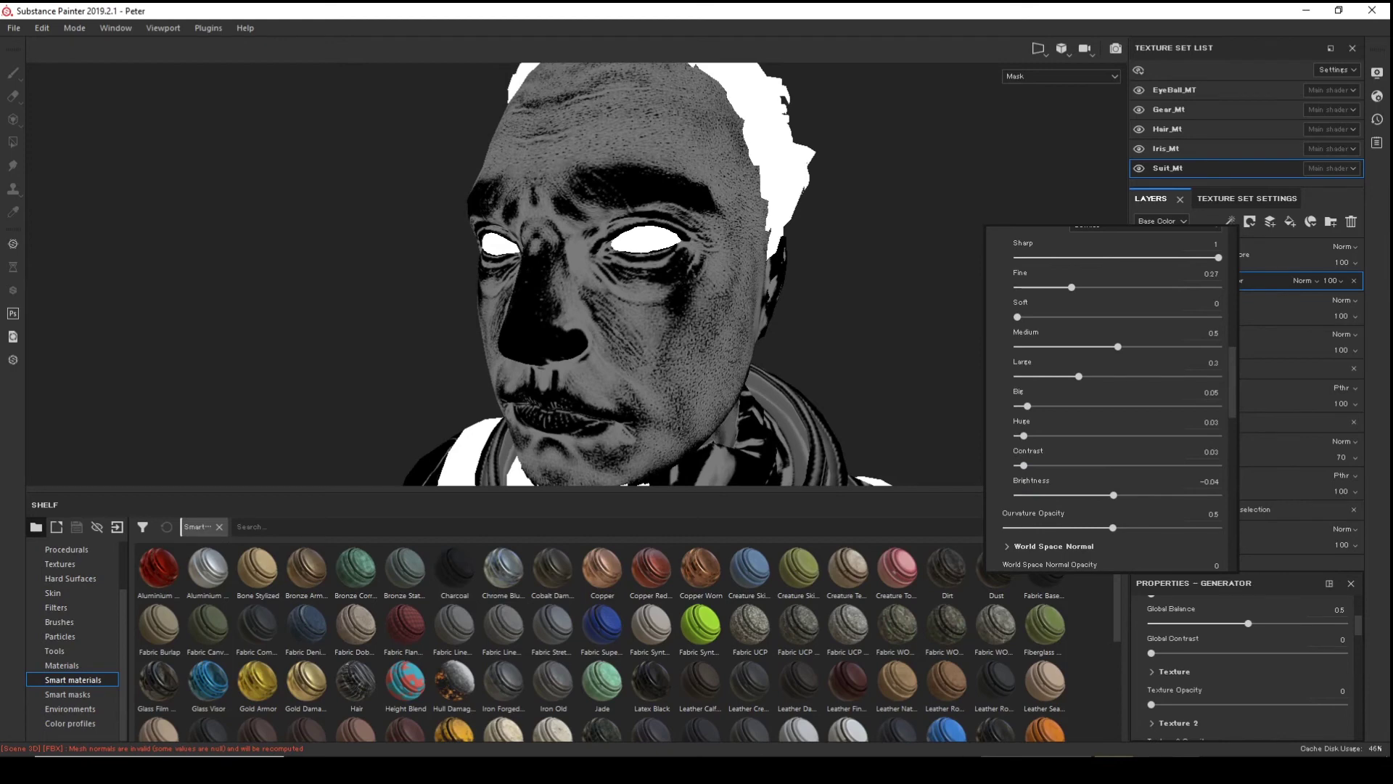
{"action": "scroll", "coordinate": [1117, 346], "scroll_direction": "up", "scroll_amount": 1}
{"action": "left_click", "coordinate": [1055, 165]}
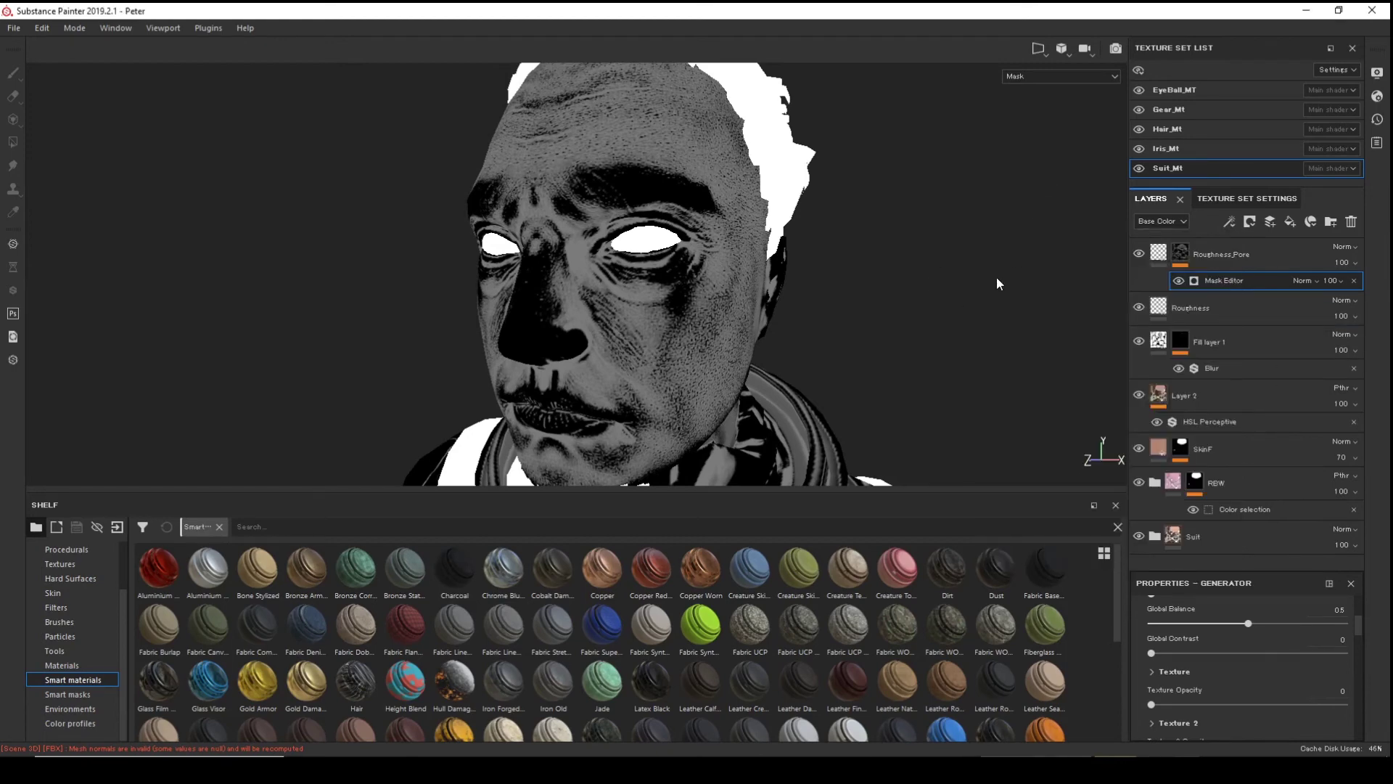
- Display the full material and inspect the pore roughness highlights on the character's nose, brow and forehead from several angles
{"action": "key", "text": "m"}
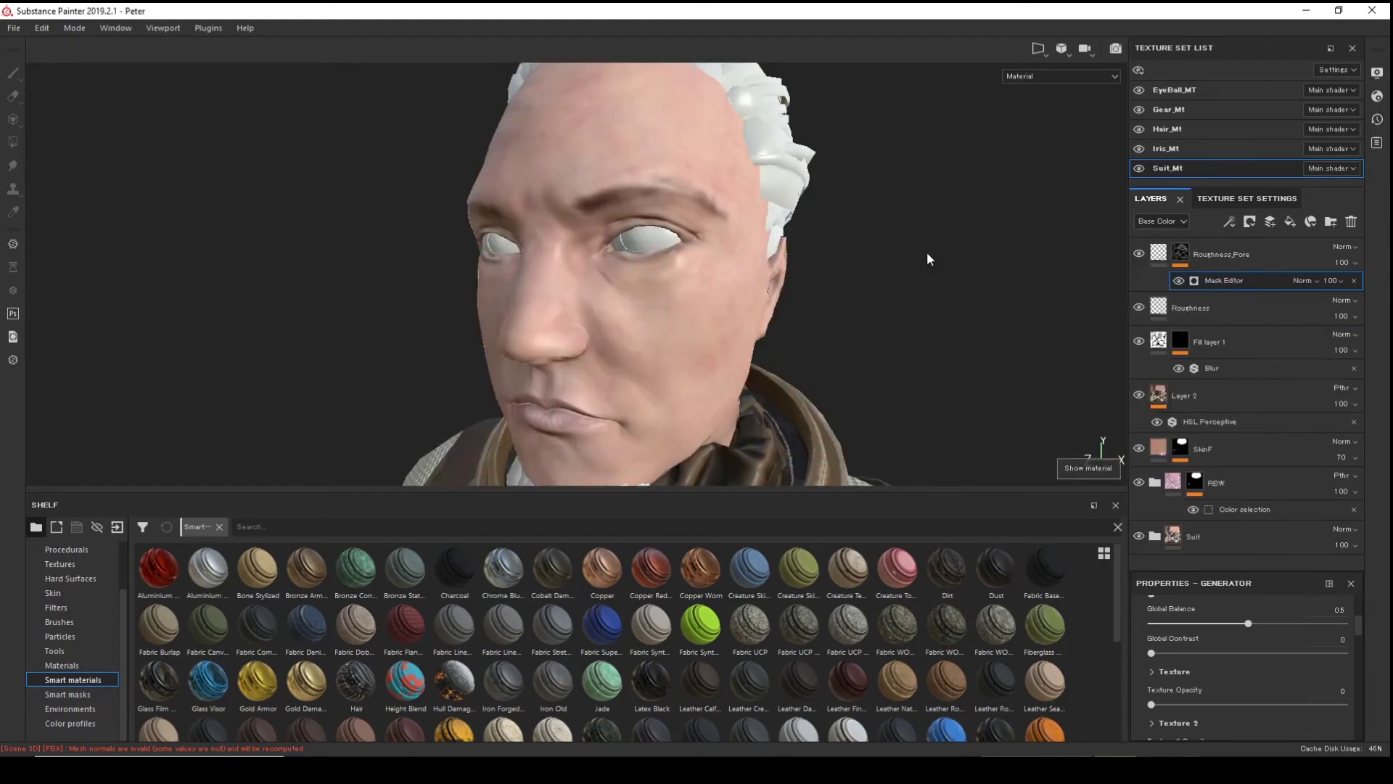
{"action": "left_click_drag", "start_coordinate": [935, 275], "coordinate": [926, 345], "text": "alt"}
{"action": "right_click_drag", "start_coordinate": [927, 345], "coordinate": [1386, 501], "text": "alt"}
{"action": "left_click_drag", "start_coordinate": [979, 472], "coordinate": [859, 276], "text": "alt"}
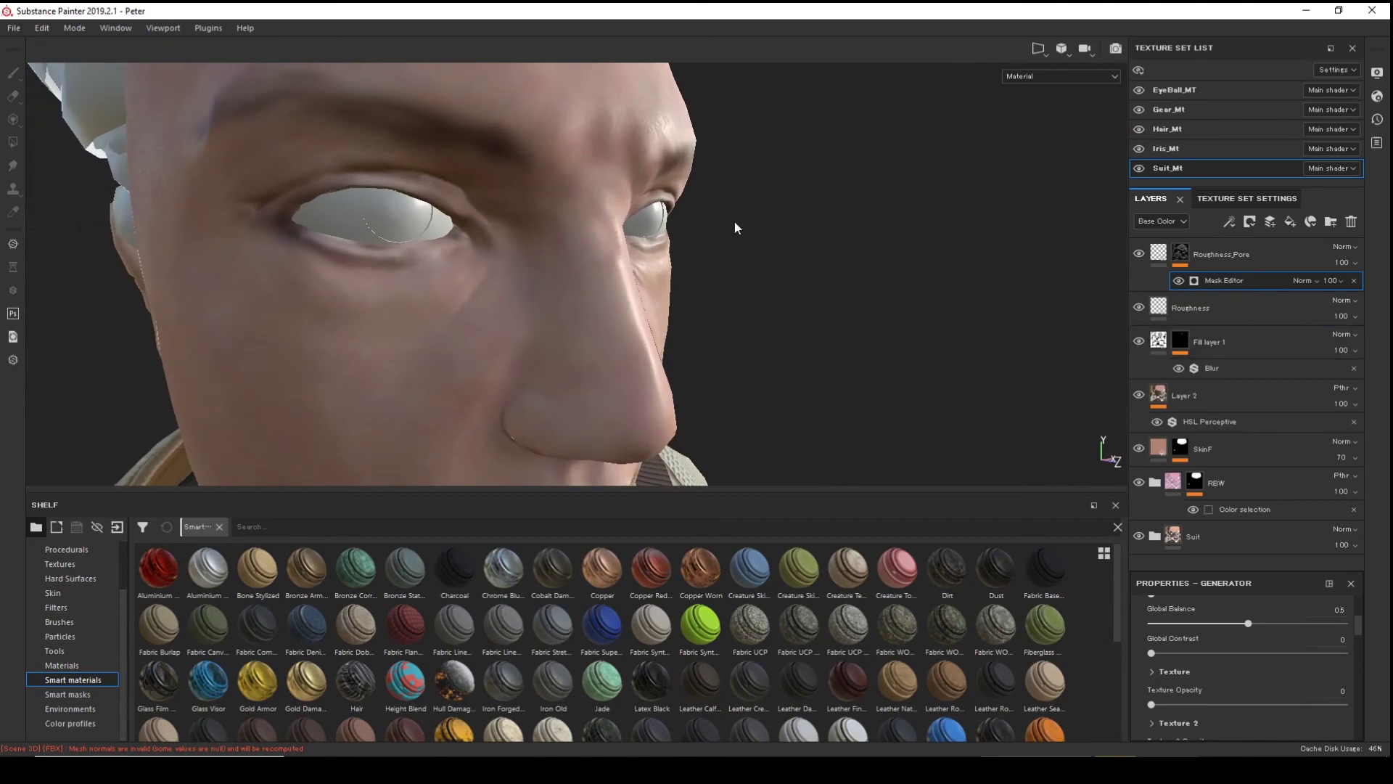
{"action": "scroll", "coordinate": [738, 224], "scroll_direction": "up", "scroll_amount": 3}
{"action": "middle_click_drag", "start_coordinate": [737, 224], "coordinate": [767, 369], "text": "alt"}
{"action": "left_click_drag", "start_coordinate": [766, 368], "coordinate": [745, 308], "text": "alt"}
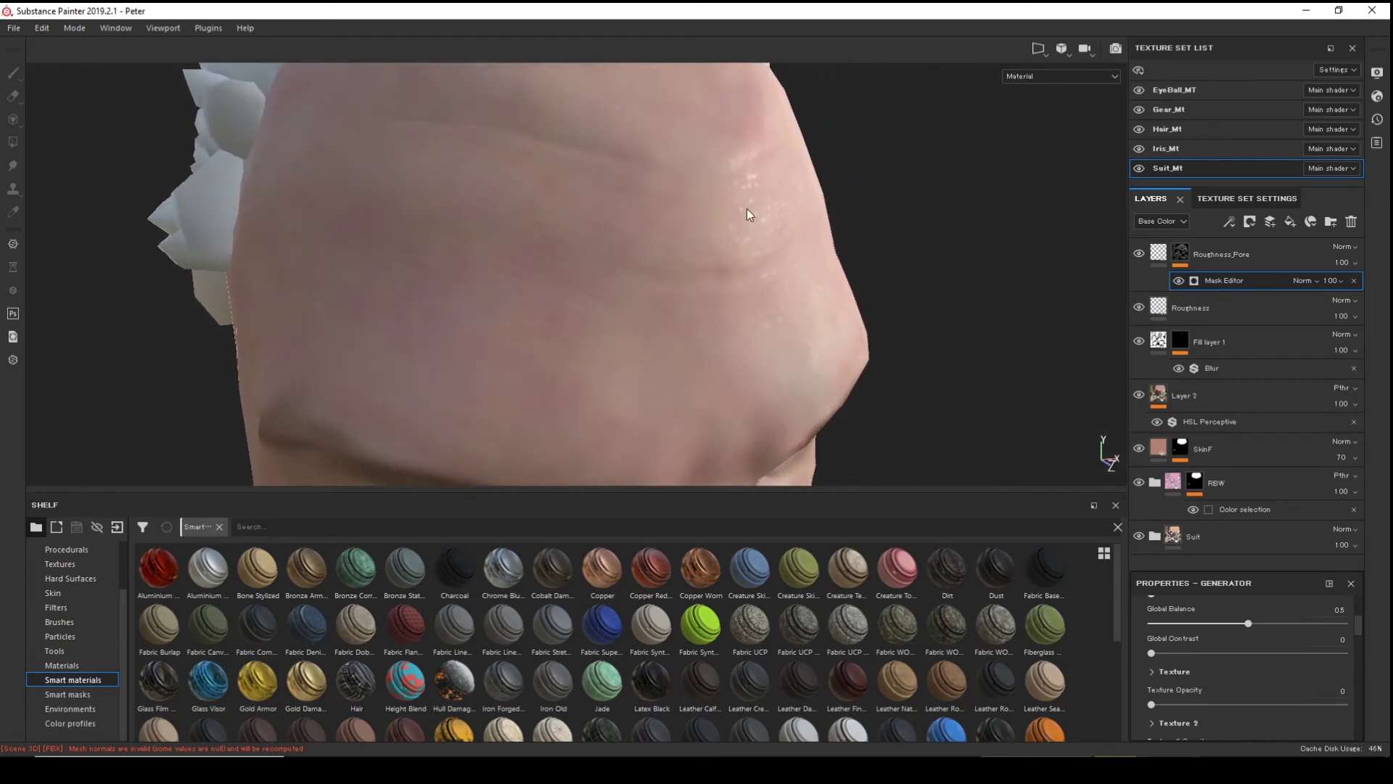
{"action": "scroll", "coordinate": [846, 217], "scroll_direction": "up", "scroll_amount": 2}
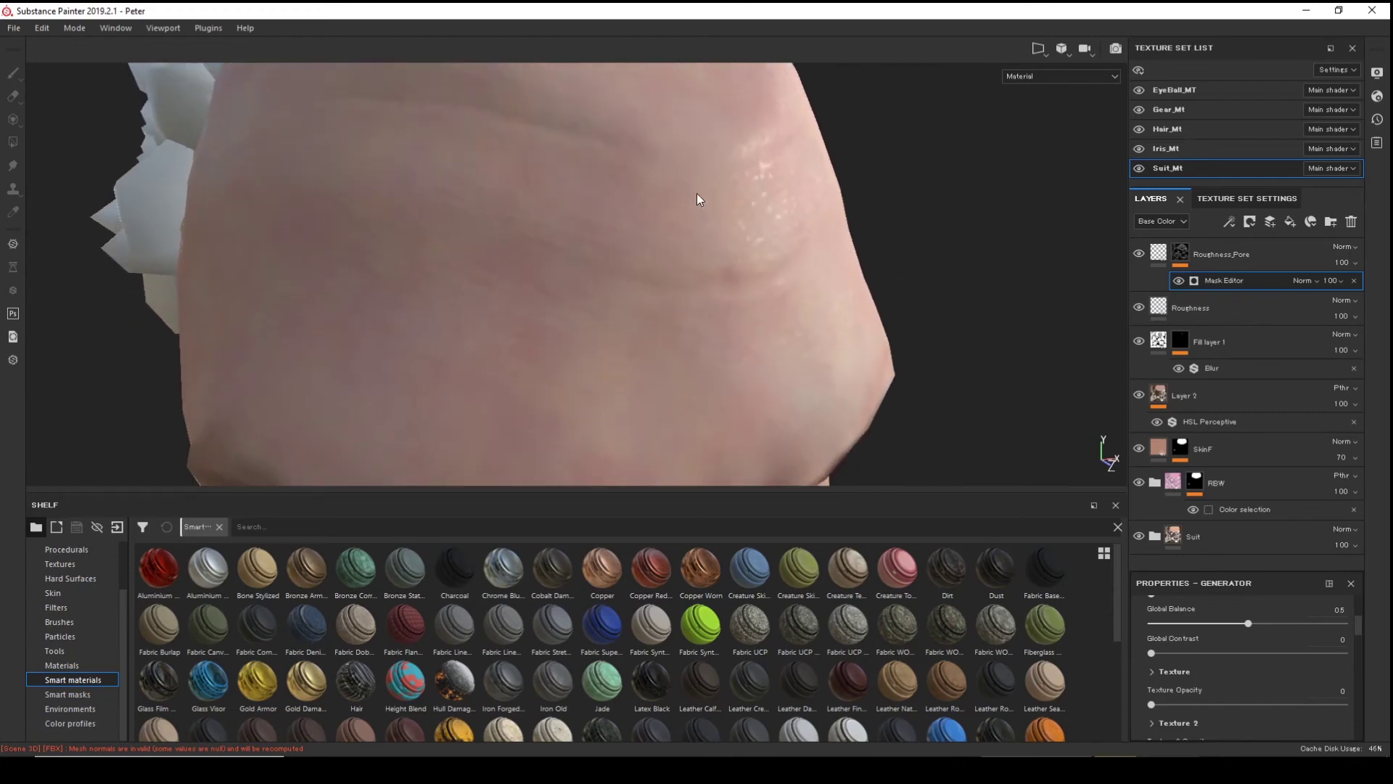
{"action": "left_click_drag", "start_coordinate": [835, 244], "coordinate": [911, 268], "text": "alt"}
{"action": "middle_click_drag", "start_coordinate": [911, 268], "coordinate": [675, 211], "text": "alt"}
{"action": "left_click_drag", "start_coordinate": [674, 211], "coordinate": [1016, 372], "text": "alt"}
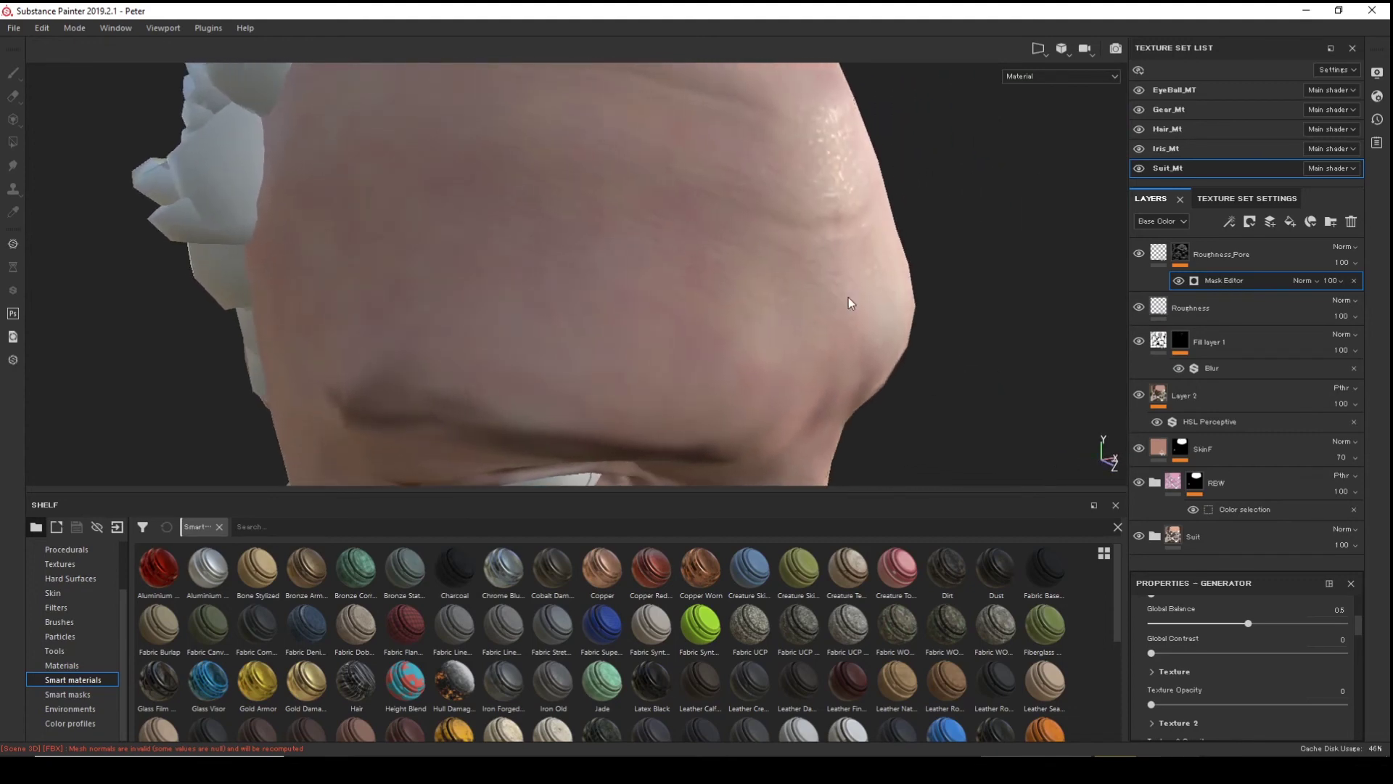
{"action": "left_click_drag", "start_coordinate": [851, 303], "coordinate": [880, 295], "text": "alt"}
{"action": "middle_click_drag", "start_coordinate": [880, 295], "coordinate": [821, 204], "text": "alt"}
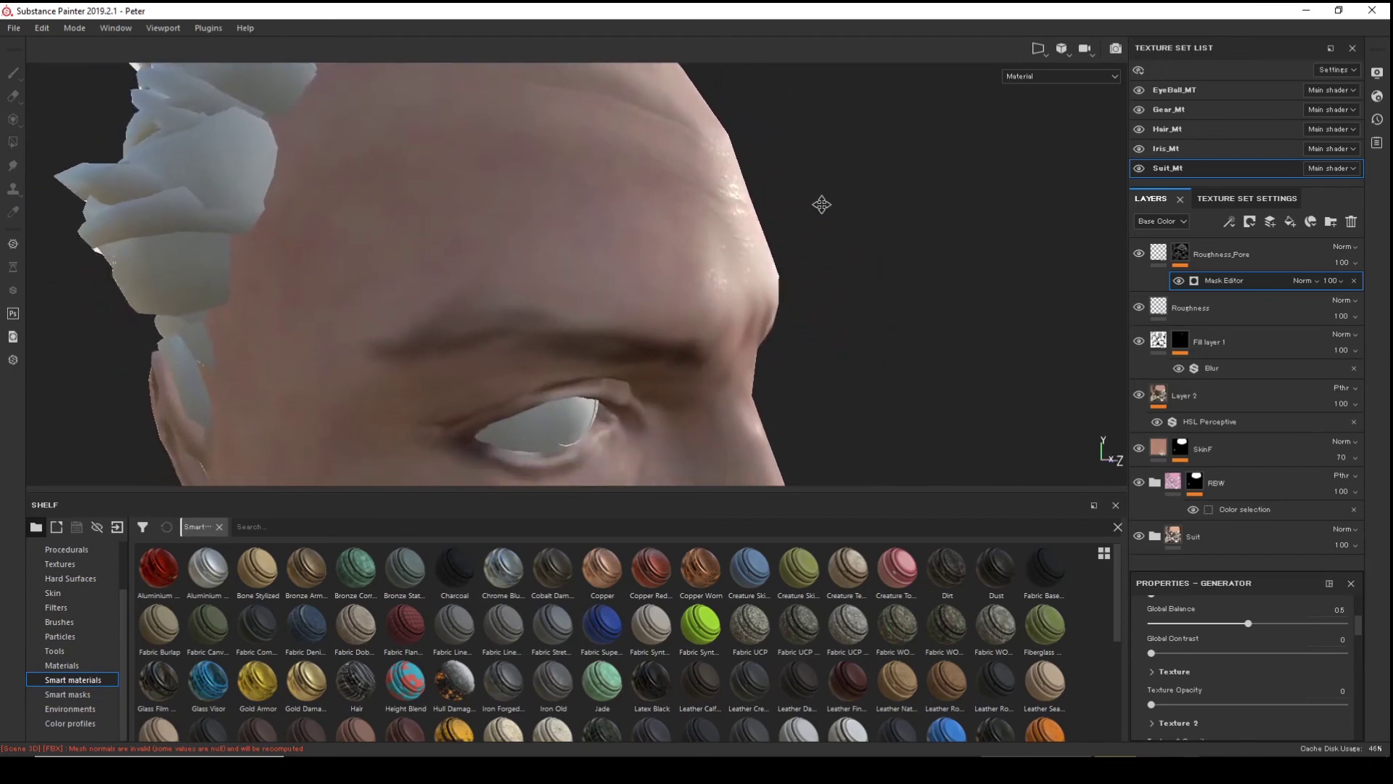
{"action": "scroll", "coordinate": [822, 204], "scroll_direction": "down", "scroll_amount": 3}
{"action": "left_click_drag", "start_coordinate": [818, 237], "coordinate": [1125, 394], "text": "alt"}
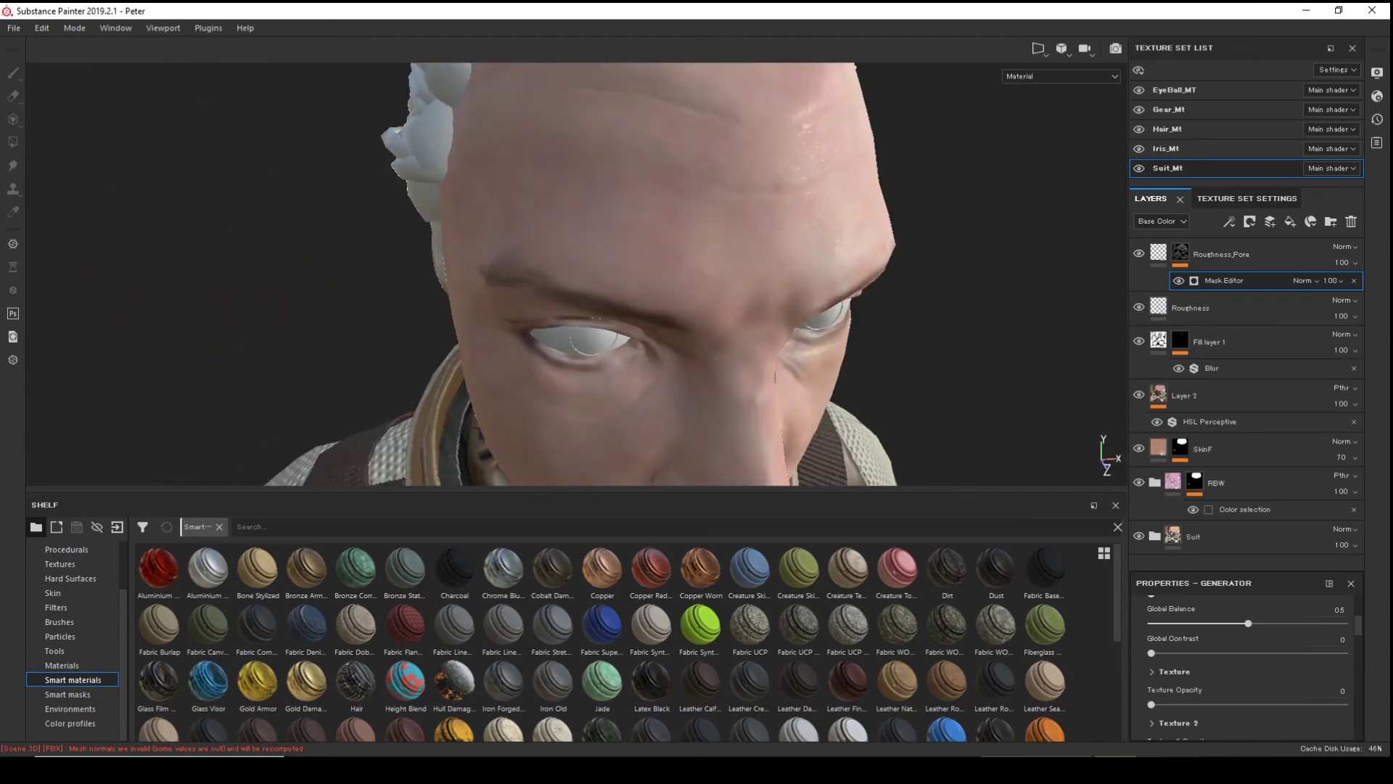
{"action": "left_click_drag", "start_coordinate": [878, 194], "coordinate": [685, 202], "text": "alt"}
{"action": "right_click_drag", "start_coordinate": [684, 203], "coordinate": [793, 245], "text": "alt"}
{"action": "left_click_drag", "start_coordinate": [792, 244], "coordinate": [873, 323], "text": "alt"}
{"action": "middle_click_drag", "start_coordinate": [873, 324], "coordinate": [861, 340], "text": "alt"}
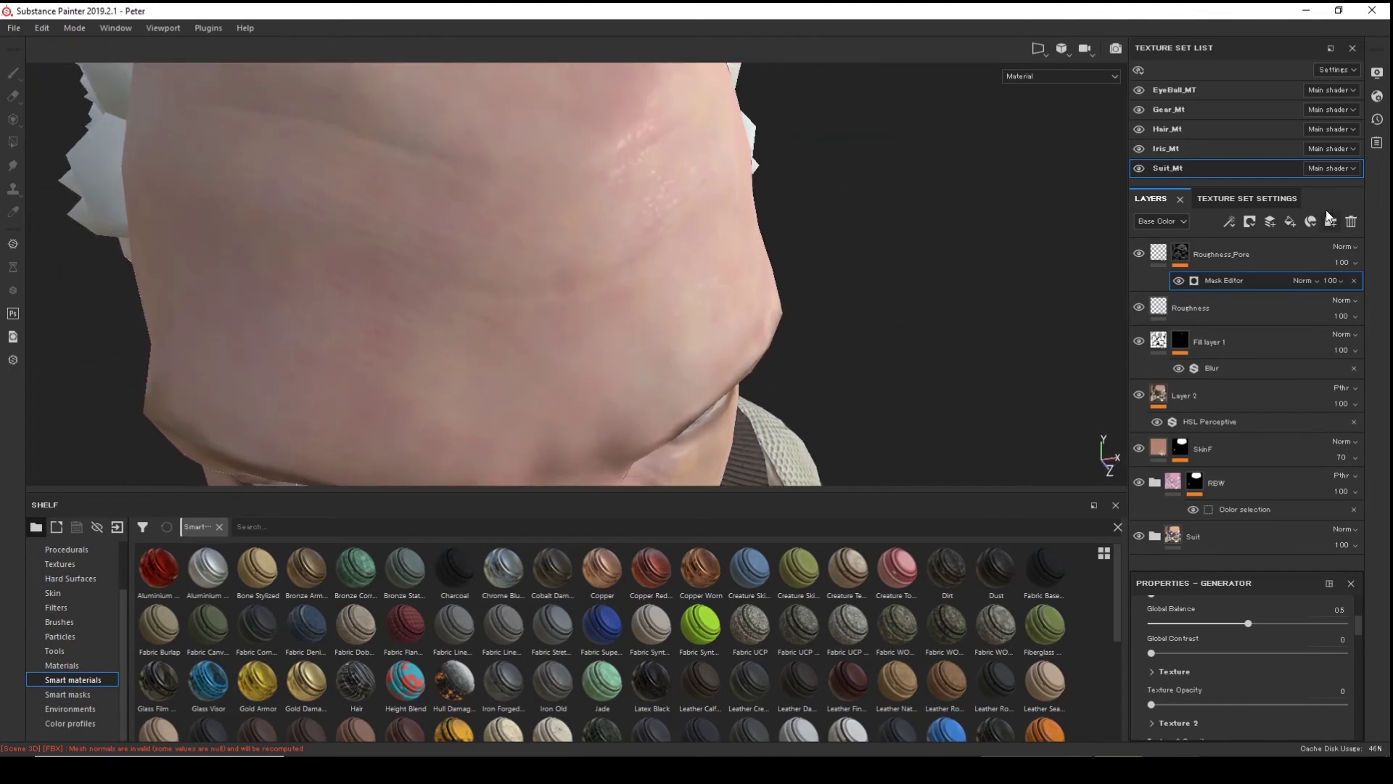
- Add an empty filter above the Mask Editor on the Roughness_Pore layer's mask
{"action": "left_click", "coordinate": [1181, 253]}
{"action": "right_click", "coordinate": [1183, 253]}
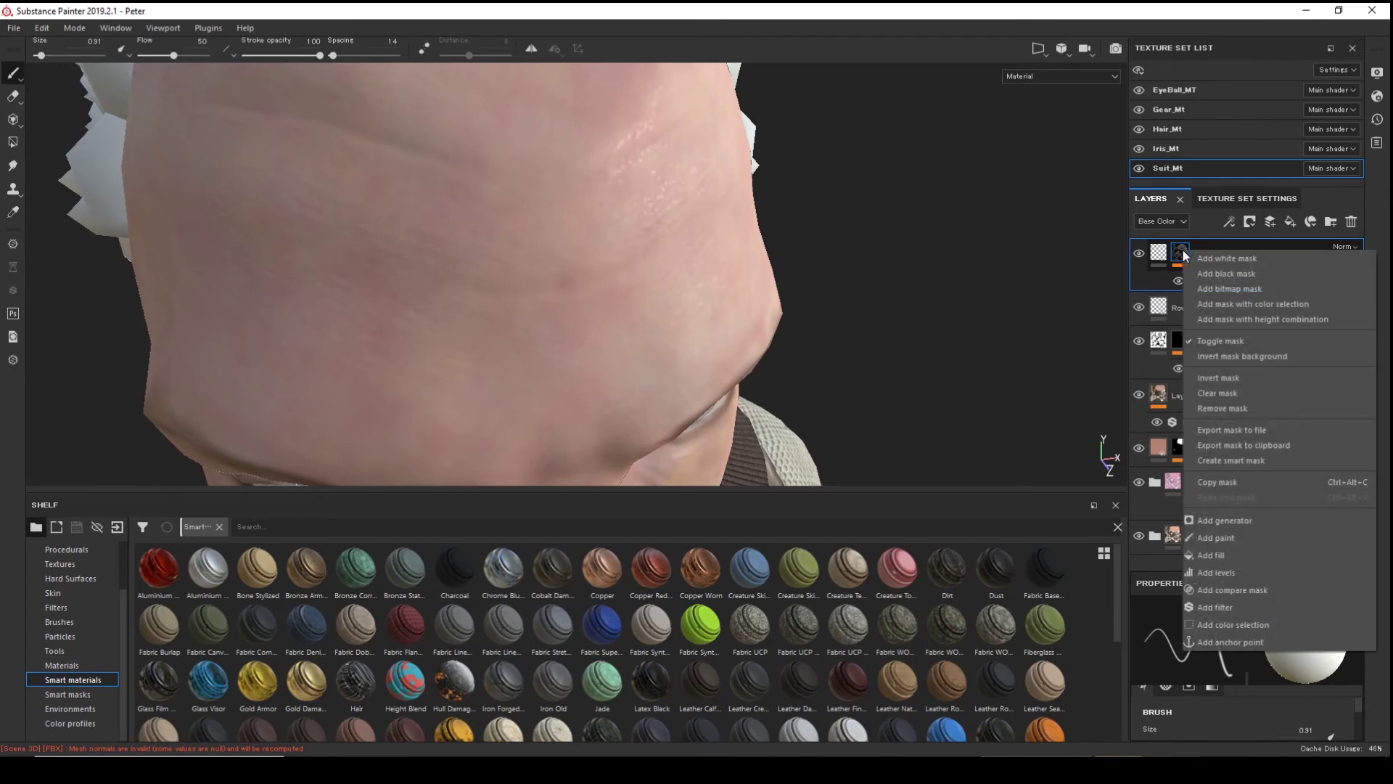
{"action": "left_click", "coordinate": [1234, 607]}
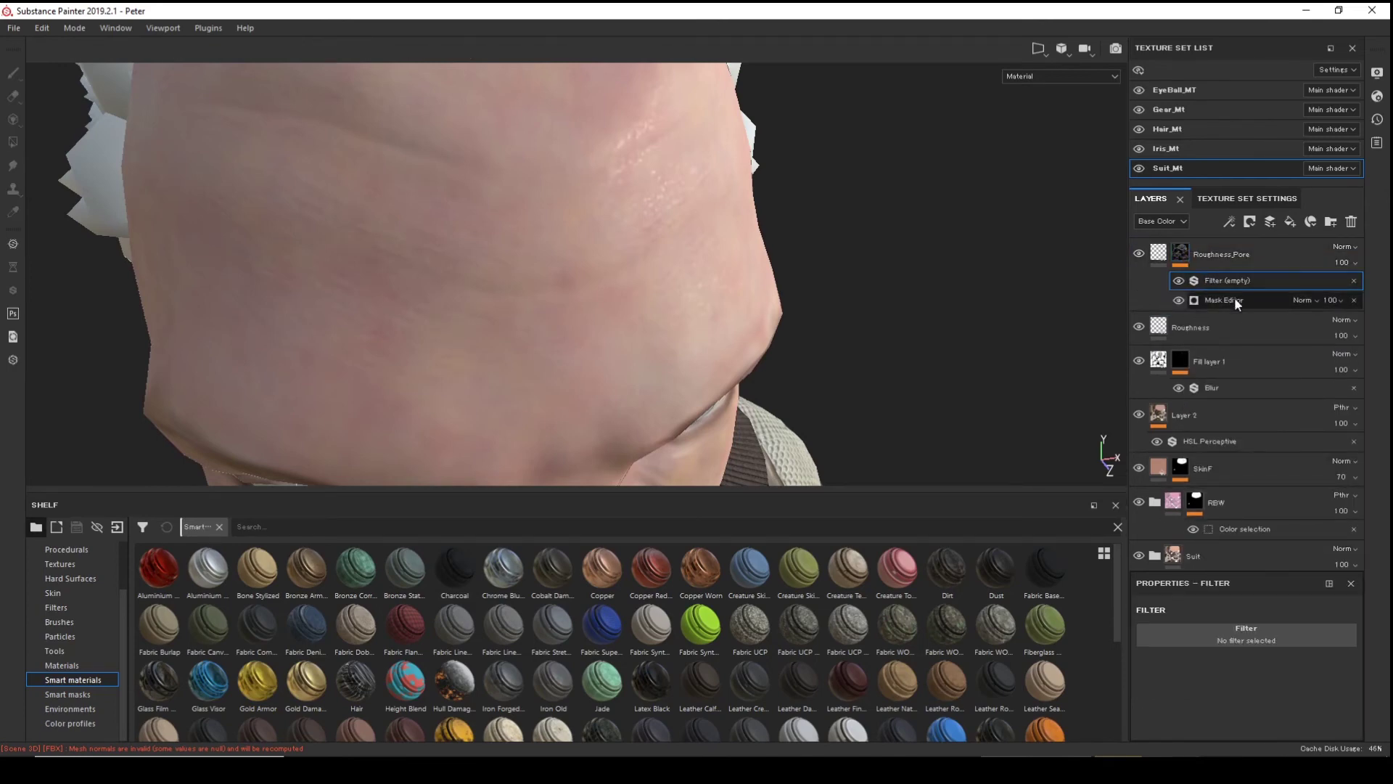
- Load the Blur filter into the empty filter on the Roughness_Pore mask and set its Blur Intensity to 0.05
{"action": "left_click", "coordinate": [1277, 630]}
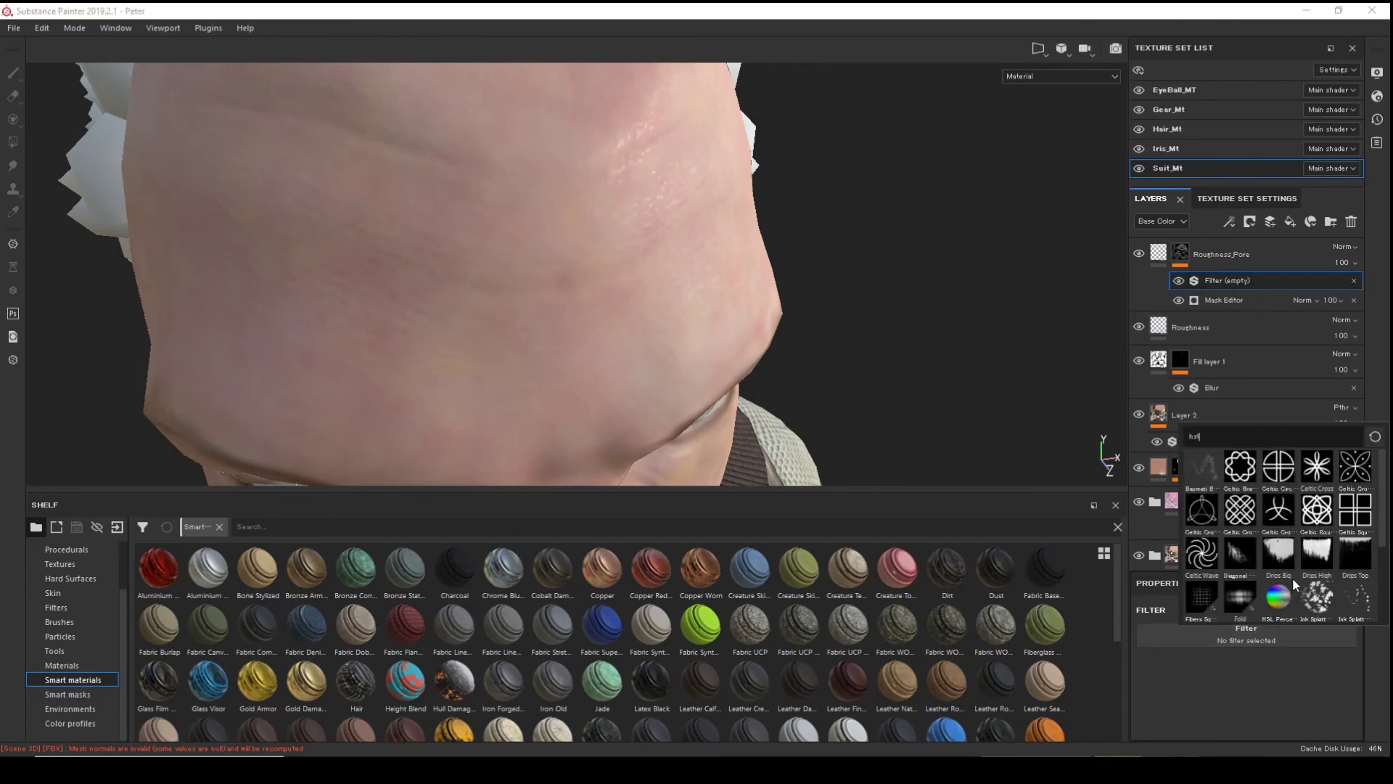
{"action": "key", "text": "BackSpace"}
{"action": "key", "text": "BackSpace"}
{"action": "key", "text": "BackSpace"}
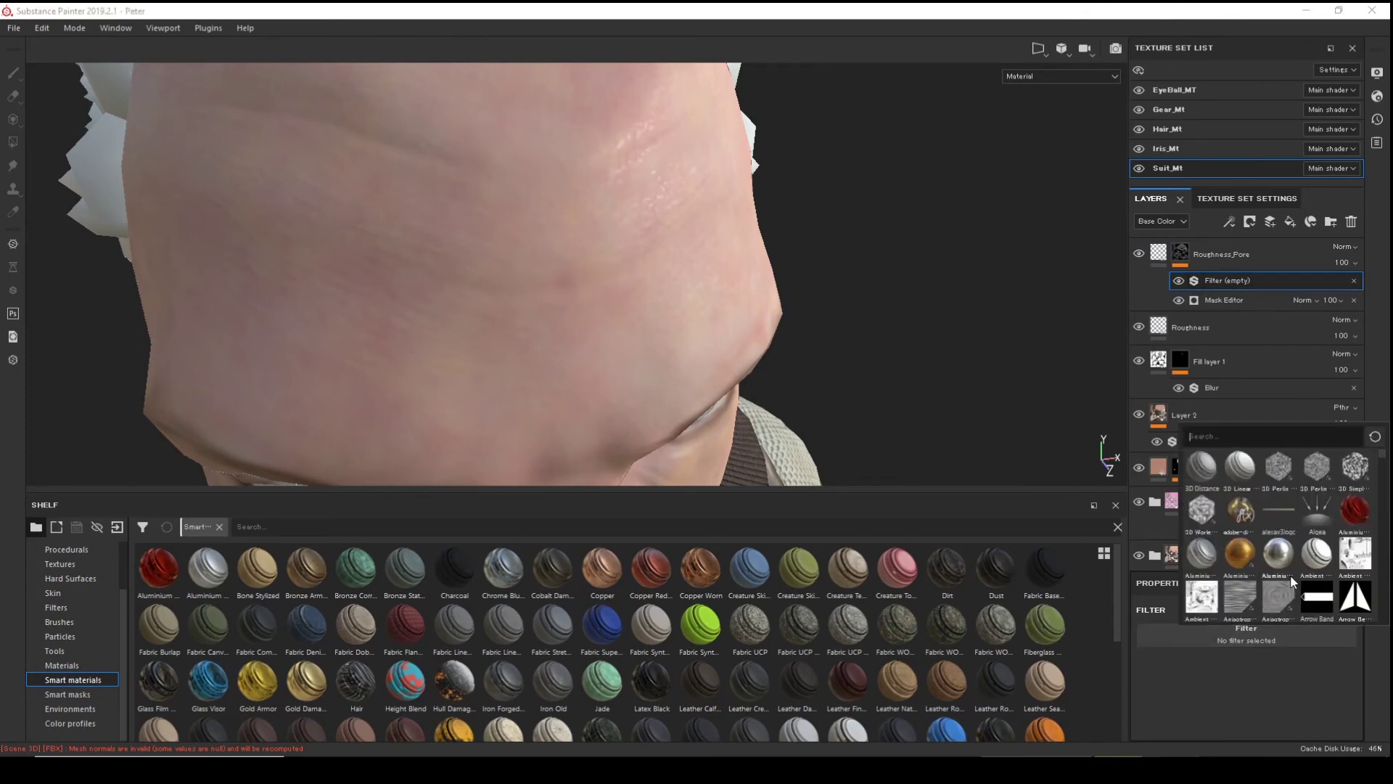
{"action": "type", "text": "bl"}
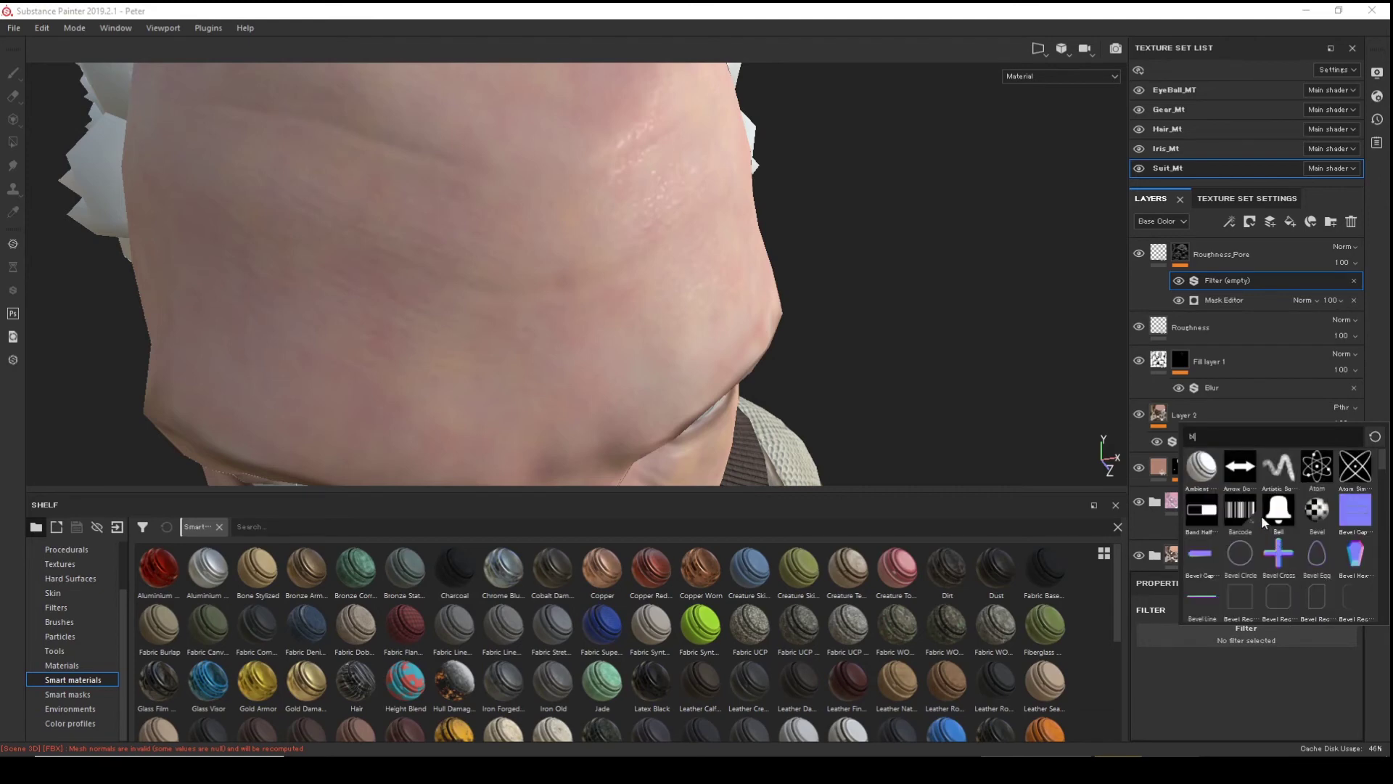
{"action": "type", "text": "u"}
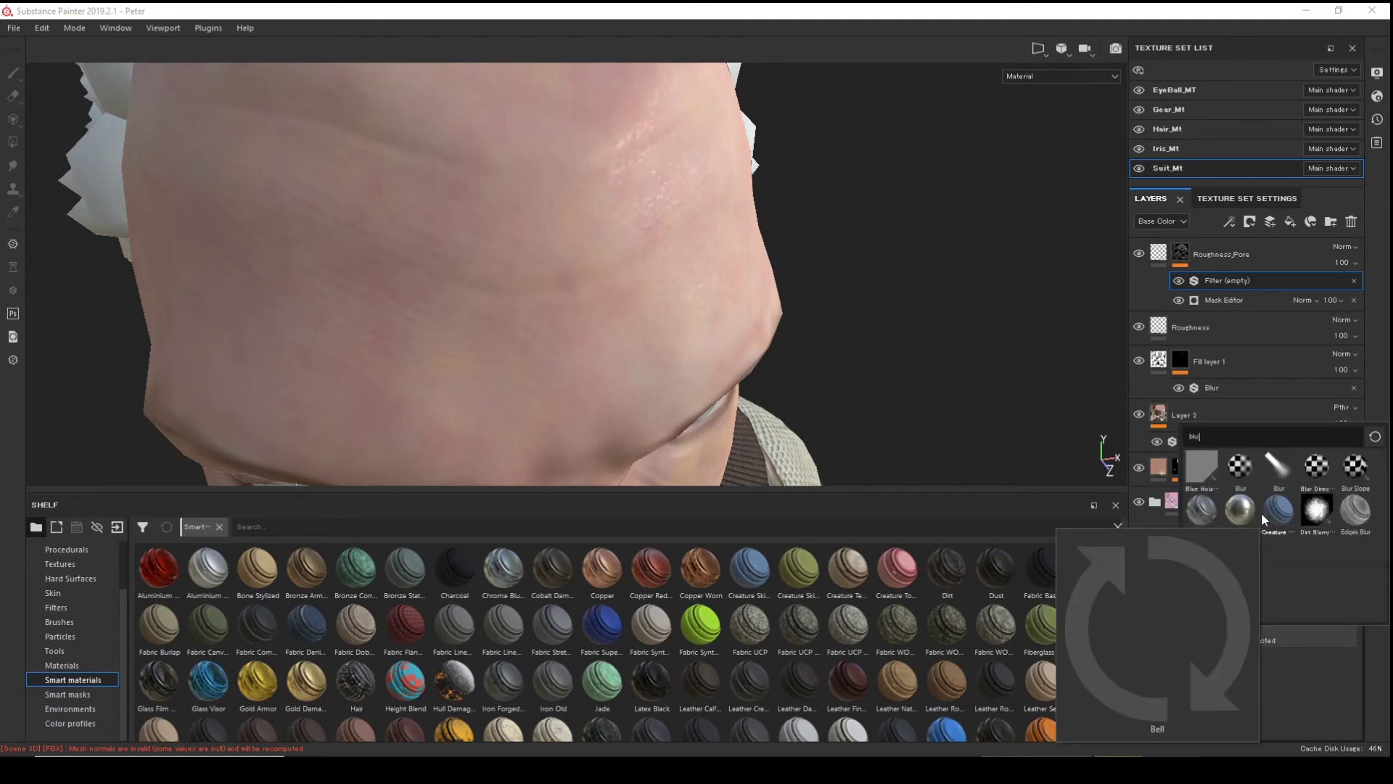
{"action": "left_click", "coordinate": [1241, 469]}
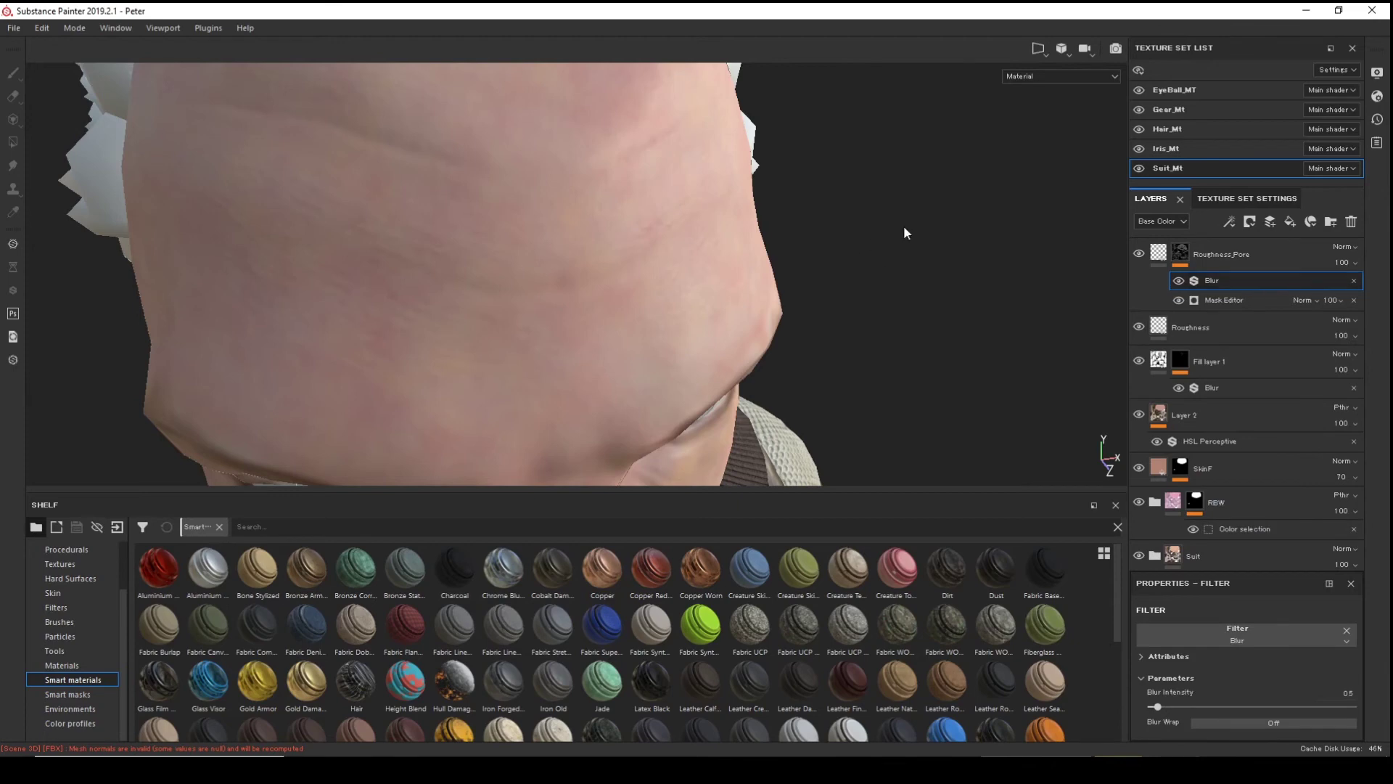
{"action": "mouse_move", "coordinate": [1018, 315]}
{"action": "left_mouse_down"}
{"action": "mouse_move", "coordinate": [1049, 315]}
{"action": "mouse_move", "coordinate": [986, 319]}
{"action": "mouse_move", "coordinate": [1015, 322]}
{"action": "left_mouse_up"}
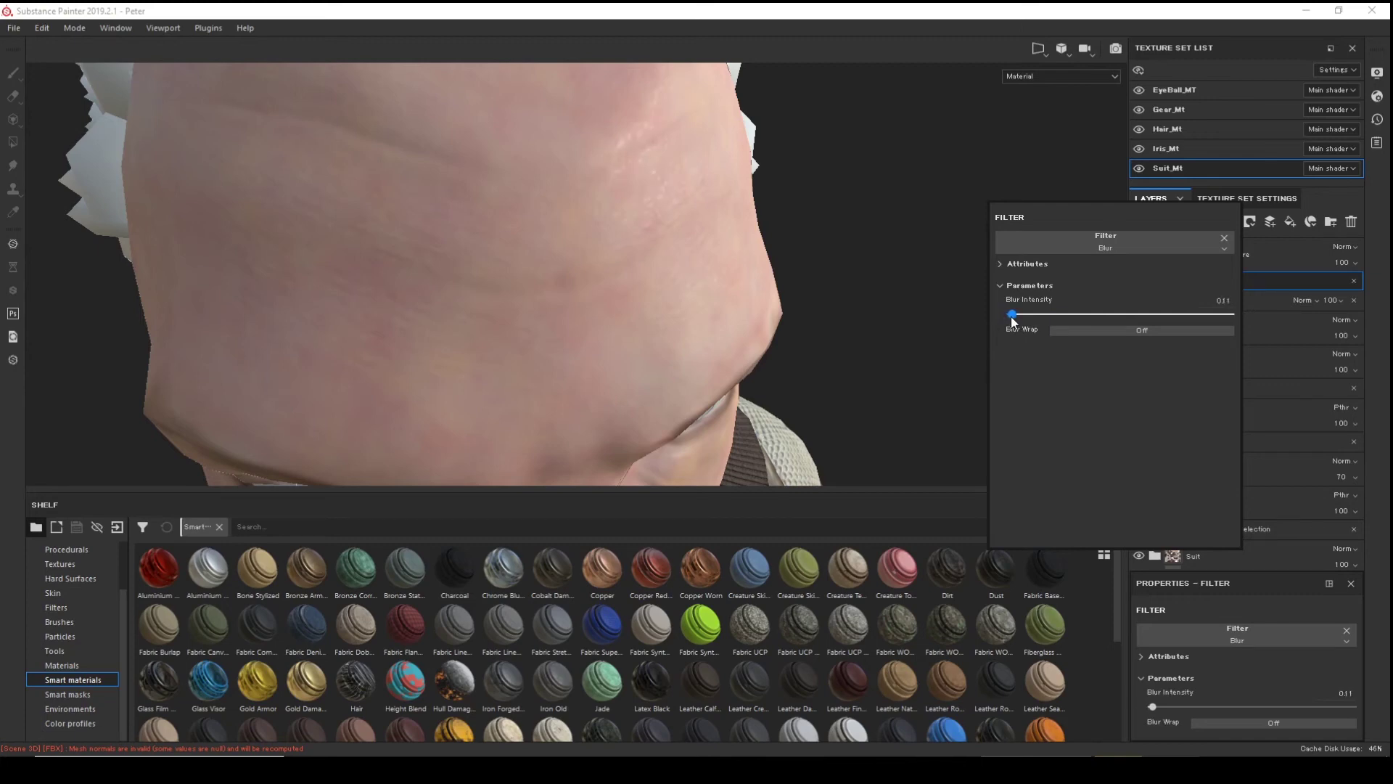
{"action": "left_click", "coordinate": [781, 319]}
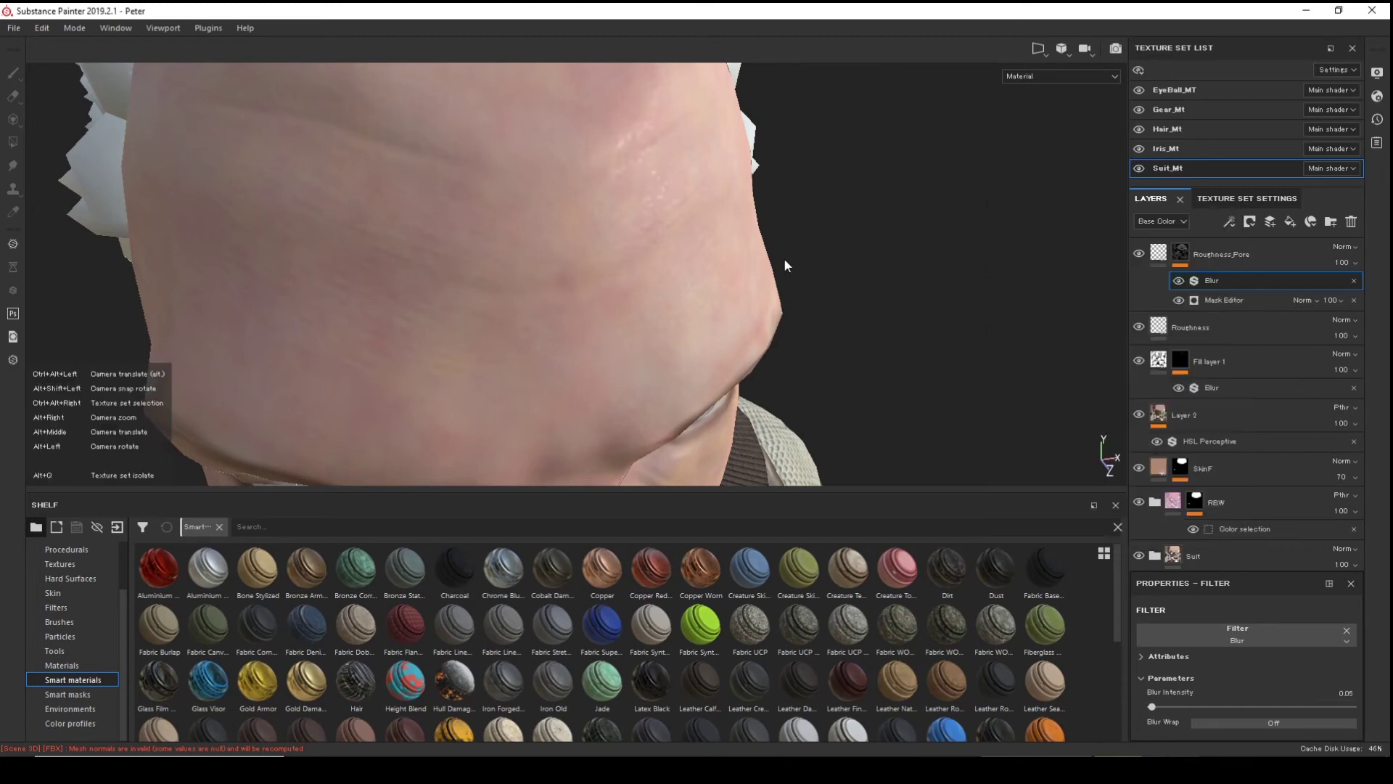
- Inspect the softened pore roughness on the character's forehead, cheek and nose from several angles and distances
{"action": "left_click_drag", "start_coordinate": [900, 278], "coordinate": [936, 273], "text": "alt"}
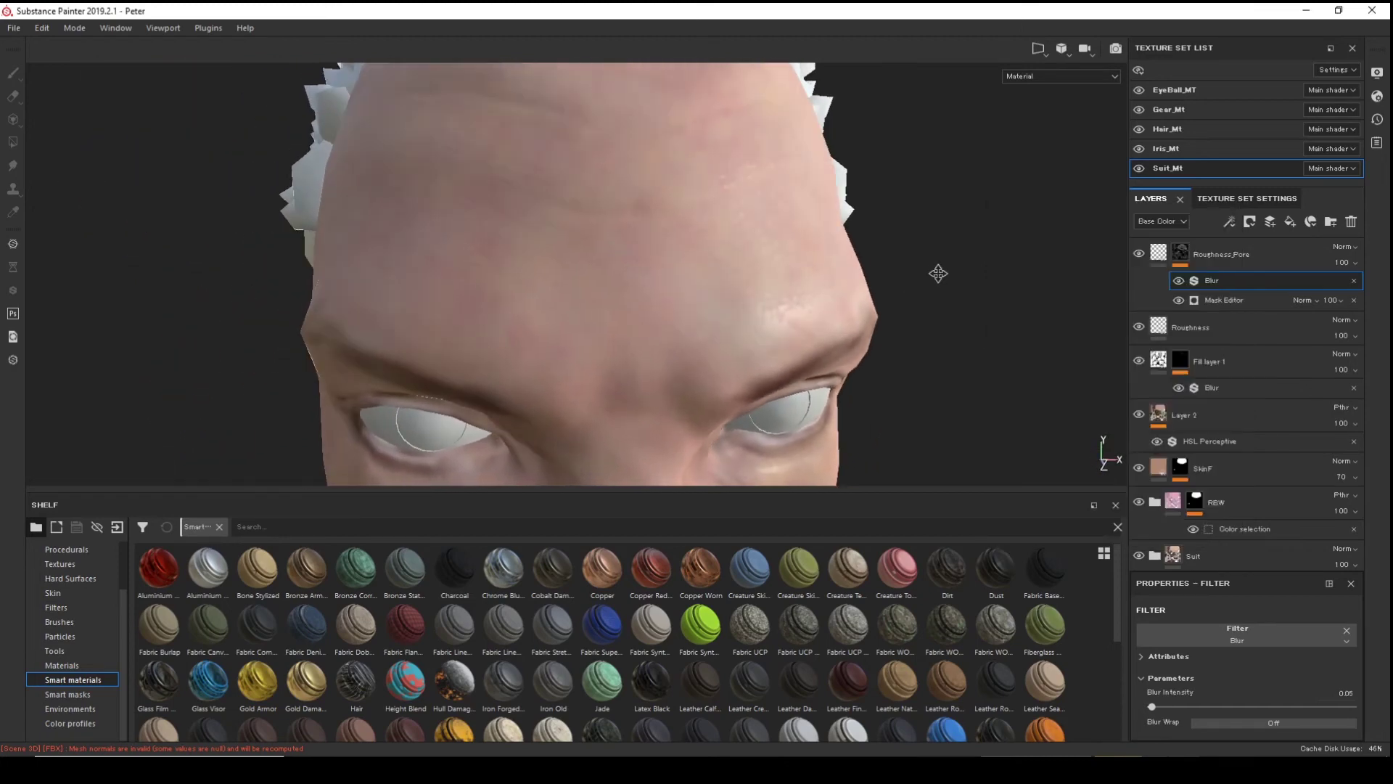
{"action": "right_click_drag", "start_coordinate": [936, 274], "coordinate": [526, 202], "text": "alt"}
{"action": "left_click_drag", "start_coordinate": [527, 202], "coordinate": [793, 298], "text": "alt"}
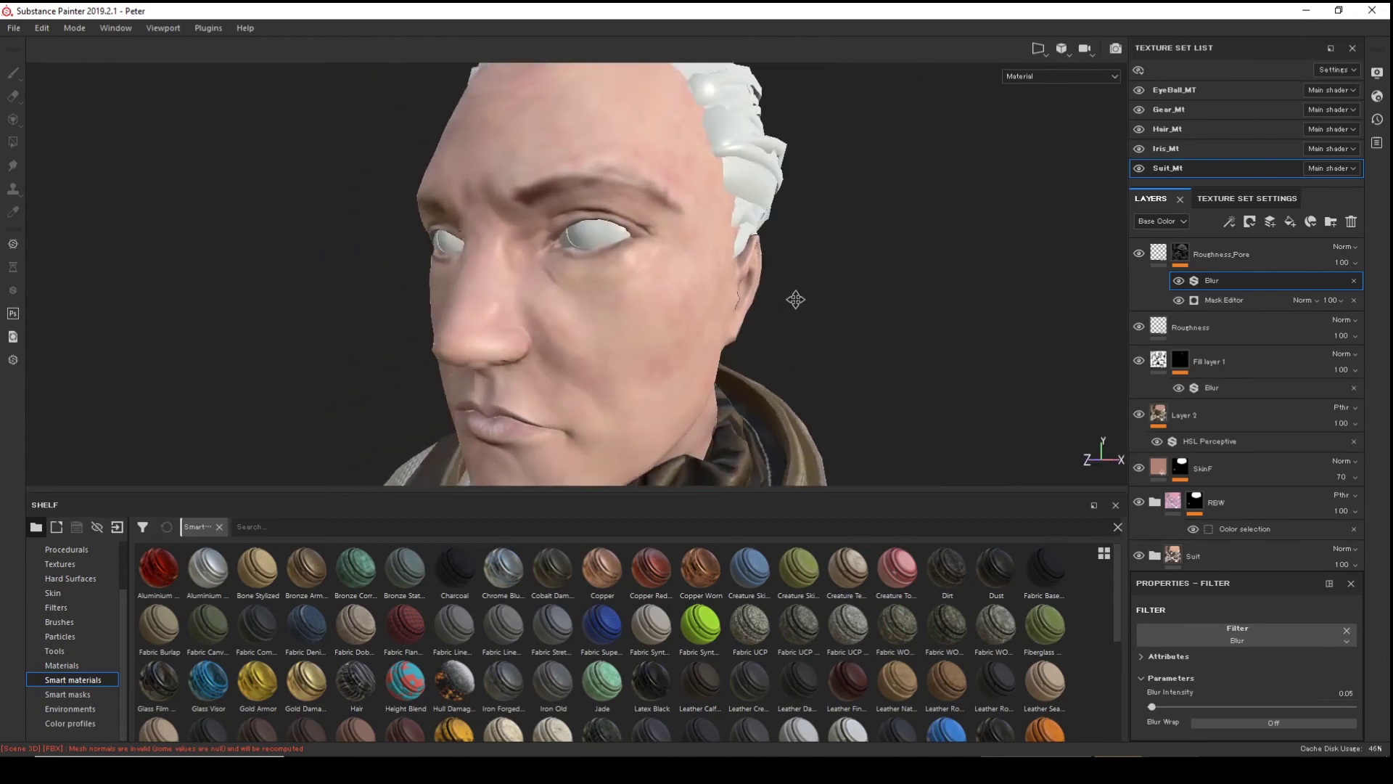
{"action": "right_click_drag", "start_coordinate": [793, 298], "coordinate": [438, 308], "text": "alt"}
{"action": "left_click_drag", "start_coordinate": [439, 308], "coordinate": [569, 426], "text": "alt"}
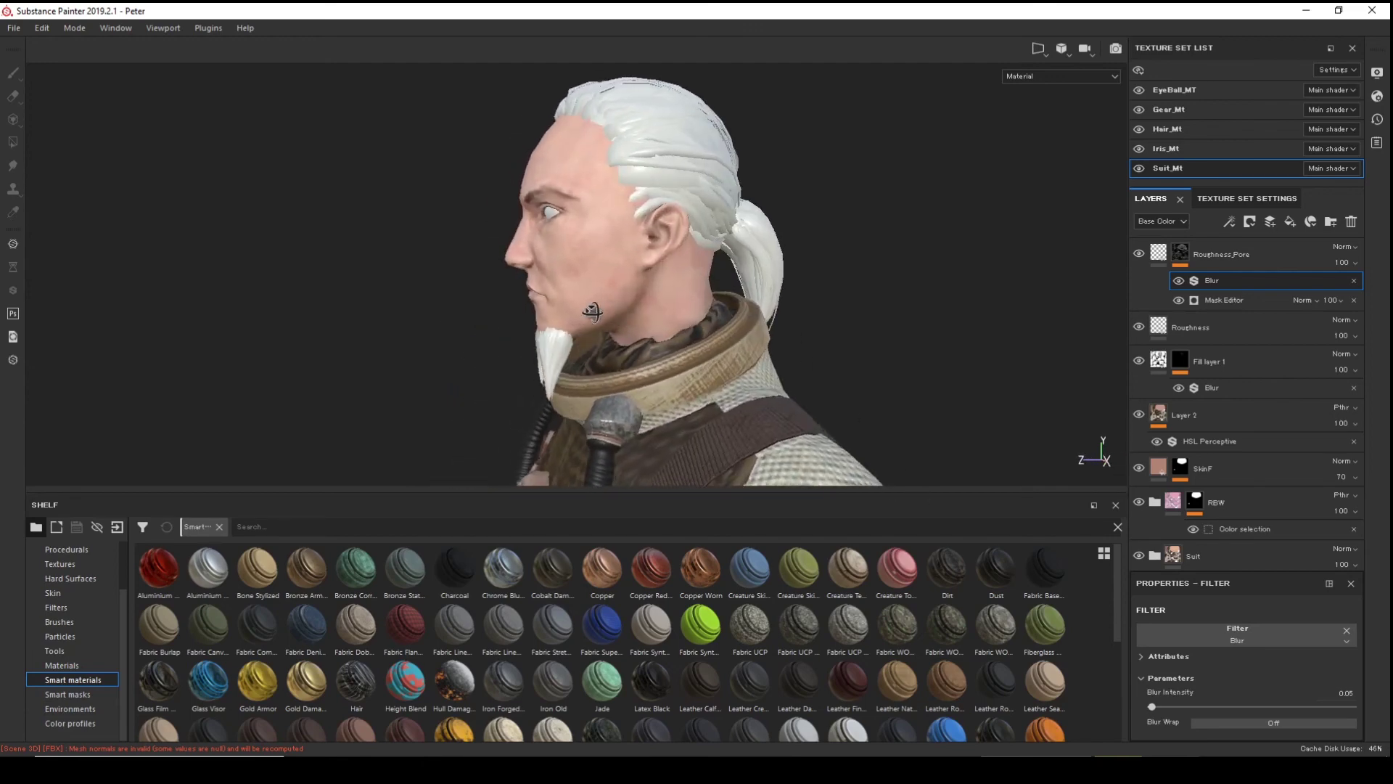
{"action": "scroll", "coordinate": [511, 310], "scroll_direction": "up", "scroll_amount": 3}
{"action": "scroll", "coordinate": [512, 310], "scroll_direction": "down", "scroll_amount": 3}
{"action": "left_click_drag", "start_coordinate": [512, 311], "coordinate": [464, 283], "text": "alt"}
{"action": "left_click_drag", "start_coordinate": [981, 335], "coordinate": [899, 407], "text": "alt"}
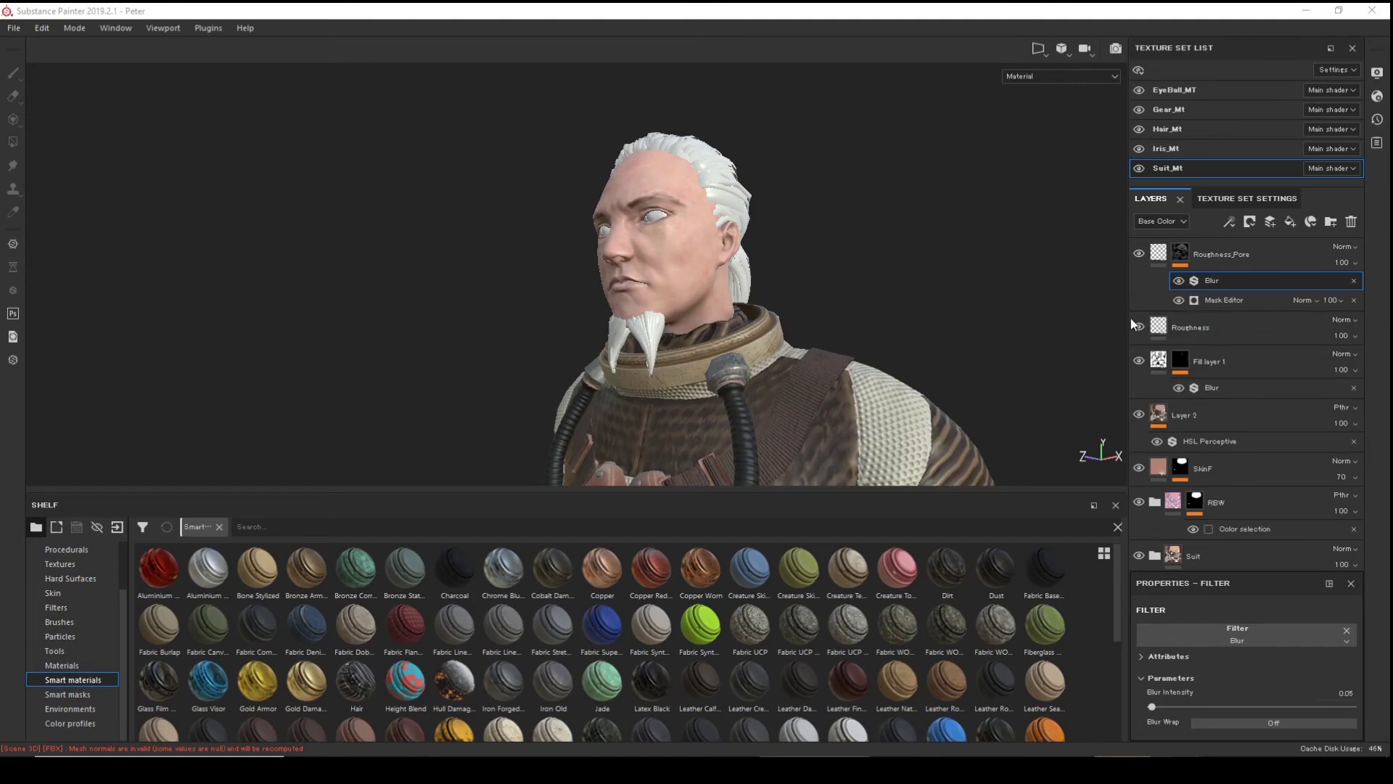
{"action": "left_click_drag", "start_coordinate": [869, 252], "coordinate": [826, 305], "text": "alt"}
{"action": "scroll", "coordinate": [849, 296], "scroll_direction": "up", "scroll_amount": 5}
{"action": "scroll", "coordinate": [816, 290], "scroll_direction": "up", "scroll_amount": 3}
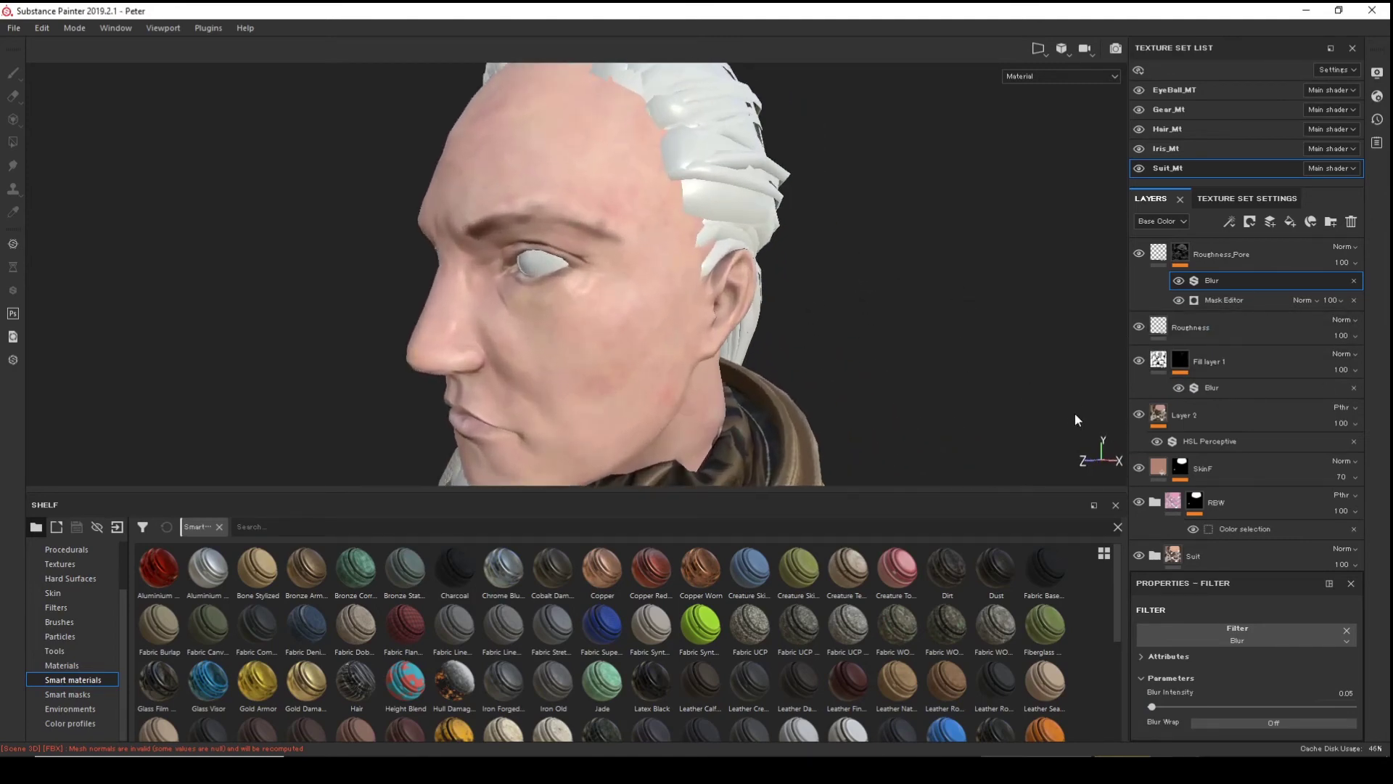
{"action": "middle_click_drag", "start_coordinate": [814, 276], "coordinate": [826, 324], "text": "alt"}
{"action": "left_click_drag", "start_coordinate": [826, 324], "coordinate": [965, 328], "text": "alt"}
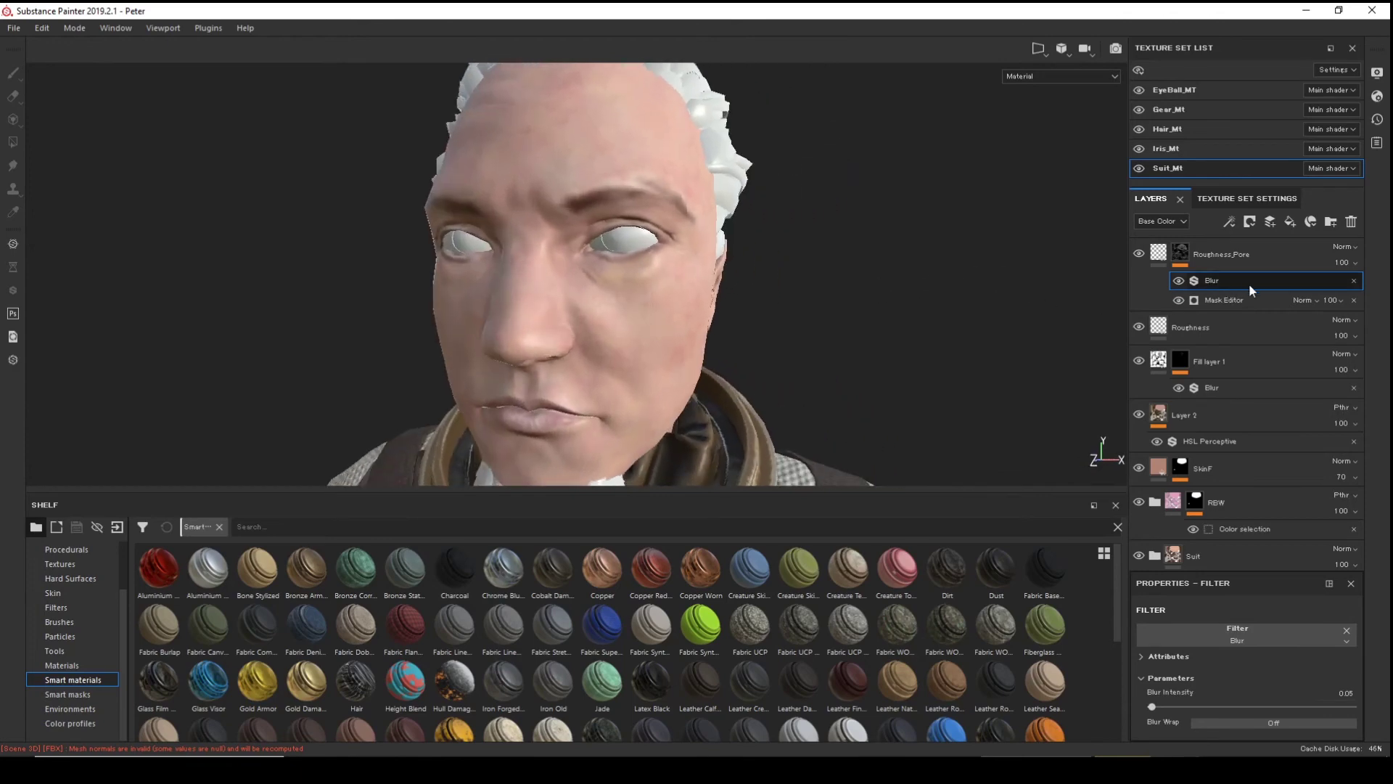
- Add a fill above the Blur filter on the Roughness_Pore mask and use the Clouds 3 texture as its grayscale
{"action": "right_click", "coordinate": [1248, 283]}
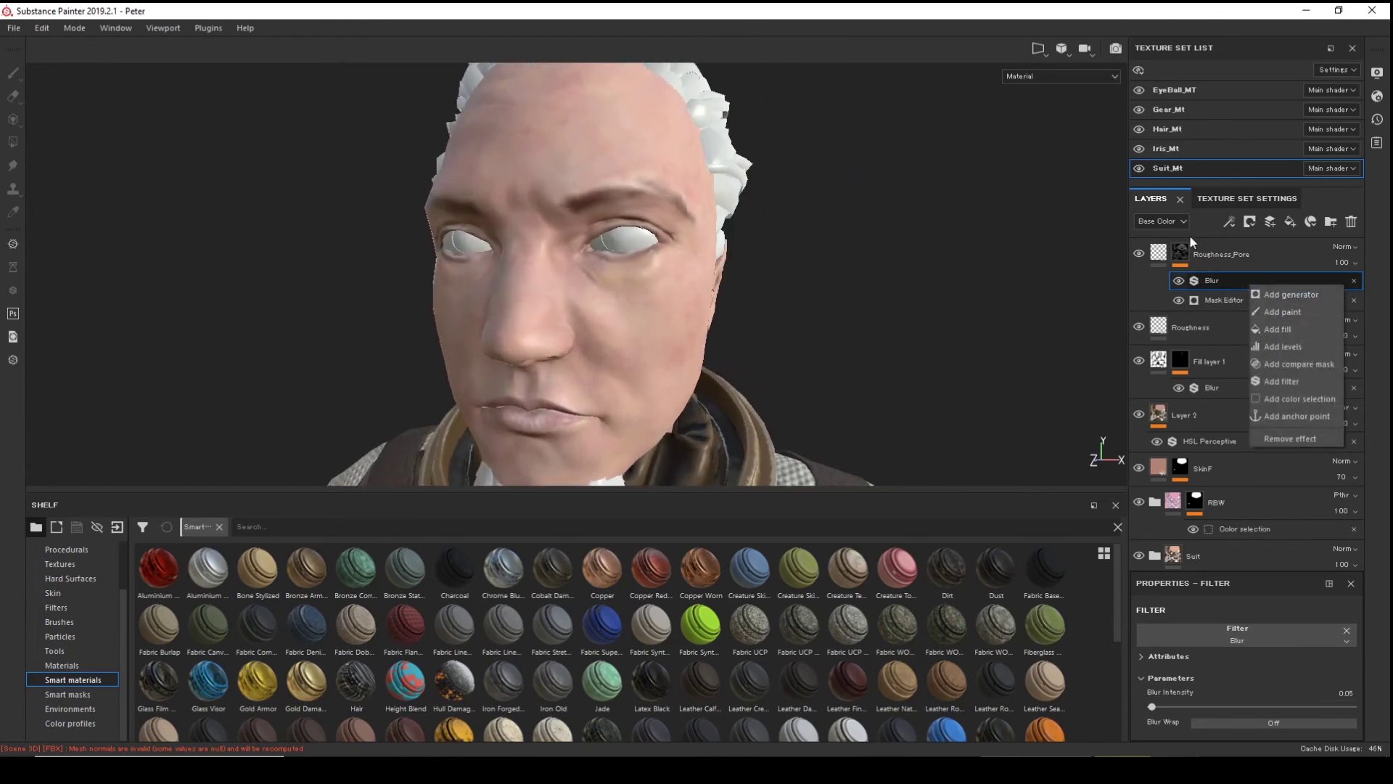
{"action": "left_click", "coordinate": [1295, 328]}
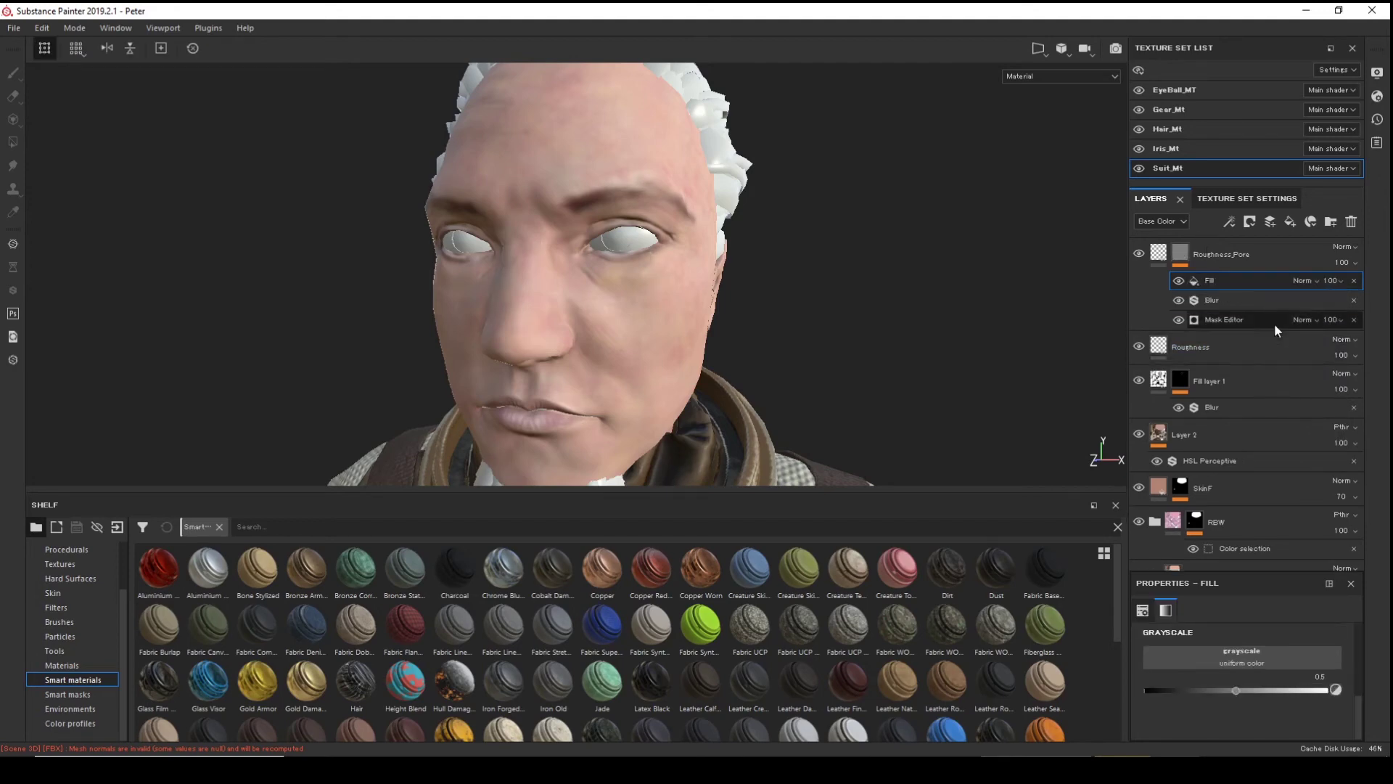
{"action": "left_click", "coordinate": [1182, 254]}
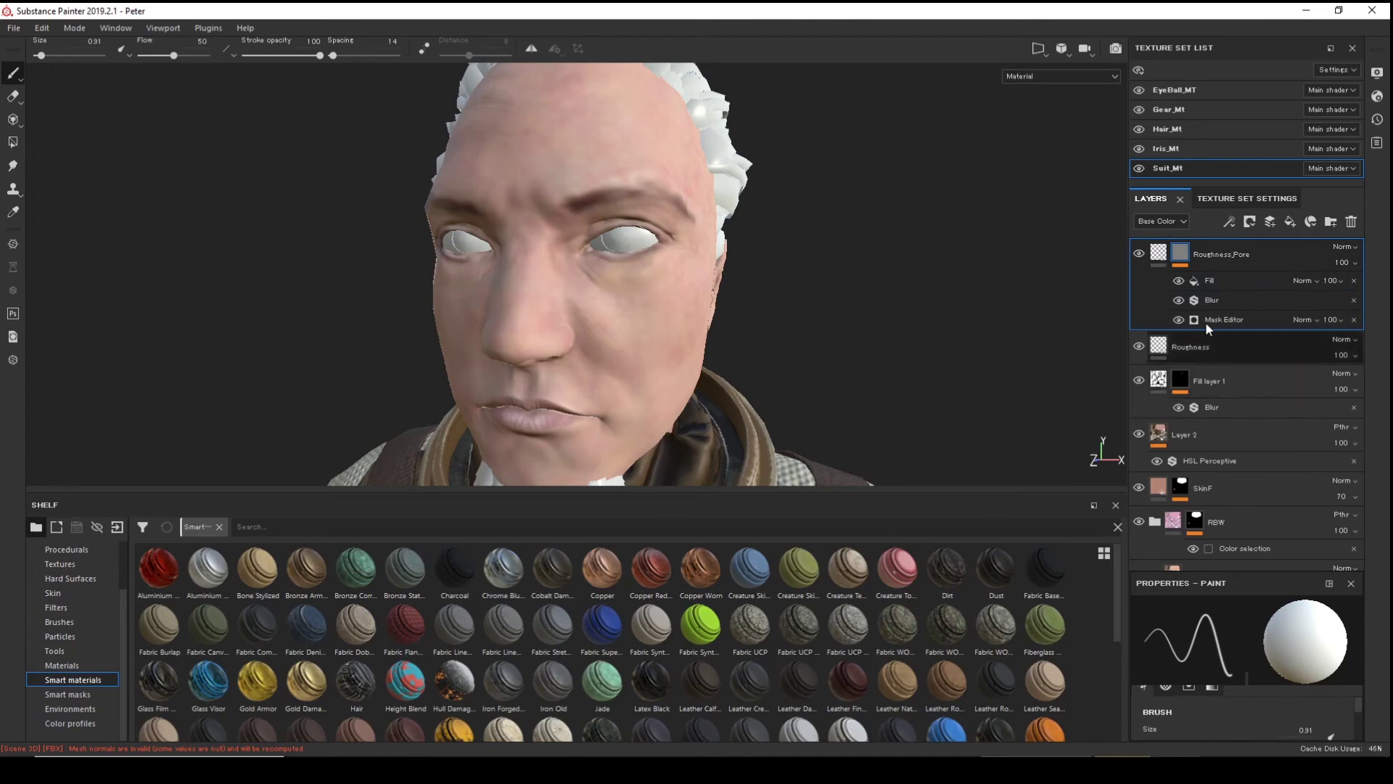
{"action": "left_click", "coordinate": [1209, 280]}
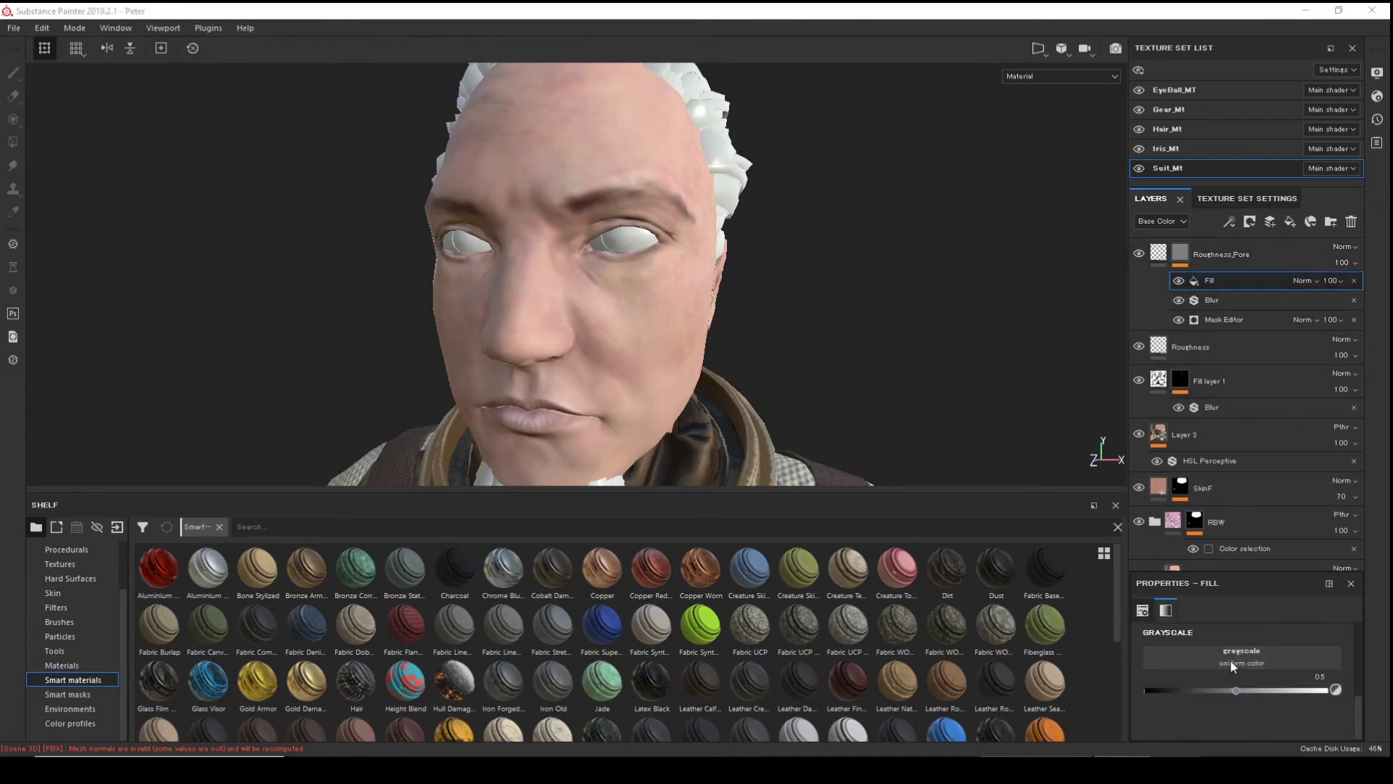
{"action": "left_click", "coordinate": [1230, 658]}
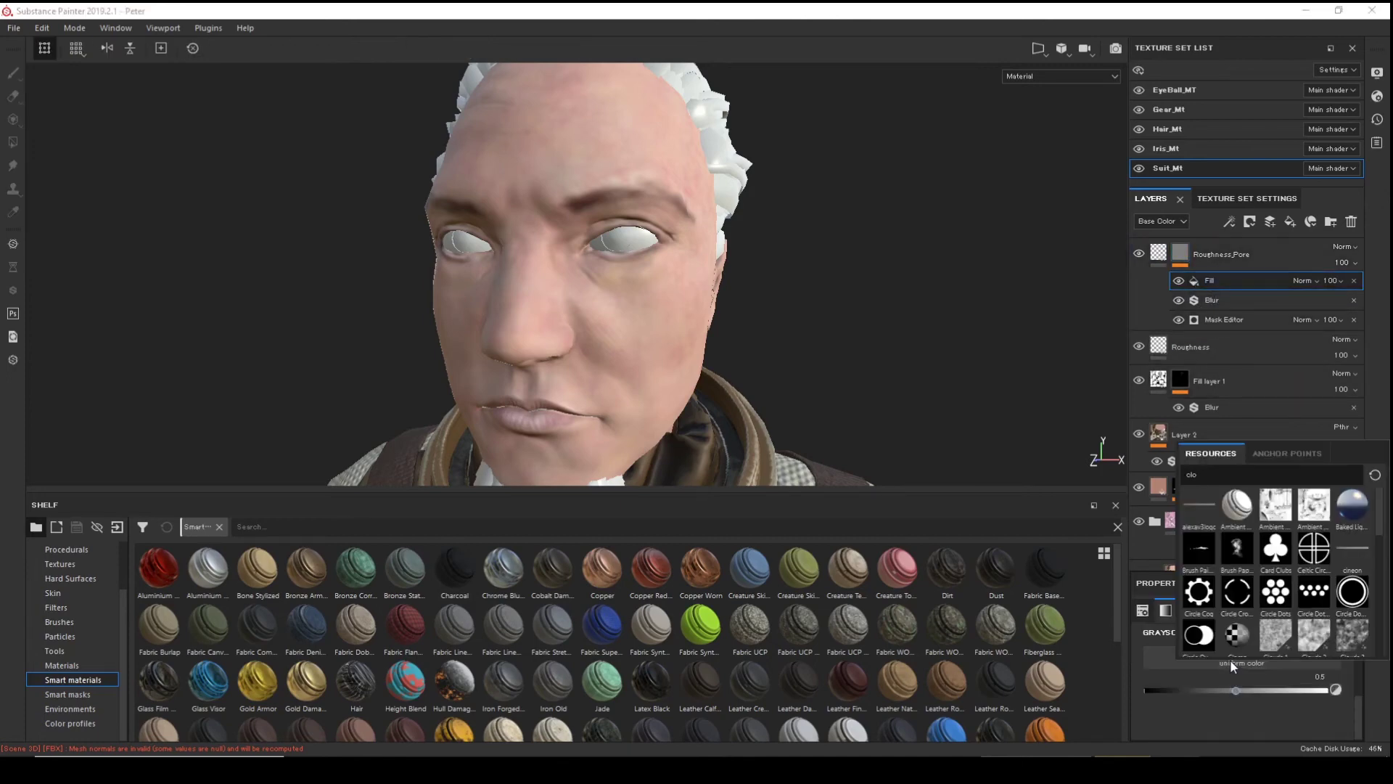
{"action": "left_click", "coordinate": [1351, 638]}
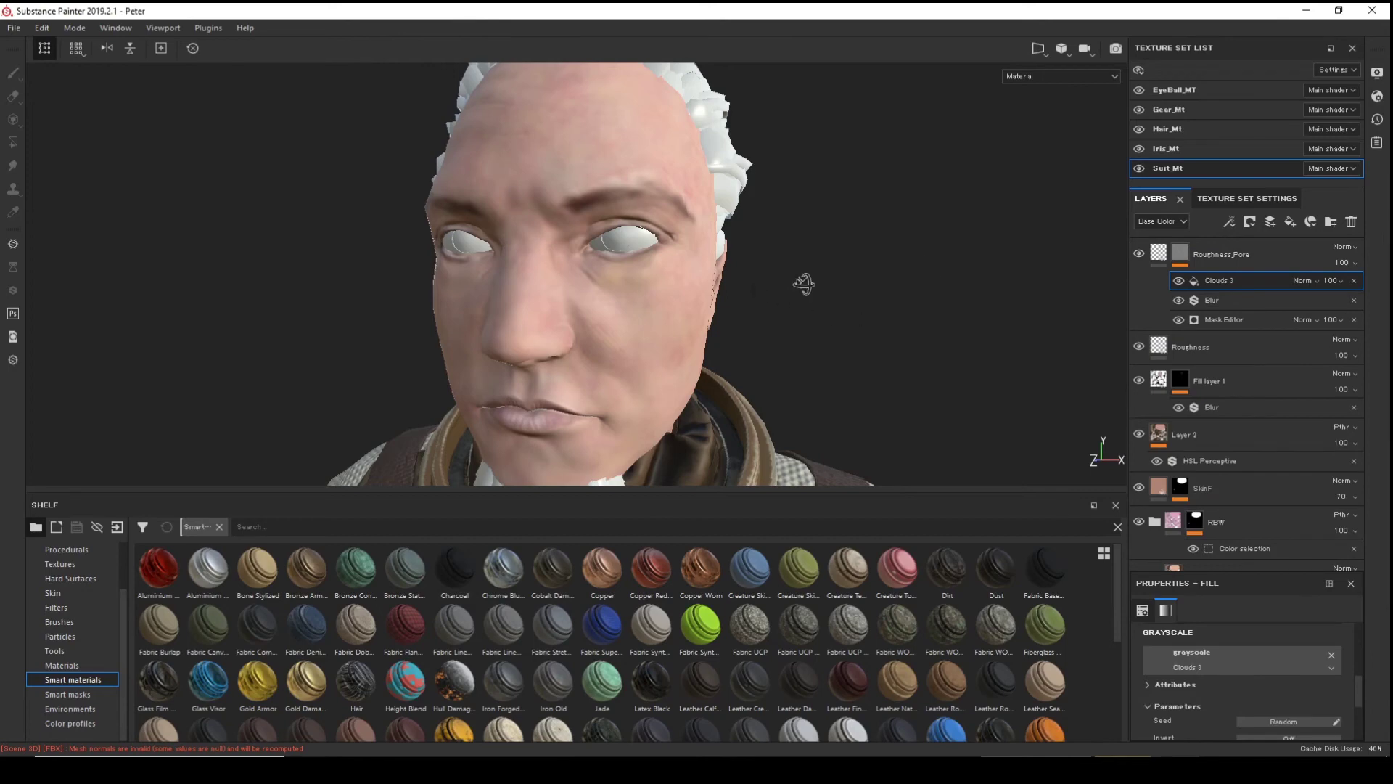
- Display the Roughness_Pore mask on the model and set the Clouds 3 fill's UV scale to 51.09
{"action": "left_click_drag", "start_coordinate": [804, 283], "coordinate": [675, 277], "text": "alt"}
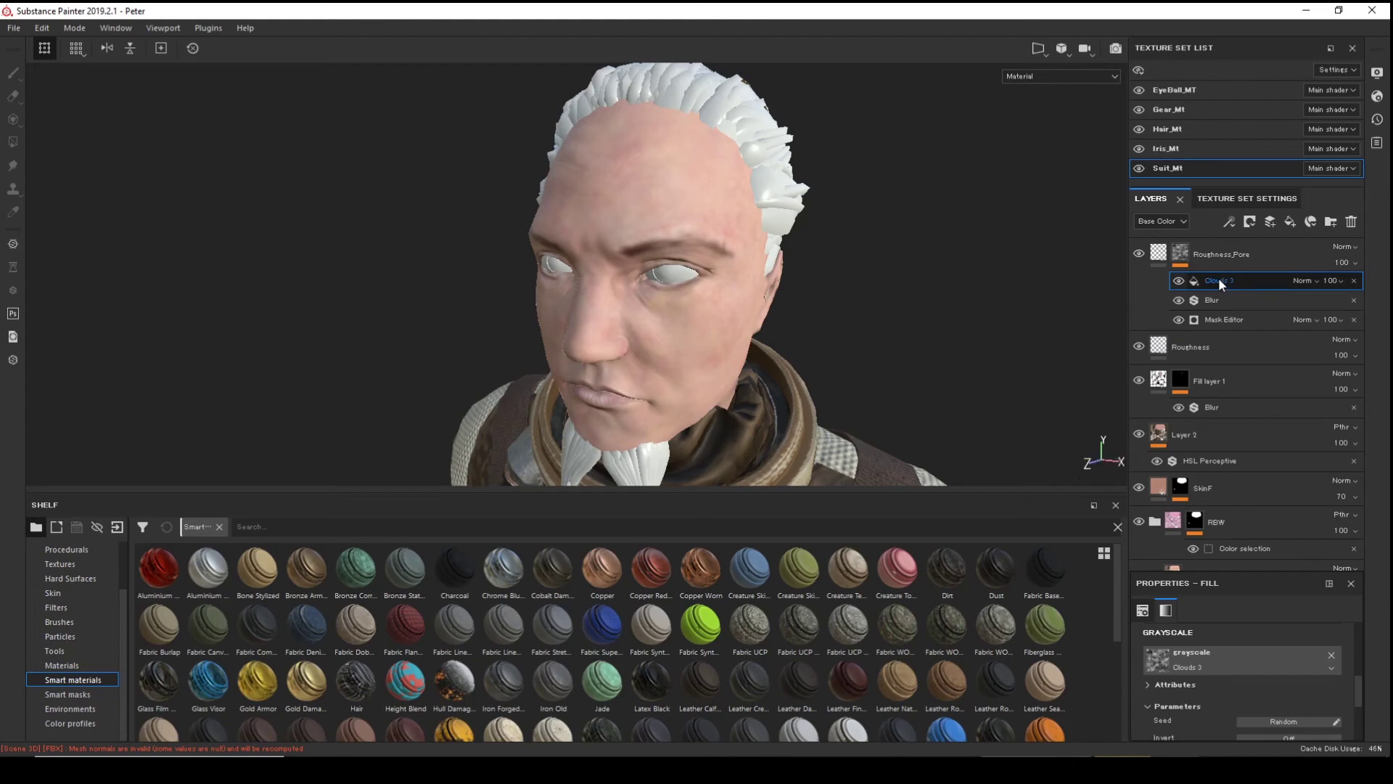
{"action": "left_click", "coordinate": [1180, 252], "text": "alt"}
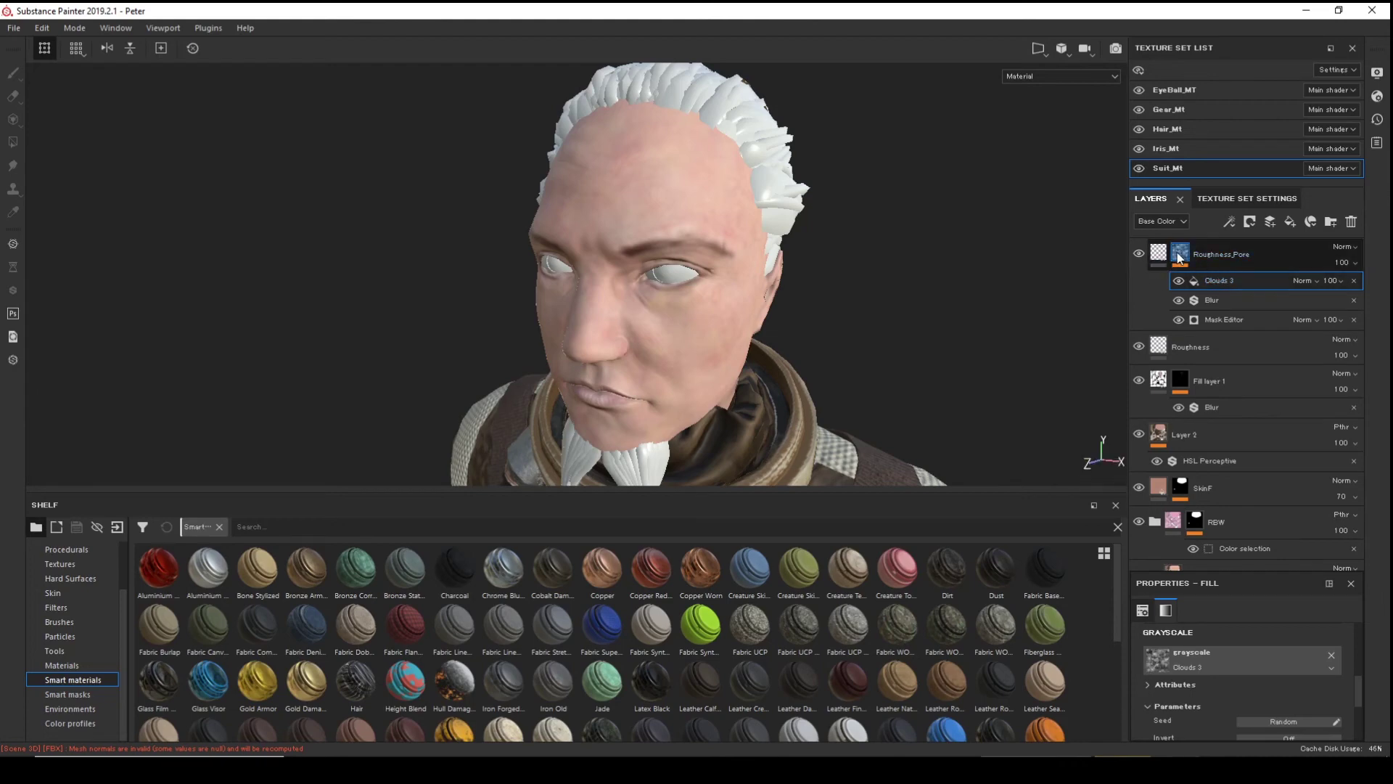
{"action": "left_click_drag", "start_coordinate": [986, 293], "coordinate": [794, 232], "text": "alt"}
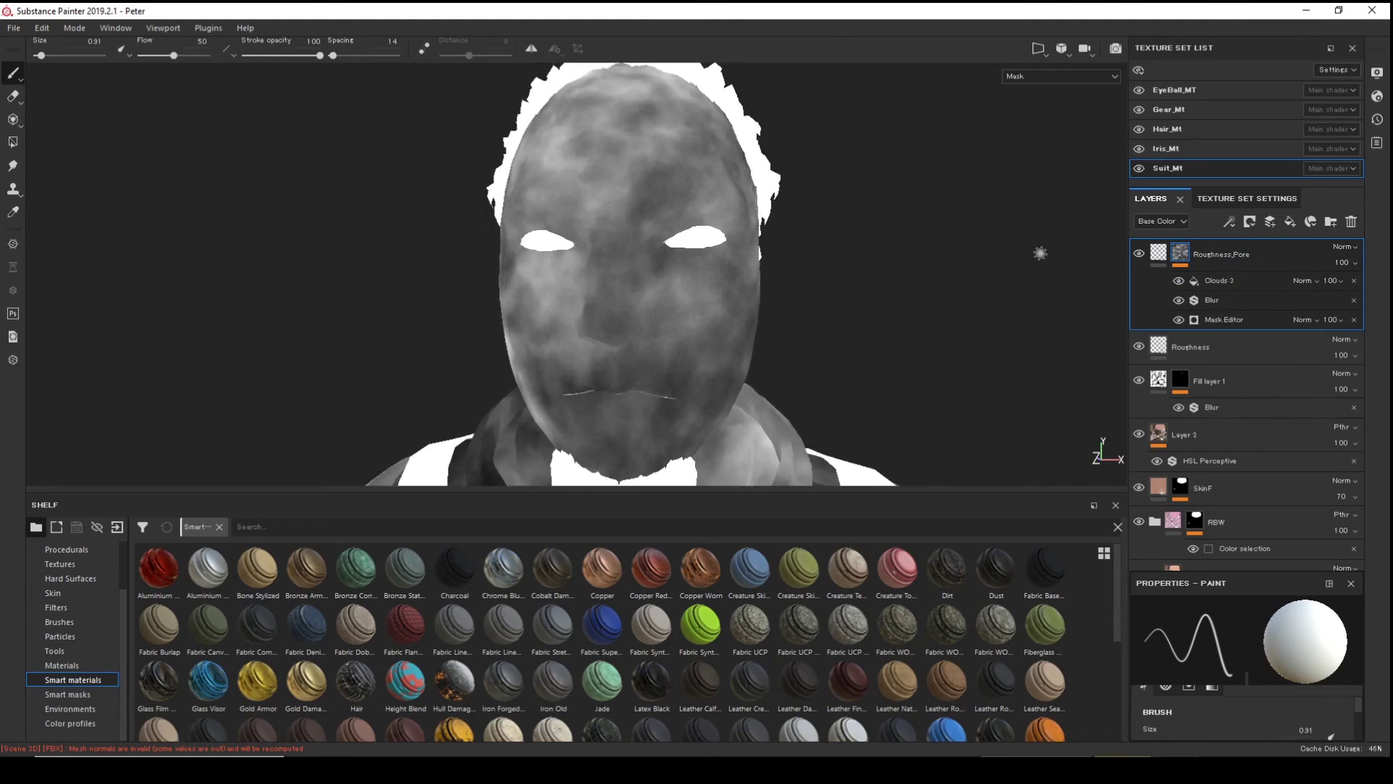
{"action": "left_click", "coordinate": [1226, 280]}
{"action": "left_click", "coordinate": [1233, 280]}
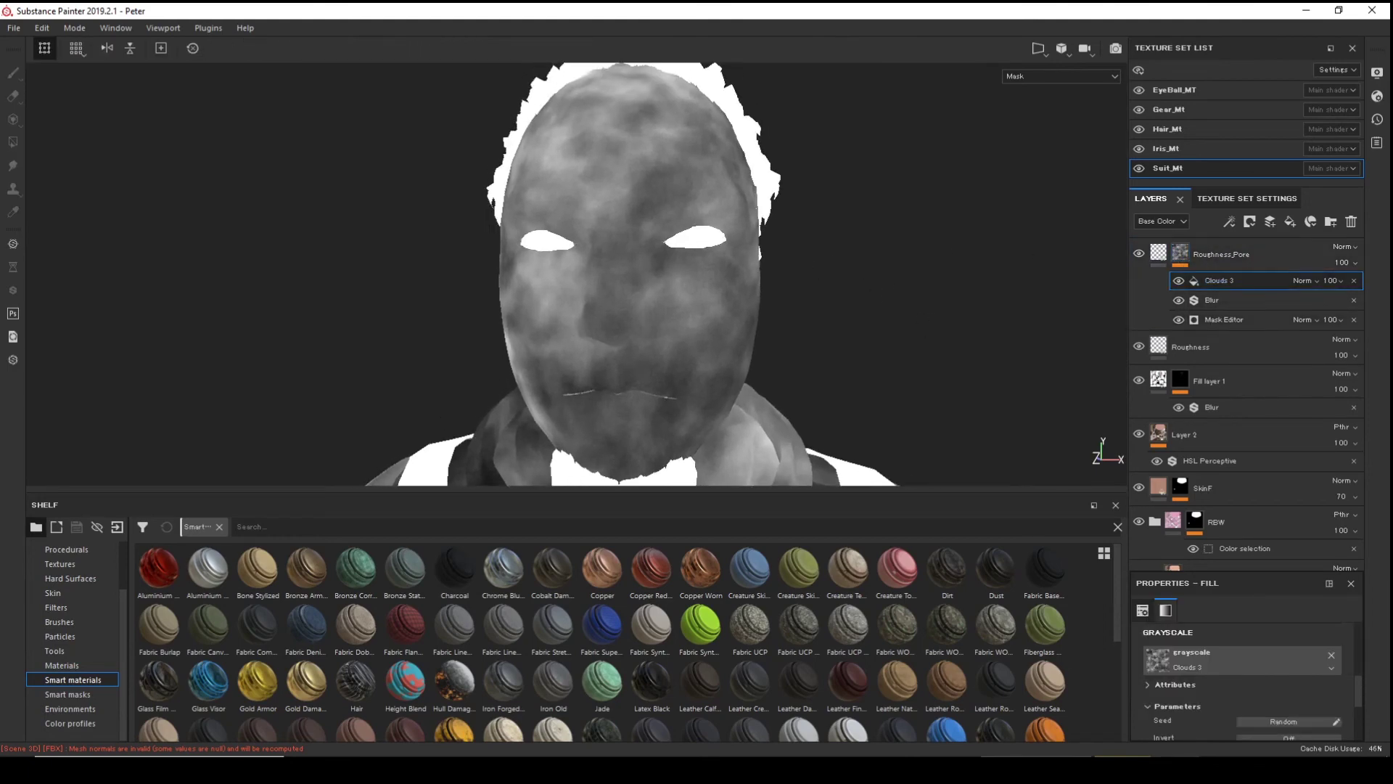
{"action": "scroll", "coordinate": [1184, 668], "scroll_direction": "down", "scroll_amount": 2}
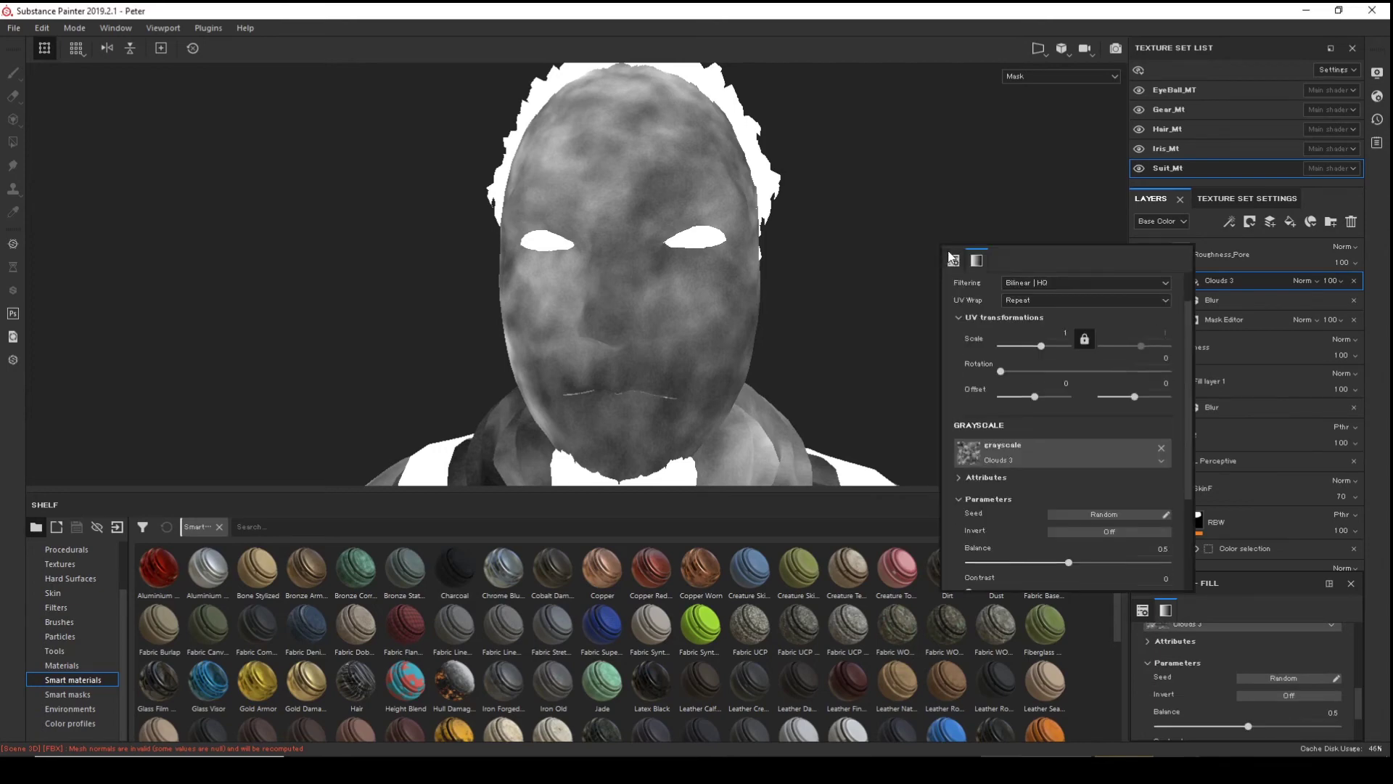
{"action": "left_click_drag", "start_coordinate": [1041, 347], "coordinate": [1057, 340]}
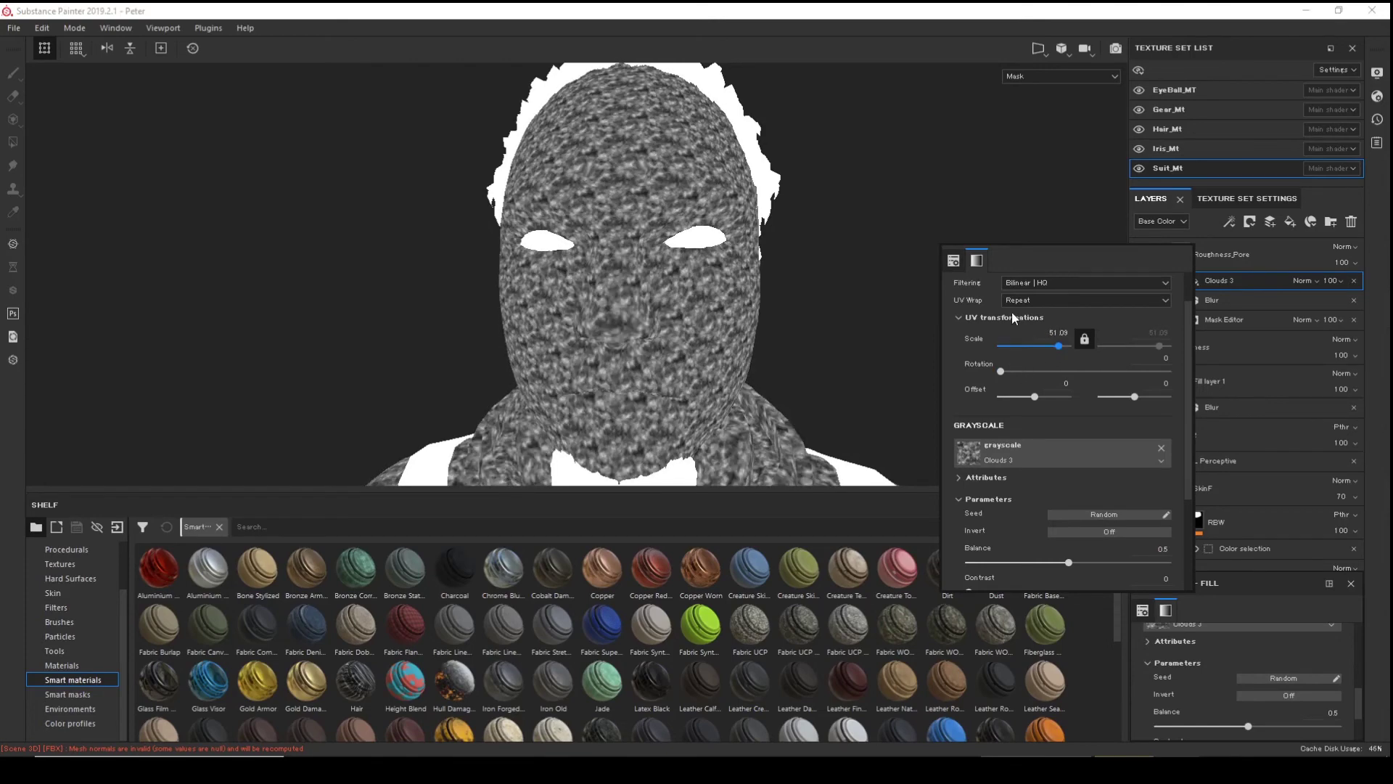
{"action": "left_click", "coordinate": [1043, 284]}
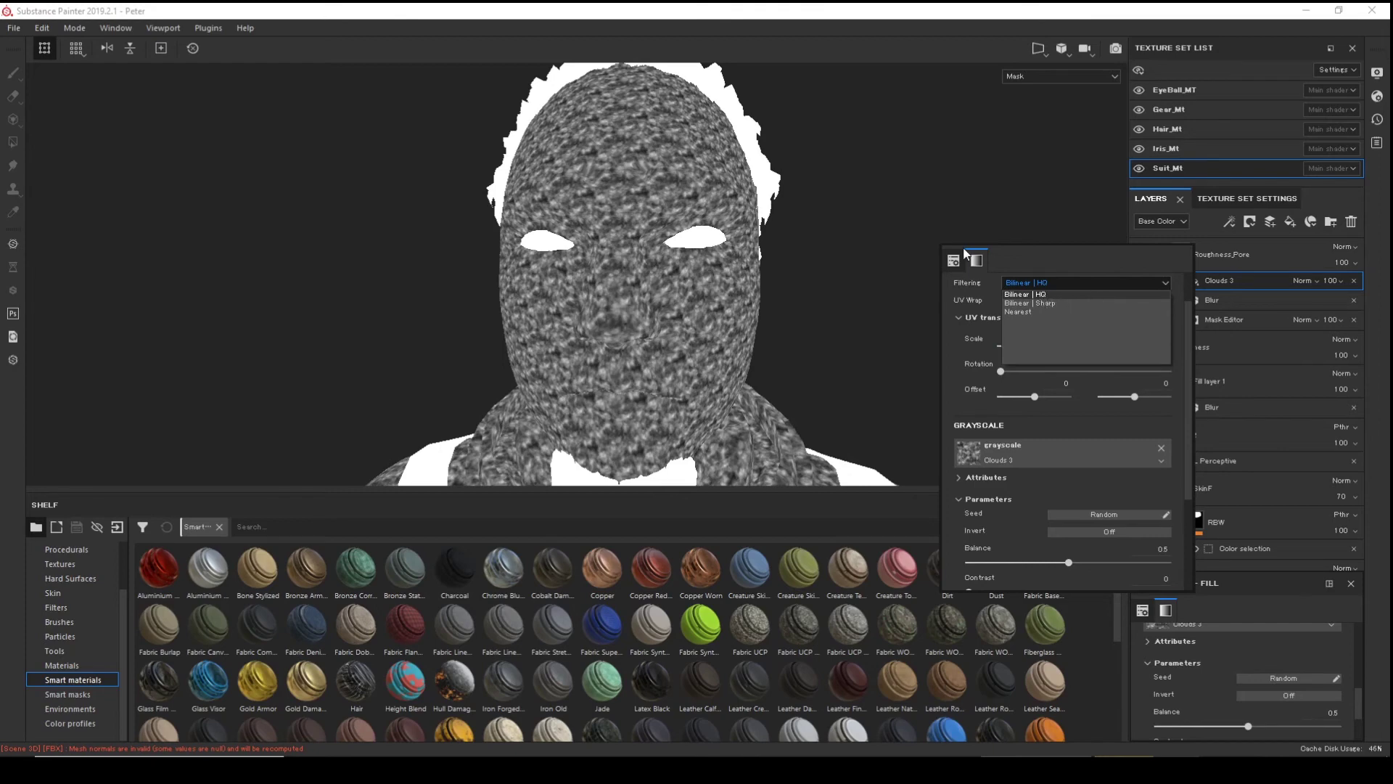
{"action": "left_click", "coordinate": [1013, 285]}
{"action": "left_click", "coordinate": [1013, 284]}
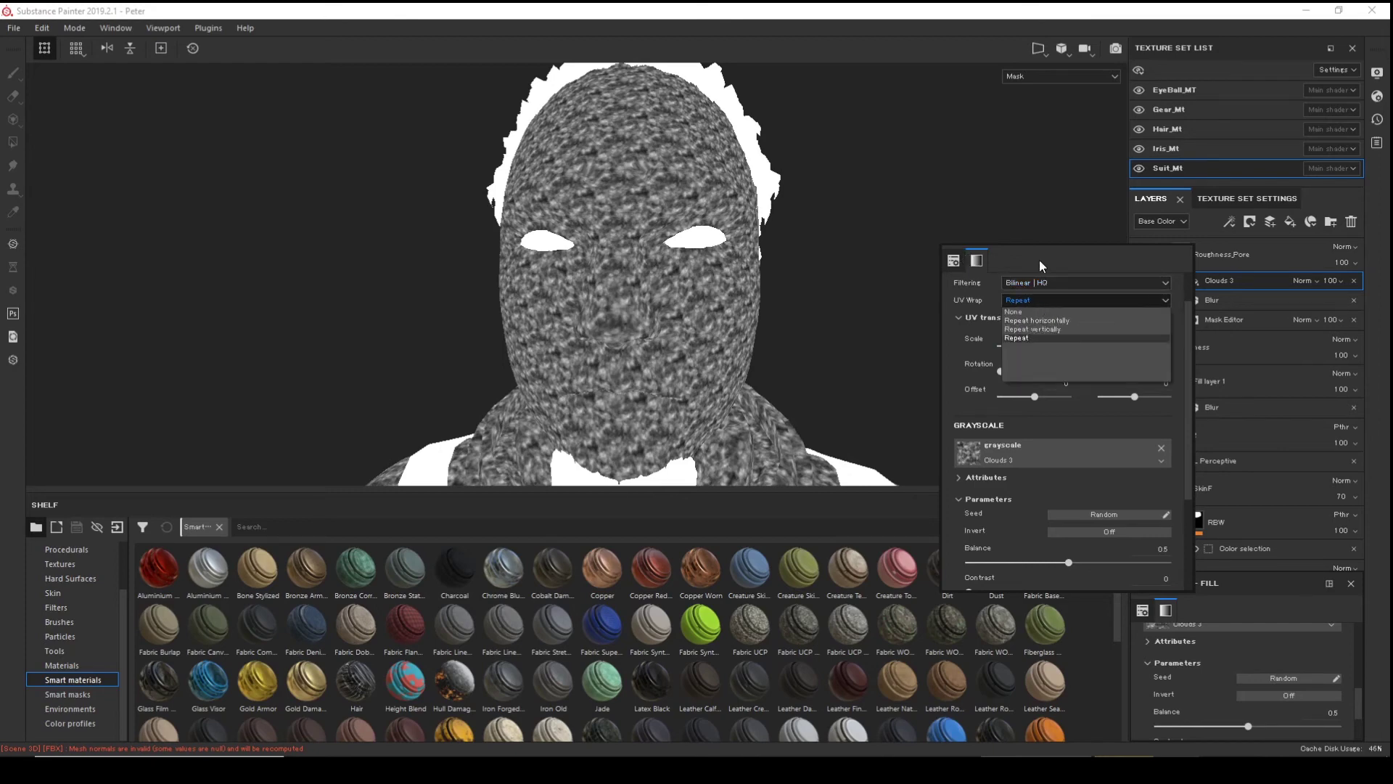
{"action": "left_click", "coordinate": [1042, 270]}
{"action": "left_click", "coordinate": [1041, 282]}
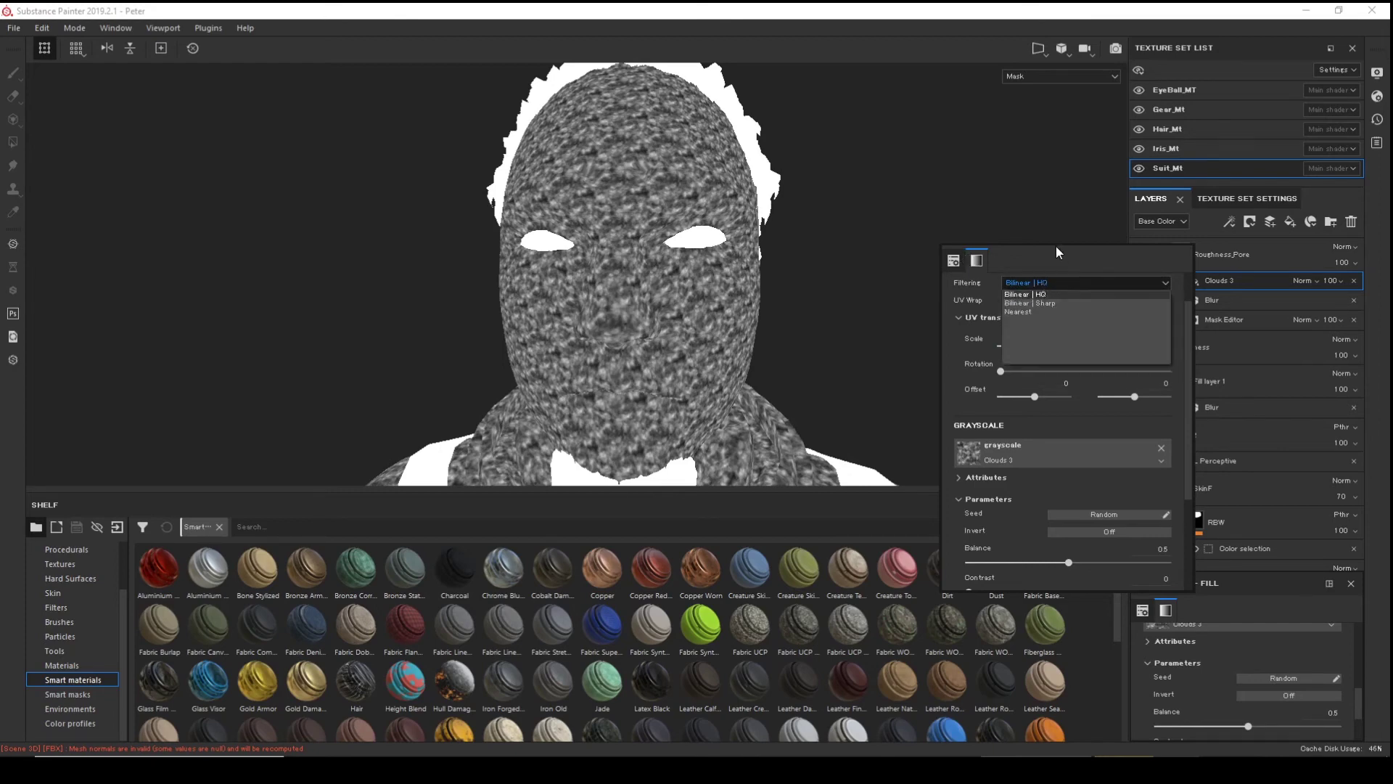
{"action": "left_click", "coordinate": [1058, 283]}
{"action": "left_click", "coordinate": [1051, 296]}
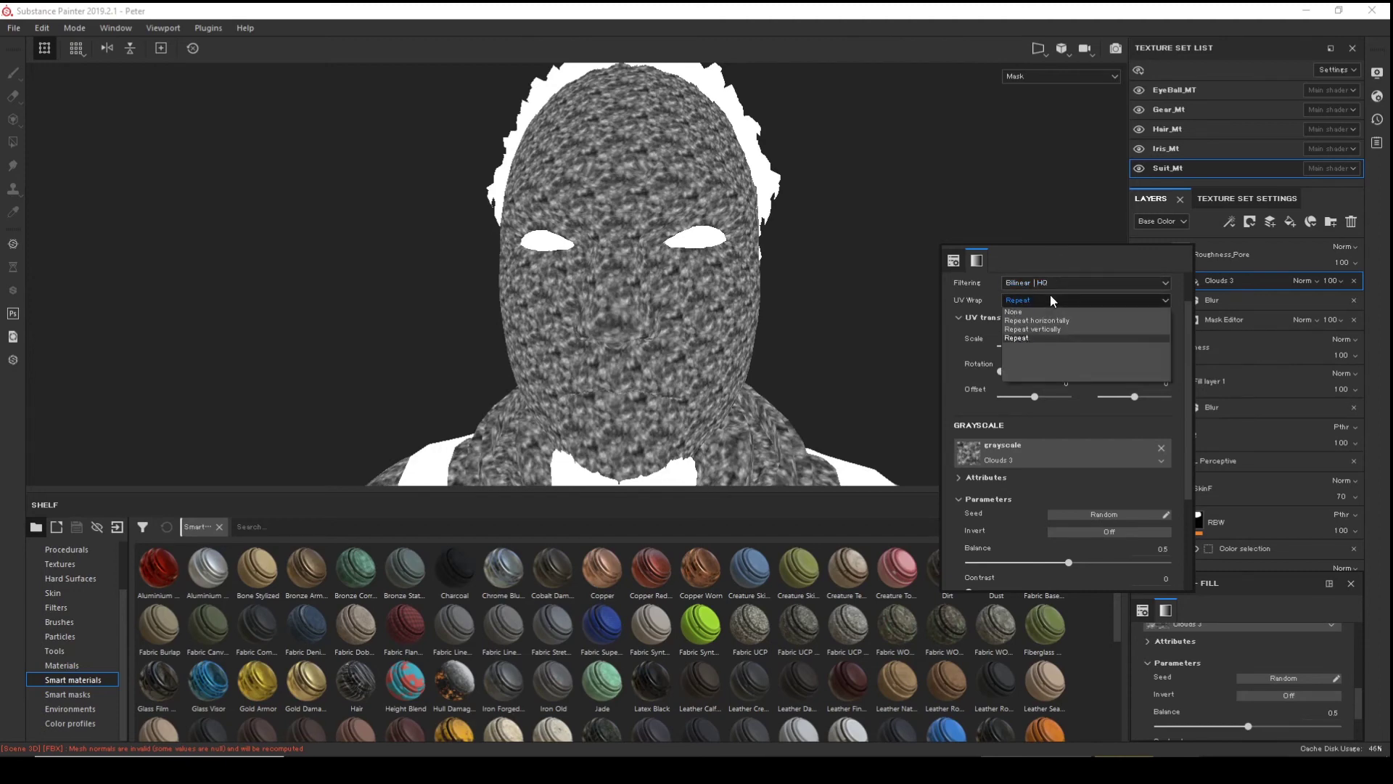
{"action": "left_click", "coordinate": [1057, 246]}
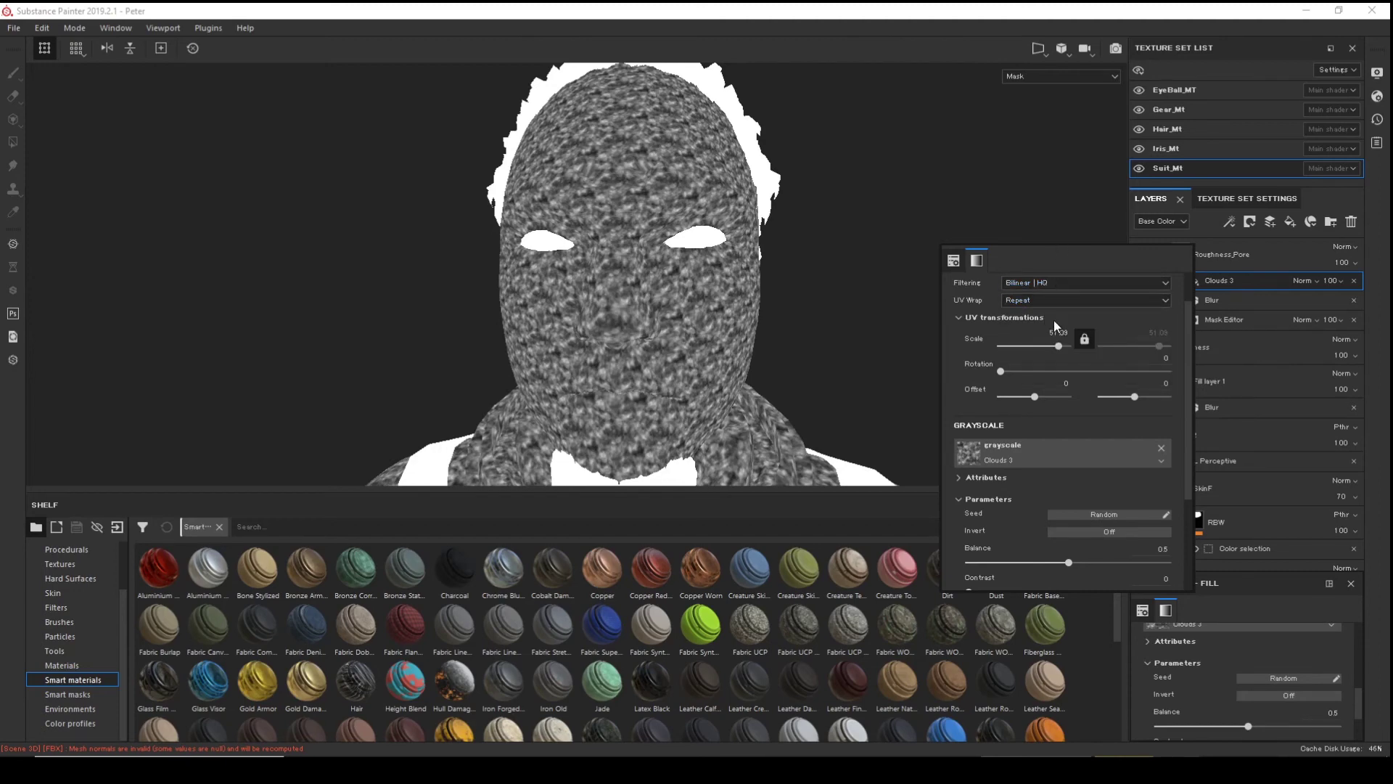
{"action": "left_click", "coordinate": [1047, 286]}
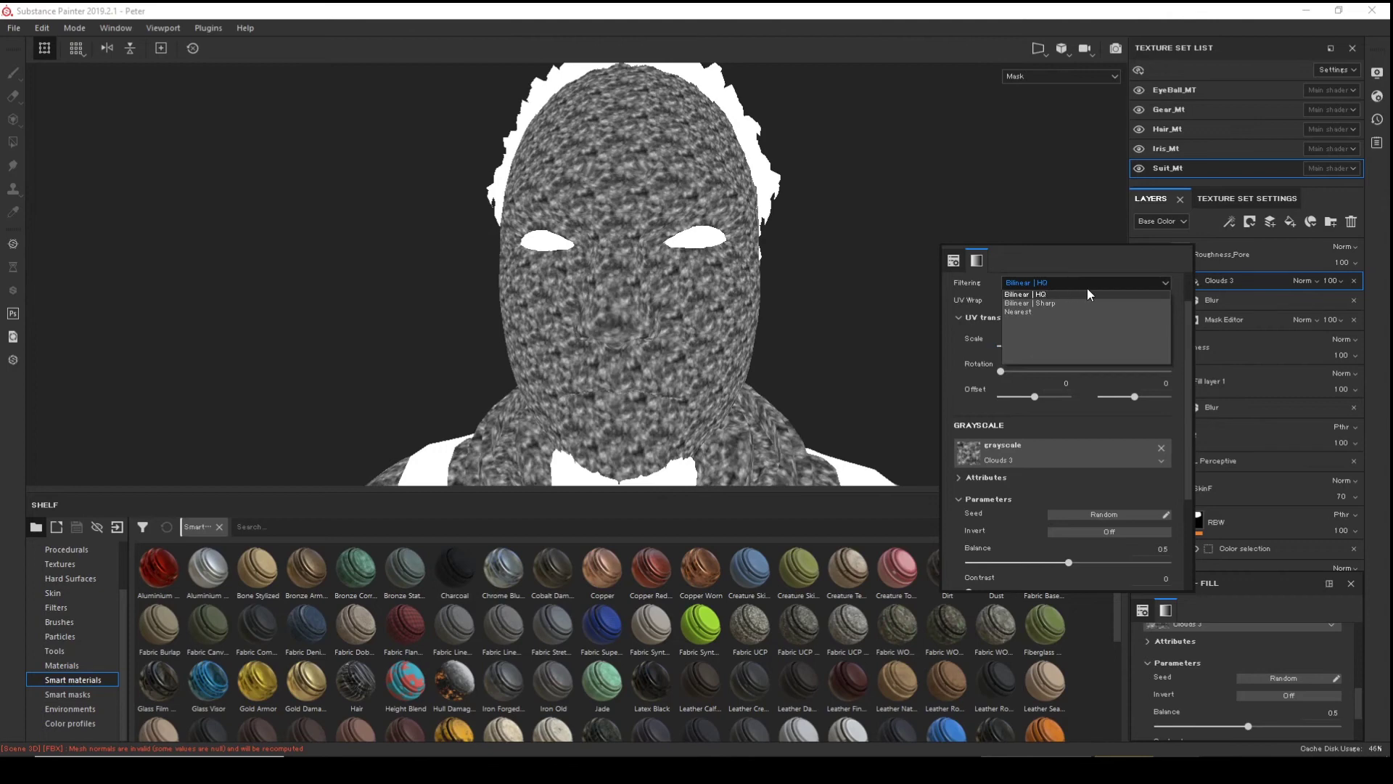
{"action": "left_click", "coordinate": [1055, 251]}
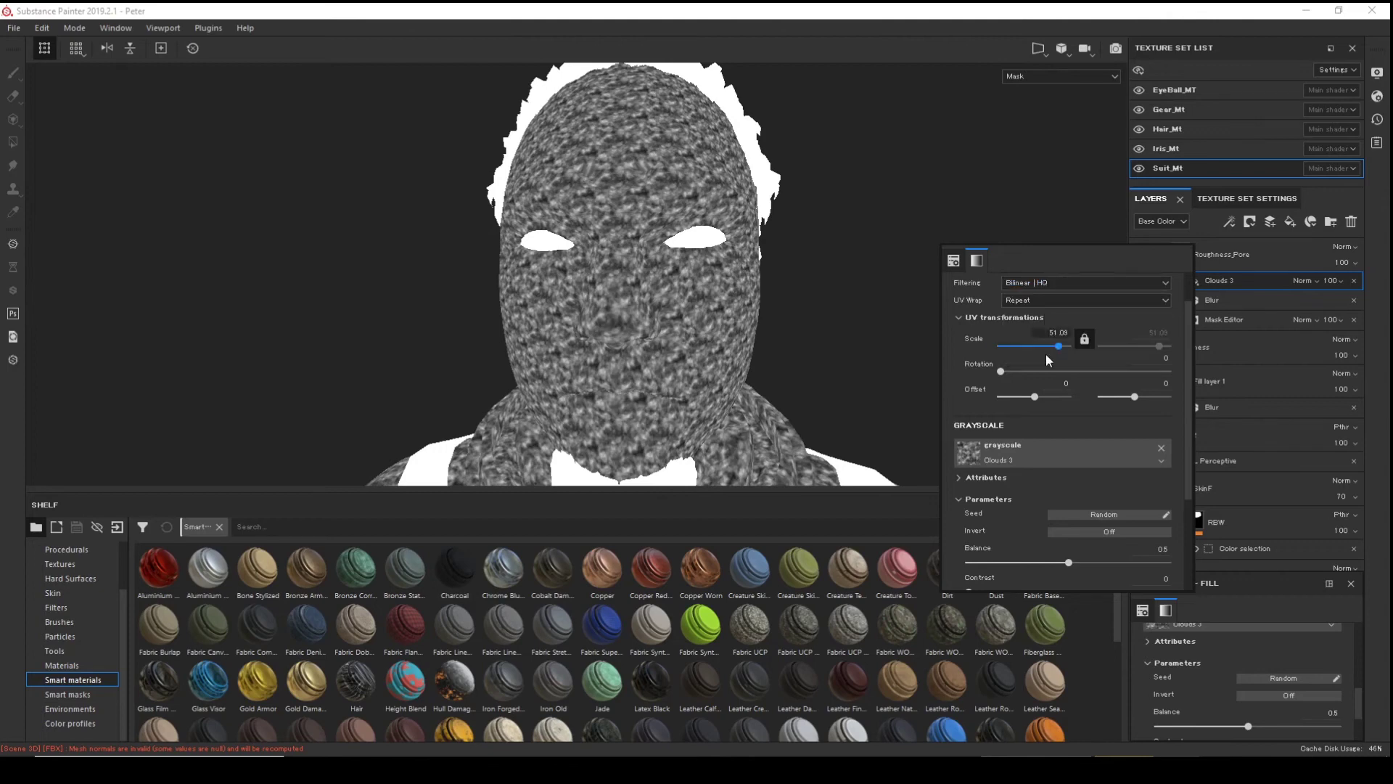
- Switch the Clouds 3 fill to Tri-planar projection and rotate its pattern through the UV transformations
{"action": "scroll", "coordinate": [1046, 363], "scroll_direction": "up", "scroll_amount": 1}
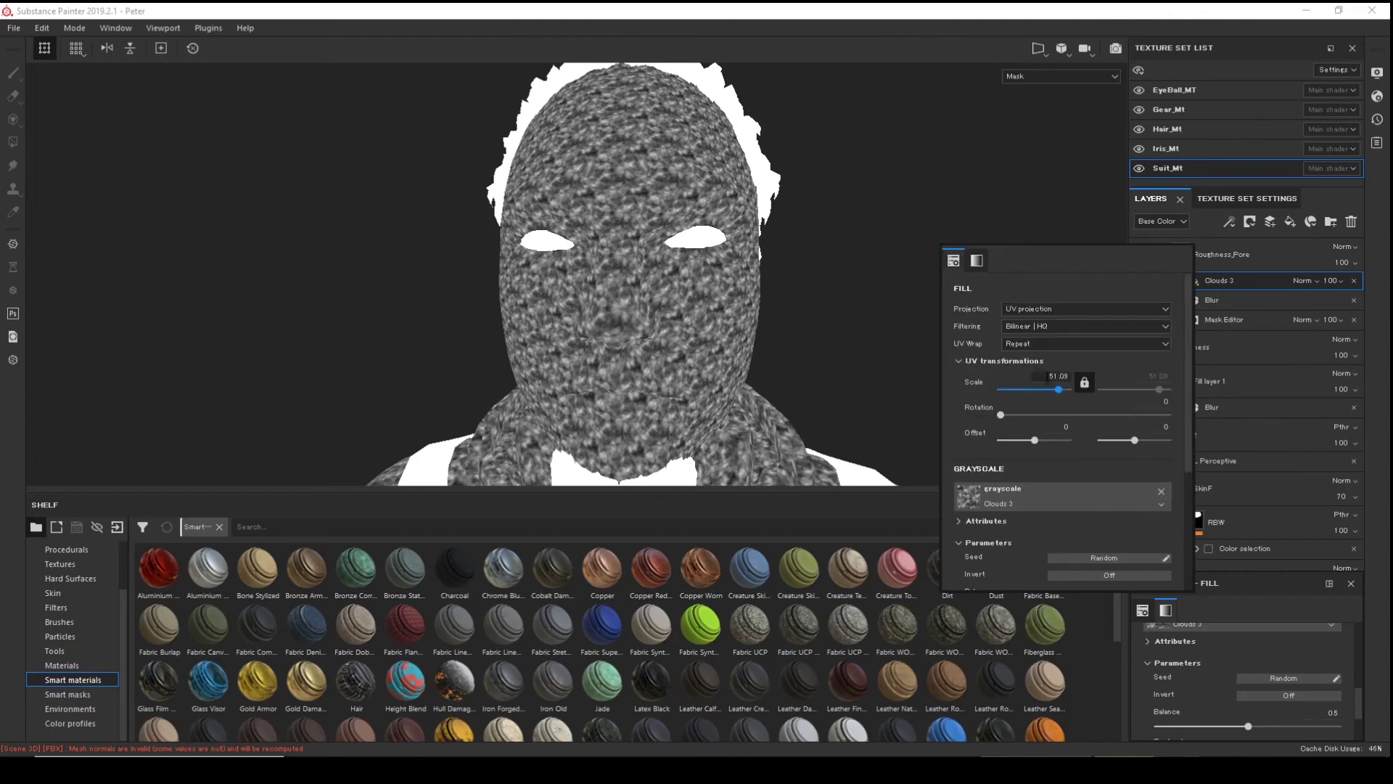
{"action": "left_click", "coordinate": [1047, 304]}
{"action": "left_click", "coordinate": [1052, 324]}
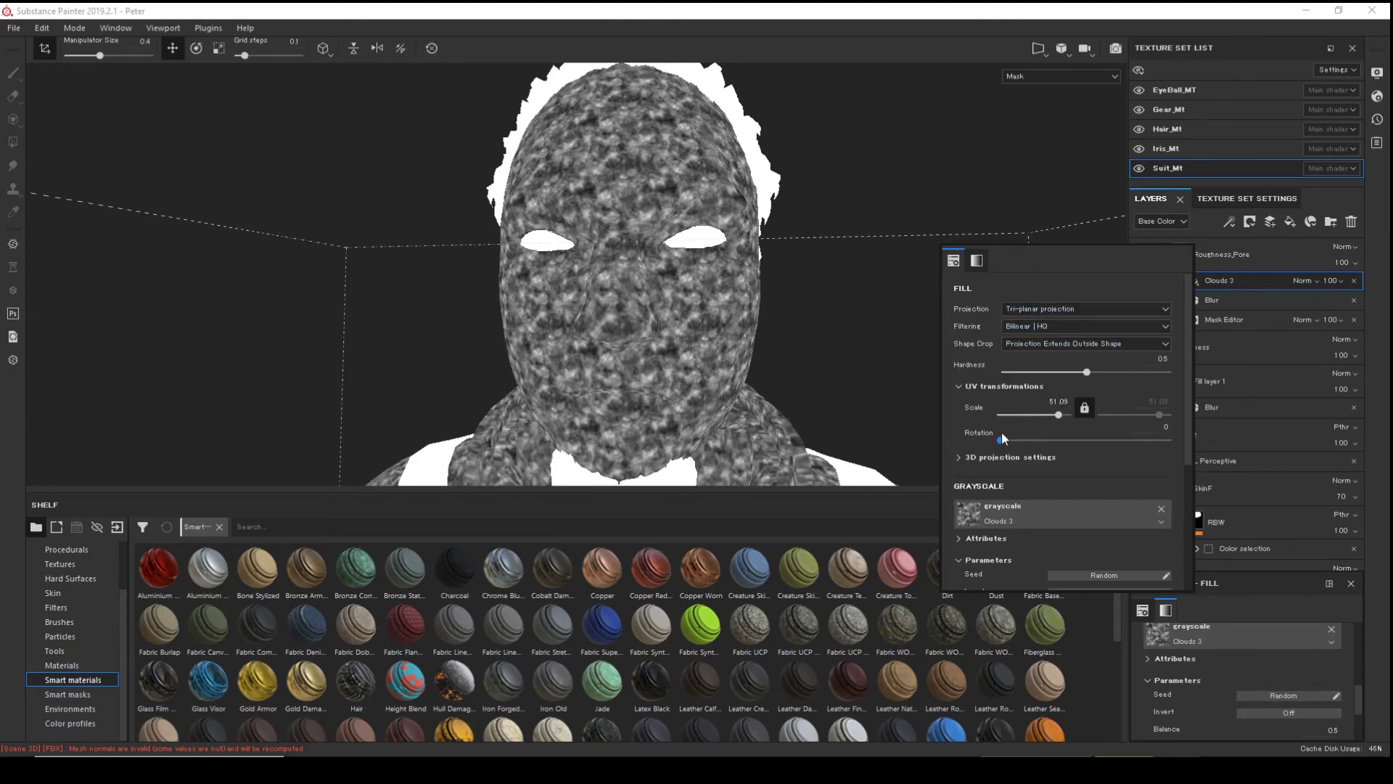
{"action": "left_click_drag", "start_coordinate": [1001, 441], "coordinate": [1062, 411]}
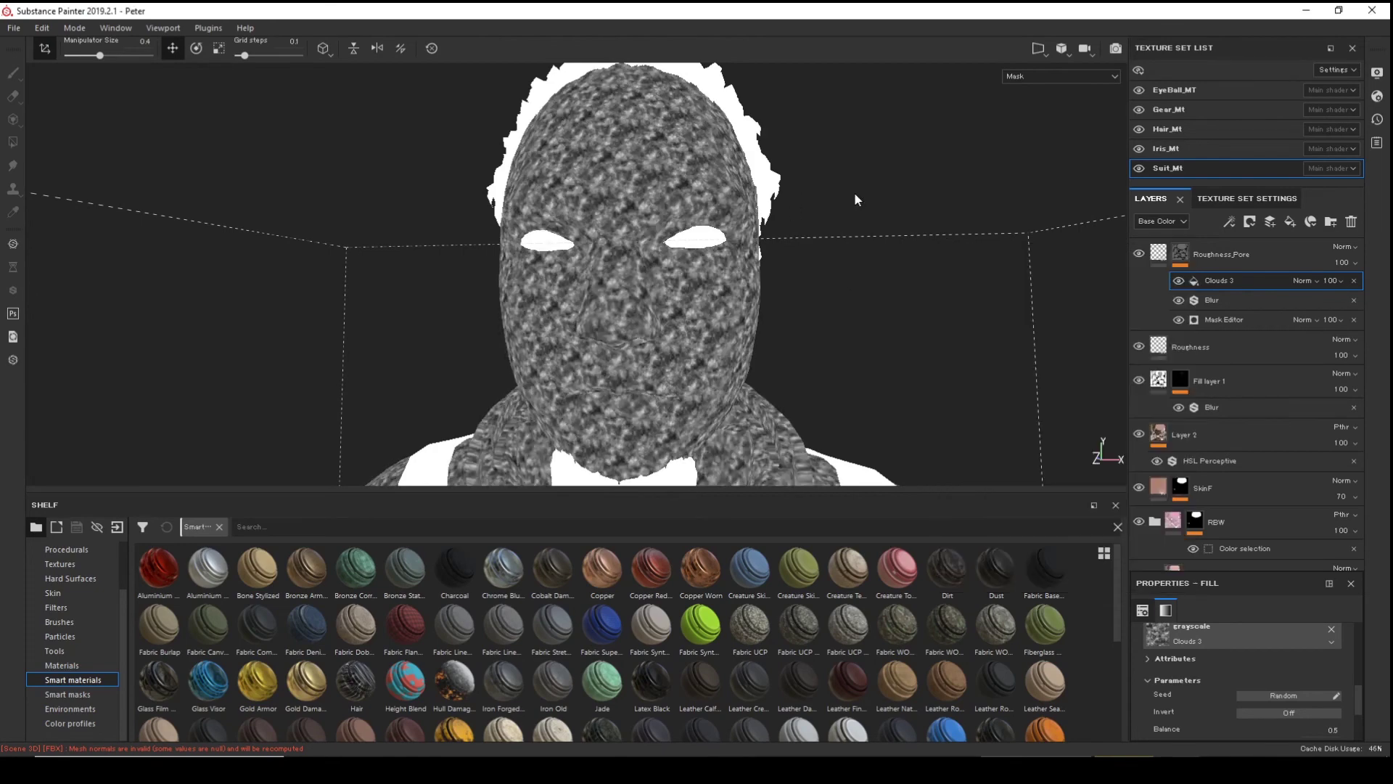
- Return to the Material view and examine the skin's pore roughness on the forehead, cheeks, nose and mouth from several angles
{"action": "key", "text": "m"}
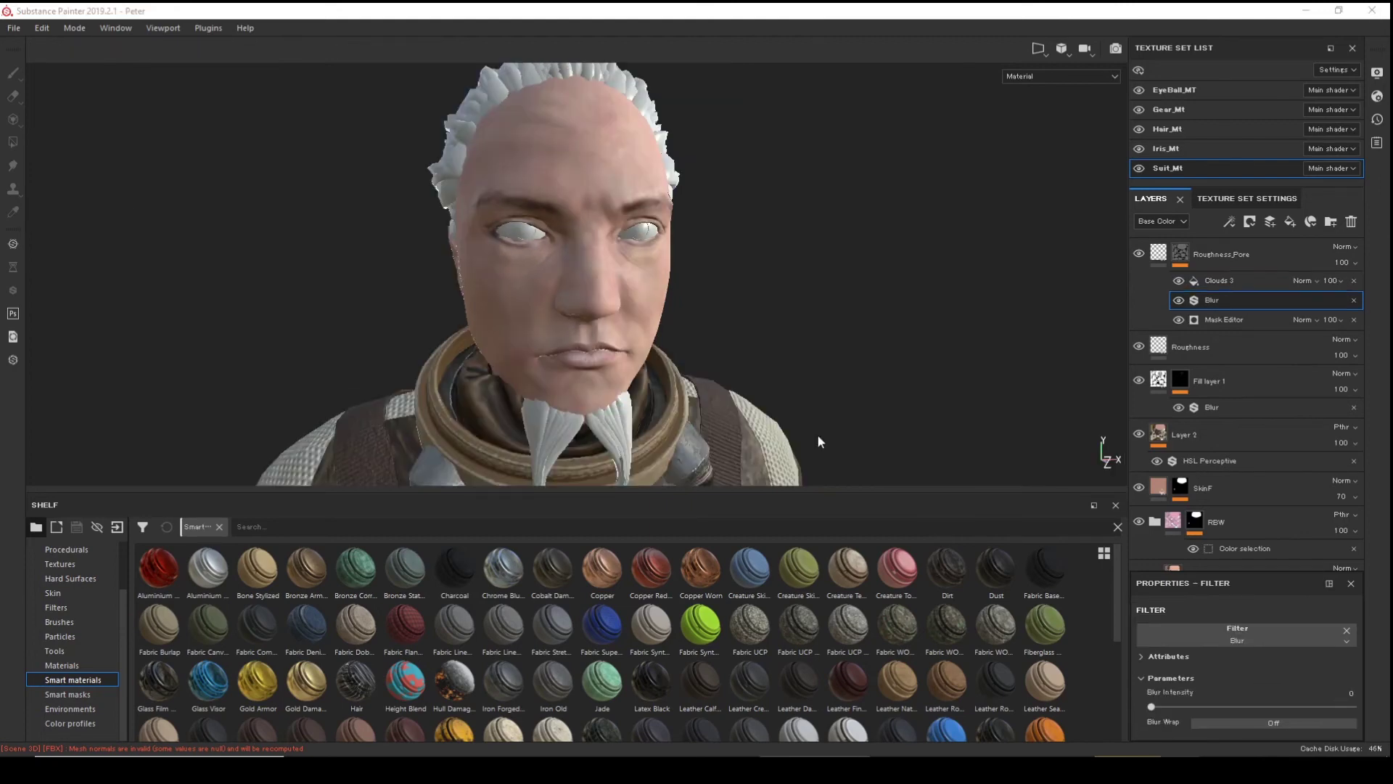
{"action": "left_click_drag", "start_coordinate": [817, 433], "coordinate": [921, 345], "text": "alt"}
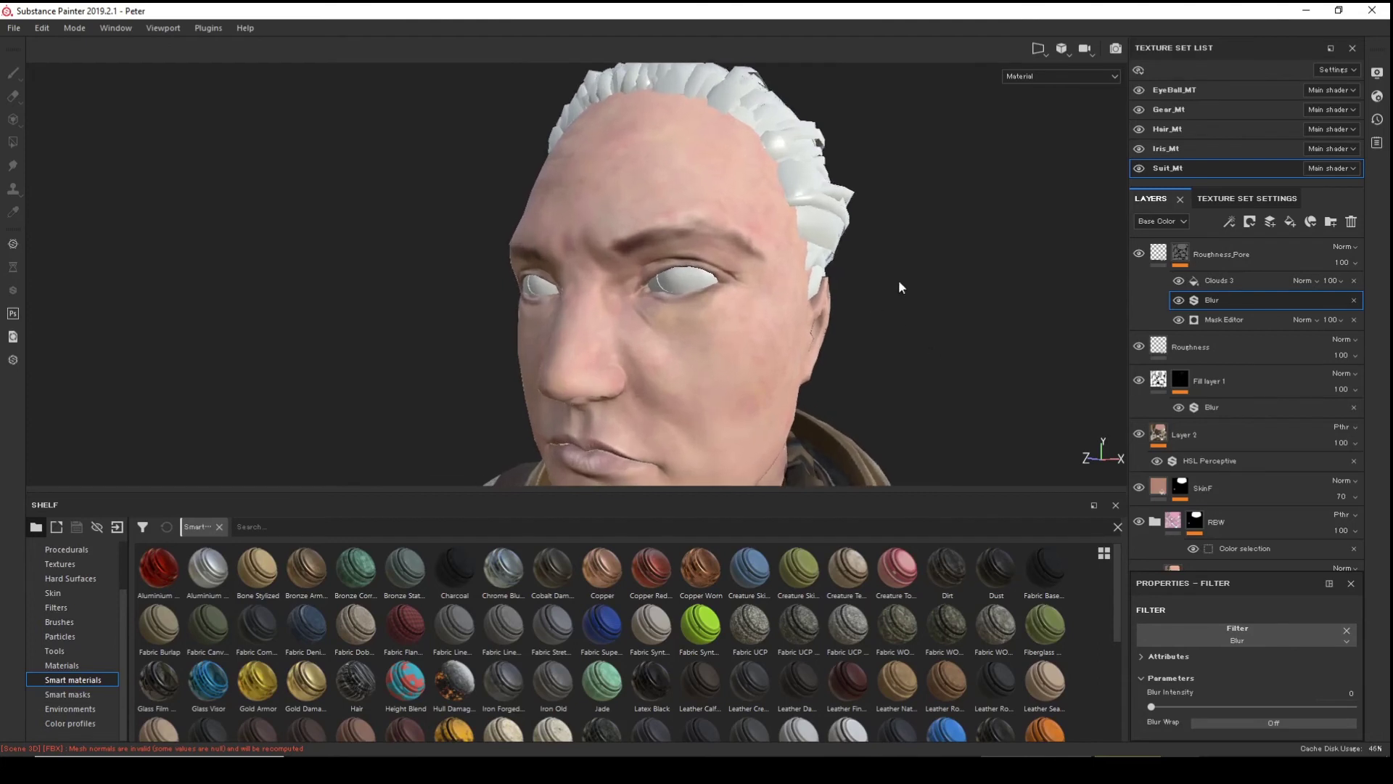
{"action": "scroll", "coordinate": [896, 280], "scroll_direction": "up", "scroll_amount": 2}
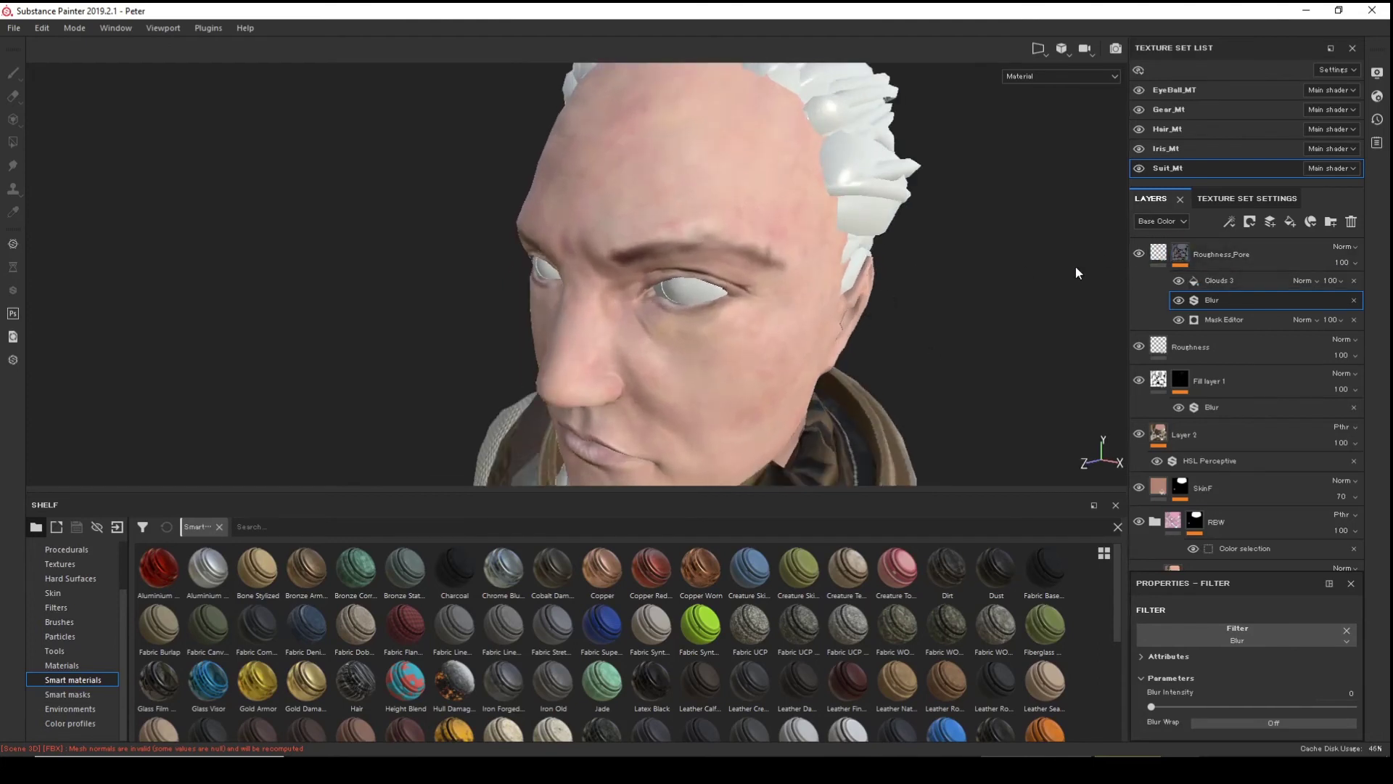
{"action": "left_click_drag", "start_coordinate": [887, 312], "coordinate": [820, 304], "text": "alt"}
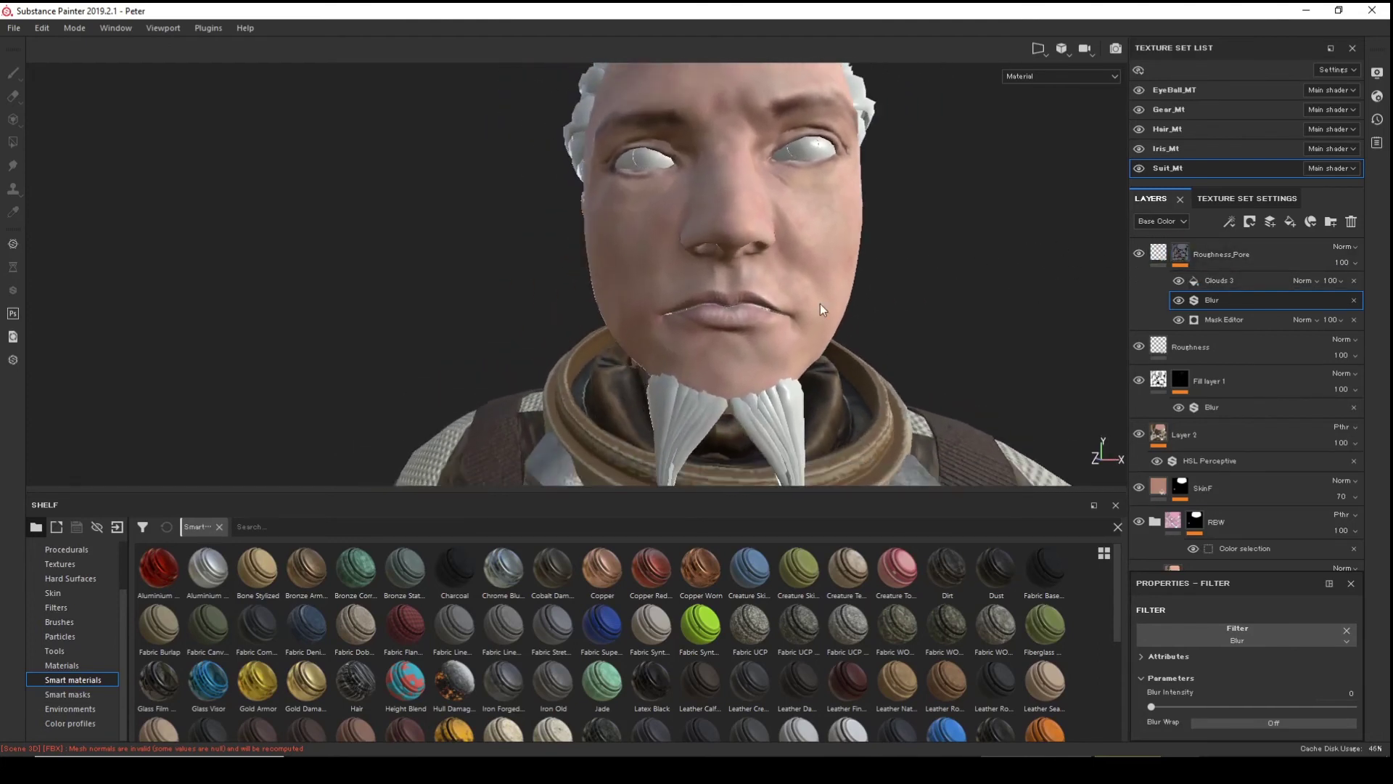
{"action": "scroll", "coordinate": [973, 429], "scroll_direction": "up", "scroll_amount": 3}
{"action": "left_click_drag", "start_coordinate": [891, 189], "coordinate": [630, 312], "text": "alt"}
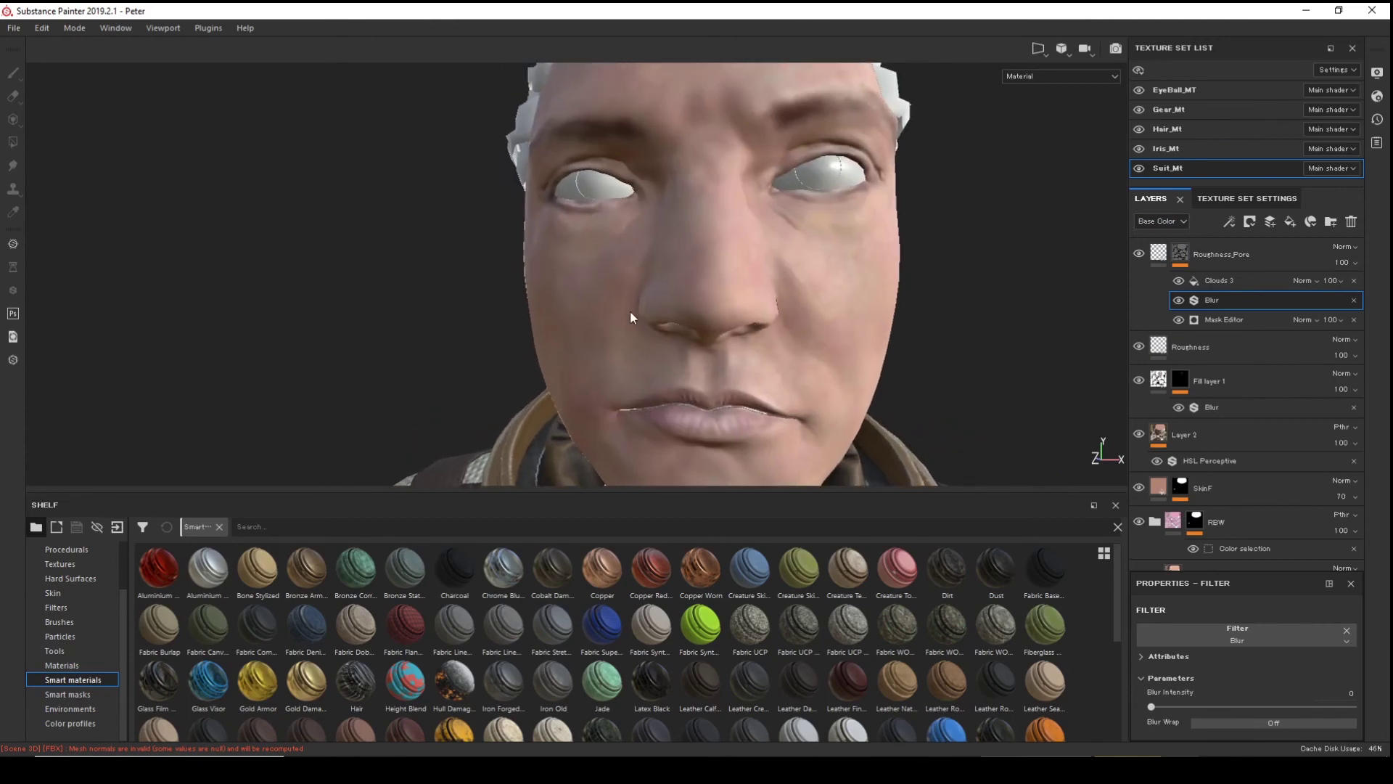
{"action": "left_click_drag", "start_coordinate": [877, 311], "coordinate": [620, 190], "text": "alt"}
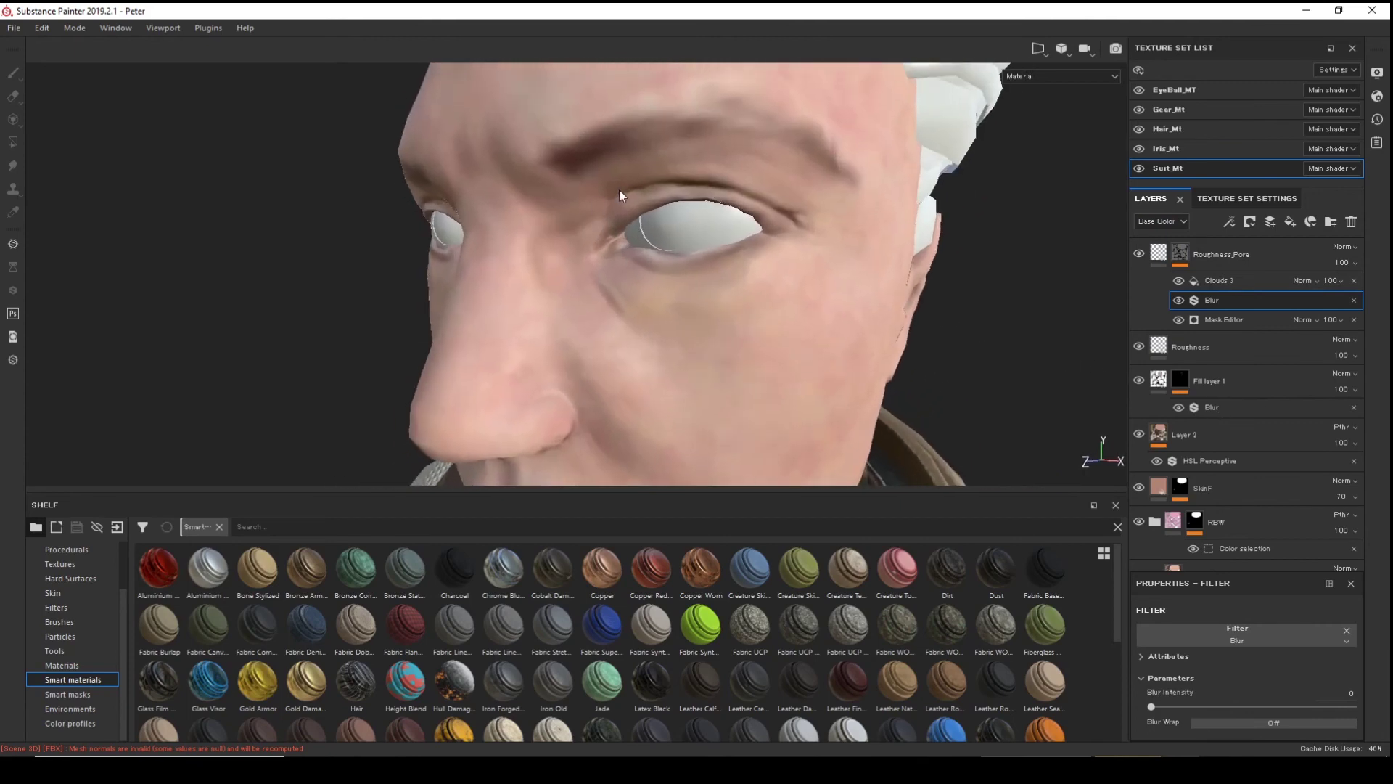
{"action": "left_click_drag", "start_coordinate": [746, 224], "coordinate": [551, 212], "text": "alt"}
{"action": "left_click_drag", "start_coordinate": [847, 220], "coordinate": [529, 286], "text": "alt"}
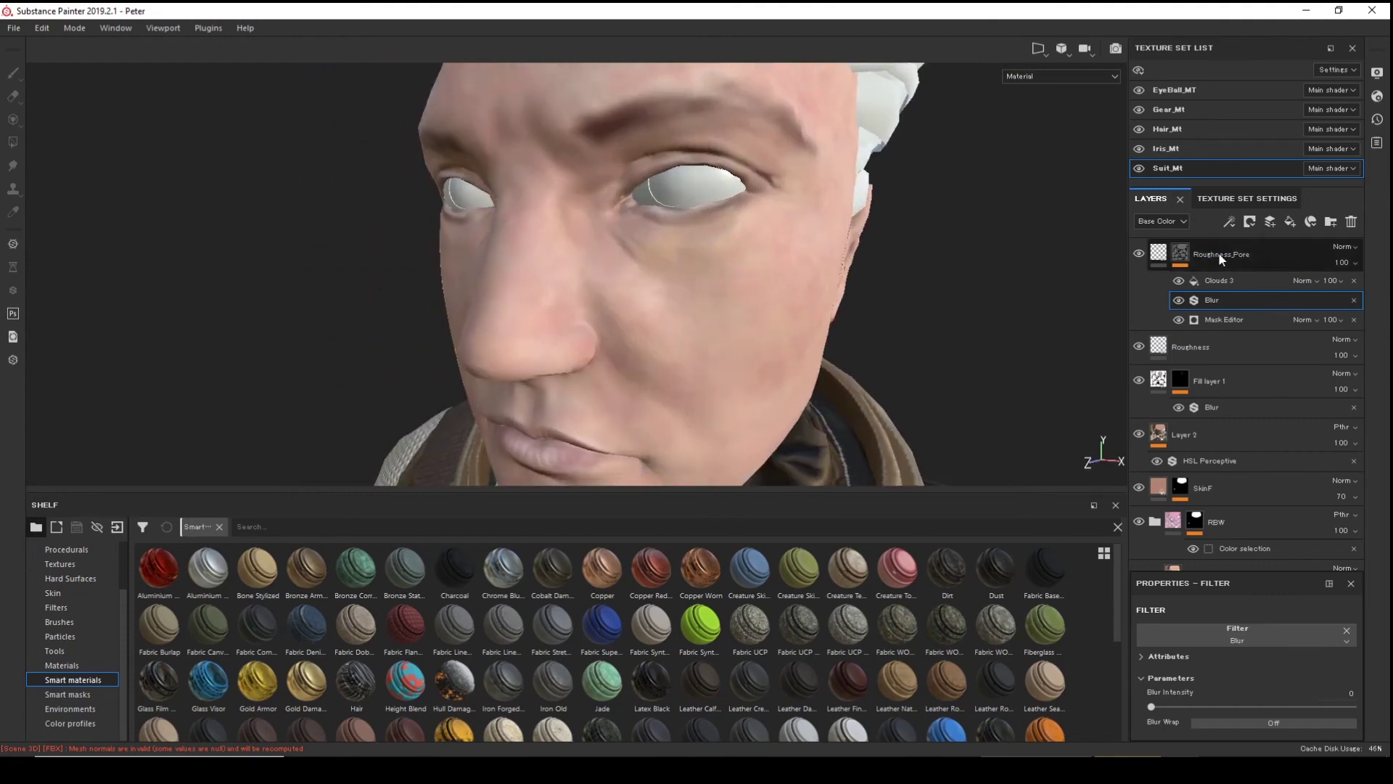
{"action": "left_click_drag", "start_coordinate": [871, 312], "coordinate": [937, 263], "text": "alt"}
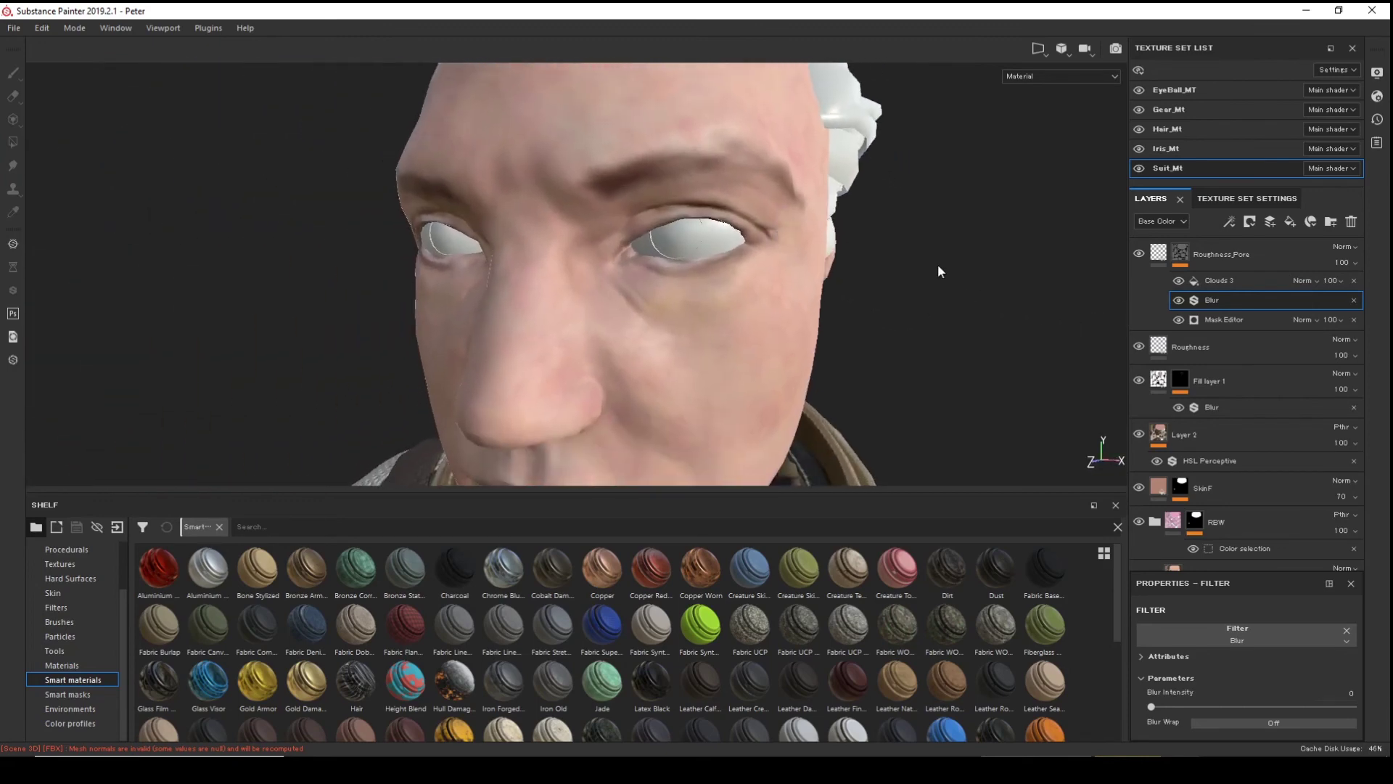
- Add a fill layer above Roughness_Pore and name it Roughness_Shinny
{"action": "left_click", "coordinate": [1158, 252]}
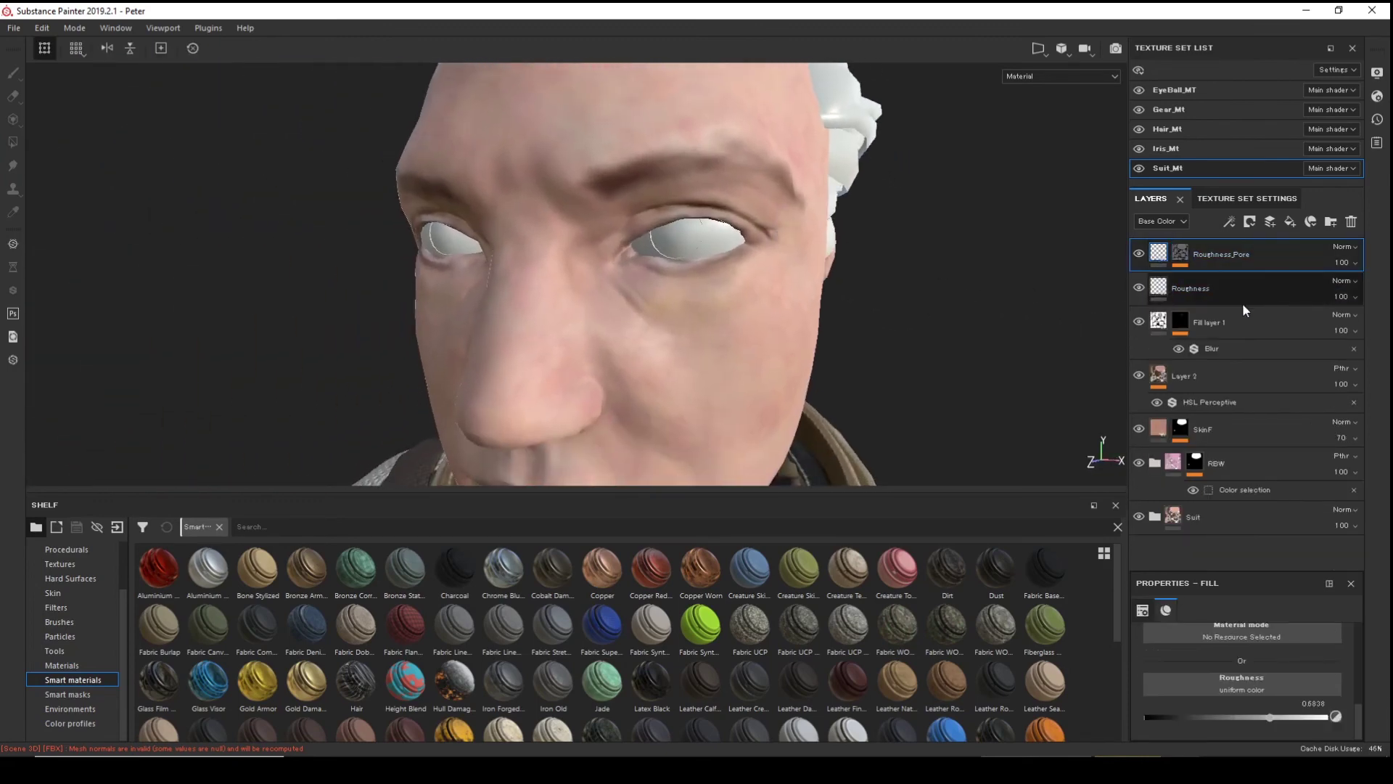
{"action": "left_click", "coordinate": [1290, 222]}
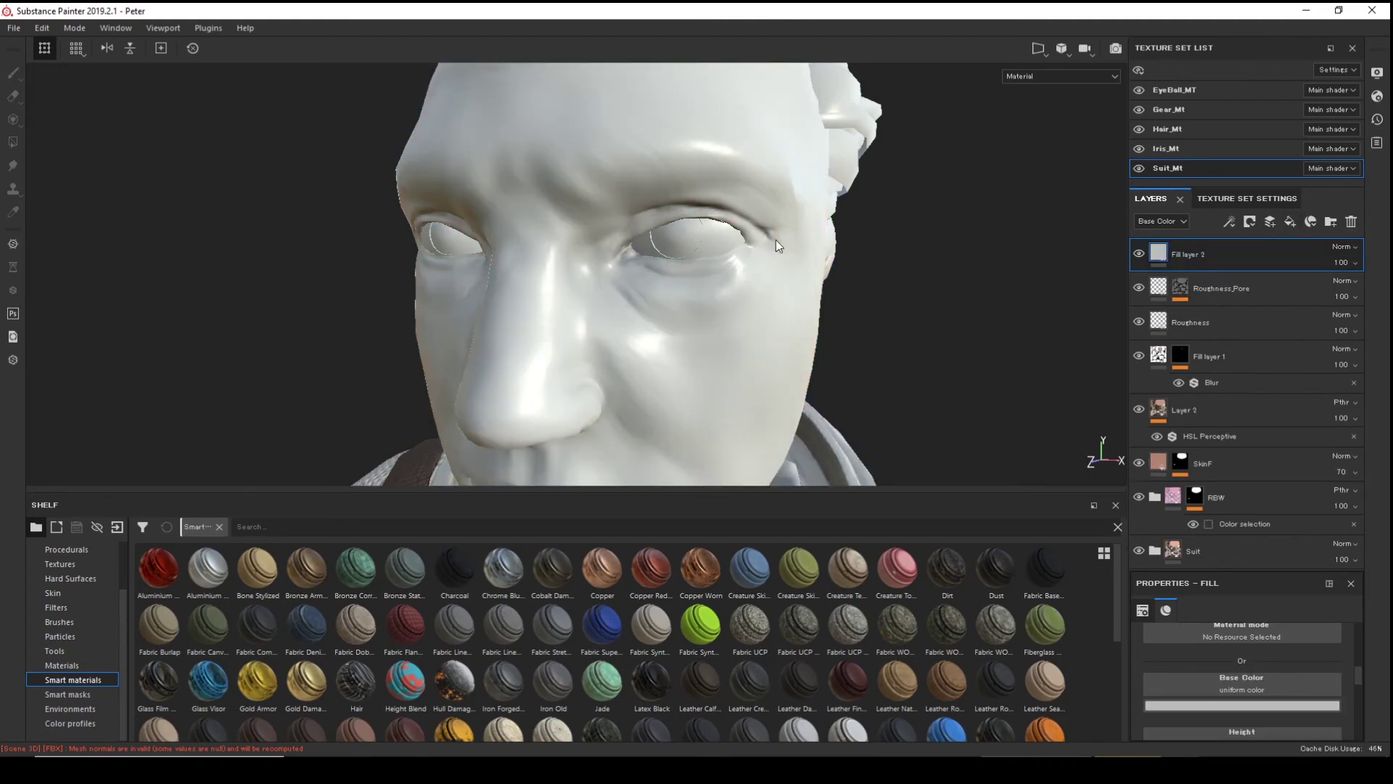
{"action": "left_click", "coordinate": [1142, 609]}
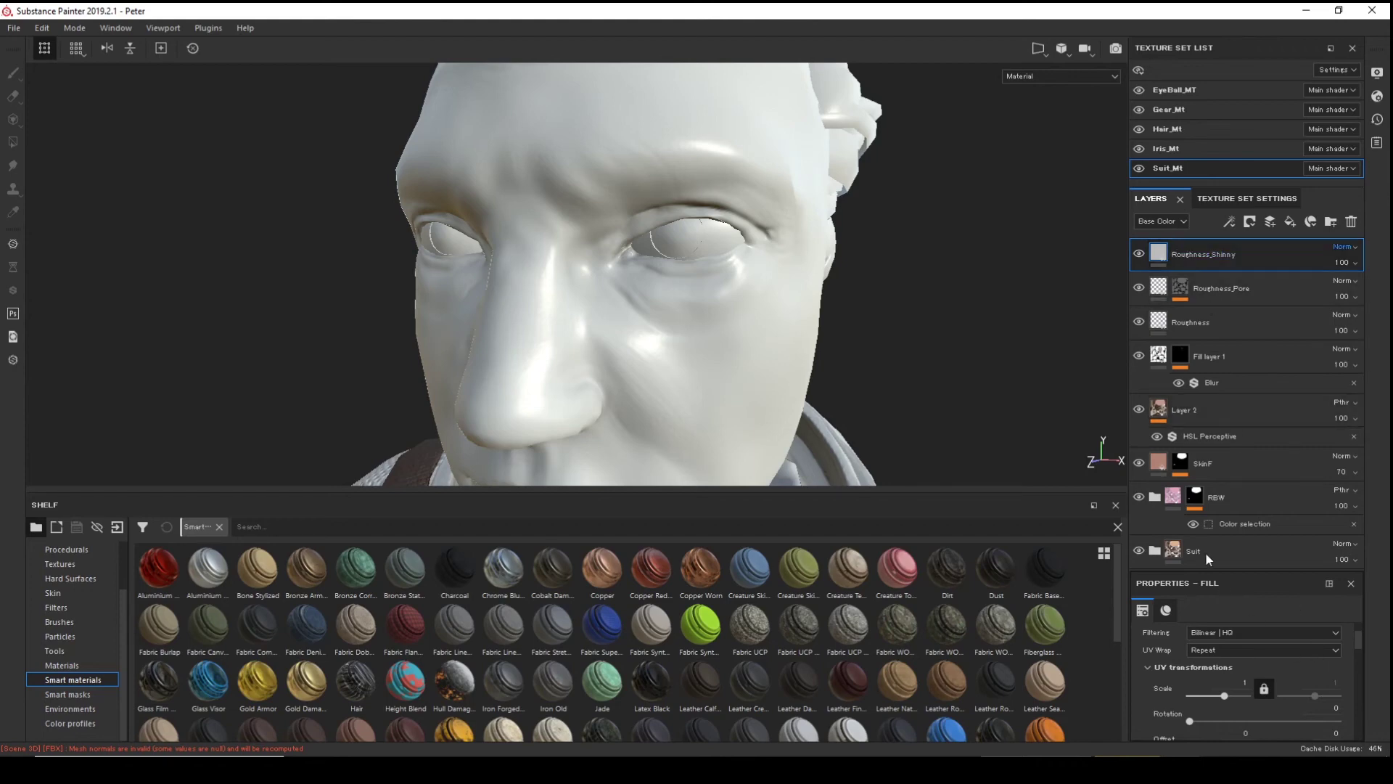
- Limit the Roughness_Shinny layer to the rough channel by disabling color, metal, height, op and nrm
{"action": "scroll", "coordinate": [1248, 673], "scroll_direction": "down", "scroll_amount": 5}
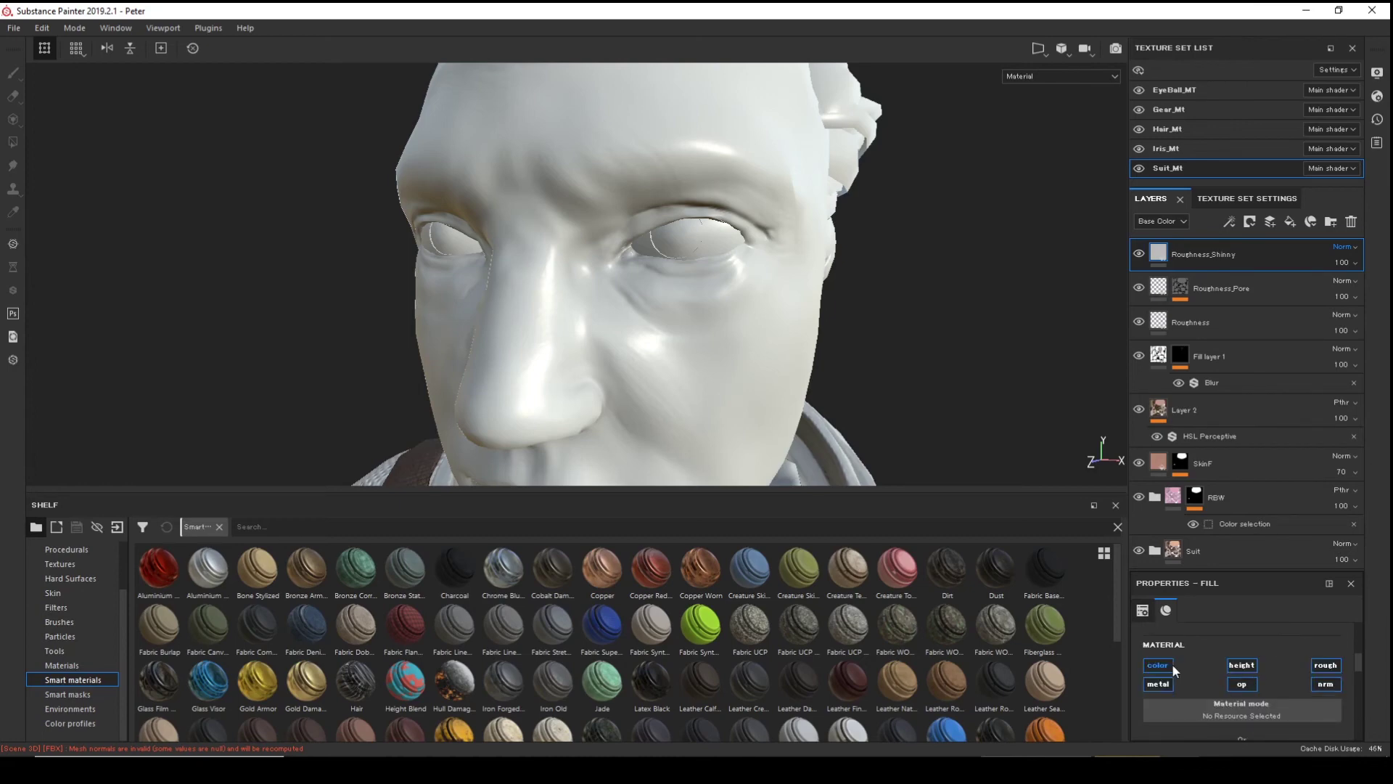
{"action": "left_click", "coordinate": [1153, 664]}
{"action": "left_click", "coordinate": [1158, 684]}
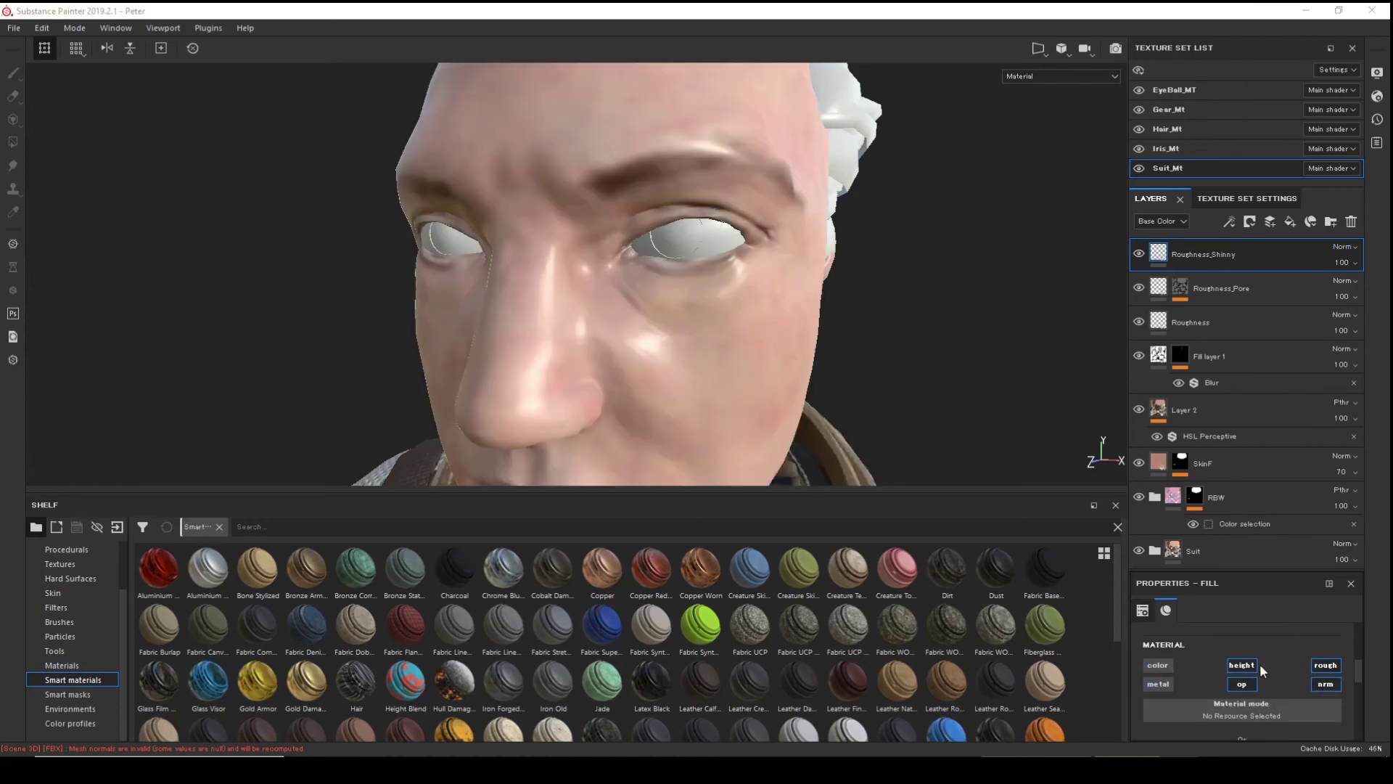
{"action": "left_click", "coordinate": [1247, 664]}
{"action": "left_click", "coordinate": [1245, 682]}
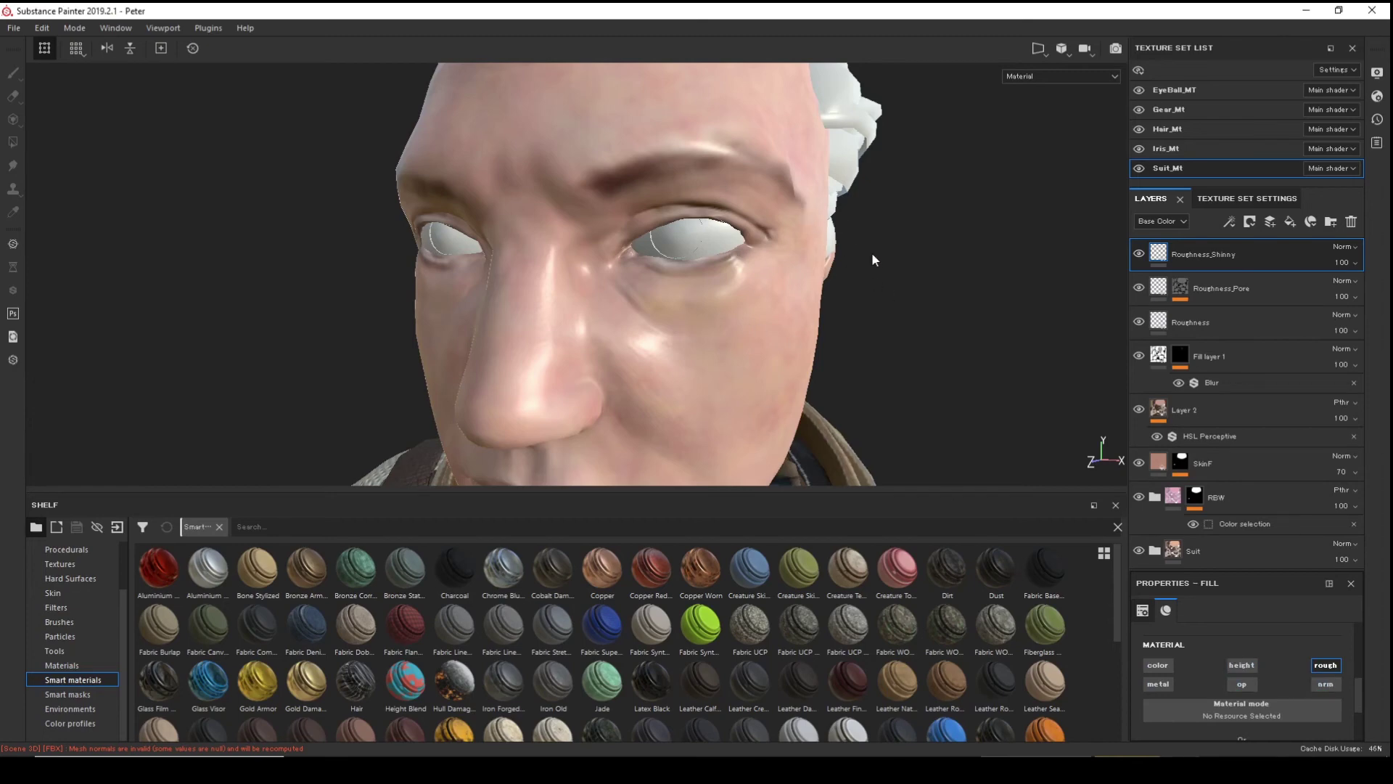
- Lower the Roughness_Shinny layer's uniform roughness to 0.2055 and check the glossy skin on the face
{"action": "left_click_drag", "start_coordinate": [926, 283], "coordinate": [847, 267], "text": "alt"}
{"action": "scroll", "coordinate": [1232, 668], "scroll_direction": "down", "scroll_amount": 3}
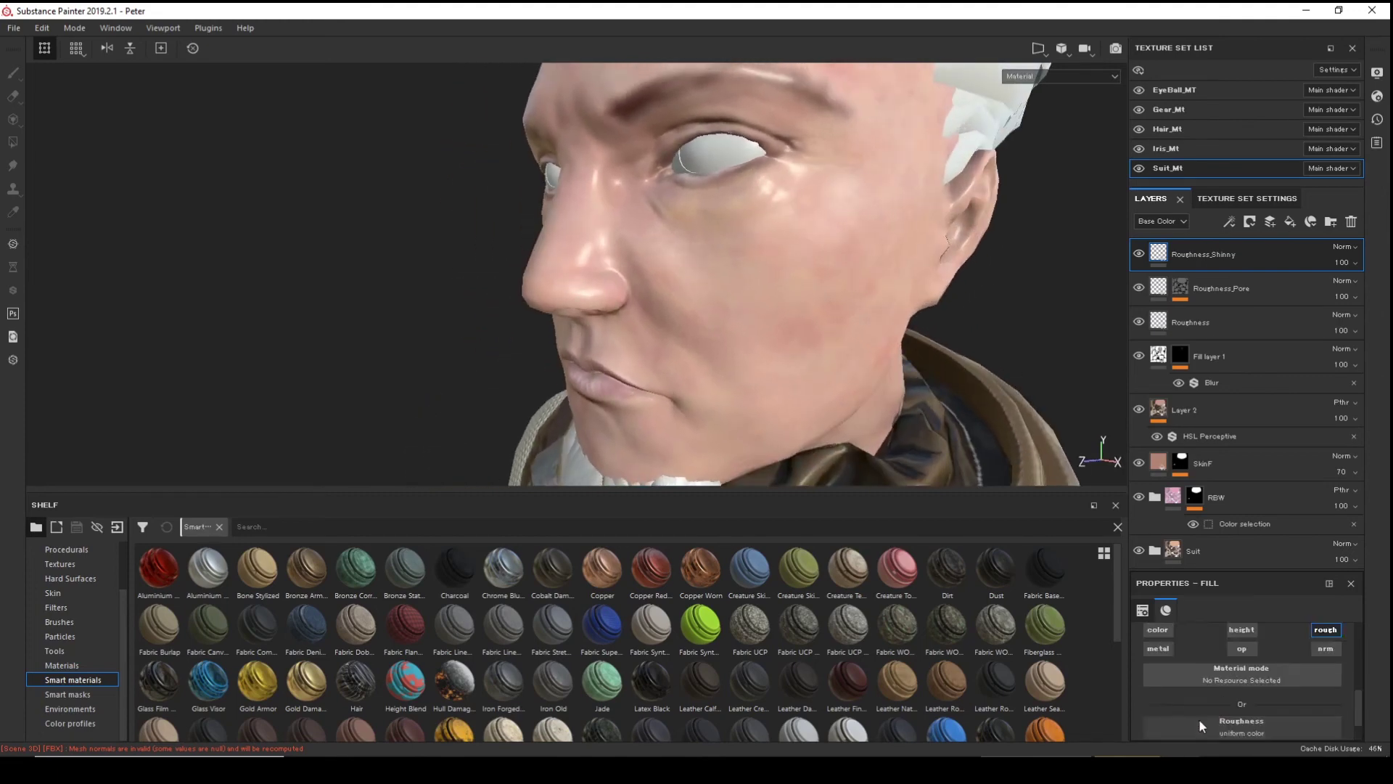
{"action": "left_click_drag", "start_coordinate": [1199, 716], "coordinate": [1170, 711]}
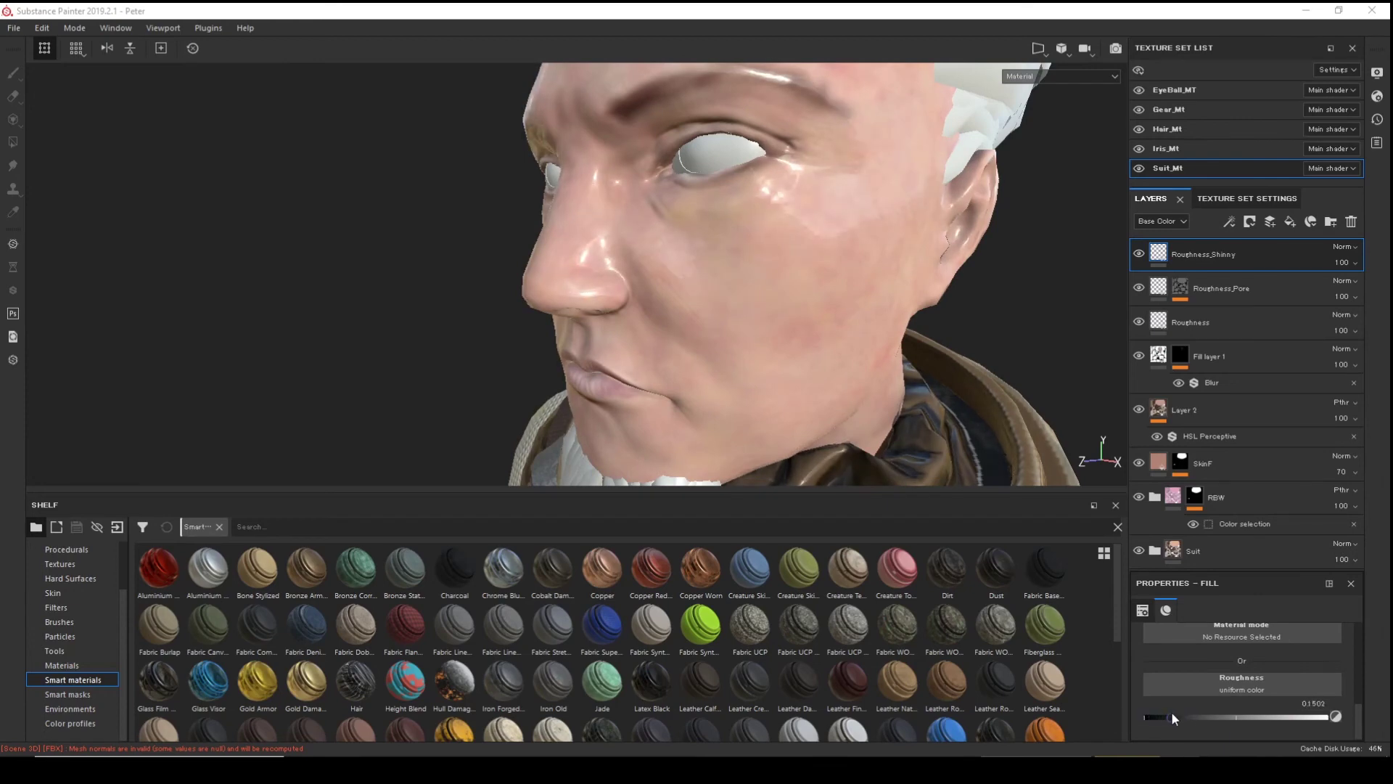
{"action": "left_click_drag", "start_coordinate": [1172, 713], "coordinate": [1181, 711]}
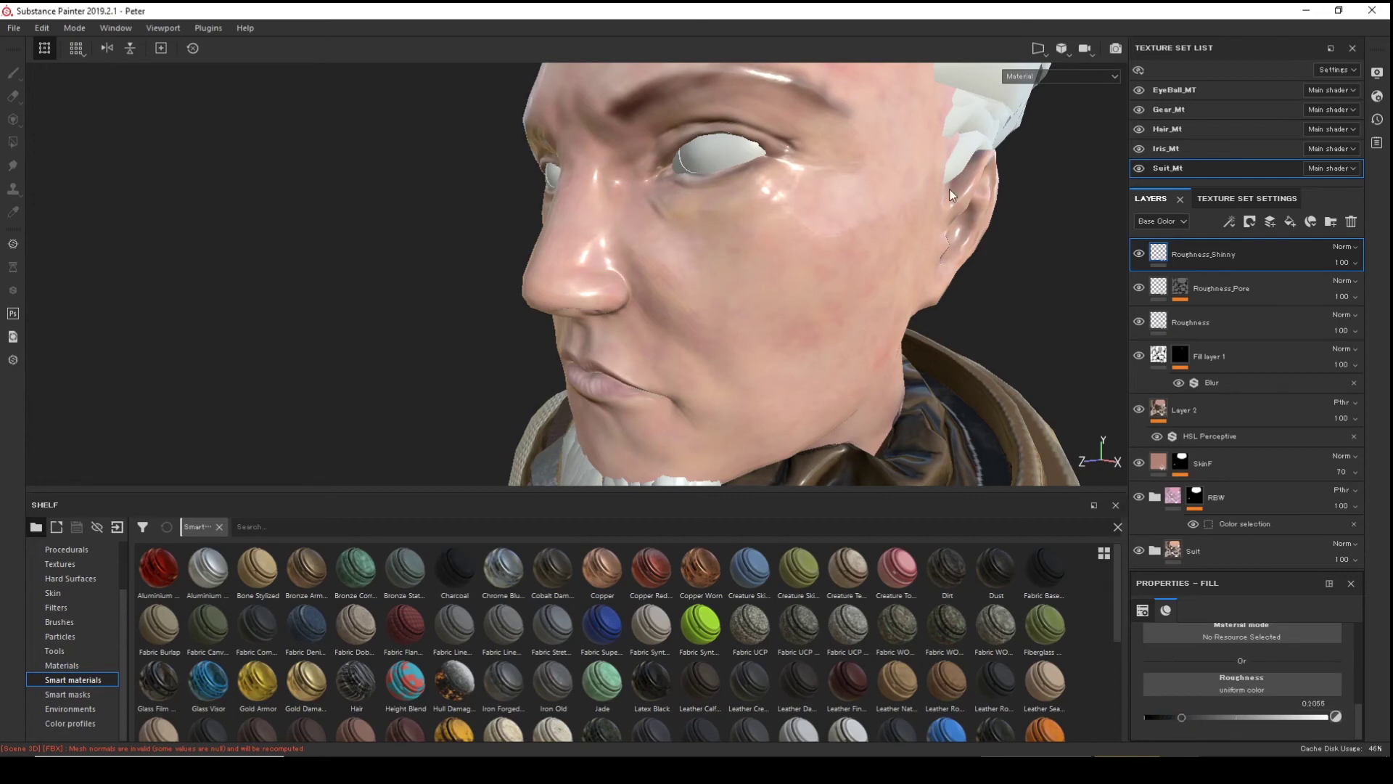
{"action": "left_click_drag", "start_coordinate": [949, 188], "coordinate": [856, 377], "text": "alt"}
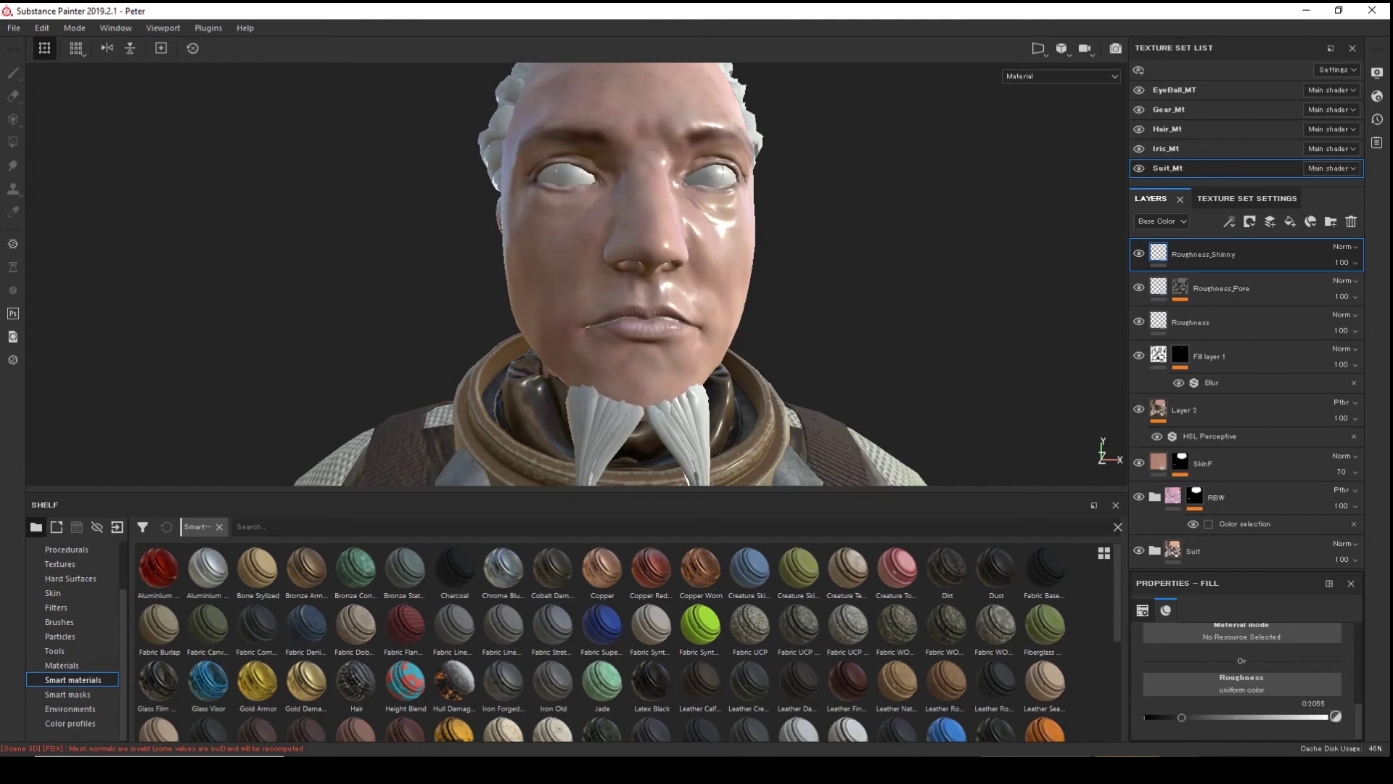
- Add a black mask to the Roughness_Shinny layer and give the mask a Paint effect
{"action": "right_click", "coordinate": [1220, 255]}
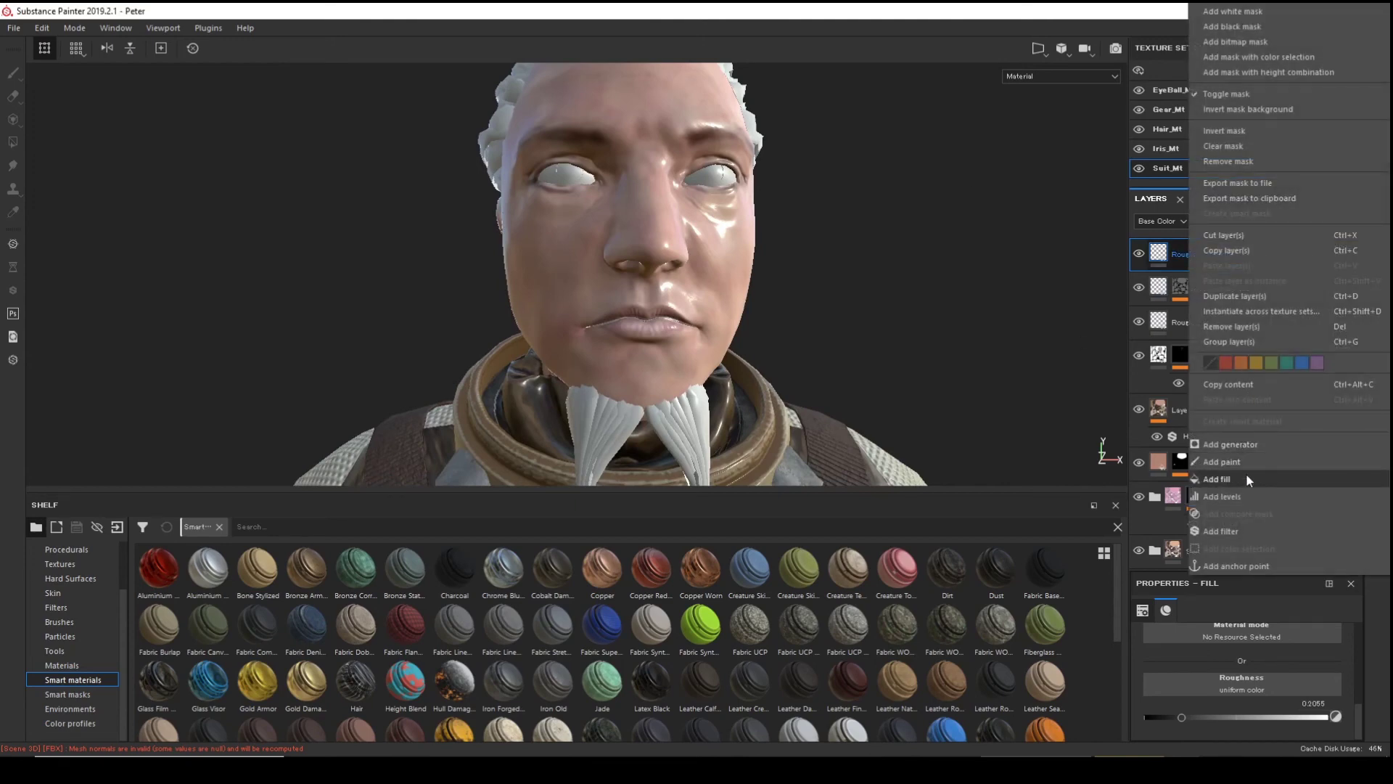
{"action": "left_click", "coordinate": [1156, 18]}
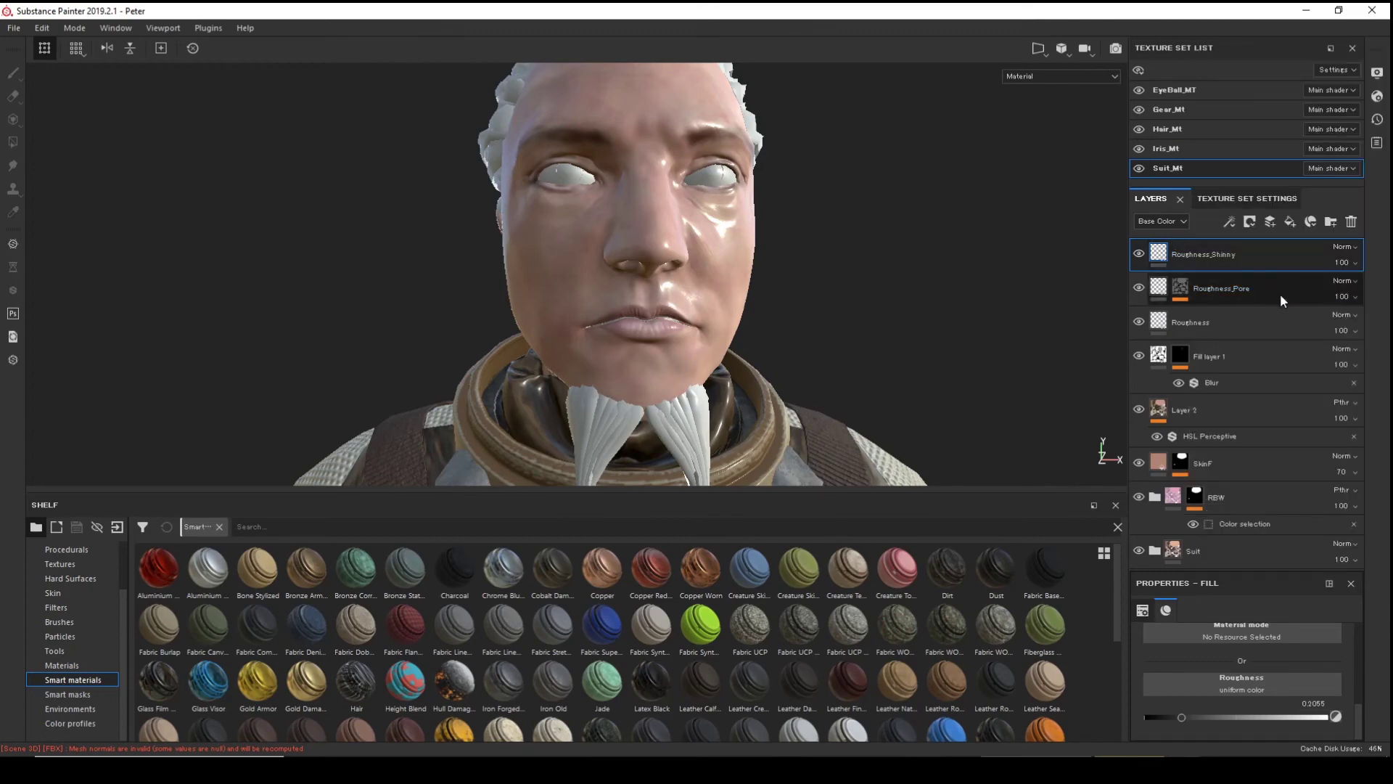
{"action": "left_click", "coordinate": [1248, 222]}
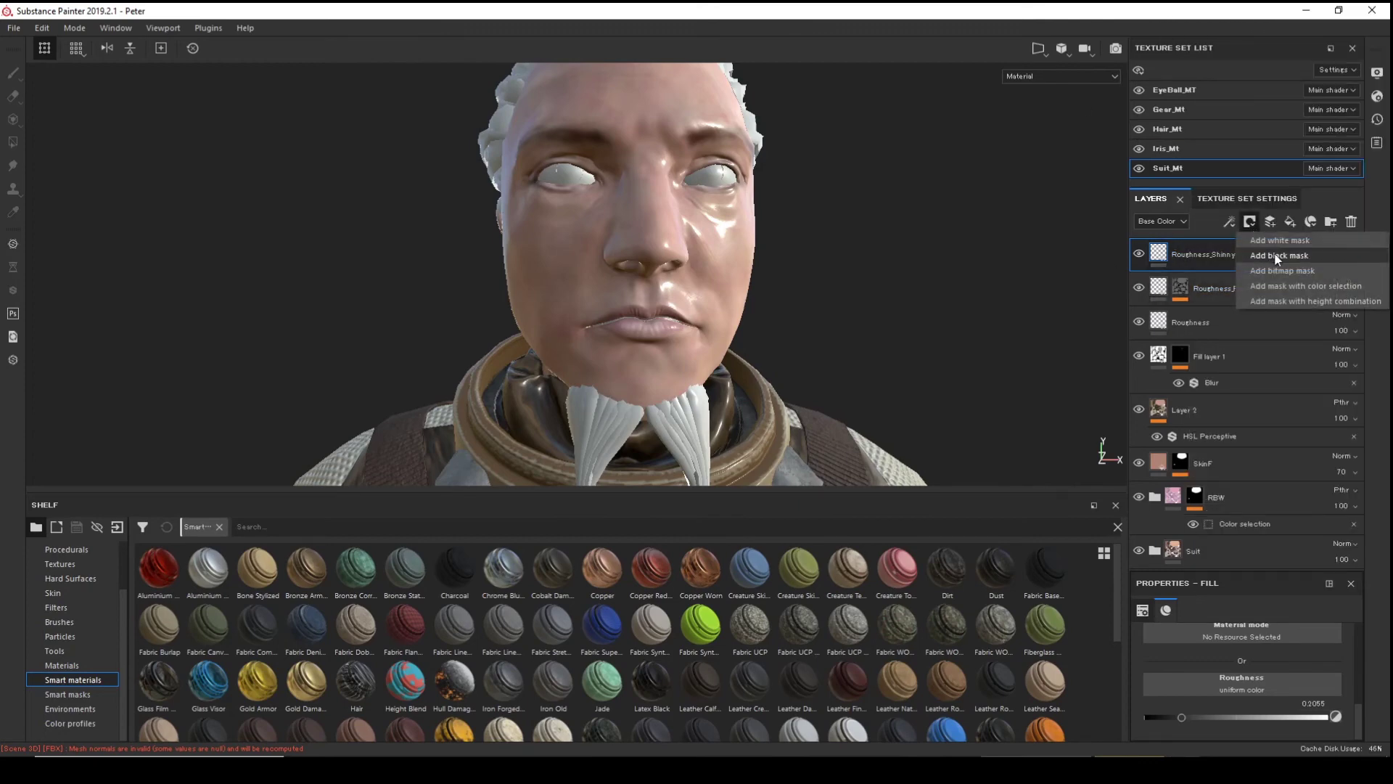
{"action": "left_click", "coordinate": [1277, 256]}
{"action": "right_click", "coordinate": [1238, 255]}
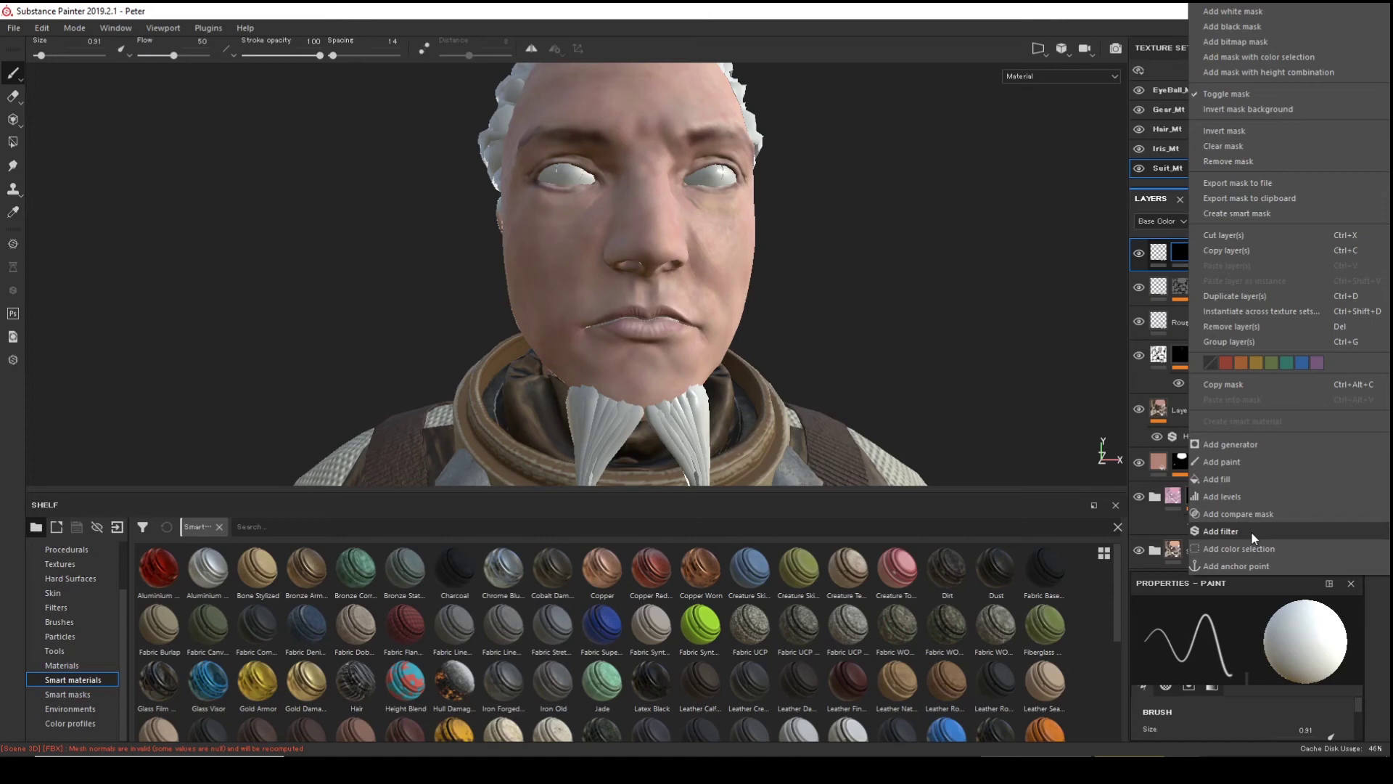
{"action": "left_click", "coordinate": [1238, 464]}
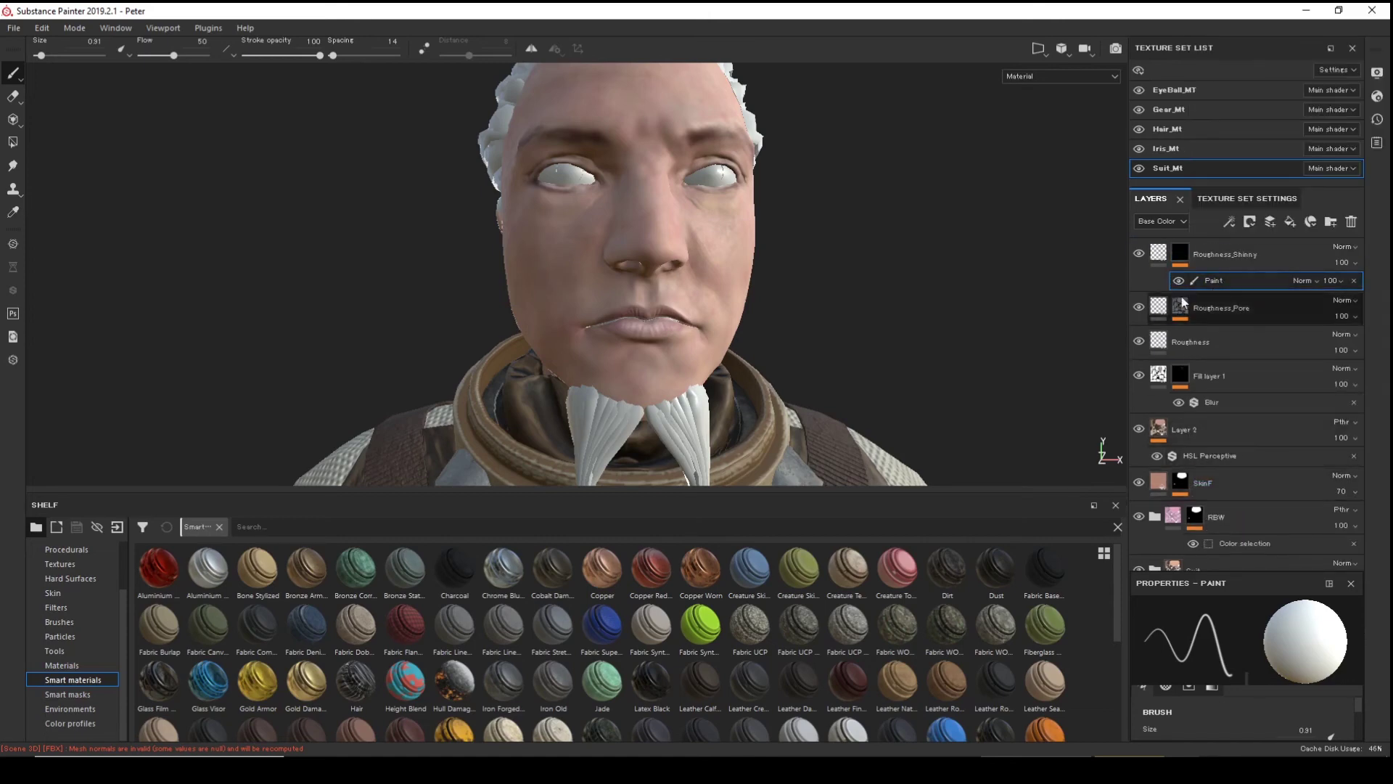
- Paint white over the upper and lower lips in the Roughness_Shinny mask to make them glossy
{"action": "left_click_drag", "start_coordinate": [778, 361], "coordinate": [943, 305], "text": "alt"}
{"action": "middle_click_drag", "start_coordinate": [943, 304], "coordinate": [733, 261], "text": "alt"}
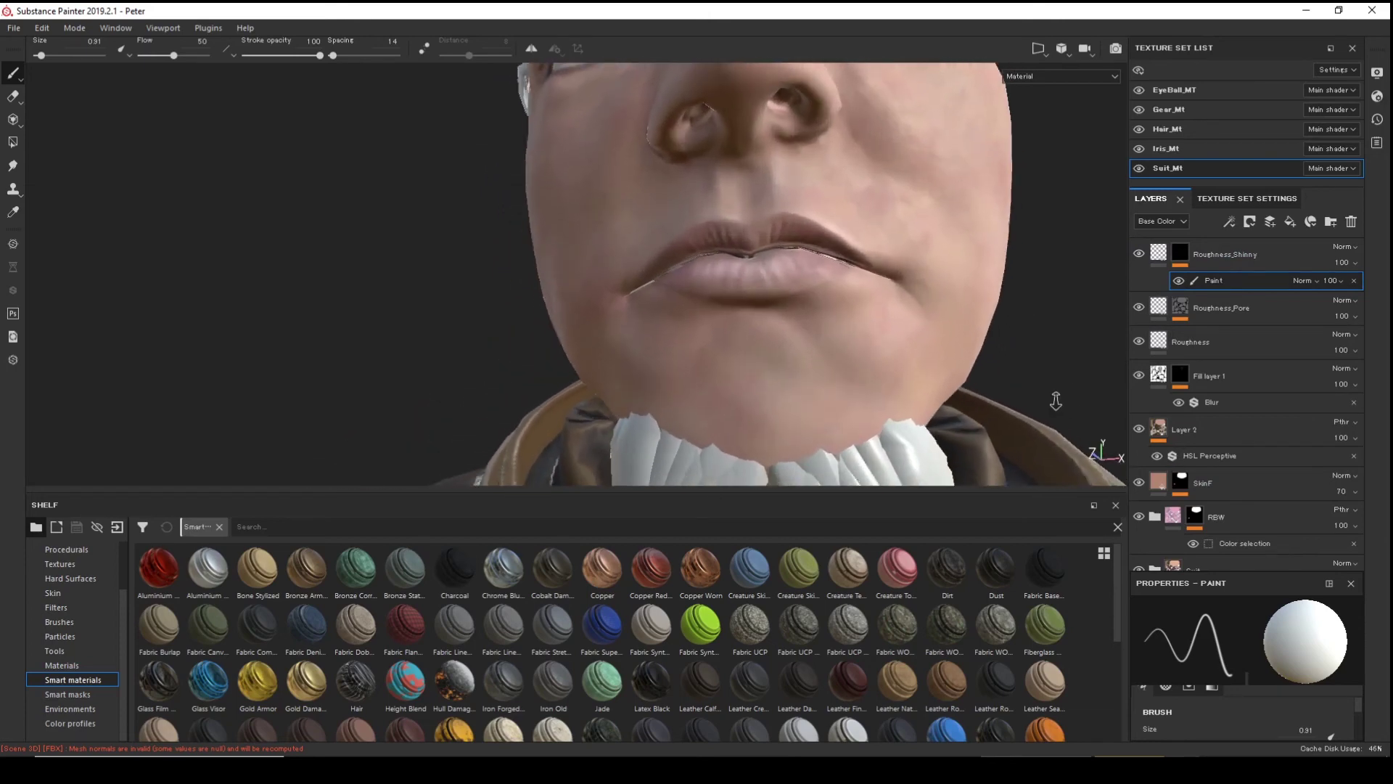
{"action": "scroll", "coordinate": [736, 161], "scroll_direction": "up", "scroll_amount": 8}
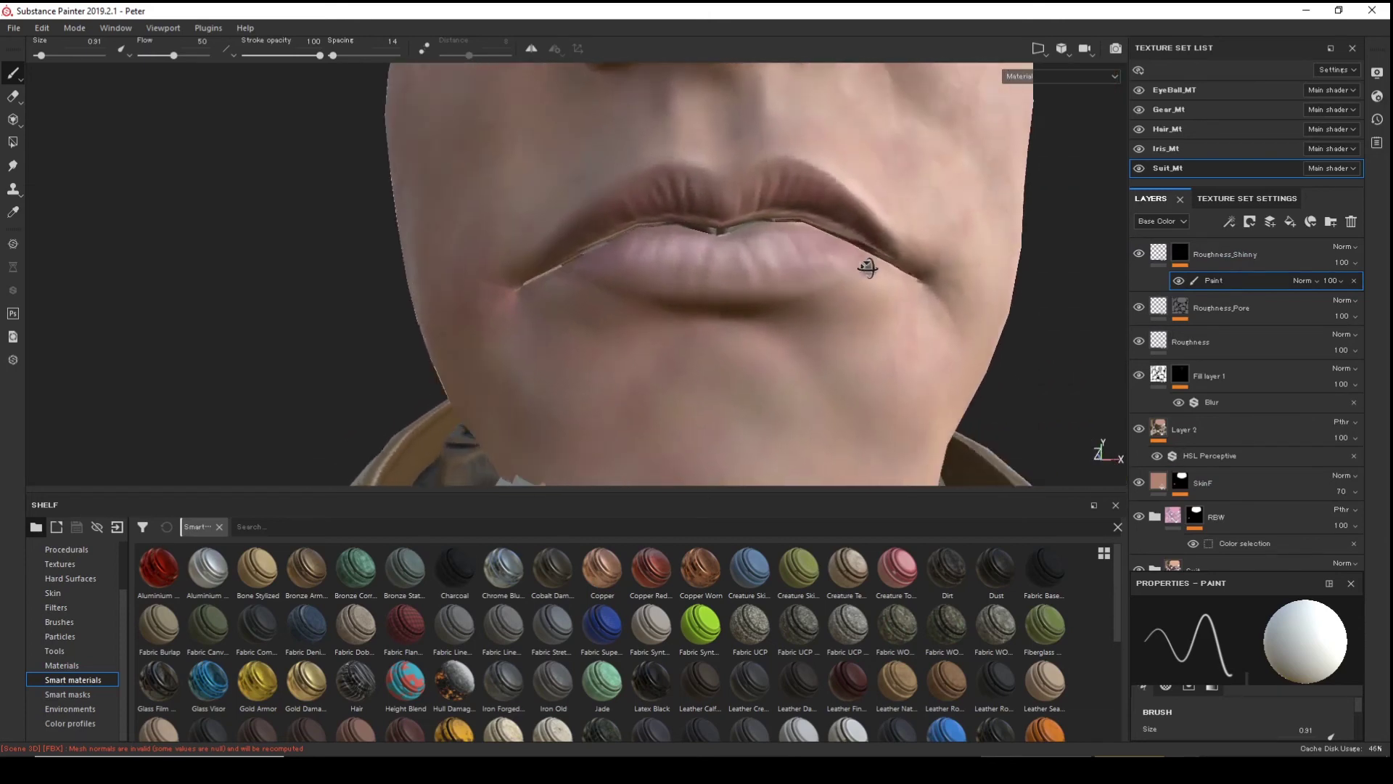
{"action": "middle_click_drag", "start_coordinate": [868, 268], "coordinate": [798, 254], "text": "alt"}
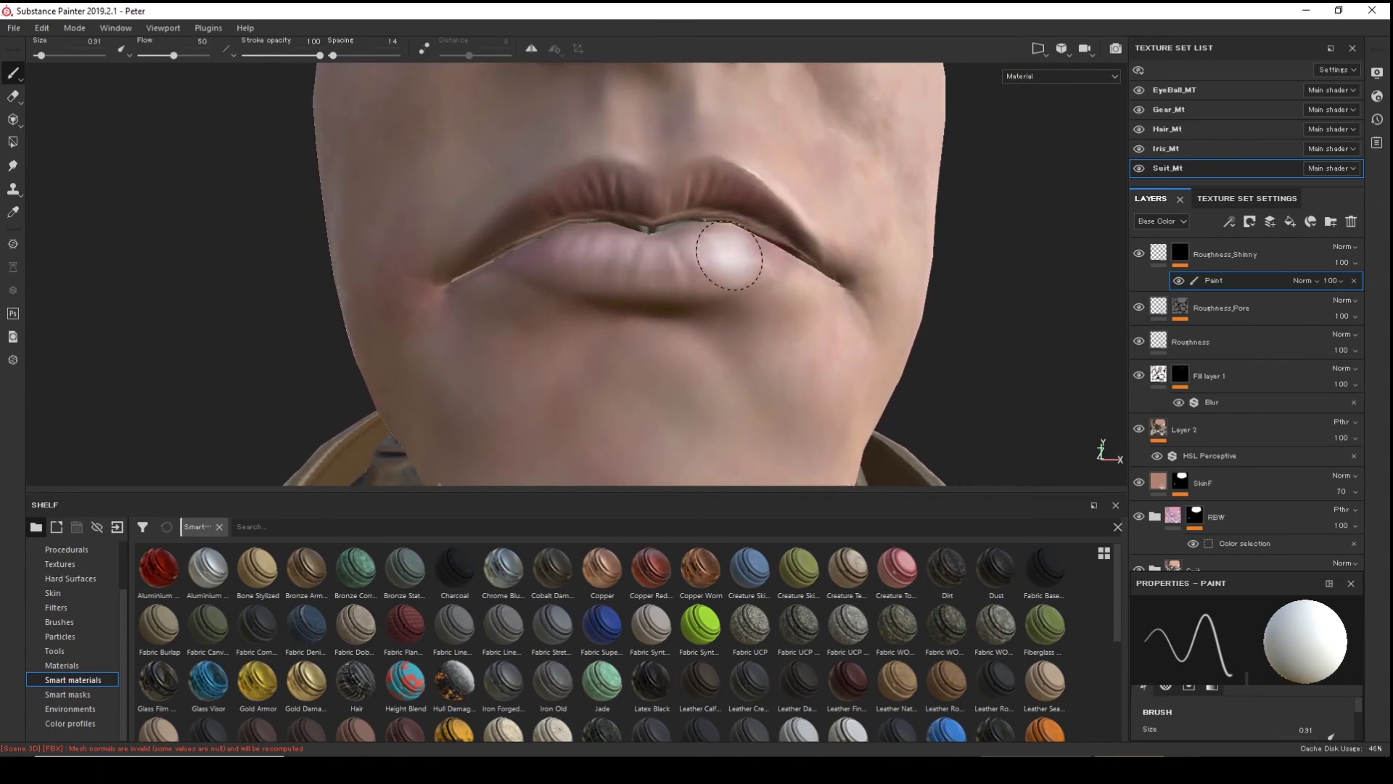
{"action": "mouse_move", "coordinate": [677, 271]}
{"action": "left_mouse_down", "text": "alt"}
{"action": "mouse_move", "coordinate": [647, 277]}
{"action": "mouse_move", "coordinate": [737, 233]}
{"action": "left_mouse_up", "text": "alt"}
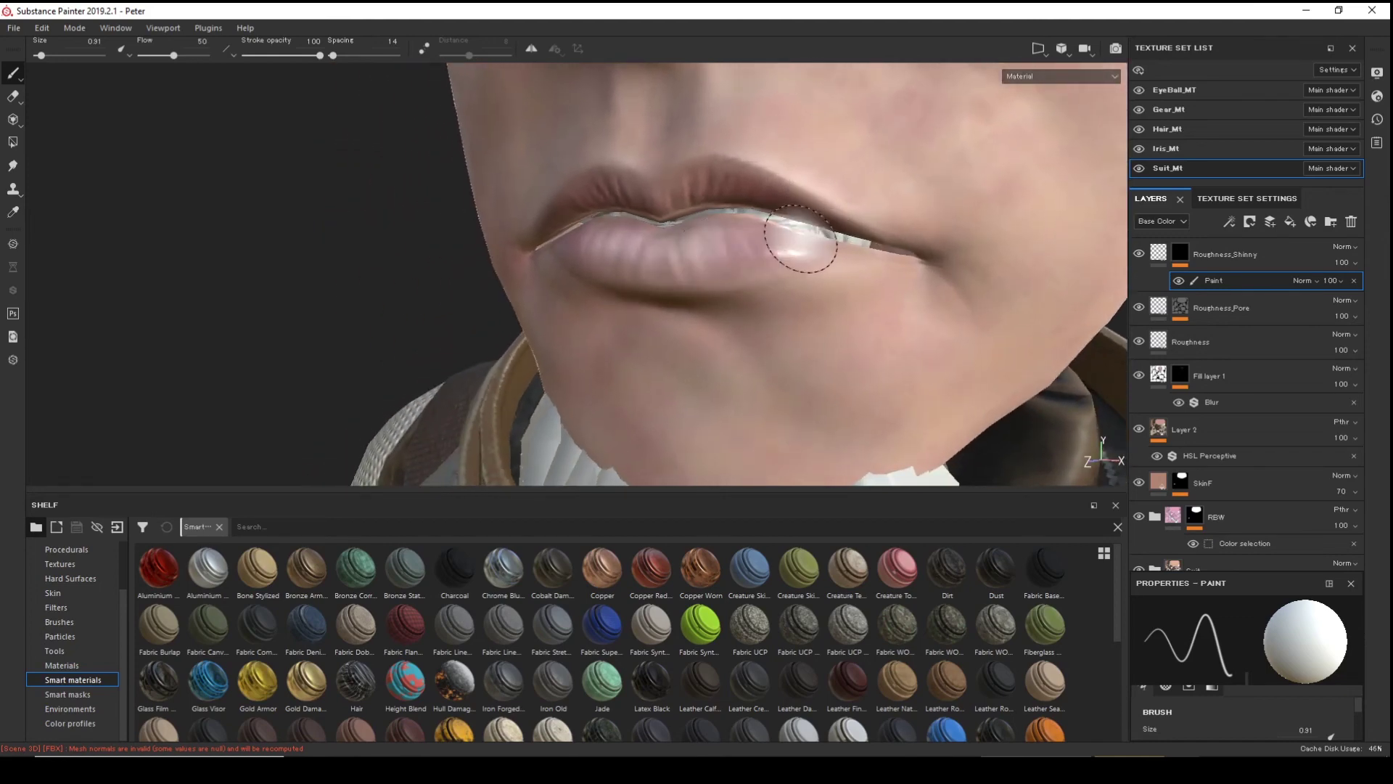
{"action": "left_click_drag", "start_coordinate": [665, 245], "coordinate": [693, 247], "text": "alt"}
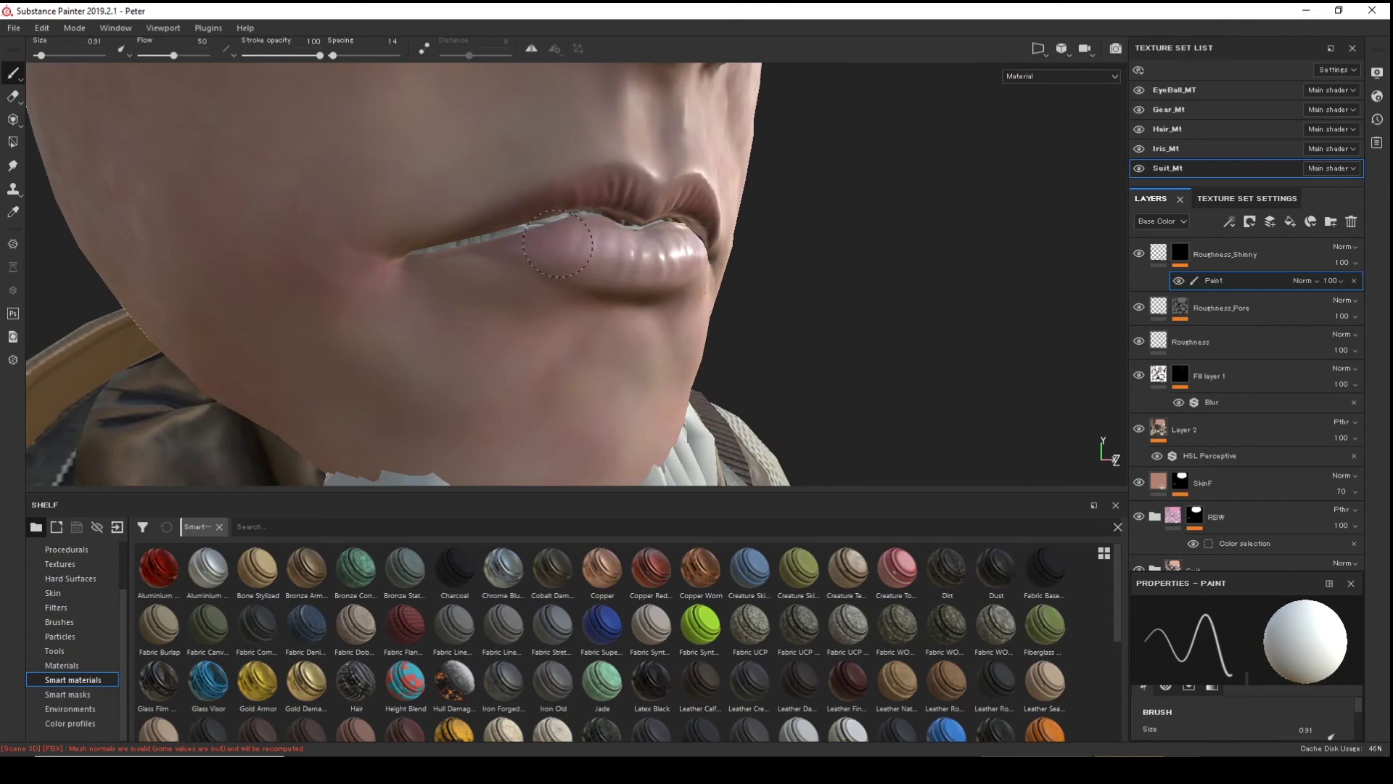
{"action": "left_click_drag", "start_coordinate": [581, 246], "coordinate": [647, 225], "text": "alt"}
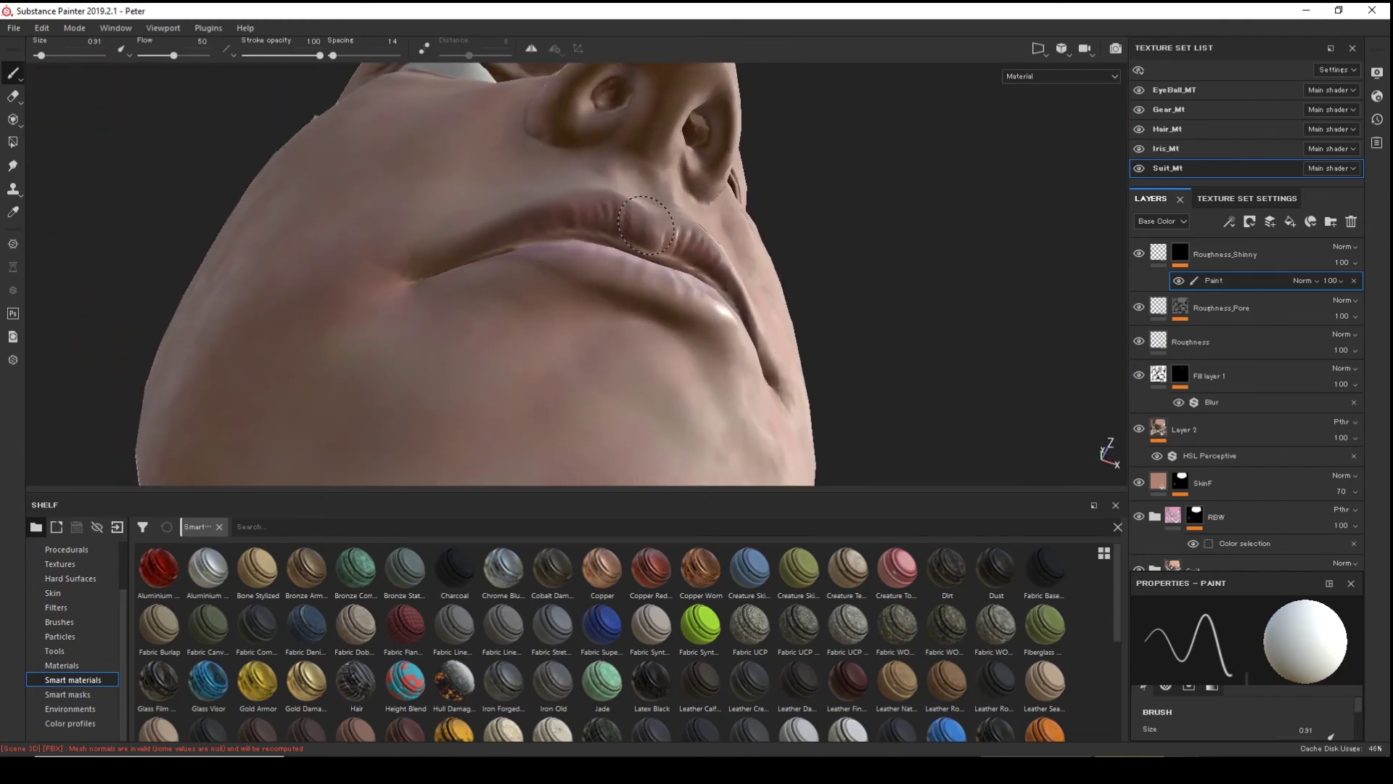
{"action": "left_click_drag", "start_coordinate": [564, 214], "coordinate": [507, 225], "text": "alt"}
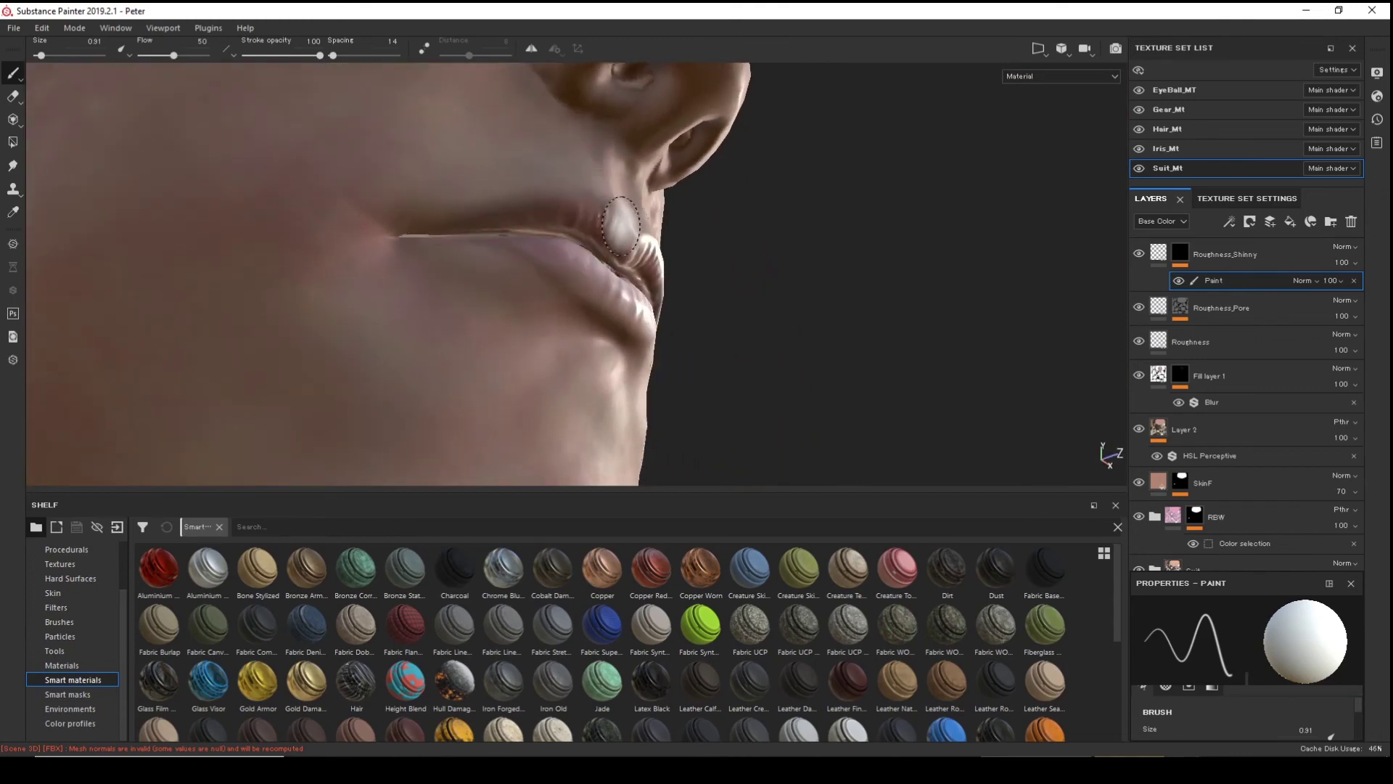
- Paint glossy areas along the inner eye corners and lower eyelids in the Roughness_Shinny mask
{"action": "mouse_move", "coordinate": [659, 165]}
{"action": "left_mouse_down", "text": "alt"}
{"action": "mouse_move", "coordinate": [609, 330]}
{"action": "mouse_move", "coordinate": [631, 320]}
{"action": "mouse_move", "coordinate": [544, 332]}
{"action": "mouse_move", "coordinate": [678, 311]}
{"action": "mouse_move", "coordinate": [466, 389]}
{"action": "mouse_move", "coordinate": [646, 299]}
{"action": "mouse_move", "coordinate": [612, 398]}
{"action": "mouse_move", "coordinate": [740, 314]}
{"action": "mouse_move", "coordinate": [631, 380]}
{"action": "left_mouse_up", "text": "alt"}
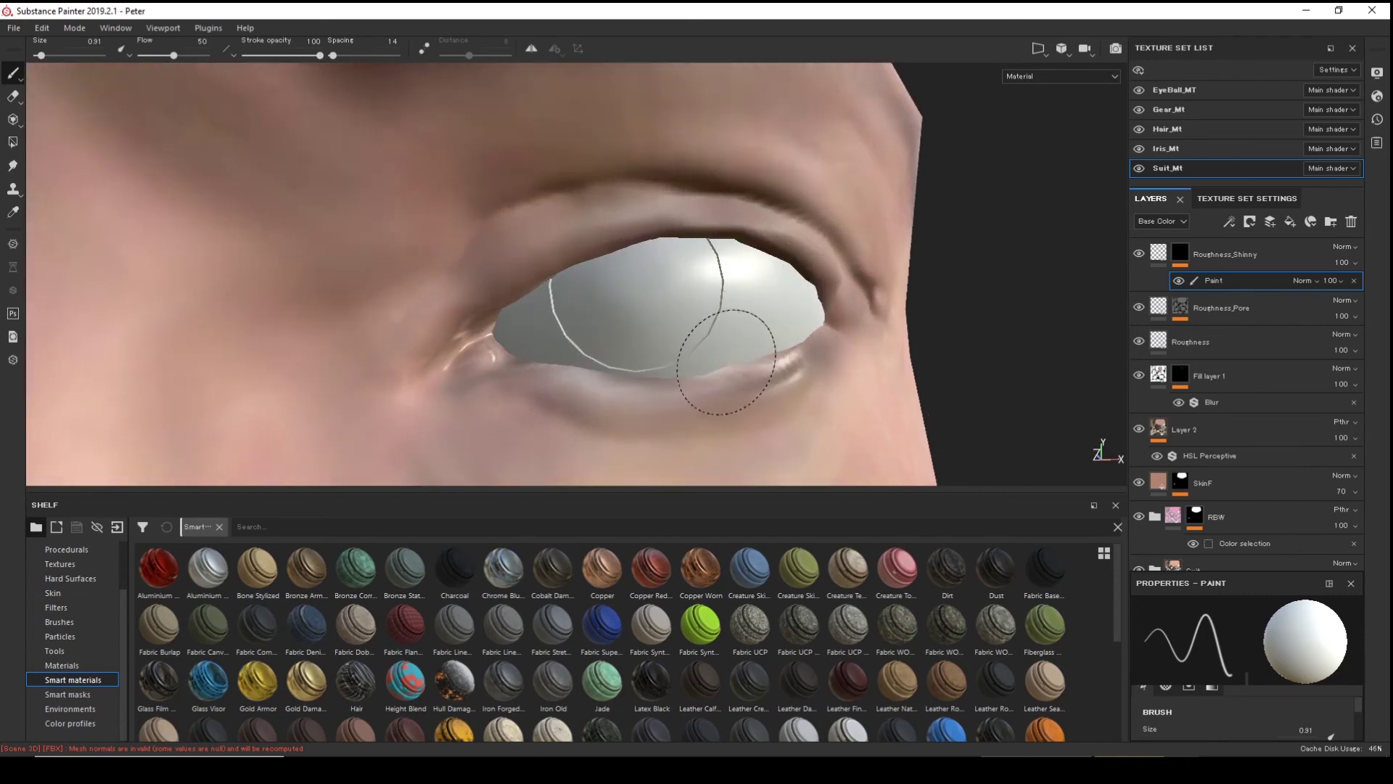
{"action": "mouse_move", "coordinate": [577, 358]}
{"action": "left_mouse_down", "text": "alt"}
{"action": "mouse_move", "coordinate": [867, 307]}
{"action": "mouse_move", "coordinate": [750, 296]}
{"action": "mouse_move", "coordinate": [701, 336]}
{"action": "left_mouse_up", "text": "alt"}
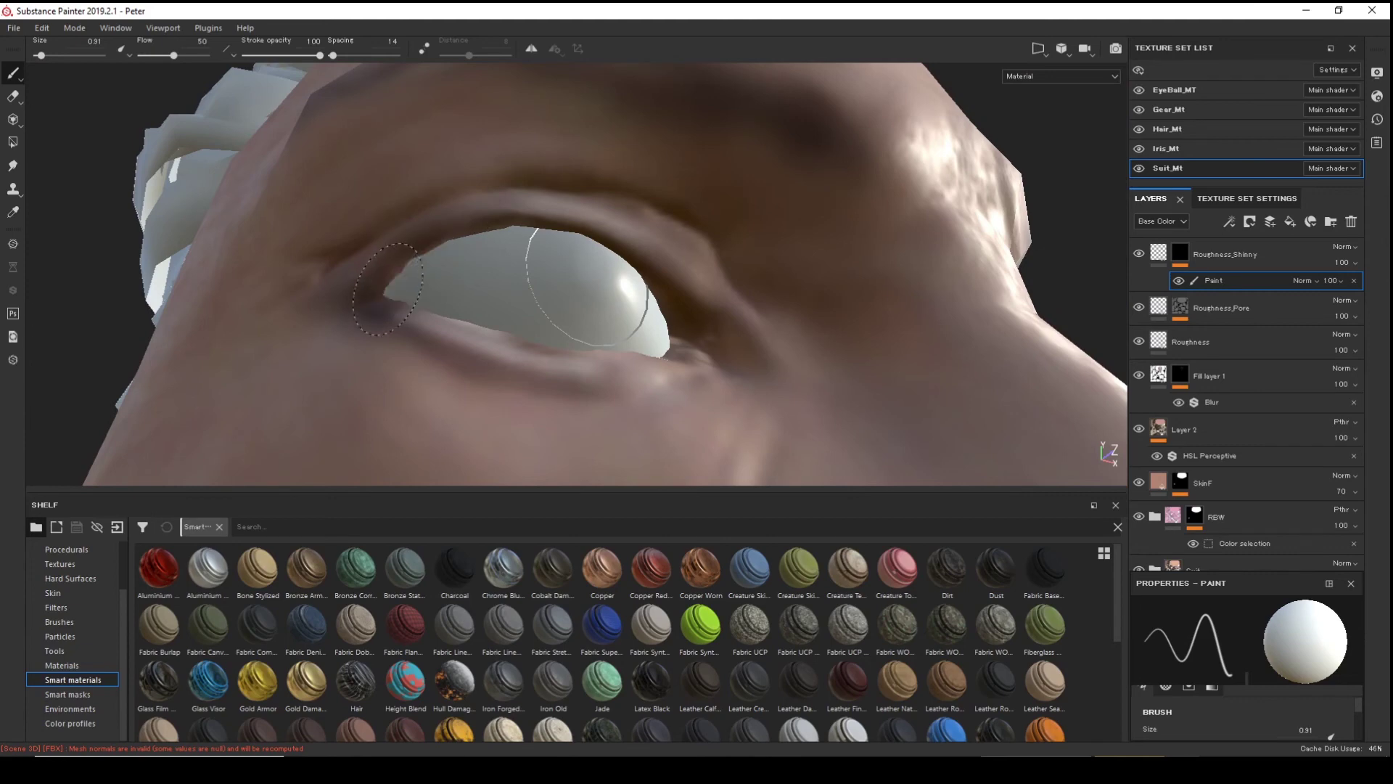
{"action": "left_click_drag", "start_coordinate": [600, 332], "coordinate": [586, 388], "text": "alt"}
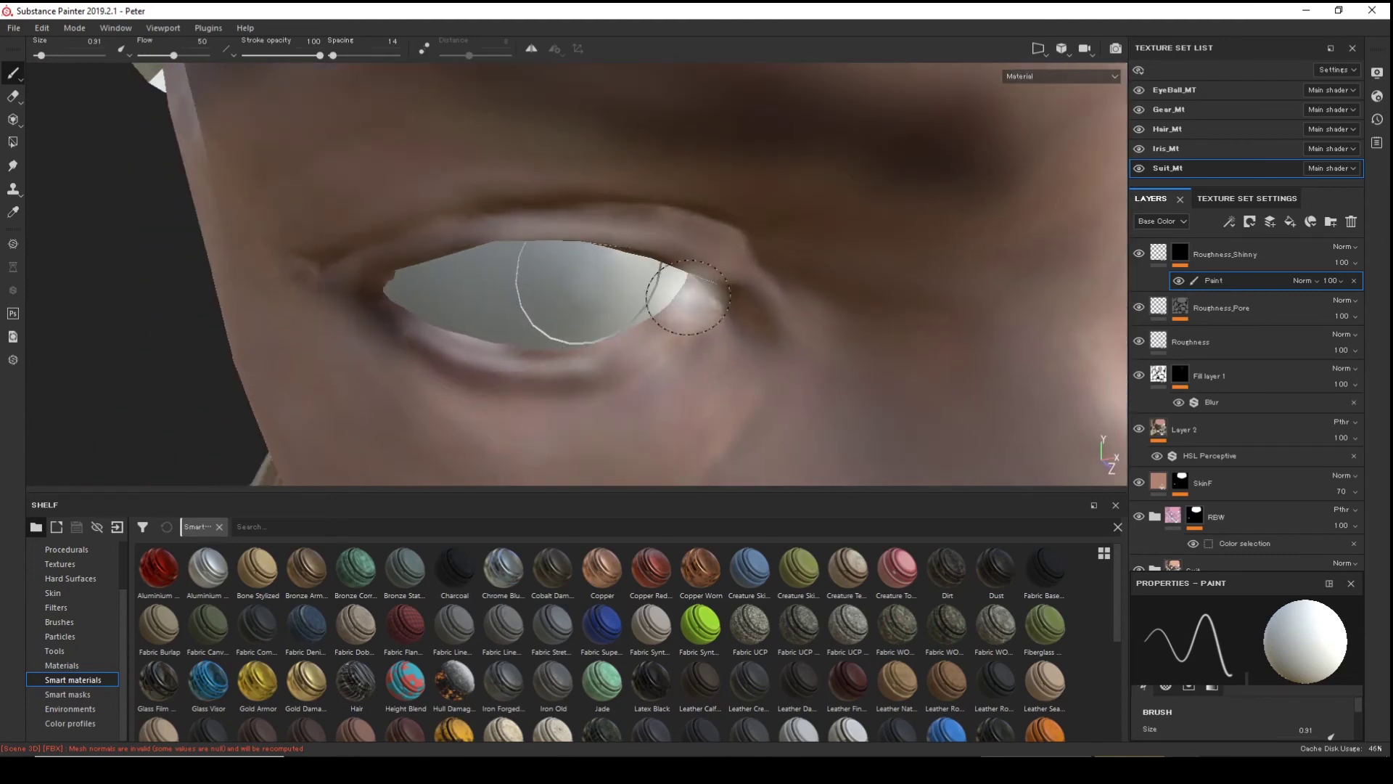
{"action": "scroll", "coordinate": [735, 318], "scroll_direction": "down", "scroll_amount": 3}
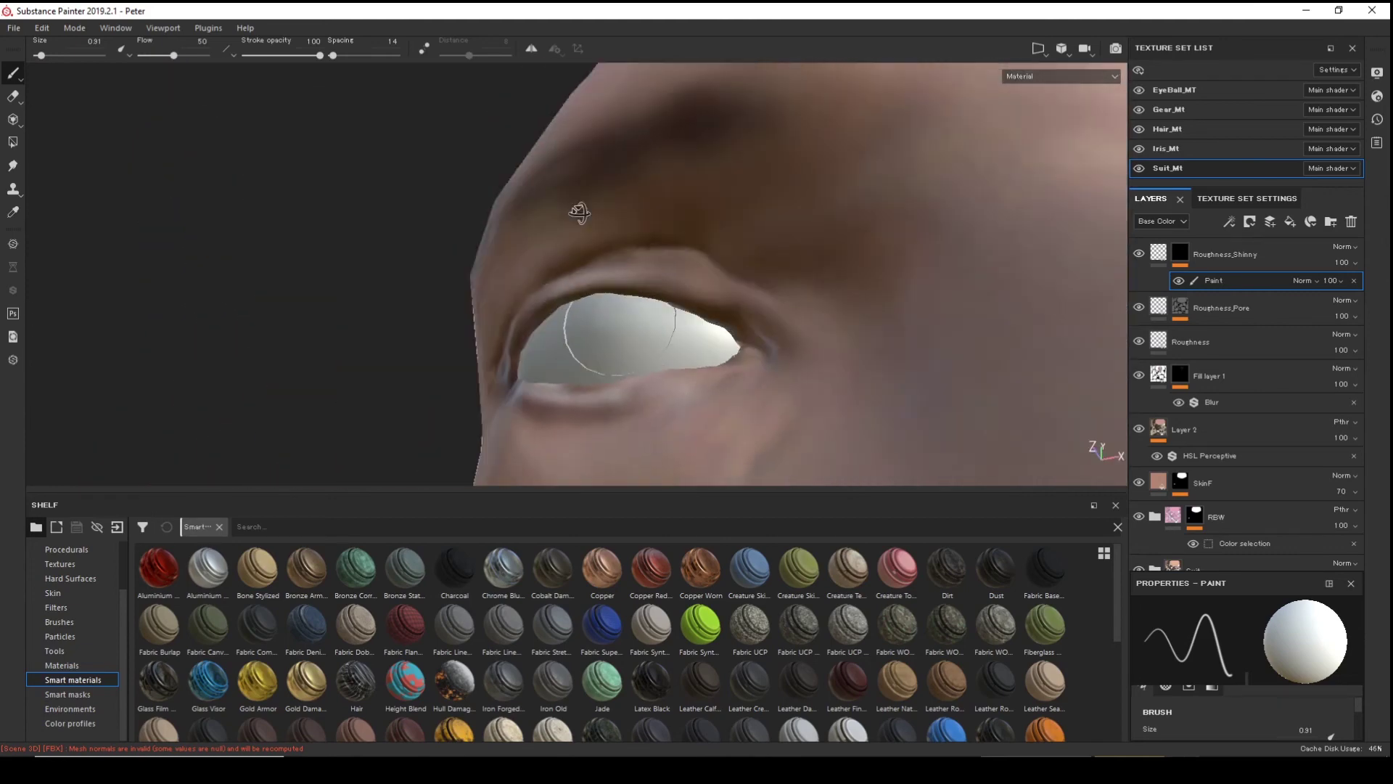
{"action": "left_click_drag", "start_coordinate": [575, 211], "coordinate": [488, 171], "text": "alt"}
{"action": "middle_click_drag", "start_coordinate": [488, 171], "coordinate": [533, 167], "text": "alt"}
{"action": "scroll", "coordinate": [533, 167], "scroll_direction": "down", "scroll_amount": 2}
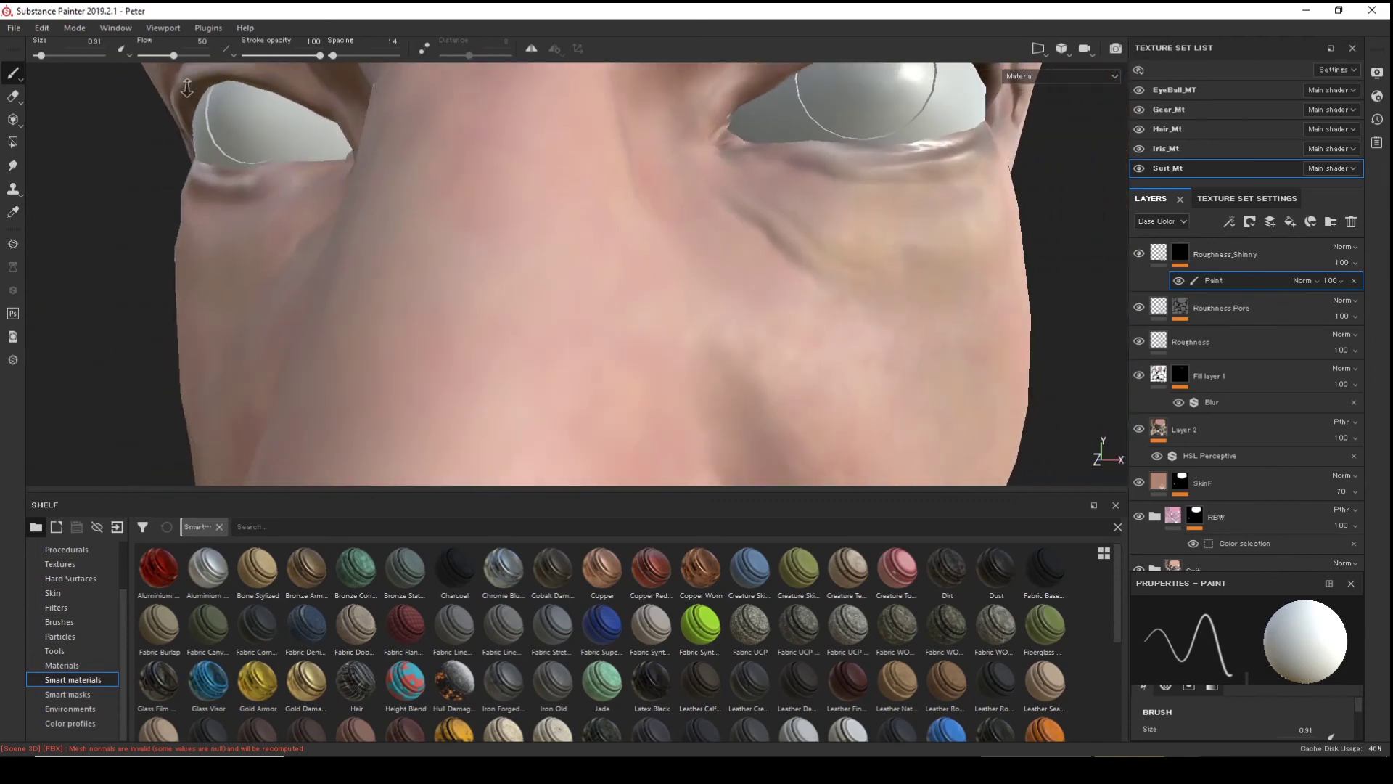
- Inspect the painted glossy areas around the eyes and face, and the surface sheen on the suit and gloves
{"action": "left_click_drag", "start_coordinate": [532, 167], "coordinate": [827, 102], "text": "alt"}
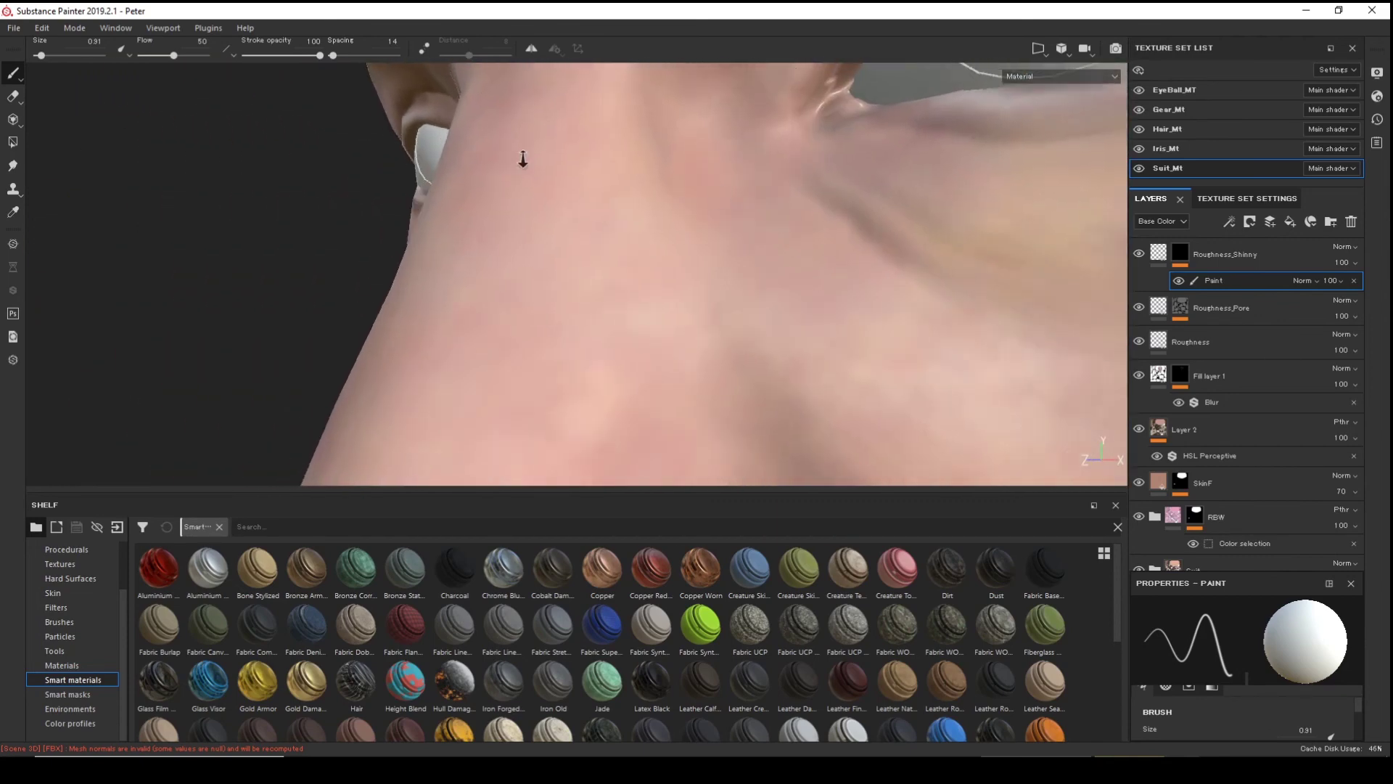
{"action": "mouse_move", "coordinate": [522, 161]}
{"action": "left_mouse_down", "text": "alt"}
{"action": "mouse_move", "coordinate": [684, 140]}
{"action": "mouse_move", "coordinate": [596, 187]}
{"action": "mouse_move", "coordinate": [352, 171]}
{"action": "mouse_move", "coordinate": [478, 180]}
{"action": "mouse_move", "coordinate": [507, 164]}
{"action": "mouse_move", "coordinate": [348, 227]}
{"action": "mouse_move", "coordinate": [624, 223]}
{"action": "mouse_move", "coordinate": [681, 230]}
{"action": "mouse_move", "coordinate": [679, 254]}
{"action": "left_mouse_up", "text": "alt"}
{"action": "scroll", "coordinate": [596, 186], "scroll_direction": "down", "scroll_amount": 2}
{"action": "right_click_drag", "start_coordinate": [680, 254], "coordinate": [679, 300], "text": "alt"}
{"action": "left_click_drag", "start_coordinate": [680, 300], "coordinate": [732, 283], "text": "alt"}
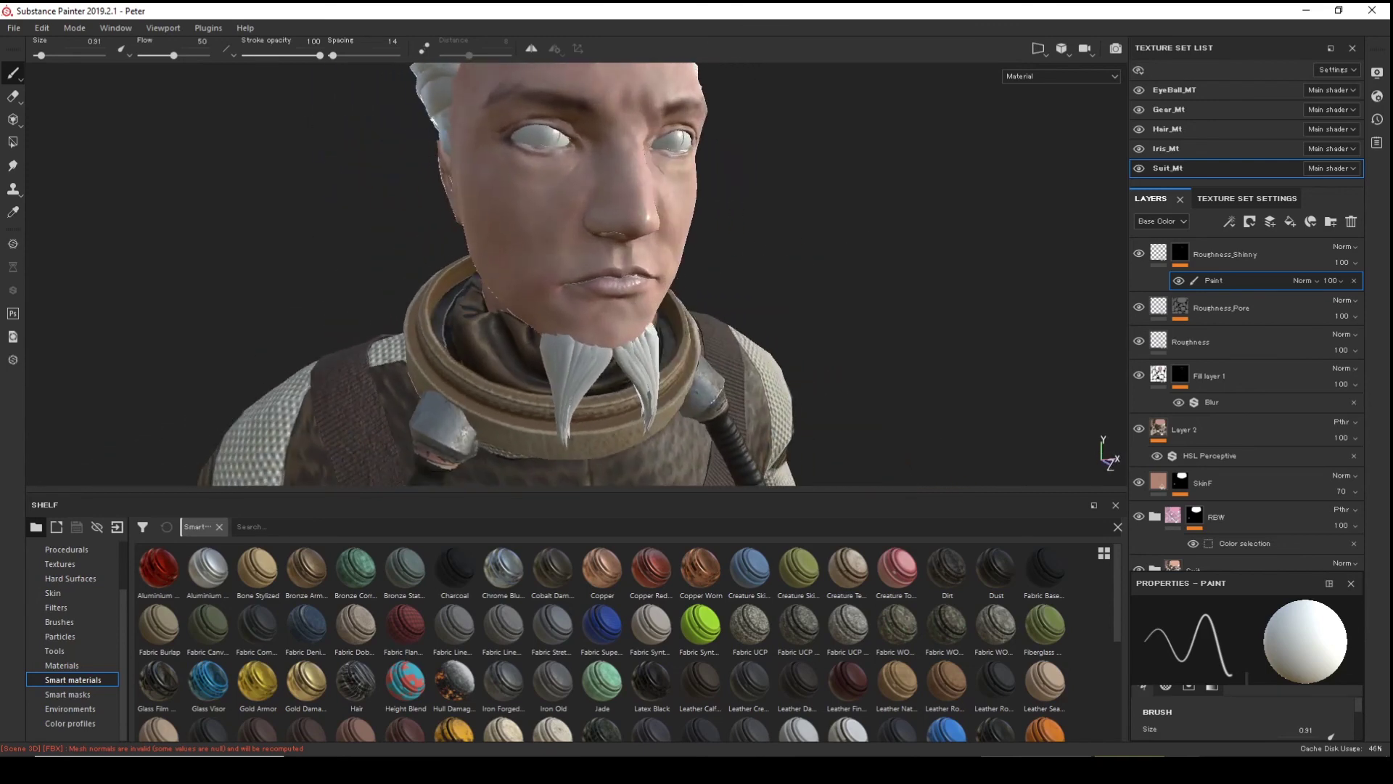
{"action": "left_click_drag", "start_coordinate": [732, 283], "coordinate": [668, 284], "text": "alt"}
{"action": "mouse_move", "coordinate": [954, 265]}
{"action": "left_mouse_down", "text": "alt"}
{"action": "mouse_move", "coordinate": [1089, 280]}
{"action": "mouse_move", "coordinate": [989, 314]}
{"action": "mouse_move", "coordinate": [949, 280]}
{"action": "mouse_move", "coordinate": [854, 269]}
{"action": "mouse_move", "coordinate": [815, 280]}
{"action": "mouse_move", "coordinate": [914, 307]}
{"action": "mouse_move", "coordinate": [1069, 295]}
{"action": "mouse_move", "coordinate": [827, 307]}
{"action": "mouse_move", "coordinate": [924, 236]}
{"action": "mouse_move", "coordinate": [774, 255]}
{"action": "mouse_move", "coordinate": [883, 320]}
{"action": "left_mouse_up", "text": "alt"}
{"action": "middle_click_drag", "start_coordinate": [773, 280], "coordinate": [786, 22], "text": "alt"}
{"action": "right_click_drag", "start_coordinate": [890, 331], "coordinate": [613, 307], "text": "alt"}
{"action": "middle_click_drag", "start_coordinate": [614, 307], "coordinate": [610, 101], "text": "alt"}
{"action": "left_click_drag", "start_coordinate": [610, 102], "coordinate": [905, 311], "text": "alt"}
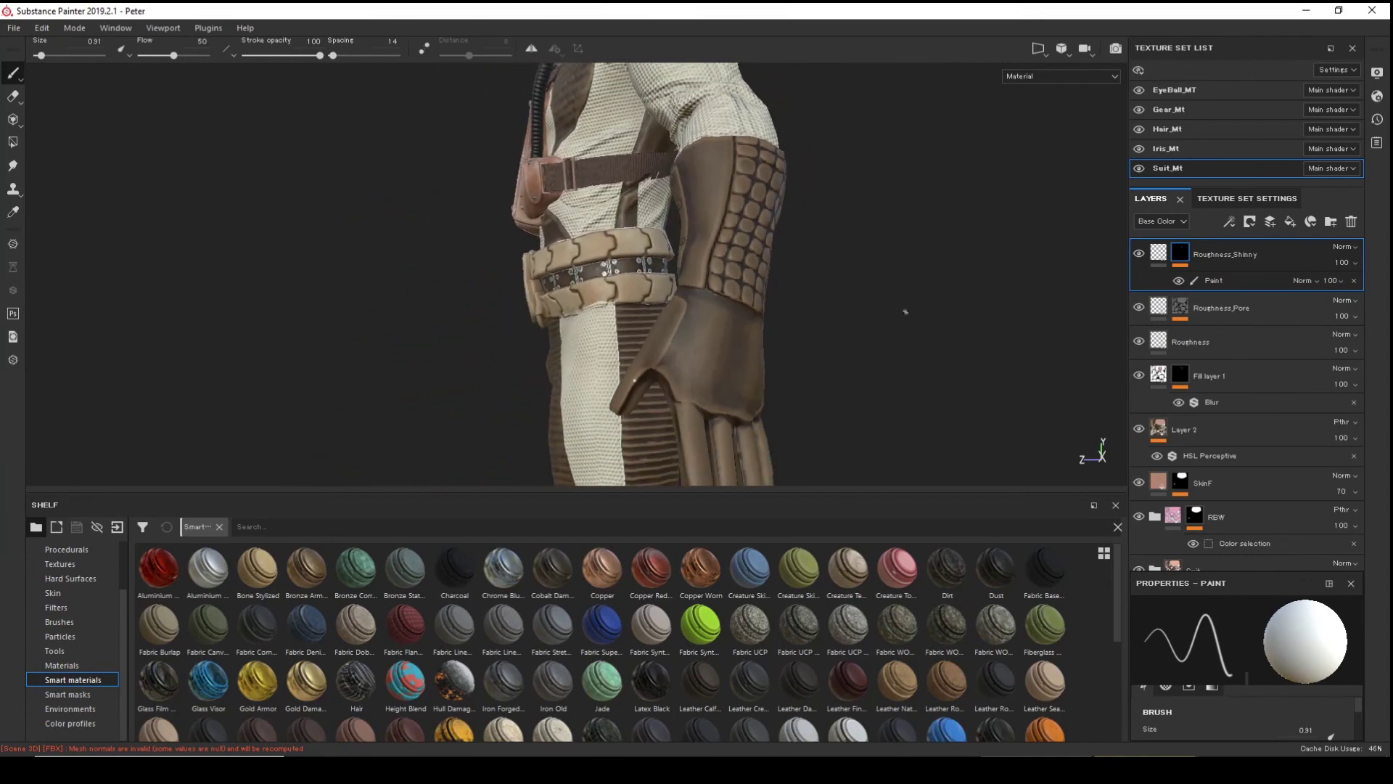
{"action": "left_click_drag", "start_coordinate": [700, 400], "coordinate": [1061, 350], "text": "alt"}
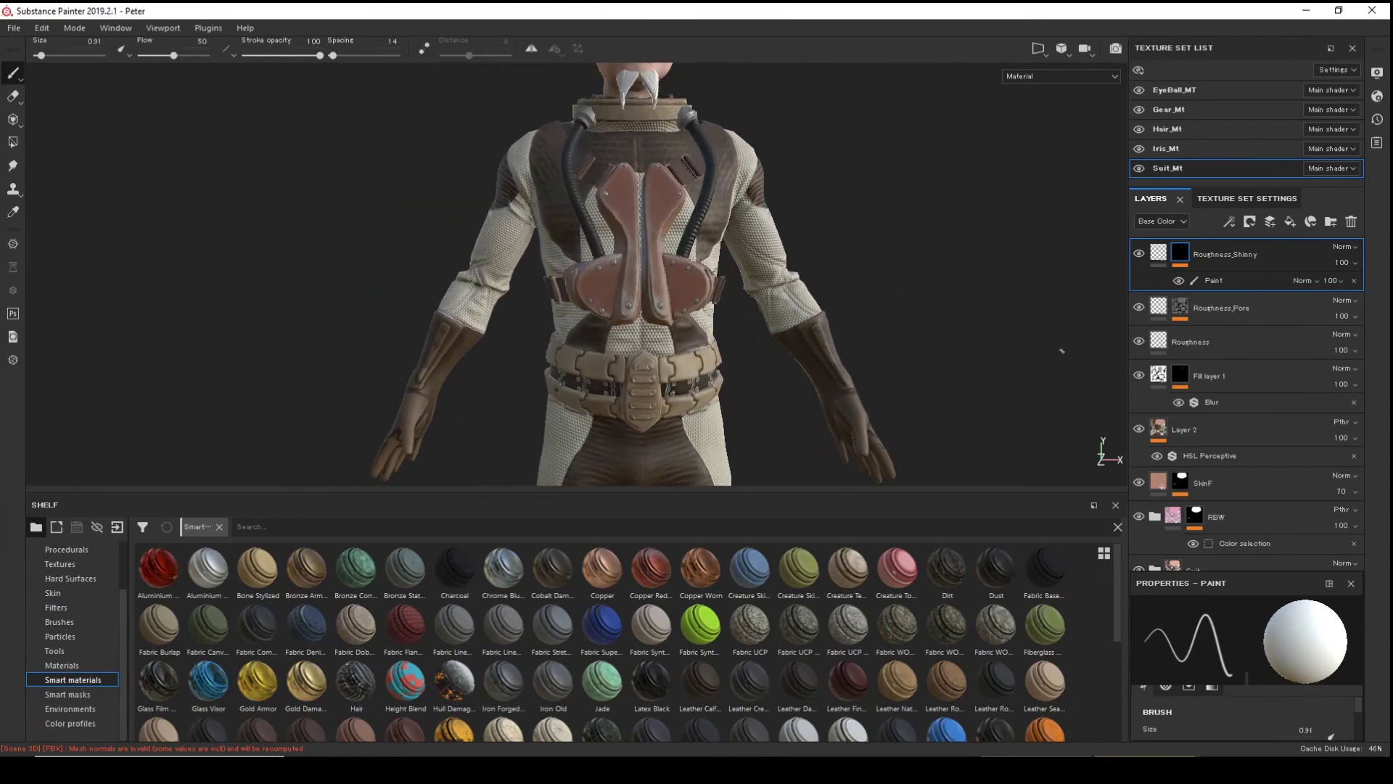
- Group the Roughness_Shinny, Roughness_Pore and Roughness layers into a folder and give the folder a mask with color selection
{"action": "left_click", "coordinate": [1265, 333], "text": "shift"}
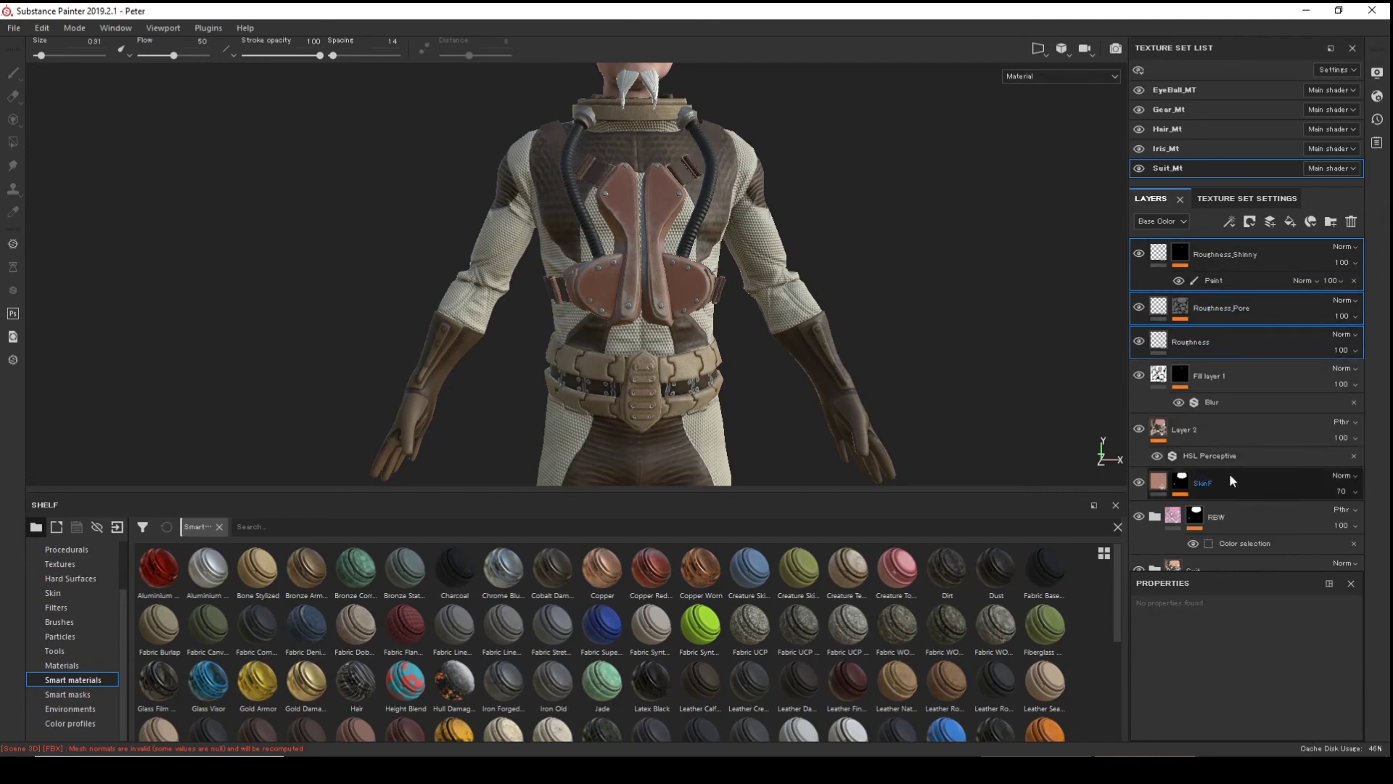
{"action": "key", "text": "ctrl+g"}
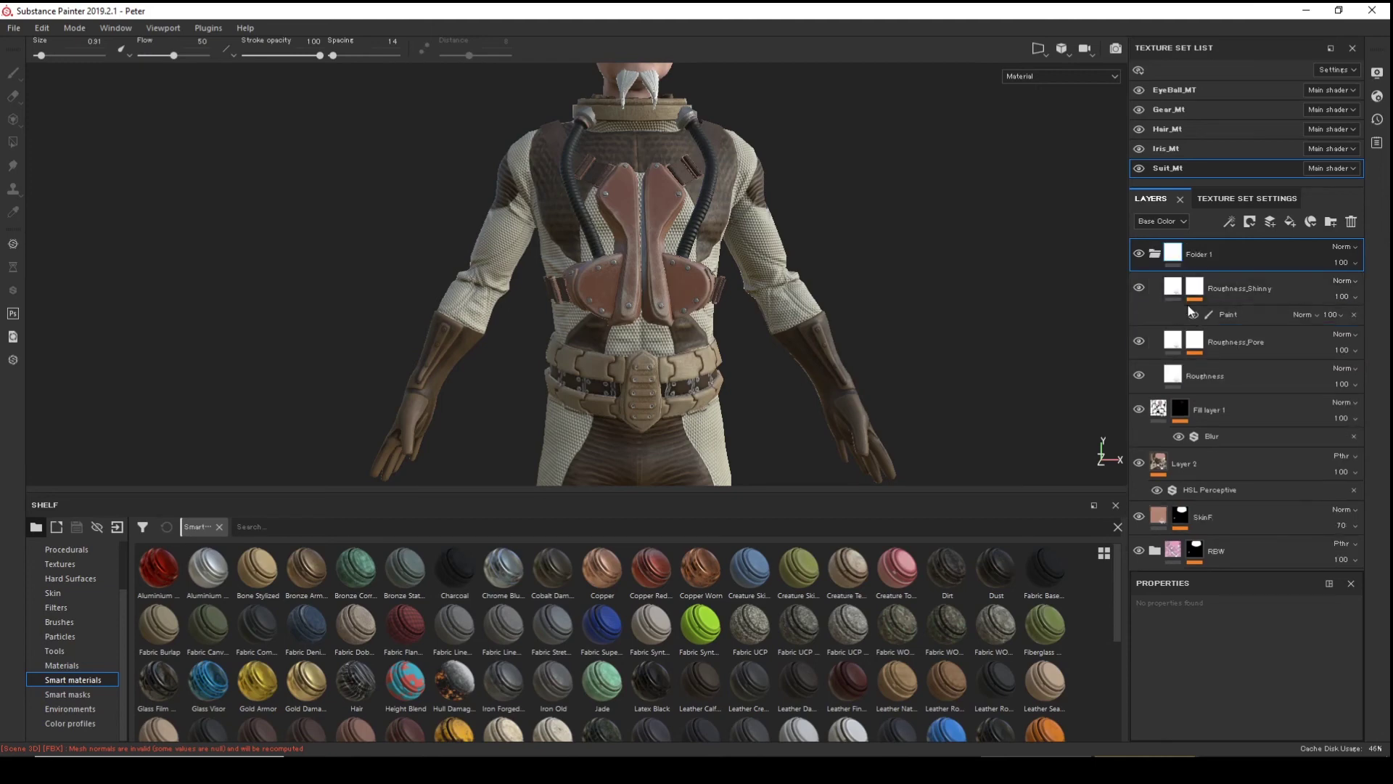
{"action": "right_click", "coordinate": [1203, 254]}
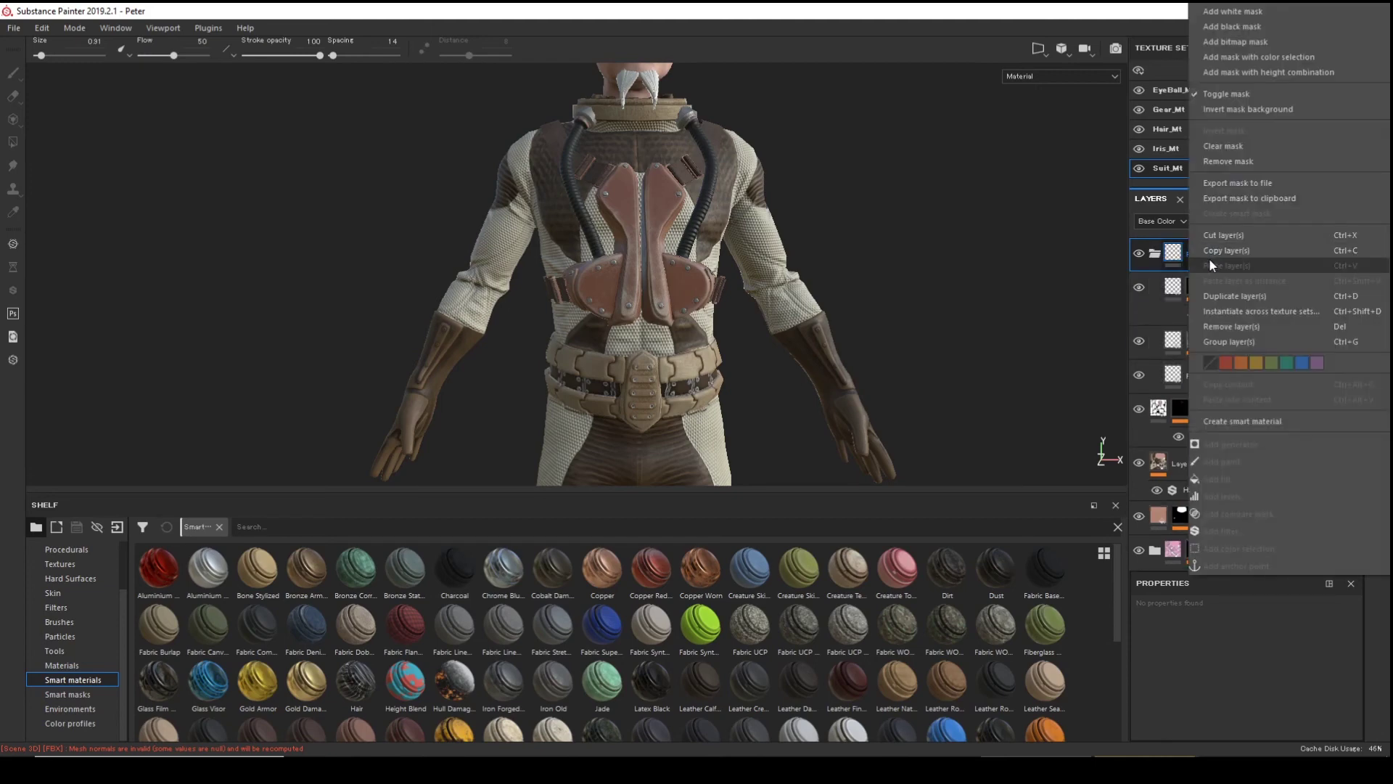
{"action": "left_click", "coordinate": [1177, 253]}
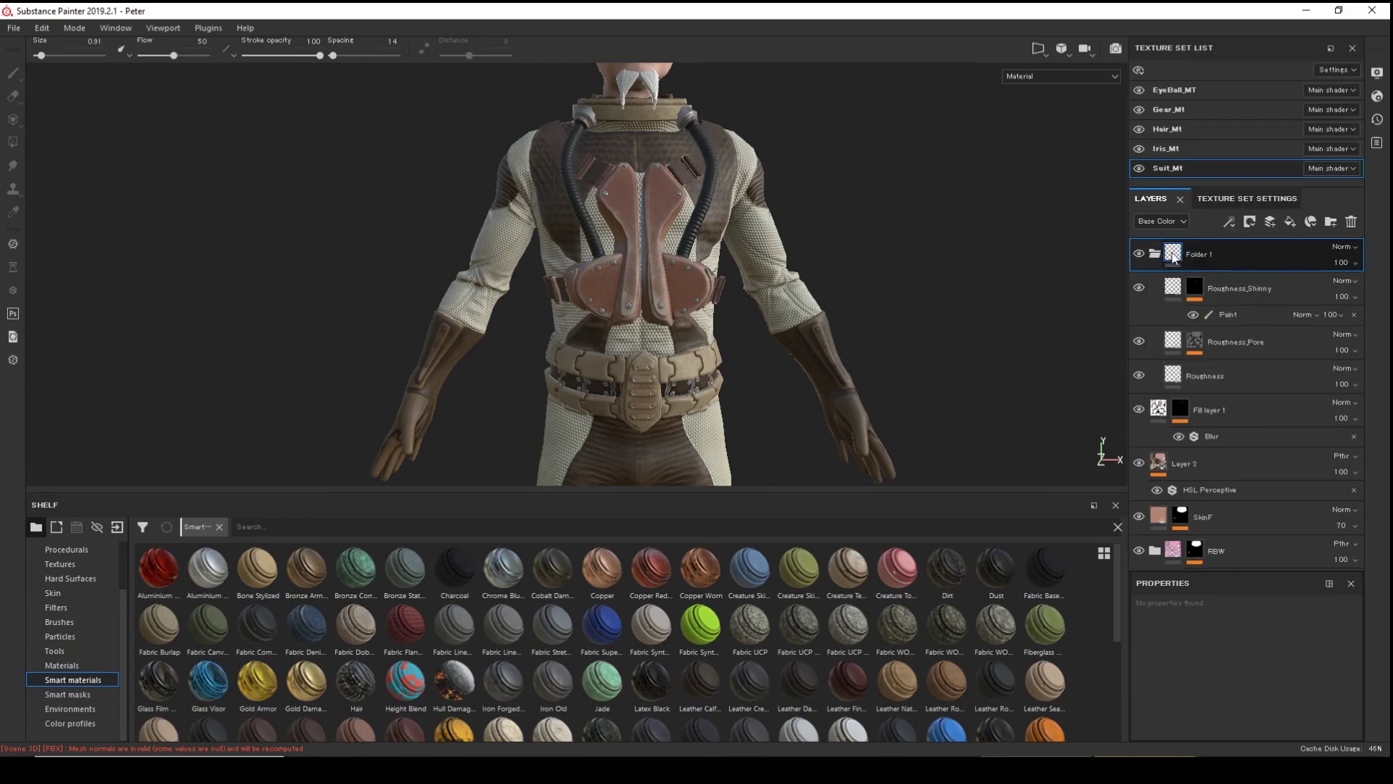
{"action": "right_click", "coordinate": [1174, 254]}
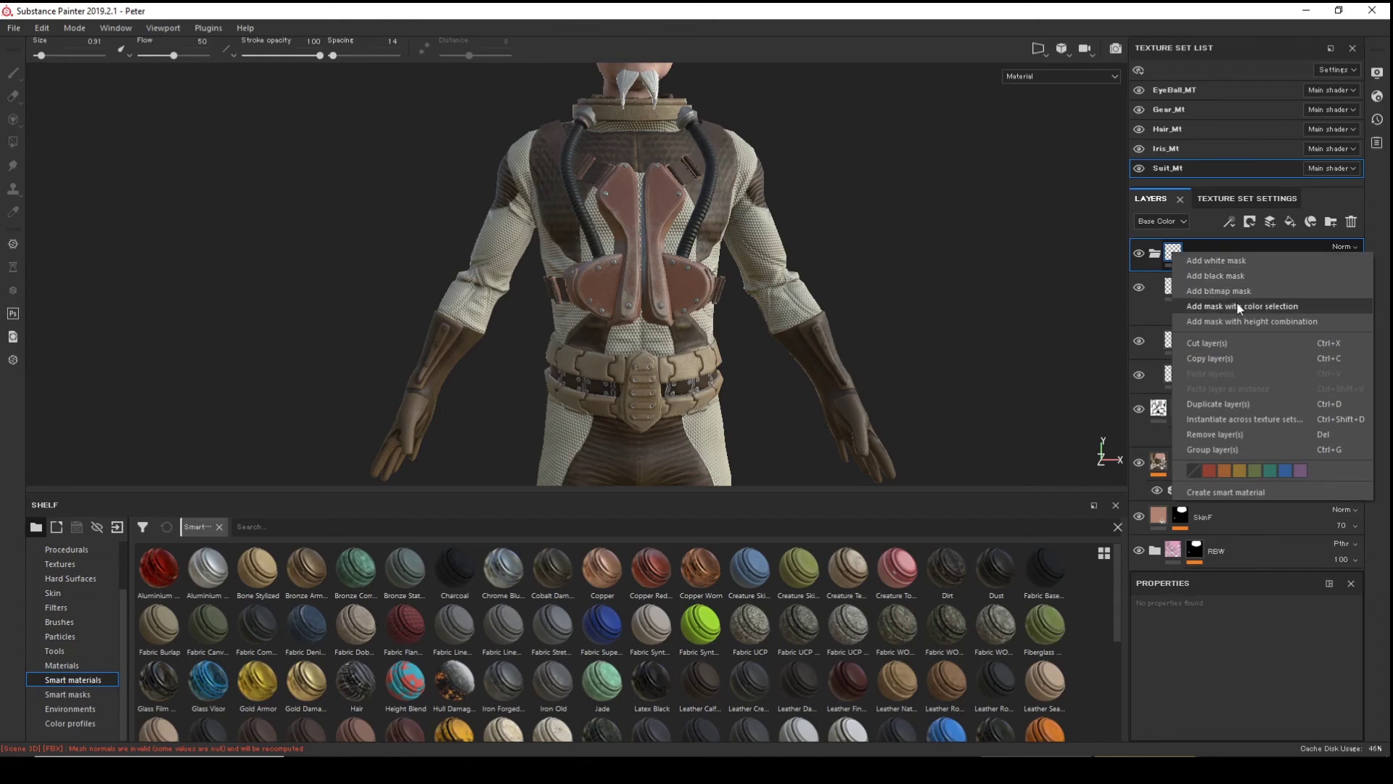
{"action": "left_click", "coordinate": [1258, 310]}
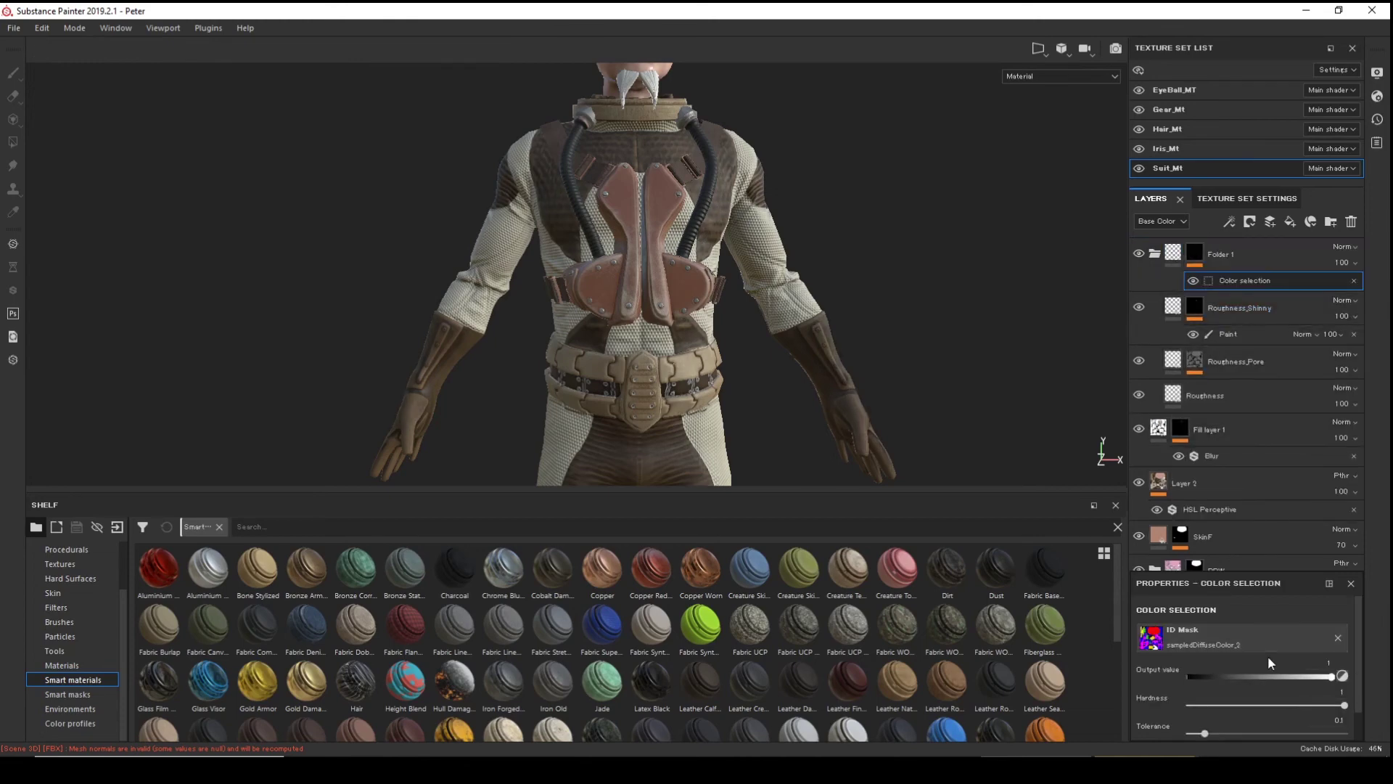
- Pick the head's red ID color for the folder's color selection mask so the roughness layers affect only the skin
{"action": "scroll", "coordinate": [1277, 640], "scroll_direction": "down", "scroll_amount": 1}
{"action": "left_click", "coordinate": [1323, 720]}
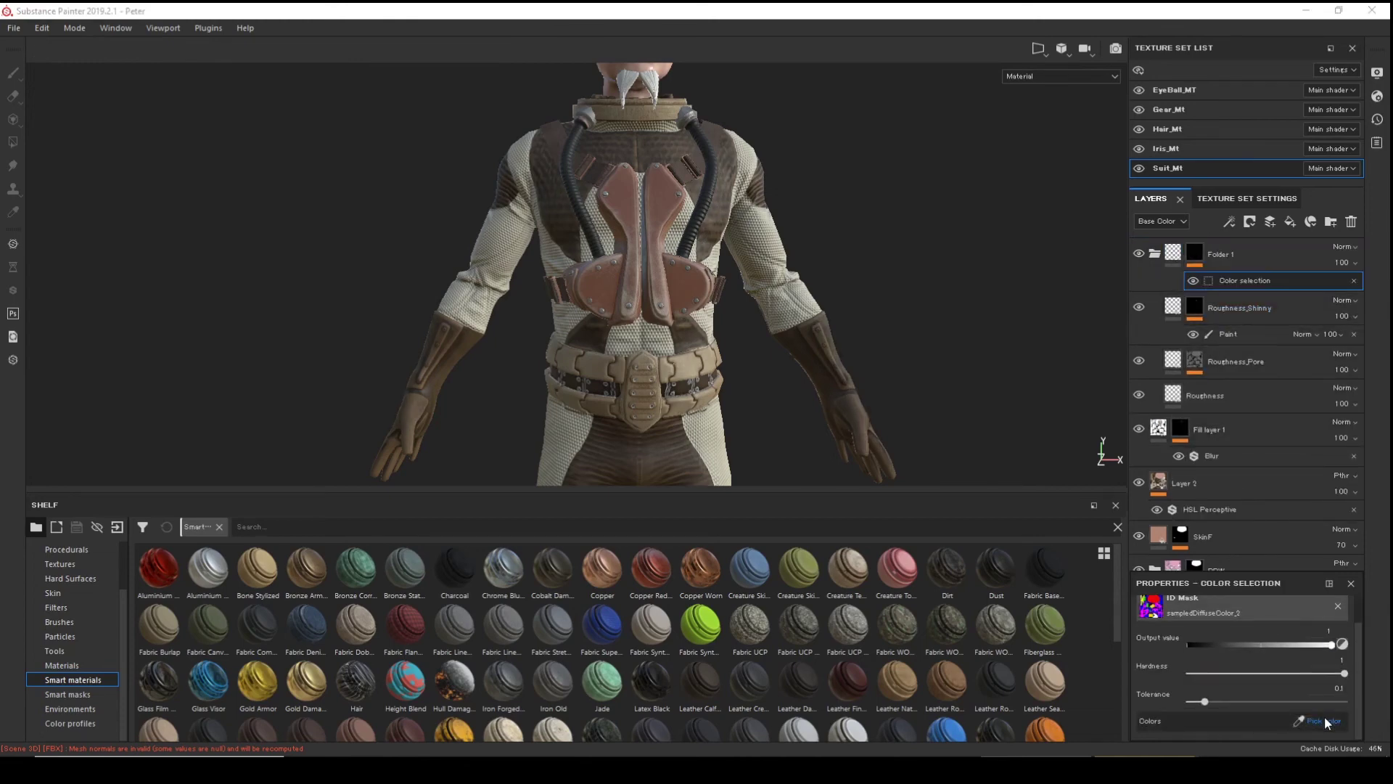
{"action": "left_click", "coordinate": [816, 193]}
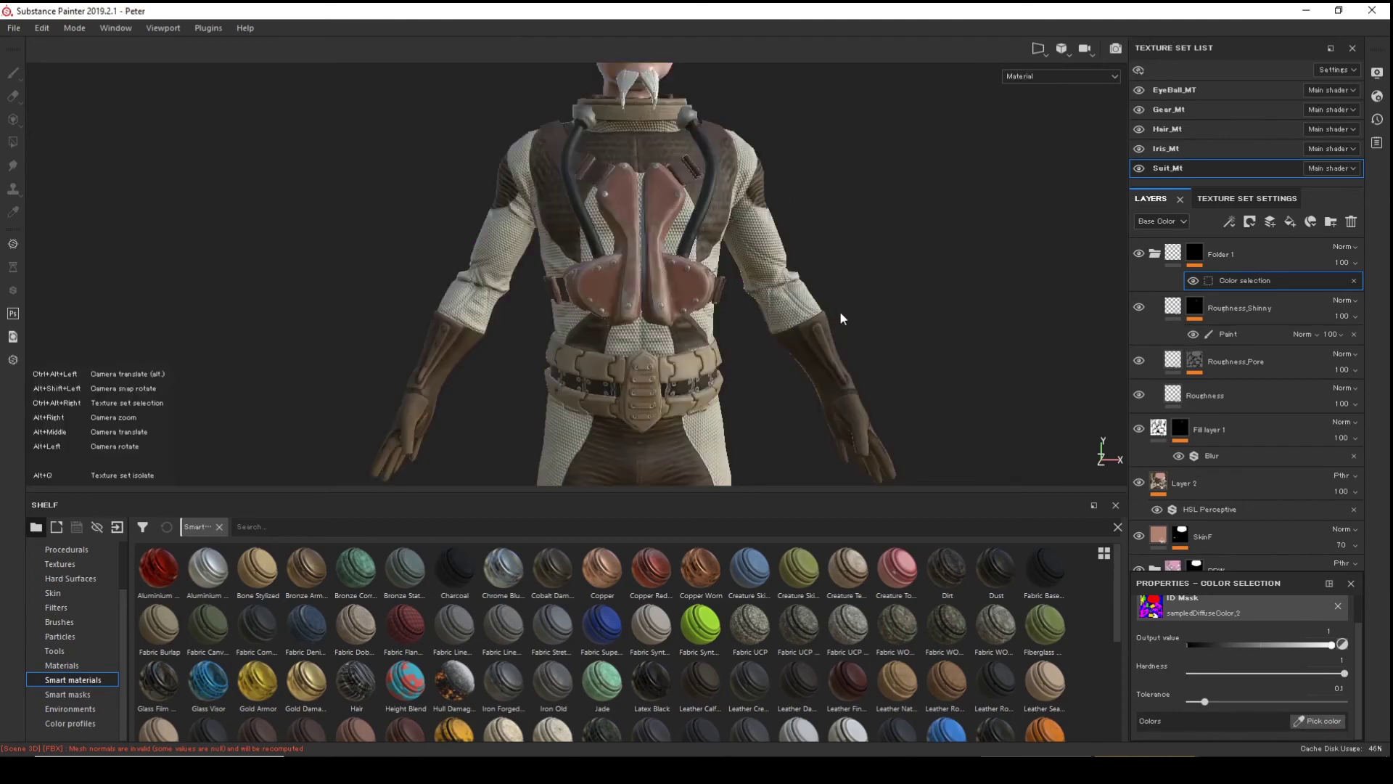
{"action": "scroll", "coordinate": [840, 314], "scroll_direction": "down", "scroll_amount": 3}
{"action": "left_click_drag", "start_coordinate": [750, 364], "coordinate": [769, 305], "text": "alt"}
{"action": "scroll", "coordinate": [795, 211], "scroll_direction": "up", "scroll_amount": 5}
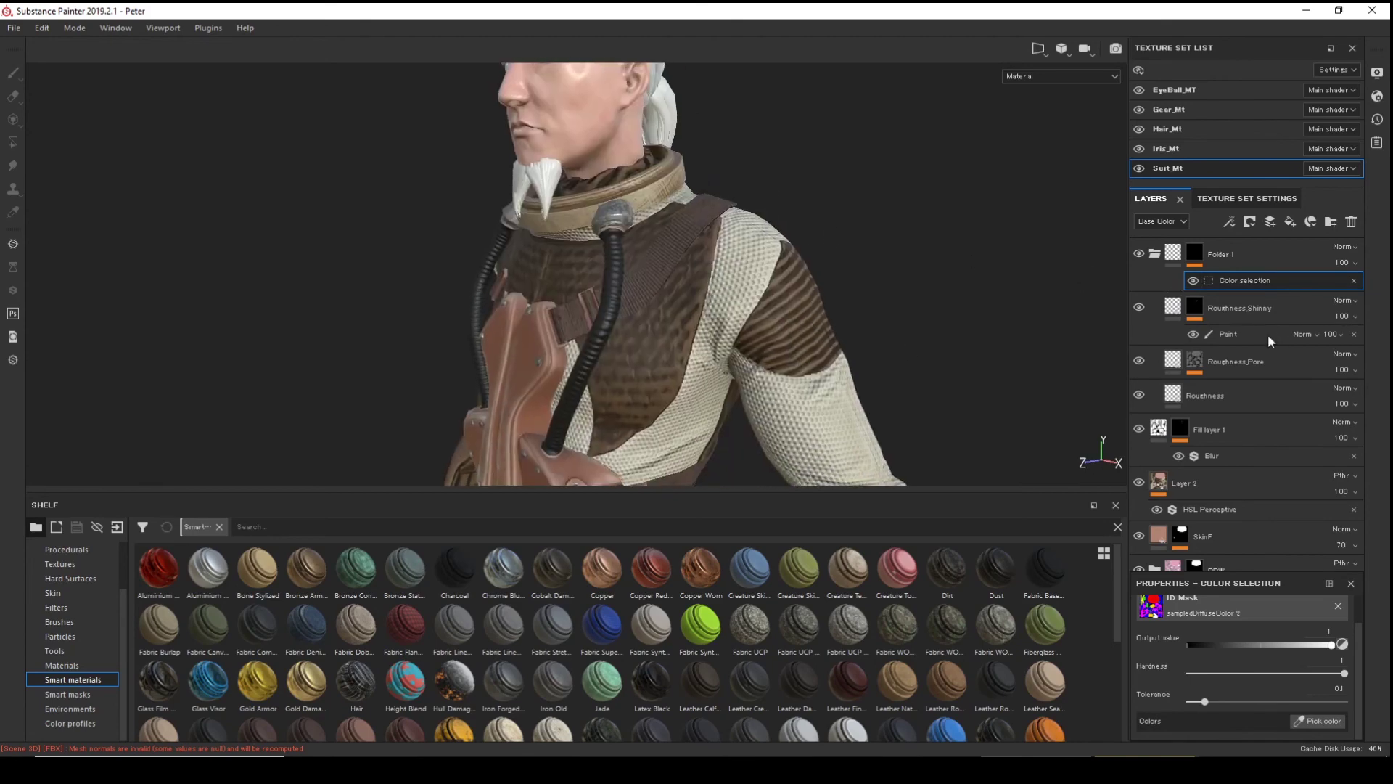
{"action": "middle_click_drag", "start_coordinate": [899, 243], "coordinate": [930, 405], "text": "alt"}
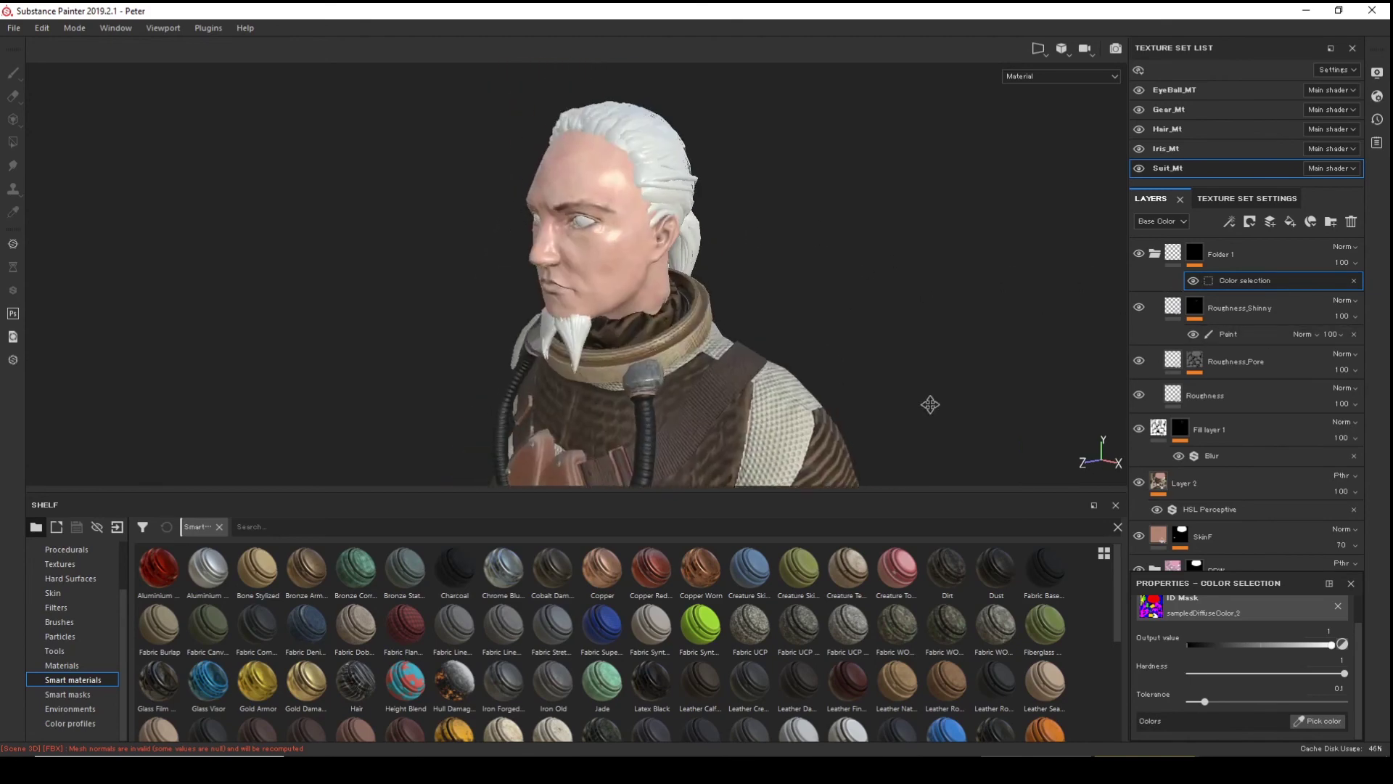
{"action": "left_click_drag", "start_coordinate": [931, 404], "coordinate": [1008, 383], "text": "alt"}
{"action": "left_click_drag", "start_coordinate": [914, 355], "coordinate": [962, 293], "text": "alt"}
{"action": "left_click", "coordinate": [1299, 714]}
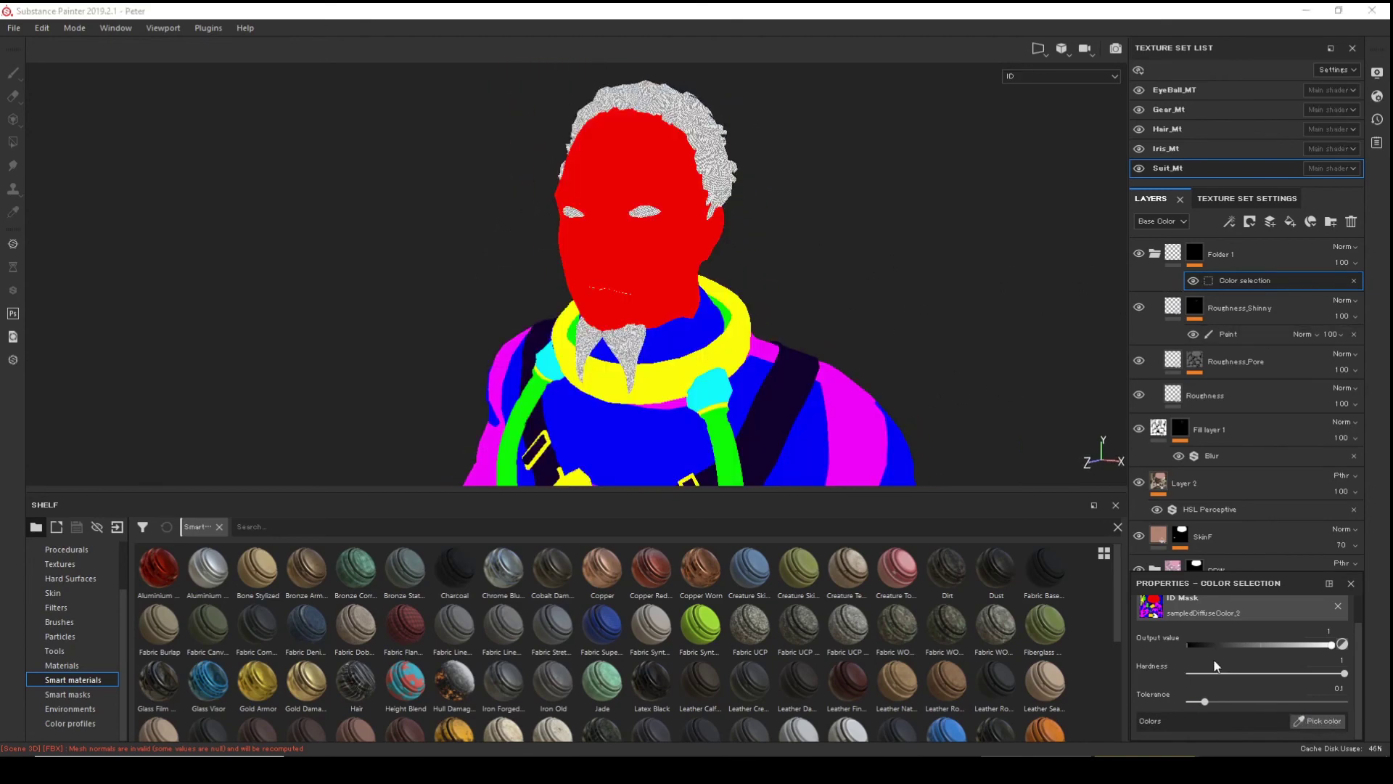
{"action": "left_click", "coordinate": [682, 250]}
{"action": "left_click_drag", "start_coordinate": [801, 290], "coordinate": [747, 262], "text": "alt"}
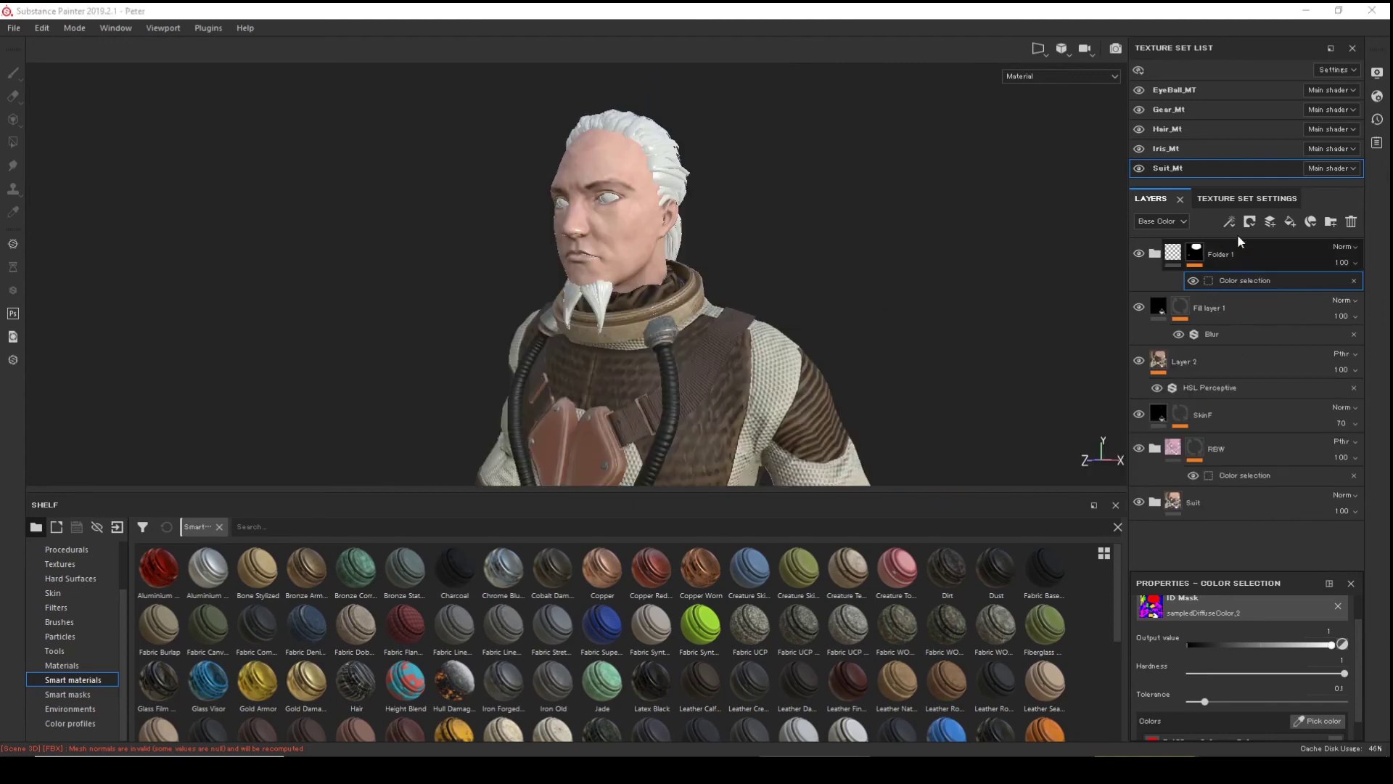
- Rename the roughness layers' folder as MainRoughness
{"action": "double_click", "coordinate": [1213, 252]}
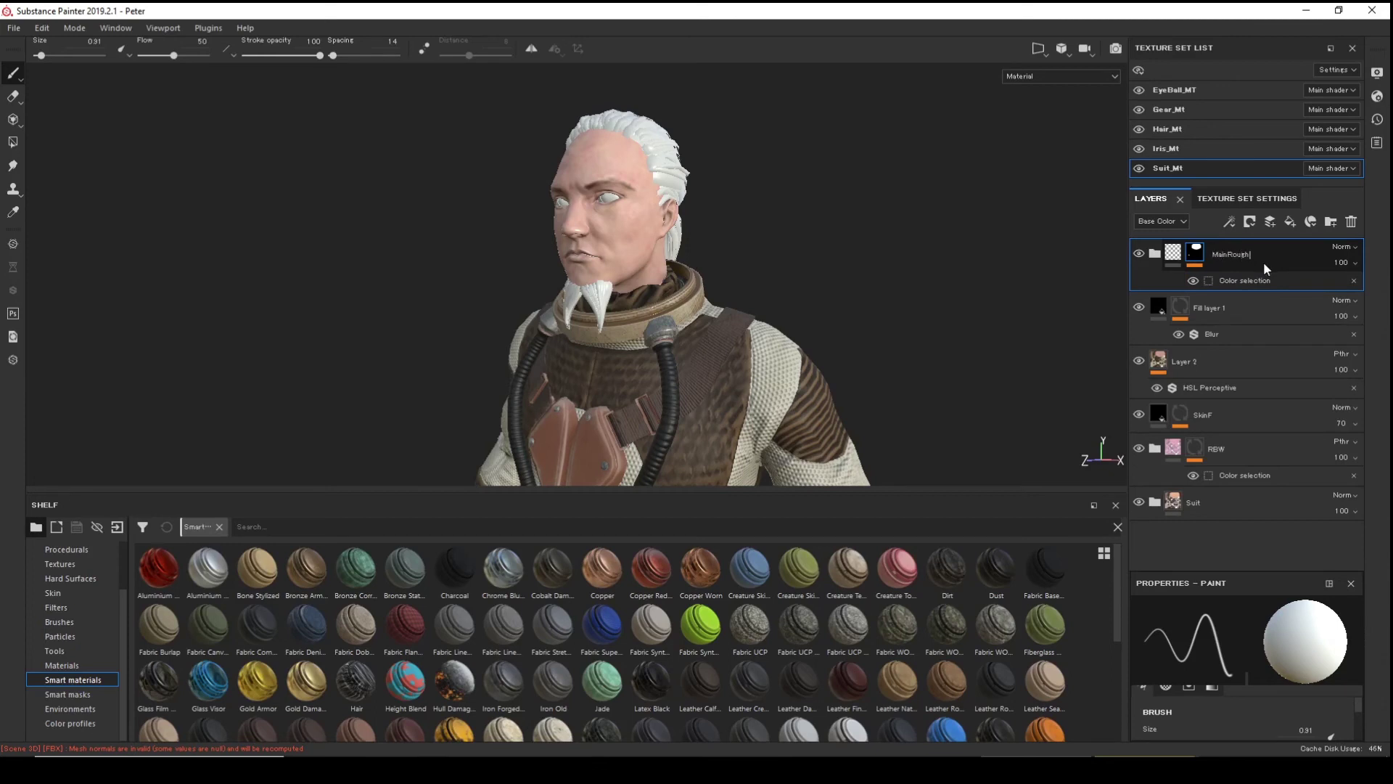
{"action": "type", "text": "MainRoughness"}
{"action": "key", "text": "Return"}
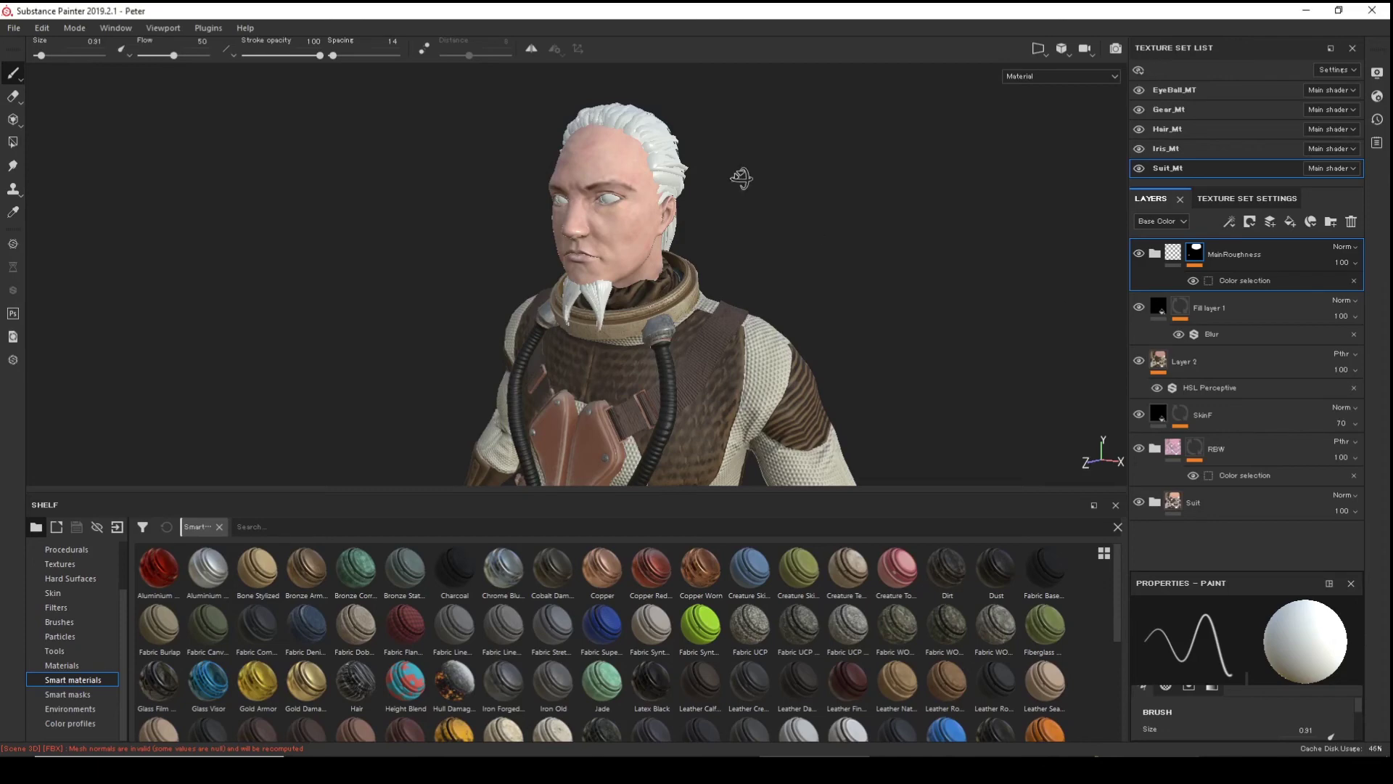
- Create a new shader instance for the Suit_M1 texture set and name it Peter_MT
{"action": "left_click_drag", "start_coordinate": [740, 179], "coordinate": [873, 286], "text": "alt"}
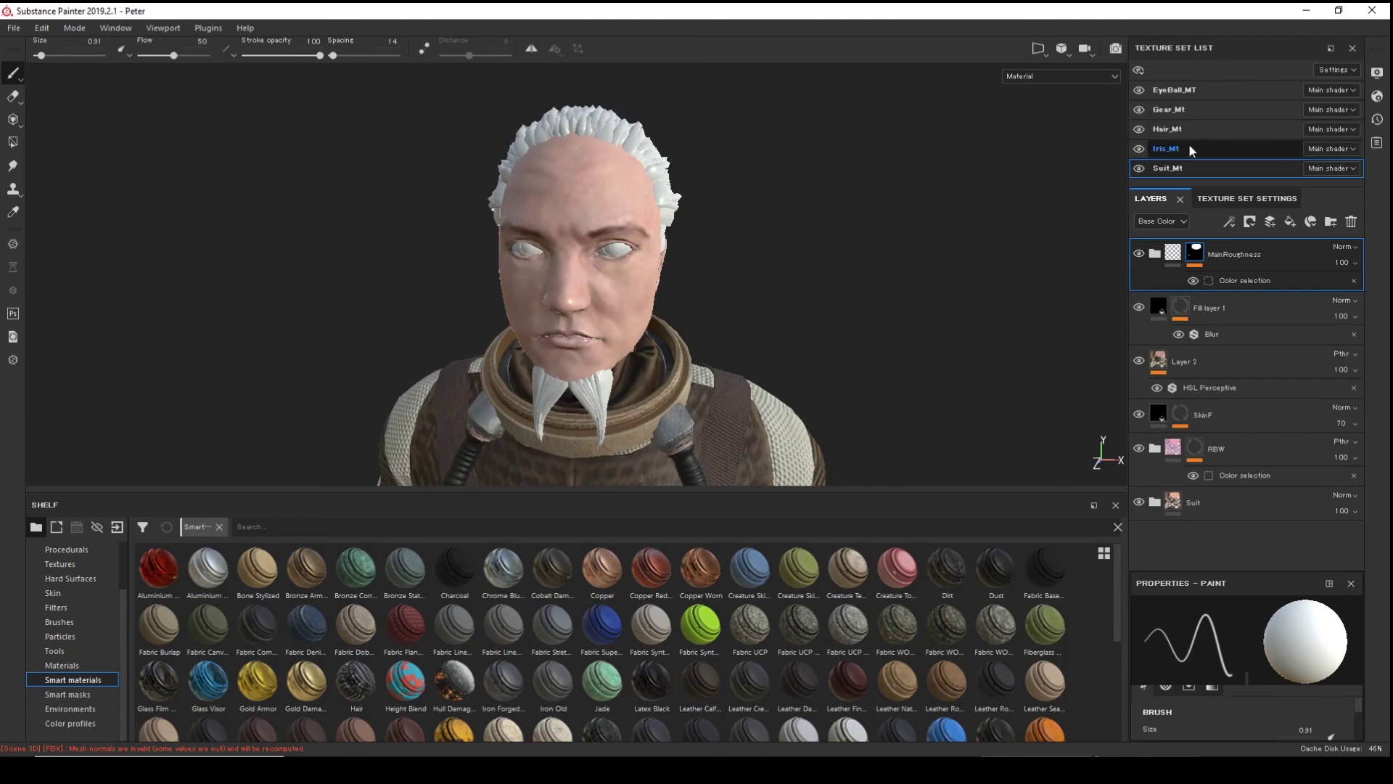
{"action": "left_click", "coordinate": [1352, 169]}
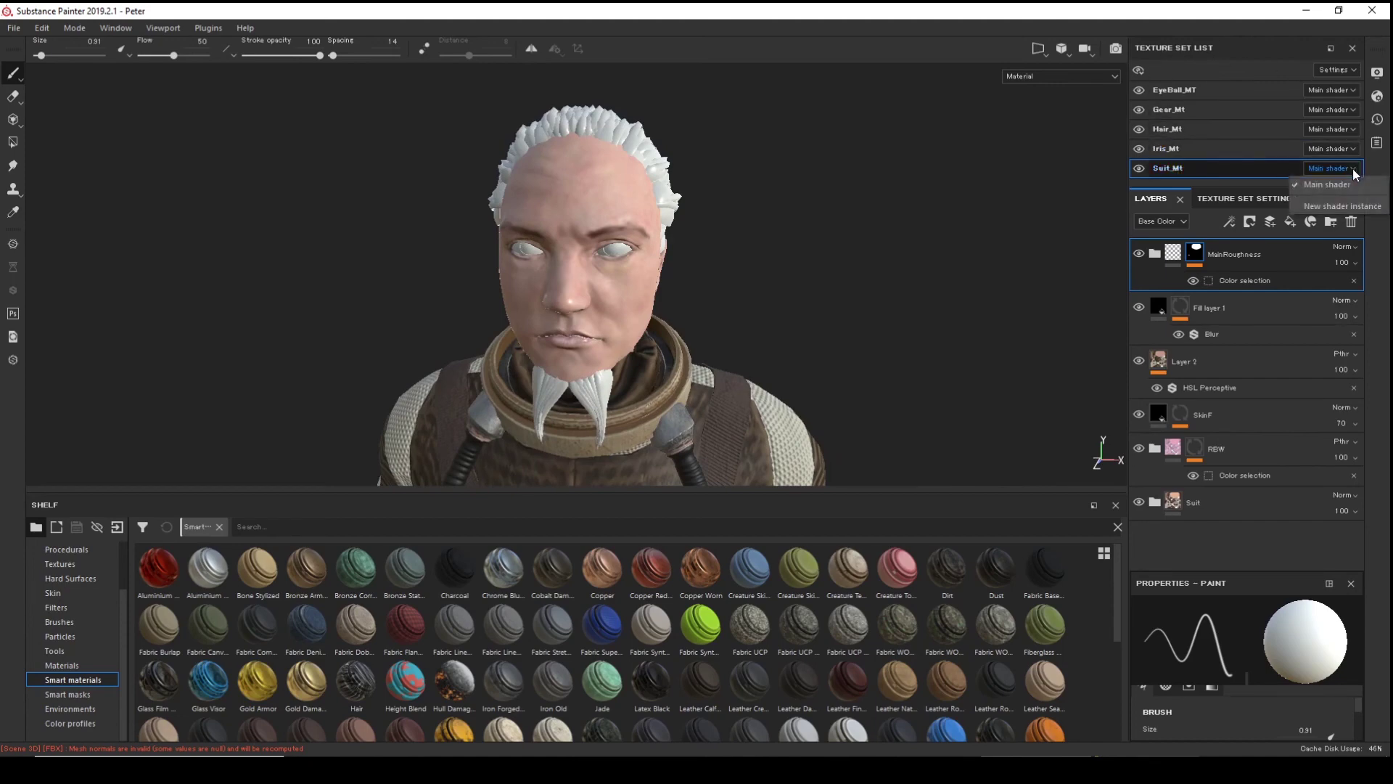
{"action": "left_click", "coordinate": [1357, 207]}
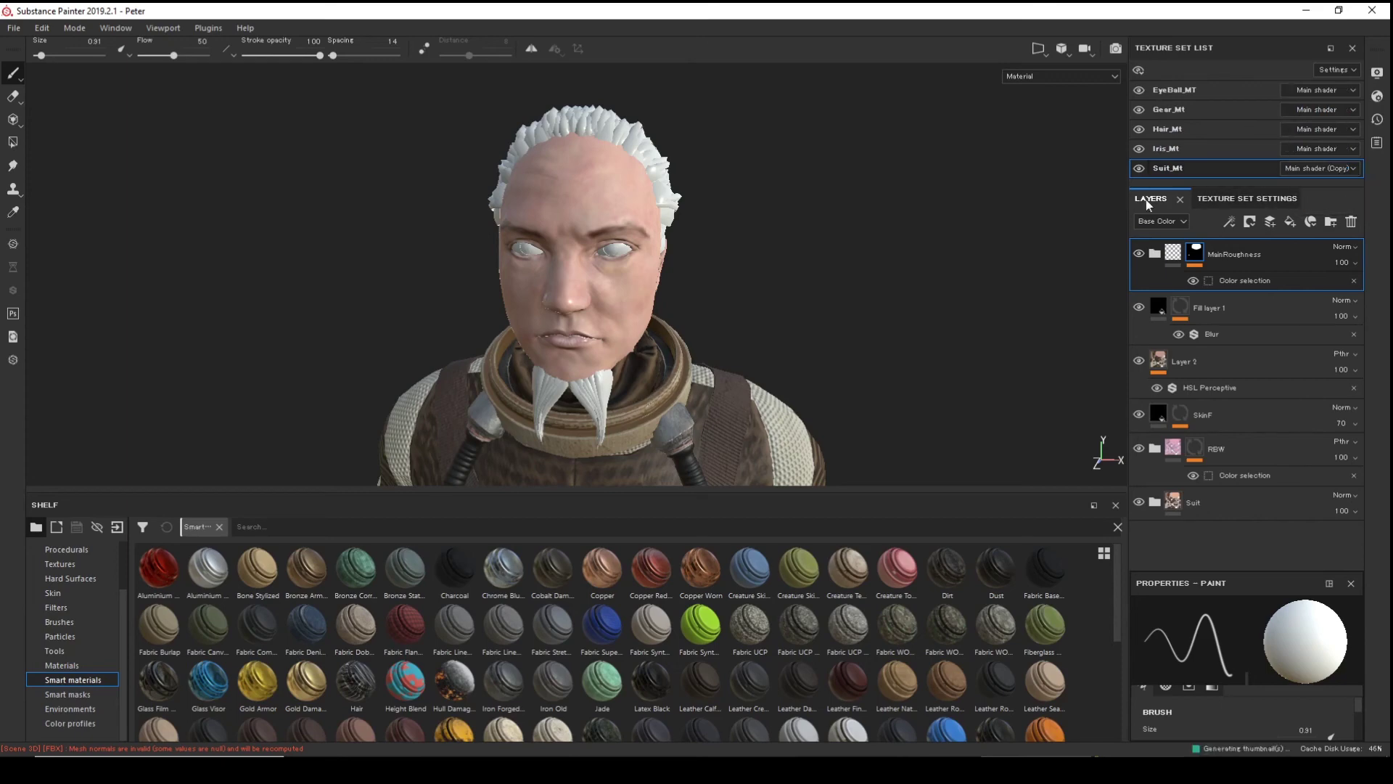
{"action": "left_click", "coordinate": [1377, 97]}
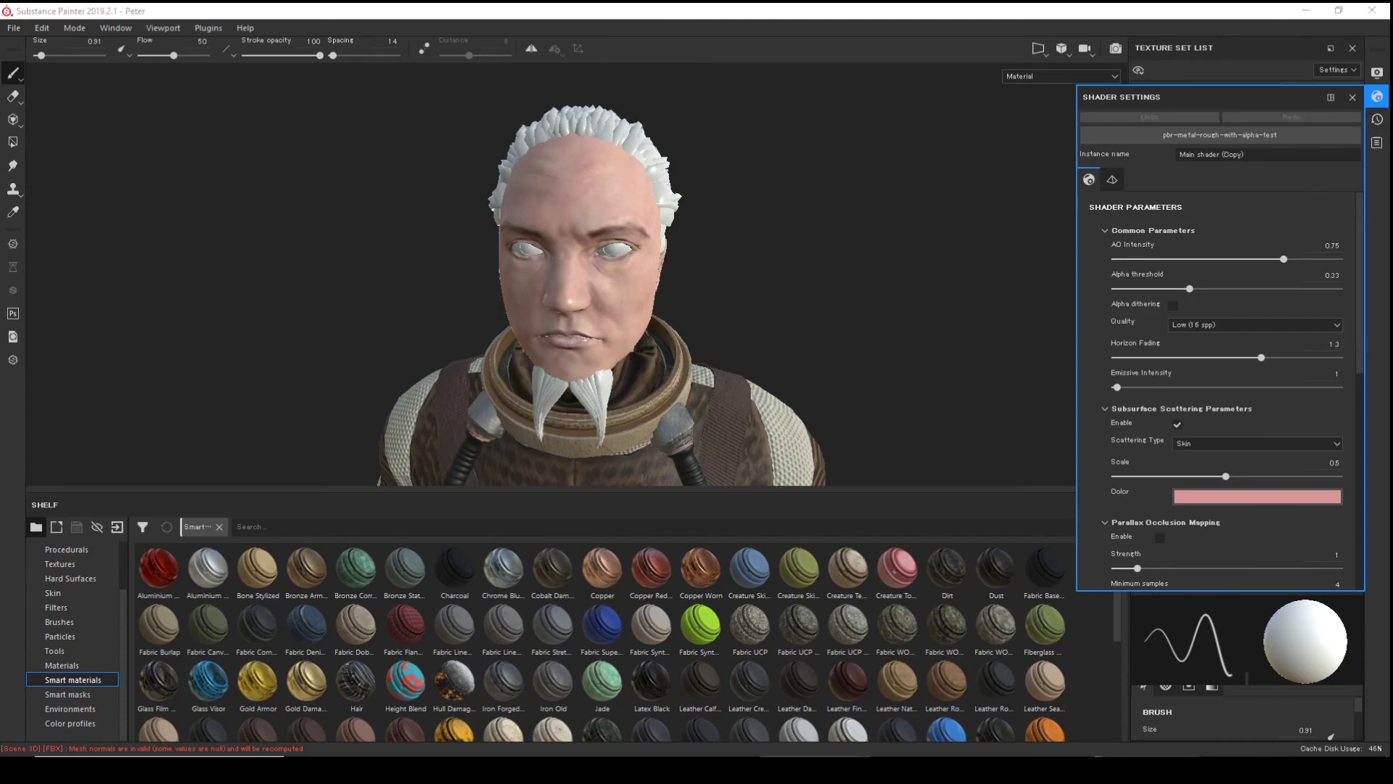
{"action": "left_click", "coordinate": [1265, 161]}
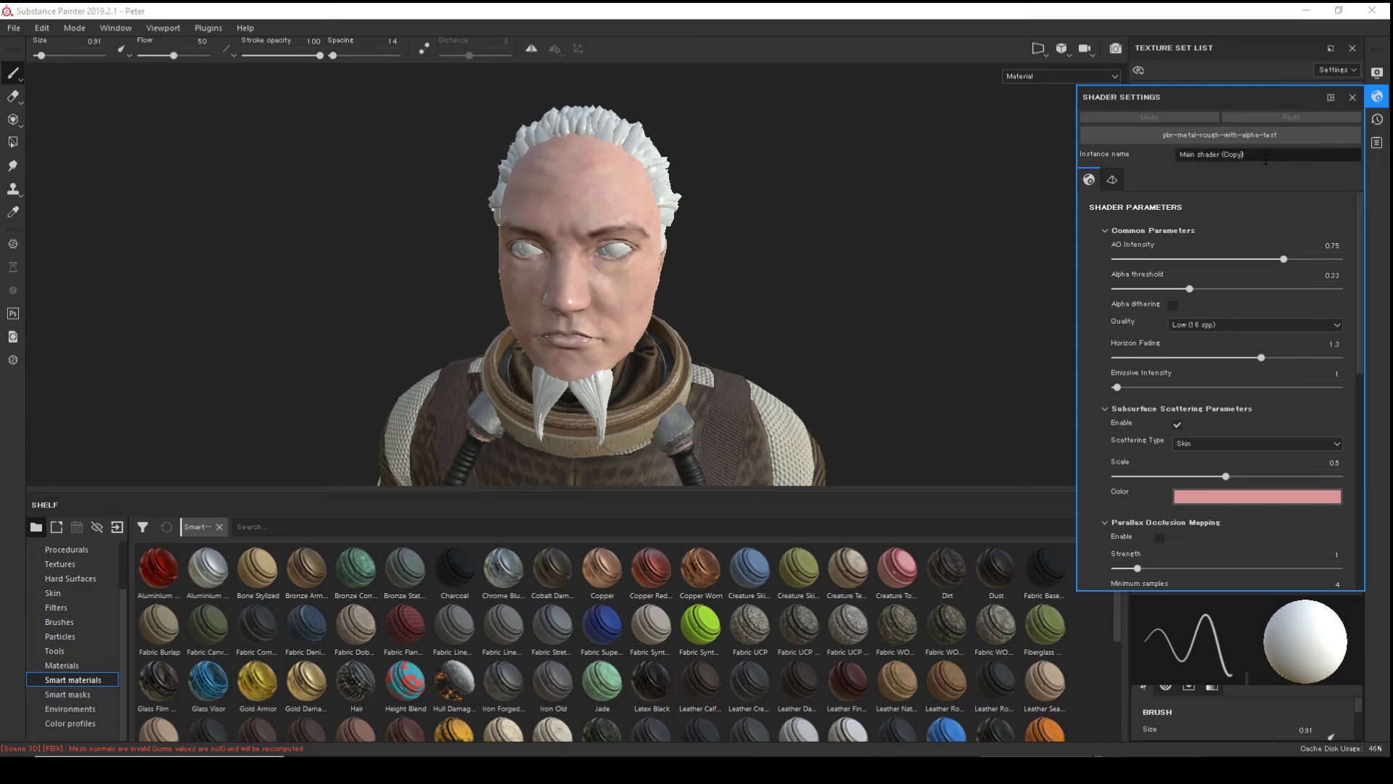
{"action": "key", "text": "ctrl+a"}
{"action": "type", "text": "Pete"}
{"action": "left_click", "coordinate": [1376, 97]}
{"action": "left_click", "coordinate": [1376, 73]}
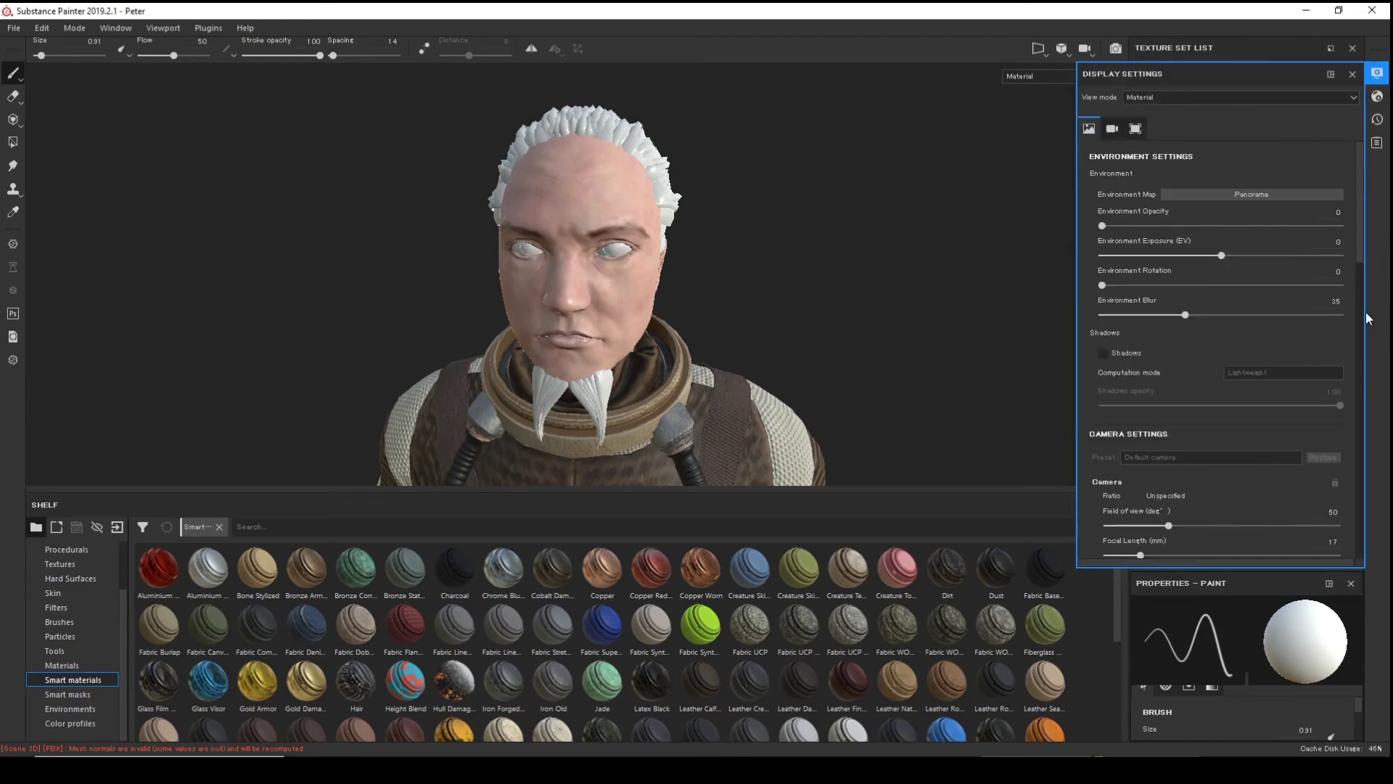
{"action": "left_click", "coordinate": [1376, 73]}
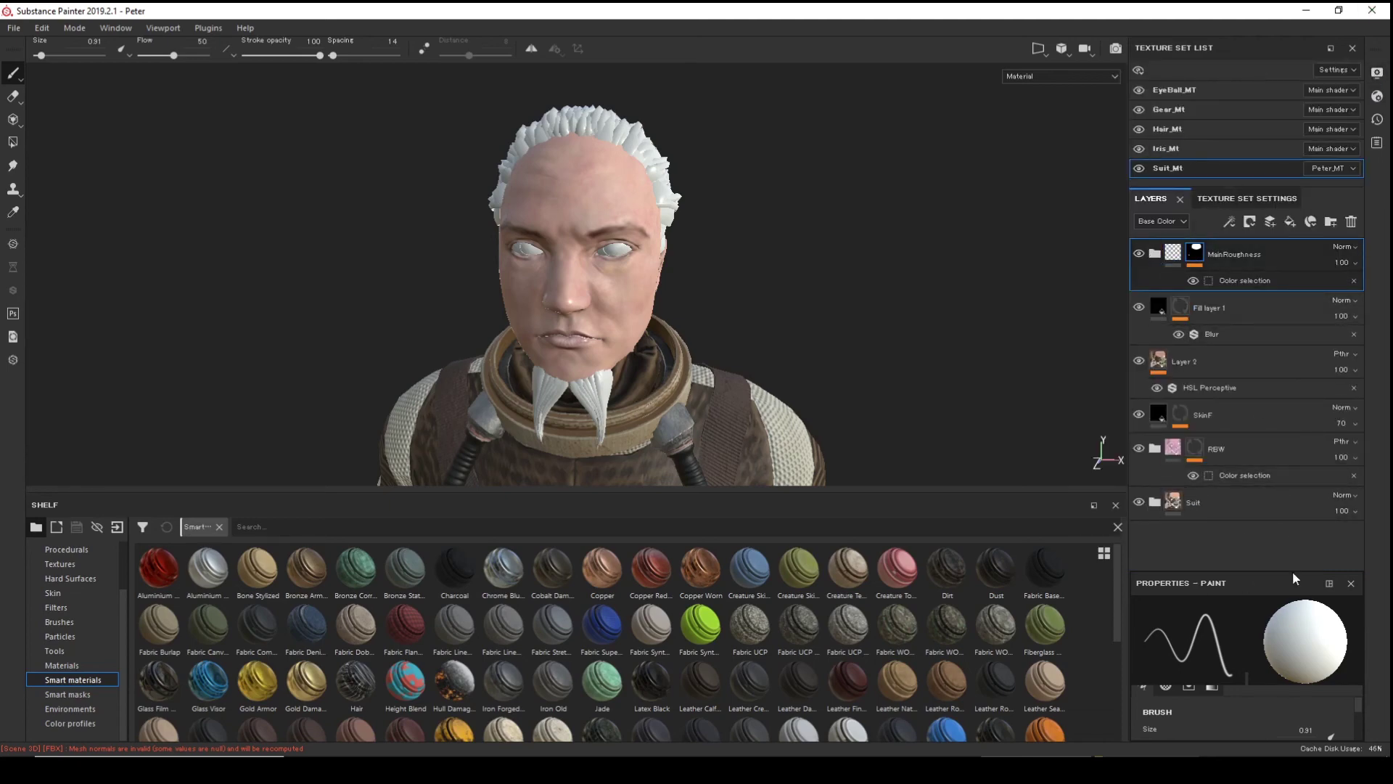
- Add a Scattering channel to the Suit_M1 texture set
{"action": "left_click", "coordinate": [1250, 199]}
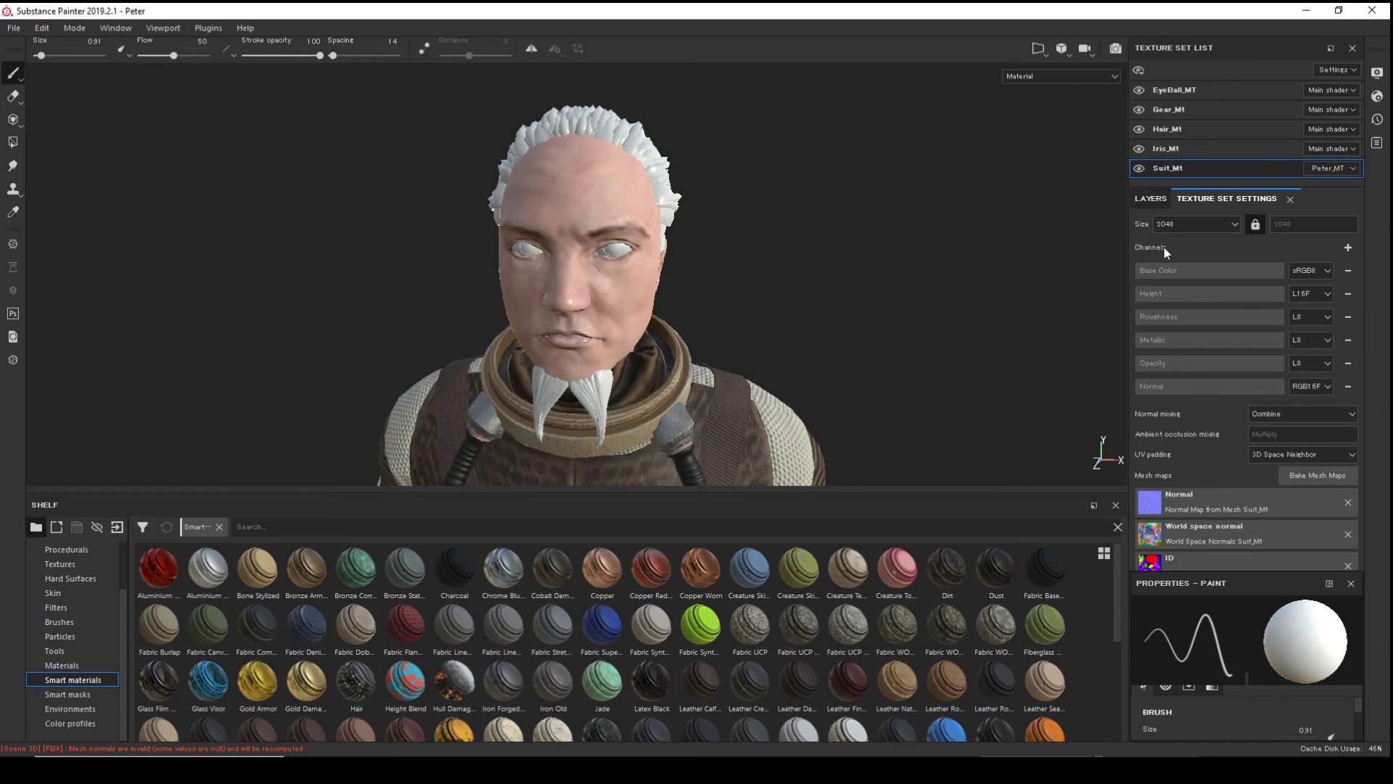
{"action": "left_click", "coordinate": [1348, 247]}
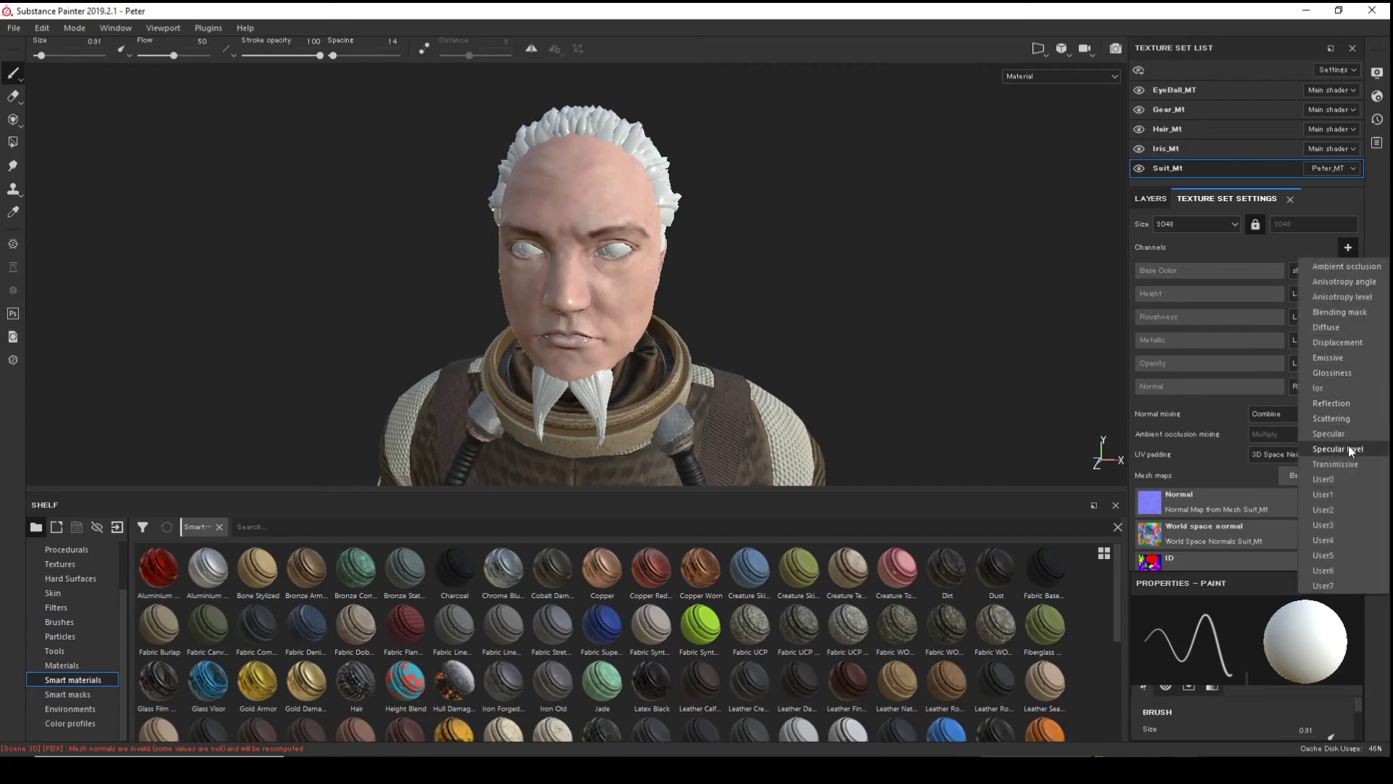
{"action": "left_click", "coordinate": [1344, 418]}
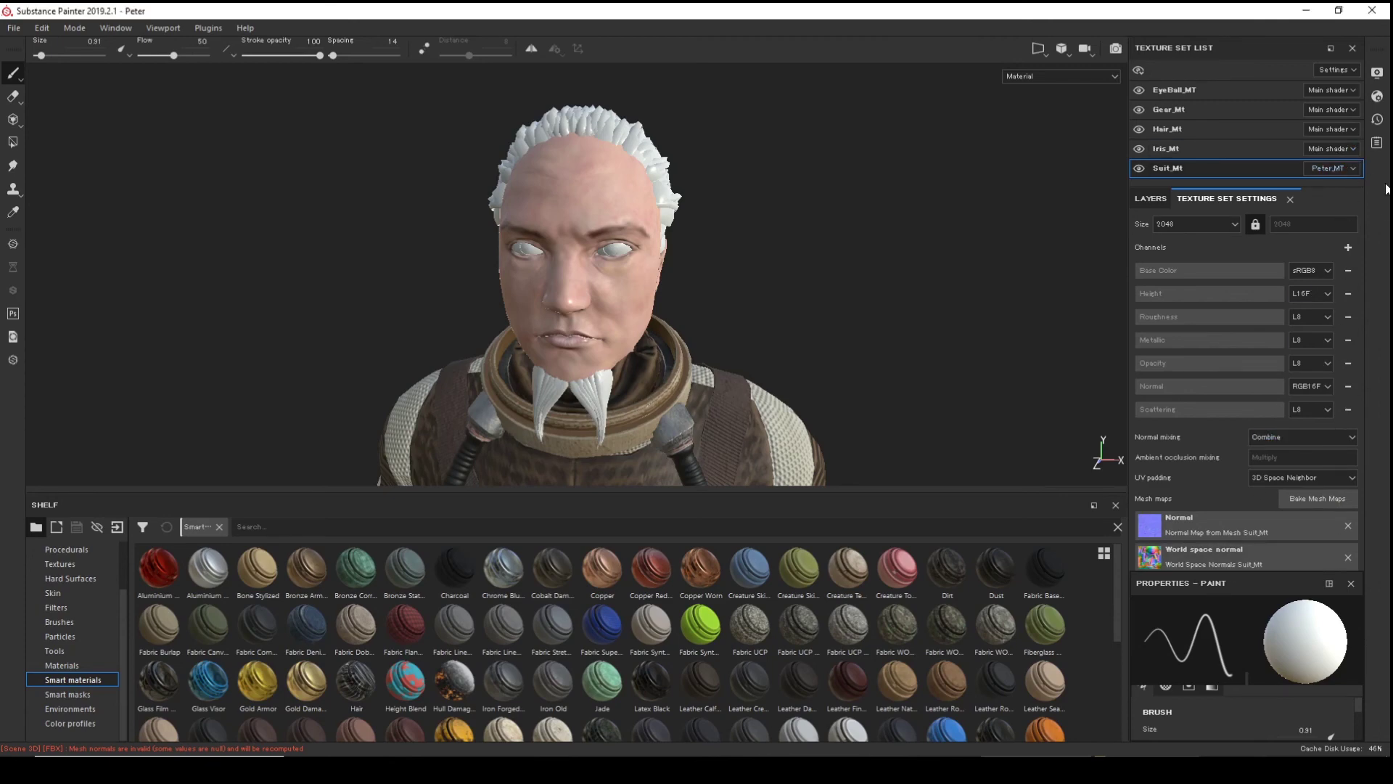
- Review the Peter_MT shader's parameters, including its subsurface scattering settings
{"action": "left_click", "coordinate": [1377, 96]}
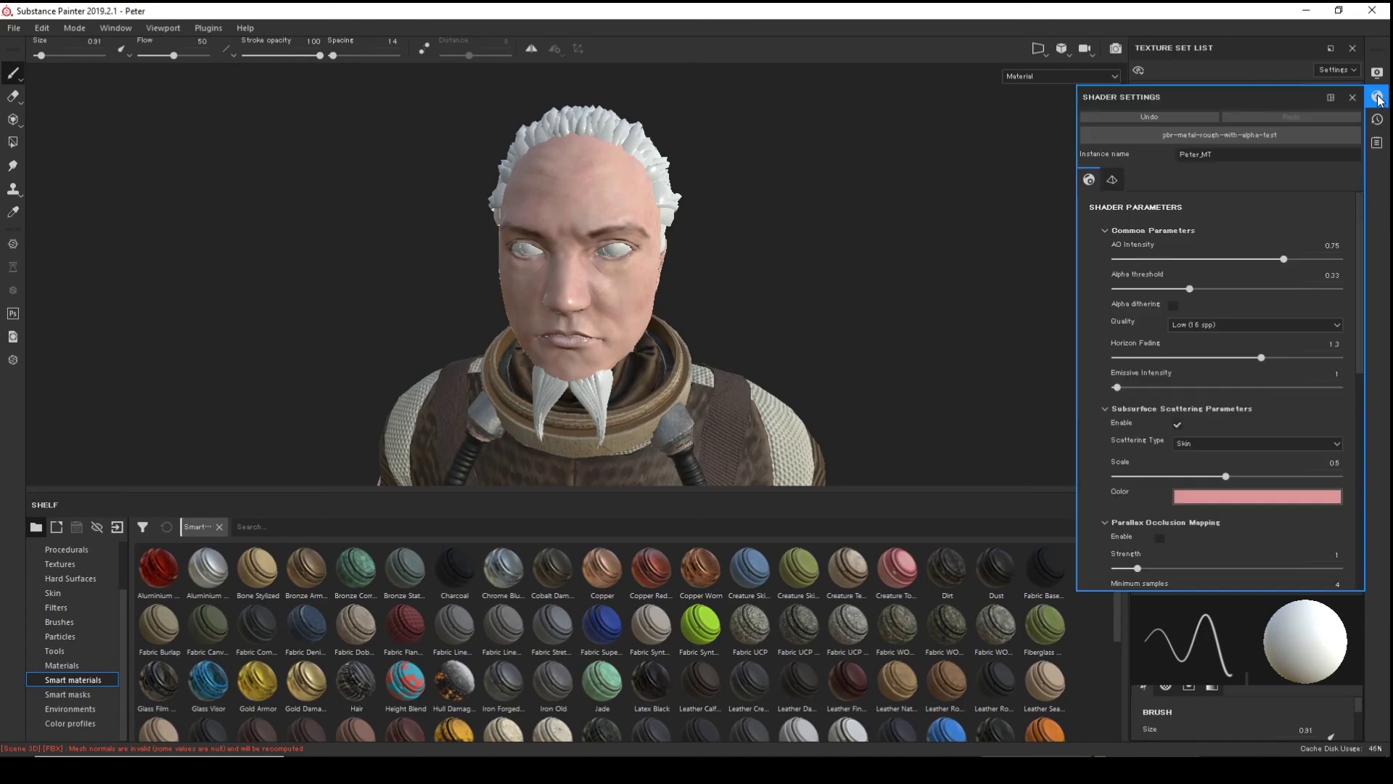
{"action": "left_click", "coordinate": [1377, 120]}
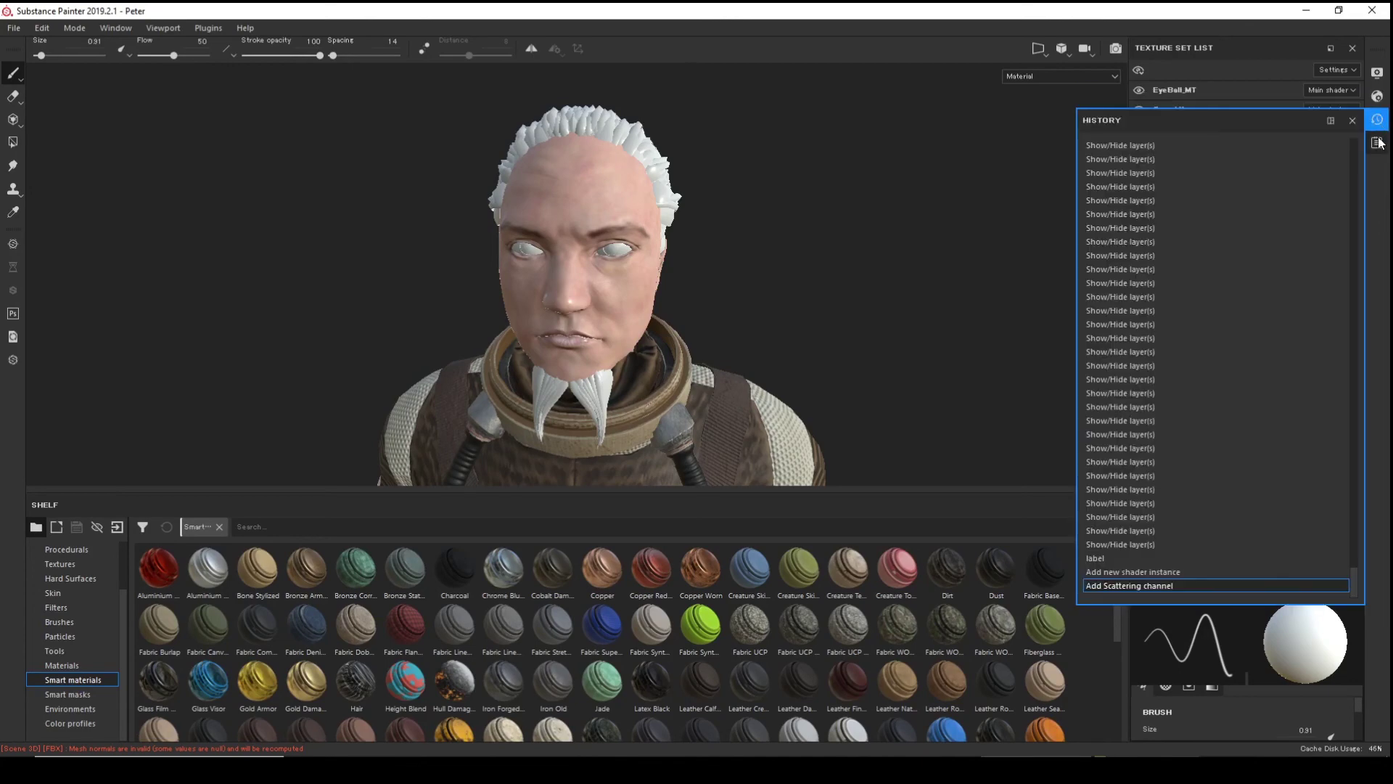
{"action": "left_click", "coordinate": [1377, 143]}
{"action": "left_click", "coordinate": [1377, 120]}
{"action": "left_click", "coordinate": [1377, 97]}
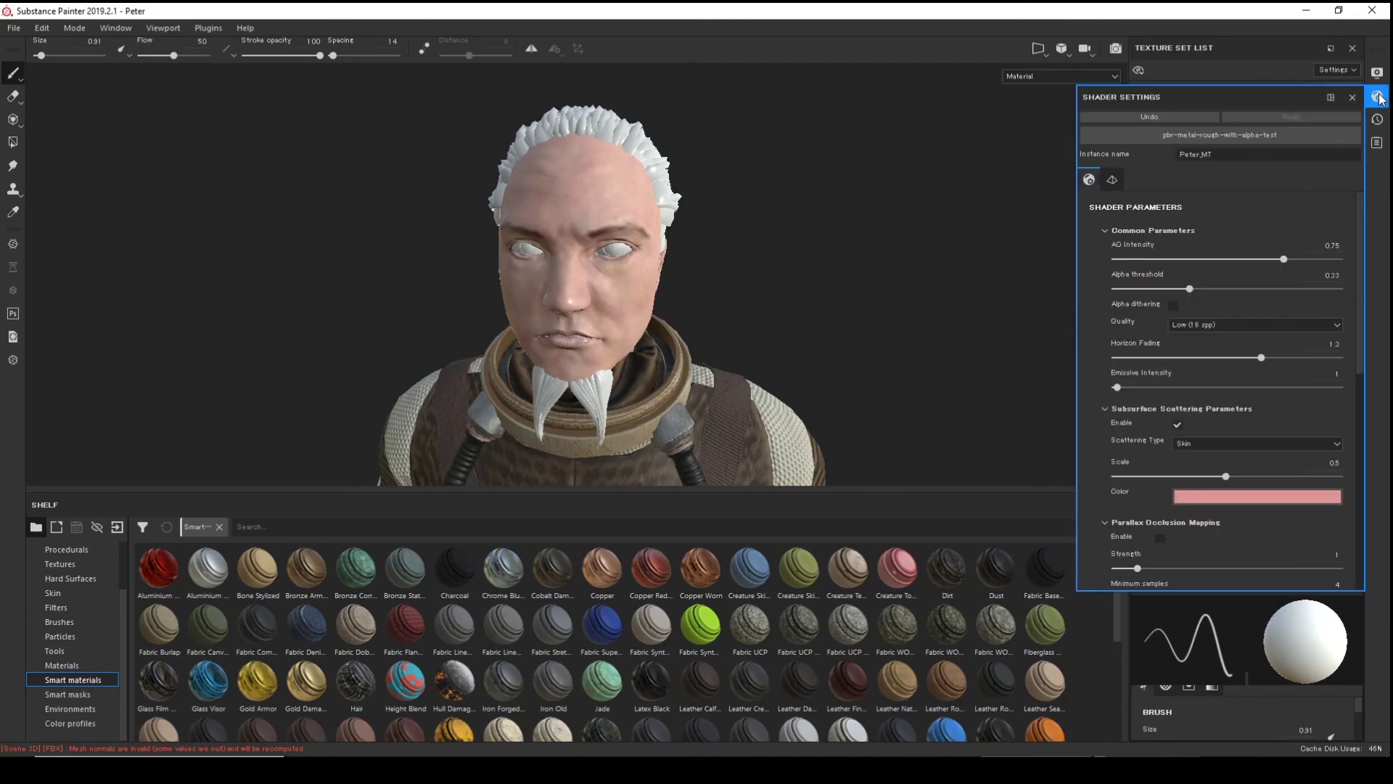
{"action": "scroll", "coordinate": [1235, 332], "scroll_direction": "down", "scroll_amount": 4}
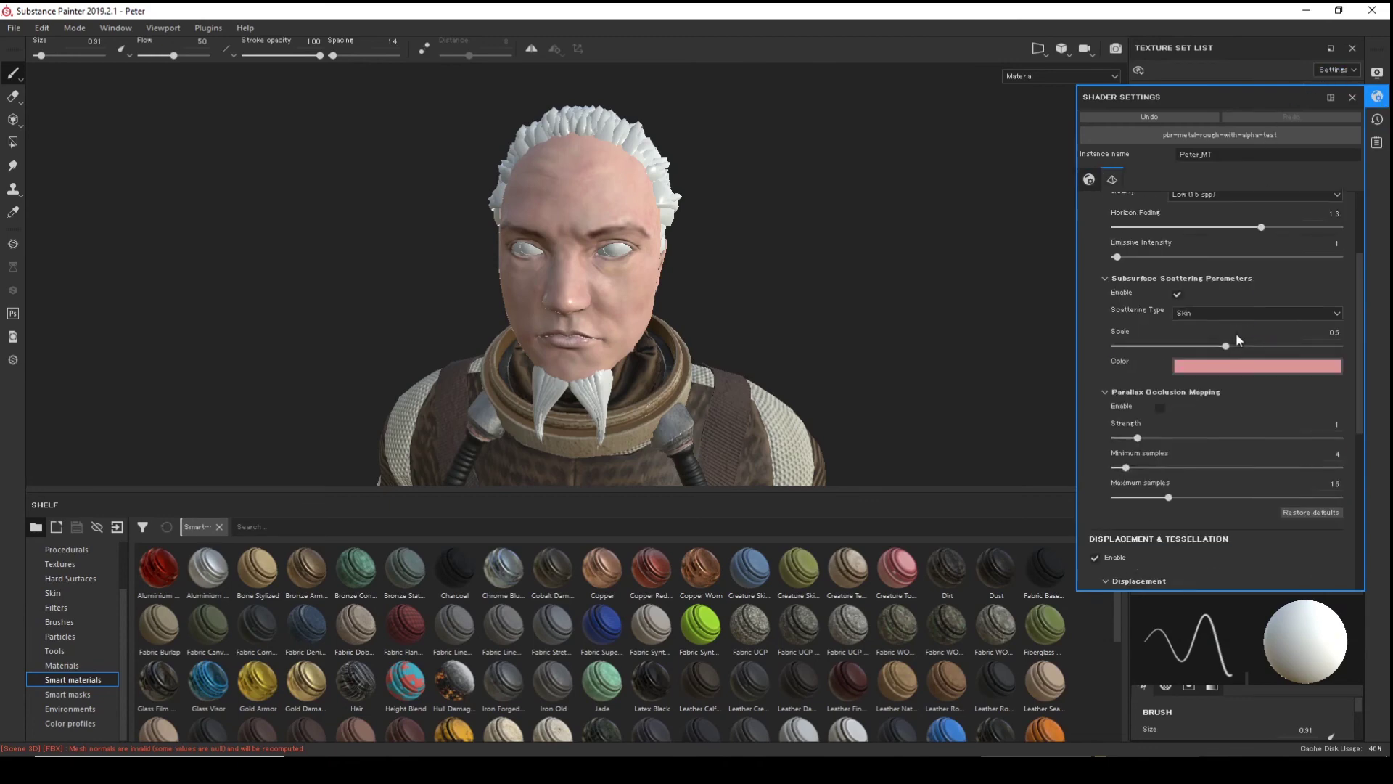
{"action": "scroll", "coordinate": [1235, 334], "scroll_direction": "up", "scroll_amount": 4}
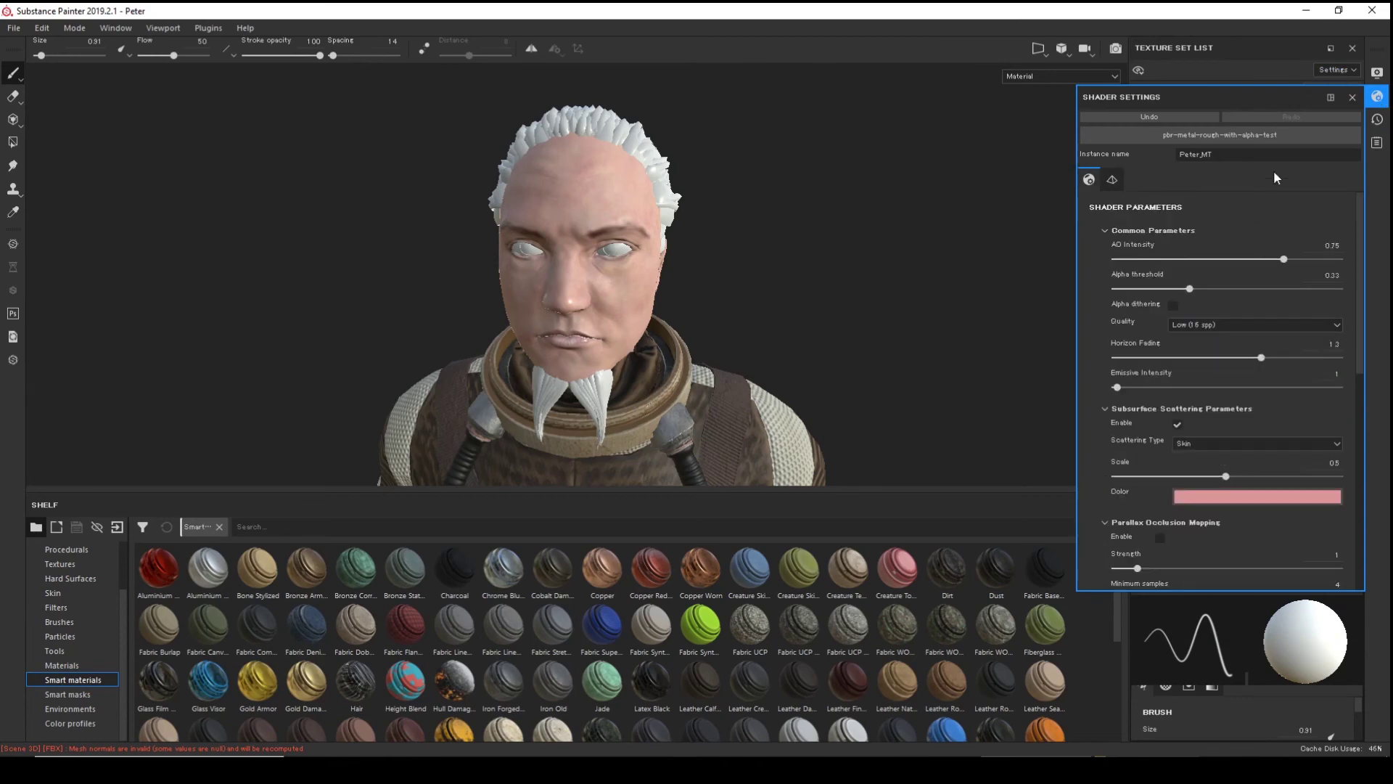
- Enable environment shadows in the viewport's display settings
{"action": "left_click", "coordinate": [1377, 97]}
{"action": "left_click", "coordinate": [1377, 72]}
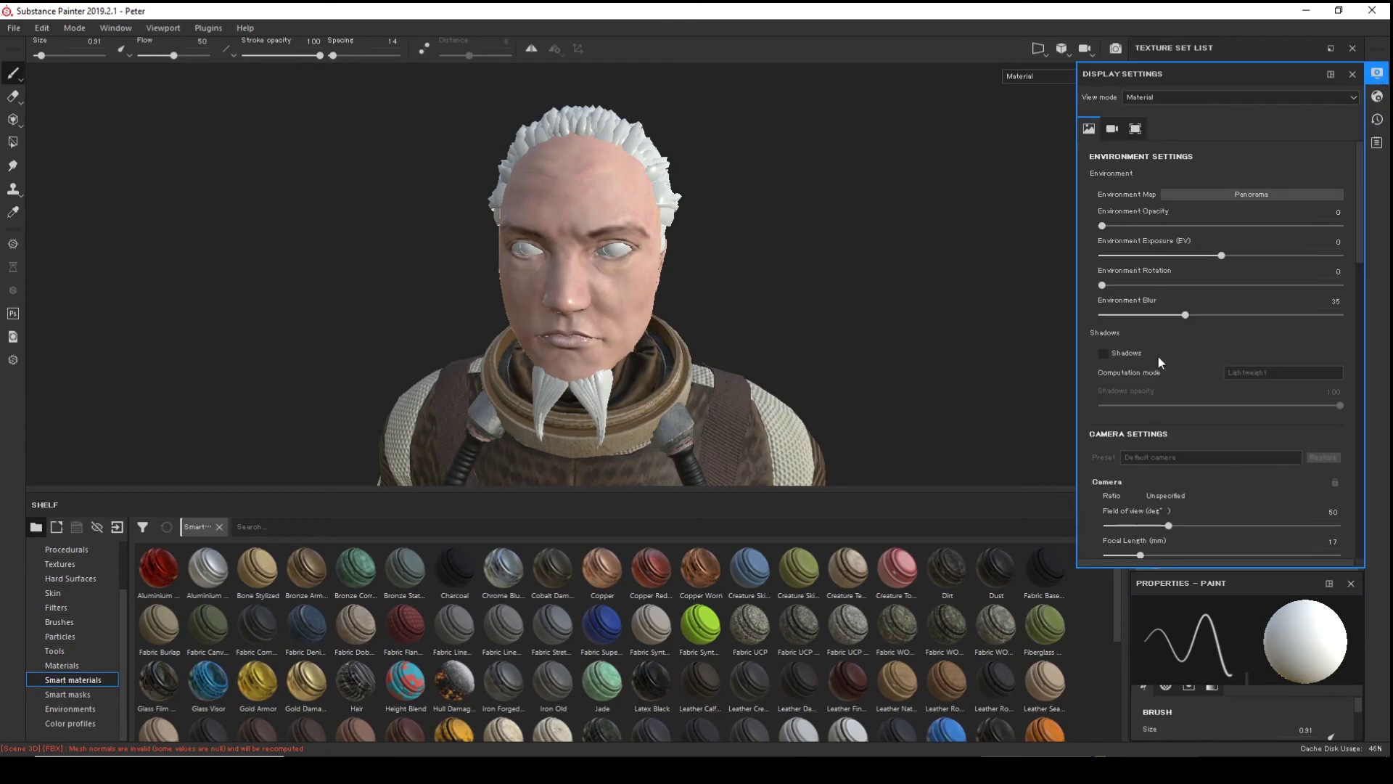
{"action": "left_click", "coordinate": [1100, 353]}
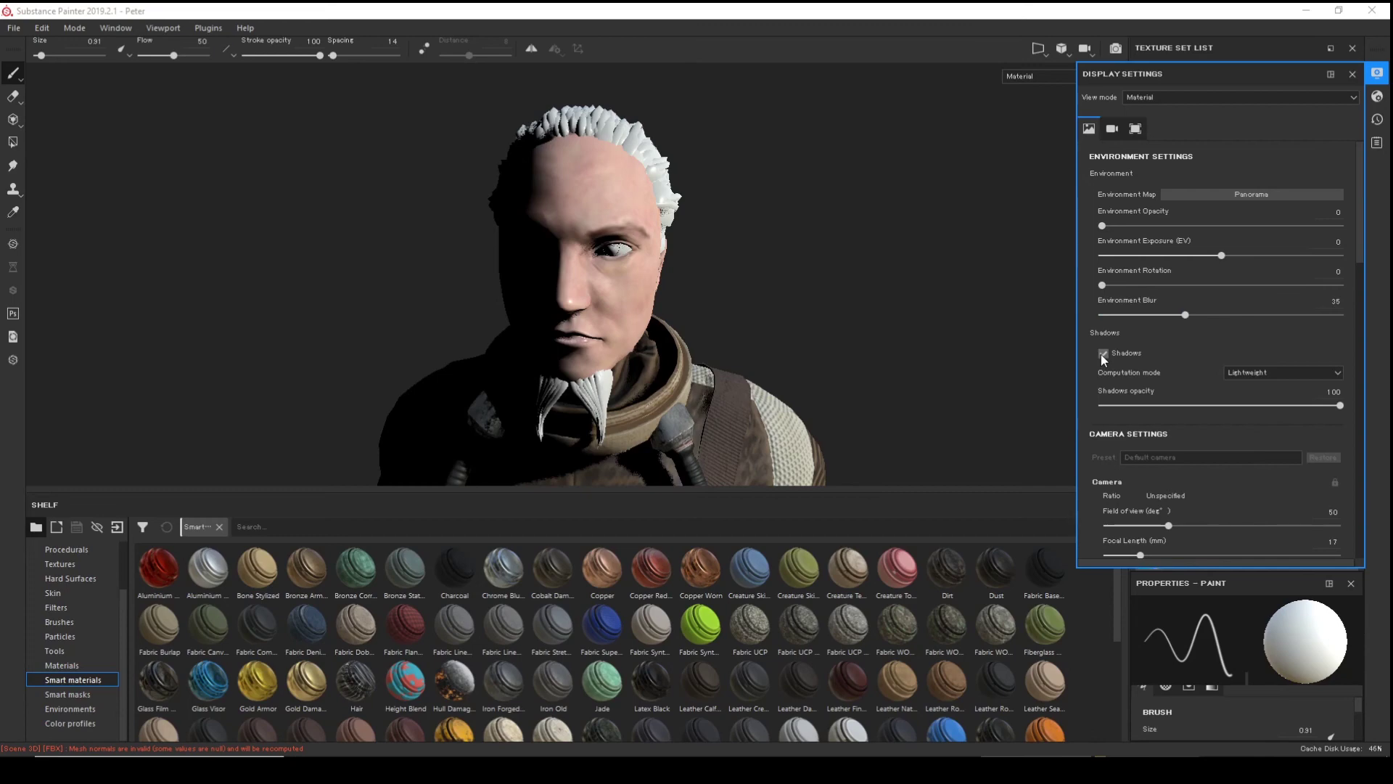
- Set the environment shadows opacity to 64 and activate subsurface scattering in the viewport's display settings
{"action": "mouse_move", "coordinate": [1340, 405]}
{"action": "left_mouse_down"}
{"action": "mouse_move", "coordinate": [1199, 404]}
{"action": "mouse_move", "coordinate": [1251, 404]}
{"action": "left_mouse_up"}
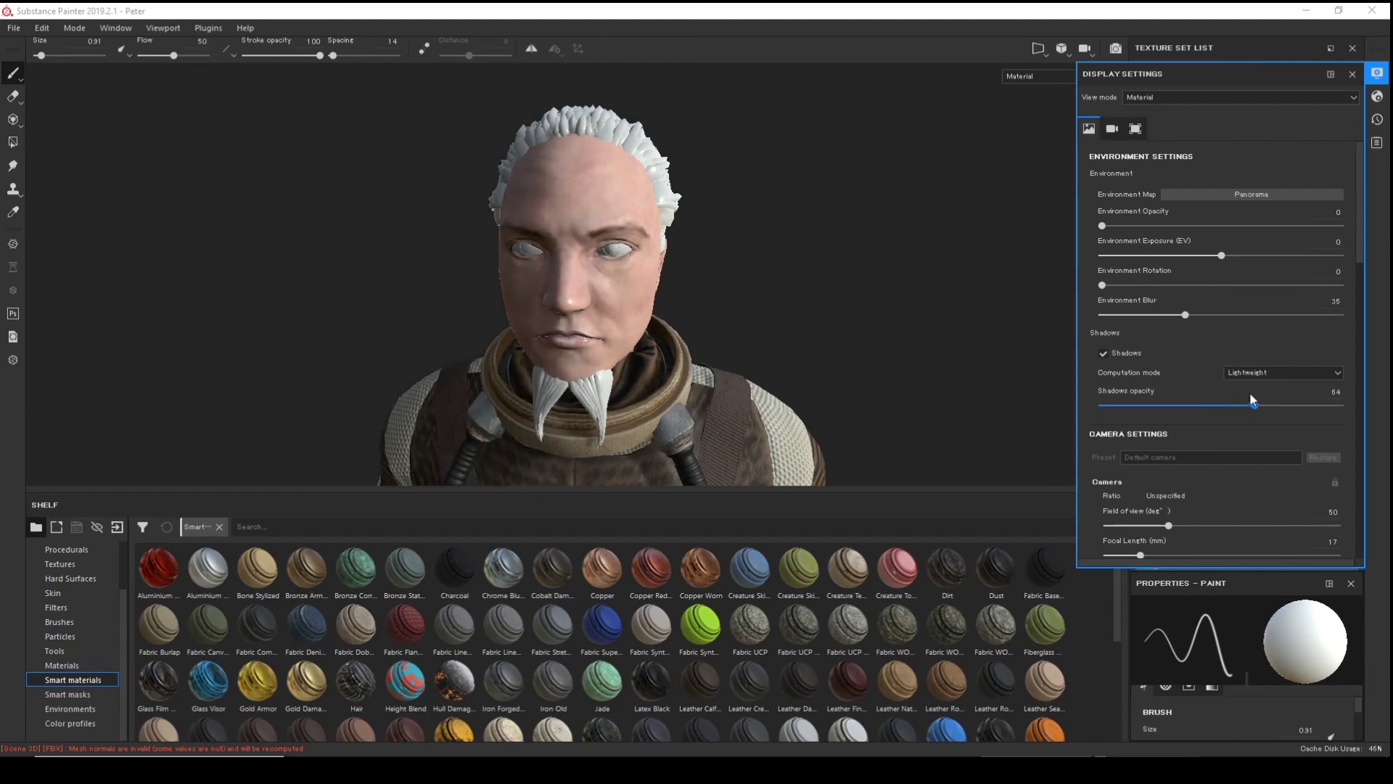
{"action": "left_click_drag", "start_coordinate": [725, 285], "coordinate": [827, 265], "text": "alt"}
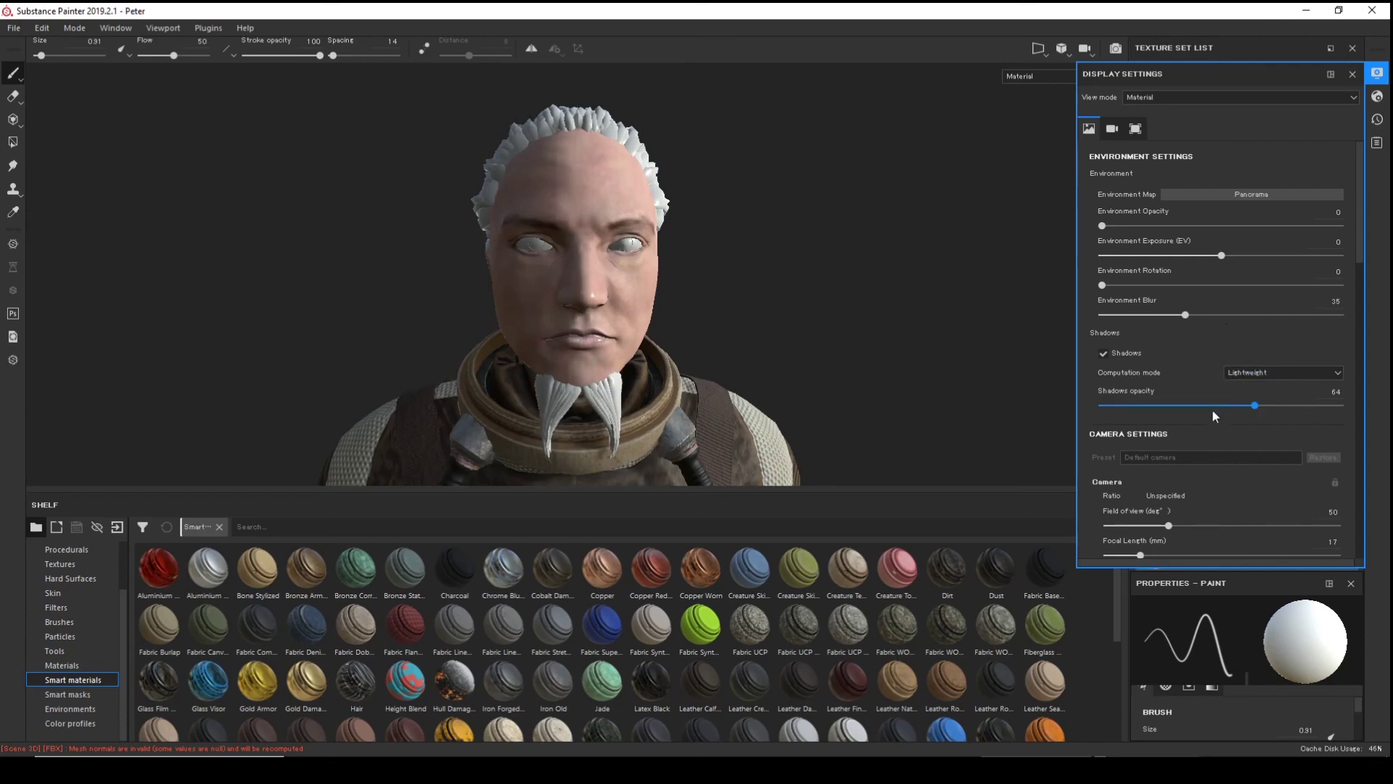
{"action": "scroll", "coordinate": [1197, 409], "scroll_direction": "down", "scroll_amount": 2}
{"action": "scroll", "coordinate": [1190, 409], "scroll_direction": "down", "scroll_amount": 10}
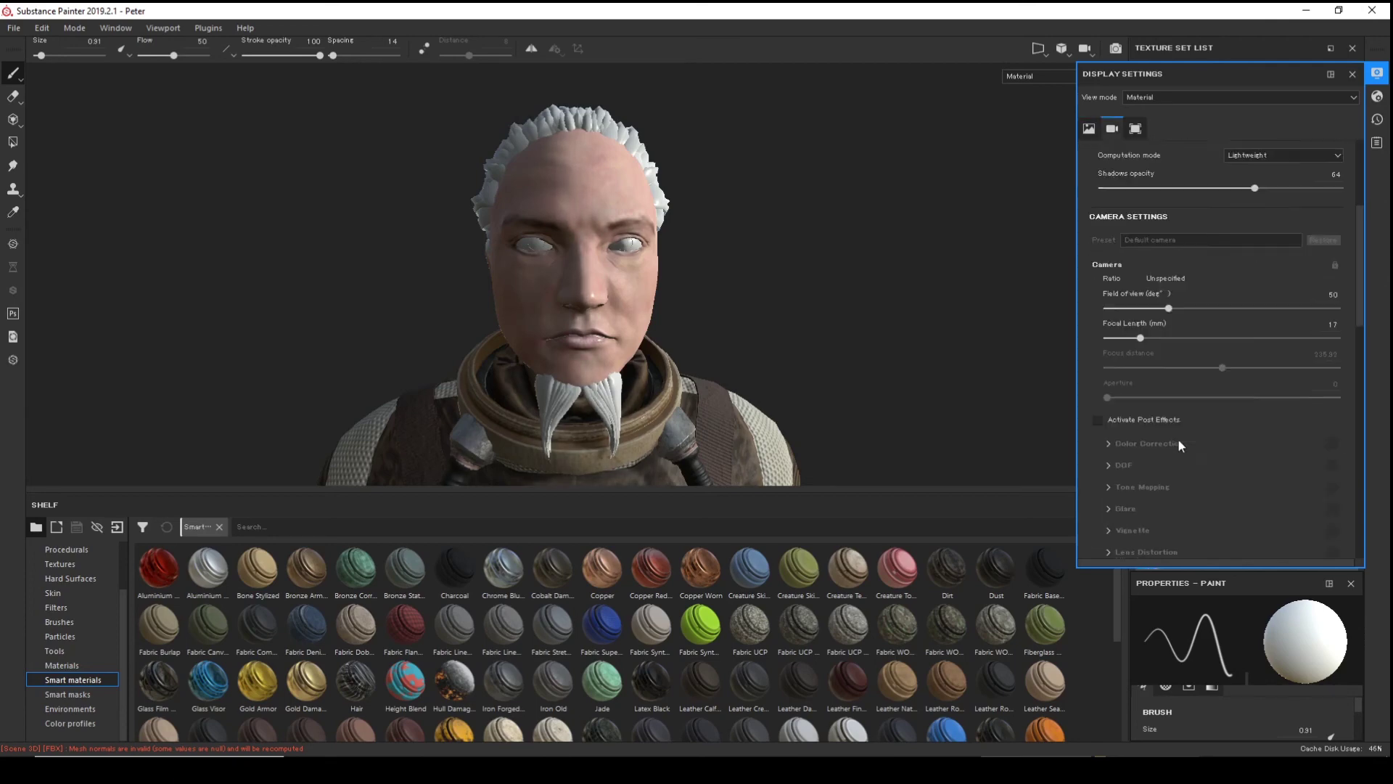
{"action": "scroll", "coordinate": [1178, 436], "scroll_direction": "down", "scroll_amount": 5}
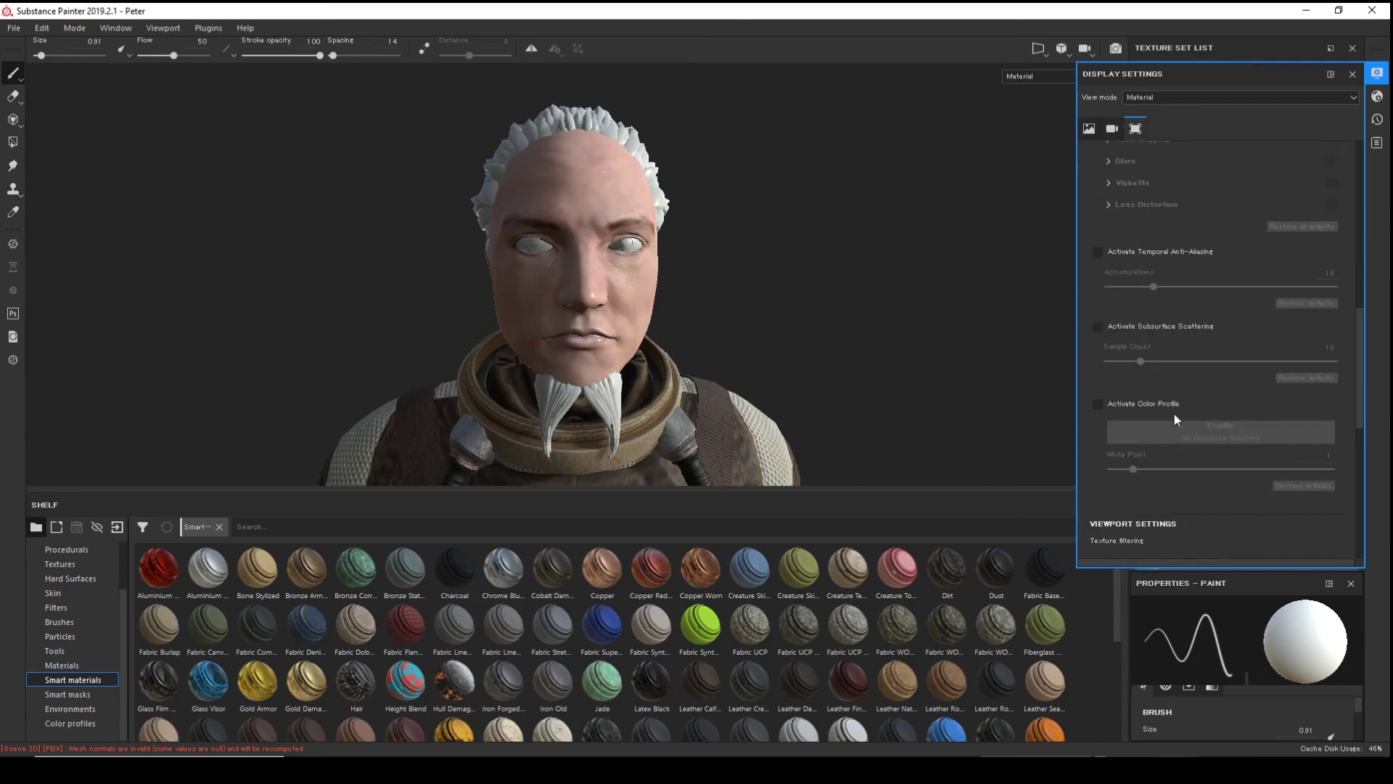
{"action": "left_click", "coordinate": [1100, 326]}
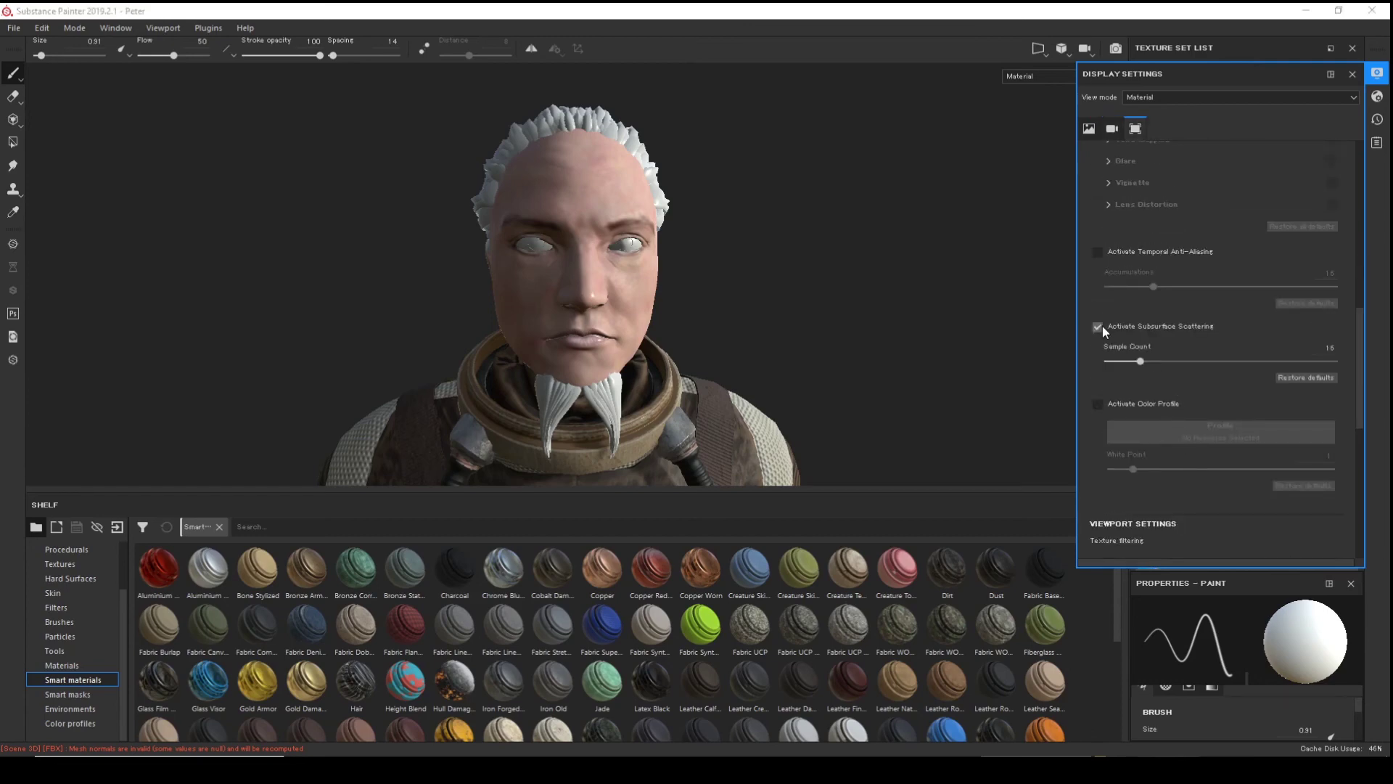
- Examine the effect of subsurface scattering on the character's face from several angles and distances
{"action": "mouse_move", "coordinate": [813, 294]}
{"action": "left_mouse_down", "text": "alt"}
{"action": "mouse_move", "coordinate": [740, 289]}
{"action": "mouse_move", "coordinate": [798, 271]}
{"action": "left_mouse_up", "text": "alt"}
{"action": "right_click_drag", "start_coordinate": [797, 271], "coordinate": [790, 294], "text": "alt"}
{"action": "left_click_drag", "start_coordinate": [927, 342], "coordinate": [668, 311], "text": "alt"}
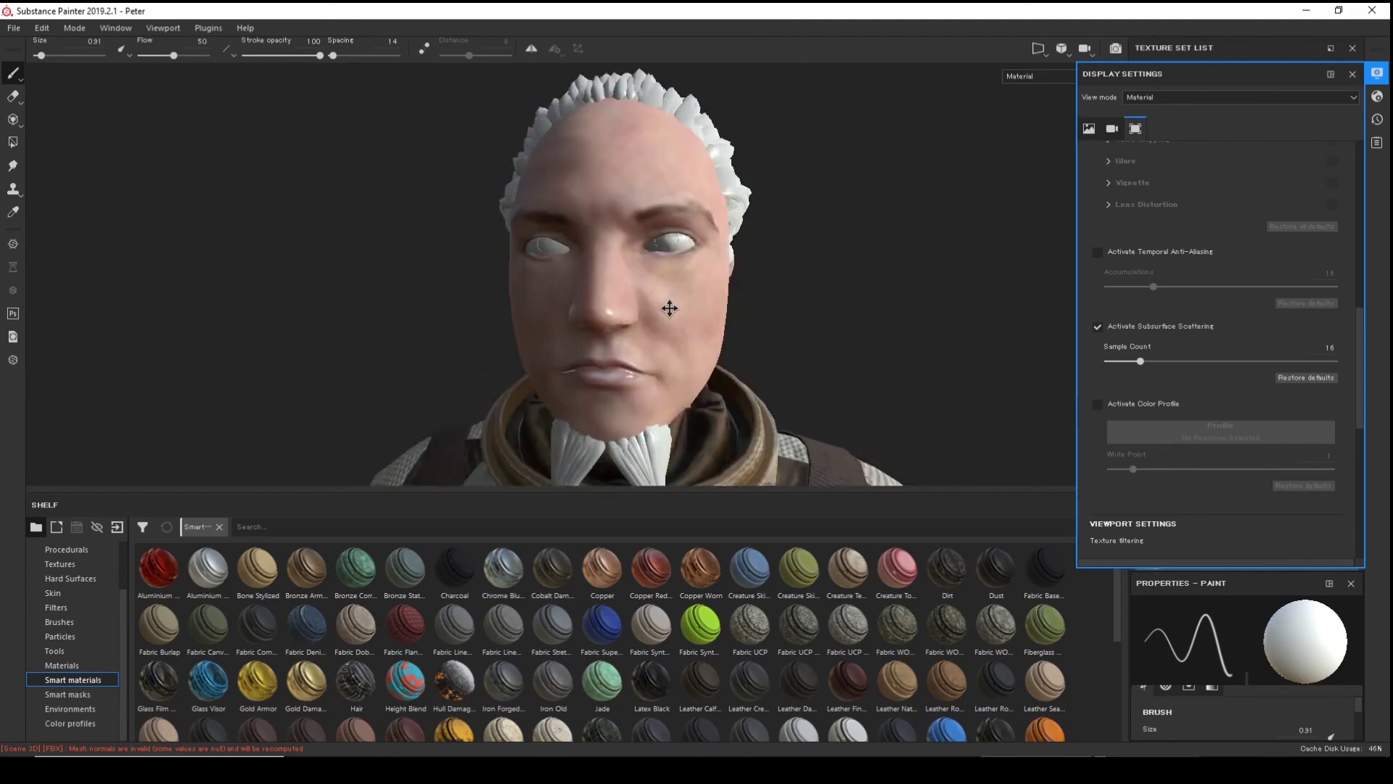
{"action": "right_click_drag", "start_coordinate": [668, 311], "coordinate": [928, 369], "text": "alt"}
{"action": "left_click_drag", "start_coordinate": [929, 368], "coordinate": [555, 141], "text": "alt"}
{"action": "middle_click_drag", "start_coordinate": [555, 141], "coordinate": [555, 51], "text": "alt"}
{"action": "right_click_drag", "start_coordinate": [555, 51], "coordinate": [711, 305], "text": "alt"}
{"action": "left_click_drag", "start_coordinate": [711, 305], "coordinate": [808, 320], "text": "alt"}
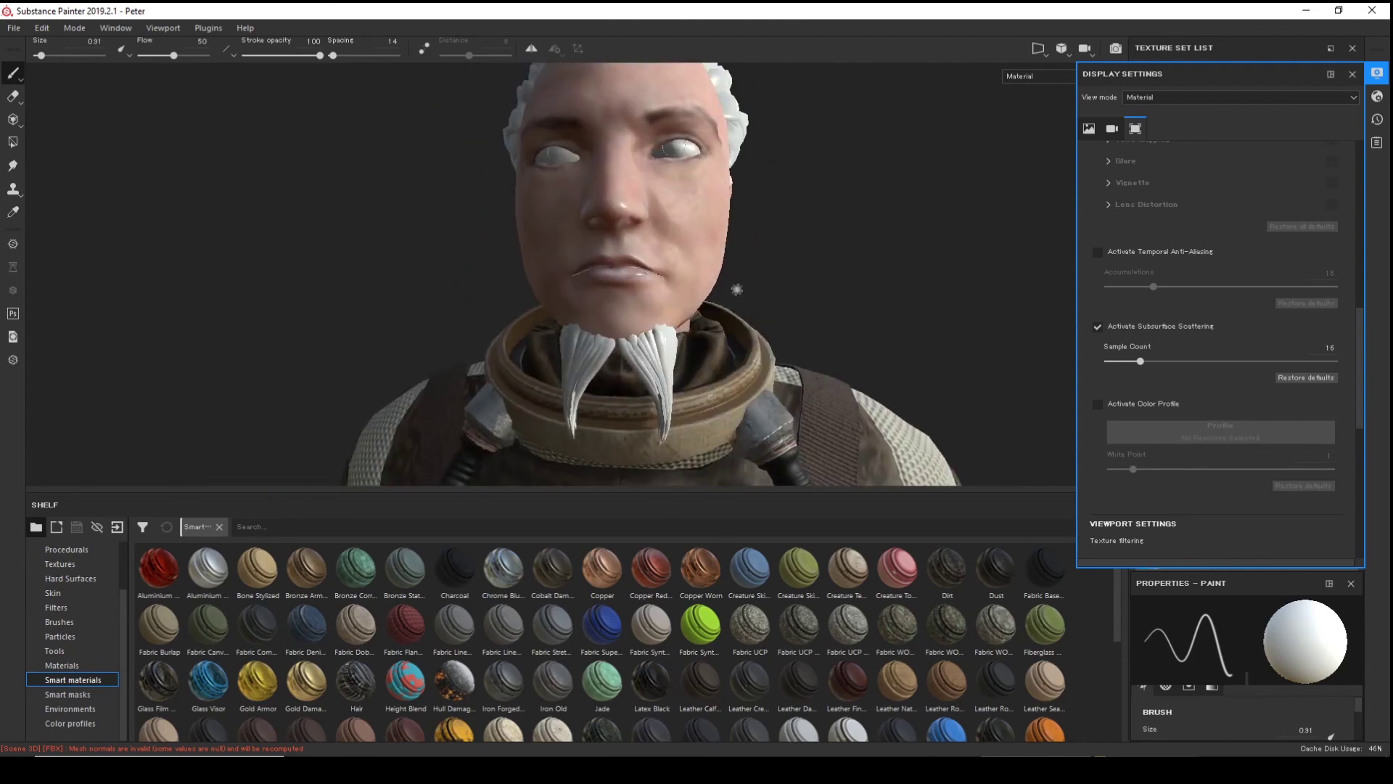
{"action": "scroll", "coordinate": [744, 267], "scroll_direction": "up", "scroll_amount": 3}
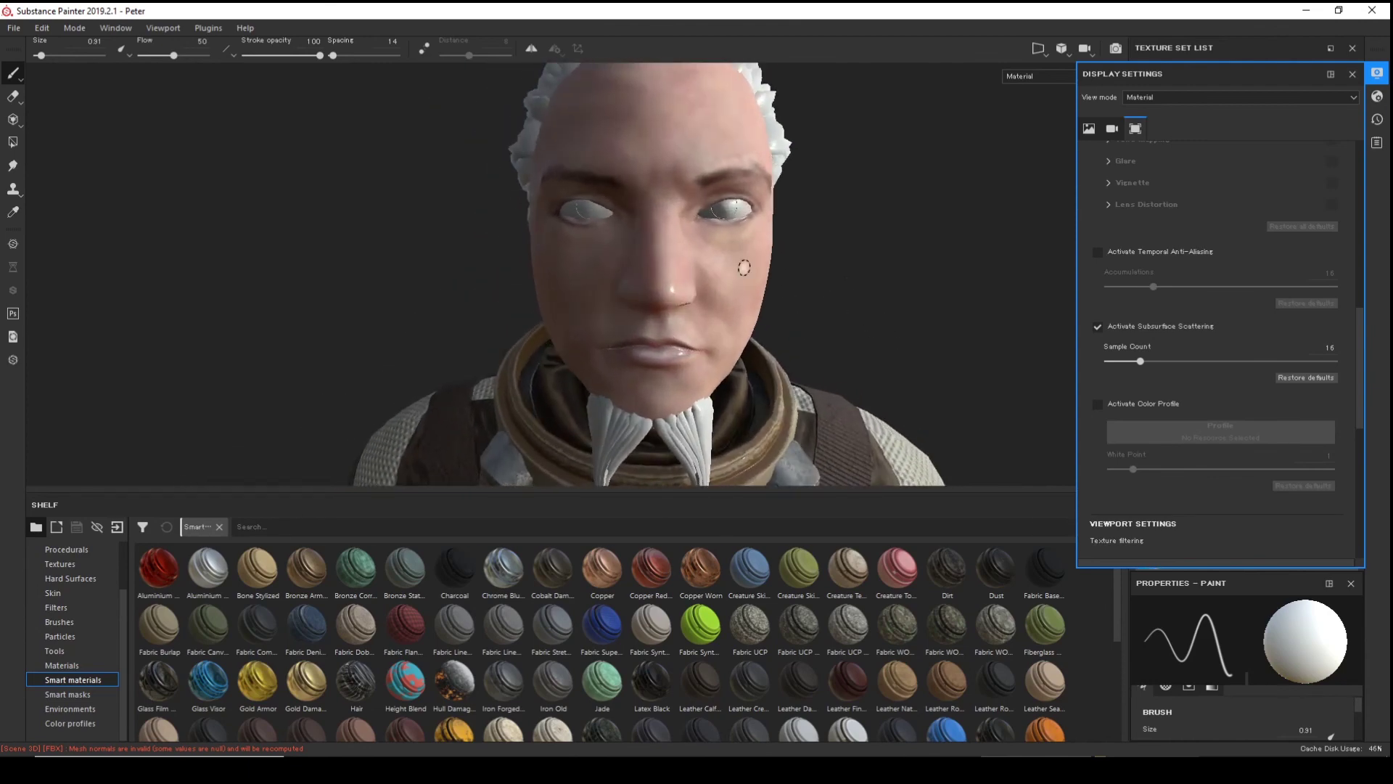
{"action": "left_click_drag", "start_coordinate": [803, 212], "coordinate": [766, 261], "text": "alt"}
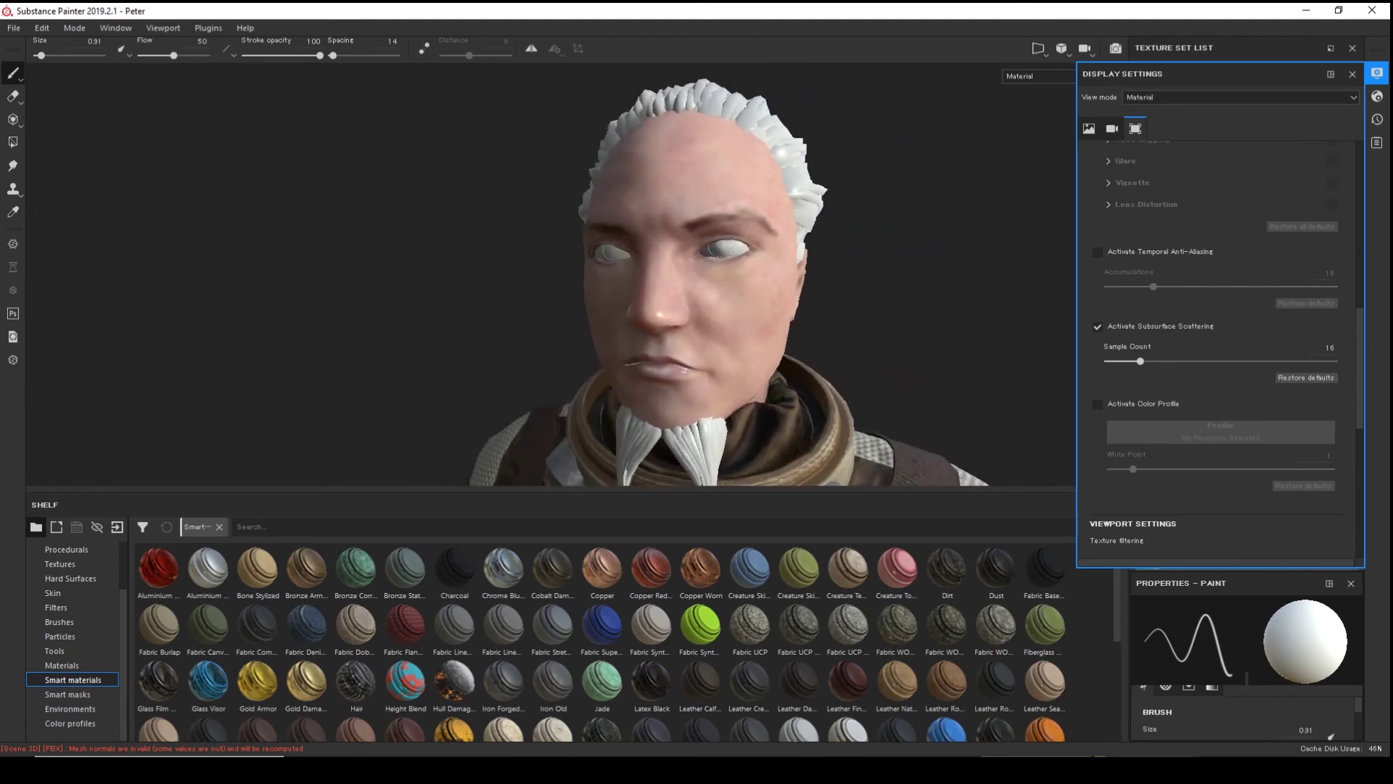
{"action": "left_click", "coordinate": [1089, 129]}
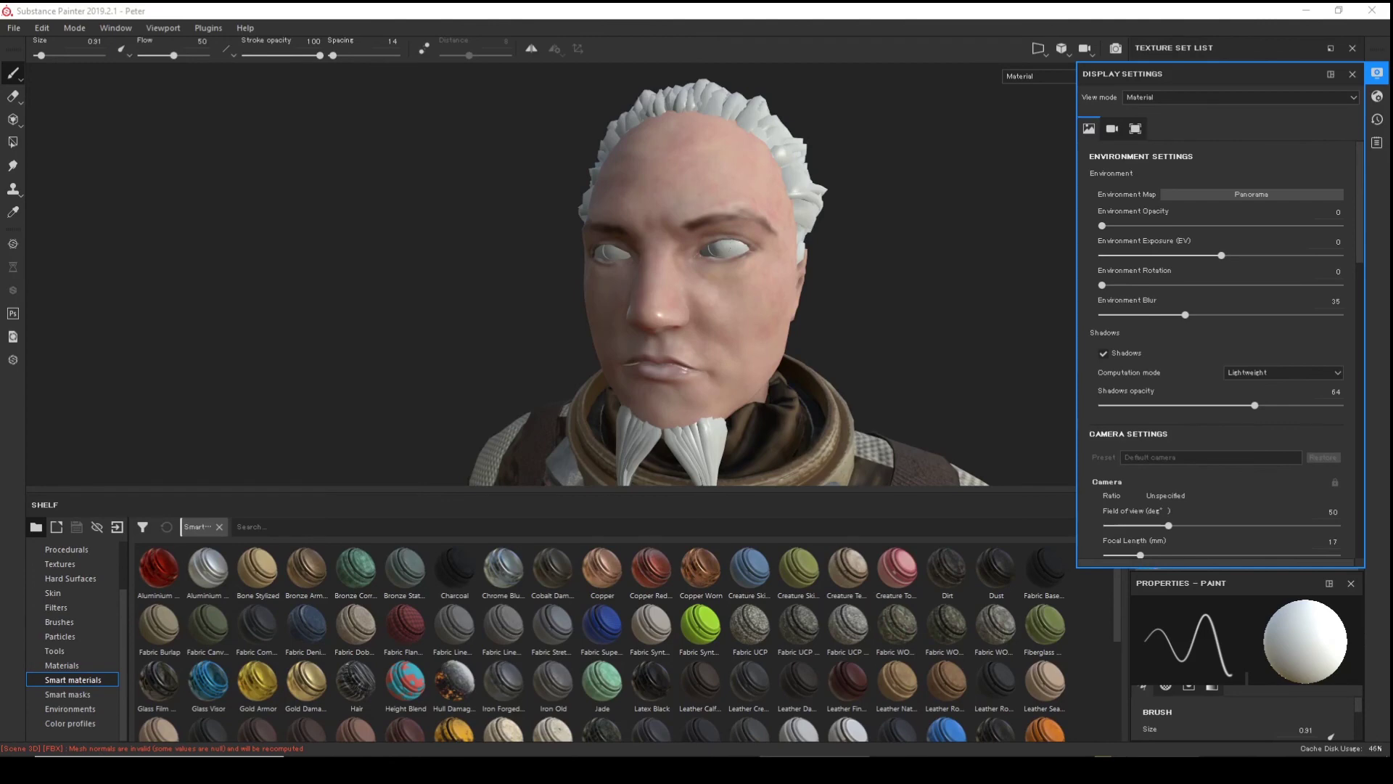
{"action": "left_click_drag", "start_coordinate": [792, 349], "coordinate": [880, 283], "text": "alt"}
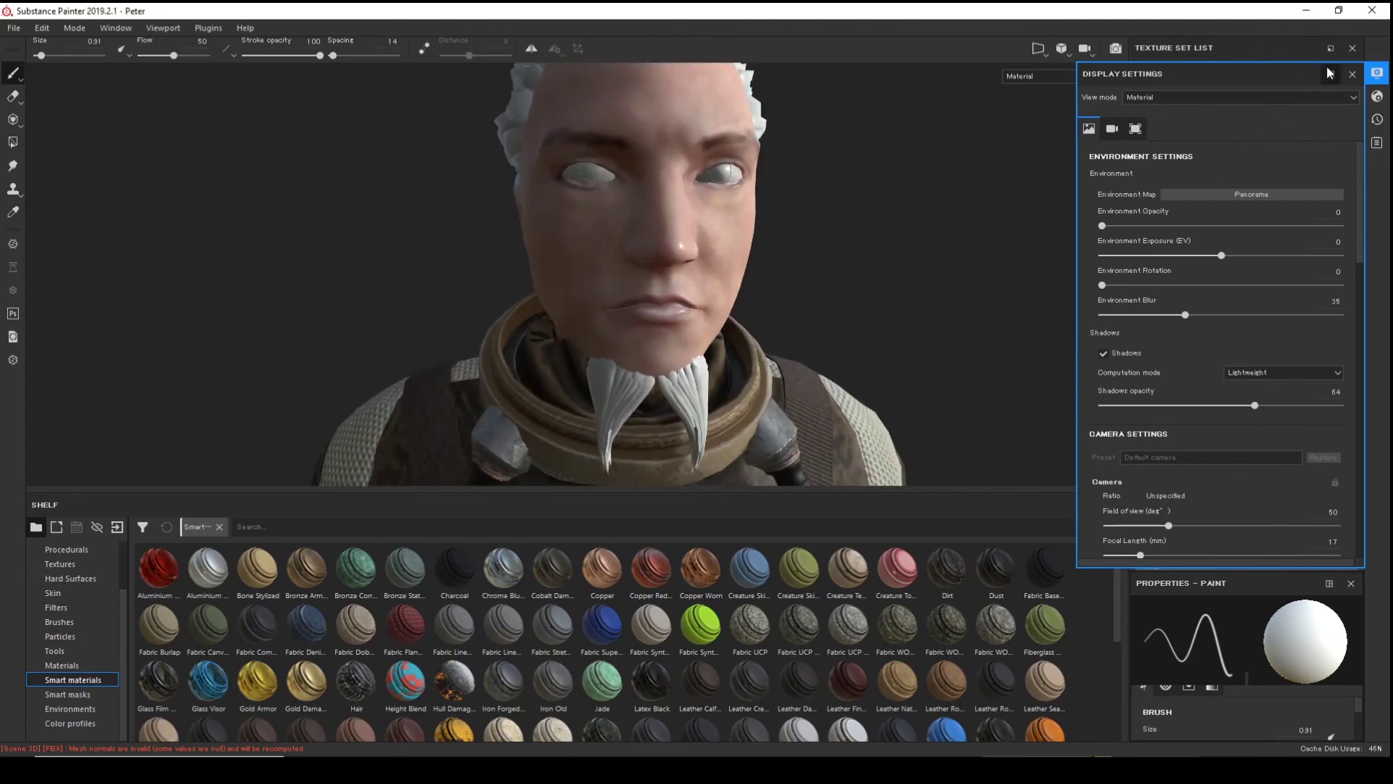
- Close the display settings and inspect the skin shading on the nose, cheek and ear up close
{"action": "left_click", "coordinate": [1352, 75]}
{"action": "left_click_drag", "start_coordinate": [818, 205], "coordinate": [636, 298], "text": "alt"}
{"action": "left_click_drag", "start_coordinate": [413, 303], "coordinate": [649, 198], "text": "alt"}
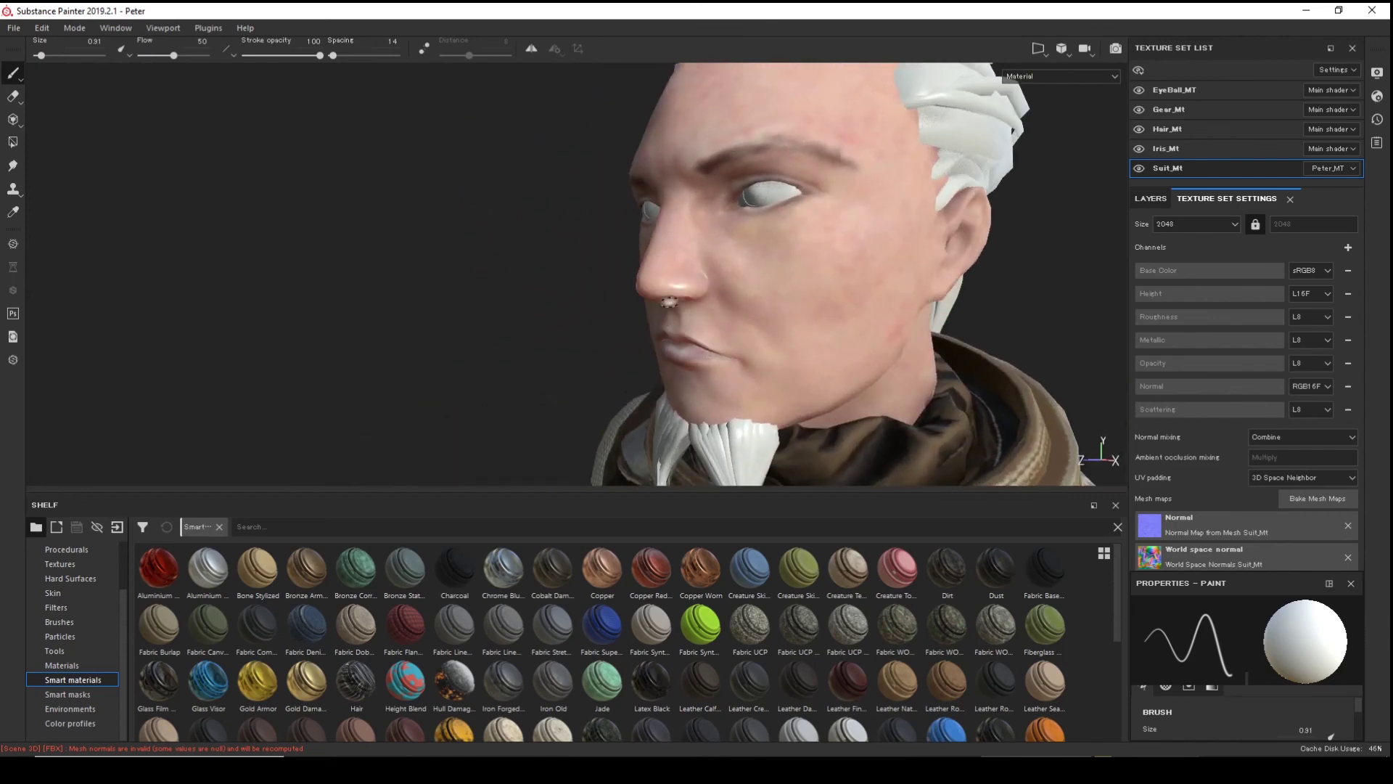
{"action": "left_click_drag", "start_coordinate": [575, 295], "coordinate": [787, 236], "text": "alt"}
{"action": "mouse_move", "coordinate": [858, 294]}
{"action": "left_mouse_down", "text": "alt"}
{"action": "mouse_move", "coordinate": [610, 276]}
{"action": "mouse_move", "coordinate": [634, 262]}
{"action": "mouse_move", "coordinate": [806, 318]}
{"action": "mouse_move", "coordinate": [921, 311]}
{"action": "mouse_move", "coordinate": [766, 289]}
{"action": "left_mouse_up", "text": "alt"}
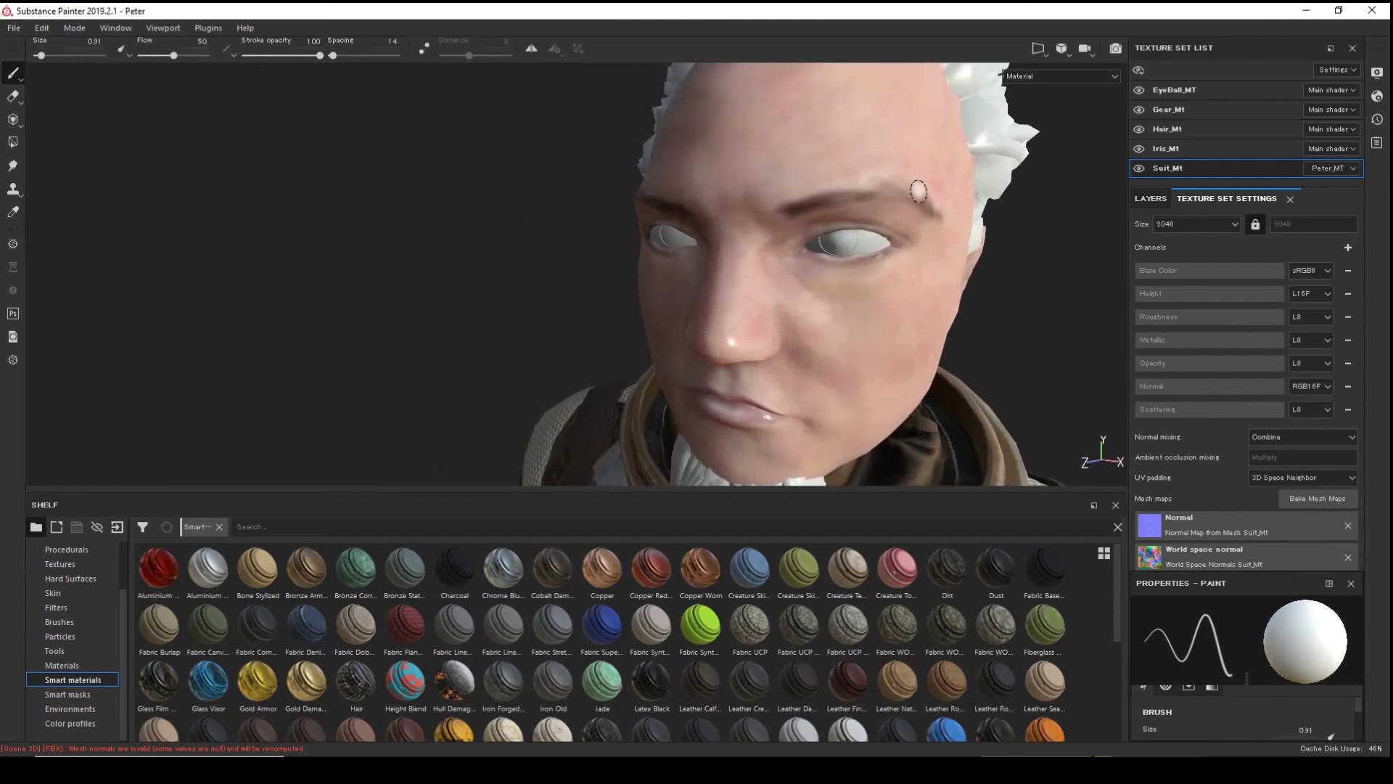
{"action": "mouse_move", "coordinate": [863, 300]}
{"action": "left_mouse_down", "text": "alt"}
{"action": "mouse_move", "coordinate": [743, 298]}
{"action": "mouse_move", "coordinate": [600, 271]}
{"action": "mouse_move", "coordinate": [742, 289]}
{"action": "left_mouse_up", "text": "alt"}
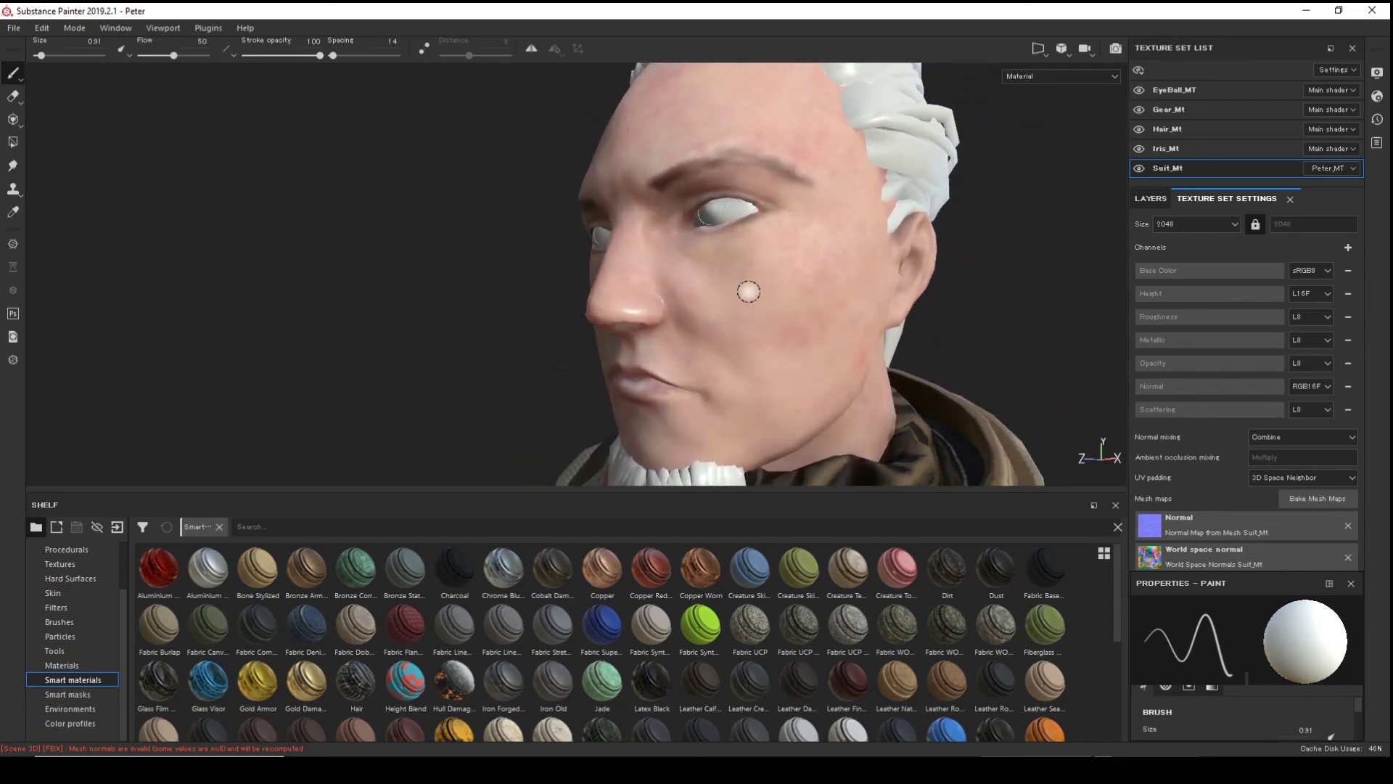
{"action": "left_click_drag", "start_coordinate": [310, 281], "coordinate": [973, 333], "text": "alt"}
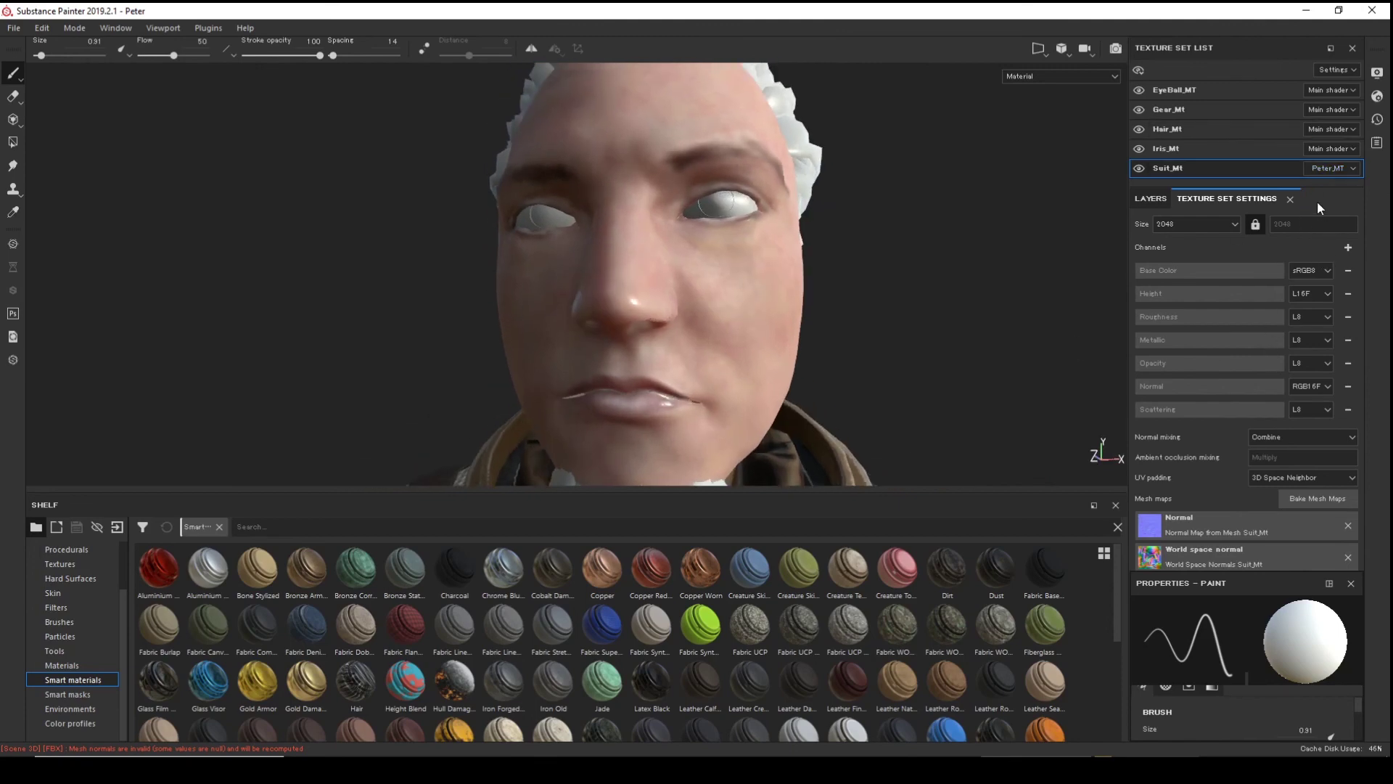
- Add a fill layer above the MainRoughness folder and keep only its scattering channel enabled
{"action": "left_click", "coordinate": [1152, 198]}
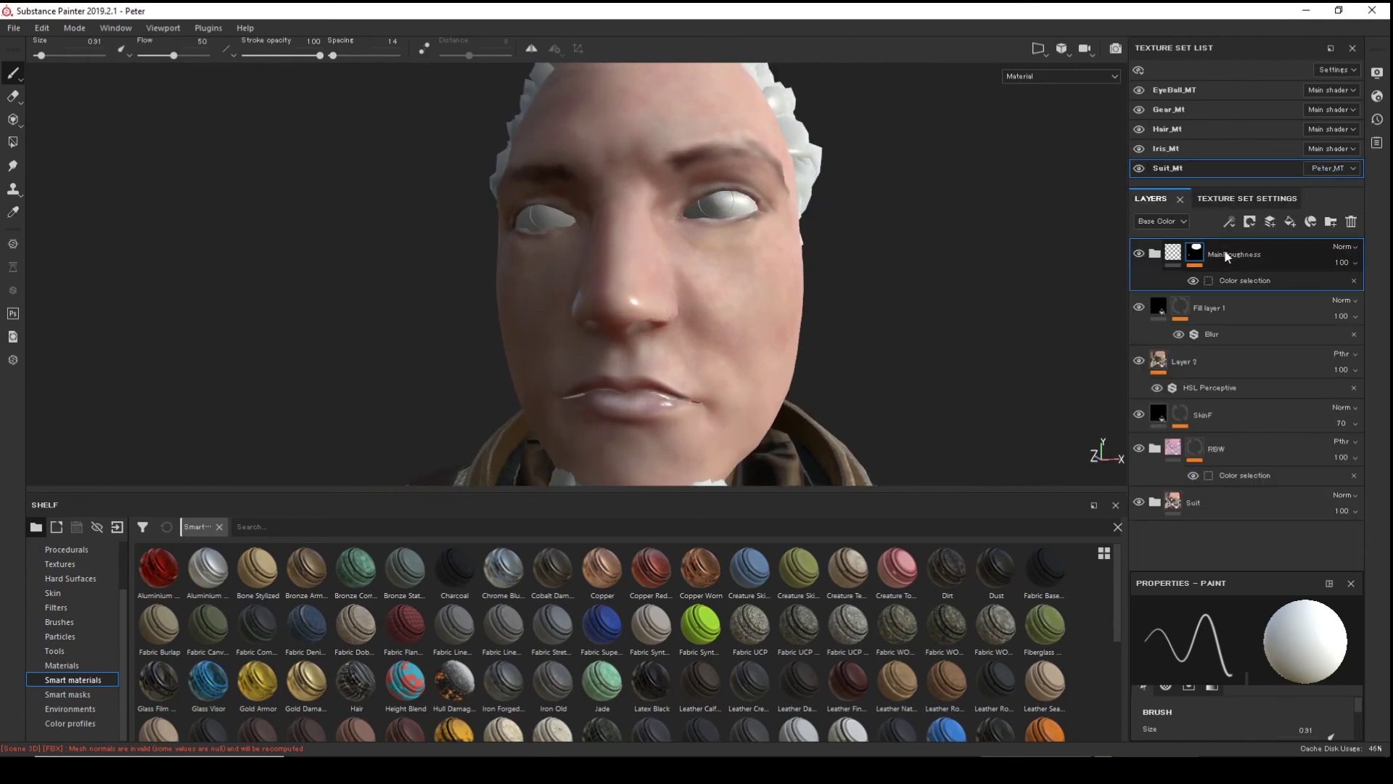
{"action": "left_click", "coordinate": [1290, 222]}
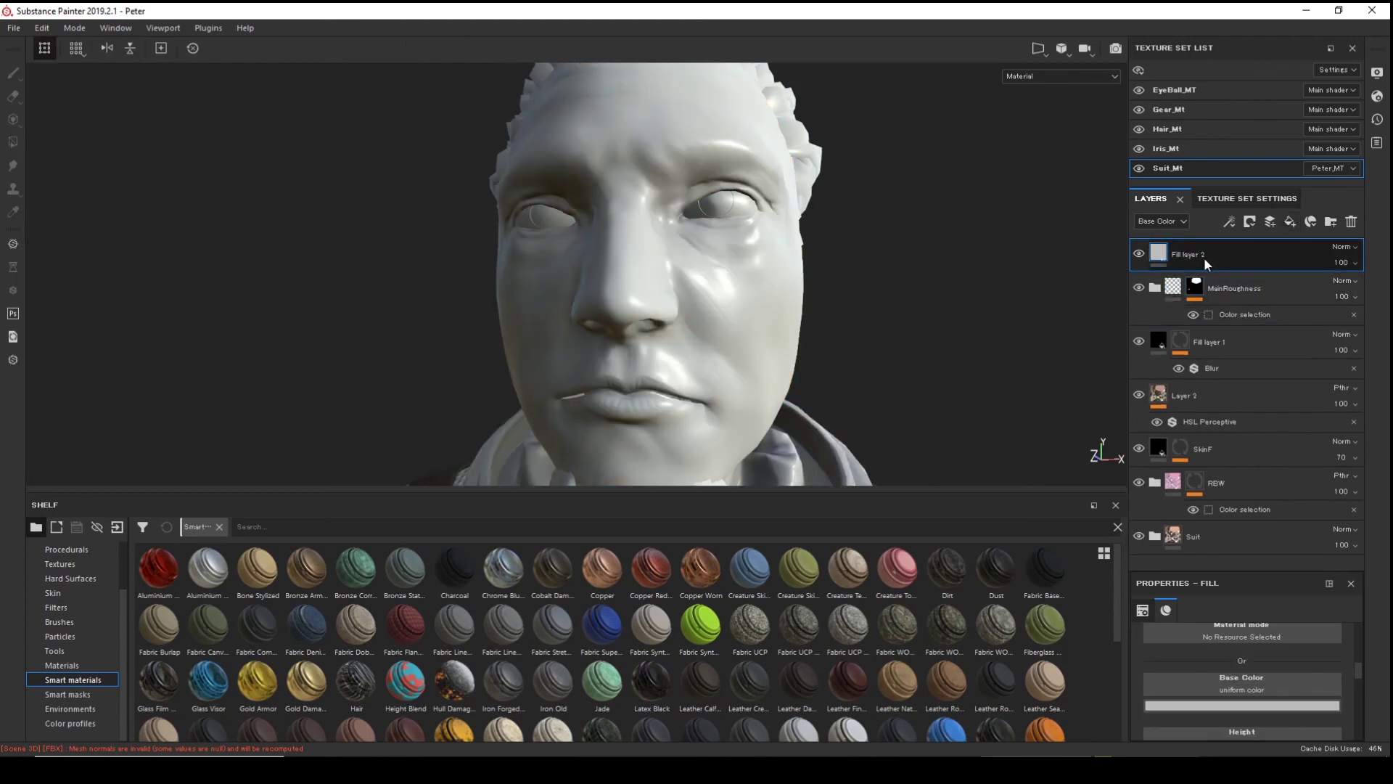
{"action": "scroll", "coordinate": [1242, 711], "scroll_direction": "down", "scroll_amount": 5}
{"action": "scroll", "coordinate": [1242, 707], "scroll_direction": "up", "scroll_amount": 3}
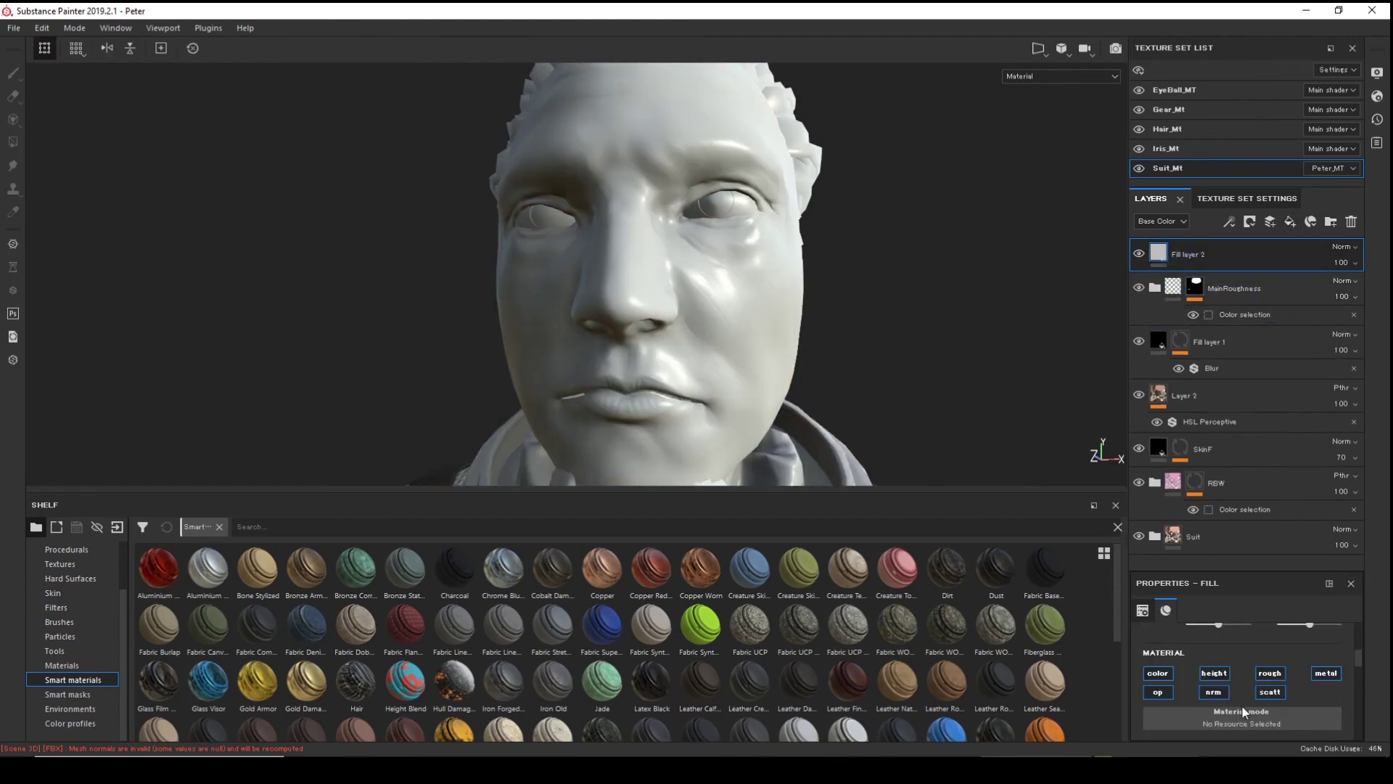
{"action": "left_click", "coordinate": [1160, 674]}
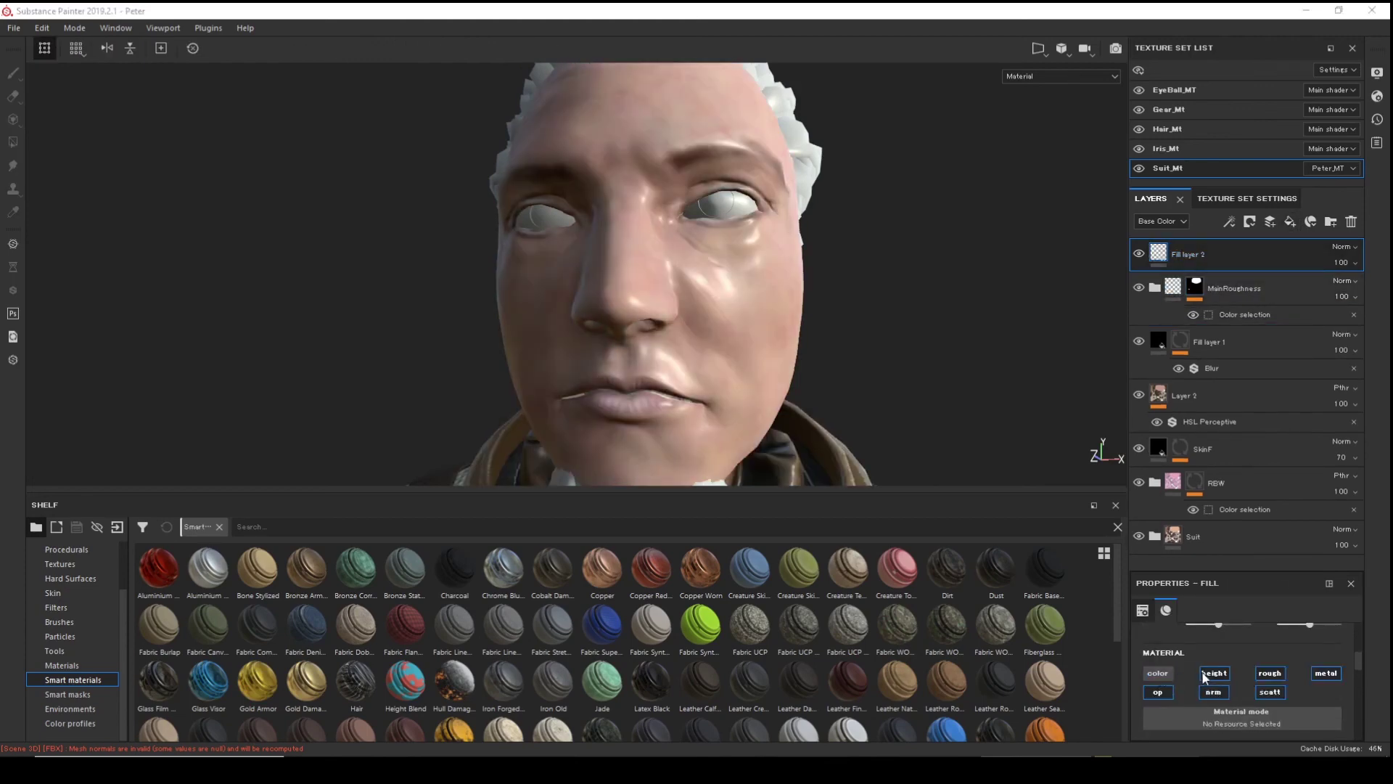
{"action": "left_click", "coordinate": [1266, 674]}
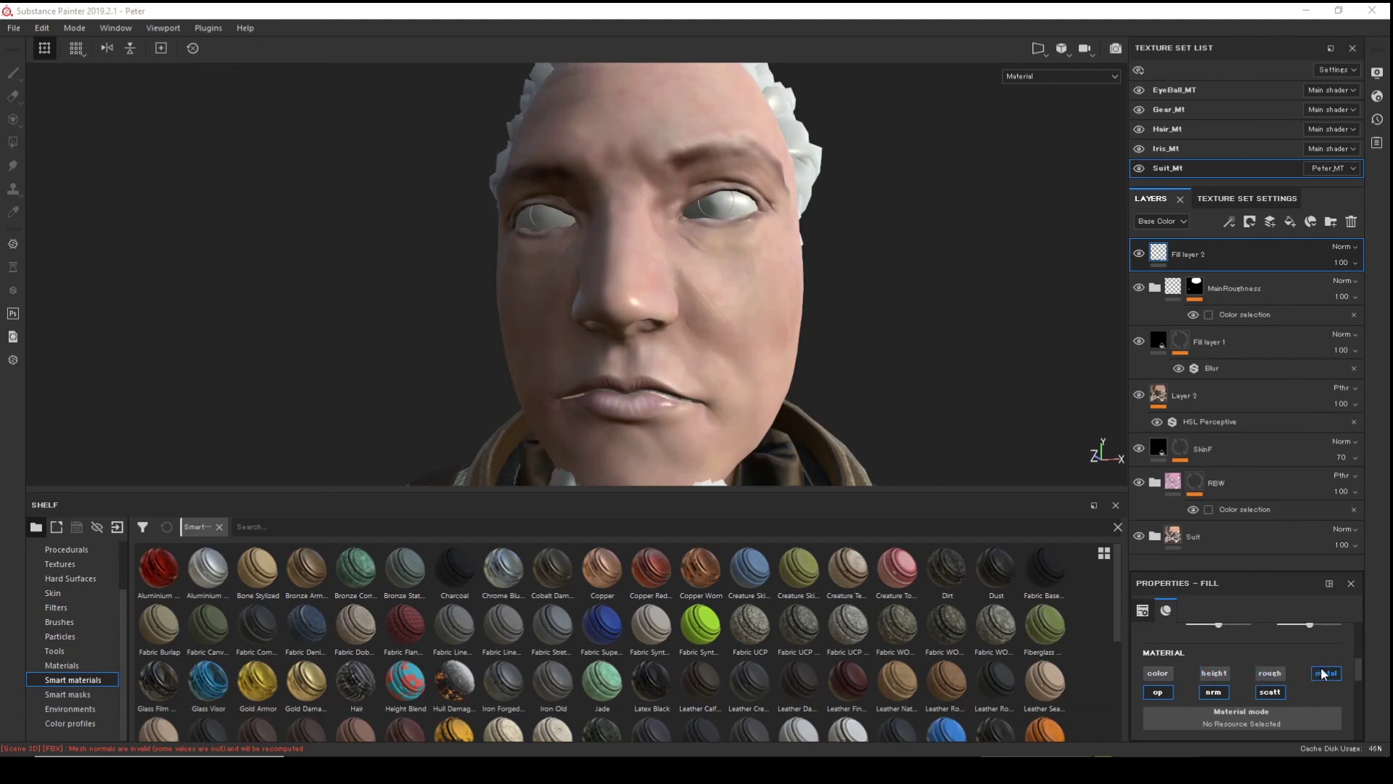
{"action": "left_click", "coordinate": [1219, 692]}
{"action": "left_click", "coordinate": [1158, 693]}
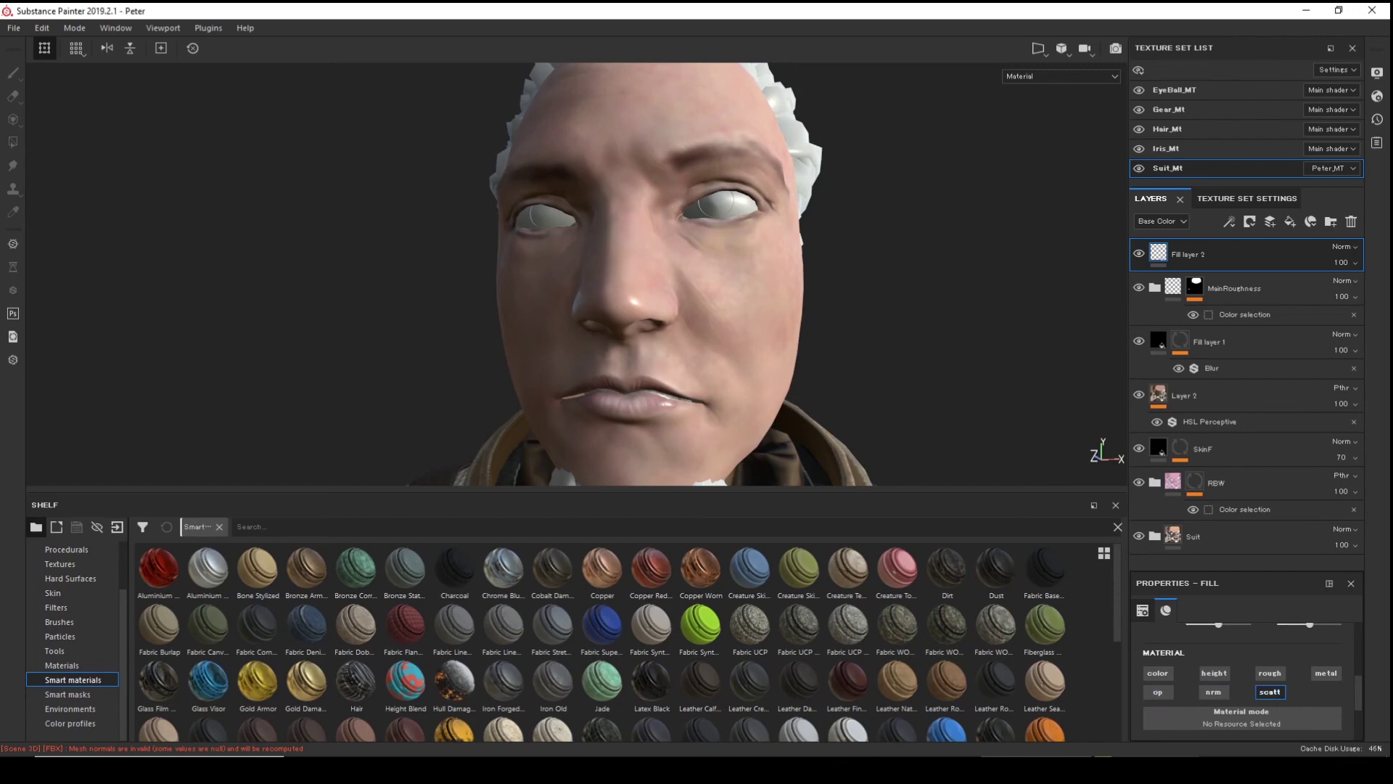
{"action": "left_click", "coordinate": [1269, 691]}
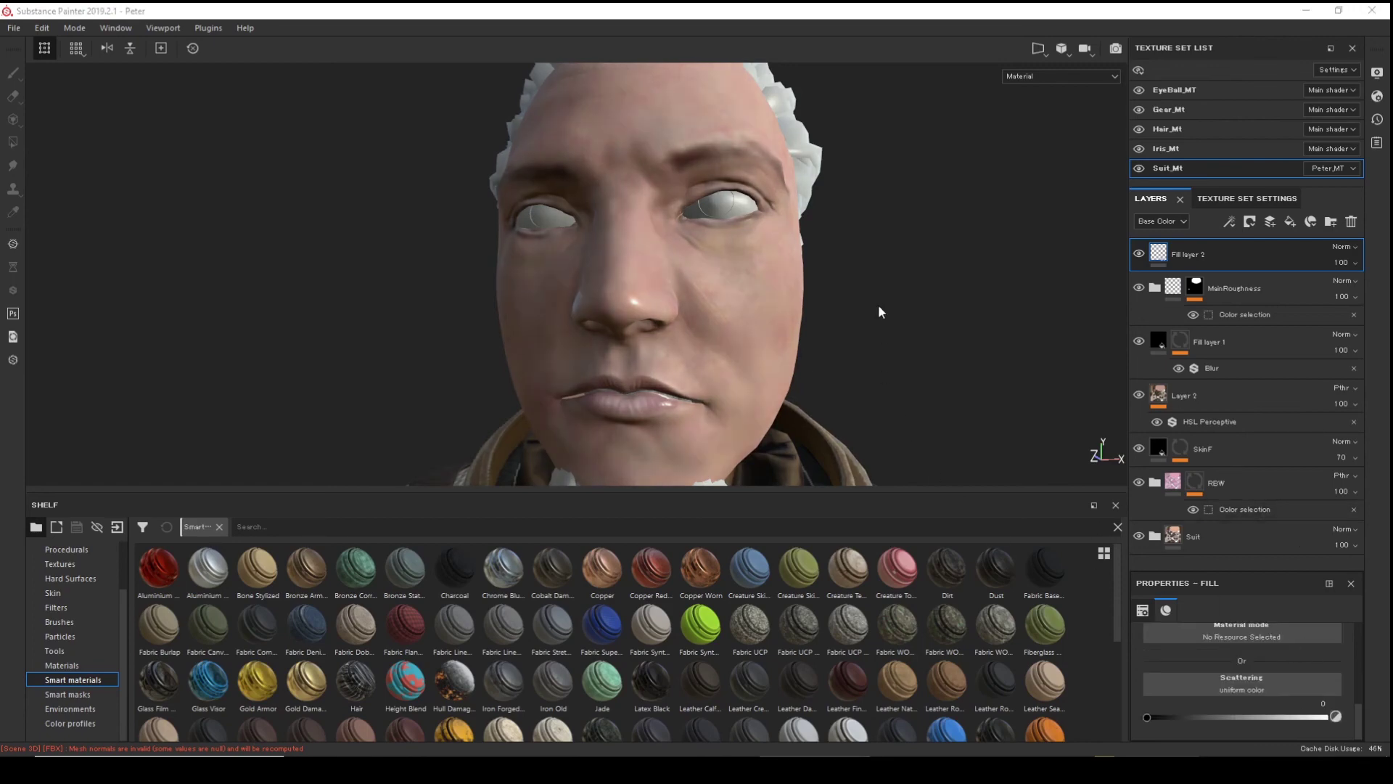
- Rename the new fill layer as Scattering
{"action": "left_click_drag", "start_coordinate": [879, 312], "coordinate": [863, 243], "text": "alt"}
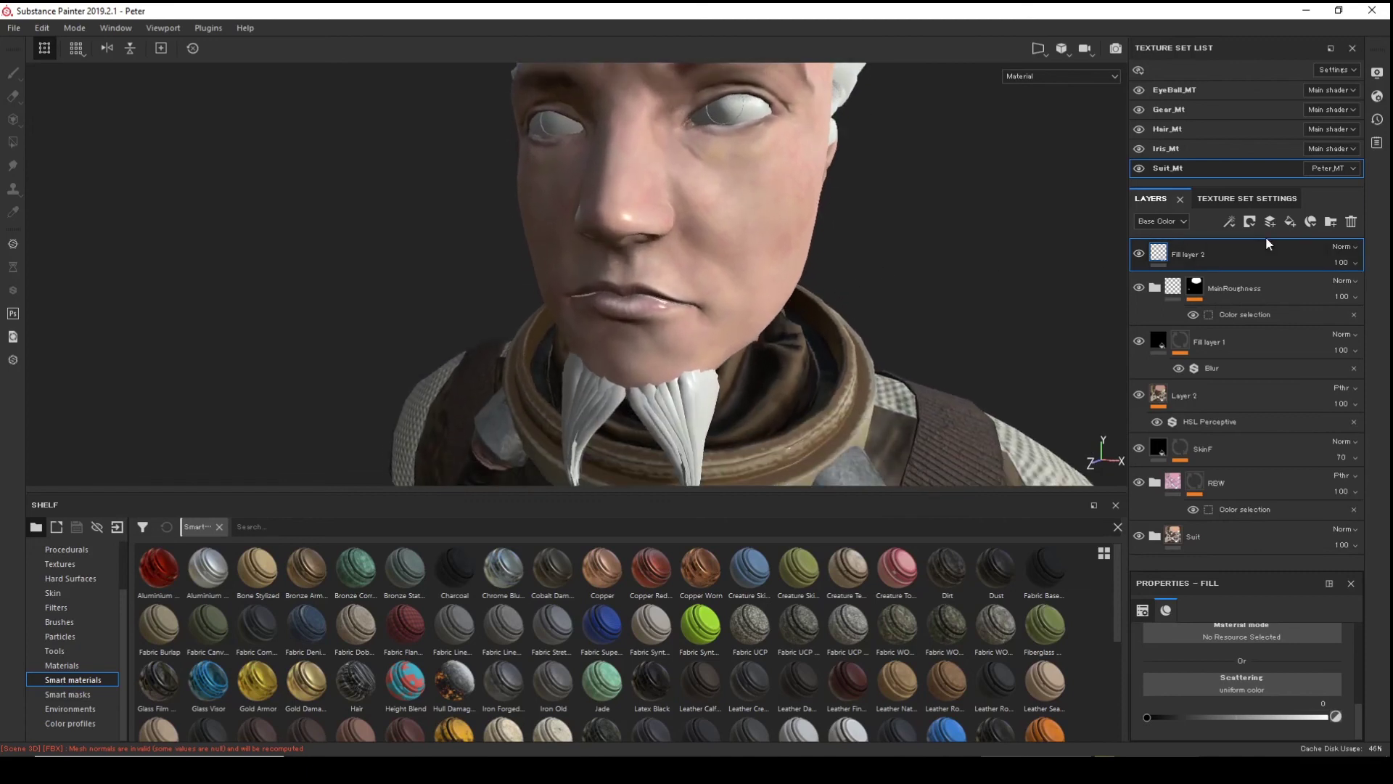
{"action": "double_click", "coordinate": [1188, 254]}
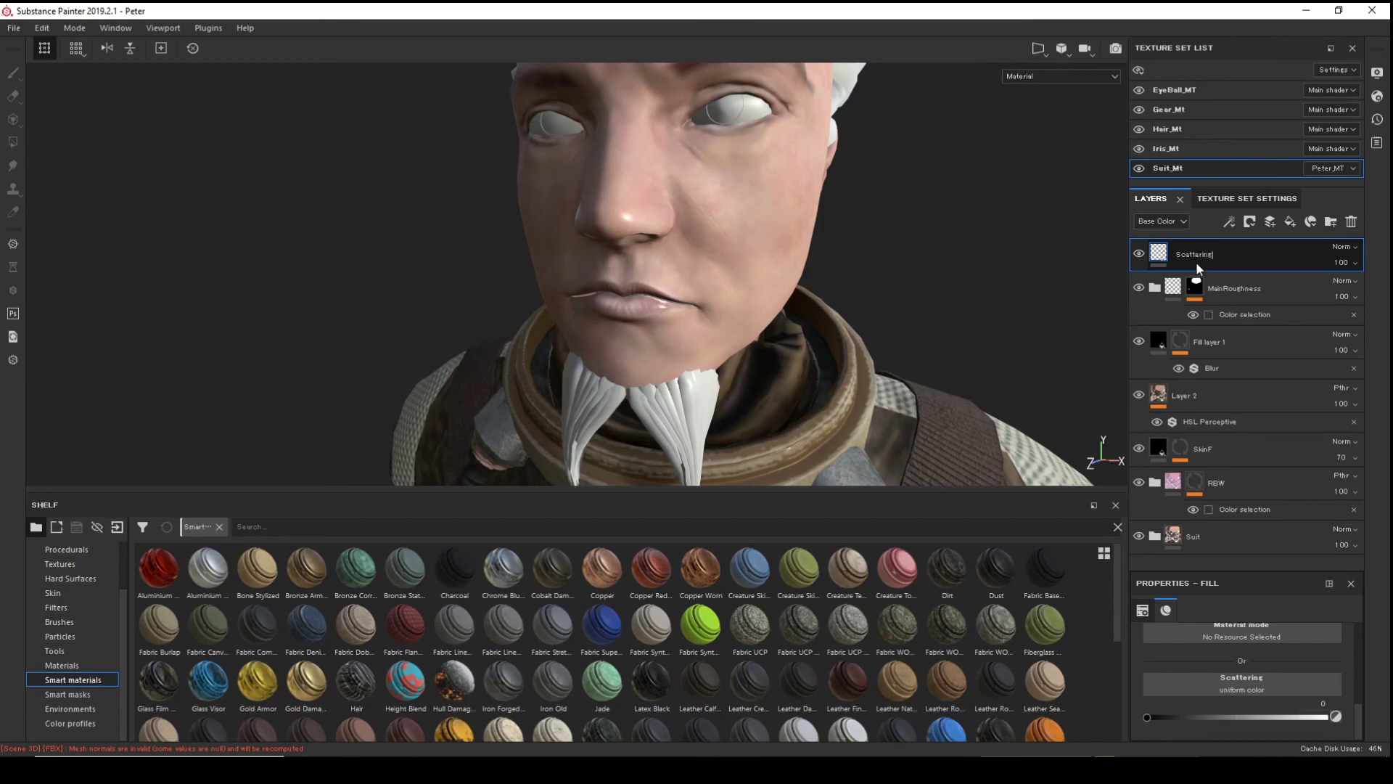
{"action": "key", "text": "Return"}
- Try a scattering value of about 0.55 on the Scattering layer and examine the face
{"action": "left_click_drag", "start_coordinate": [970, 162], "coordinate": [995, 285], "text": "alt"}
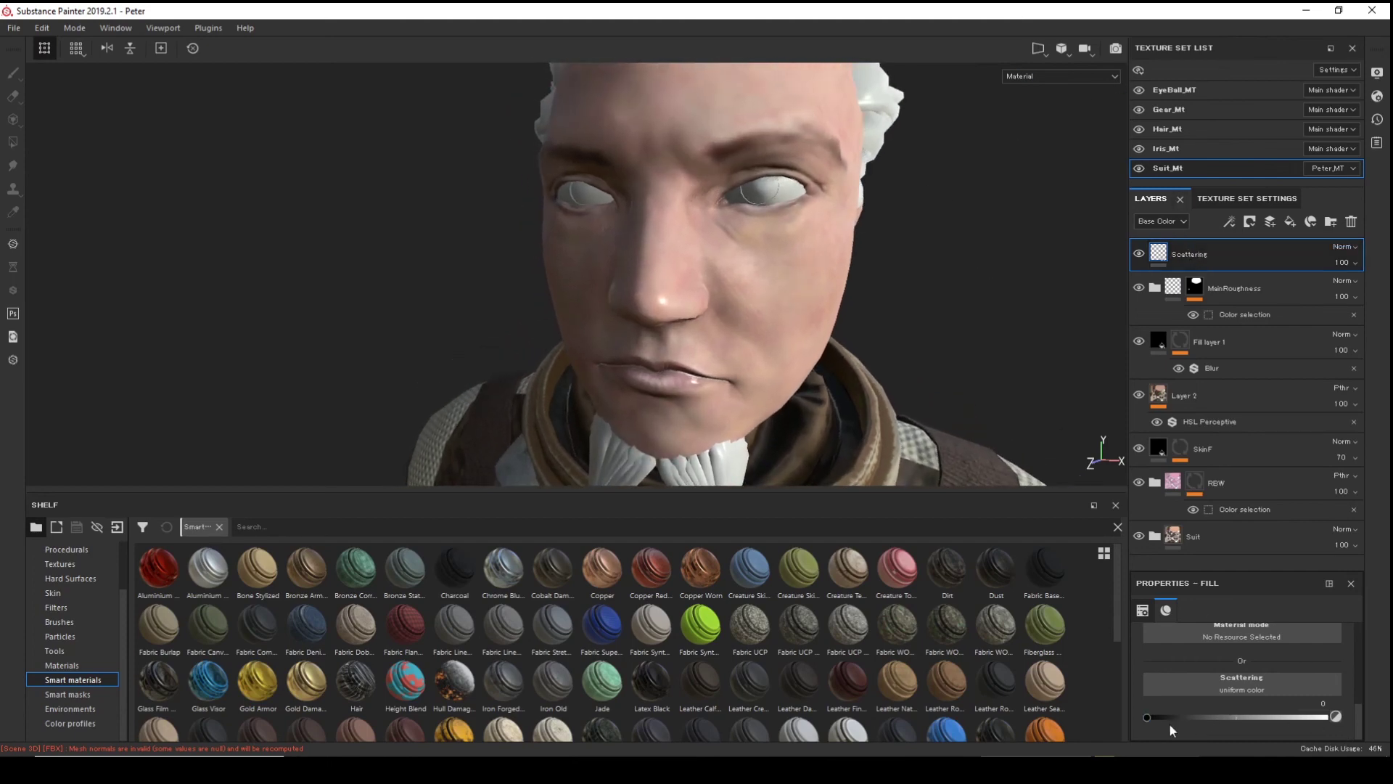
{"action": "mouse_move", "coordinate": [1148, 713]}
{"action": "left_mouse_down"}
{"action": "mouse_move", "coordinate": [1333, 715]}
{"action": "mouse_move", "coordinate": [1239, 717]}
{"action": "left_mouse_up"}
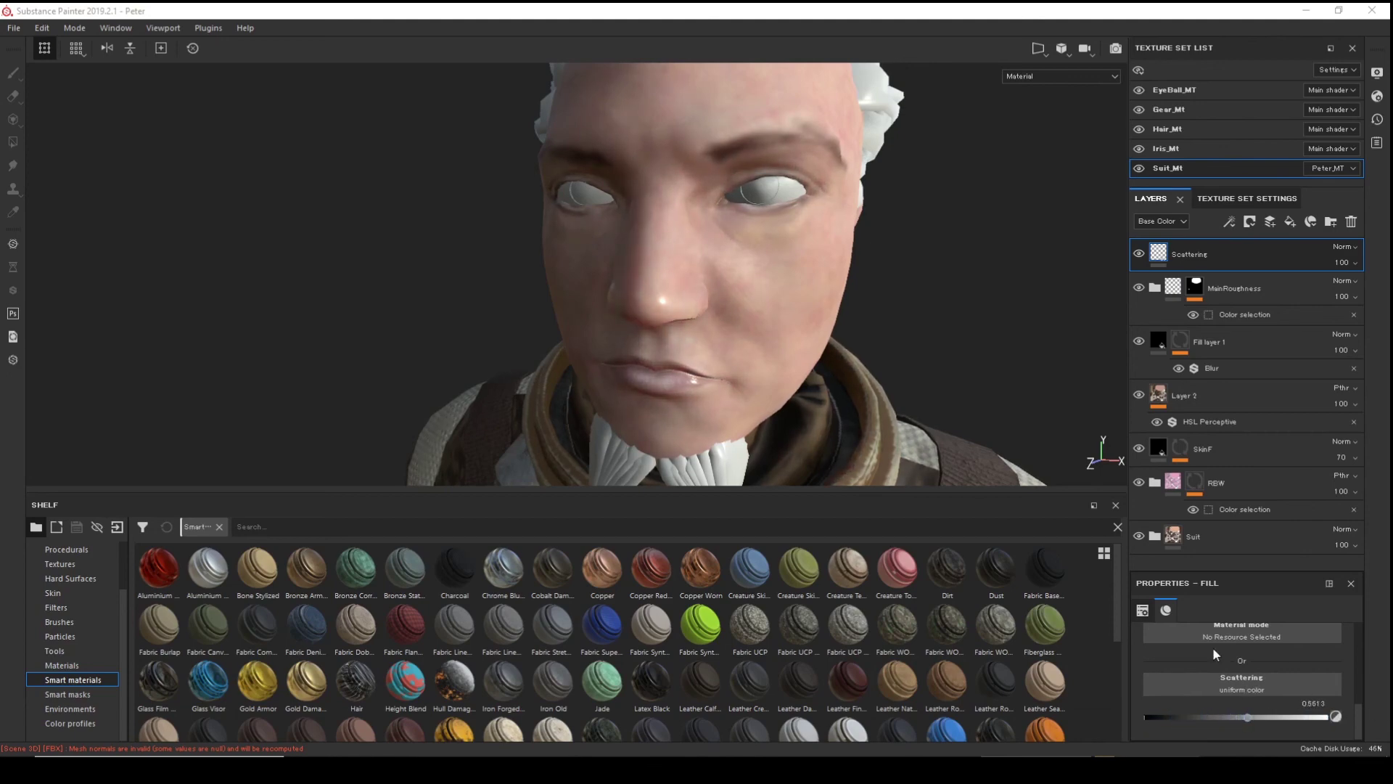
{"action": "left_click_drag", "start_coordinate": [852, 257], "coordinate": [977, 221], "text": "alt"}
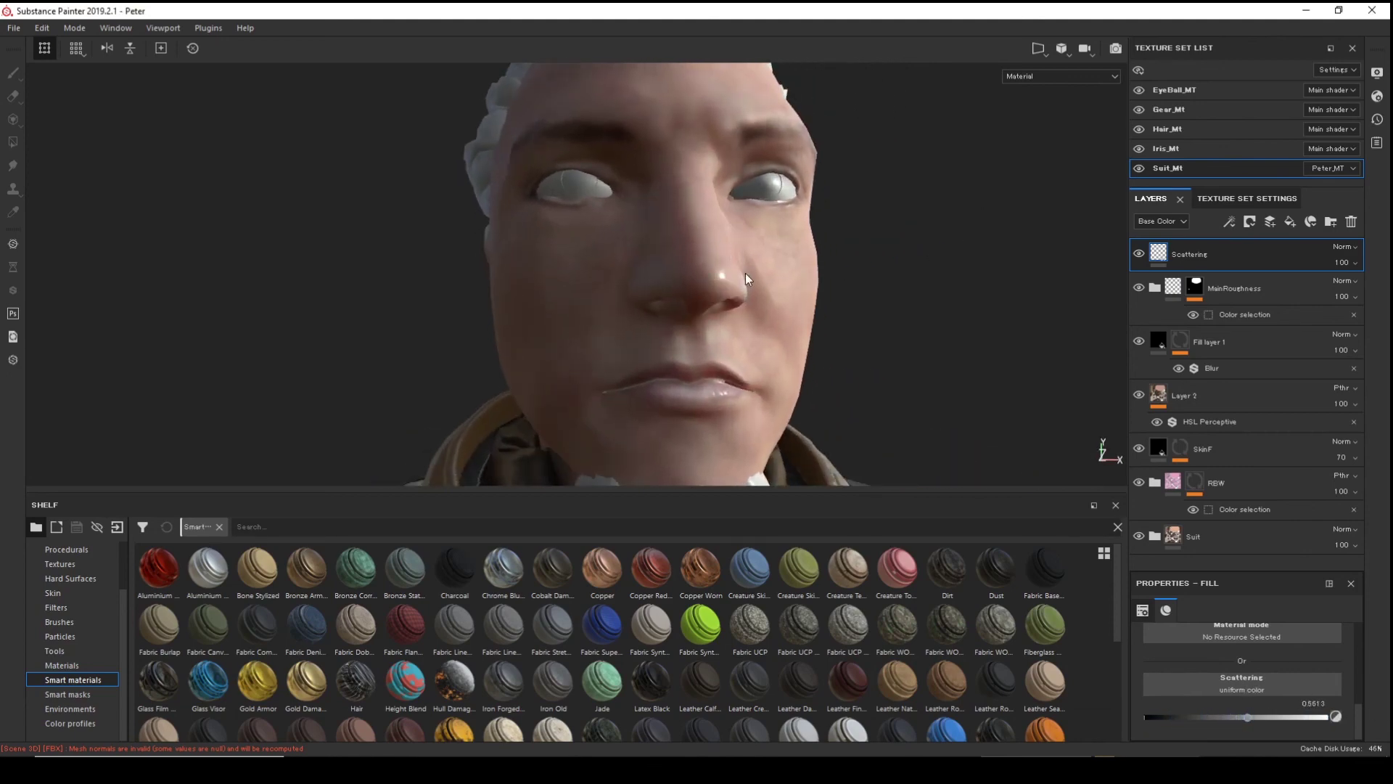
{"action": "left_click_drag", "start_coordinate": [747, 279], "coordinate": [764, 289], "text": "alt"}
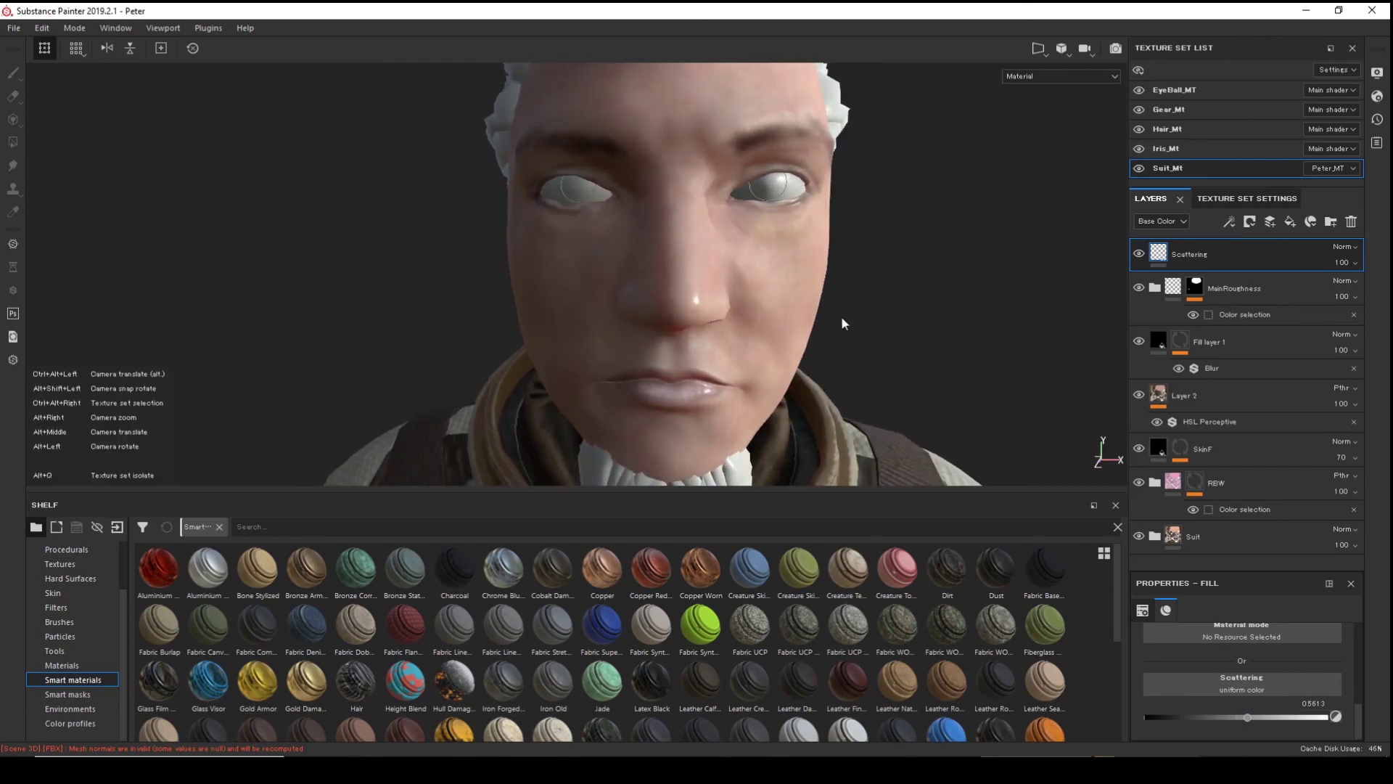
{"action": "left_click_drag", "start_coordinate": [843, 324], "coordinate": [787, 320], "text": "alt"}
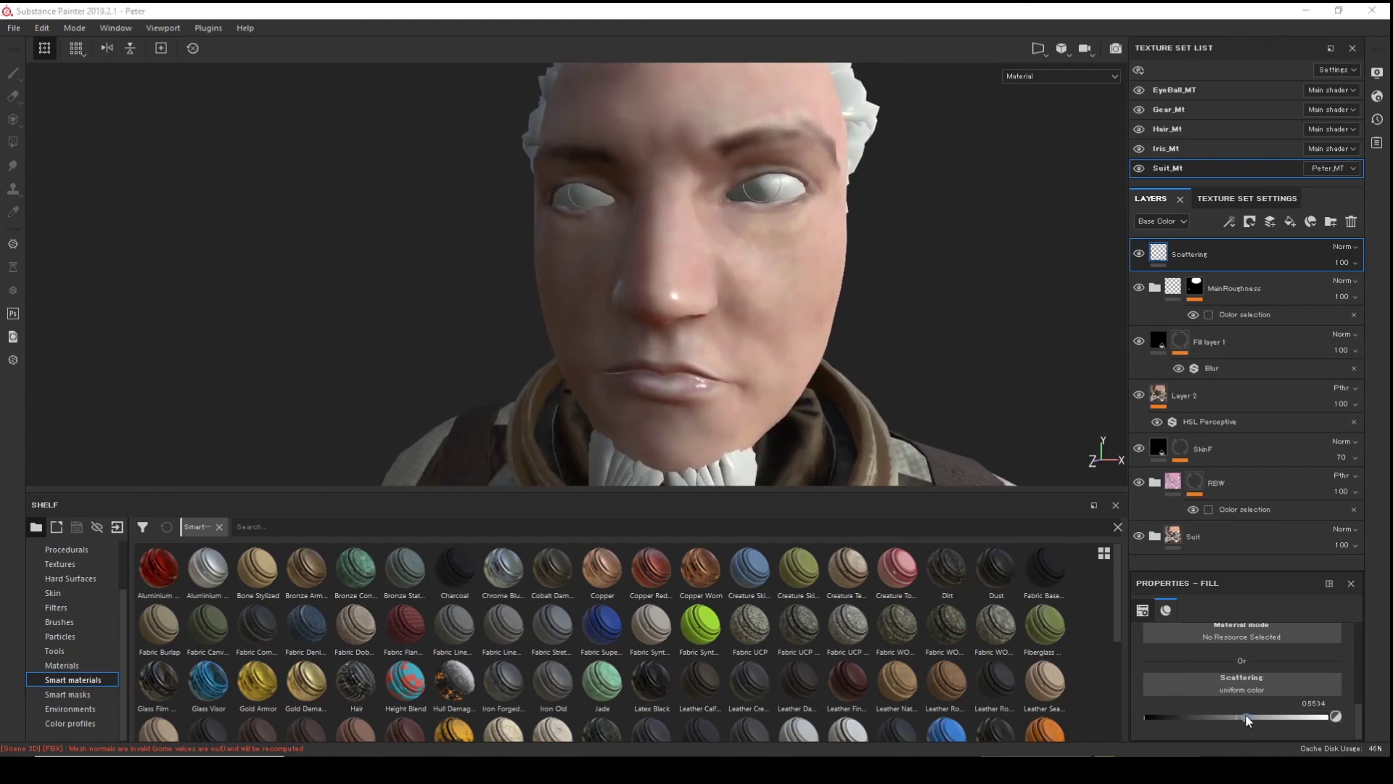
- Check the face with scattering at 0, and set the Scattering layer's value to about 0.24
{"action": "left_click_drag", "start_coordinate": [1241, 718], "coordinate": [1116, 708]}
{"action": "left_click_drag", "start_coordinate": [880, 329], "coordinate": [829, 317], "text": "alt"}
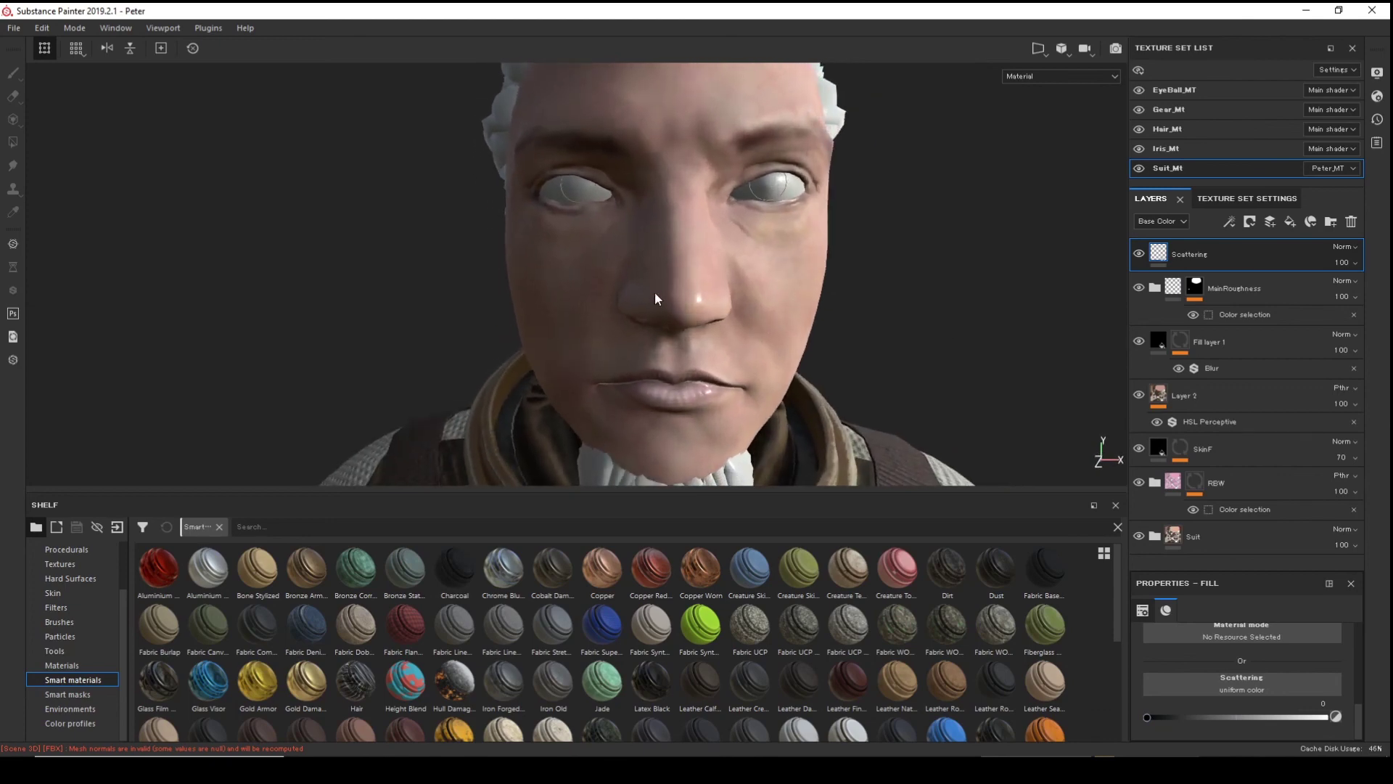
{"action": "mouse_move", "coordinate": [1147, 717]}
{"action": "left_mouse_down"}
{"action": "mouse_move", "coordinate": [1186, 709]}
{"action": "mouse_move", "coordinate": [1160, 714]}
{"action": "left_mouse_up"}
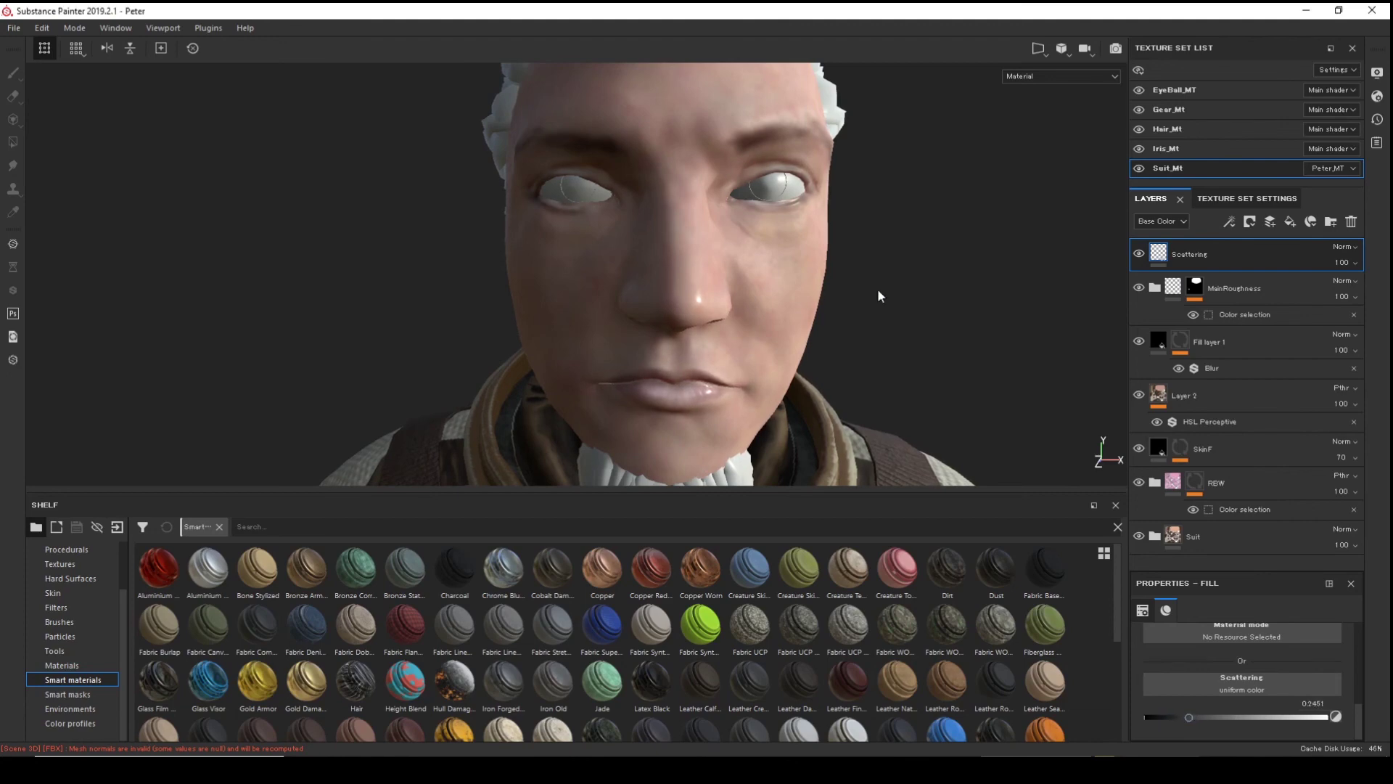
{"action": "left_click_drag", "start_coordinate": [880, 296], "coordinate": [825, 245], "text": "alt"}
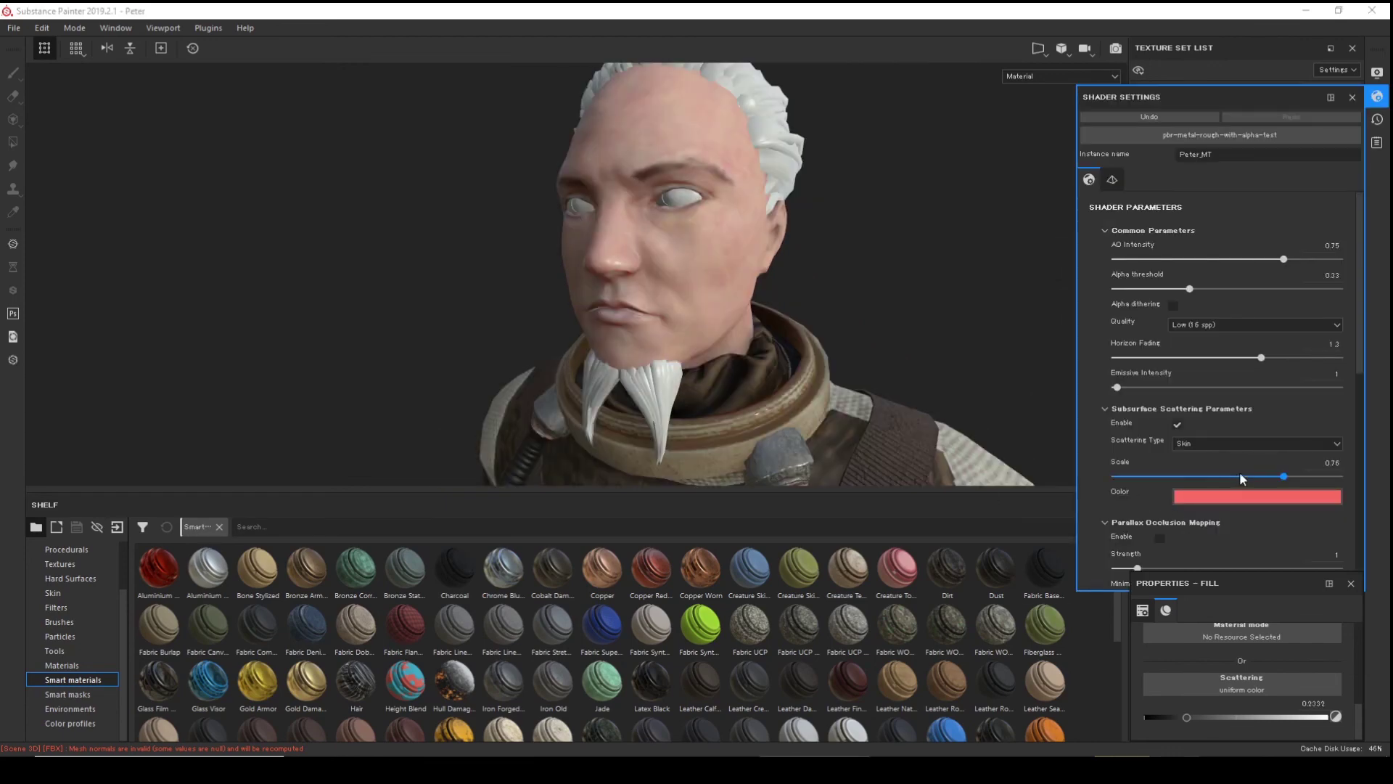
- Set the Peter_MT shader's subsurface scattering scale to 0.8 and its color to a more saturated red
{"action": "mouse_move", "coordinate": [1283, 476]}
{"action": "left_mouse_down"}
{"action": "mouse_move", "coordinate": [1249, 482]}
{"action": "mouse_move", "coordinate": [1295, 480]}
{"action": "left_mouse_up"}
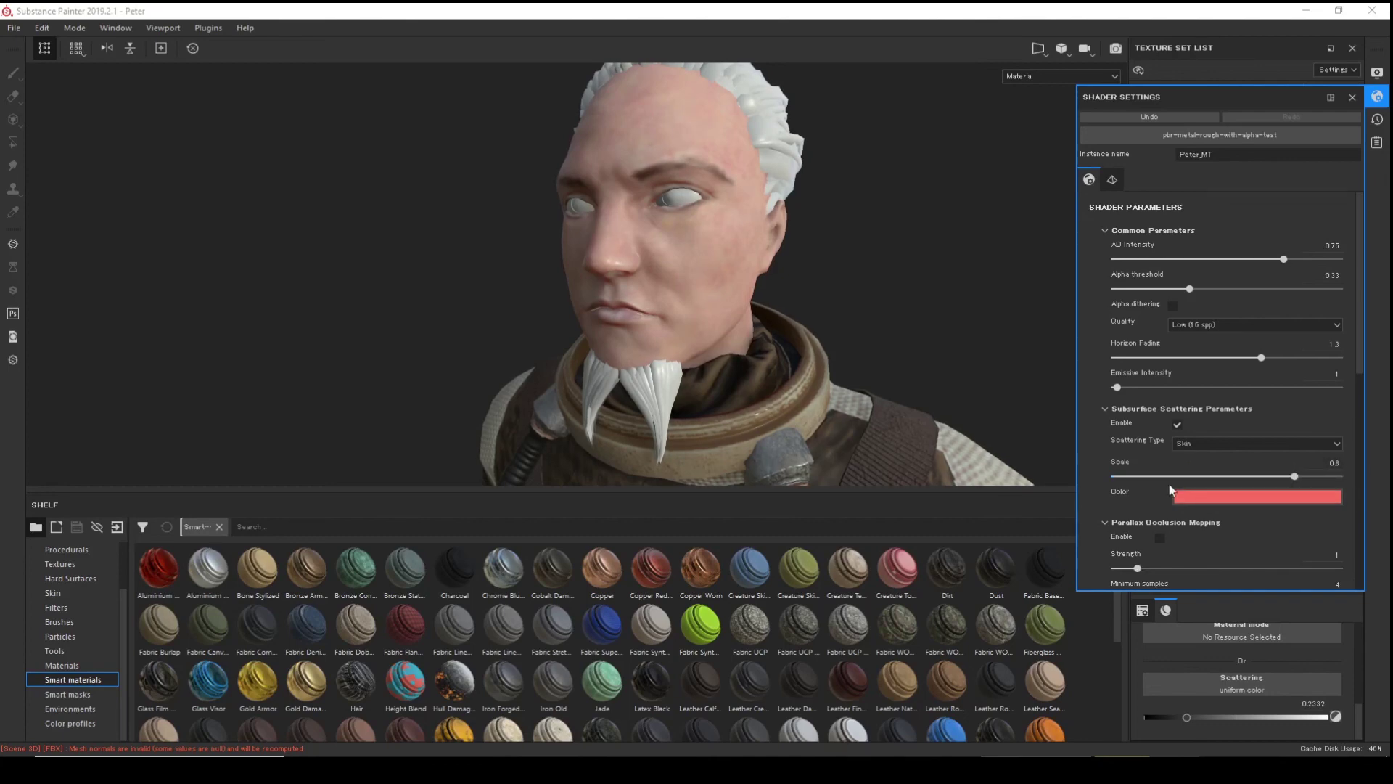
{"action": "left_click", "coordinate": [1245, 498]}
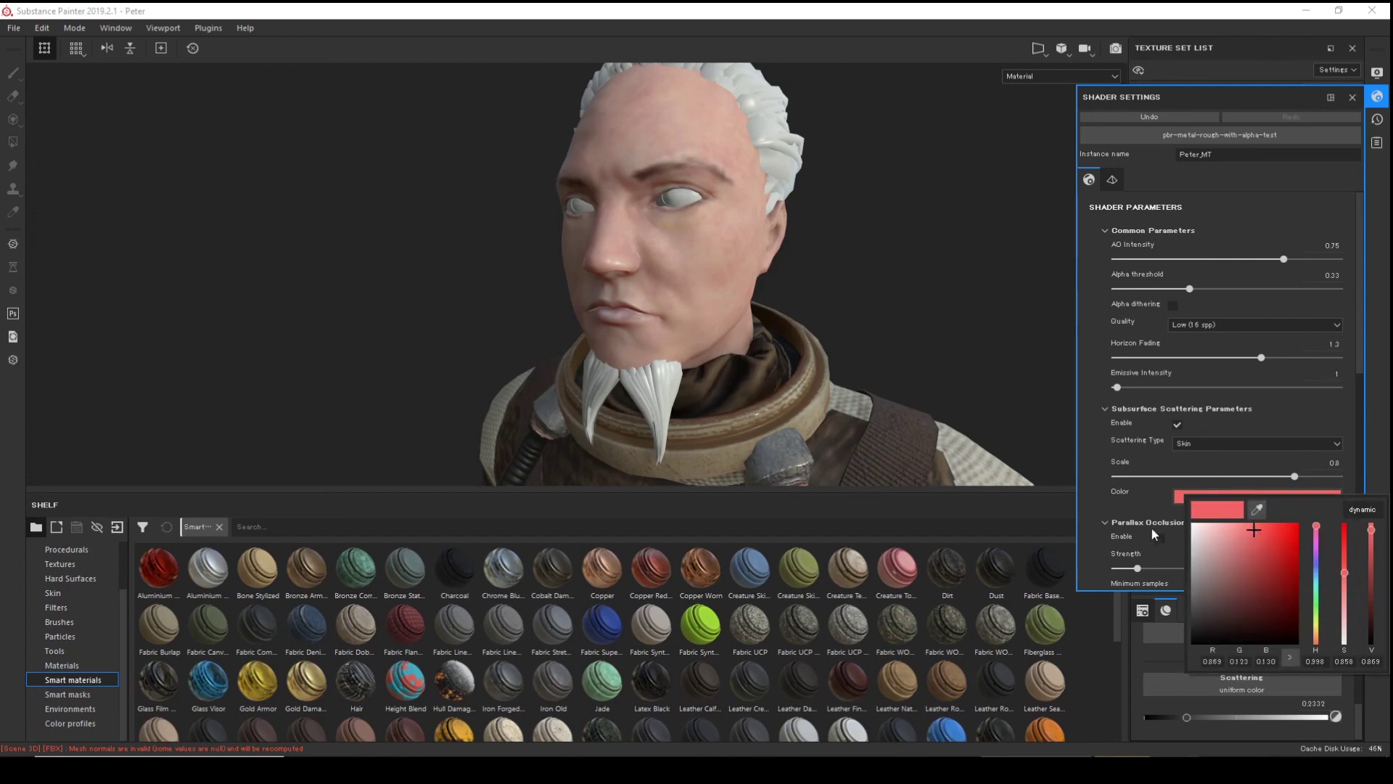
{"action": "left_click_drag", "start_coordinate": [1257, 533], "coordinate": [1299, 523]}
{"action": "left_click", "coordinate": [730, 264]}
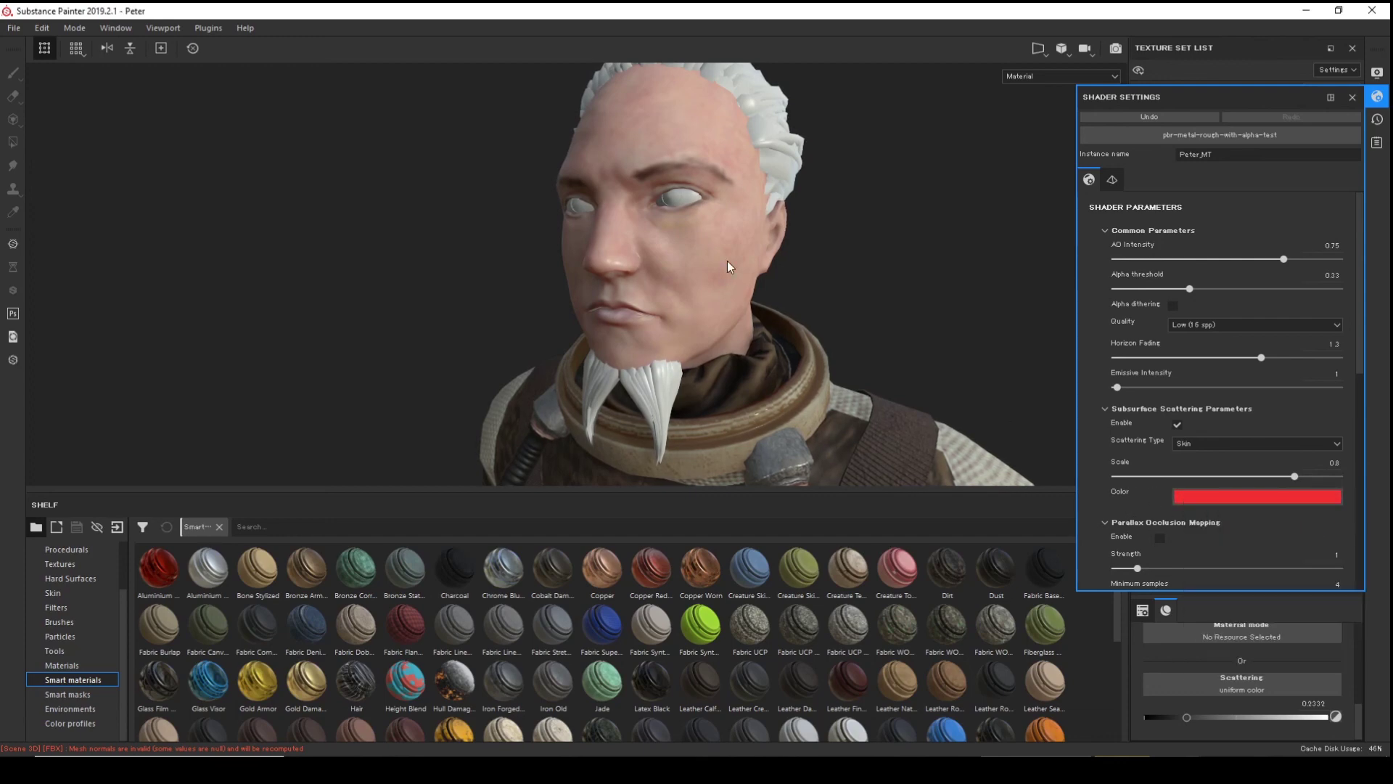
- Close the shader settings and rename the top fill layer as Scattering_Base
{"action": "left_click_drag", "start_coordinate": [731, 264], "coordinate": [830, 264], "text": "alt"}
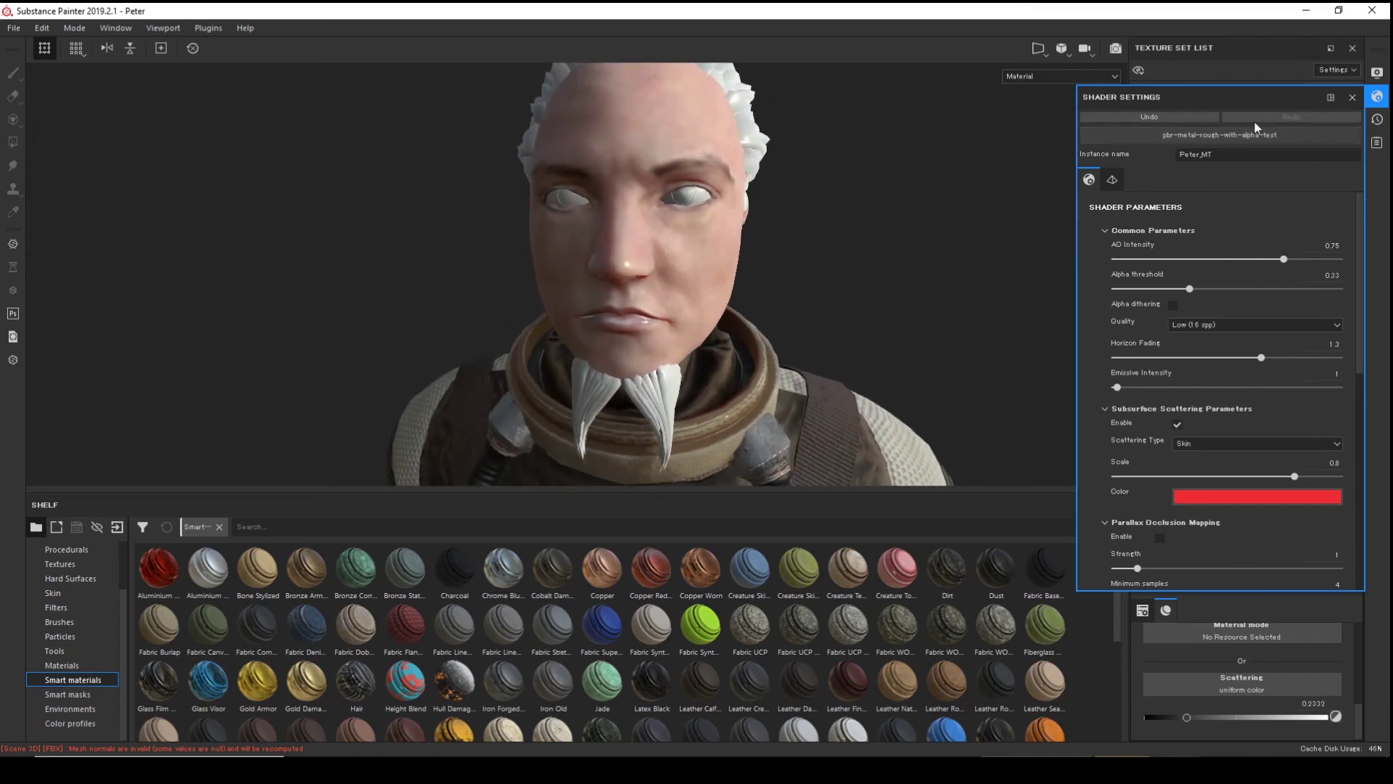
{"action": "left_click", "coordinate": [1377, 97]}
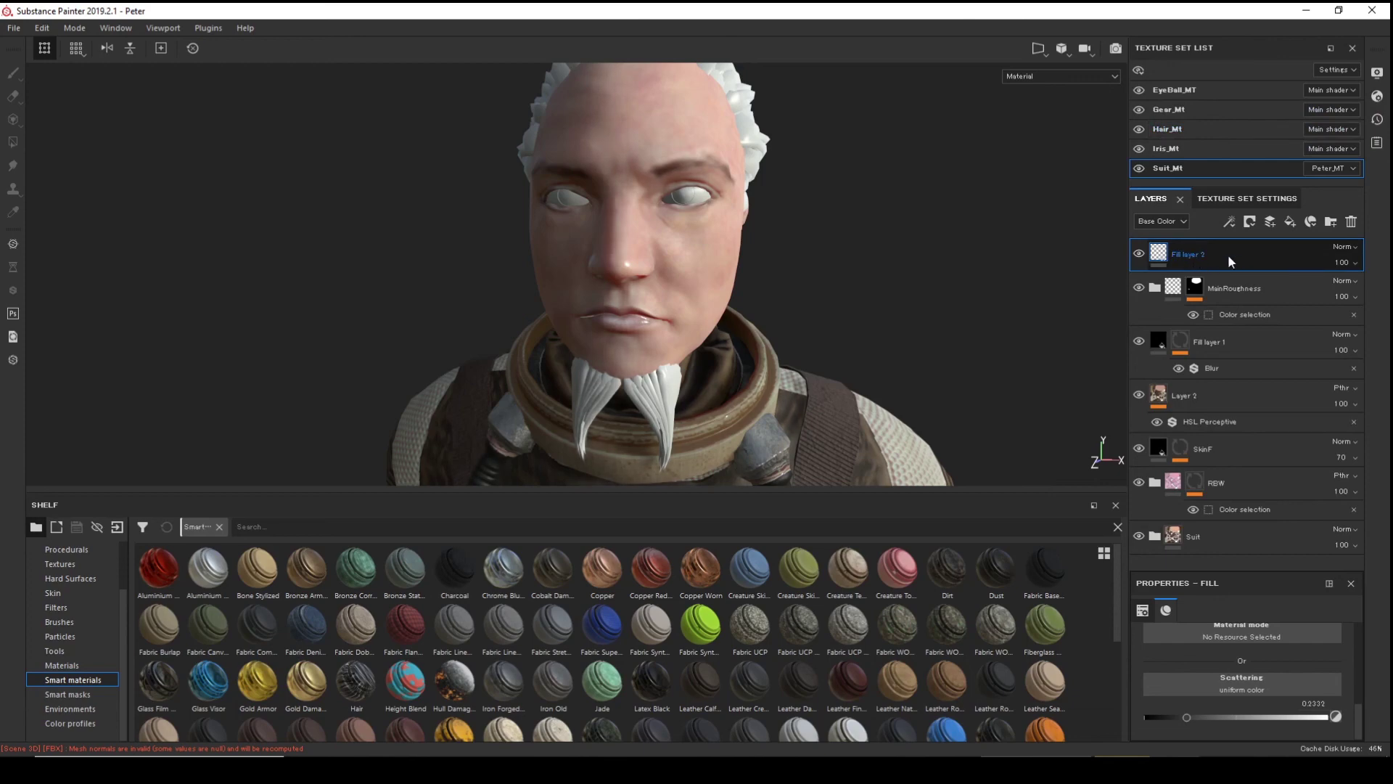
{"action": "double_click", "coordinate": [1190, 255]}
{"action": "type", "text": "Scattering_Base"}
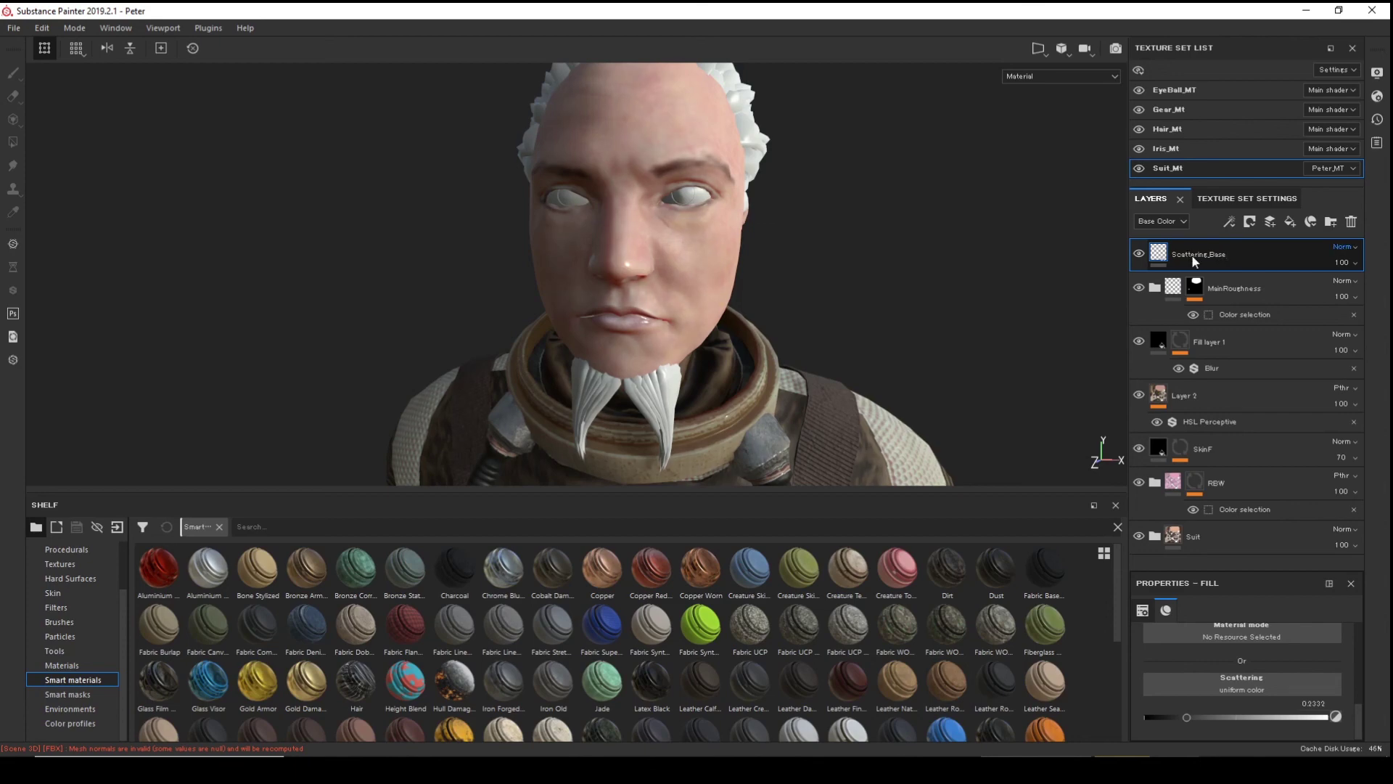
- Mask Scattering_Base with a color selection that picks the red ID color of the face skin
{"action": "right_click", "coordinate": [1192, 256]}
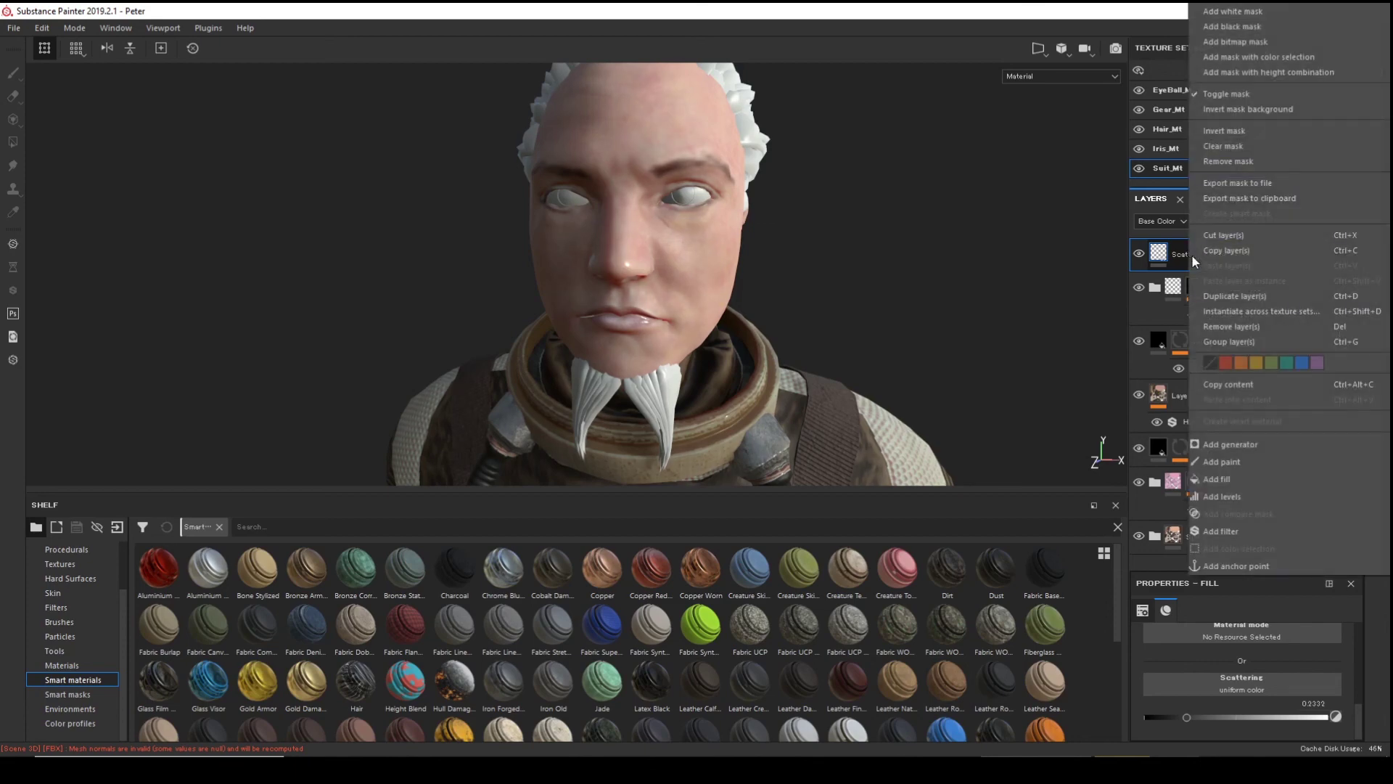
{"action": "left_click", "coordinate": [1277, 57]}
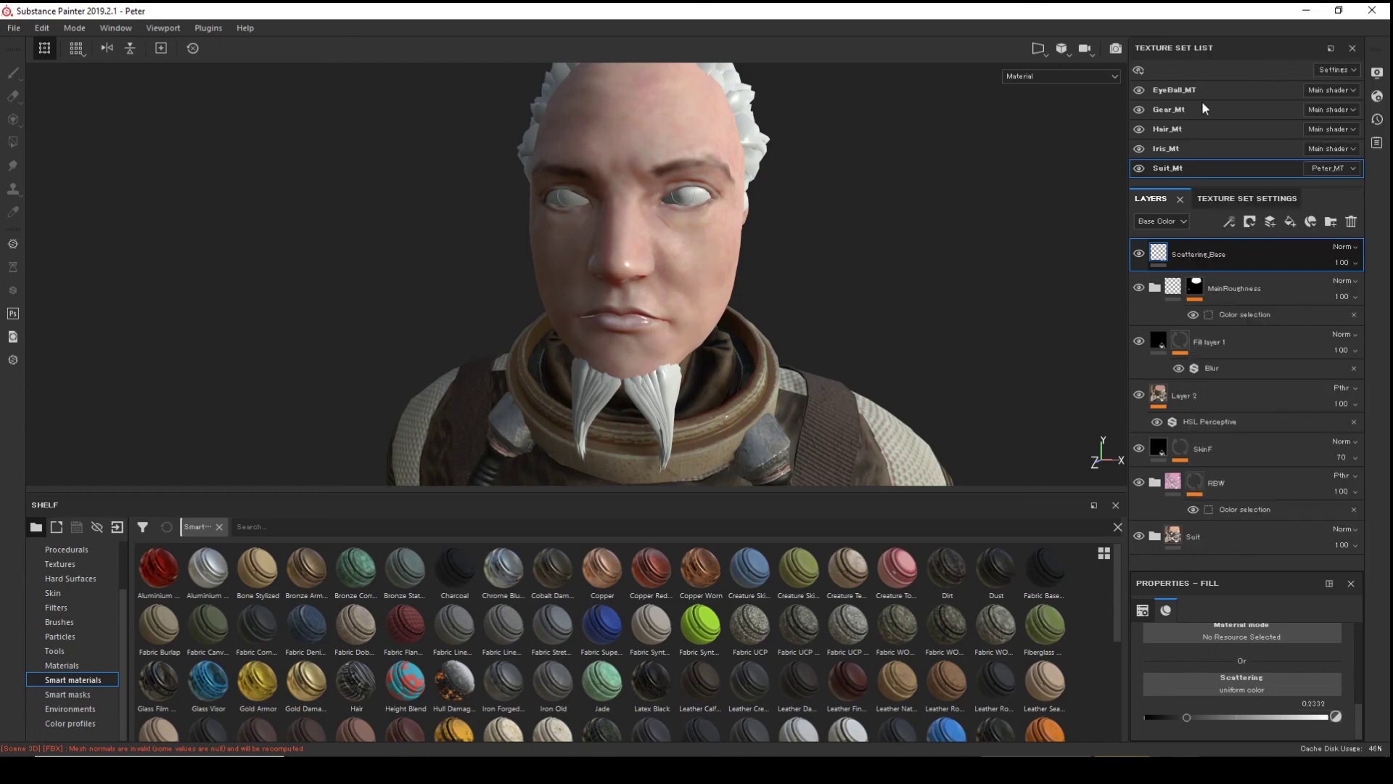
{"action": "left_click", "coordinate": [1317, 722]}
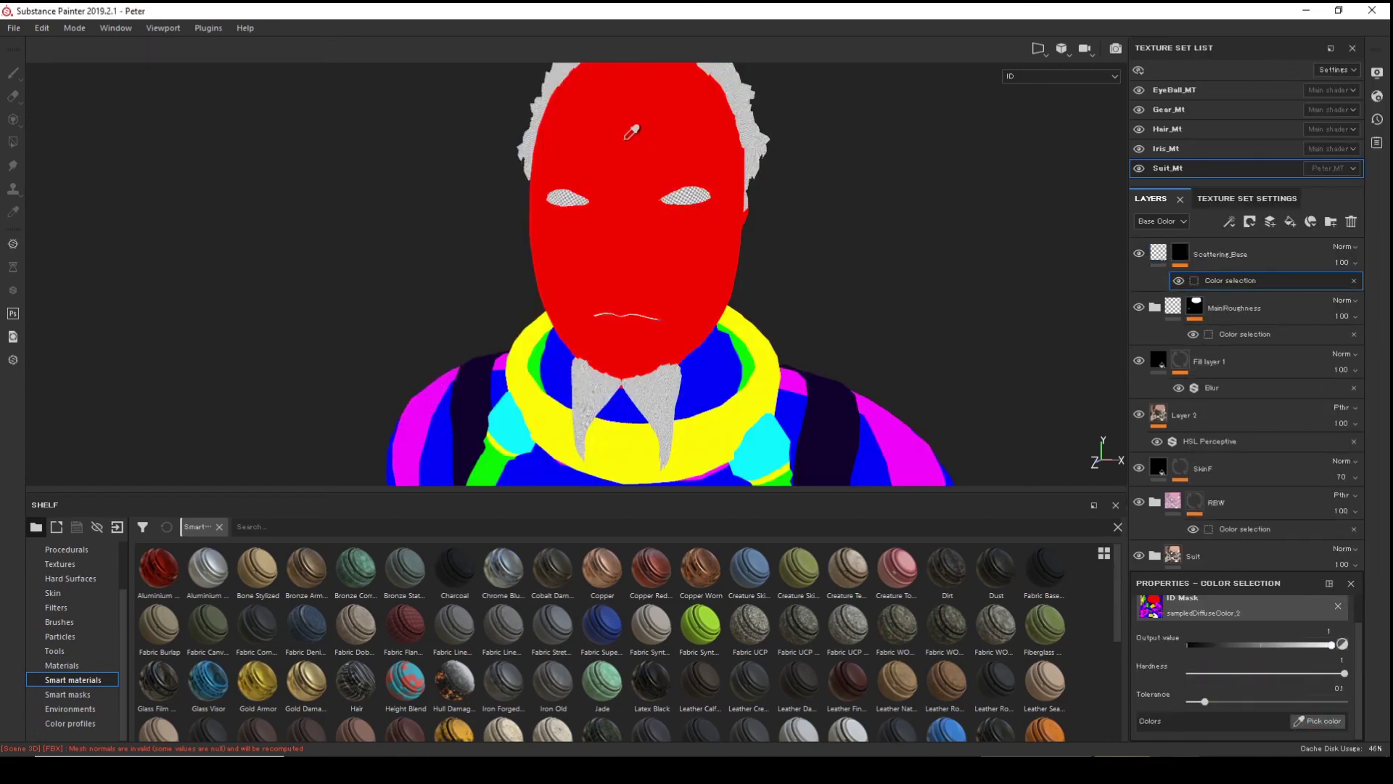
{"action": "left_click", "coordinate": [651, 132]}
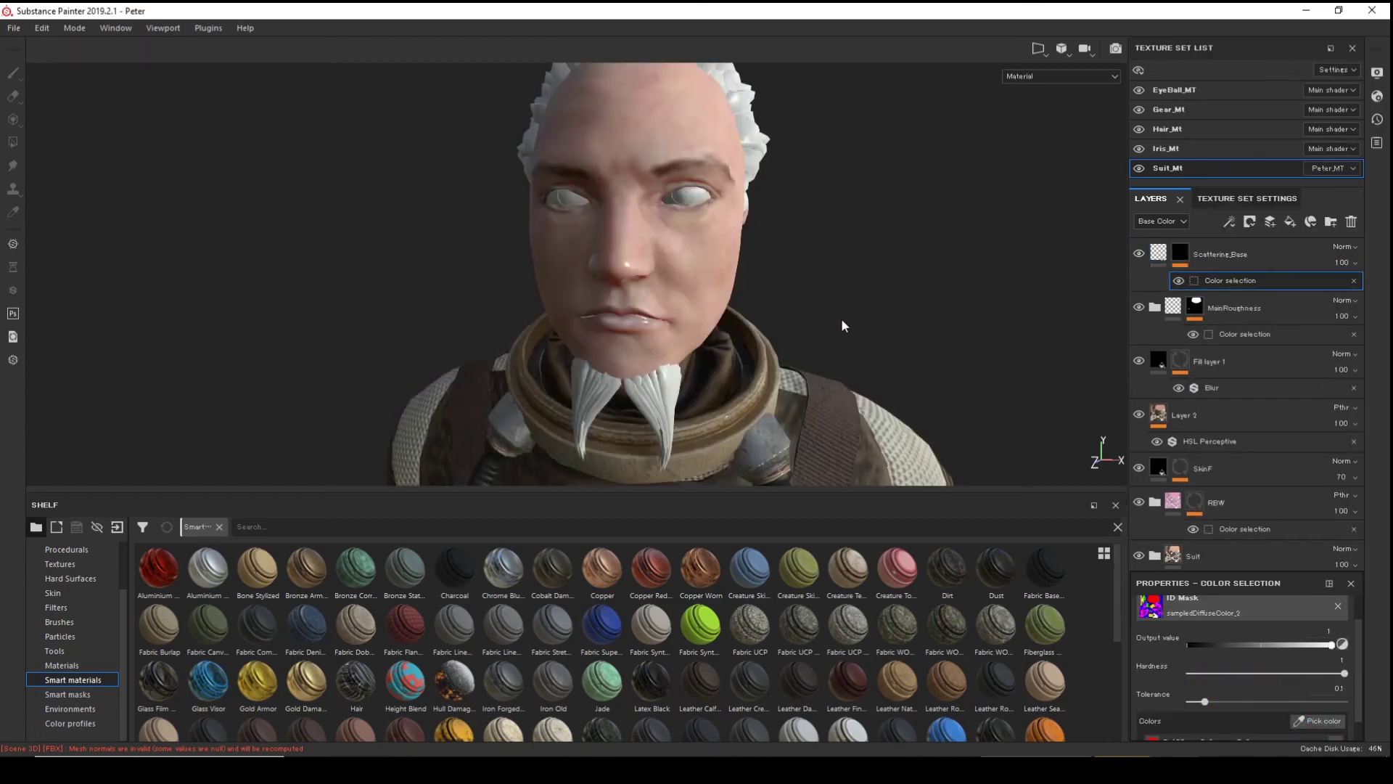
{"action": "left_click_drag", "start_coordinate": [841, 317], "coordinate": [765, 321], "text": "alt"}
- Add a fill layer above Scattering_Base and leave only its scattering channel enabled
{"action": "left_click", "coordinate": [1187, 258]}
{"action": "left_click", "coordinate": [1262, 251]}
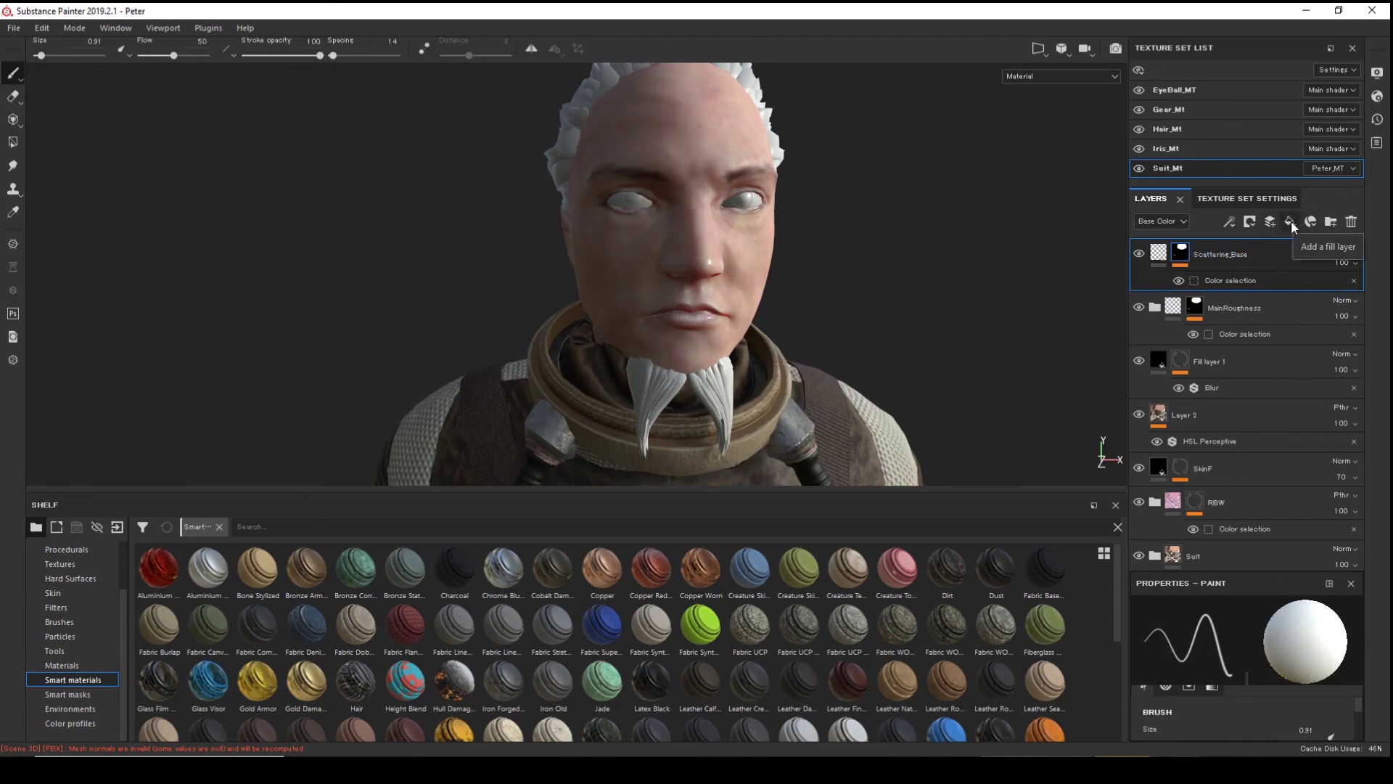
{"action": "left_click", "coordinate": [1289, 222]}
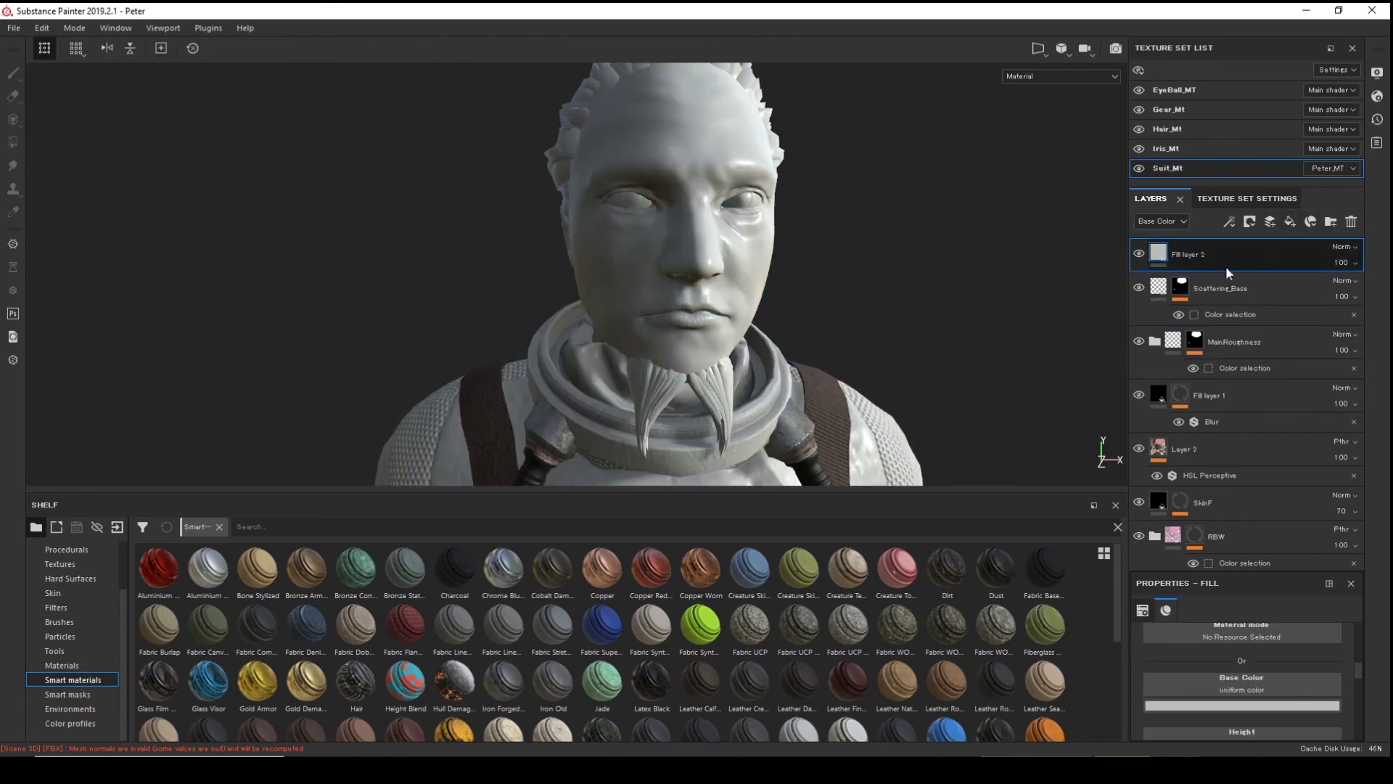
{"action": "scroll", "coordinate": [1239, 686], "scroll_direction": "up", "scroll_amount": 3}
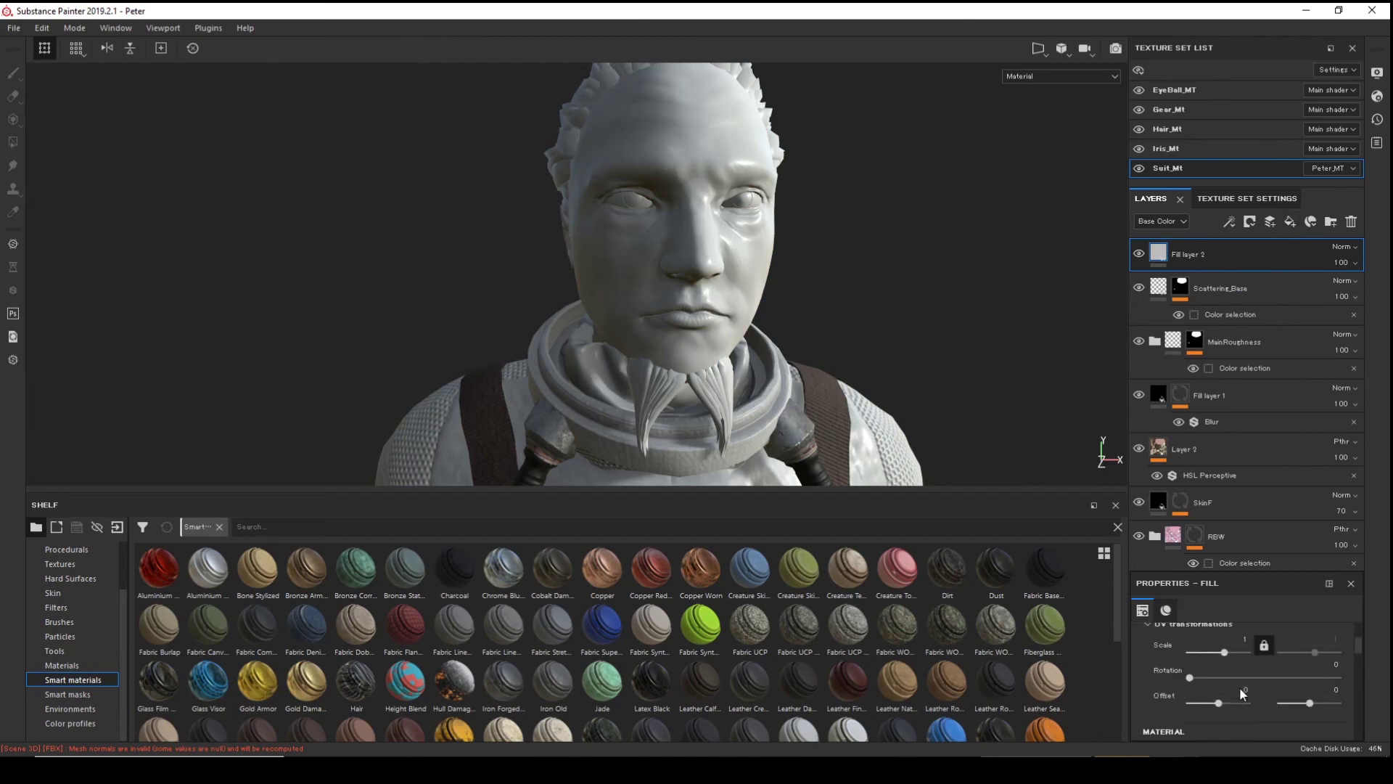
{"action": "left_click", "coordinate": [1157, 664]}
{"action": "left_click", "coordinate": [1214, 664]}
{"action": "left_click", "coordinate": [1157, 684]}
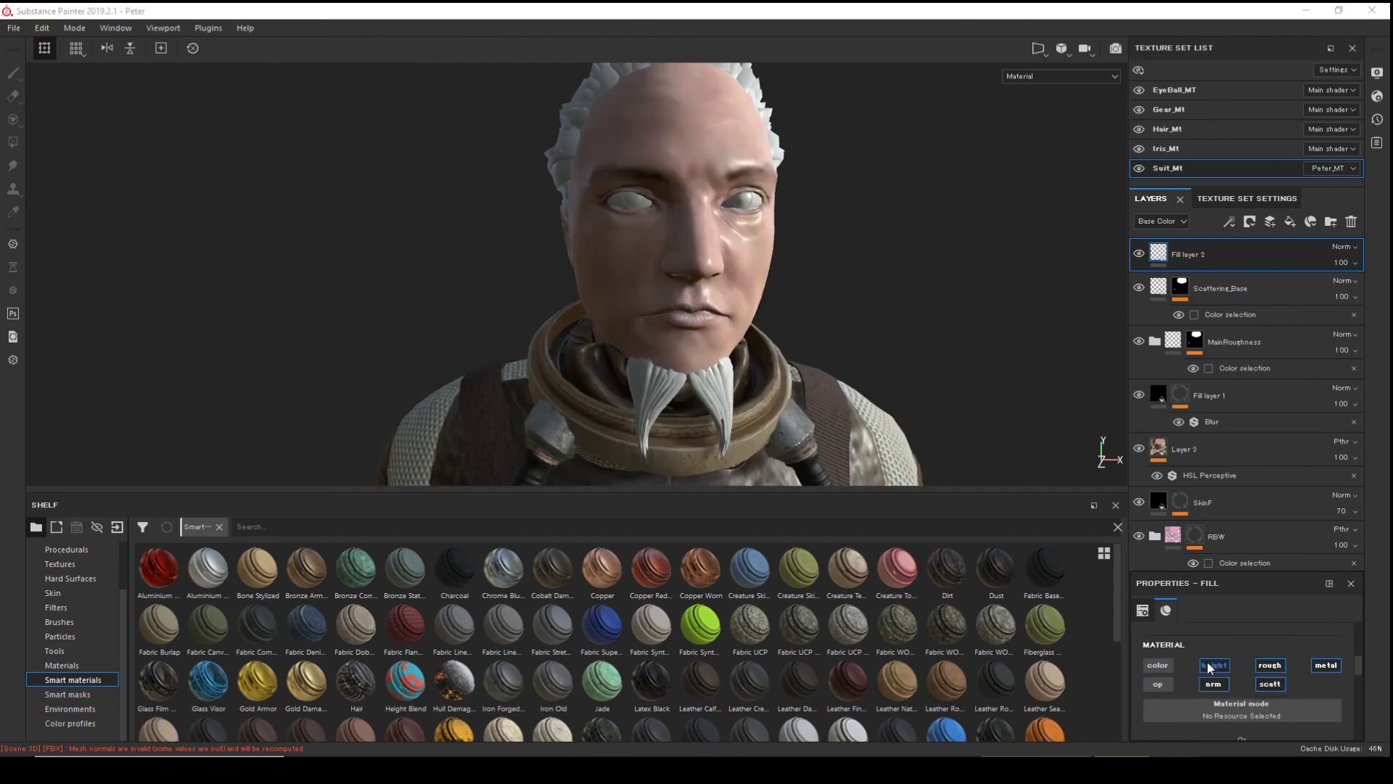
{"action": "left_click", "coordinate": [1212, 684]}
{"action": "left_click", "coordinate": [1270, 665]}
{"action": "left_click", "coordinate": [1325, 664]}
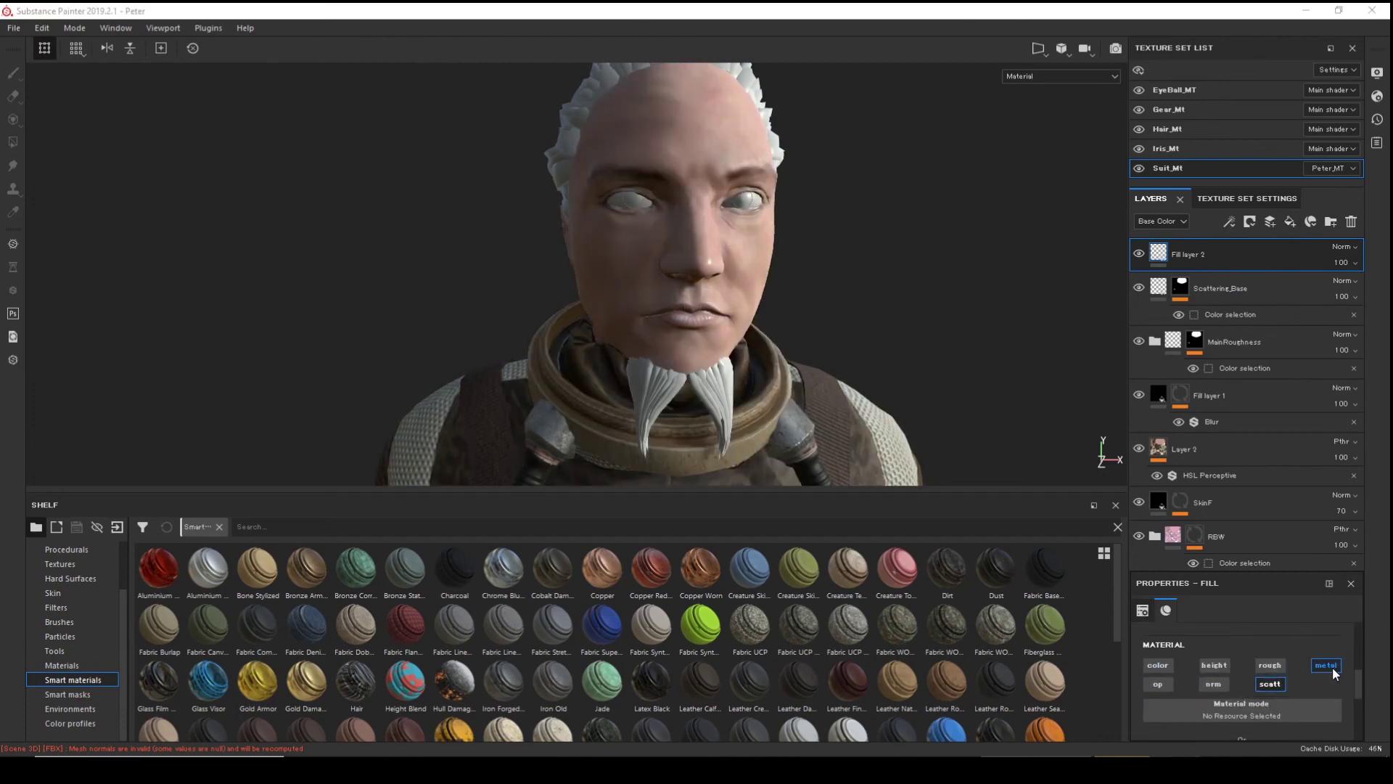
{"action": "left_click", "coordinate": [1277, 685]}
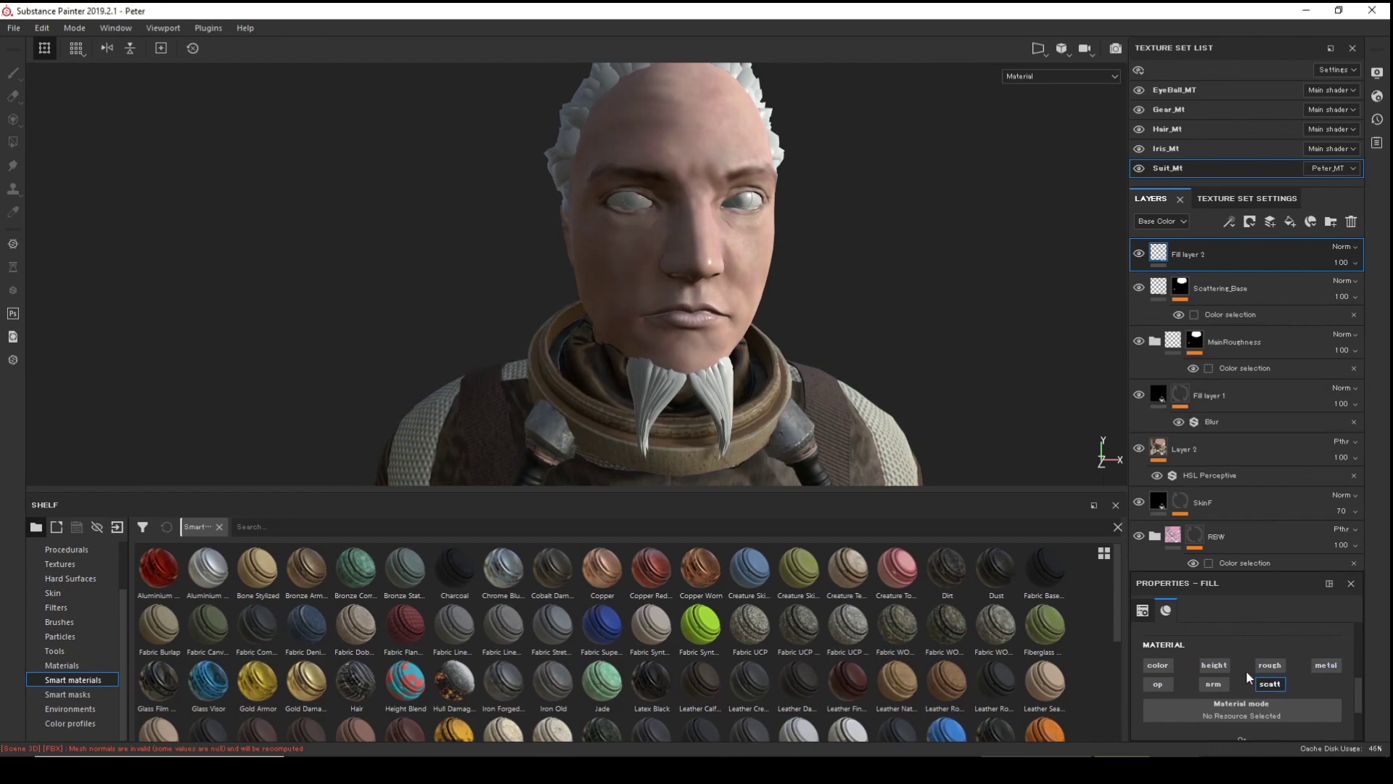
- Set the new fill layer's scattering value to about 0.77 and examine the face from several angles
{"action": "scroll", "coordinate": [1226, 667], "scroll_direction": "down", "scroll_amount": 2}
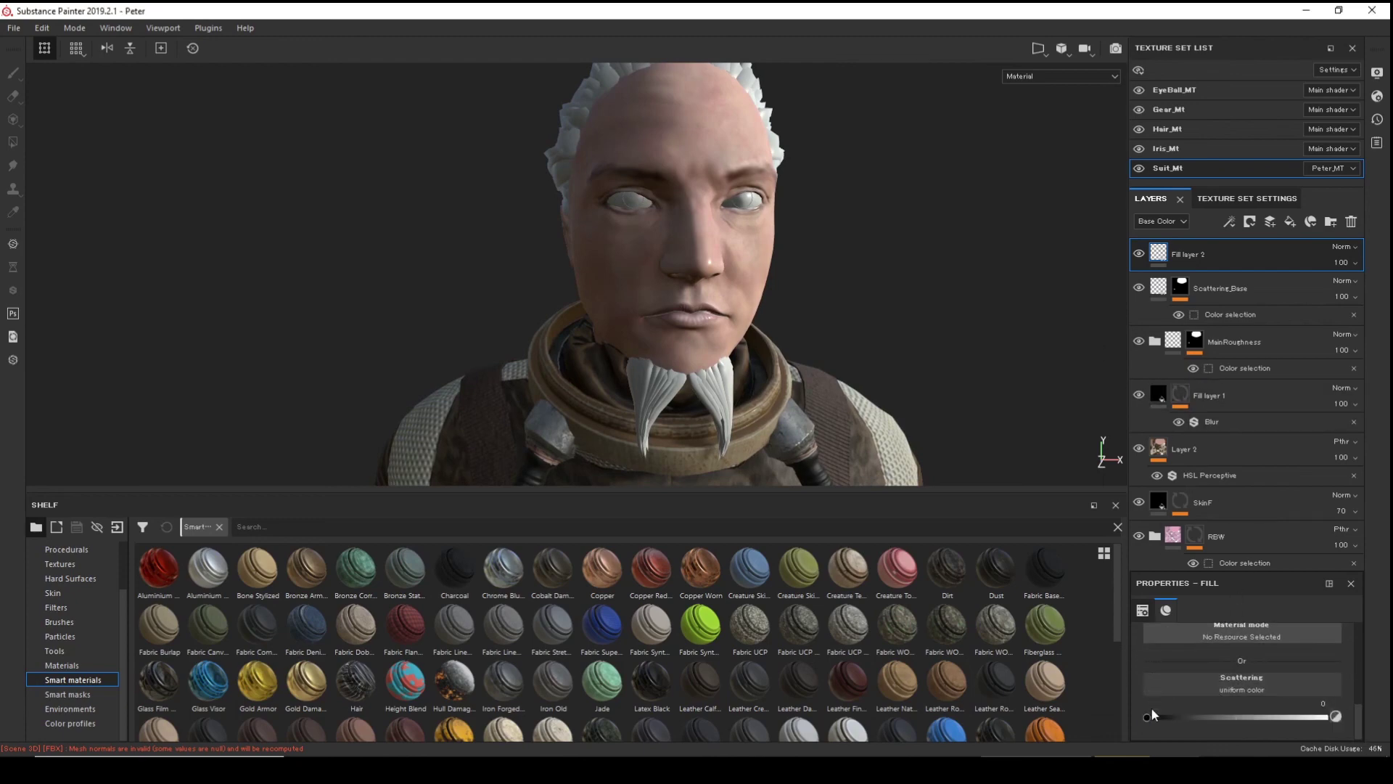
{"action": "left_click_drag", "start_coordinate": [1147, 717], "coordinate": [1287, 715]}
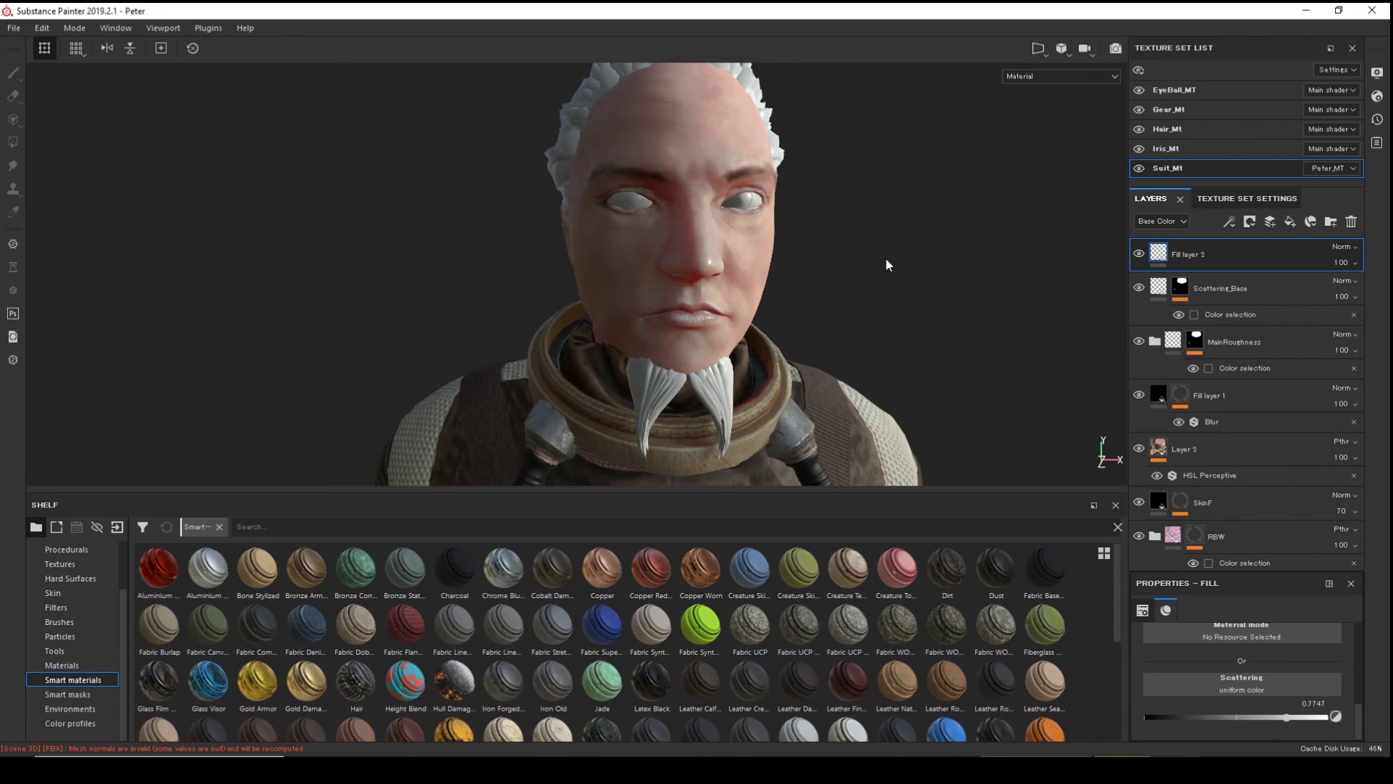
{"action": "left_click_drag", "start_coordinate": [886, 261], "coordinate": [758, 270], "text": "alt"}
{"action": "right_click_drag", "start_coordinate": [759, 270], "coordinate": [708, 240], "text": "alt"}
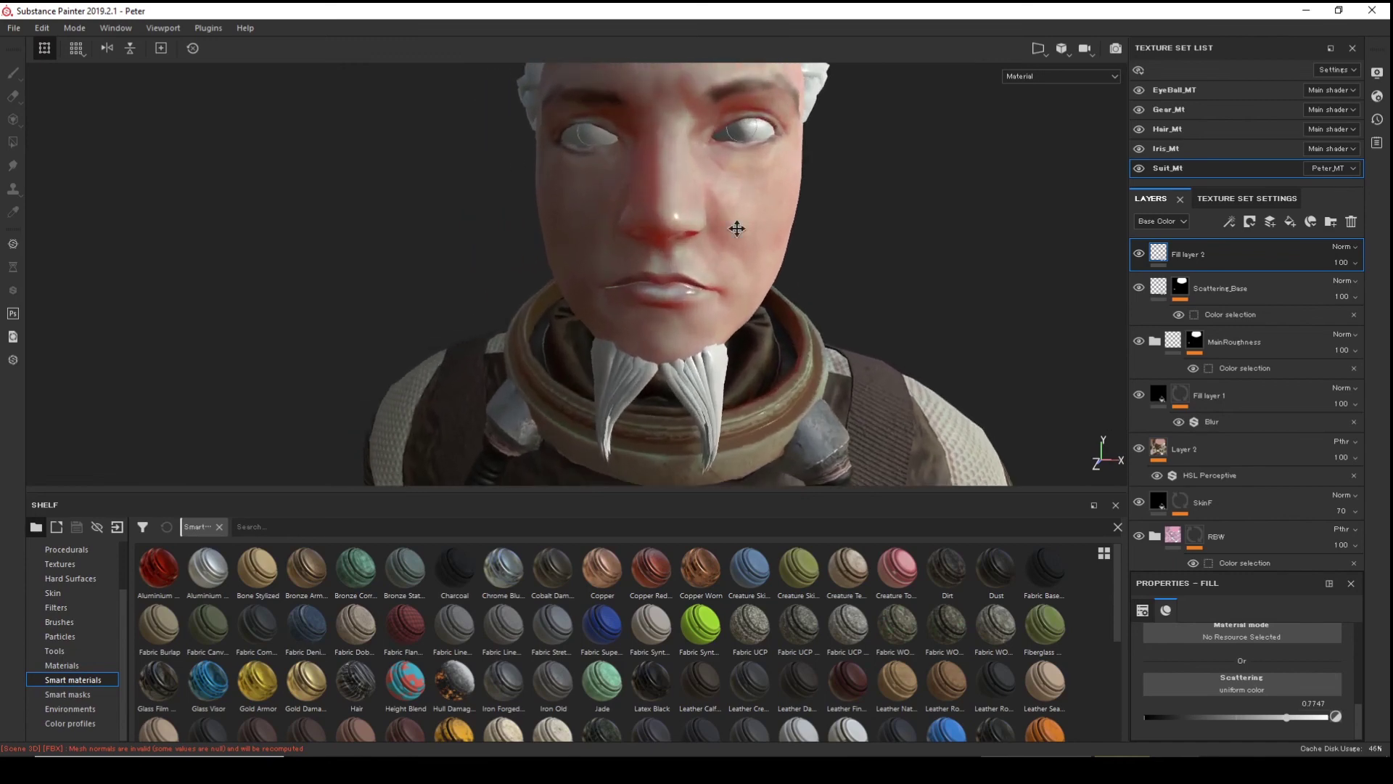
{"action": "left_click_drag", "start_coordinate": [708, 239], "coordinate": [611, 307], "text": "alt"}
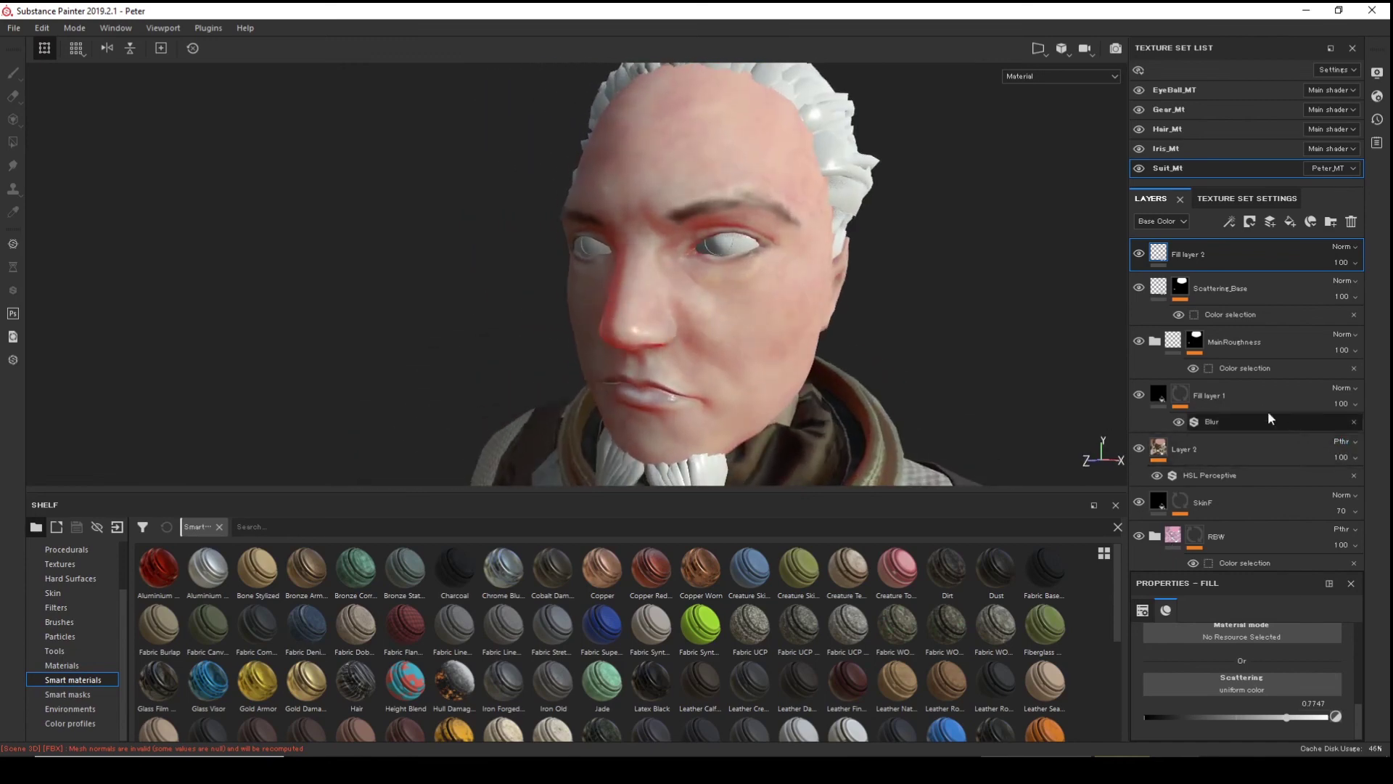
{"action": "left_click_drag", "start_coordinate": [904, 281], "coordinate": [639, 258], "text": "alt"}
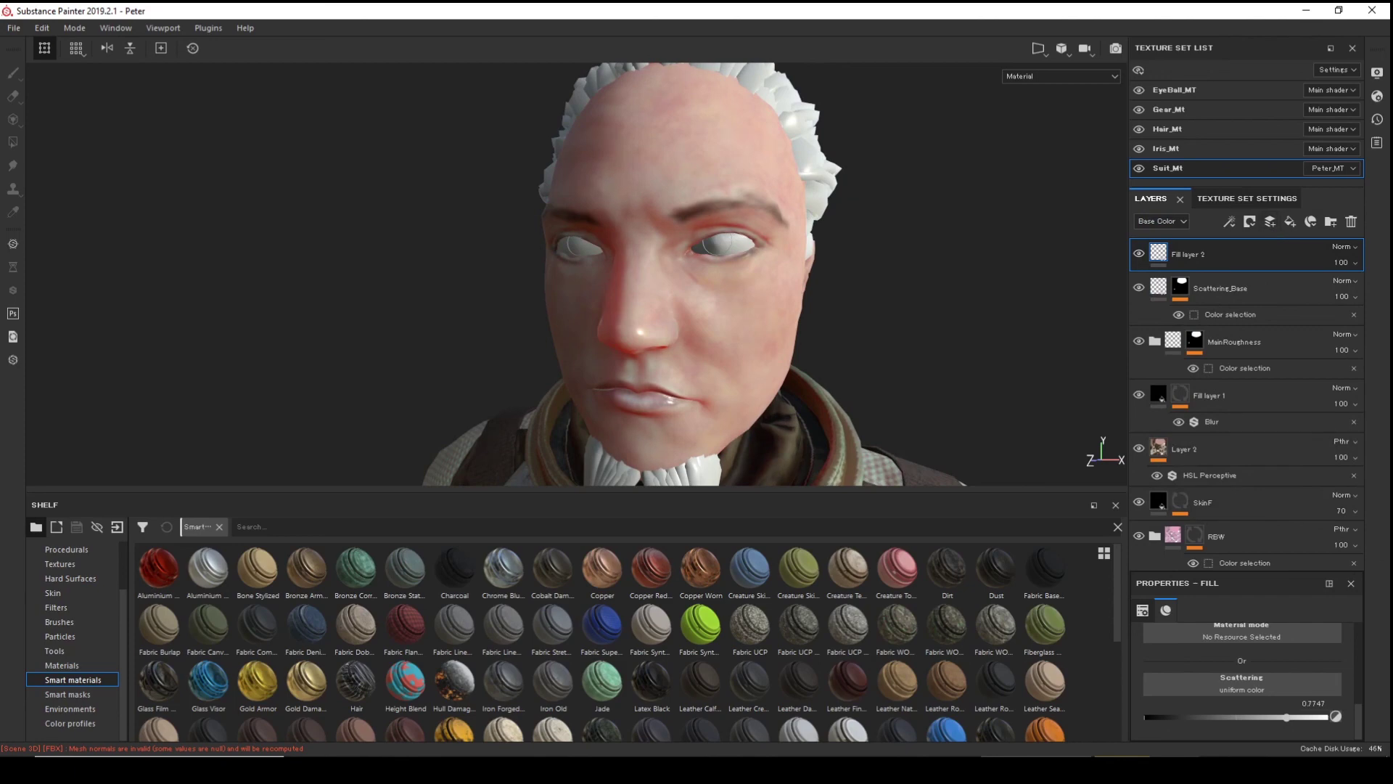
- Add a black mask with a paint effect to the new scattering fill layer
{"action": "right_click", "coordinate": [1204, 257]}
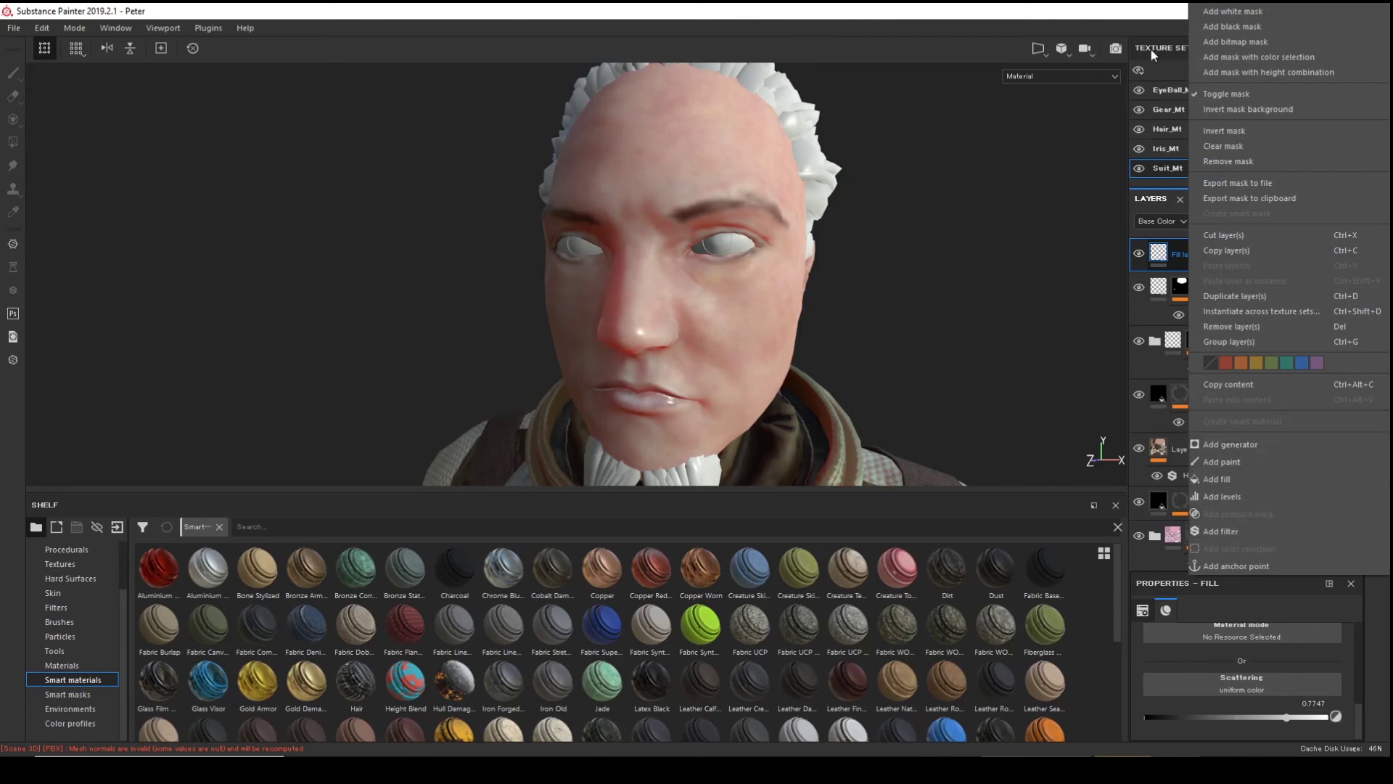
{"action": "key", "text": "Escape"}
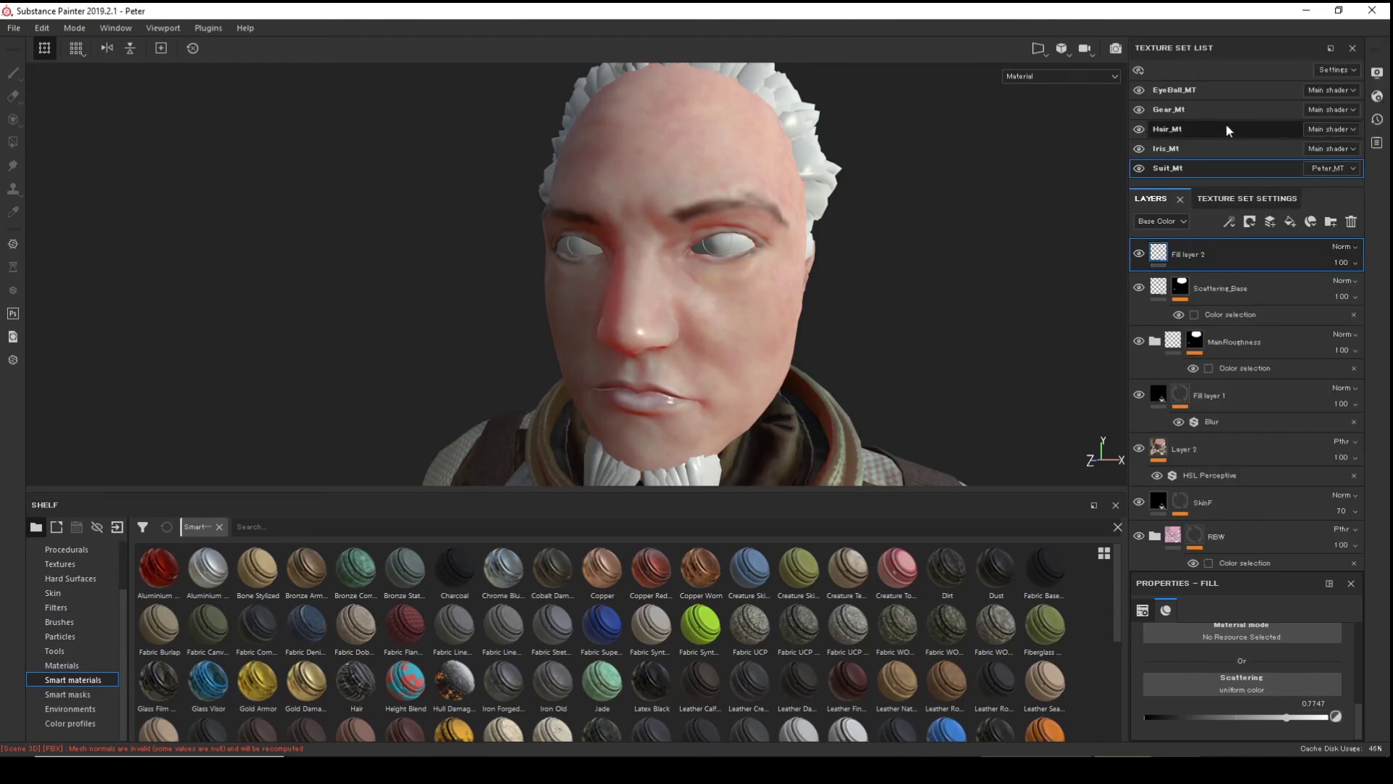
{"action": "left_click", "coordinate": [1250, 221]}
{"action": "left_click", "coordinate": [1279, 255]}
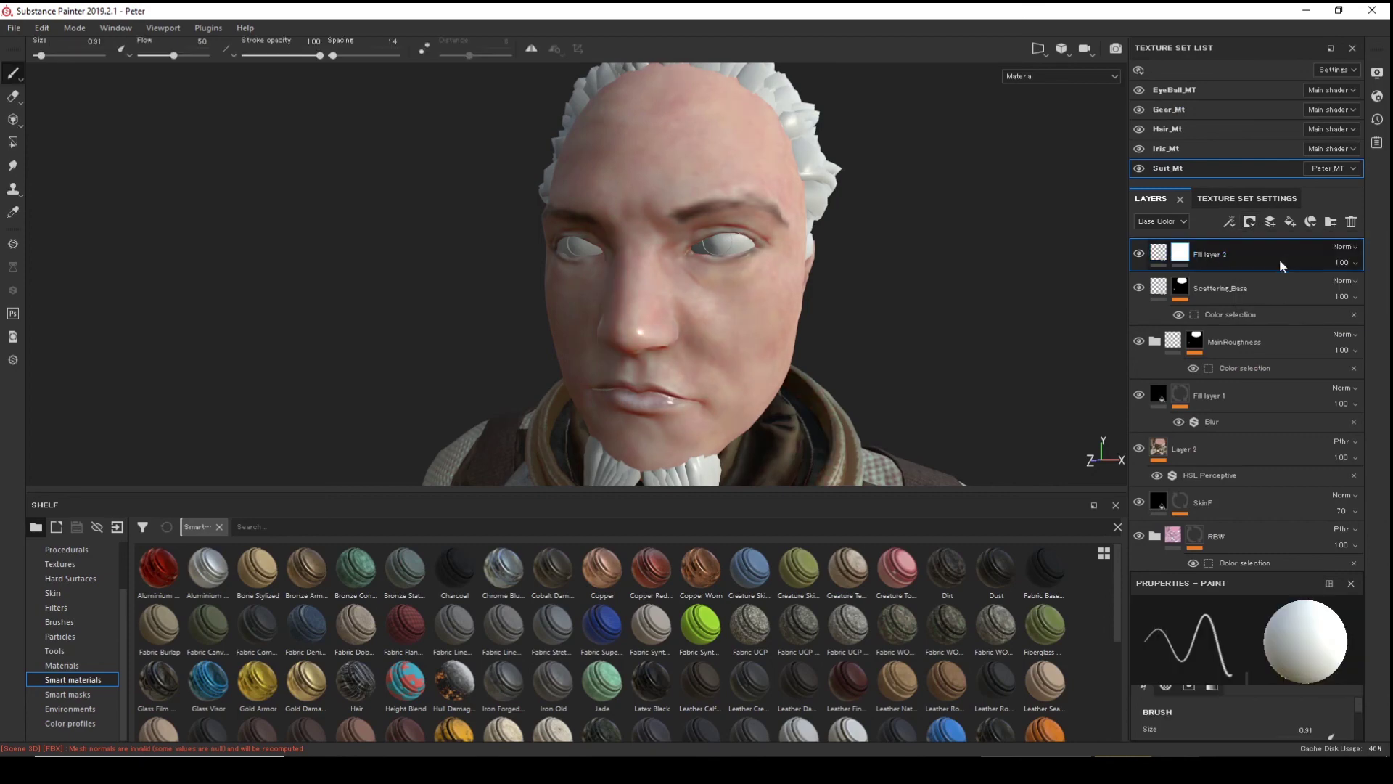
{"action": "right_click", "coordinate": [1225, 255]}
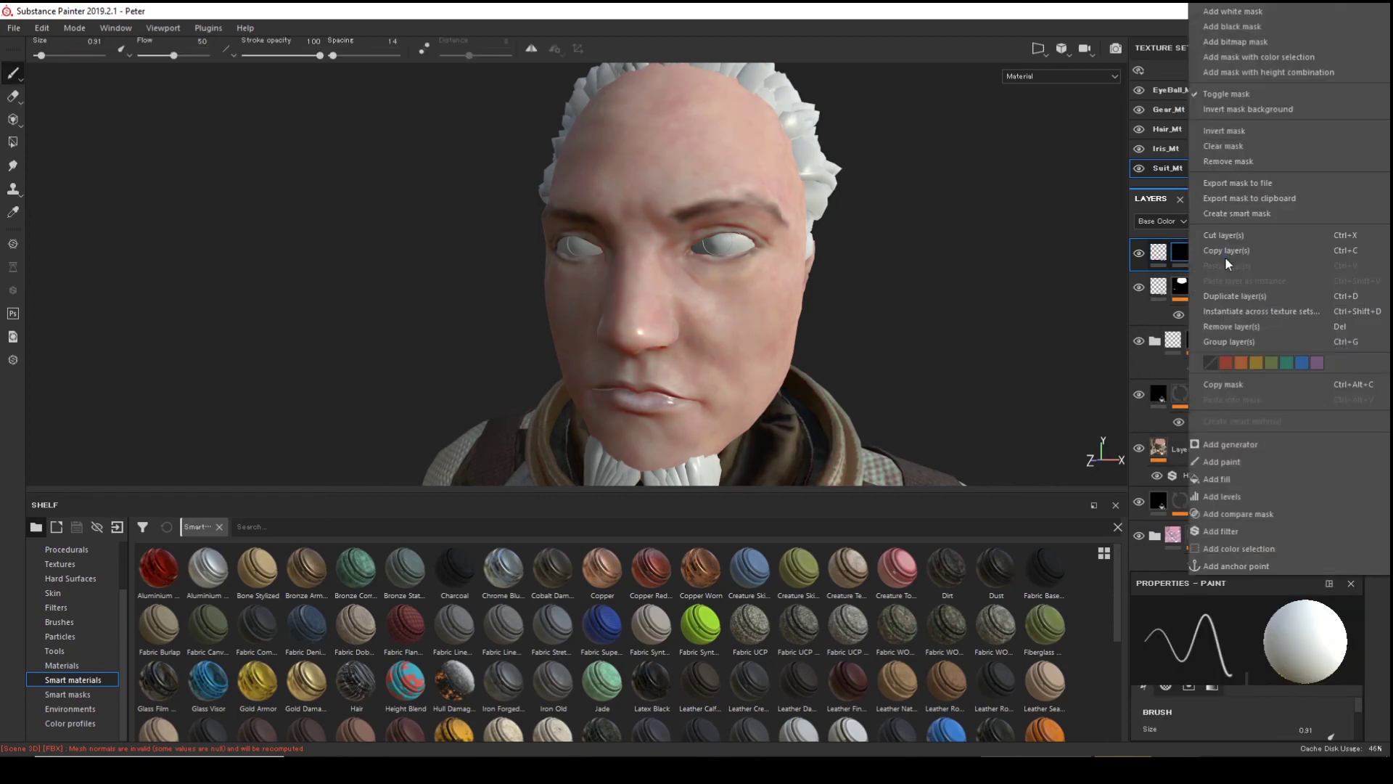
{"action": "left_click", "coordinate": [1259, 464]}
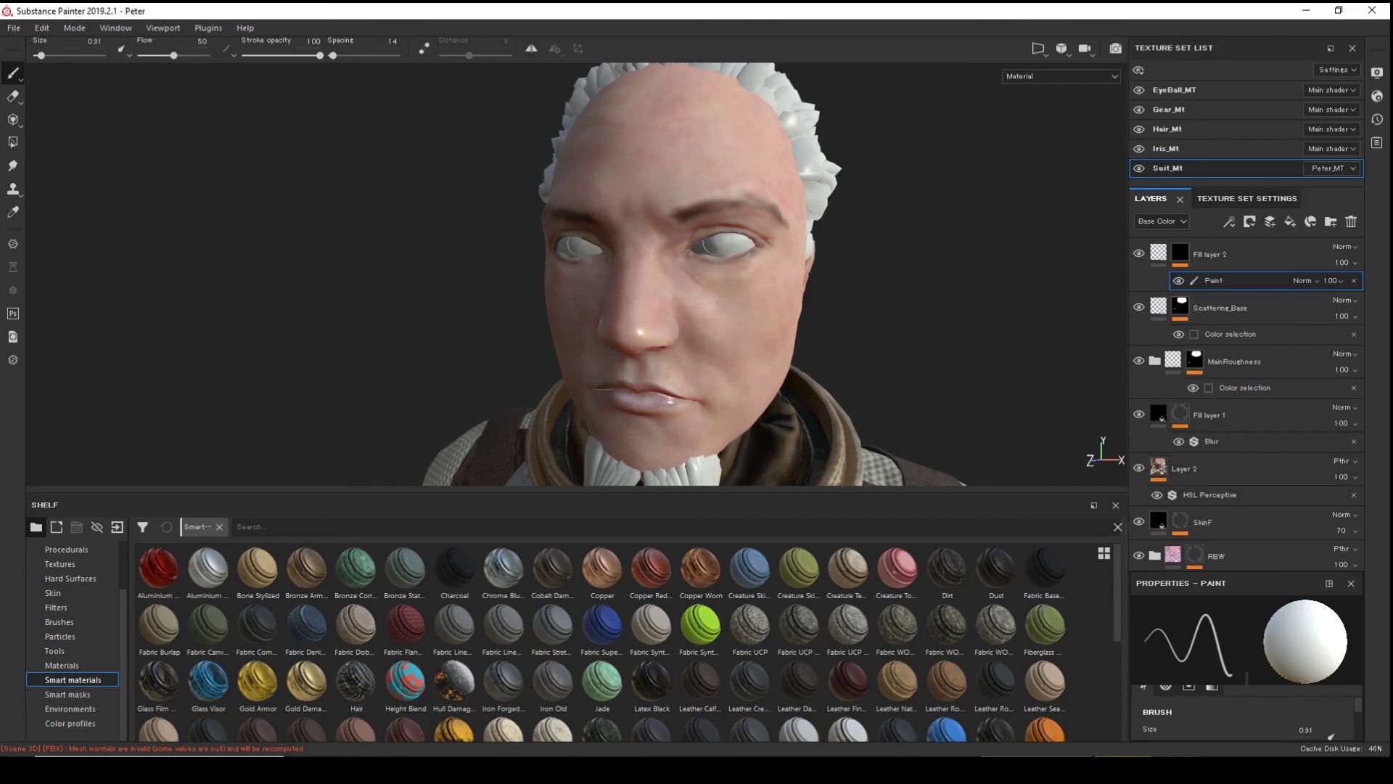
- Set the scattering value of the Scattering_Base layer to about 0.04
{"action": "left_click_drag", "start_coordinate": [832, 251], "coordinate": [732, 254], "text": "alt"}
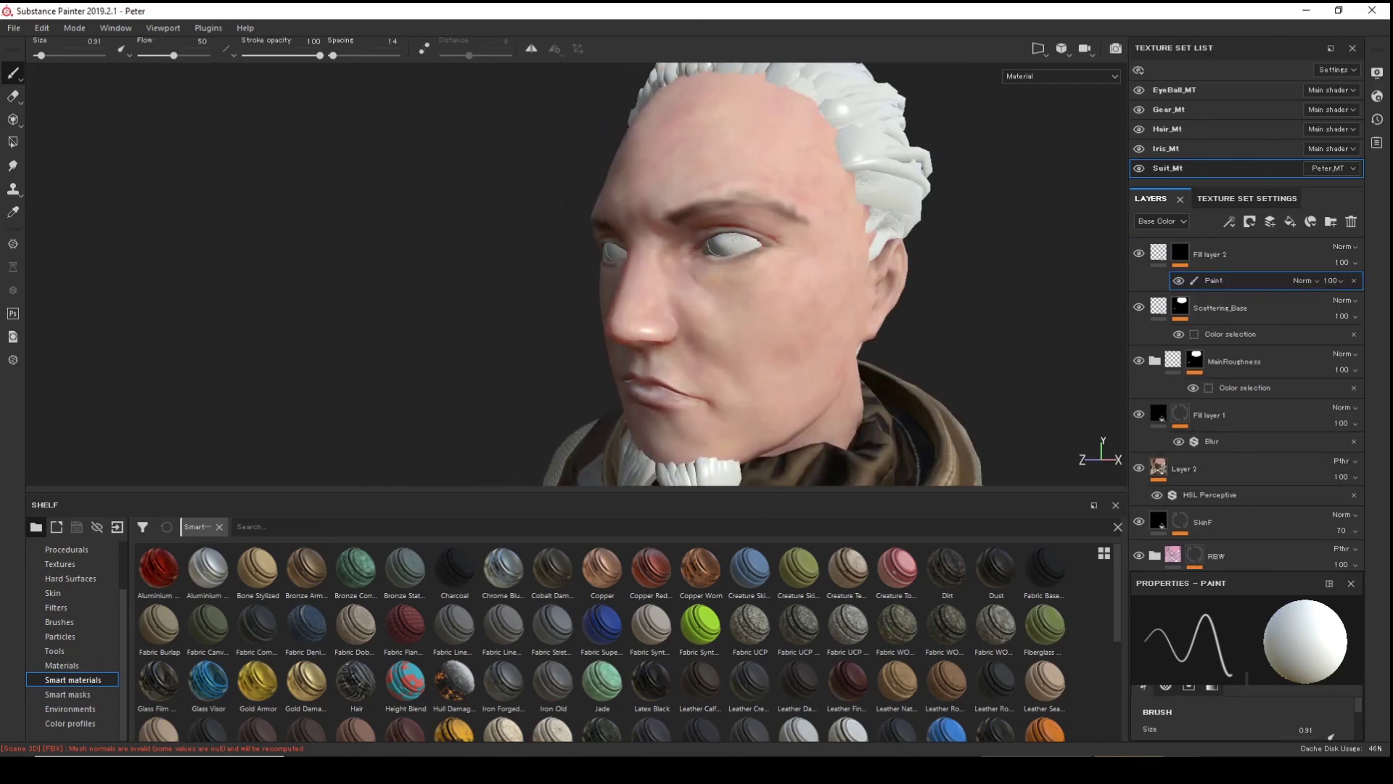
{"action": "middle_click_drag", "start_coordinate": [684, 238], "coordinate": [679, 192], "text": "alt"}
{"action": "right_click_drag", "start_coordinate": [834, 305], "coordinate": [1023, 386], "text": "alt"}
{"action": "left_click_drag", "start_coordinate": [712, 298], "coordinate": [632, 301], "text": "alt"}
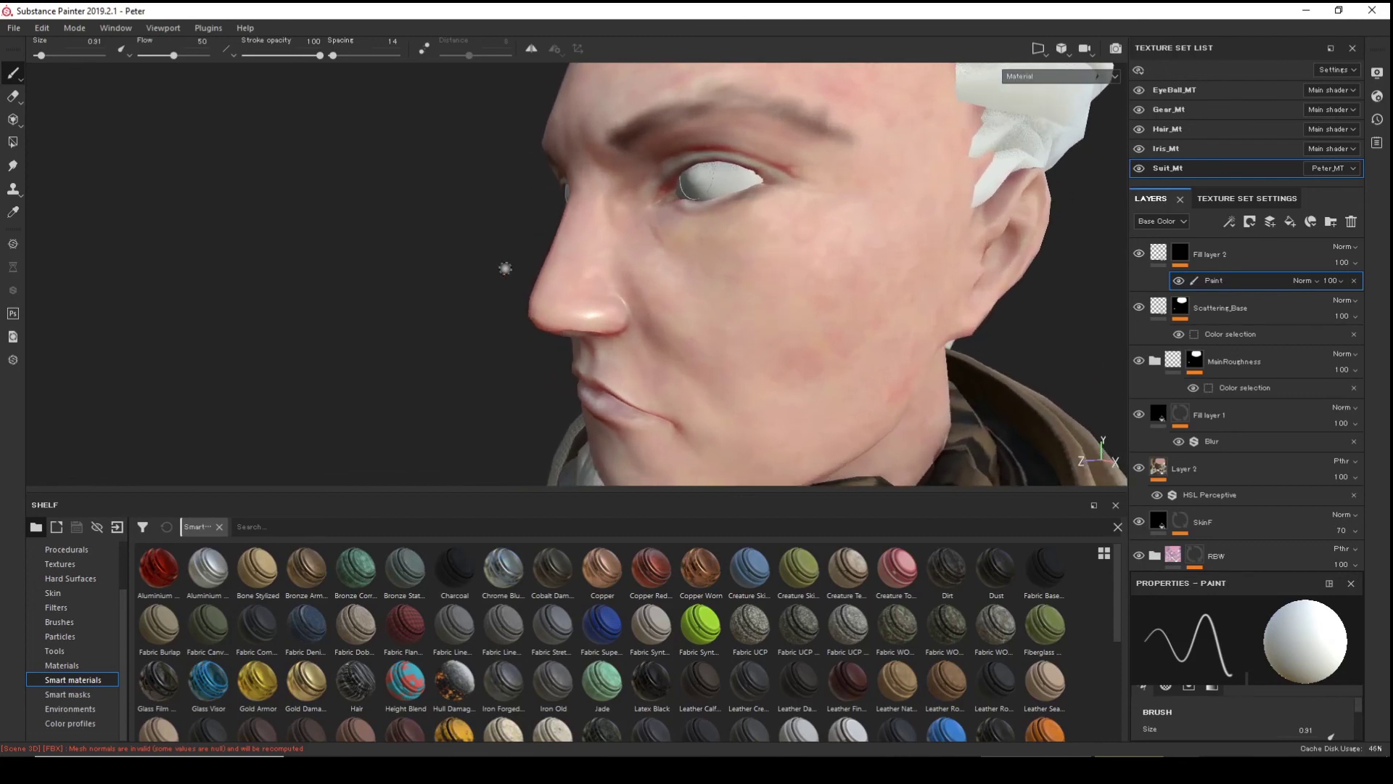
{"action": "left_click_drag", "start_coordinate": [613, 374], "coordinate": [1015, 392], "text": "alt"}
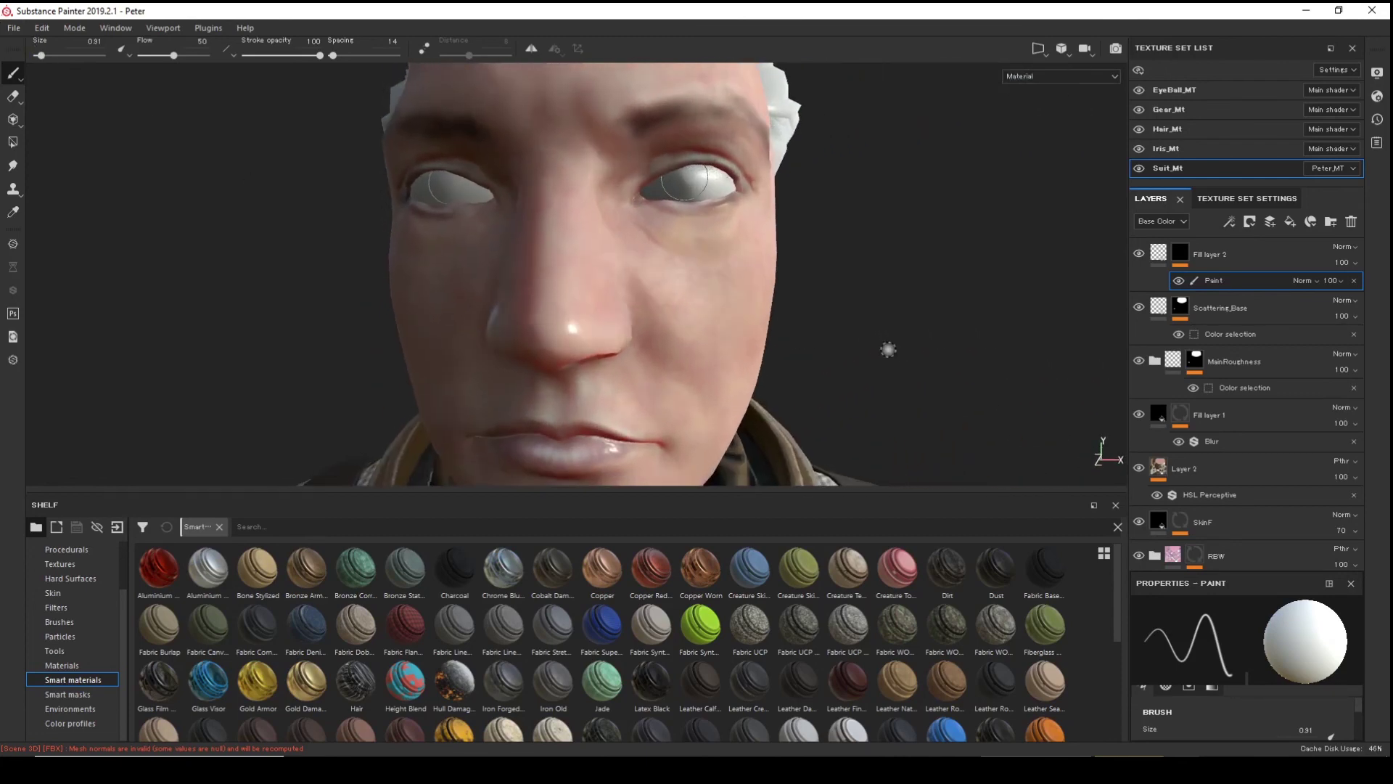
{"action": "left_click", "coordinate": [1263, 307]}
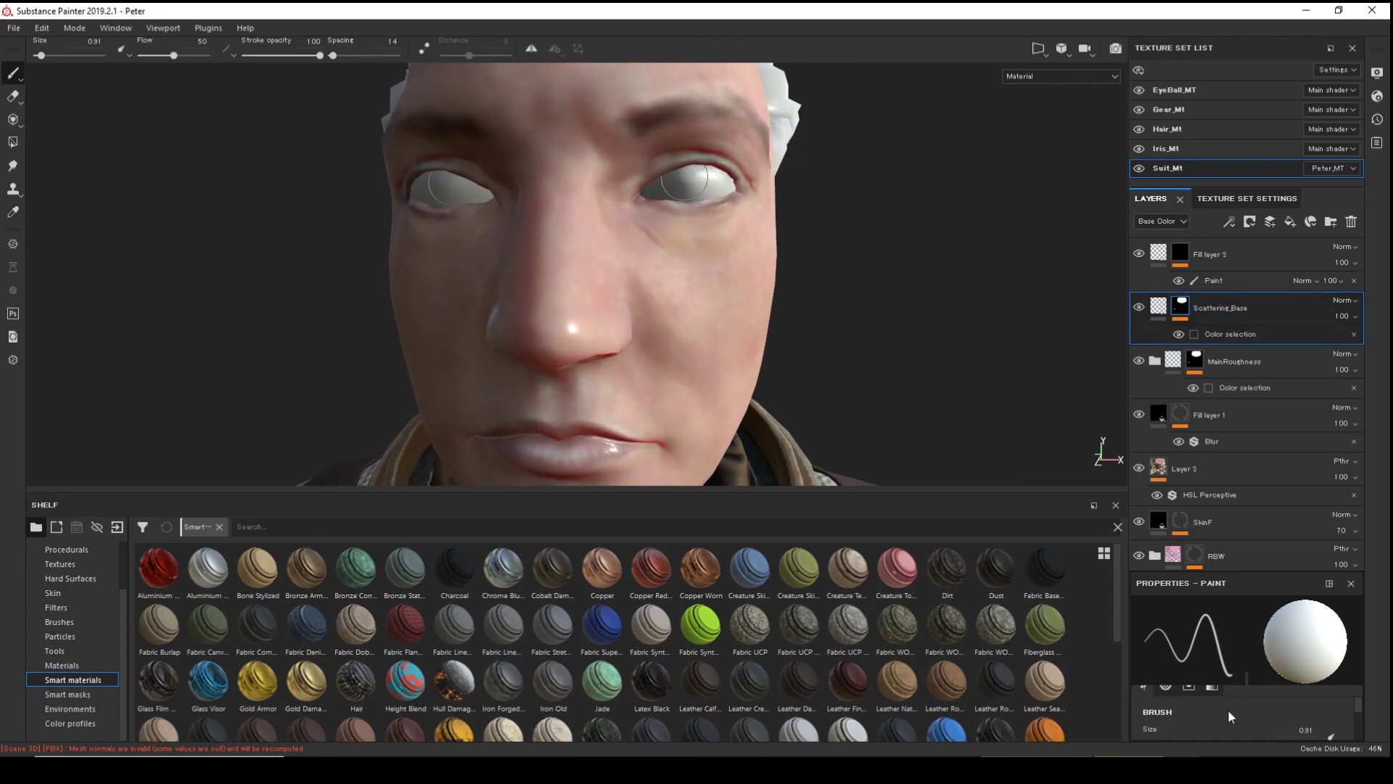
{"action": "scroll", "coordinate": [1229, 707], "scroll_direction": "down", "scroll_amount": 2}
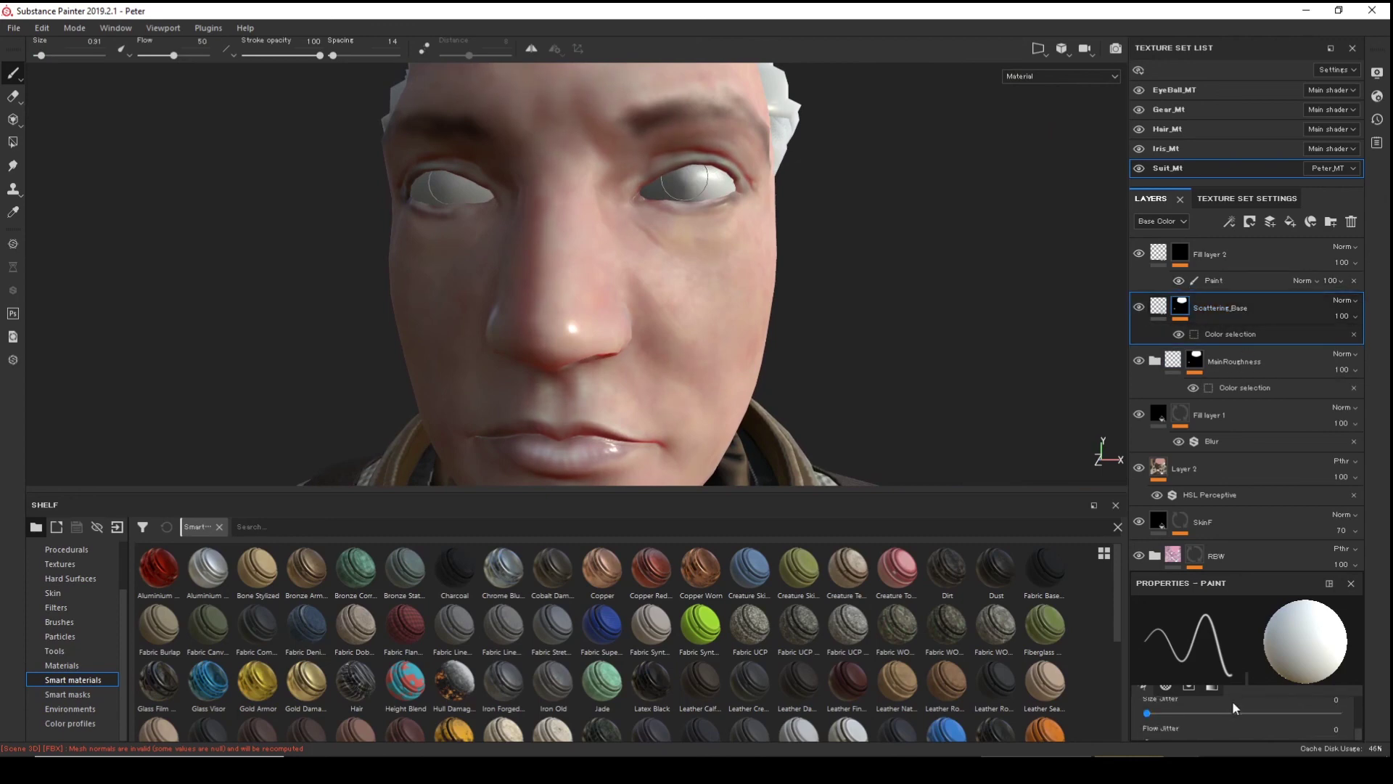
{"action": "left_click", "coordinate": [1159, 305]}
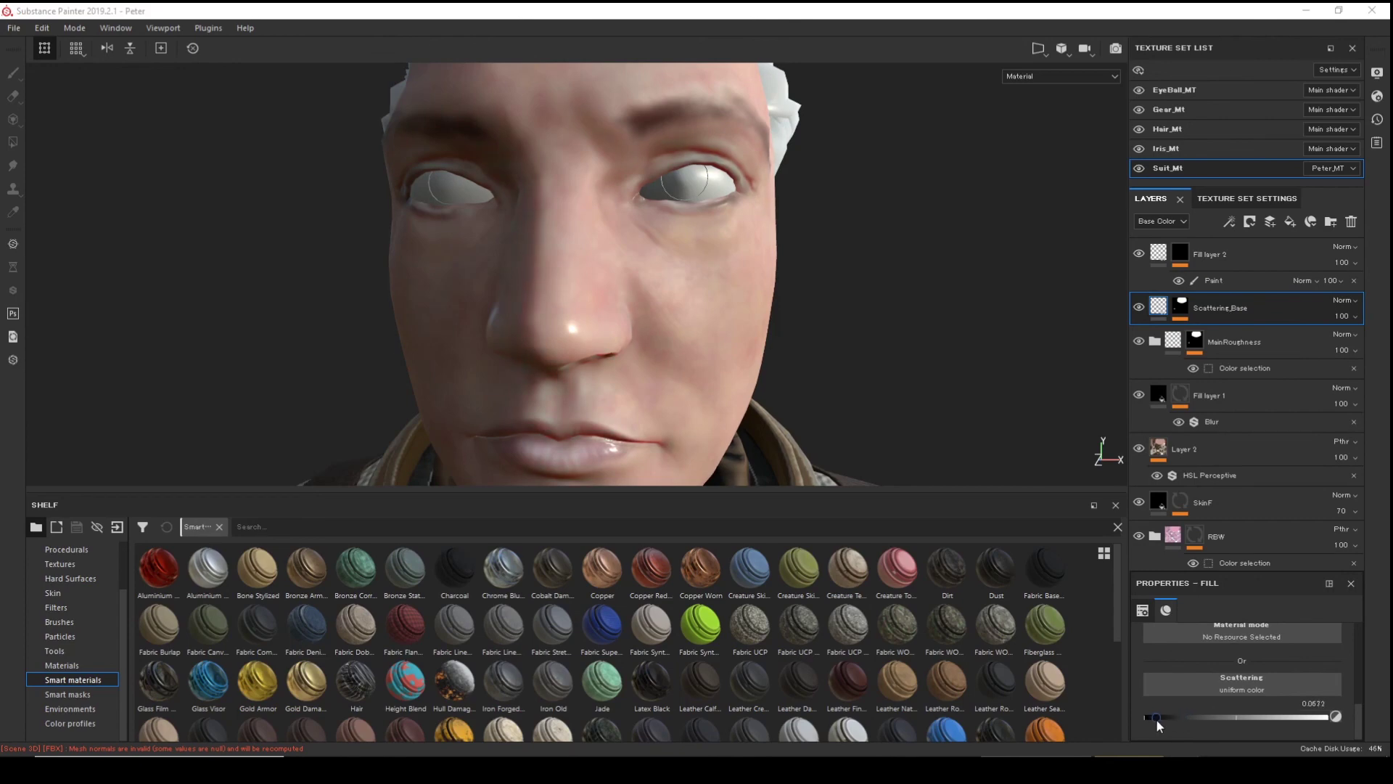
{"action": "left_click_drag", "start_coordinate": [1155, 723], "coordinate": [1152, 721]}
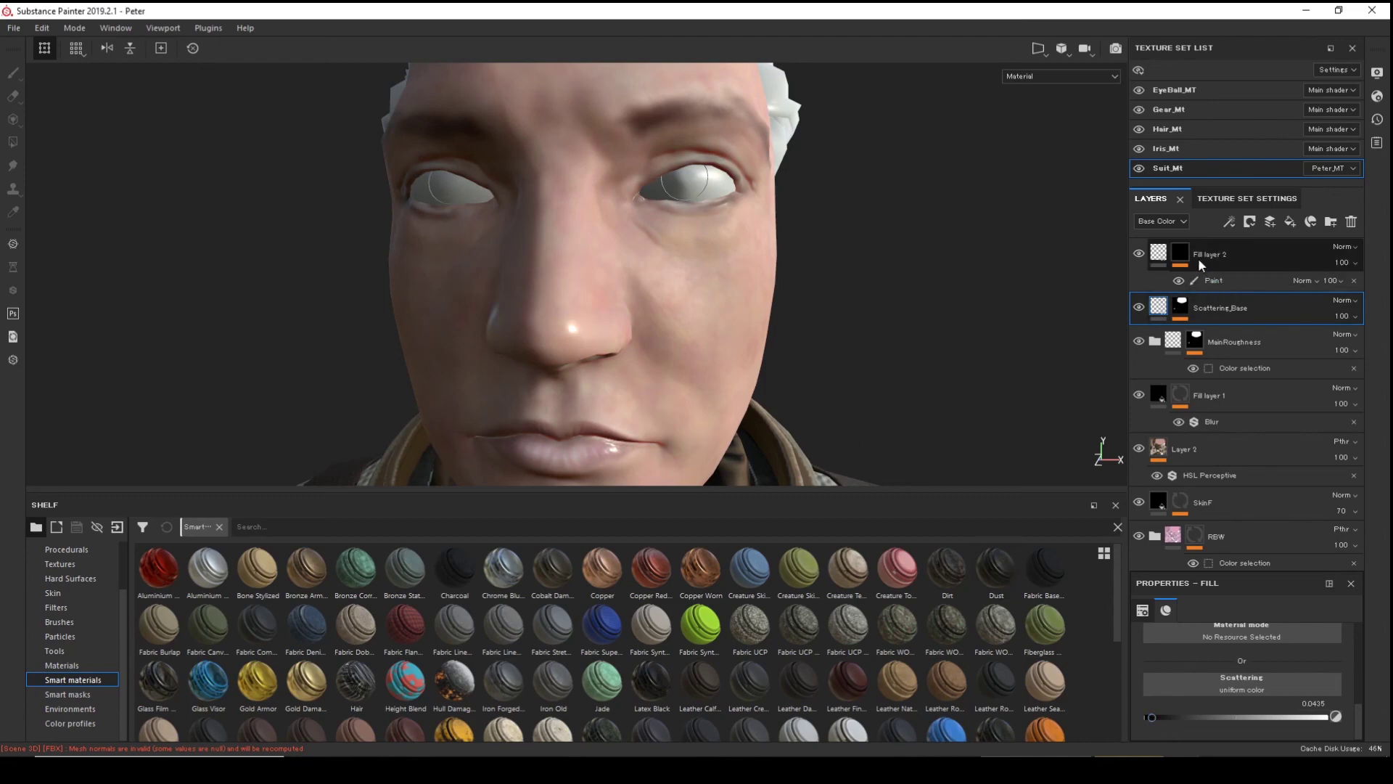
- Paint the nose into the new scattering fill layer's mask with an enlarged brush, covering both sides
{"action": "left_click", "coordinate": [1217, 277]}
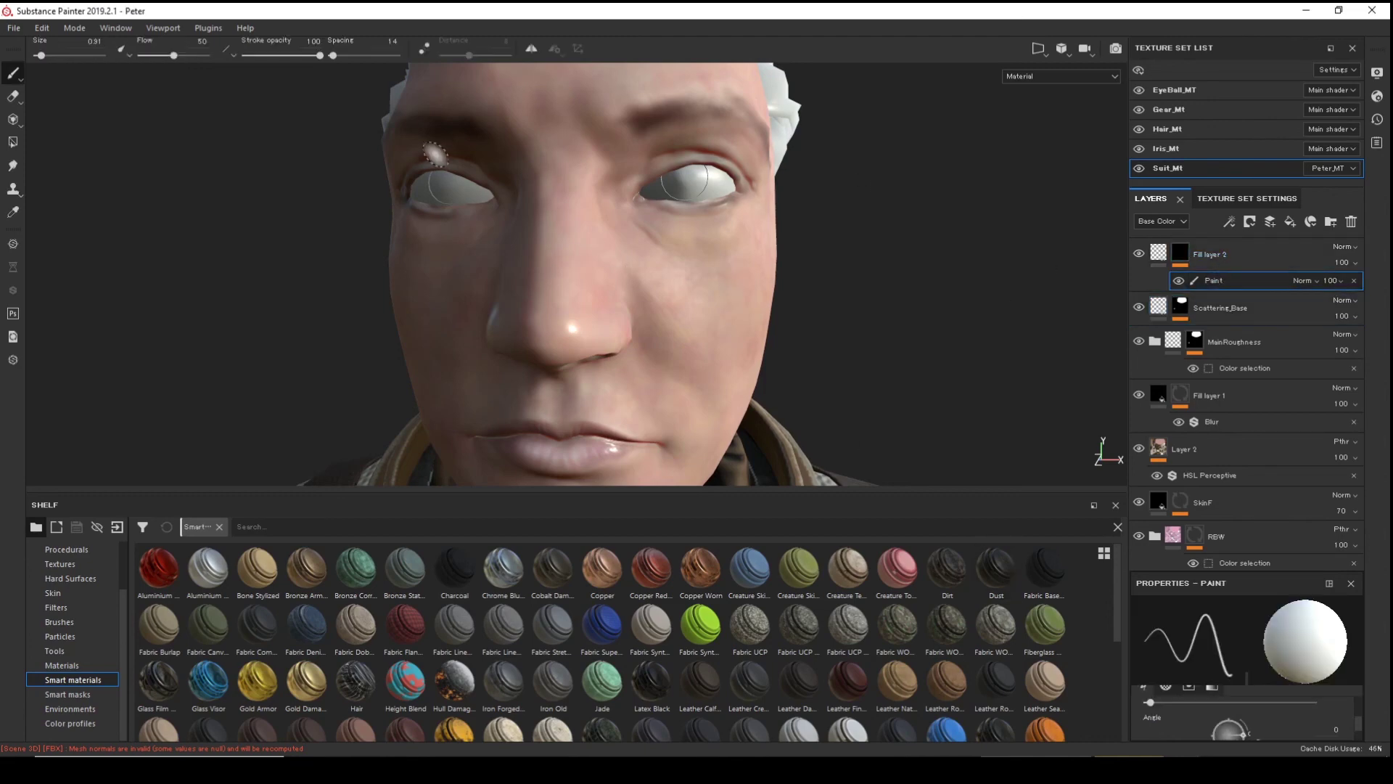
{"action": "left_click_drag", "start_coordinate": [41, 59], "coordinate": [46, 58]}
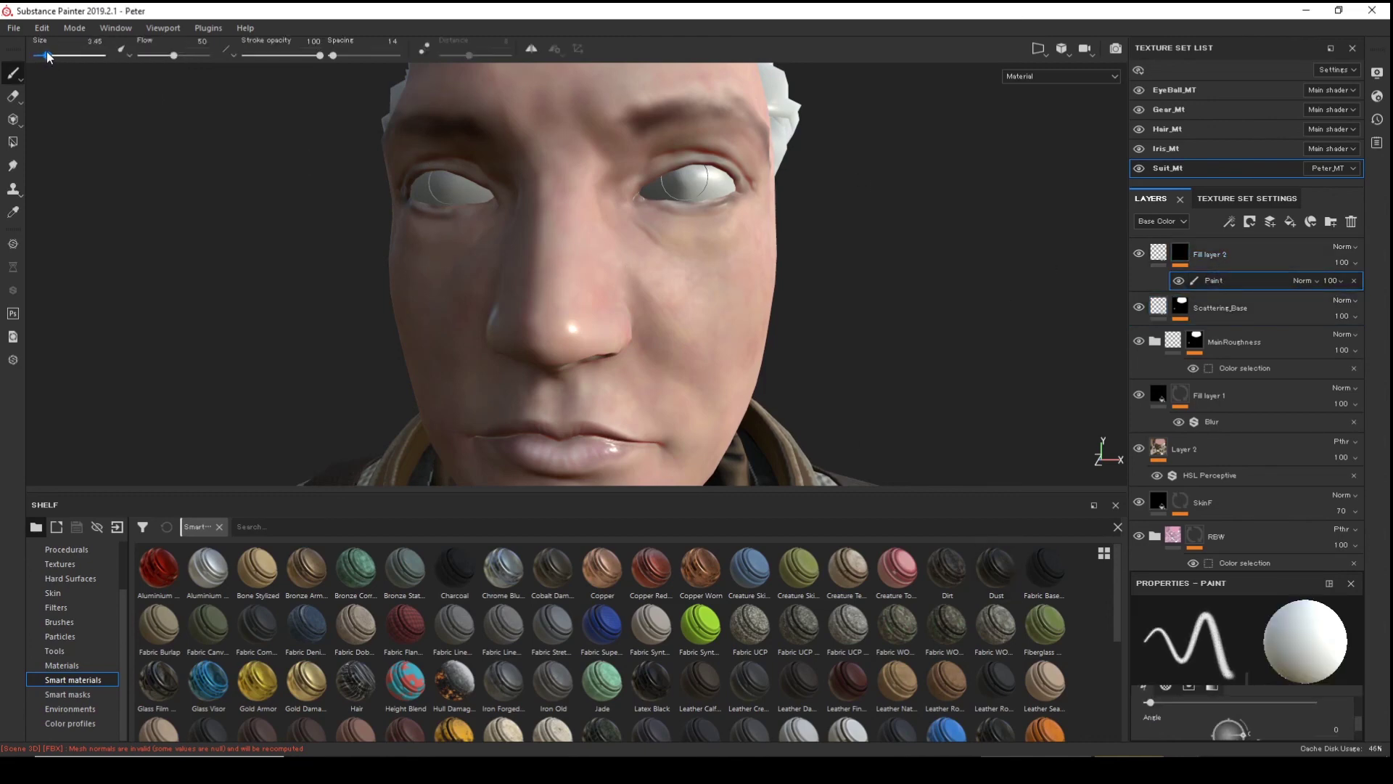
{"action": "mouse_move", "coordinate": [168, 233]}
{"action": "left_mouse_down", "text": "alt"}
{"action": "mouse_move", "coordinate": [9, 242]}
{"action": "mouse_move", "coordinate": [22, 243]}
{"action": "left_mouse_up", "text": "alt"}
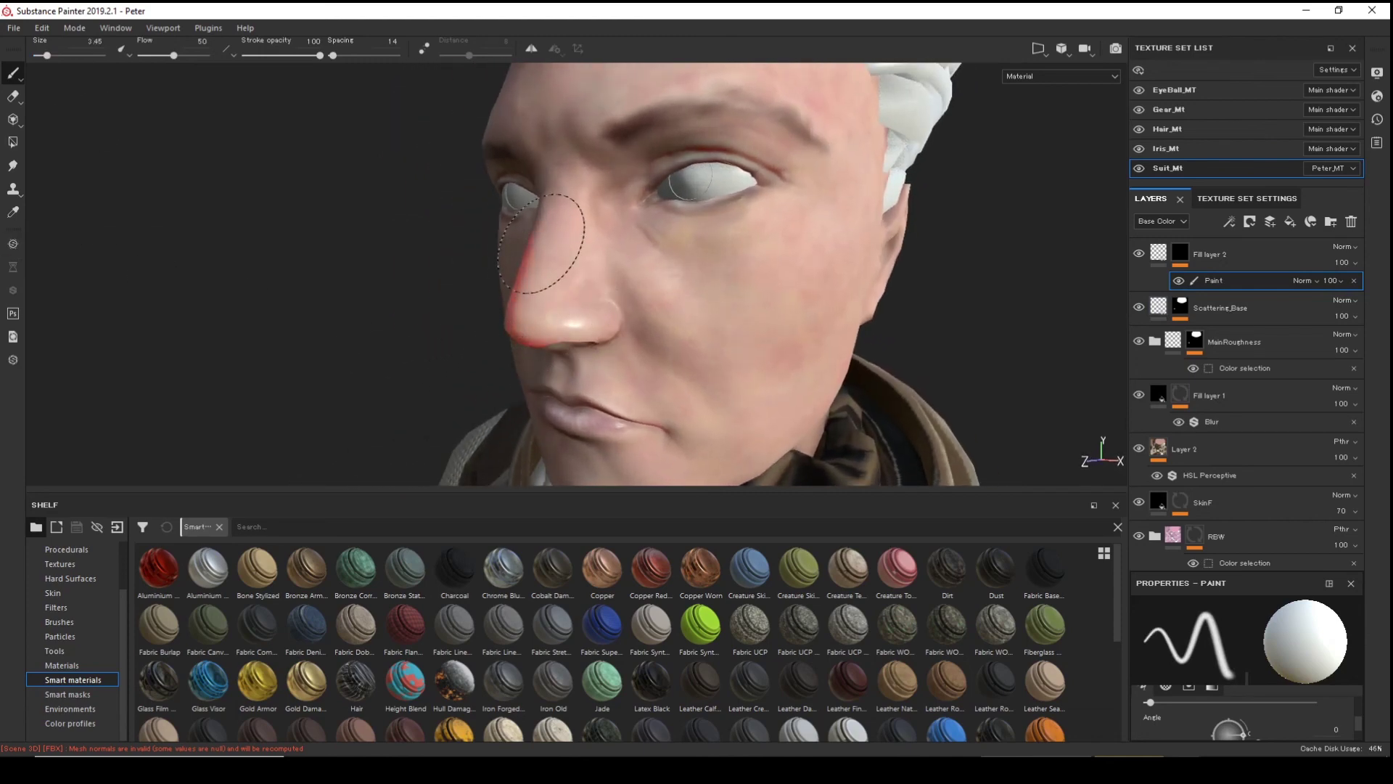
{"action": "left_click_drag", "start_coordinate": [577, 313], "coordinate": [771, 270], "text": "alt"}
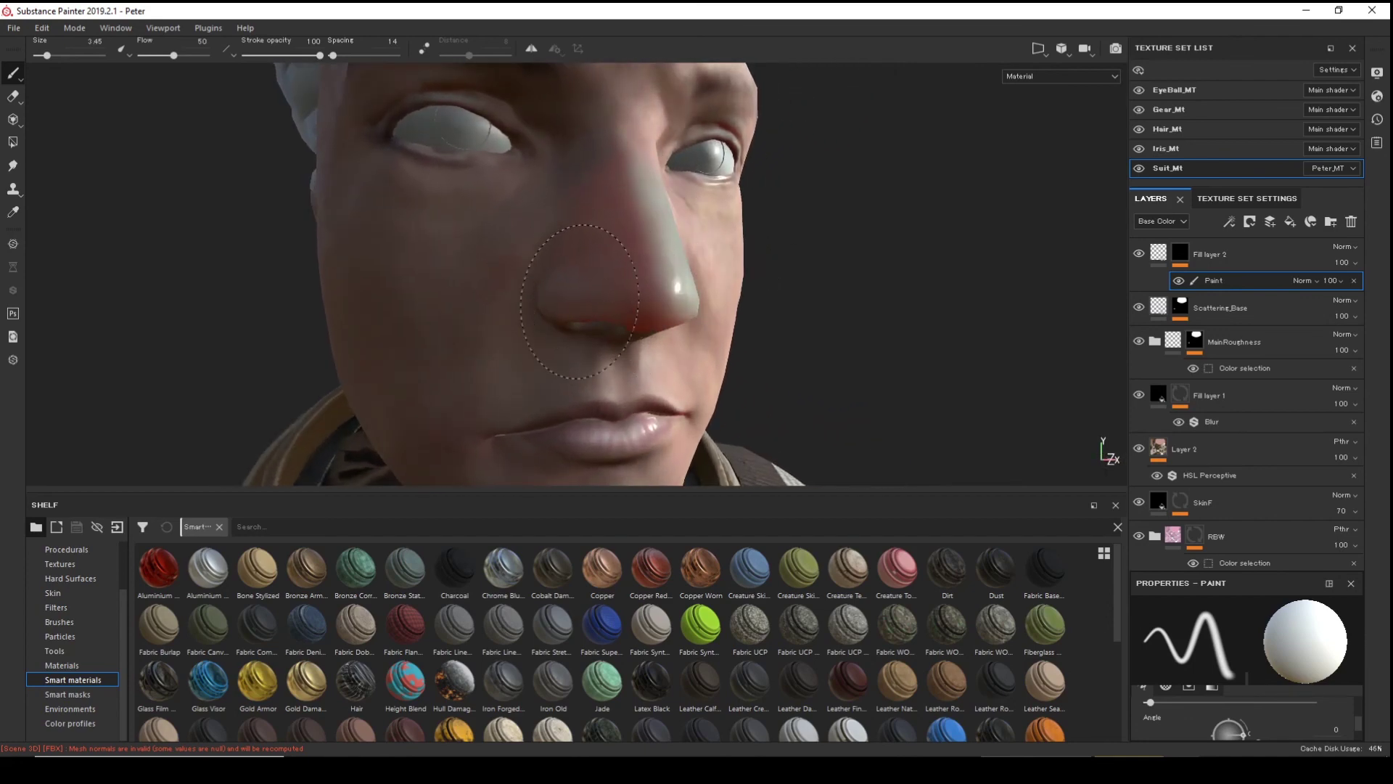
{"action": "left_click_drag", "start_coordinate": [709, 302], "coordinate": [473, 302], "text": "alt"}
- Paint both ears and the lips into the new scattering fill layer's mask
{"action": "mouse_move", "coordinate": [591, 264]}
{"action": "left_mouse_down", "text": "alt"}
{"action": "mouse_move", "coordinate": [542, 443]}
{"action": "mouse_move", "coordinate": [520, 177]}
{"action": "mouse_move", "coordinate": [671, 165]}
{"action": "left_mouse_up", "text": "alt"}
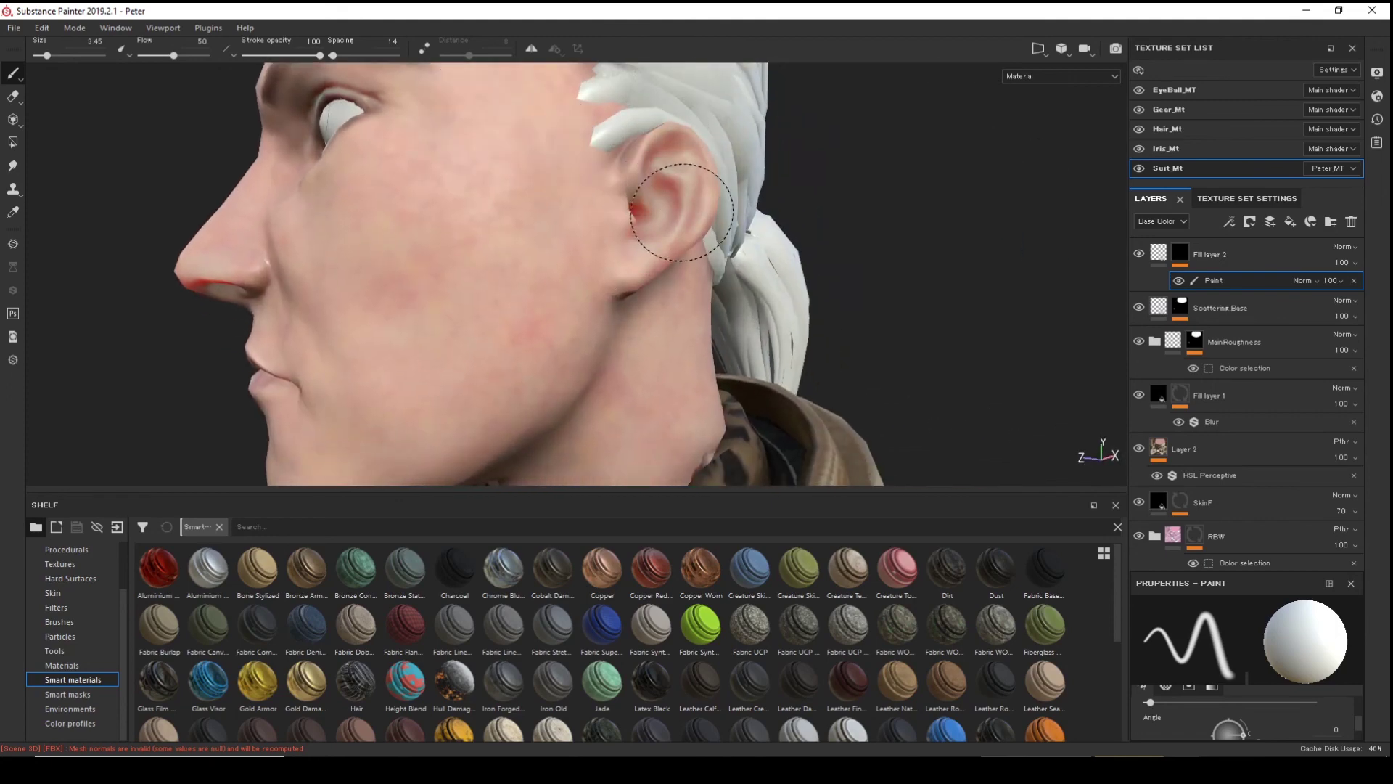
{"action": "mouse_move", "coordinate": [466, 233]}
{"action": "left_mouse_down", "text": "alt"}
{"action": "mouse_move", "coordinate": [709, 187]}
{"action": "mouse_move", "coordinate": [638, 280]}
{"action": "mouse_move", "coordinate": [452, 323]}
{"action": "left_mouse_up", "text": "alt"}
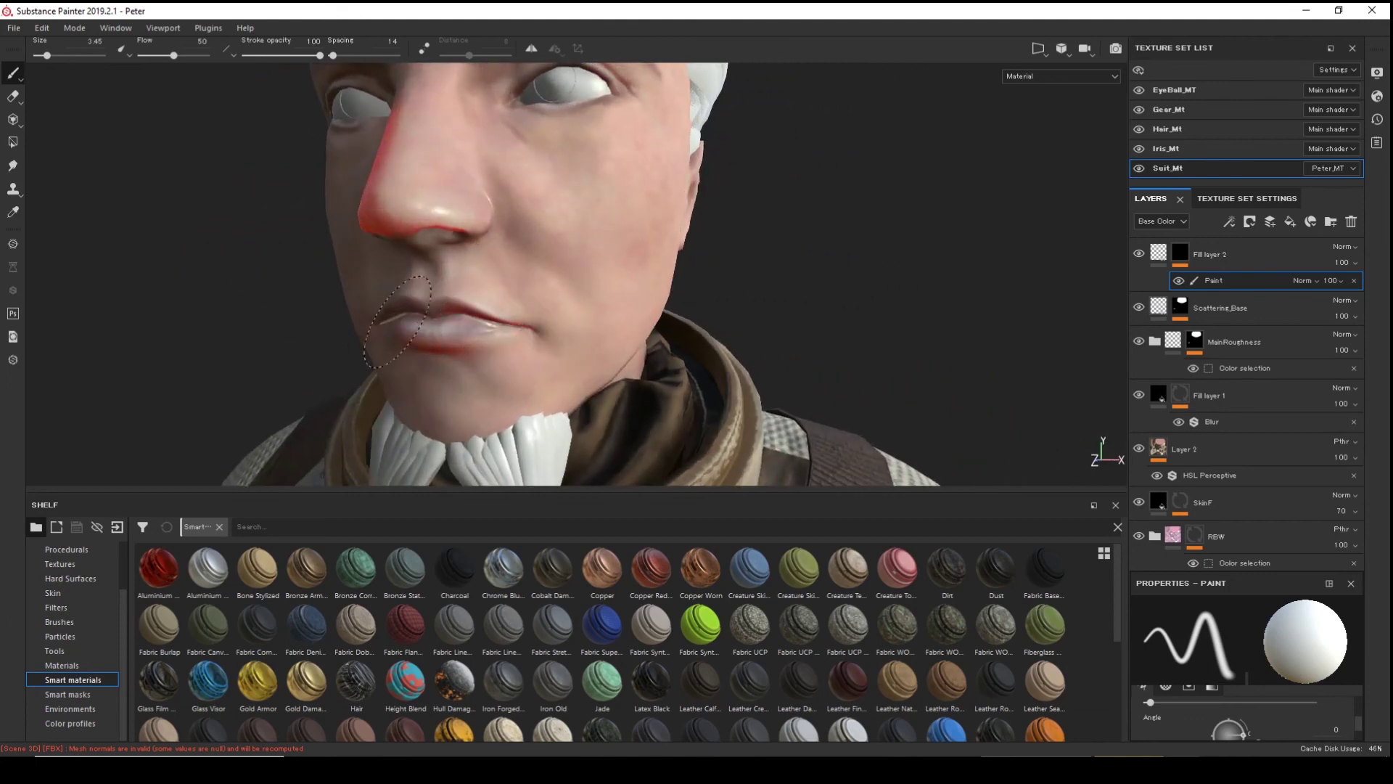
{"action": "left_click_drag", "start_coordinate": [357, 343], "coordinate": [566, 142], "text": "alt"}
{"action": "mouse_move", "coordinate": [566, 142]}
{"action": "right_mouse_down", "text": "alt"}
{"action": "mouse_move", "coordinate": [746, 396]}
{"action": "mouse_move", "coordinate": [440, 212]}
{"action": "right_mouse_up", "text": "alt"}
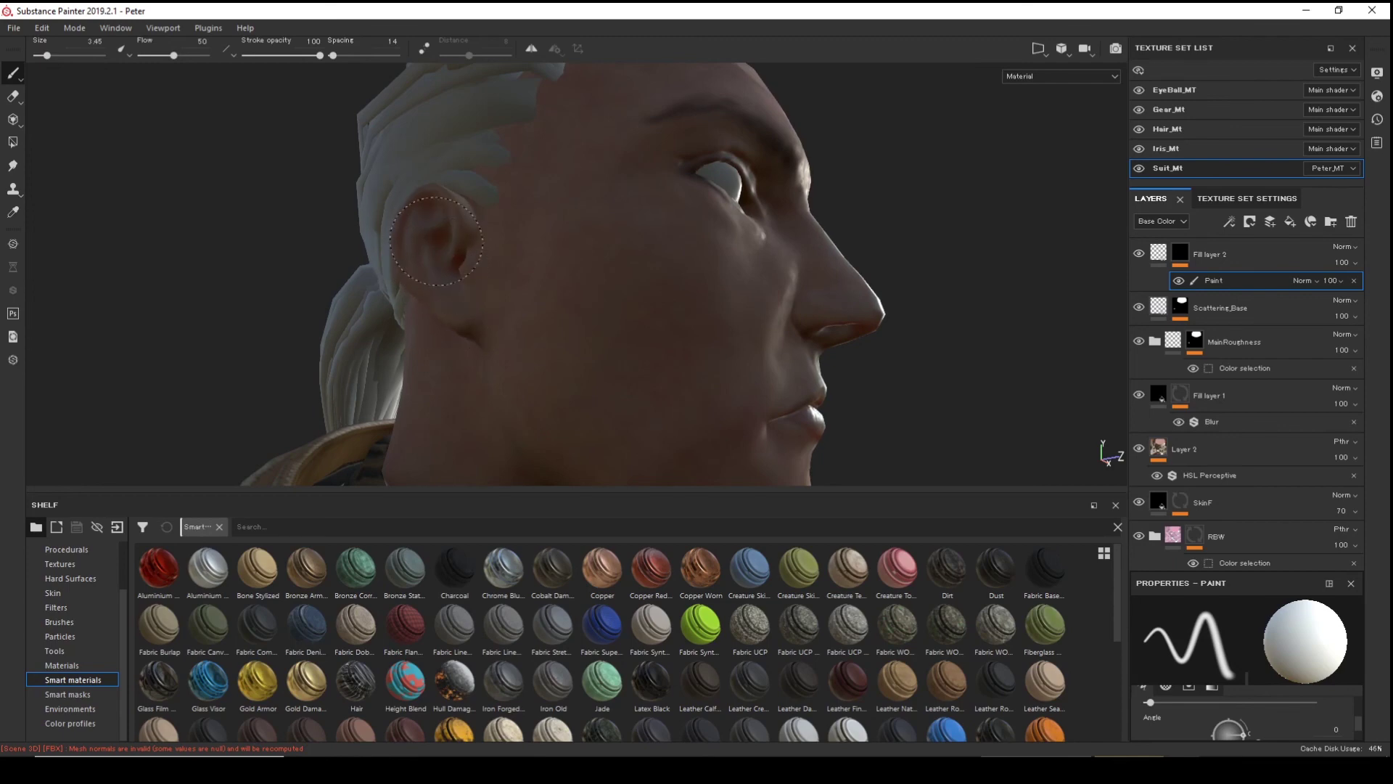
{"action": "mouse_move", "coordinate": [412, 231]}
{"action": "left_mouse_down", "text": "alt"}
{"action": "mouse_move", "coordinate": [889, 264]}
{"action": "mouse_move", "coordinate": [780, 242]}
{"action": "left_mouse_up", "text": "alt"}
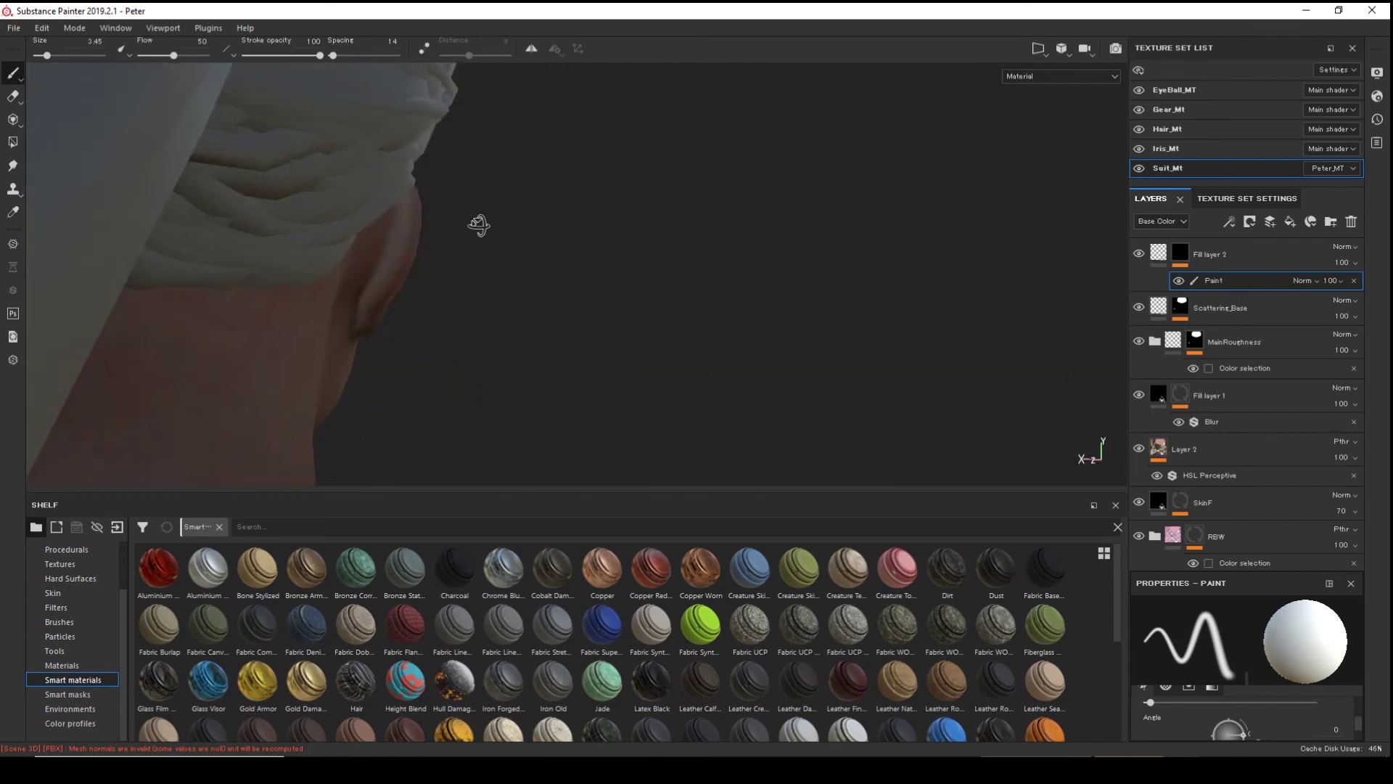
{"action": "mouse_move", "coordinate": [479, 225]}
{"action": "left_mouse_down", "text": "alt"}
{"action": "mouse_move", "coordinate": [326, 273]}
{"action": "mouse_move", "coordinate": [556, 260]}
{"action": "mouse_move", "coordinate": [522, 204]}
{"action": "mouse_move", "coordinate": [538, 131]}
{"action": "mouse_move", "coordinate": [508, 145]}
{"action": "left_mouse_up", "text": "alt"}
{"action": "left_click_drag", "start_coordinate": [214, 202], "coordinate": [653, 348], "text": "alt"}
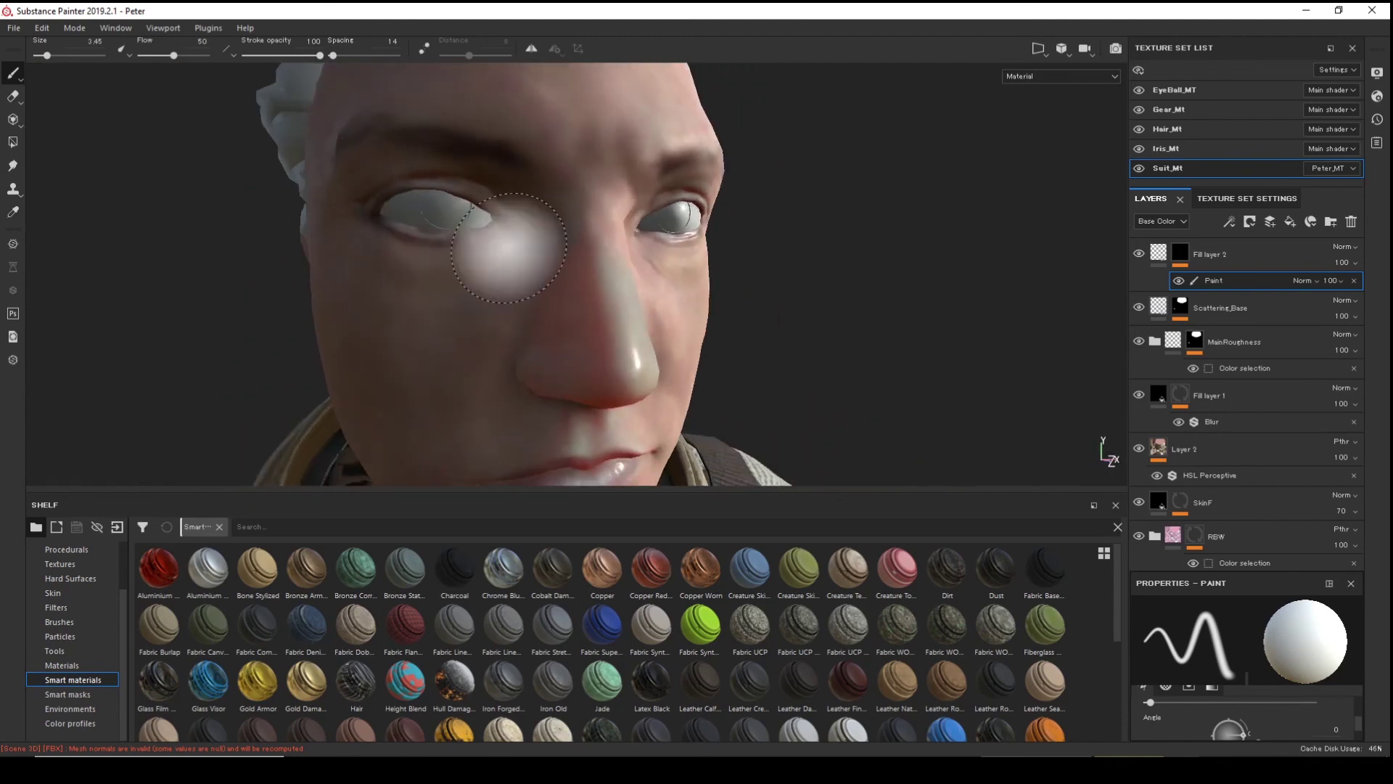
- Reduce the brush size to about 0.95 and paint the eyelids around both eyes into the scattering mask
{"action": "right_click_drag", "start_coordinate": [653, 349], "coordinate": [703, 375], "text": "alt"}
{"action": "left_click_drag", "start_coordinate": [704, 375], "coordinate": [449, 239], "text": "alt"}
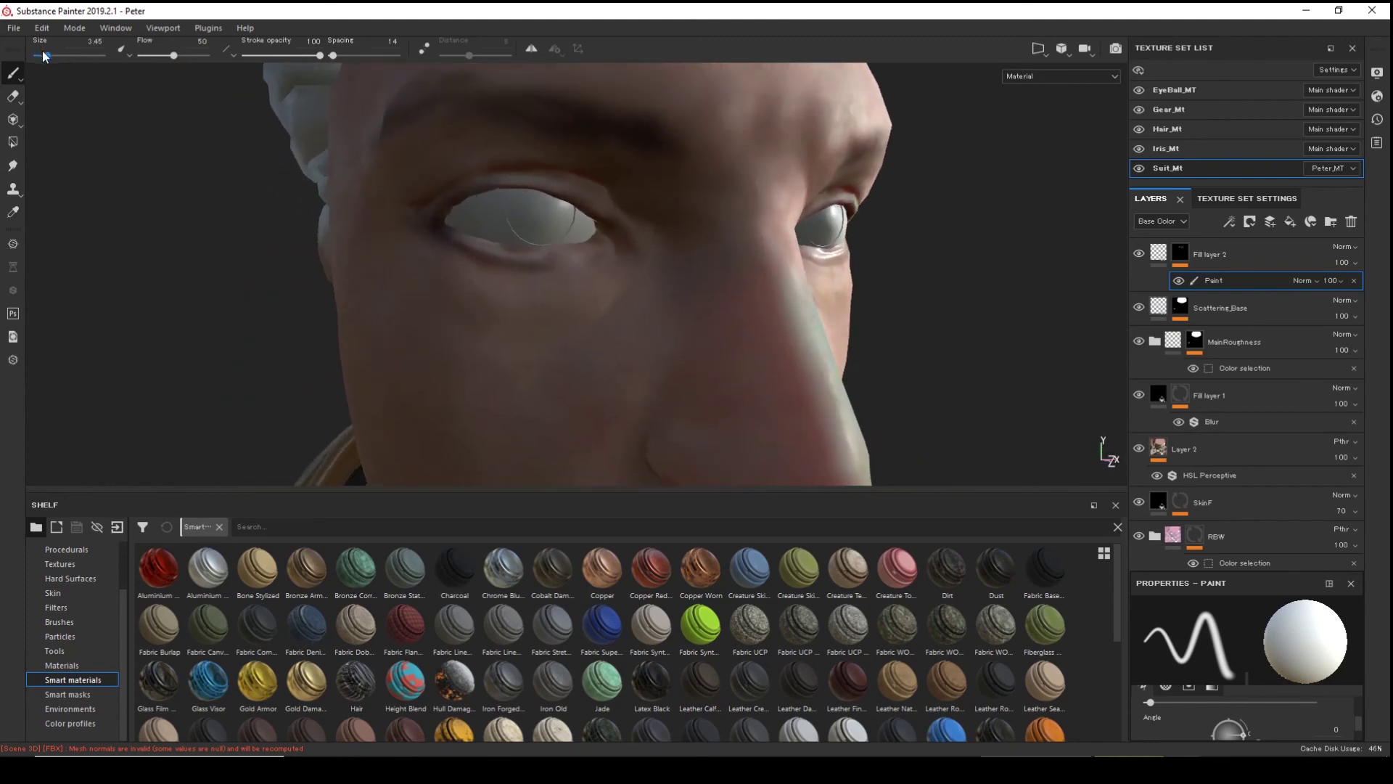
{"action": "left_click_drag", "start_coordinate": [44, 57], "coordinate": [41, 58]}
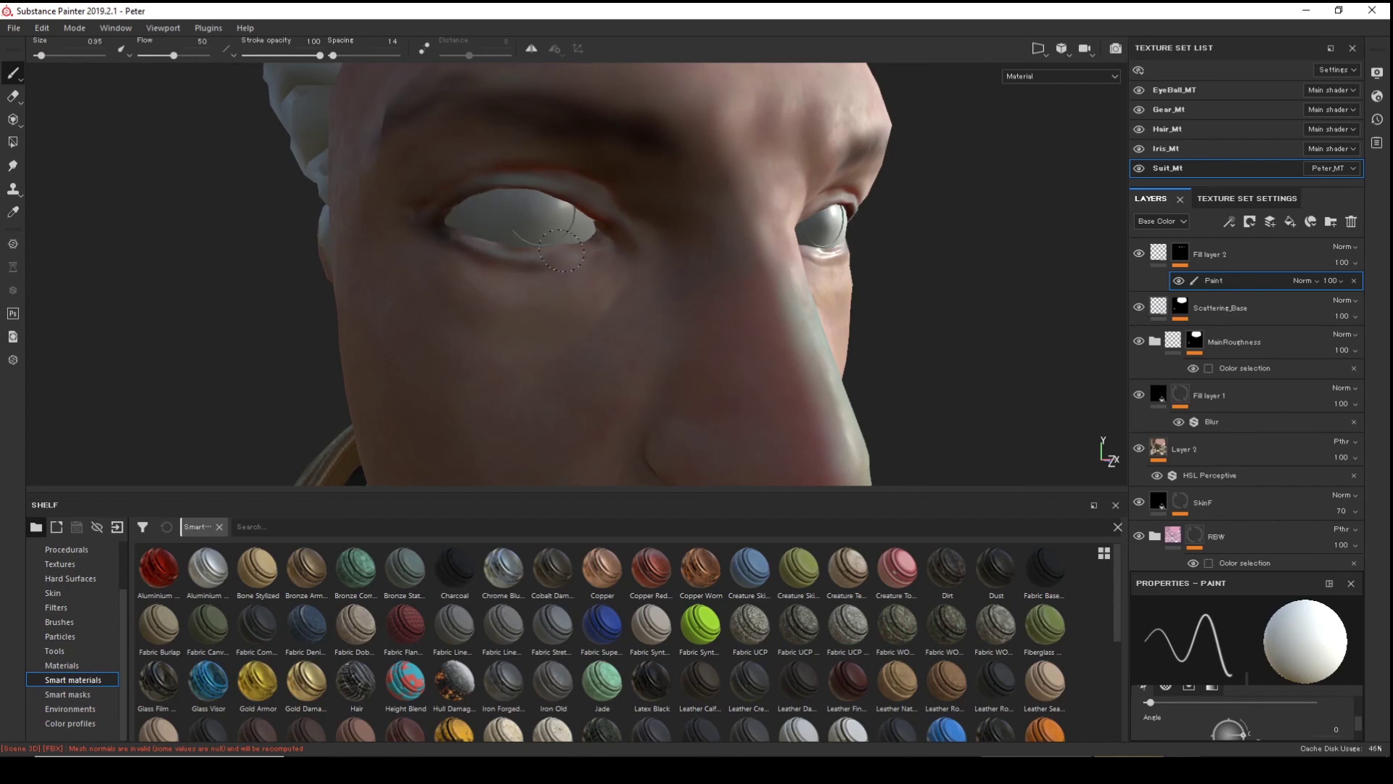
{"action": "mouse_move", "coordinate": [582, 247]}
{"action": "left_mouse_down", "text": "alt"}
{"action": "mouse_move", "coordinate": [709, 249]}
{"action": "mouse_move", "coordinate": [395, 239]}
{"action": "mouse_move", "coordinate": [525, 240]}
{"action": "mouse_move", "coordinate": [653, 190]}
{"action": "left_mouse_up", "text": "alt"}
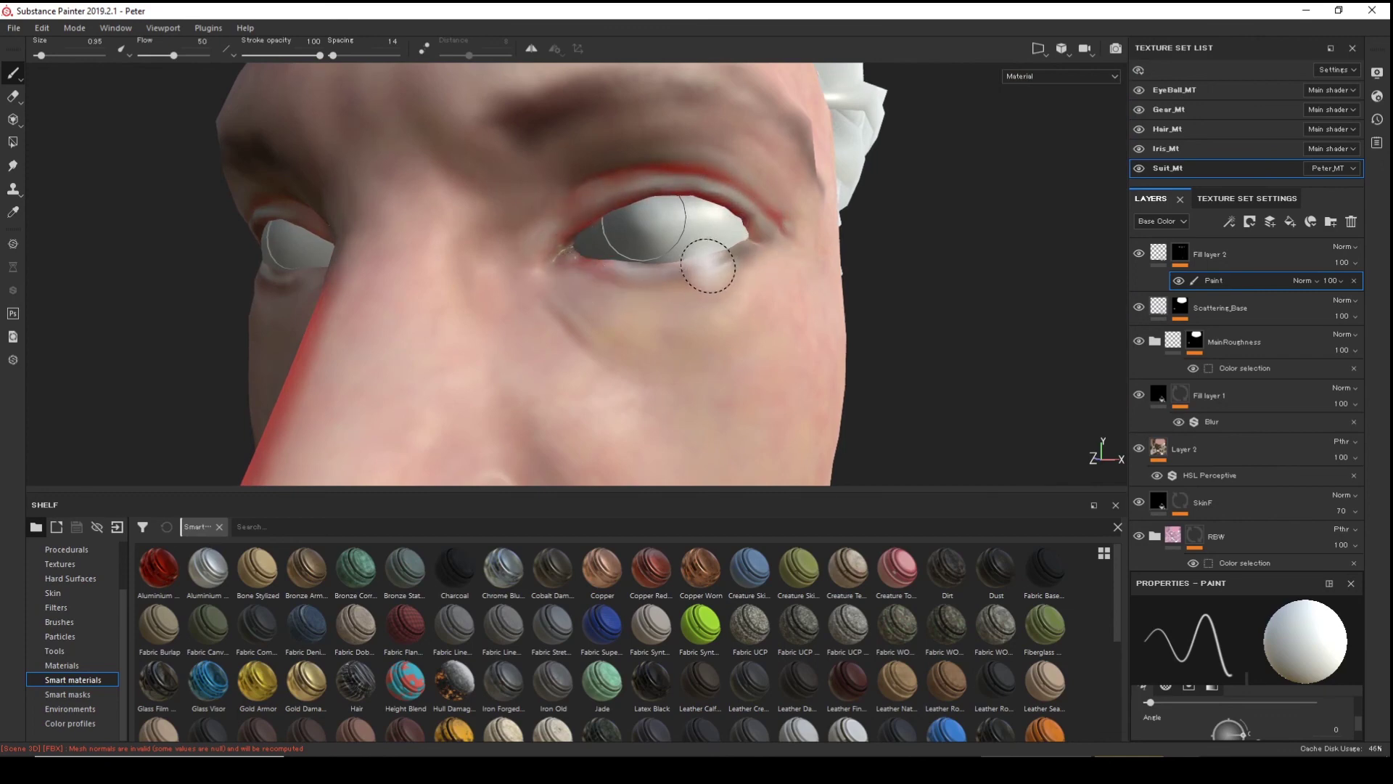
{"action": "left_click_drag", "start_coordinate": [709, 248], "coordinate": [599, 229], "text": "alt"}
{"action": "right_click_drag", "start_coordinate": [600, 228], "coordinate": [404, 264], "text": "alt"}
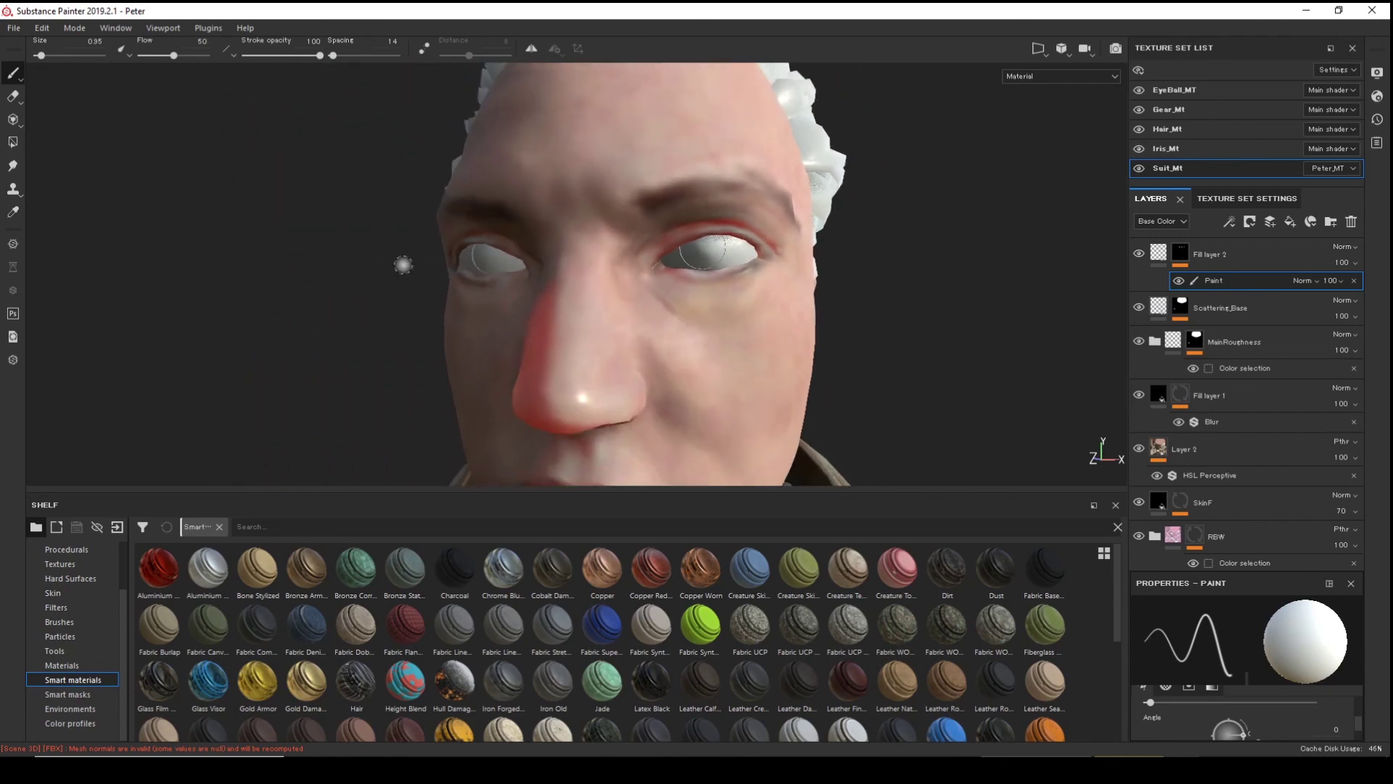
{"action": "middle_click_drag", "start_coordinate": [569, 348], "coordinate": [569, 202], "text": "alt"}
{"action": "mouse_move", "coordinate": [569, 203]}
{"action": "left_mouse_down", "text": "alt"}
{"action": "mouse_move", "coordinate": [687, 230]}
{"action": "mouse_move", "coordinate": [645, 303]}
{"action": "left_mouse_up", "text": "alt"}
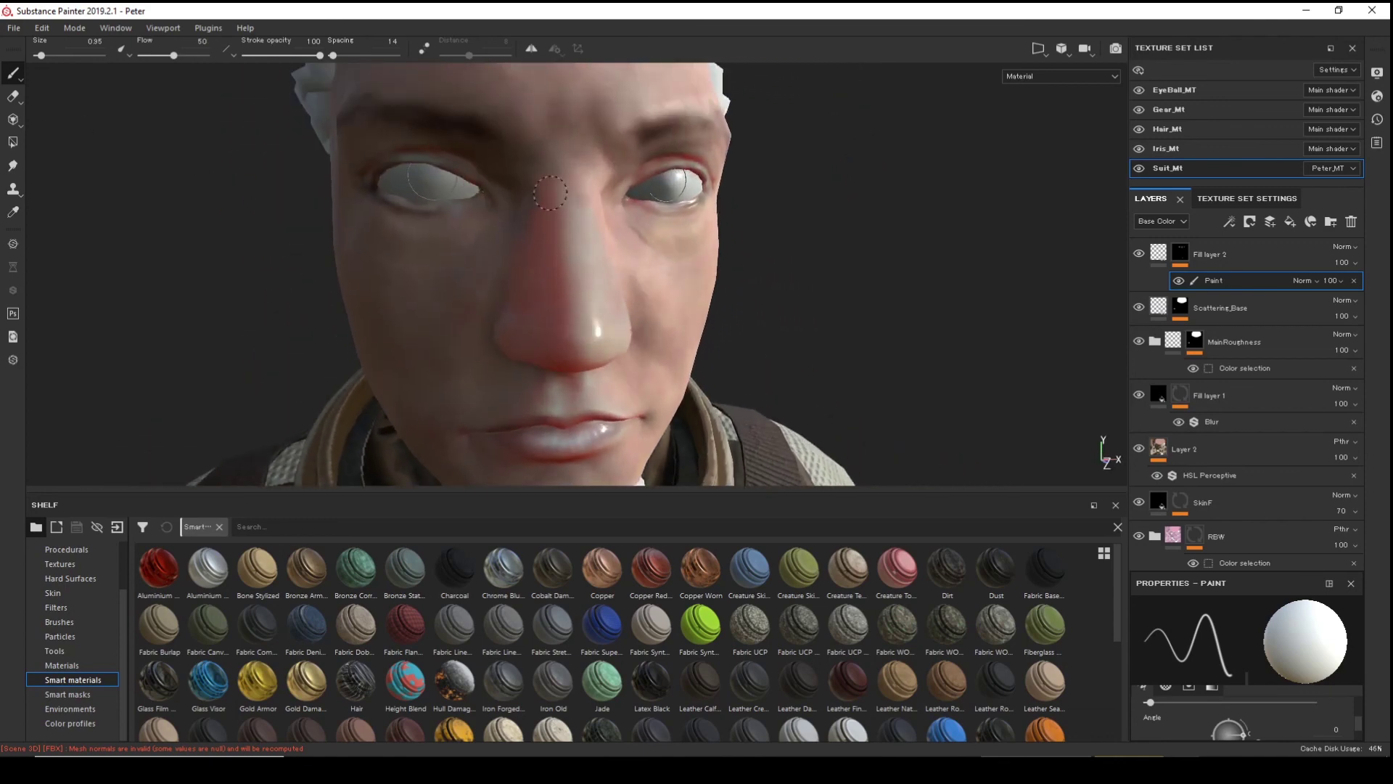
{"action": "left_click_drag", "start_coordinate": [545, 213], "coordinate": [639, 304], "text": "alt"}
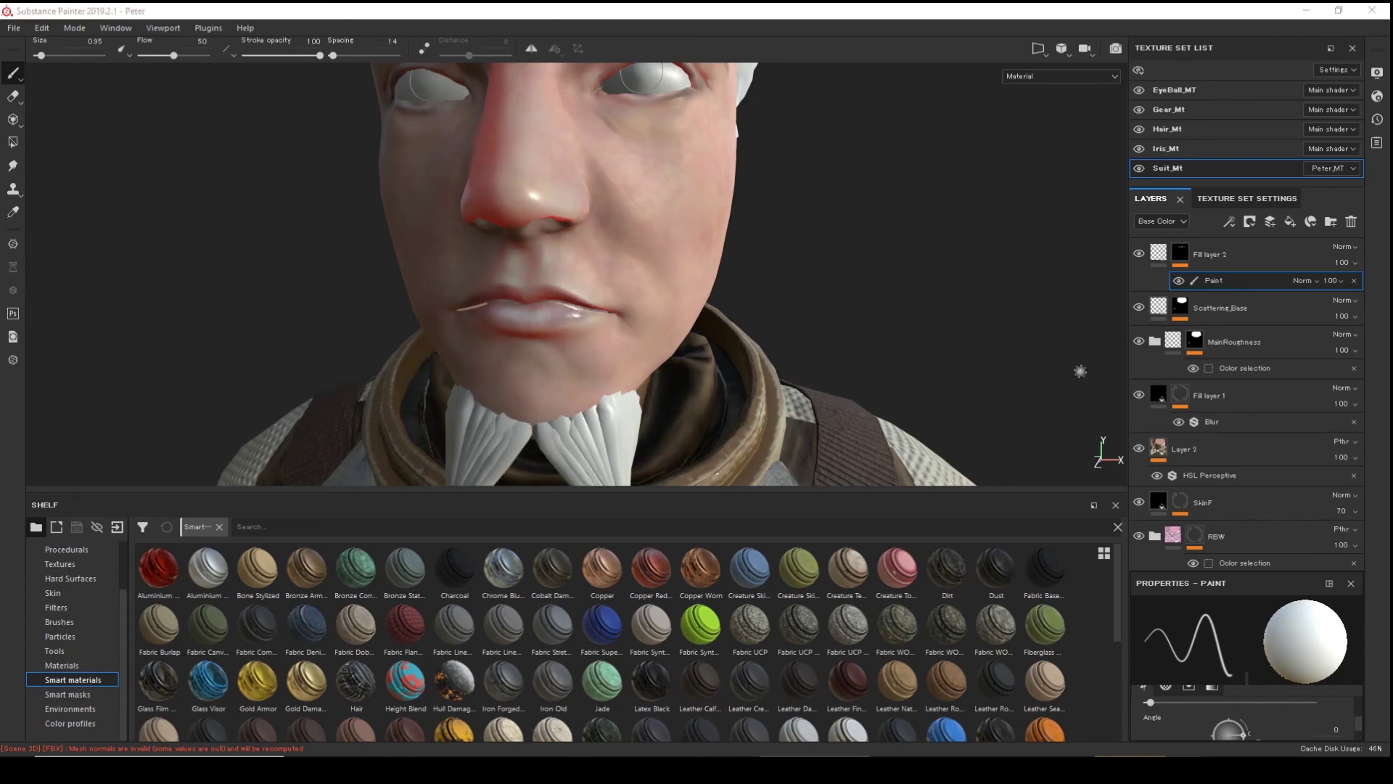
{"action": "left_click_drag", "start_coordinate": [913, 256], "coordinate": [823, 317], "text": "alt"}
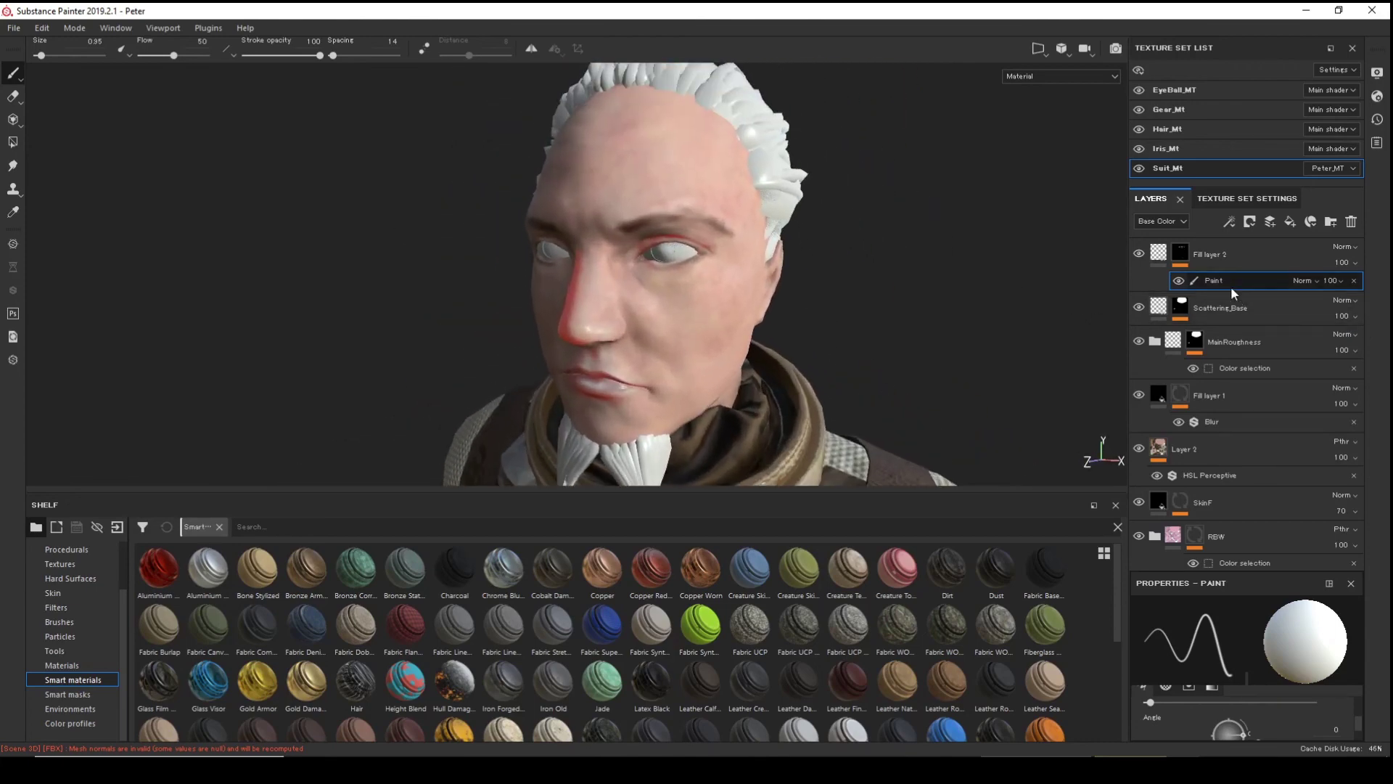
- Display only the top fill layer's mask on the model and inspect the painted face areas
{"action": "left_click", "coordinate": [1181, 254]}
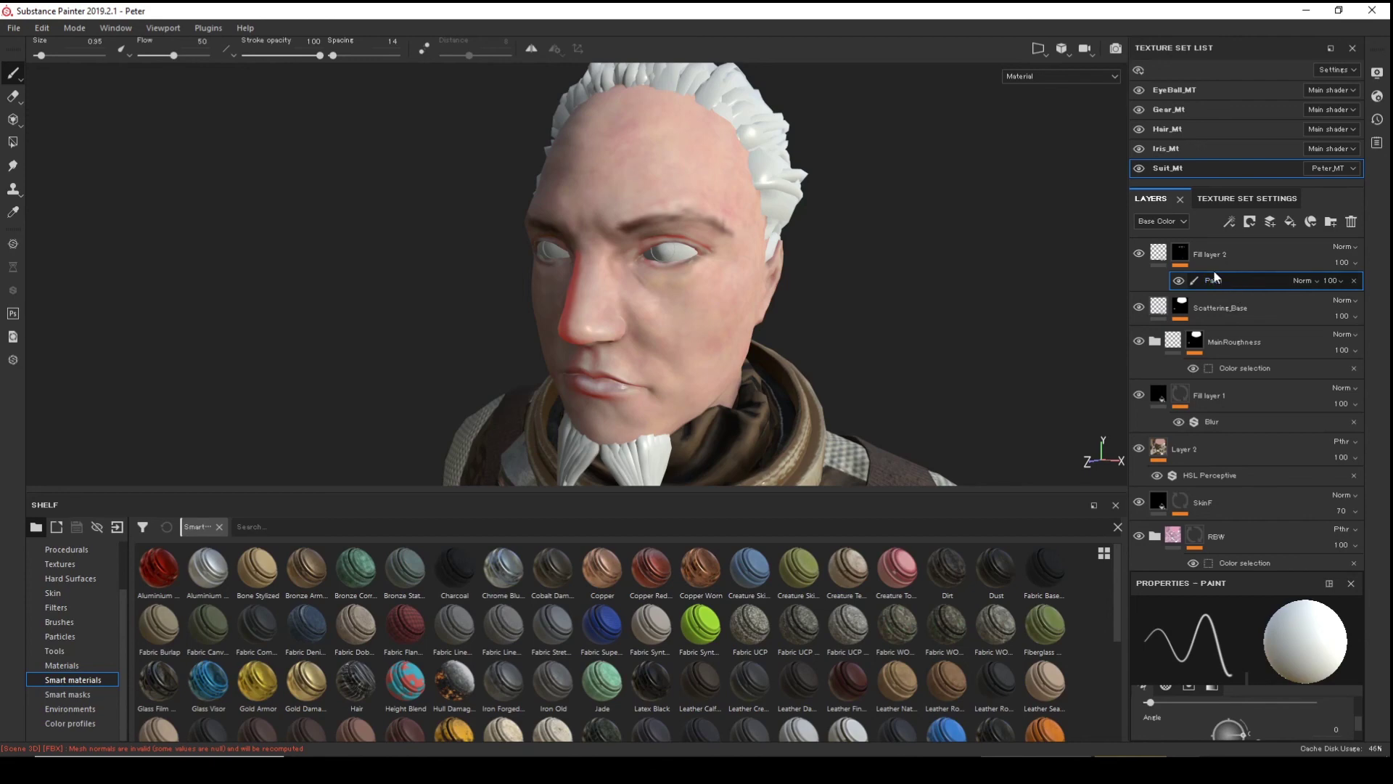
{"action": "left_click", "coordinate": [1181, 254]}
{"action": "left_click", "coordinate": [1181, 254], "text": "alt"}
{"action": "left_click_drag", "start_coordinate": [863, 262], "coordinate": [834, 266], "text": "alt"}
{"action": "left_click_drag", "start_coordinate": [730, 271], "coordinate": [874, 288], "text": "alt"}
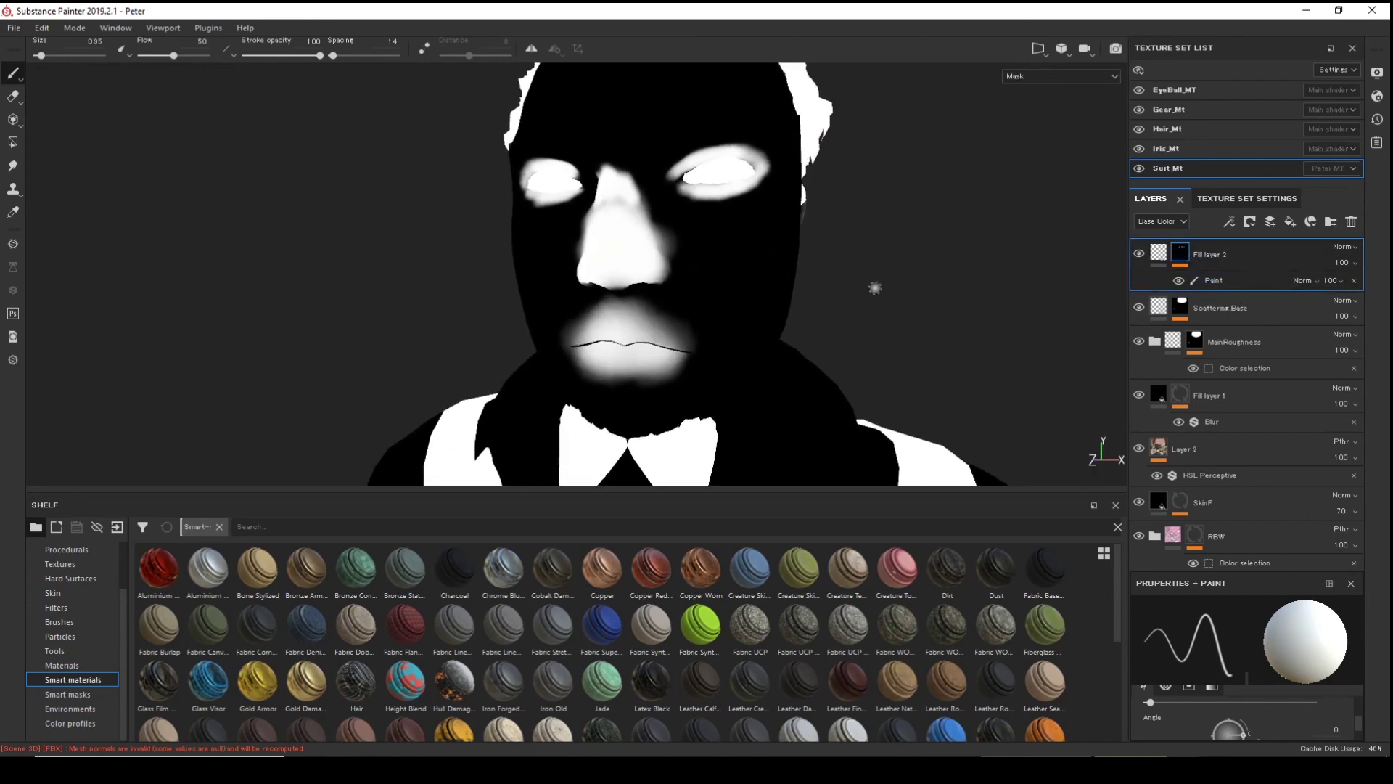
- Add a Blur filter to the top fill layer's mask and set its blur intensity to about 2.35
{"action": "right_click", "coordinate": [1232, 255]}
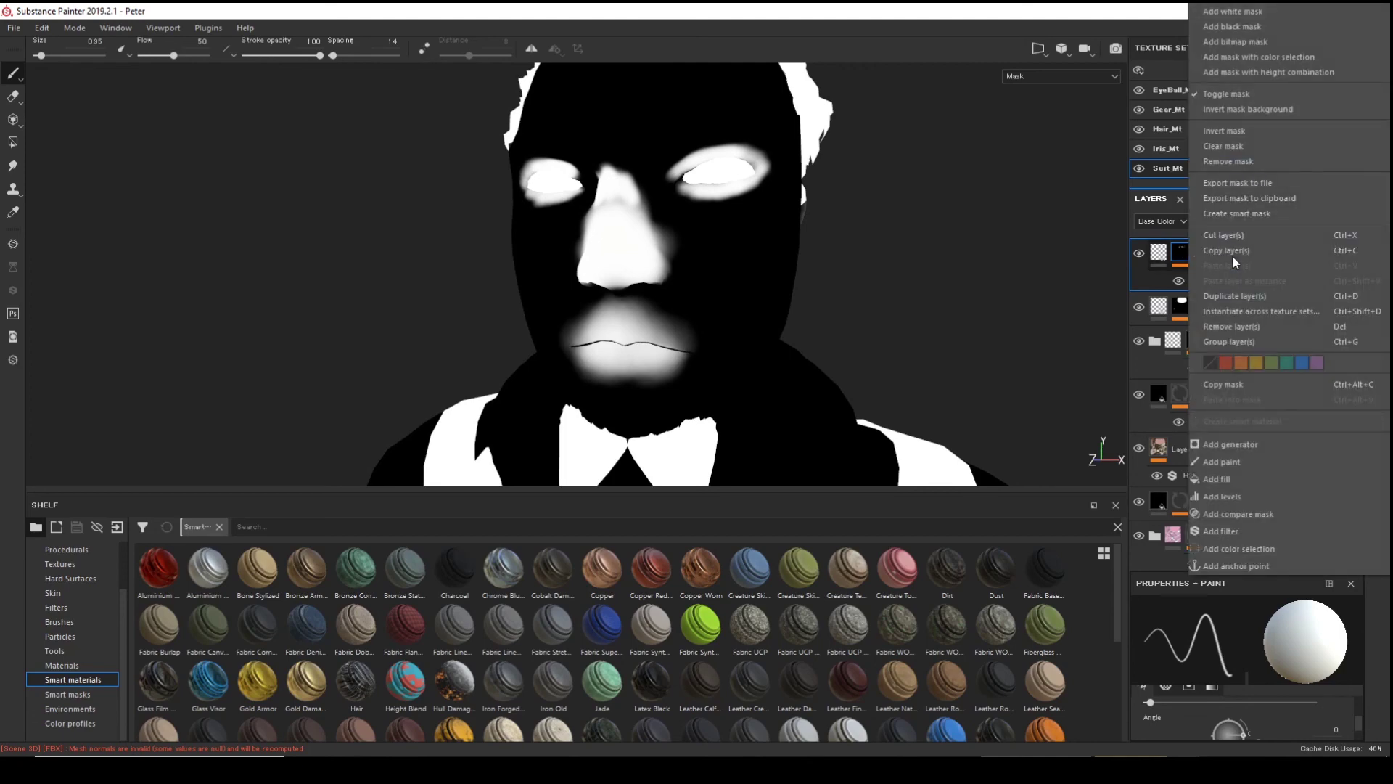
{"action": "left_click", "coordinate": [1240, 525]}
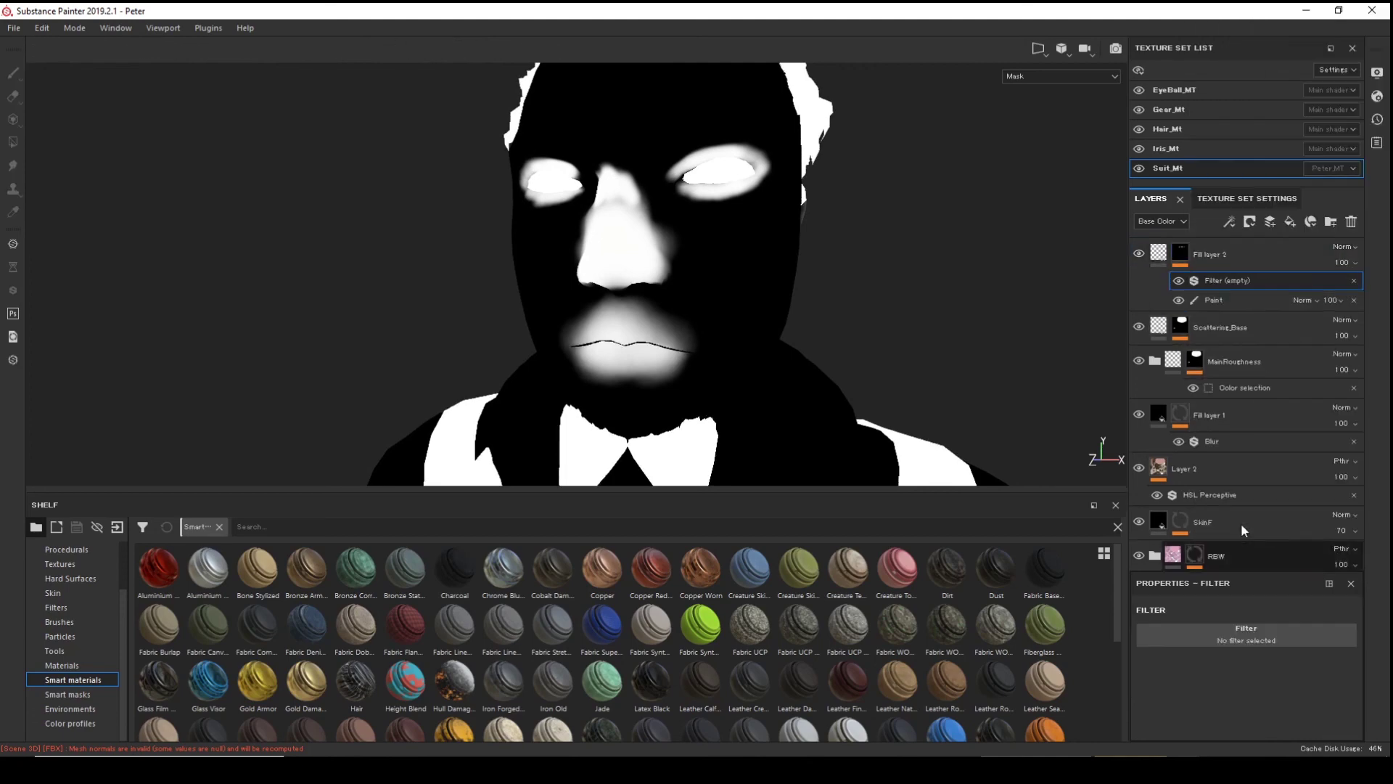
{"action": "left_click", "coordinate": [1246, 636]}
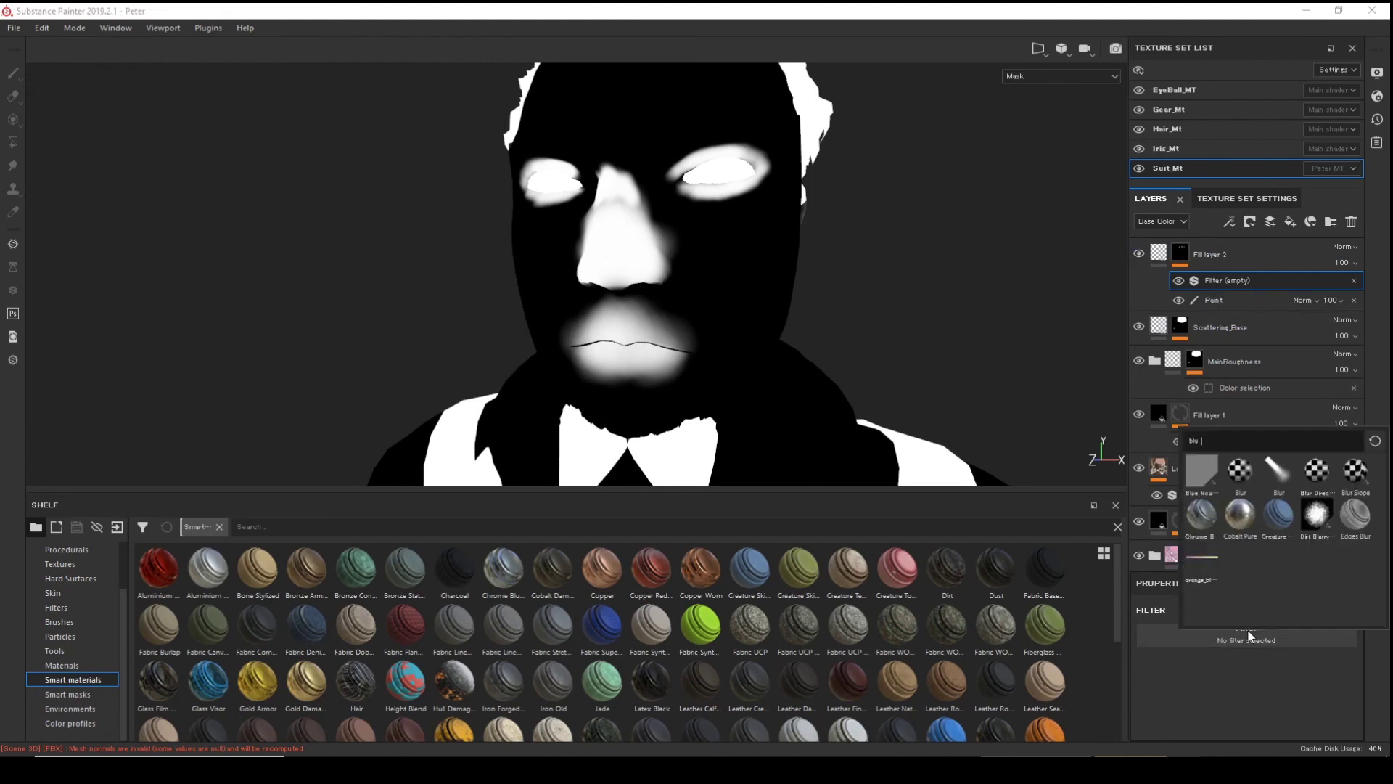
{"action": "left_click", "coordinate": [1234, 472]}
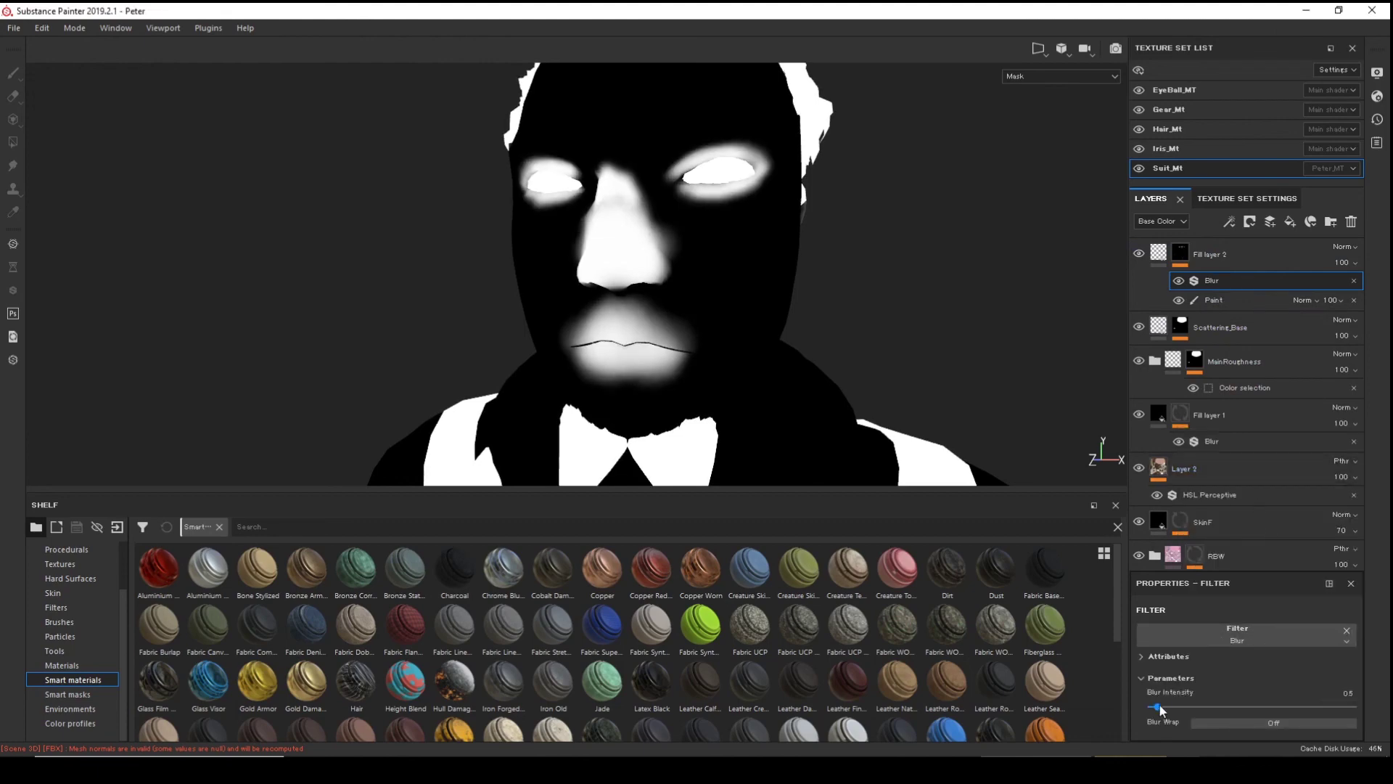
{"action": "left_click_drag", "start_coordinate": [1161, 709], "coordinate": [1194, 696]}
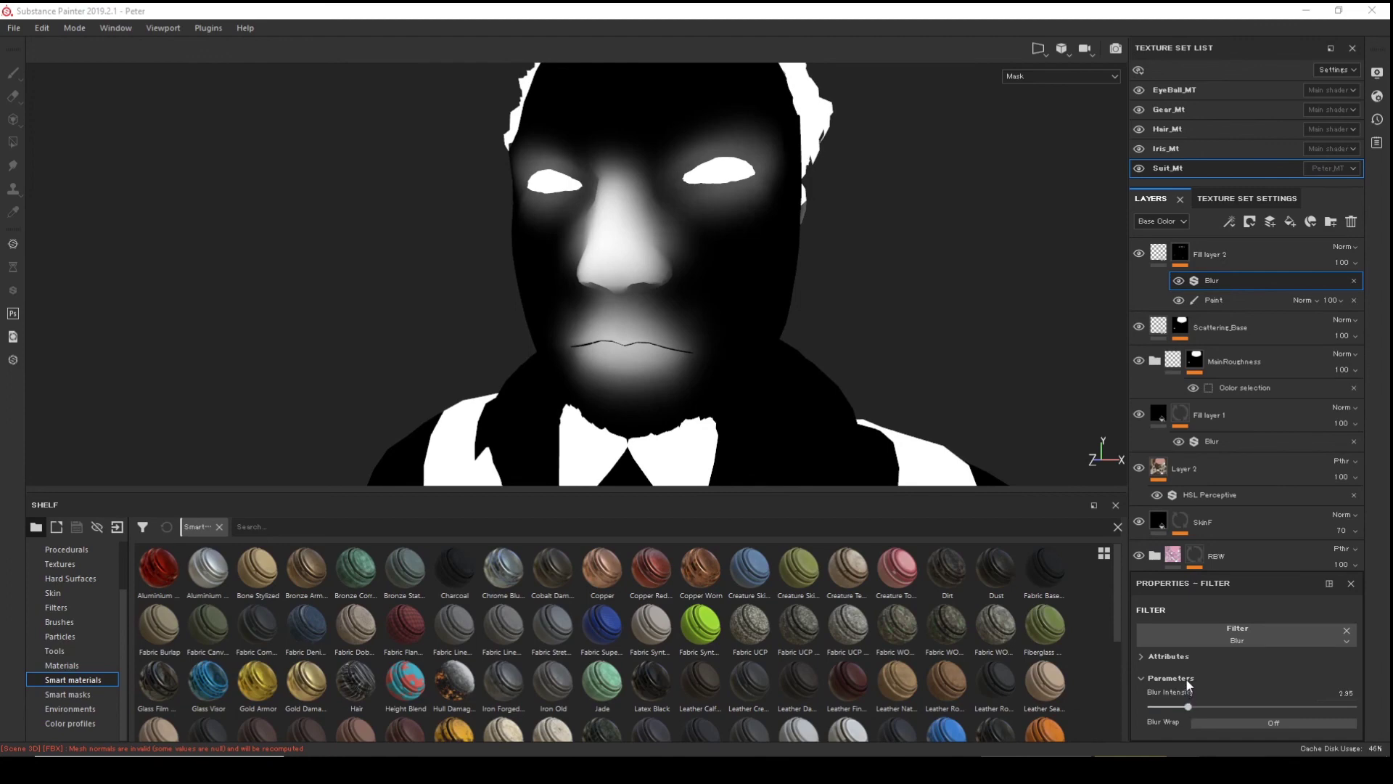
- Return to the material view and set the top fill layer's scattering value to about 0.17
{"action": "left_click", "coordinate": [1158, 254]}
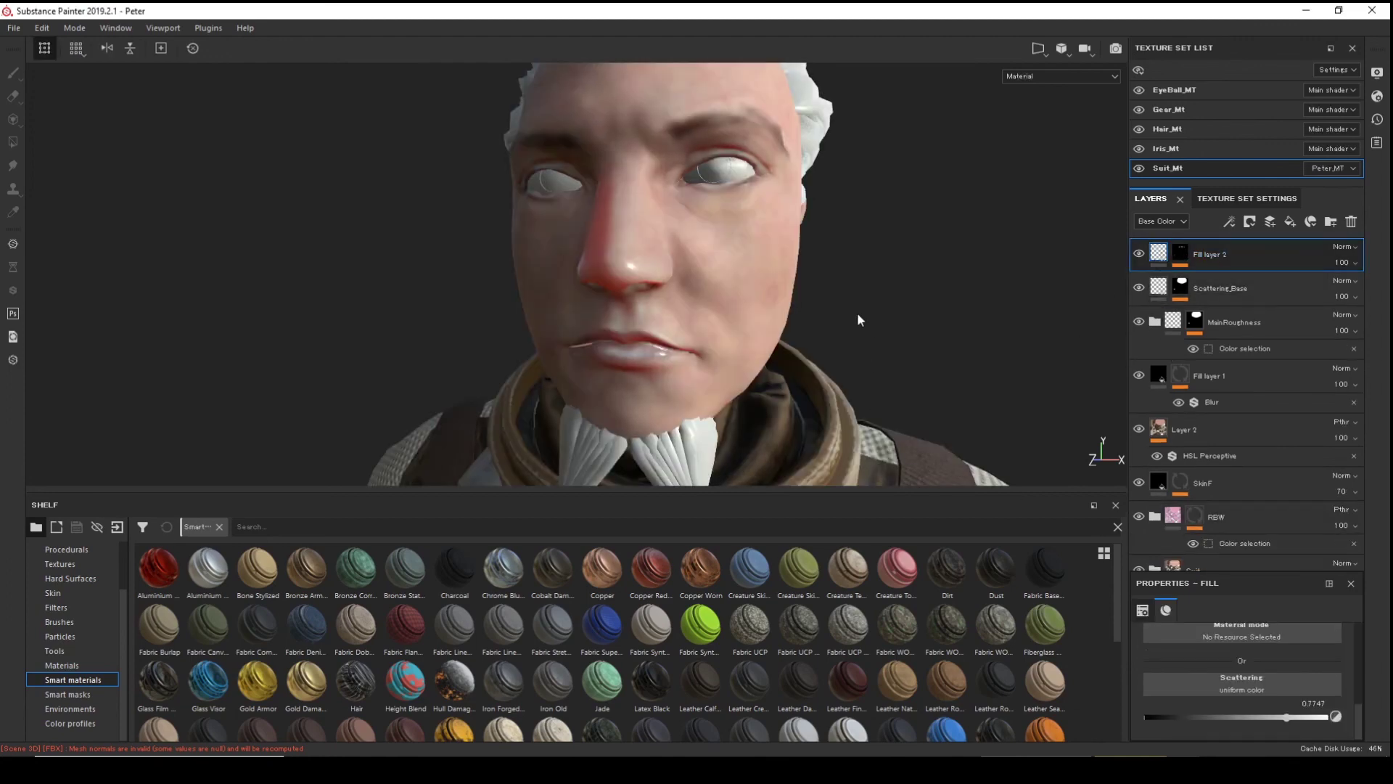
{"action": "left_click_drag", "start_coordinate": [858, 320], "coordinate": [595, 268], "text": "alt"}
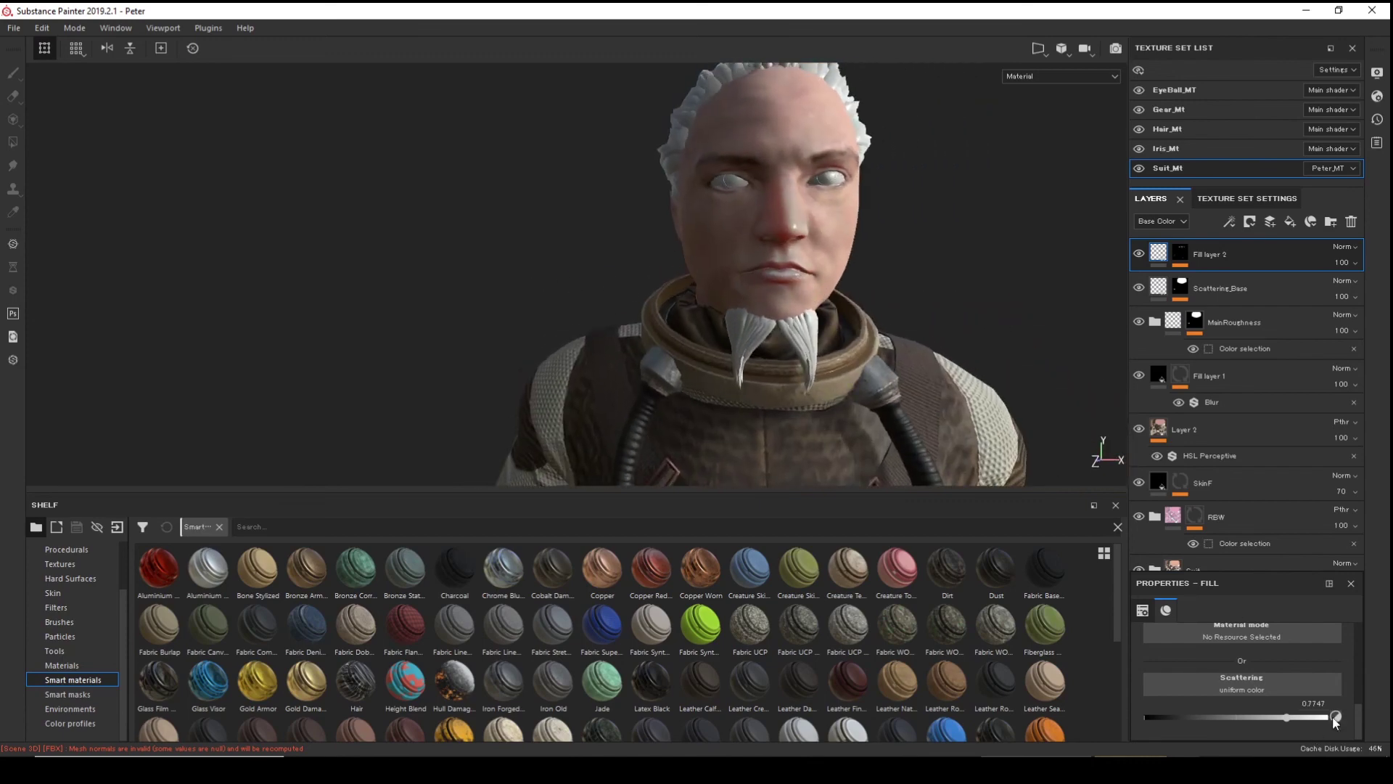
{"action": "left_click_drag", "start_coordinate": [862, 424], "coordinate": [831, 338], "text": "alt"}
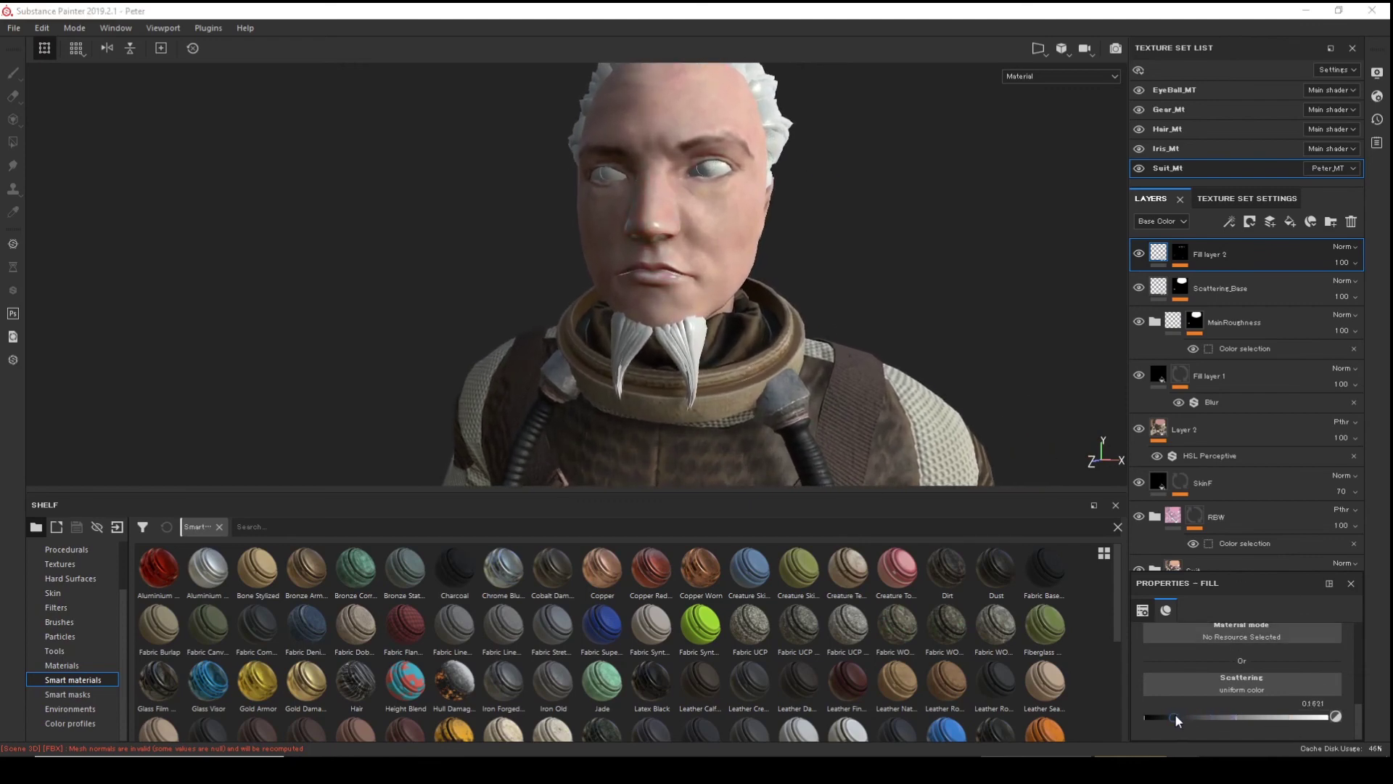
{"action": "left_click_drag", "start_coordinate": [1180, 713], "coordinate": [1174, 713]}
{"action": "mouse_move", "coordinate": [750, 255]}
{"action": "left_mouse_down", "text": "alt"}
{"action": "mouse_move", "coordinate": [709, 224]}
{"action": "mouse_move", "coordinate": [906, 254]}
{"action": "mouse_move", "coordinate": [726, 259]}
{"action": "left_mouse_up", "text": "alt"}
{"action": "middle_click_drag", "start_coordinate": [725, 258], "coordinate": [926, 259], "text": "alt"}
{"action": "right_click_drag", "start_coordinate": [926, 259], "coordinate": [682, 268], "text": "alt"}
{"action": "middle_click_drag", "start_coordinate": [682, 268], "coordinate": [577, 291], "text": "alt"}
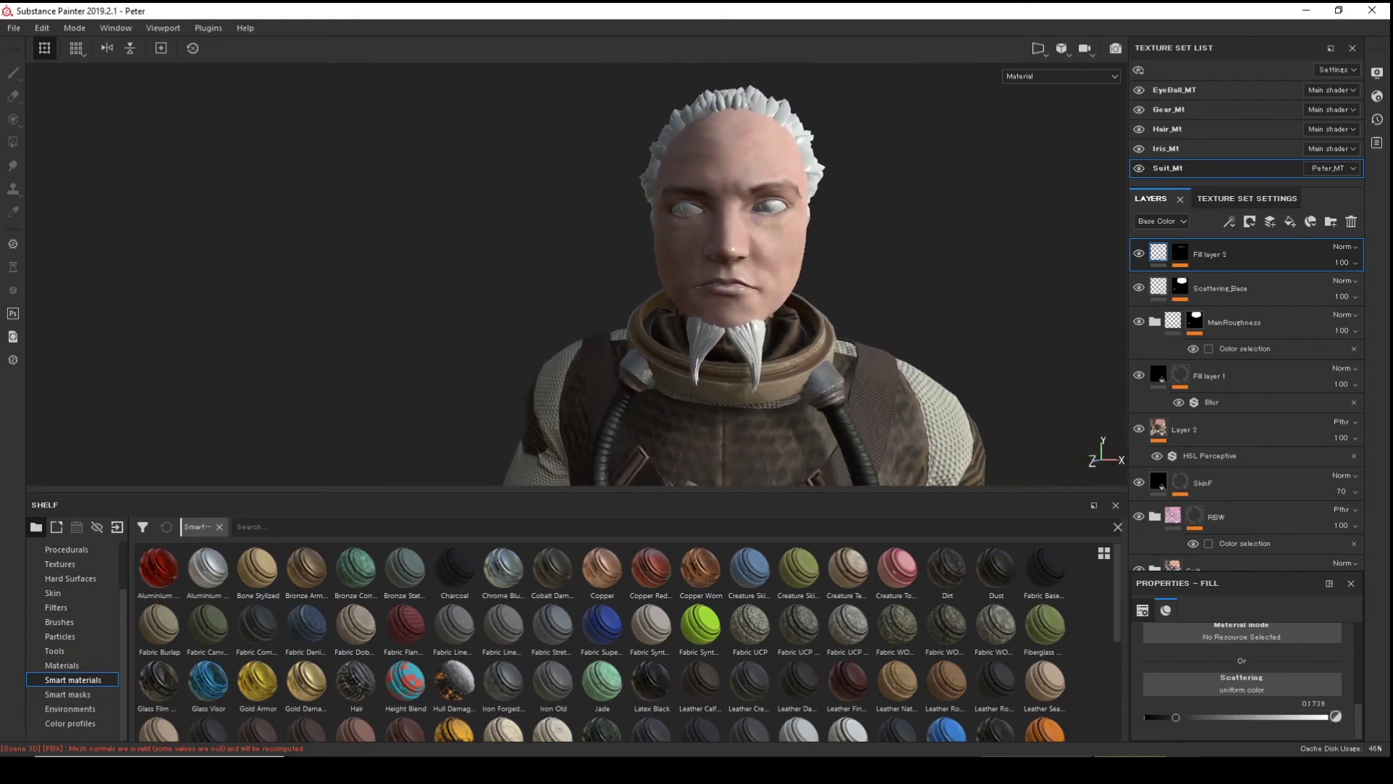
- Examine the whole character, its suit and the skin shading of the face from several angles and distances
{"action": "middle_click_drag", "start_coordinate": [965, 398], "coordinate": [965, 242], "text": "alt"}
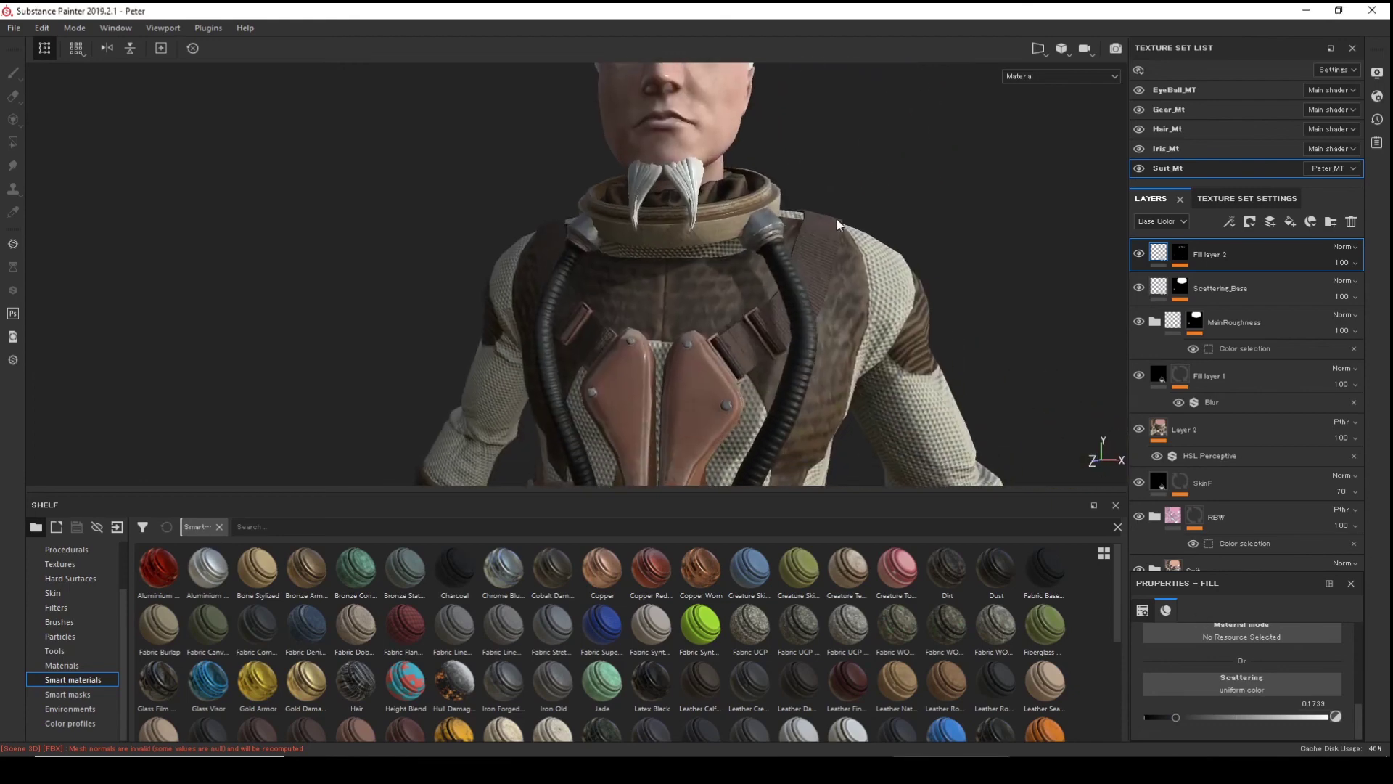
{"action": "right_click_drag", "start_coordinate": [965, 242], "coordinate": [211, 211], "text": "alt"}
{"action": "middle_click_drag", "start_coordinate": [211, 212], "coordinate": [406, 297], "text": "alt"}
{"action": "right_click_drag", "start_coordinate": [406, 297], "coordinate": [211, 172], "text": "alt"}
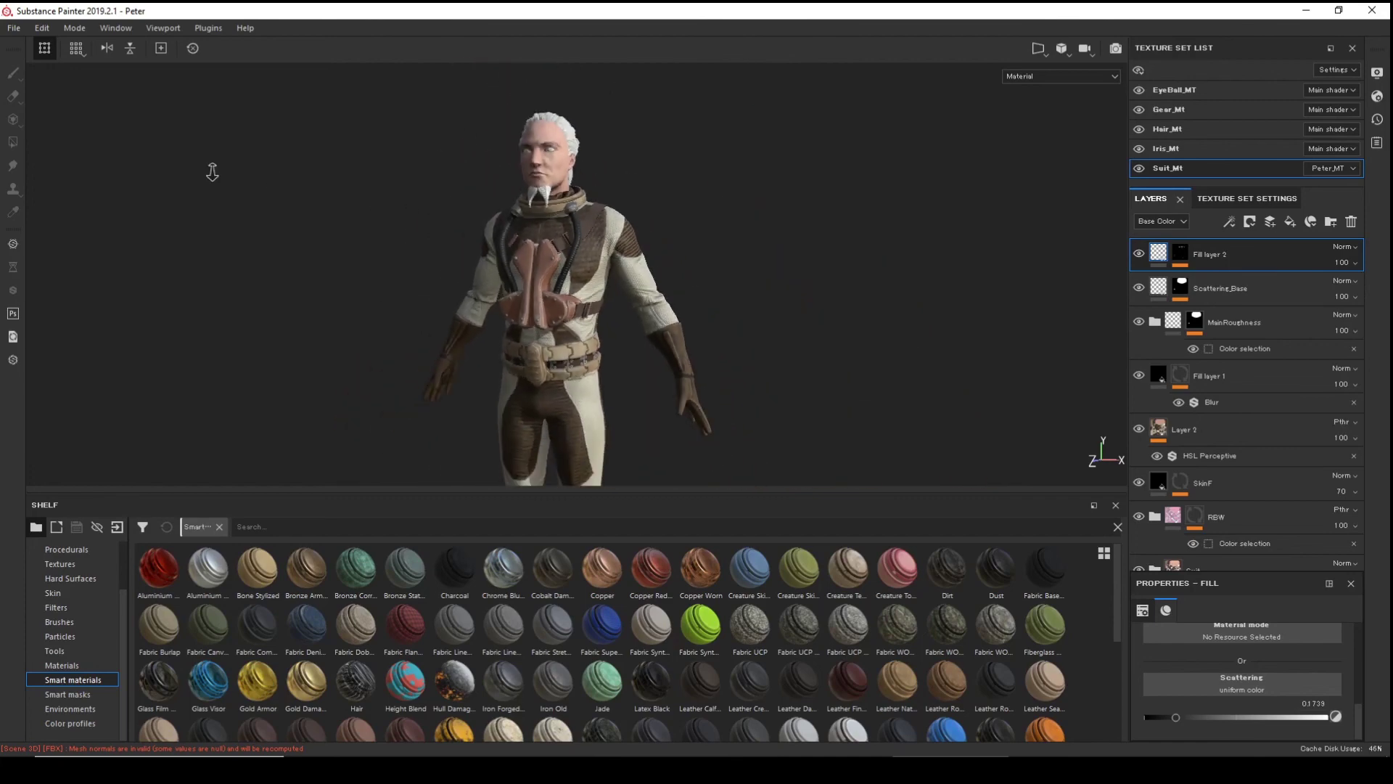
{"action": "left_click_drag", "start_coordinate": [211, 171], "coordinate": [612, 333], "text": "alt"}
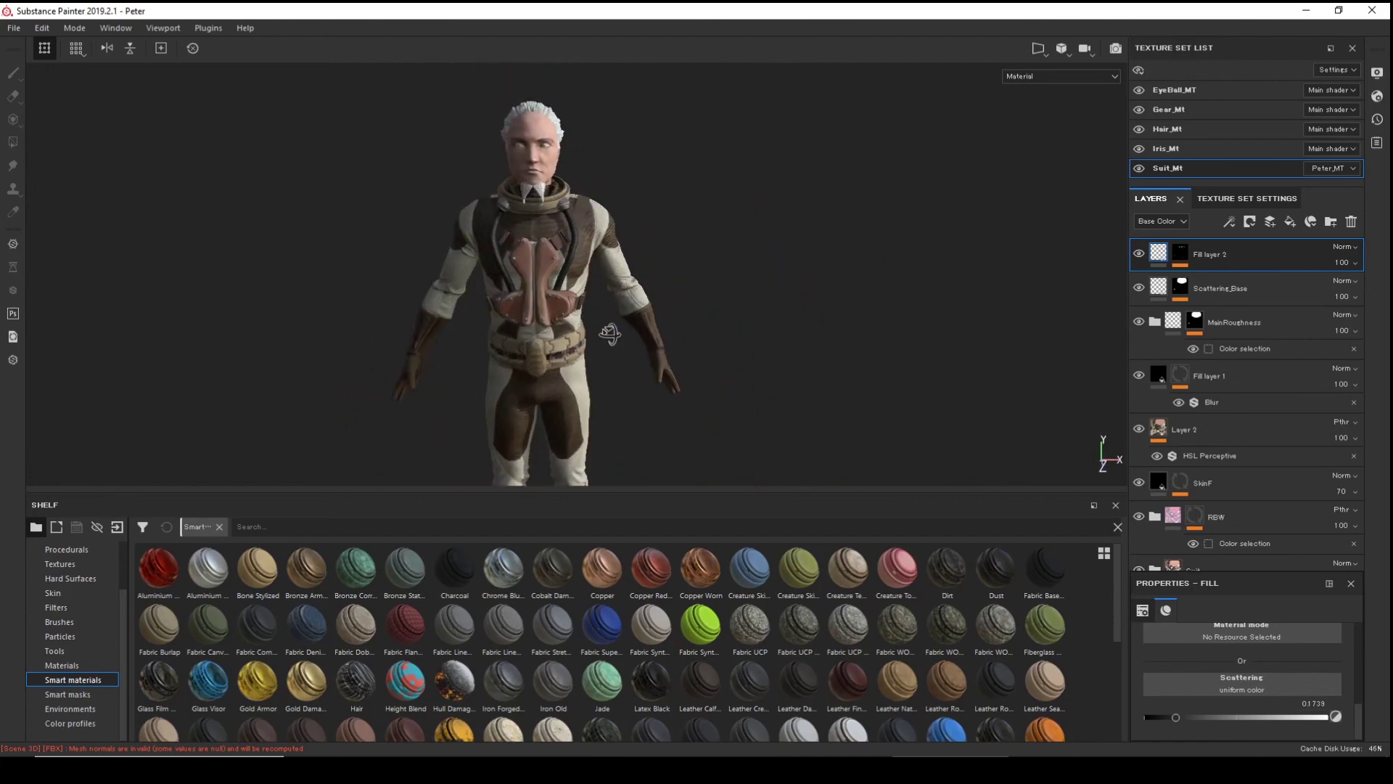
{"action": "right_click_drag", "start_coordinate": [613, 333], "coordinate": [580, 227], "text": "alt"}
{"action": "middle_click_drag", "start_coordinate": [581, 227], "coordinate": [574, 264], "text": "alt"}
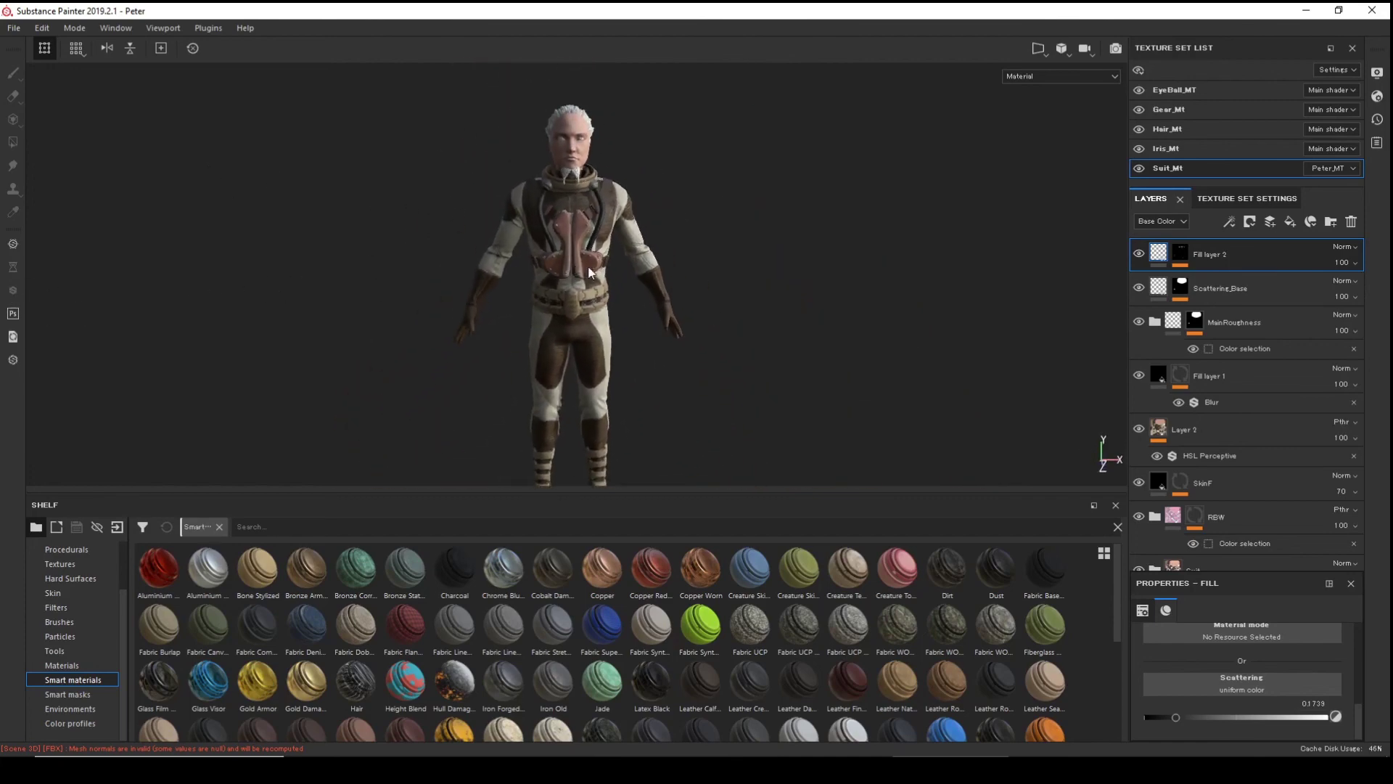
{"action": "left_click_drag", "start_coordinate": [574, 264], "coordinate": [454, 275], "text": "alt"}
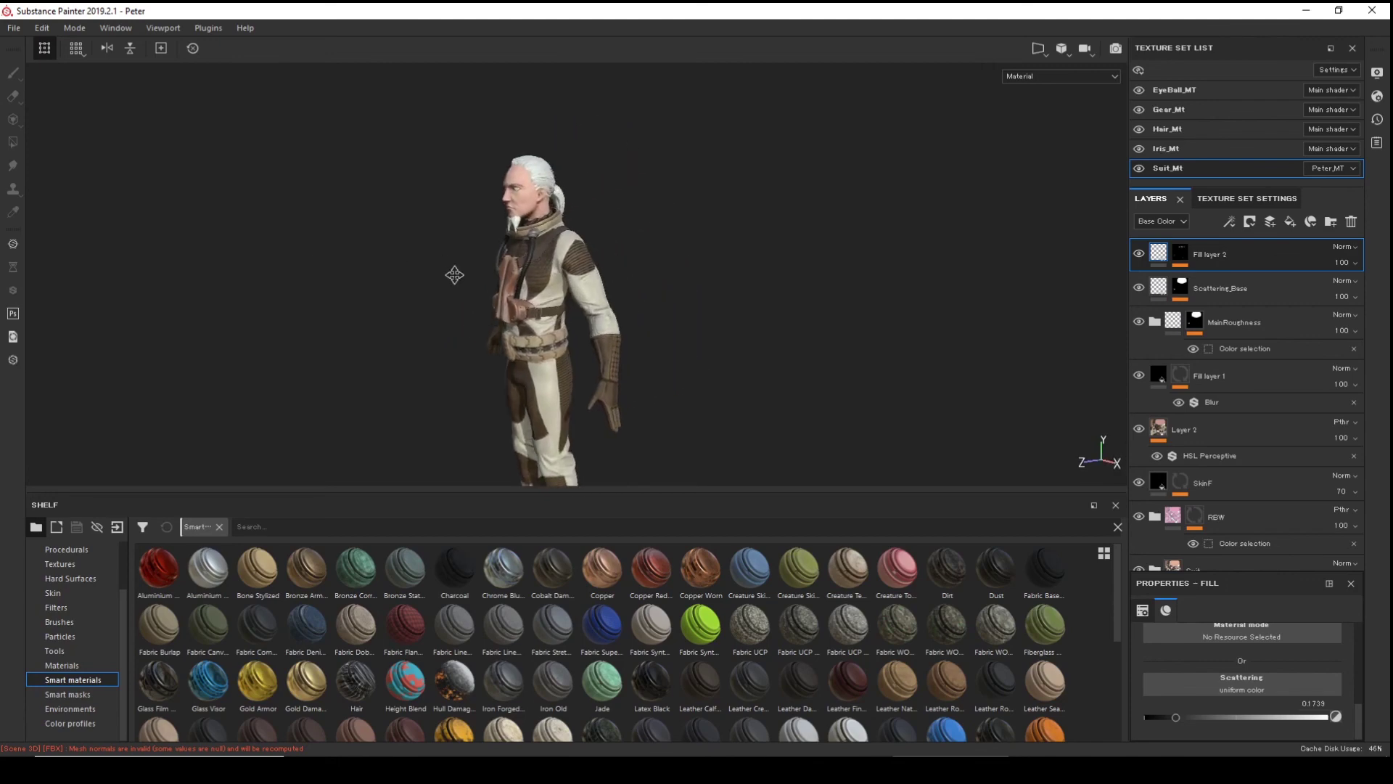
{"action": "right_click_drag", "start_coordinate": [454, 275], "coordinate": [479, 250], "text": "alt"}
{"action": "left_click_drag", "start_coordinate": [478, 250], "coordinate": [508, 254], "text": "alt"}
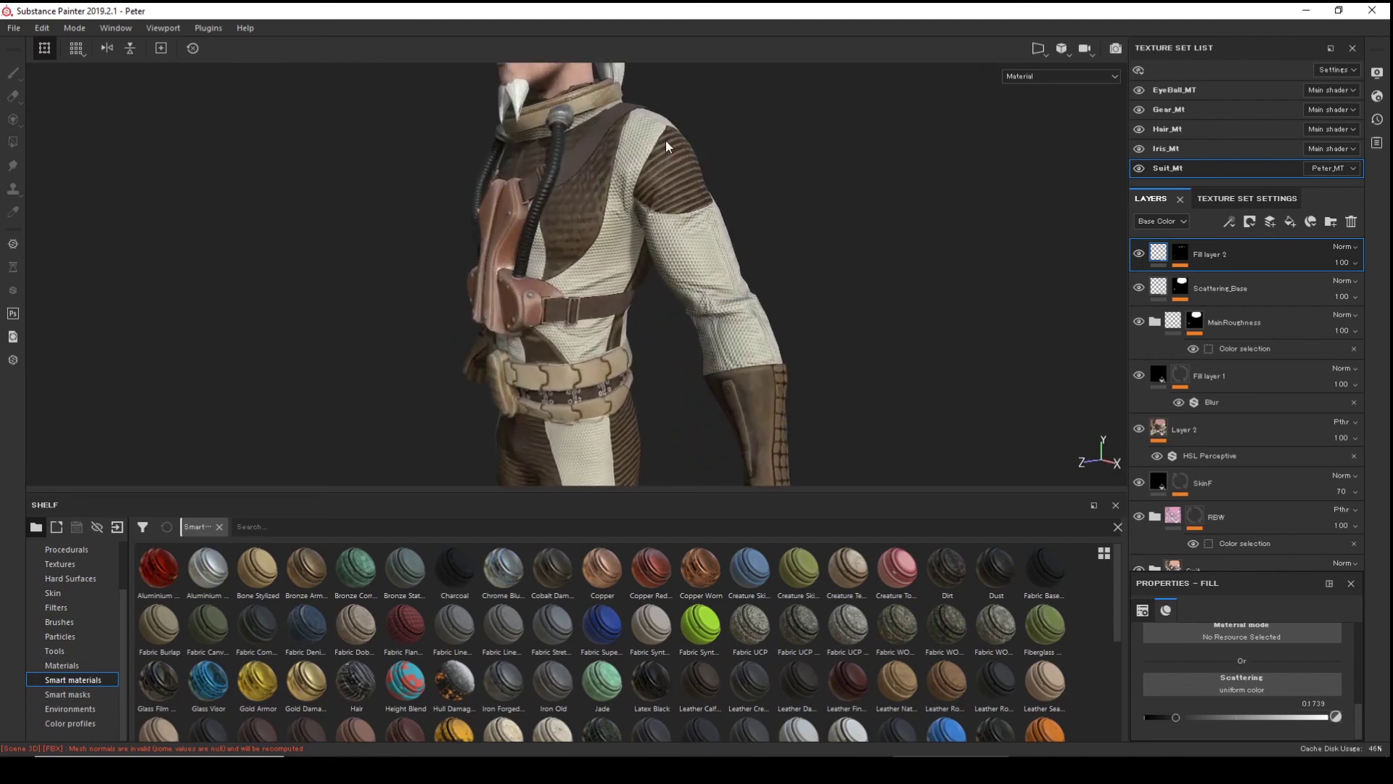
{"action": "middle_click_drag", "start_coordinate": [508, 254], "coordinate": [522, 278], "text": "alt"}
{"action": "right_click_drag", "start_coordinate": [523, 278], "coordinate": [547, 240], "text": "alt"}
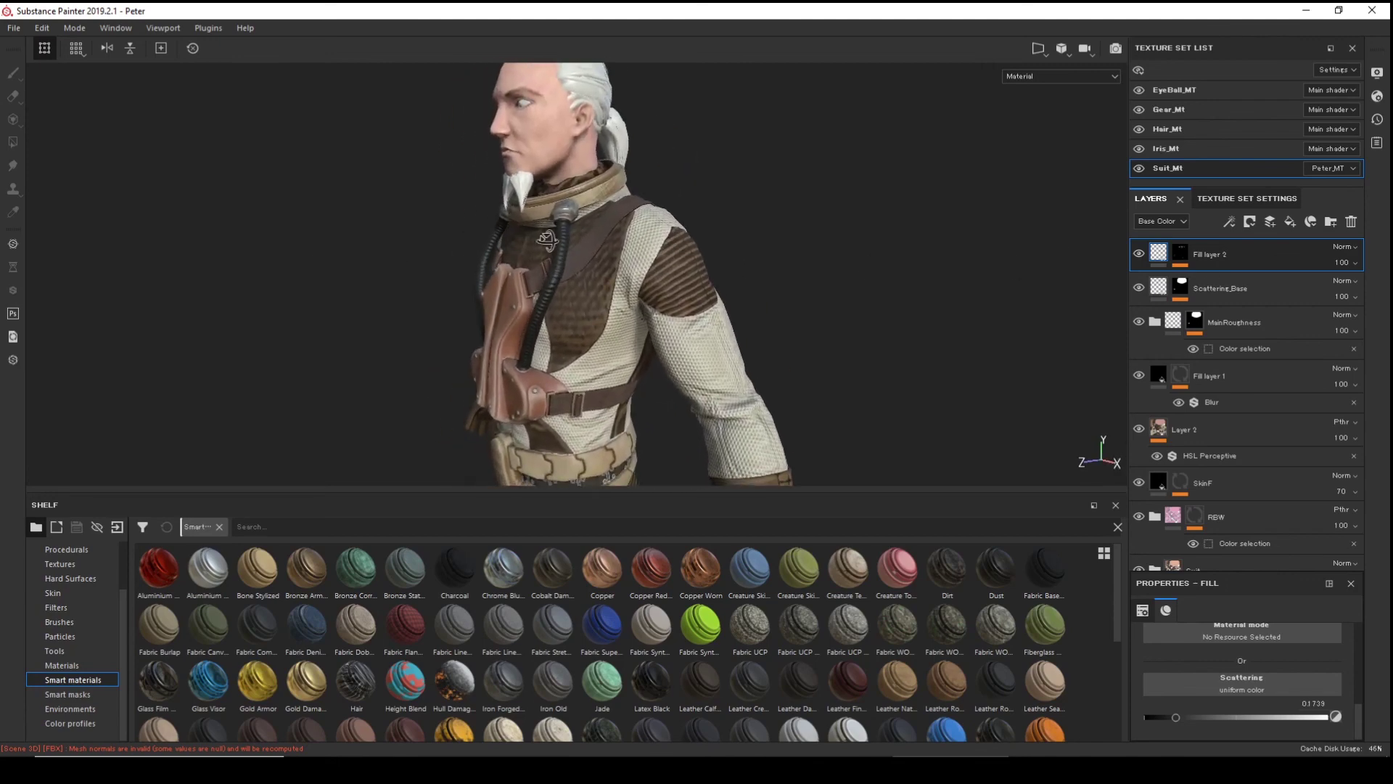
{"action": "left_click_drag", "start_coordinate": [547, 239], "coordinate": [890, 233], "text": "alt"}
{"action": "right_click_drag", "start_coordinate": [890, 233], "coordinate": [737, 314], "text": "alt"}
{"action": "left_click_drag", "start_coordinate": [737, 314], "coordinate": [579, 299], "text": "alt"}
{"action": "middle_click_drag", "start_coordinate": [578, 299], "coordinate": [573, 236], "text": "alt"}
{"action": "left_click_drag", "start_coordinate": [573, 236], "coordinate": [617, 231], "text": "alt"}
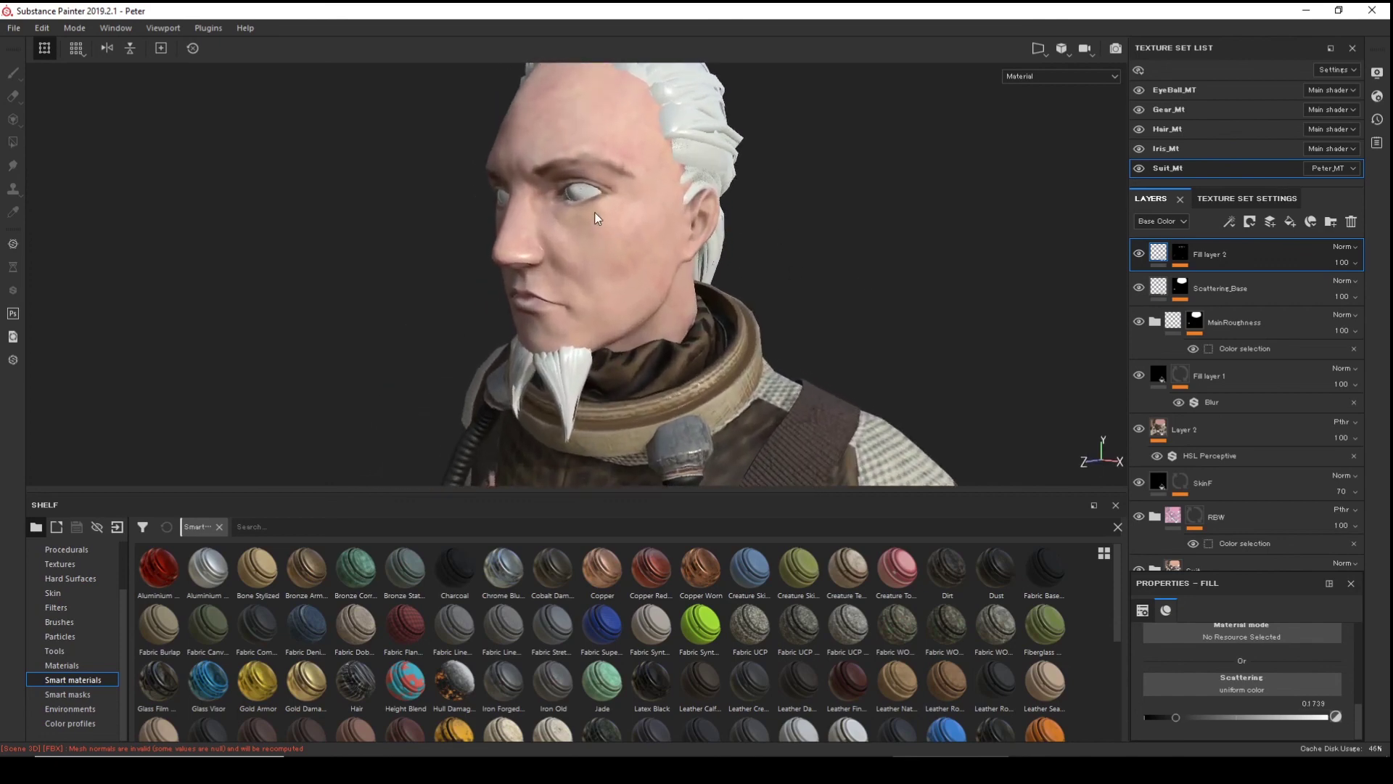
- Inspect the skin shading of the face from the side, both three-quarter angles and the front
{"action": "right_click_drag", "start_coordinate": [617, 230], "coordinate": [663, 217], "text": "alt"}
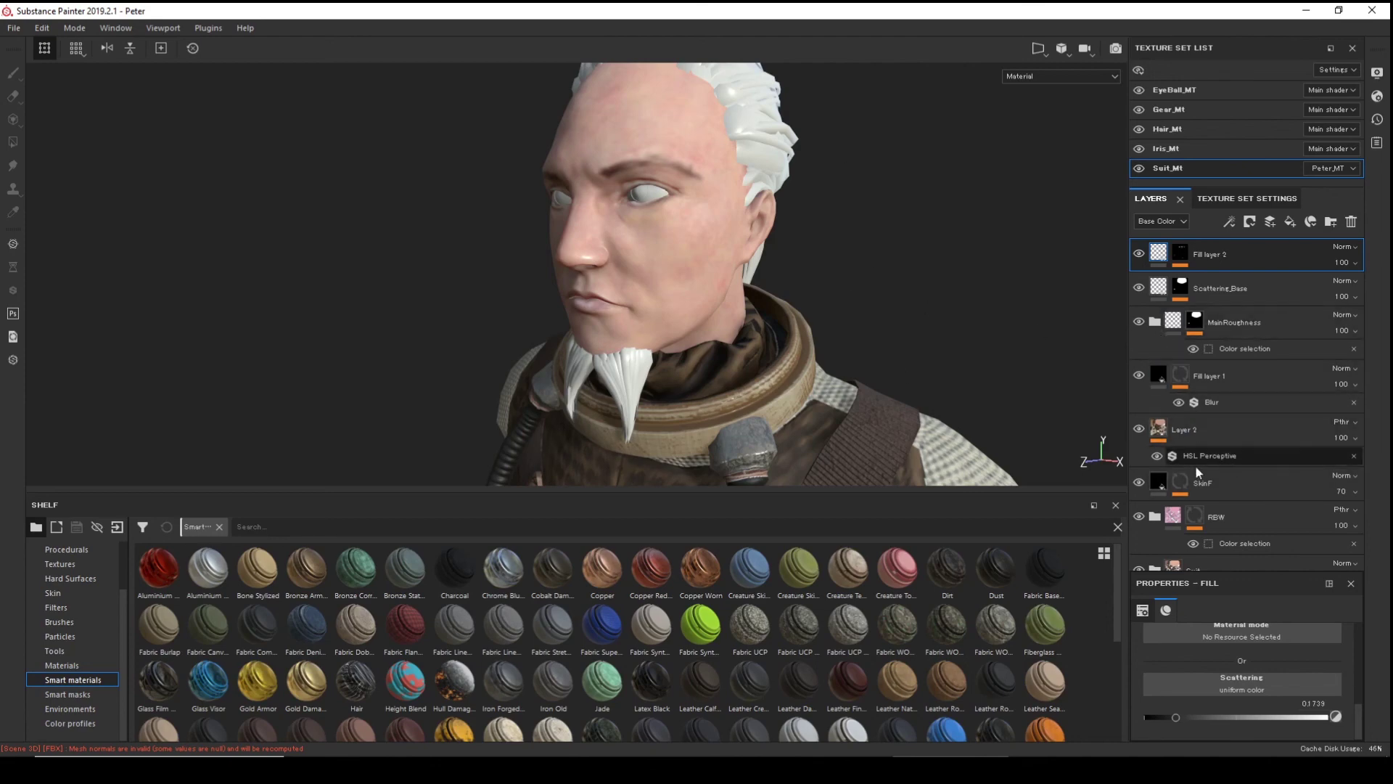
{"action": "left_click", "coordinate": [1212, 558]}
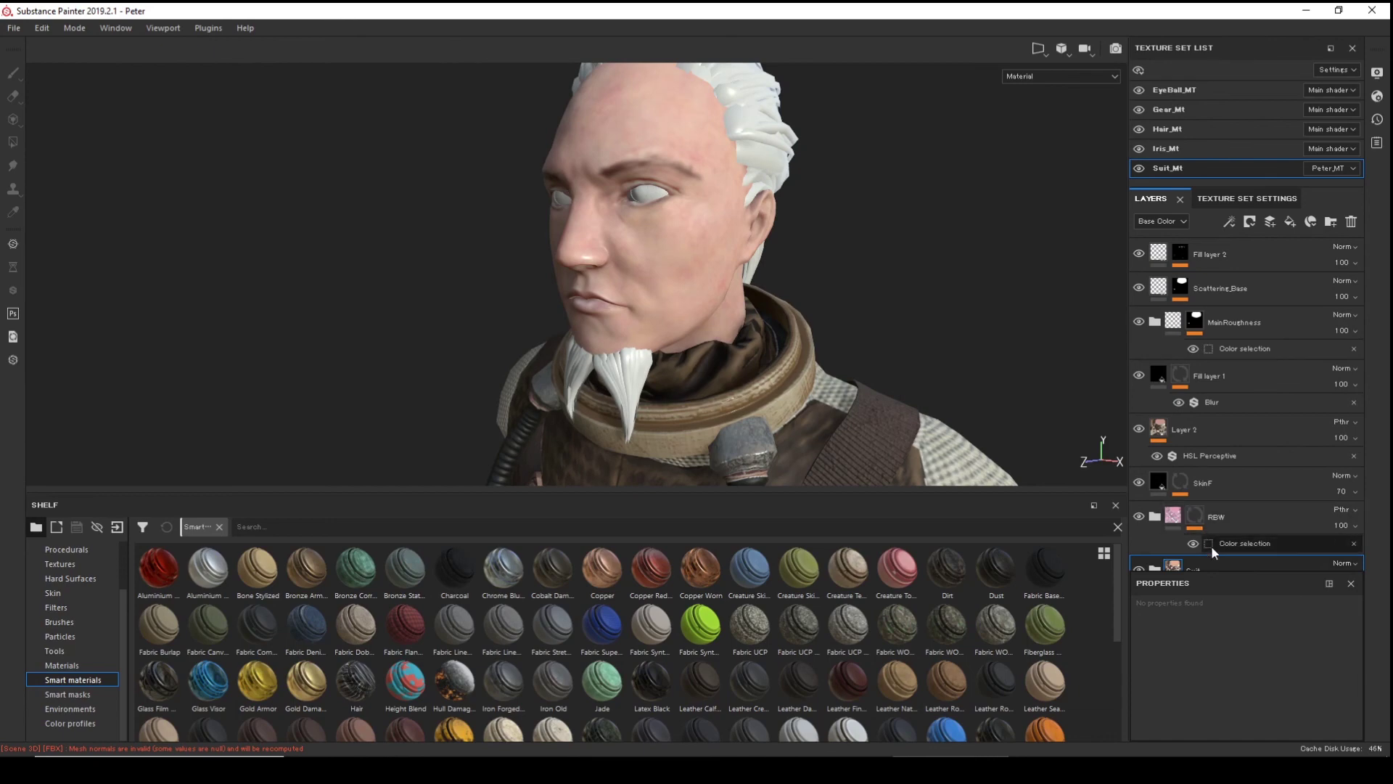
{"action": "left_click_drag", "start_coordinate": [715, 236], "coordinate": [372, 318], "text": "alt"}
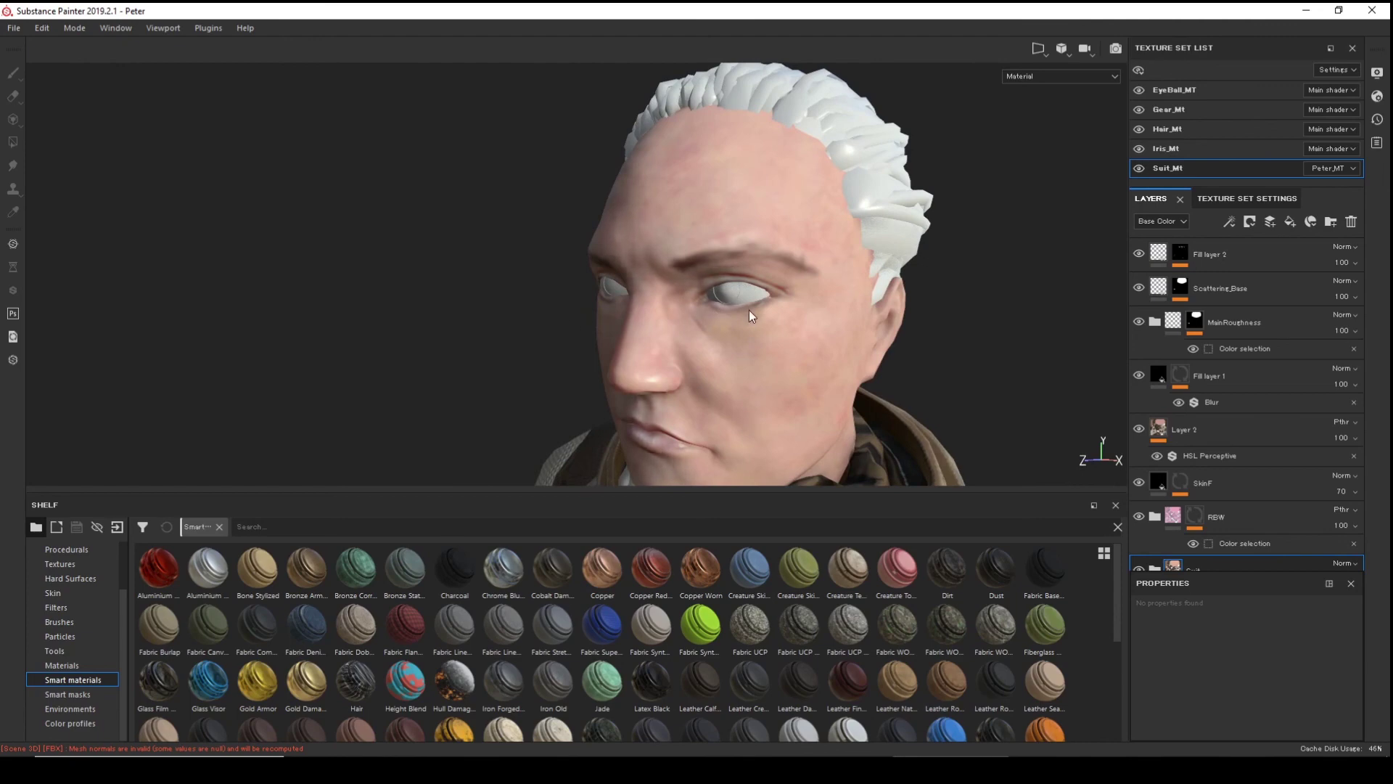
{"action": "left_click_drag", "start_coordinate": [737, 351], "coordinate": [601, 212], "text": "alt"}
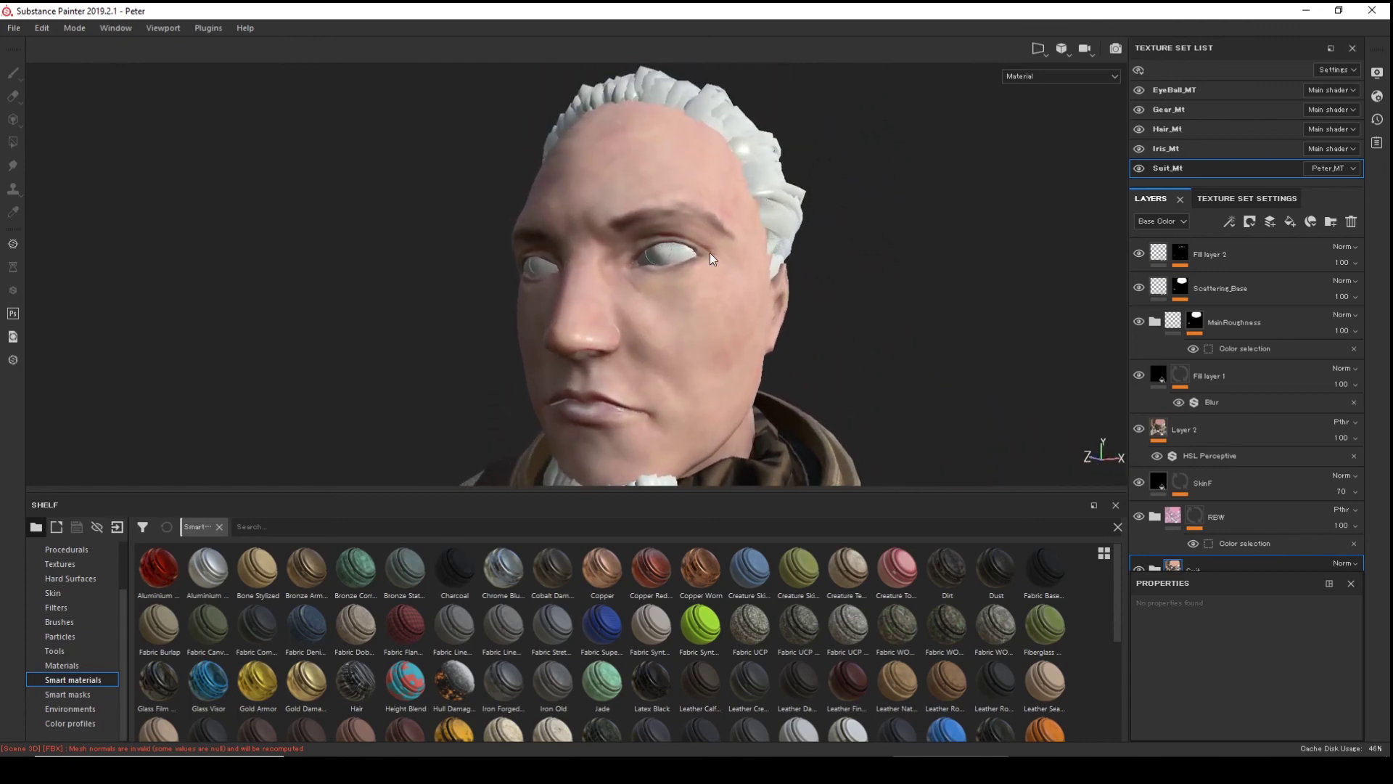
{"action": "left_click_drag", "start_coordinate": [711, 259], "coordinate": [758, 176], "text": "alt"}
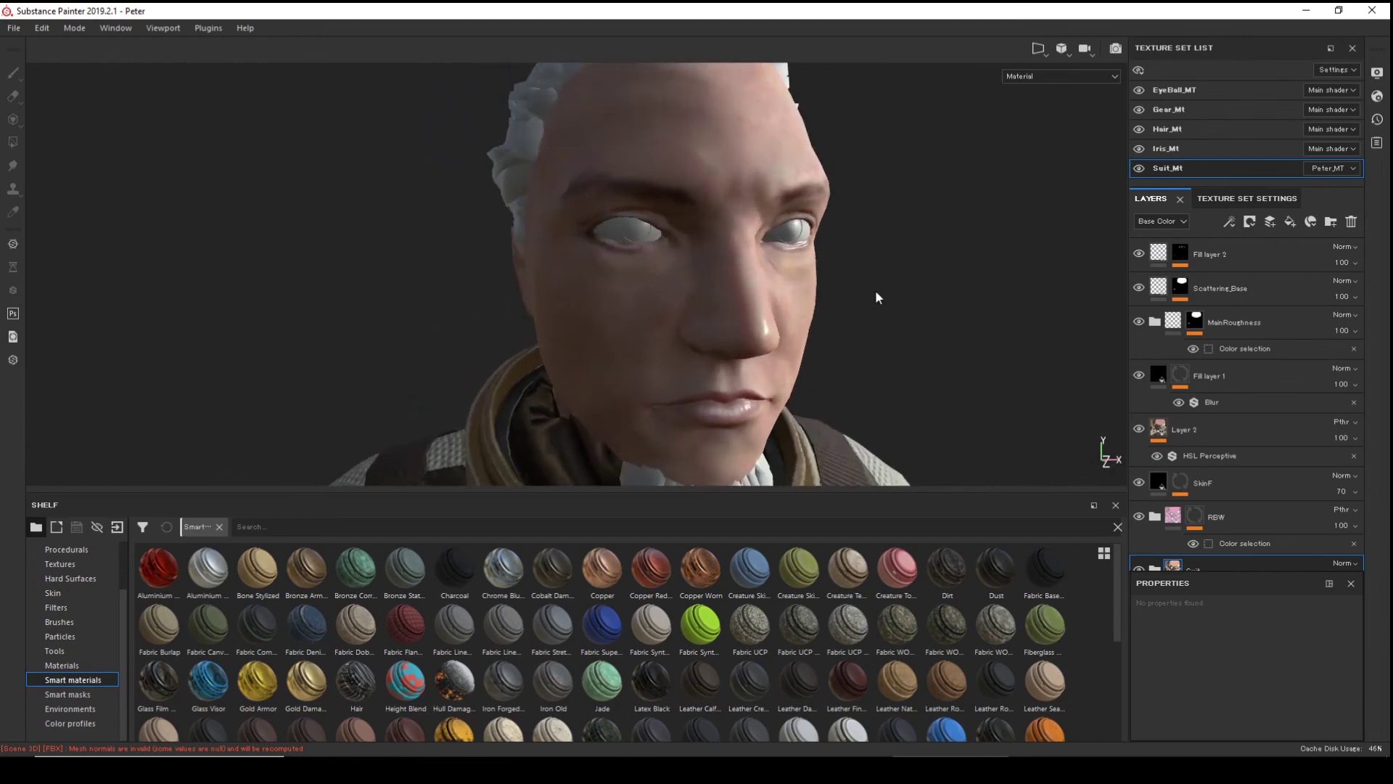
{"action": "left_click_drag", "start_coordinate": [876, 297], "coordinate": [580, 331], "text": "alt"}
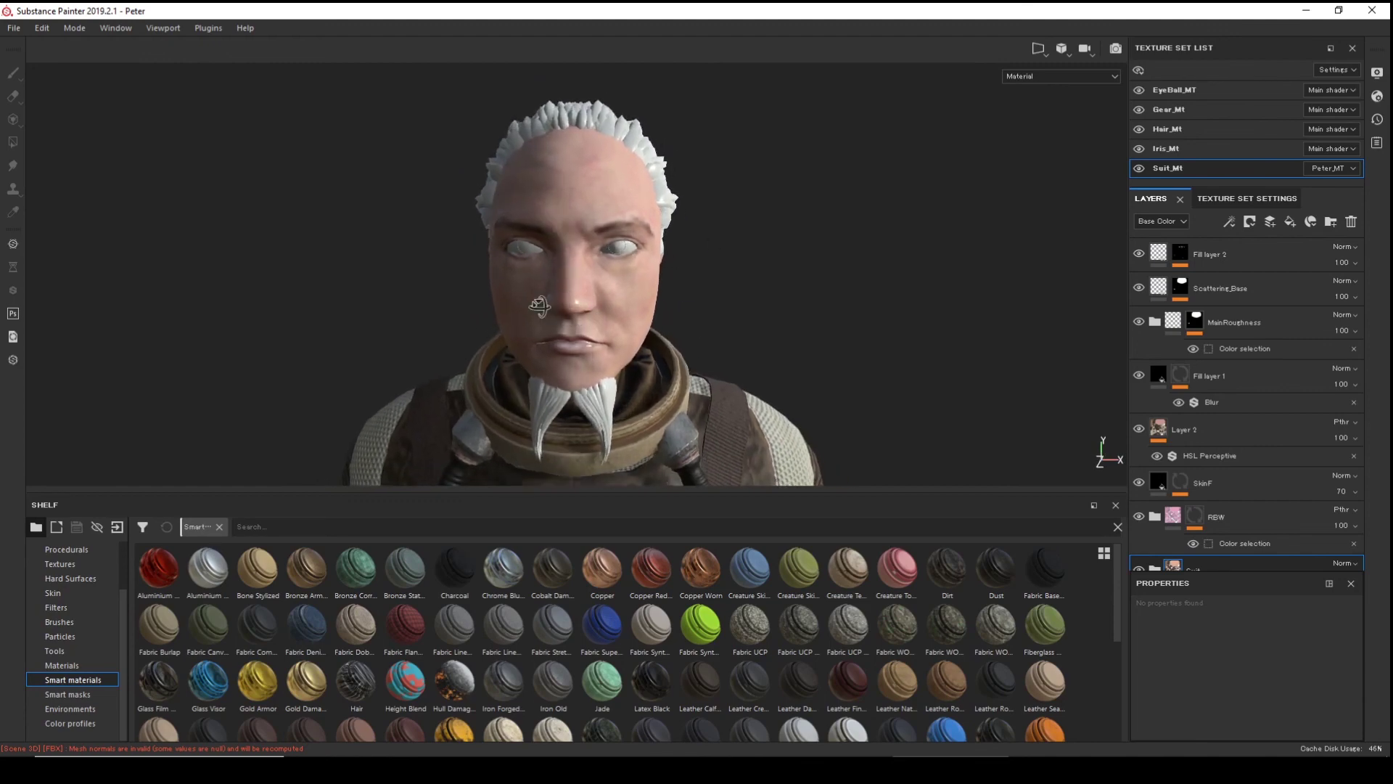
{"action": "left_click_drag", "start_coordinate": [642, 214], "coordinate": [663, 242], "text": "alt"}
- Examine the suit's front and side, including the chest harness, belt, gloves and trouser fabric
{"action": "mouse_move", "coordinate": [662, 242]}
{"action": "right_mouse_down", "text": "alt"}
{"action": "mouse_move", "coordinate": [660, 203]}
{"action": "mouse_move", "coordinate": [656, 261]}
{"action": "right_mouse_up", "text": "alt"}
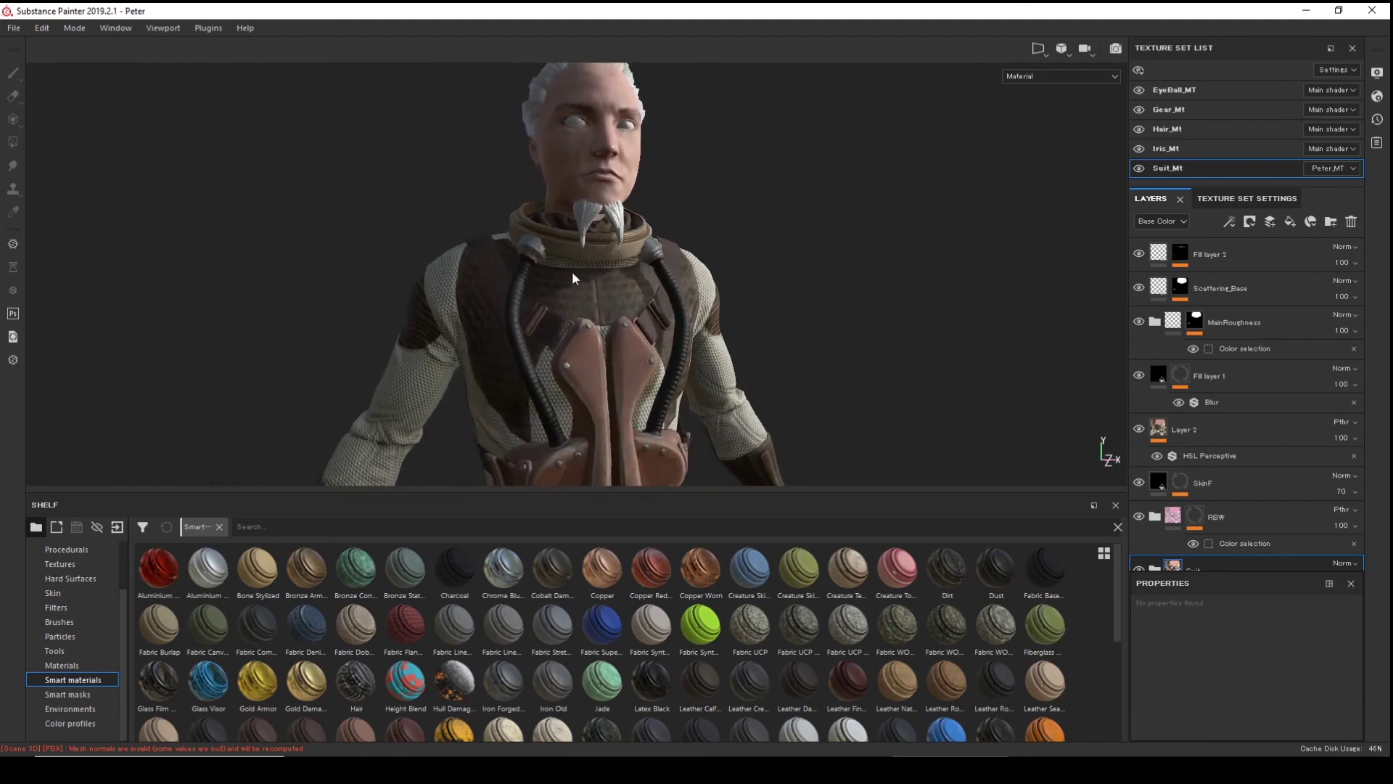
{"action": "middle_click_drag", "start_coordinate": [656, 261], "coordinate": [638, 189], "text": "alt"}
{"action": "right_click_drag", "start_coordinate": [639, 188], "coordinate": [606, 212], "text": "alt"}
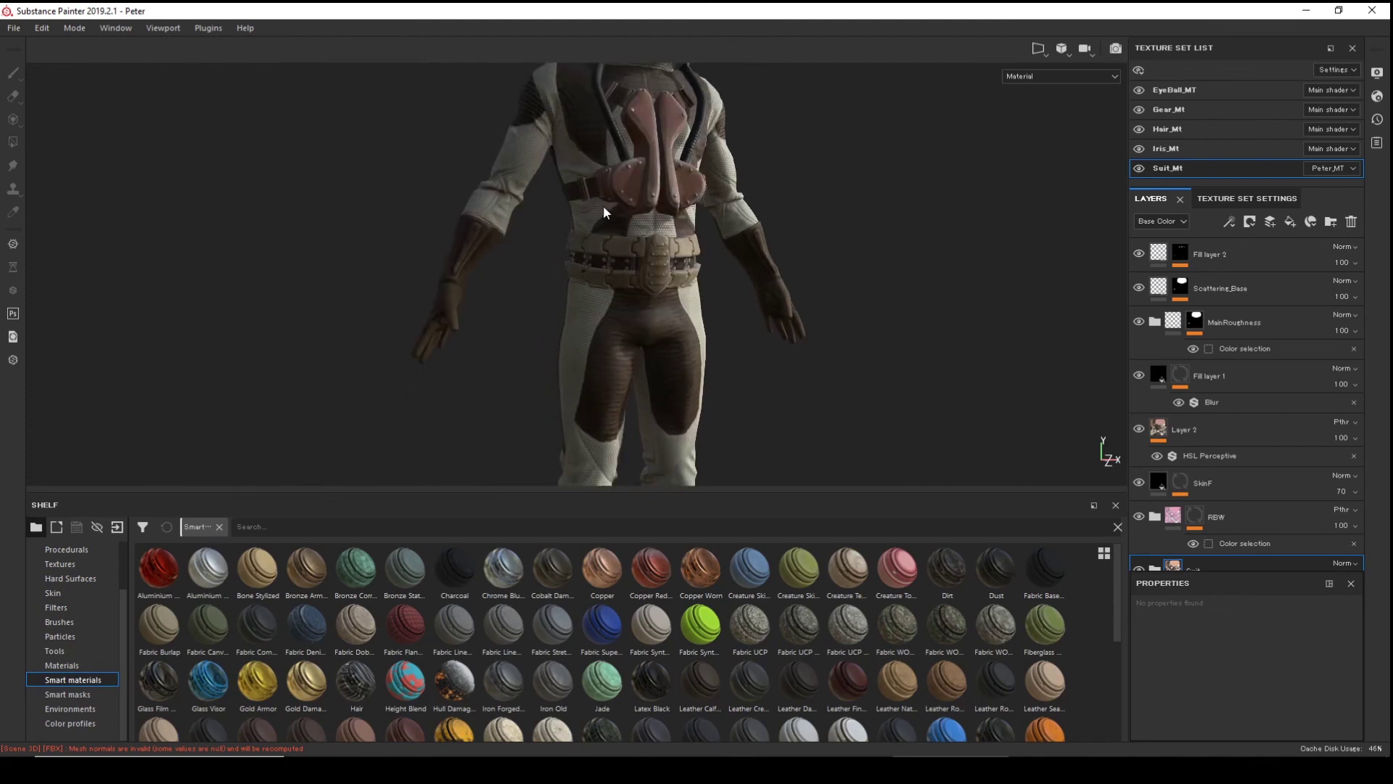
{"action": "left_click_drag", "start_coordinate": [606, 212], "coordinate": [401, 236], "text": "alt"}
{"action": "left_click_drag", "start_coordinate": [439, 89], "coordinate": [491, 249], "text": "alt"}
{"action": "scroll", "coordinate": [564, 290], "scroll_direction": "up", "scroll_amount": 3}
{"action": "left_click_drag", "start_coordinate": [565, 290], "coordinate": [560, 291], "text": "alt"}
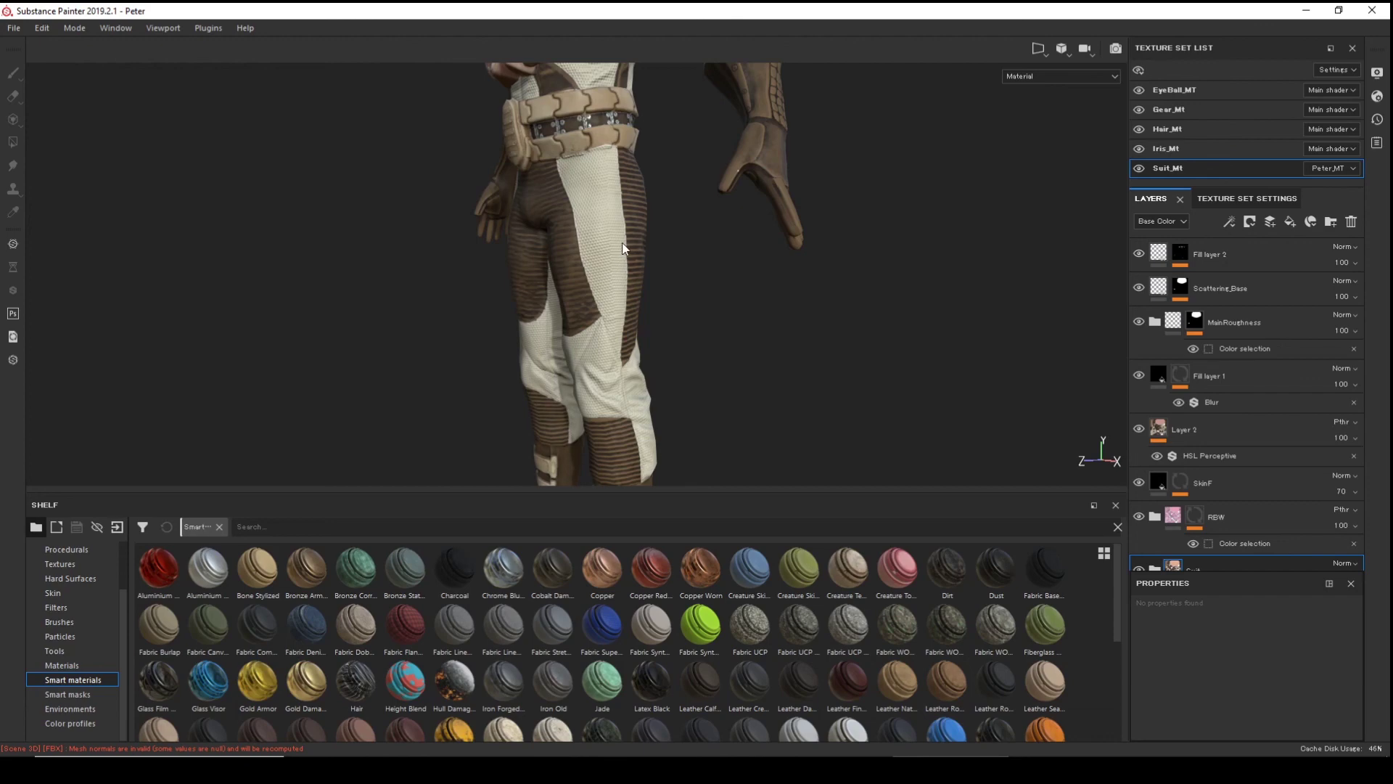
{"action": "middle_click_drag", "start_coordinate": [660, 220], "coordinate": [560, 279], "text": "alt"}
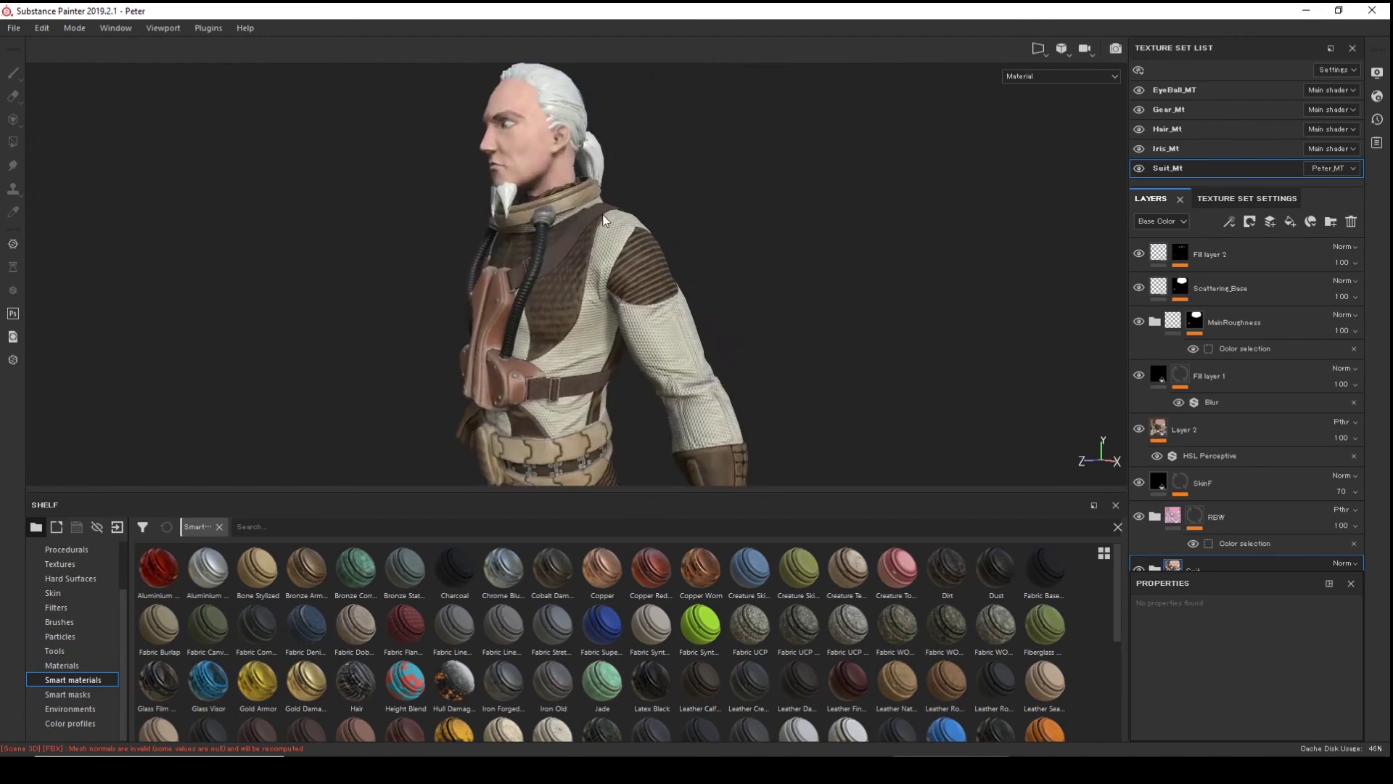
{"action": "left_click_drag", "start_coordinate": [560, 279], "coordinate": [496, 109], "text": "alt"}
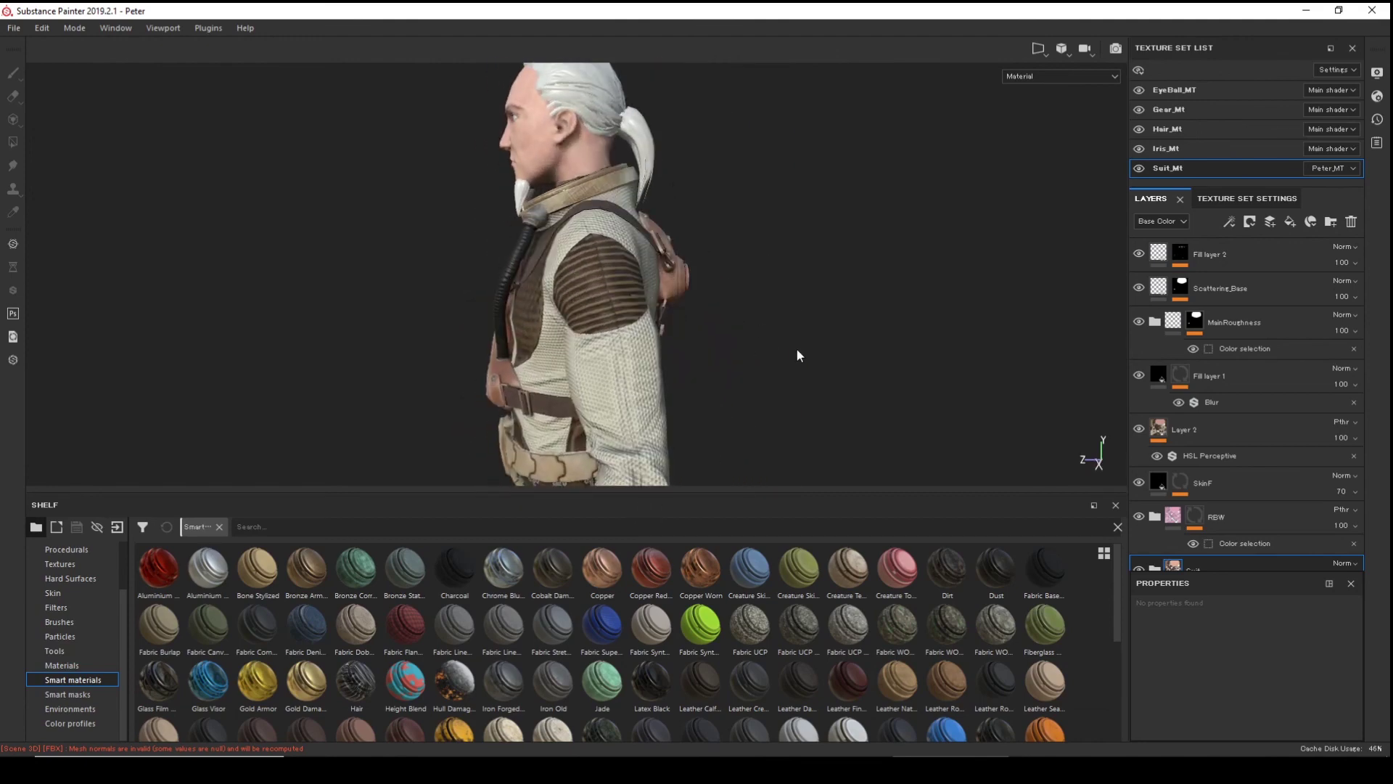
- Review the finished head together with the suit, from a close three-quarter view out to the whole figure
{"action": "left_click_drag", "start_coordinate": [622, 282], "coordinate": [634, 212], "text": "alt"}
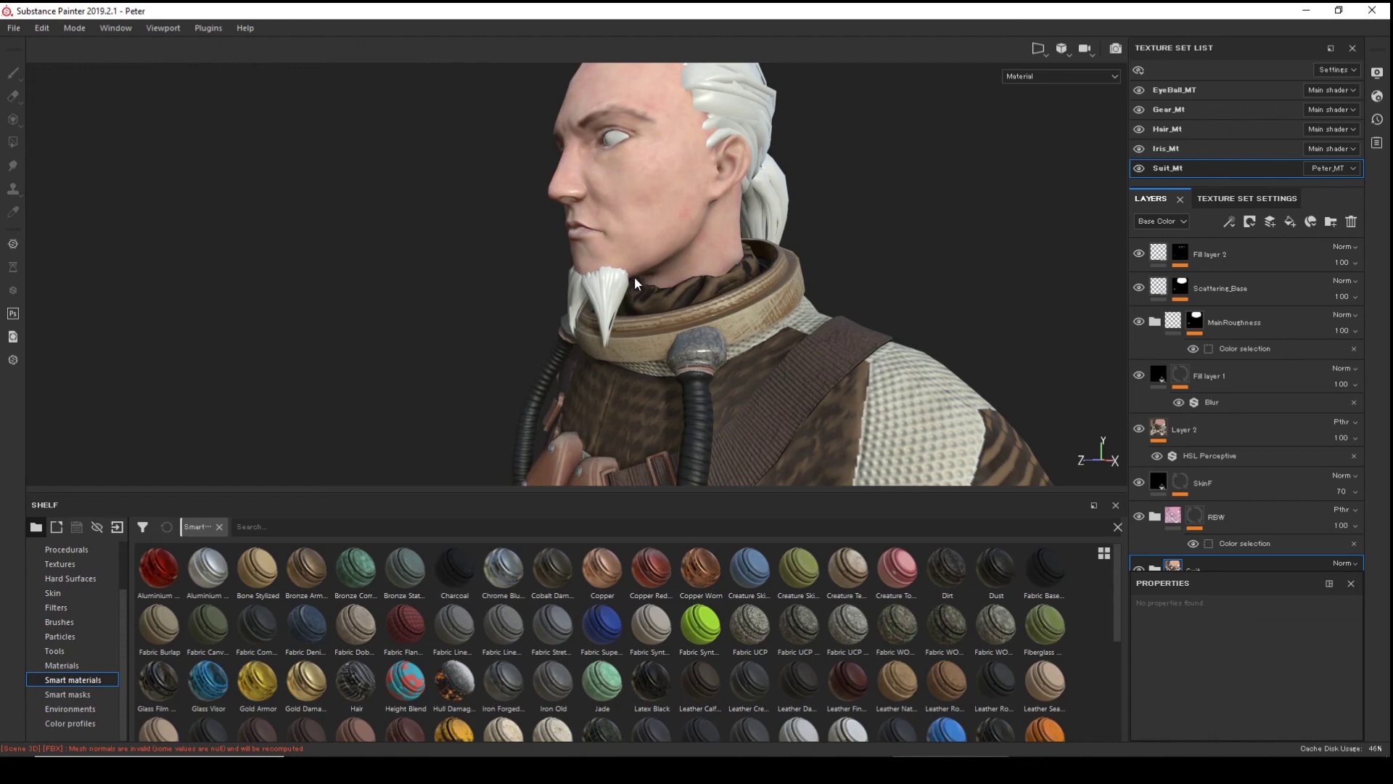
{"action": "right_click_drag", "start_coordinate": [638, 293], "coordinate": [293, 183], "text": "alt"}
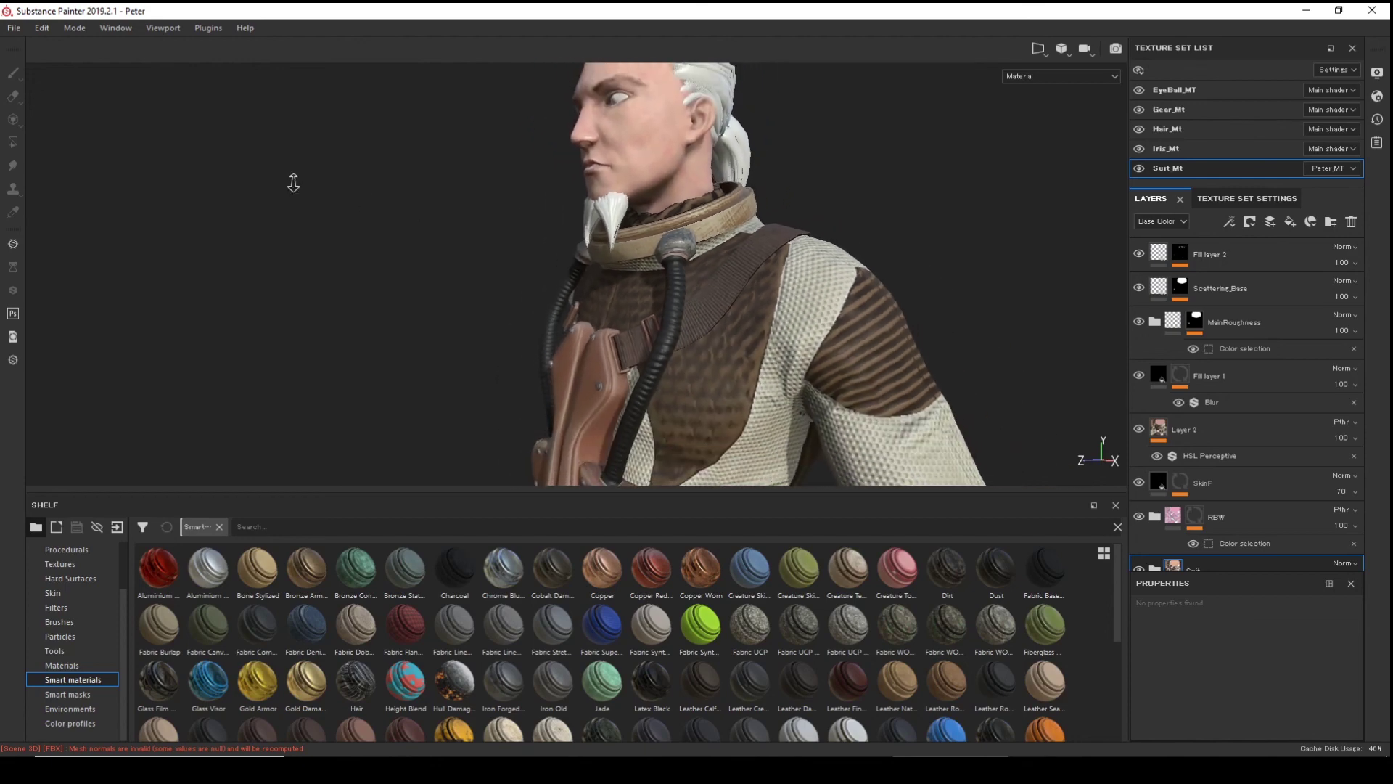
{"action": "left_click_drag", "start_coordinate": [293, 182], "coordinate": [610, 290], "text": "alt"}
{"action": "right_click_drag", "start_coordinate": [609, 290], "coordinate": [402, 189], "text": "alt"}
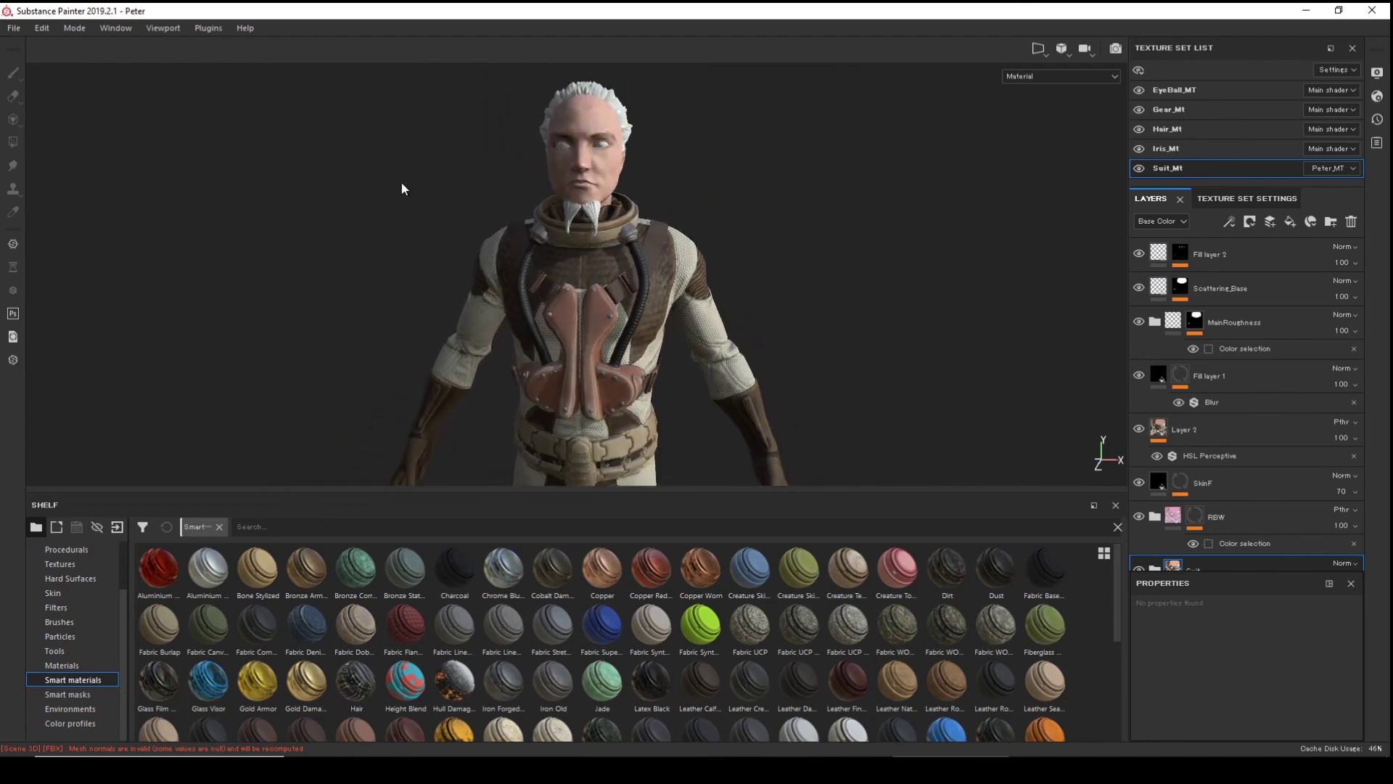
{"action": "middle_click_drag", "start_coordinate": [403, 189], "coordinate": [222, 119], "text": "alt"}
{"action": "right_click_drag", "start_coordinate": [221, 119], "coordinate": [600, 316], "text": "alt"}
{"action": "middle_click_drag", "start_coordinate": [599, 316], "coordinate": [543, 228], "text": "alt"}
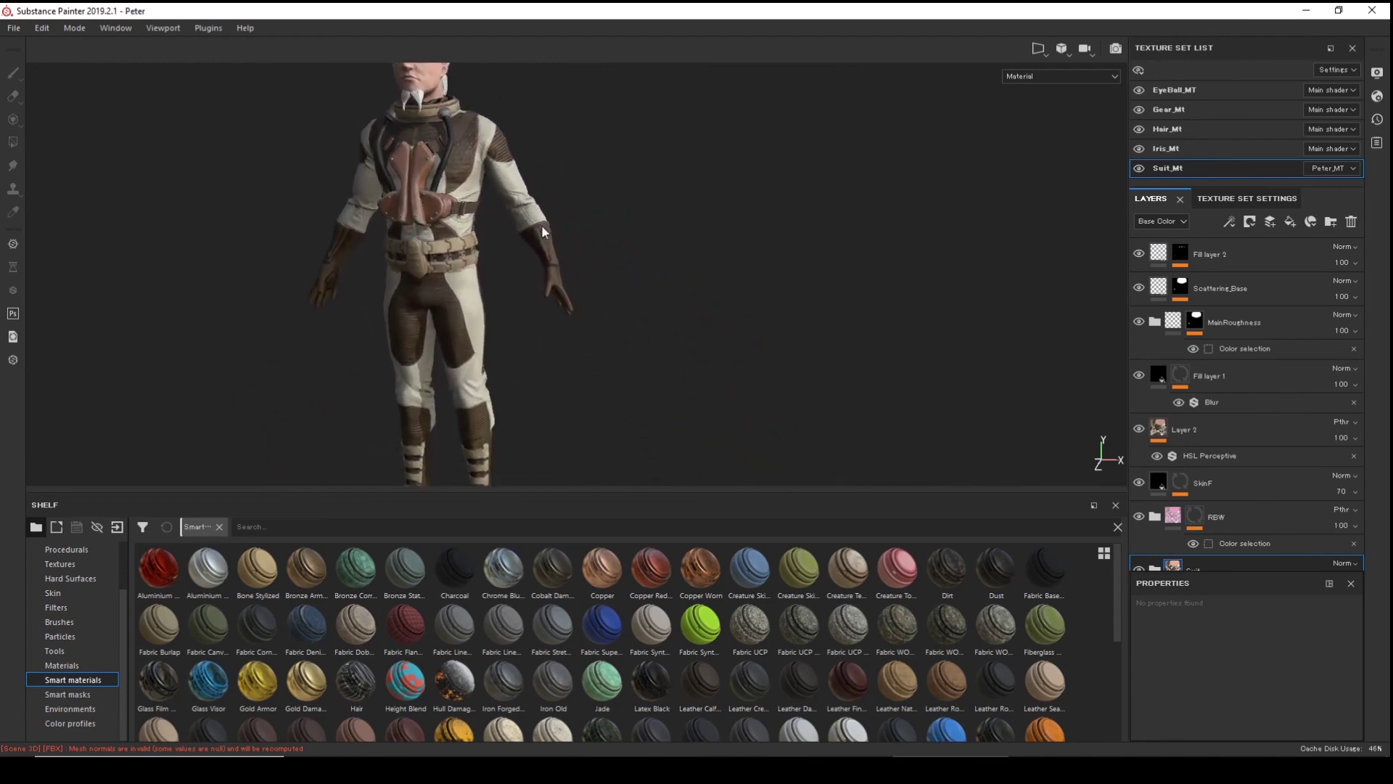
{"action": "left_click_drag", "start_coordinate": [542, 227], "coordinate": [582, 203], "text": "alt"}
{"action": "middle_click_drag", "start_coordinate": [581, 204], "coordinate": [586, 313], "text": "alt"}
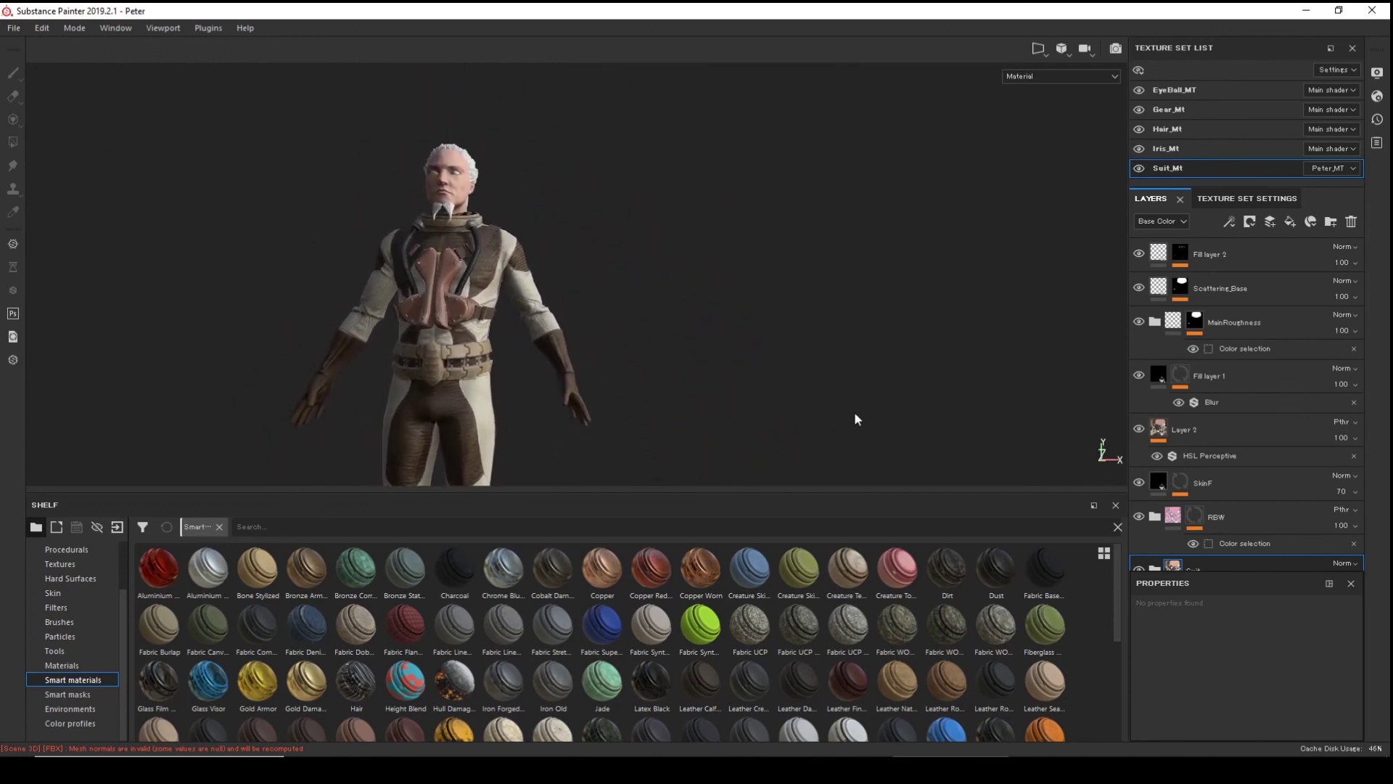